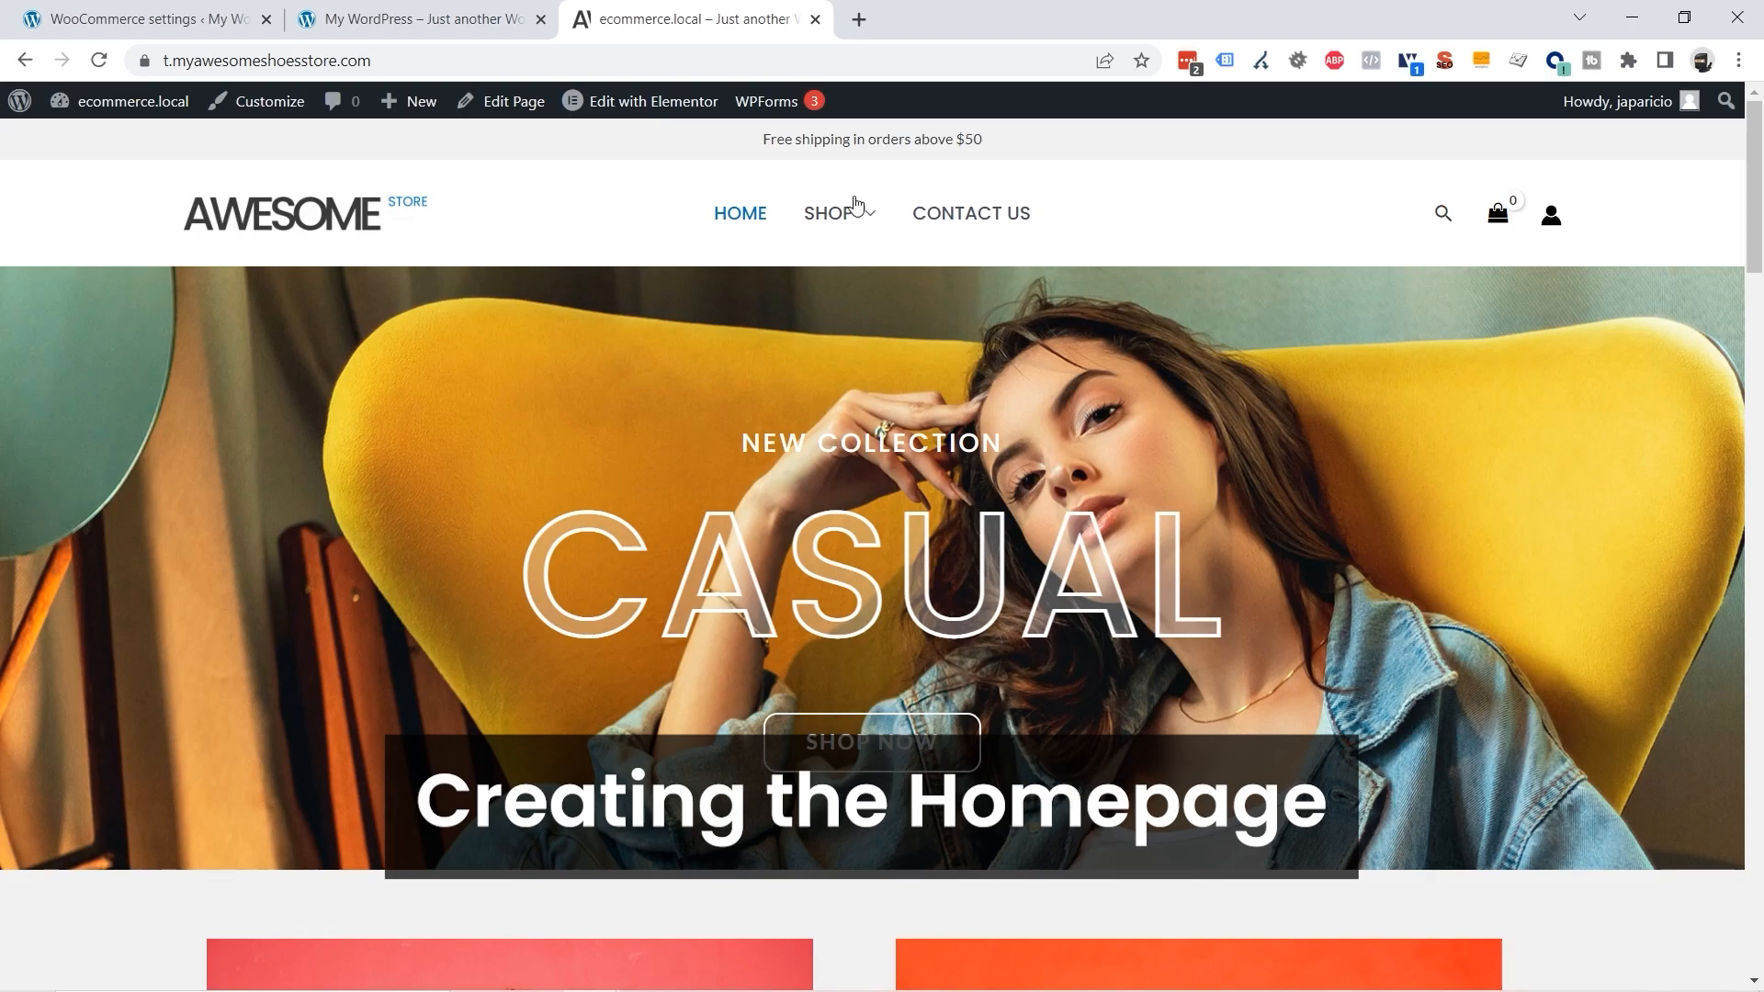
Step: Examine the finished example homepage from its hero banner through the collections, featured products and testimonials
scroll(340, 421, down, 15)
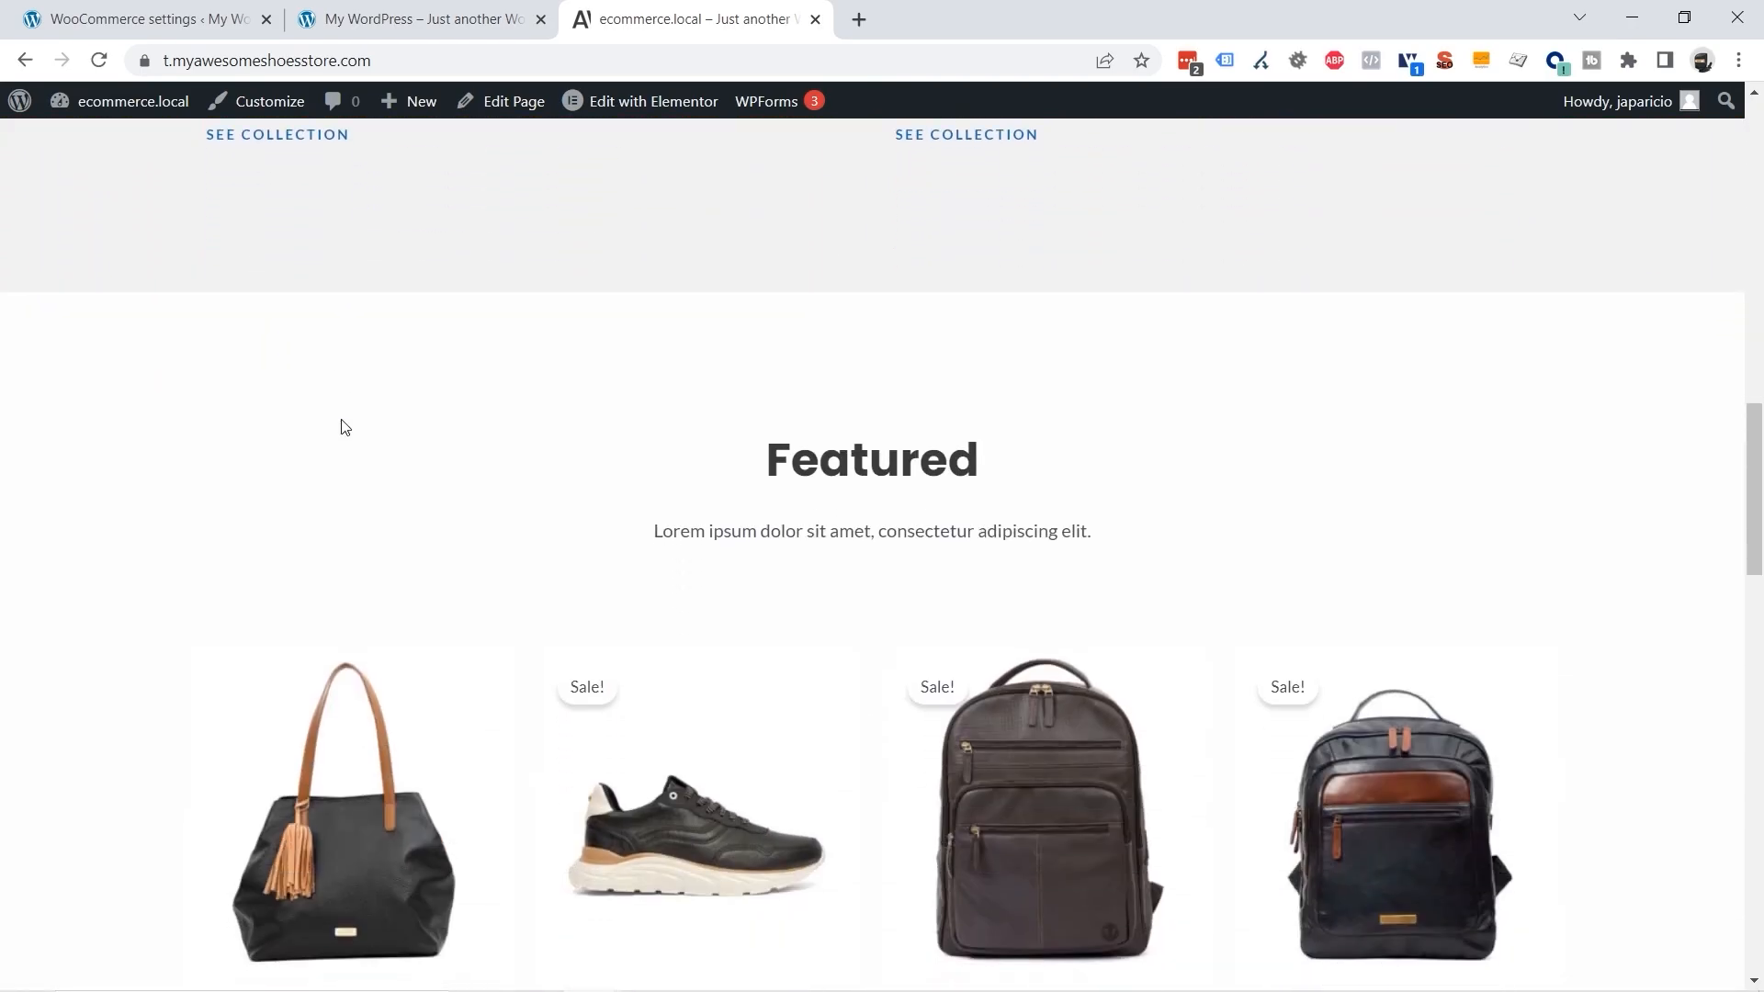
scroll(341, 427, down, 18)
scroll(342, 427, up, 2)
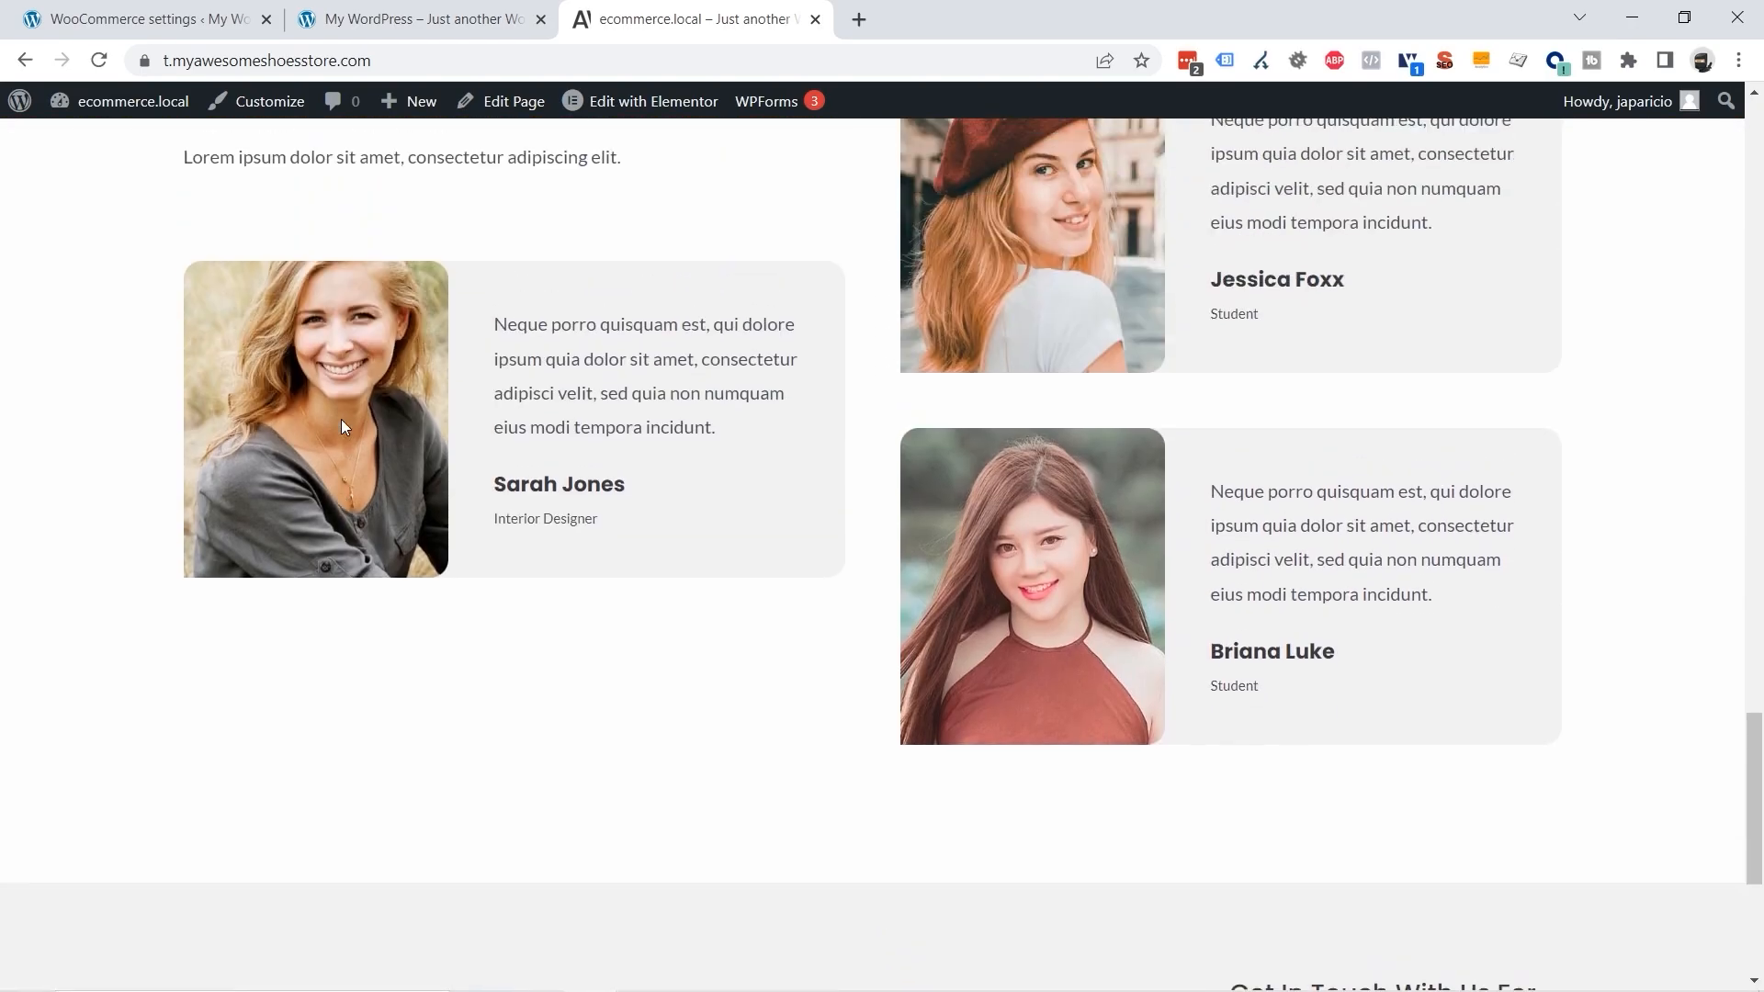
scroll(340, 419, up, 20)
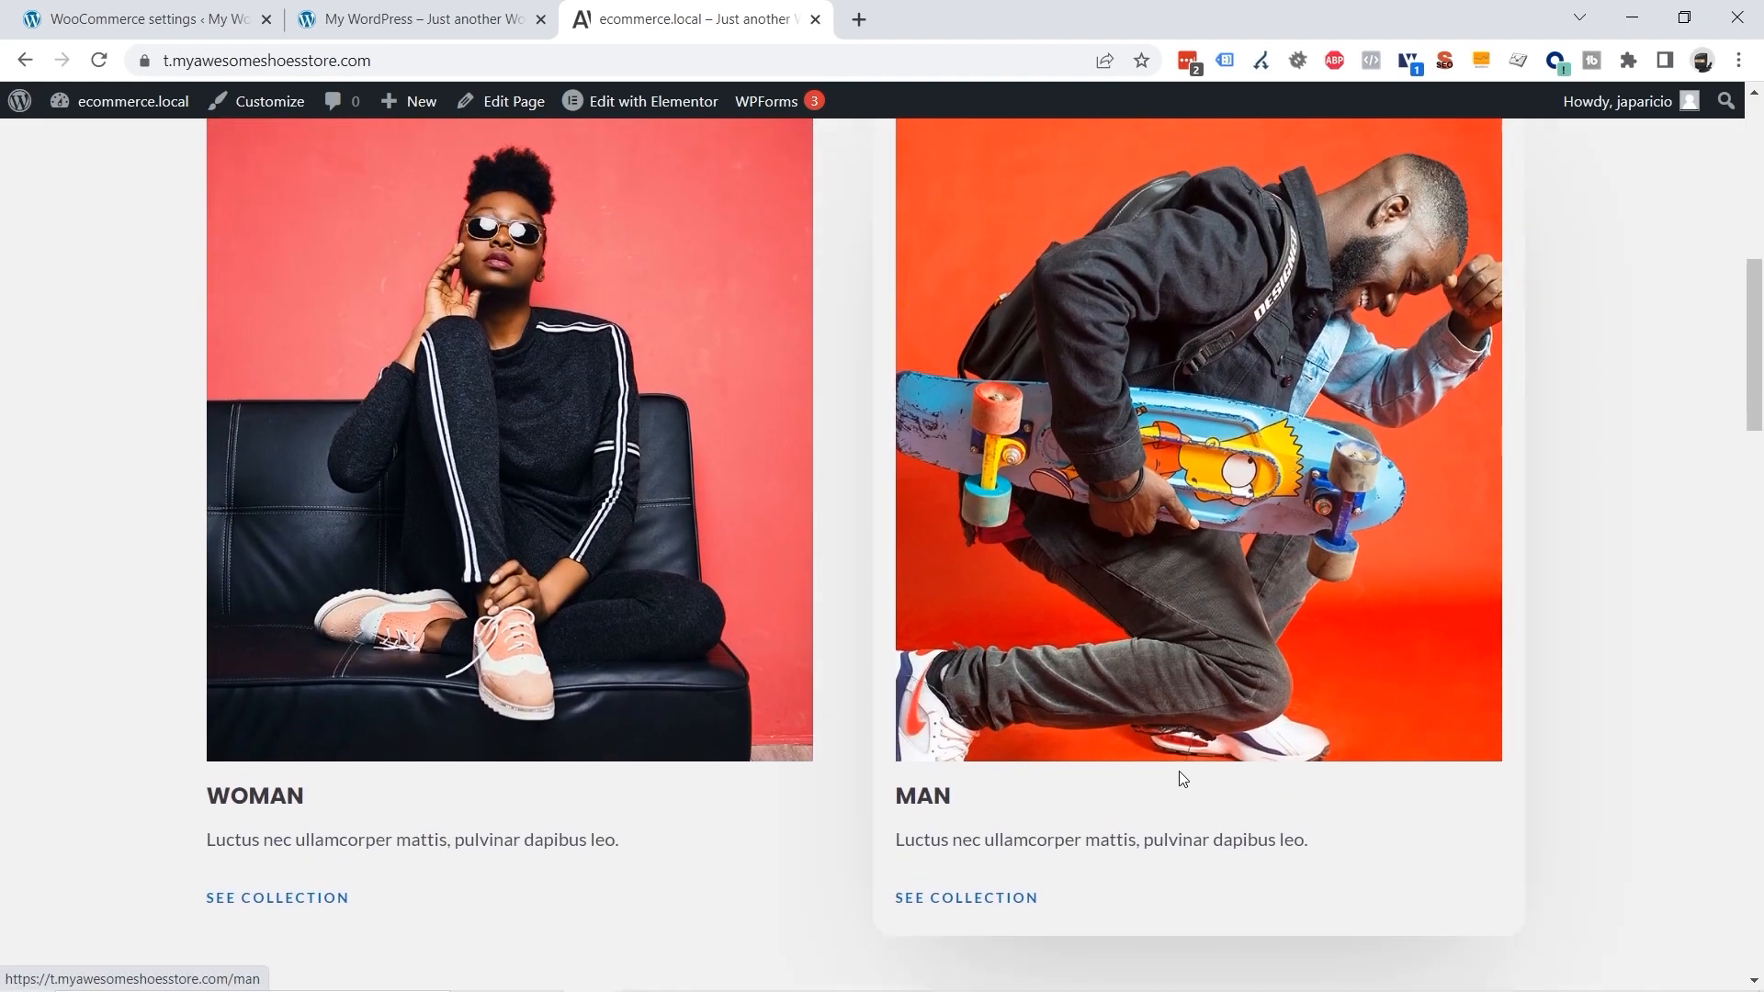
scroll(1178, 771, up, 3)
scroll(1190, 762, down, 5)
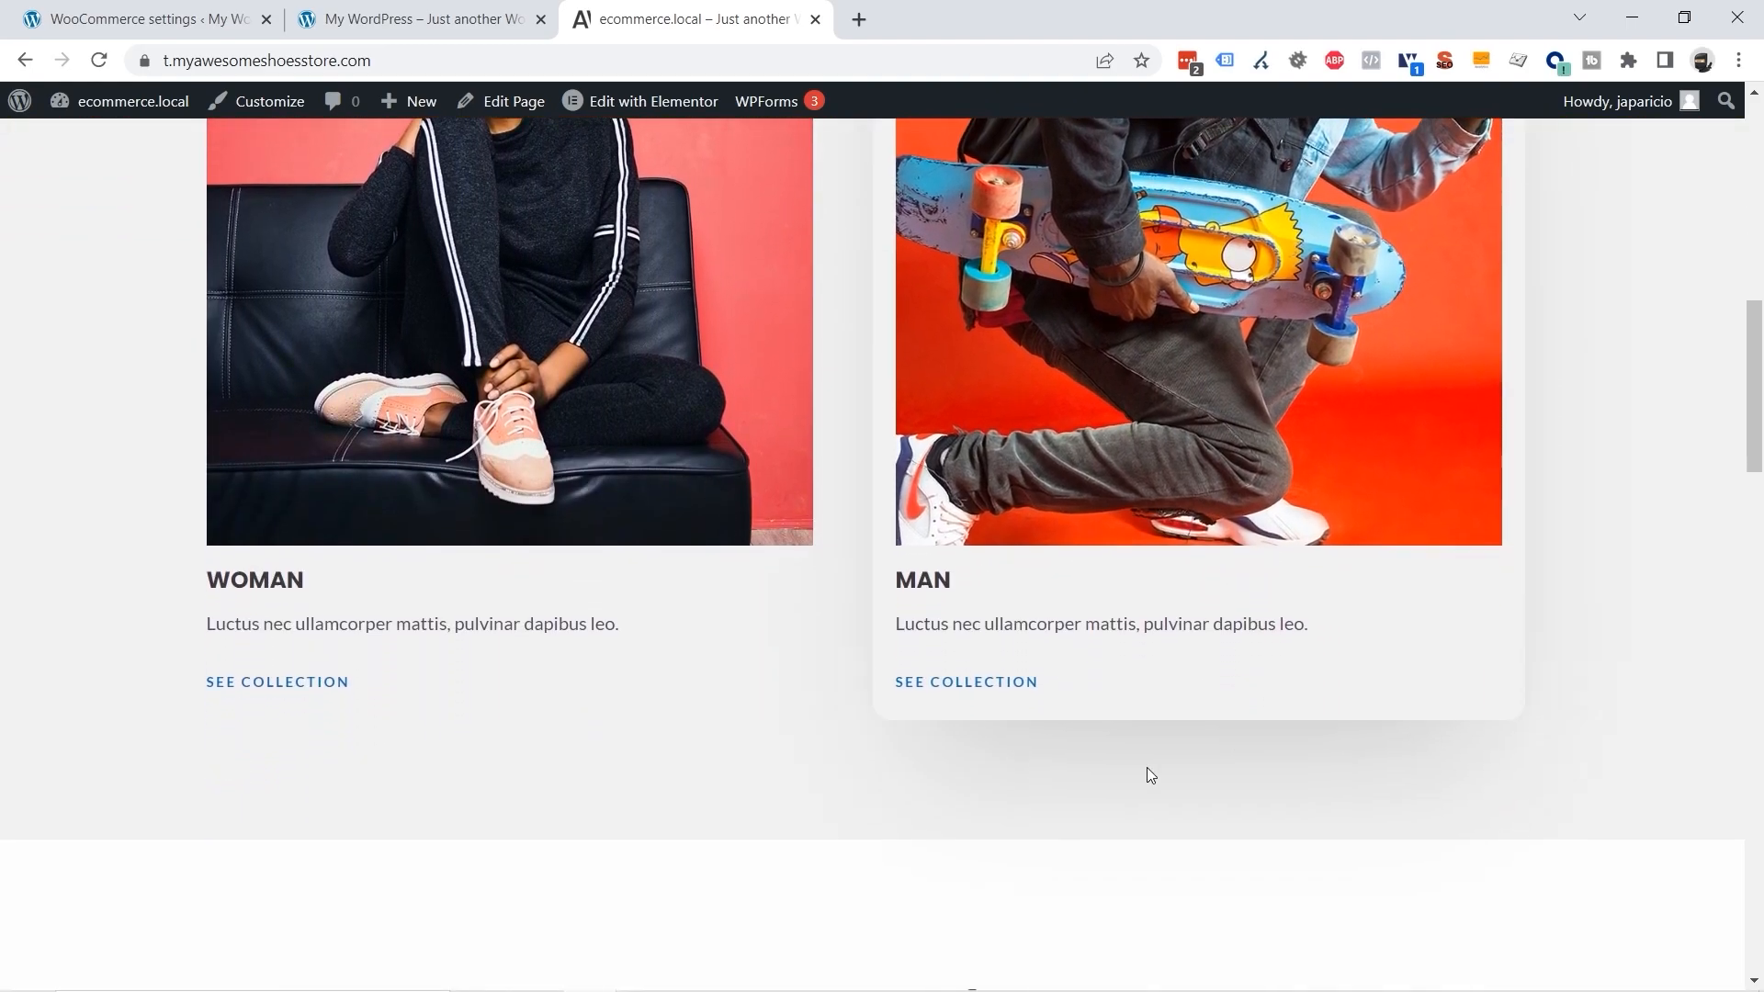
scroll(1708, 725, up, 11)
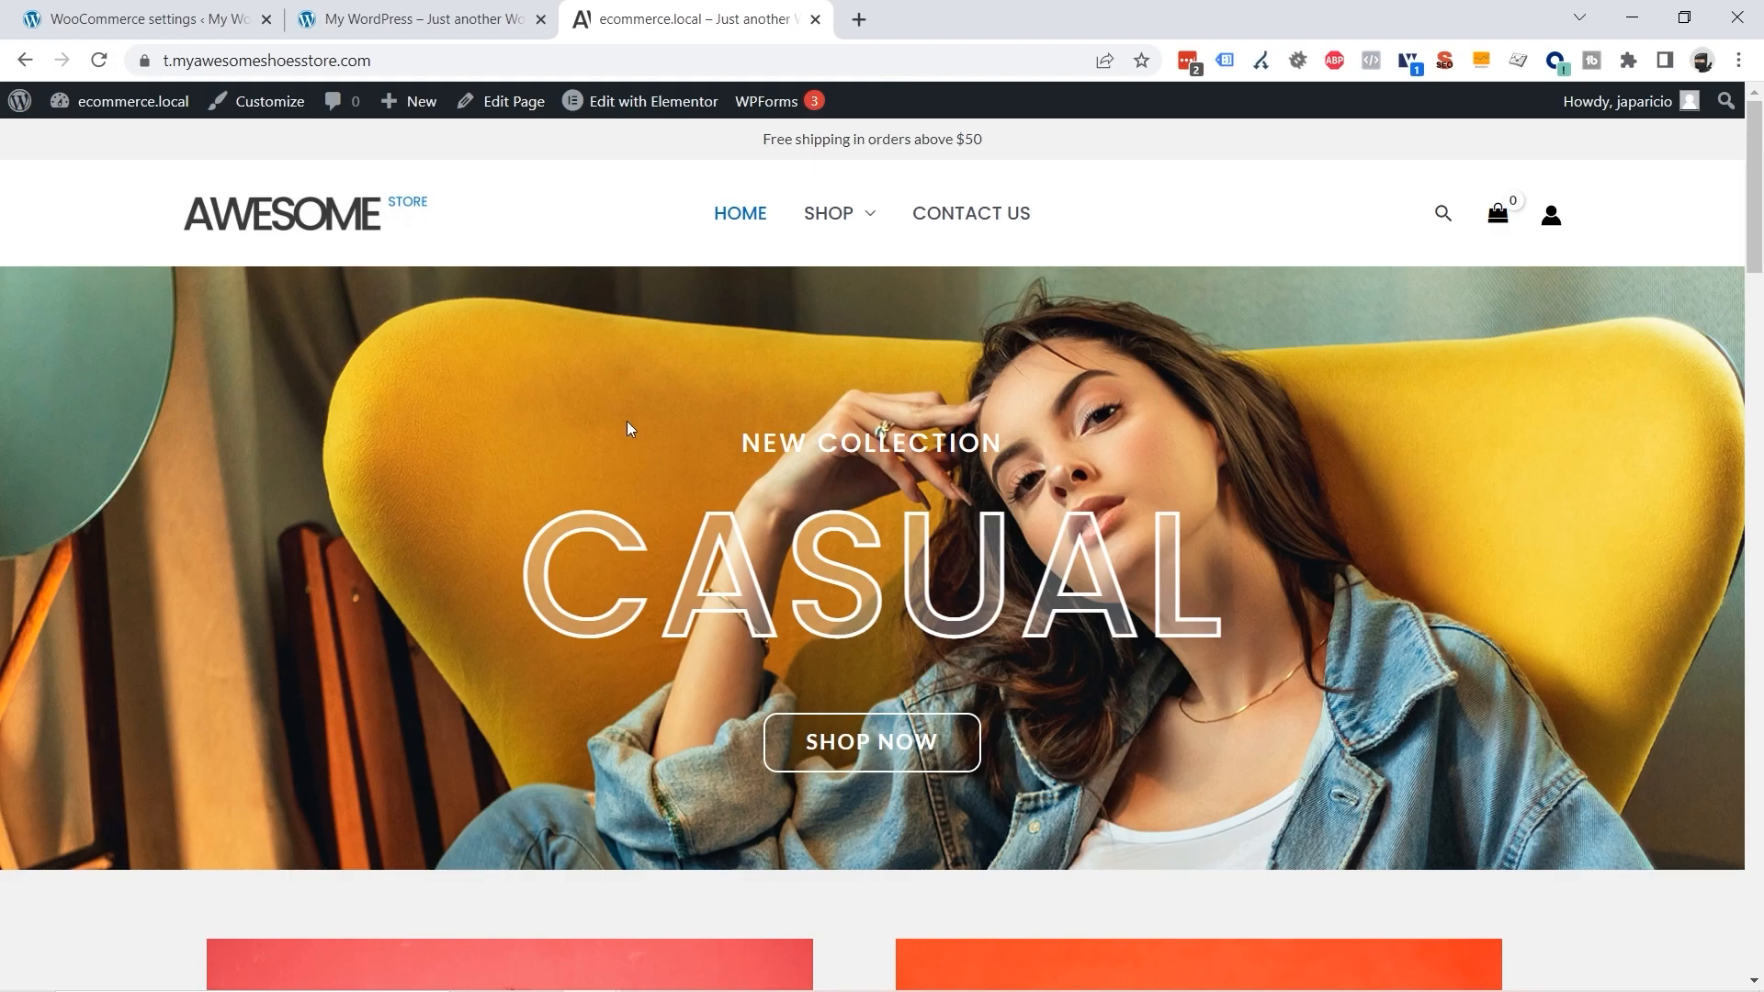
Step: Switch to the plant store site and compare the header on its homepage with the one on the Shop page
click(431, 27)
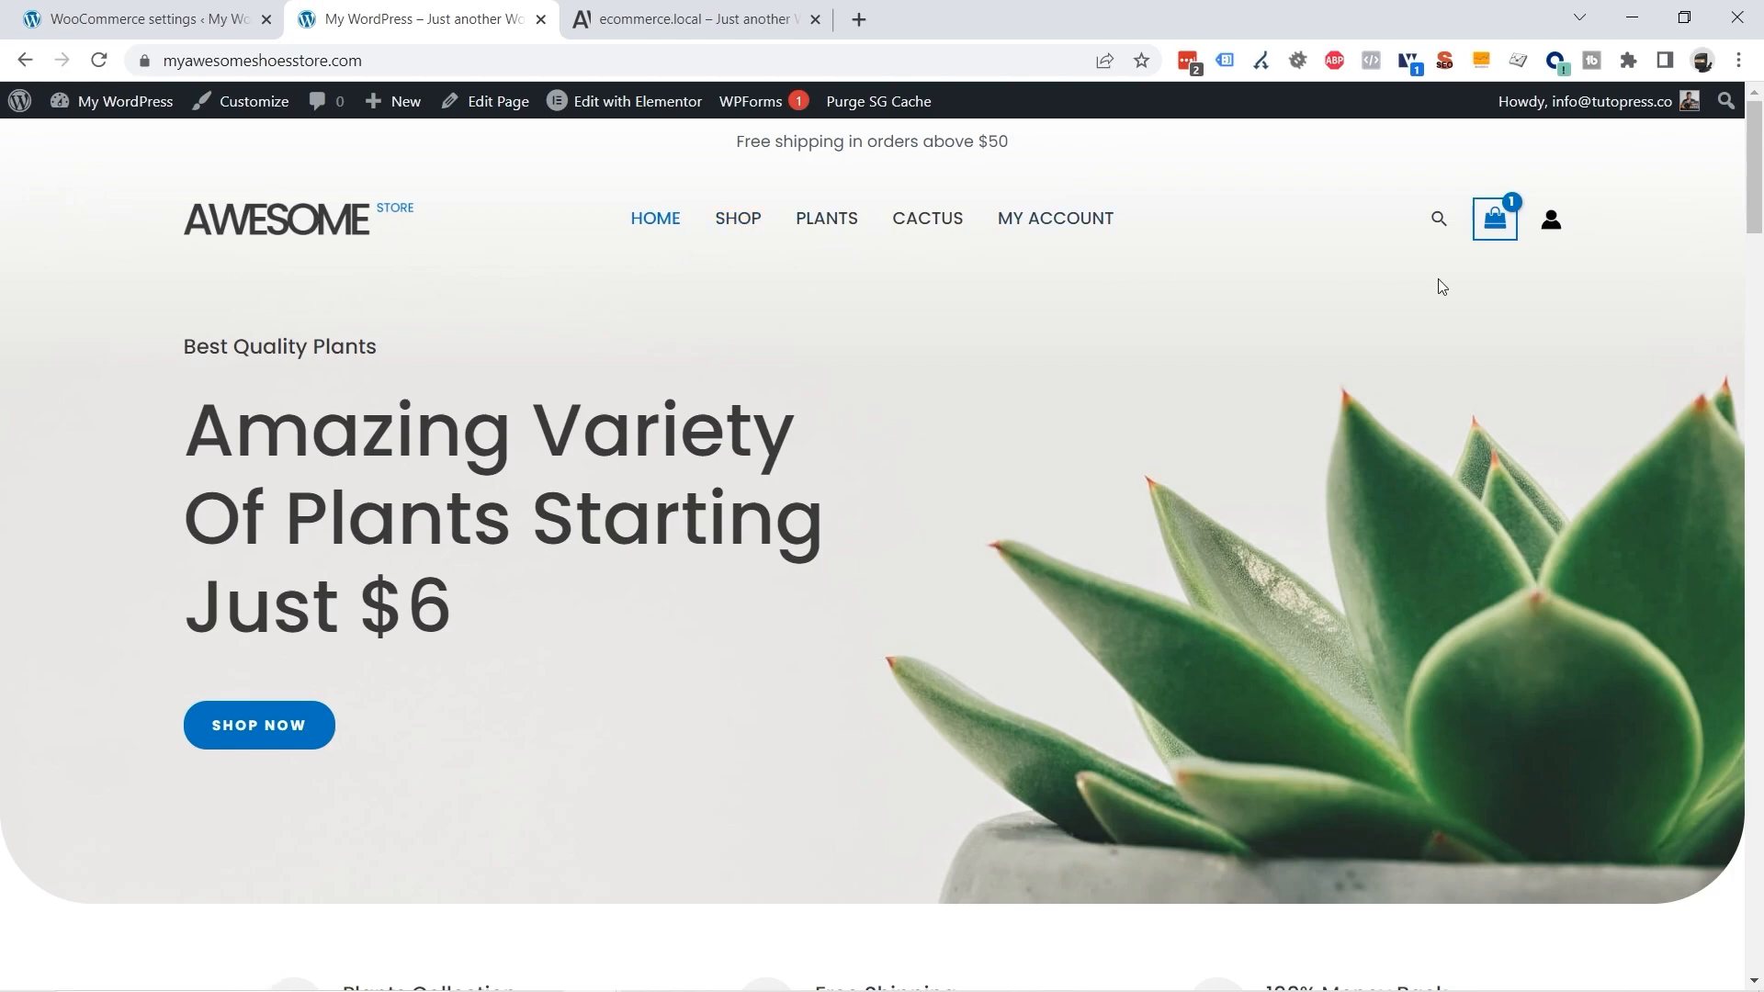
scroll(1079, 357, down, 2)
scroll(1159, 573, up, 3)
click(737, 223)
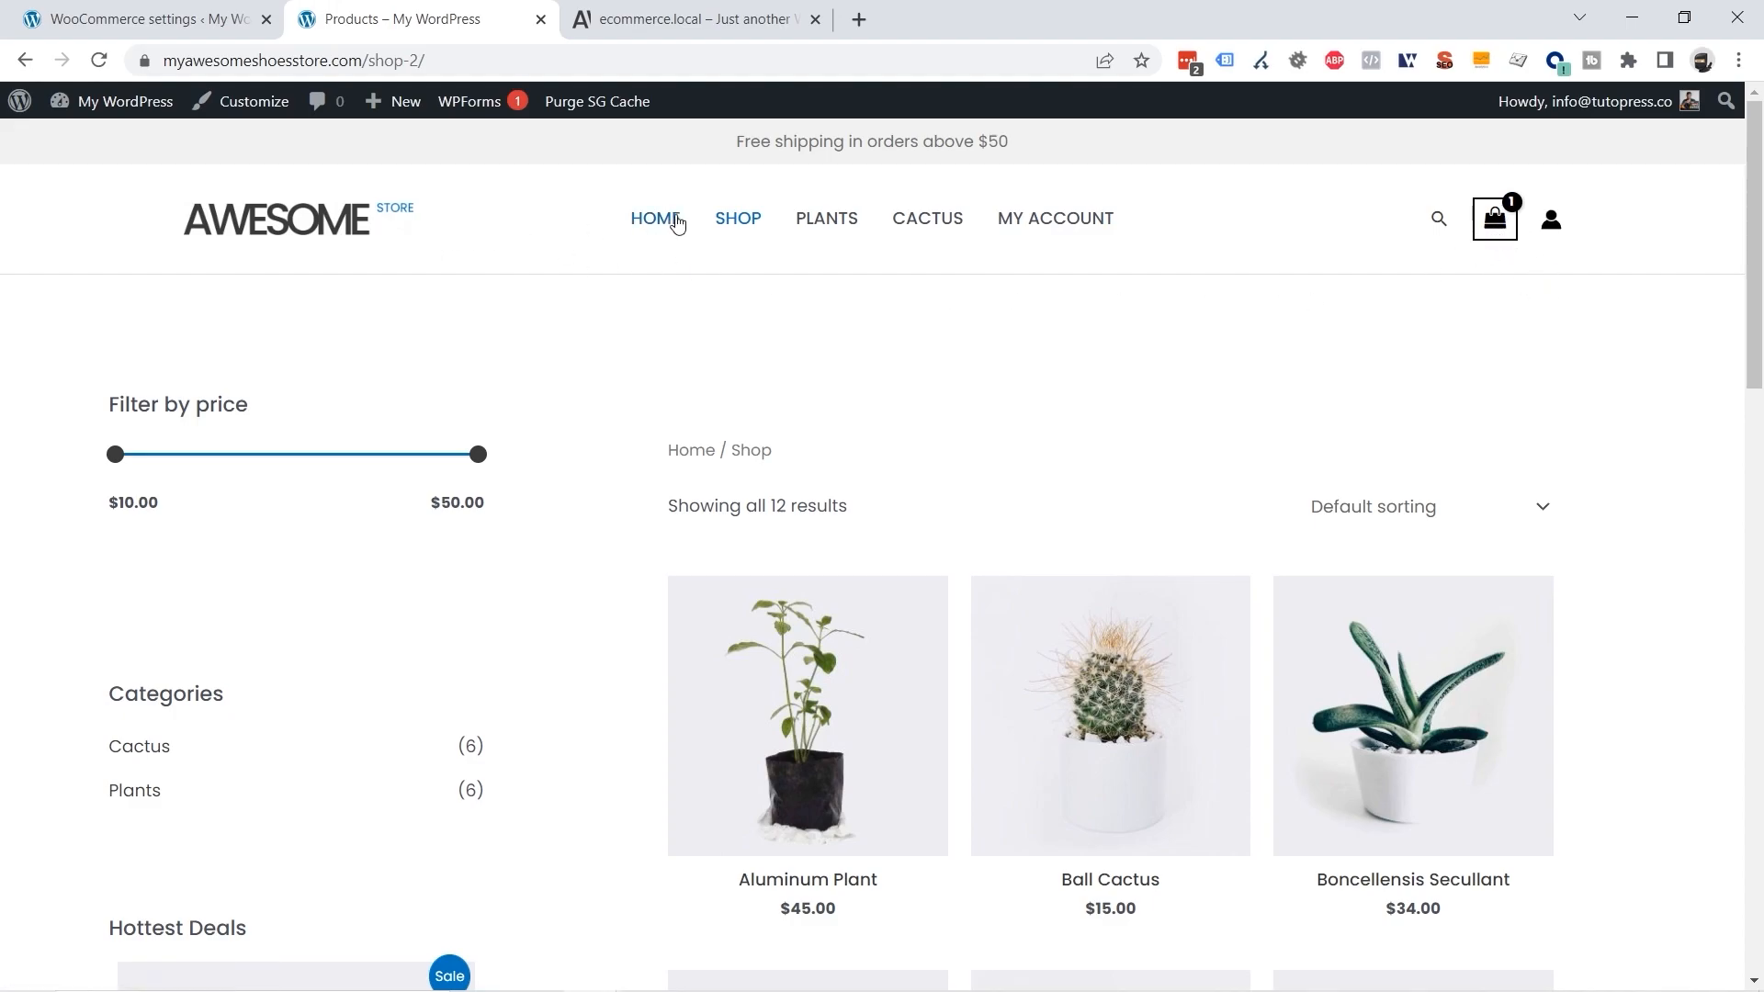
click(670, 219)
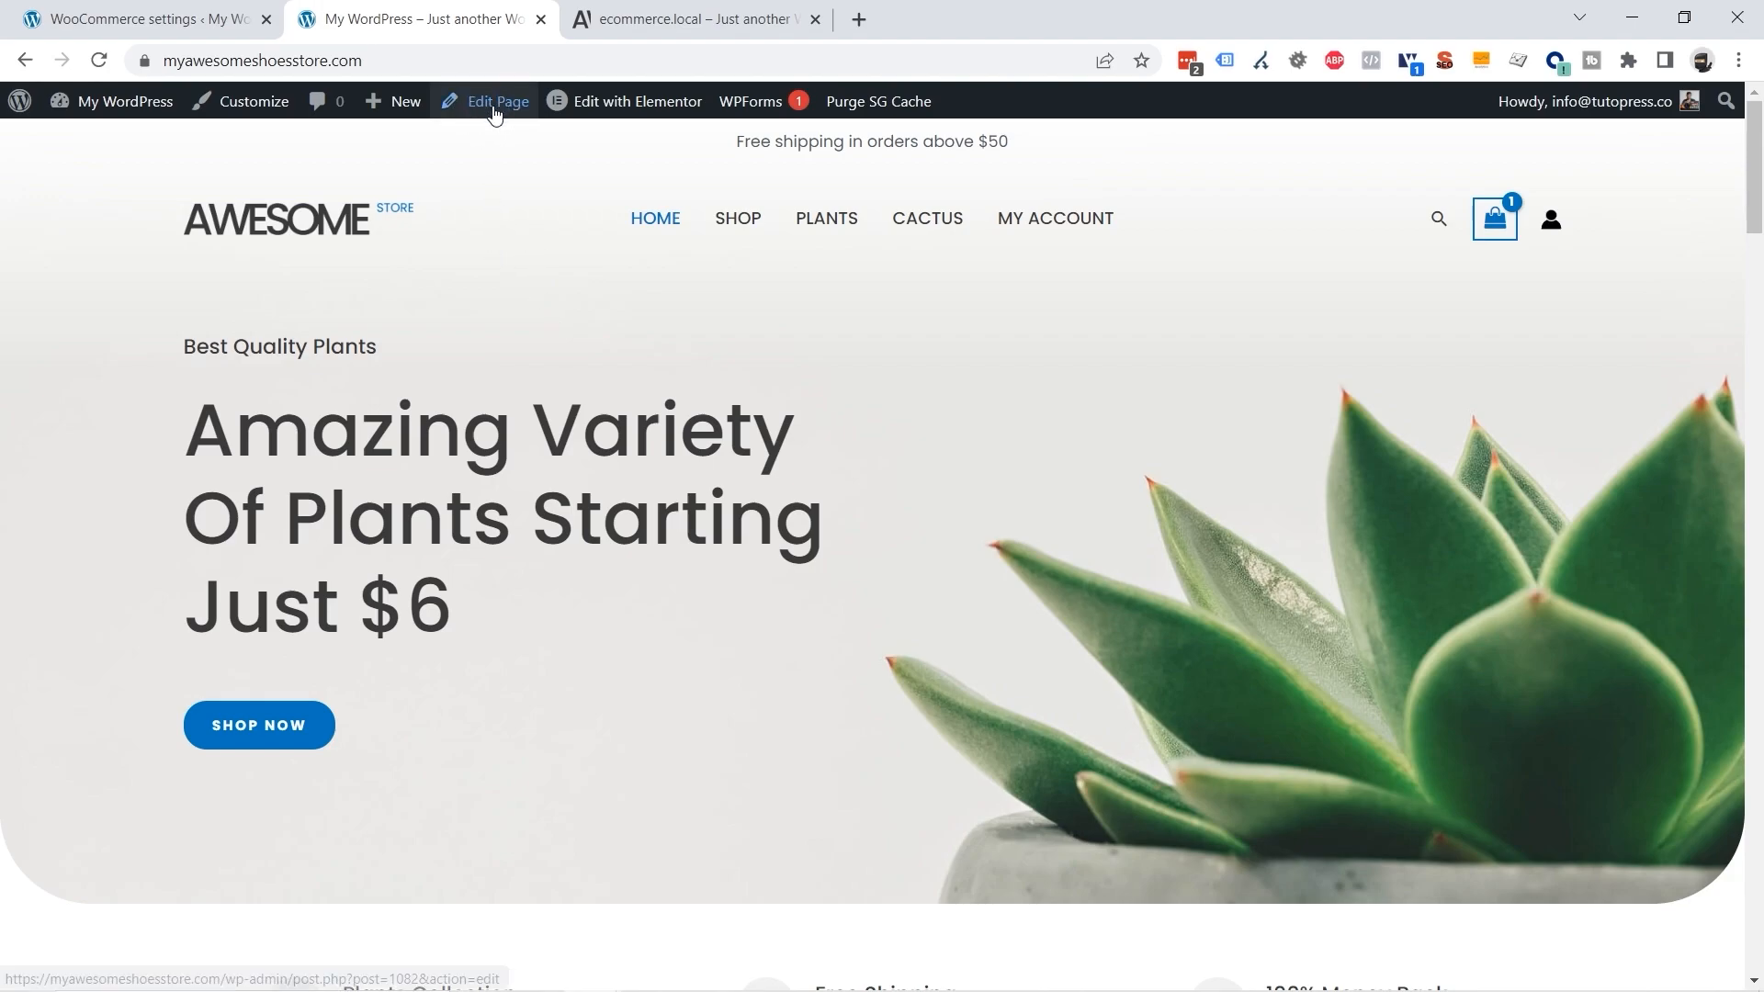
Step: Open the Home page for editing from the WordPress admin's page list and dismiss the block editor welcome guide
click(142, 20)
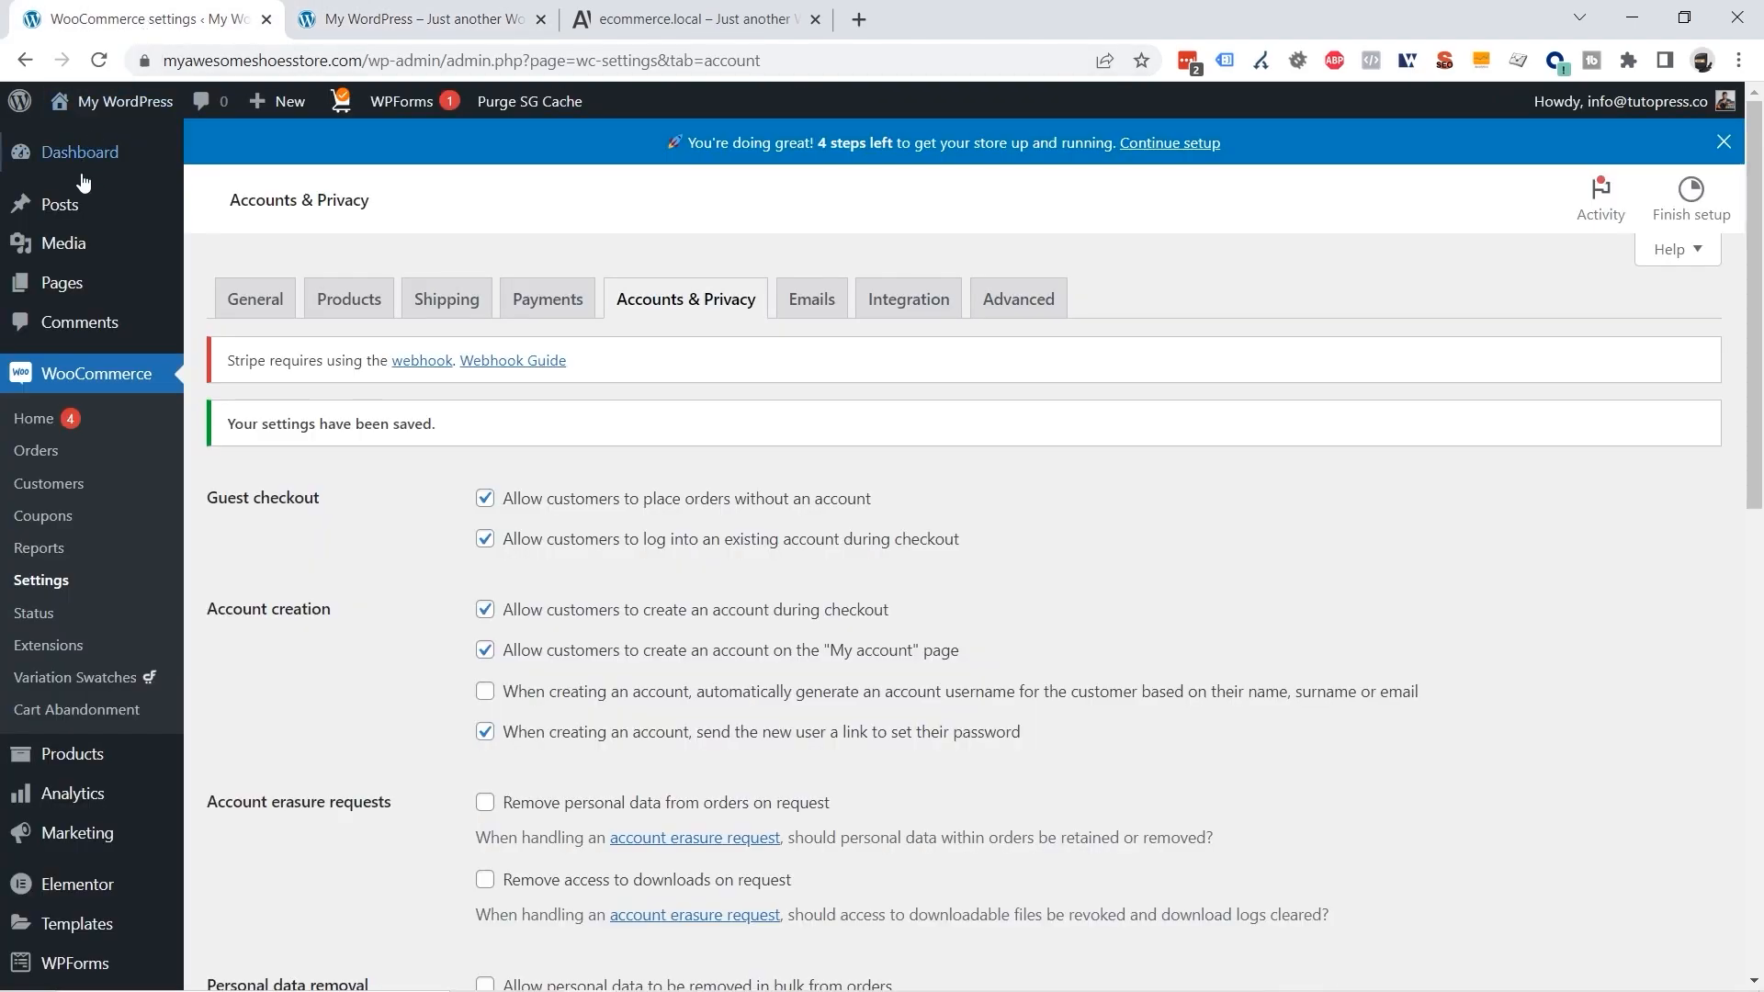
click(88, 292)
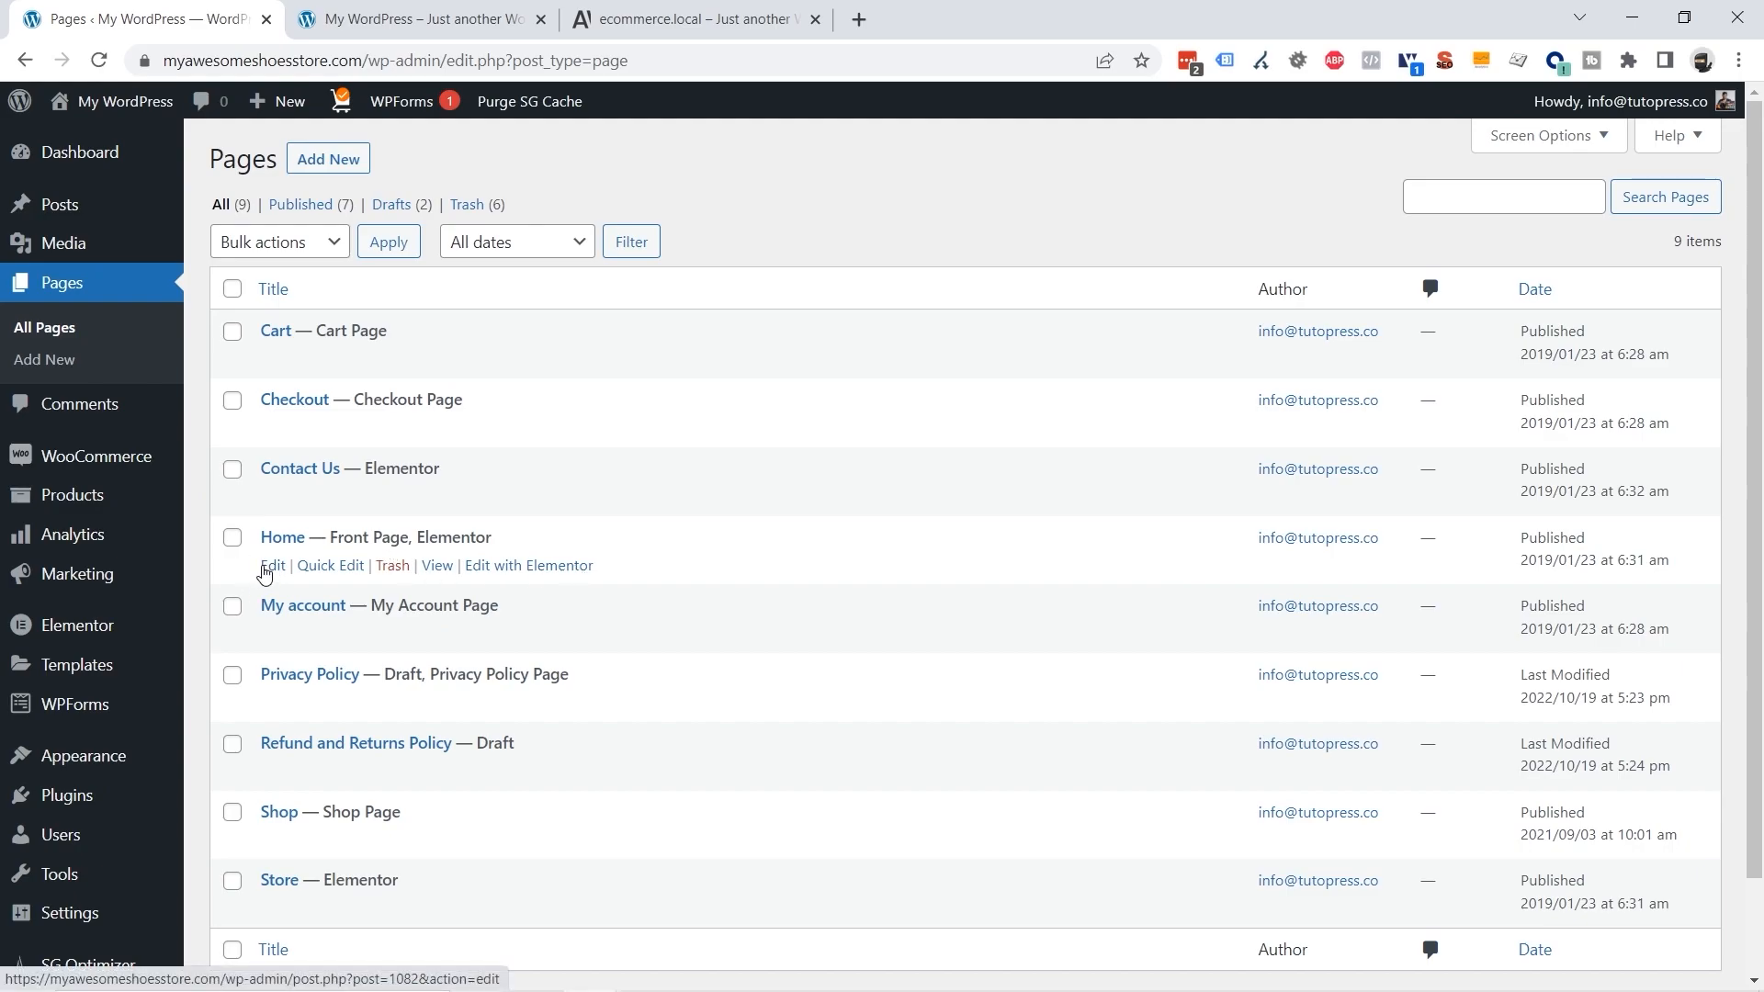
click(274, 565)
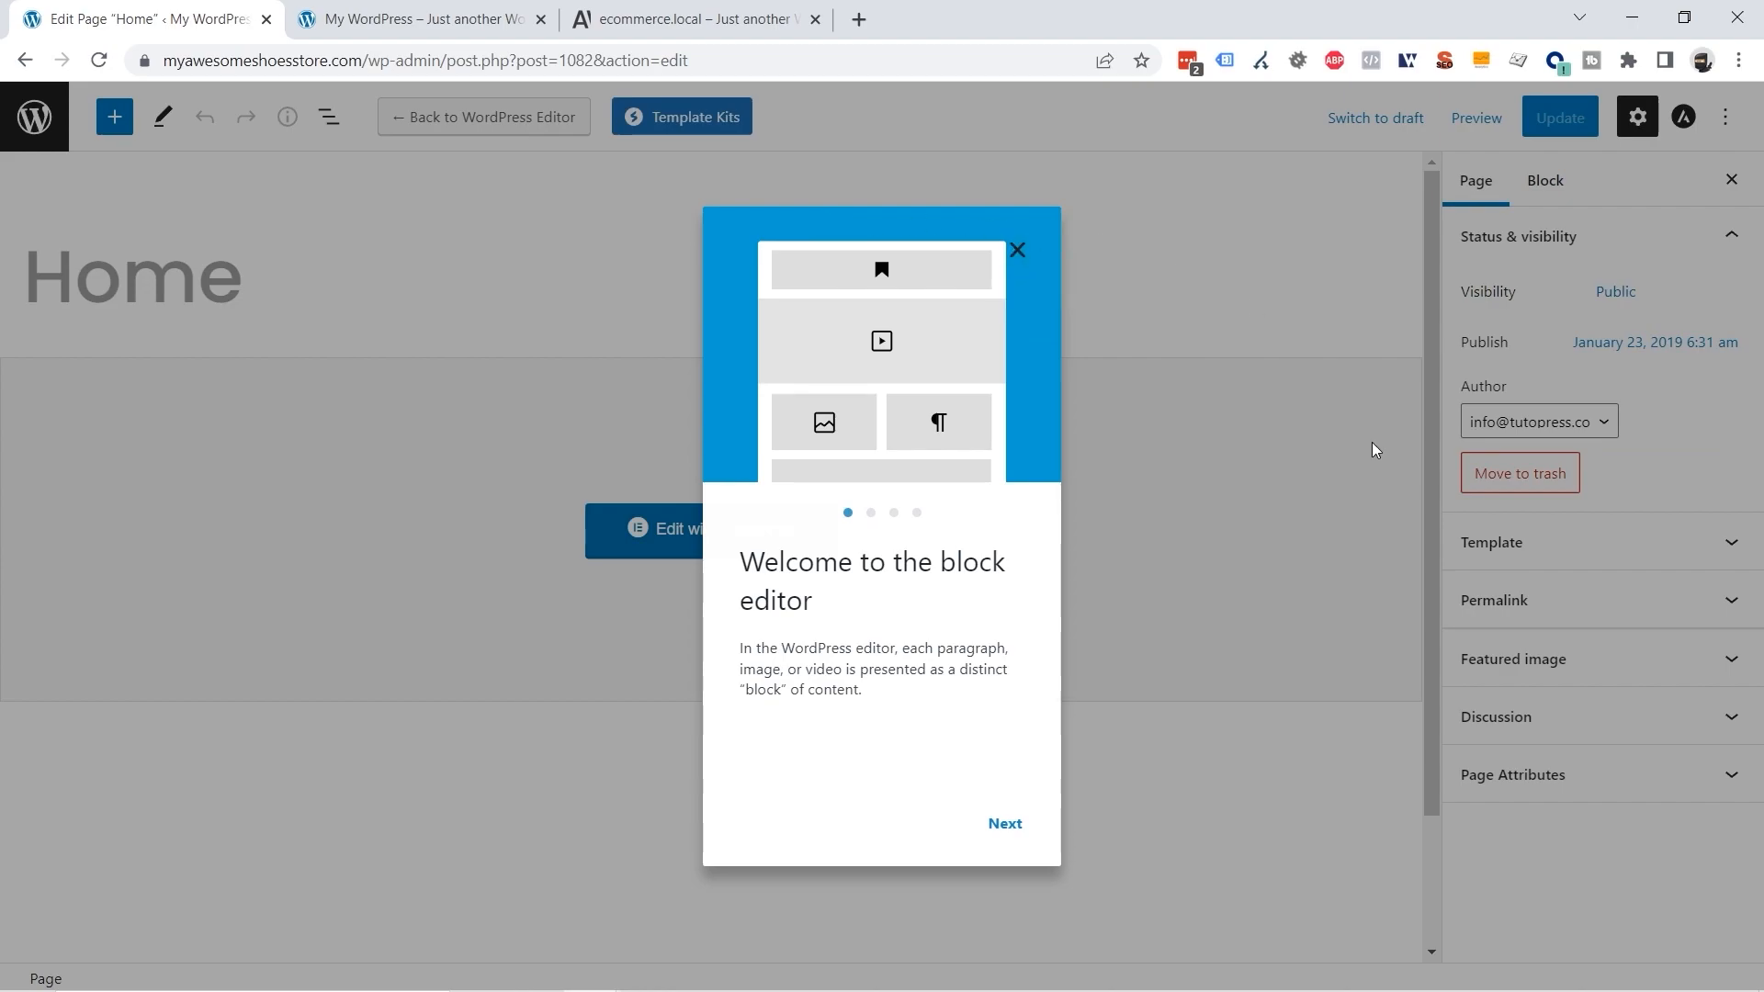
click(1018, 250)
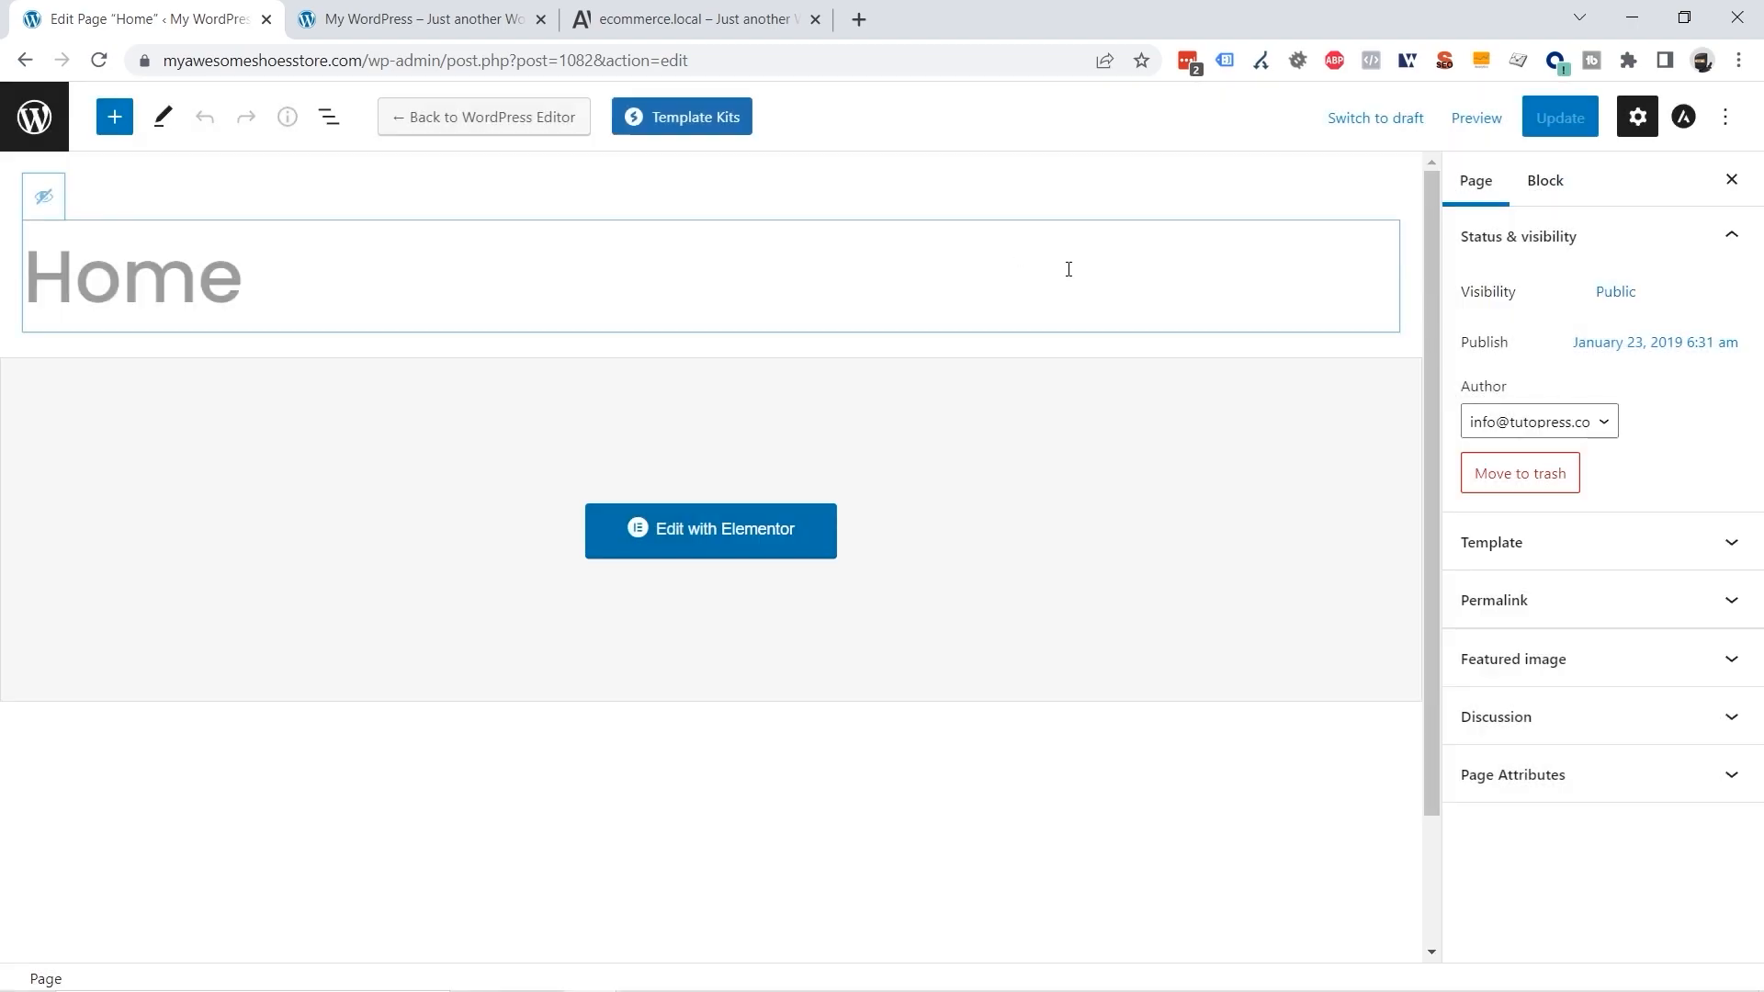
Step: Set the Home page's Transparent Header to Inherit in the Astra advanced settings and update the page
click(1685, 121)
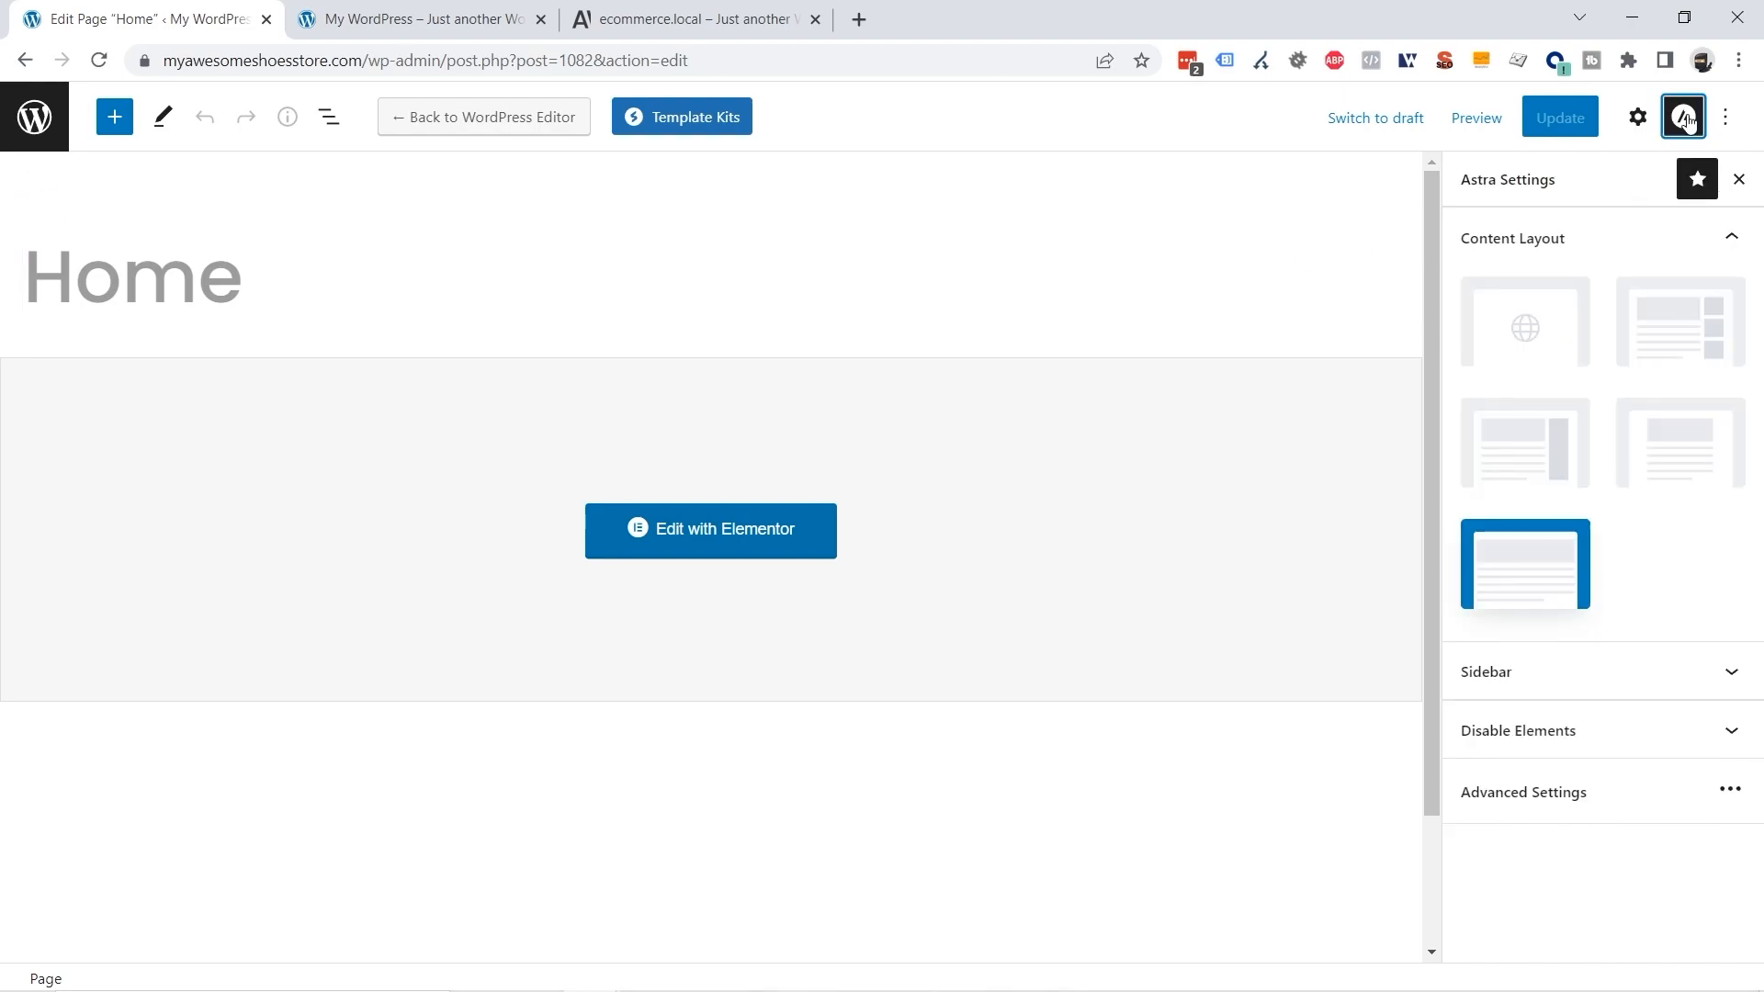
click(1589, 795)
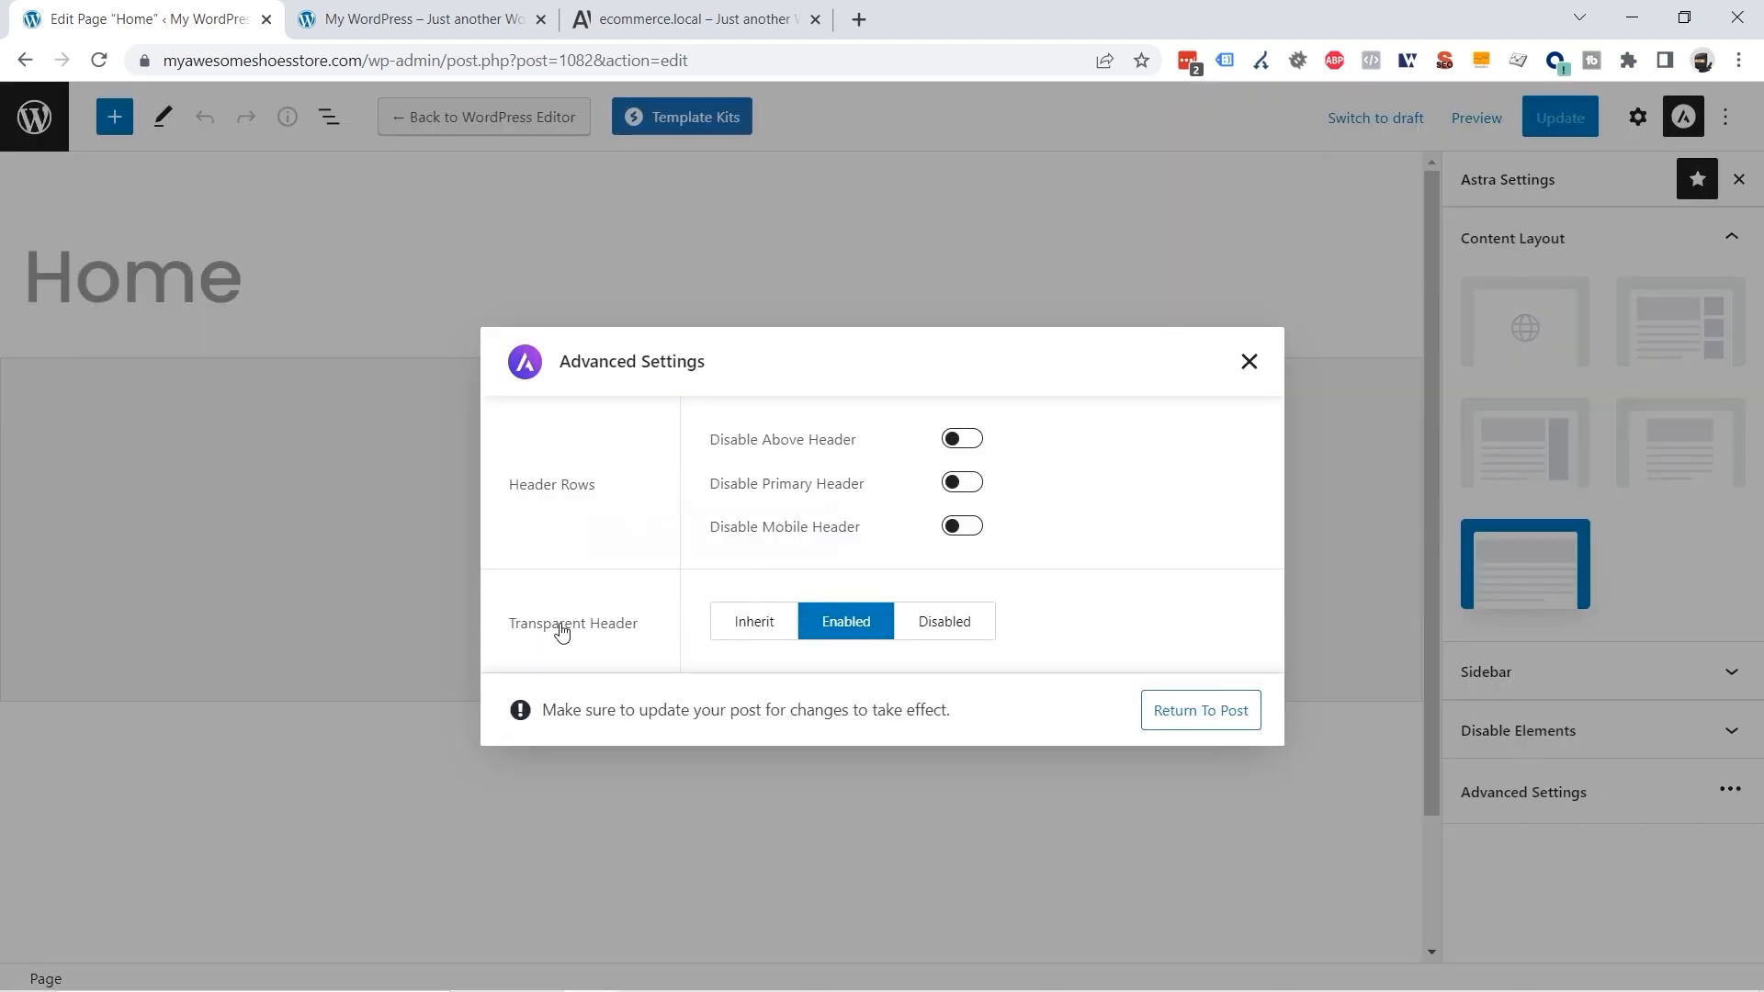
click(744, 626)
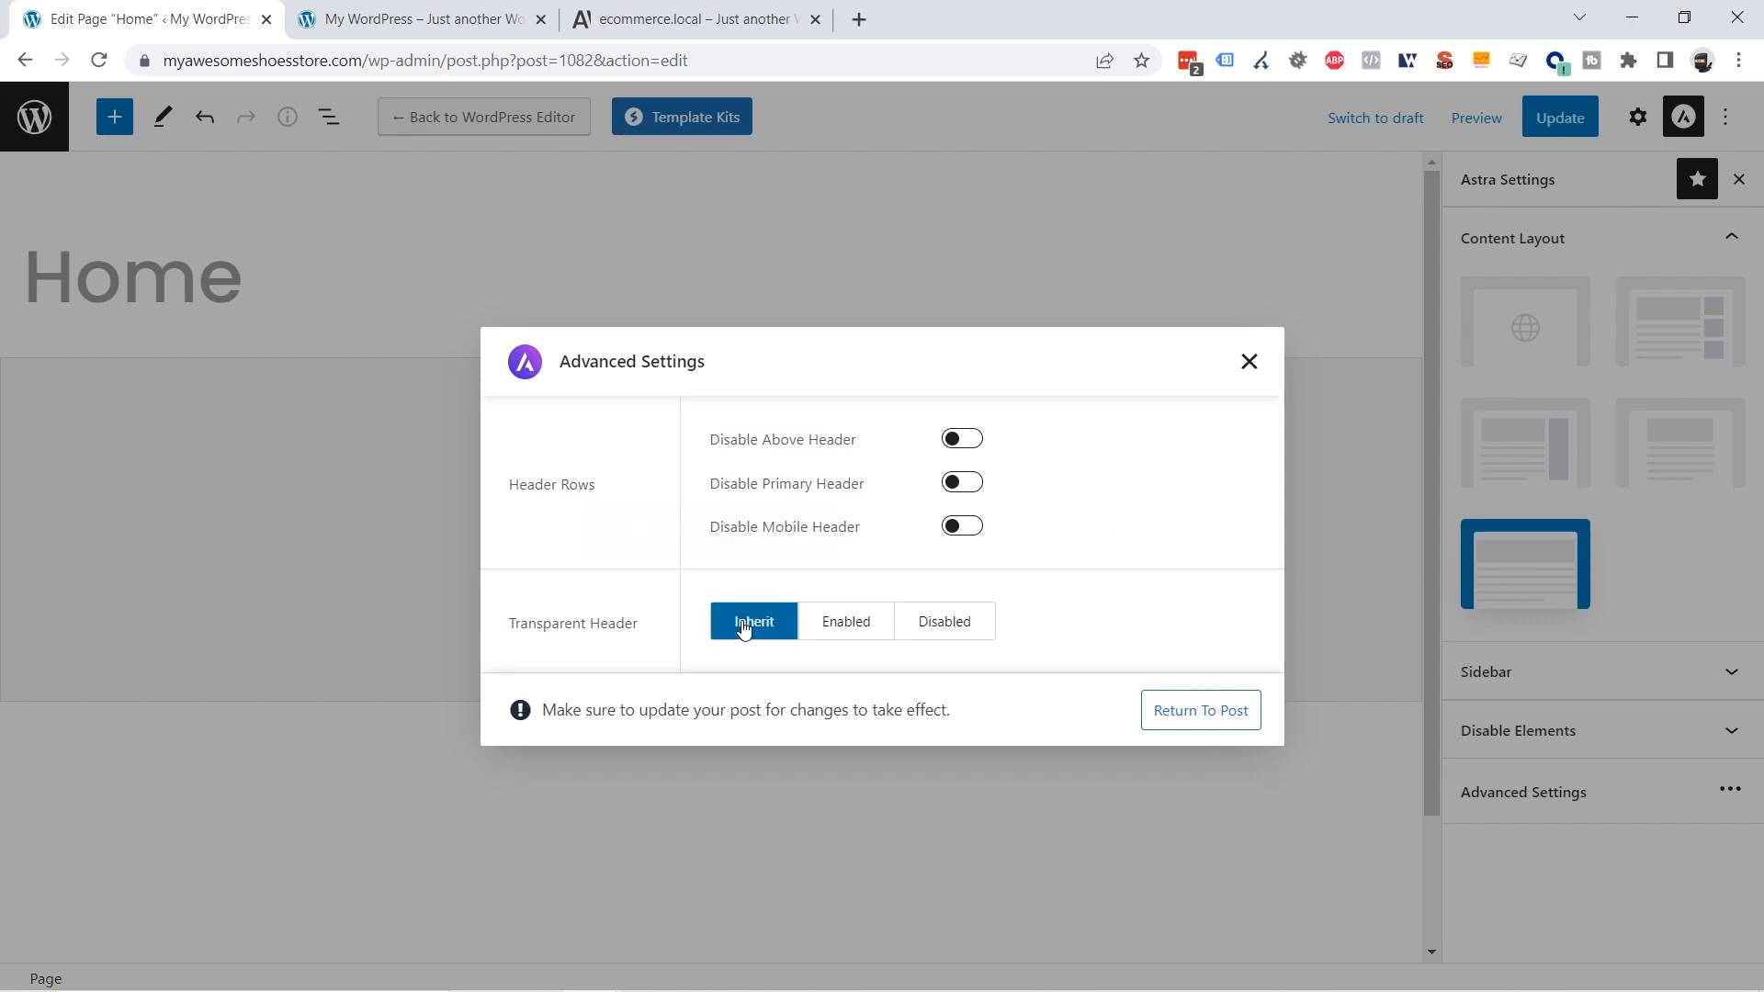
click(1217, 715)
click(1565, 126)
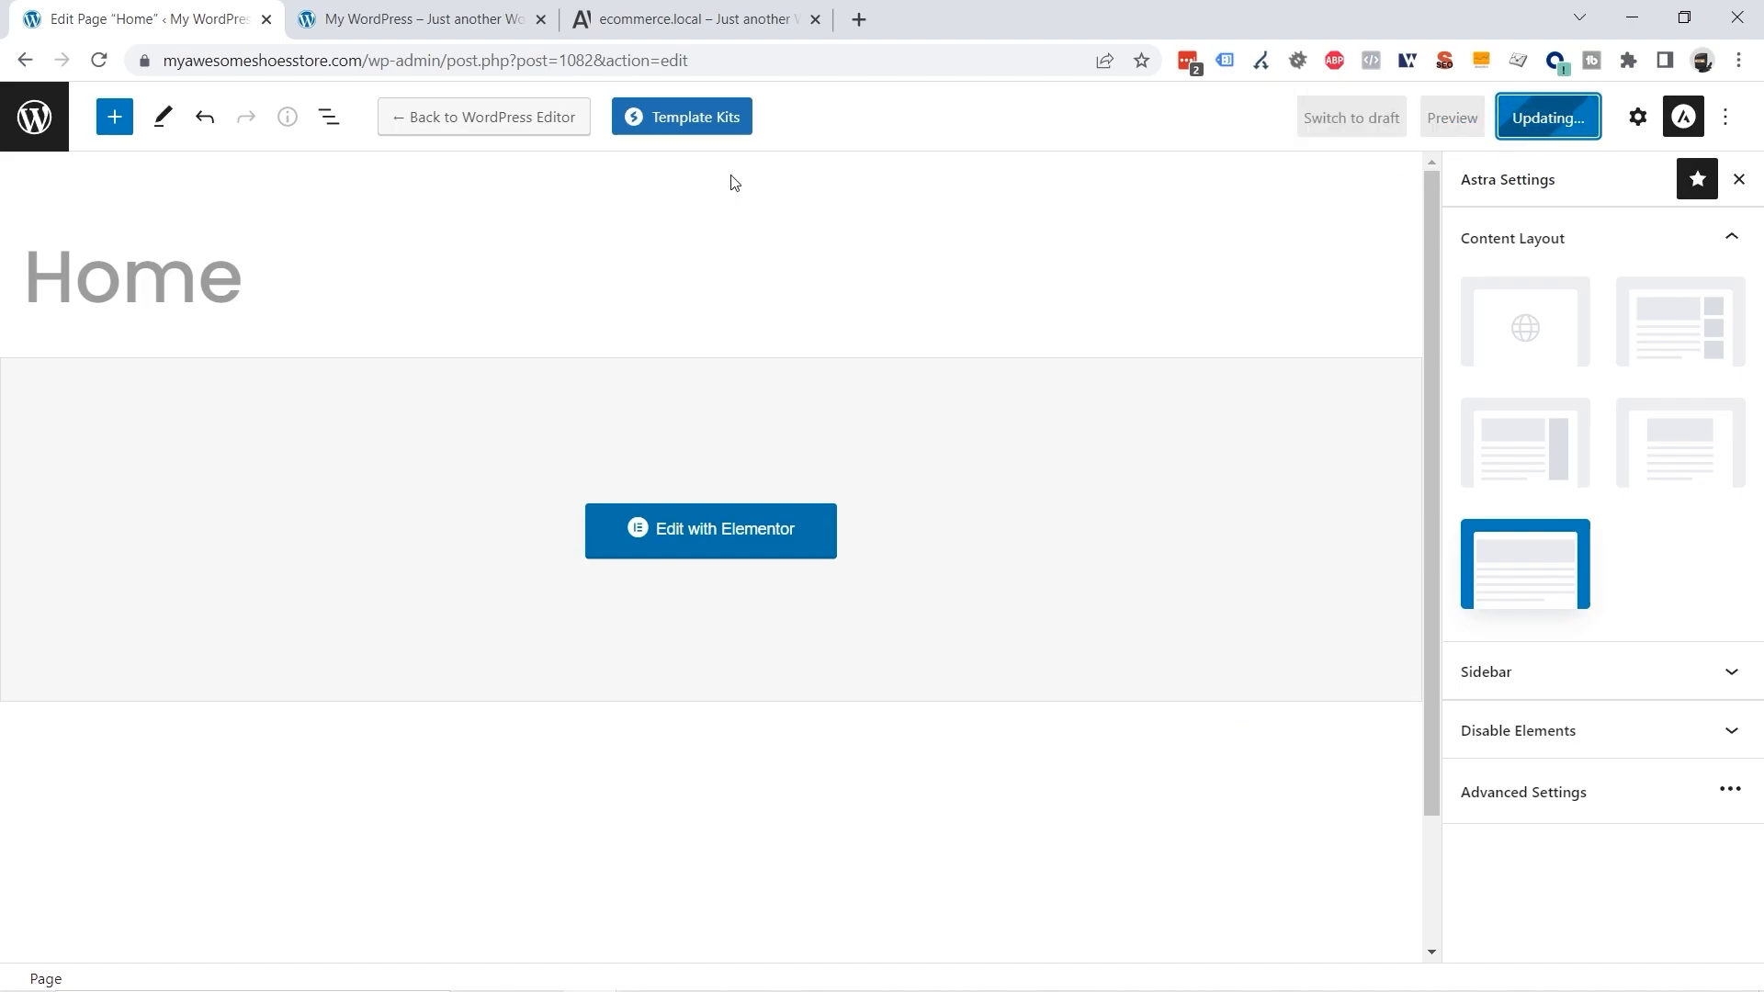
Step: Reload the live homepage and check its header above the hero banner
click(427, 21)
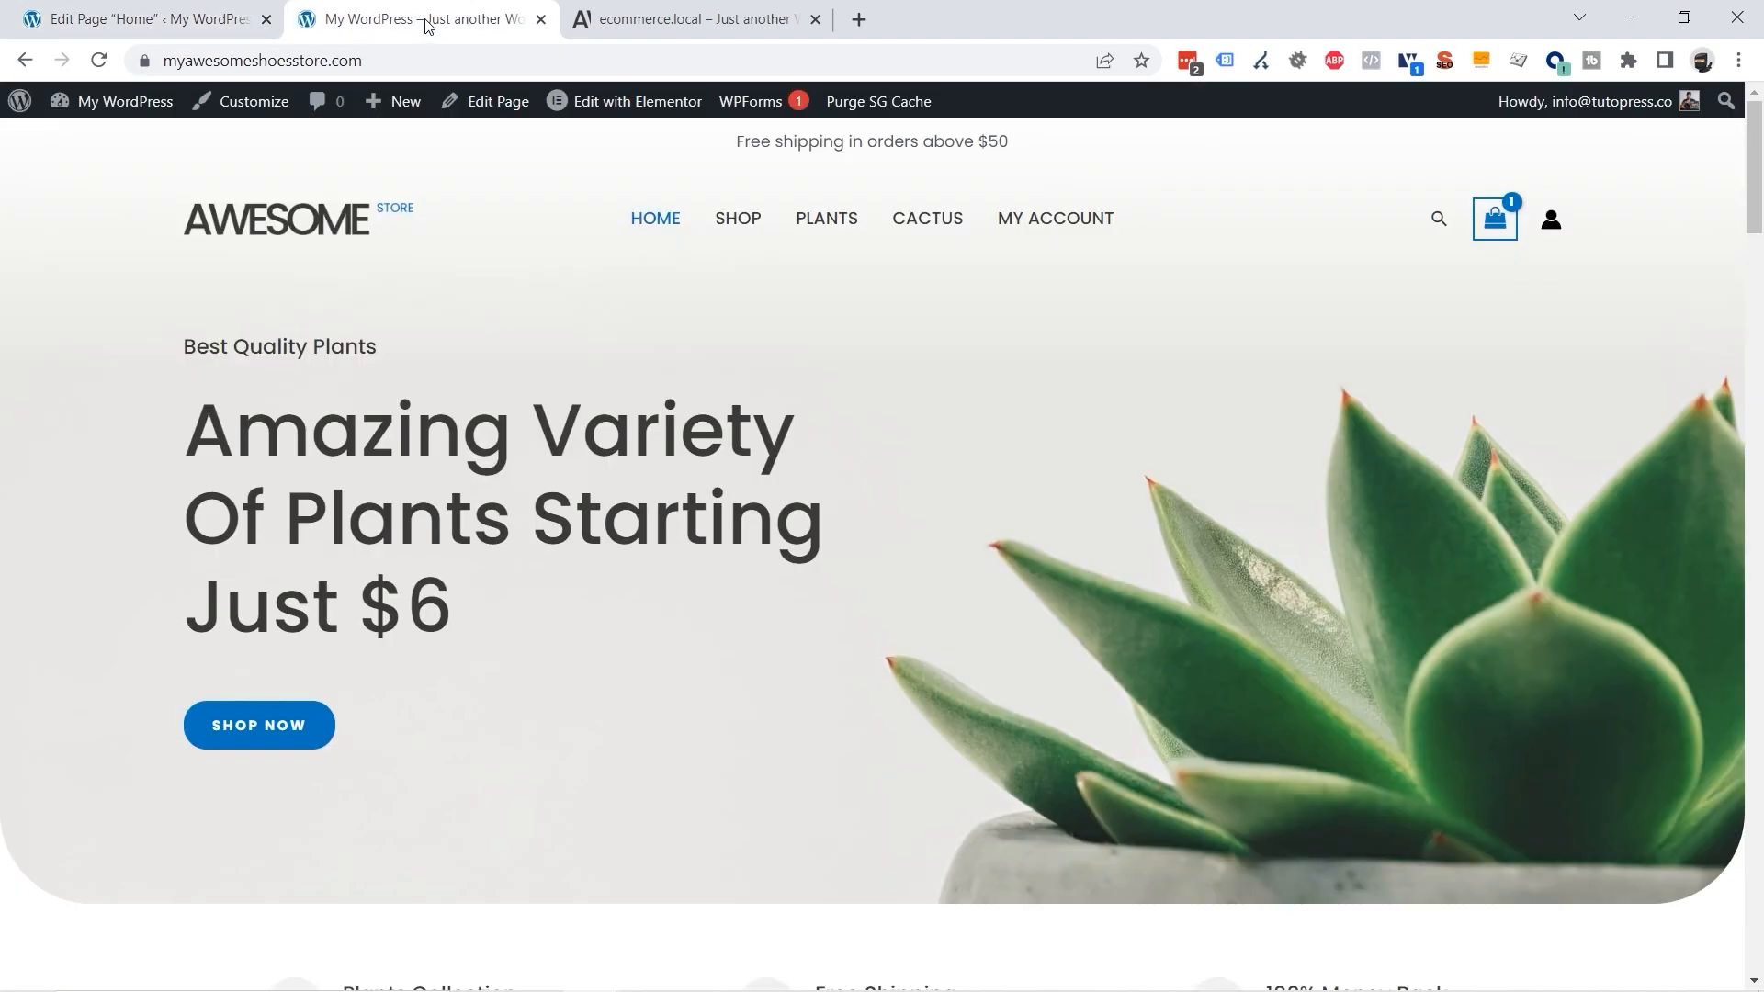
click(99, 60)
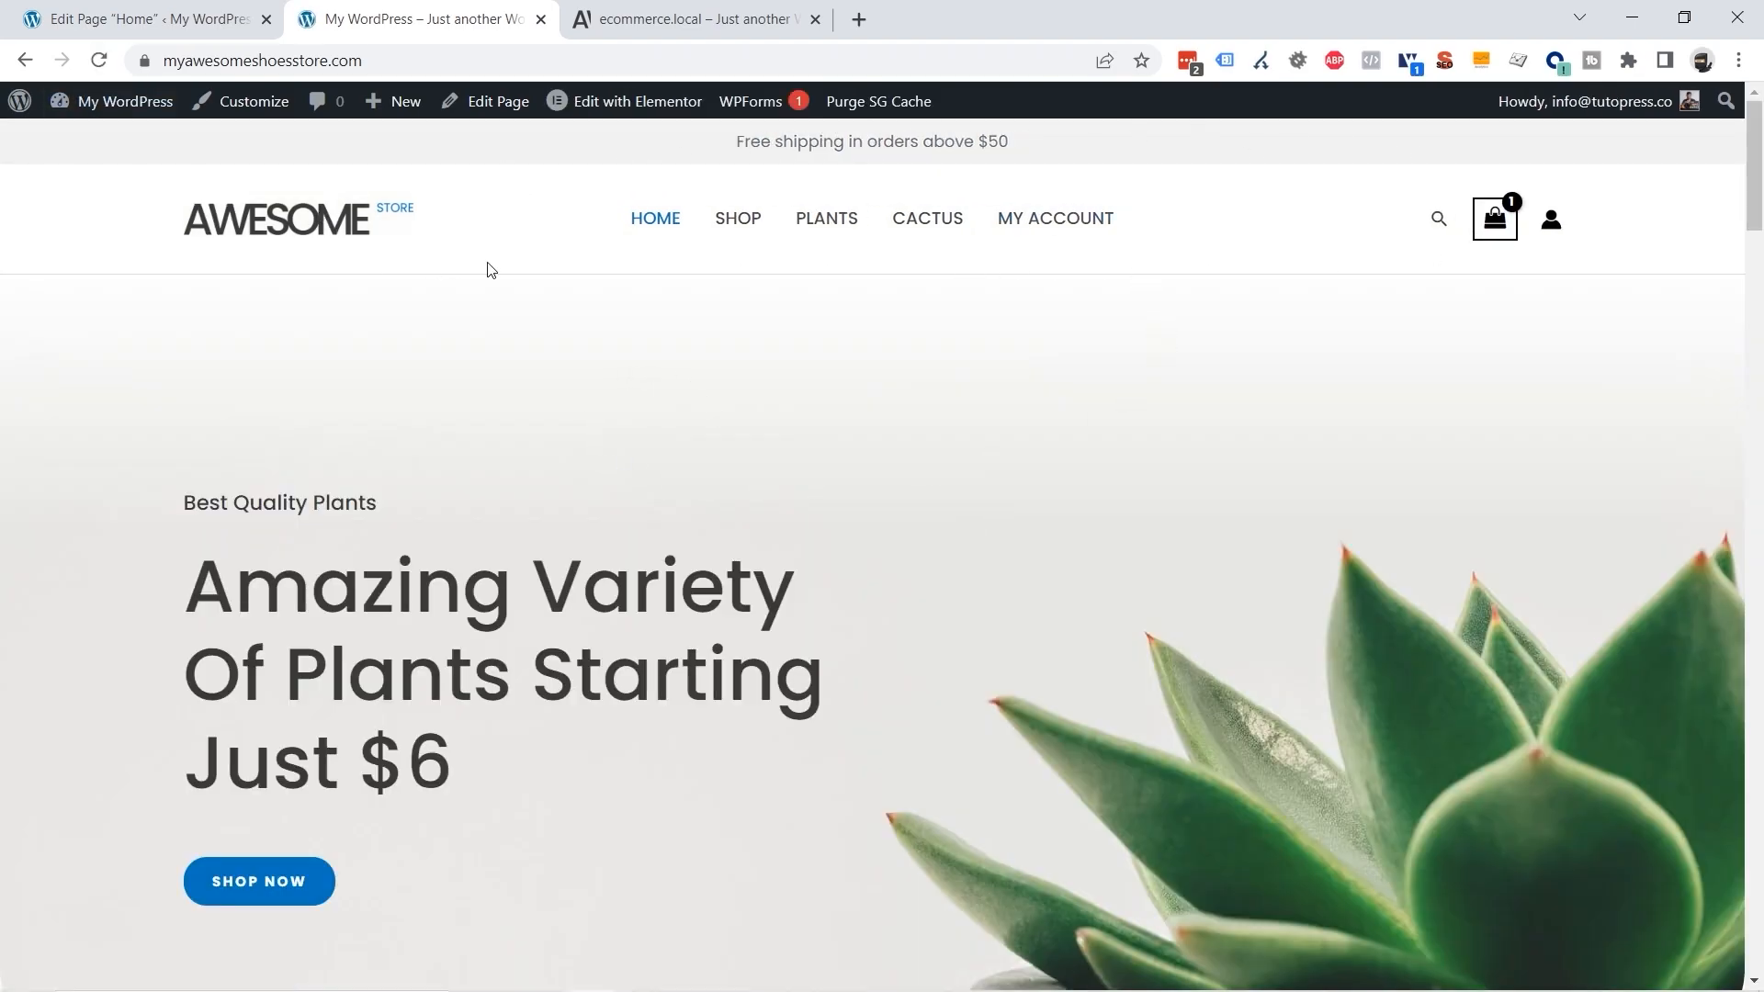
scroll(622, 287, down, 1)
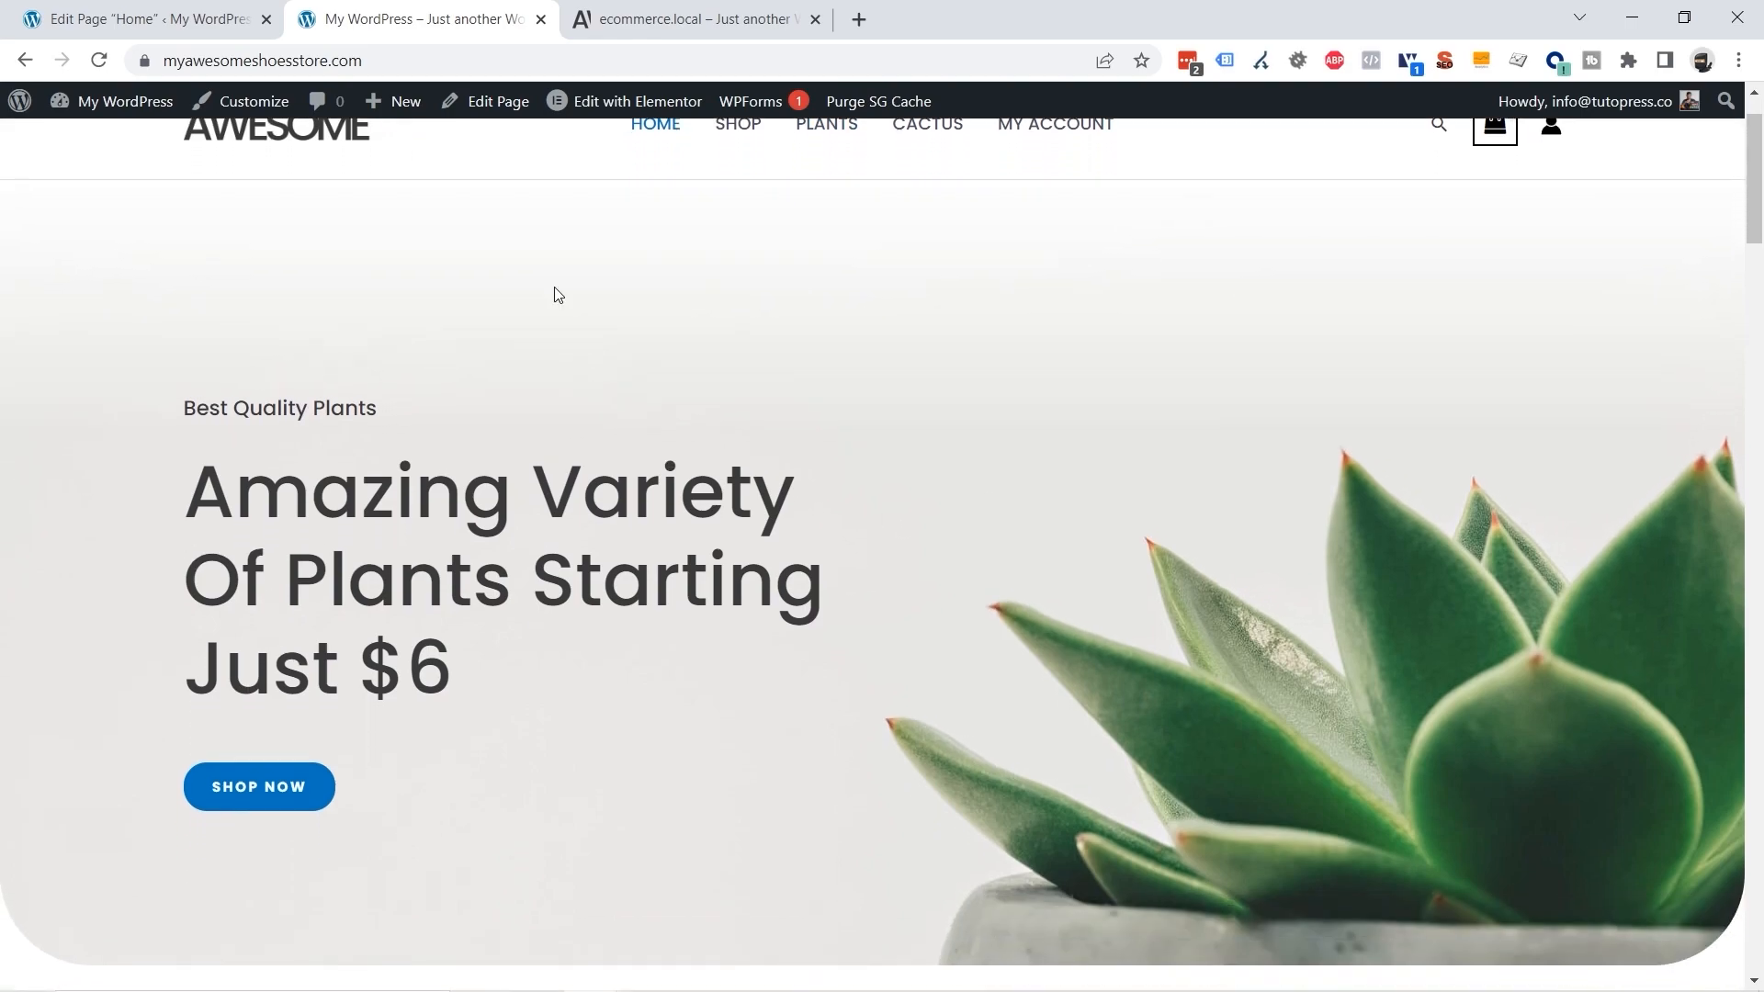
scroll(796, 296, up, 1)
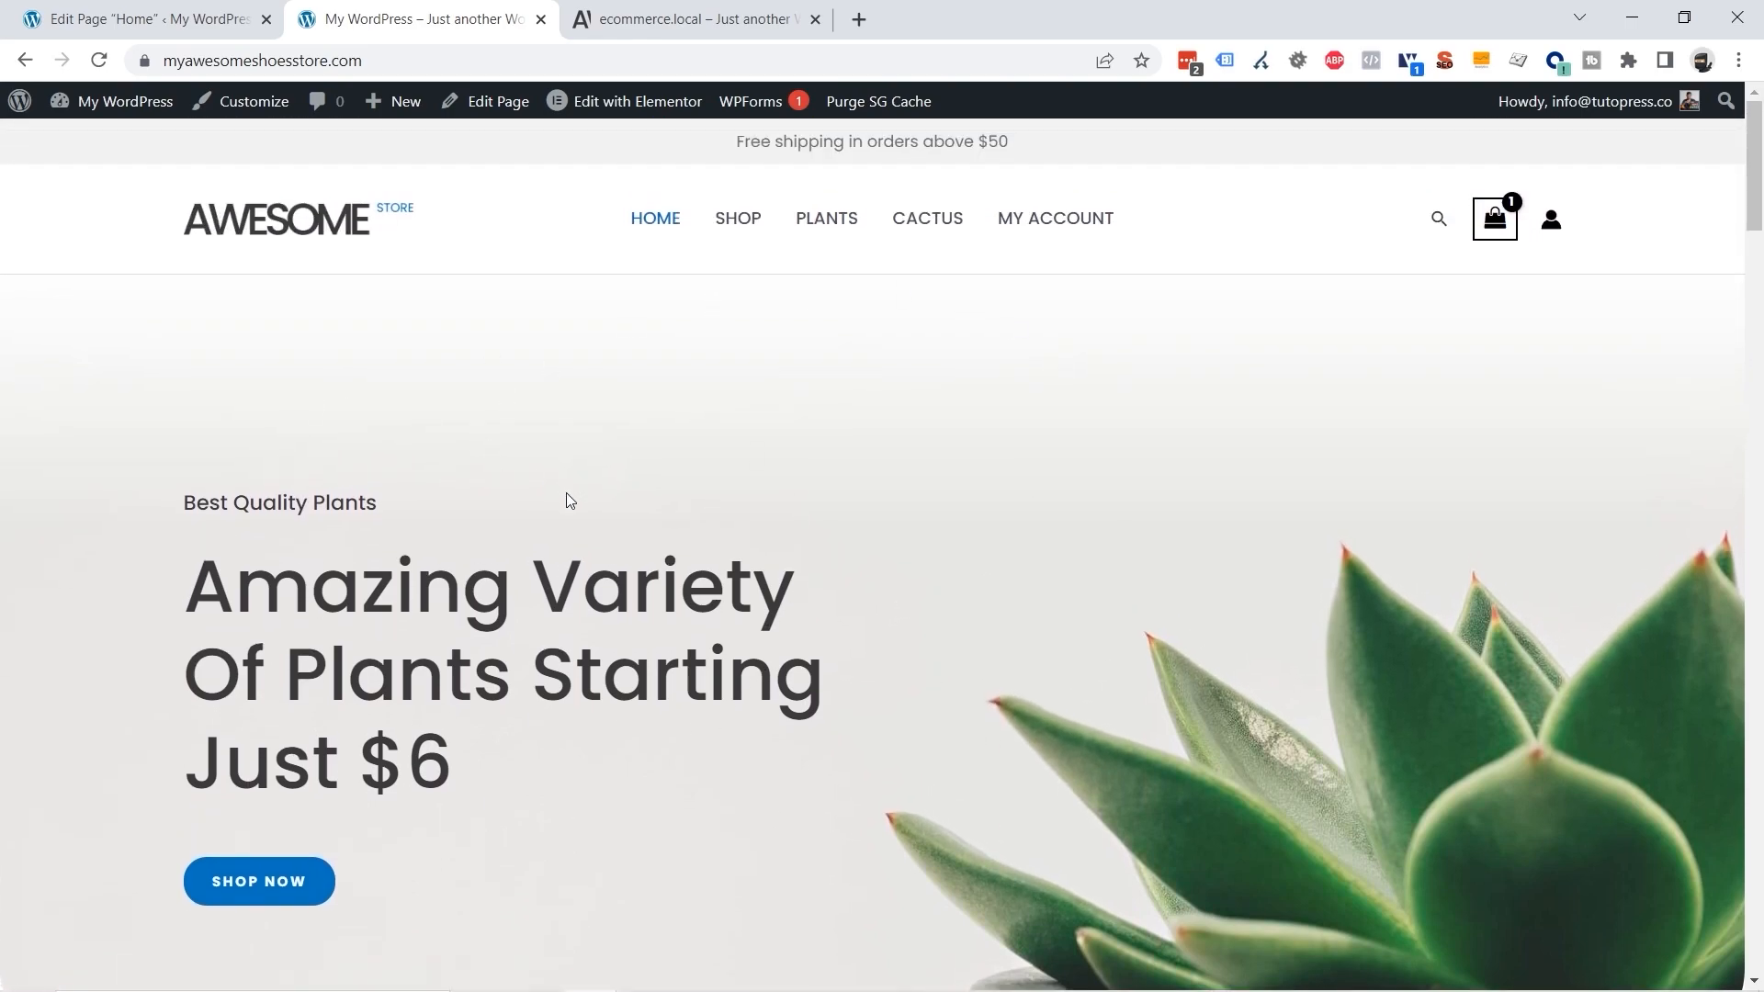
Step: Open the Home page in the Elementor editor and close the Navigator
click(175, 20)
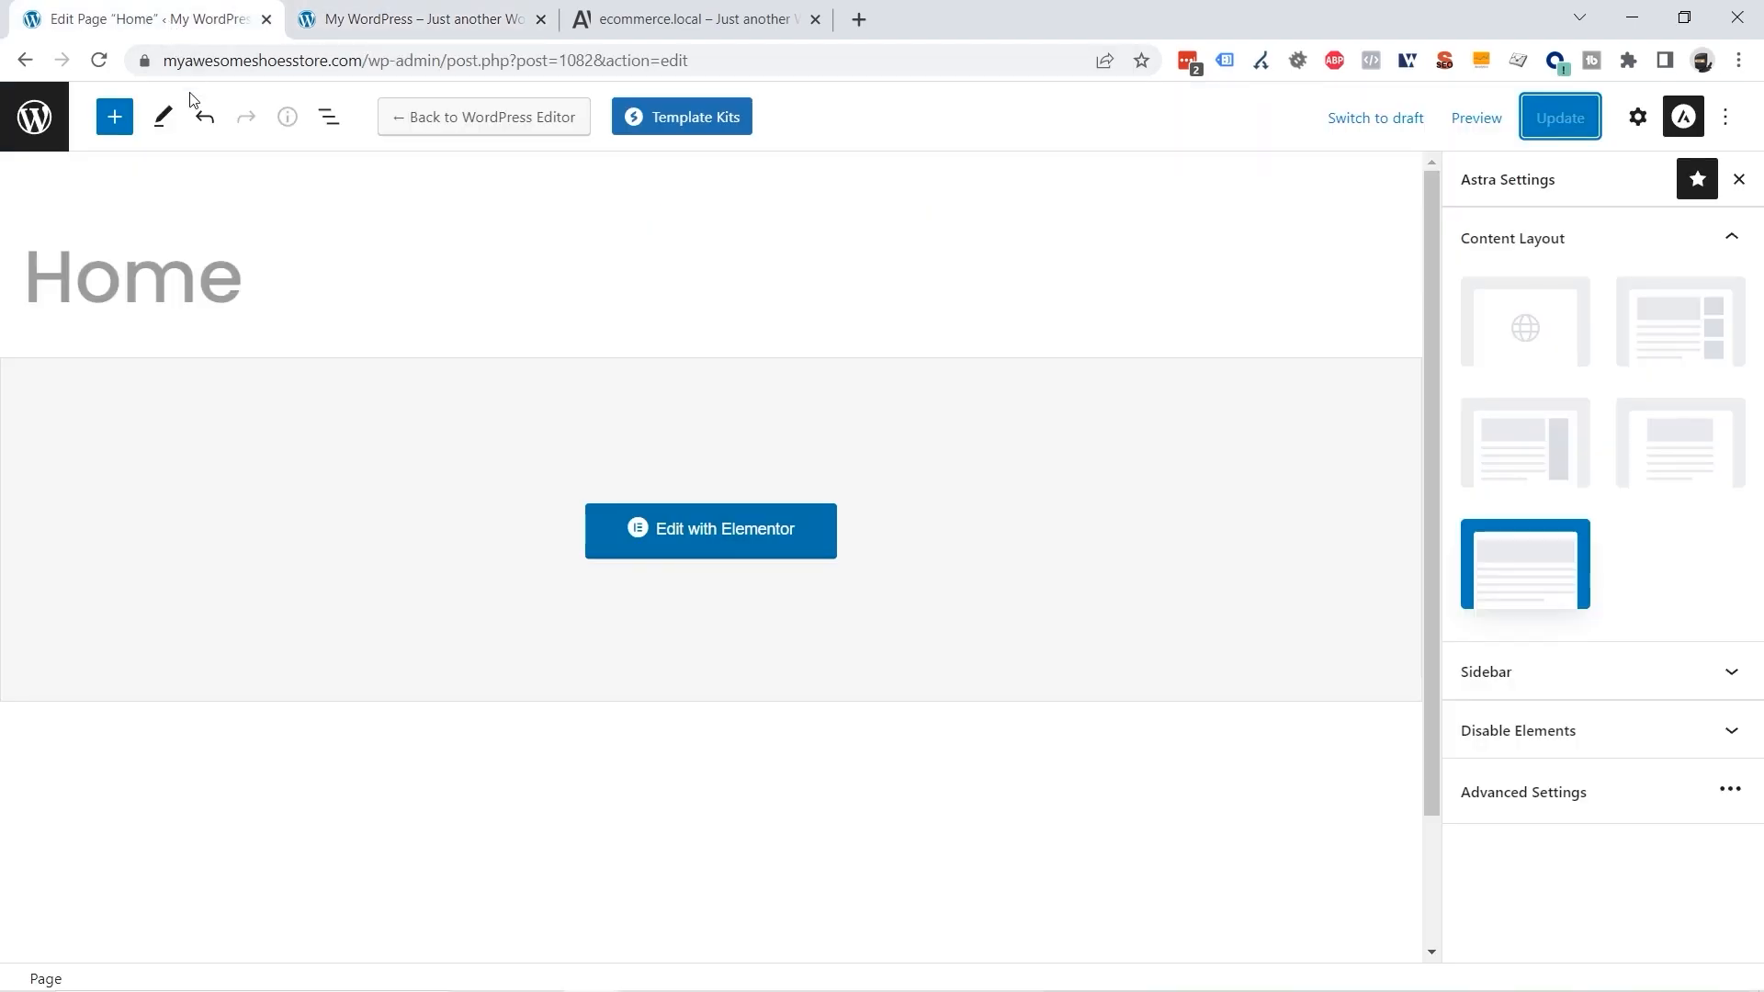
click(724, 537)
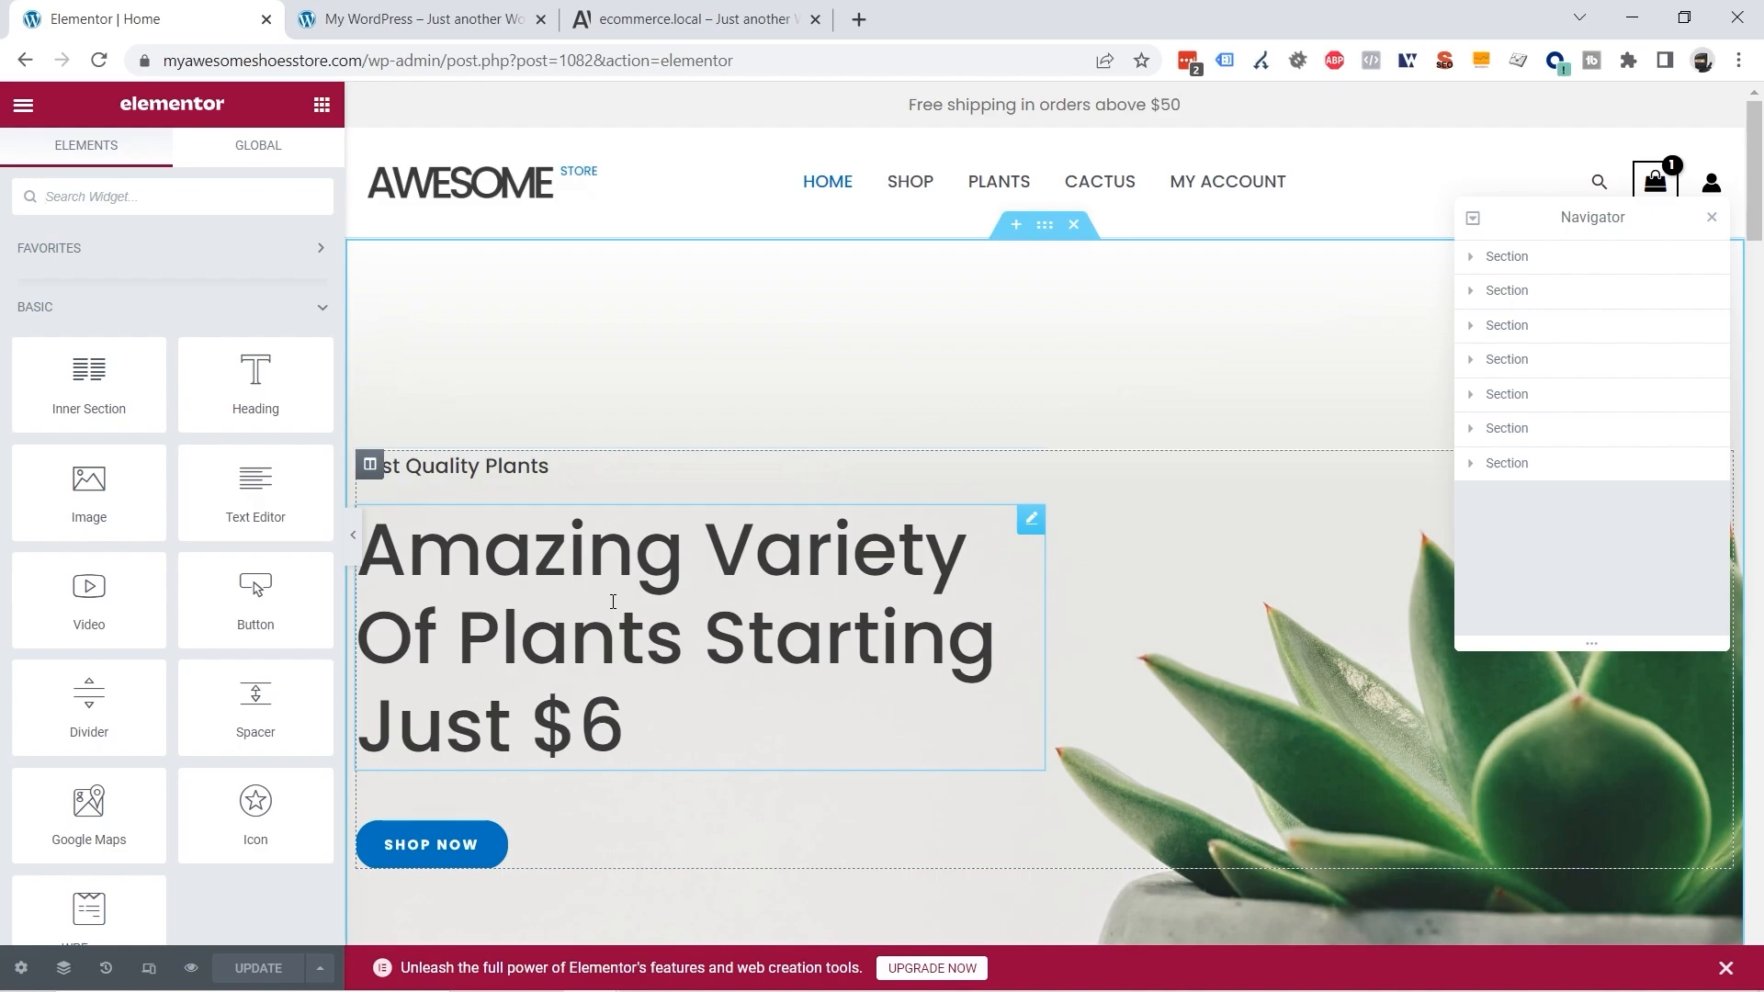
click(1712, 221)
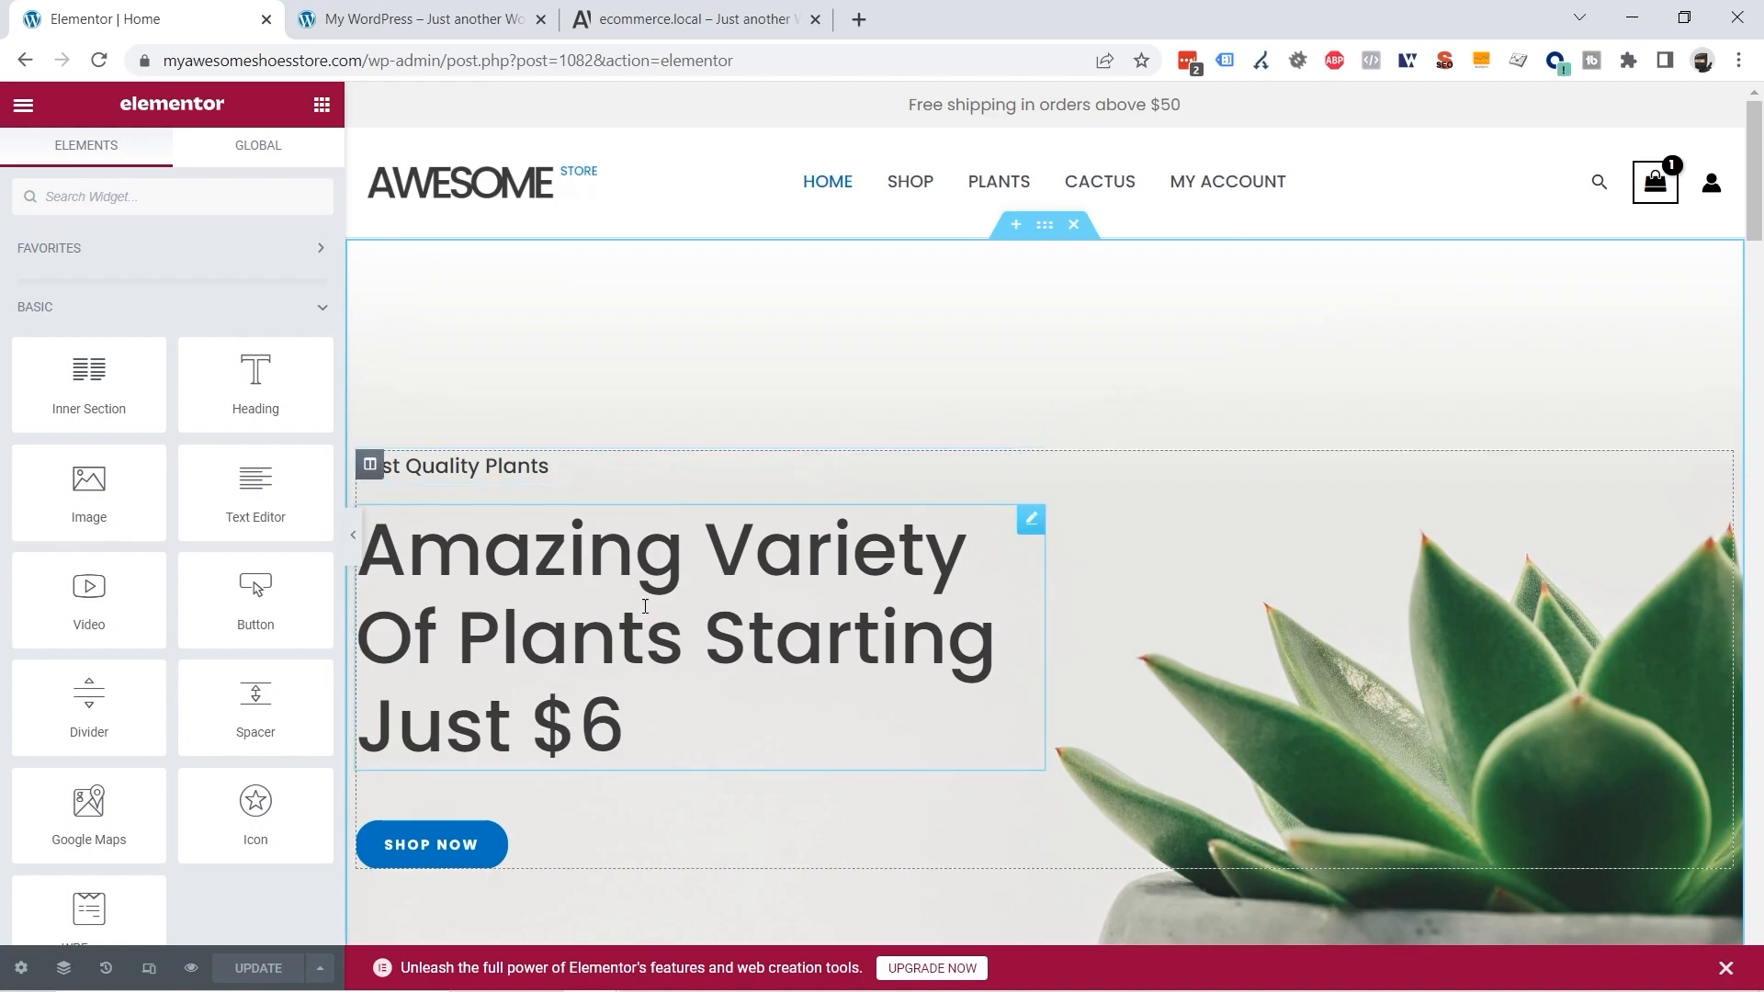
Step: Examine the hero section's main heading, subheading, Shop Now button and background extent in the page preview
click(683, 579)
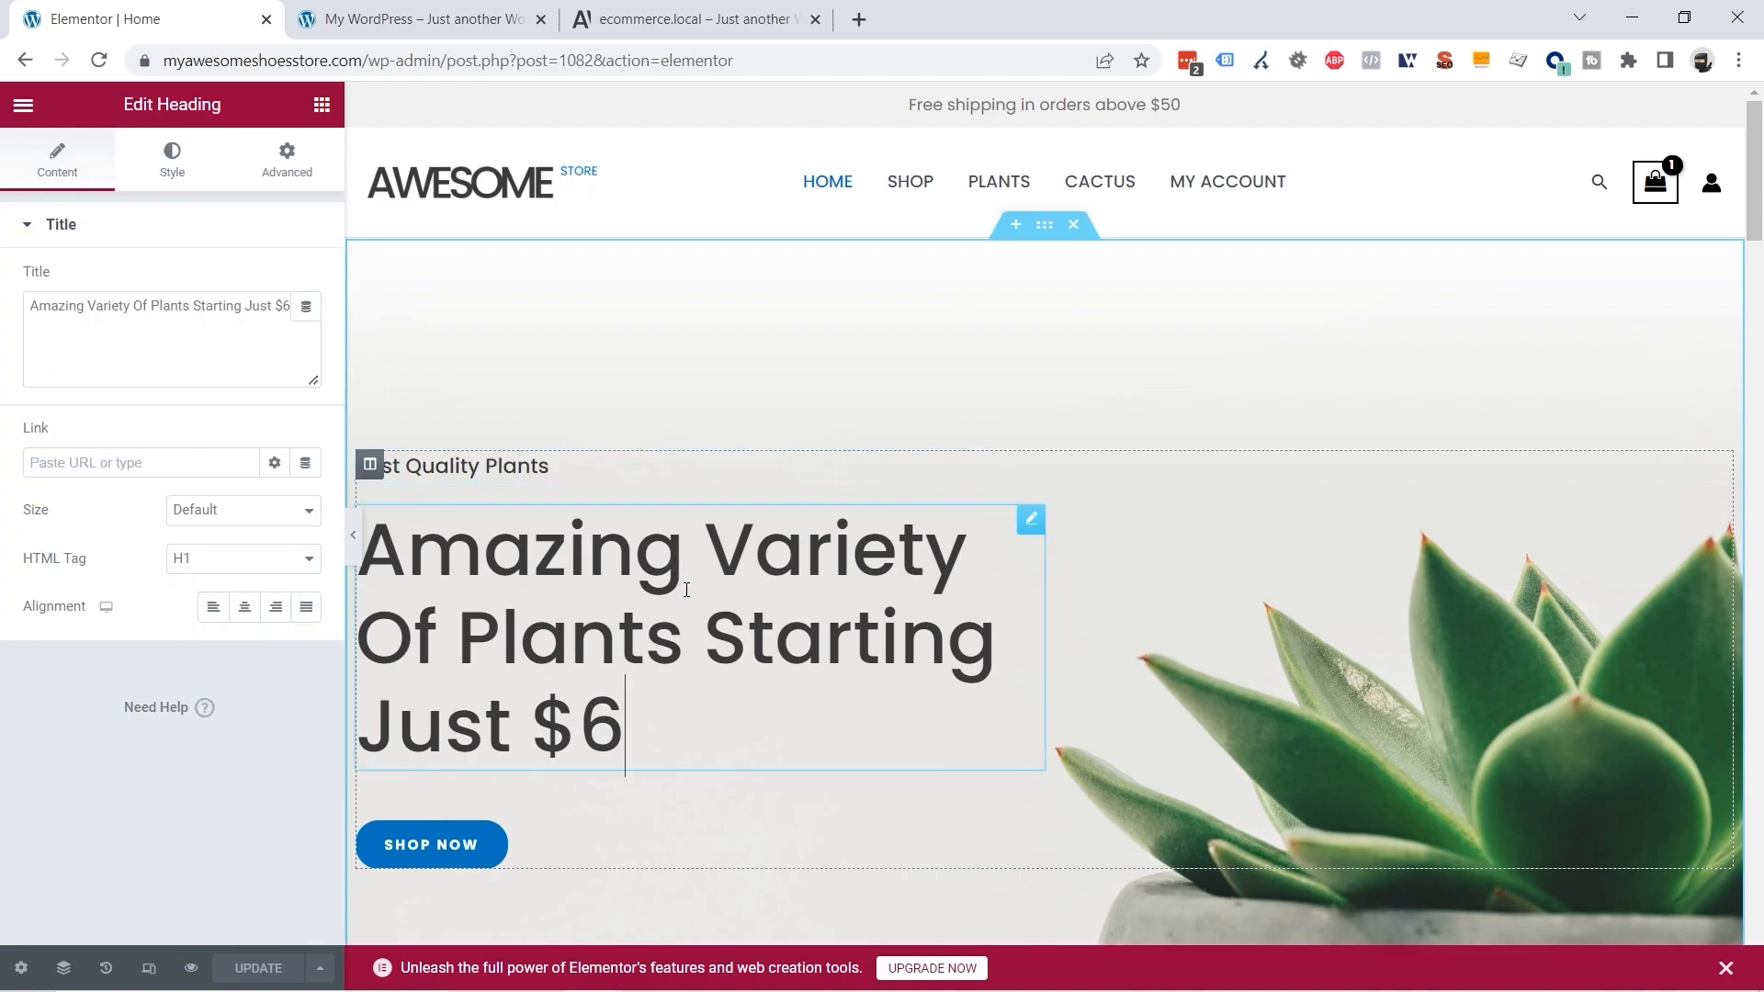
drag(682, 717, 425, 551)
click(649, 720)
drag(649, 720, 358, 552)
click(747, 637)
click(500, 472)
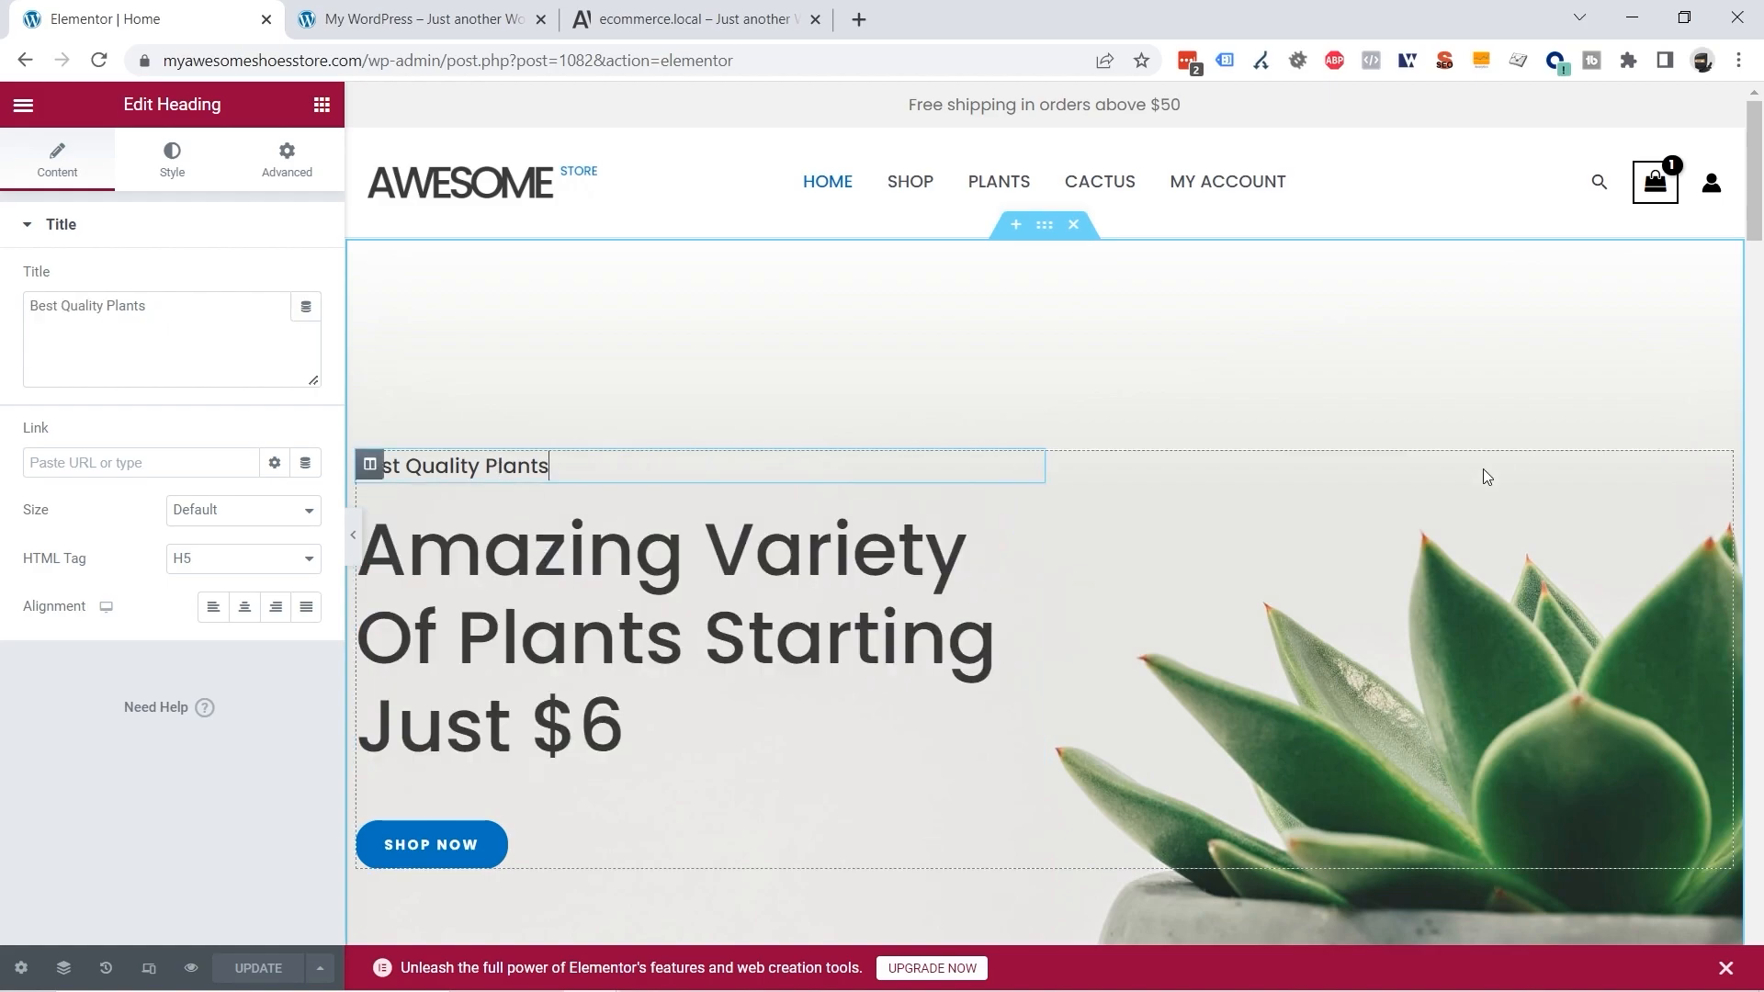
scroll(1502, 501, down, 1)
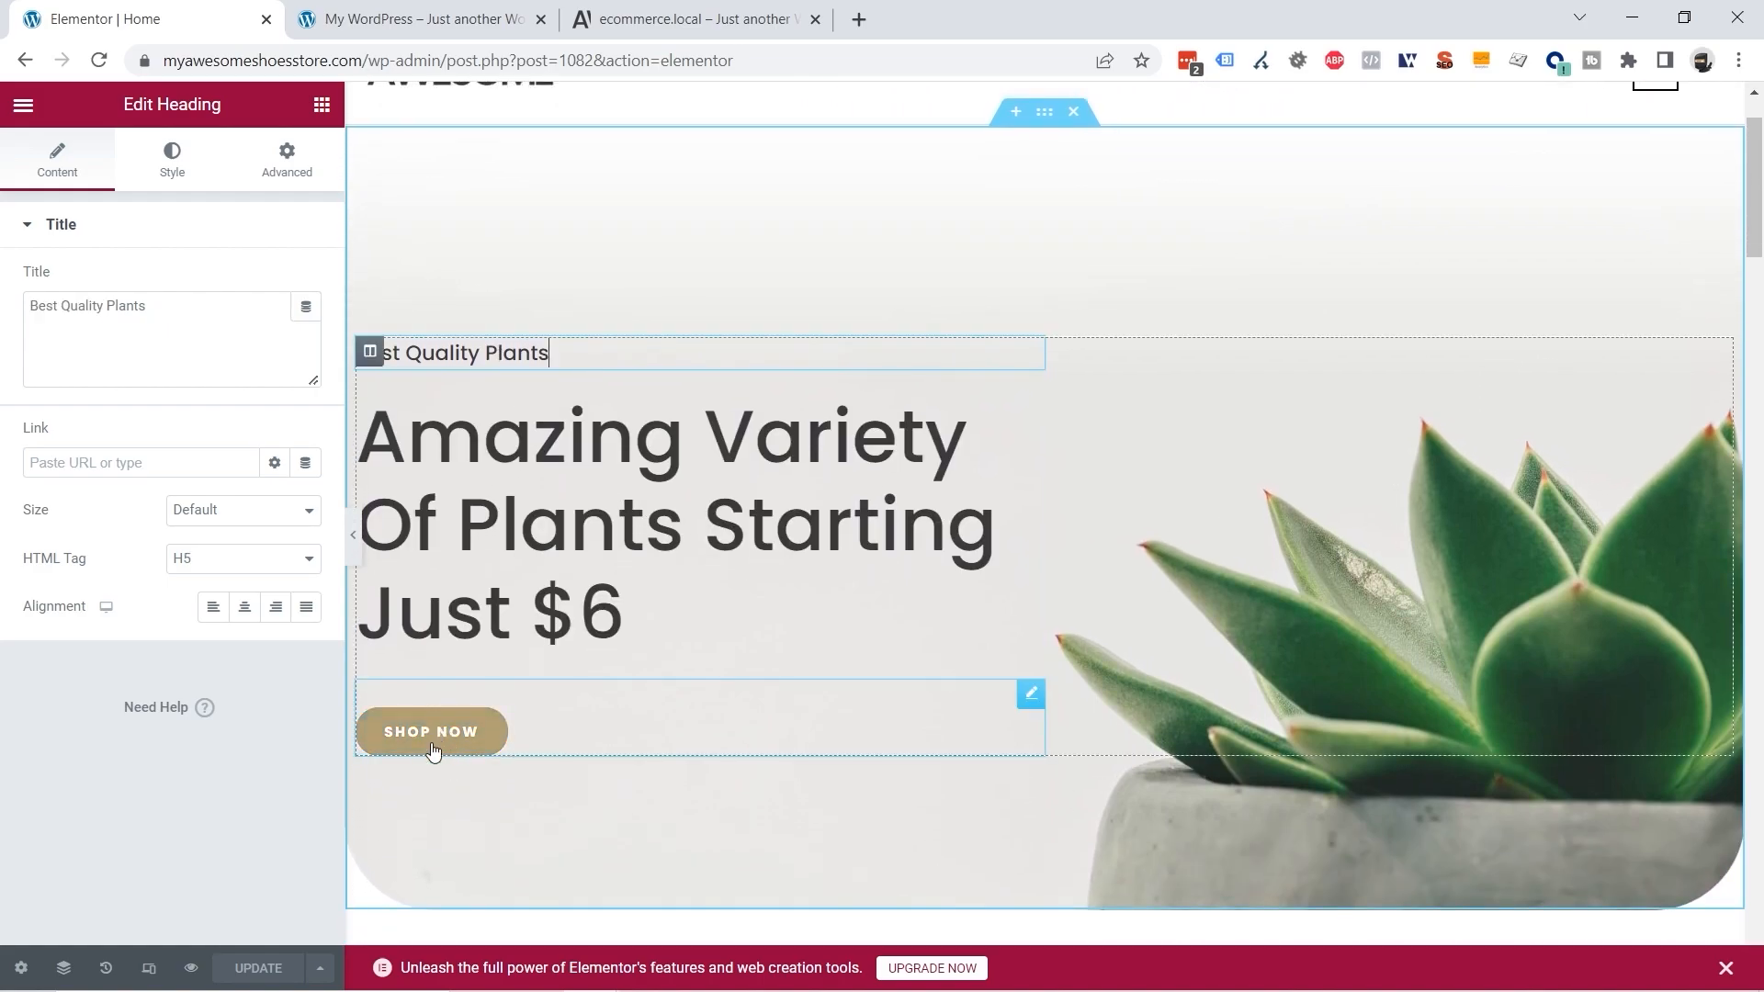
scroll(1285, 814, up, 1)
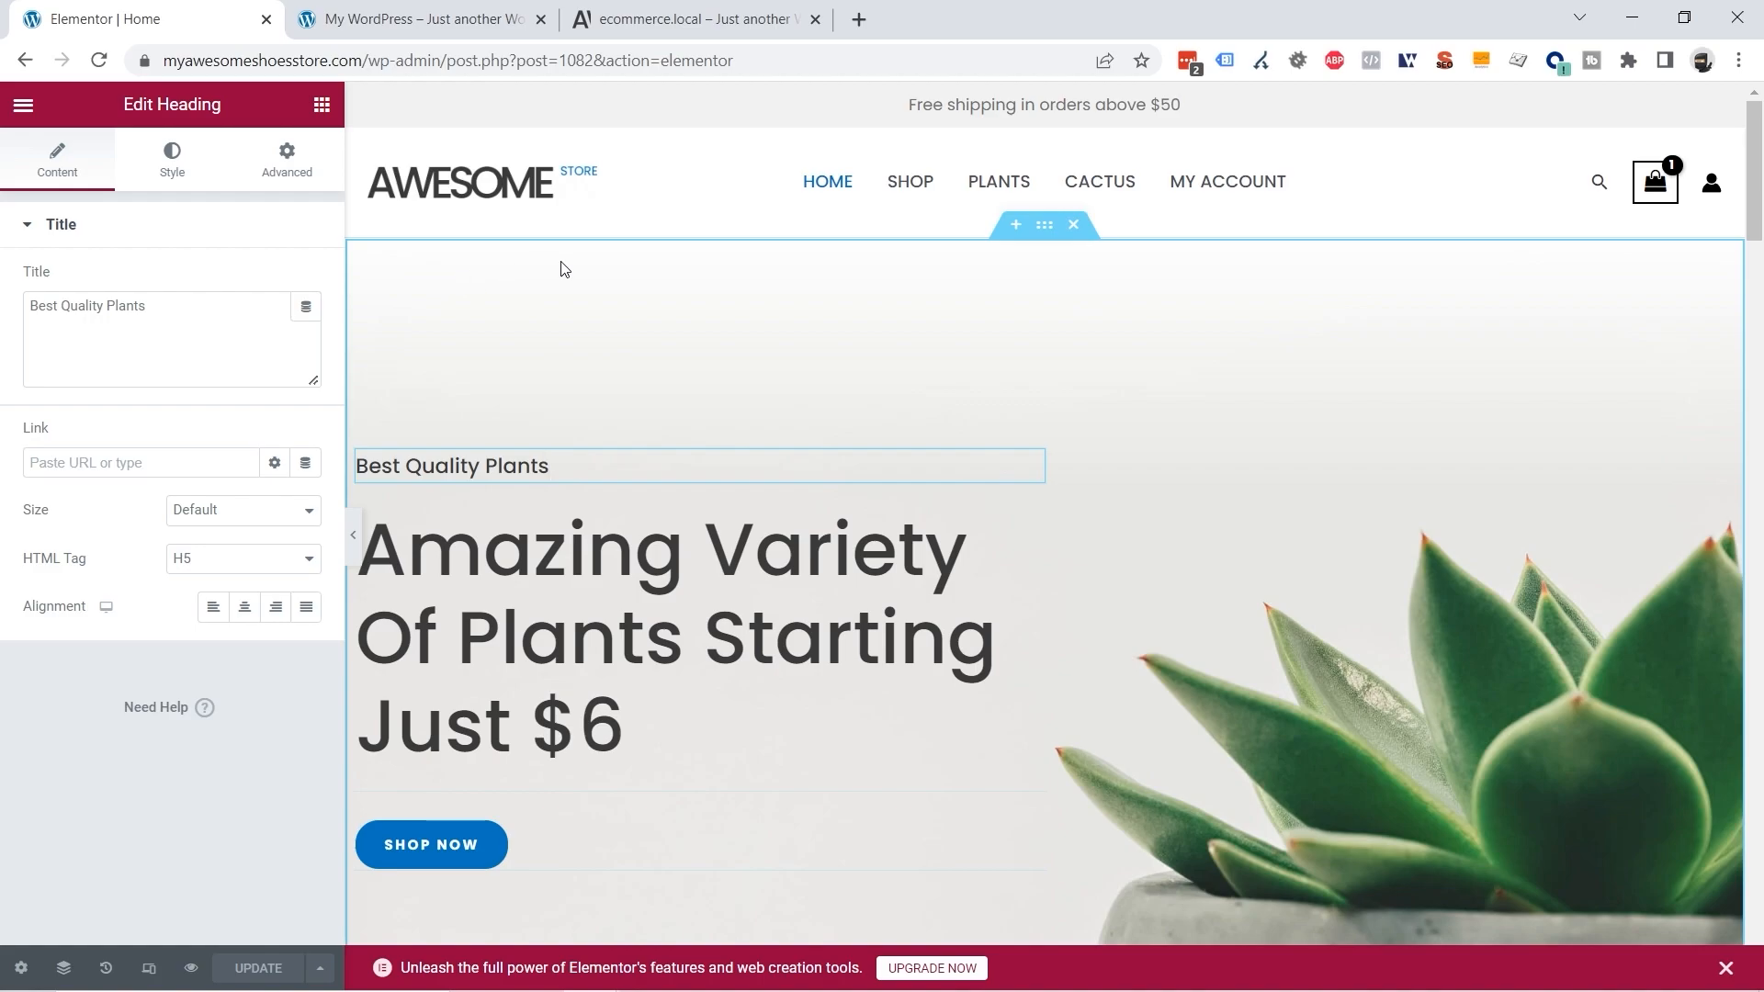
scroll(1720, 346, down, 1)
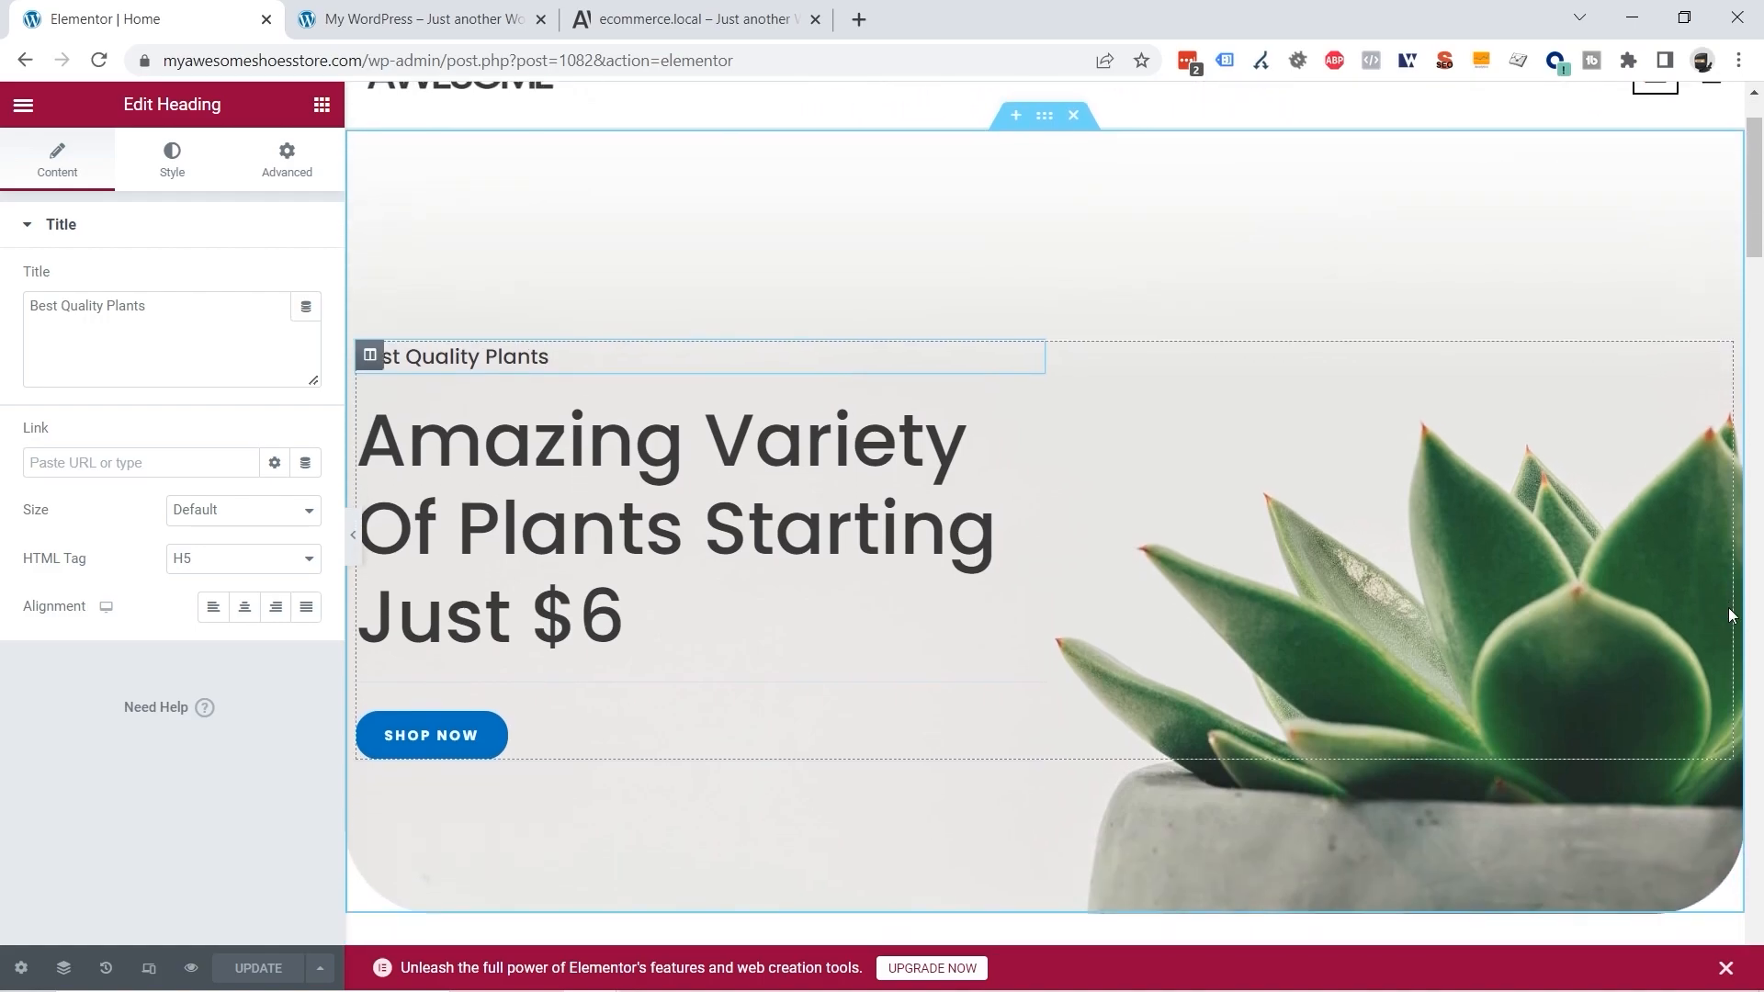
scroll(389, 846, up, 1)
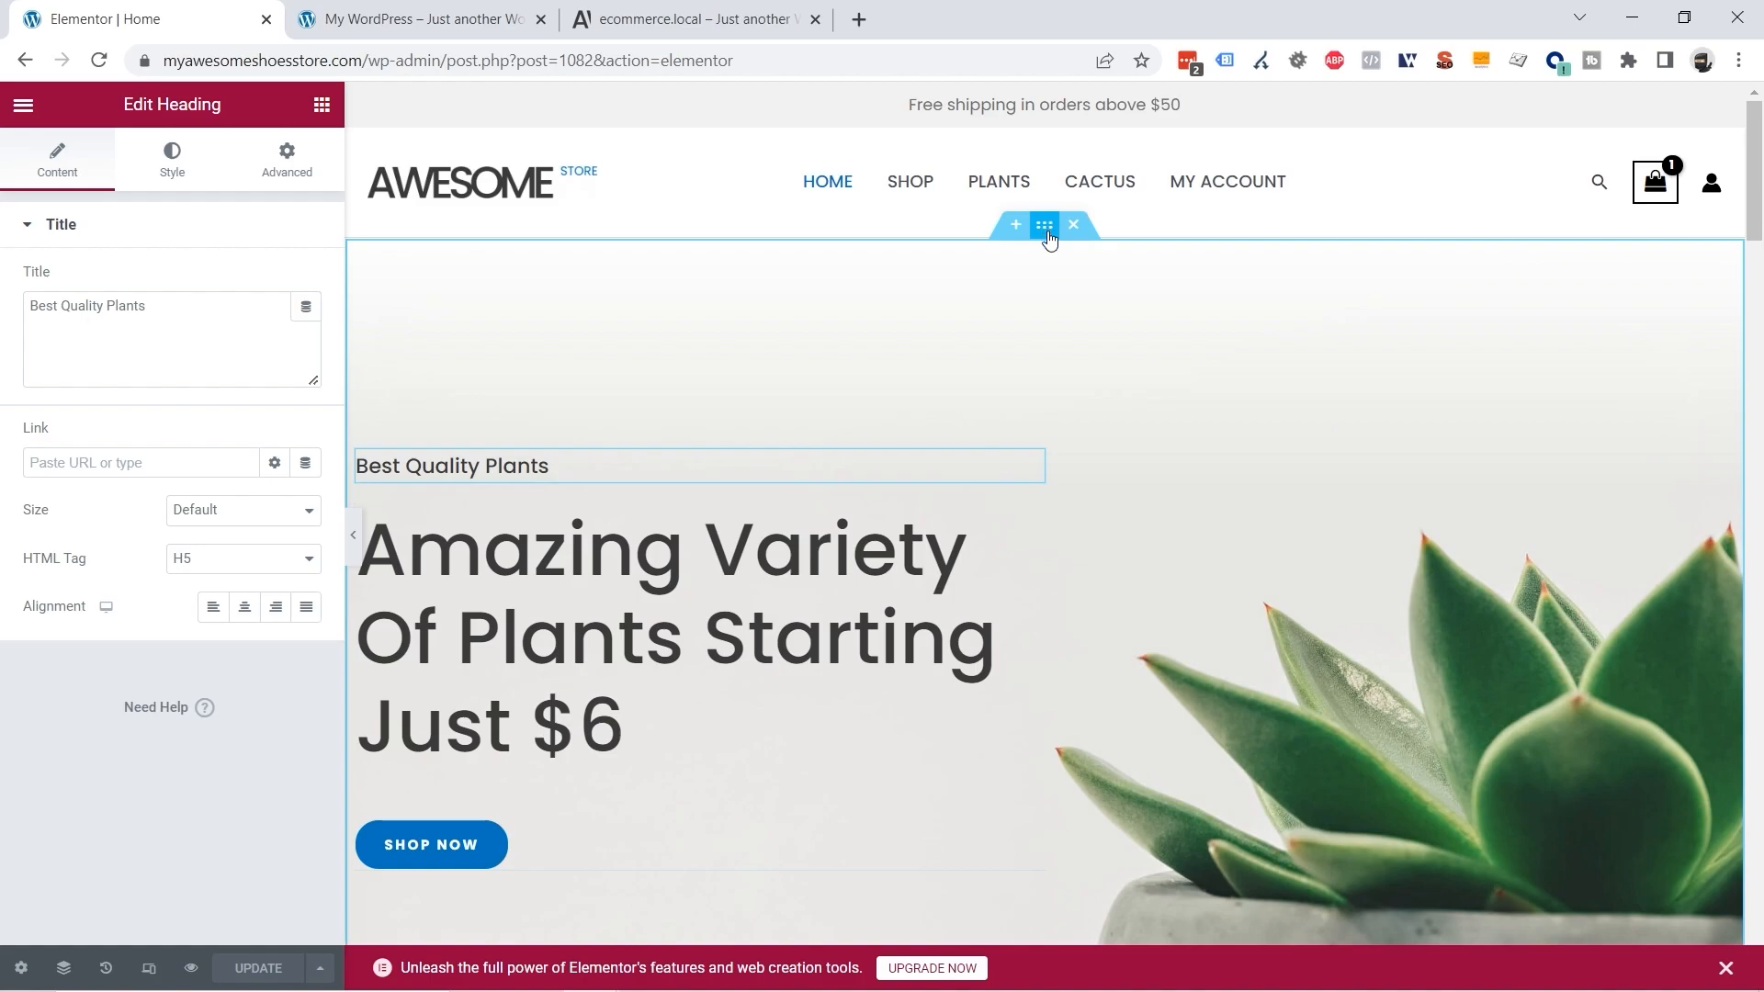
scroll(1685, 669, down, 2)
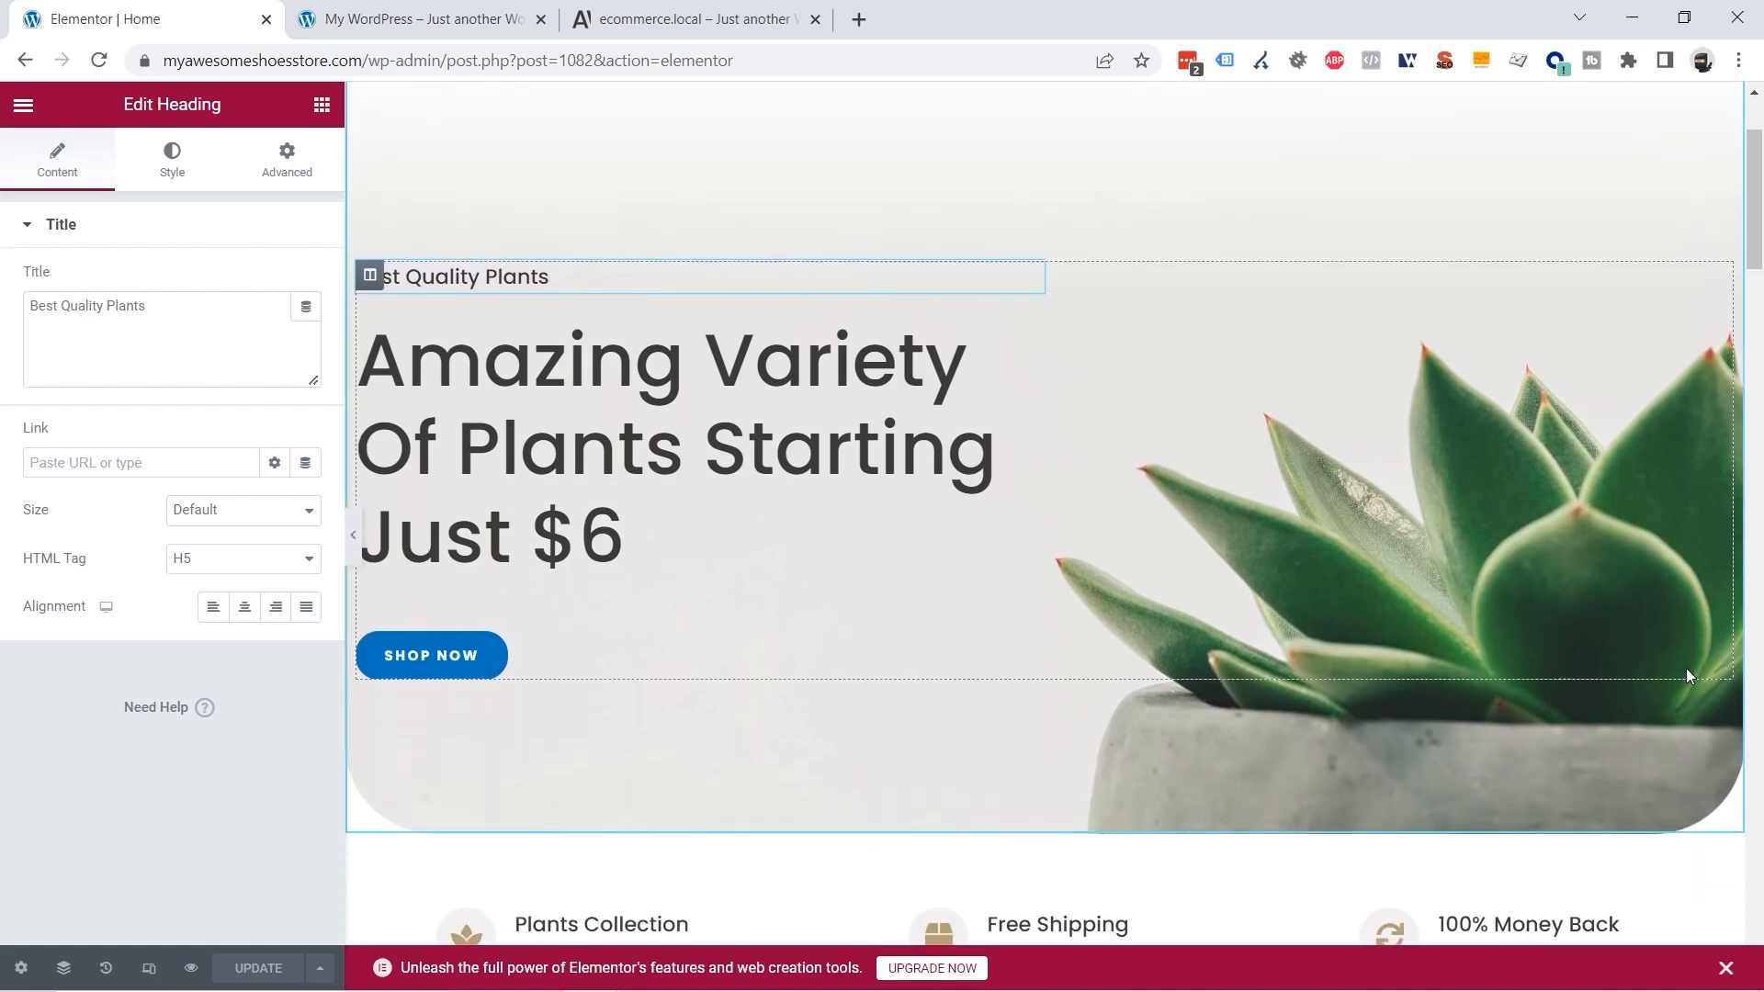
scroll(474, 770, up, 2)
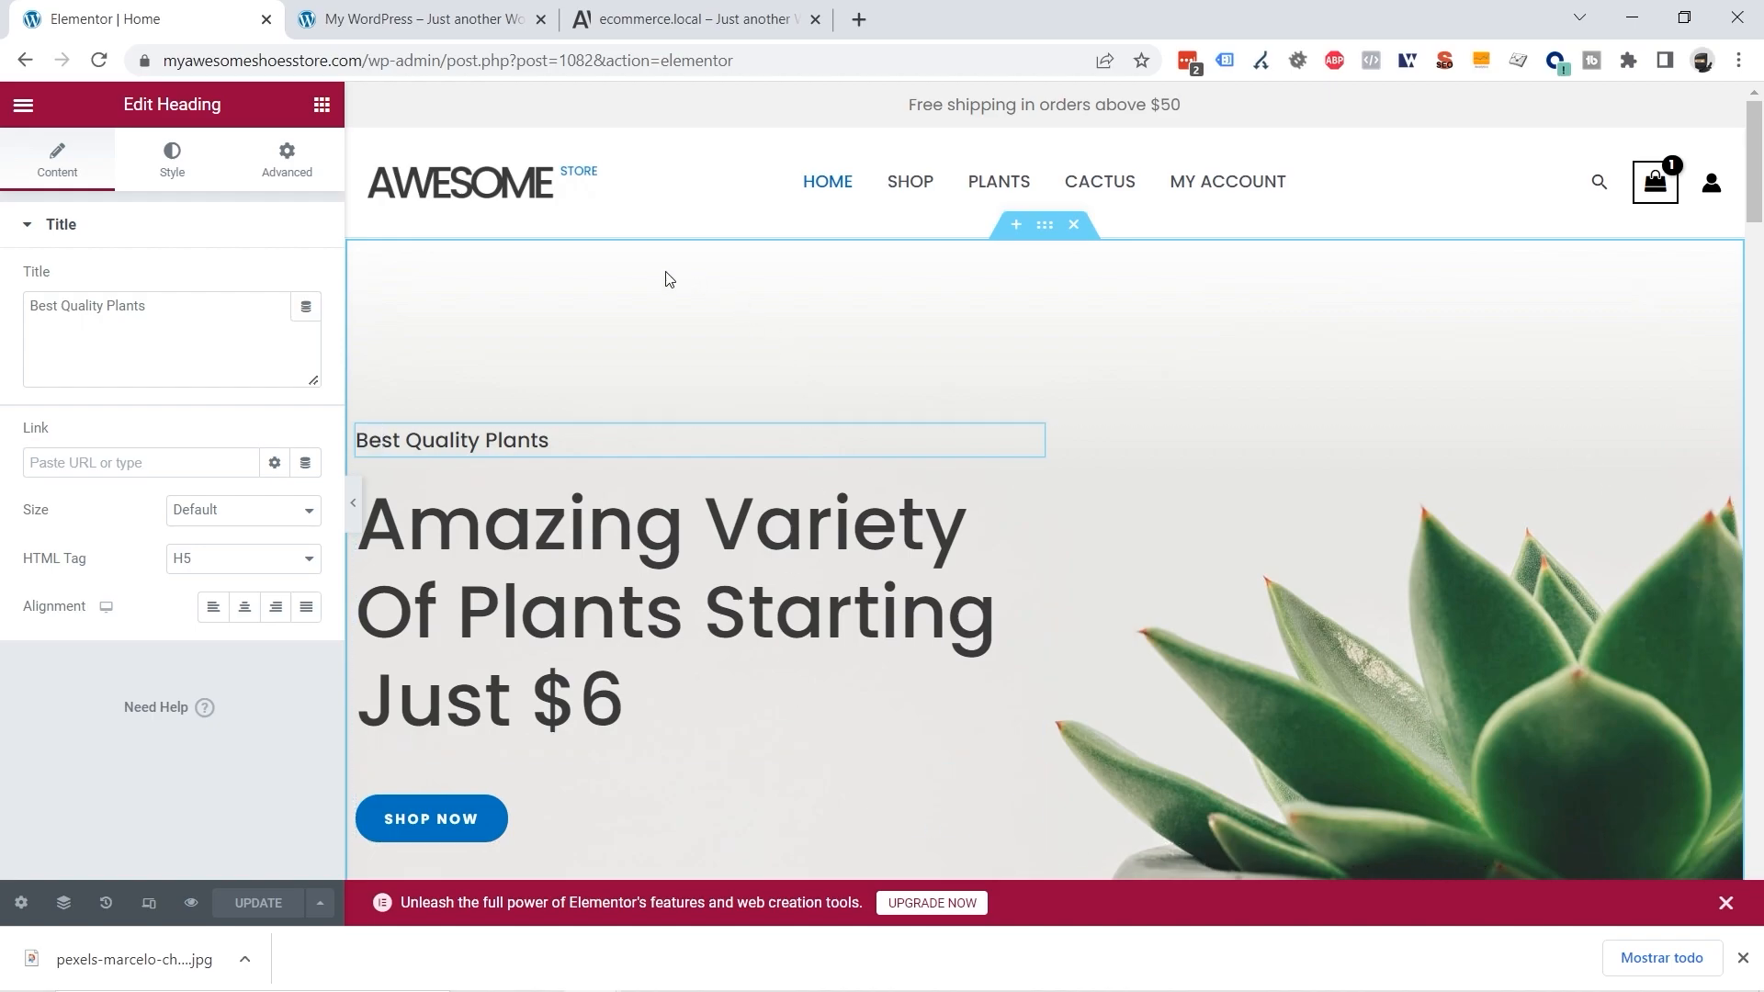
Step: Upload pexels-marcelo-chagas-2229490.jpg and set it as the hero section's background image
right_click(620, 291)
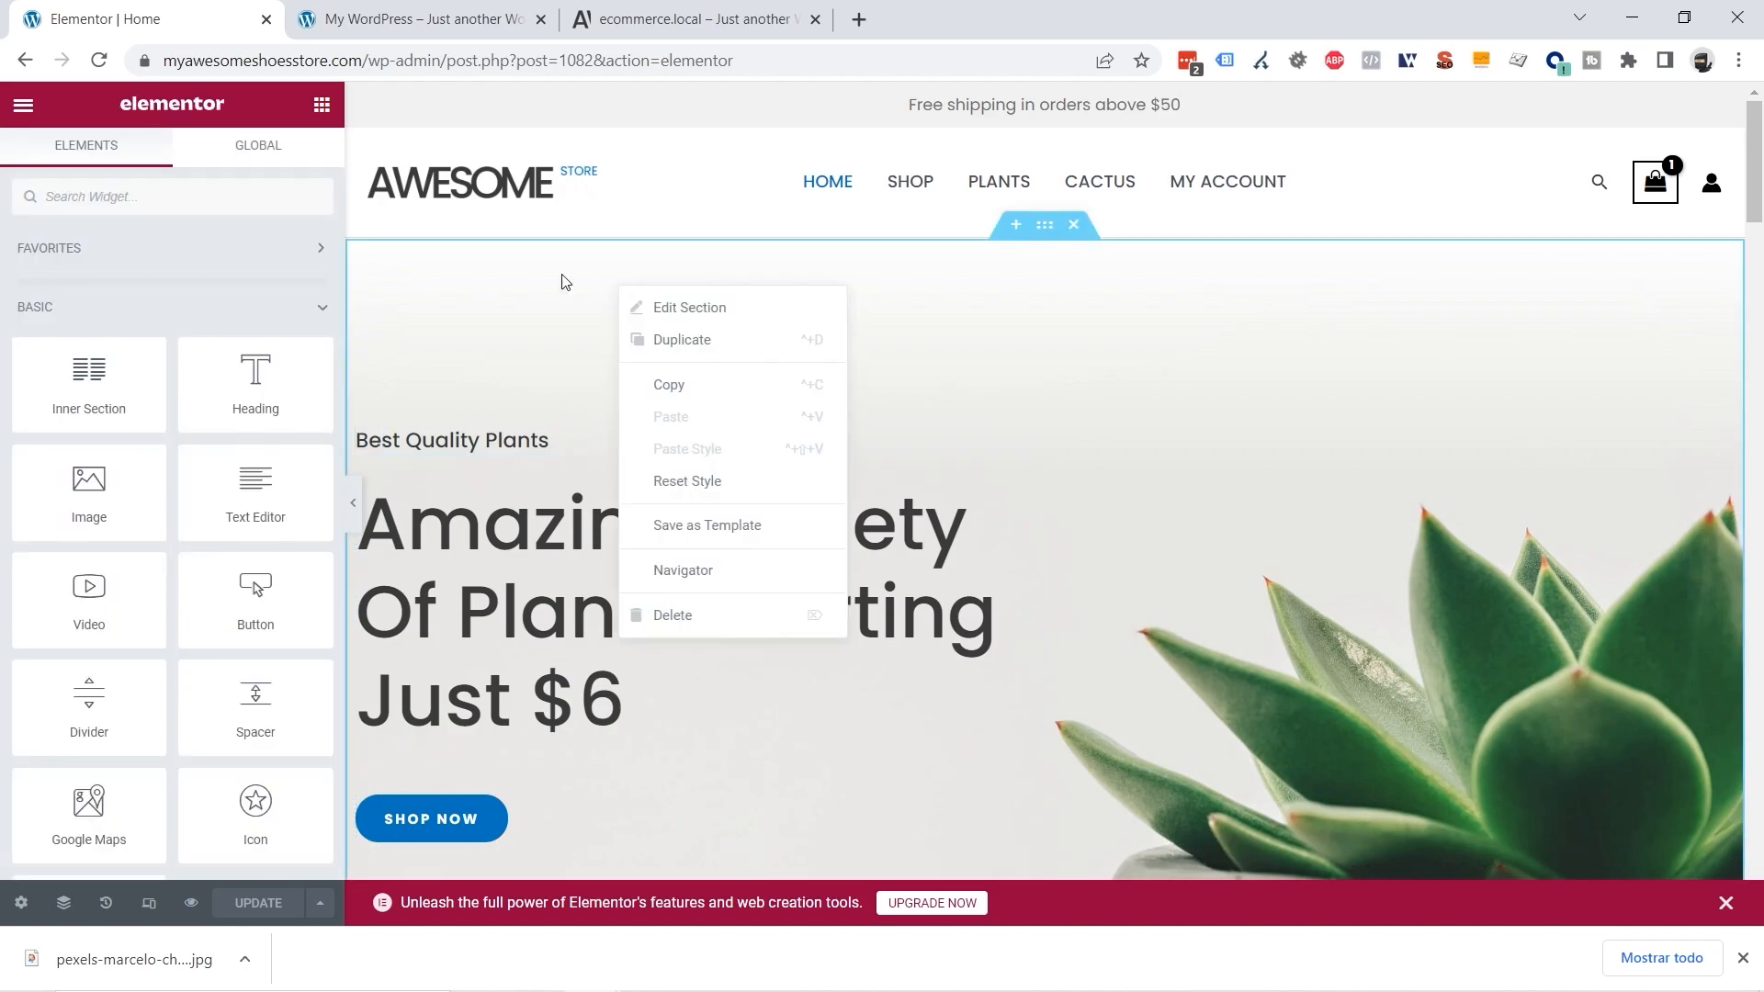
click(717, 318)
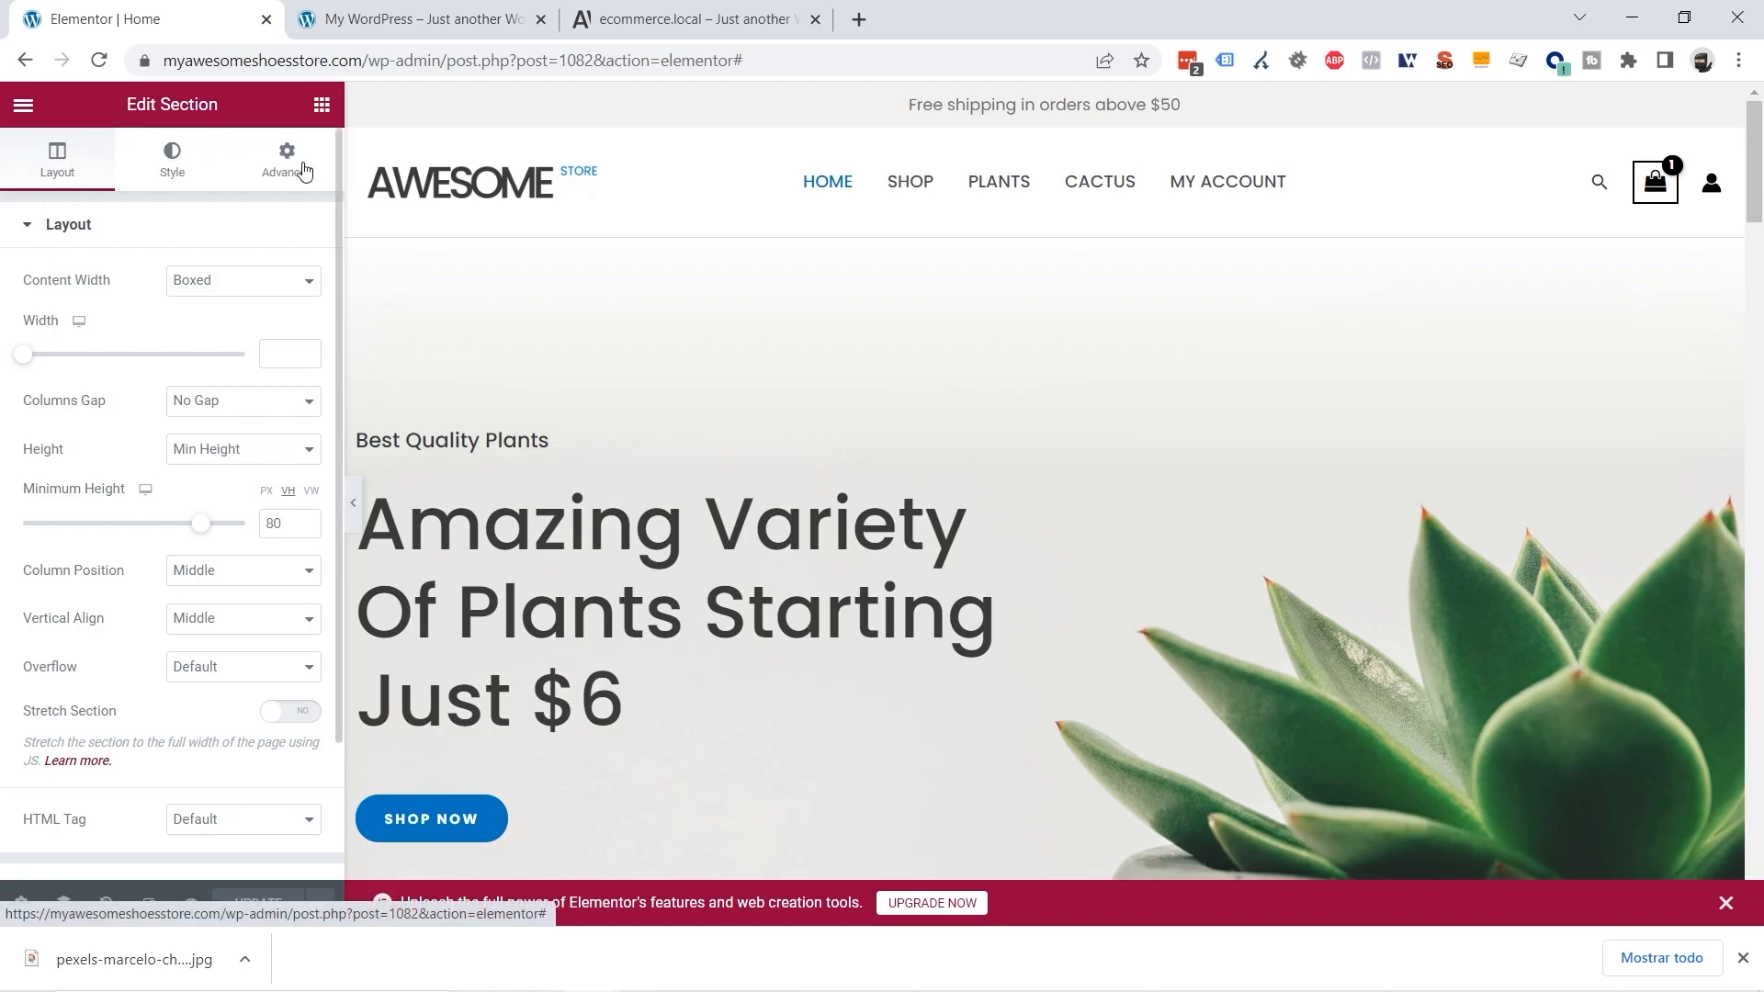
click(174, 161)
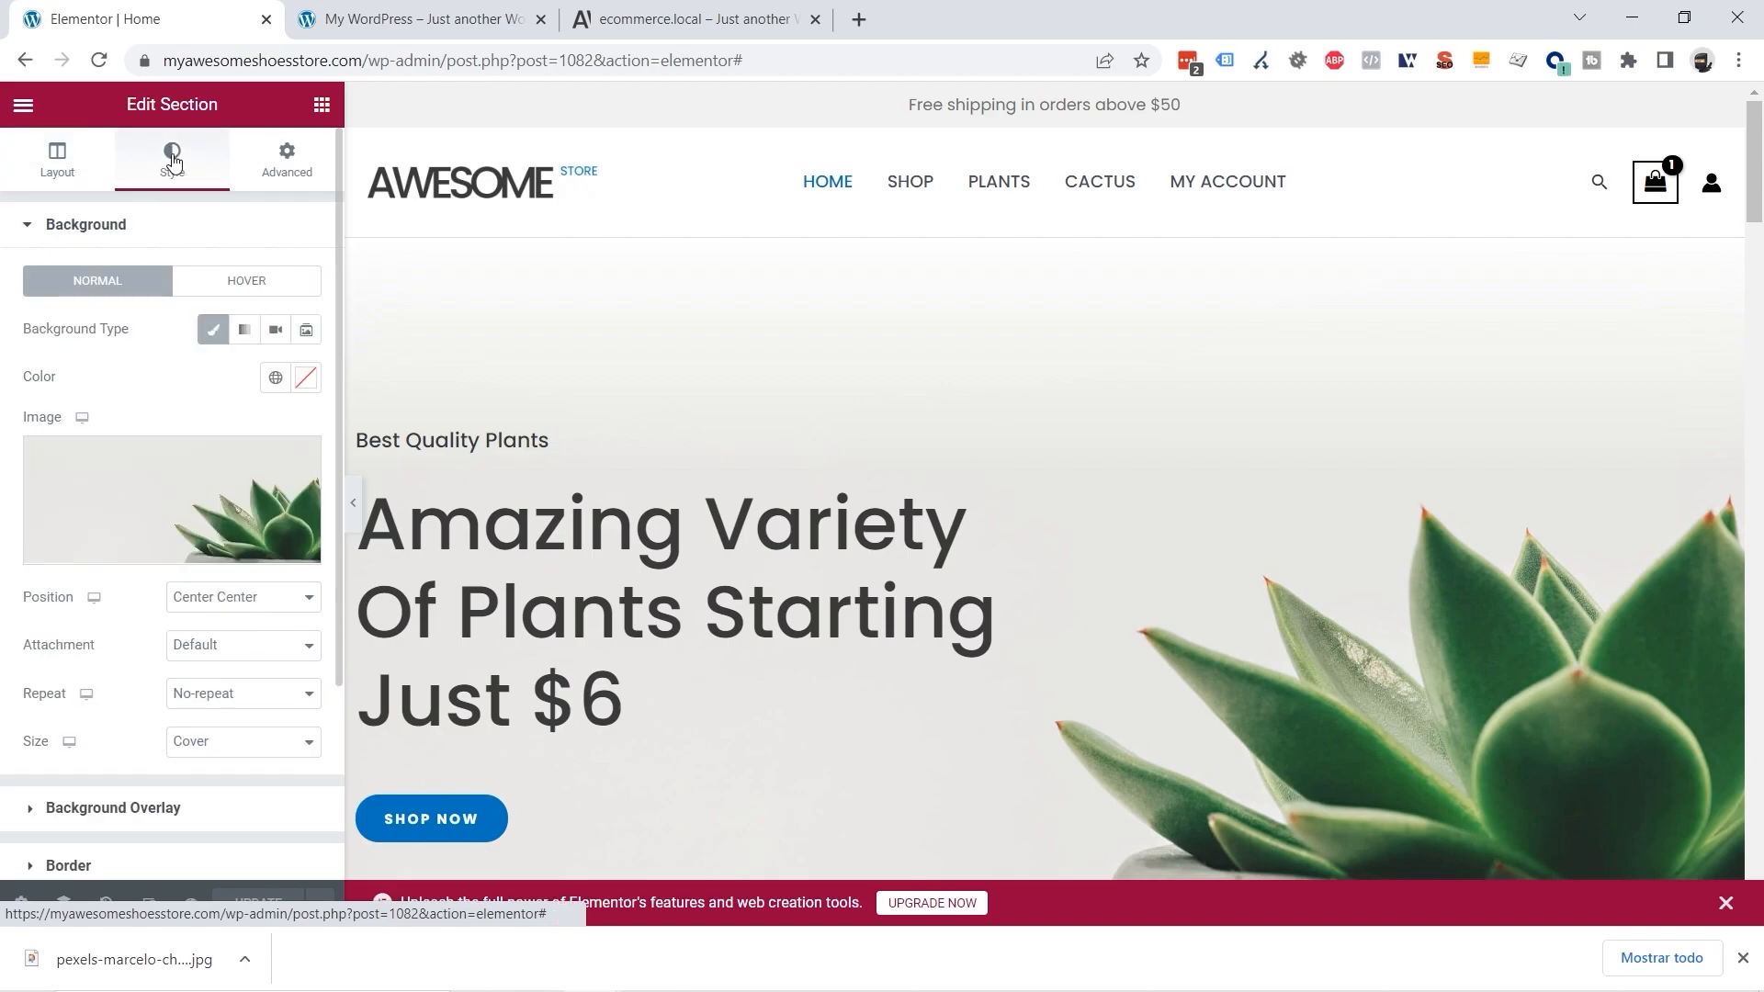
mouse_move(129, 500)
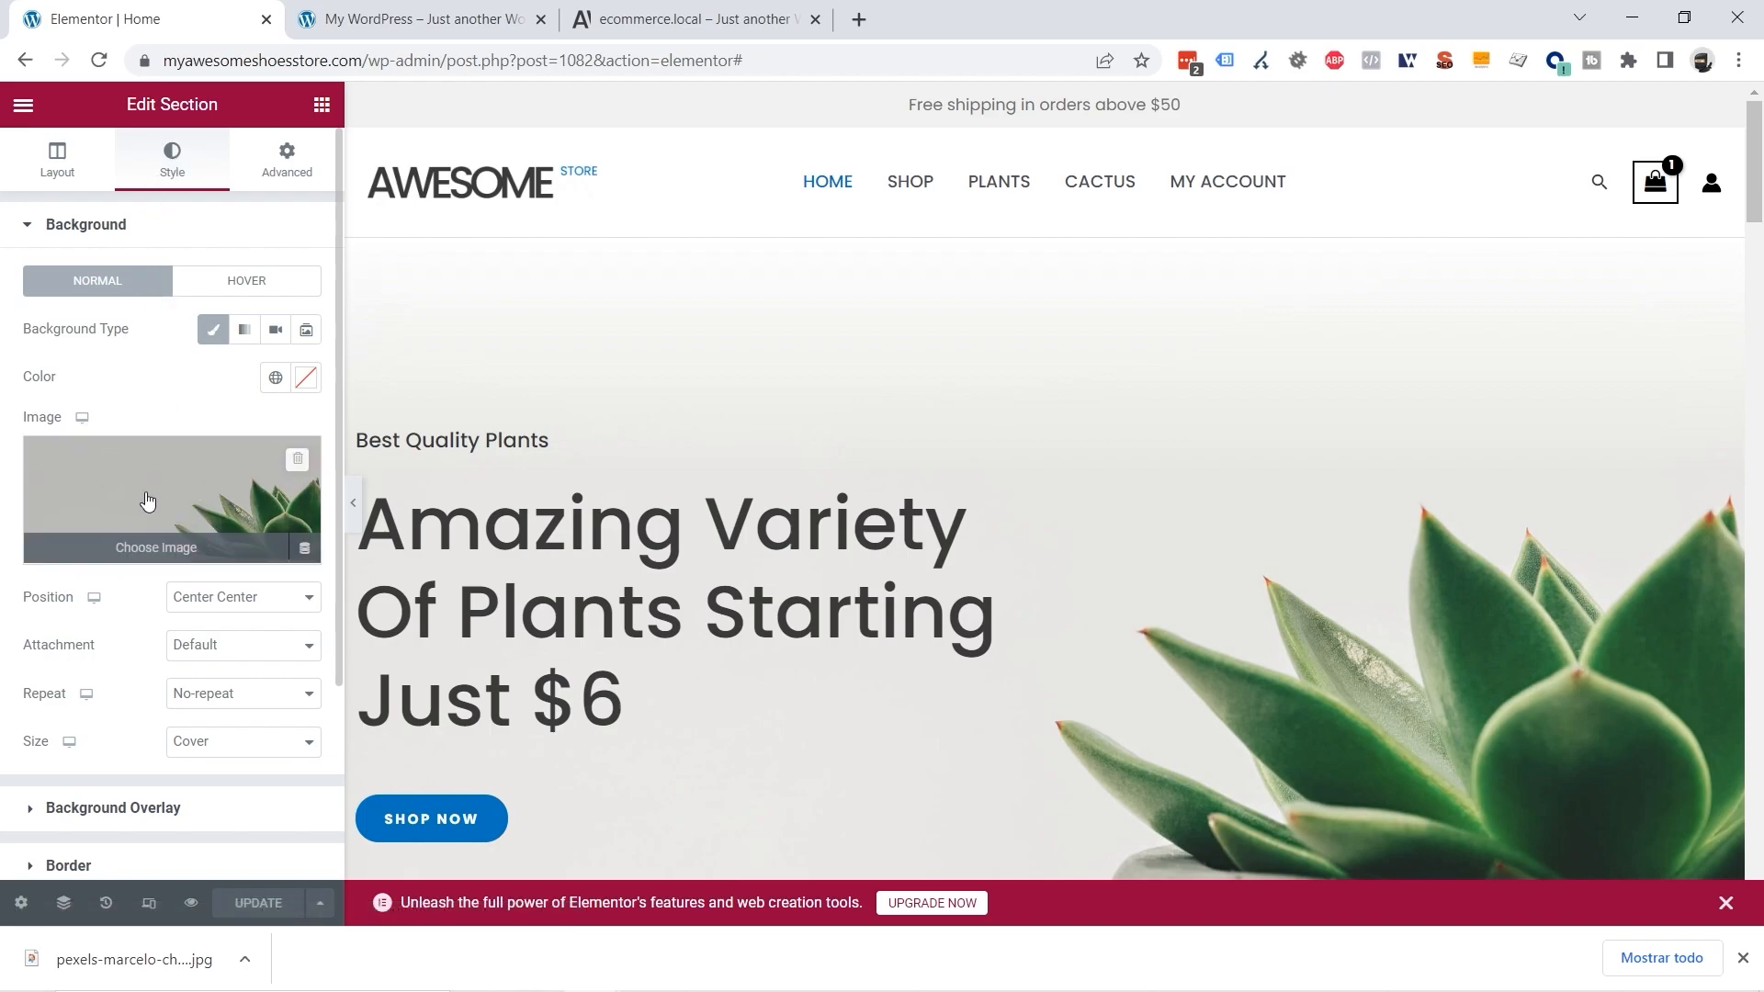
click(151, 490)
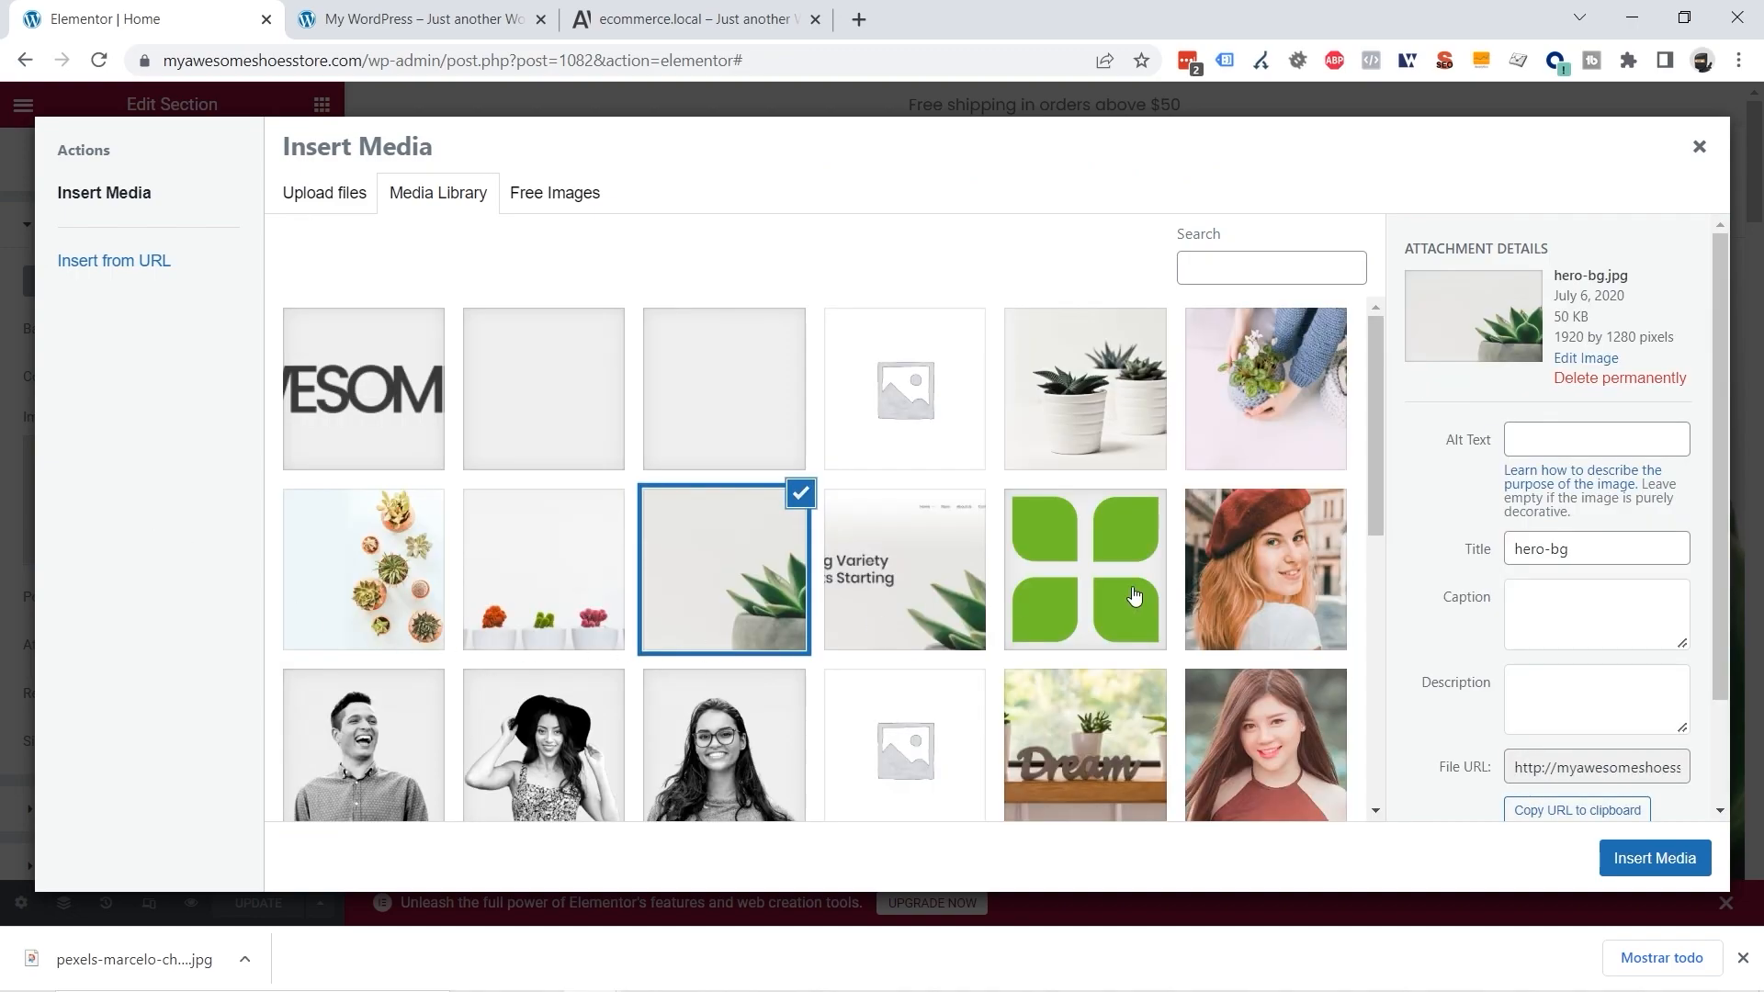
click(329, 201)
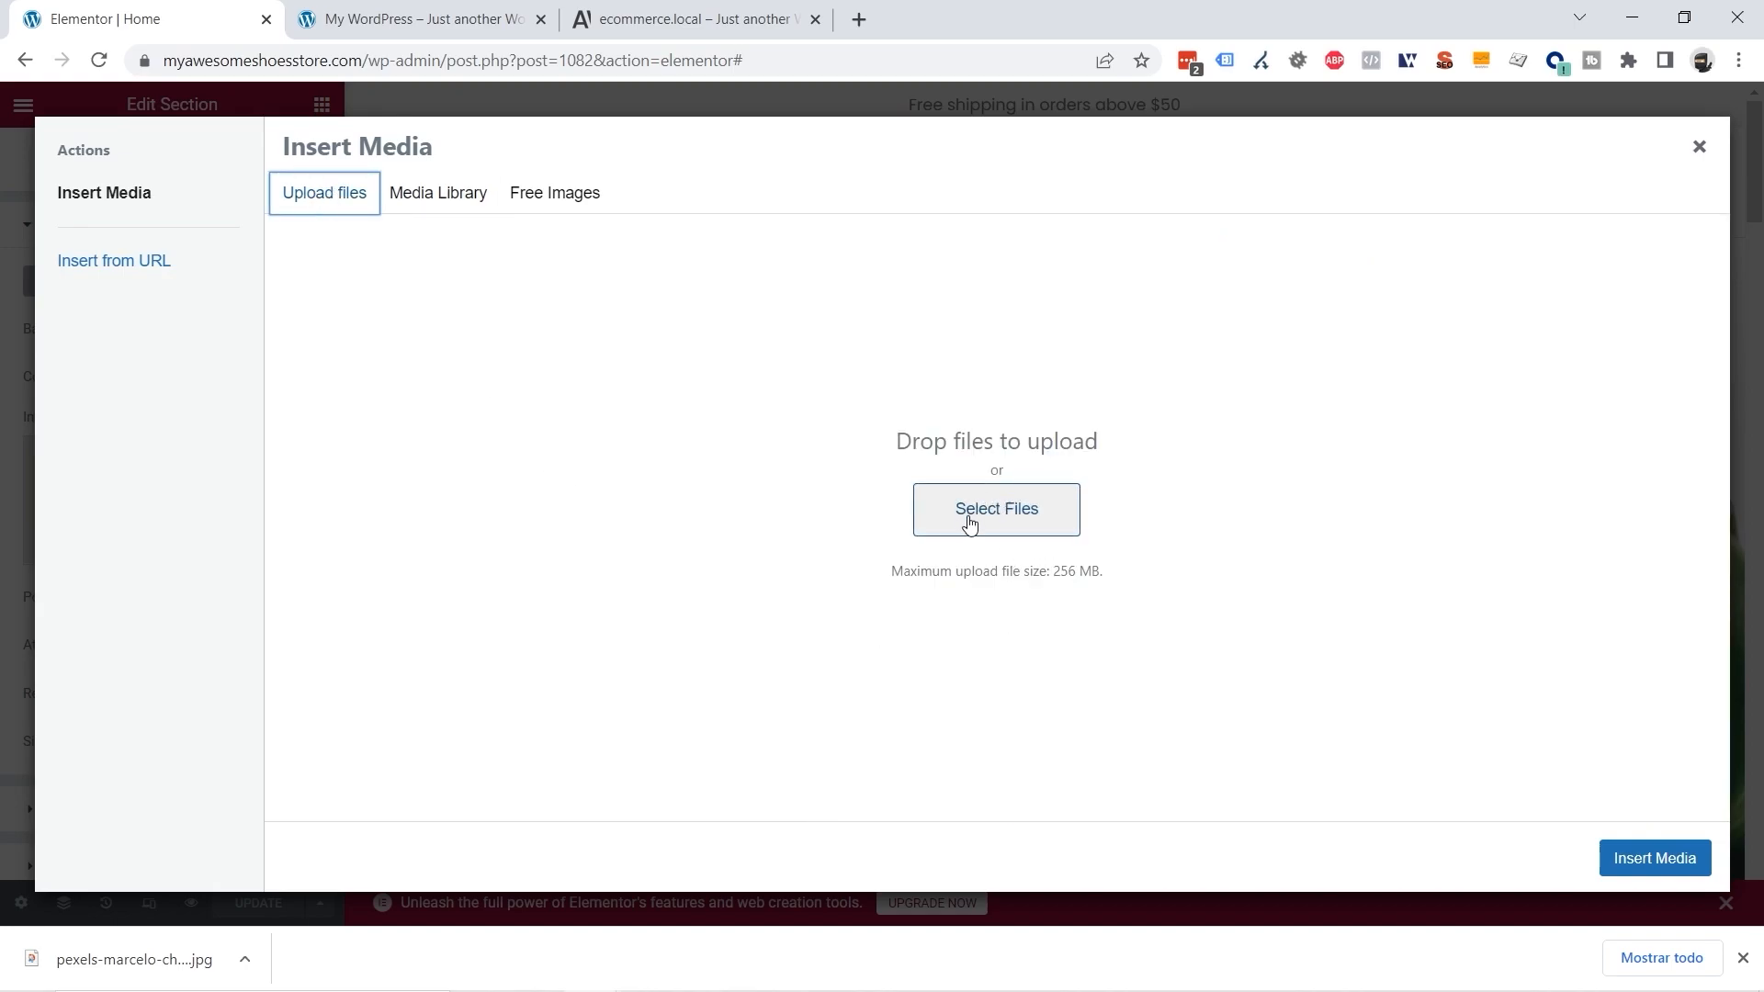
click(994, 524)
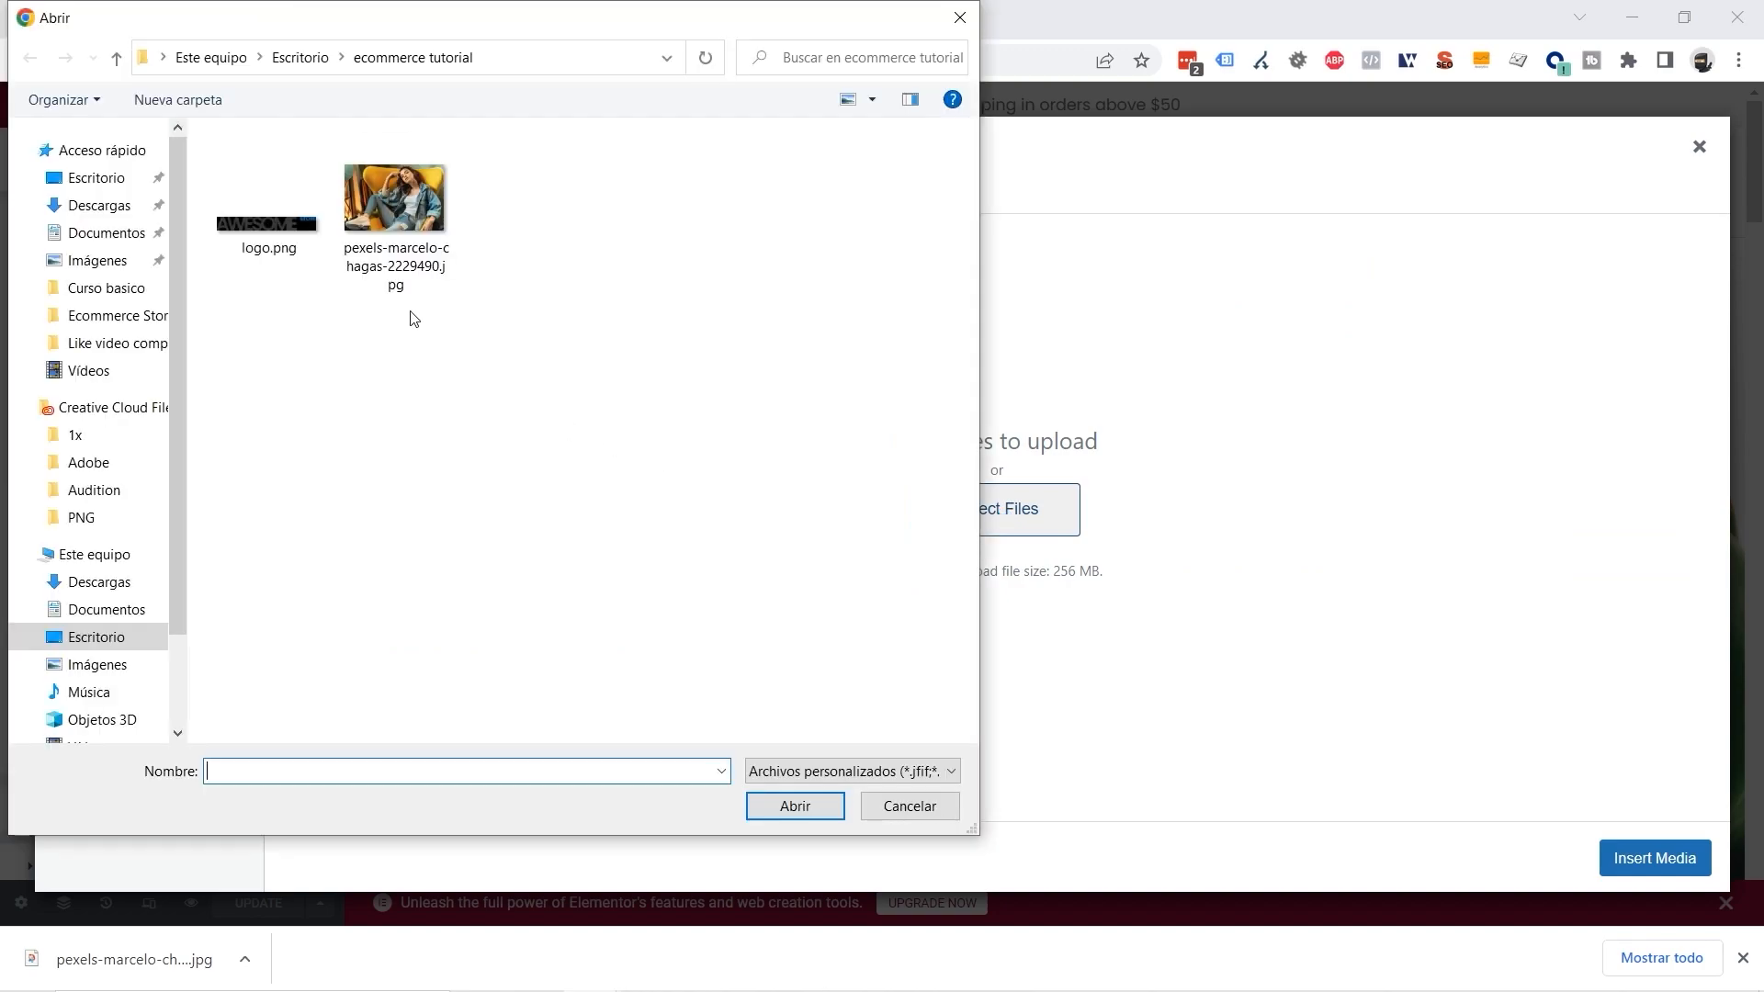
double_click(404, 227)
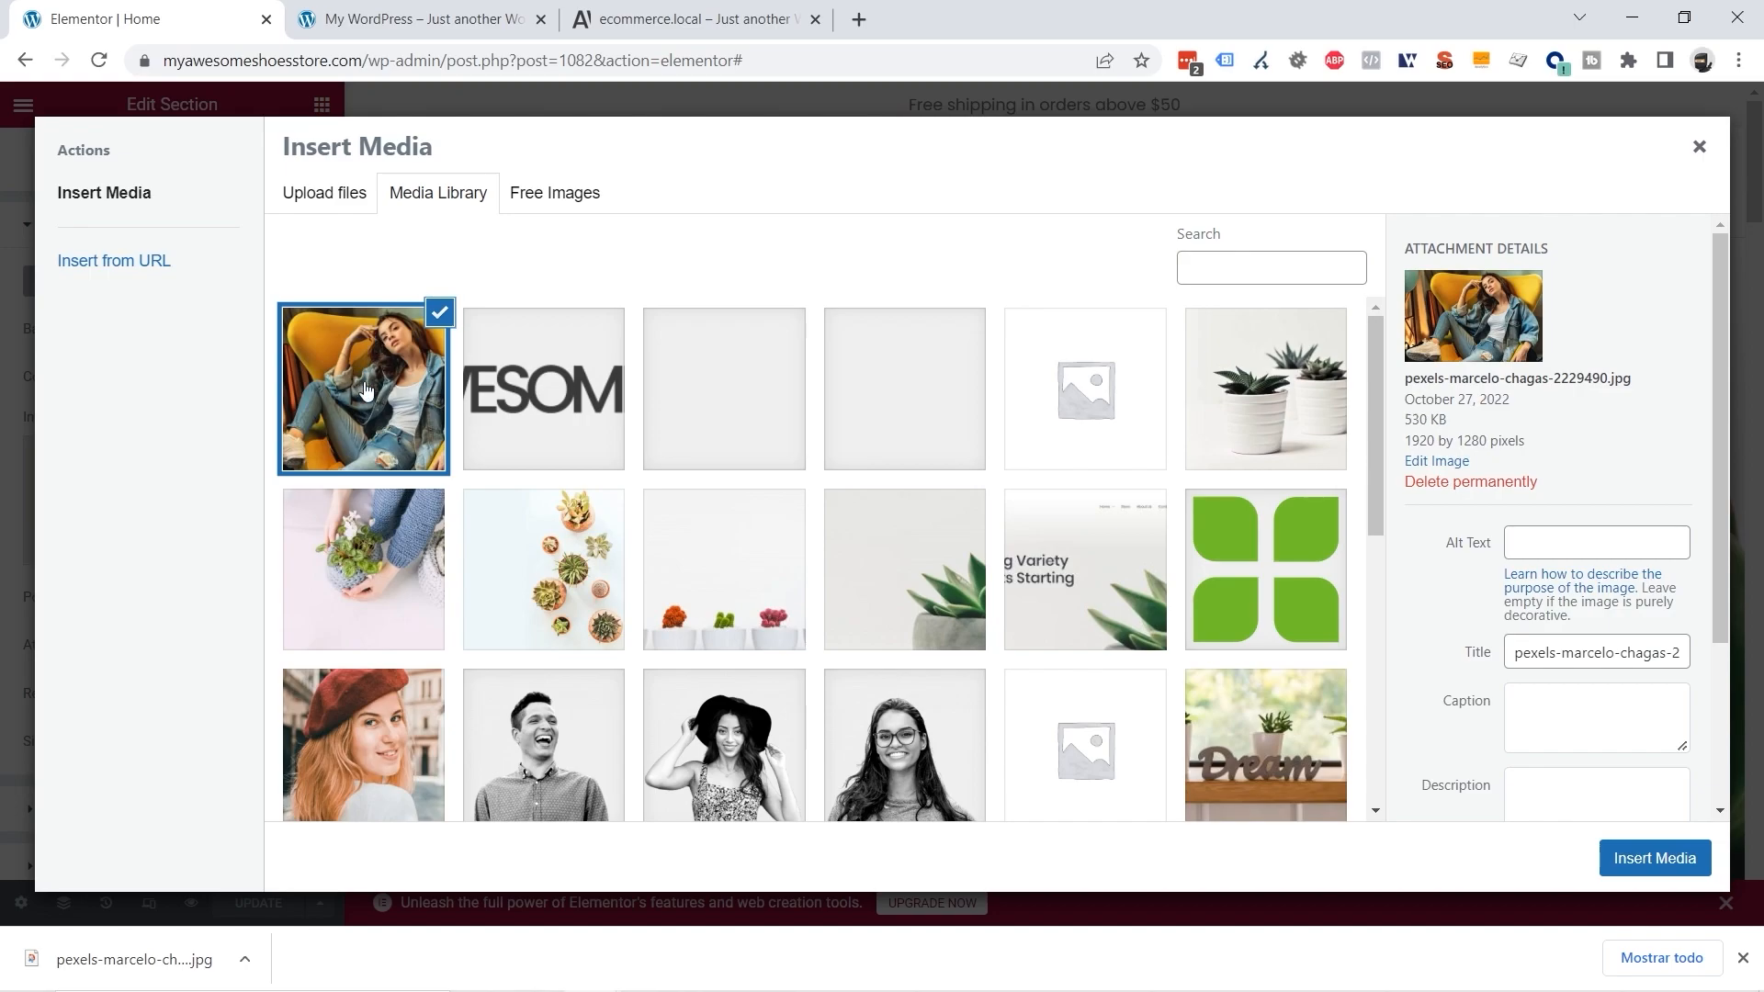
click(1662, 858)
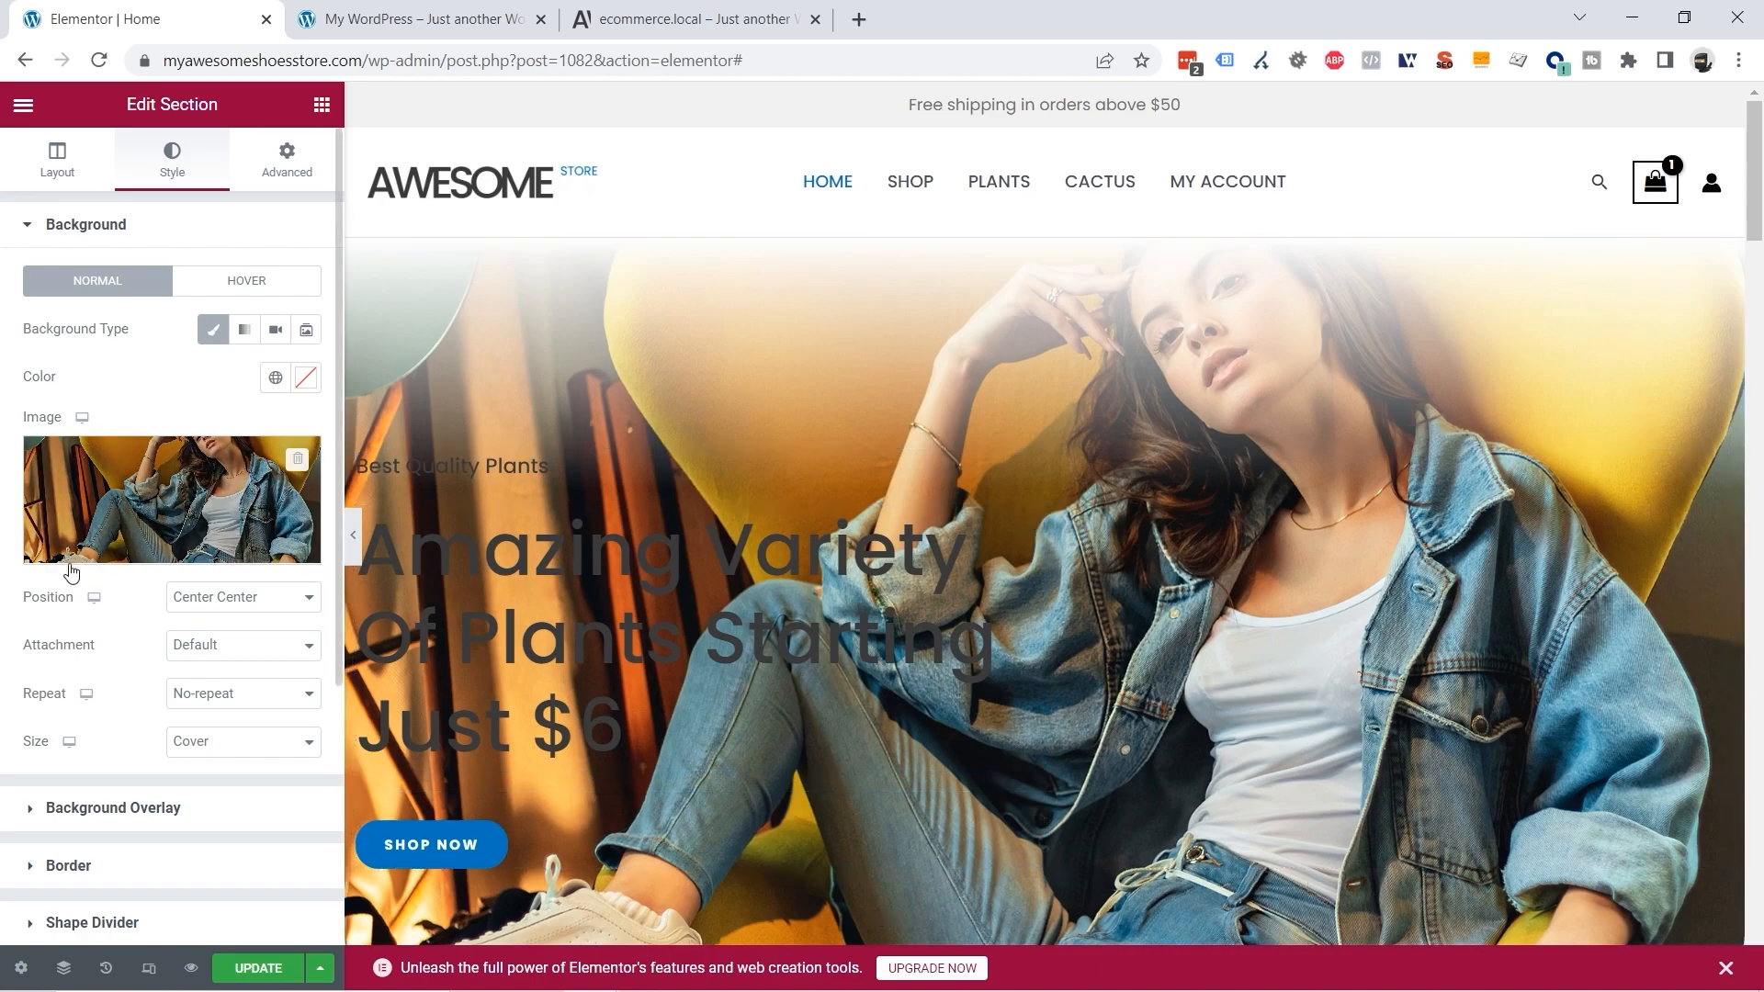
Step: Try the Center Left, Top Center and Top Right positions for the hero background image, then restore Center Center
click(250, 602)
click(253, 655)
click(258, 608)
click(261, 691)
click(257, 599)
click(252, 726)
click(254, 602)
click(246, 725)
click(250, 599)
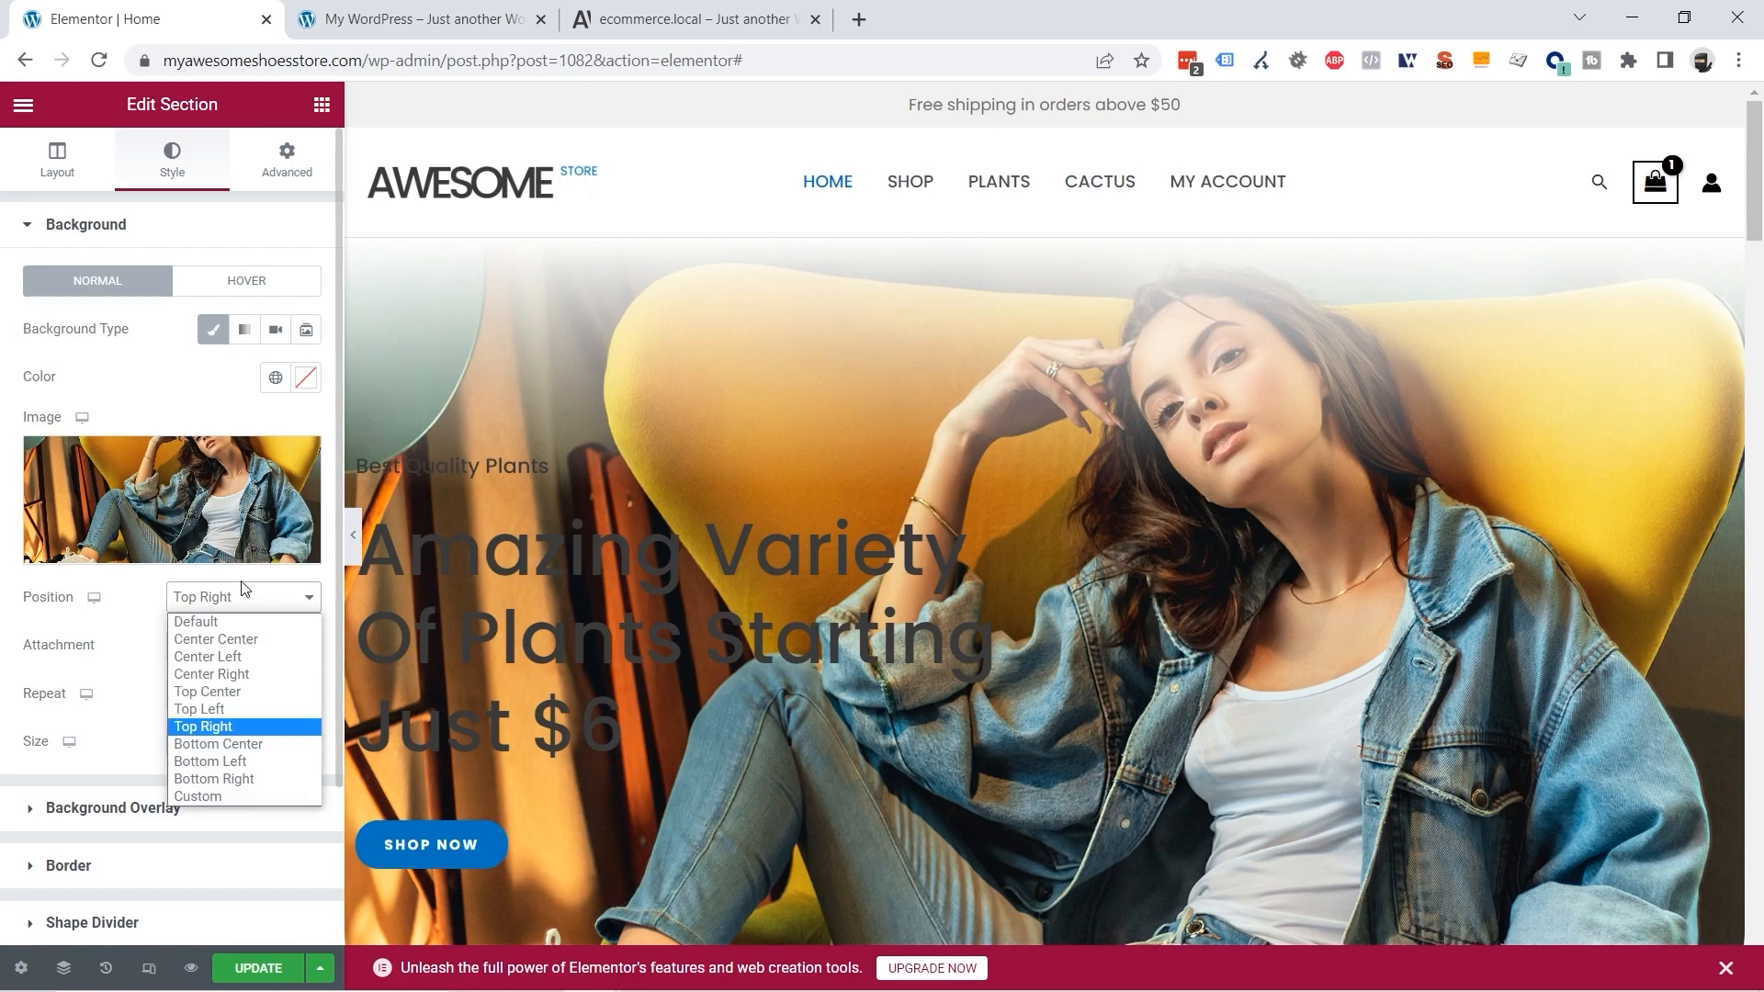
click(234, 640)
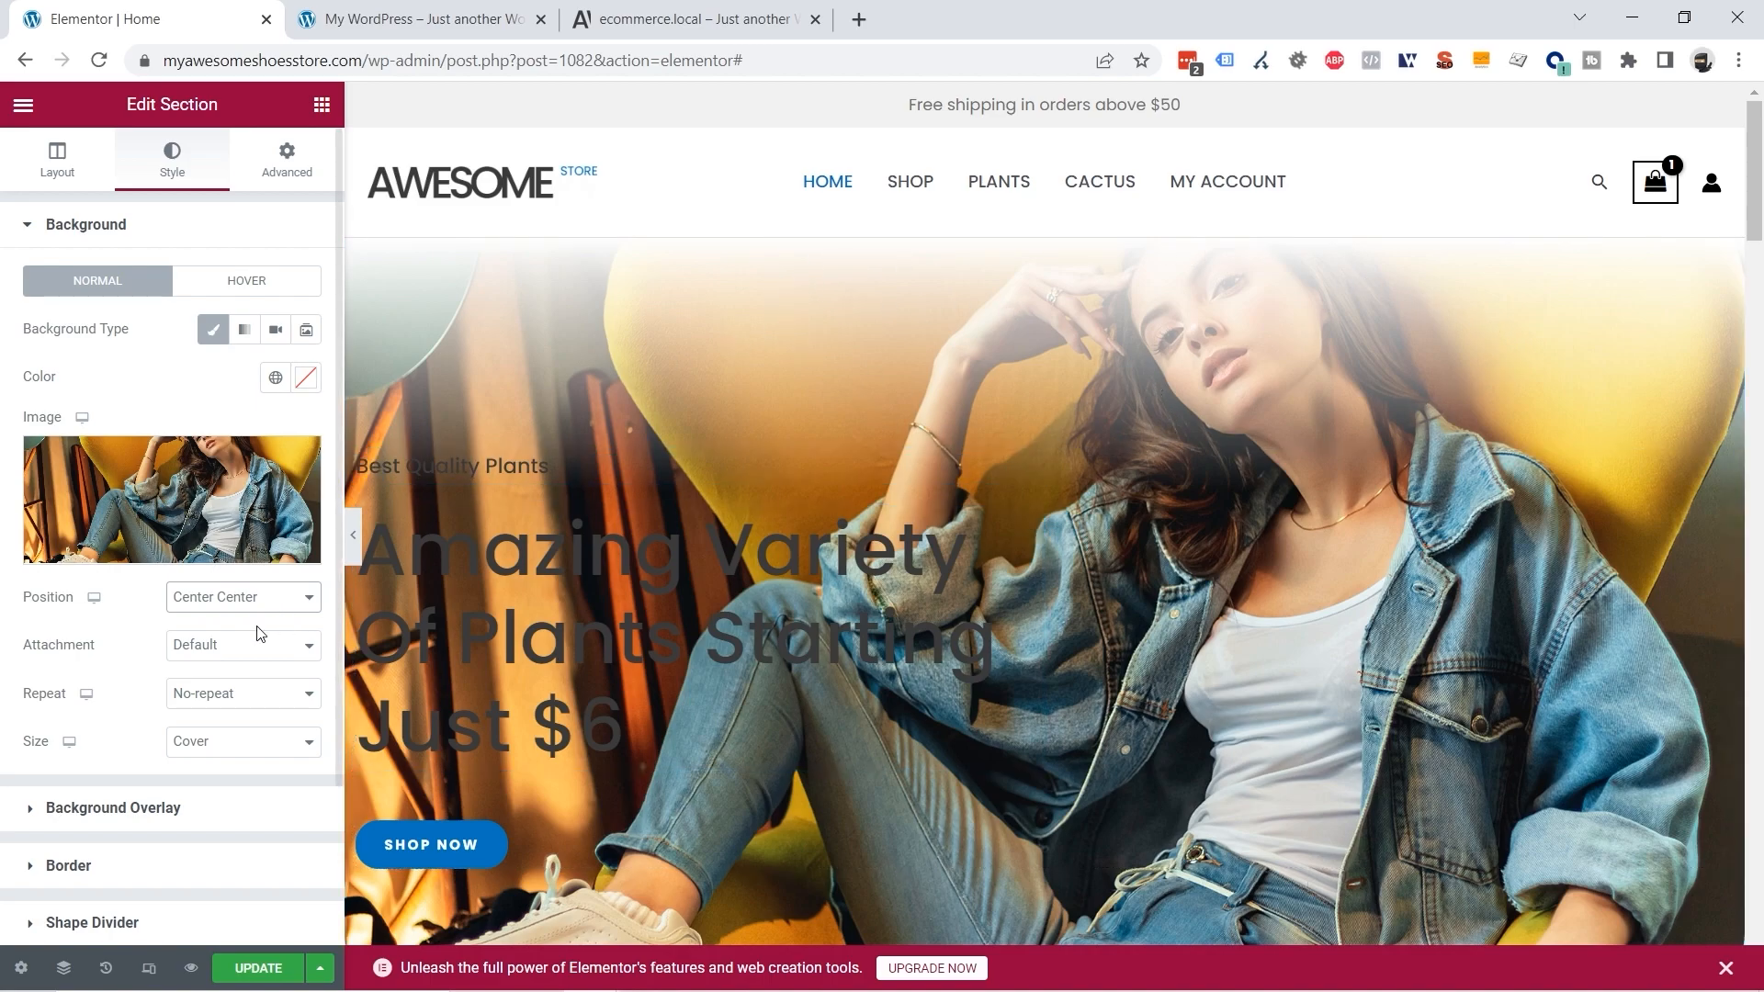
Step: Clear the first gradient color of the hero section's background overlay
scroll(189, 677, down, 3)
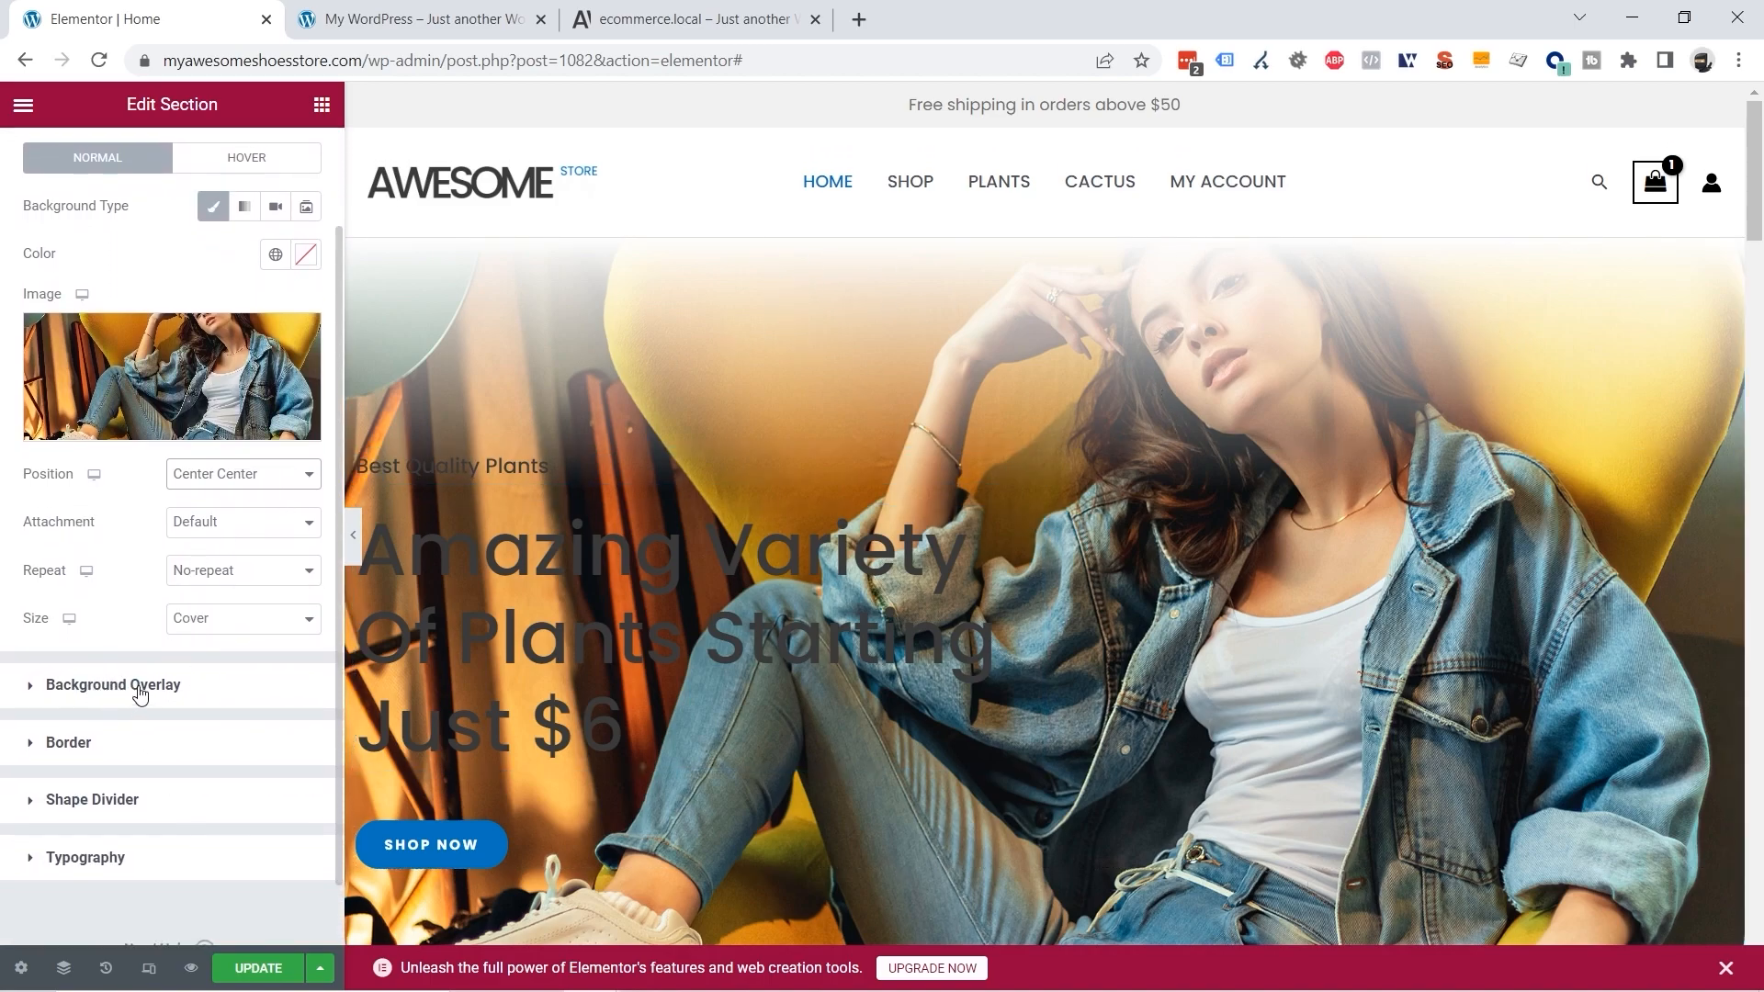
click(141, 684)
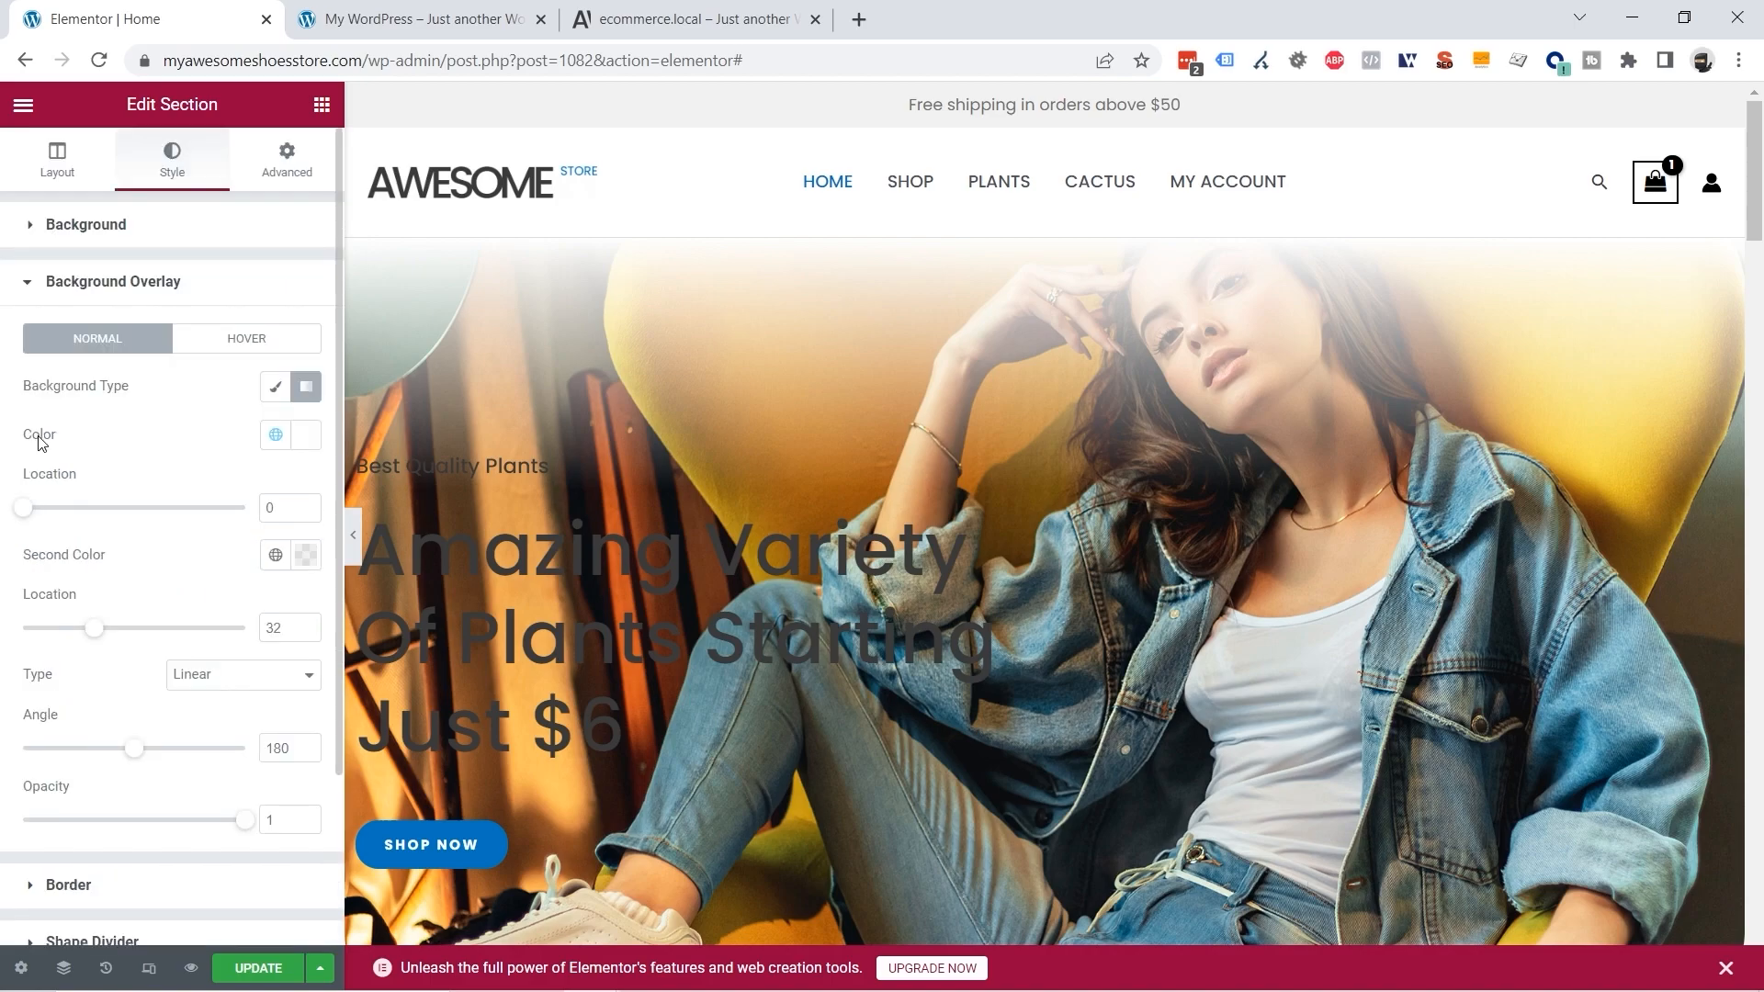
click(313, 436)
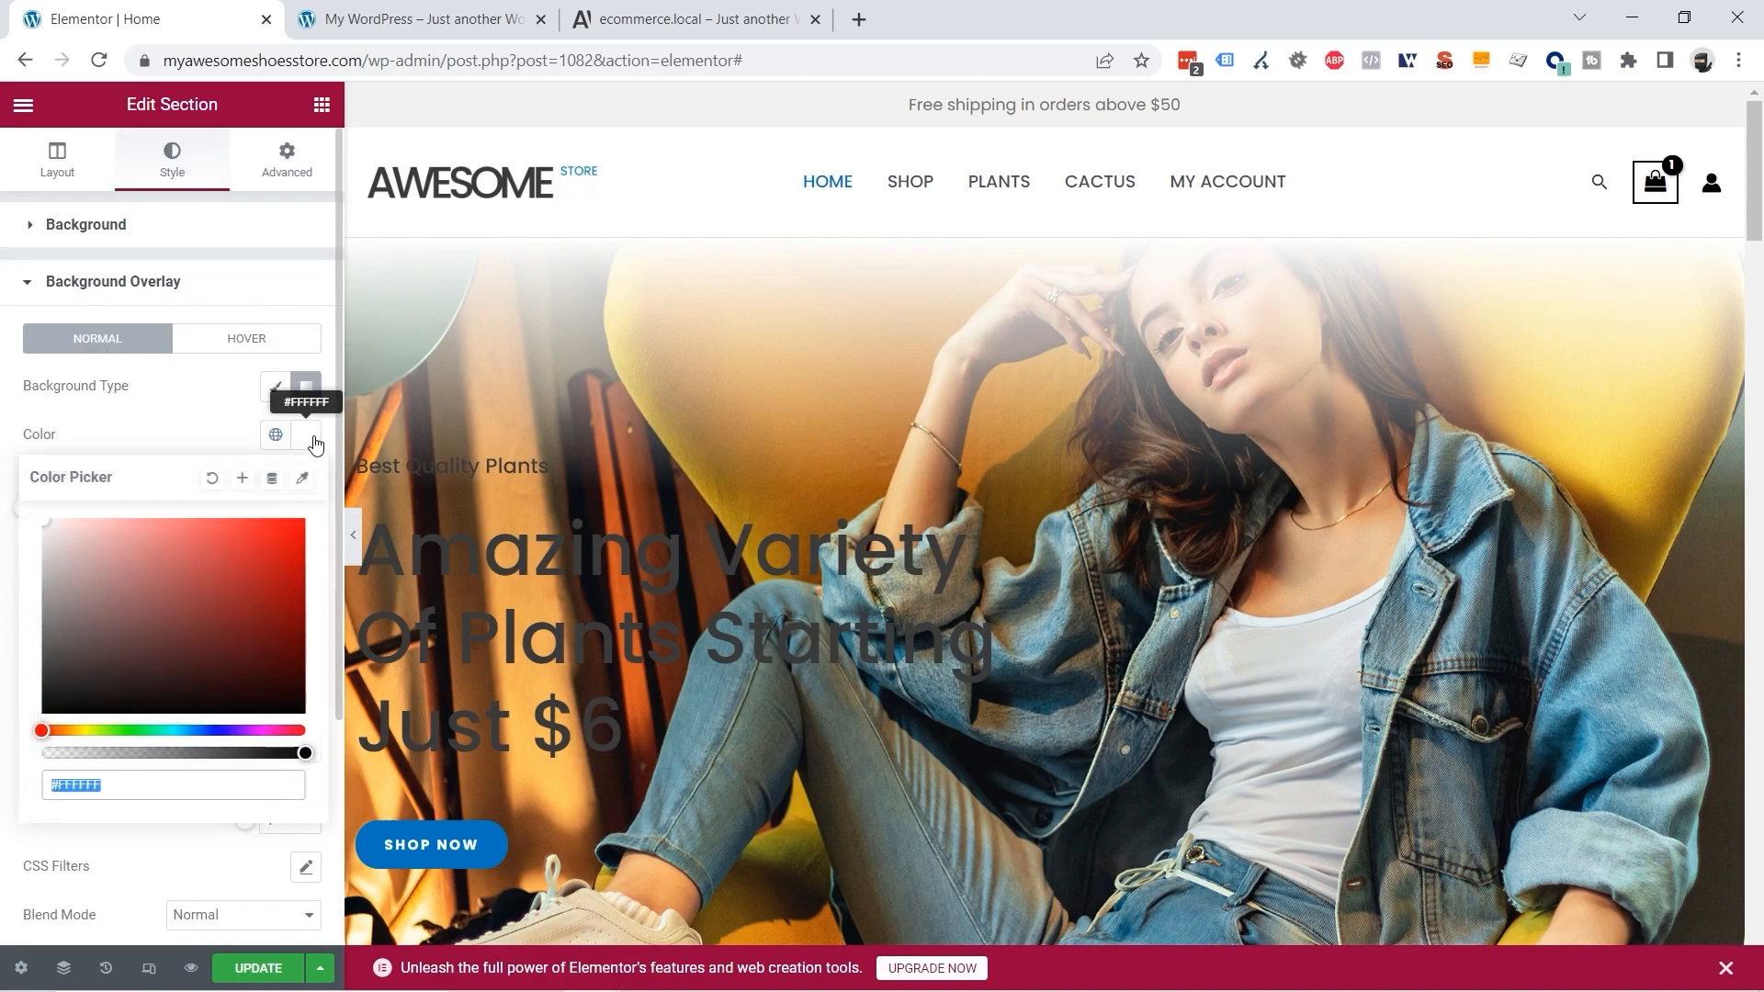
click(214, 479)
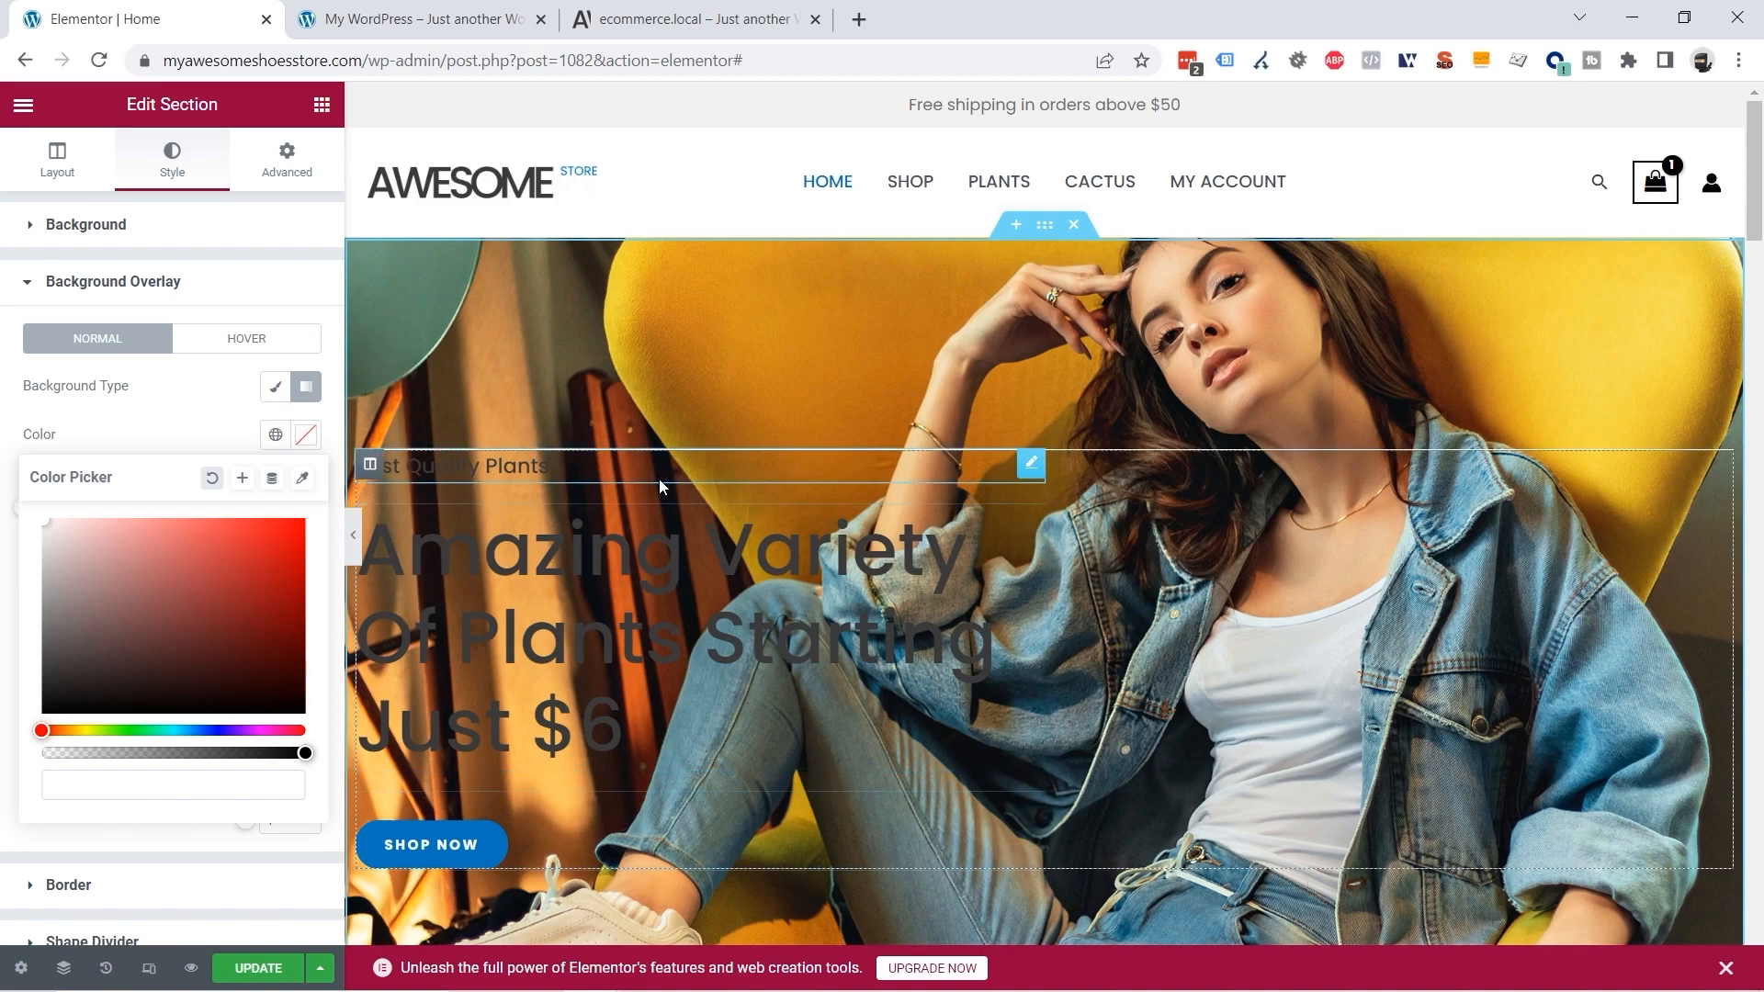
Step: Set the right margin of the hero section's column to 0
right_click(371, 470)
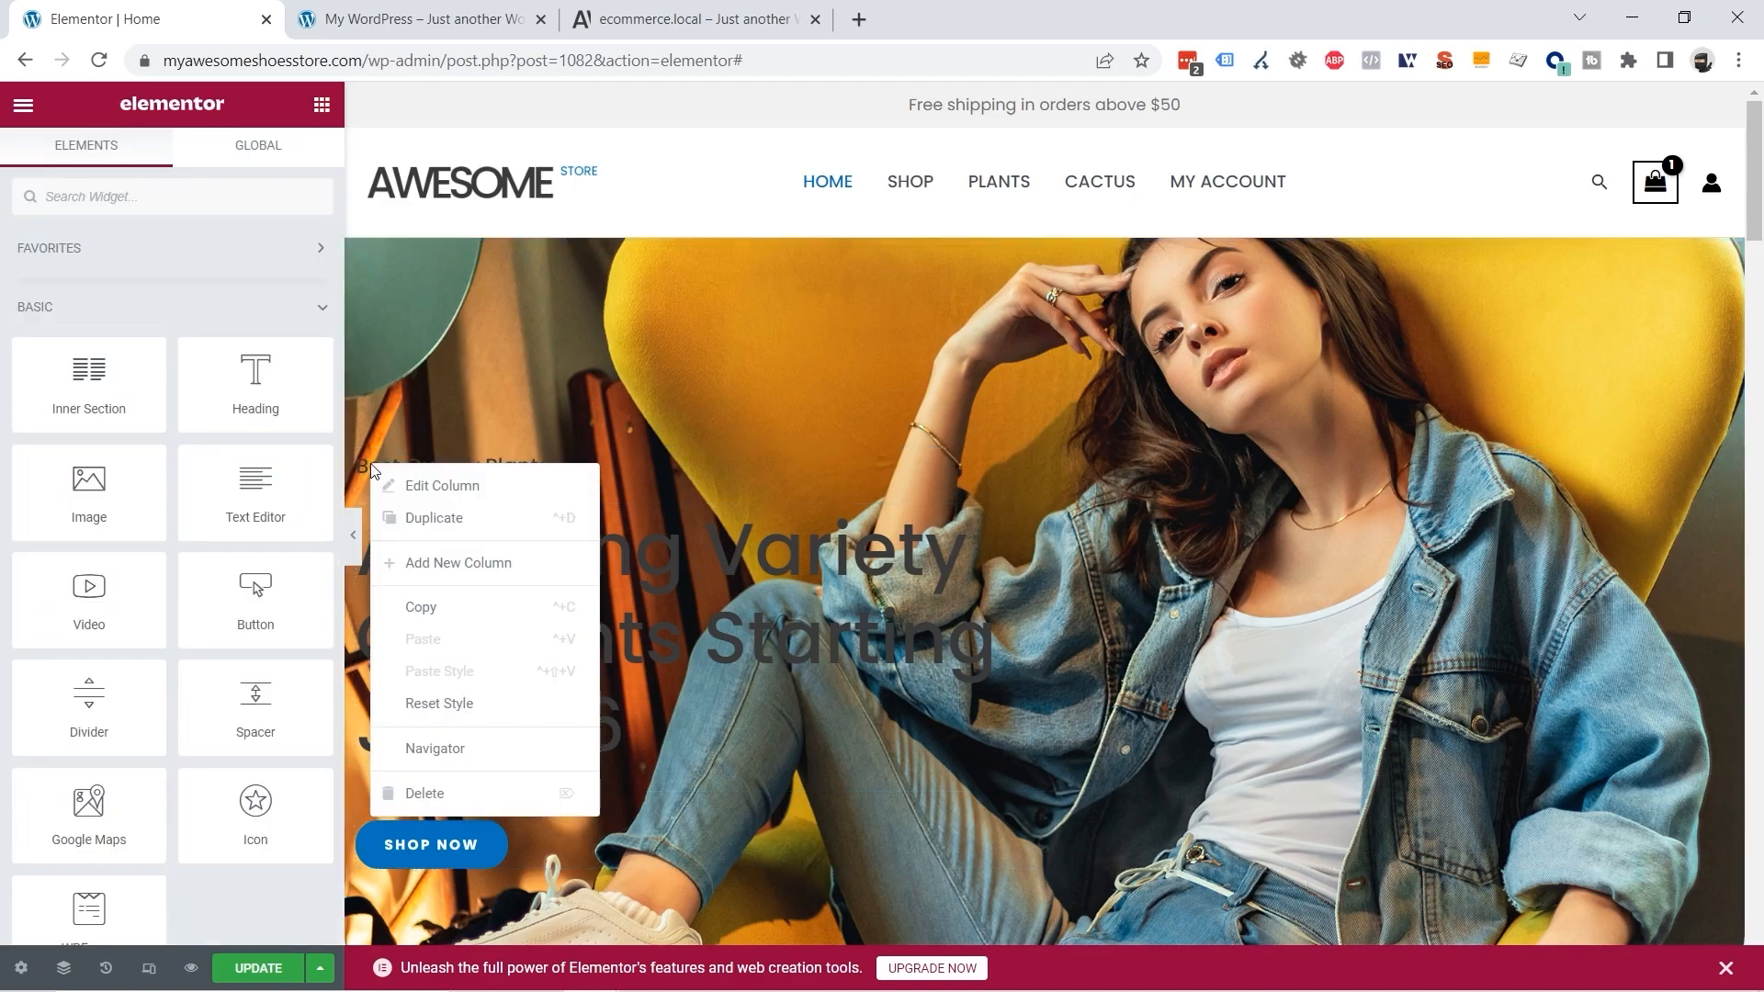
click(462, 496)
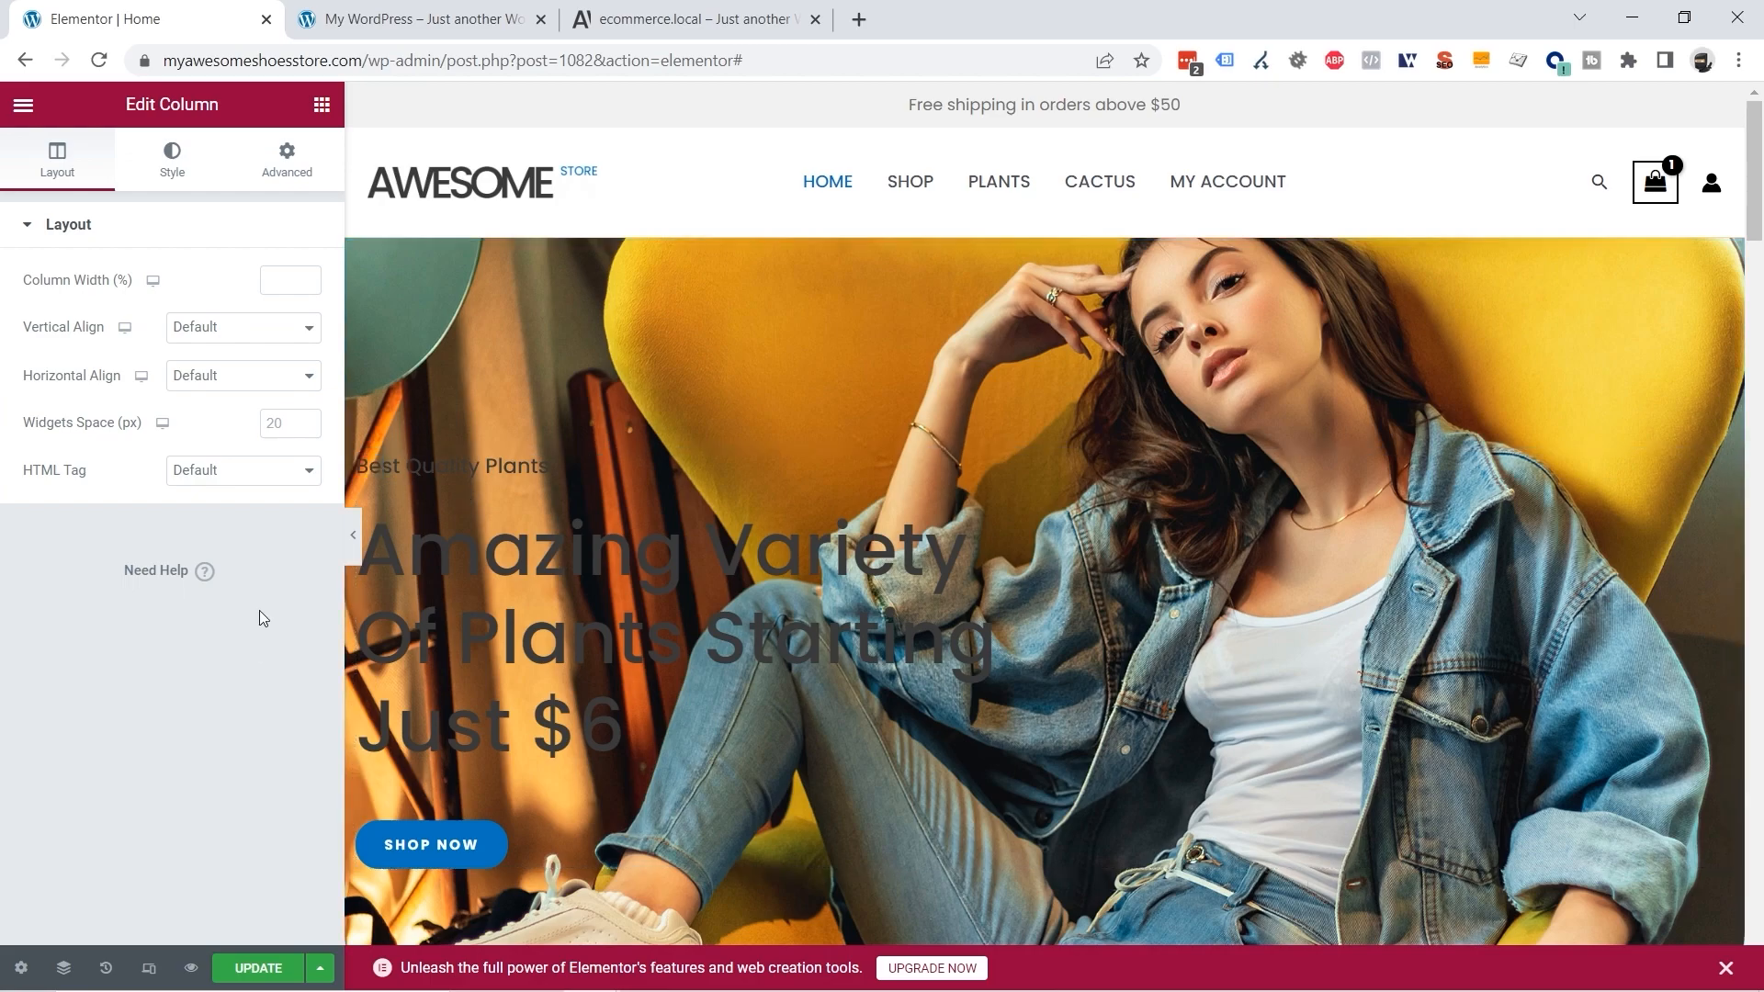
click(287, 170)
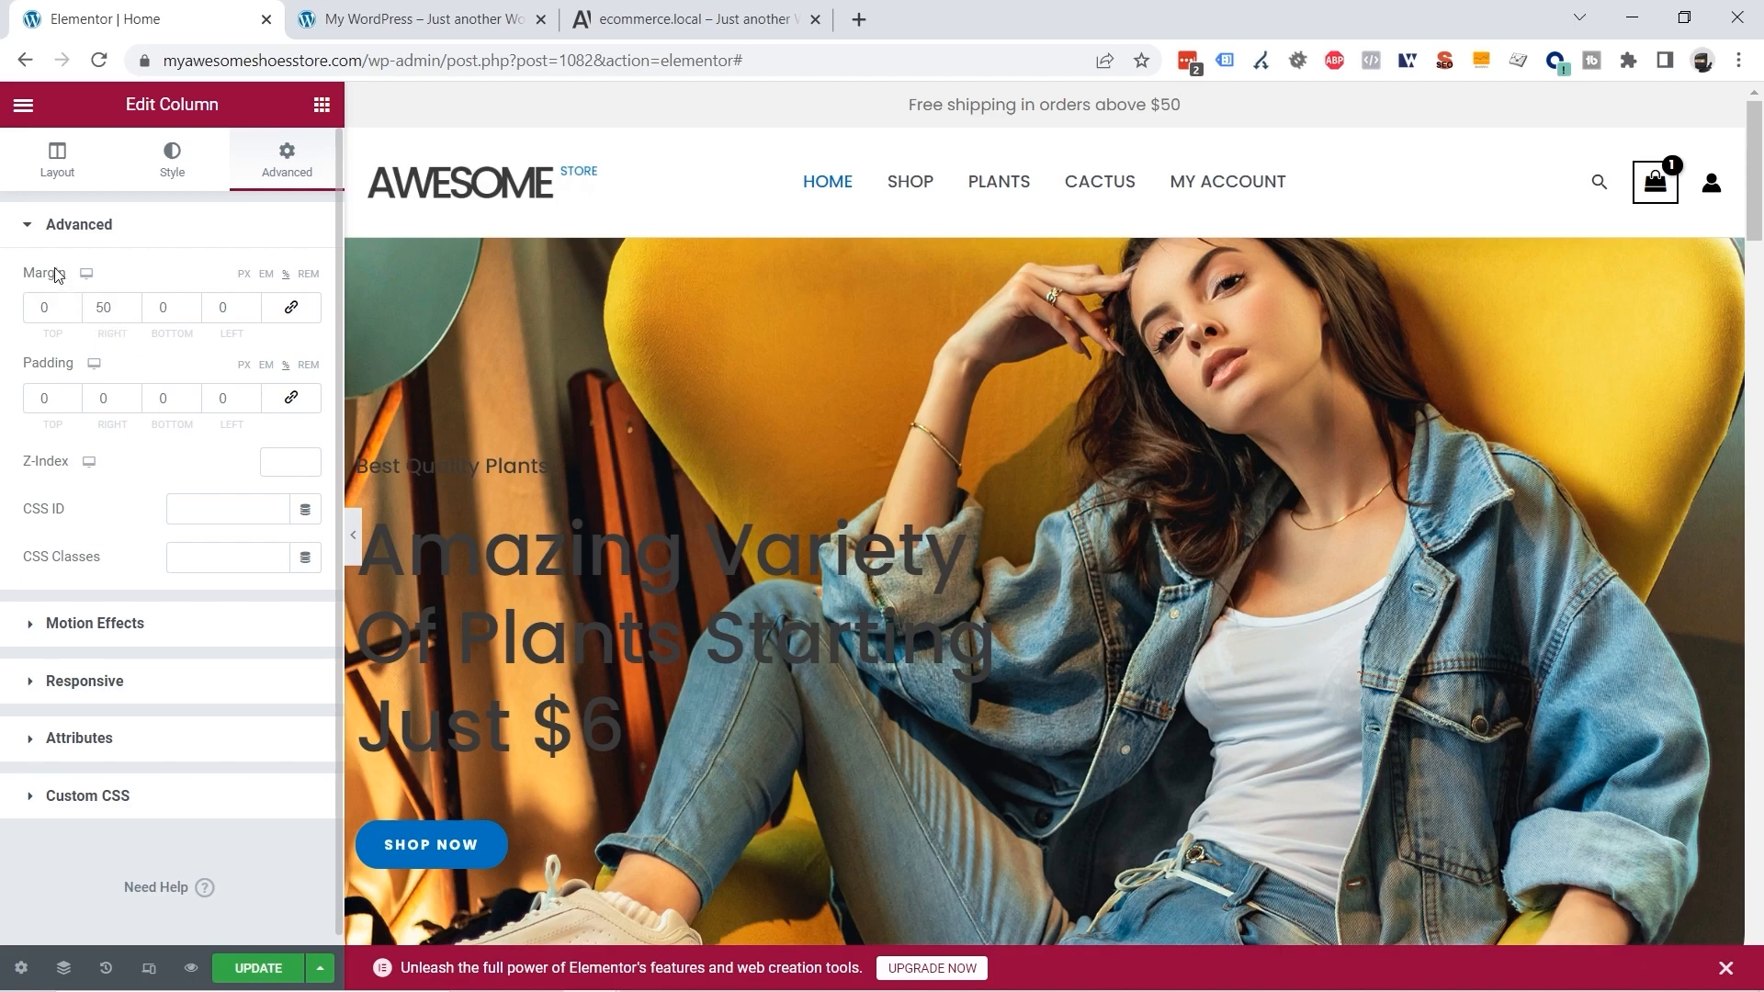
click(123, 309)
drag(123, 309, 86, 309)
text(0)
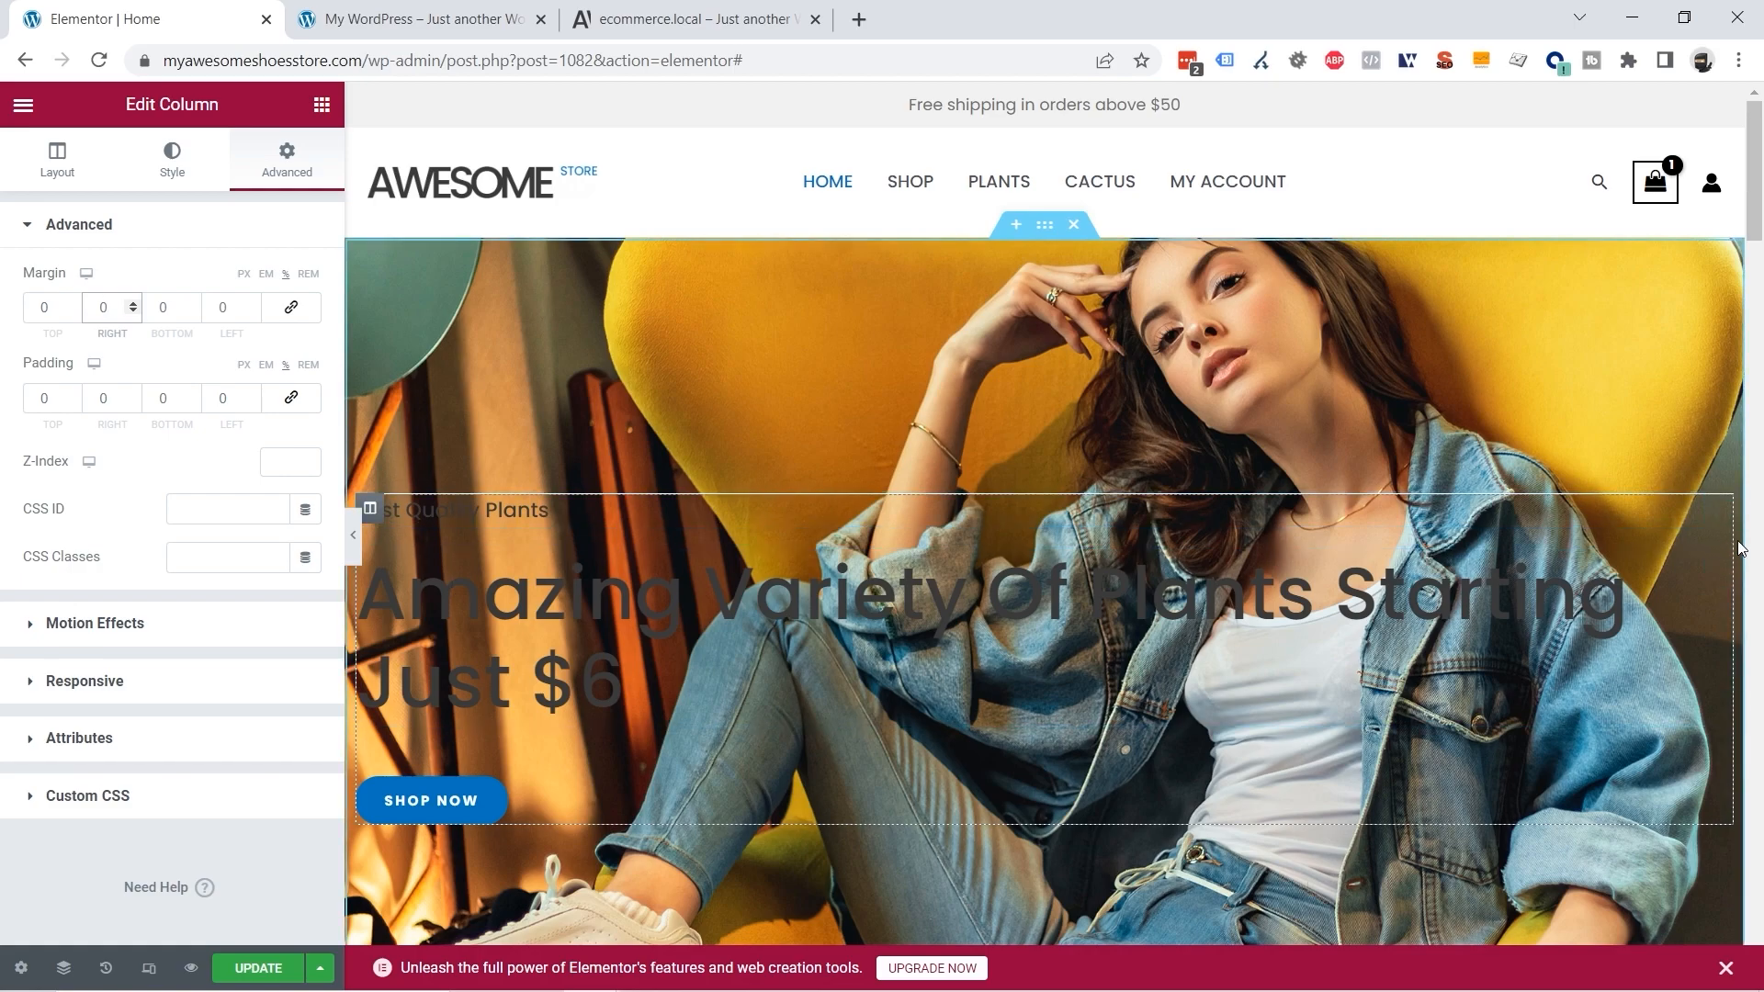
Step: Examine the small heading and the large outlined heading in the example site's hero, and return to the Elementor editor
click(668, 27)
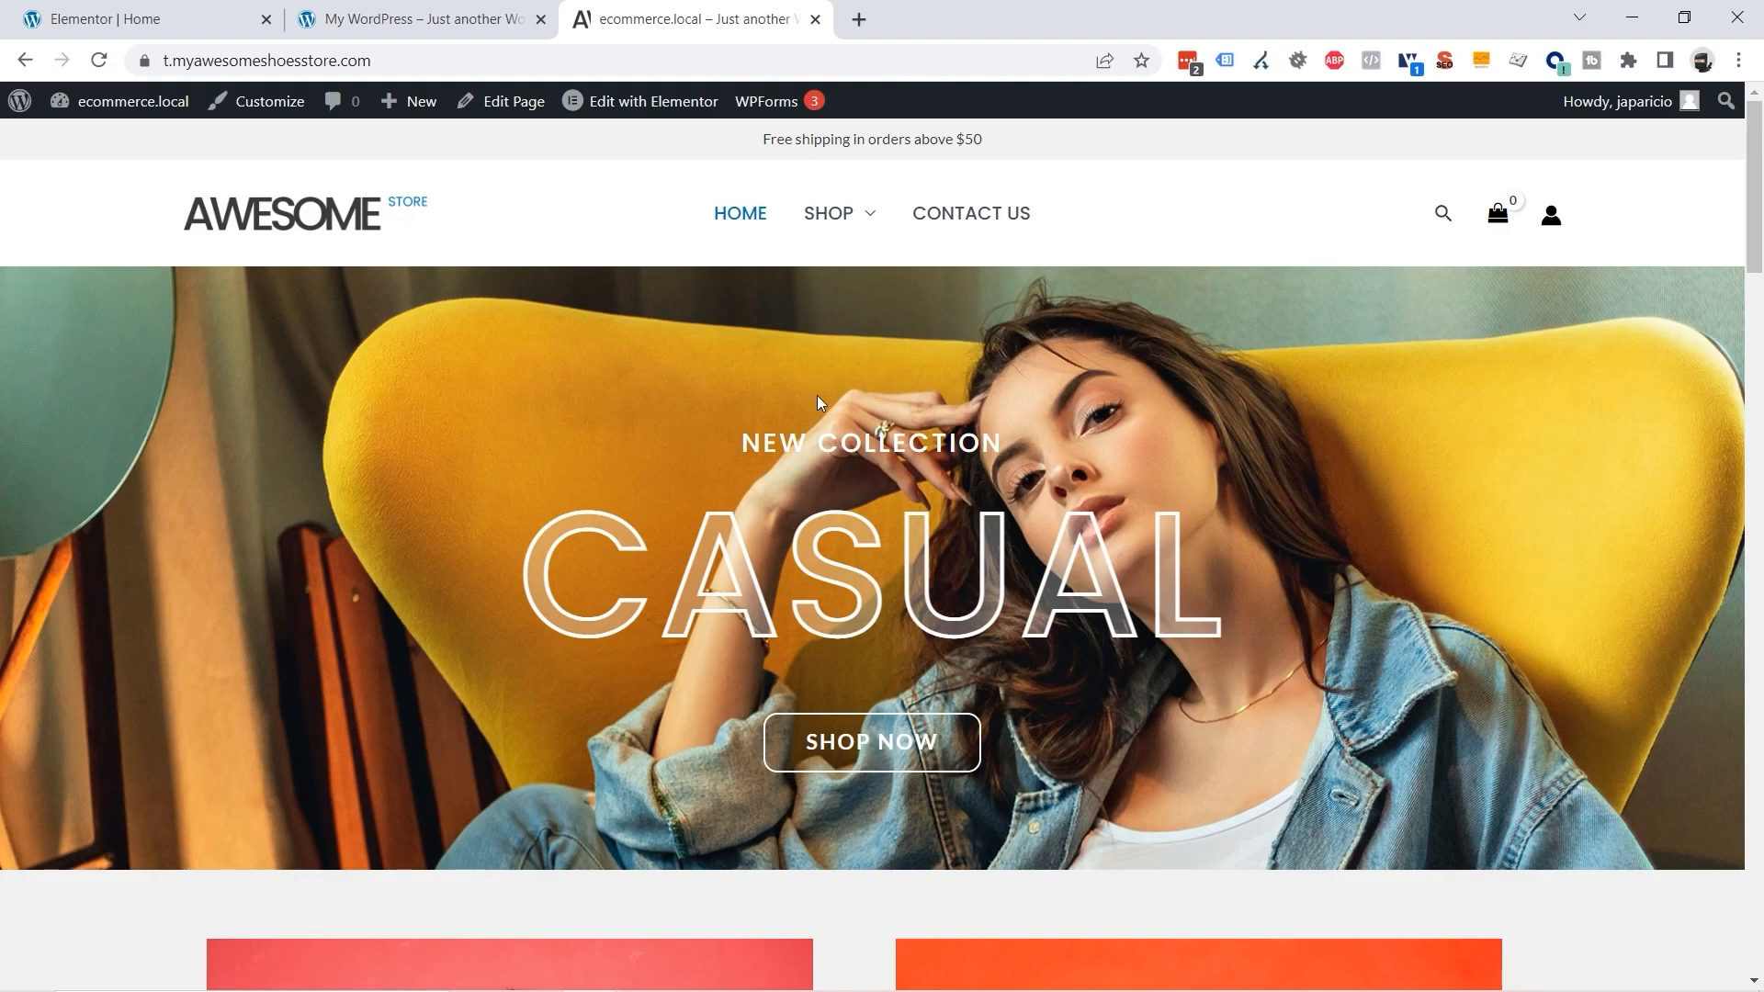
drag(743, 447, 1092, 451)
drag(538, 574, 1312, 588)
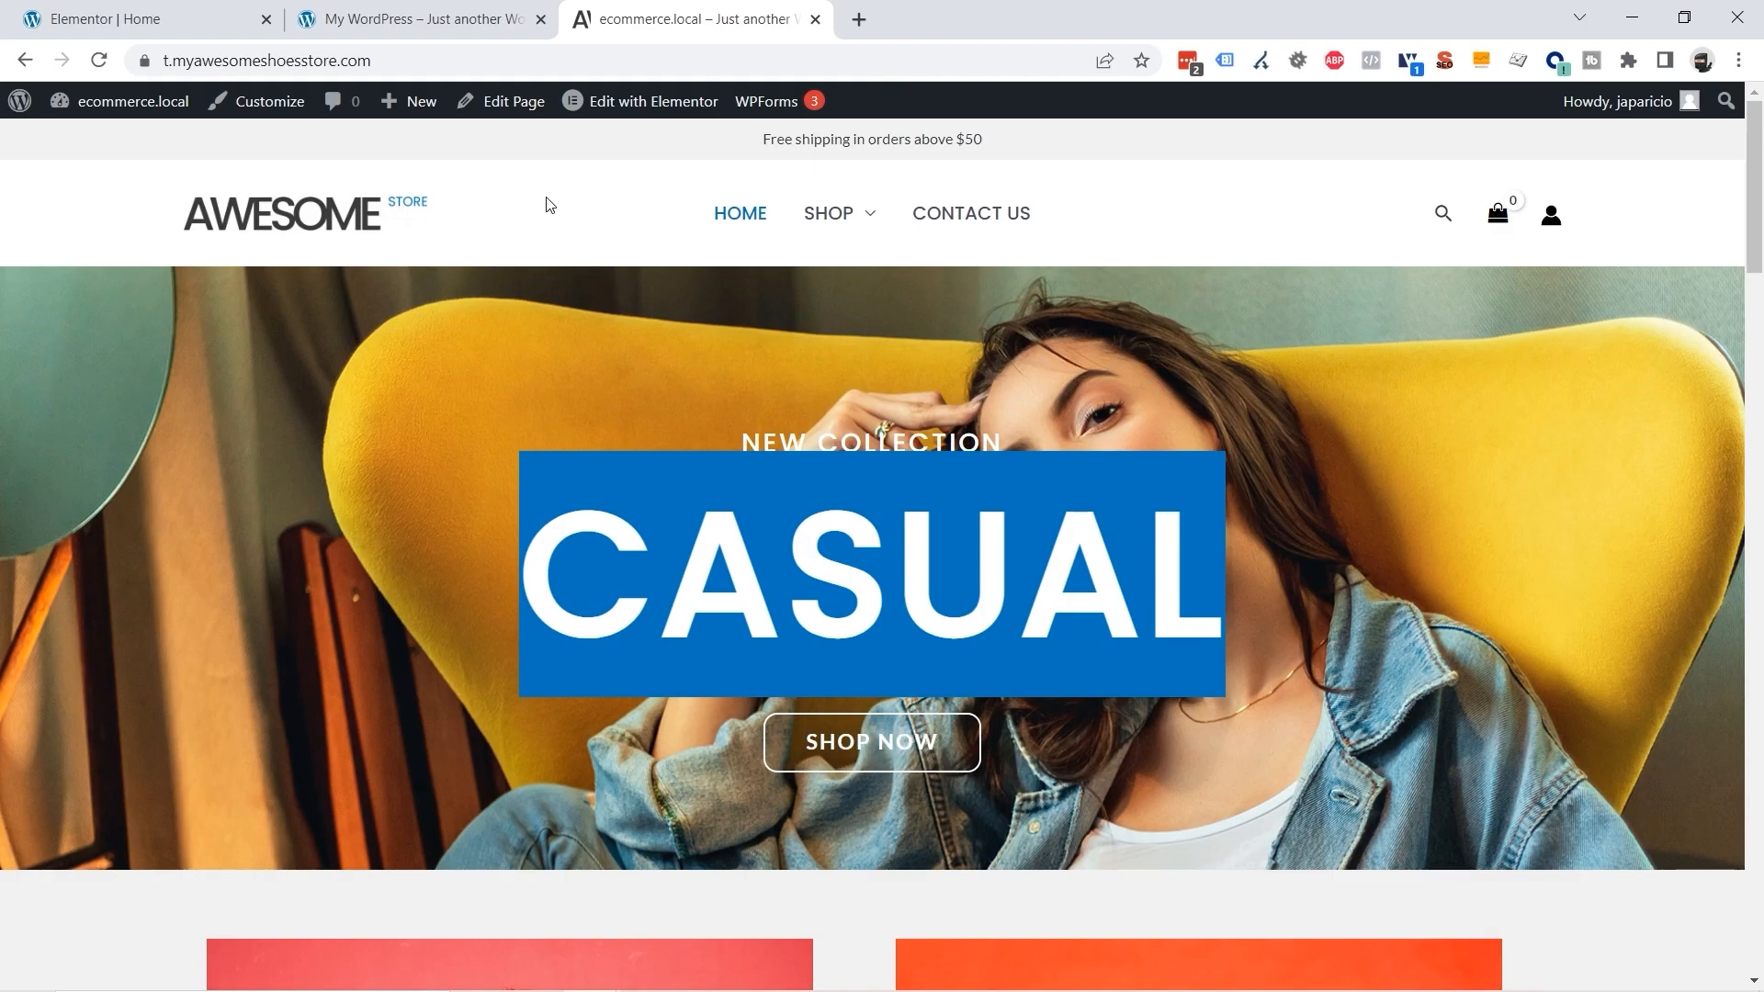
click(407, 28)
click(214, 28)
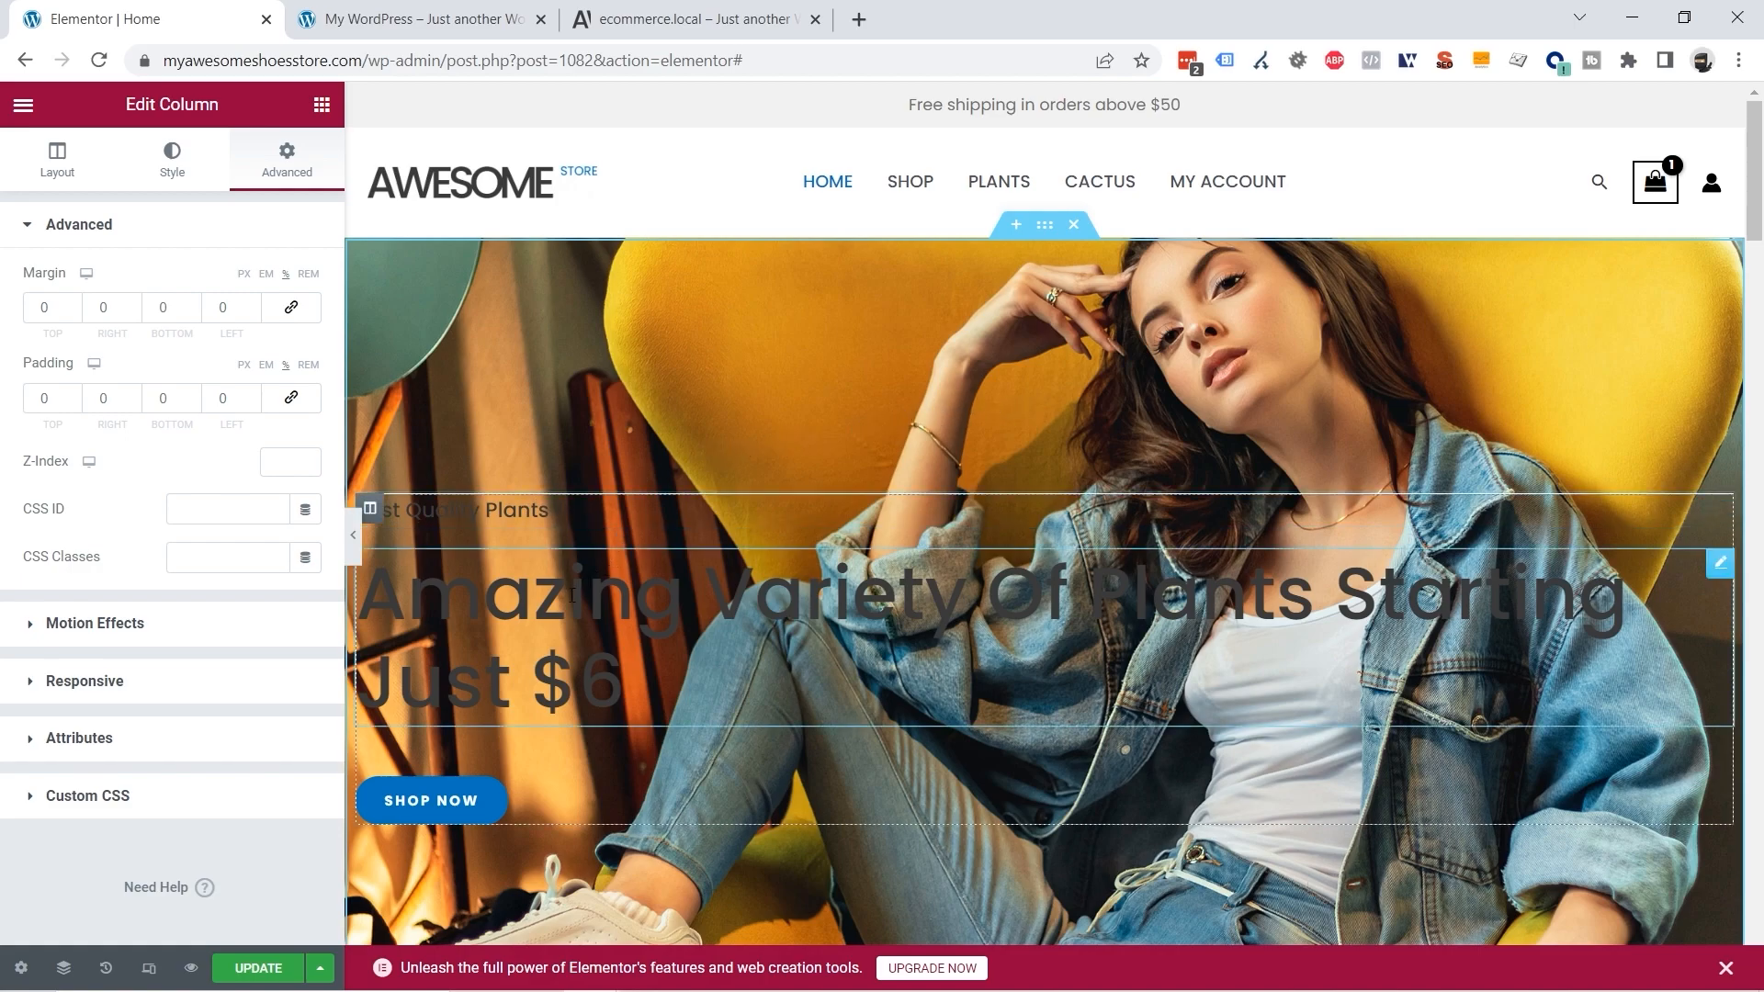
Step: Center-align the "Best Quality Plants" heading in the hero section
right_click(521, 507)
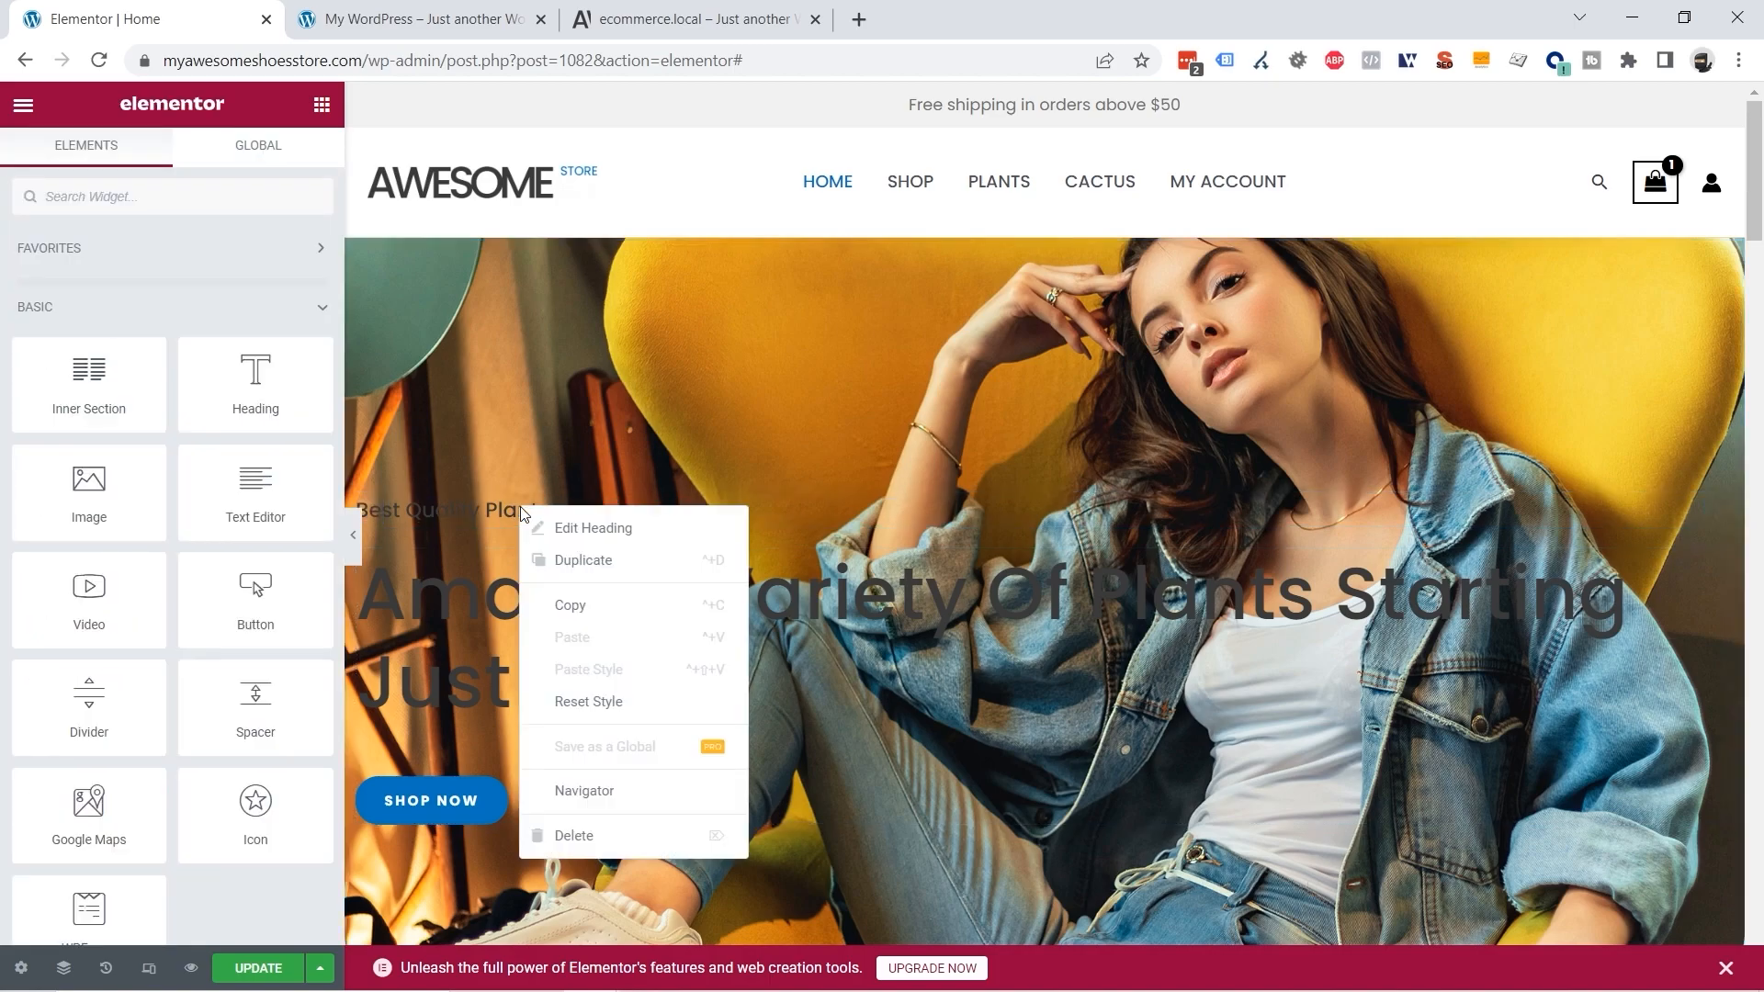
click(617, 534)
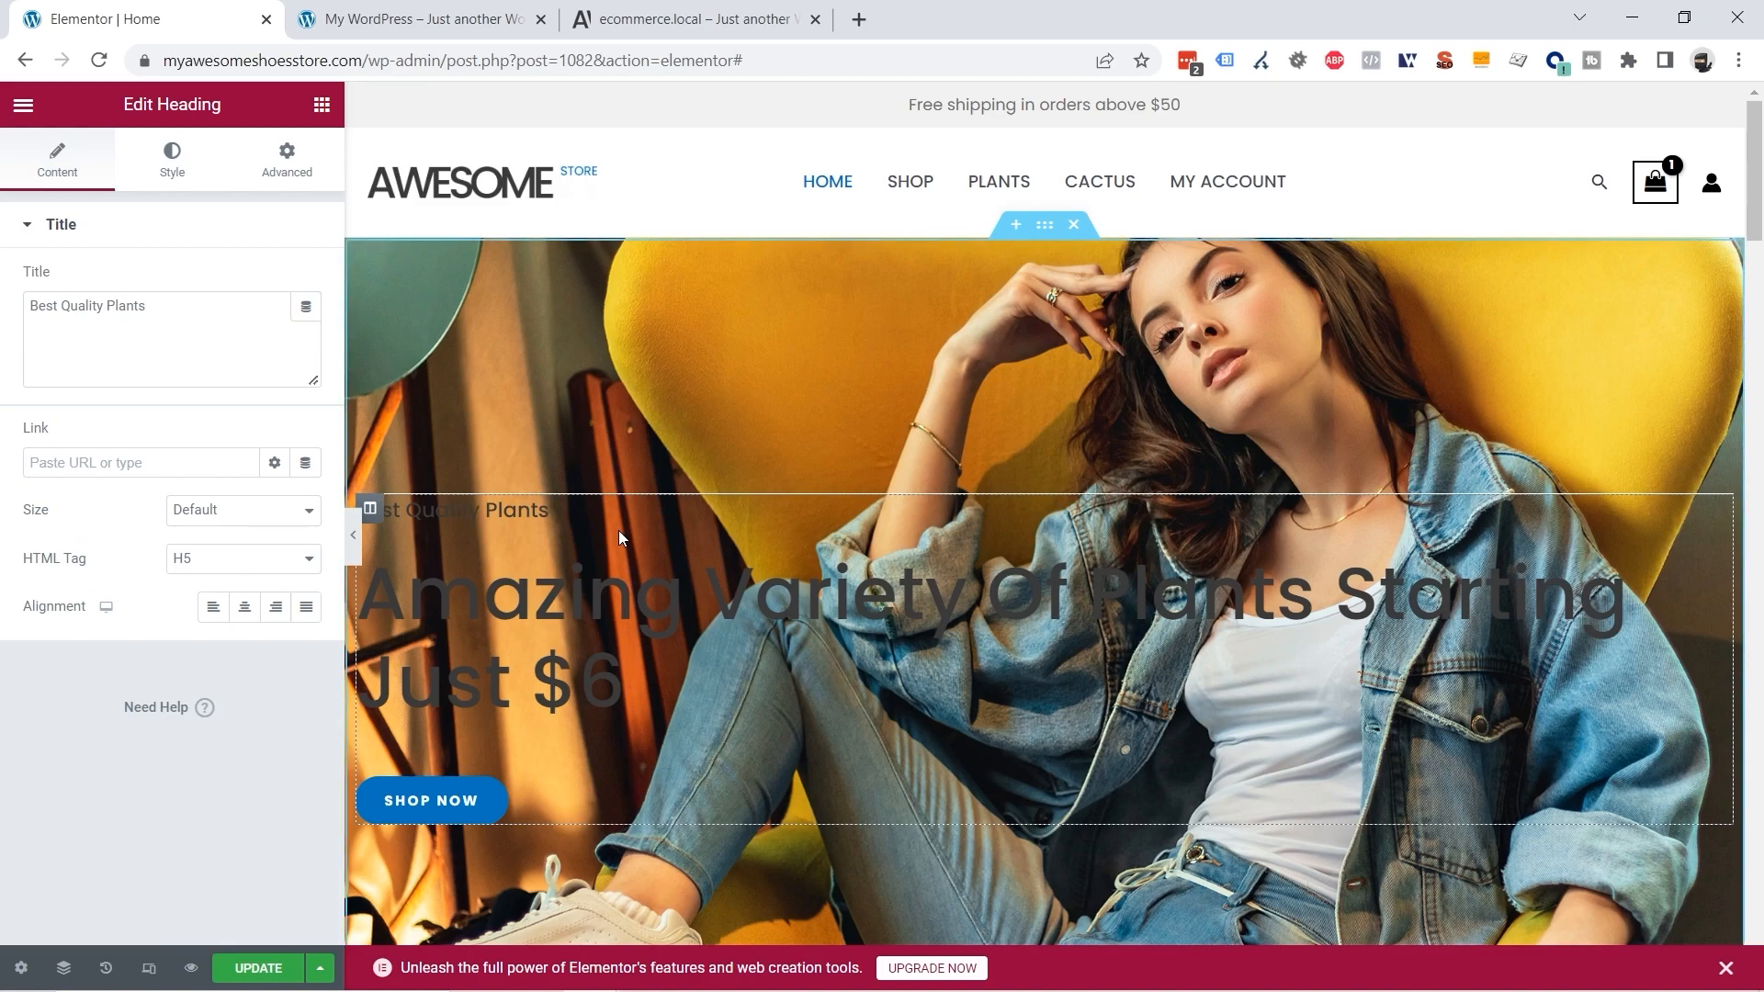
drag(190, 309, 42, 315)
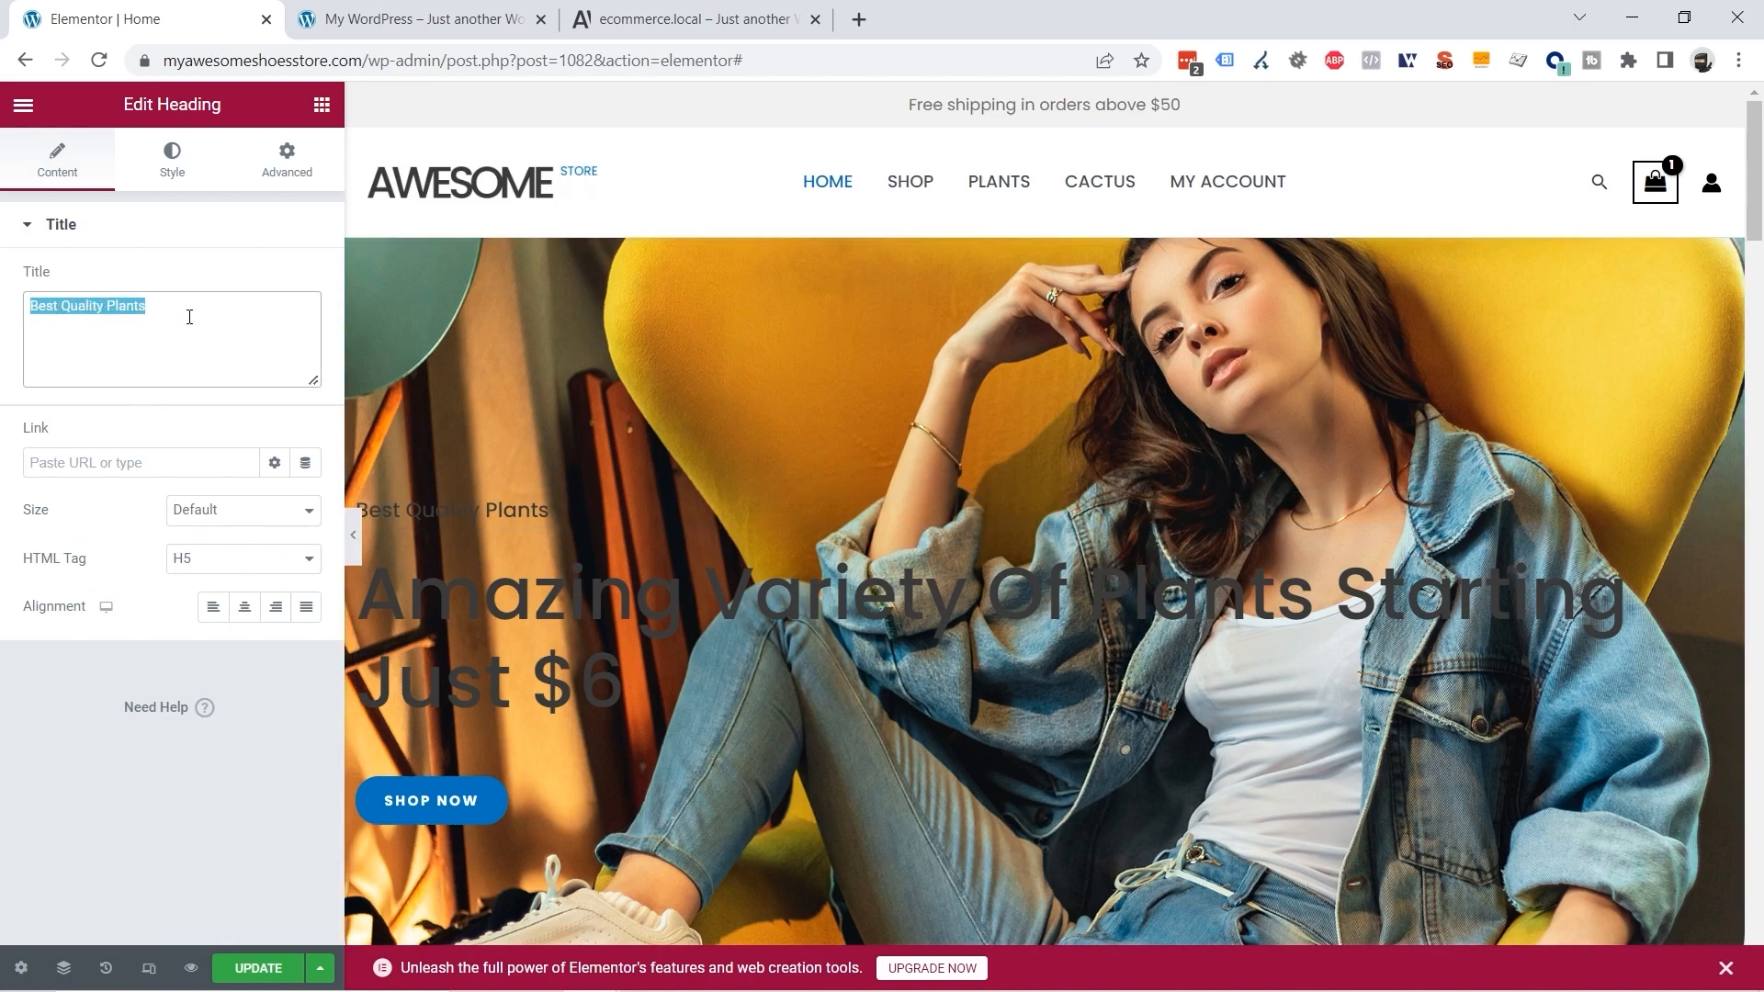
click(245, 608)
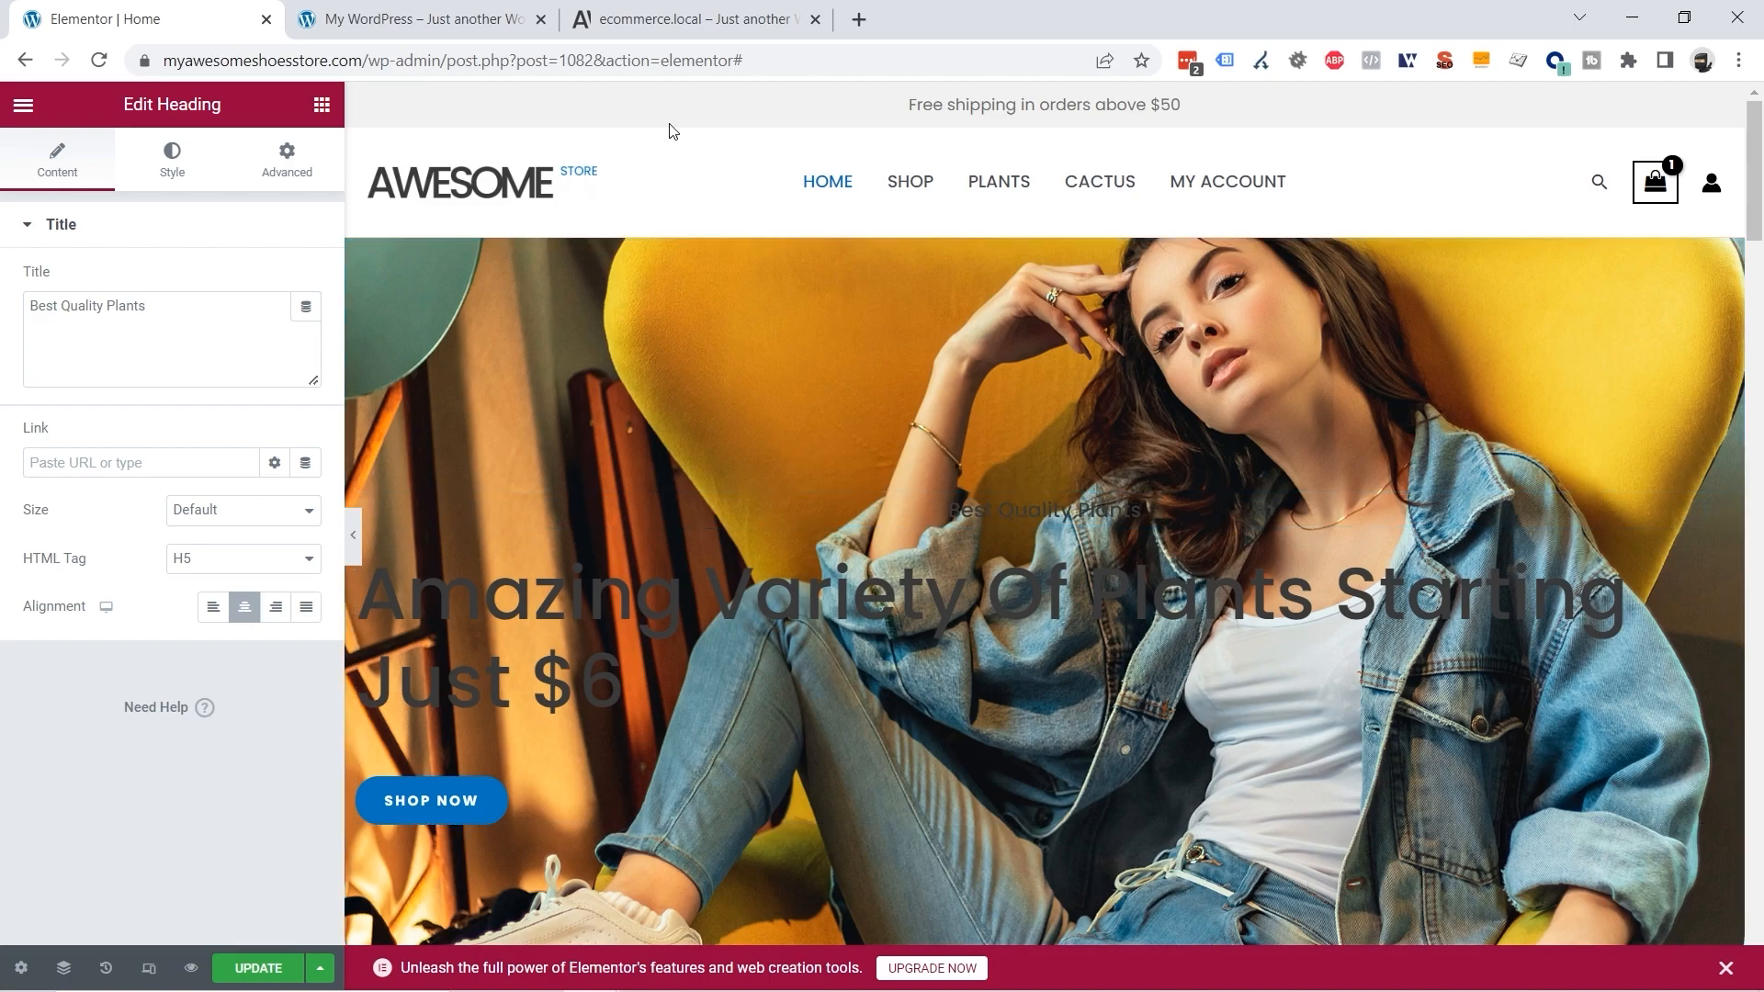
Step: Copy "NEW COLLECTION" from the example site's hero and replace the small hero heading's title with it
click(691, 11)
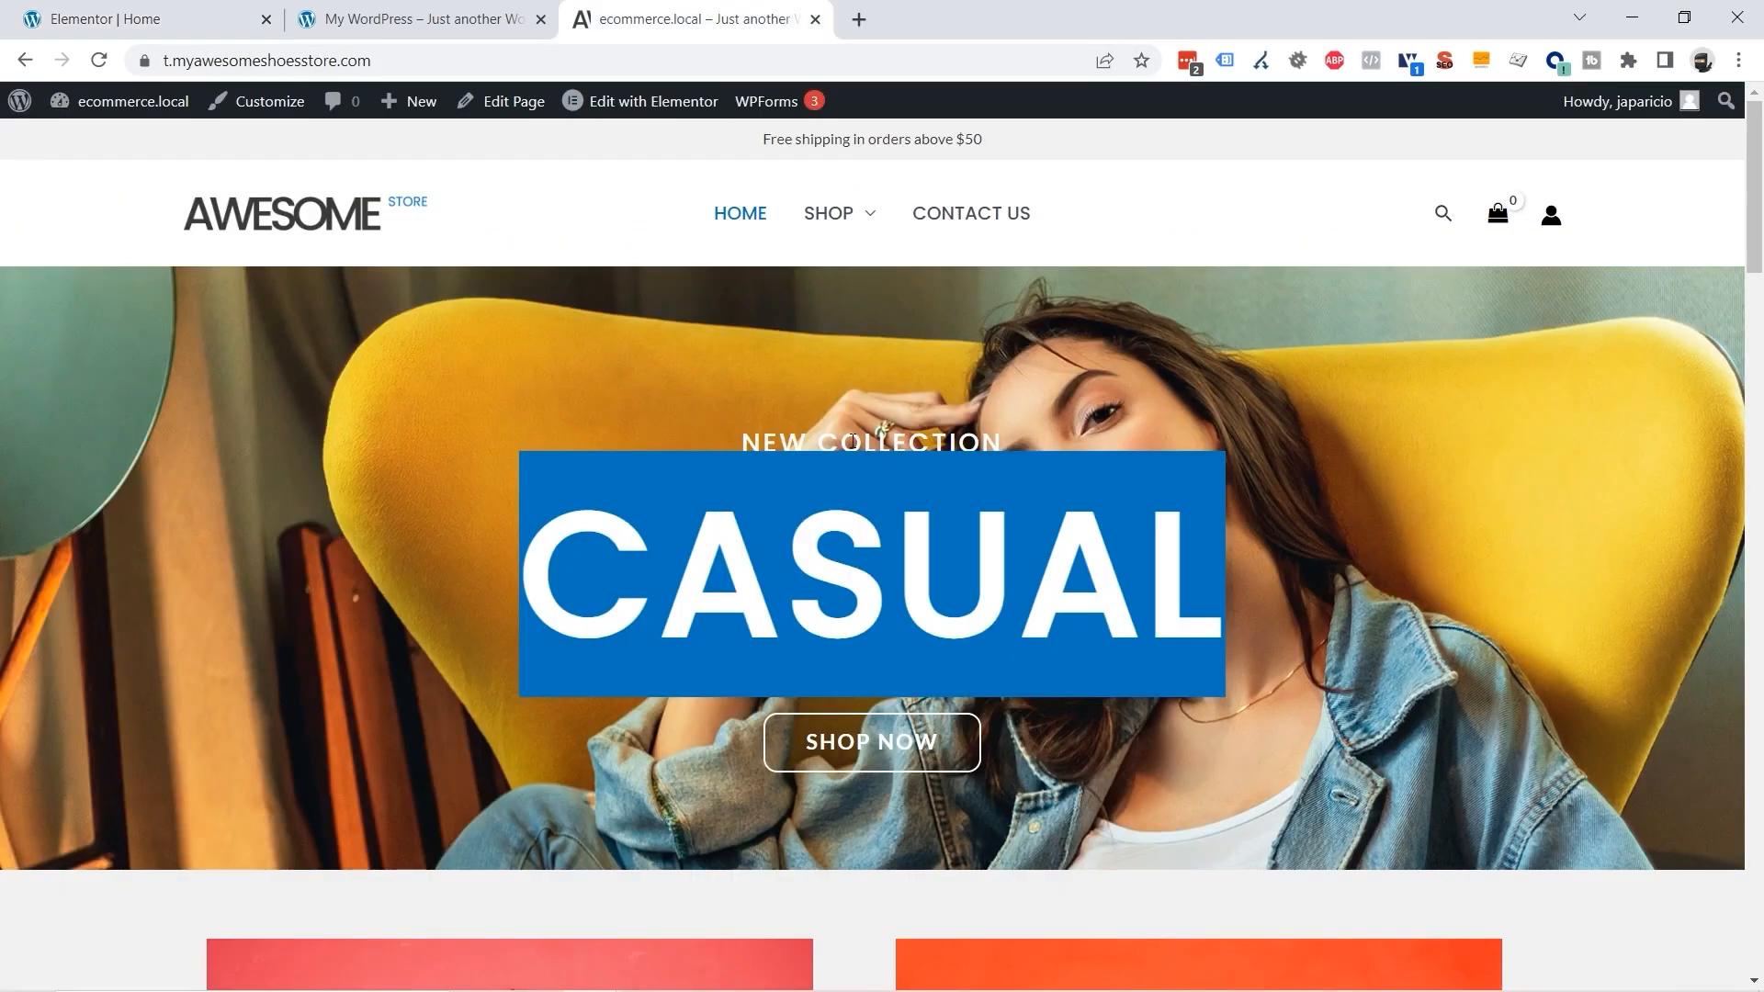
triple_click(849, 441)
key(ctrl+c)
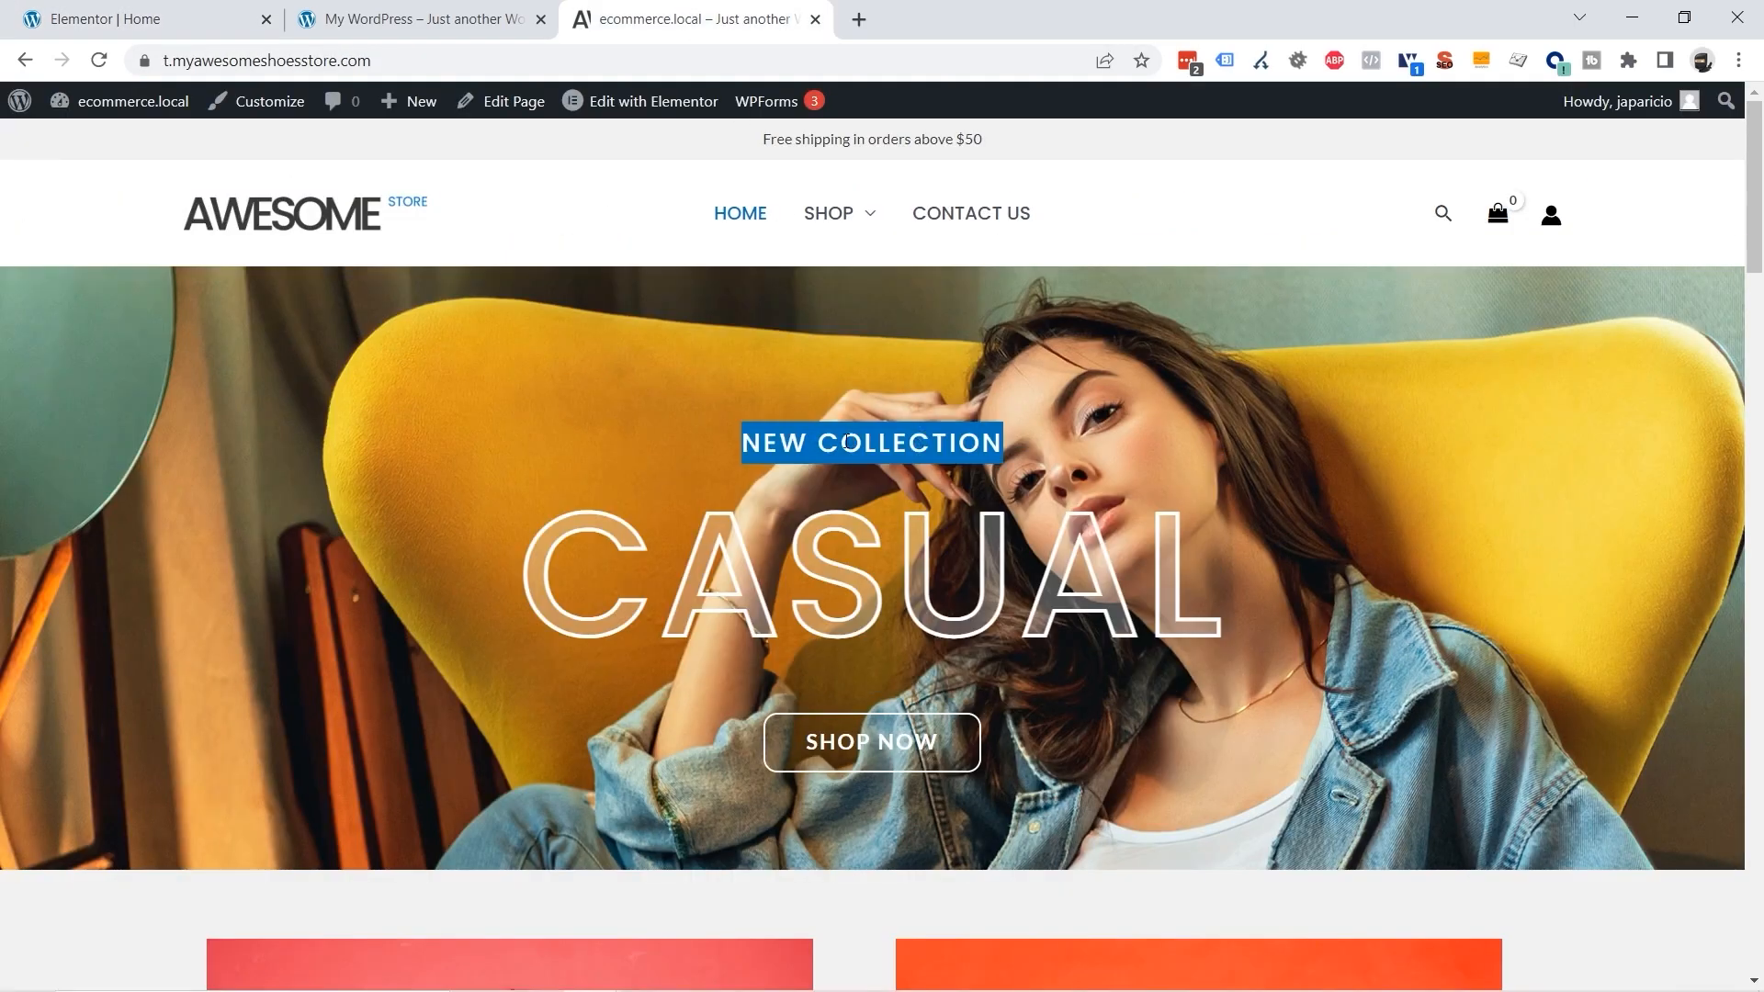
click(180, 33)
drag(172, 328, 39, 301)
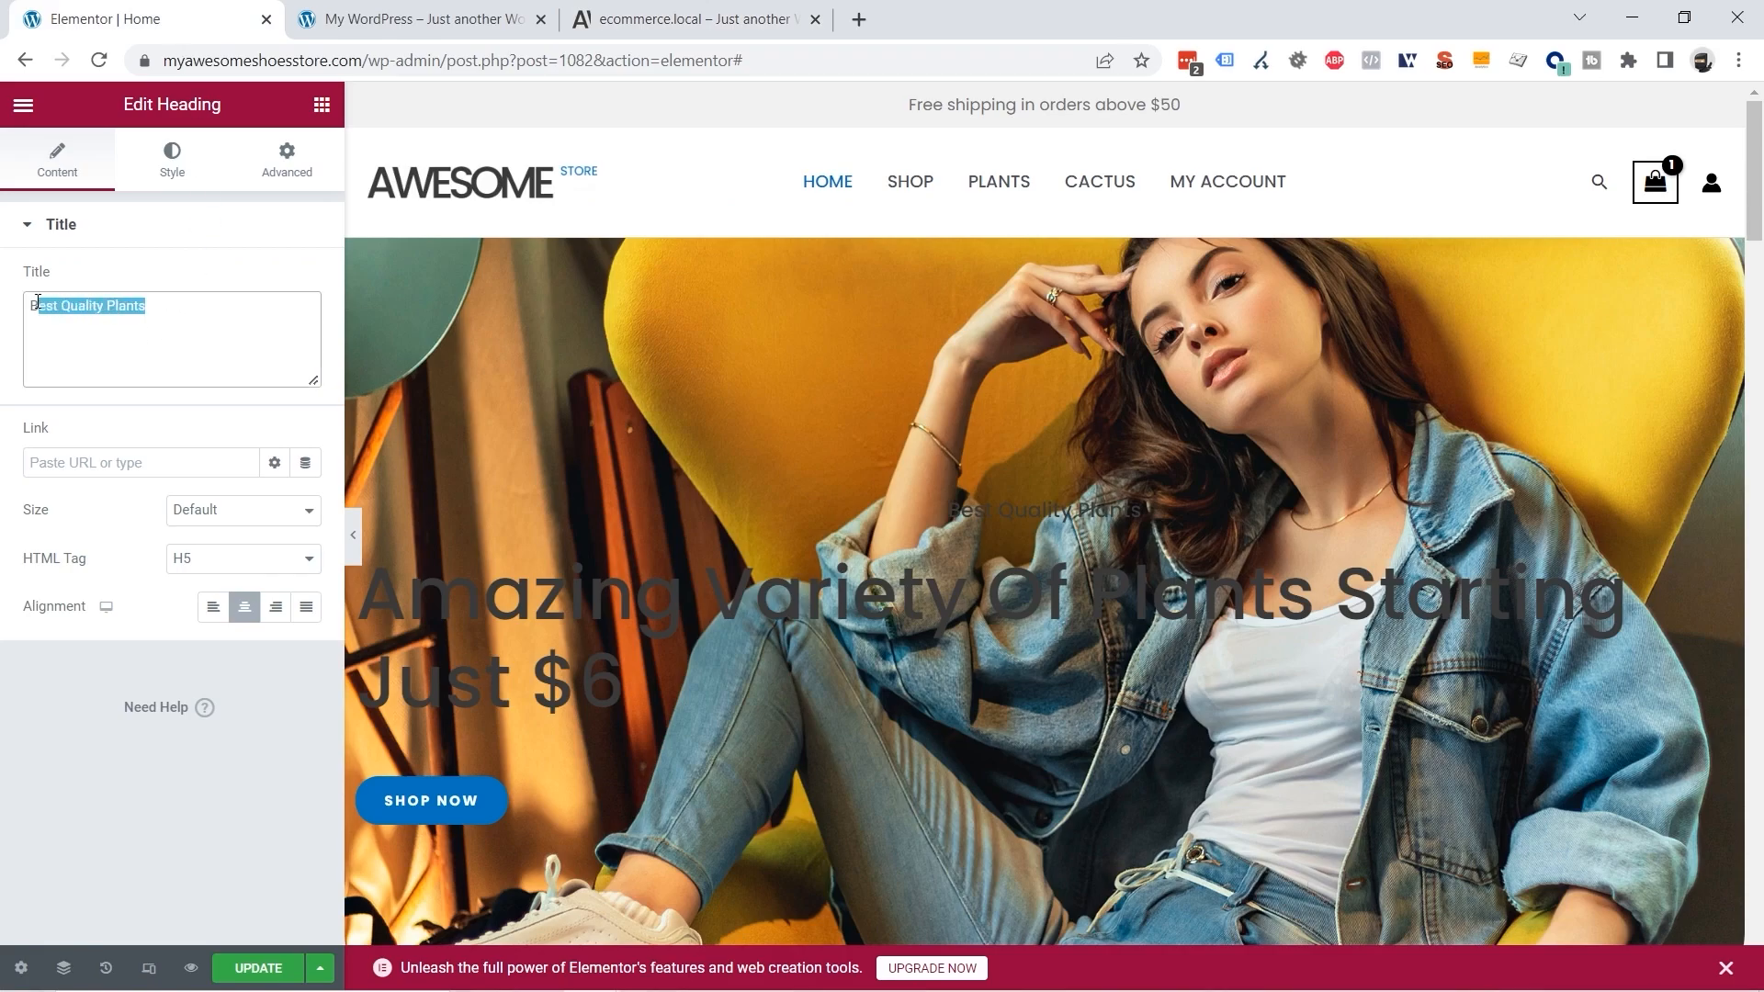
key(ctrl+v)
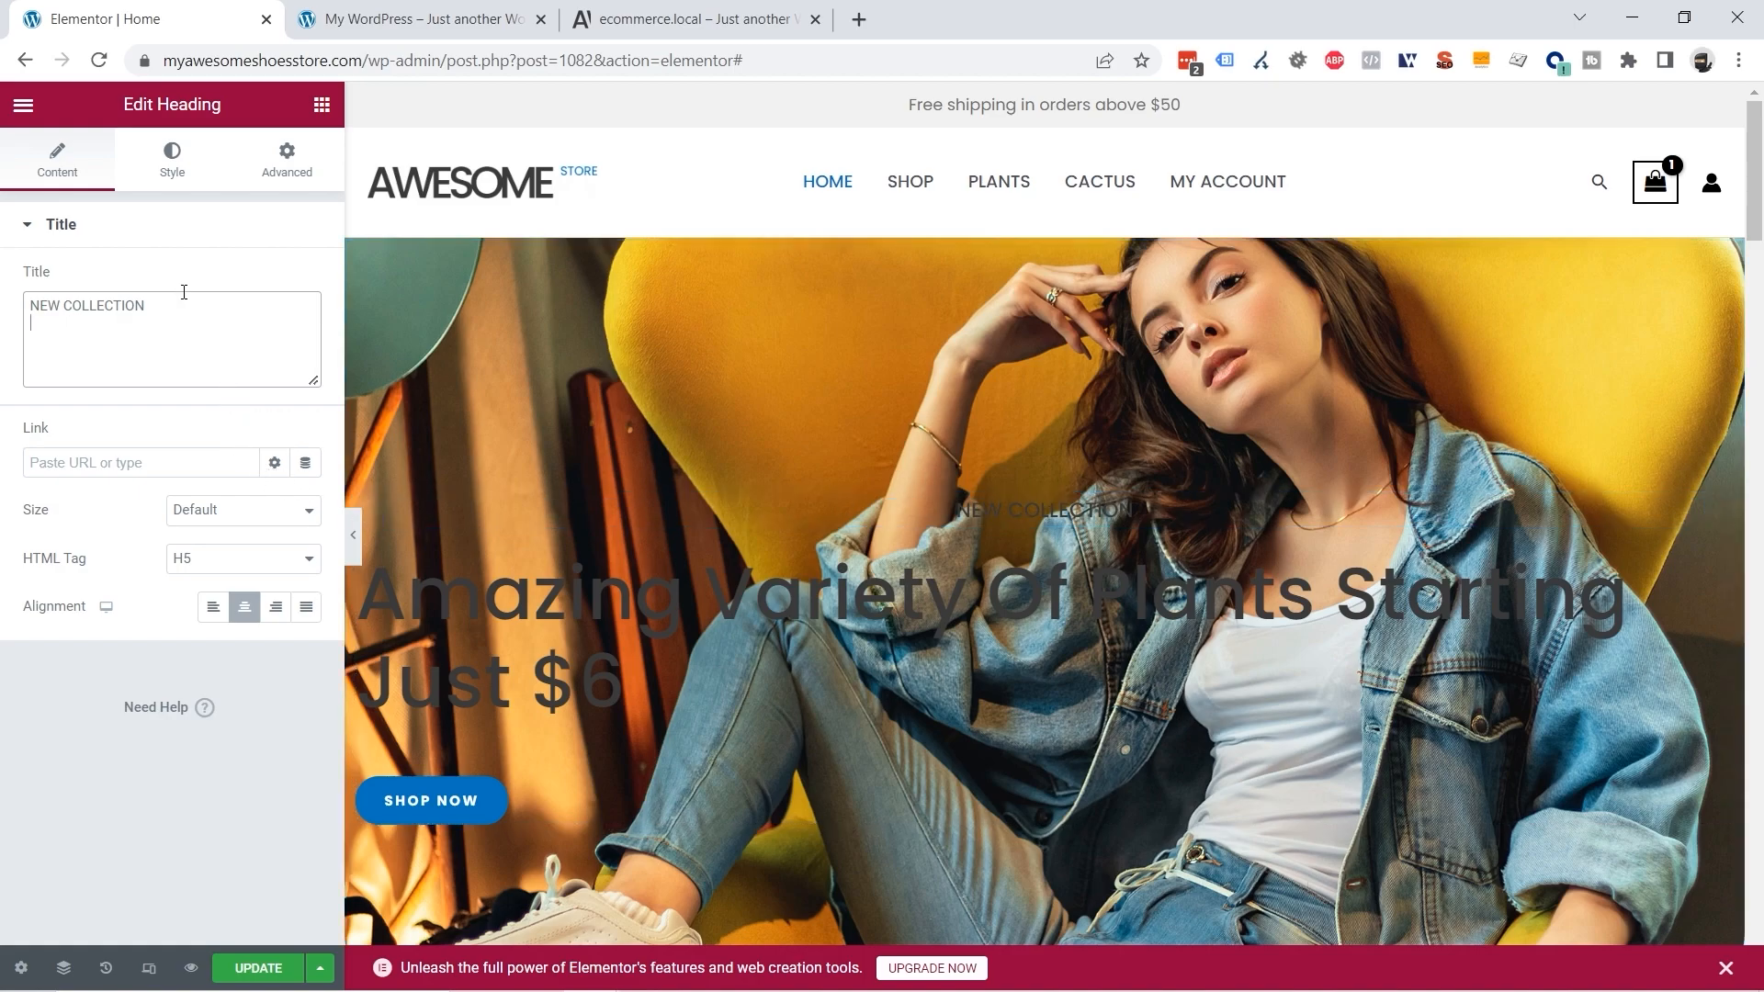
Step: Set the "NEW COLLECTION" heading's text color to #FFFEFE and compare it with the example site's hero
click(174, 161)
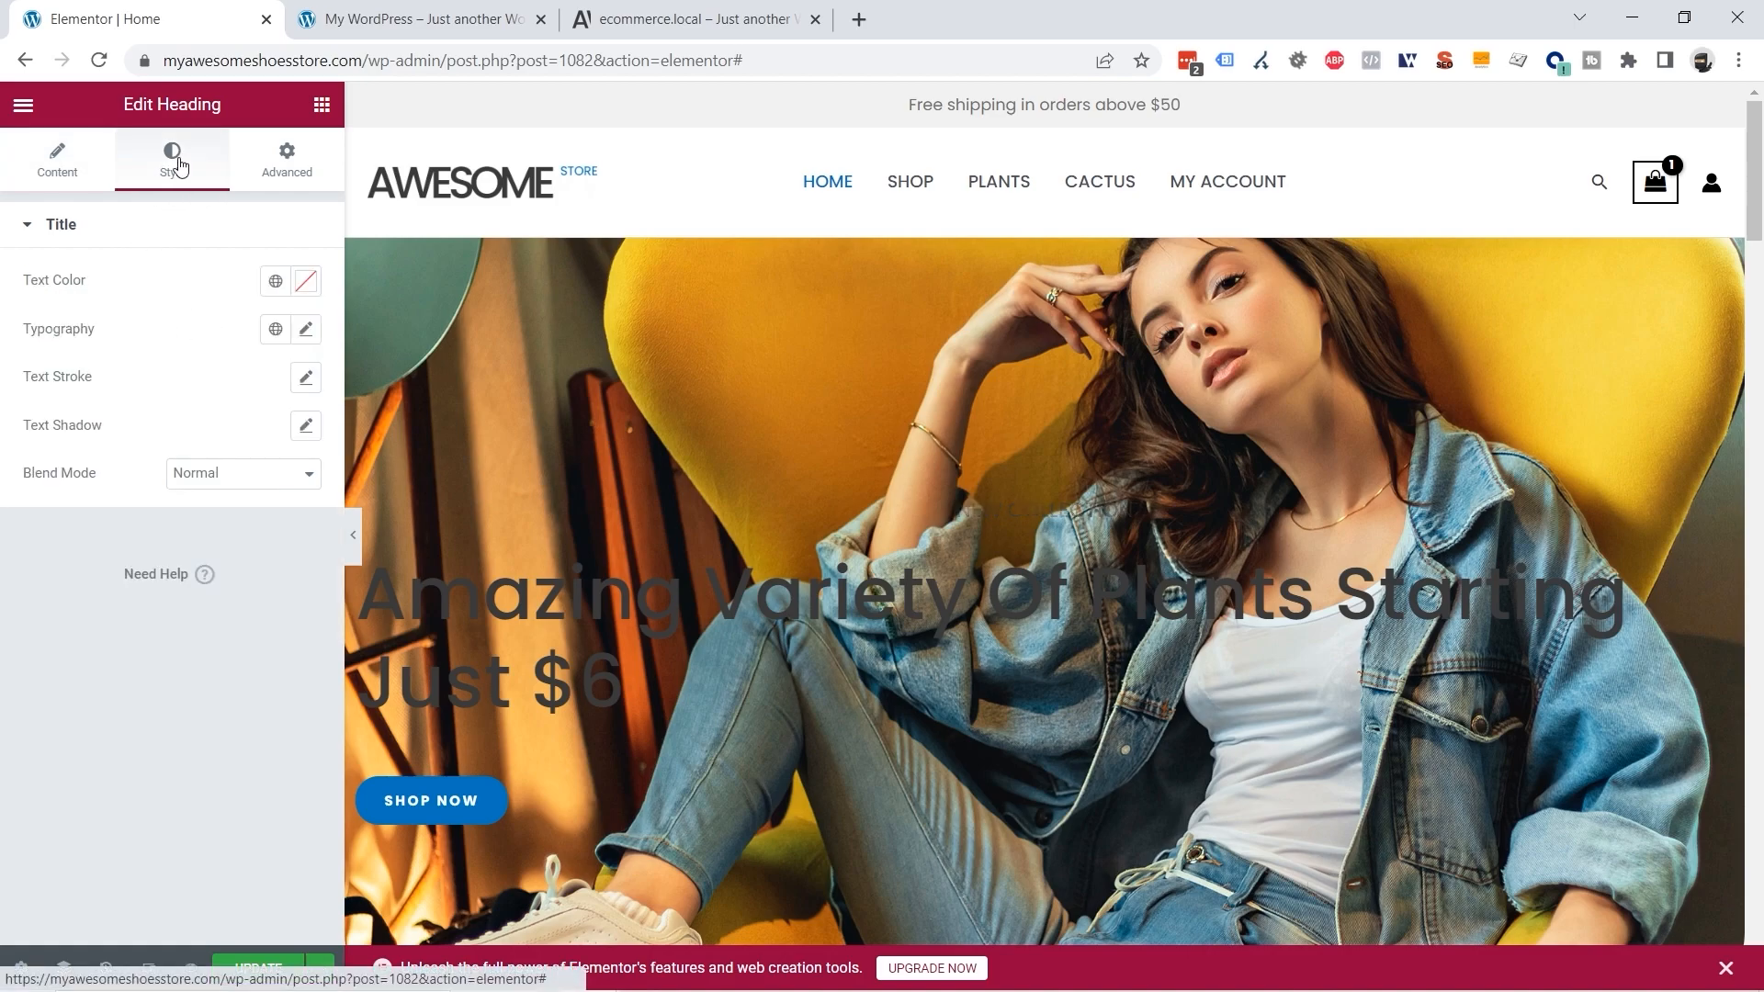
click(306, 281)
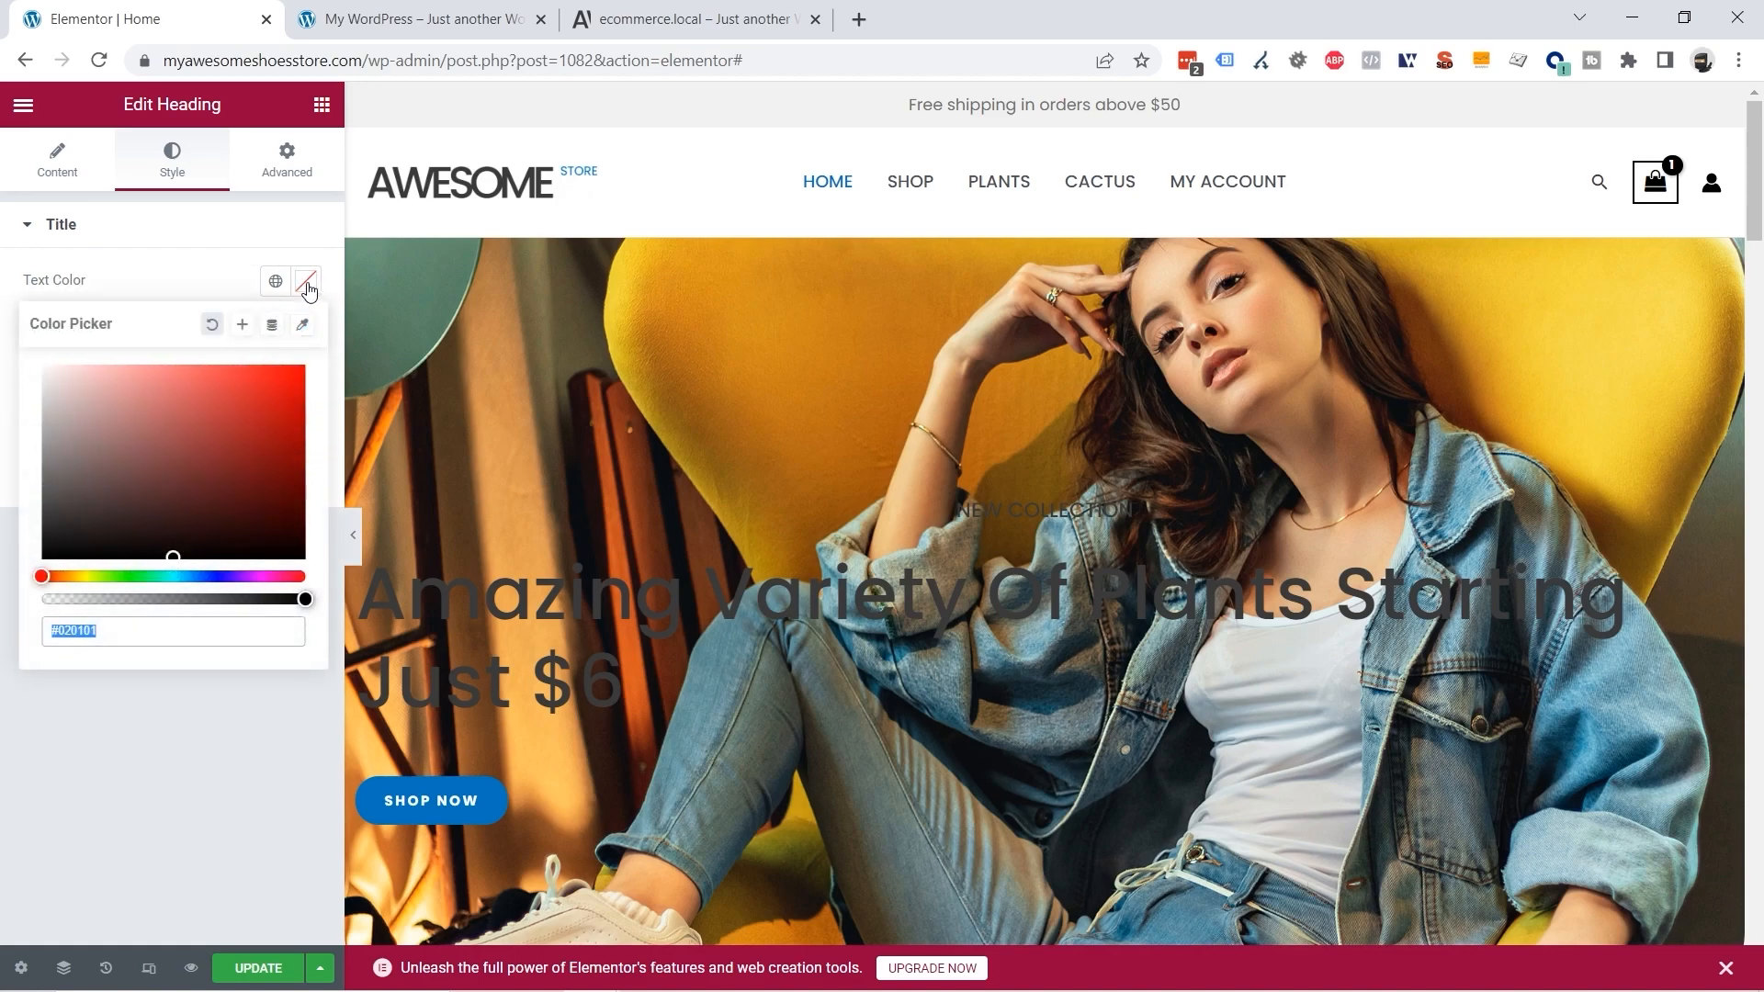
click(106, 405)
click(67, 380)
drag(68, 380, 42, 357)
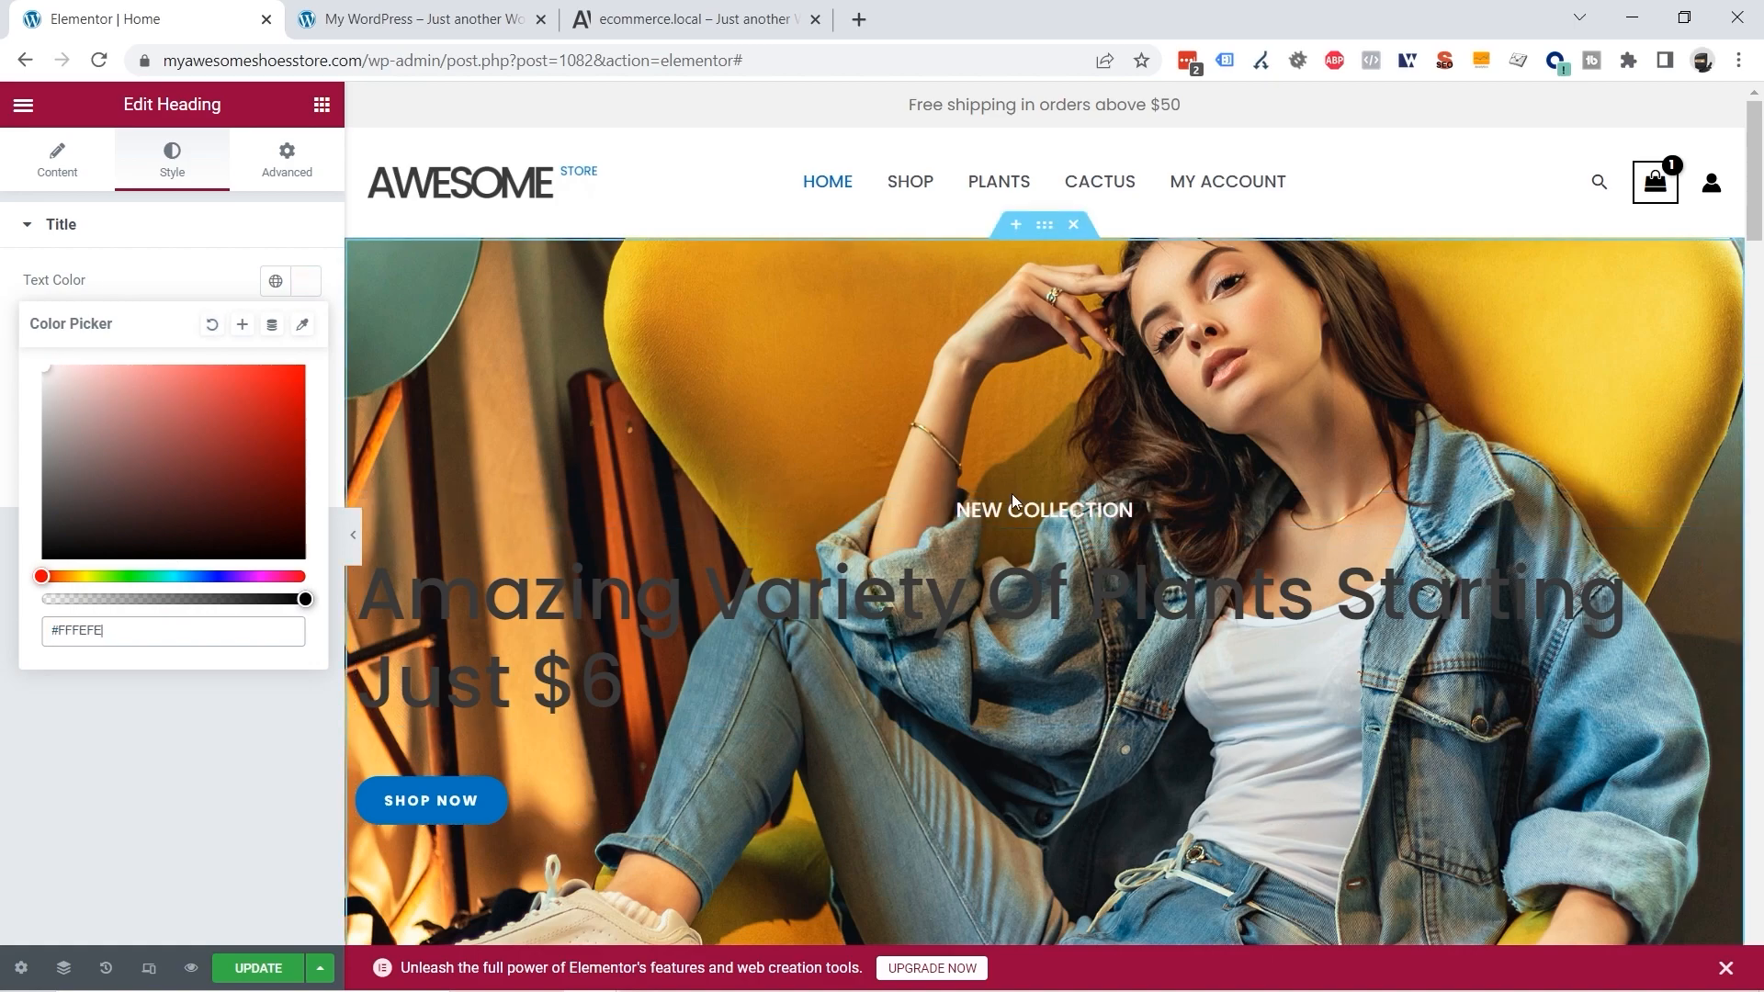
click(203, 764)
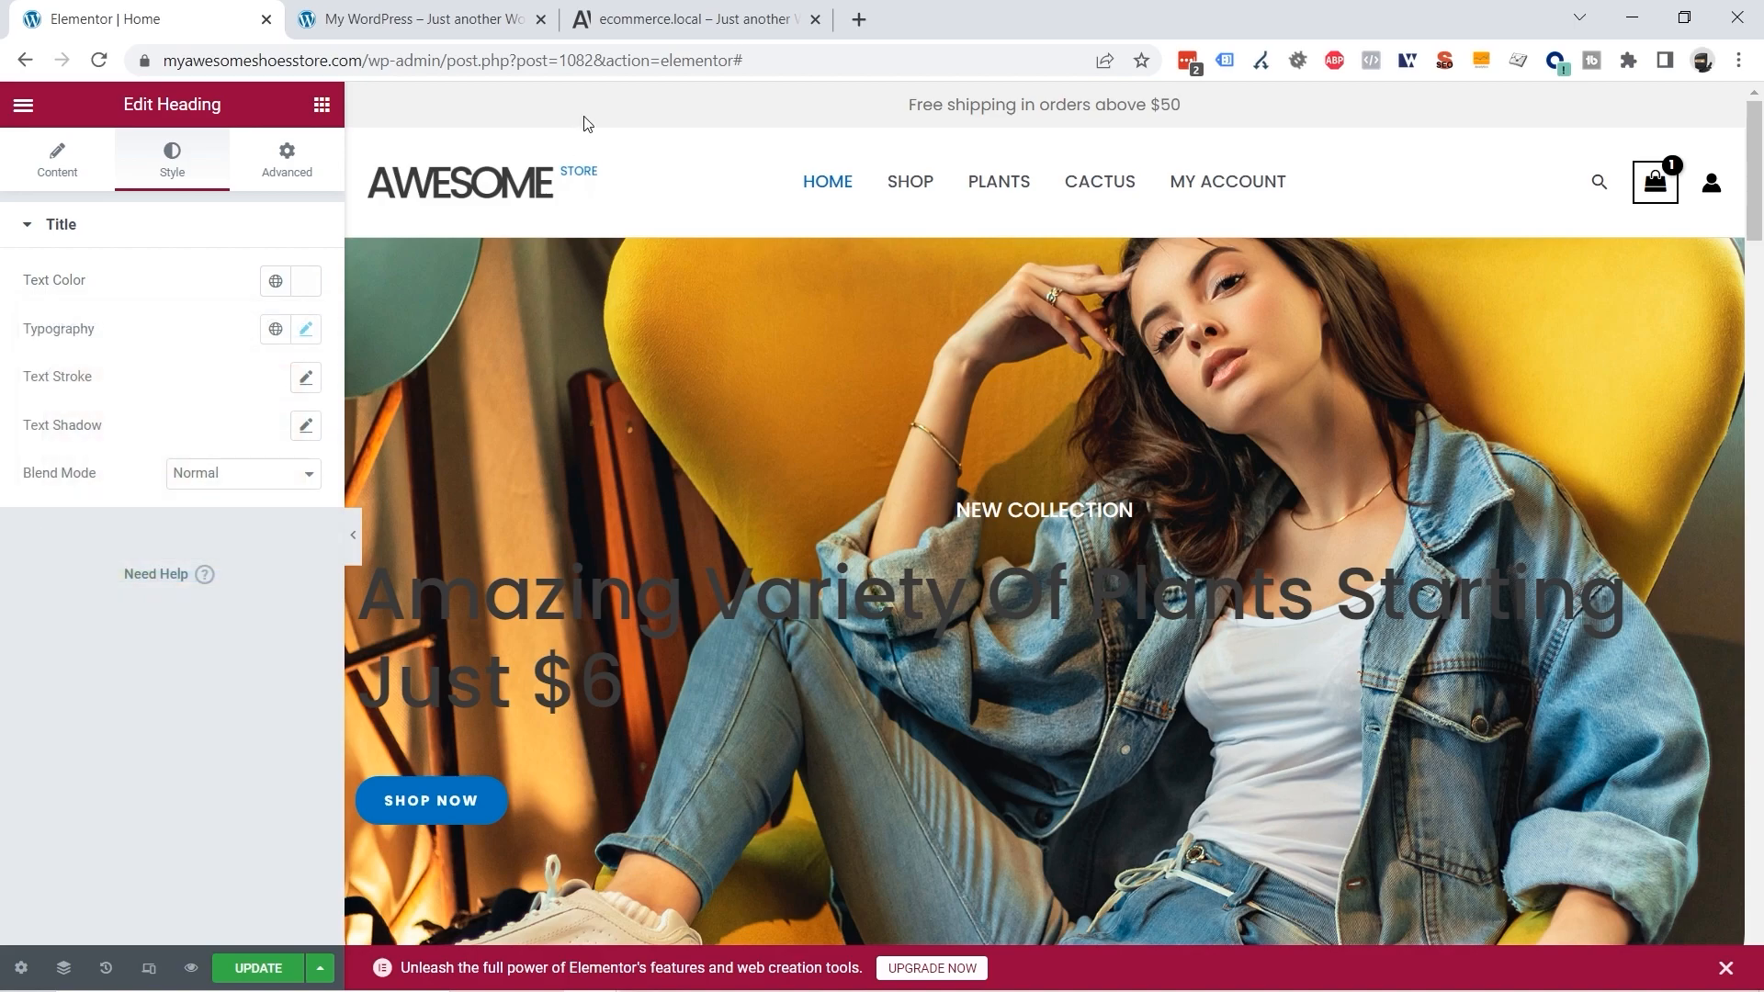
click(653, 32)
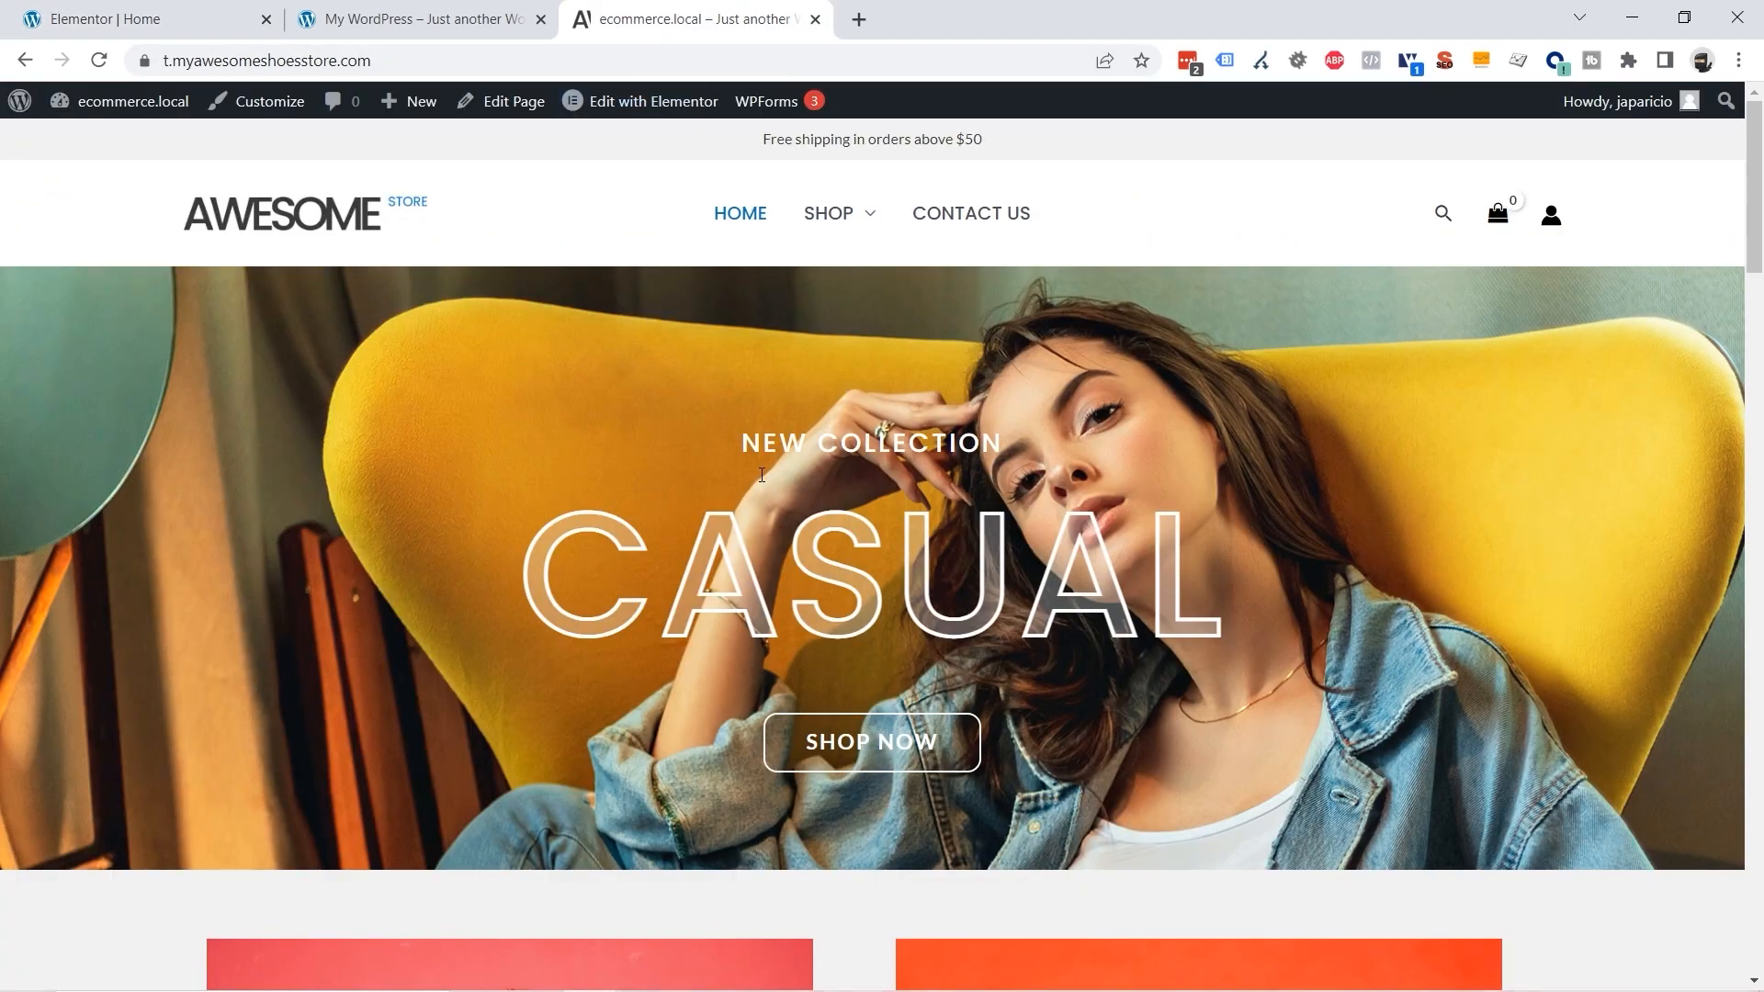
Step: Set the "NEW COLLECTION" heading's font size to 35 px and its letter spacing to 4.8 to resemble the example site
drag(754, 432, 998, 443)
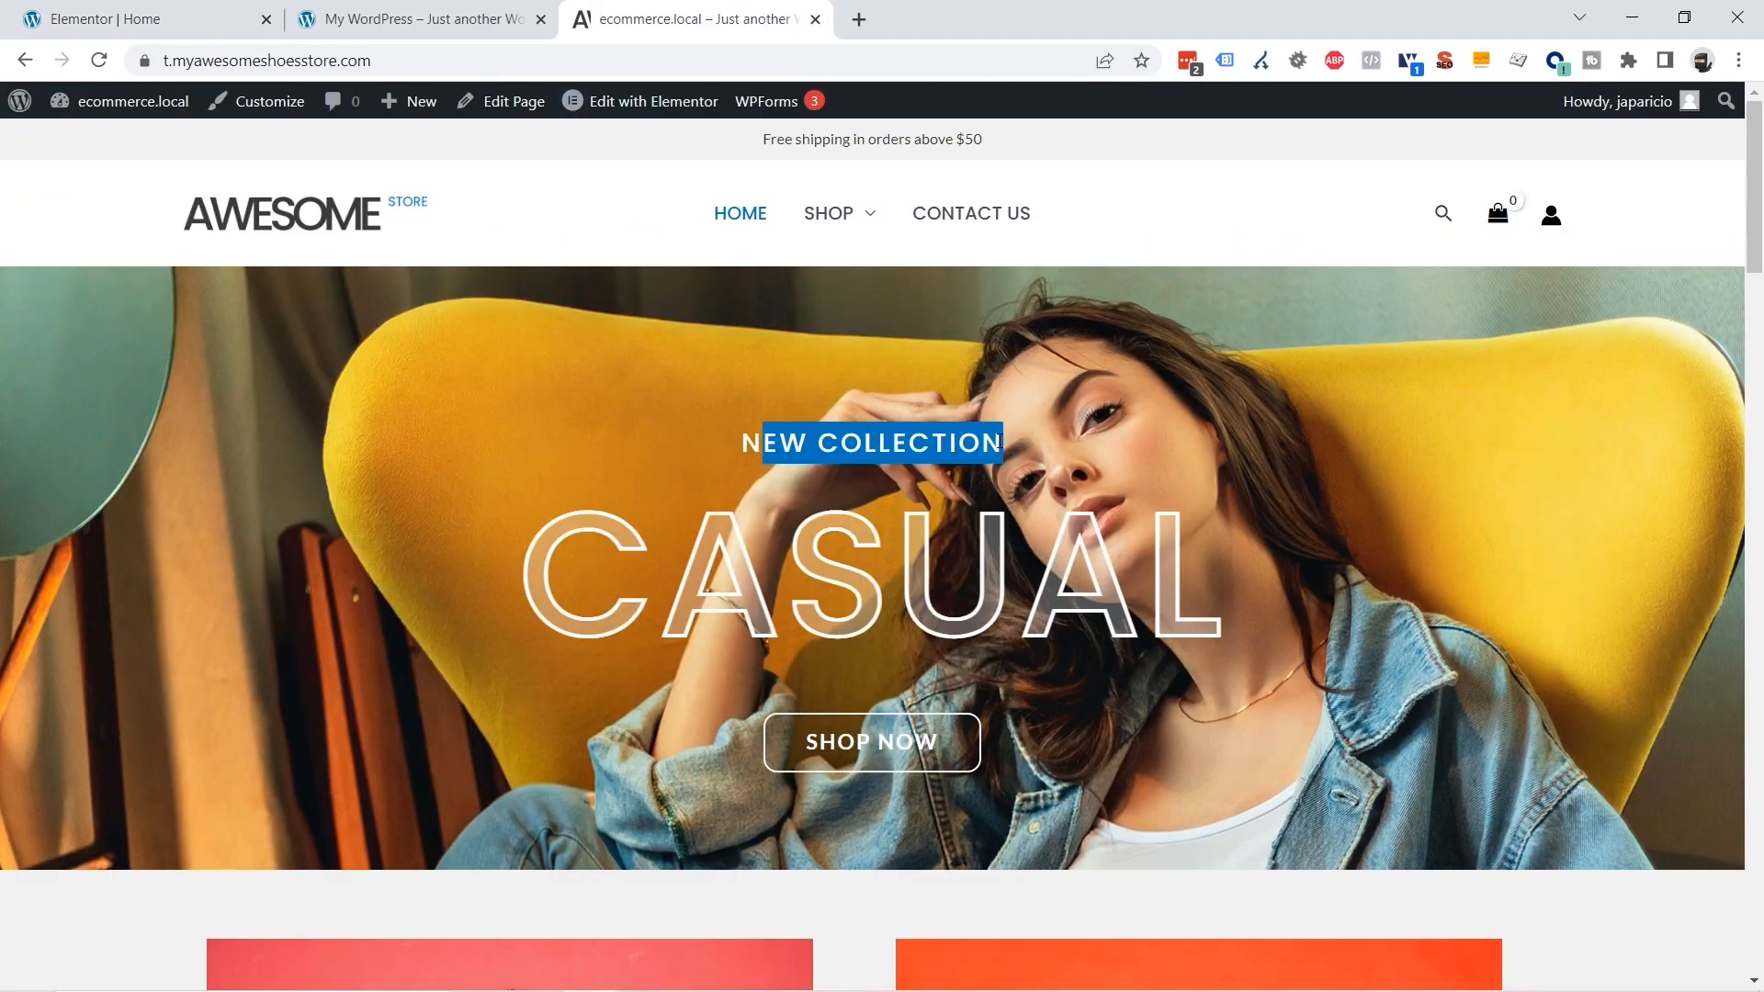
click(165, 24)
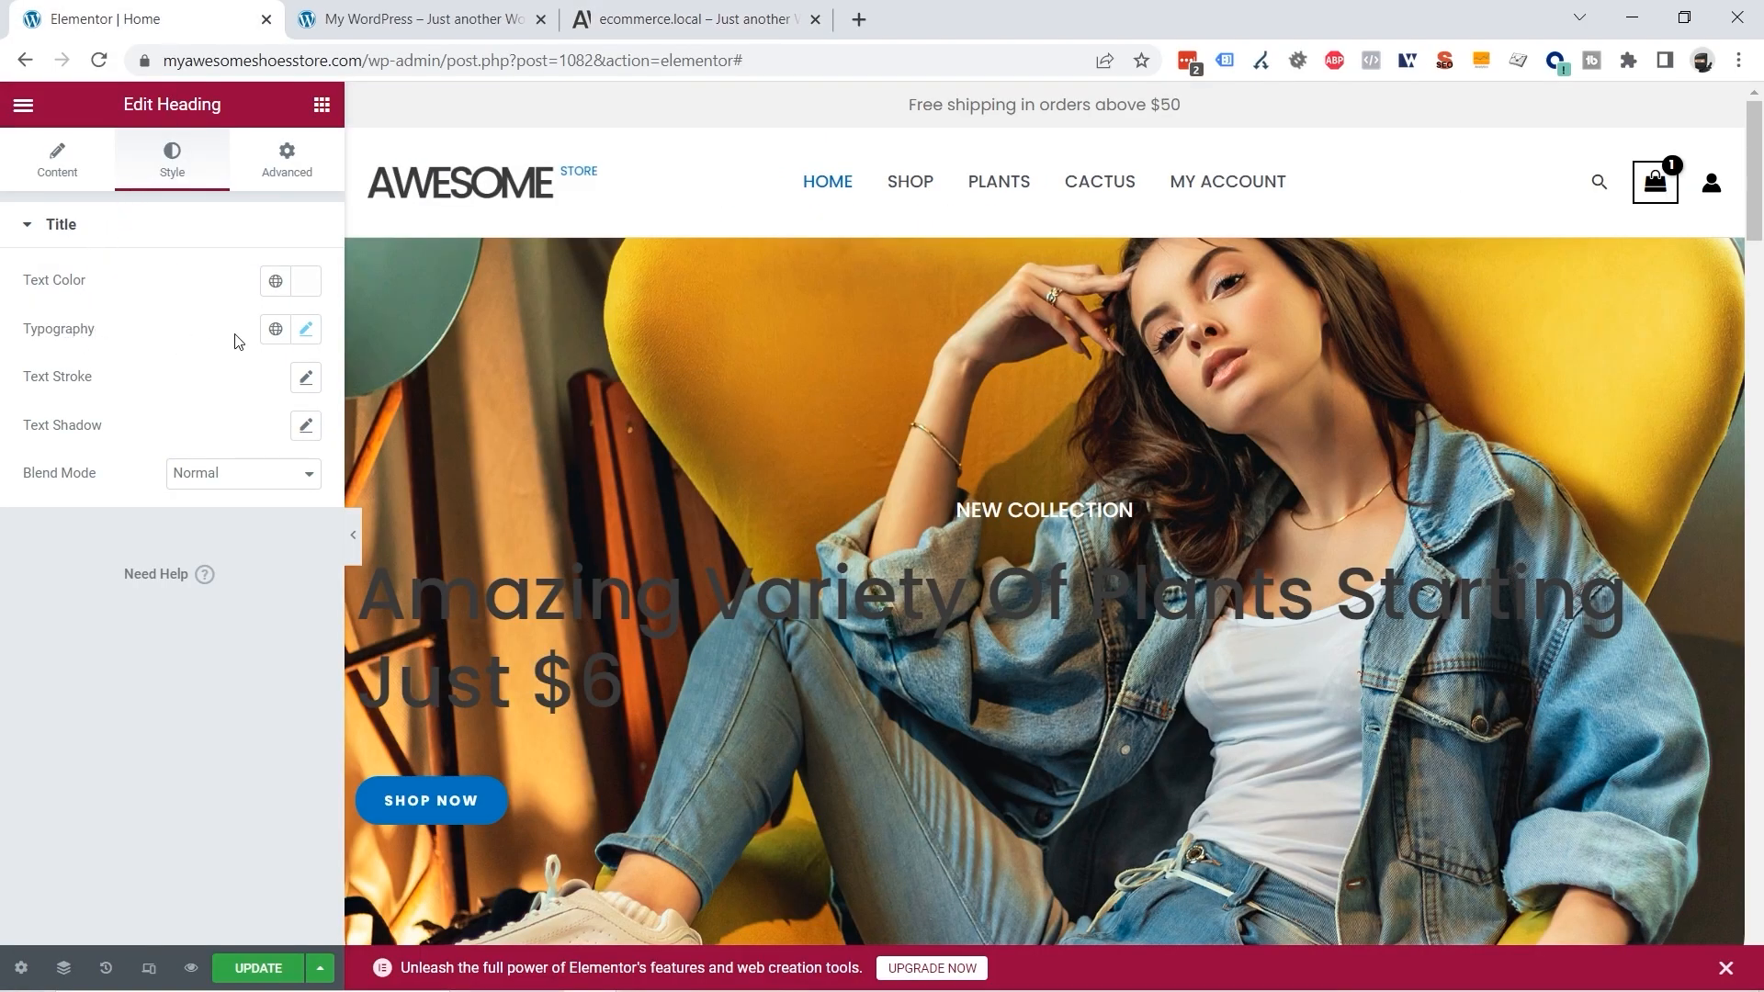
click(308, 332)
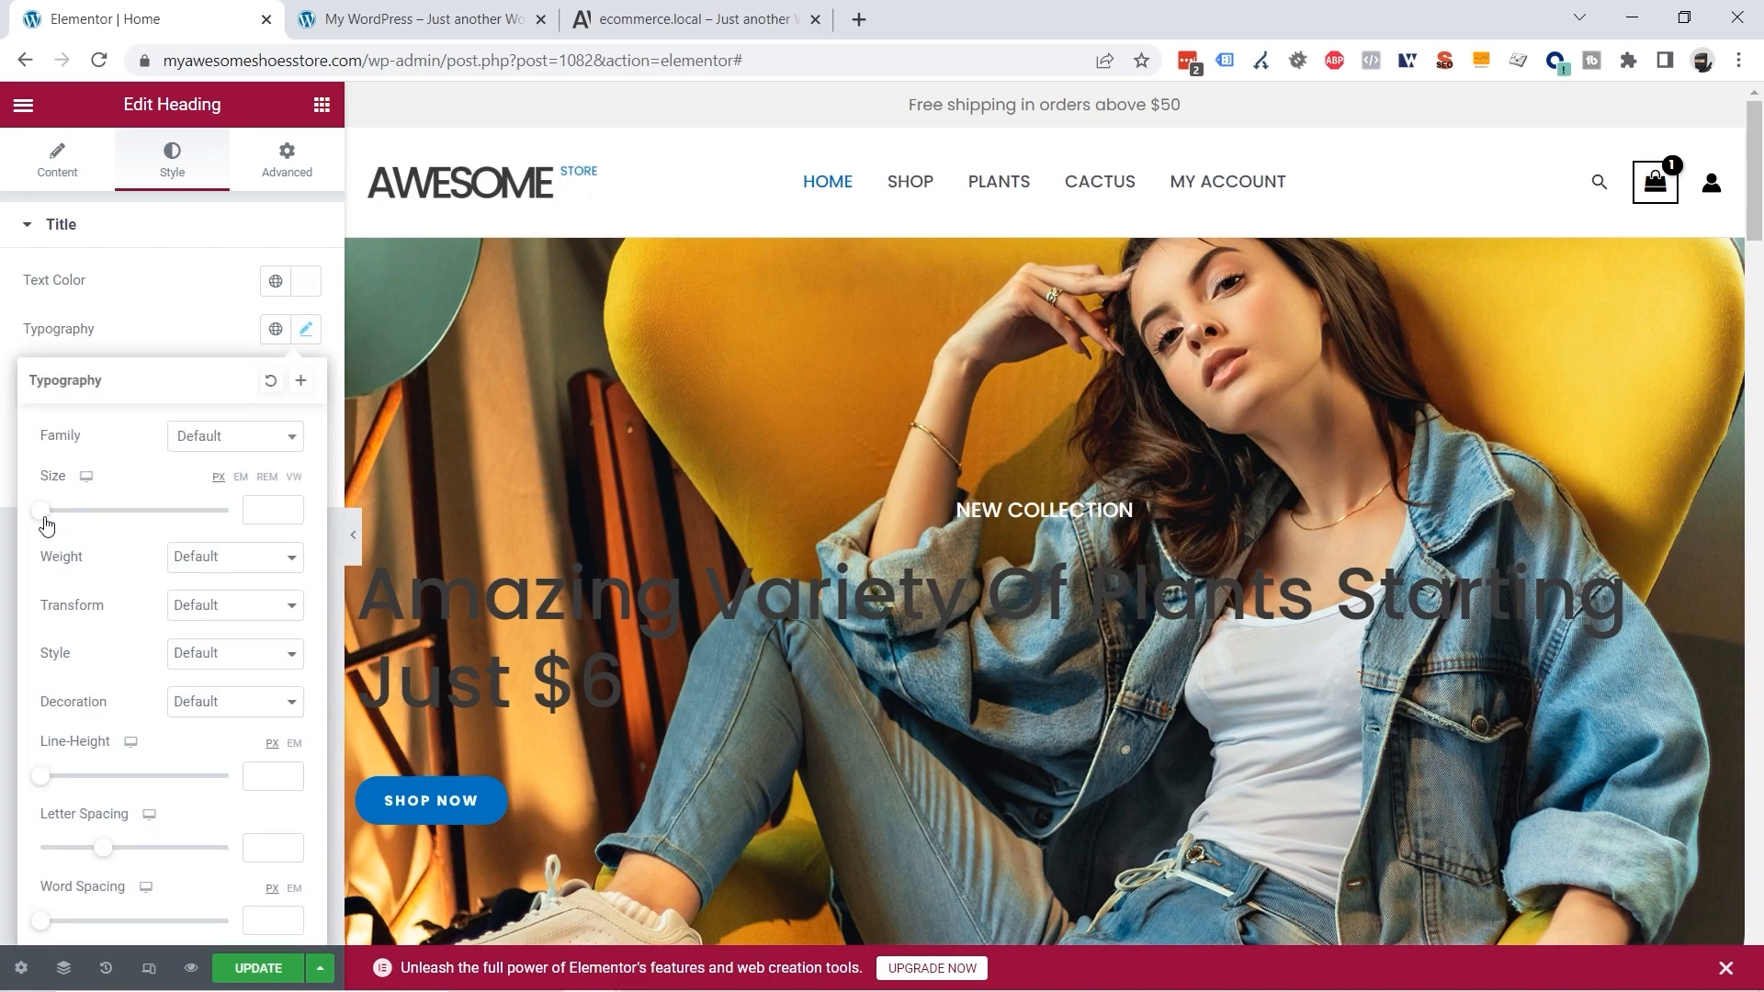
drag(46, 517, 80, 531)
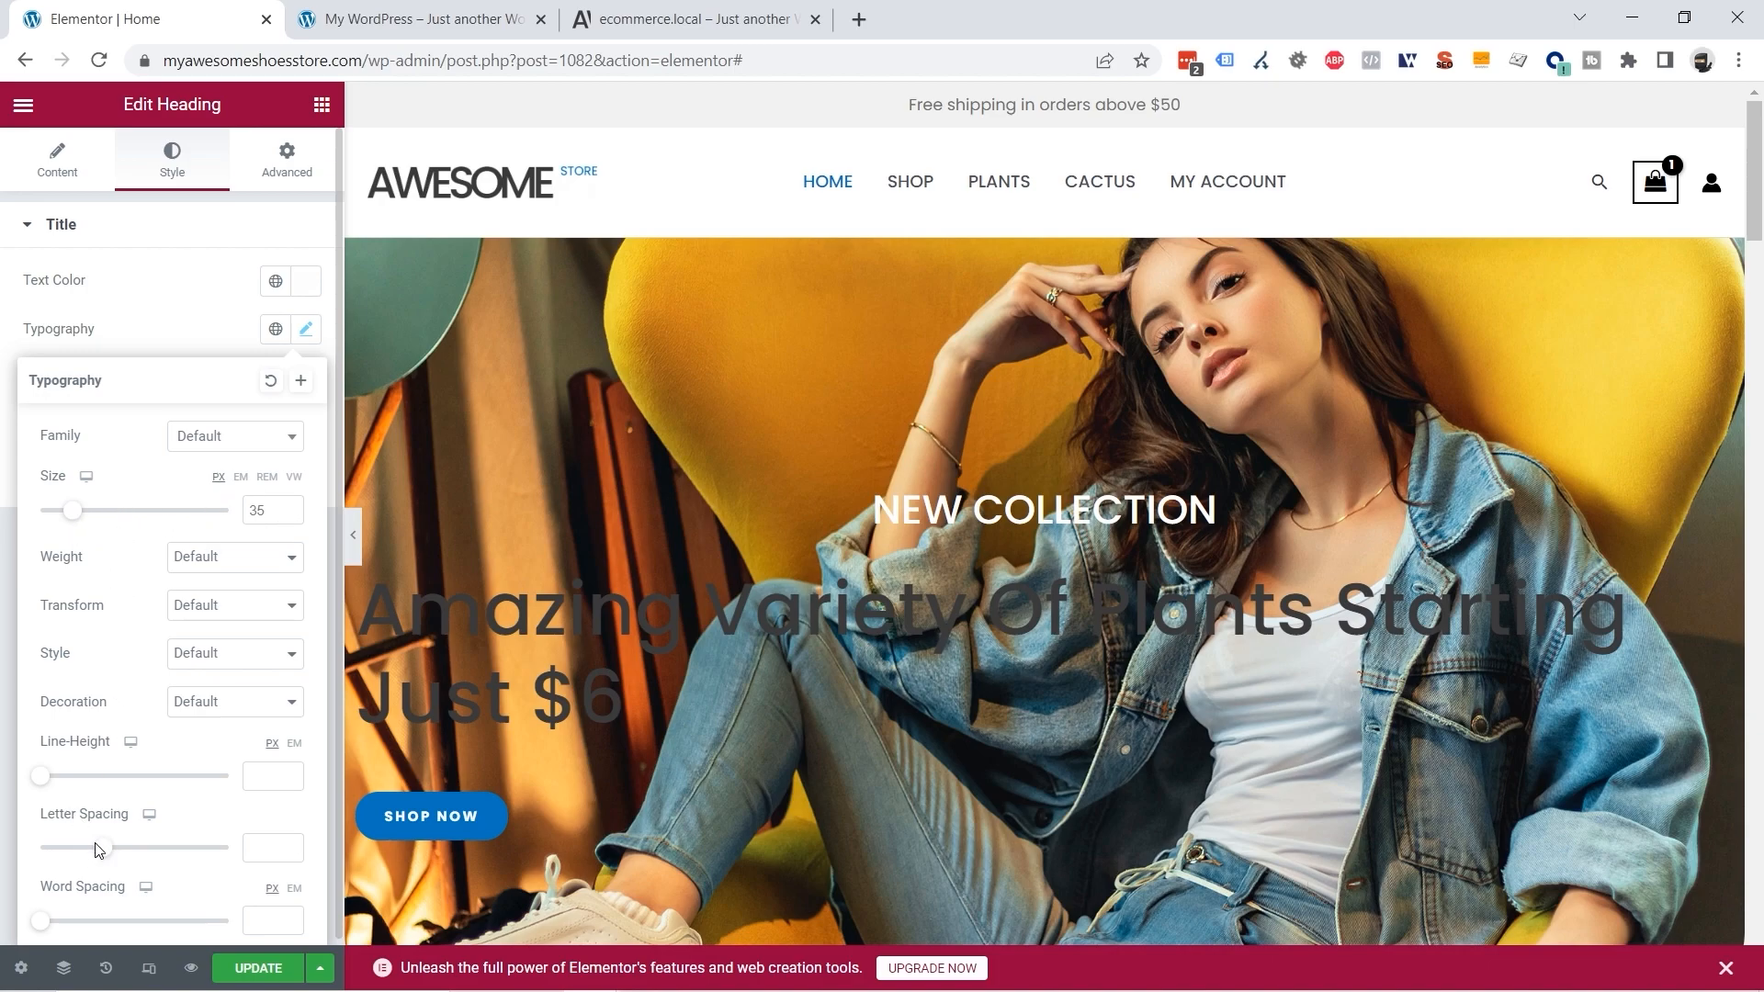
drag(107, 861, 163, 858)
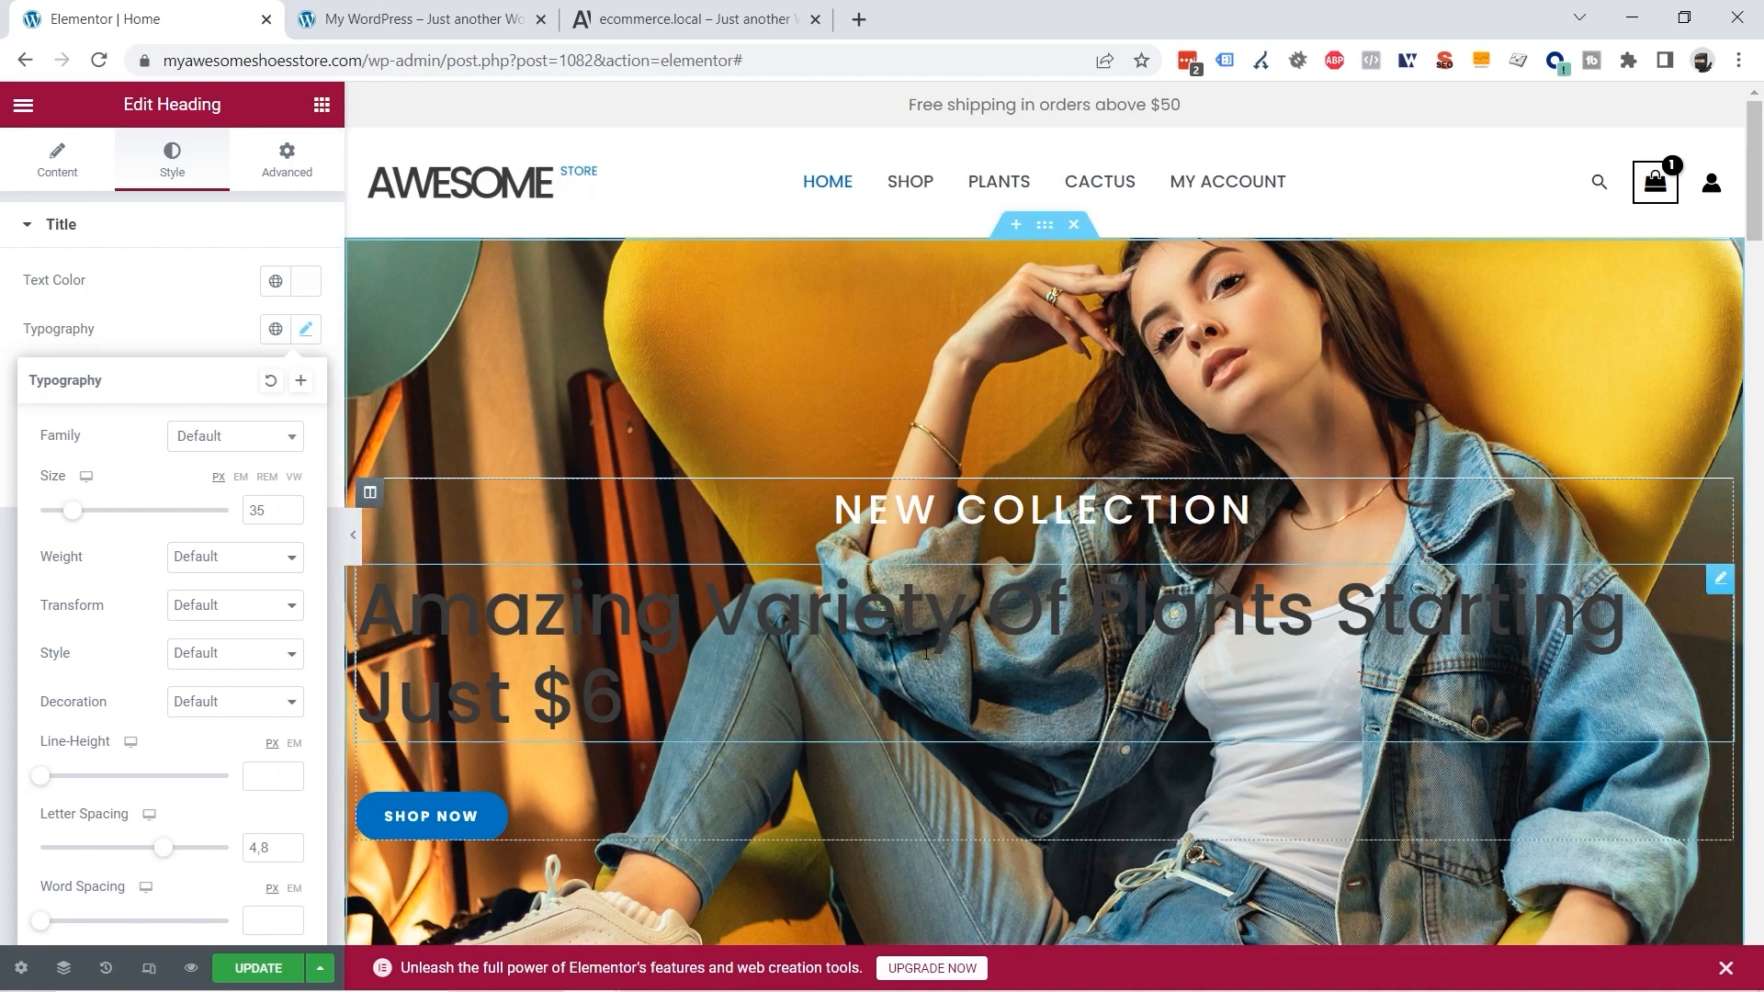
Step: Replace the large hero heading's title with "CASUAL" copied from the example site, and center-align the heading
right_click(914, 610)
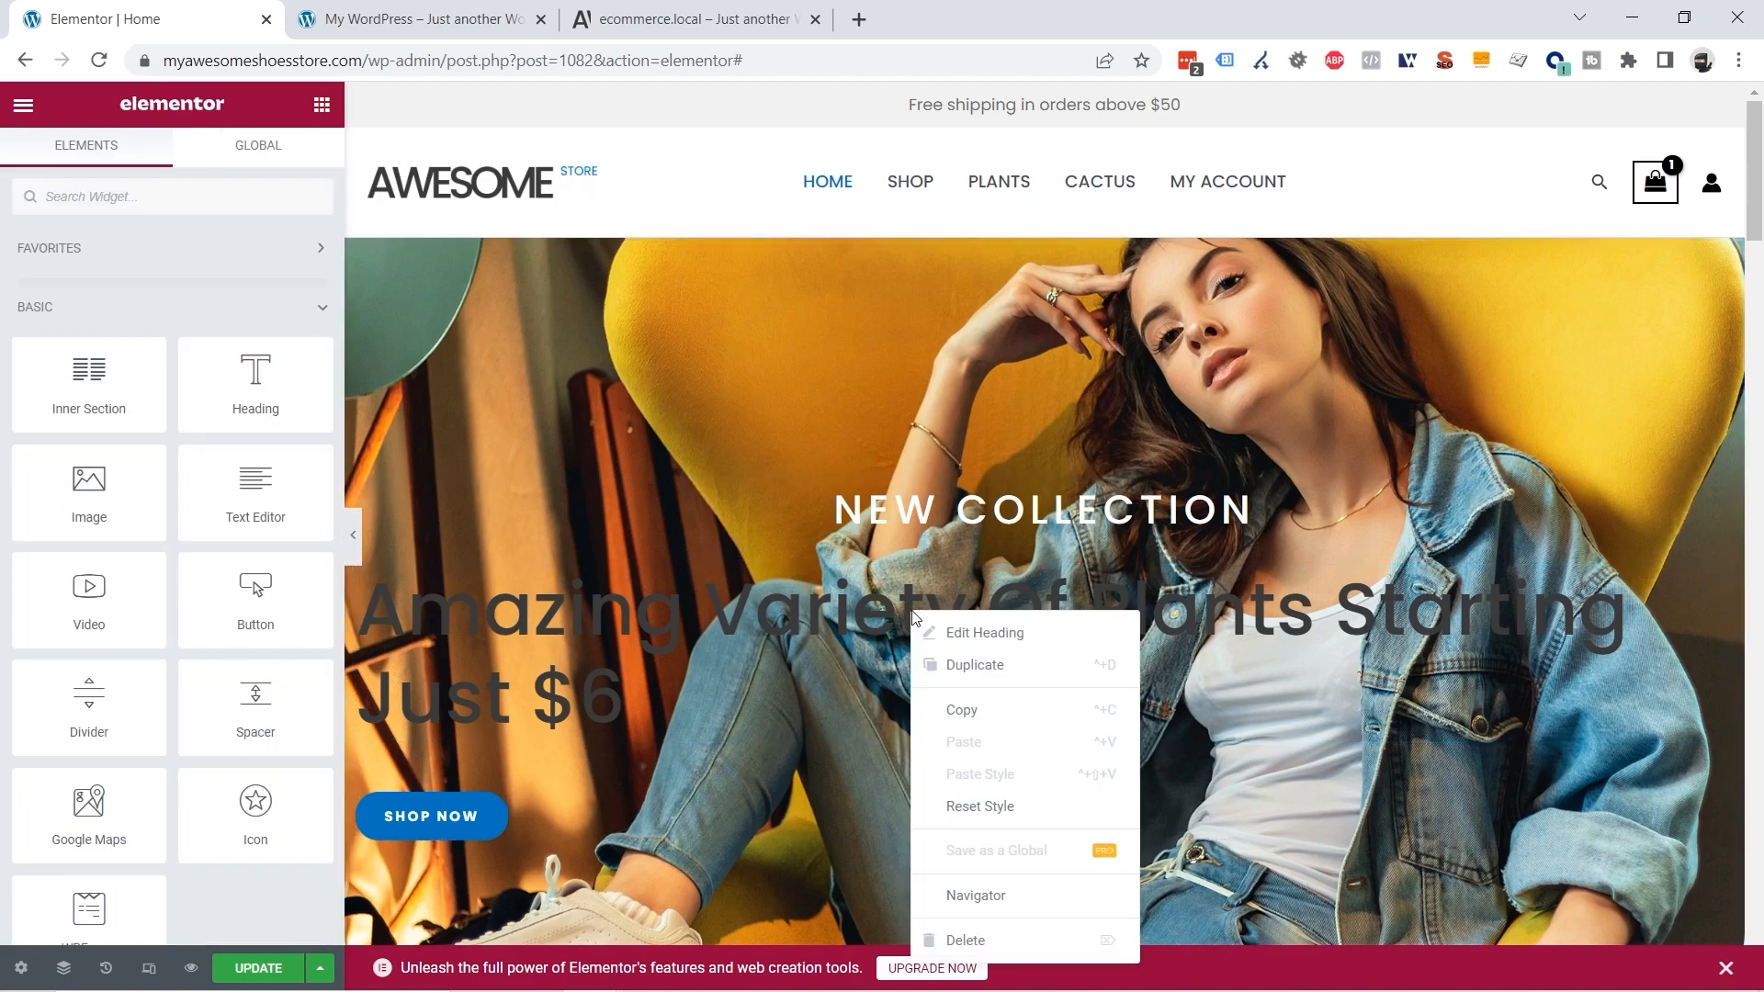
click(984, 642)
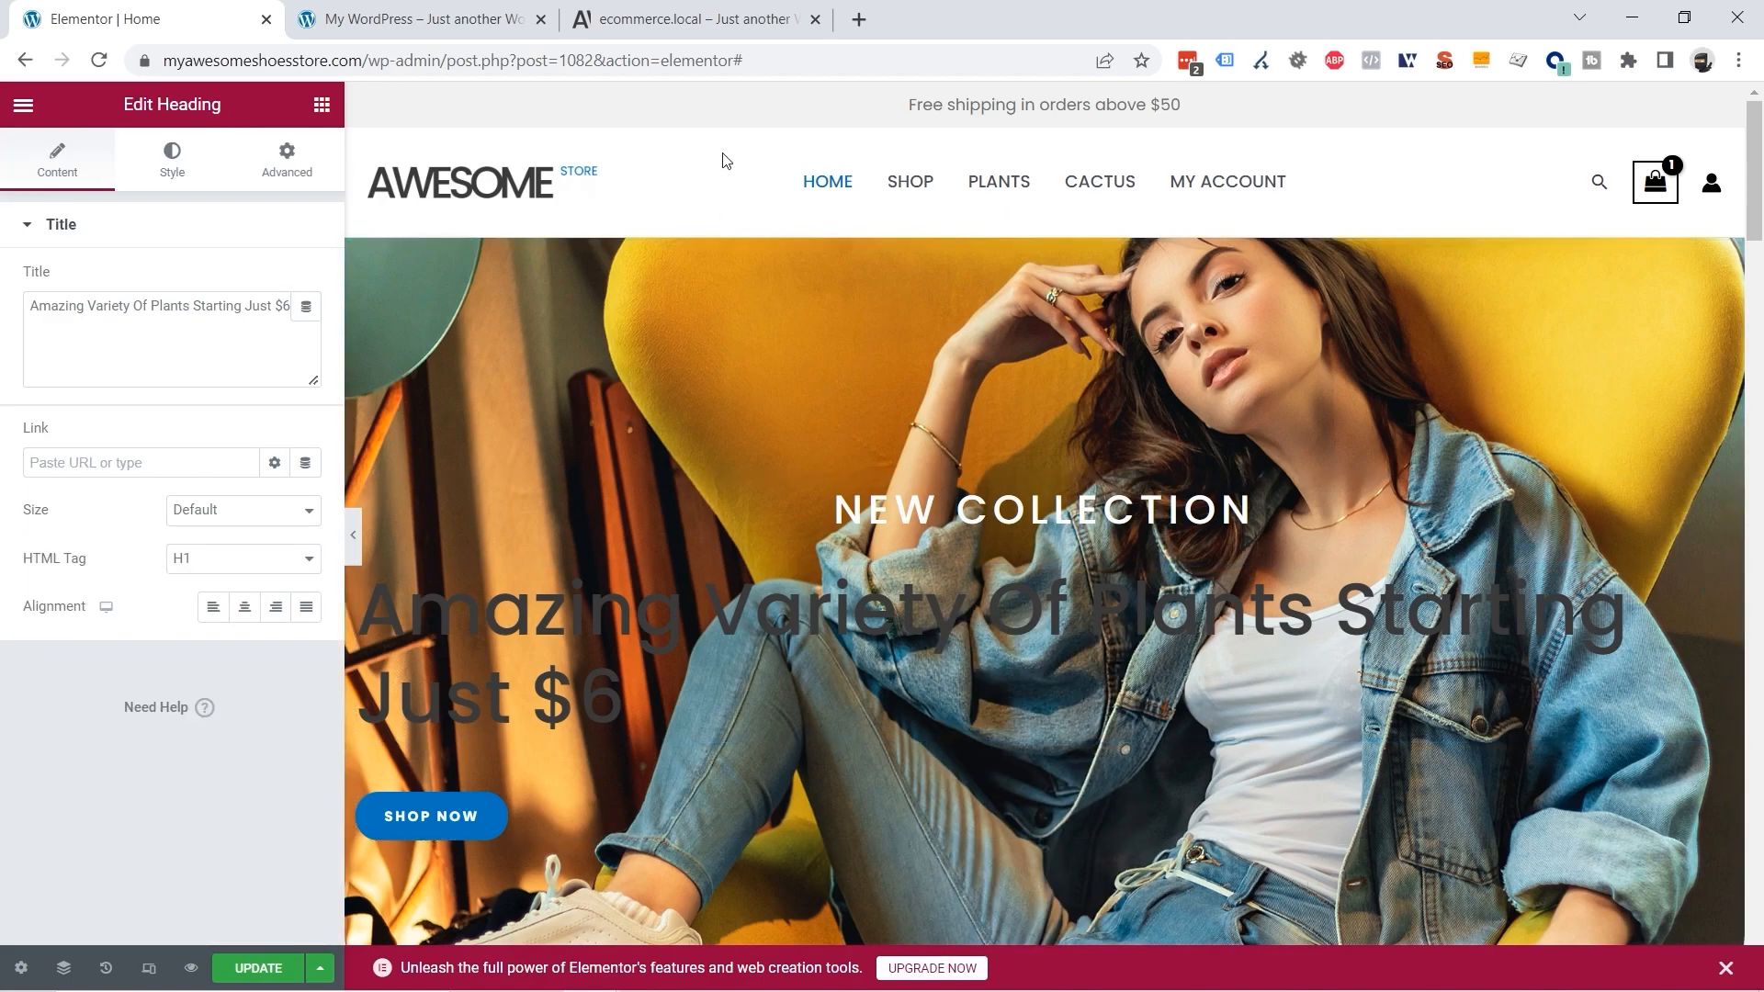
click(713, 18)
drag(550, 602, 1198, 597)
key(ctrl+c)
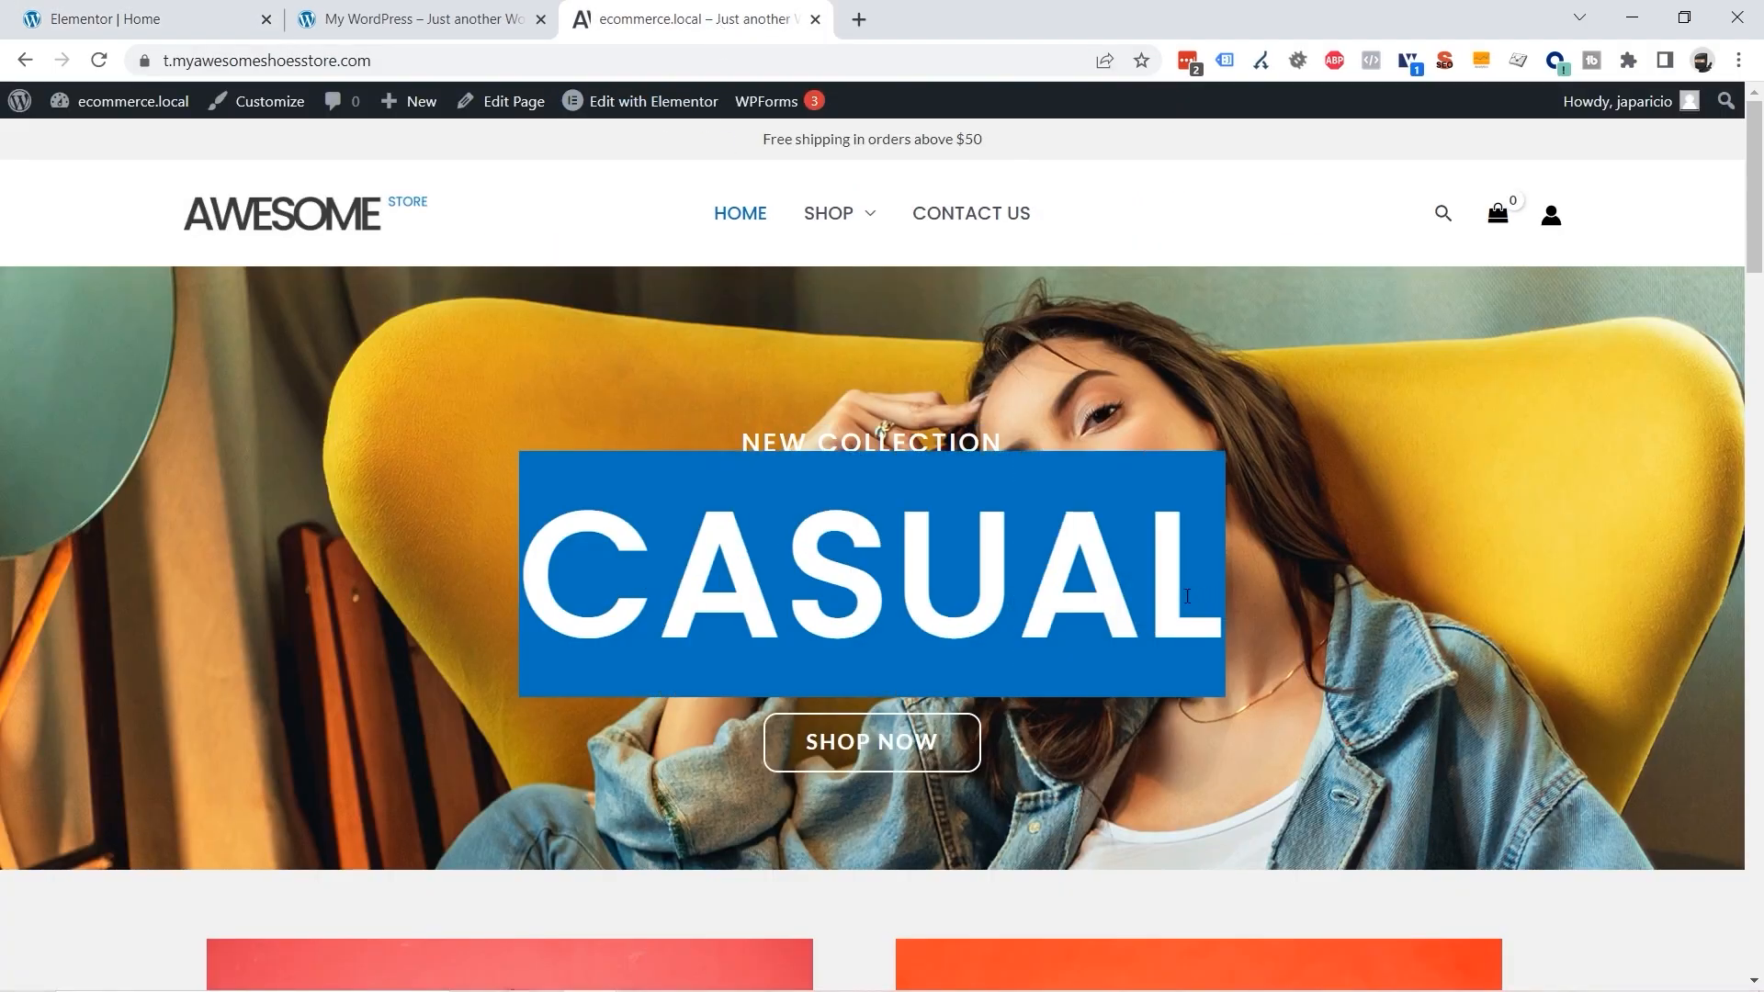
click(156, 17)
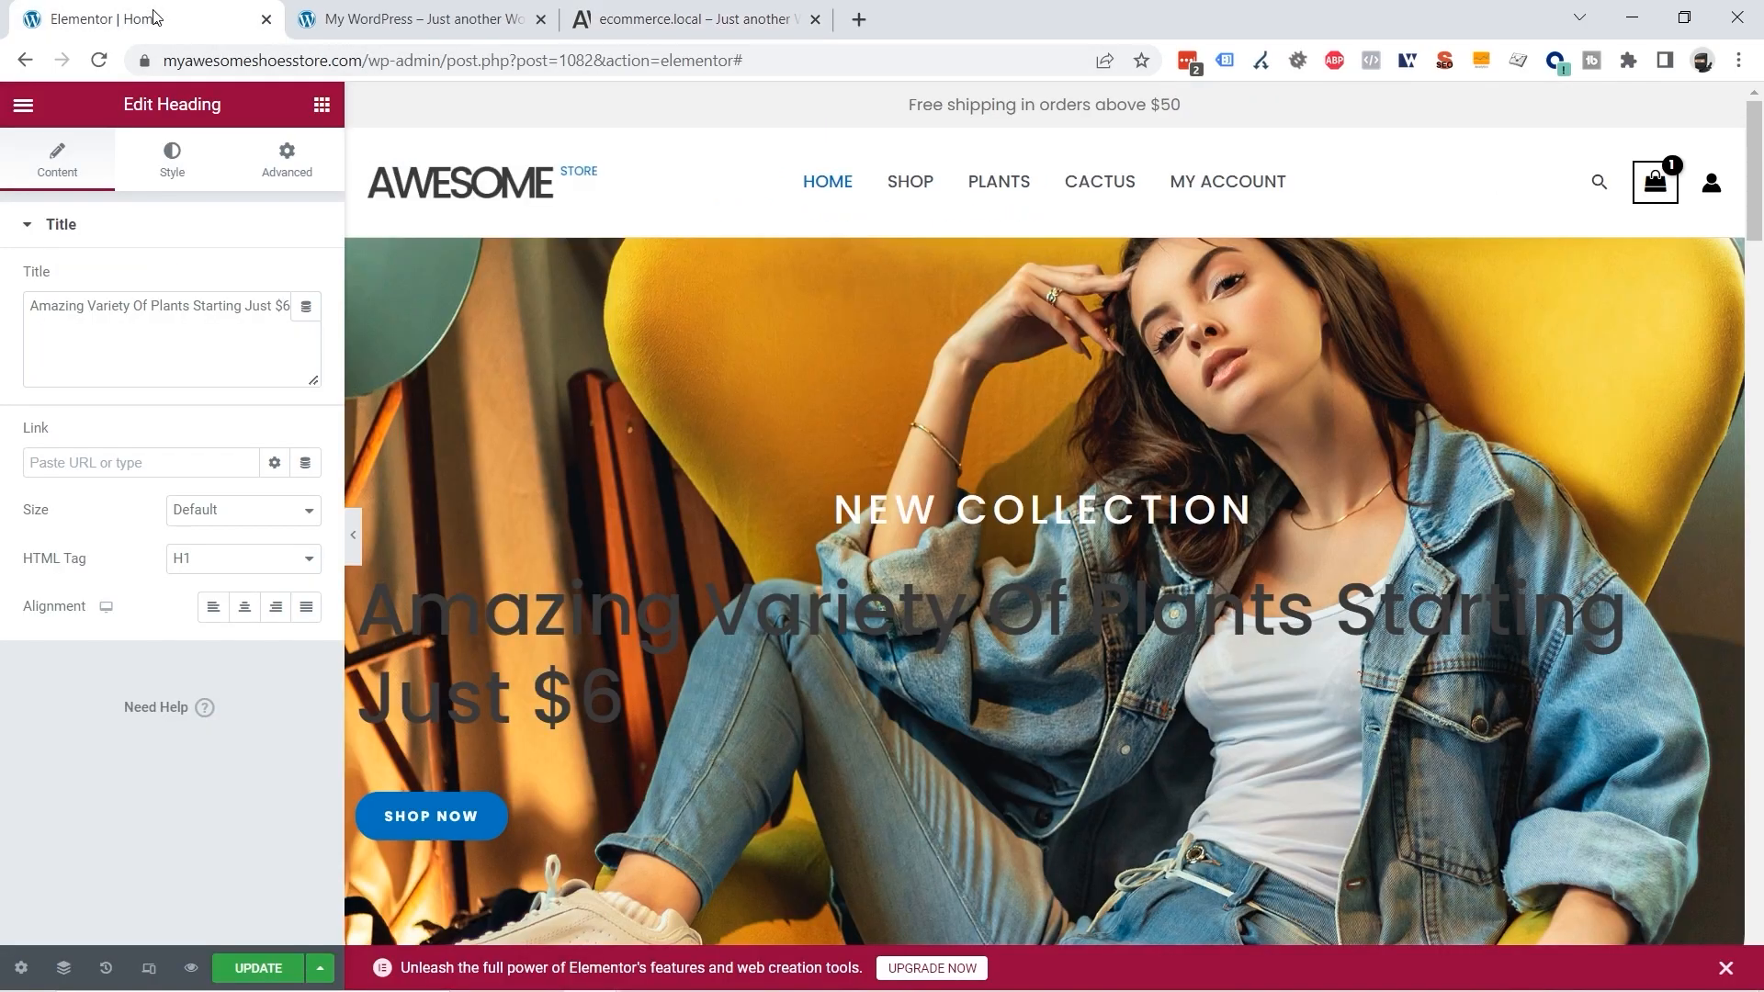
triple_click(106, 328)
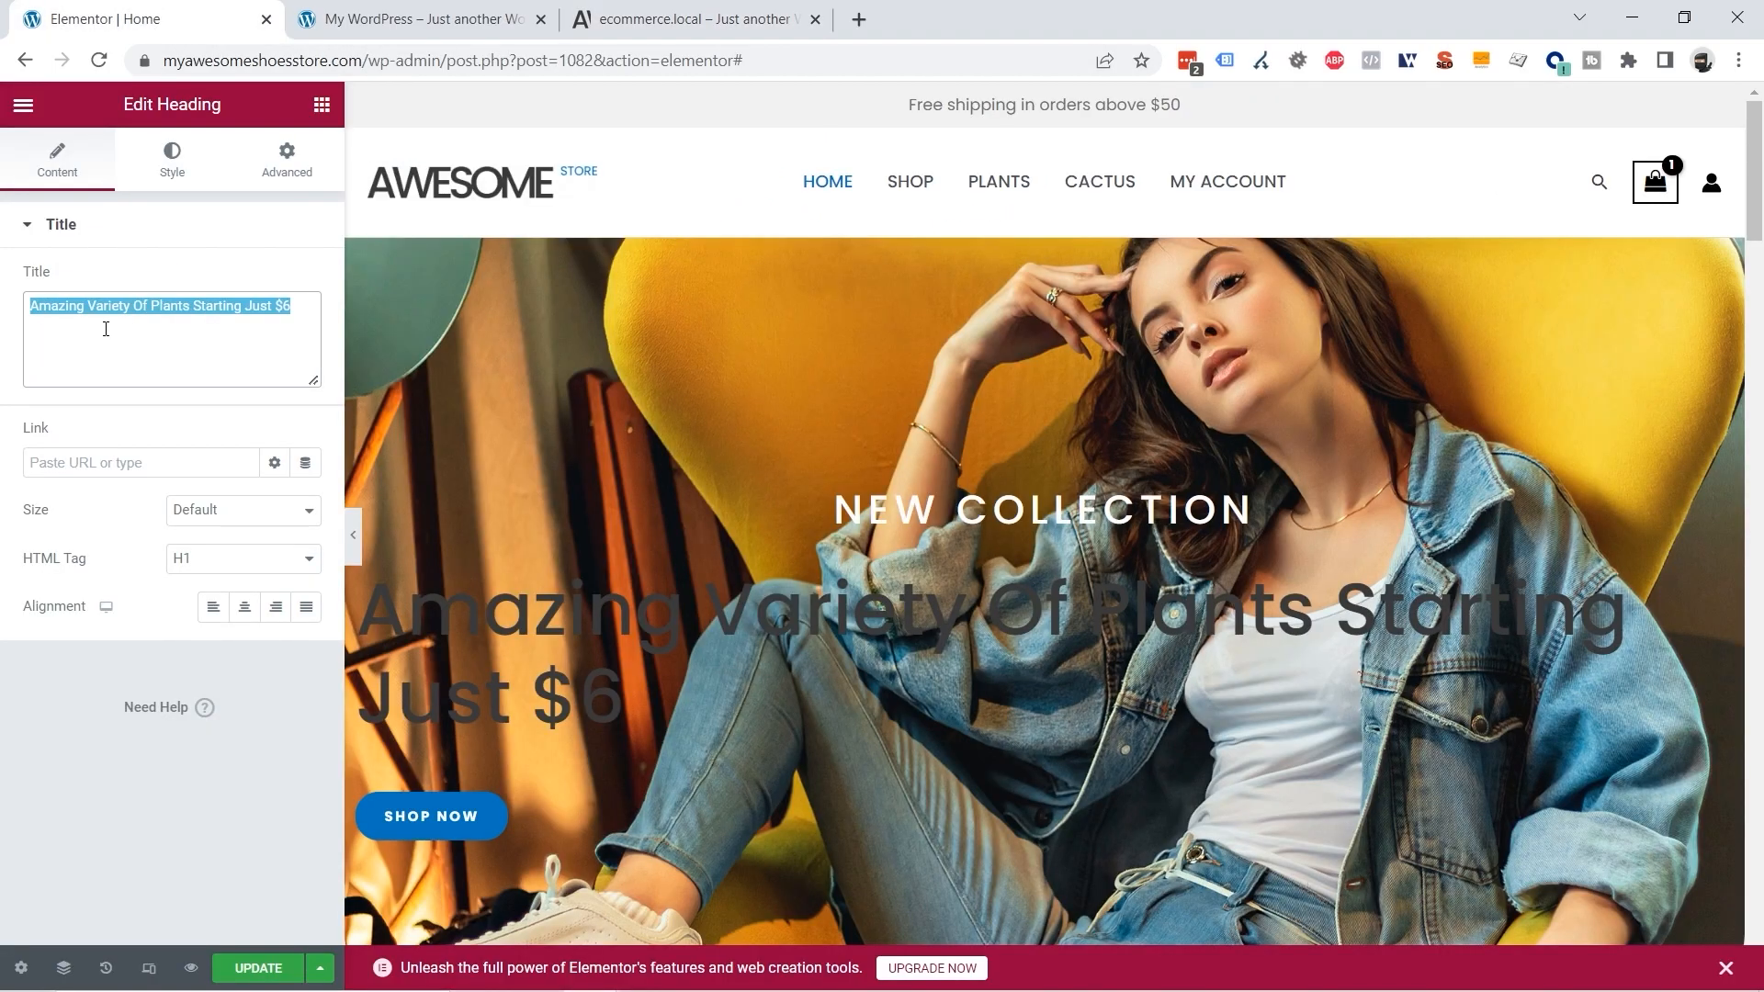
key(ctrl+v)
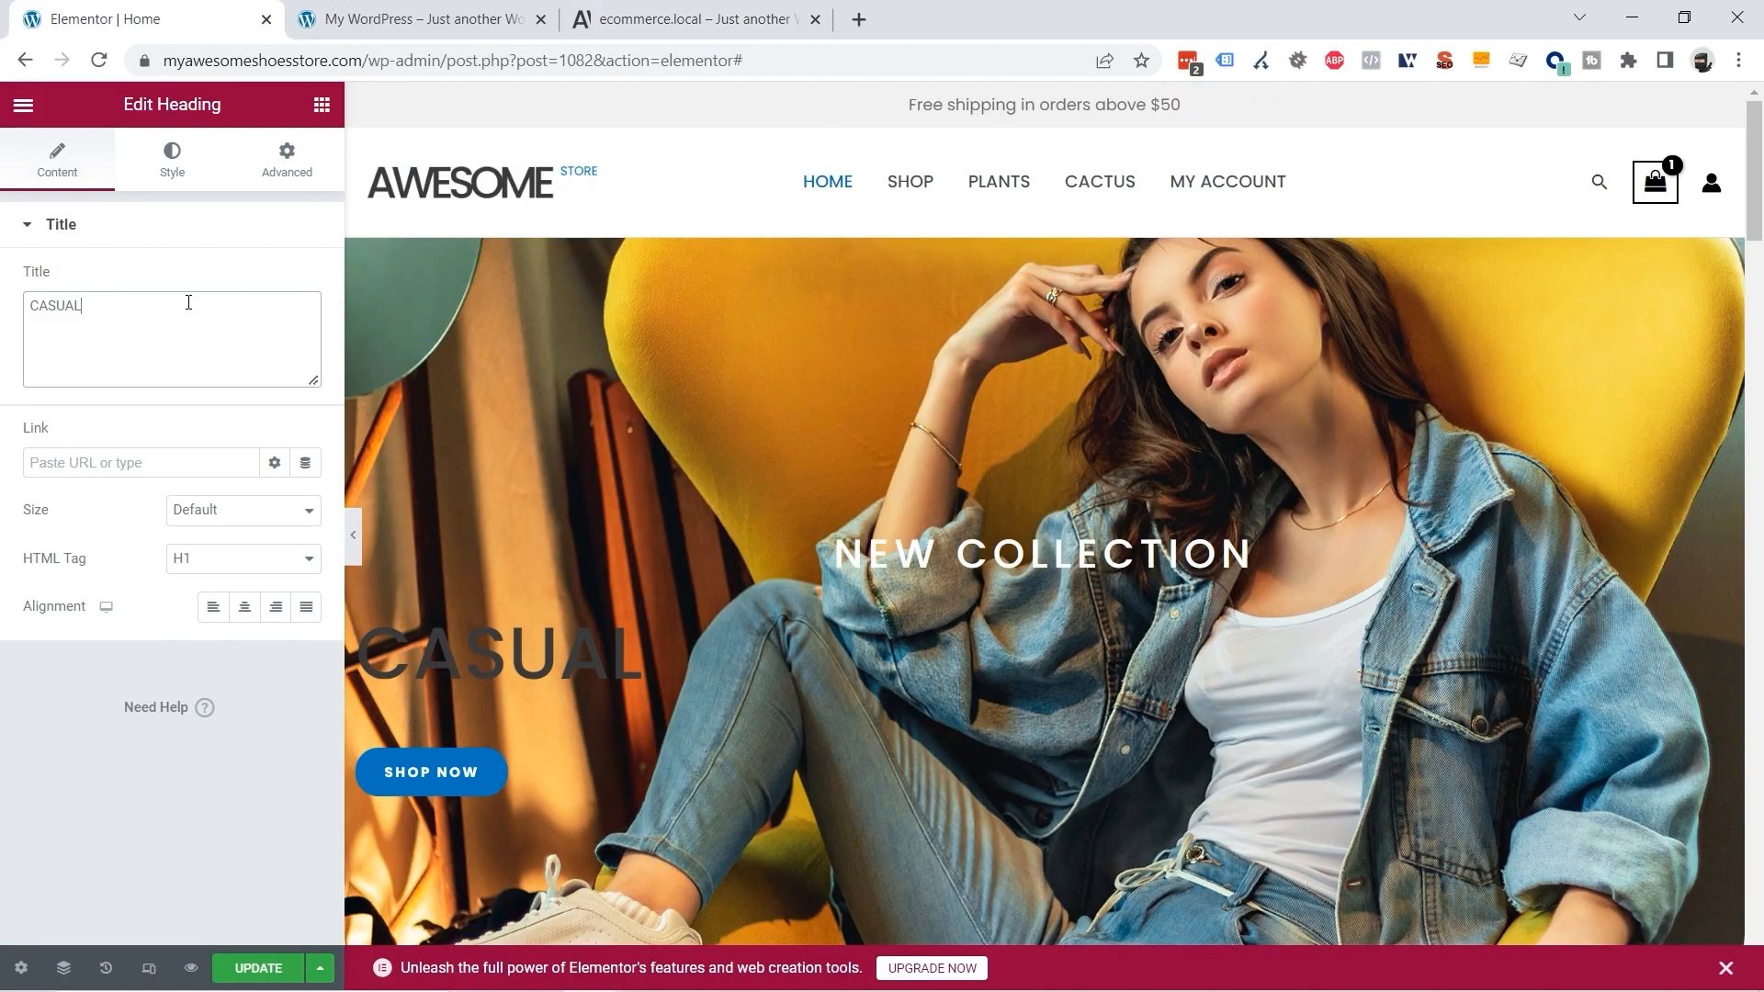
click(246, 607)
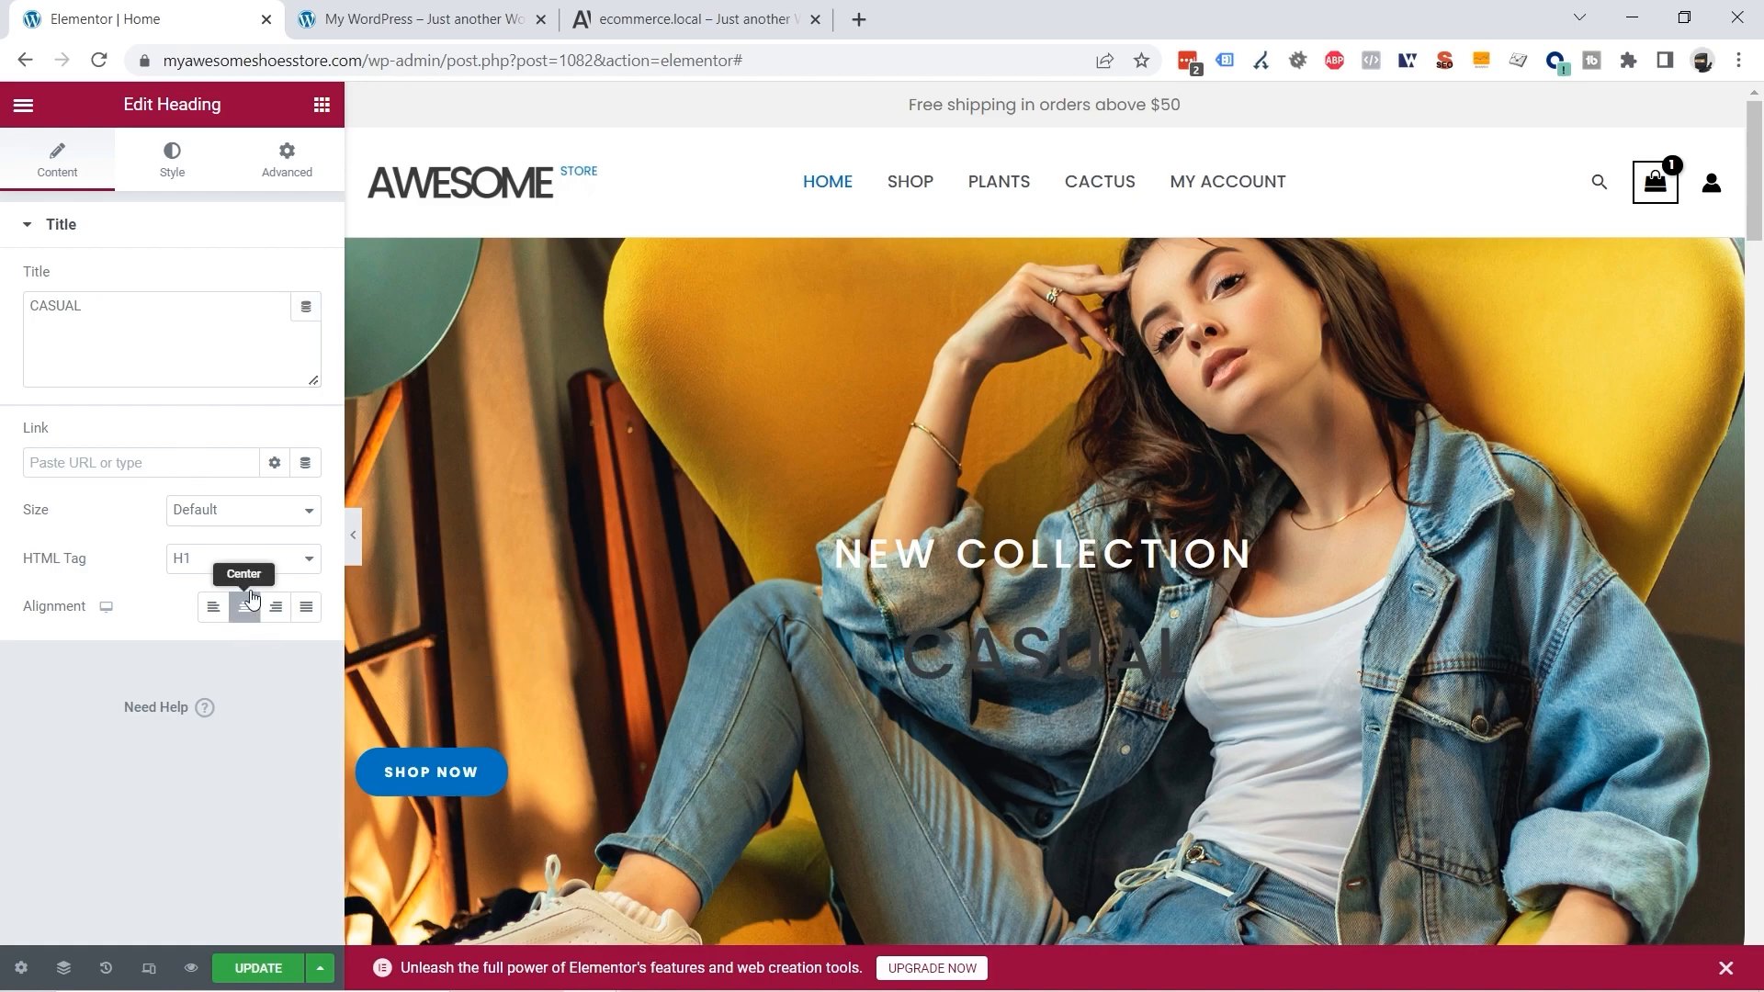
Step: Set the "CASUAL" heading's text color to #FFFFFF
click(171, 173)
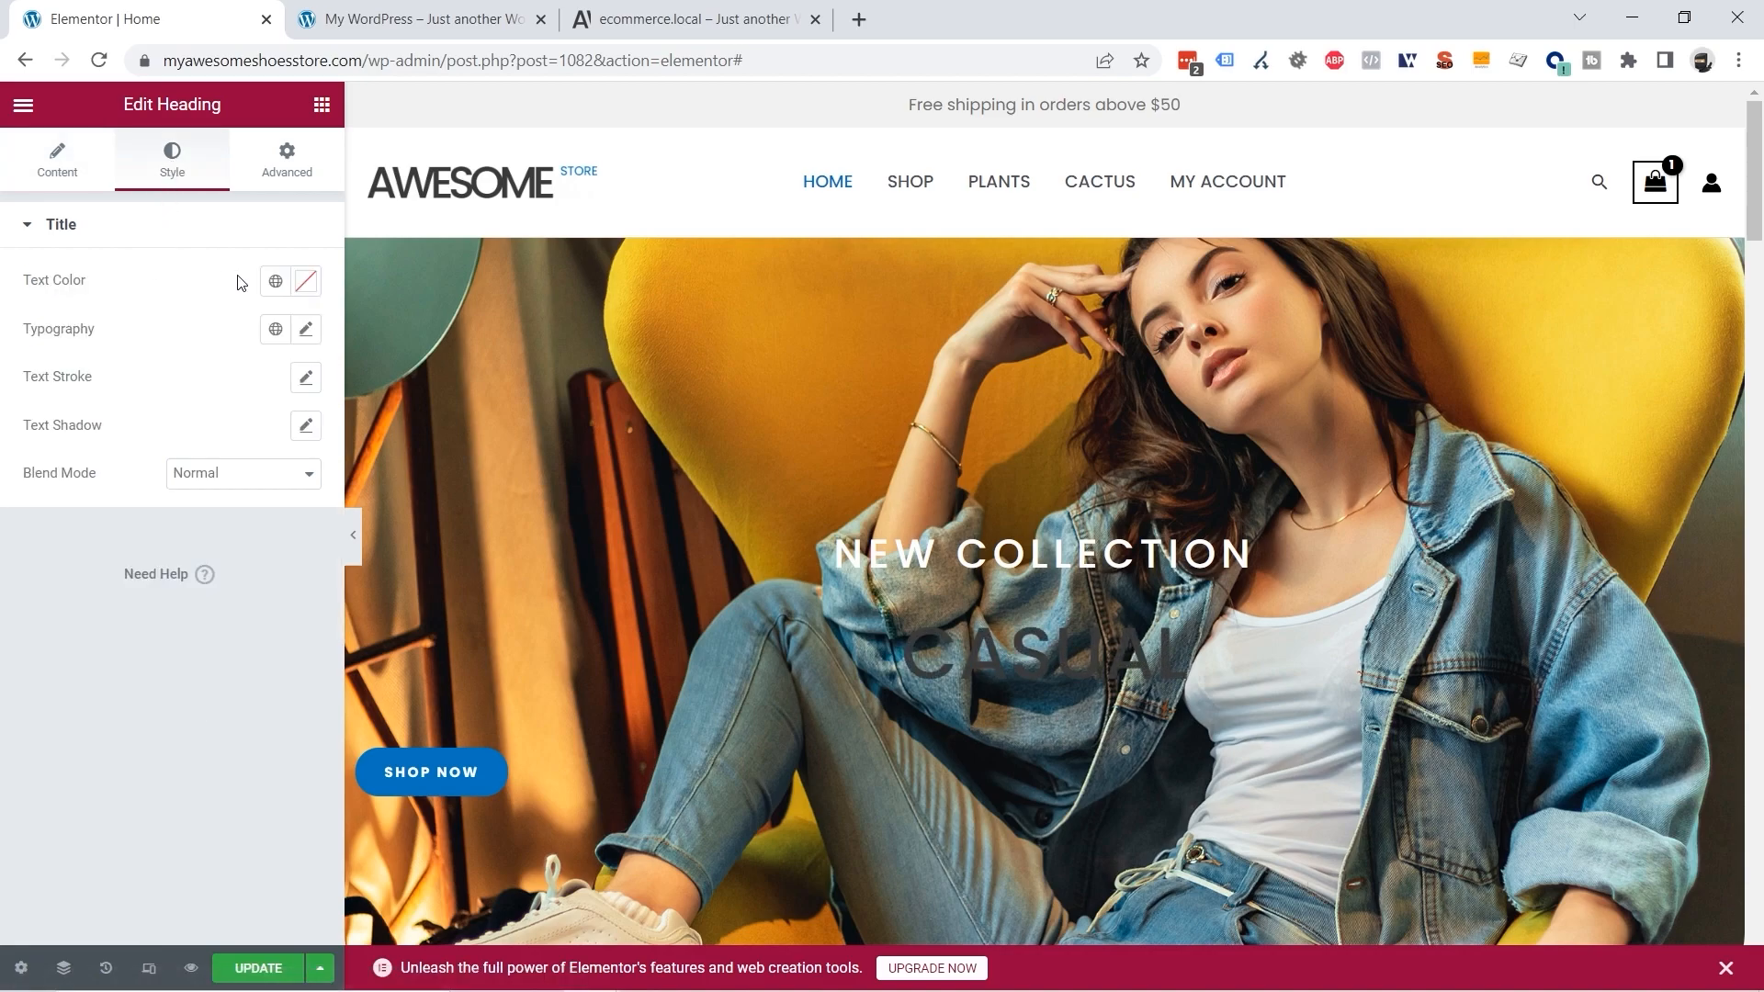
click(306, 286)
text(#FBEDED)
drag(52, 369, 39, 362)
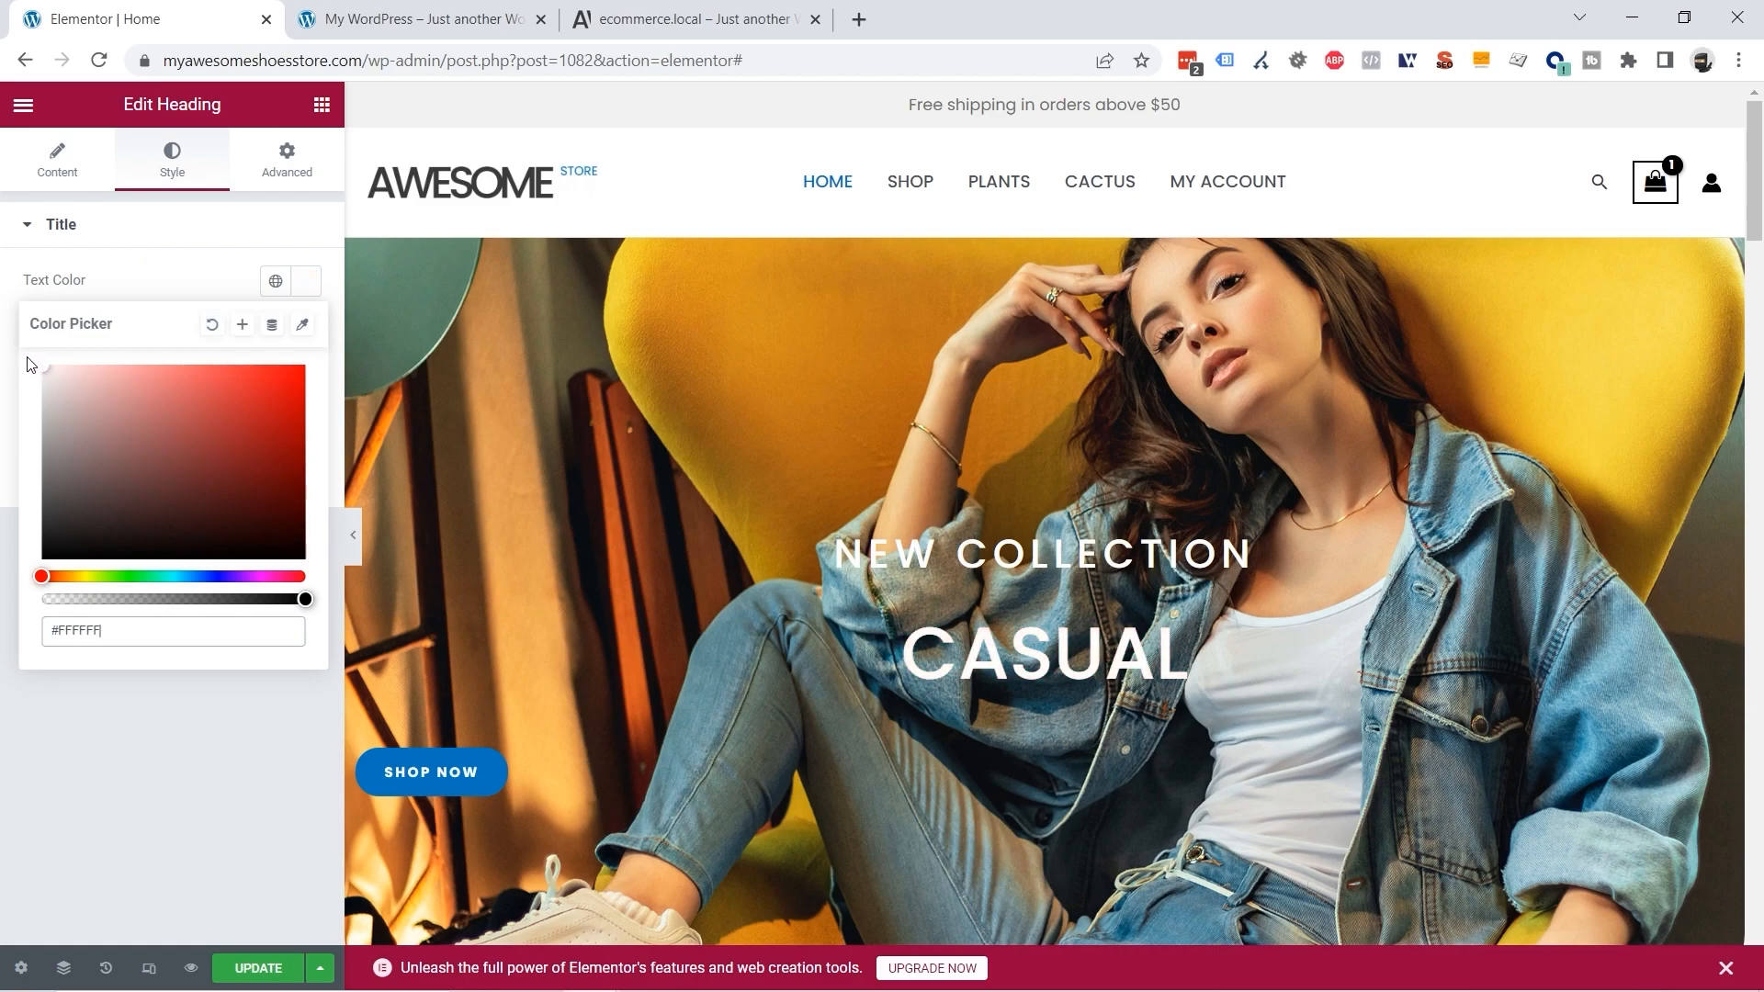
click(154, 740)
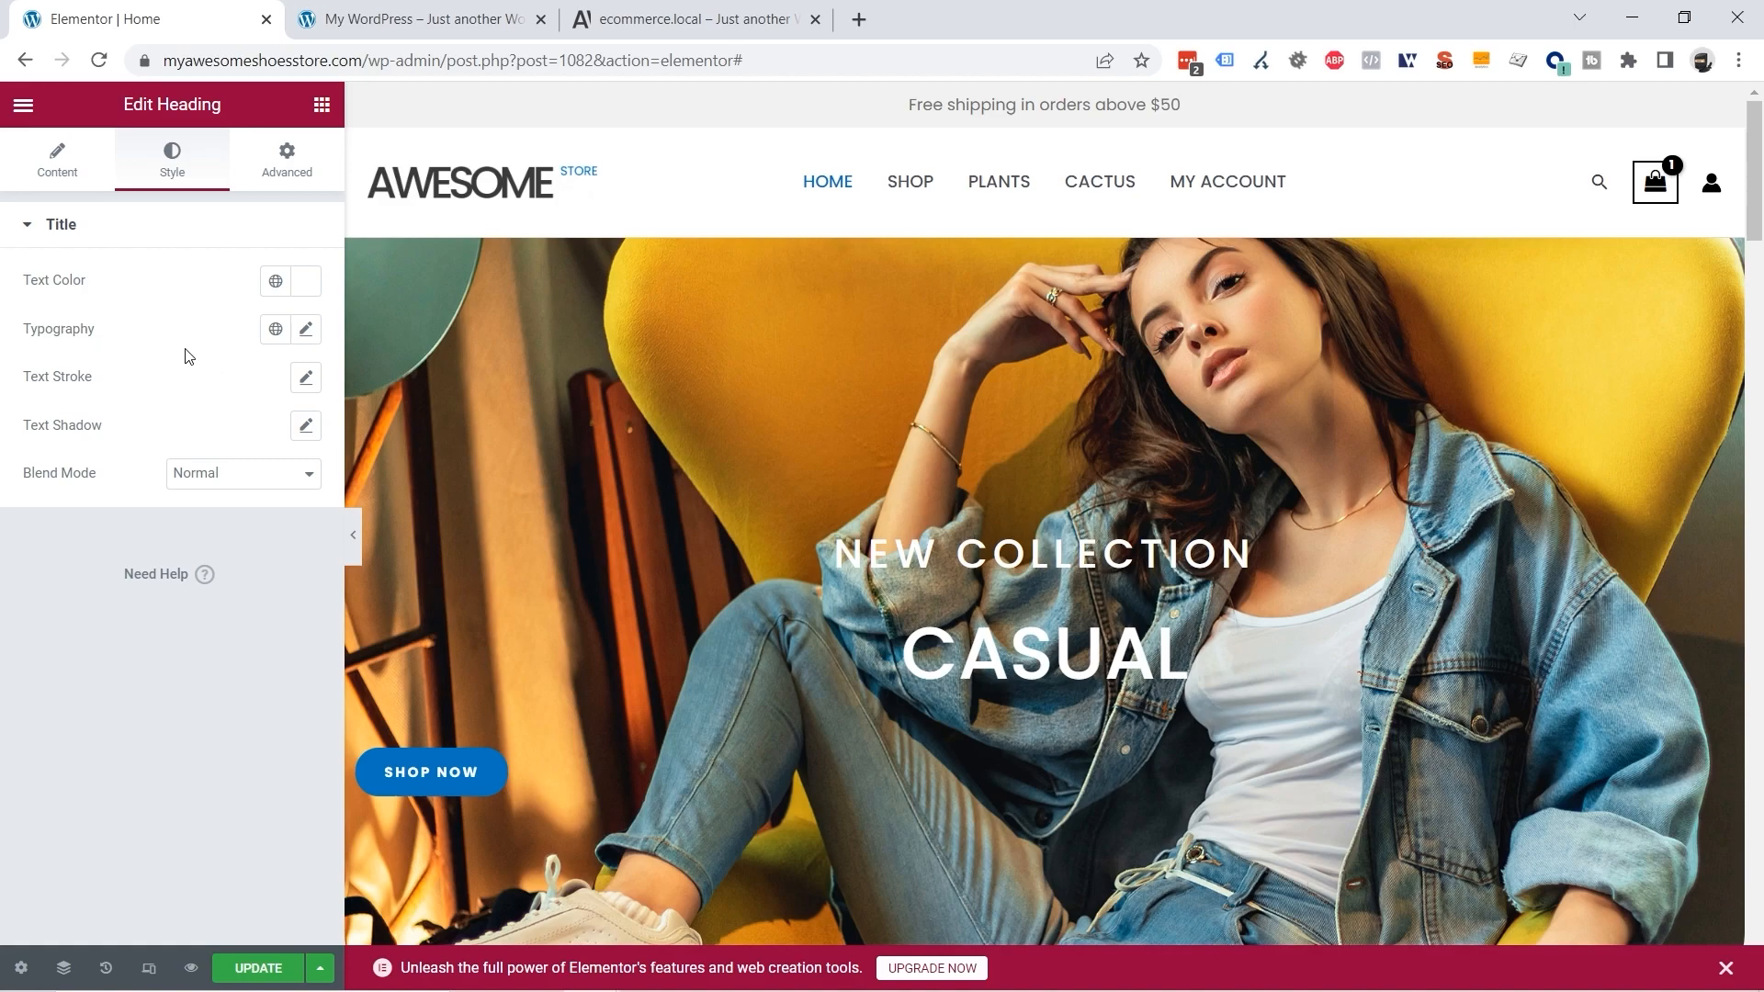
Step: Set the "CASUAL" heading's font size to 139, using px as the unit
click(307, 332)
drag(40, 511, 198, 553)
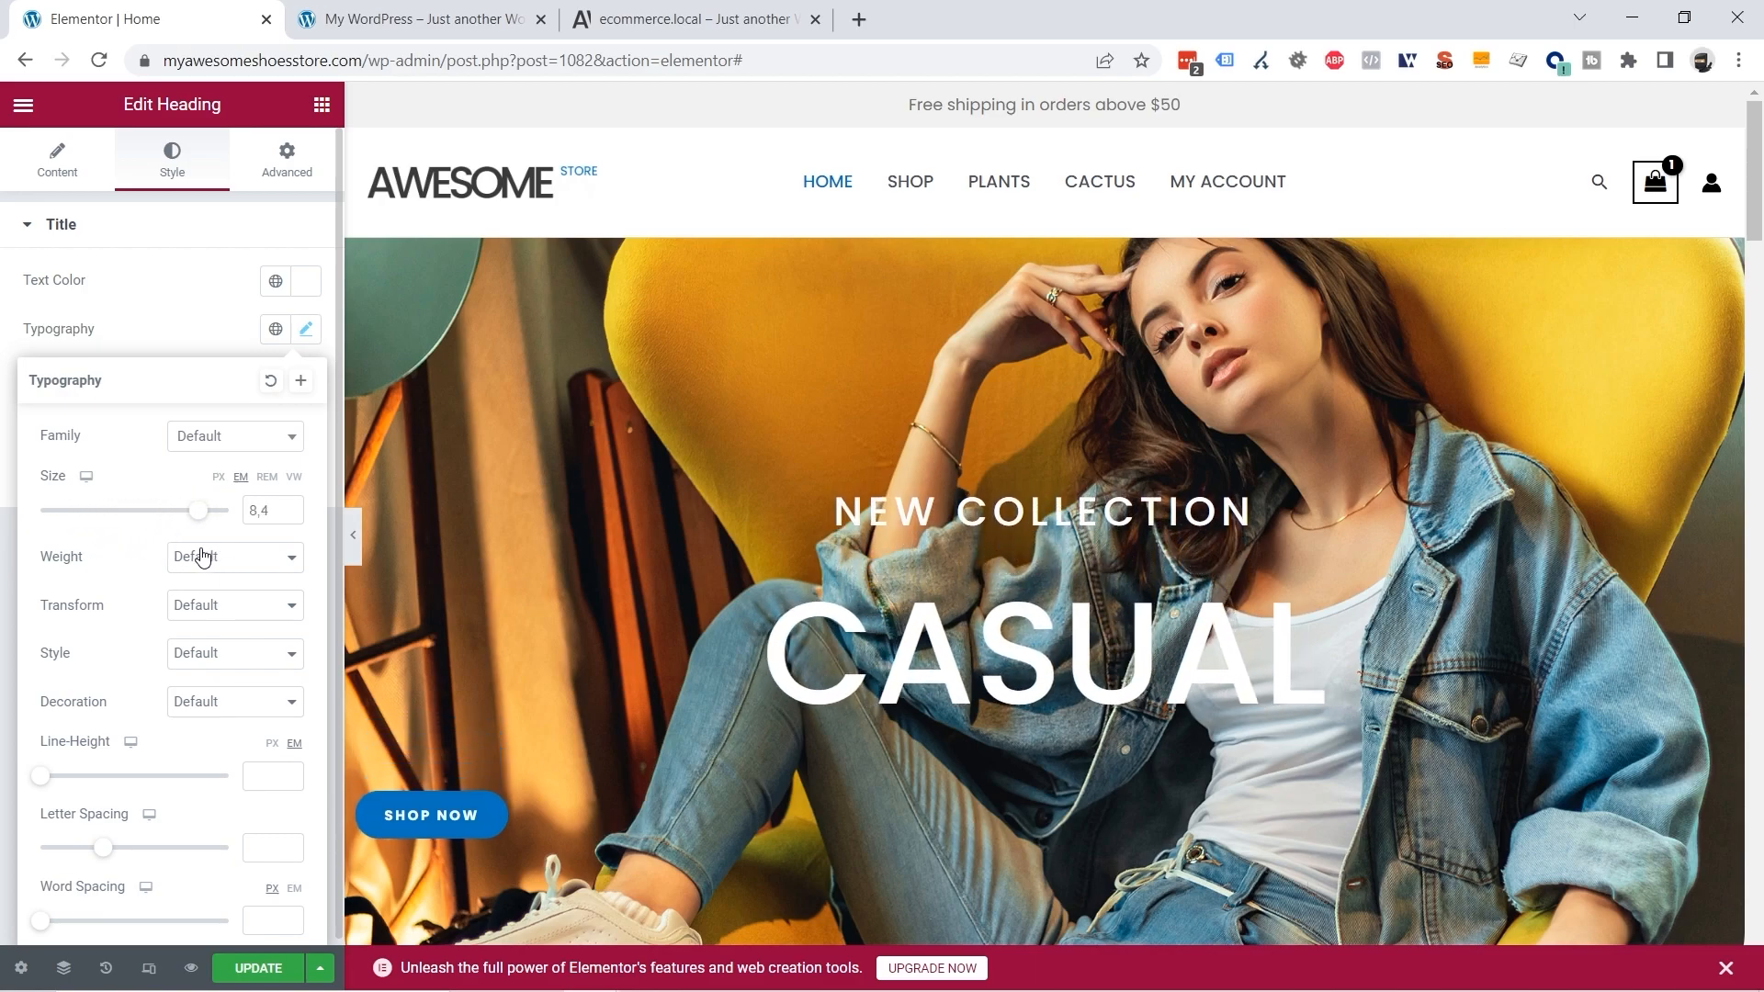
click(219, 479)
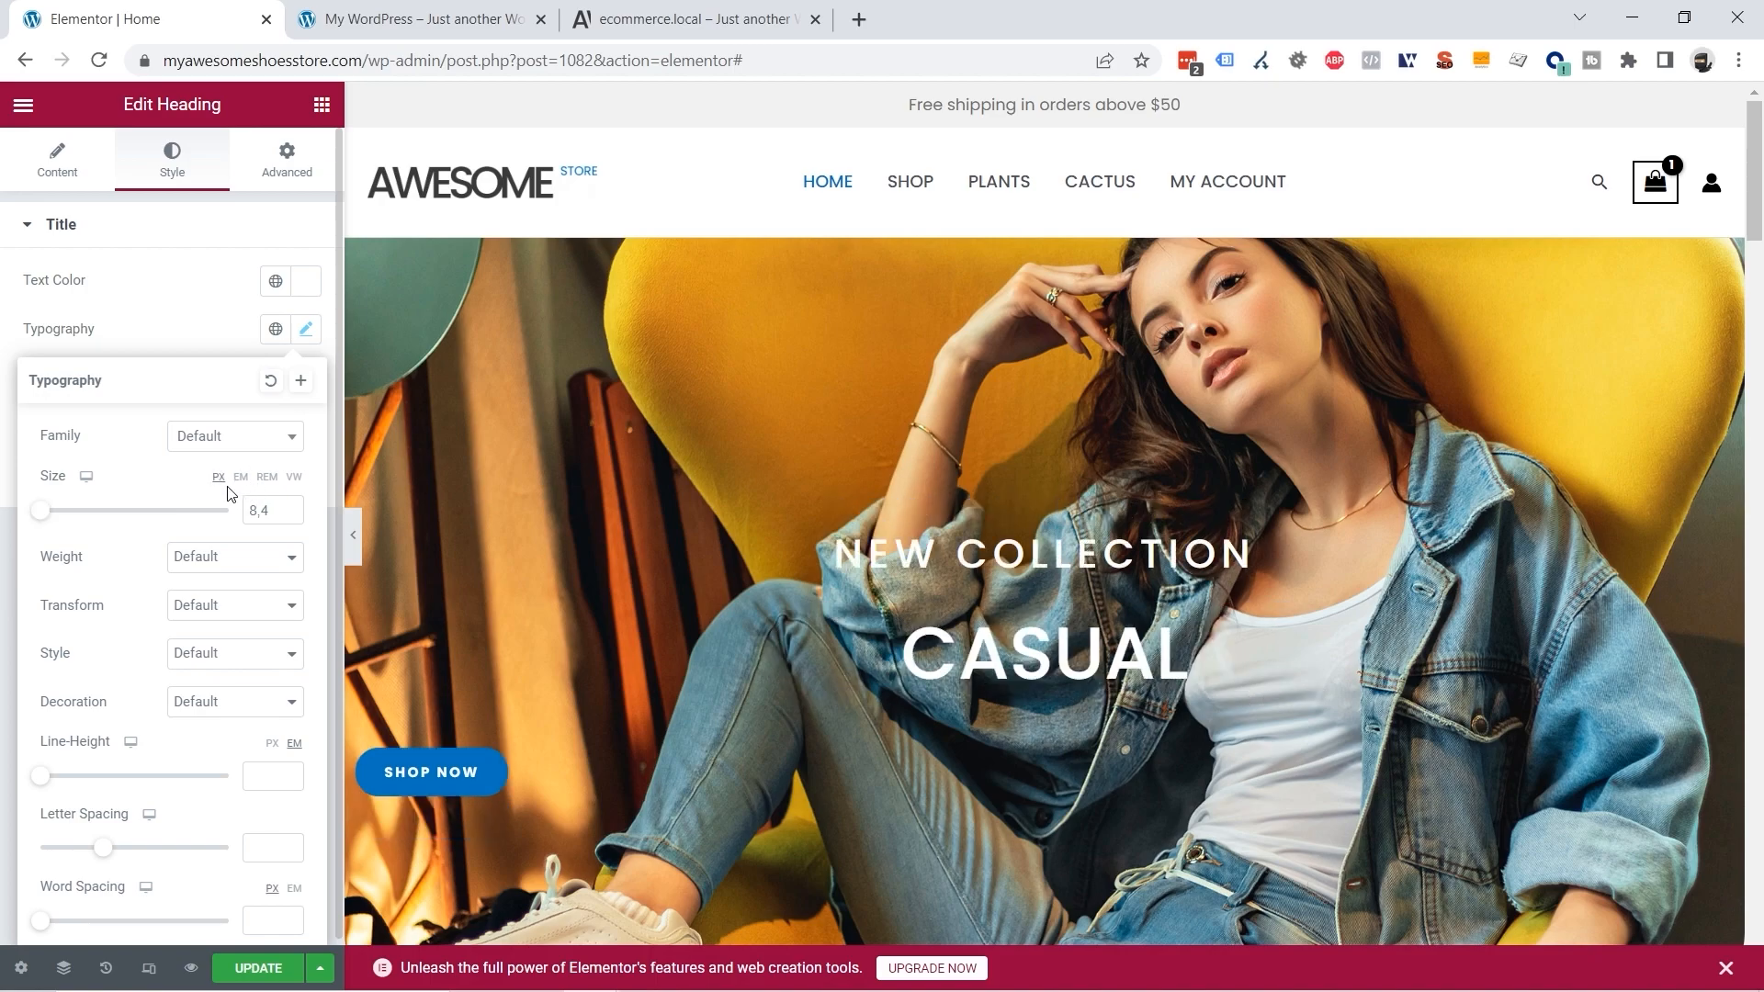
drag(46, 514, 175, 533)
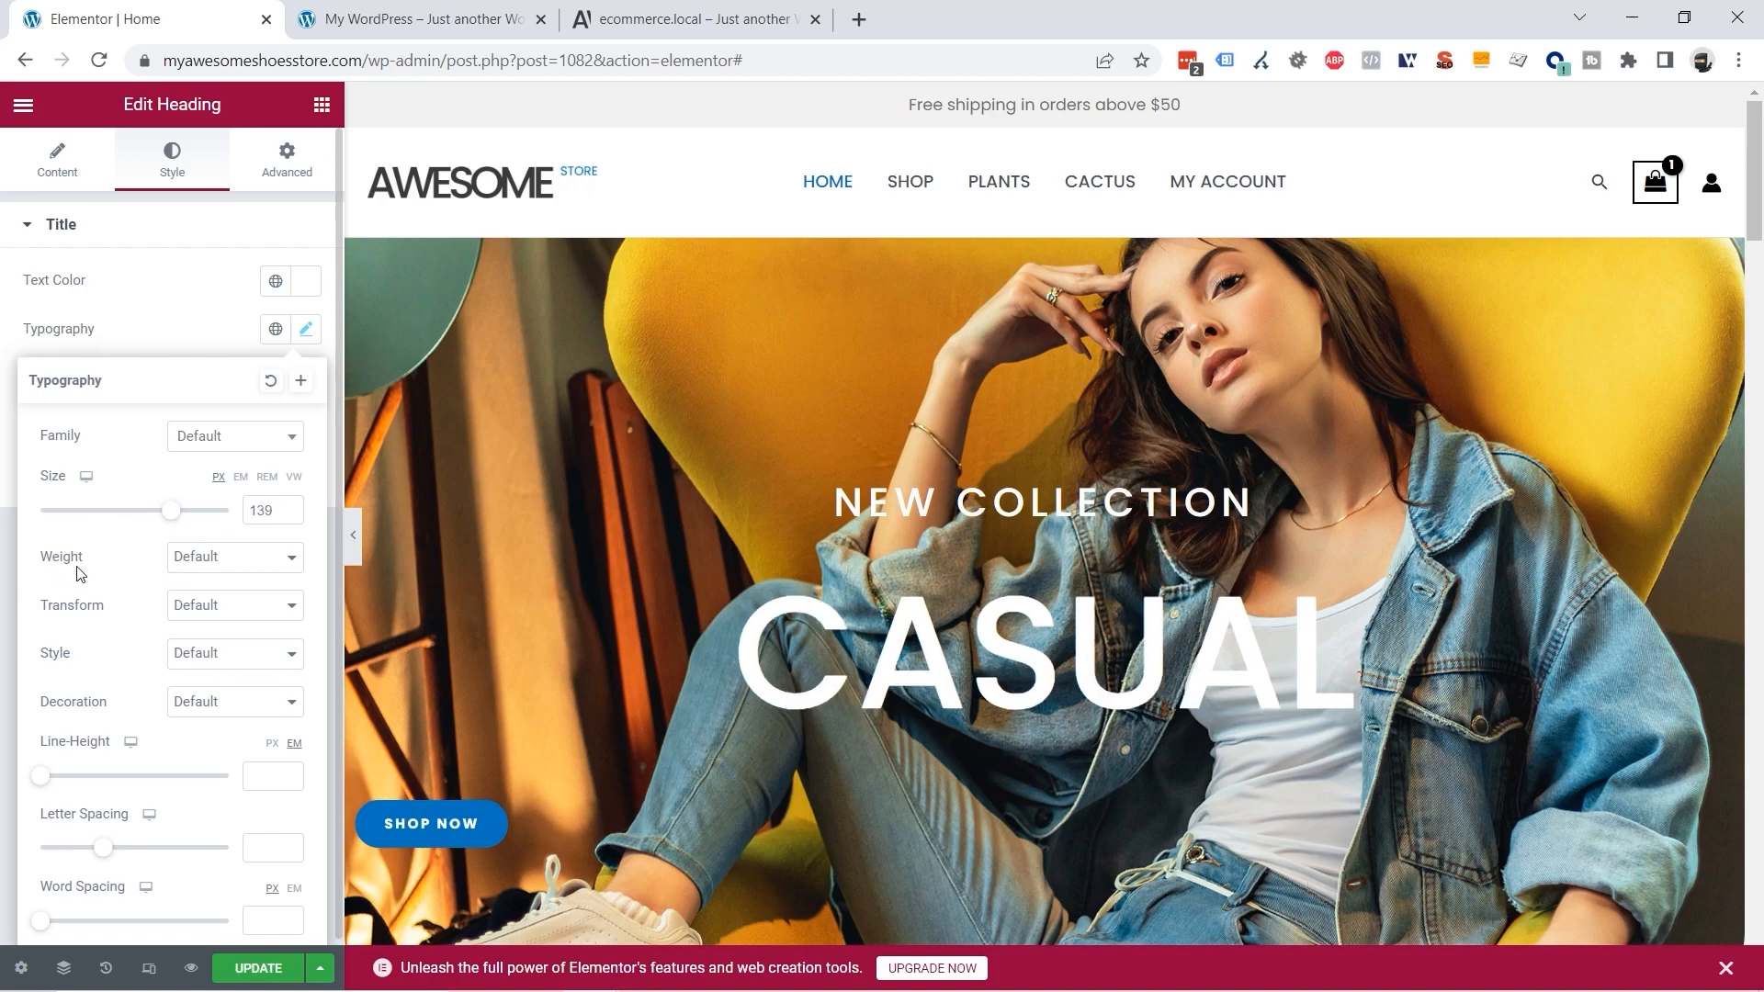
Step: Try the Bold and 600 weights on the "CASUAL" heading, settle on weight 500, and set its letter spacing to 5.7
click(236, 563)
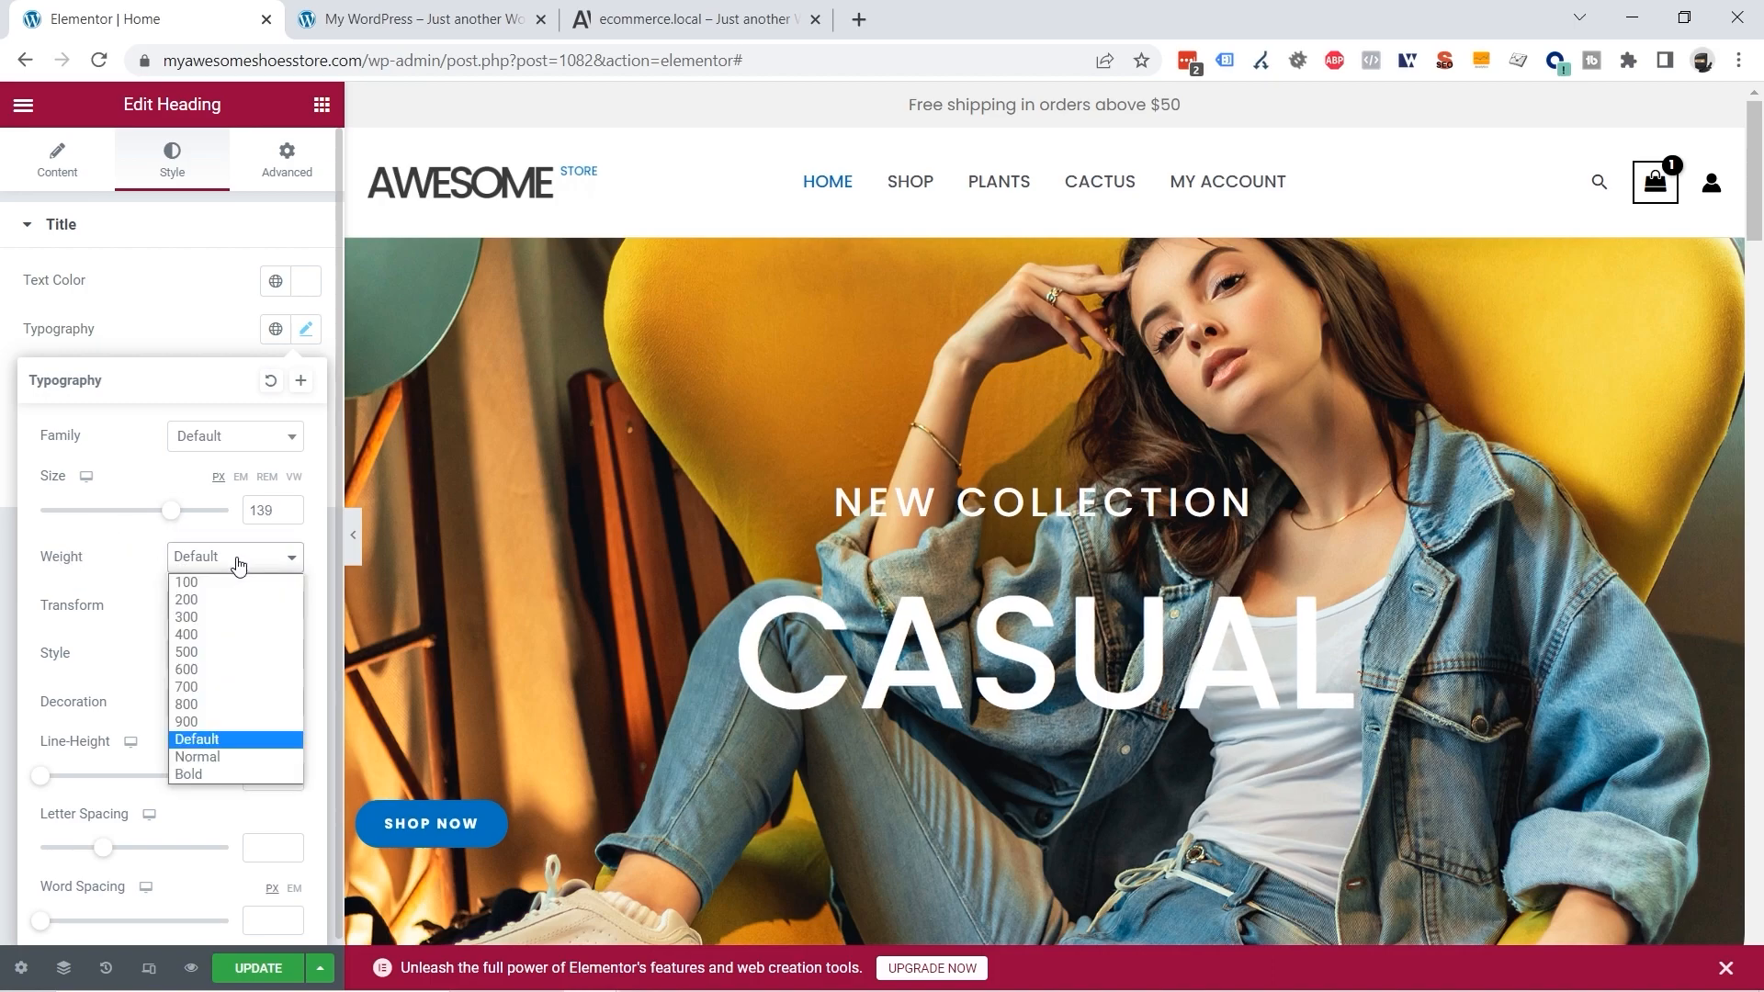
click(225, 774)
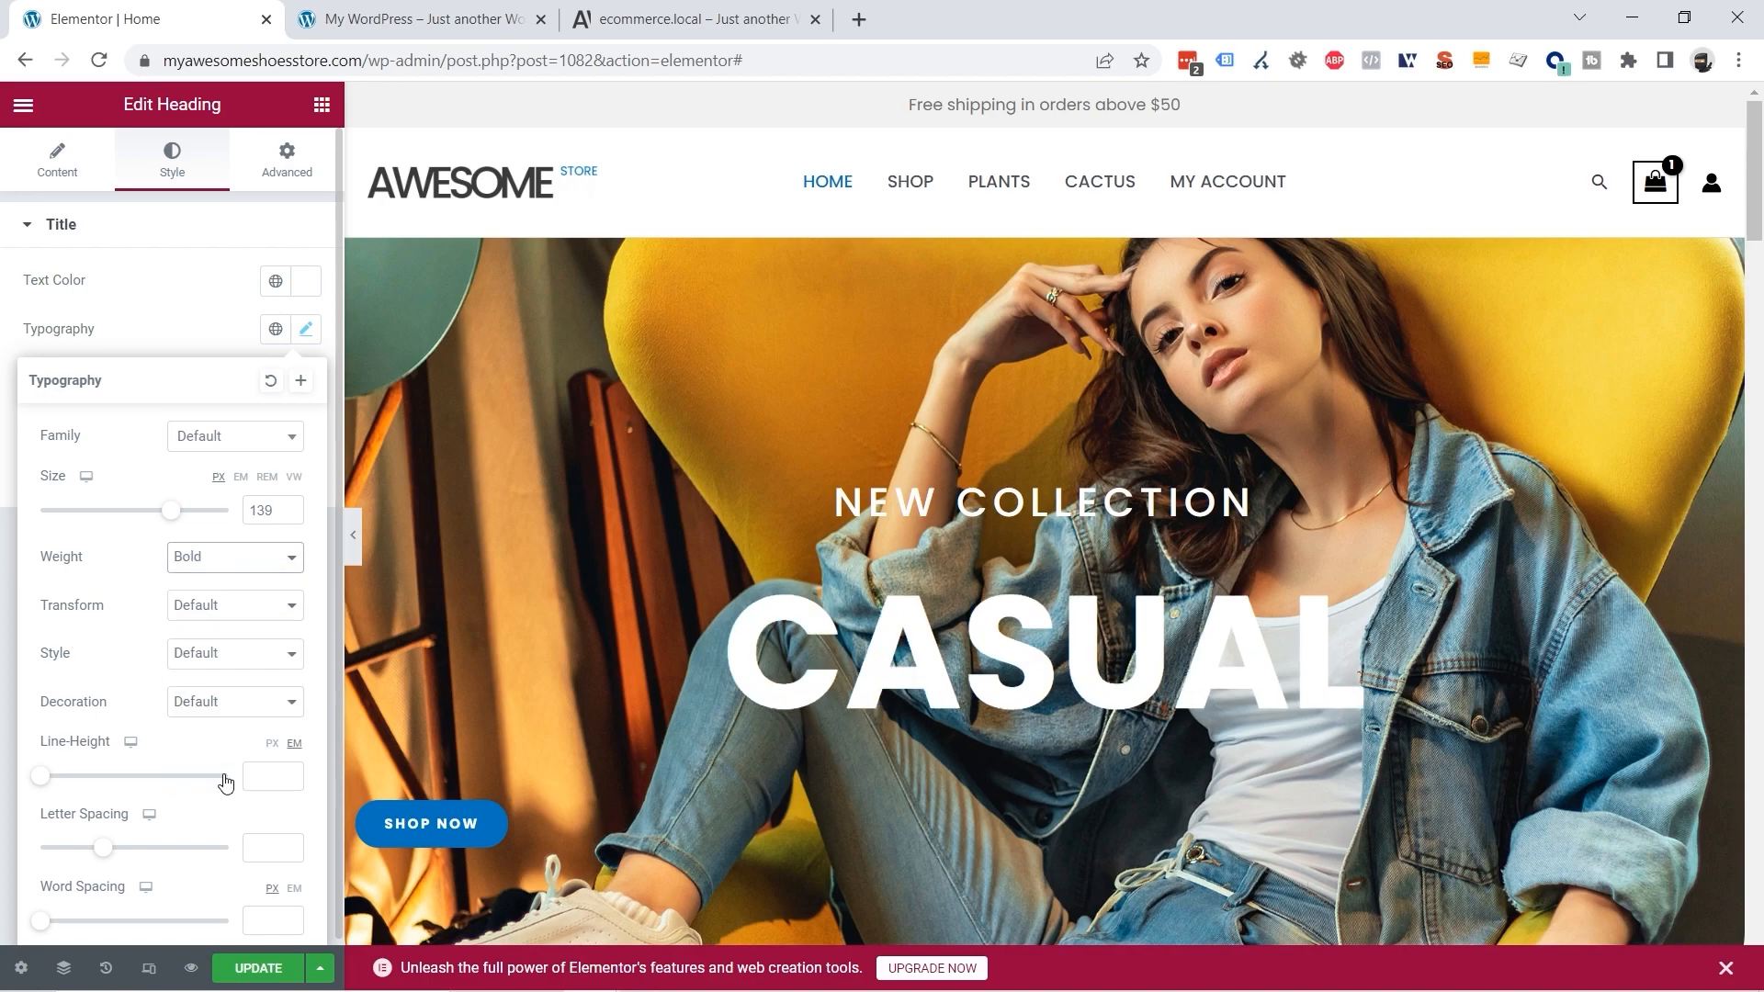
click(225, 562)
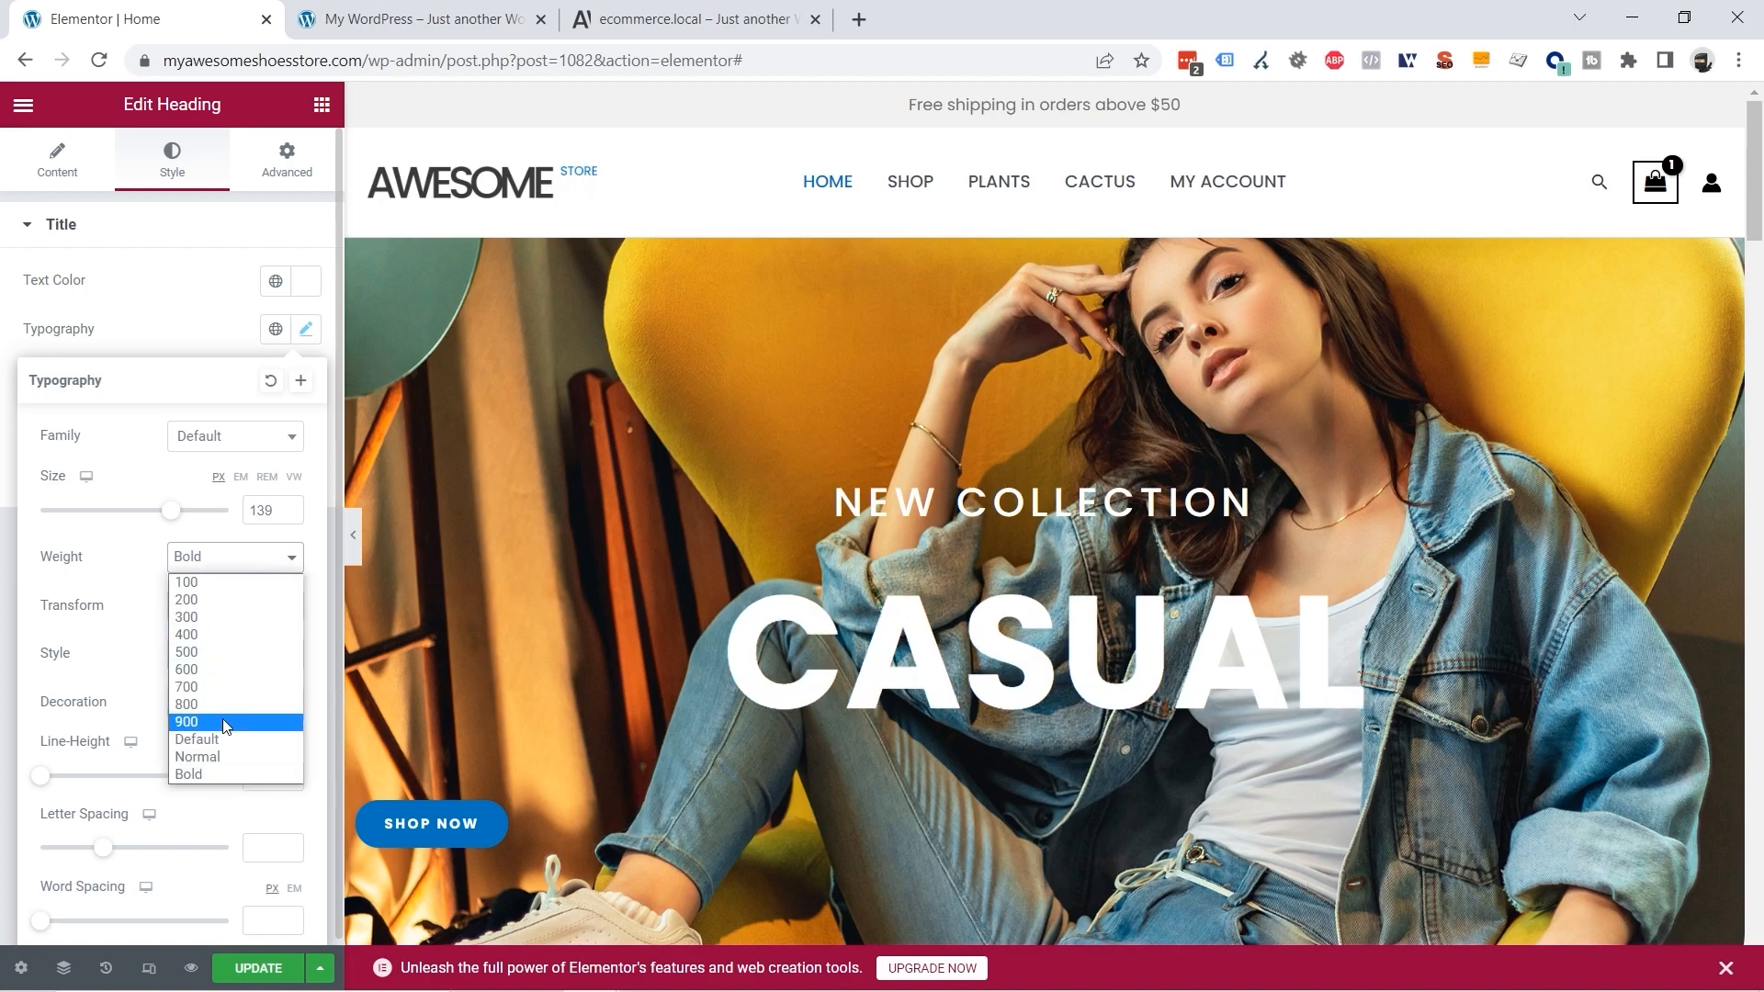
click(229, 677)
click(225, 593)
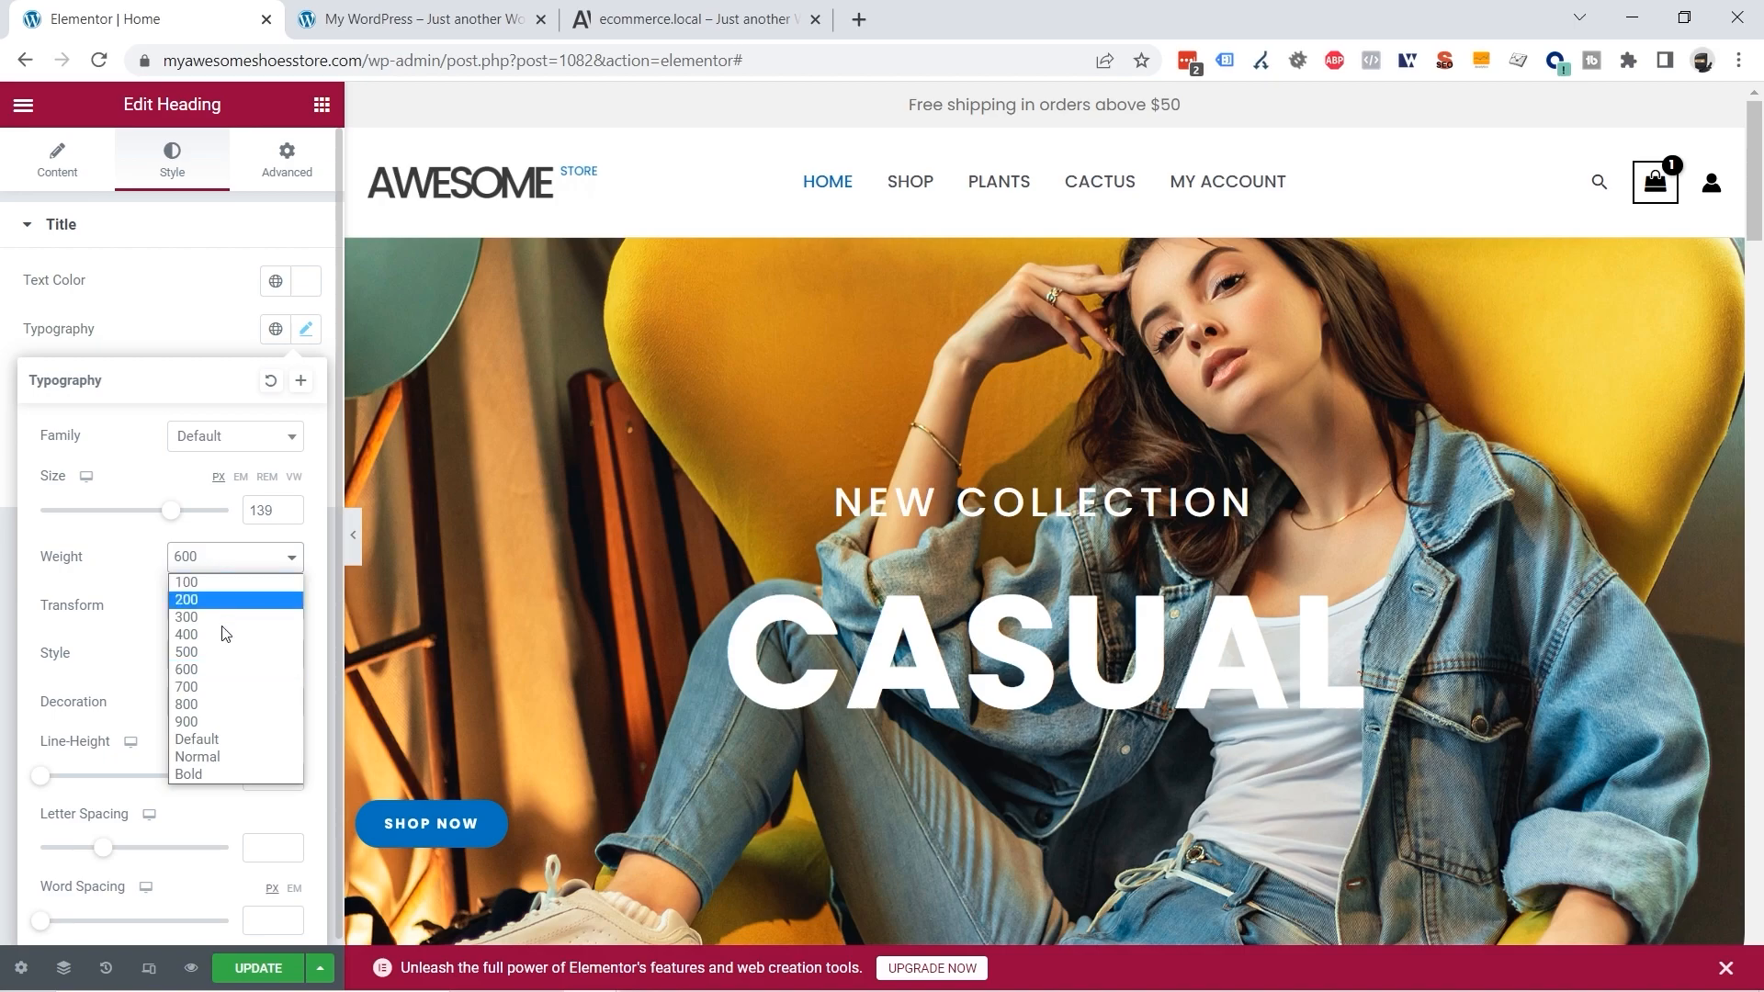
click(223, 653)
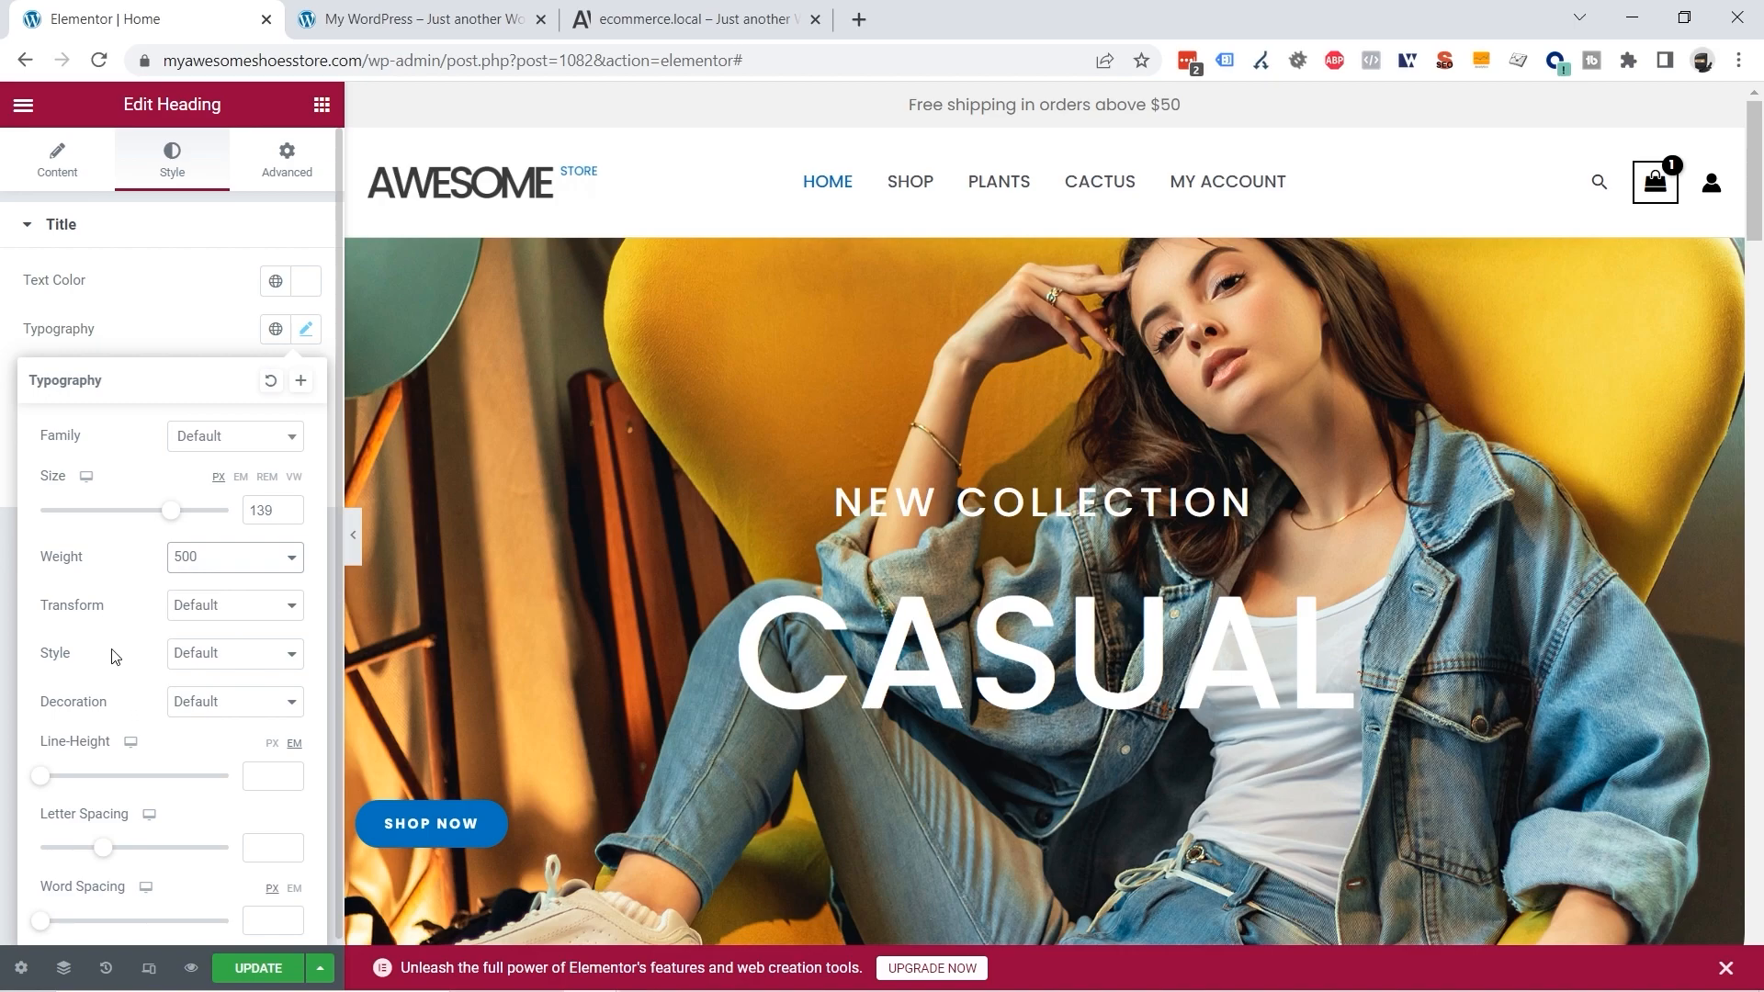
drag(109, 856, 177, 856)
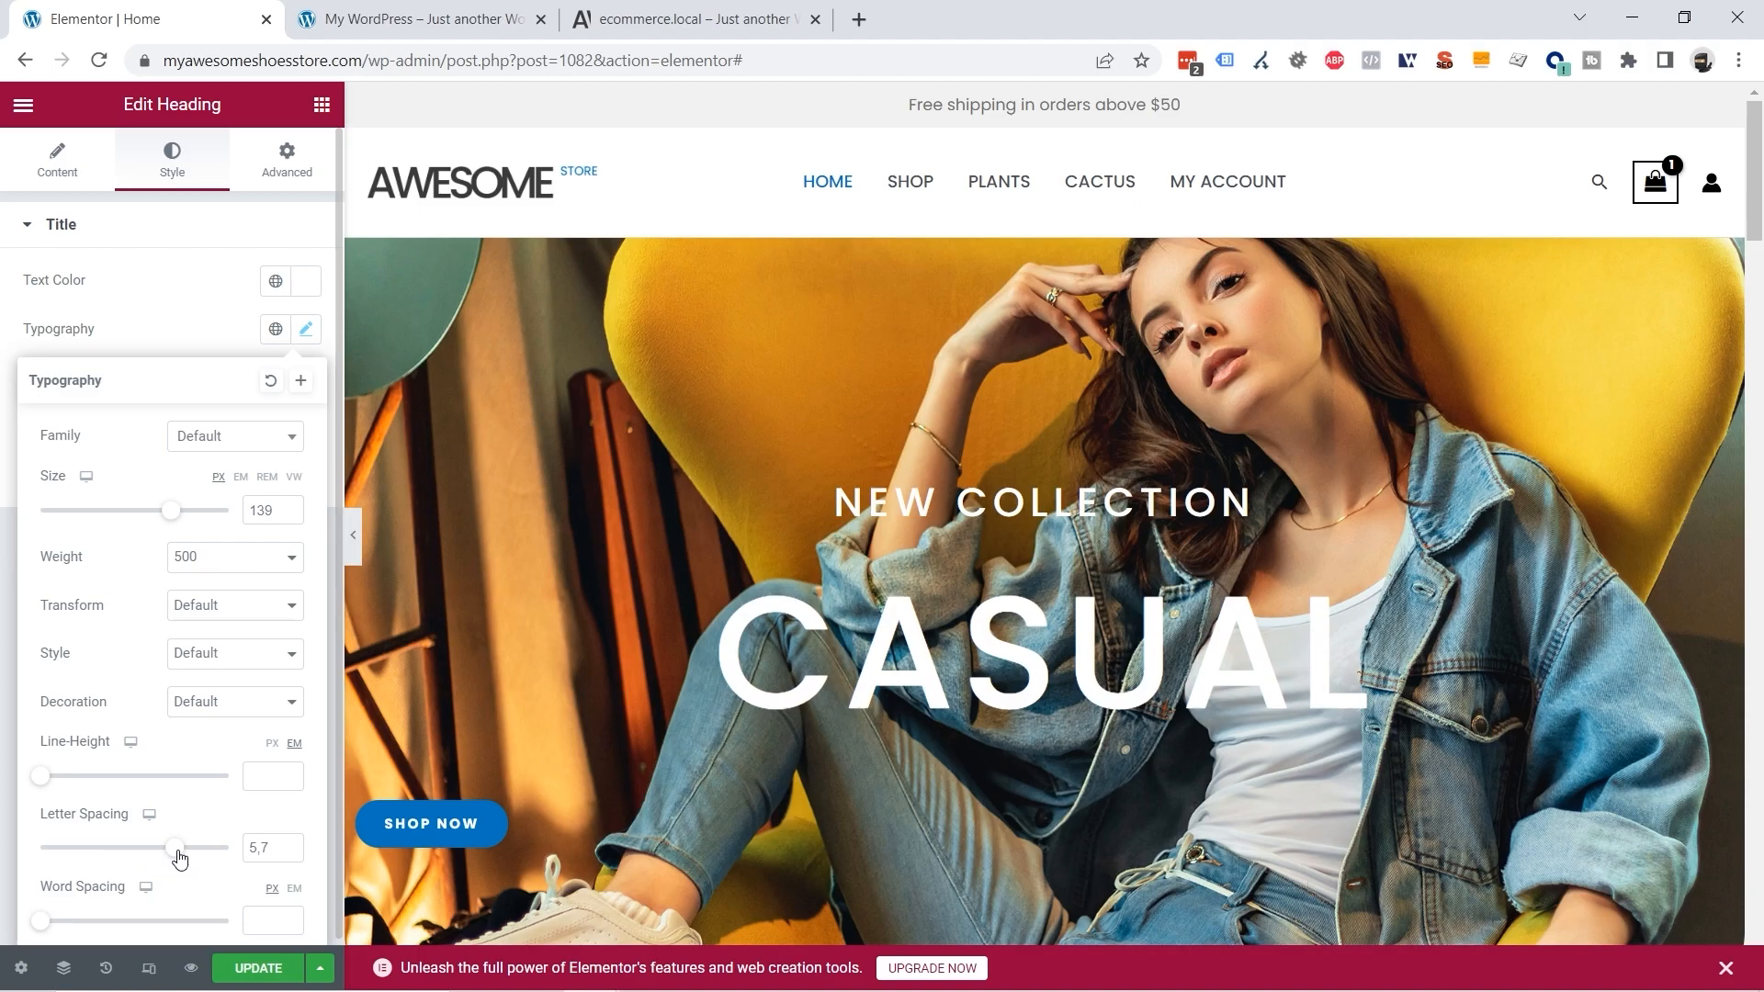
Step: Check the example site's outlined "CASUAL" heading and make the hero heading's text color semi-transparent white, #FFFFFF80
click(656, 33)
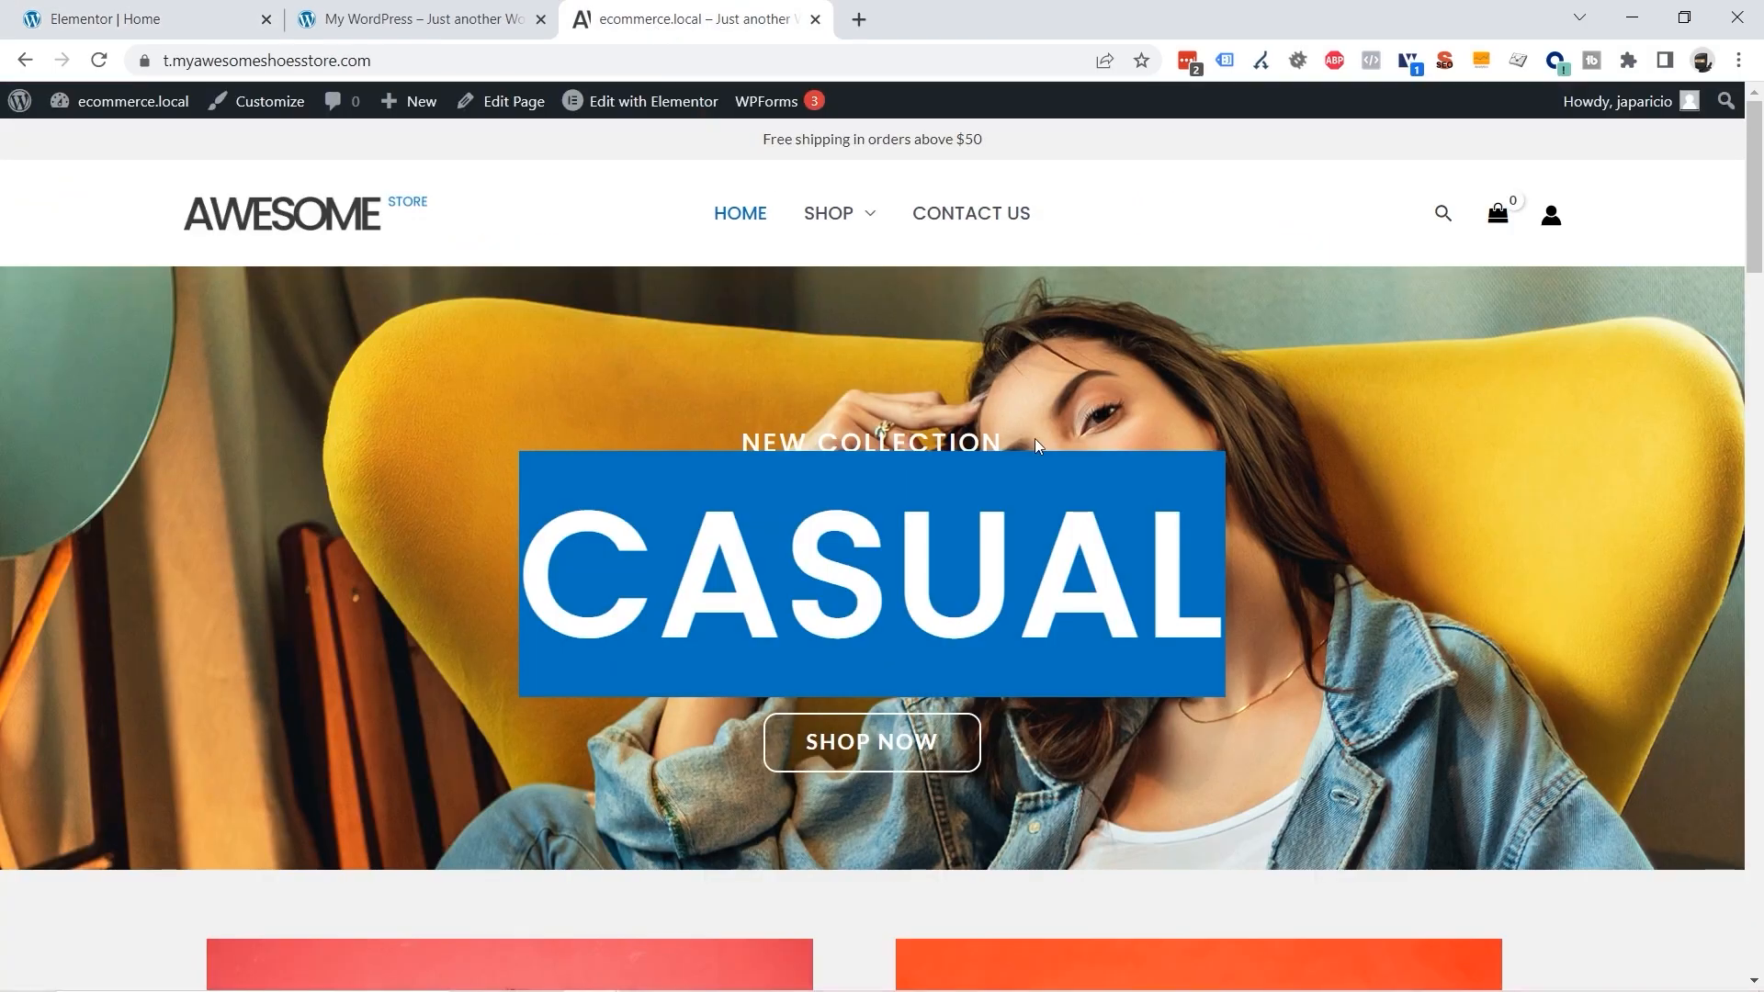
click(1369, 559)
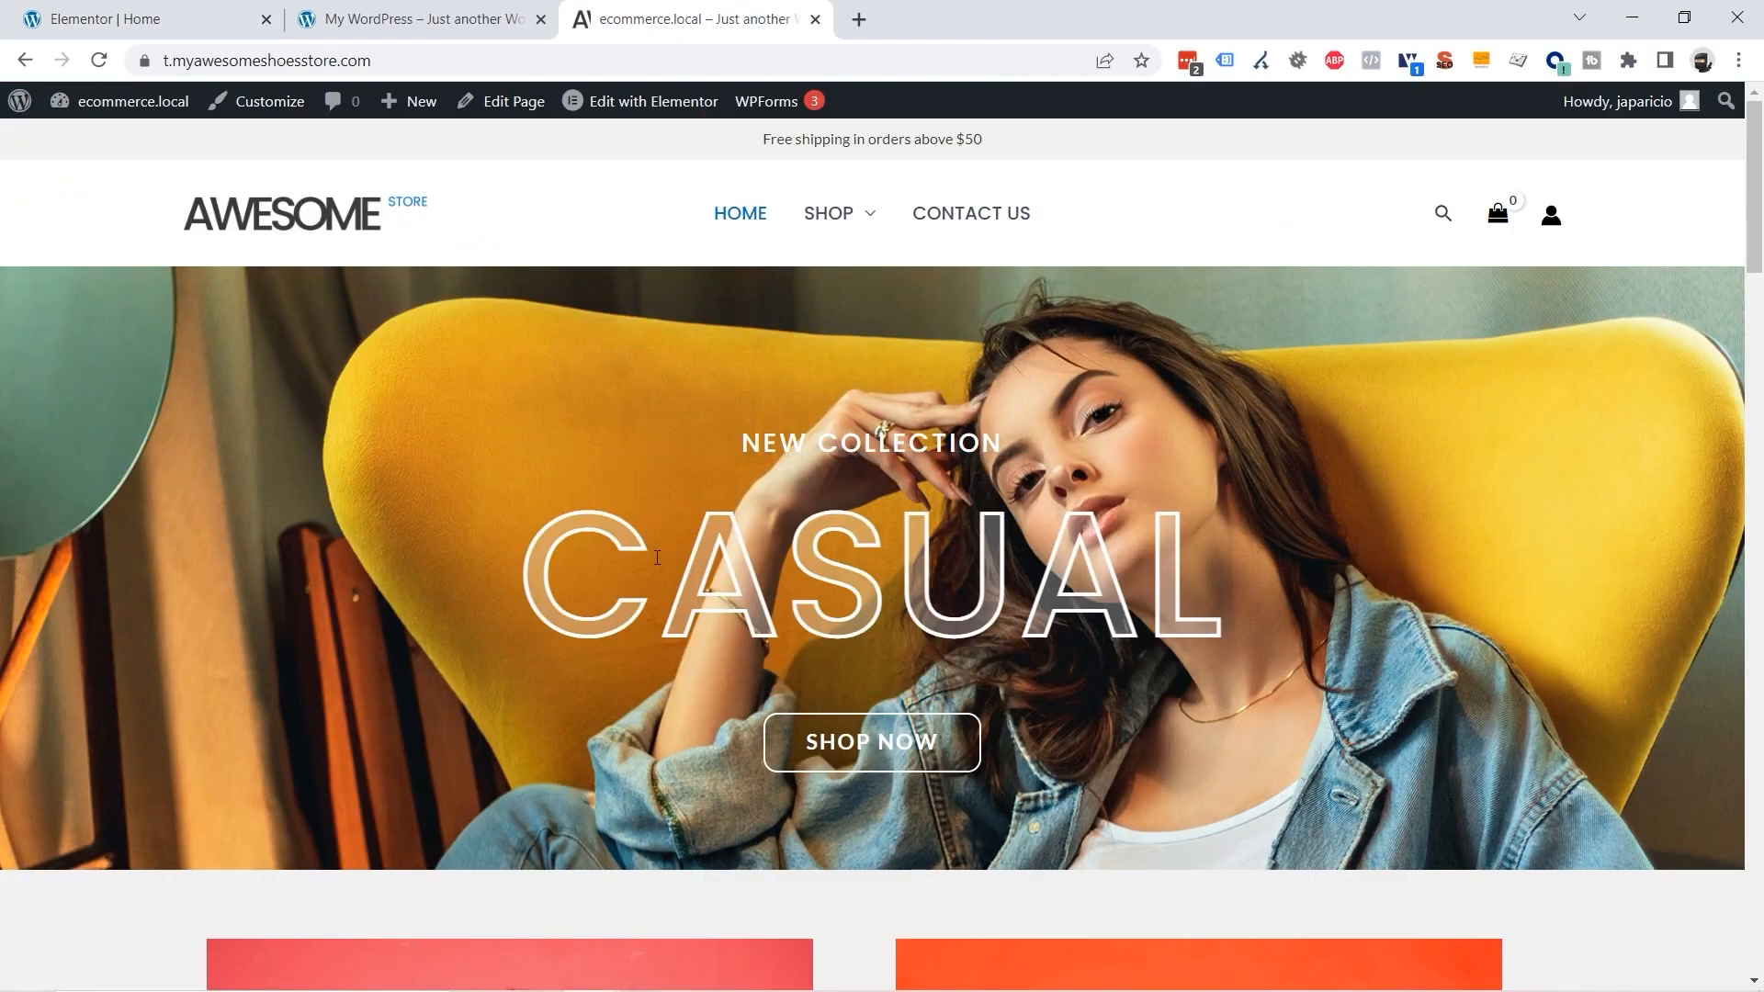
click(138, 19)
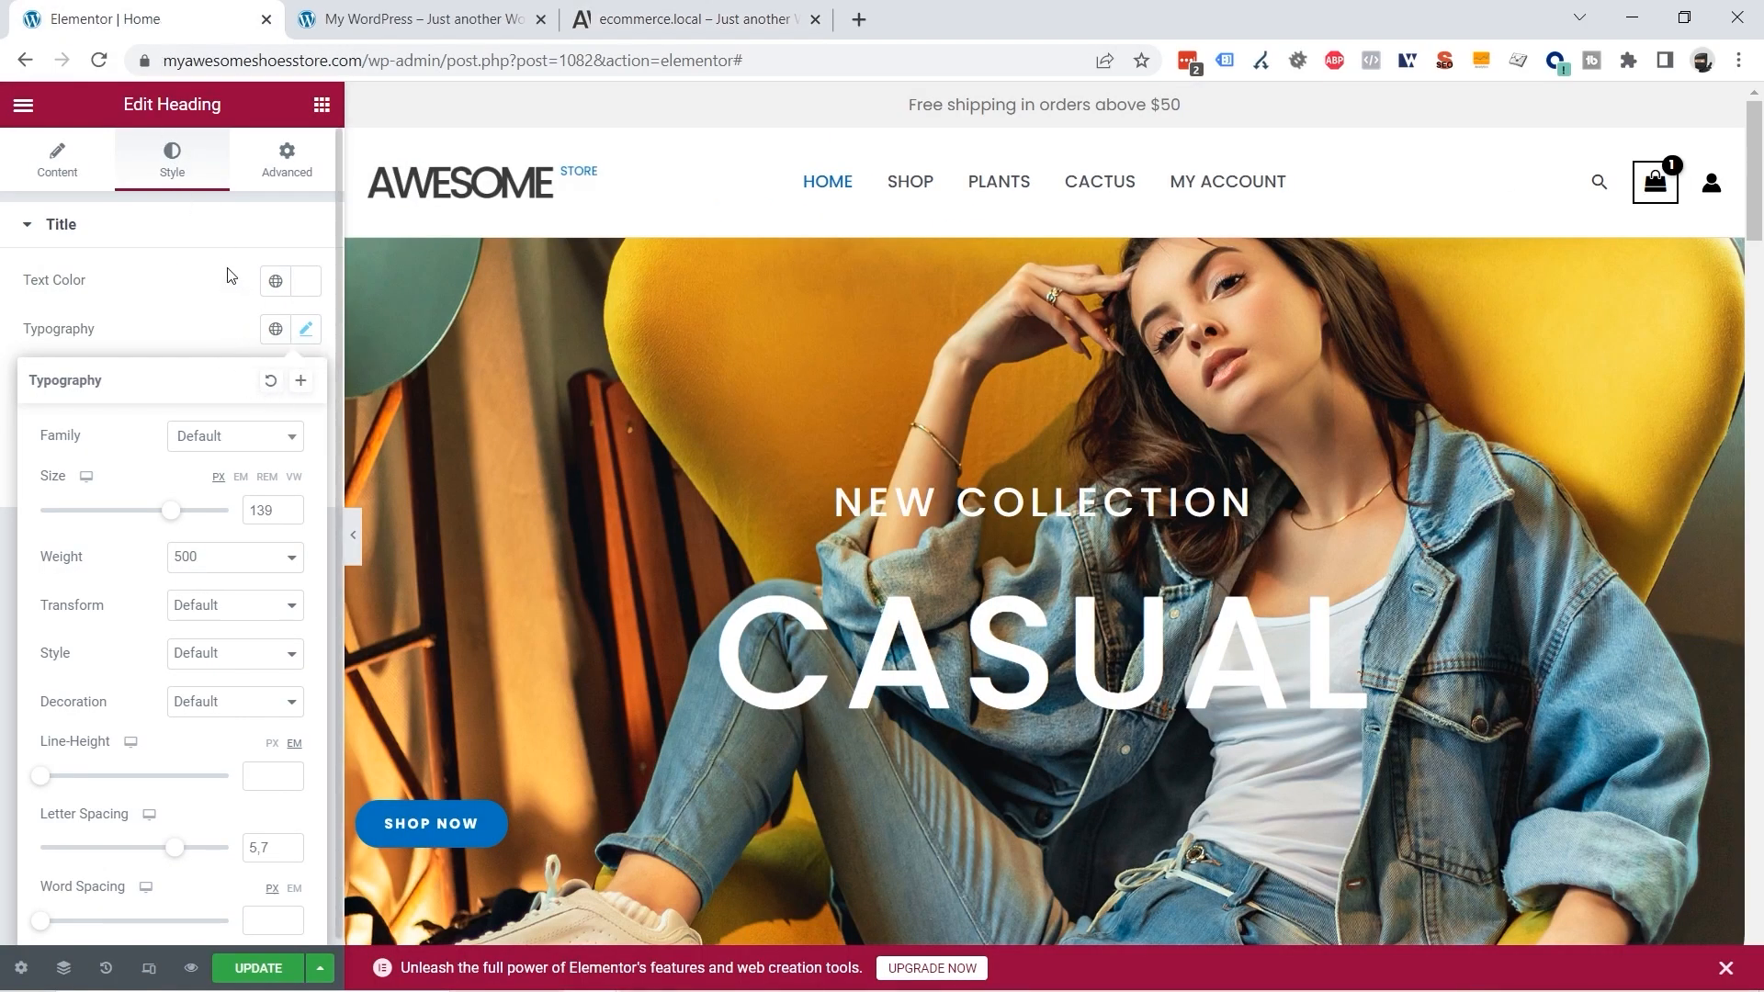
click(200, 291)
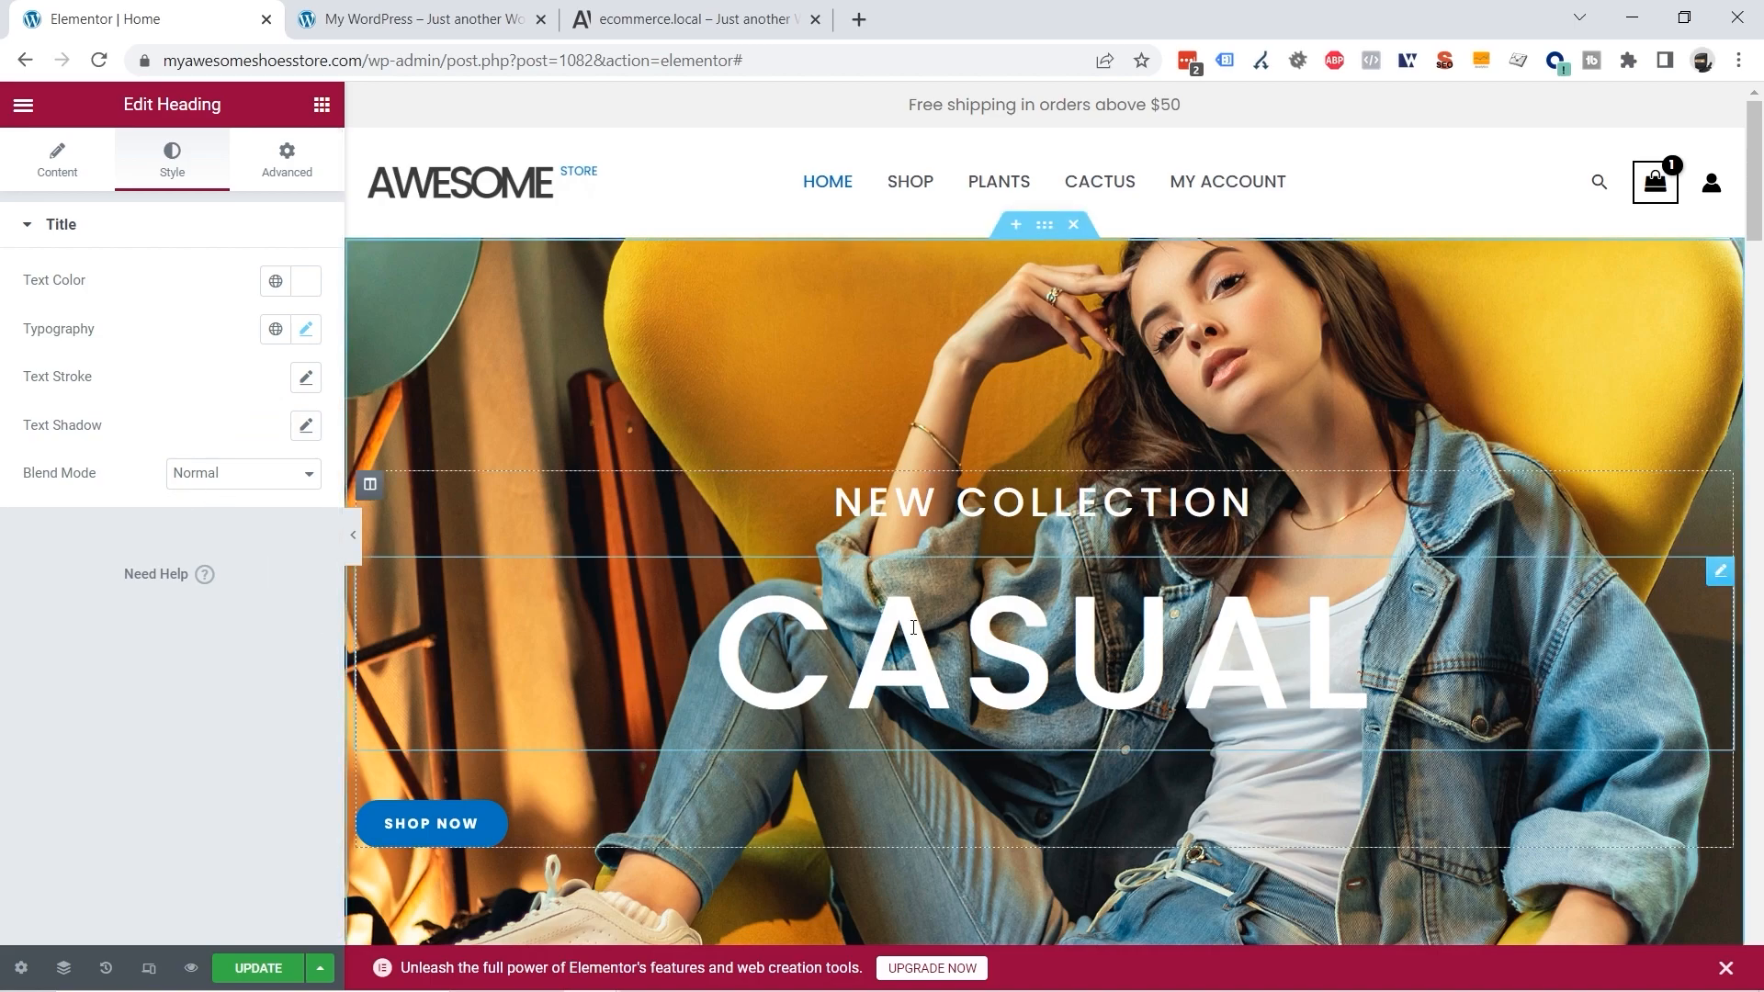
click(306, 292)
drag(303, 601, 173, 602)
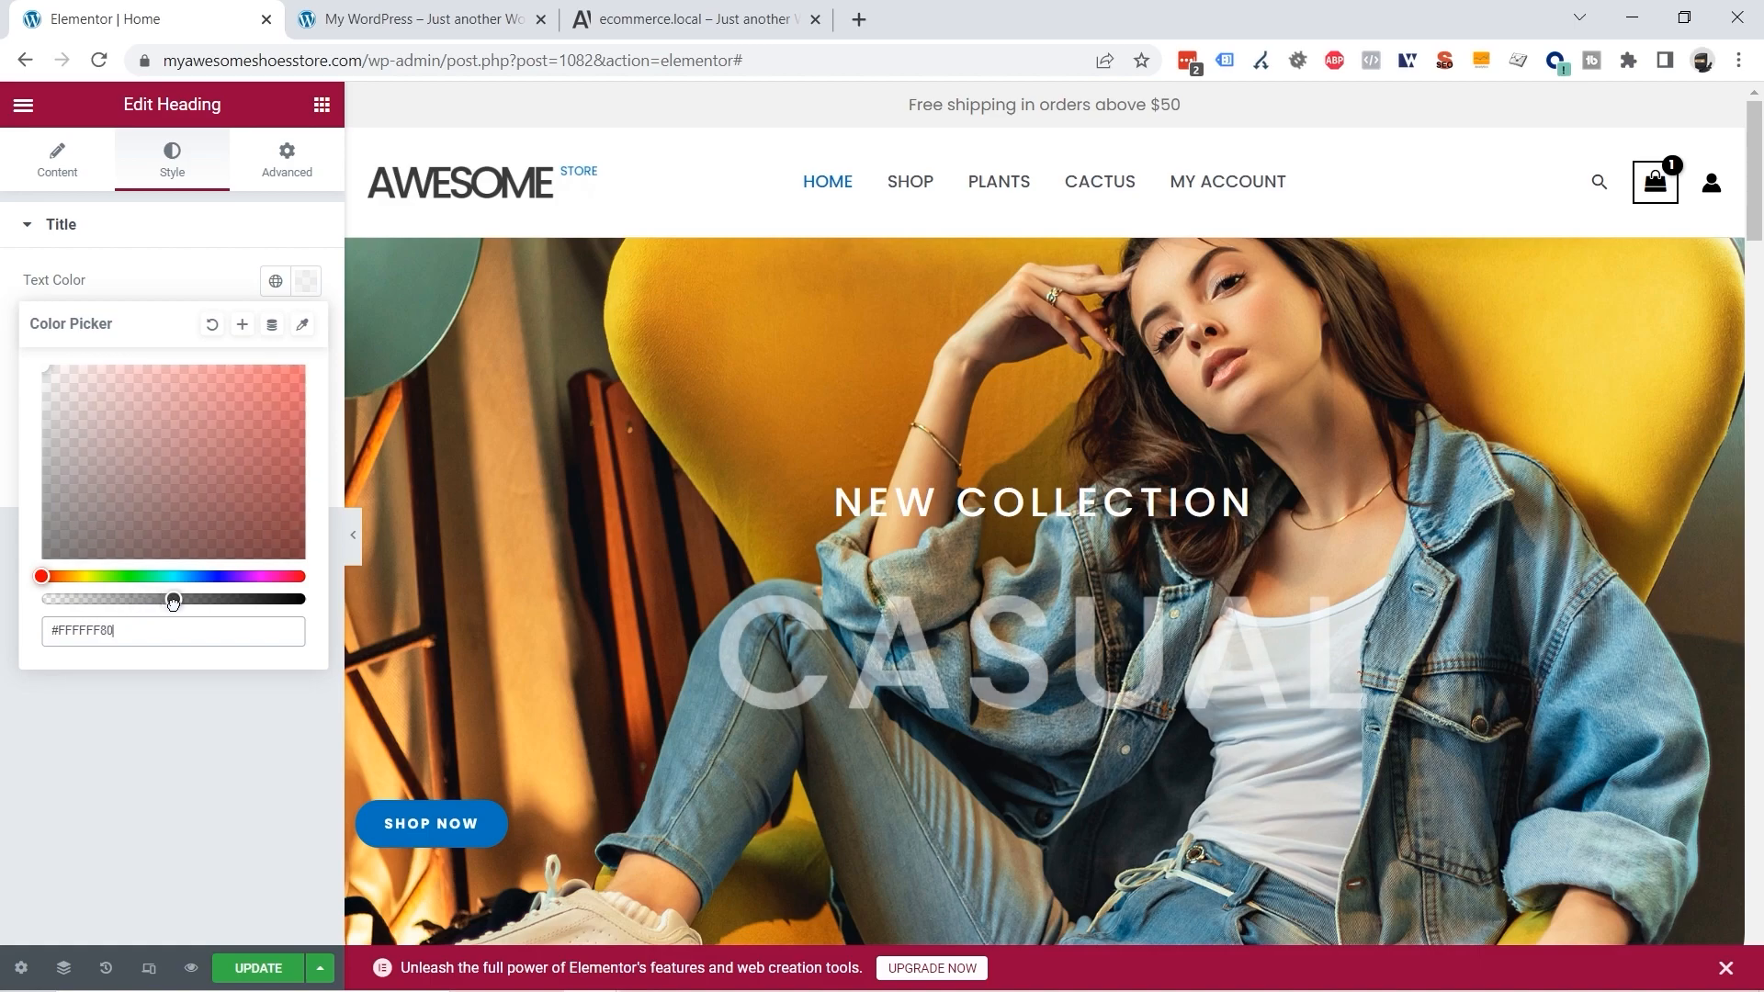
click(219, 725)
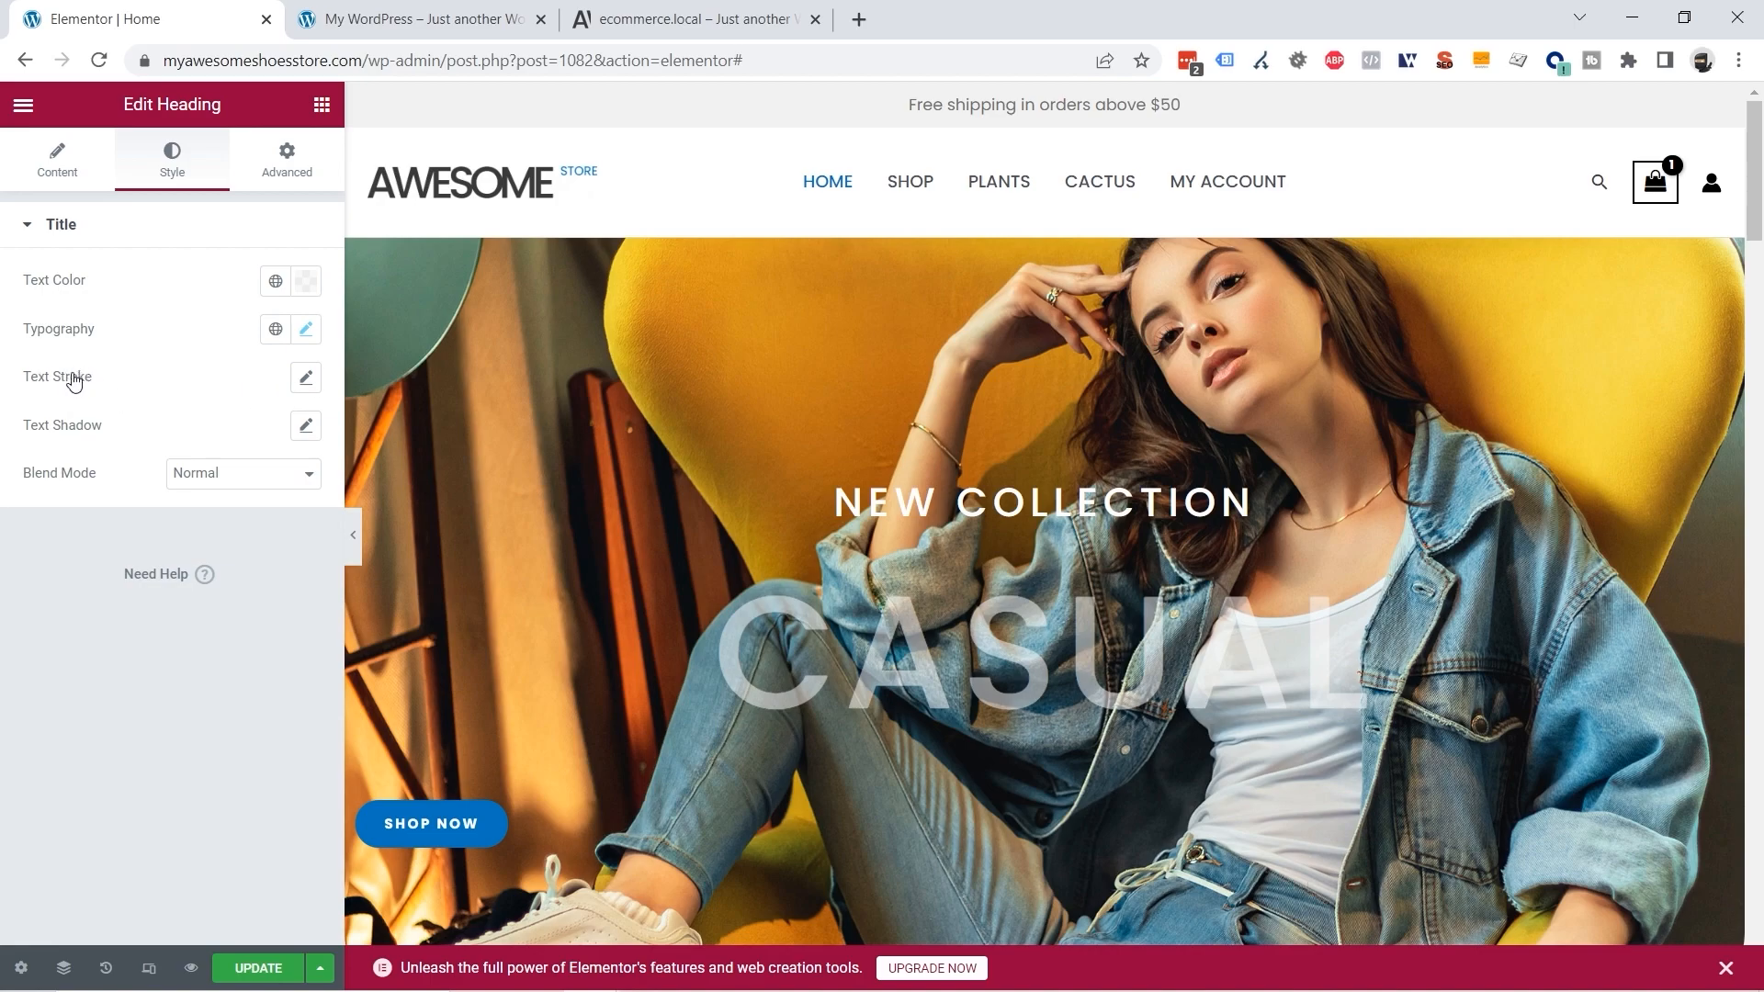
Step: Give the "CASUAL" heading a 4 px text stroke in #FFFFFF
click(305, 380)
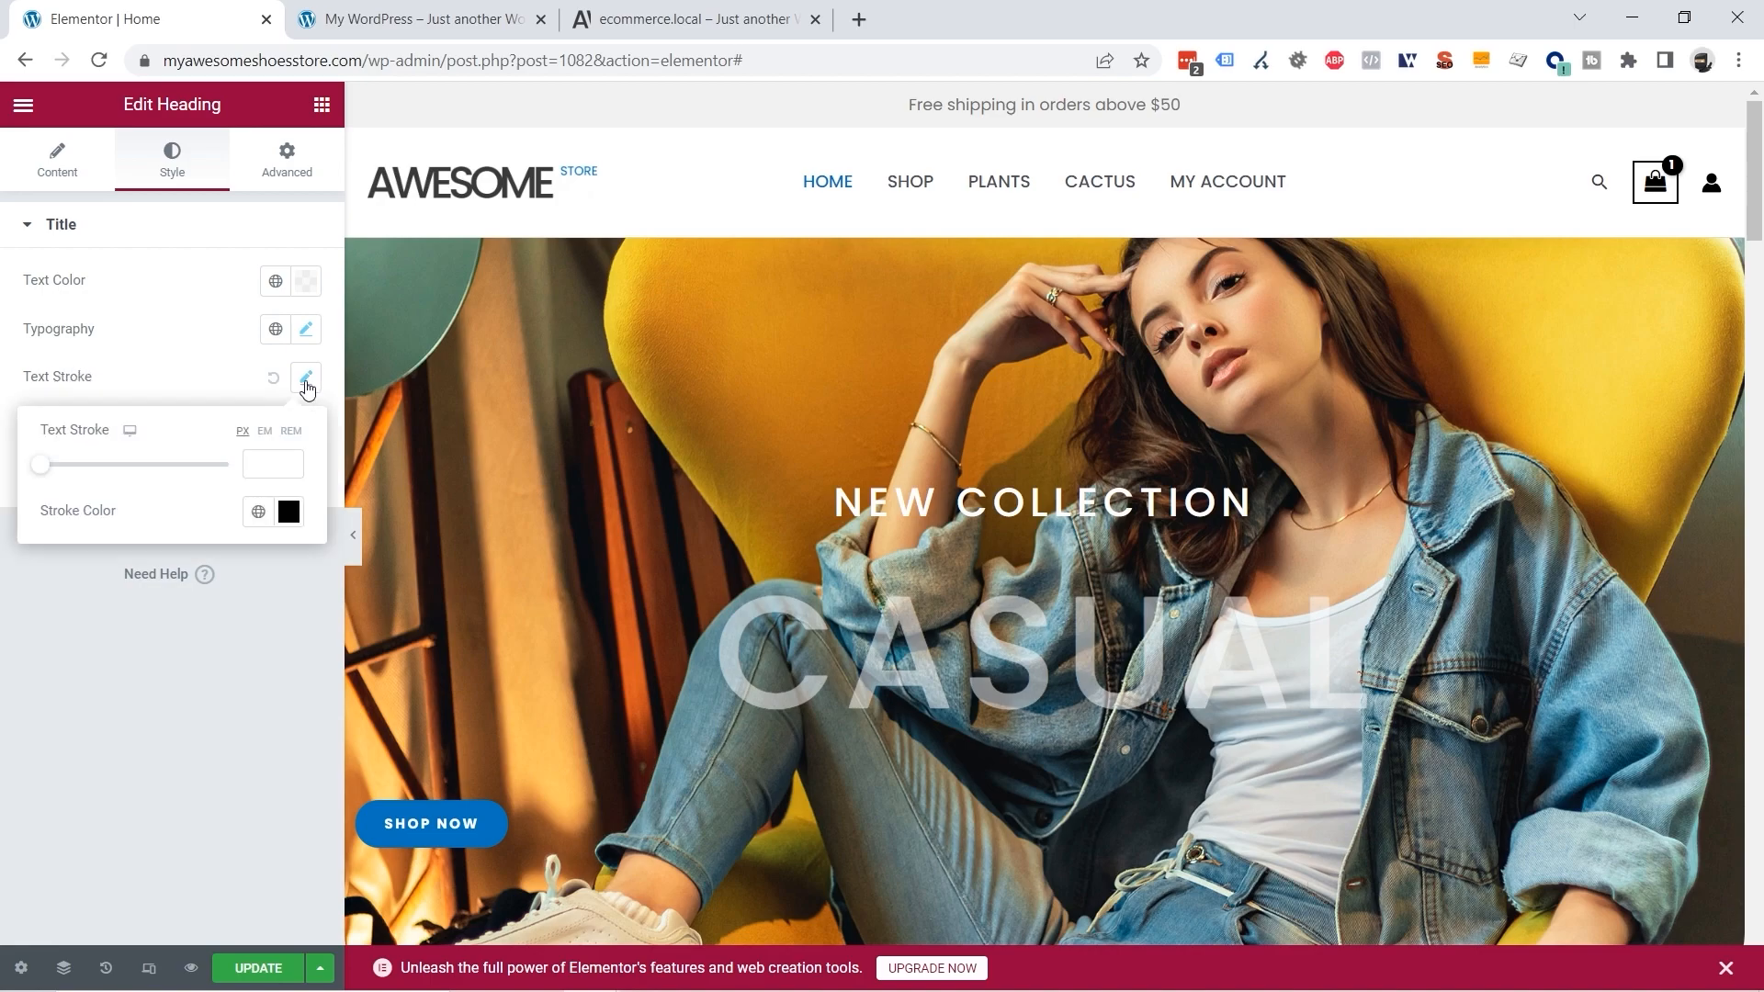
drag(43, 471, 116, 477)
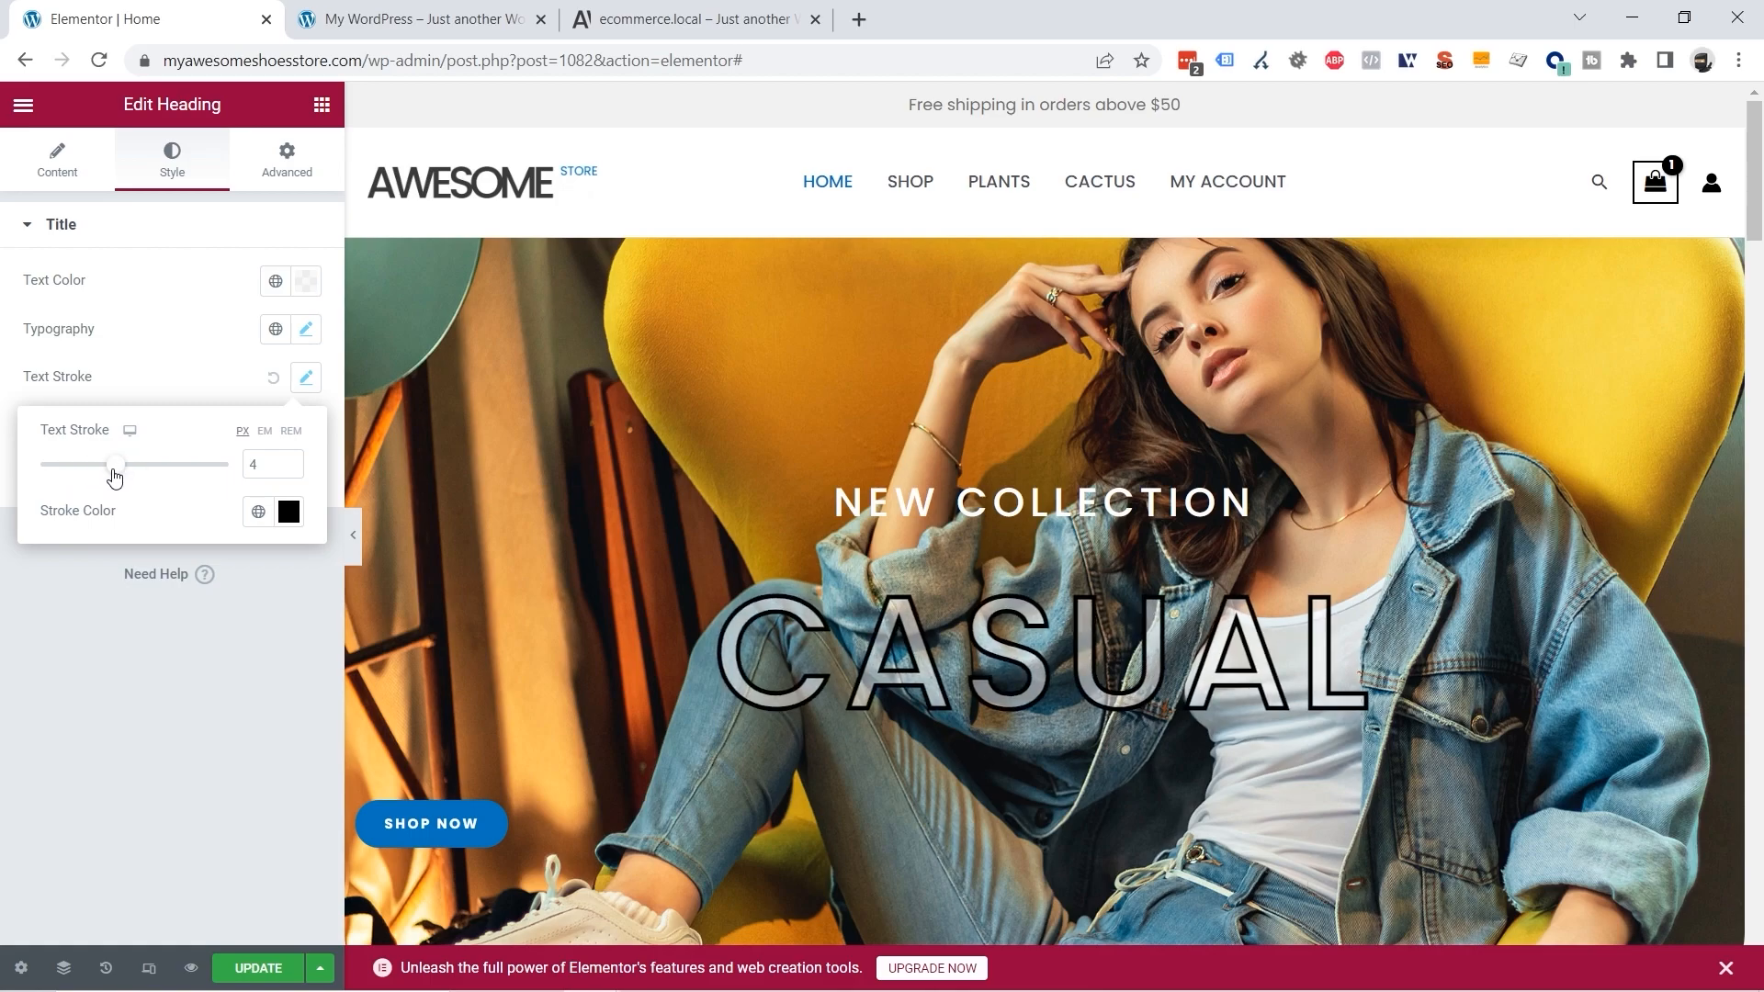
click(284, 522)
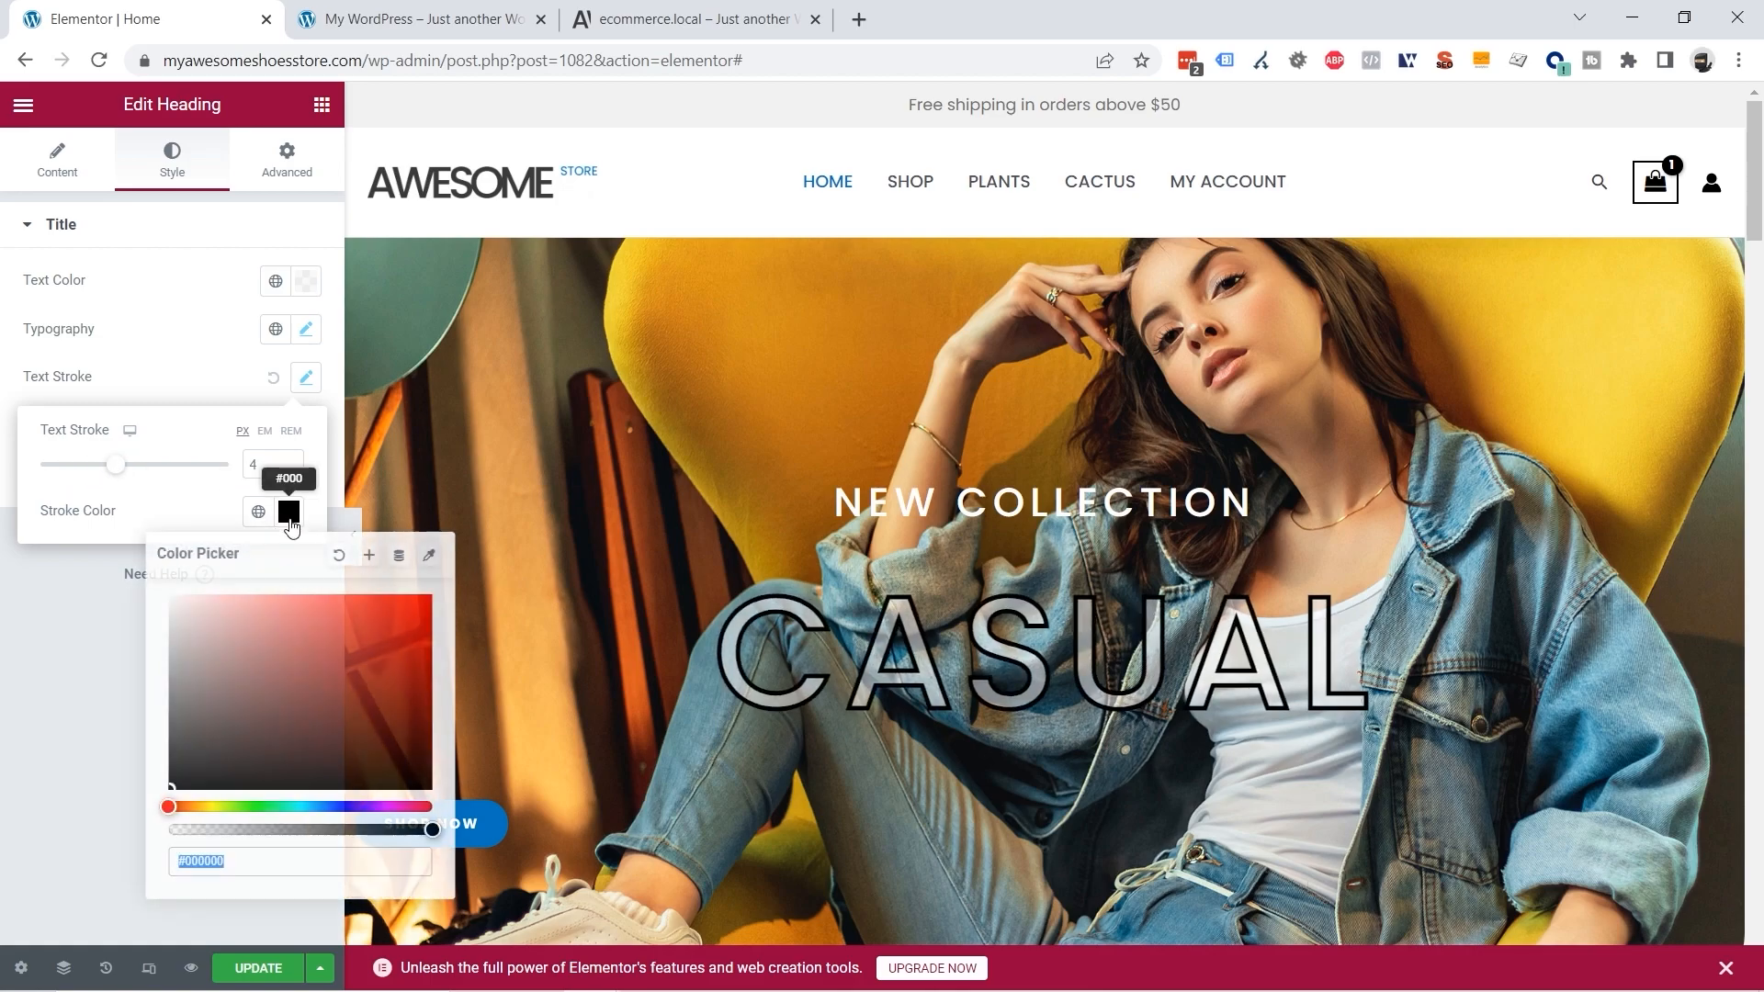
drag(224, 642, 160, 580)
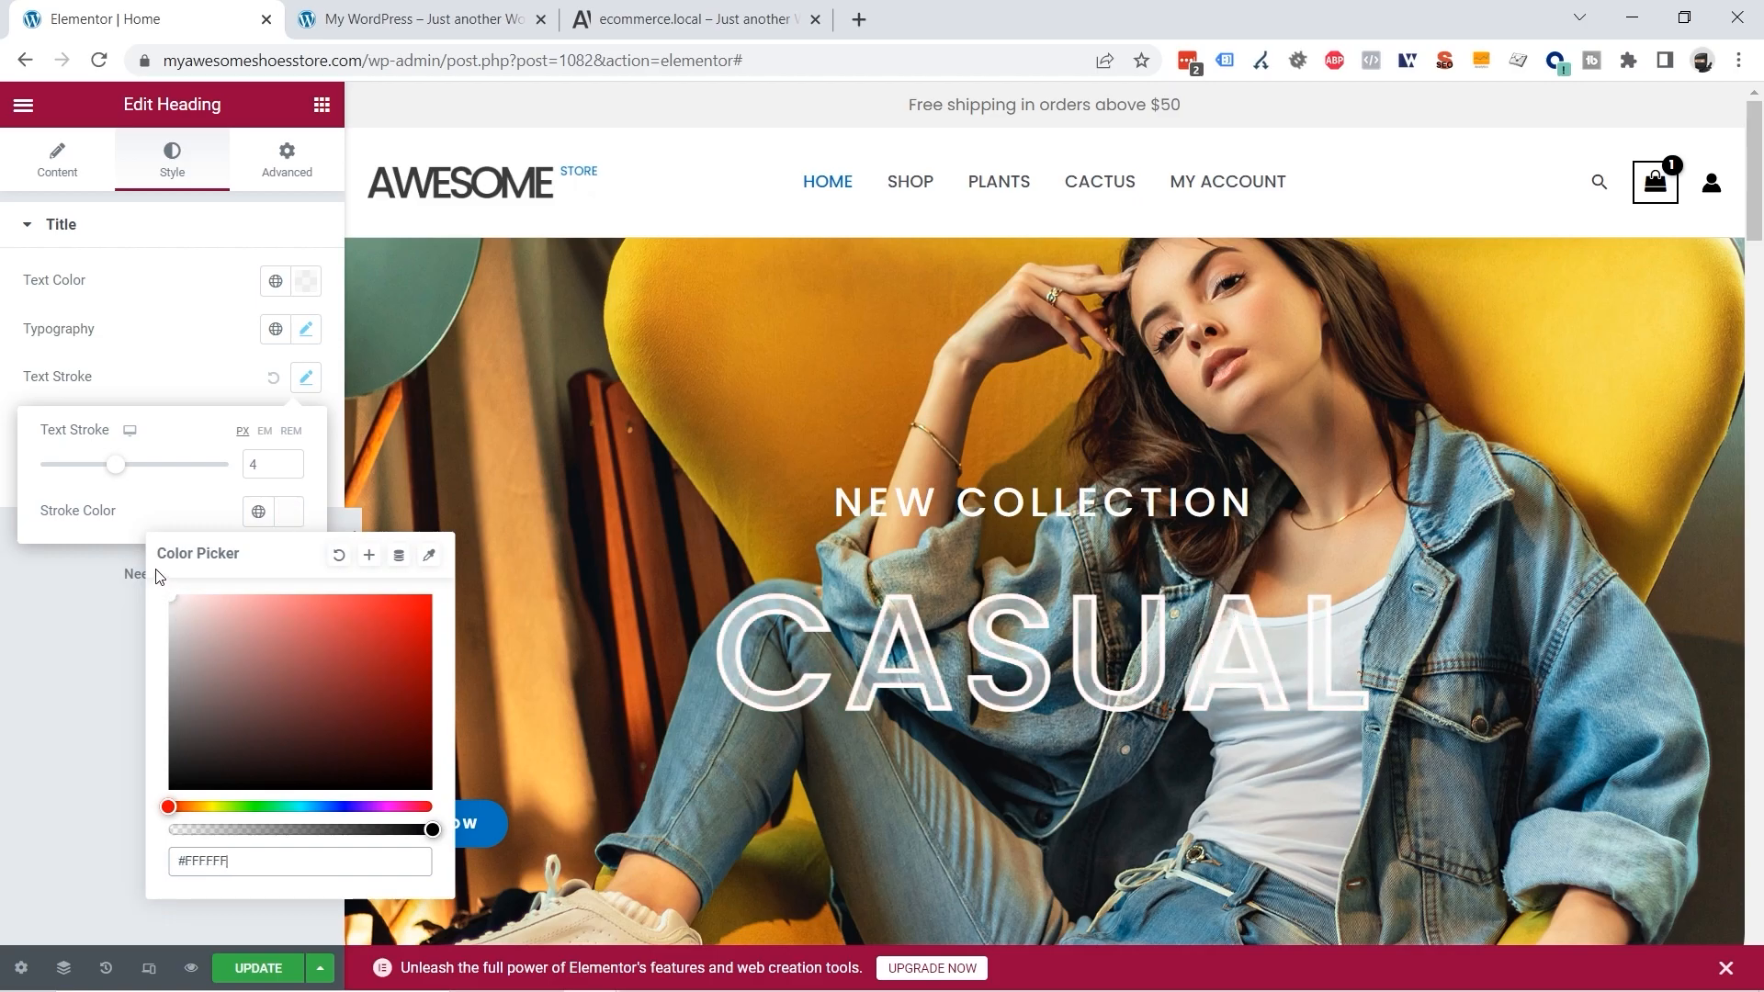
click(81, 682)
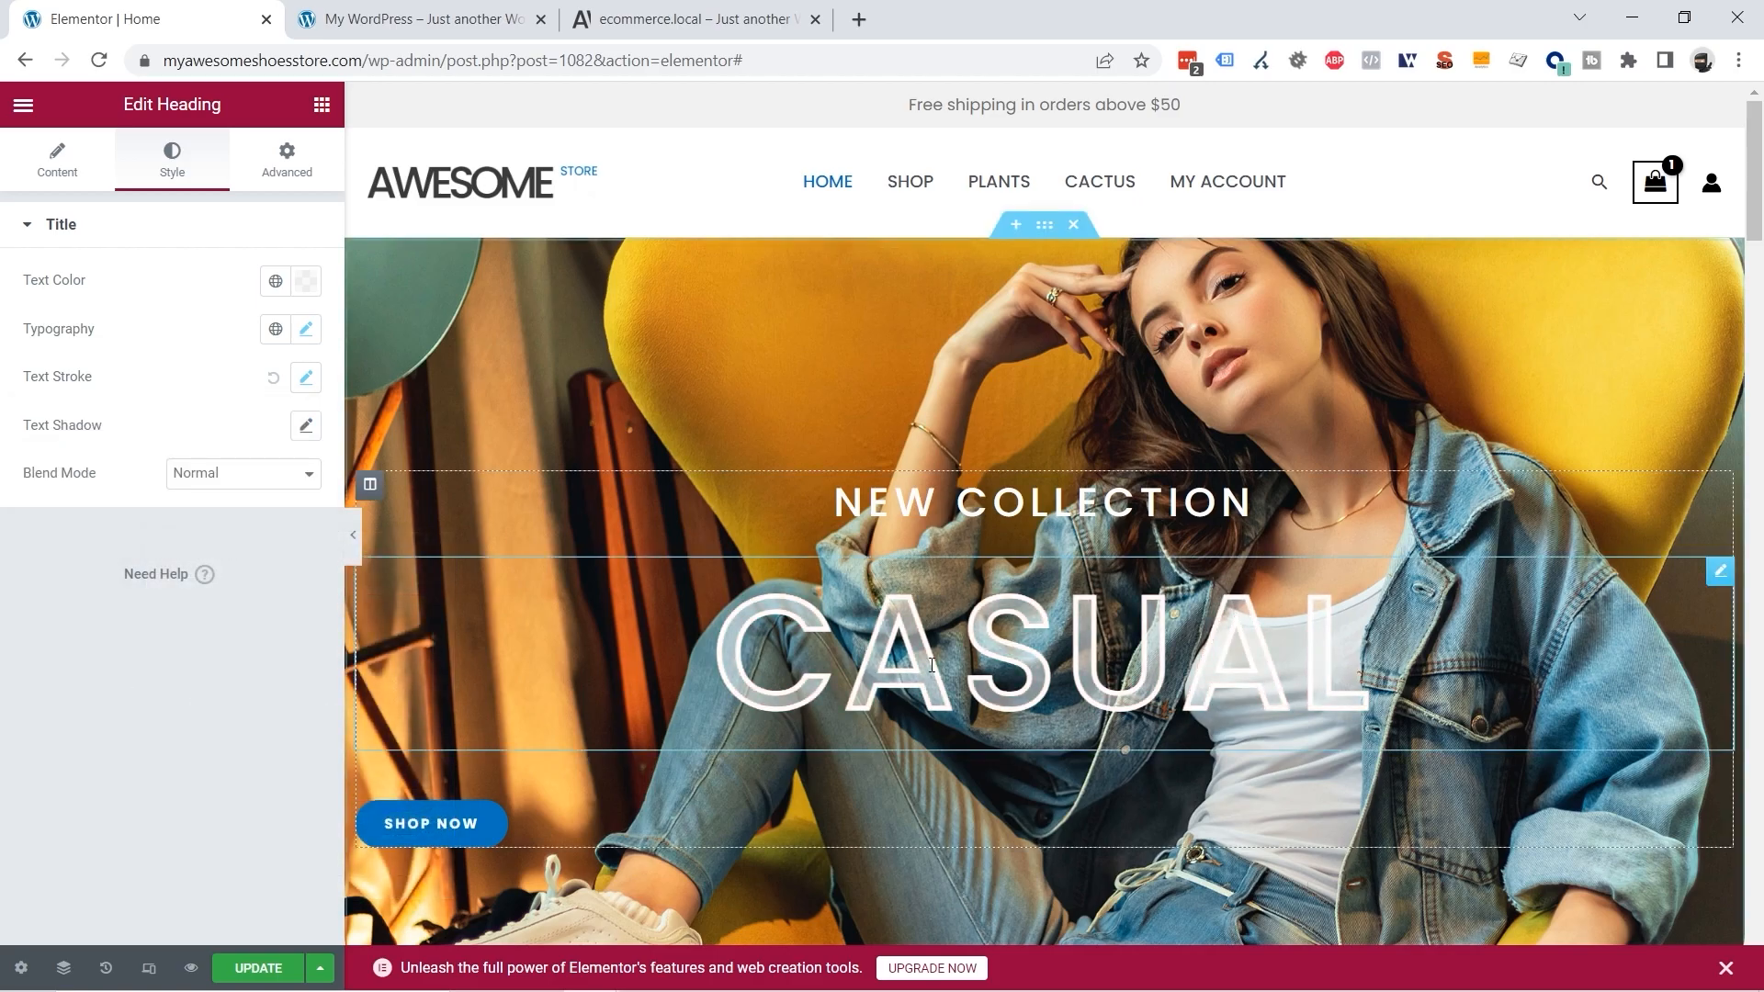
Step: Compare the "CASUAL" heading with the example site, unlink its margin values and set the top margin to -25 px
click(687, 16)
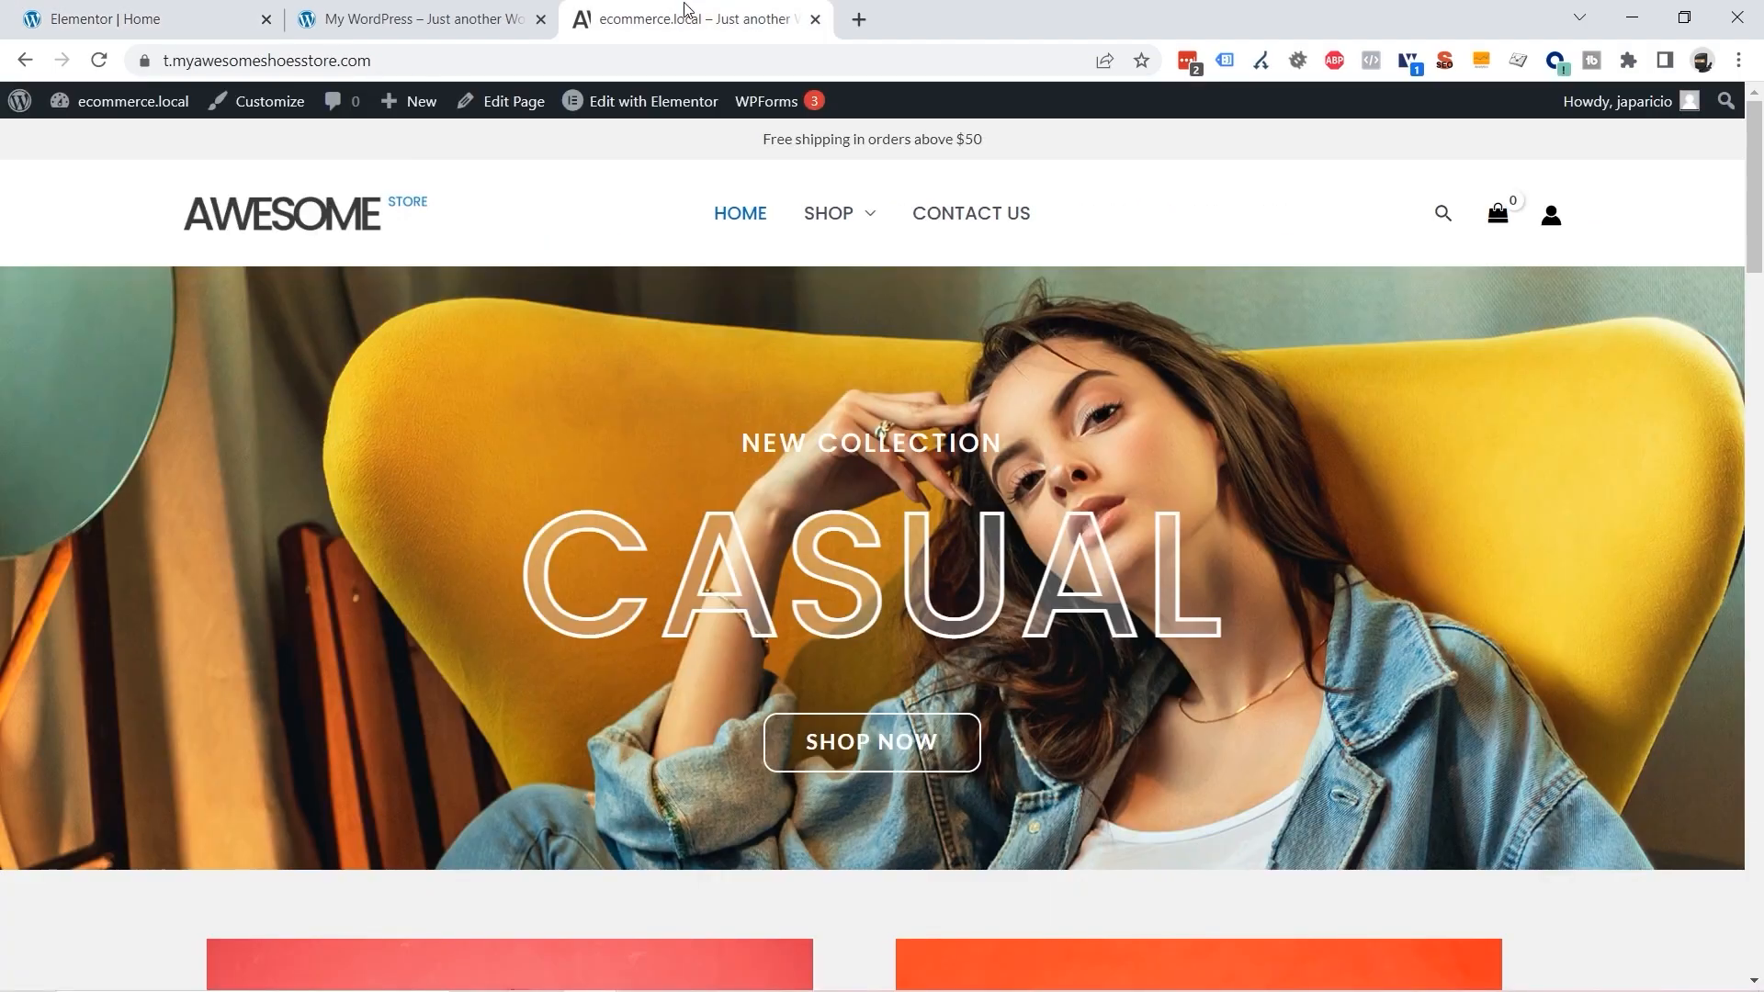
click(156, 26)
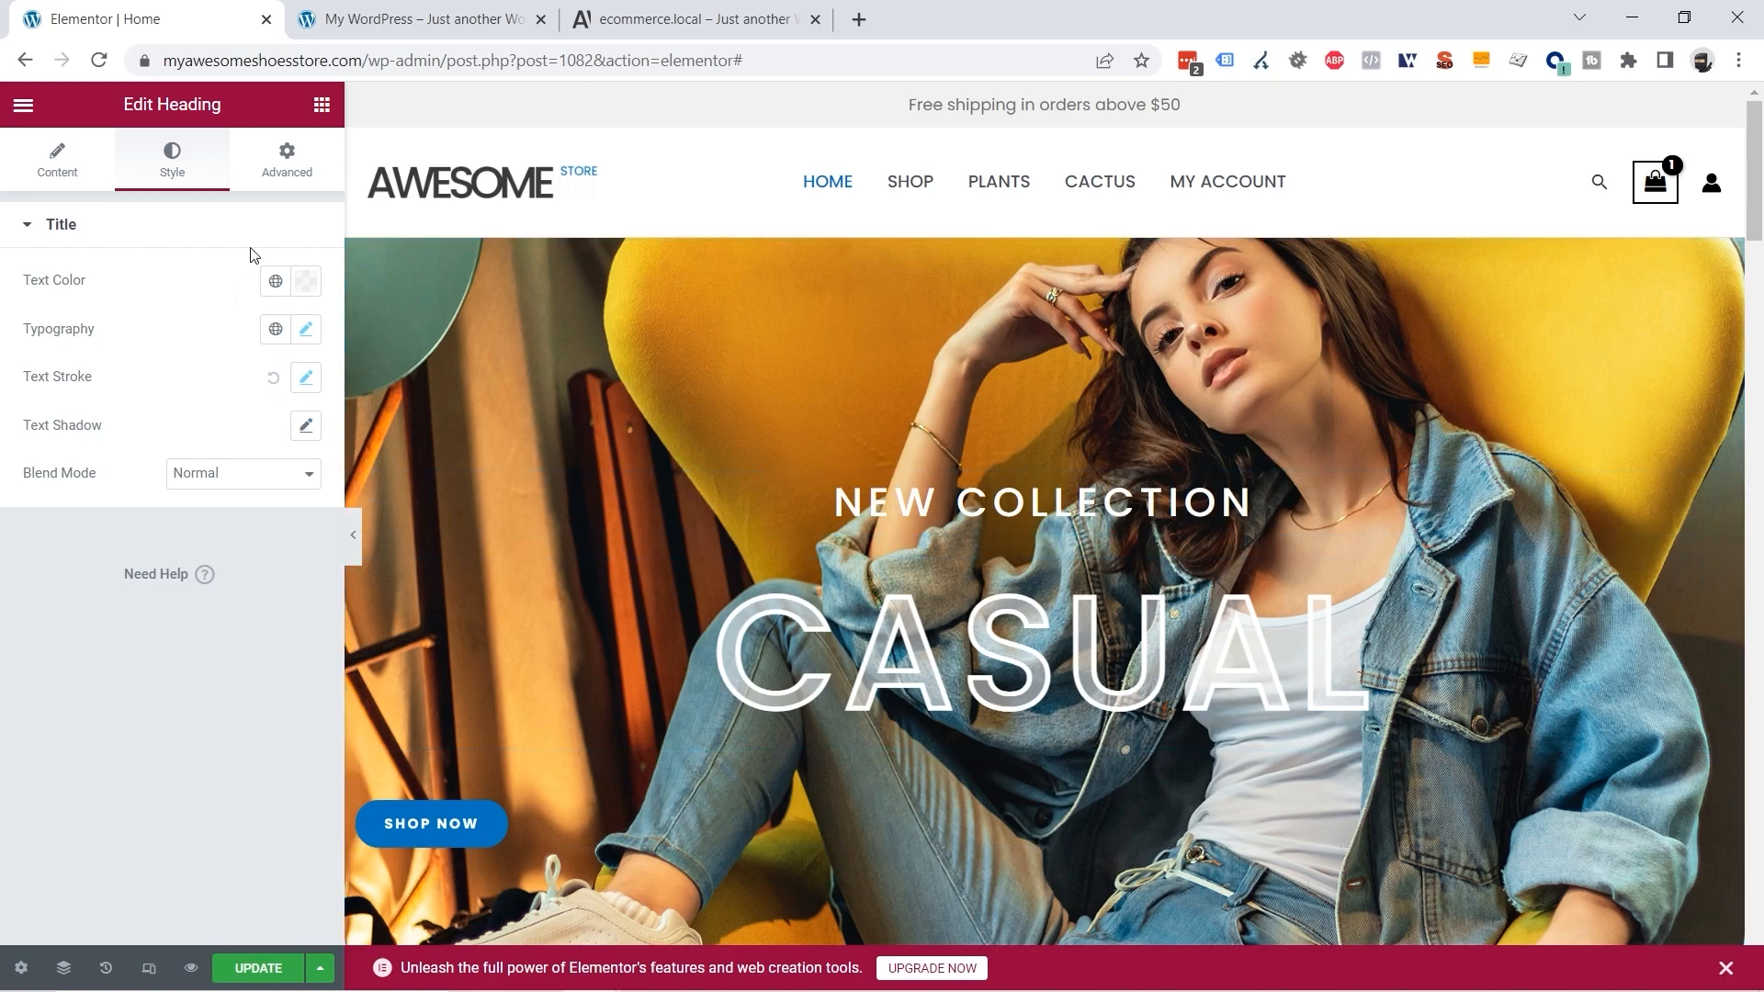
click(289, 169)
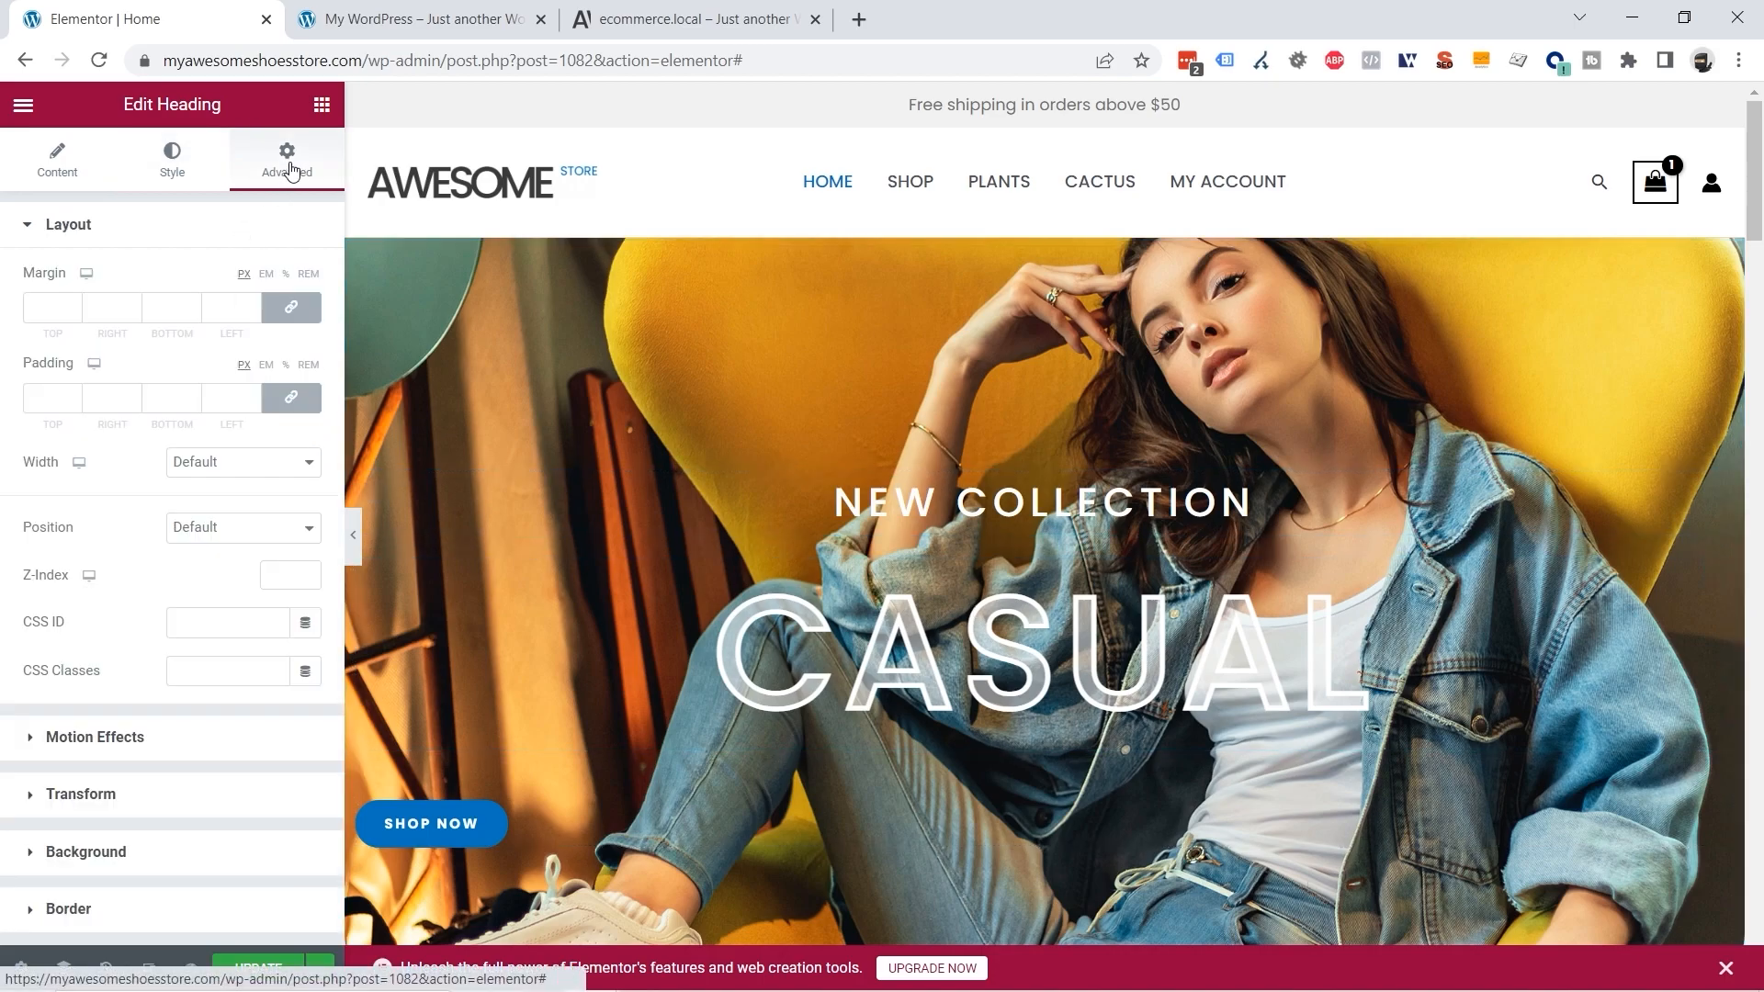
click(301, 313)
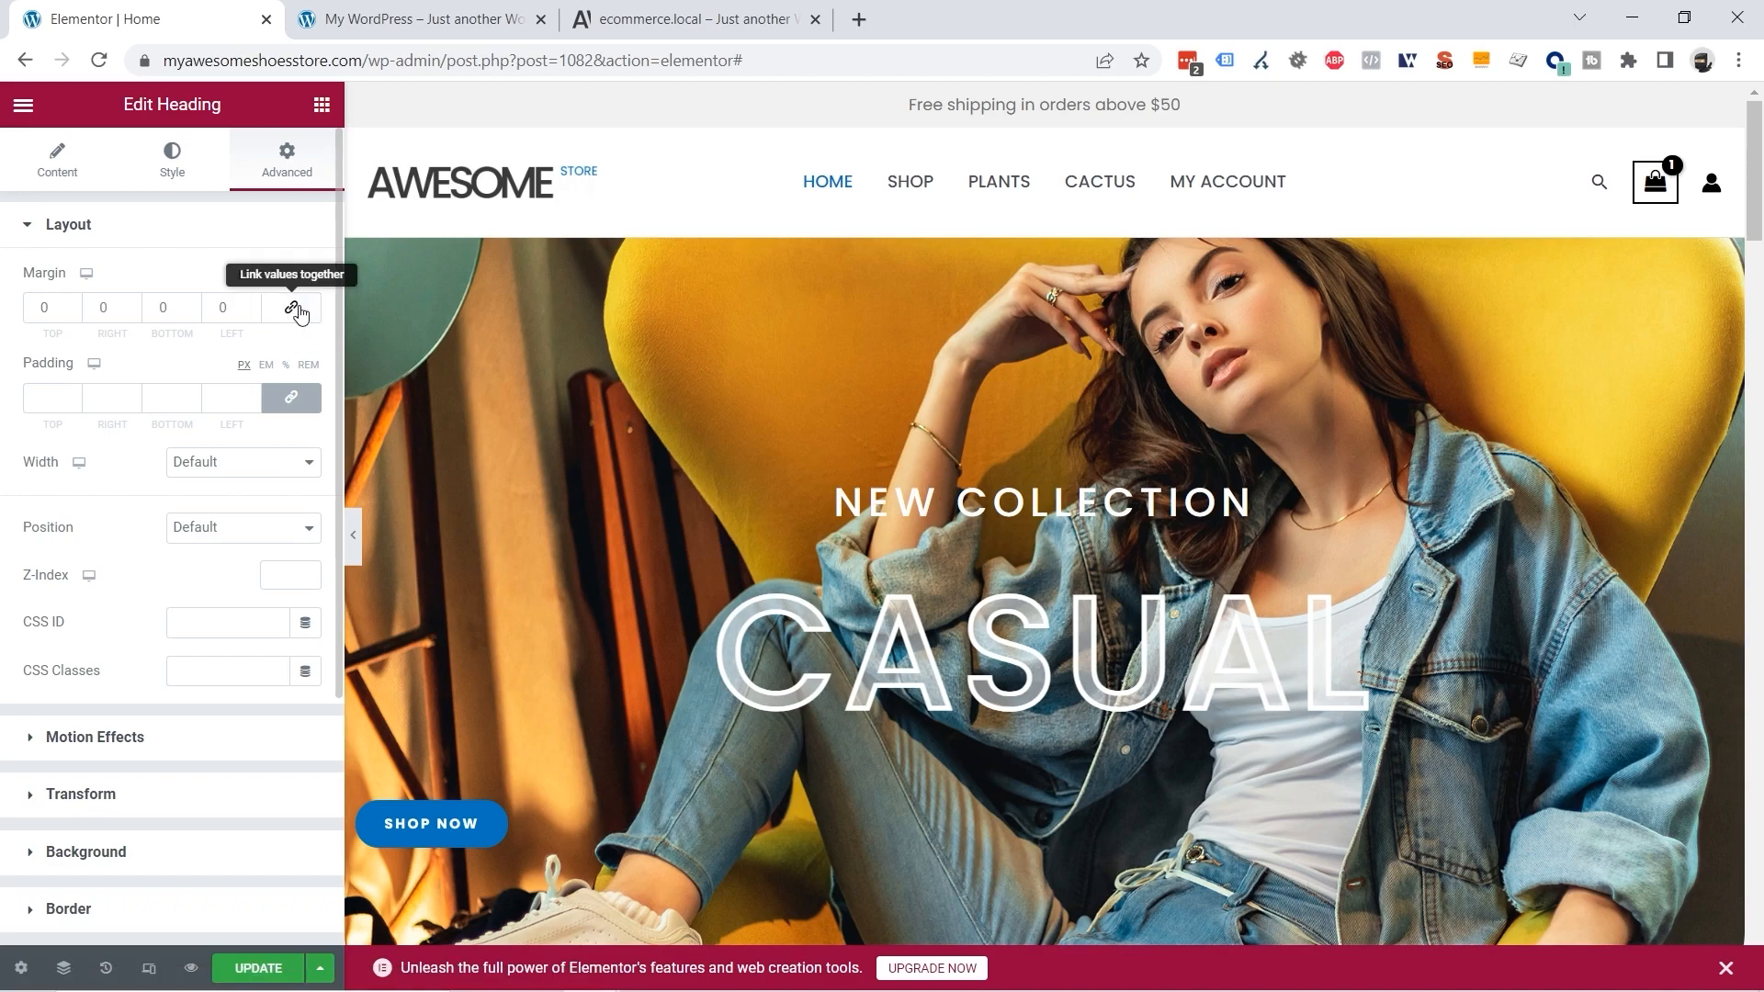
click(73, 312)
click(73, 313)
click(72, 313)
click(71, 313)
click(71, 311)
click(69, 311)
click(73, 313)
click(72, 312)
click(73, 312)
click(73, 312)
click(75, 313)
click(76, 314)
click(74, 313)
click(74, 314)
click(74, 313)
click(75, 314)
click(74, 313)
click(75, 313)
click(74, 313)
click(74, 314)
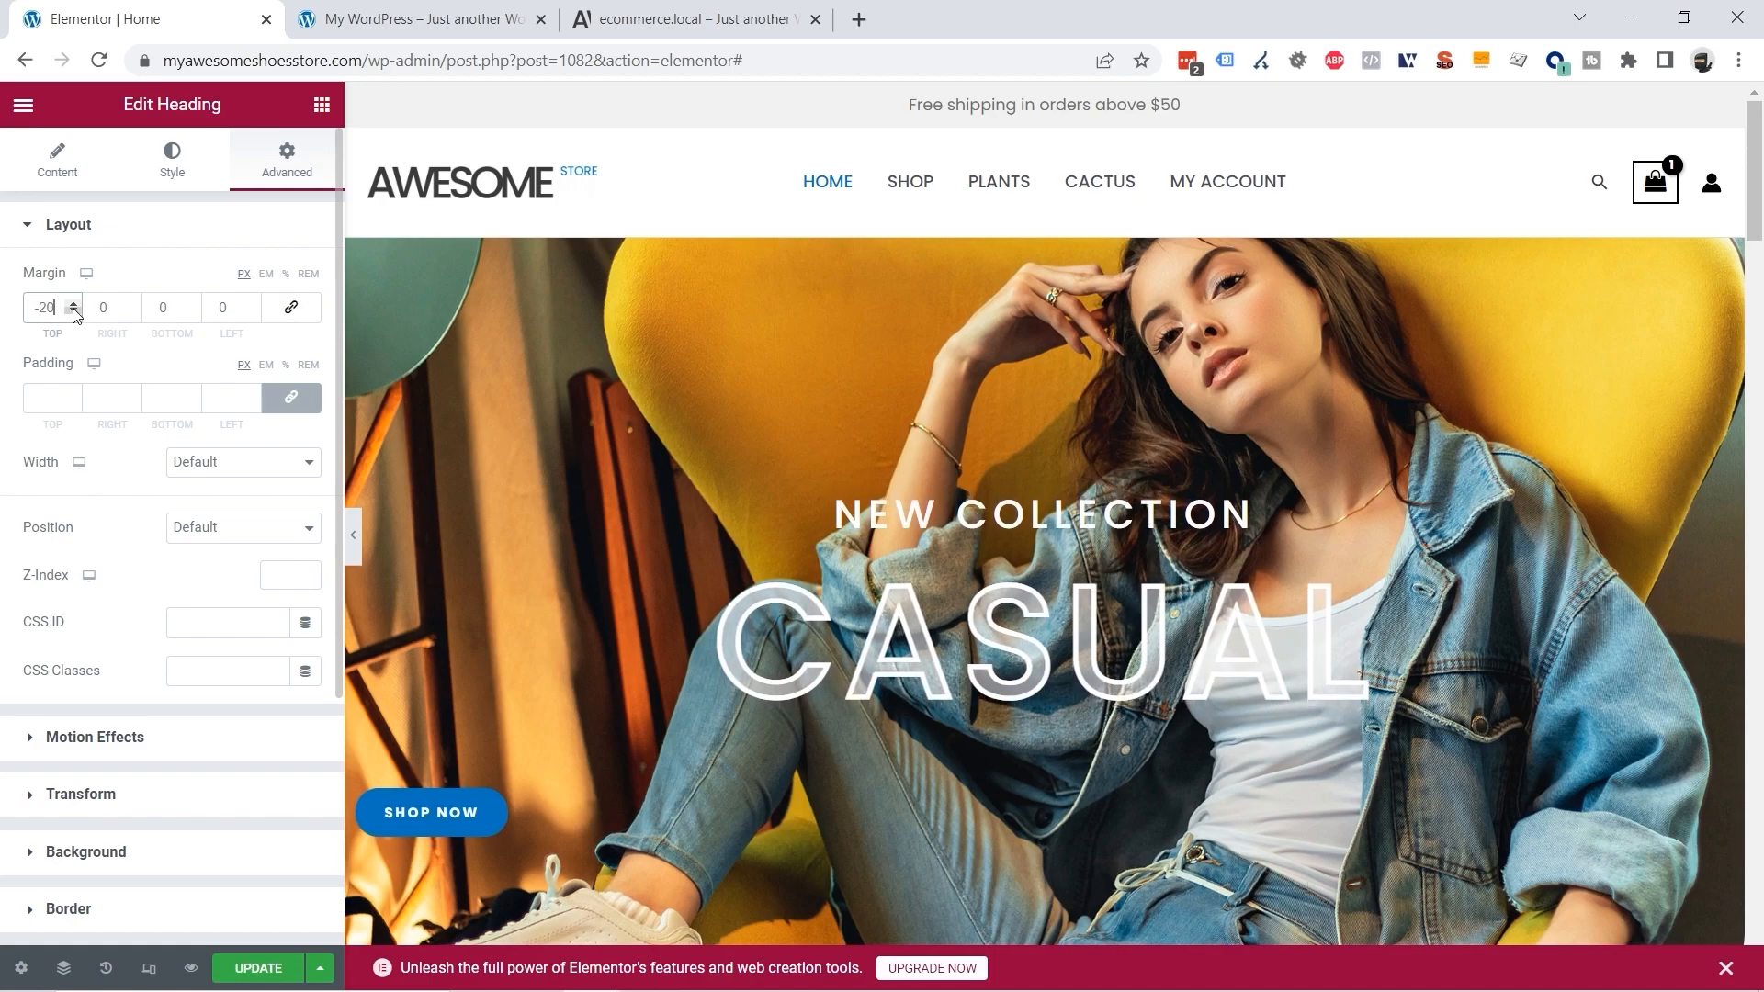
click(75, 314)
click(74, 313)
click(75, 313)
click(74, 313)
click(74, 314)
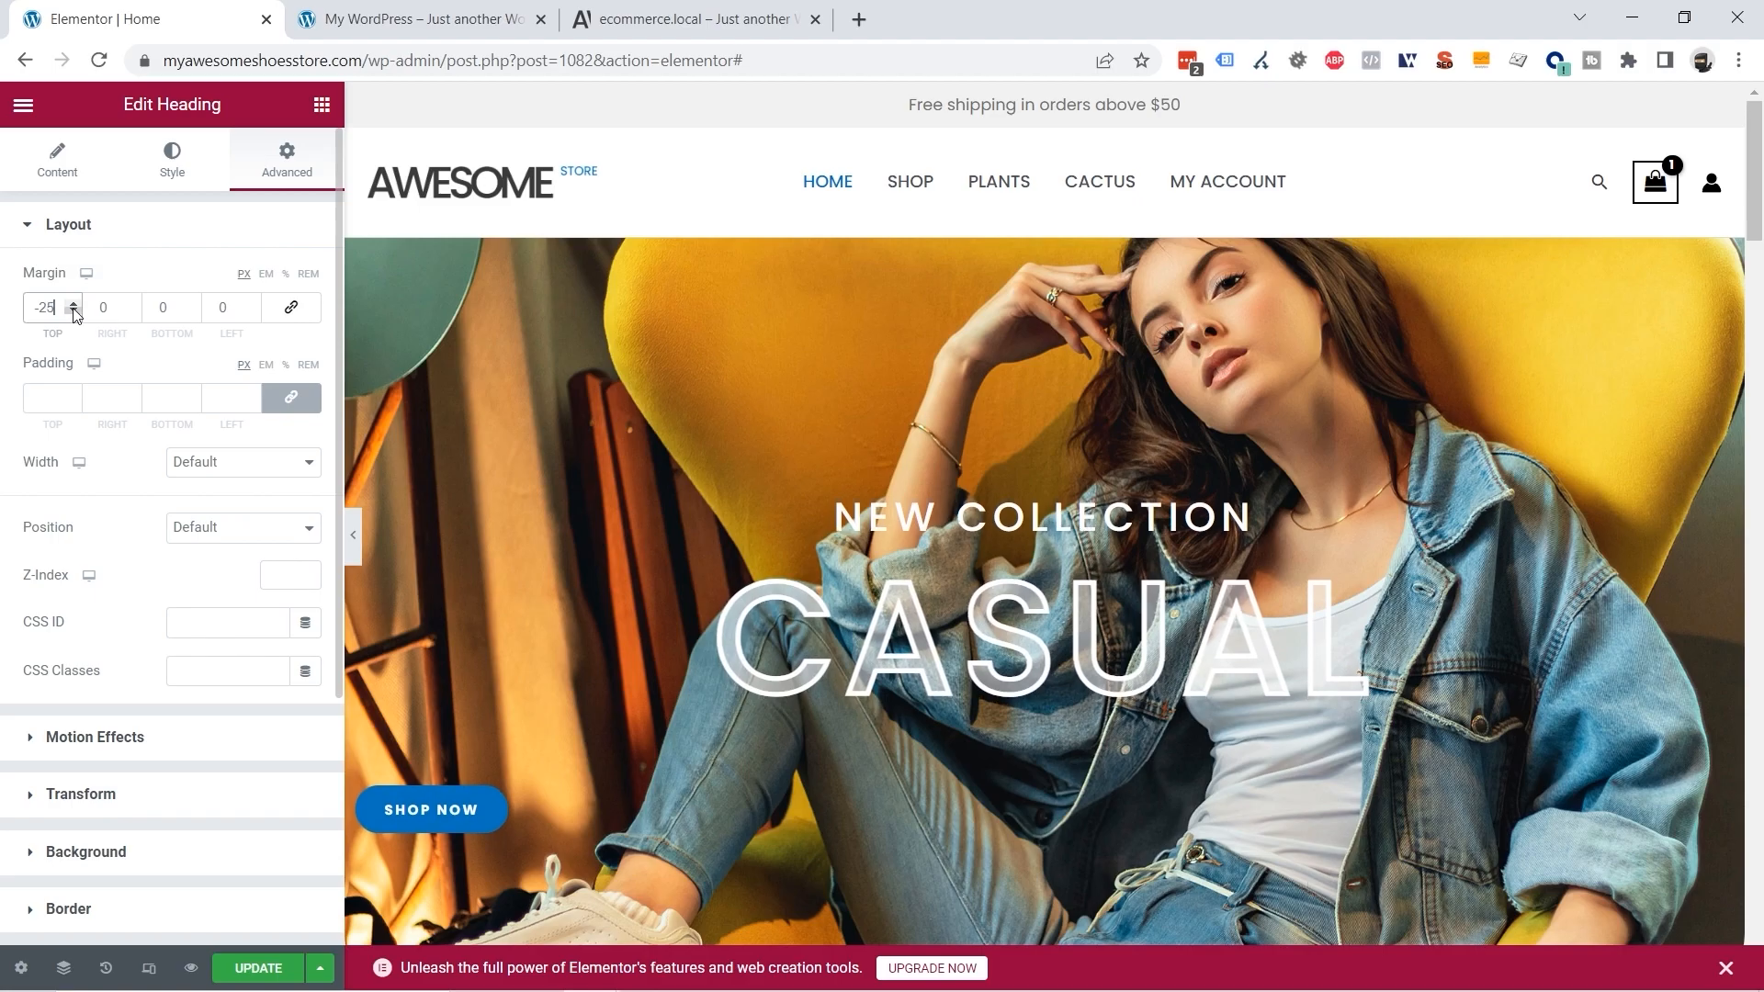
Step: Check the example site's hero button, center the Shop Now button and set its link to /shop
click(717, 21)
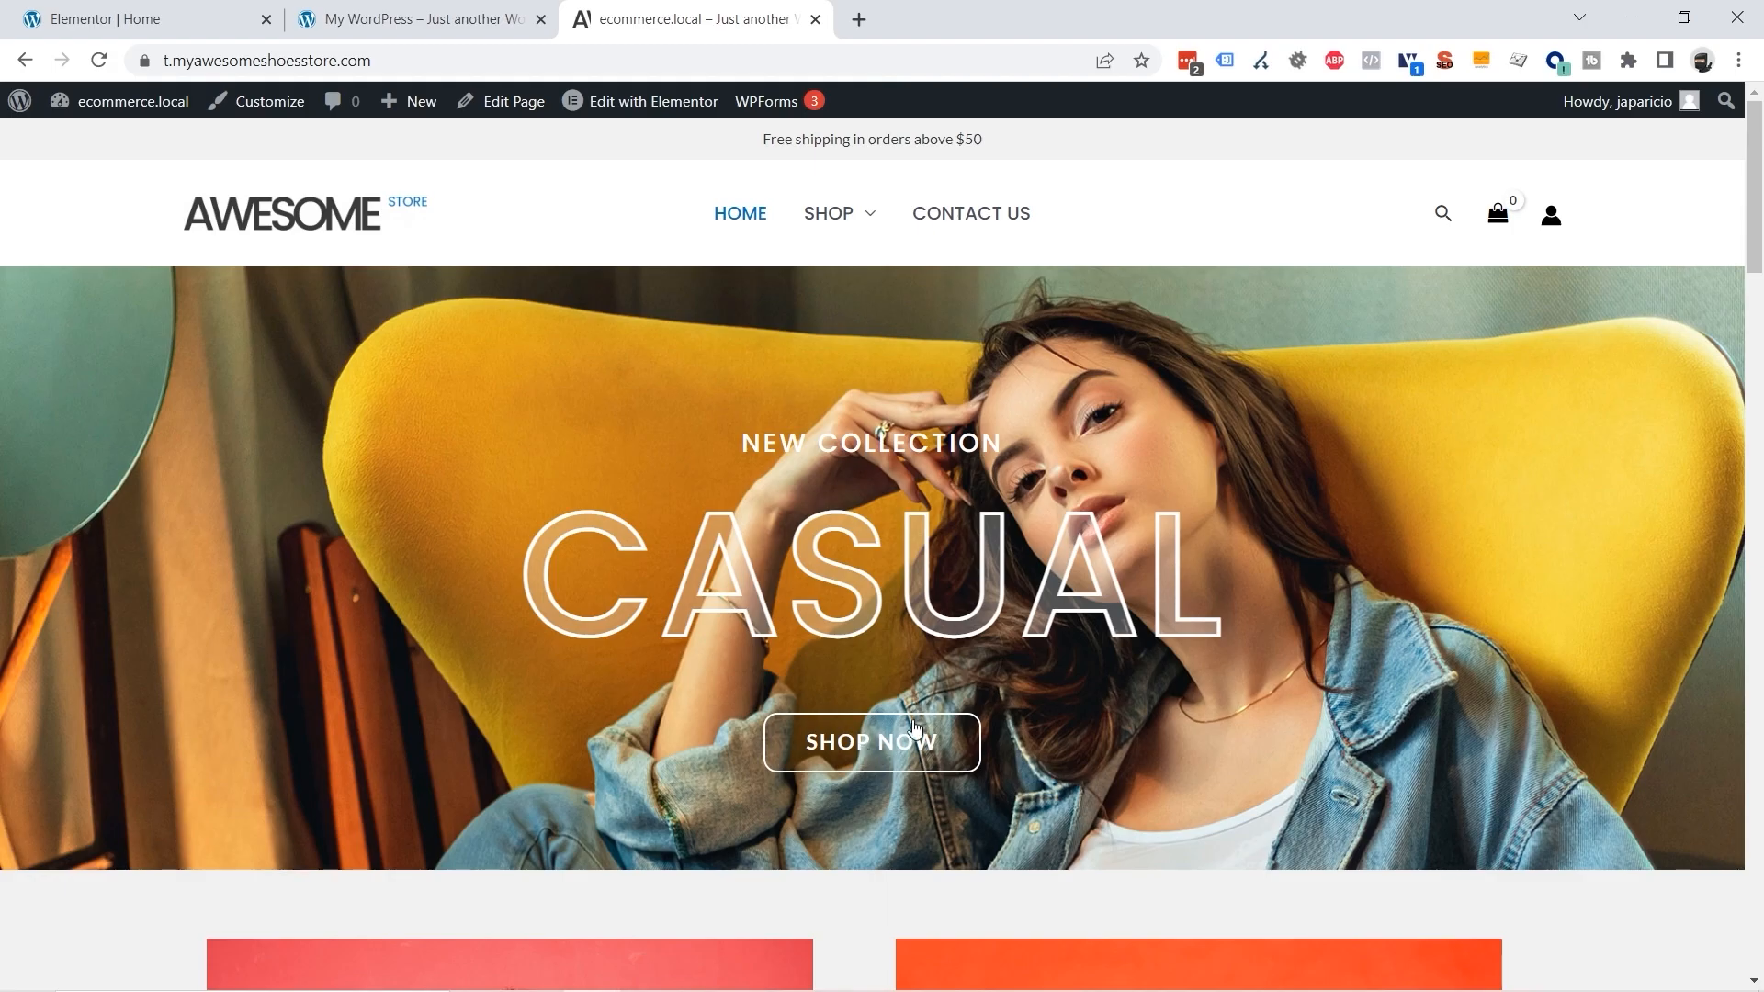
click(162, 22)
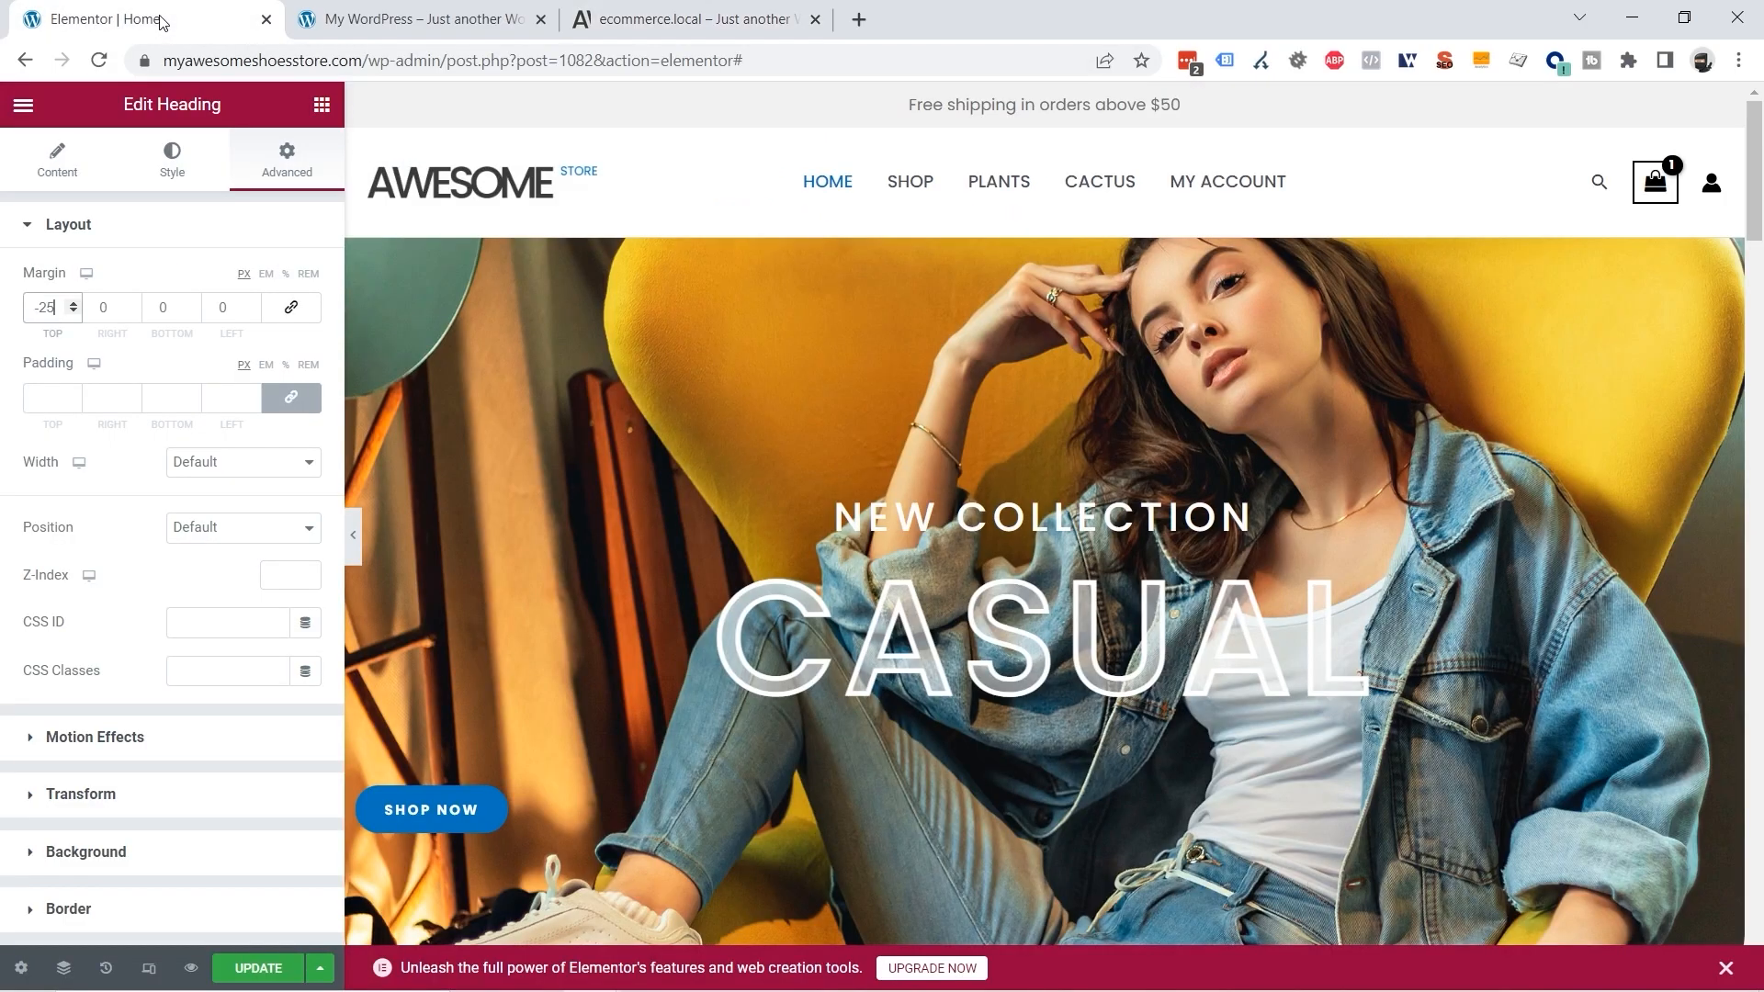
right_click(430, 810)
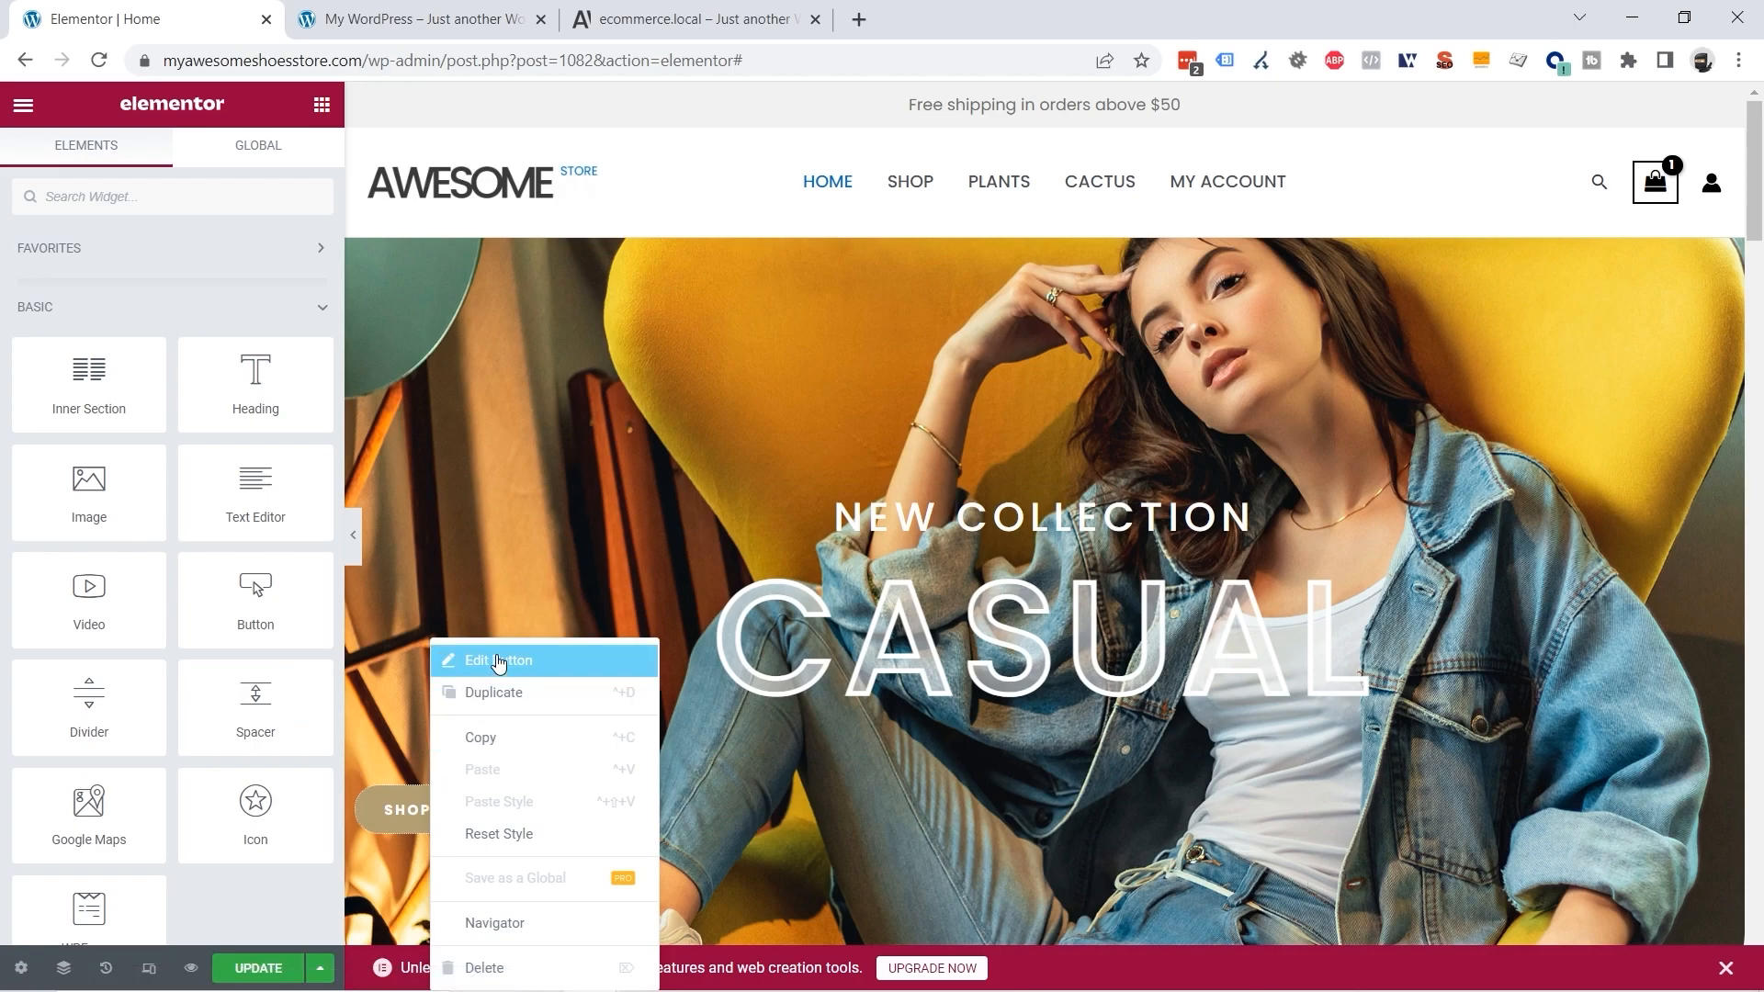
click(545, 662)
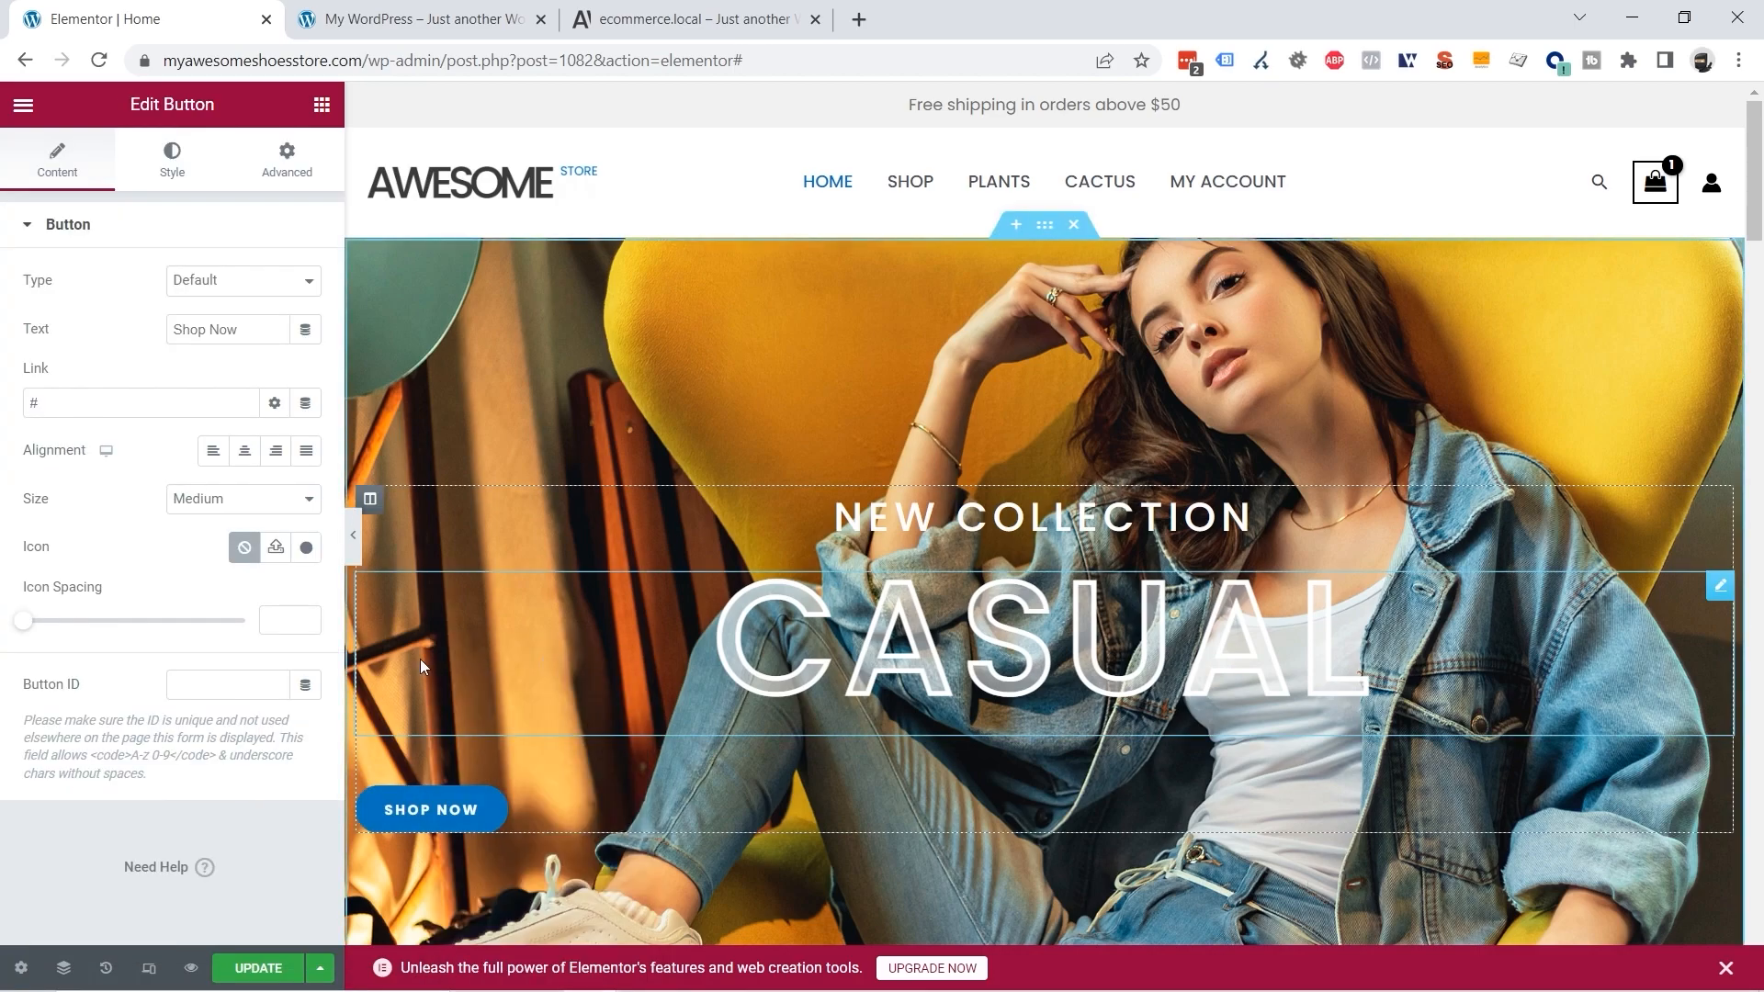
click(246, 455)
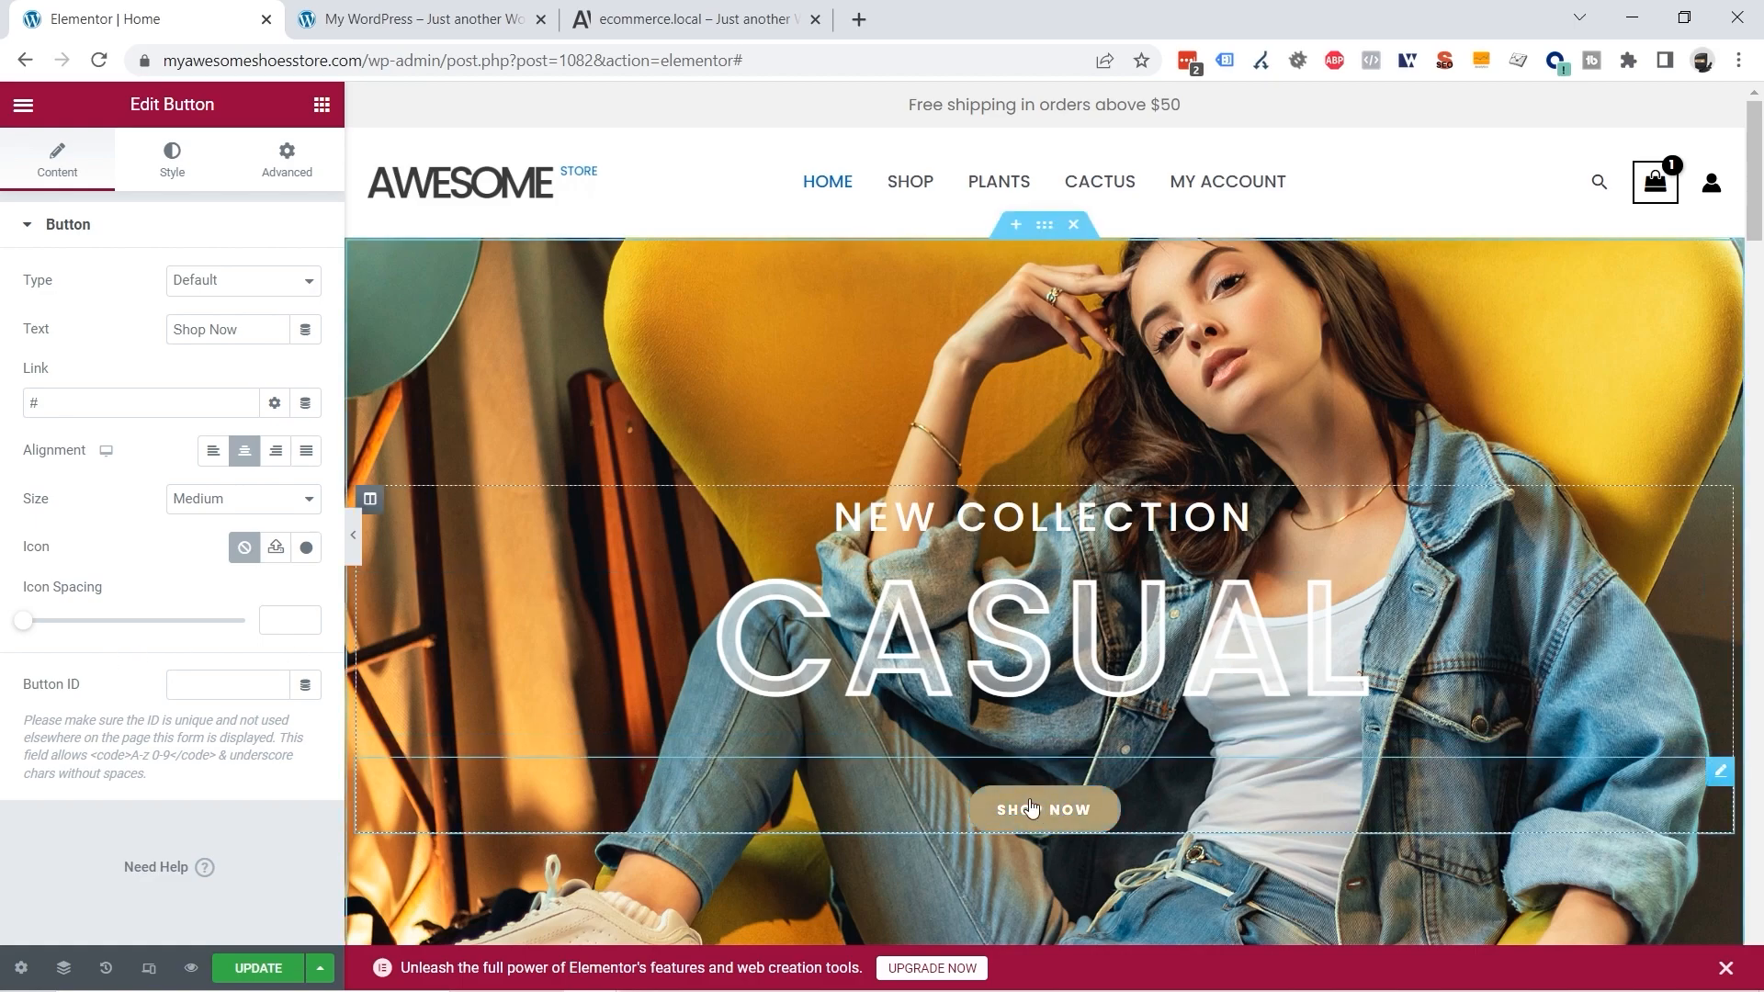
click(34, 401)
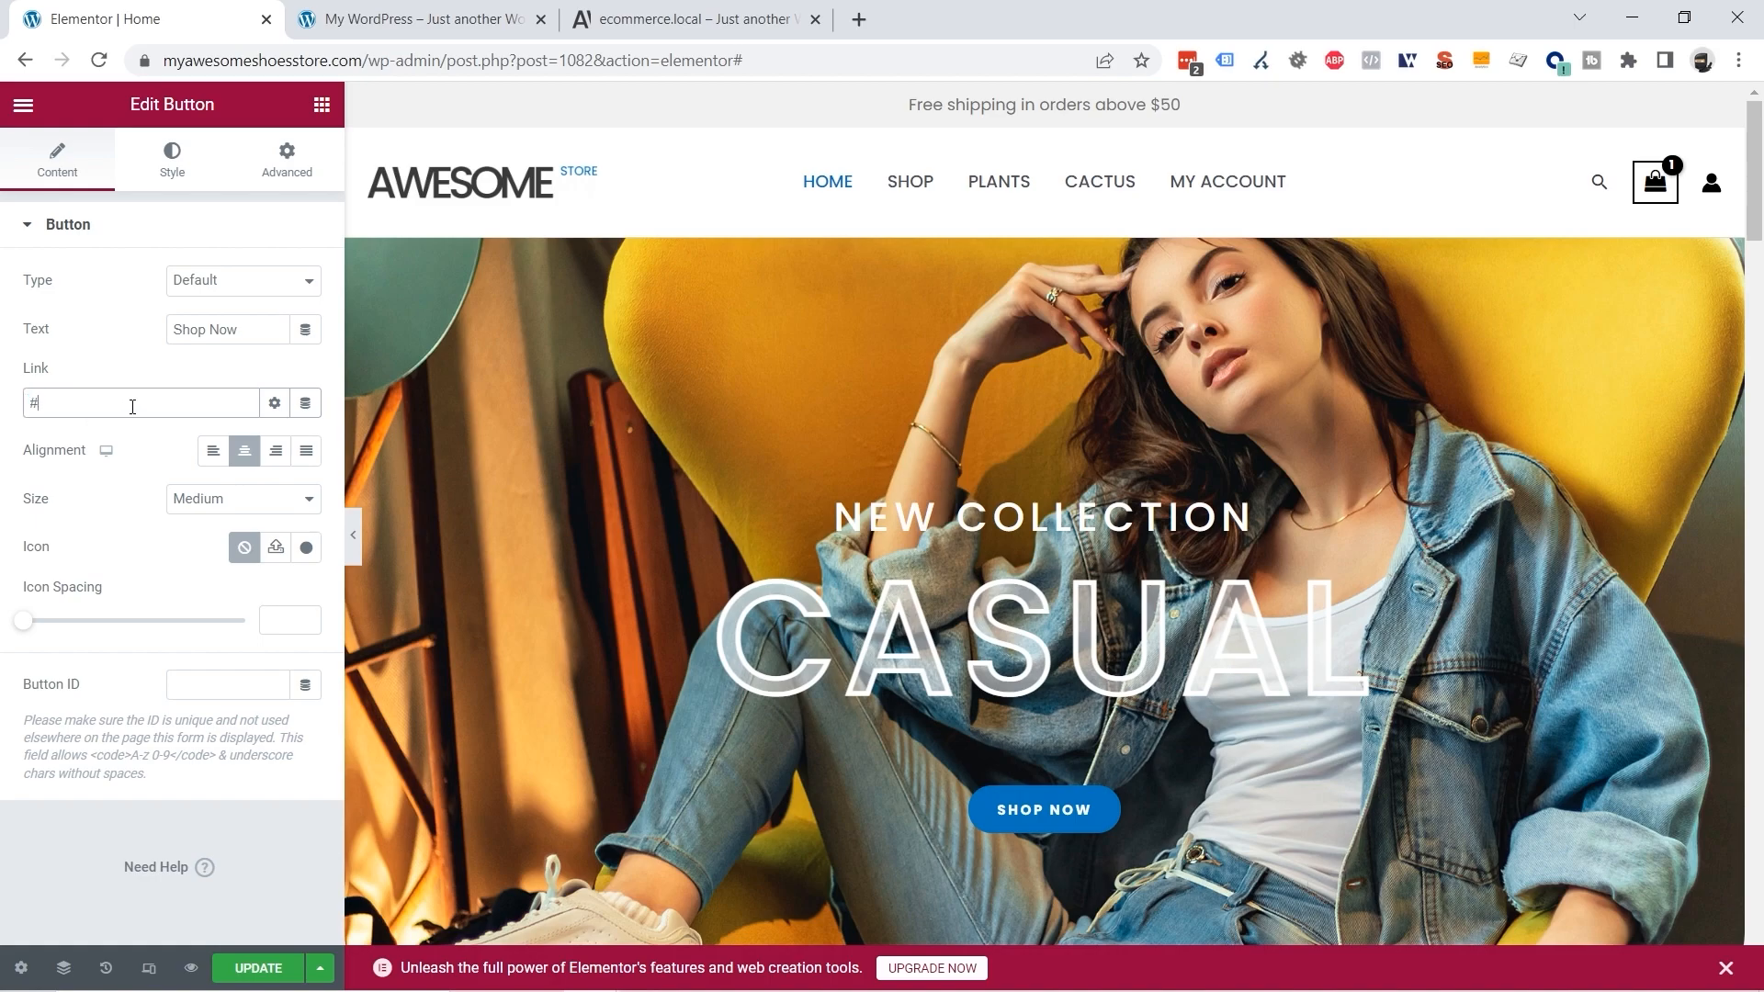
key(BackSpace)
text(/shop)
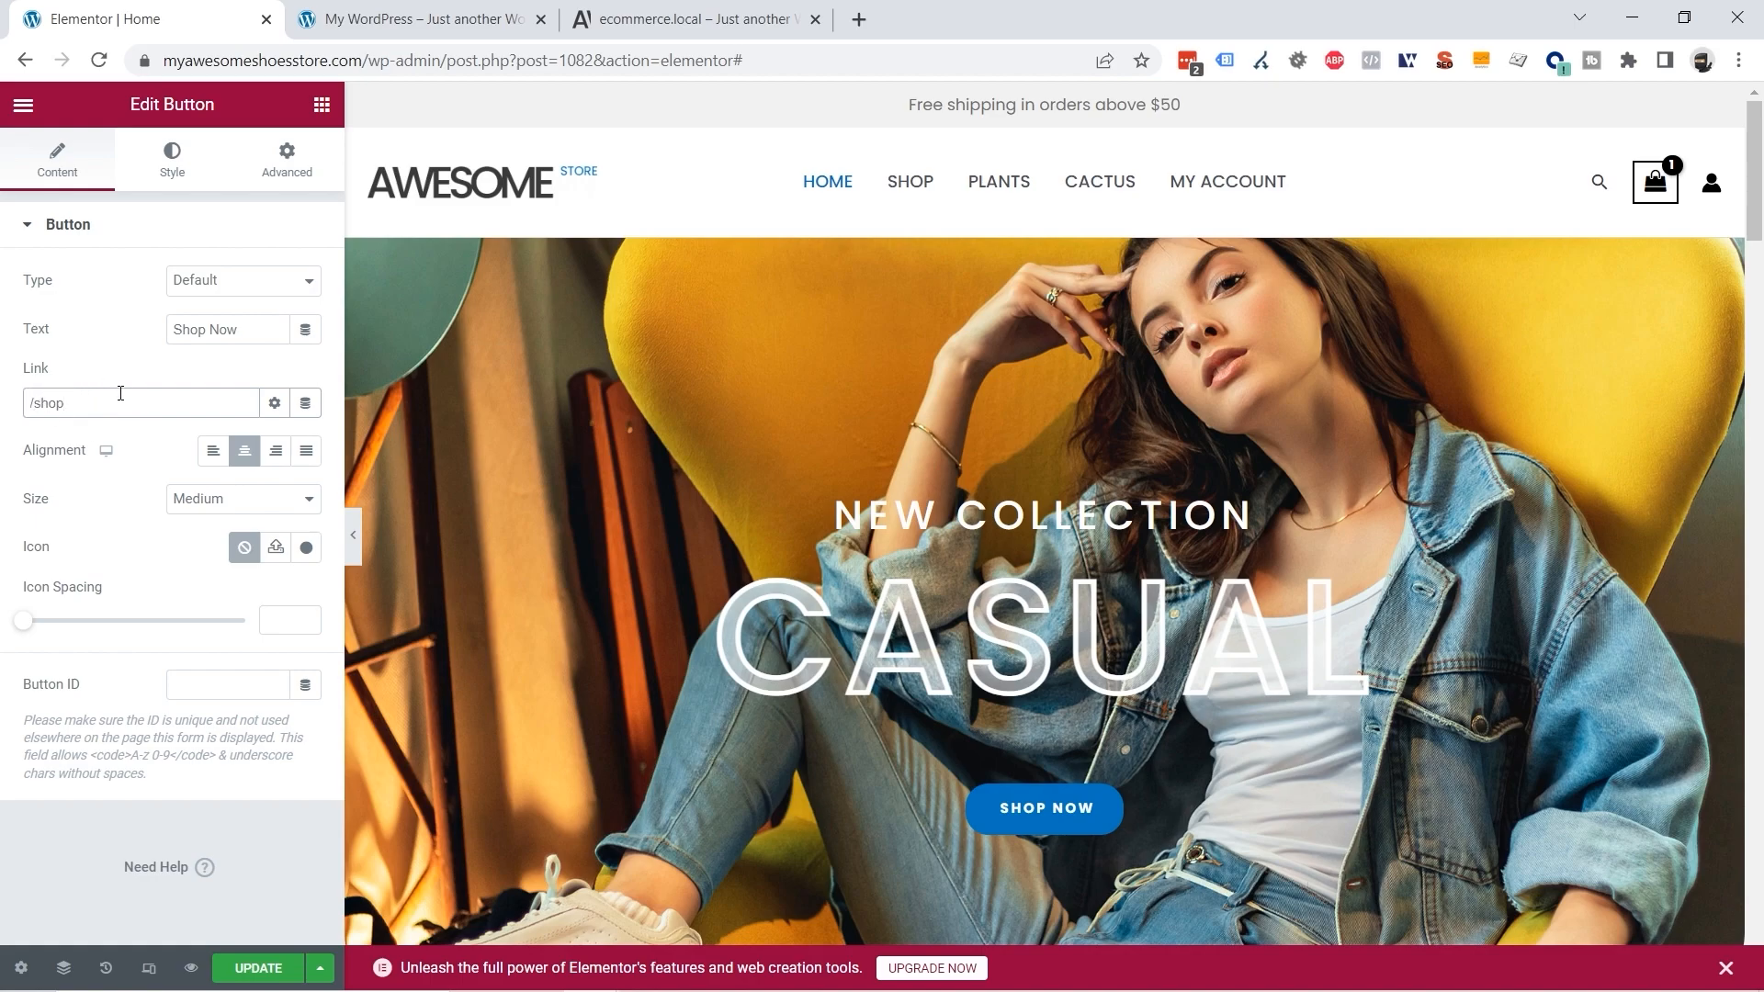
Step: Match the Shop Now button's typography to the example with a size of 20 px and weight 500
click(178, 169)
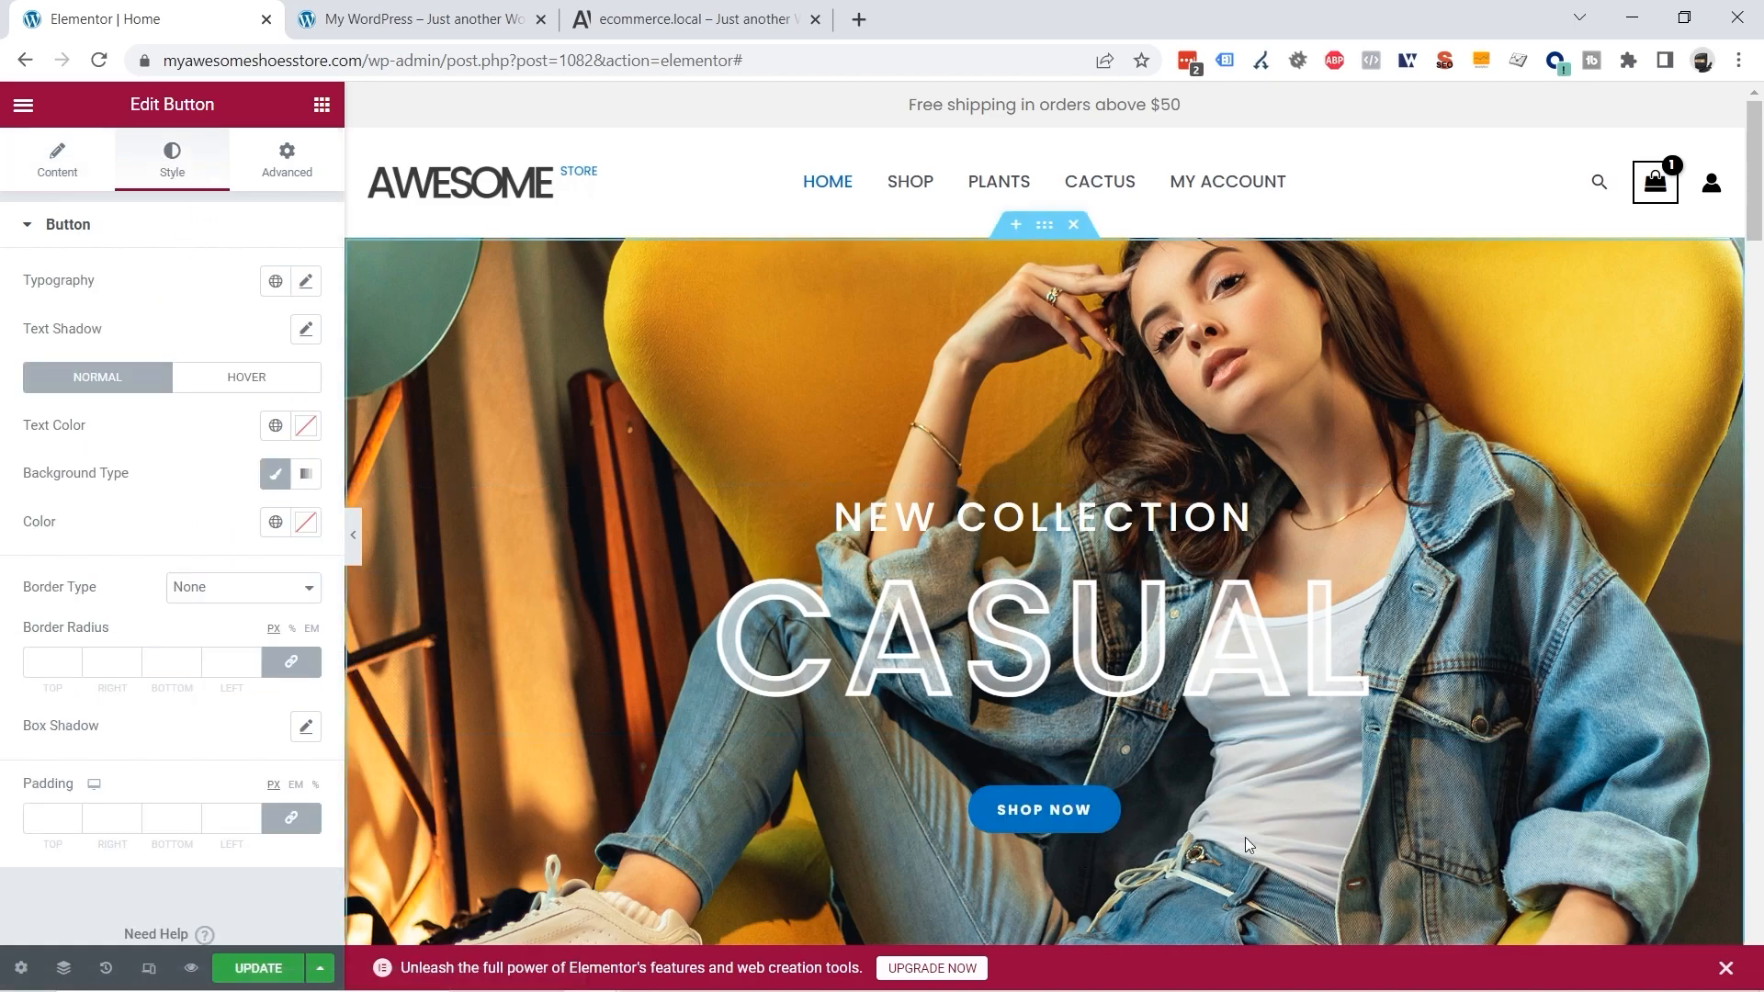
click(641, 33)
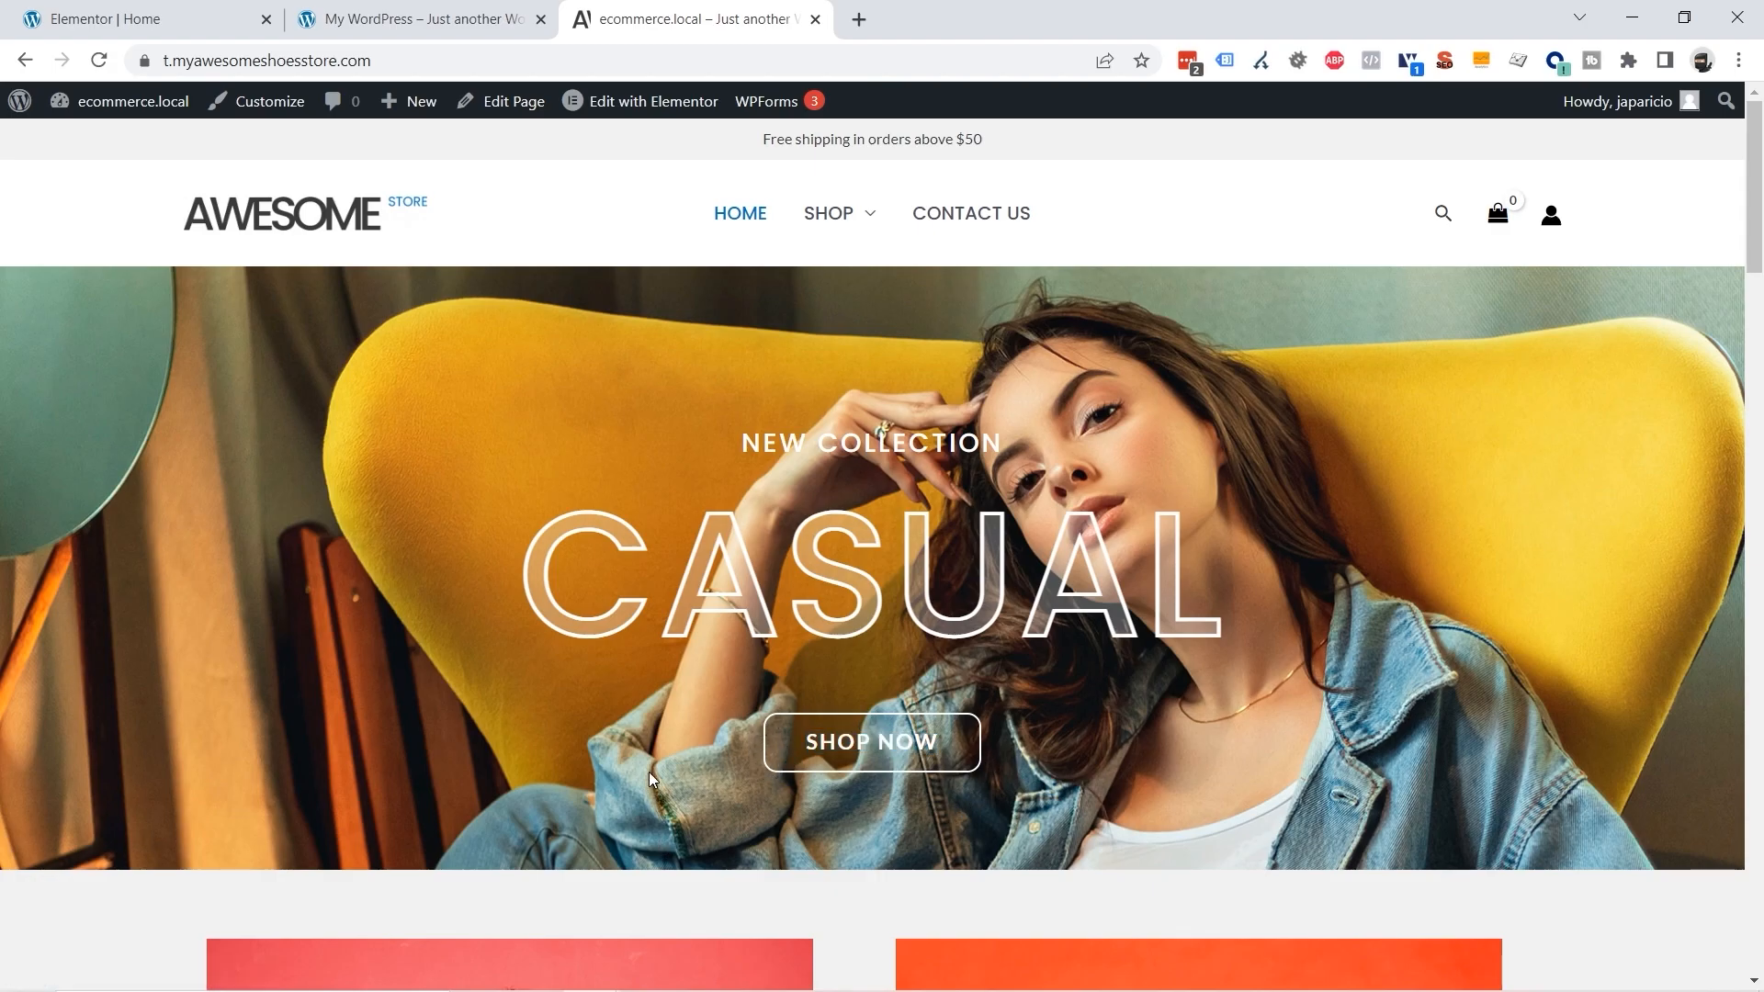
click(178, 18)
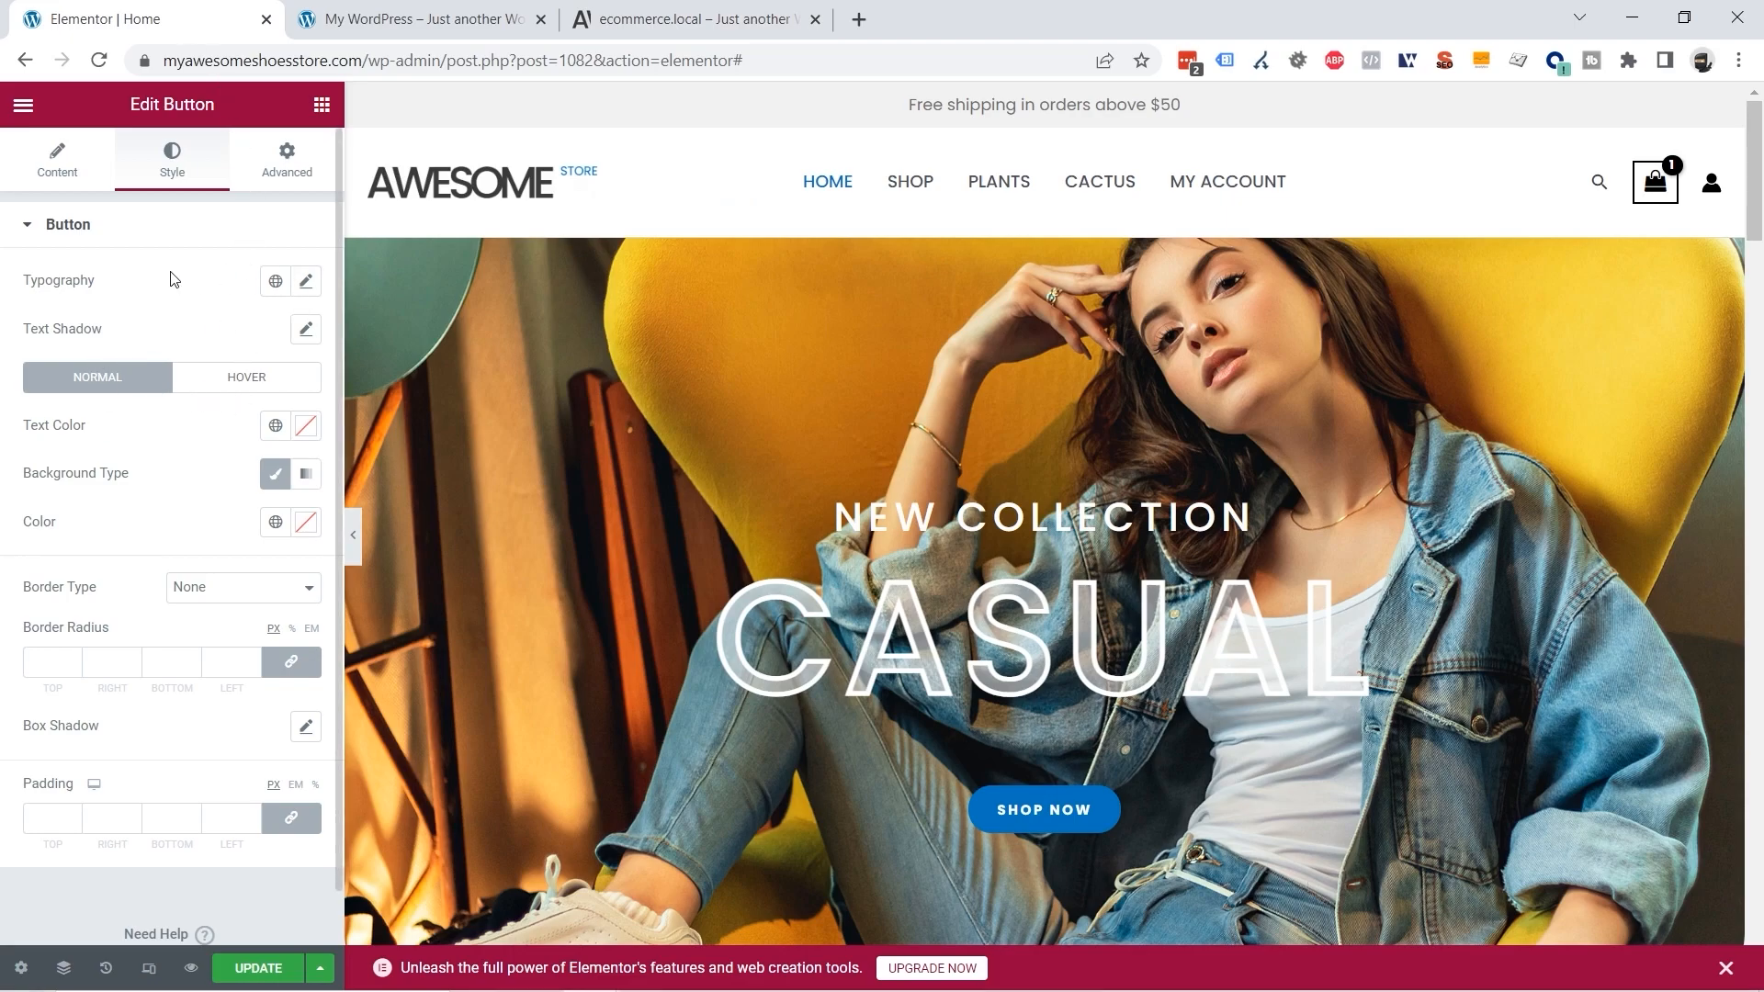
click(307, 287)
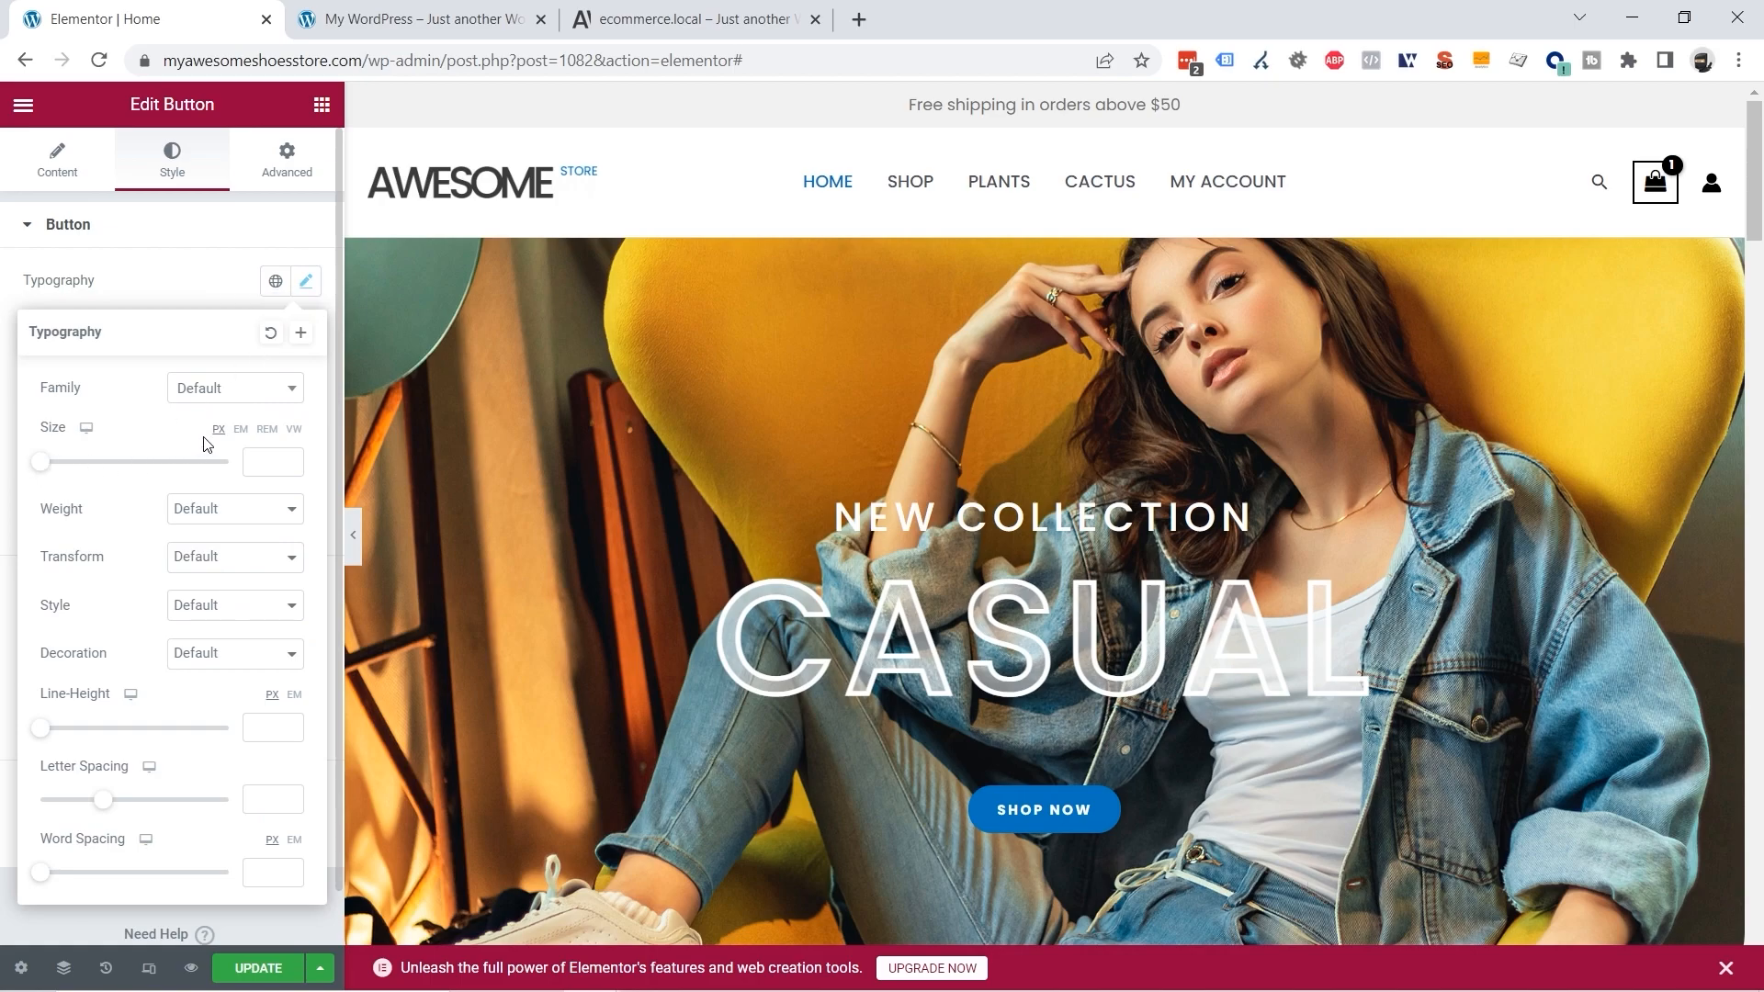
drag(43, 466, 61, 472)
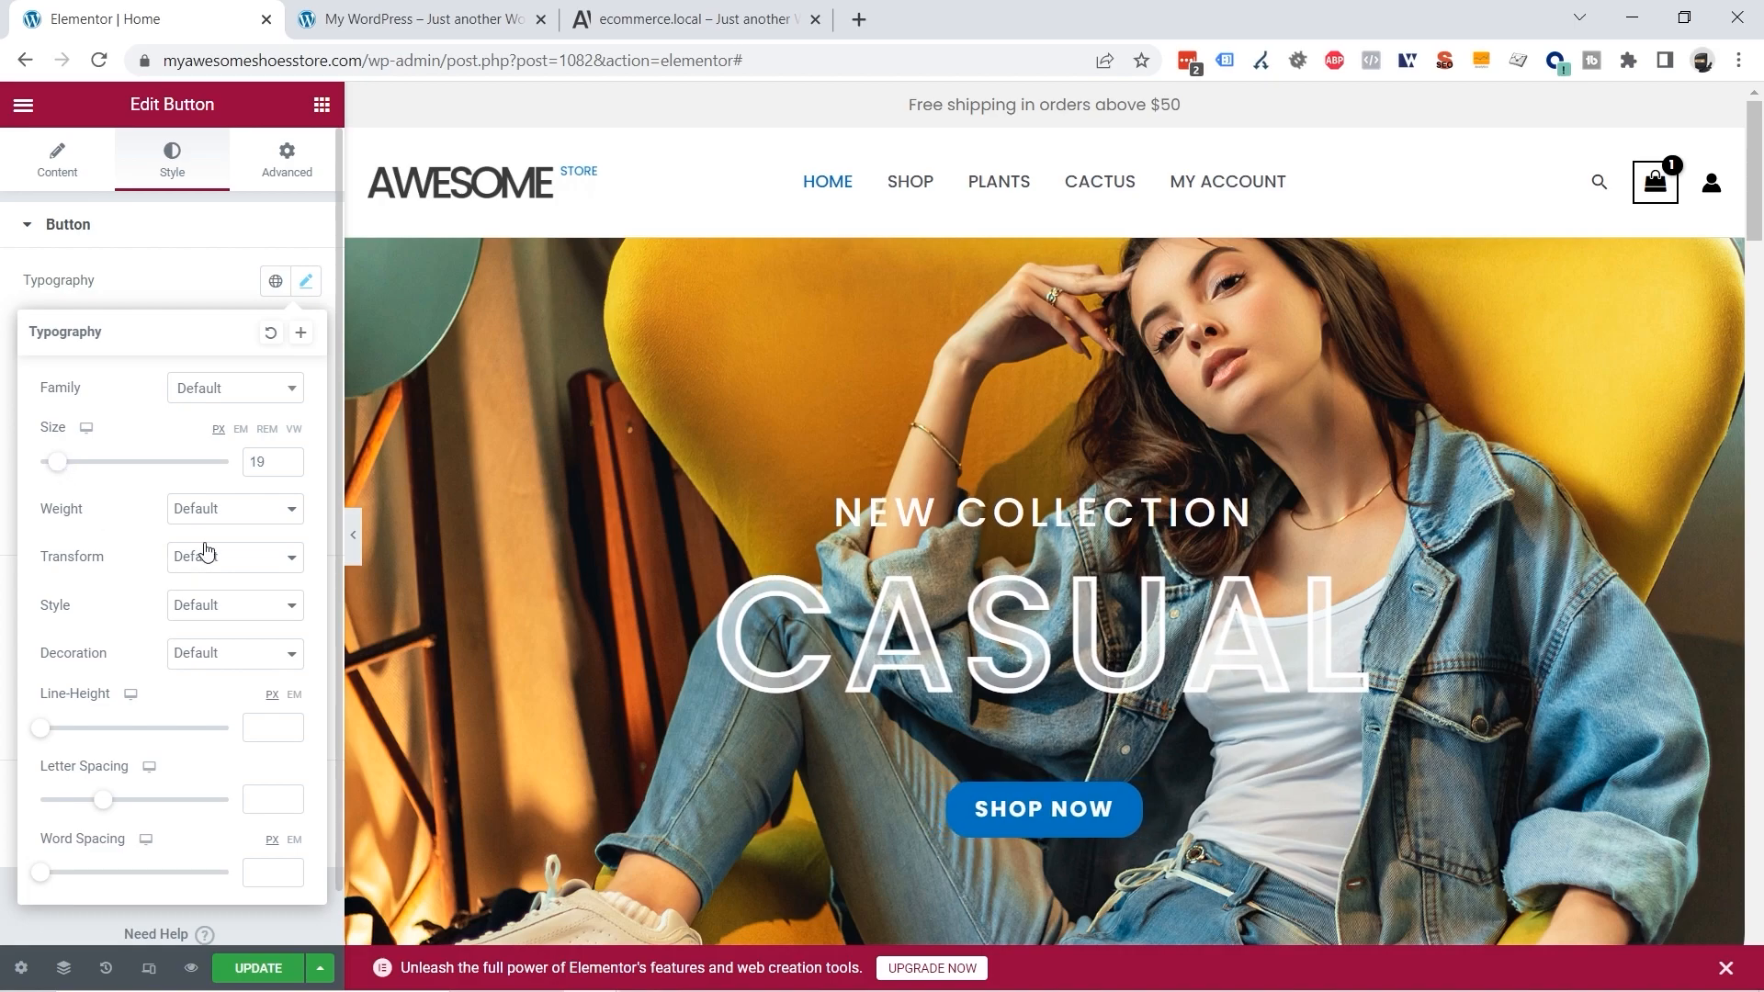
click(212, 514)
click(219, 588)
click(231, 520)
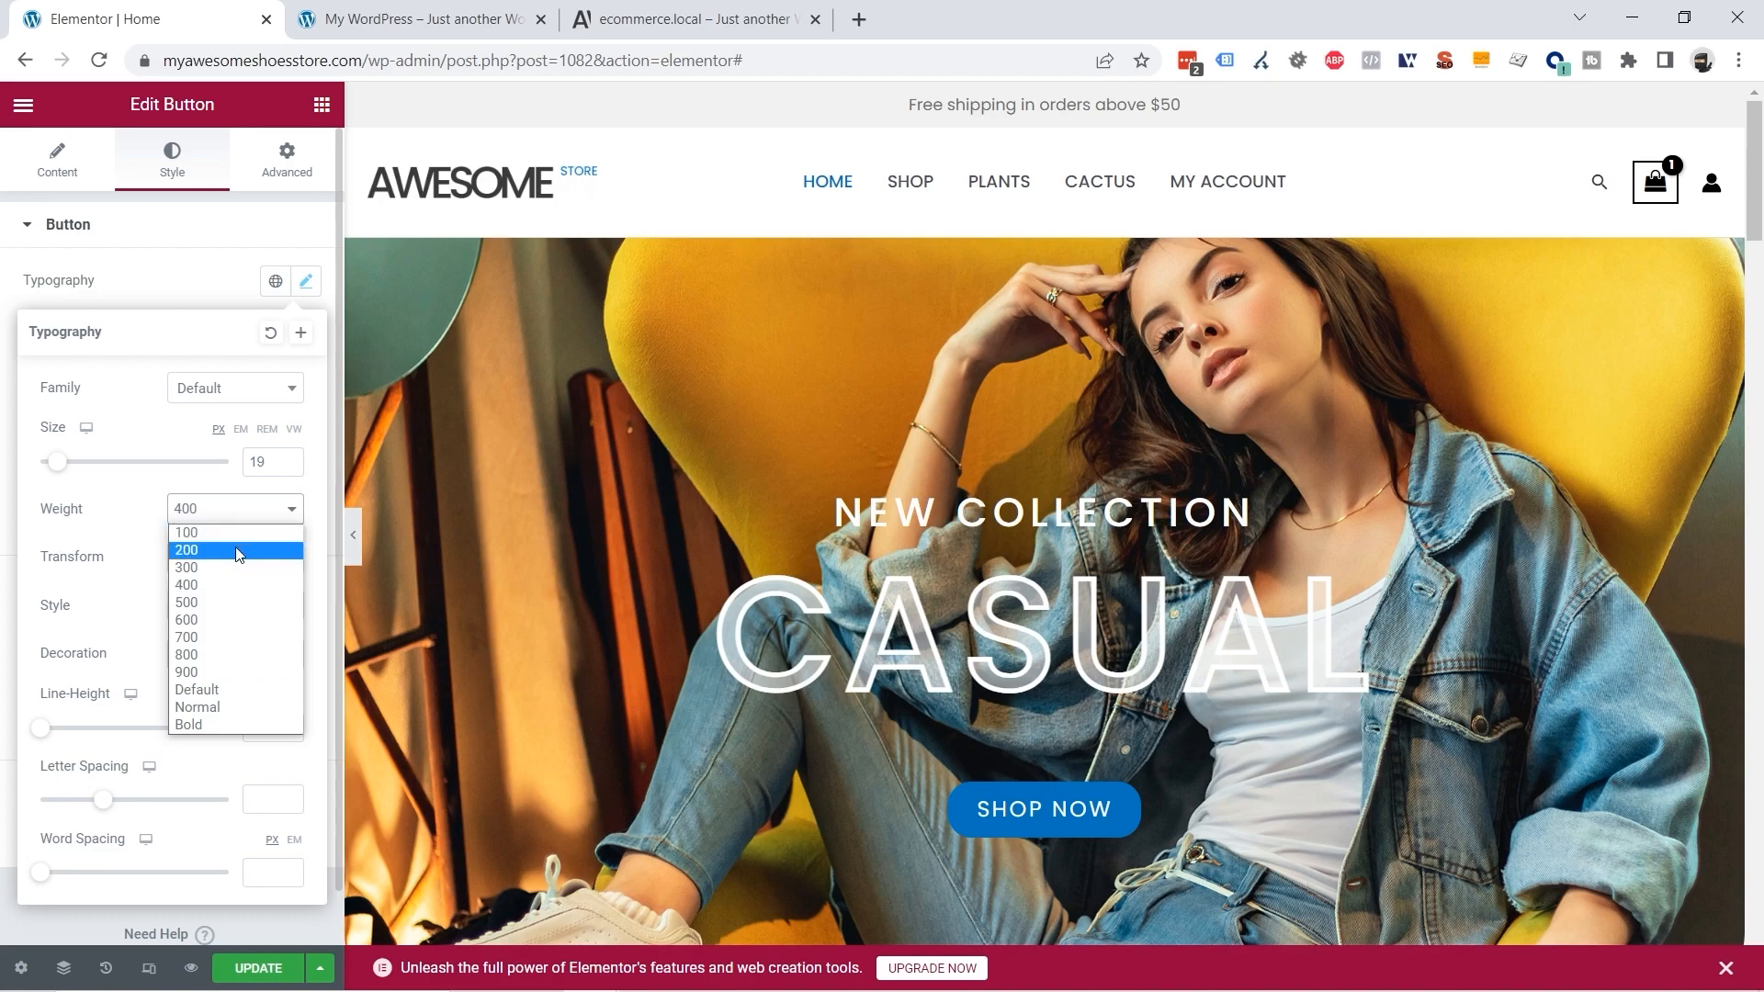
click(233, 603)
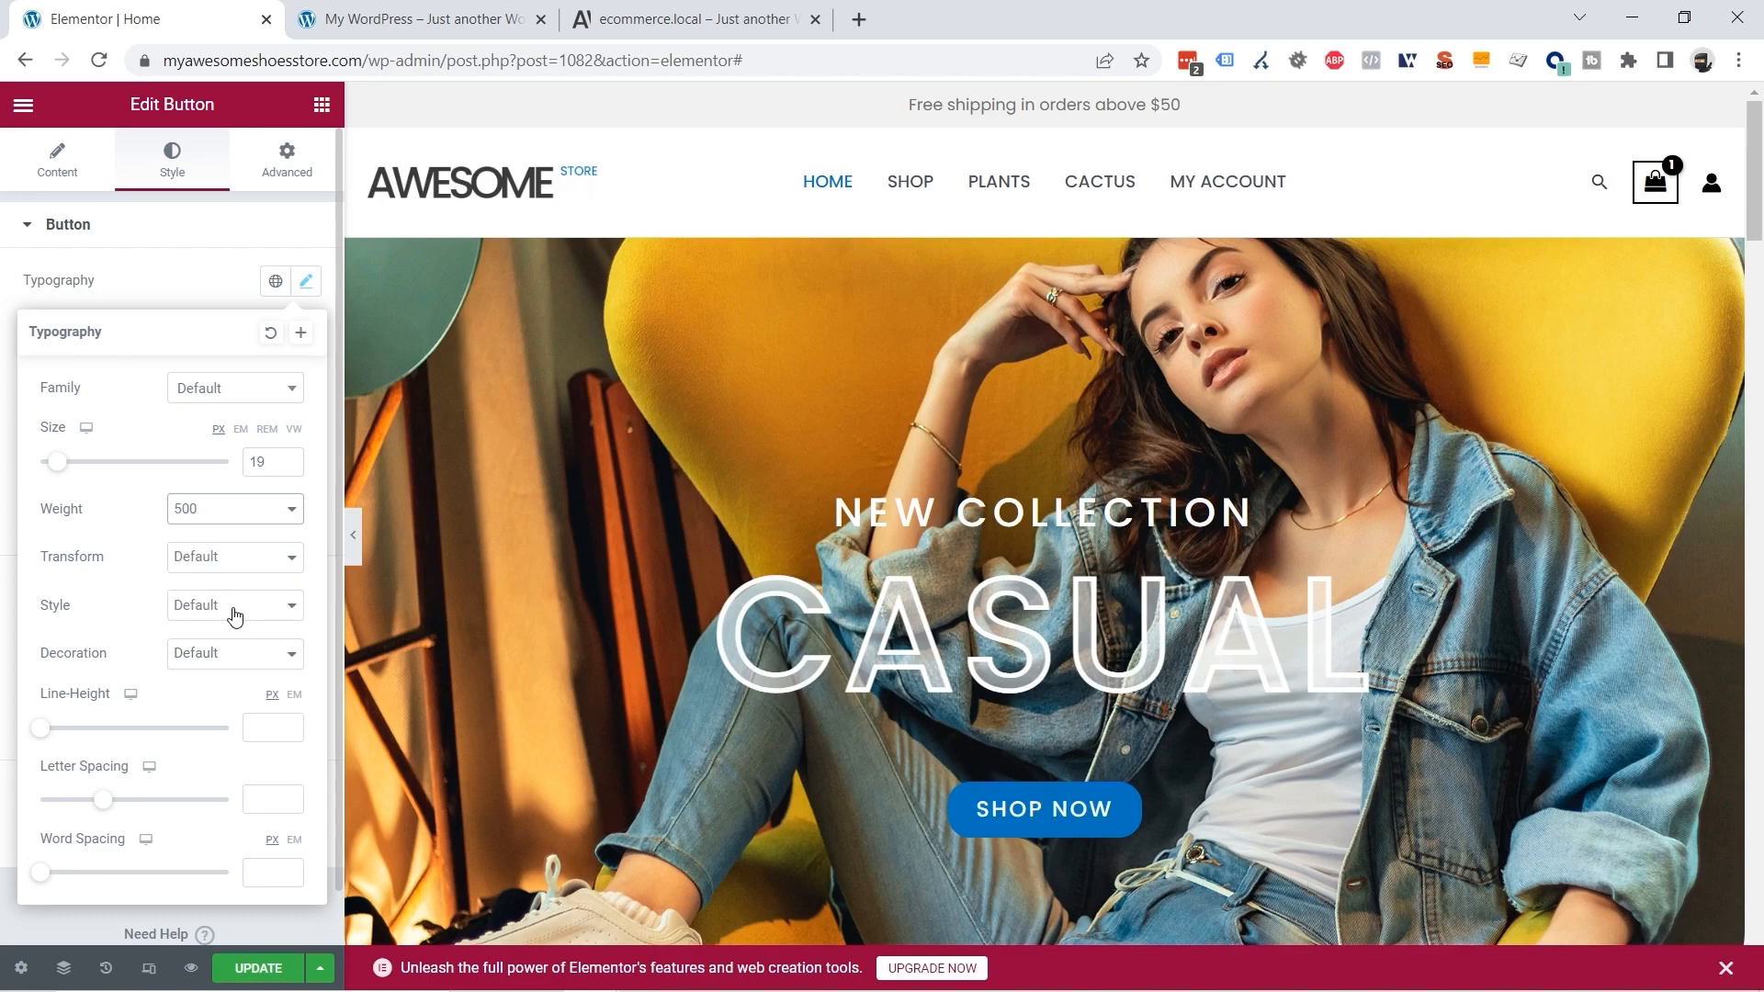
drag(55, 464, 59, 468)
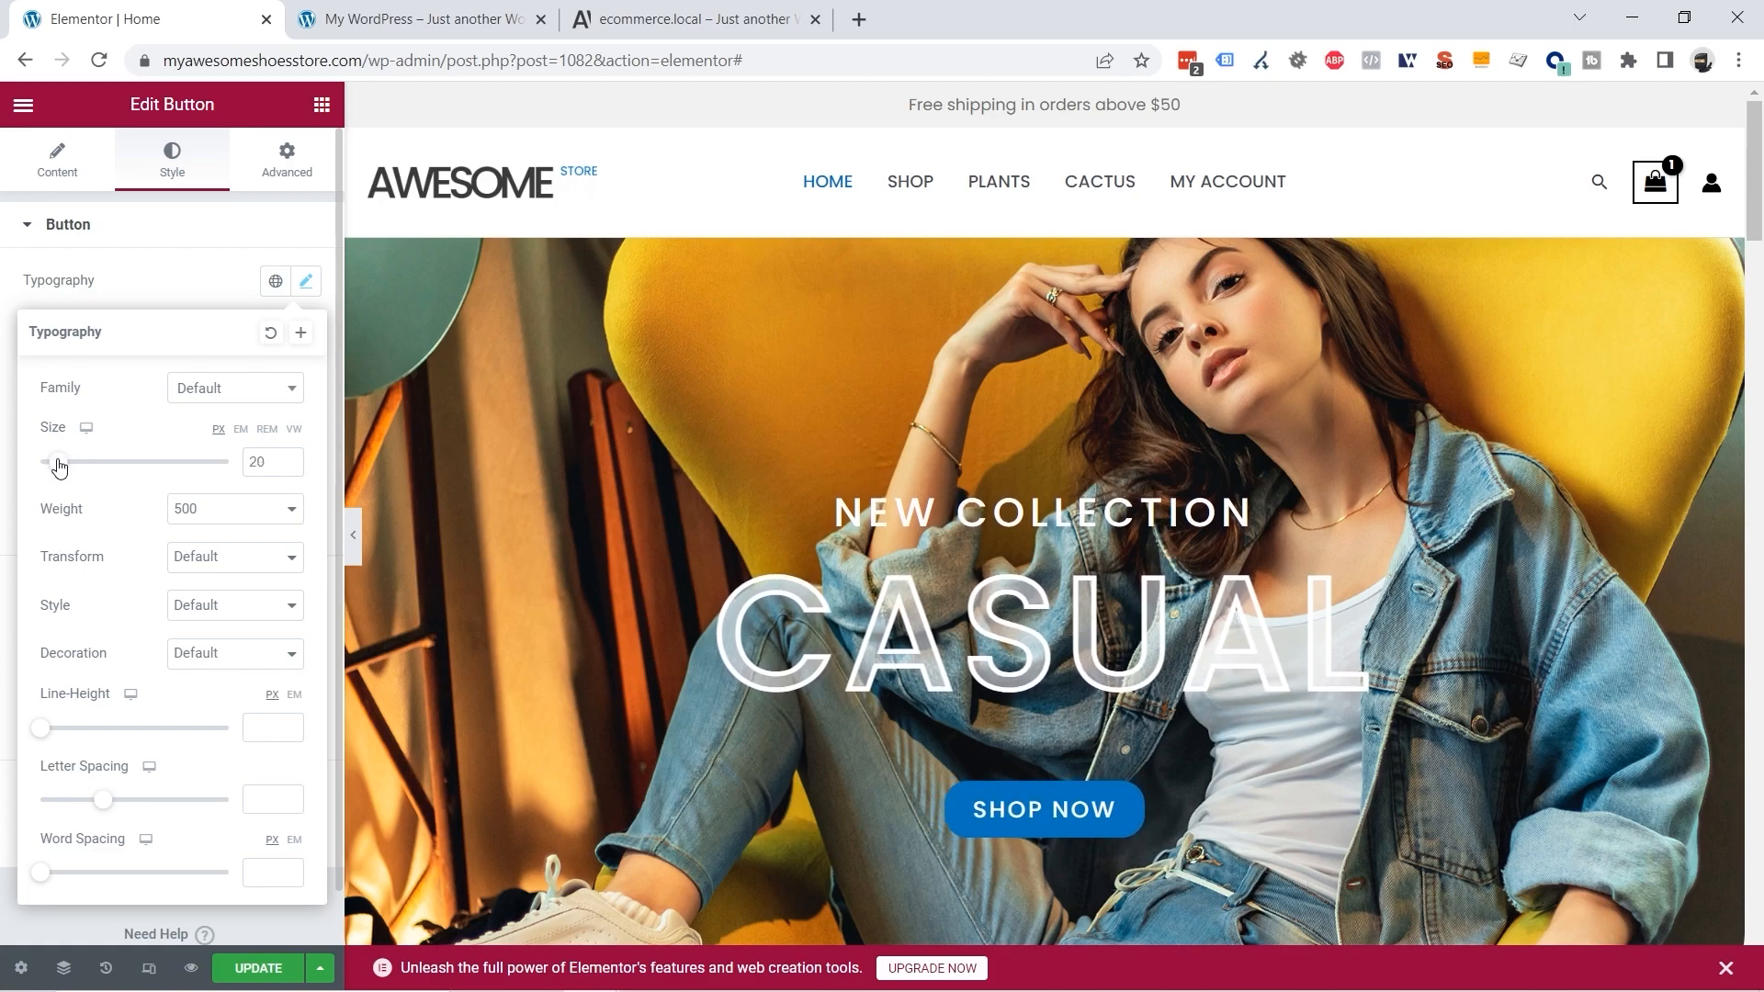
click(166, 278)
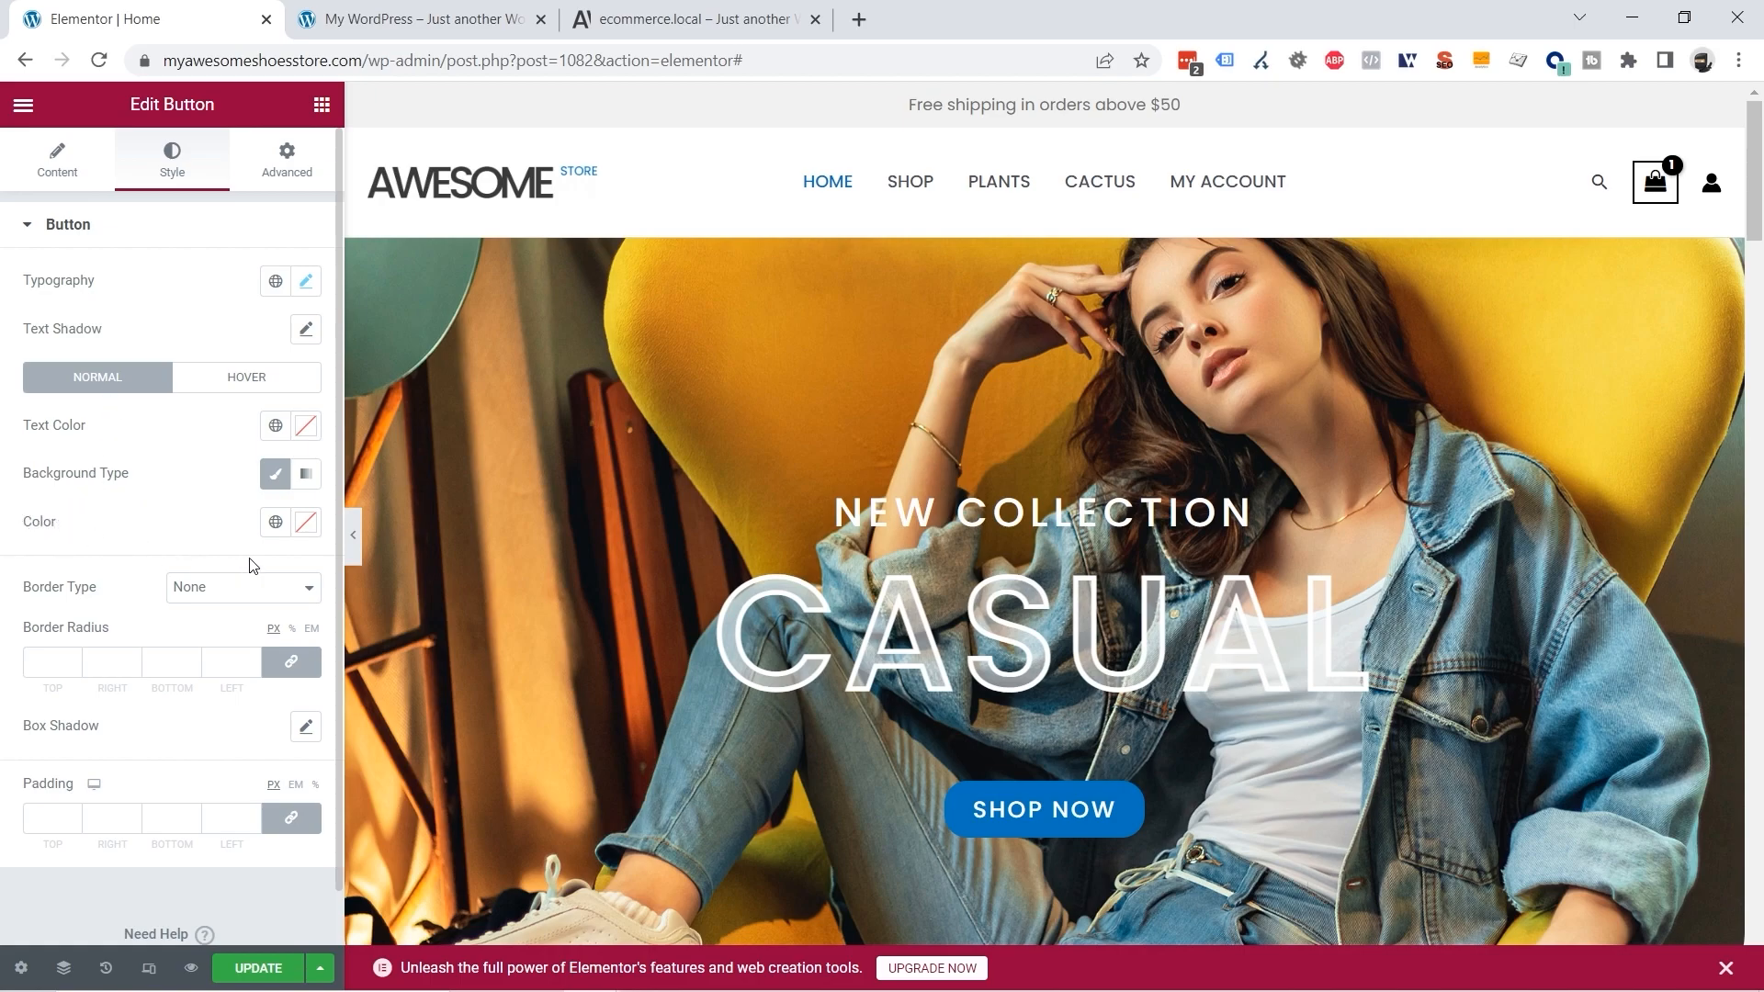
Step: Make the Shop Now button's background color fully transparent, #02010100
click(307, 531)
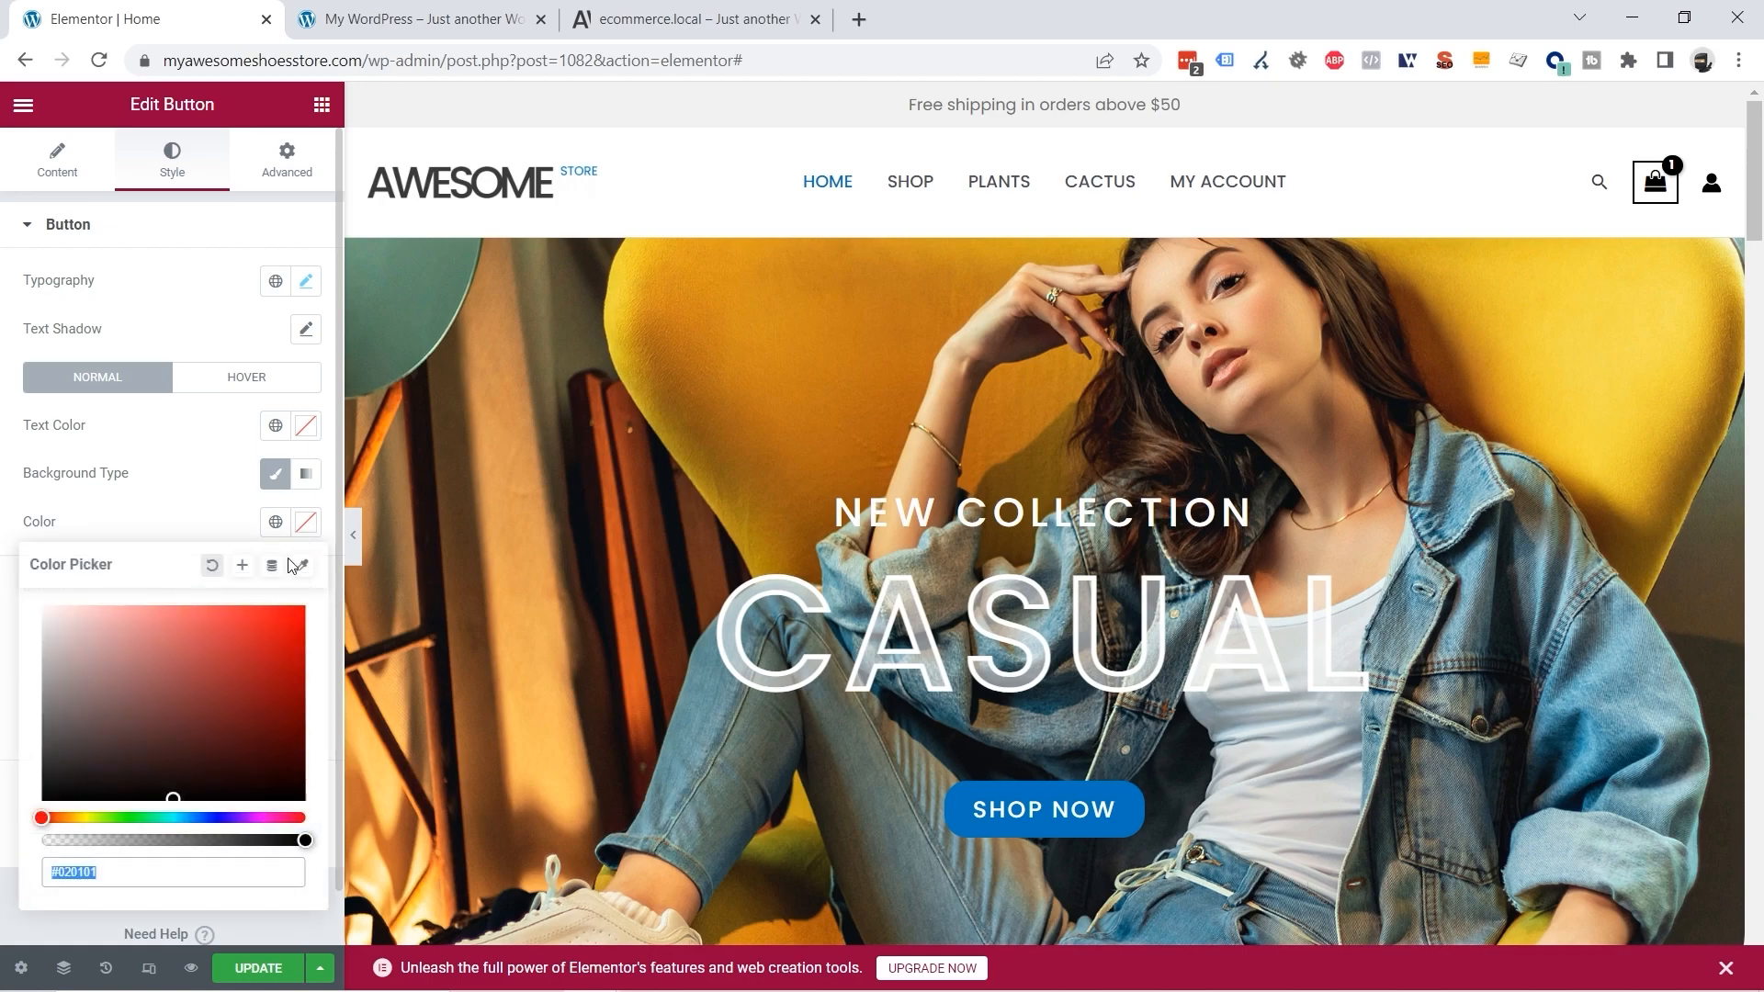
drag(304, 841, 37, 857)
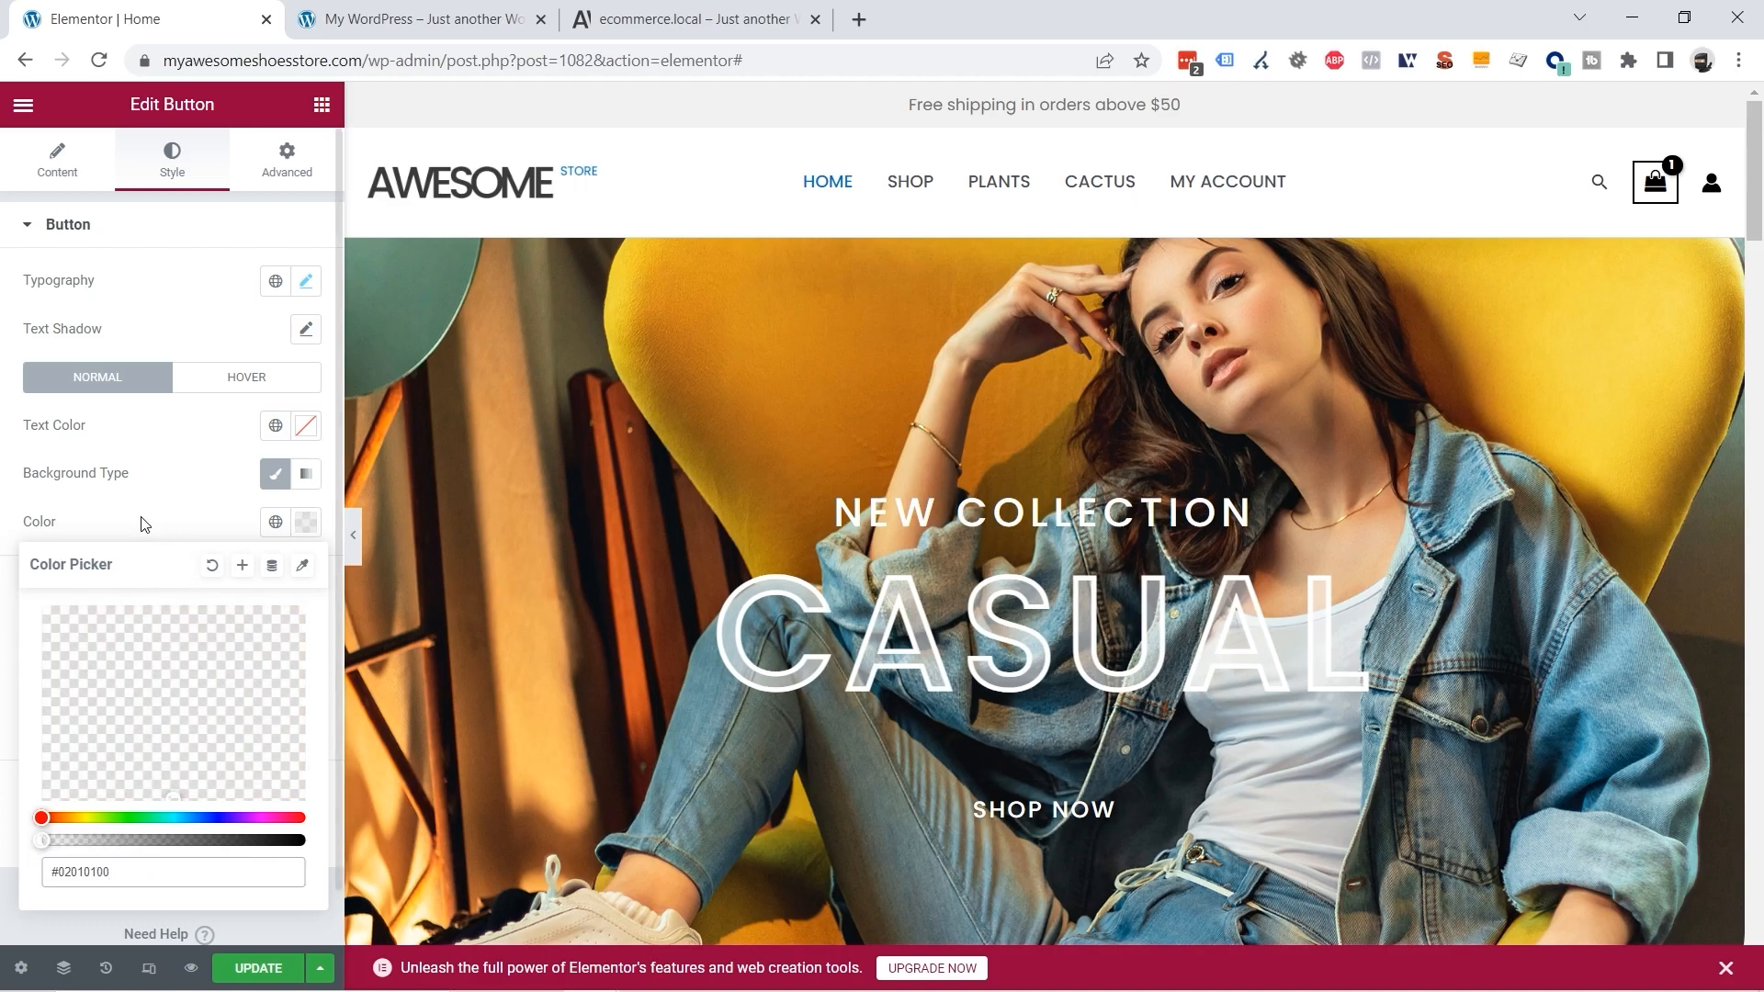
click(102, 523)
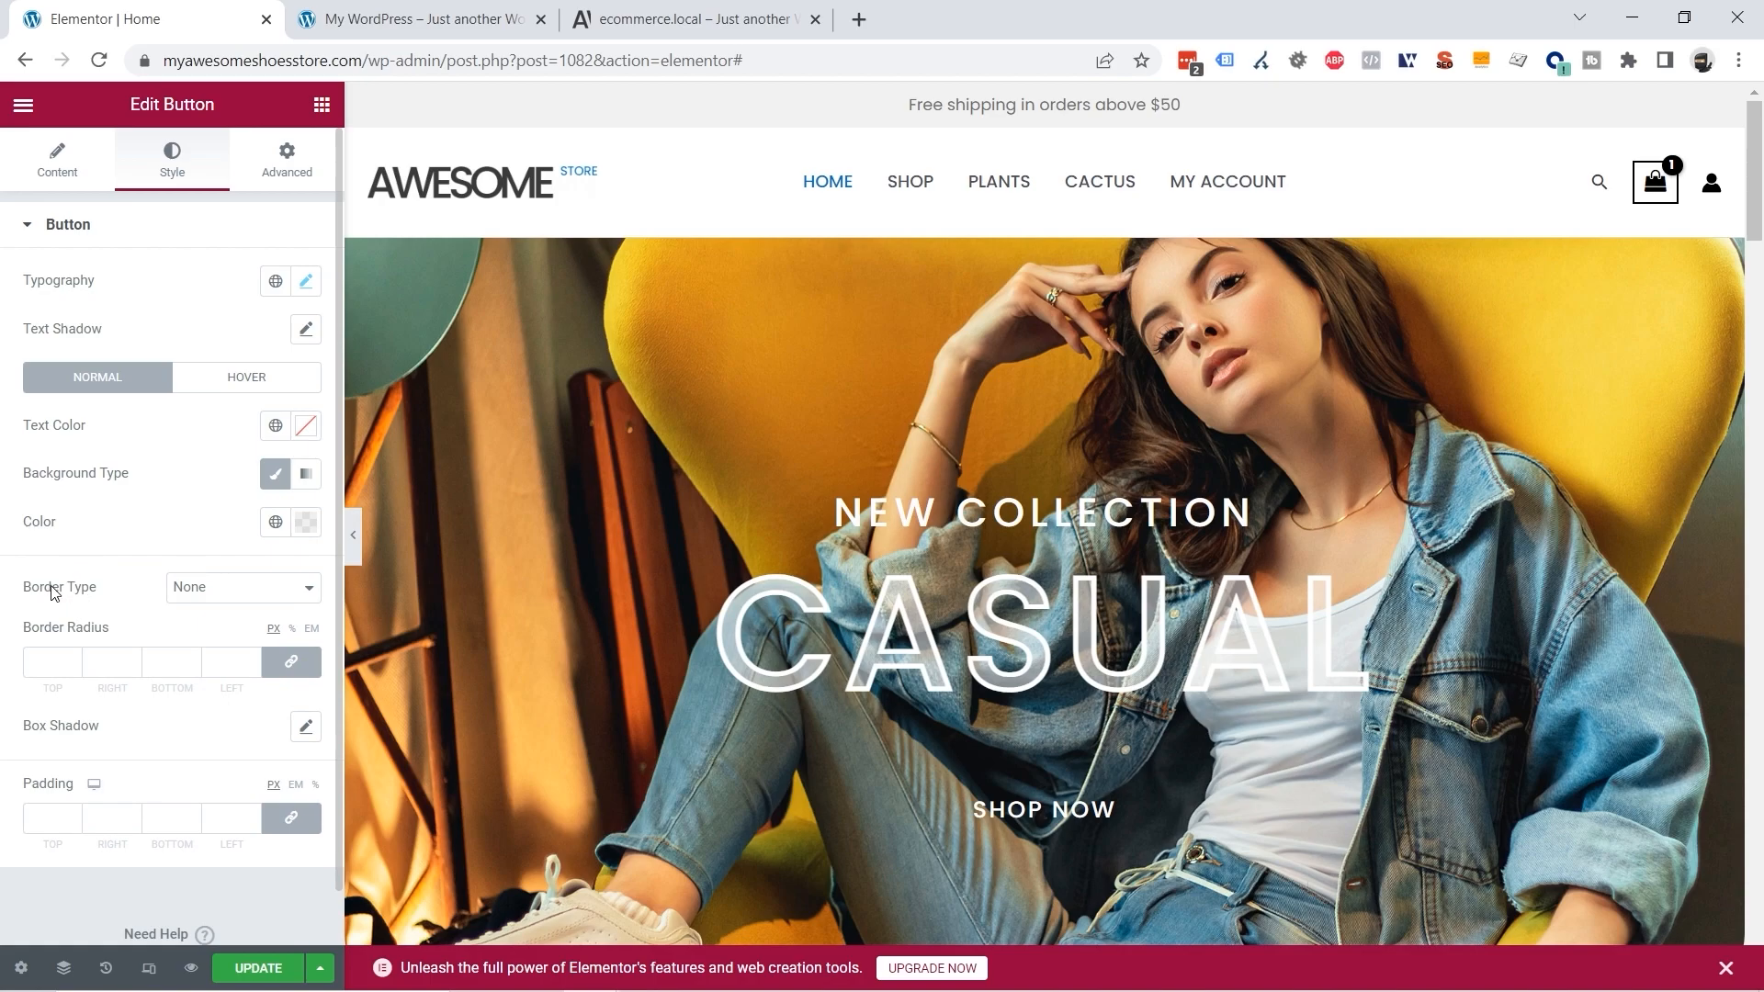
Step: Give the Shop Now button a solid border, 2 wide on all sides, in #FFFFFF
click(213, 596)
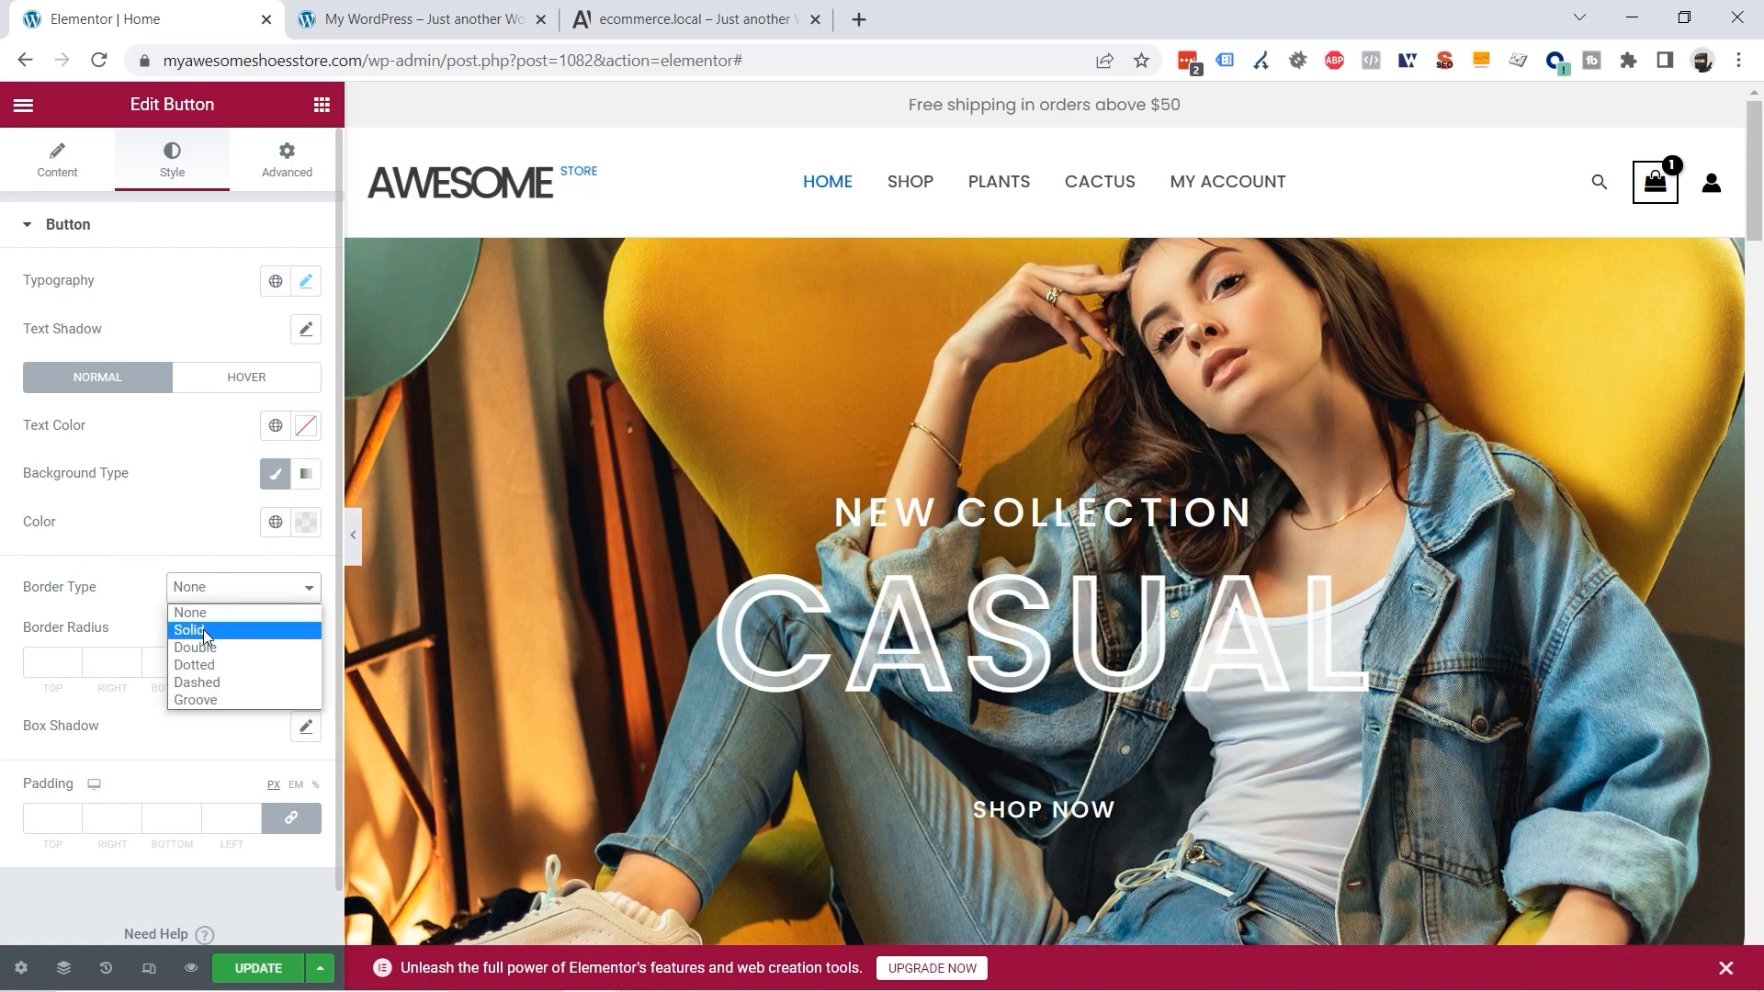
click(202, 630)
click(44, 662)
text(1)
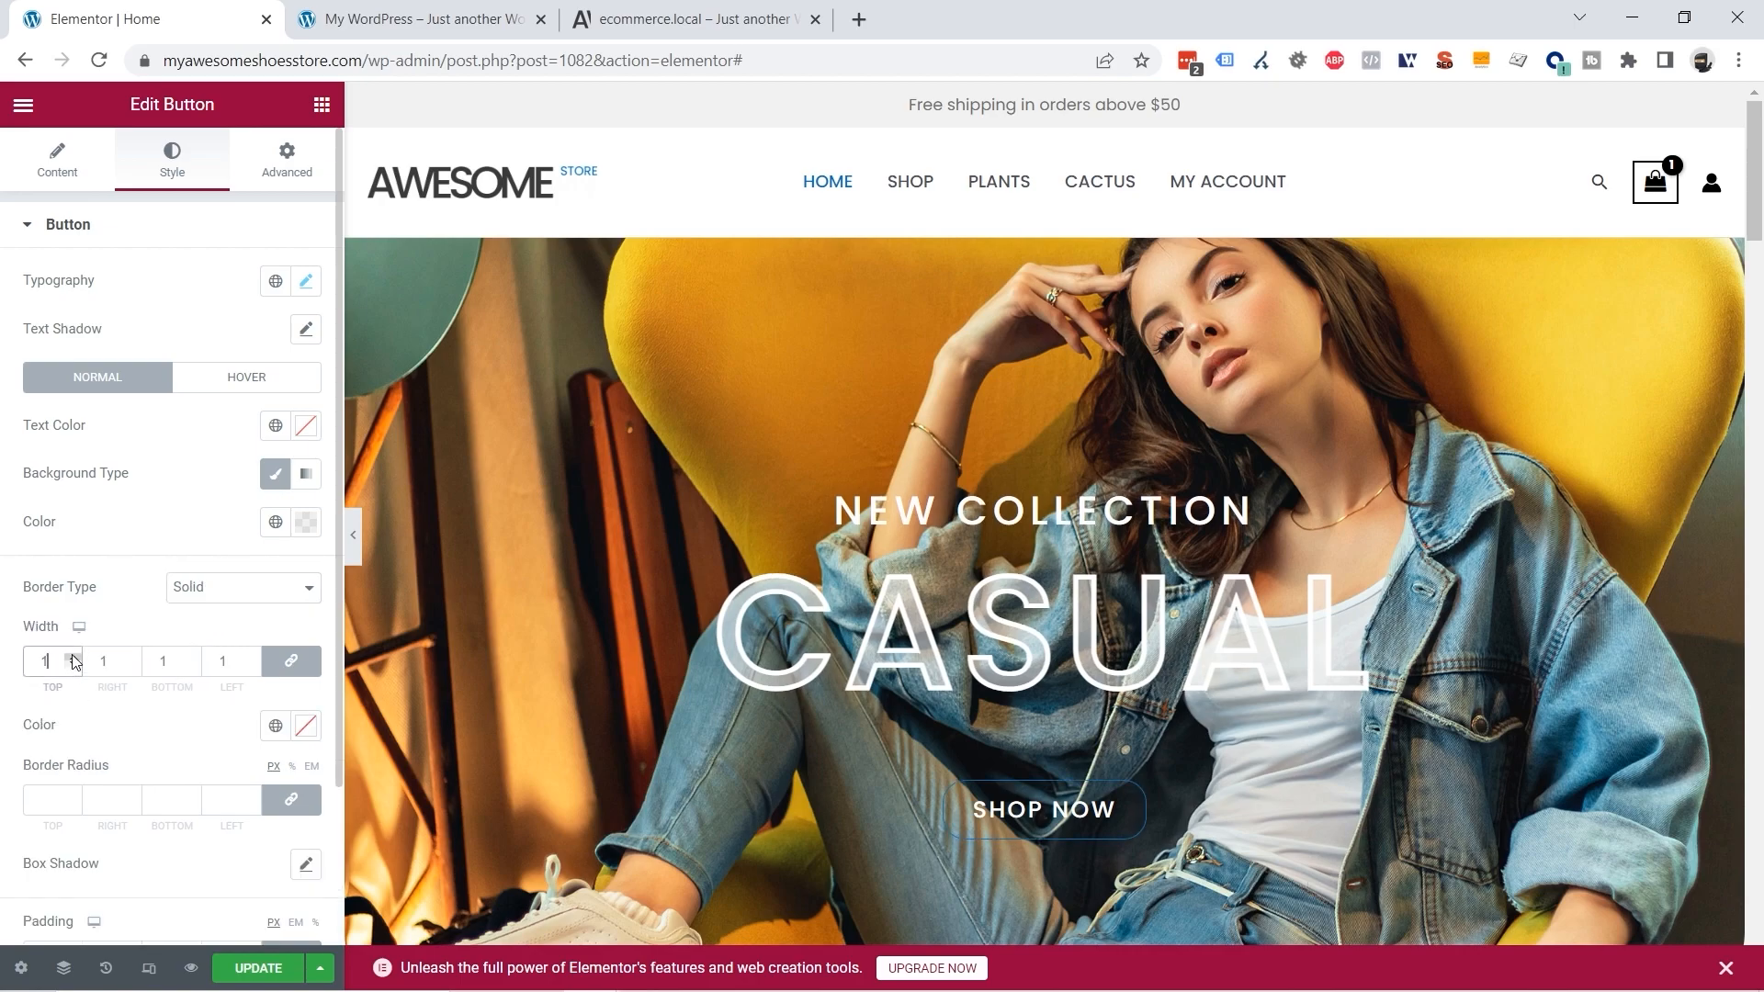
click(307, 731)
drag(122, 515, 40, 397)
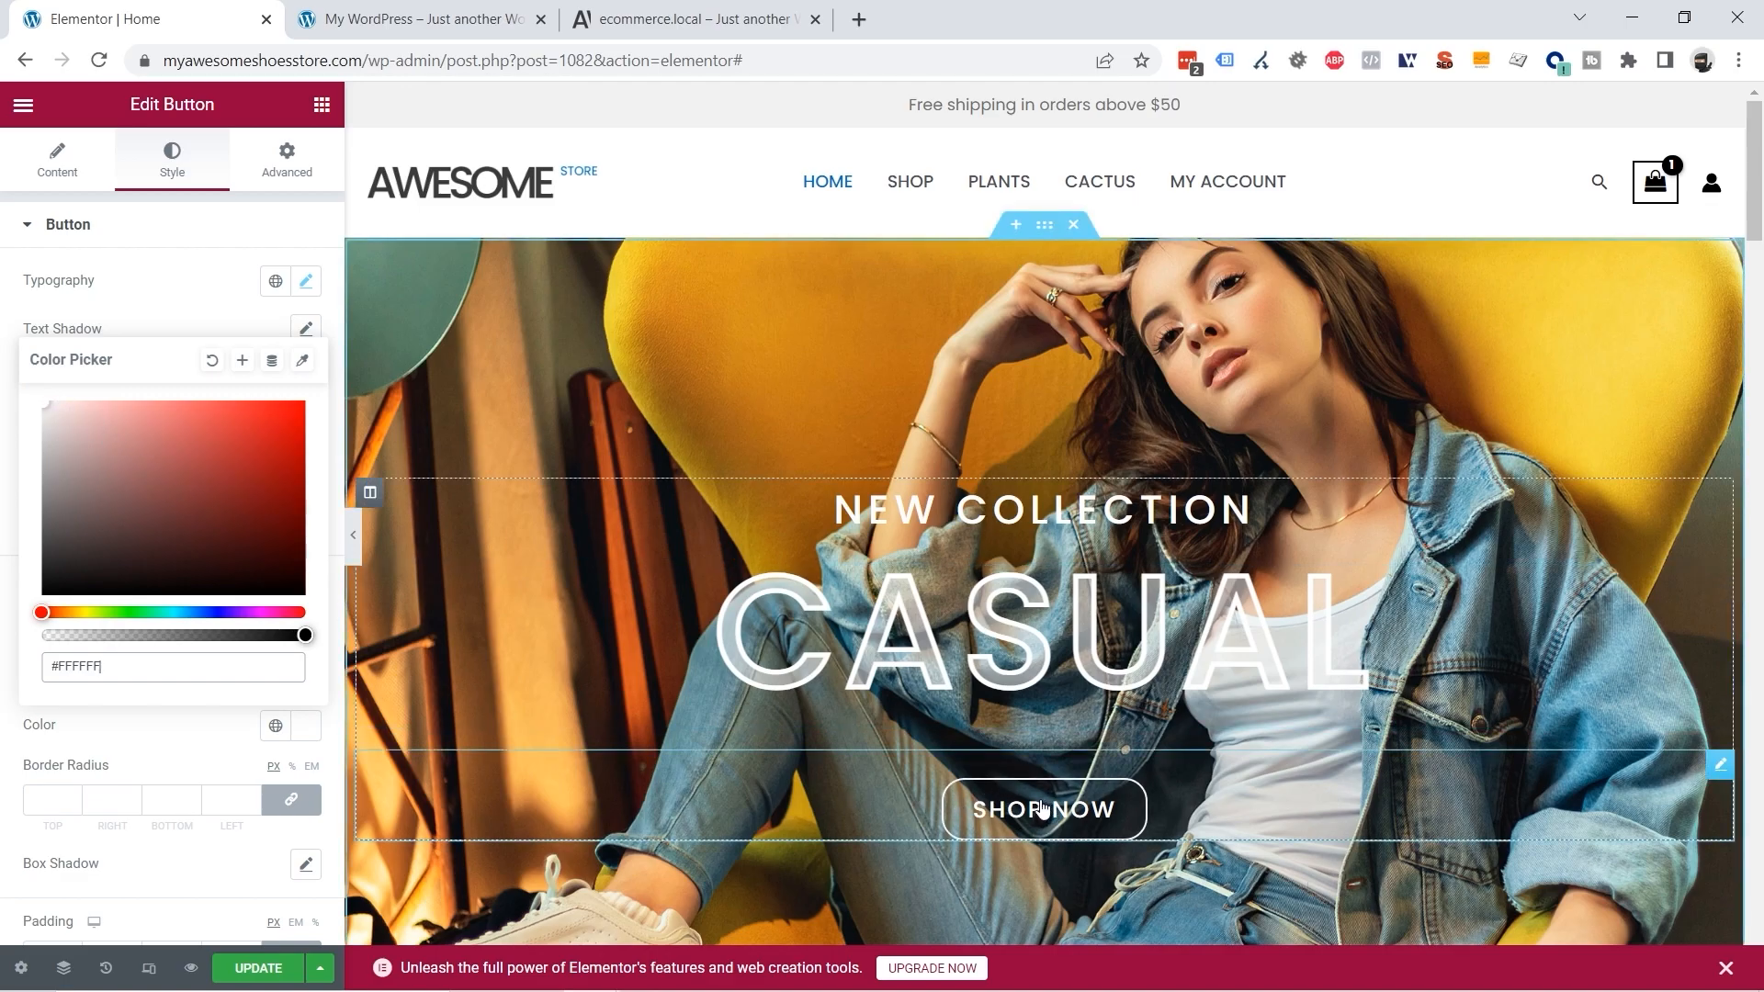
click(142, 756)
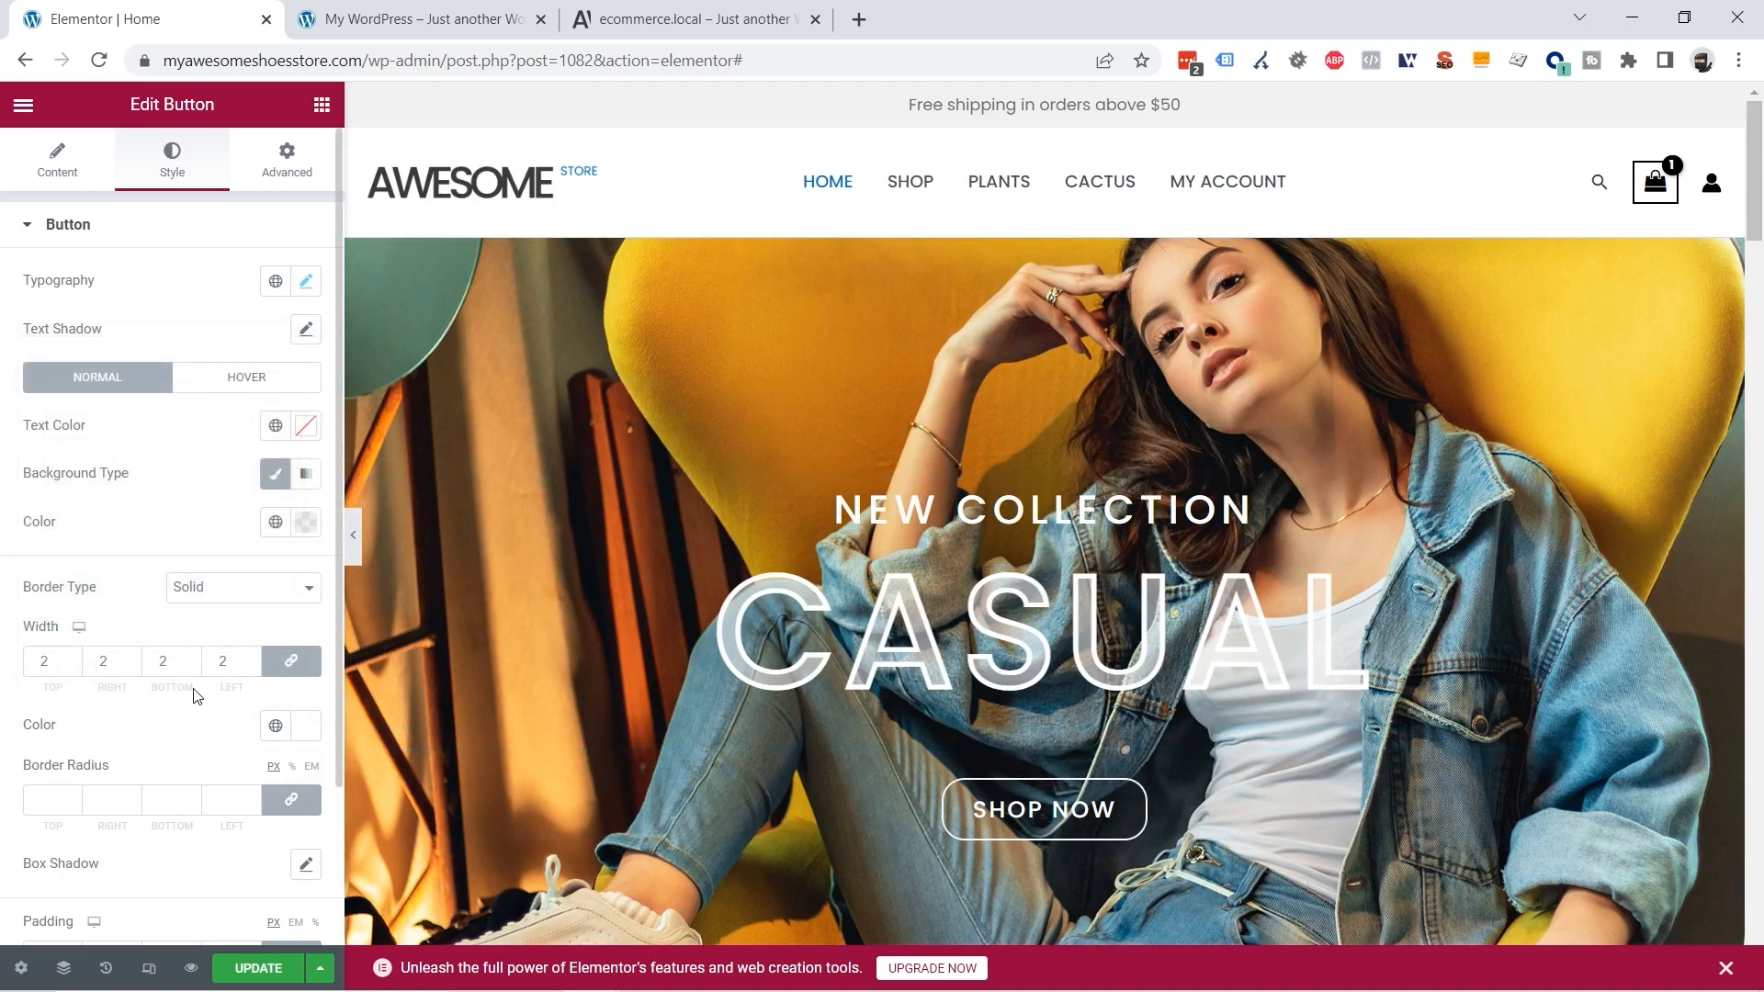
Step: Set the Shop Now button's border radius to 12 px on all corners and compare it with the example site
scroll(207, 698, down, 2)
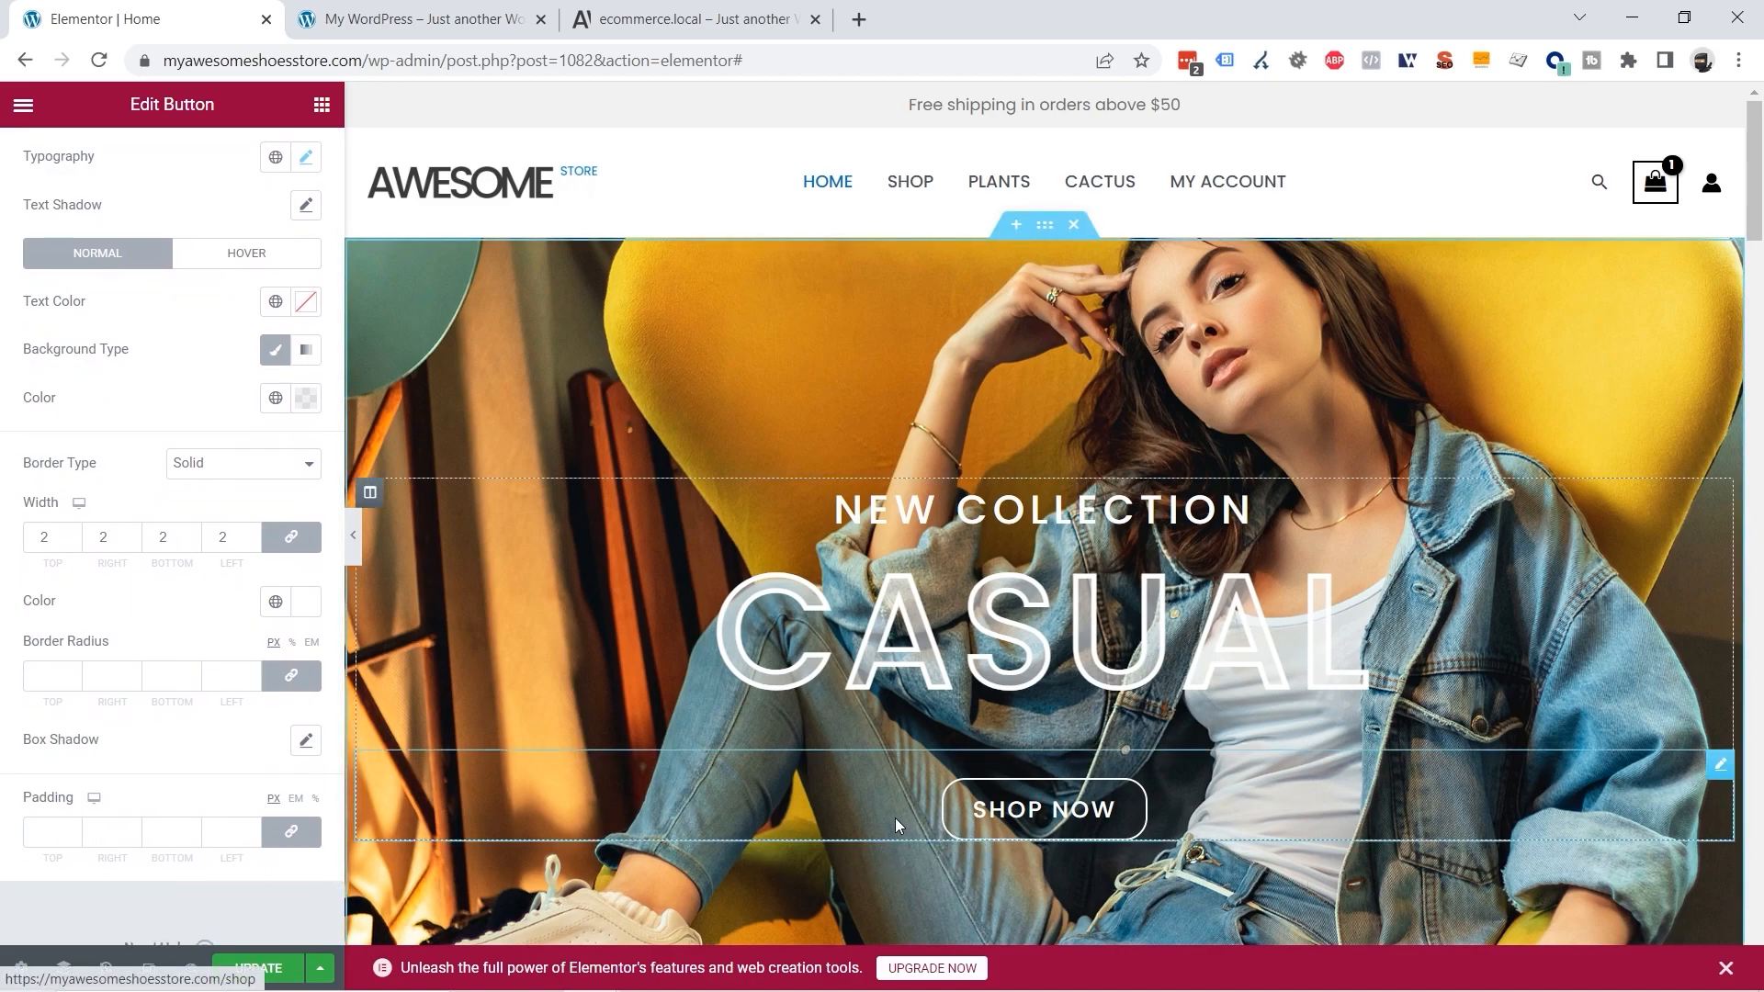
click(74, 673)
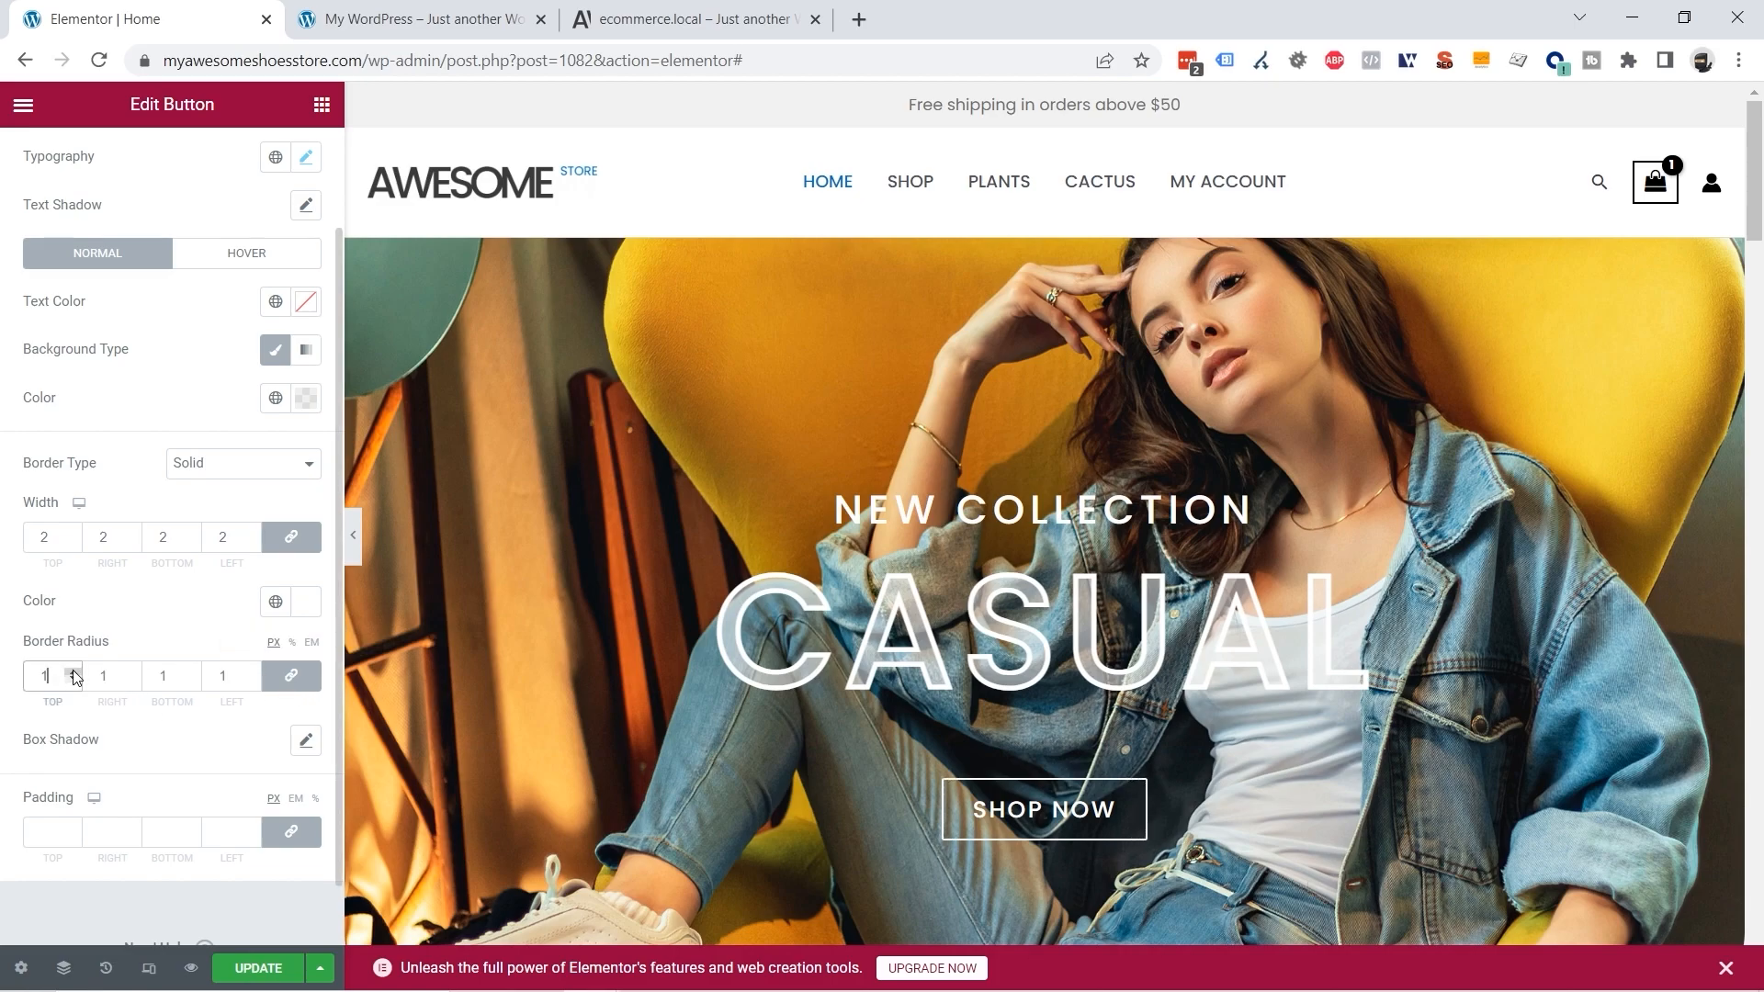
click(74, 673)
click(74, 673)
click(75, 673)
click(75, 673)
click(74, 673)
click(637, 25)
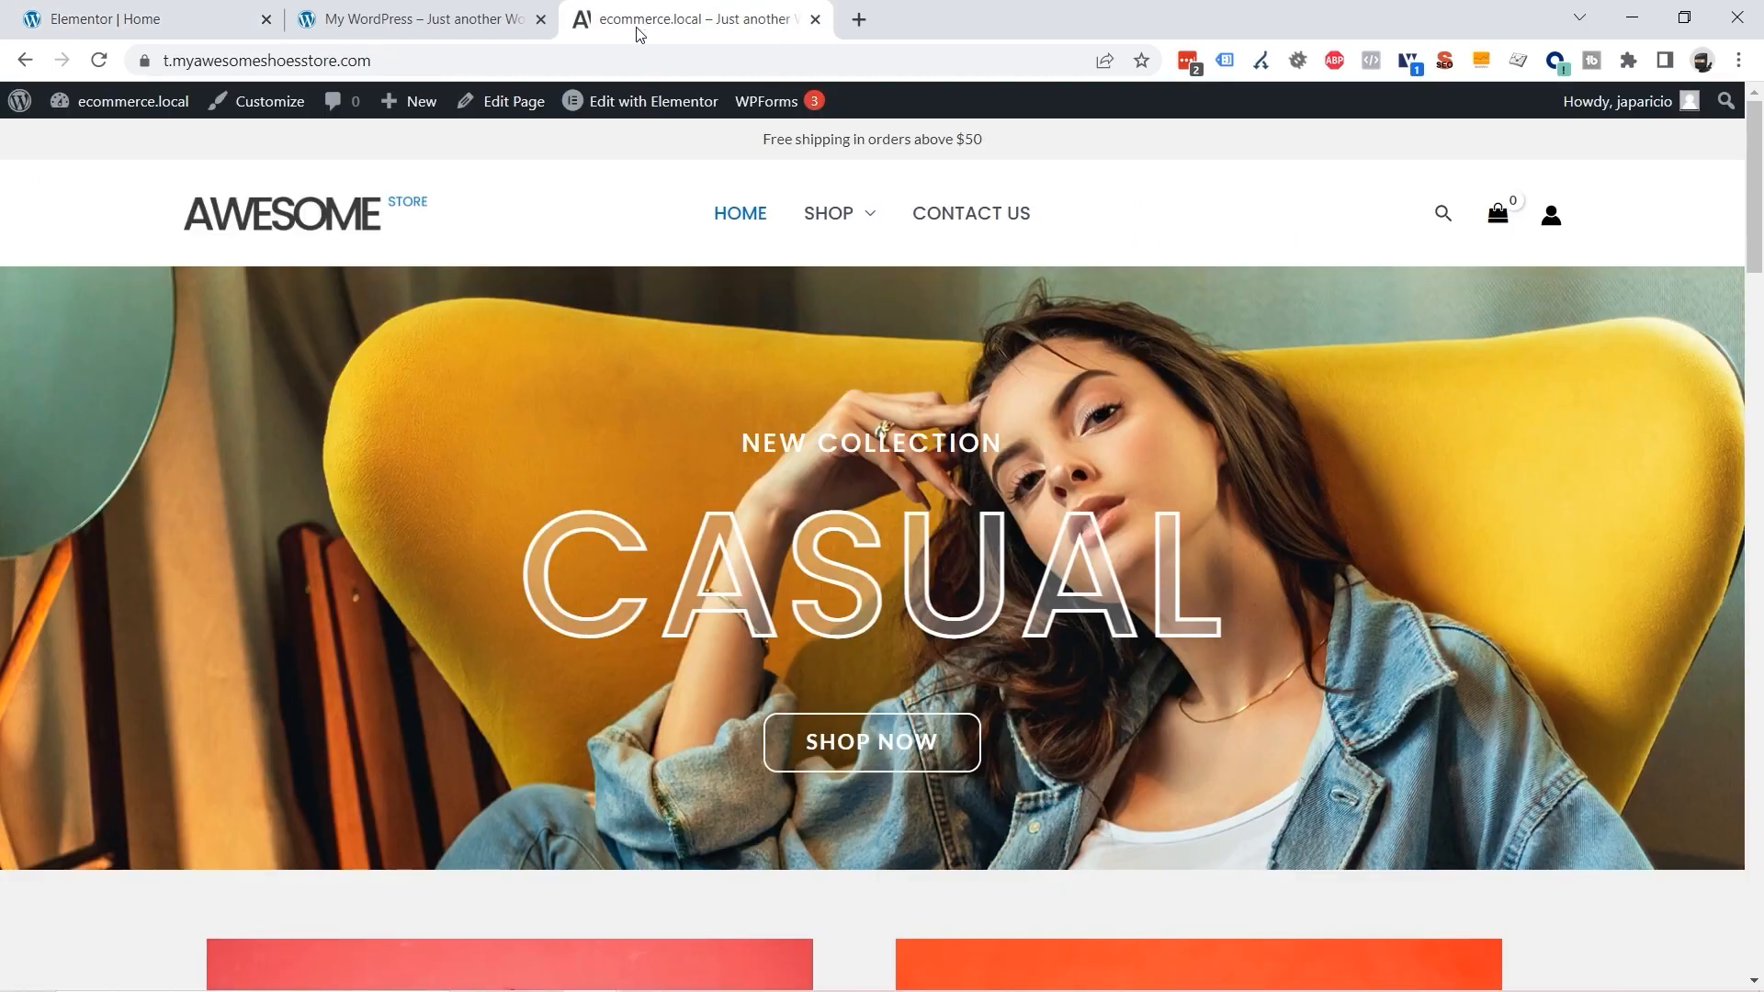
click(392, 23)
click(198, 21)
Step: Reduce the hero section's minimum height to 53 VH
scroll(1369, 643, down, 1)
scroll(1368, 526, up, 1)
scroll(1056, 336, down, 1)
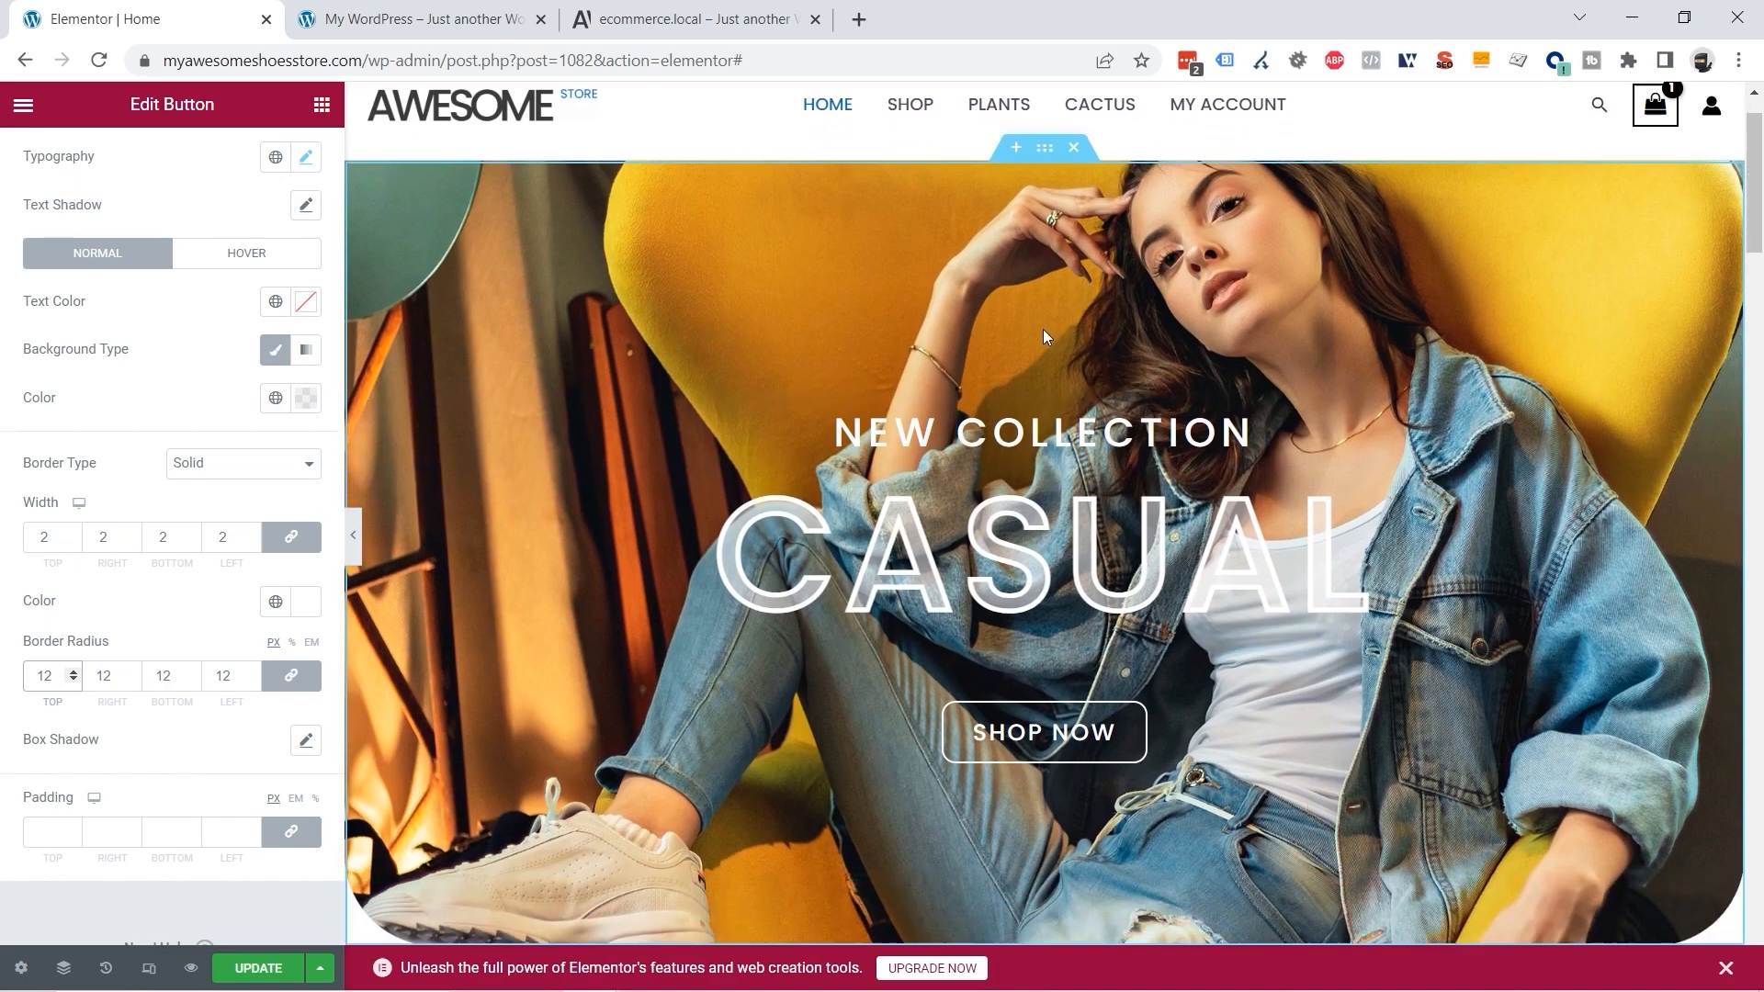
scroll(850, 438, up, 1)
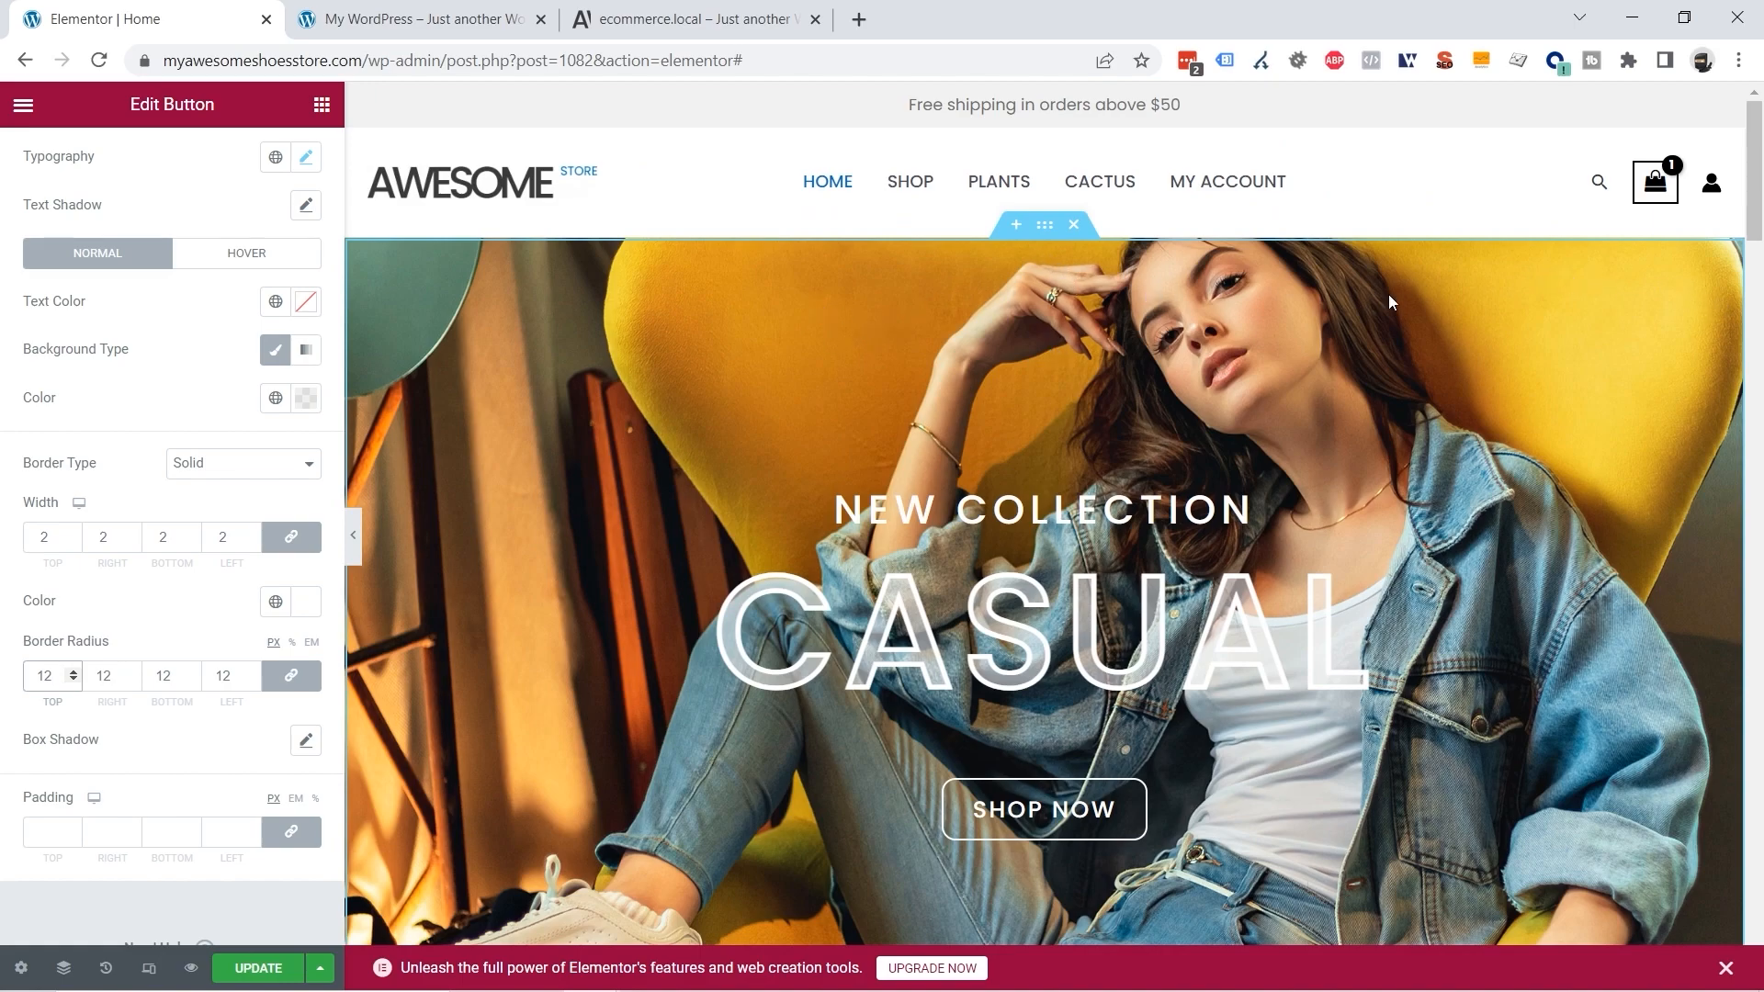
right_click(735, 279)
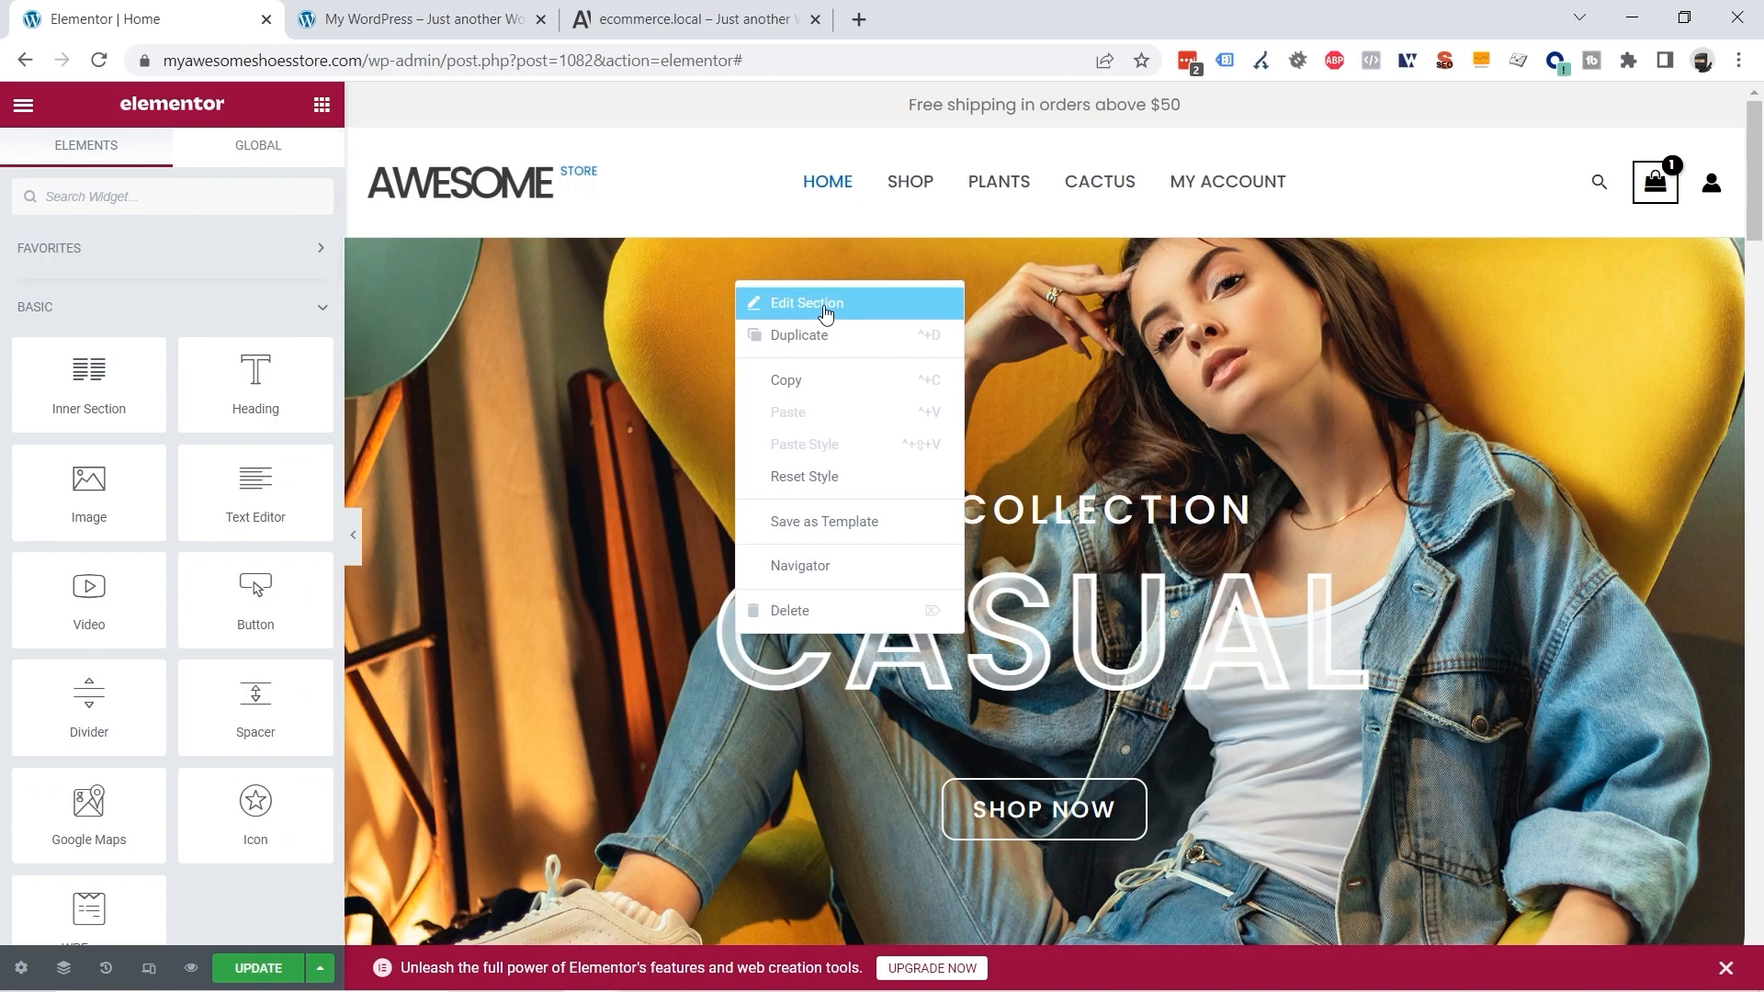
click(862, 311)
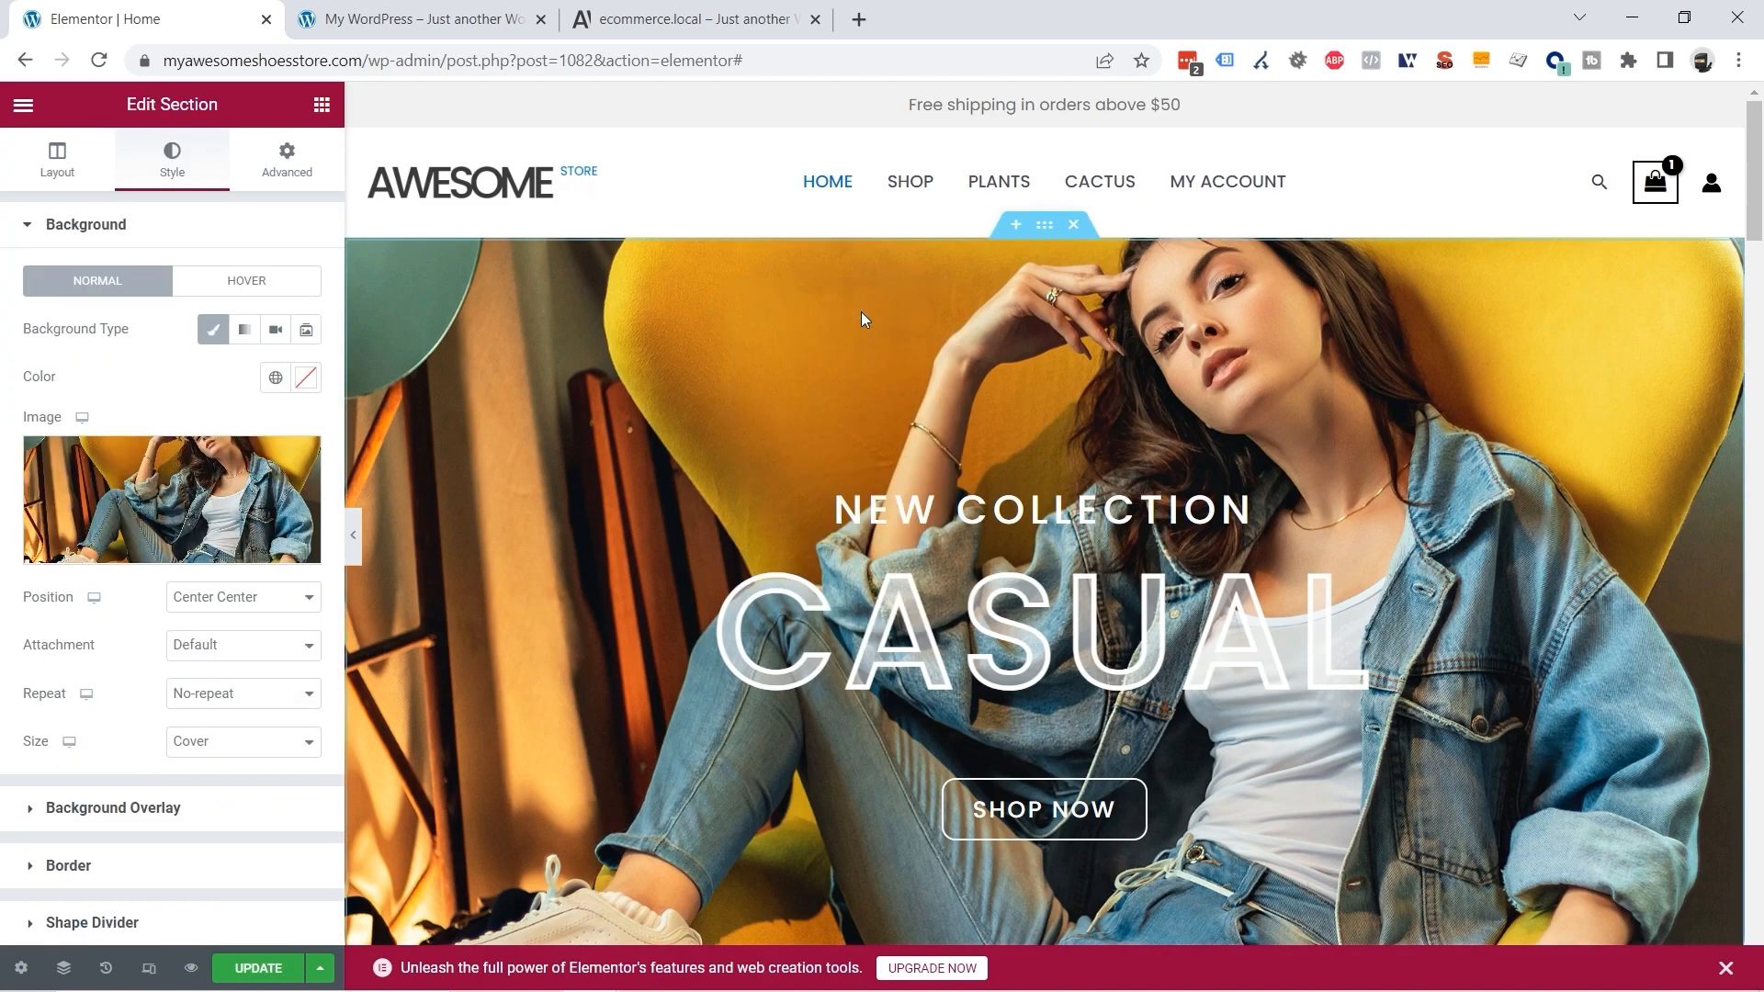
click(45, 177)
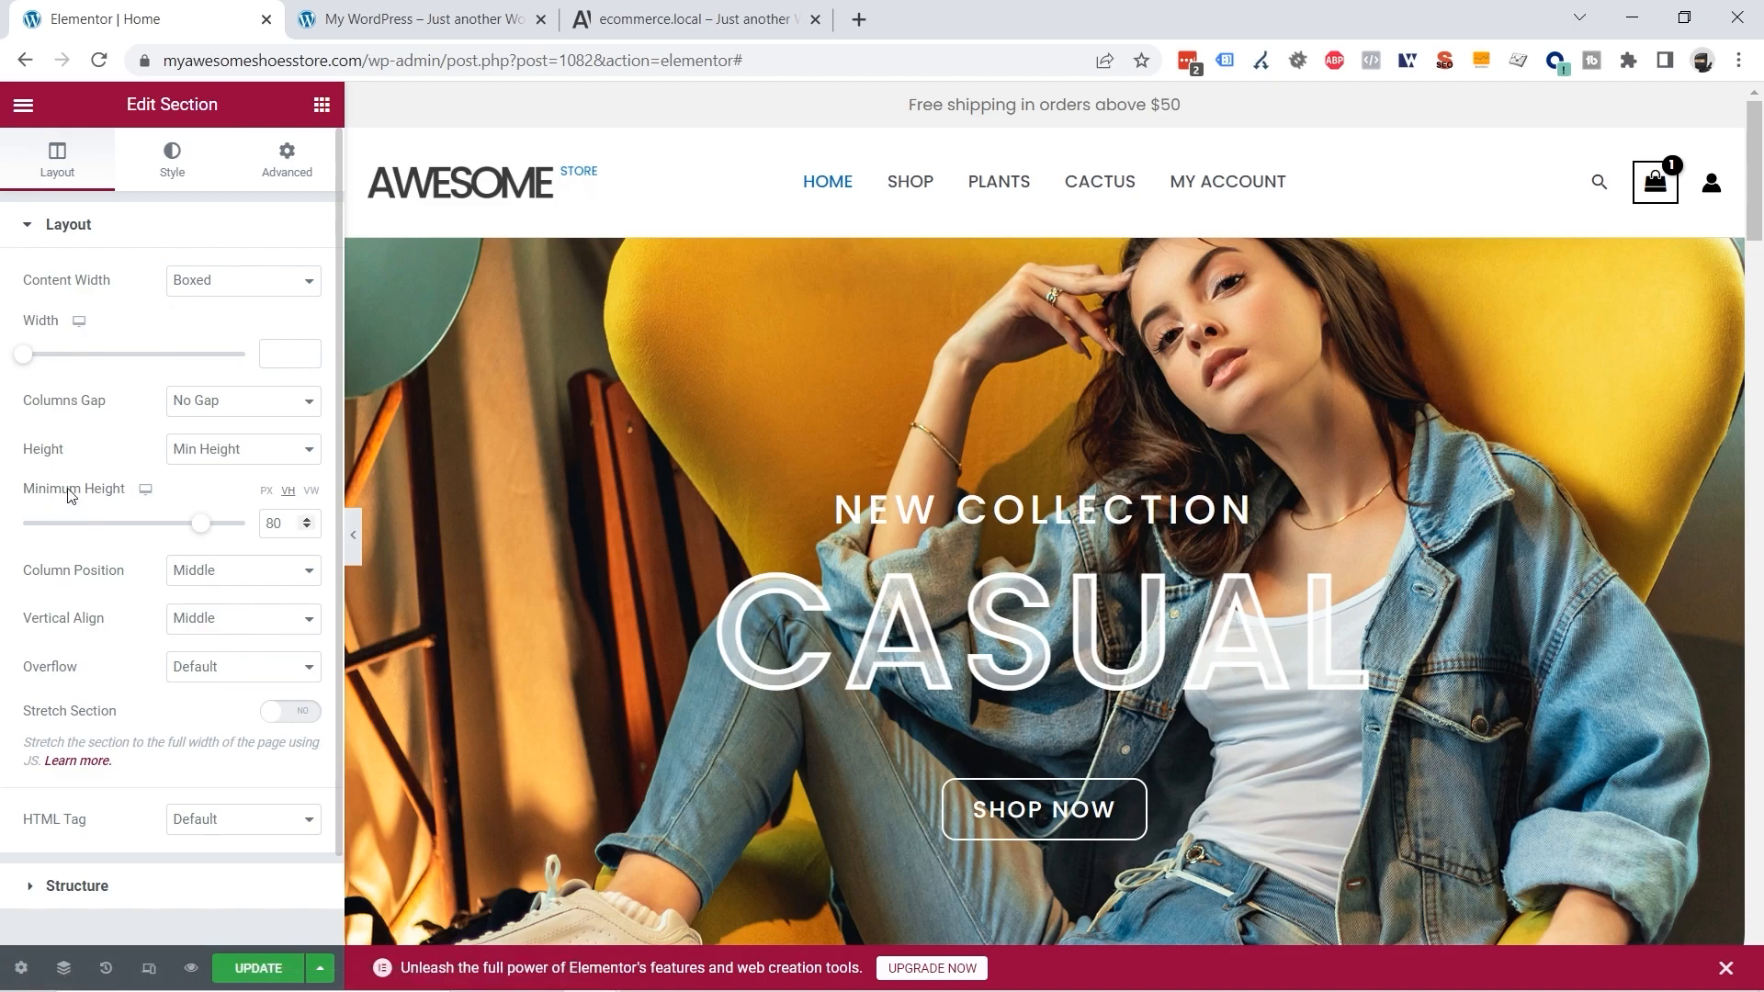
drag(199, 532, 141, 534)
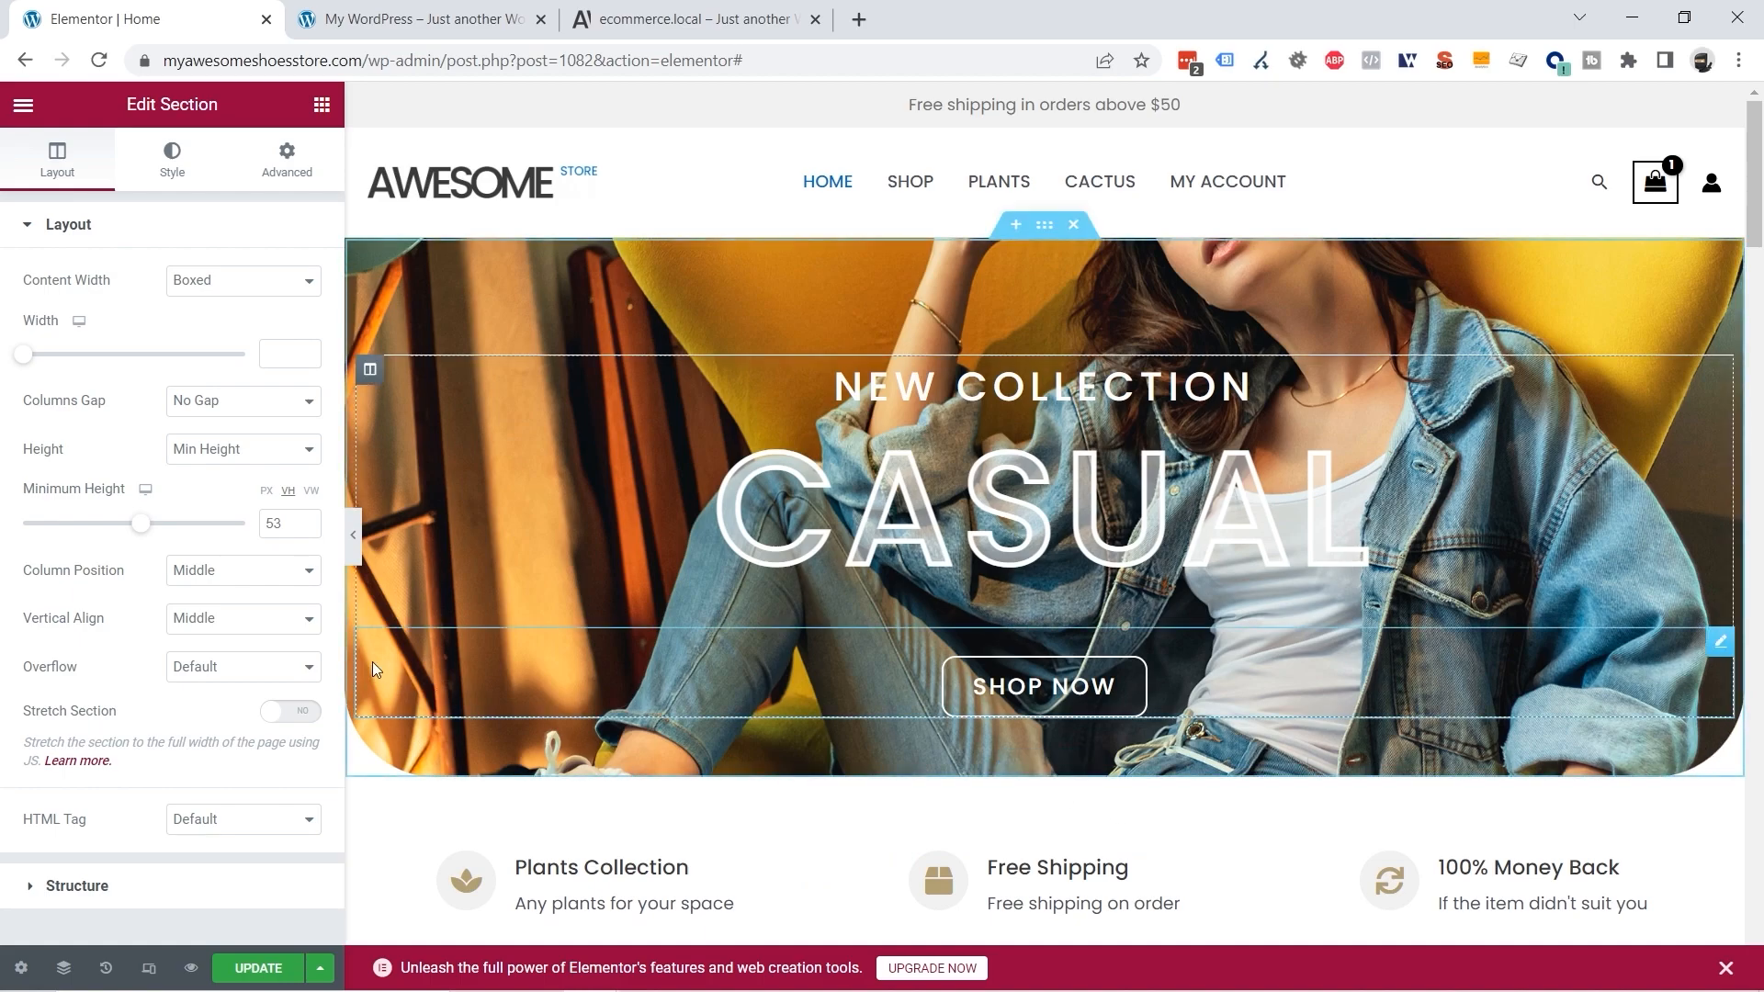
Step: Set the hero section's background image position to Top Center
click(172, 153)
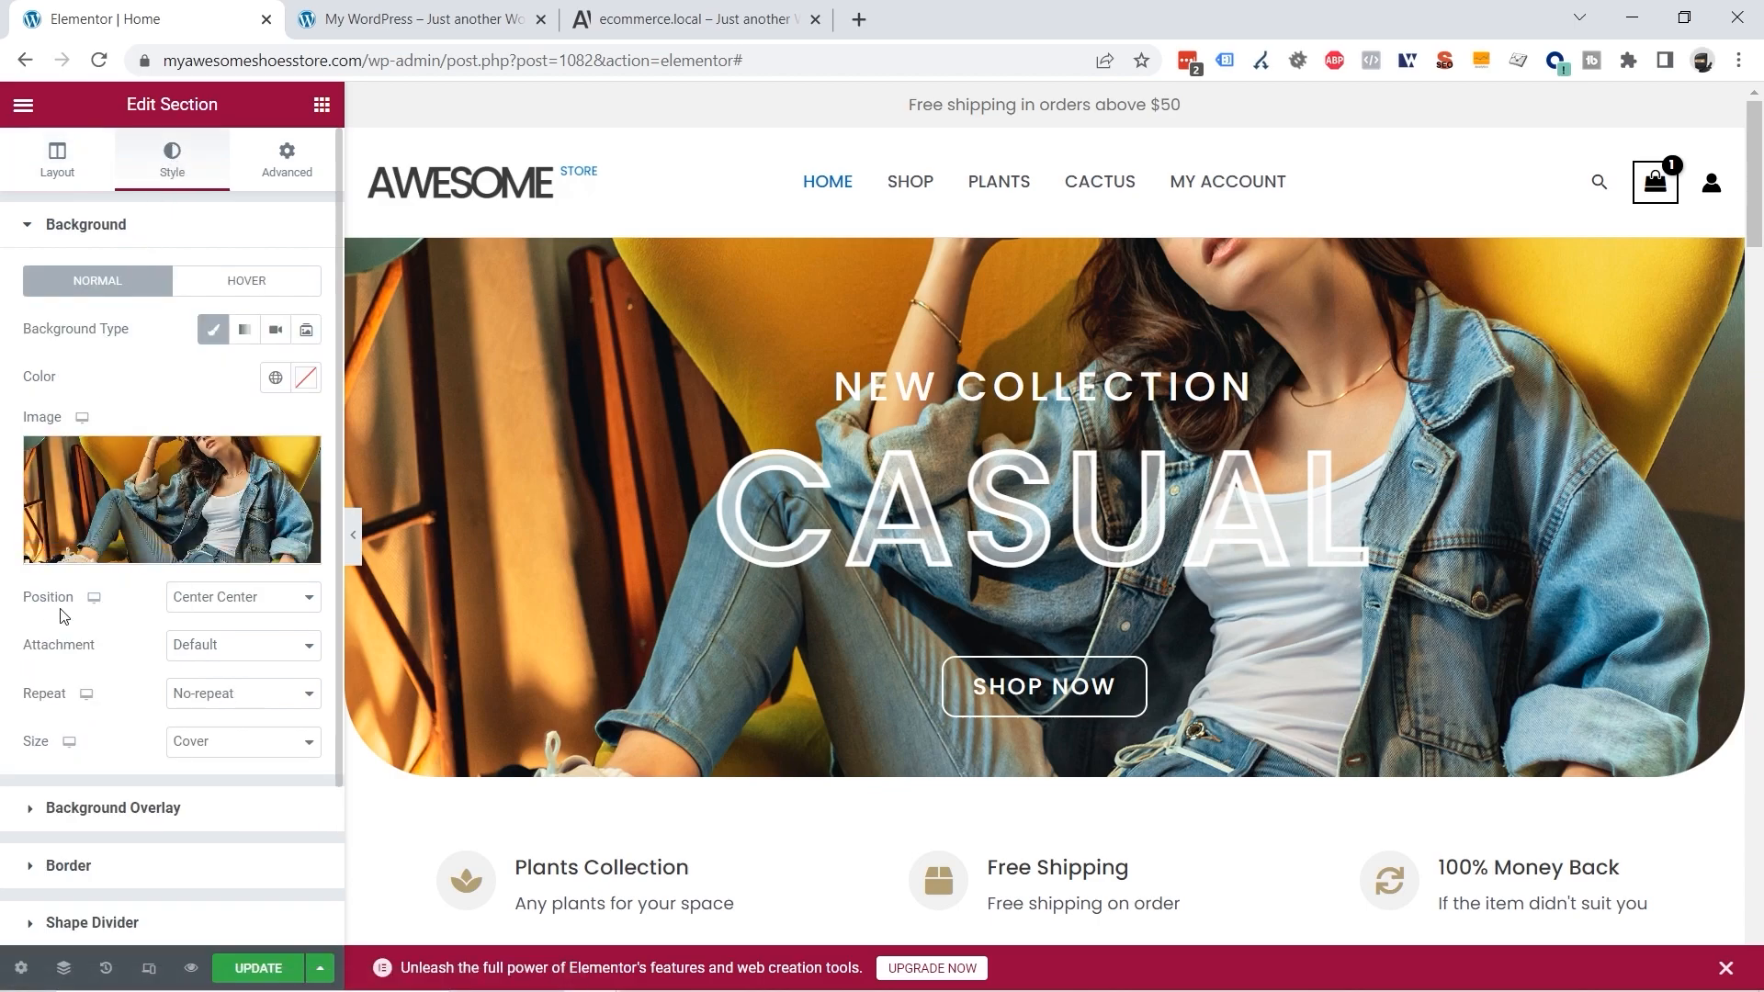
click(253, 606)
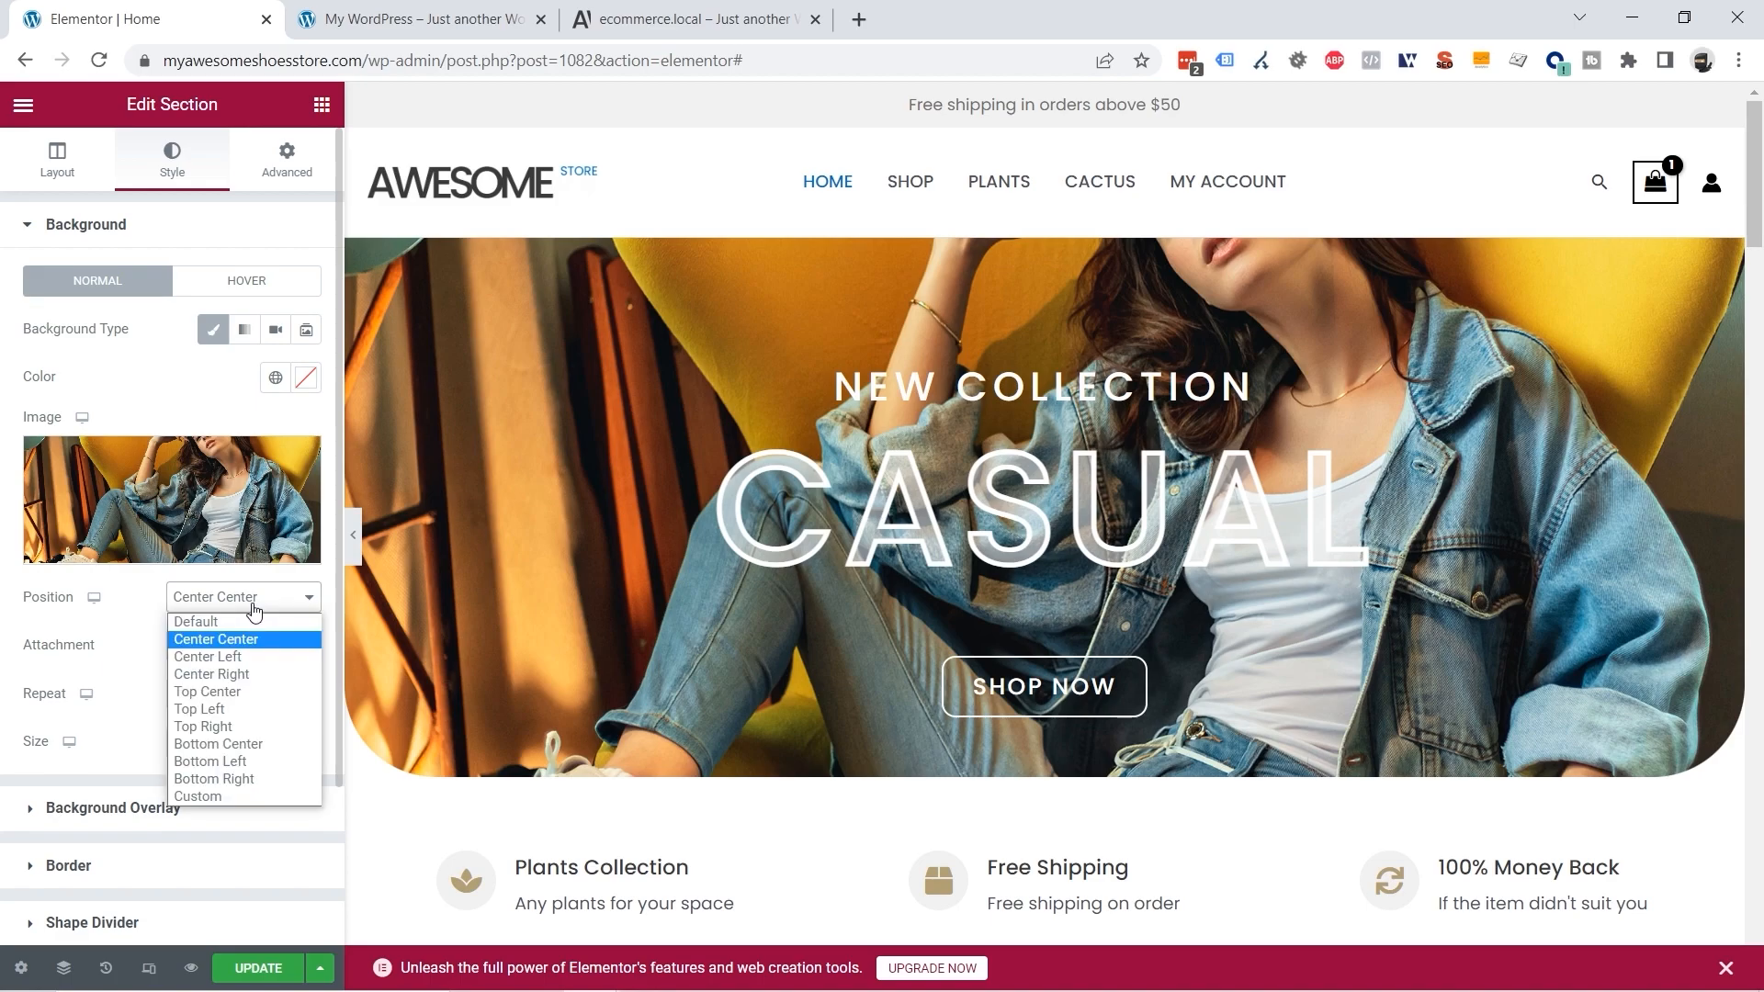
click(229, 692)
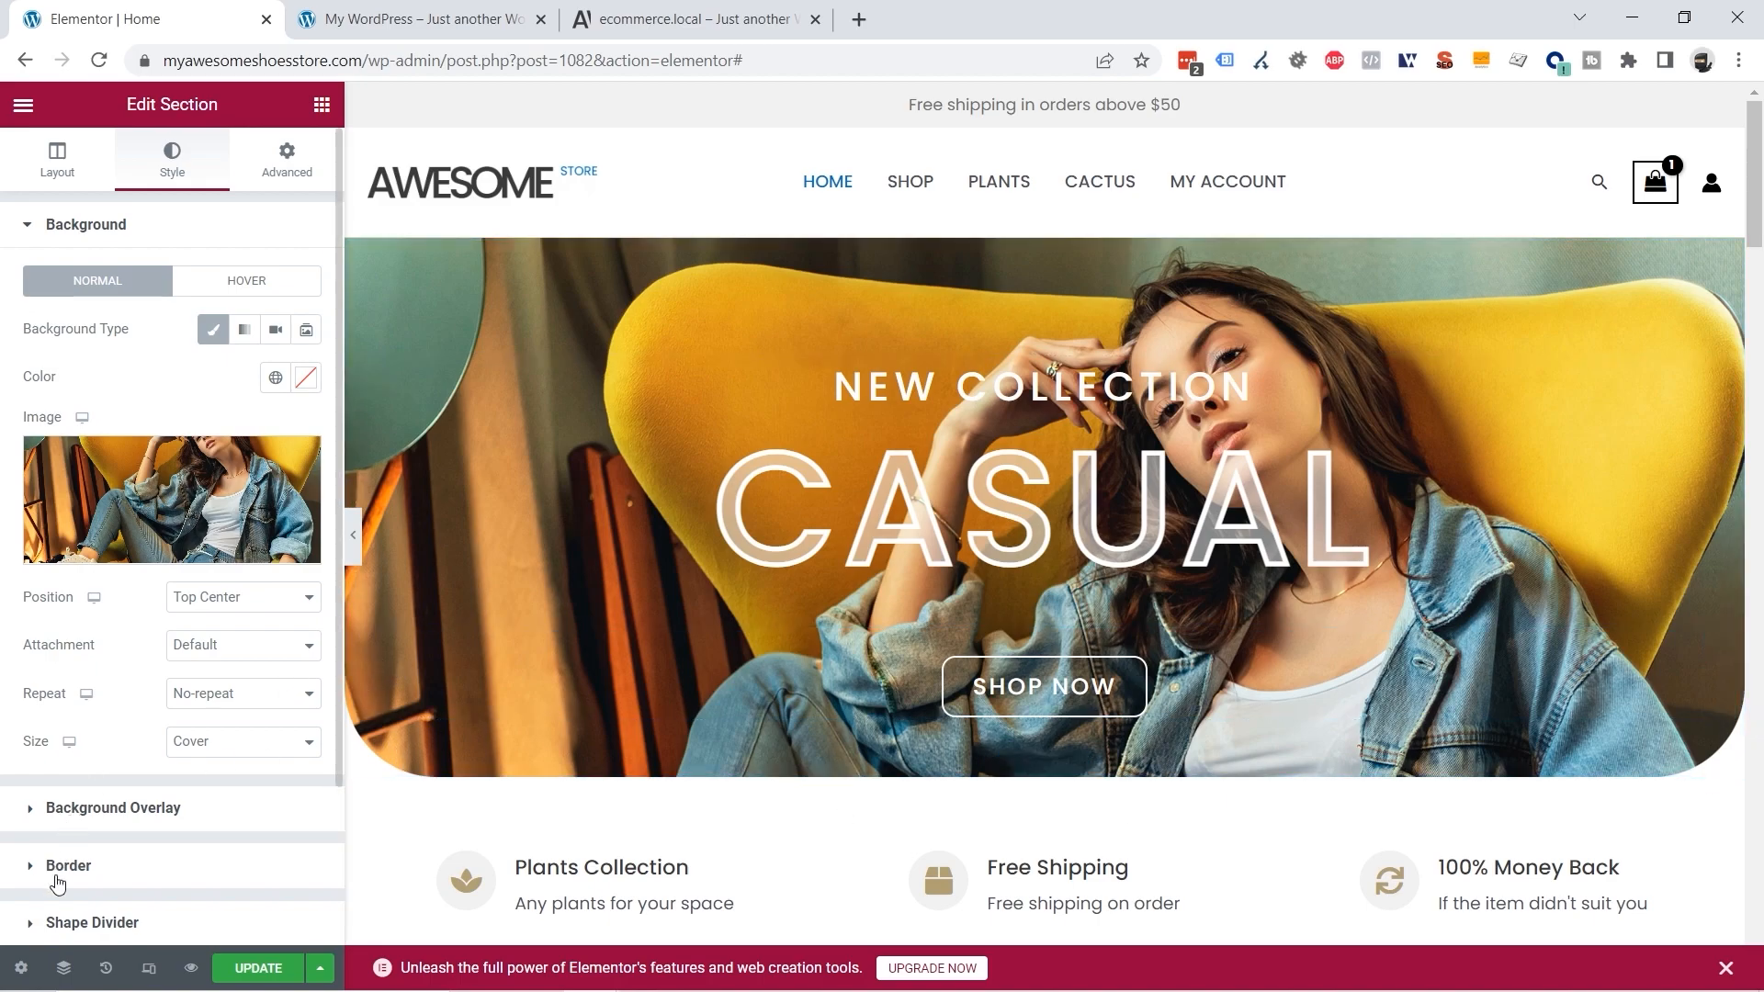
Step: Remove the hero section's rounded corners by setting the bottom and left border radius values to 0
click(66, 865)
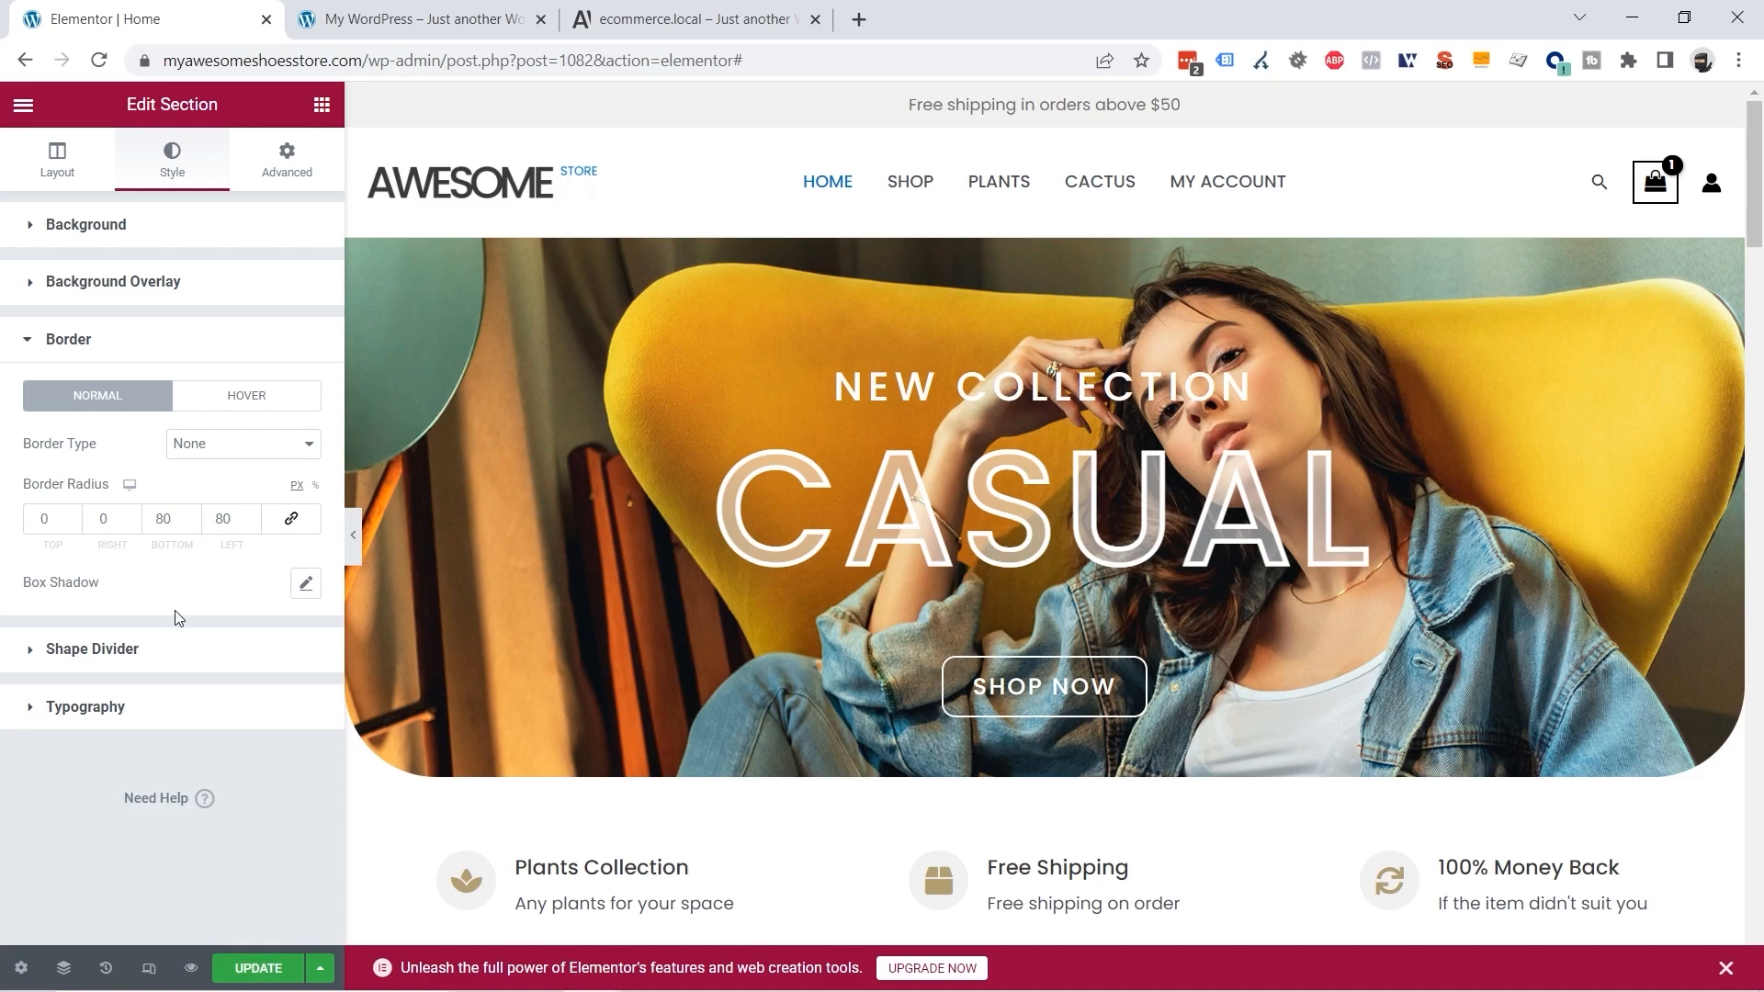
drag(176, 523, 156, 524)
text(0)
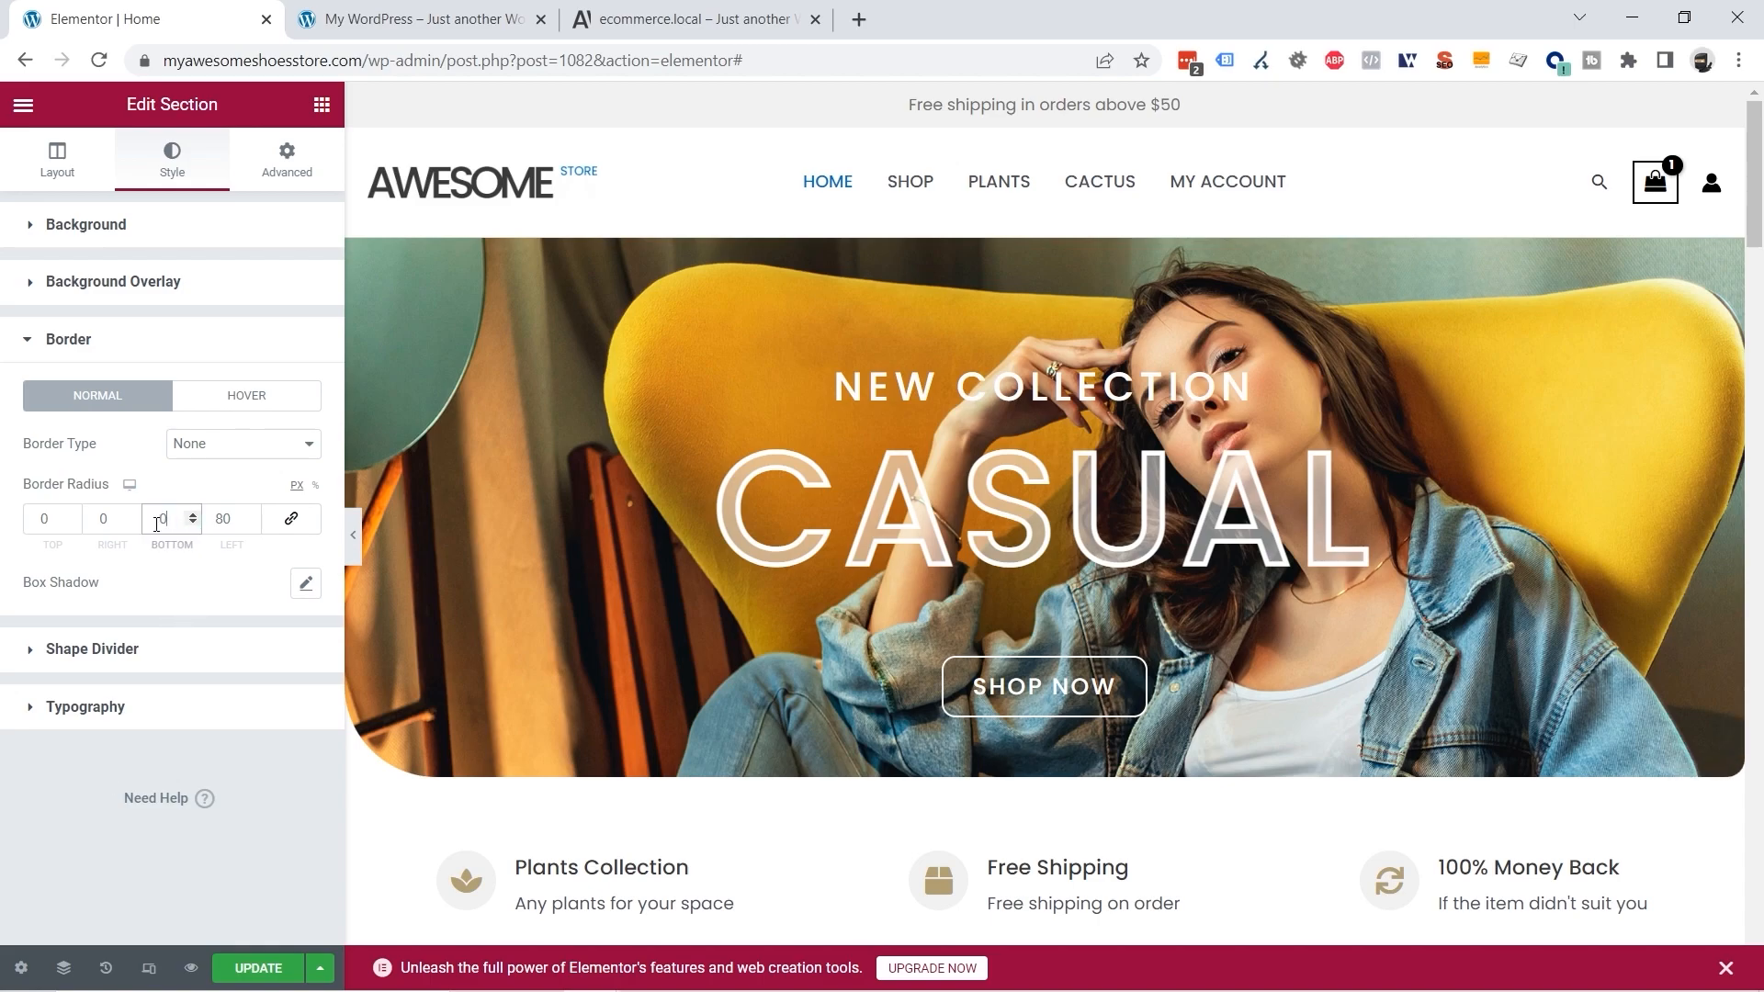
drag(235, 521, 208, 521)
text(0)
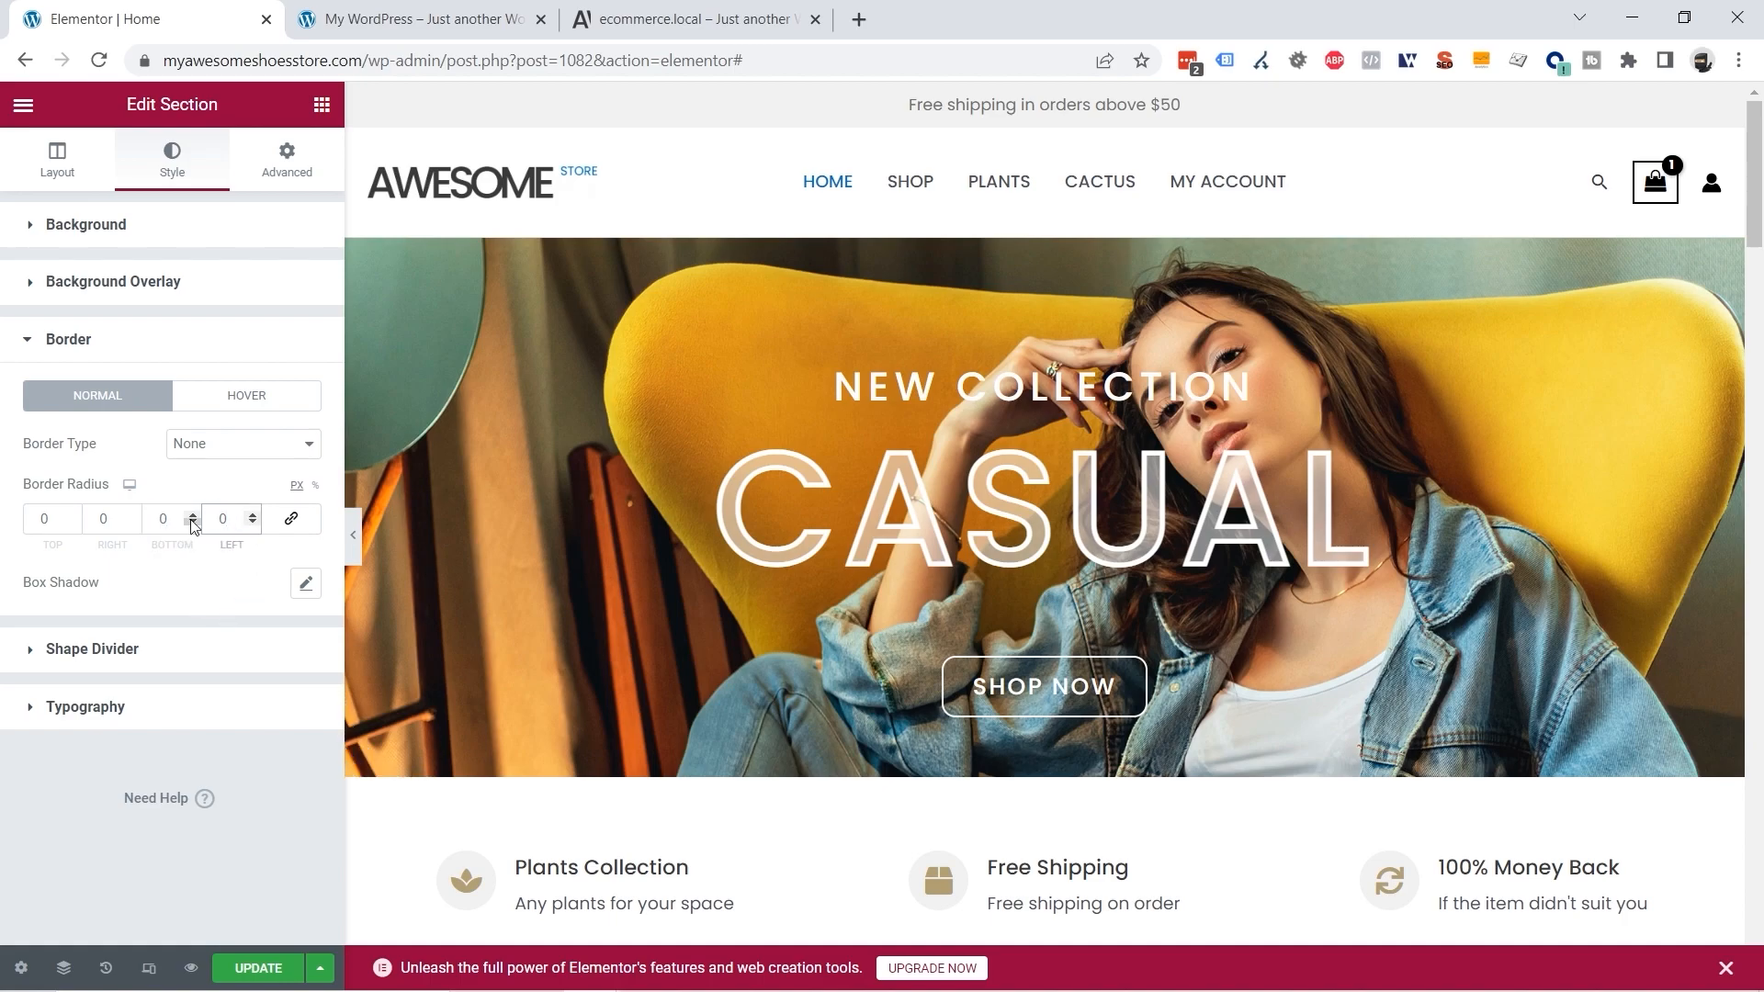
Step: Save the page with the hero changes and compare the reloaded live homepage with the example site
click(248, 970)
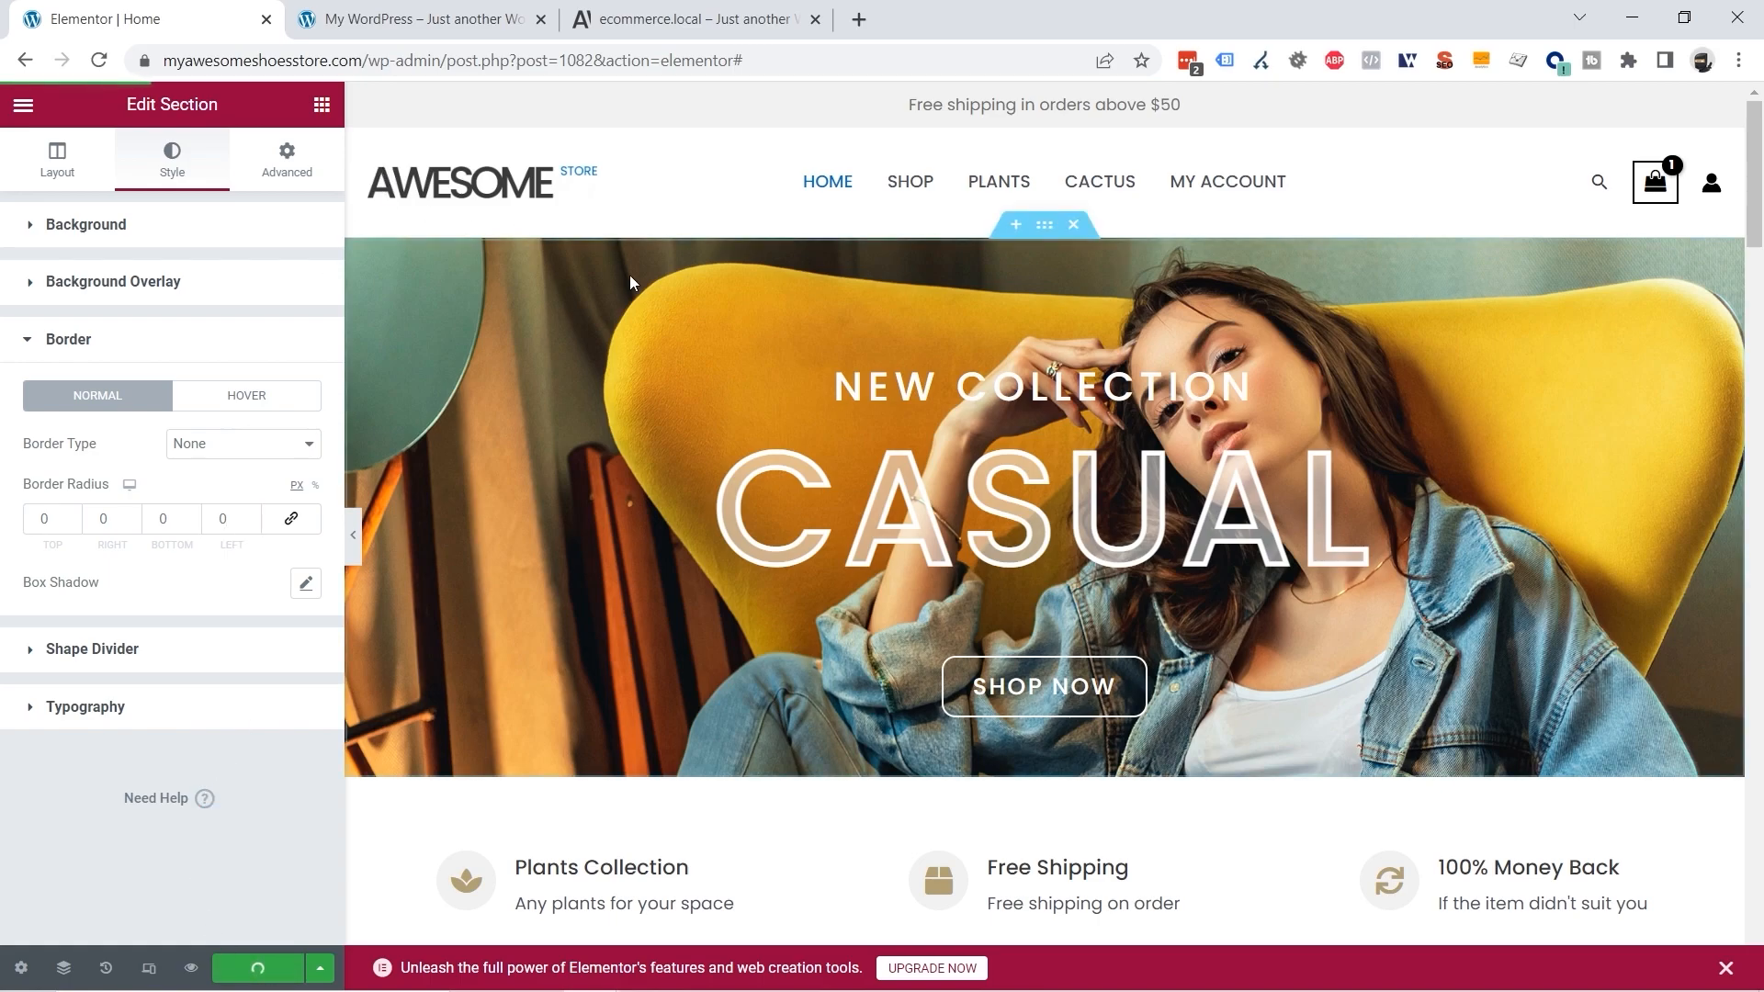
click(429, 22)
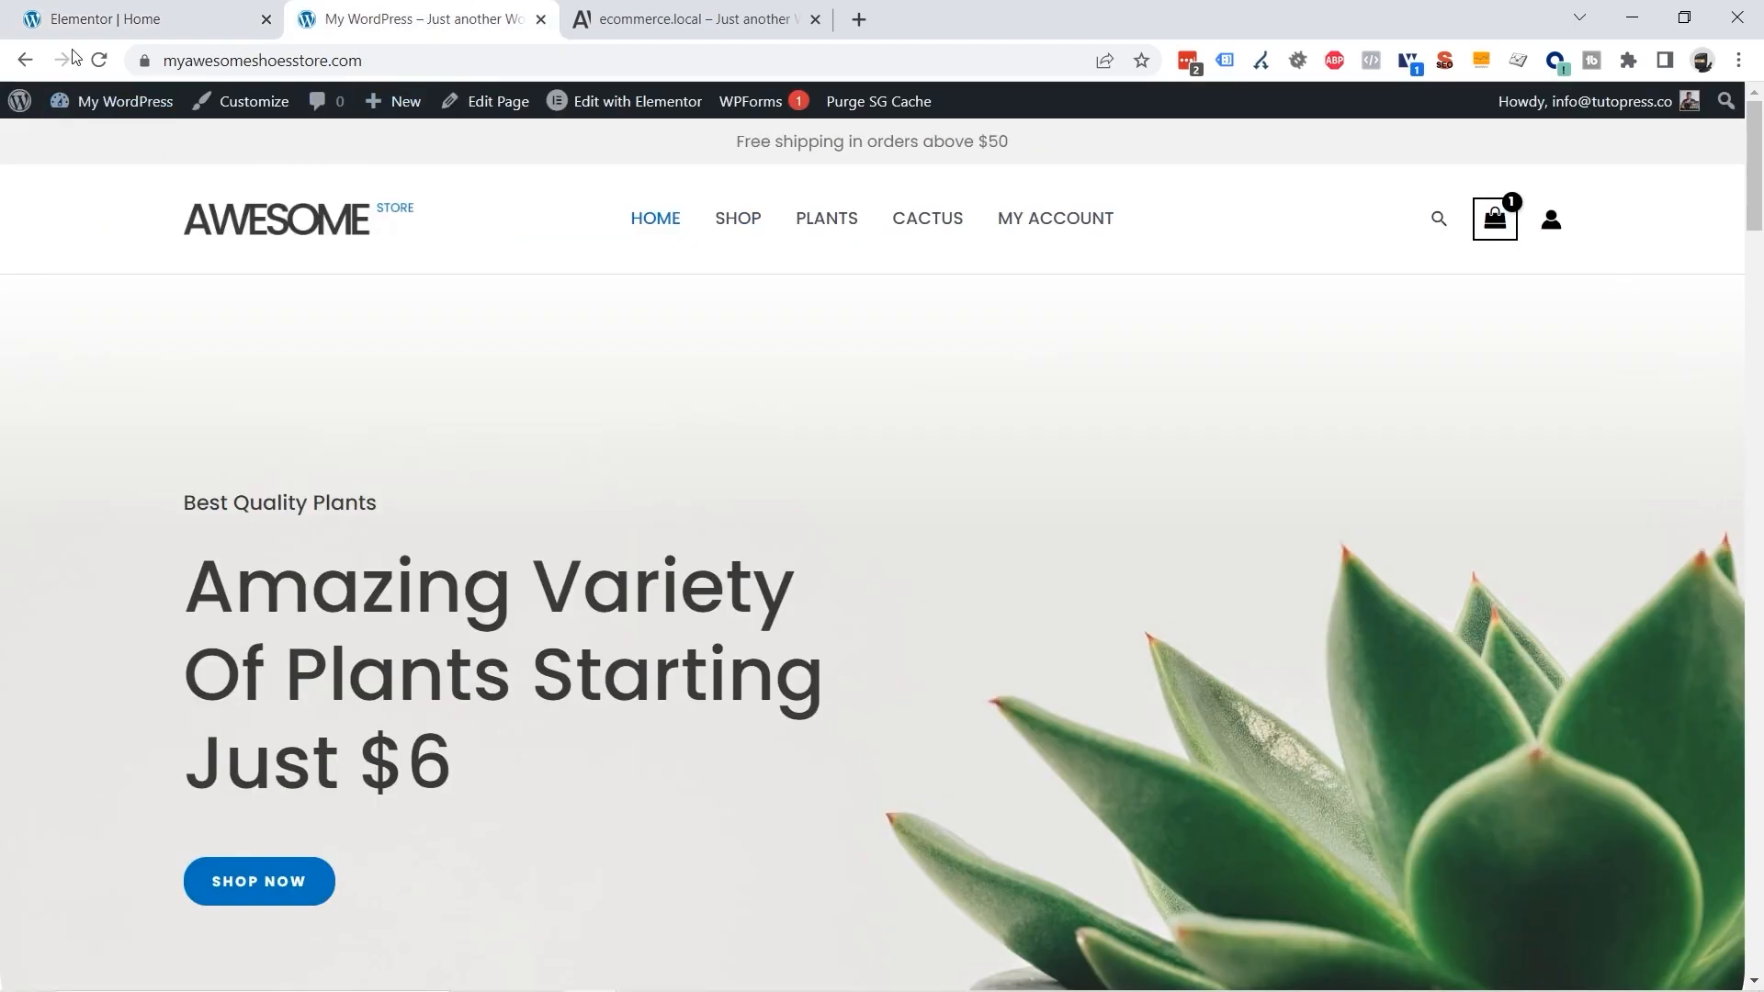
click(99, 61)
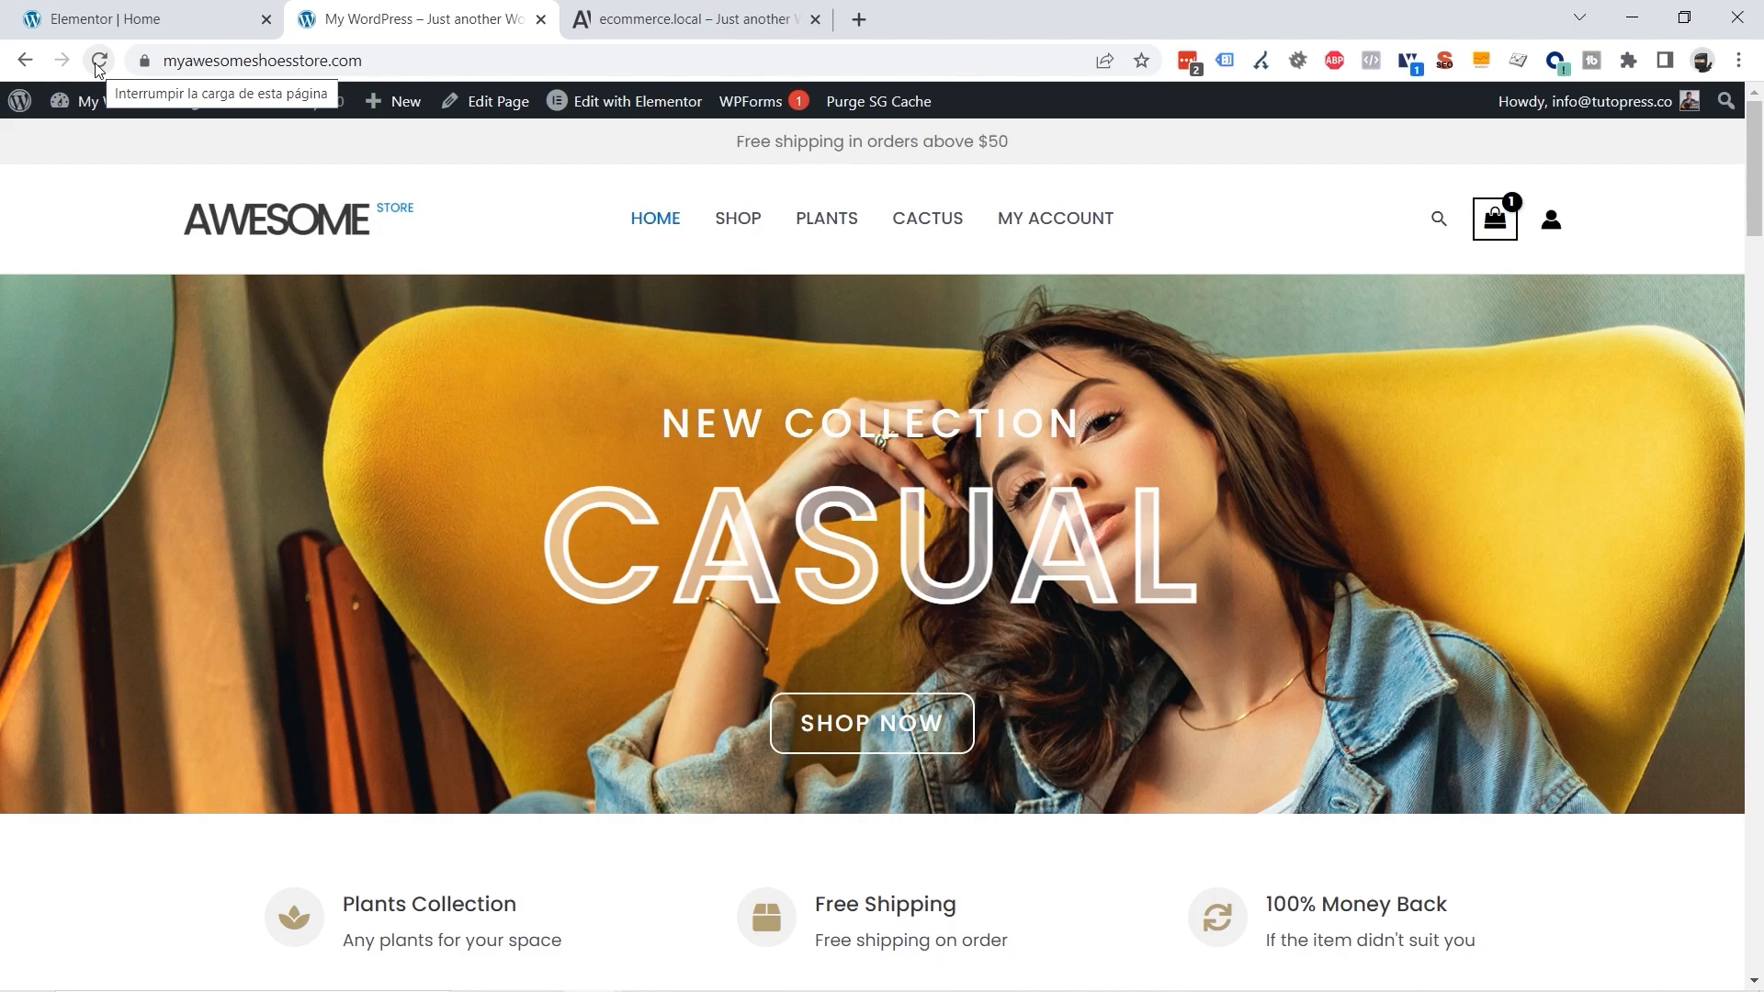
click(677, 20)
scroll(1231, 271, down, 2)
scroll(1231, 271, down, 5)
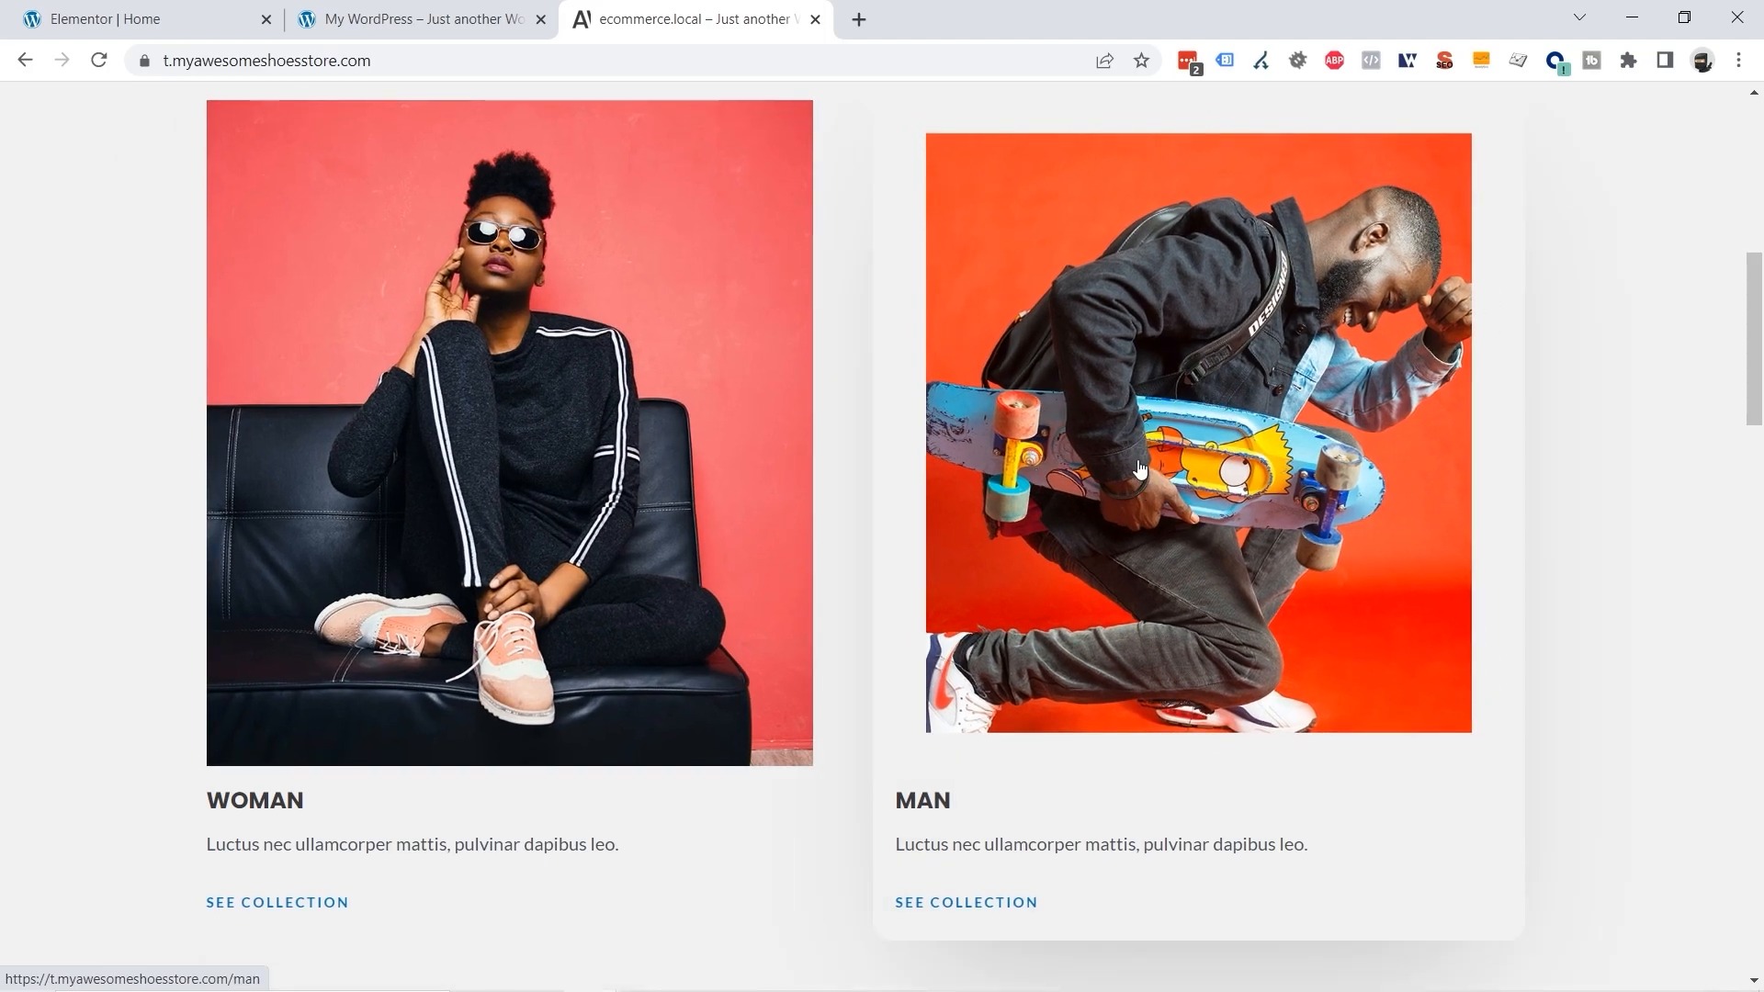
Step: Move the Plants Collection, Free Shipping and 100% Money Back section directly below the Featured Plants section, following the example's order
click(152, 20)
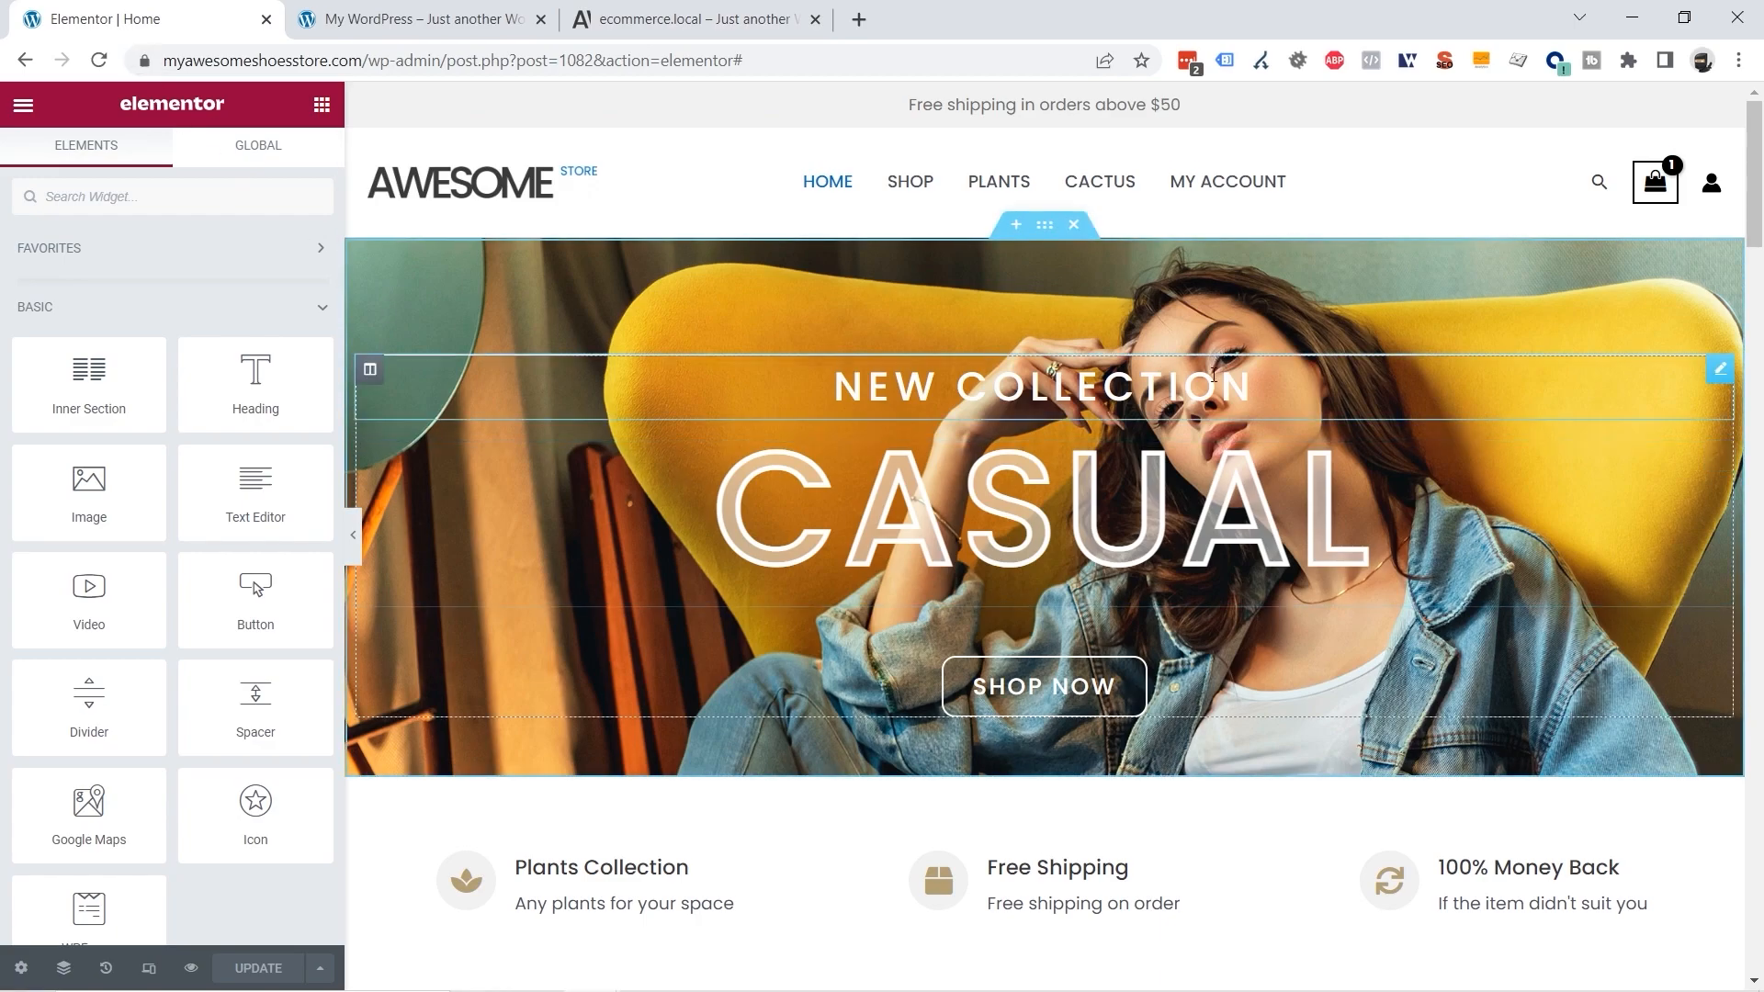
scroll(1213, 375, down, 4)
scroll(1213, 375, down, 1)
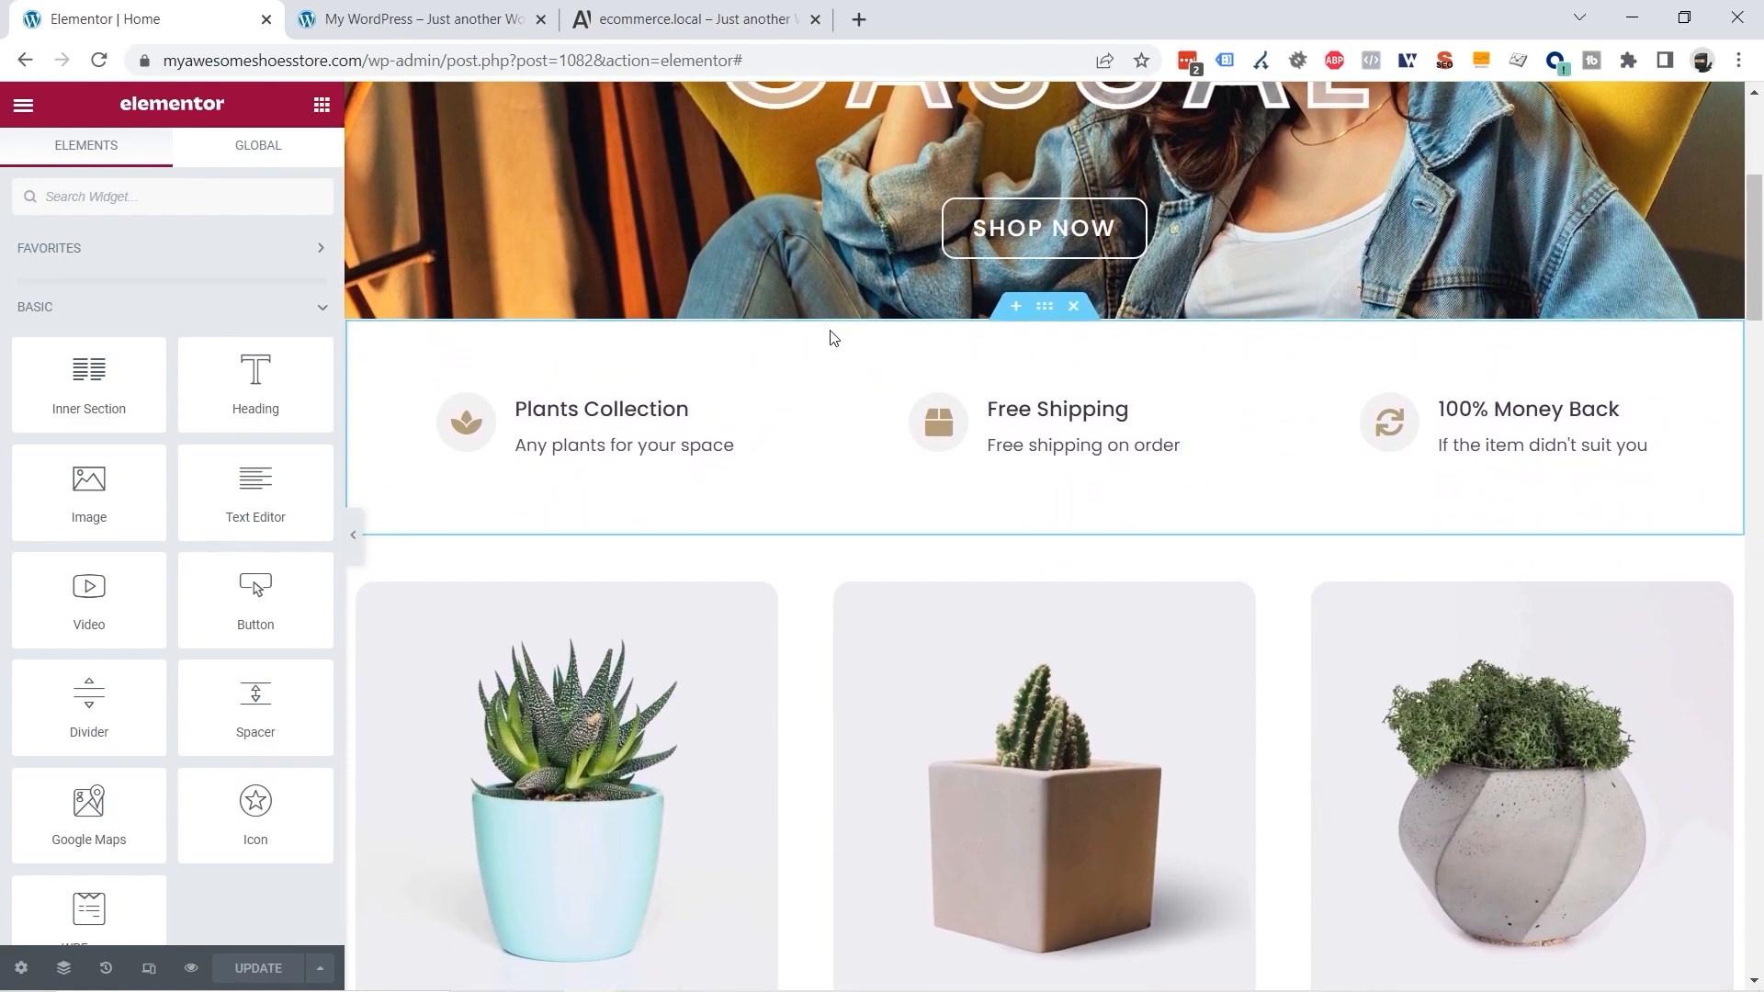
click(627, 25)
scroll(1060, 429, down, 4)
scroll(1059, 430, down, 12)
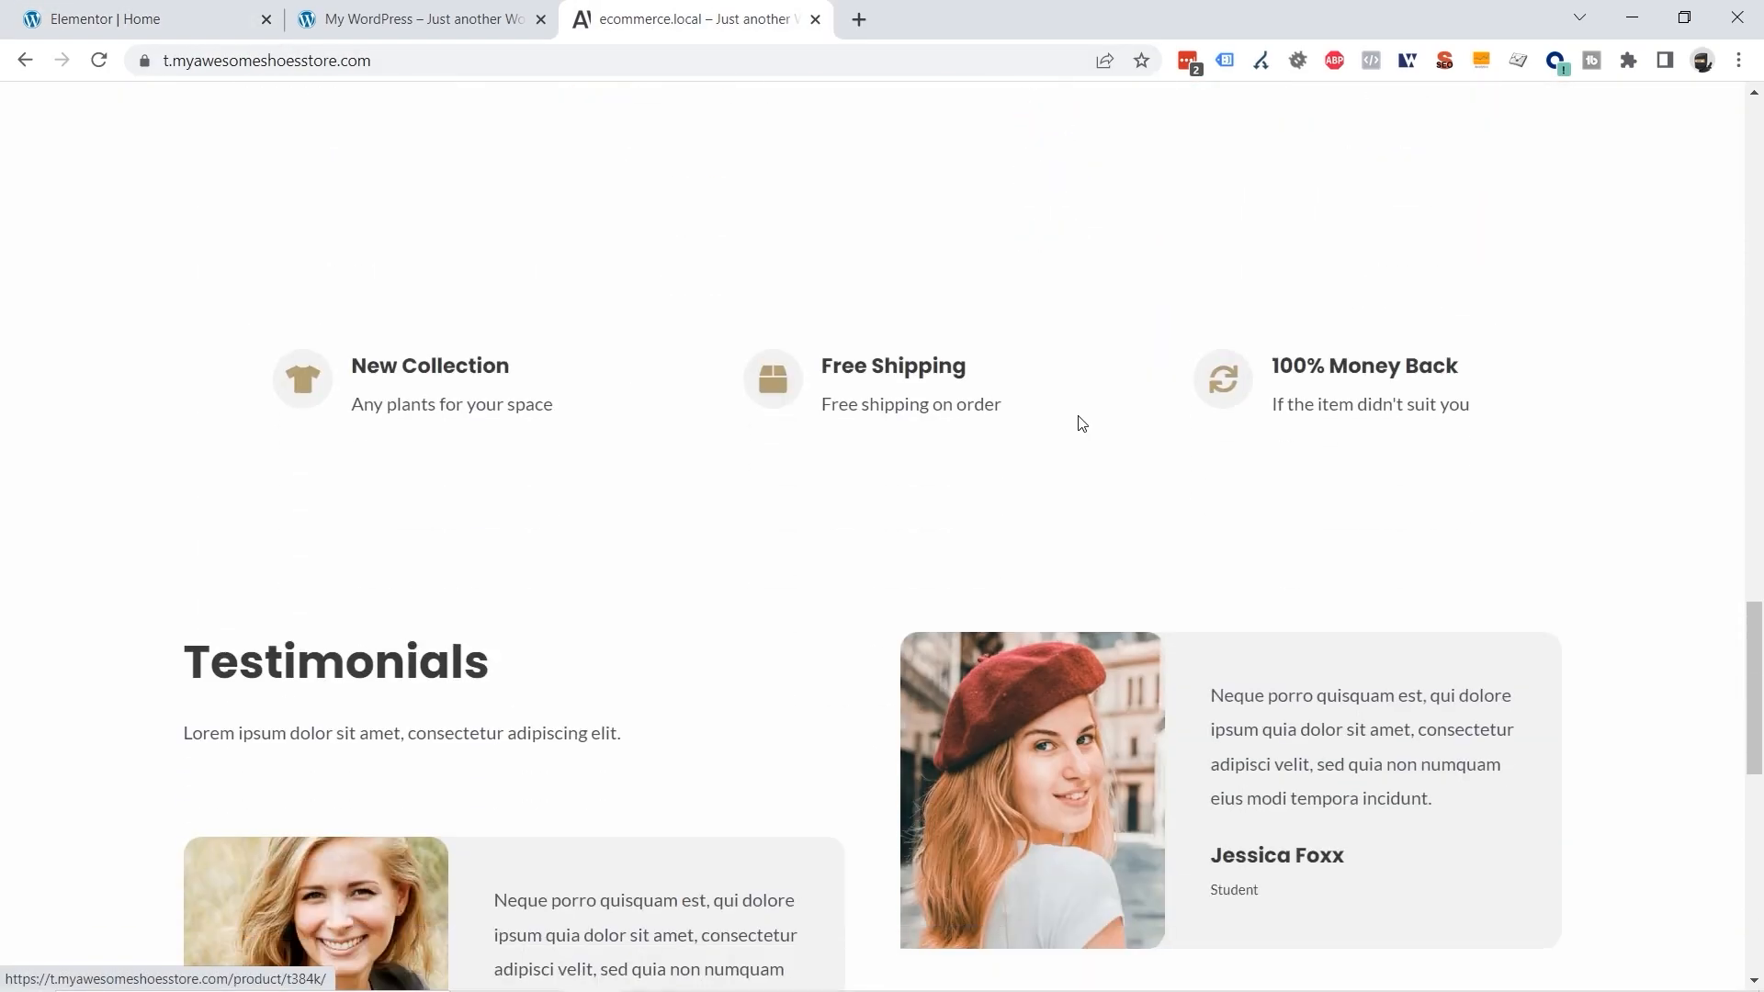
scroll(833, 574, up, 1)
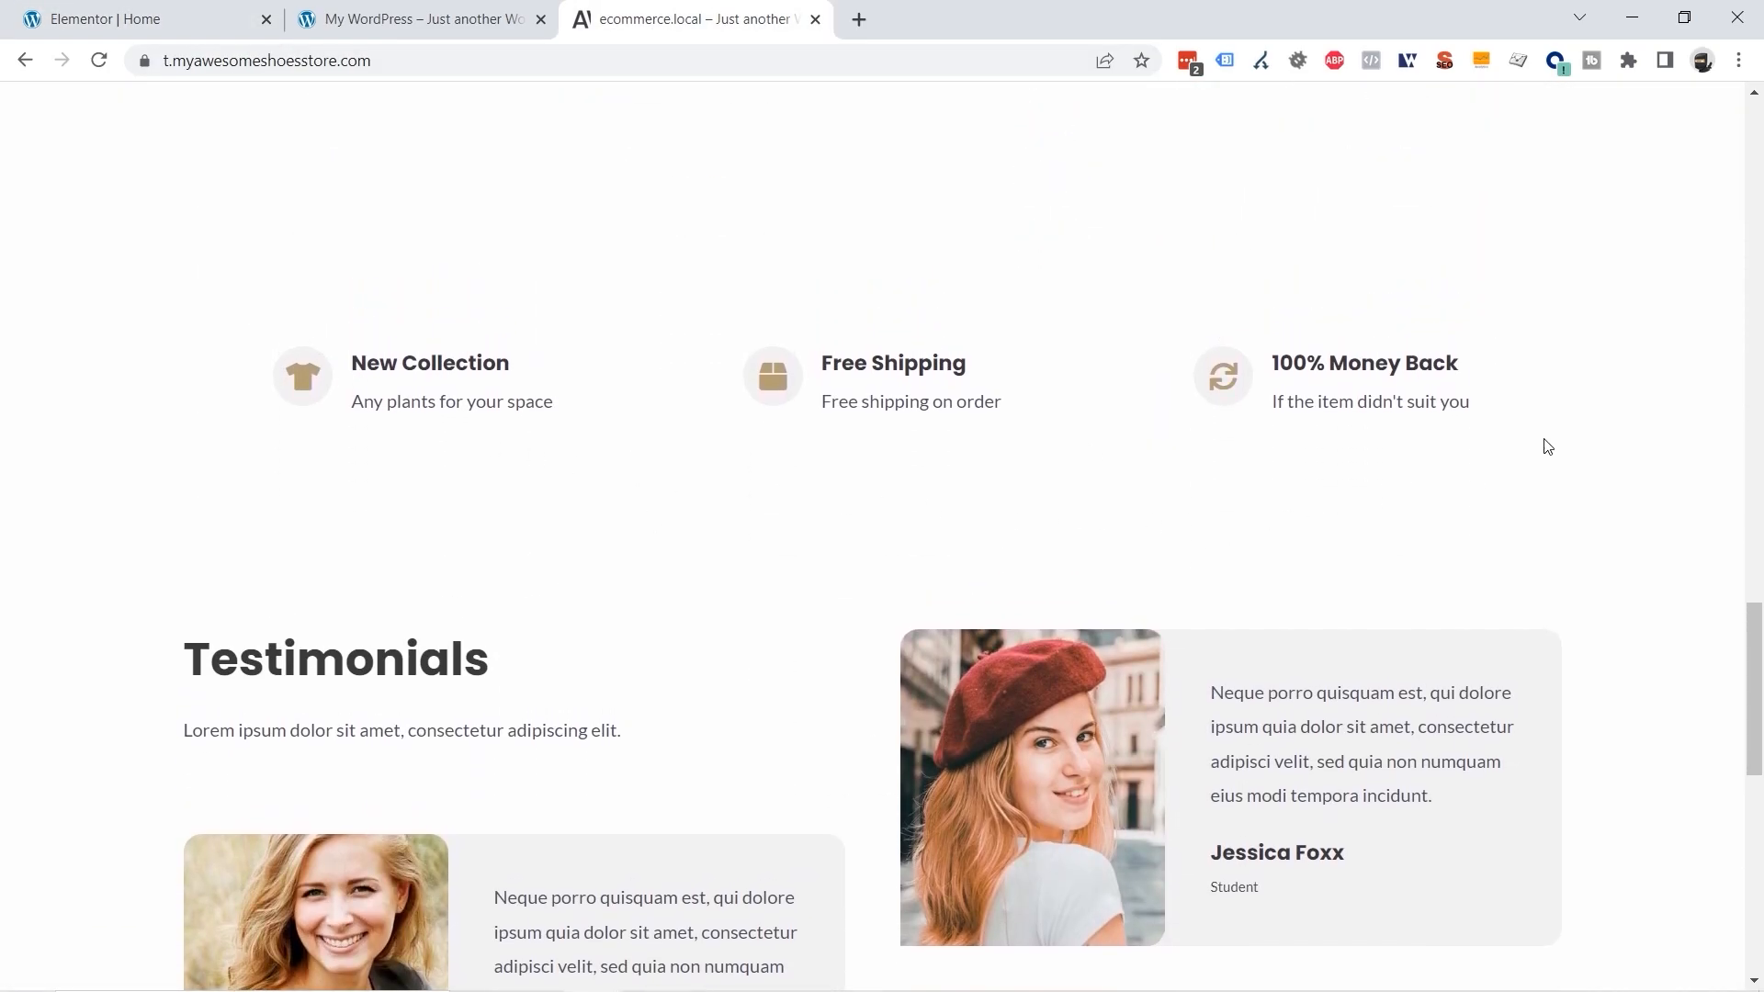
scroll(1047, 492, up, 10)
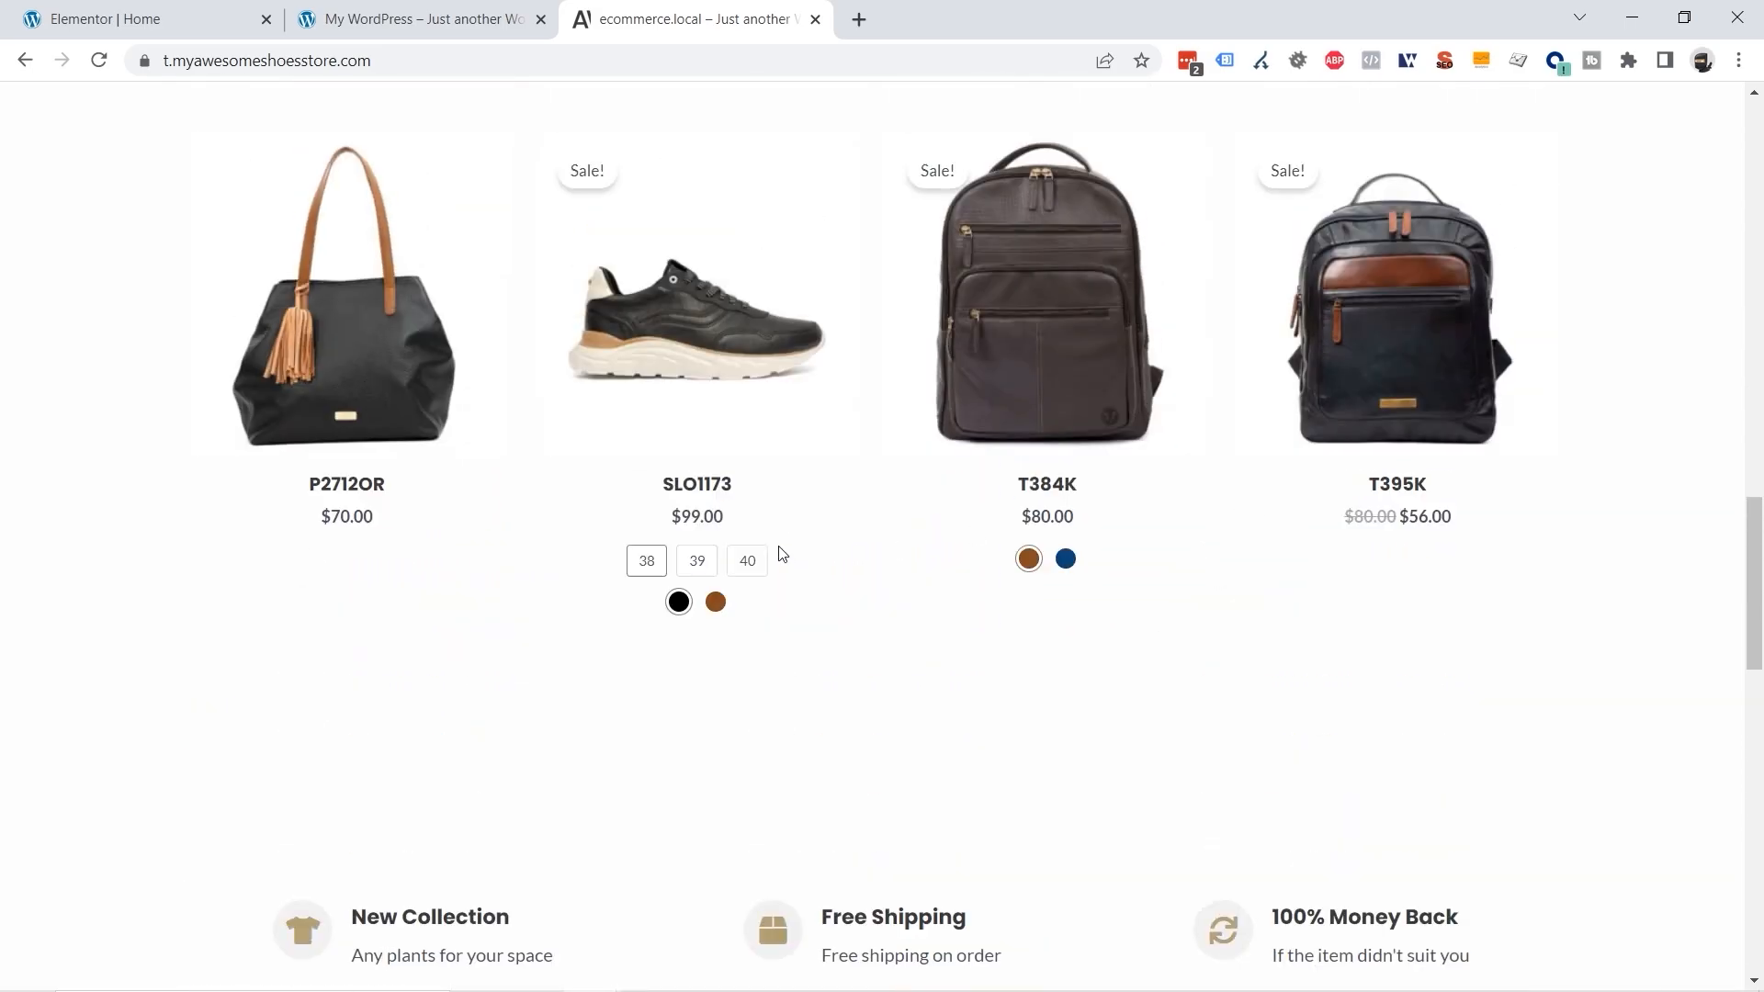
scroll(857, 534, up, 7)
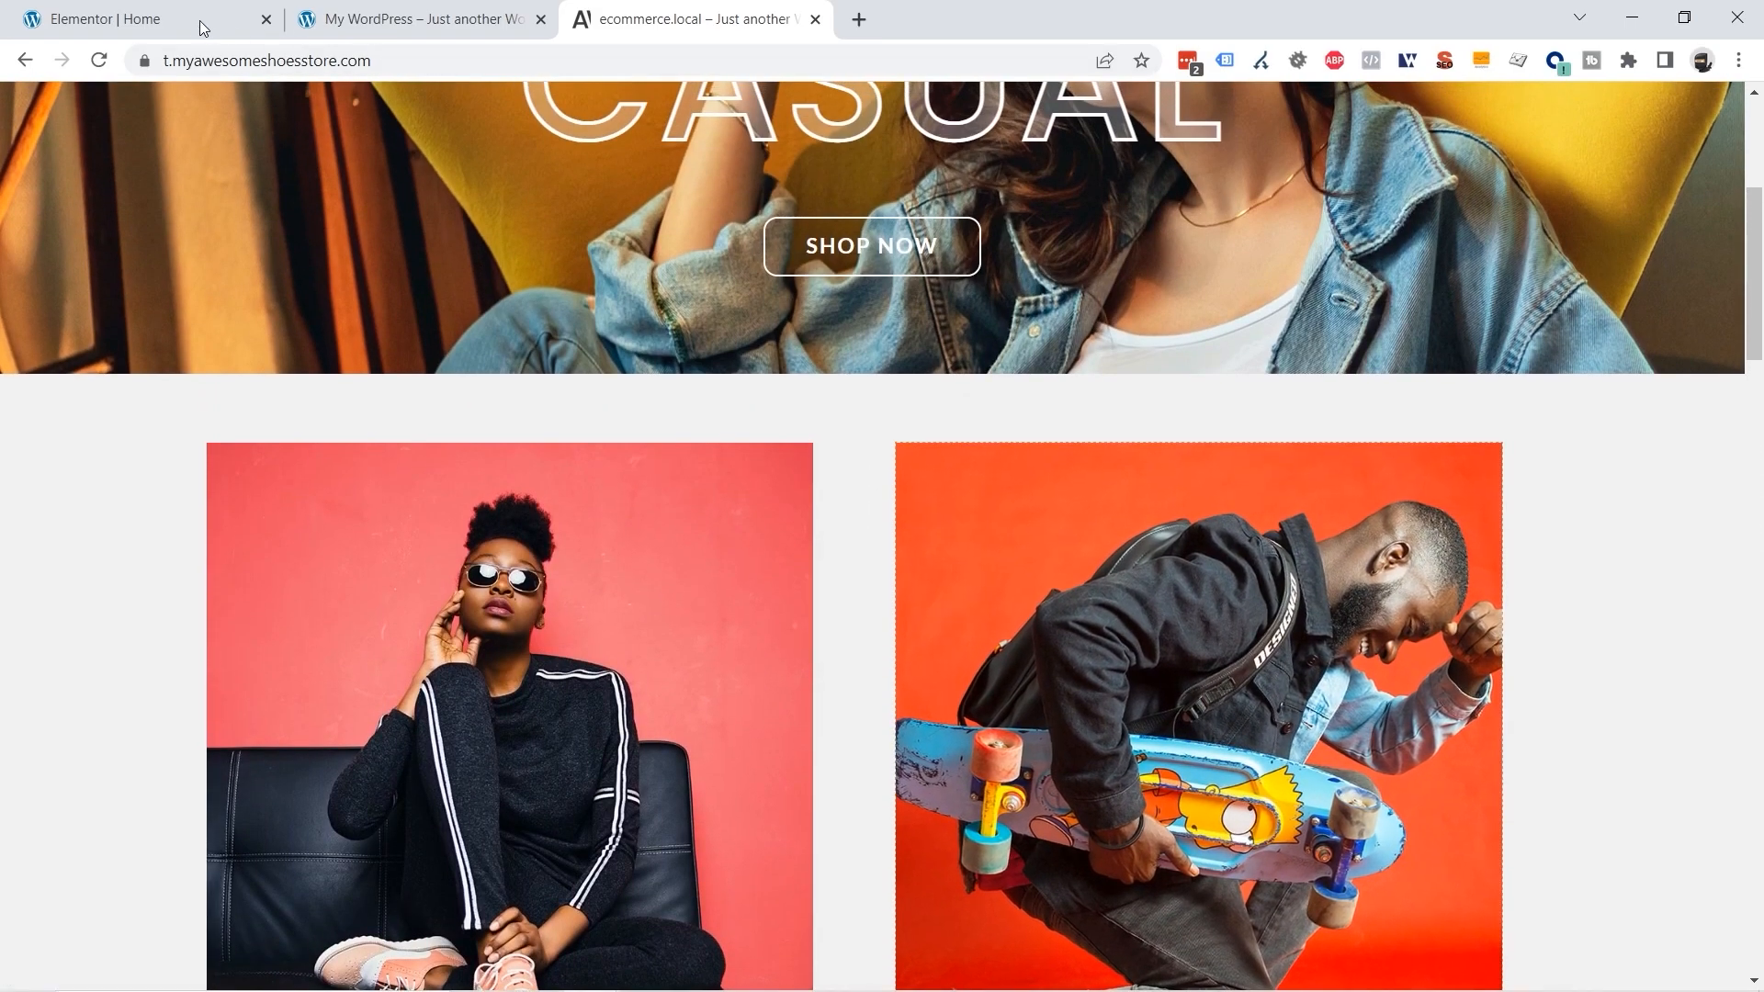
click(199, 24)
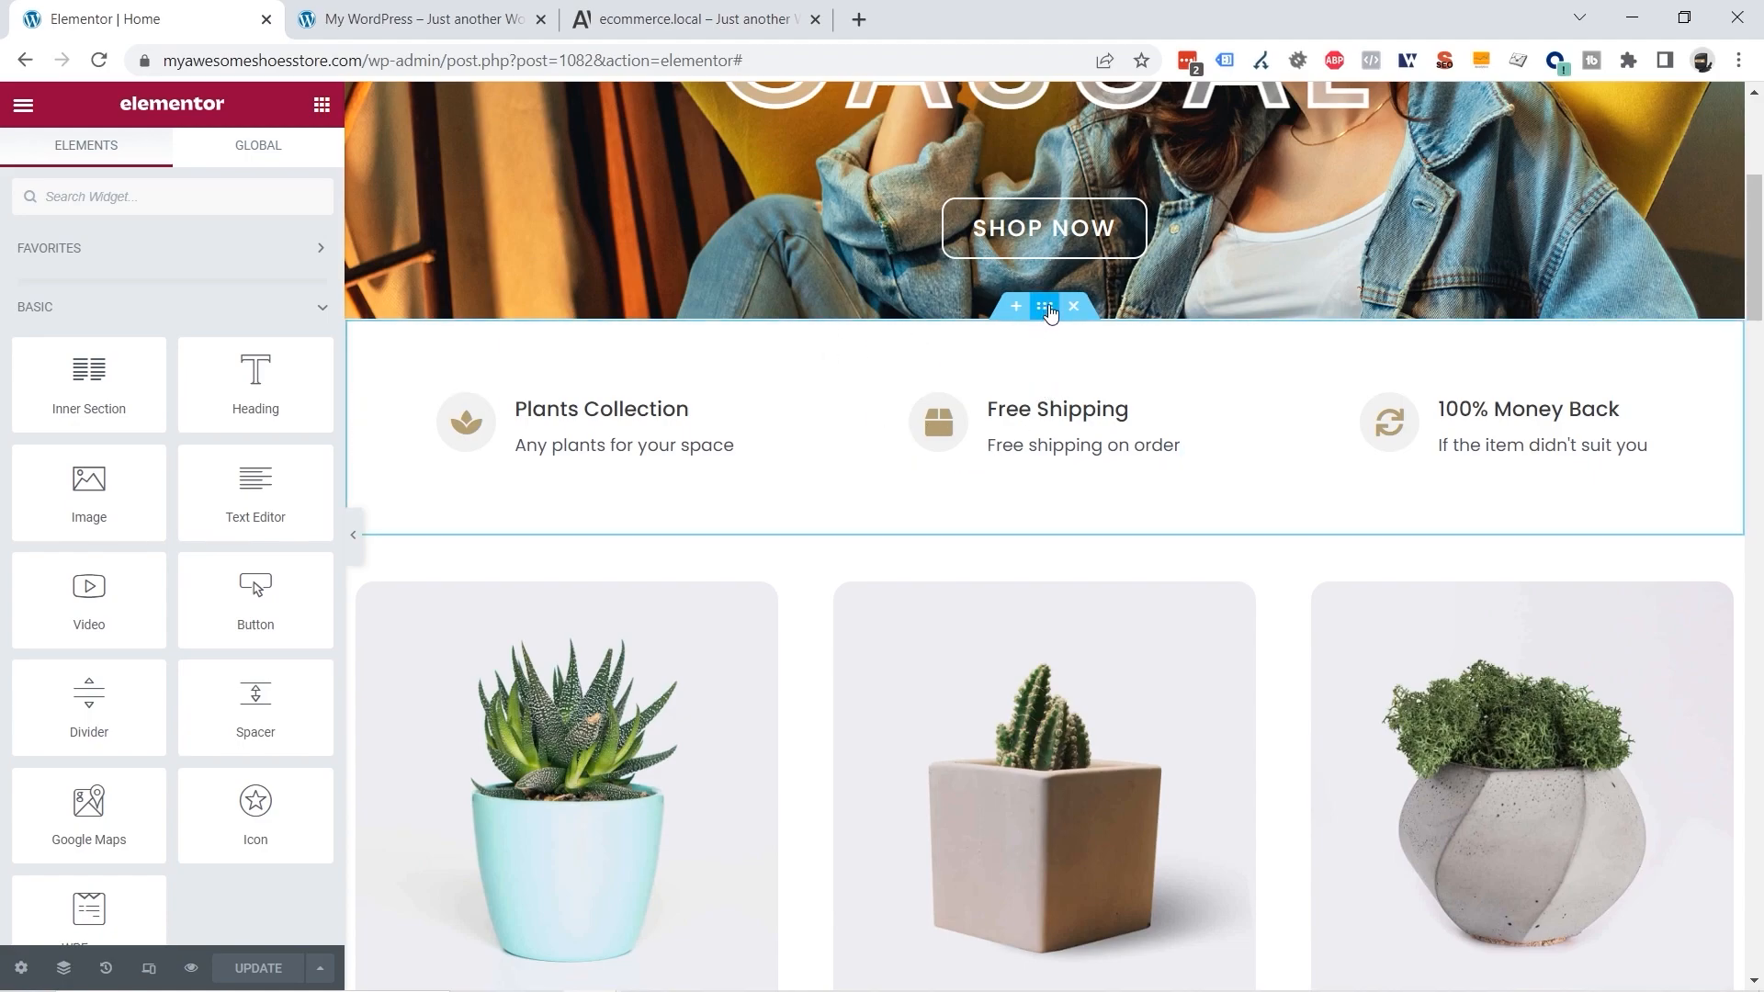
drag(1043, 309, 1144, 566)
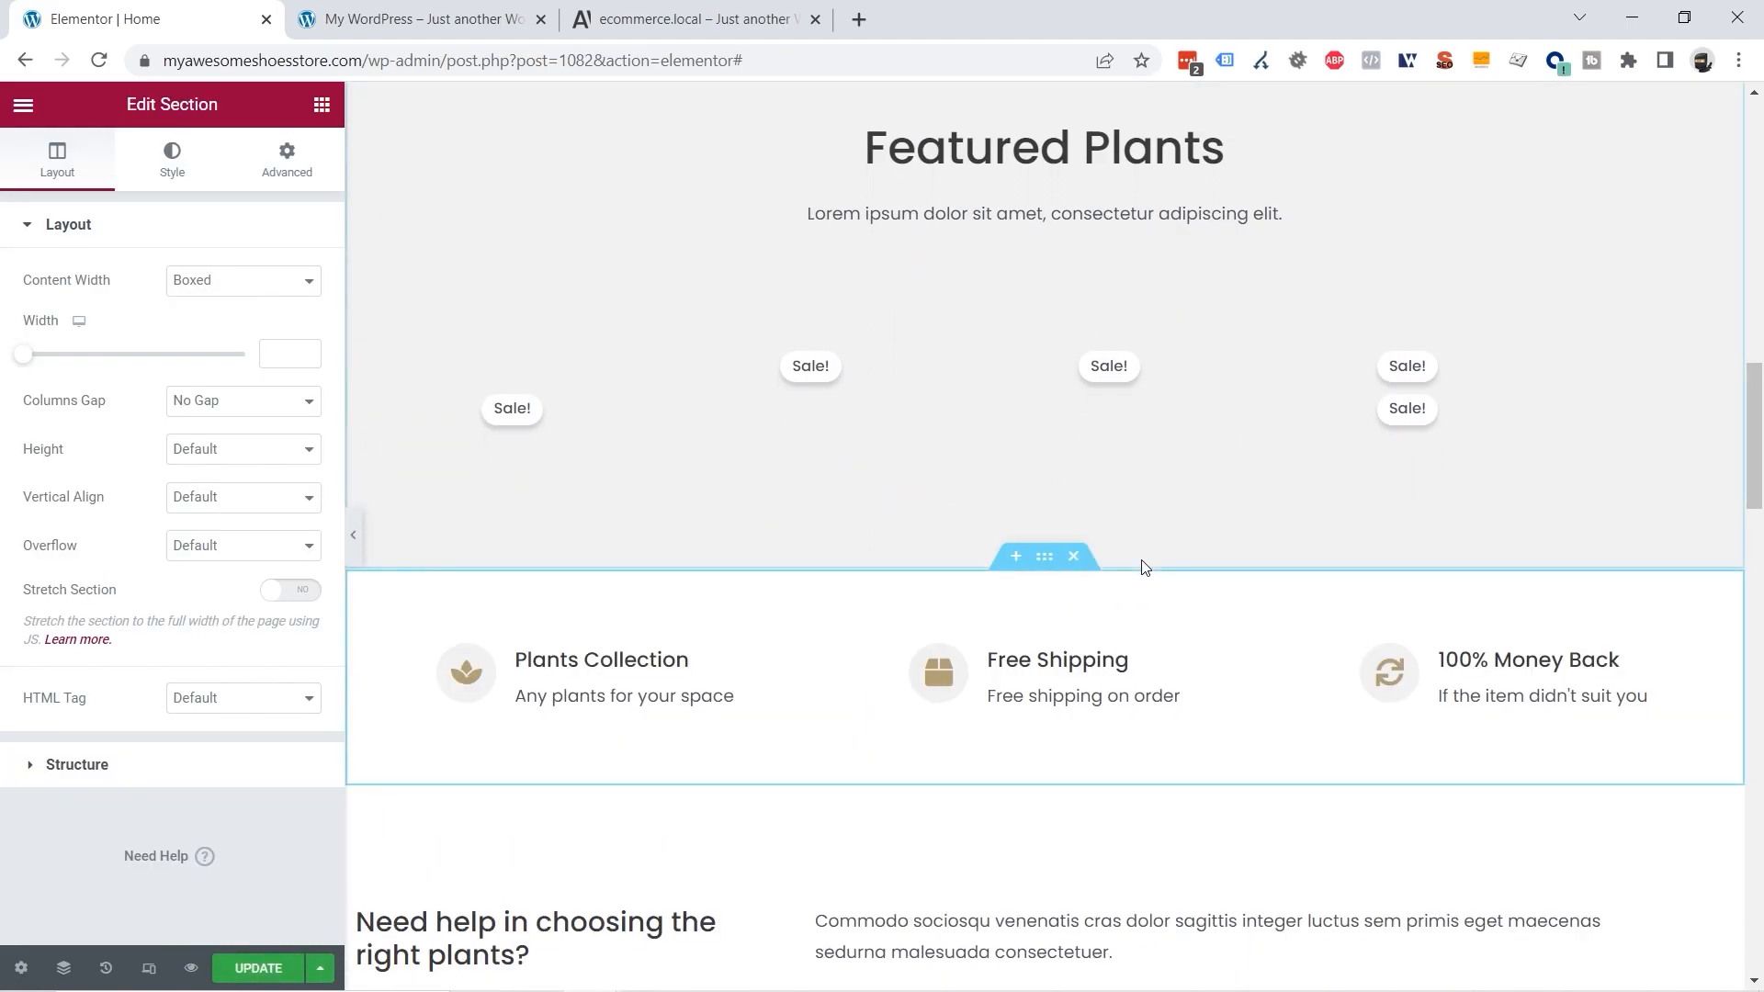
Step: Check the section order on the example site against the rearranged Elementor page, from the benefits row up to the collection cards
click(654, 18)
scroll(1135, 507, down, 20)
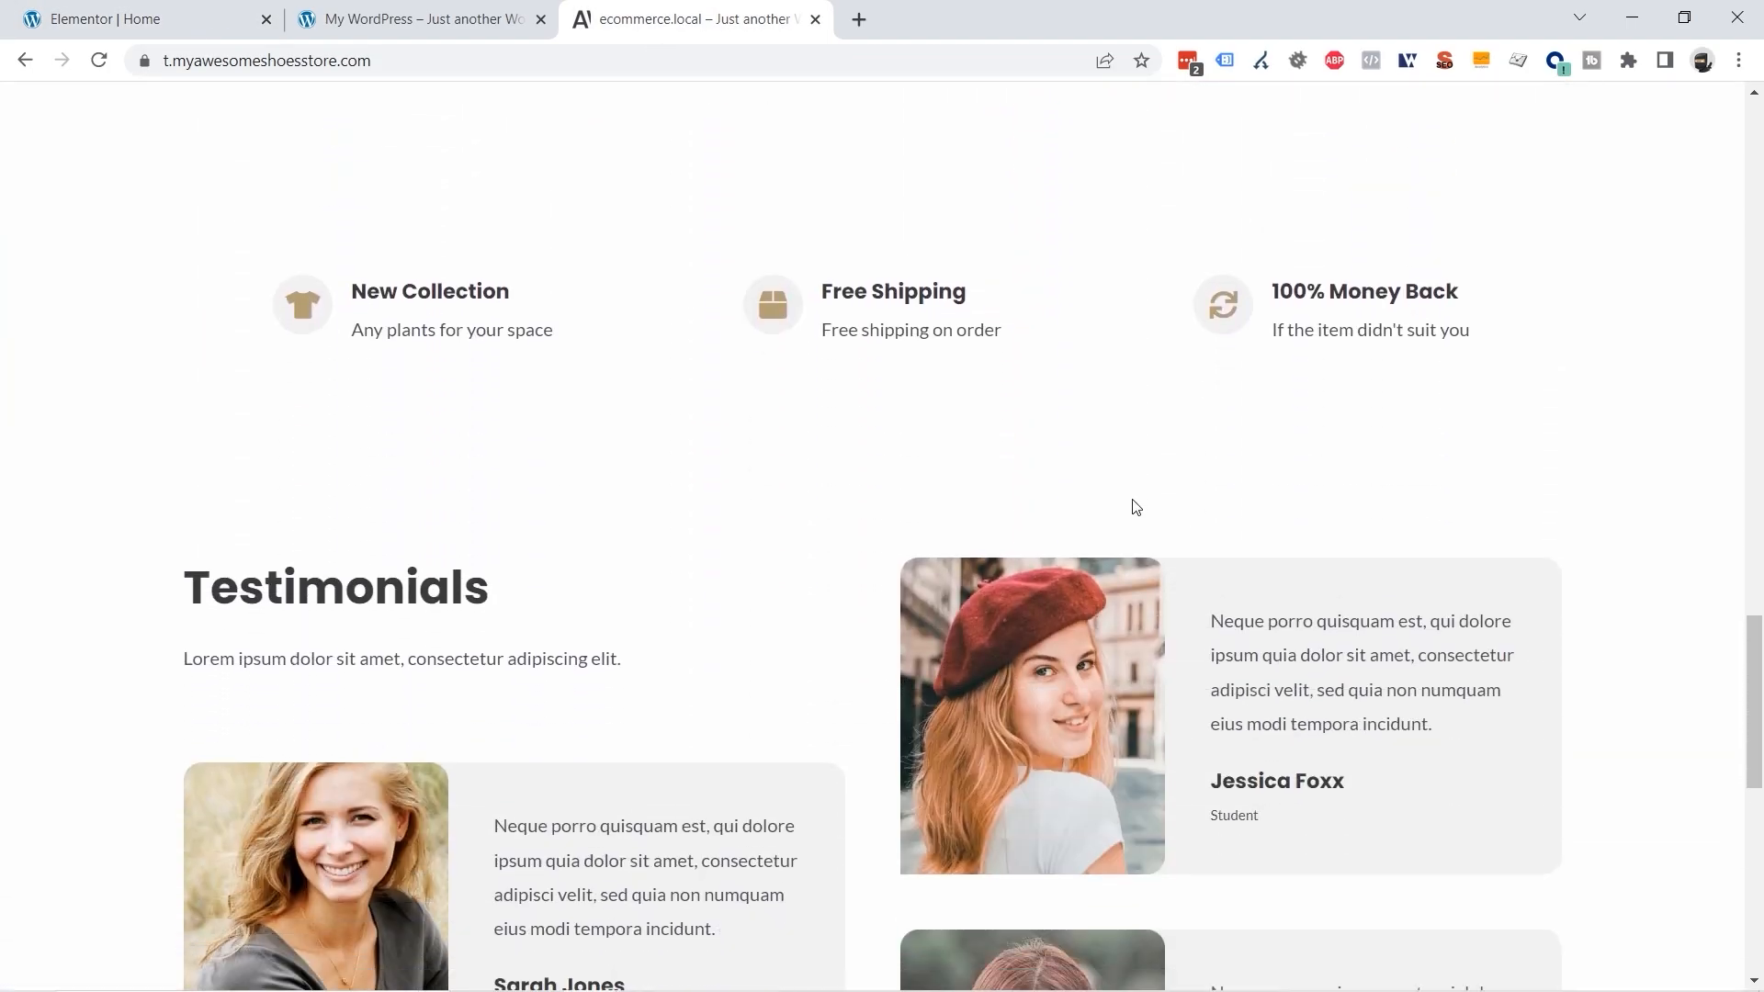
scroll(1135, 506, up, 3)
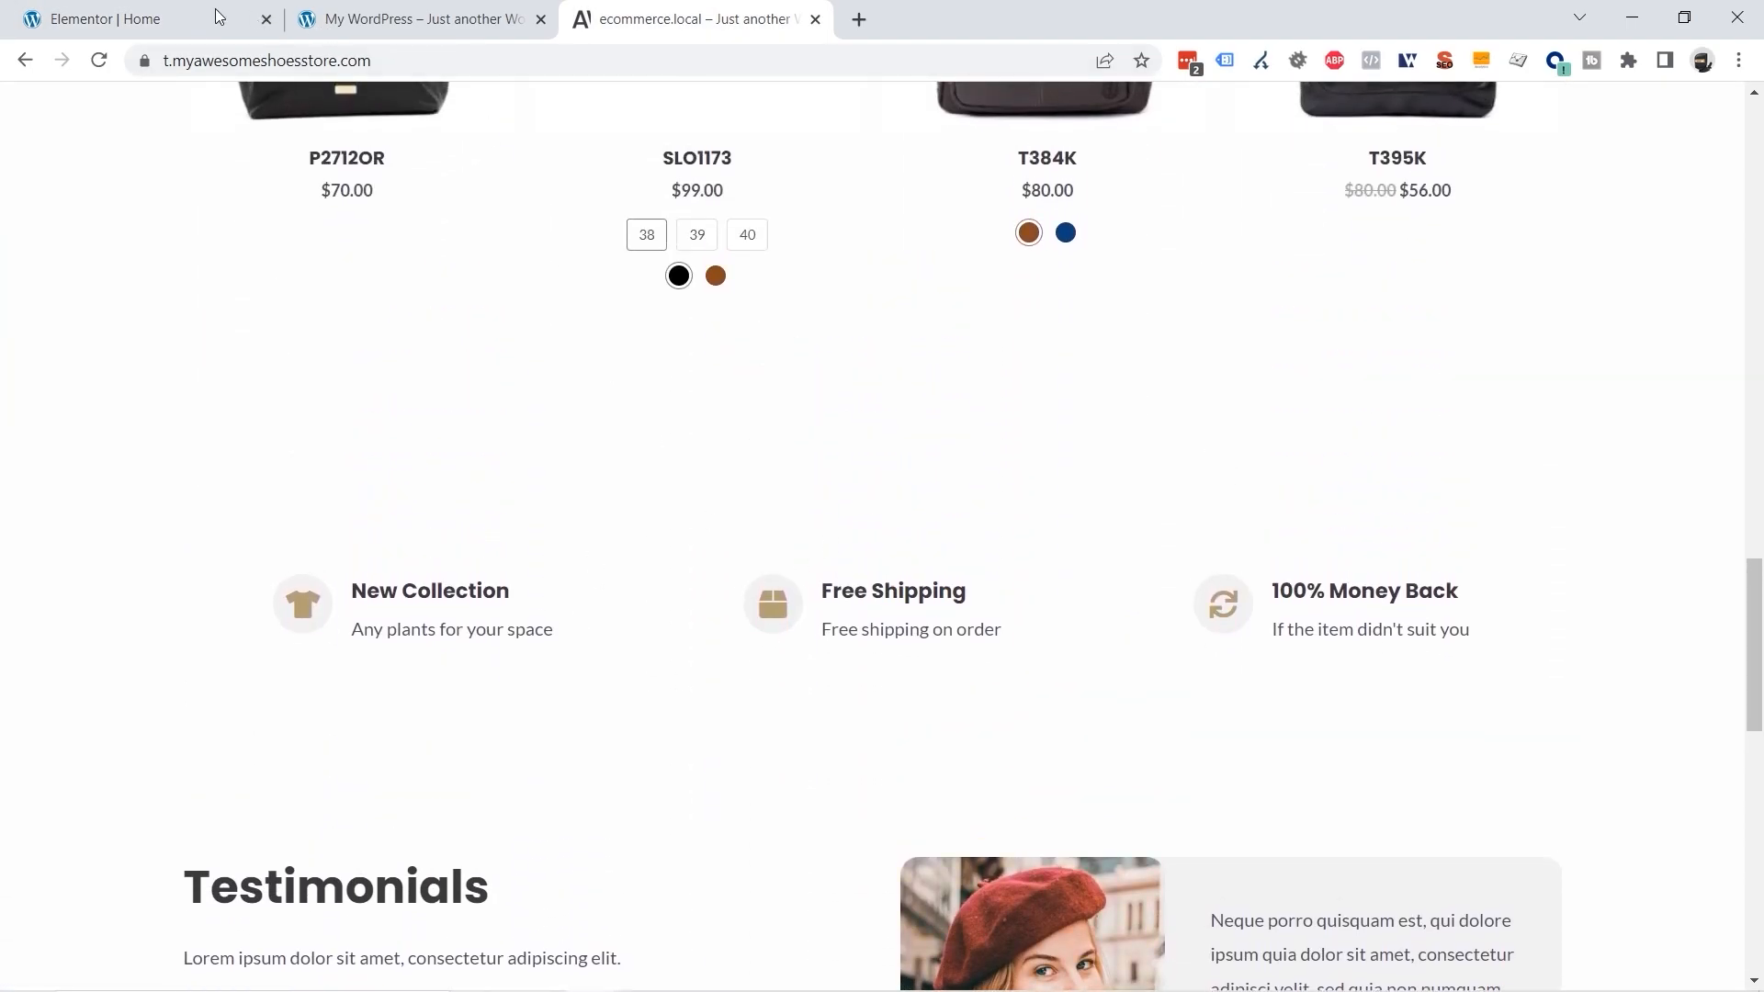
click(225, 17)
scroll(1044, 512, down, 2)
scroll(1024, 597, up, 5)
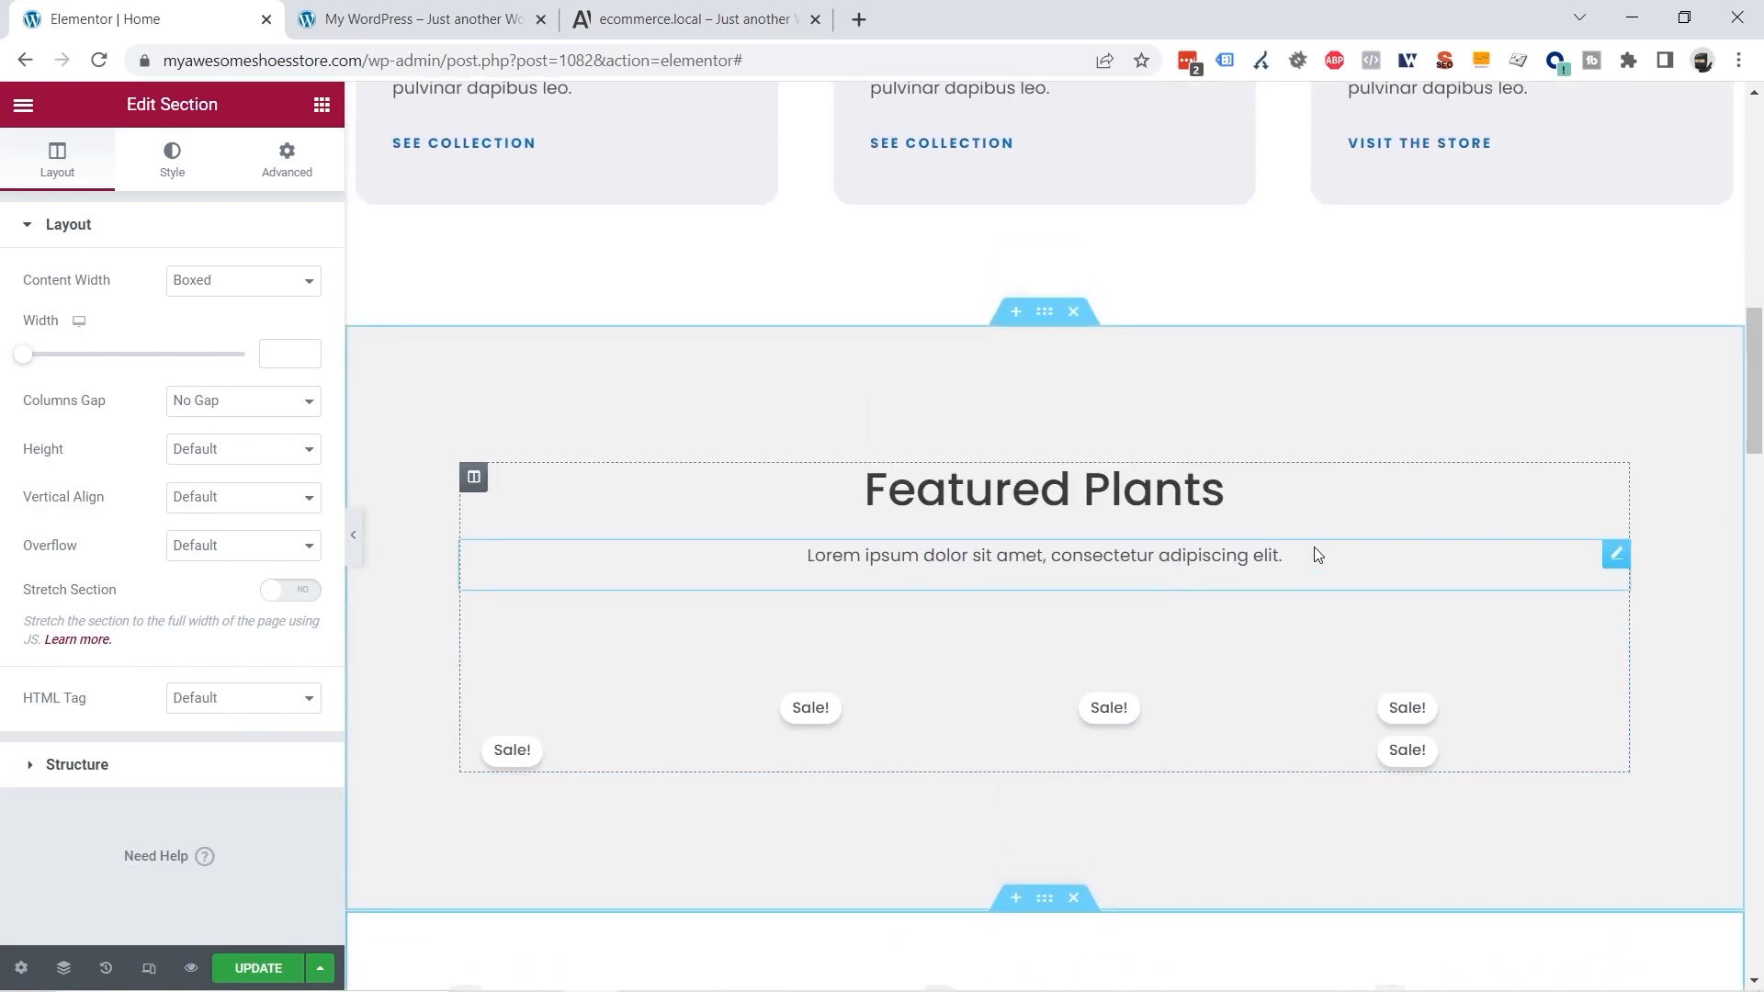
scroll(1315, 554, up, 7)
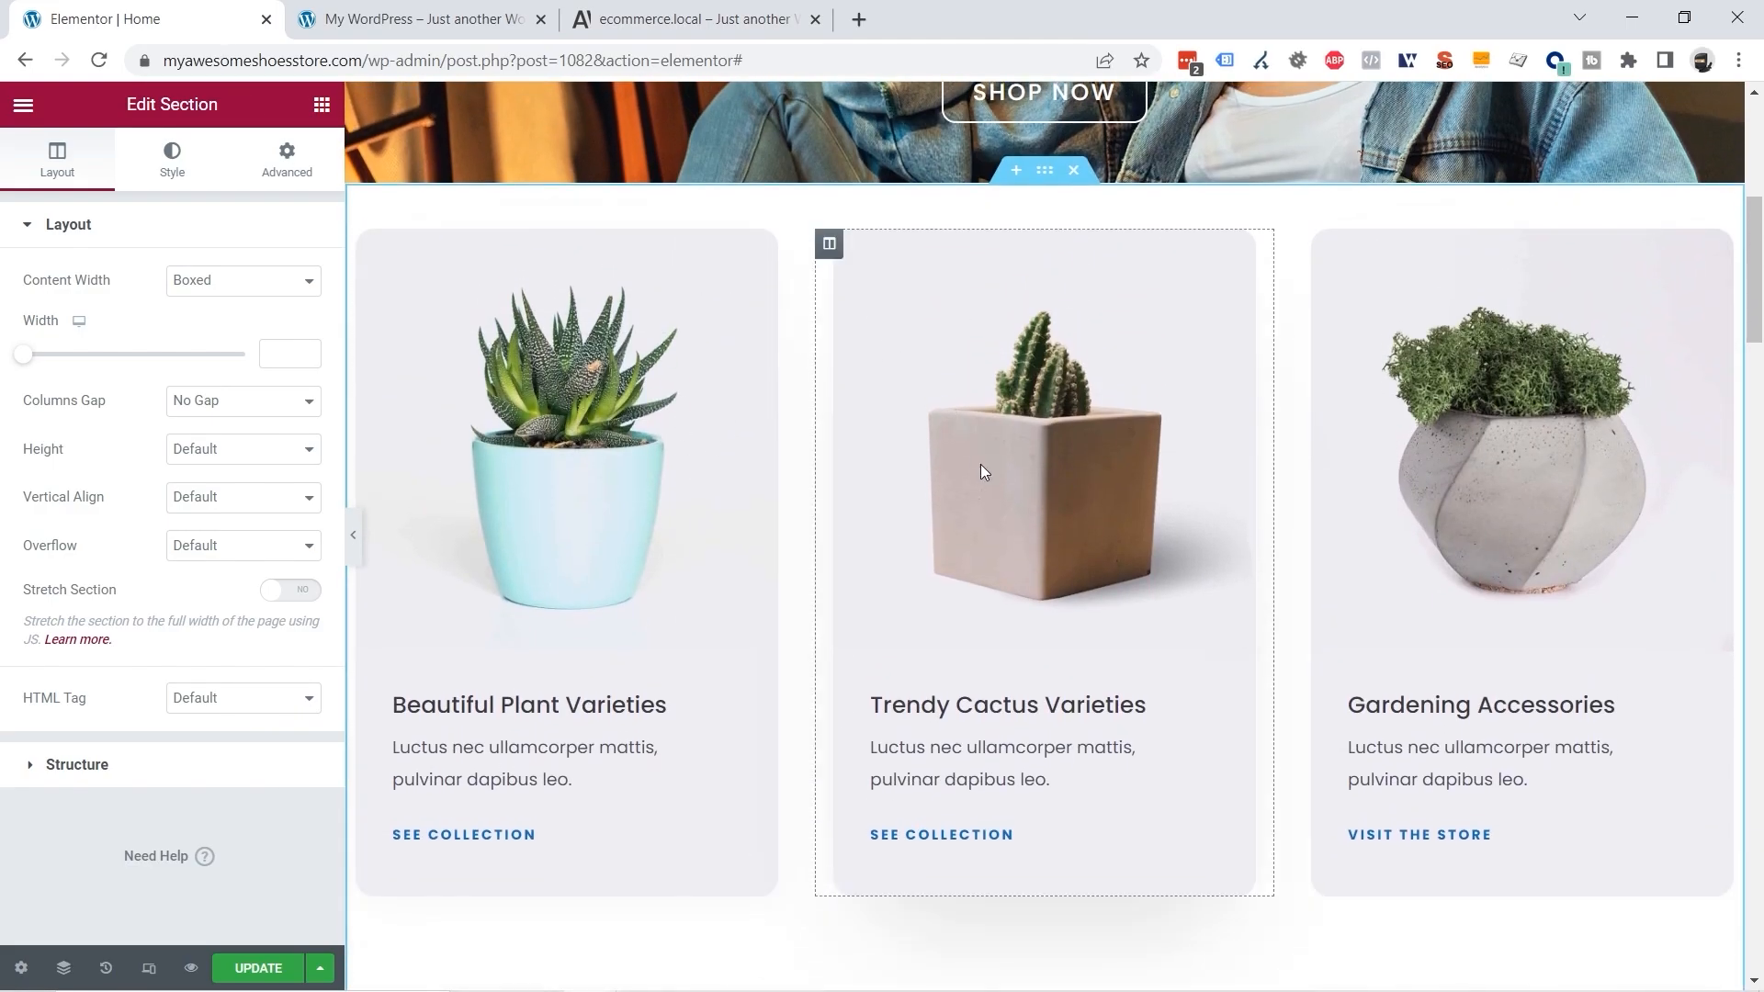
Step: Delete the Gardening Accessories column from the collection cards and compare the remaining two with the example's Woman and Man cards
click(663, 22)
scroll(948, 712, up, 4)
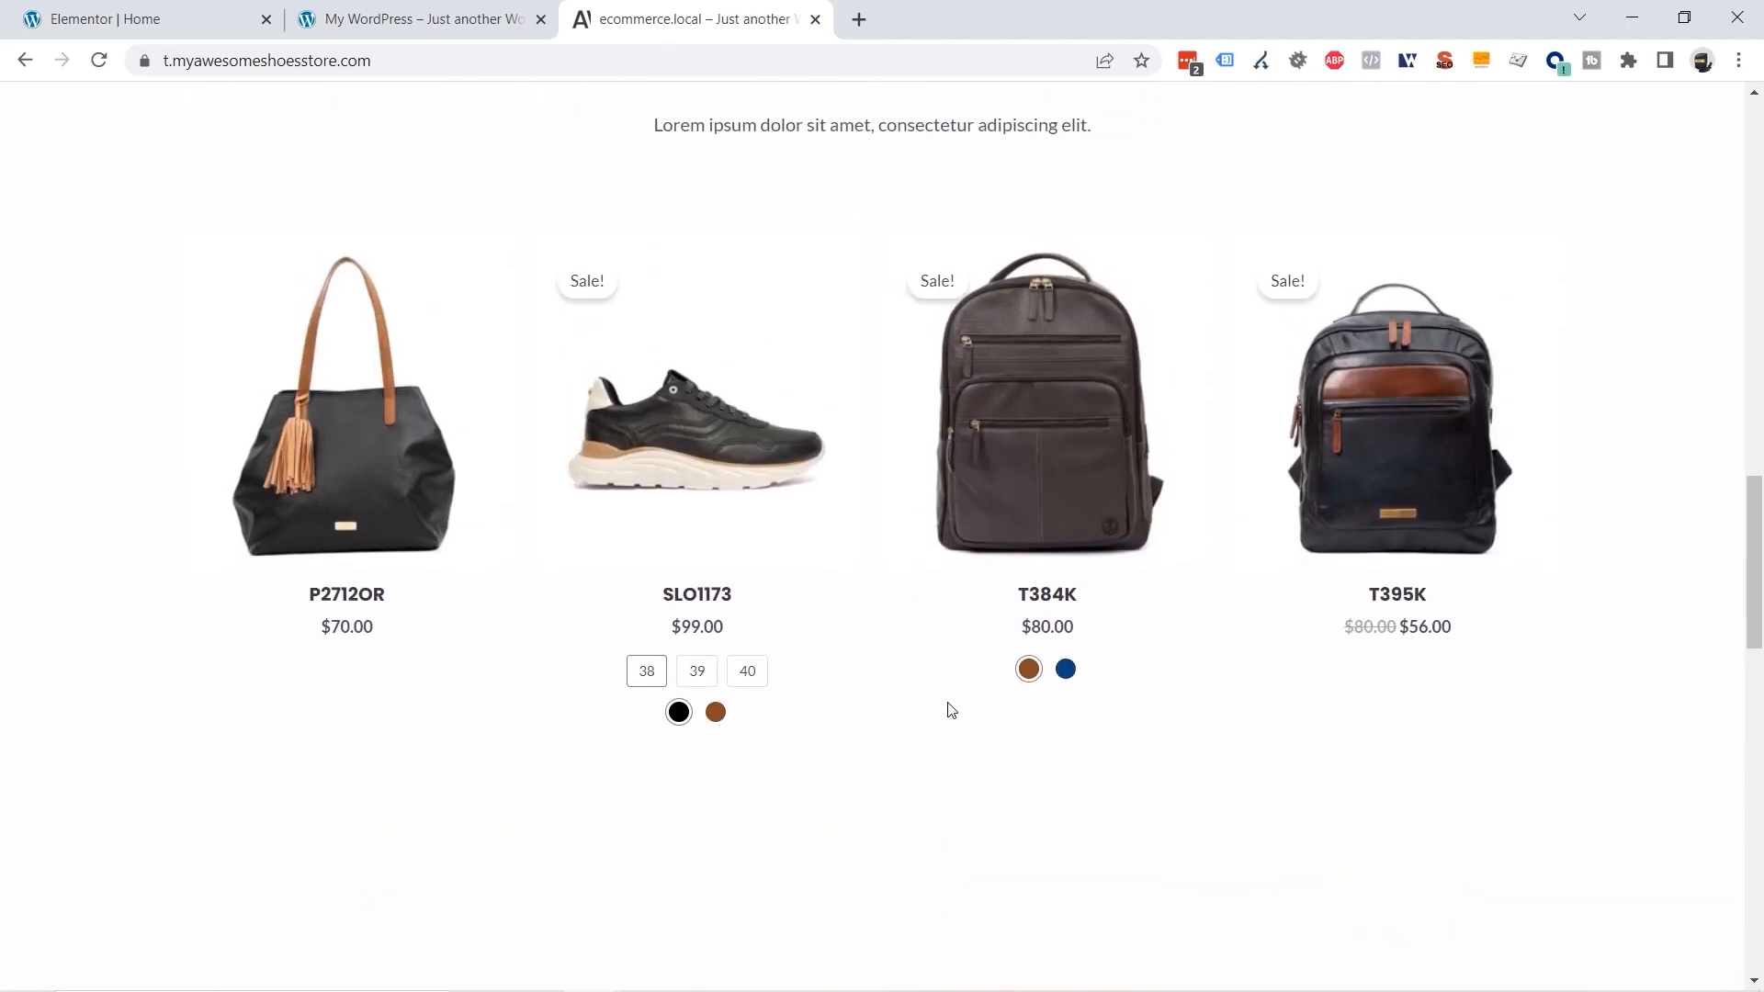
scroll(948, 712, up, 8)
scroll(971, 552, down, 3)
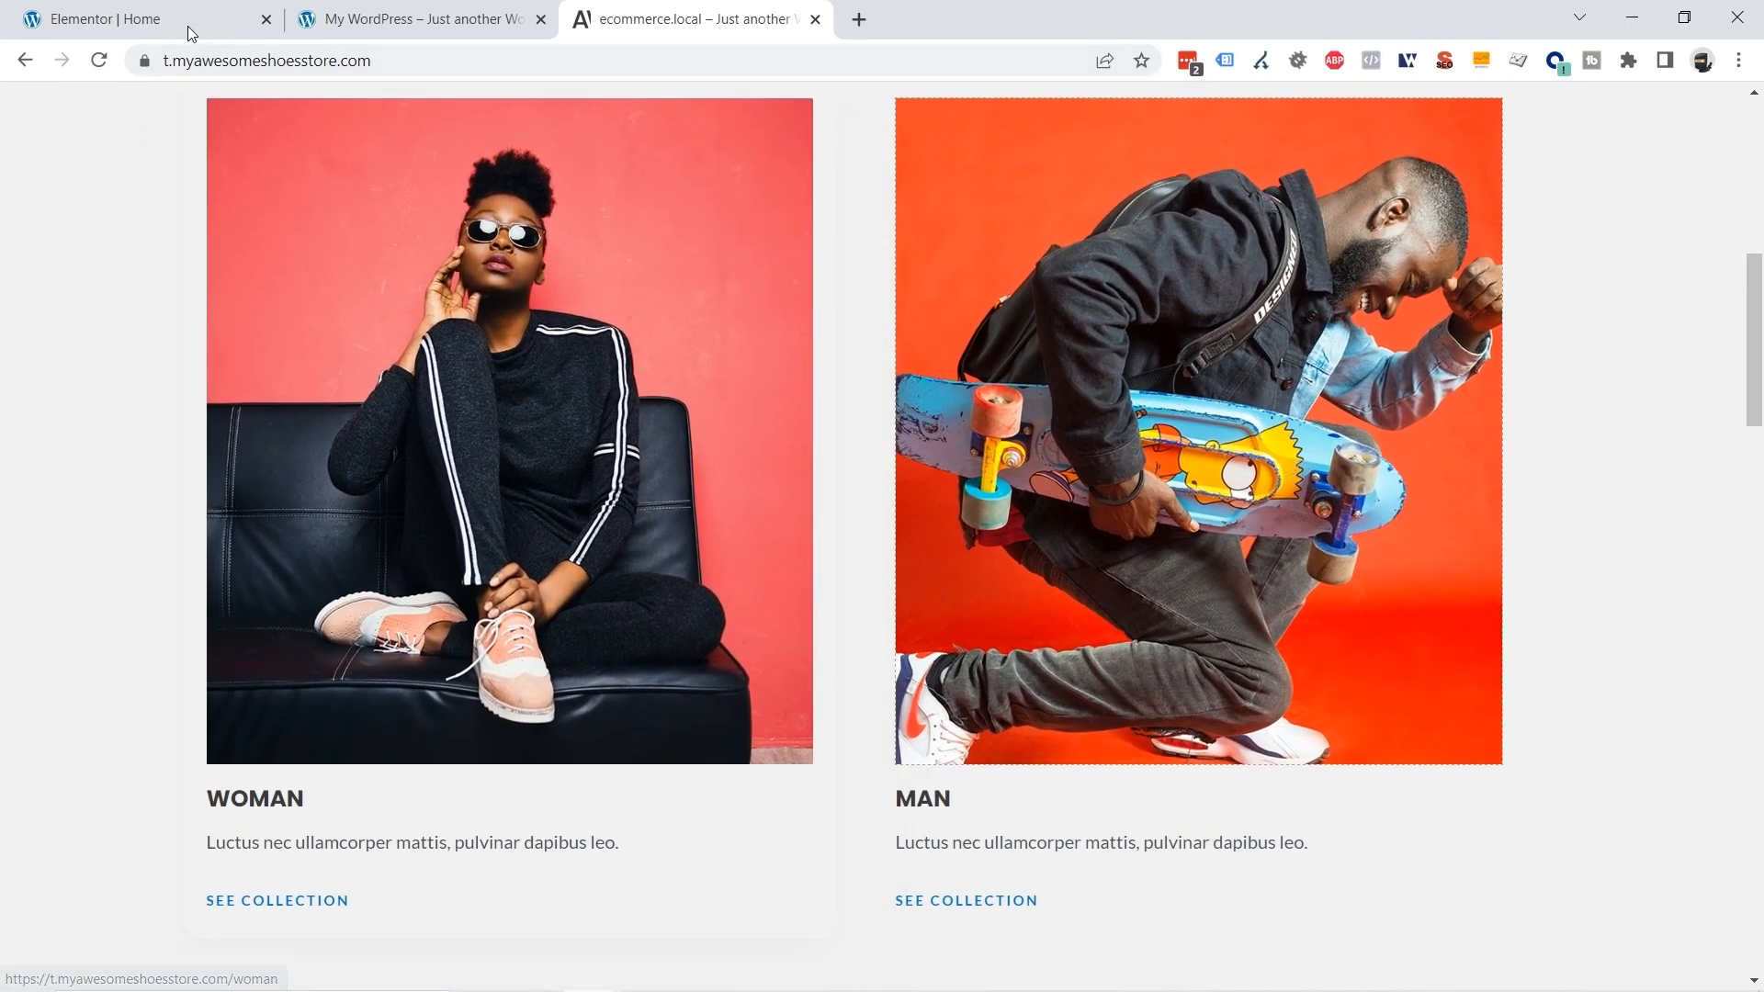
click(162, 17)
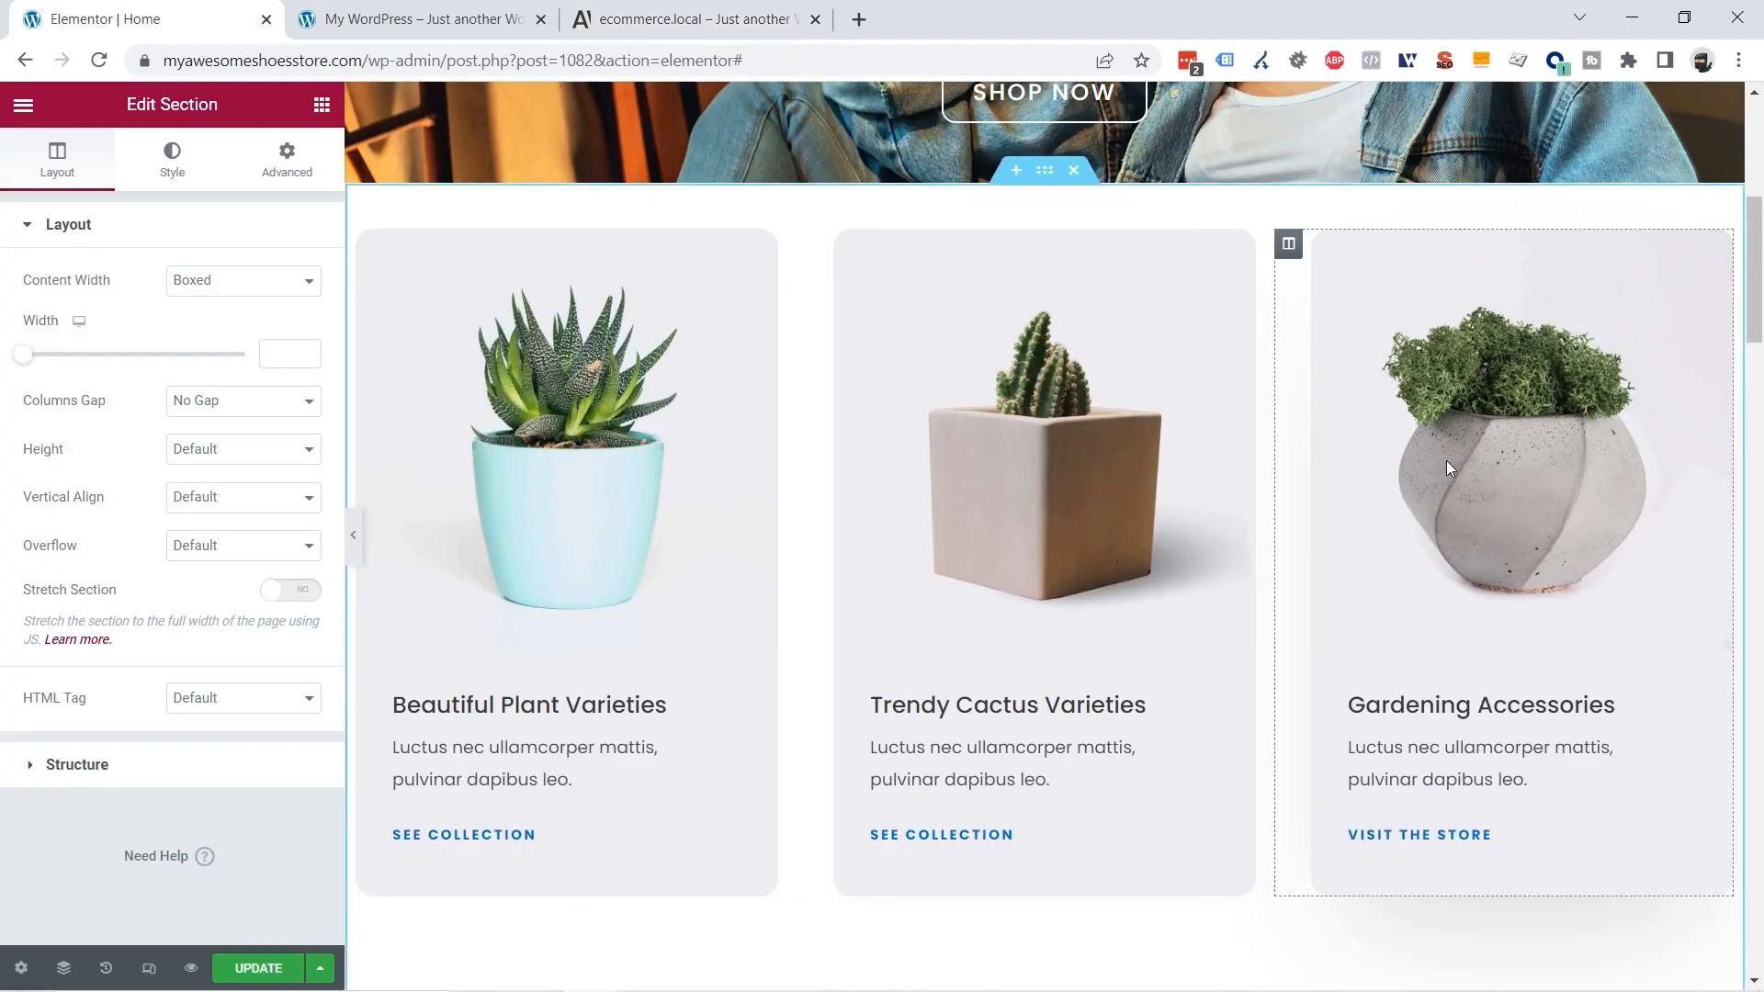
right_click(1291, 248)
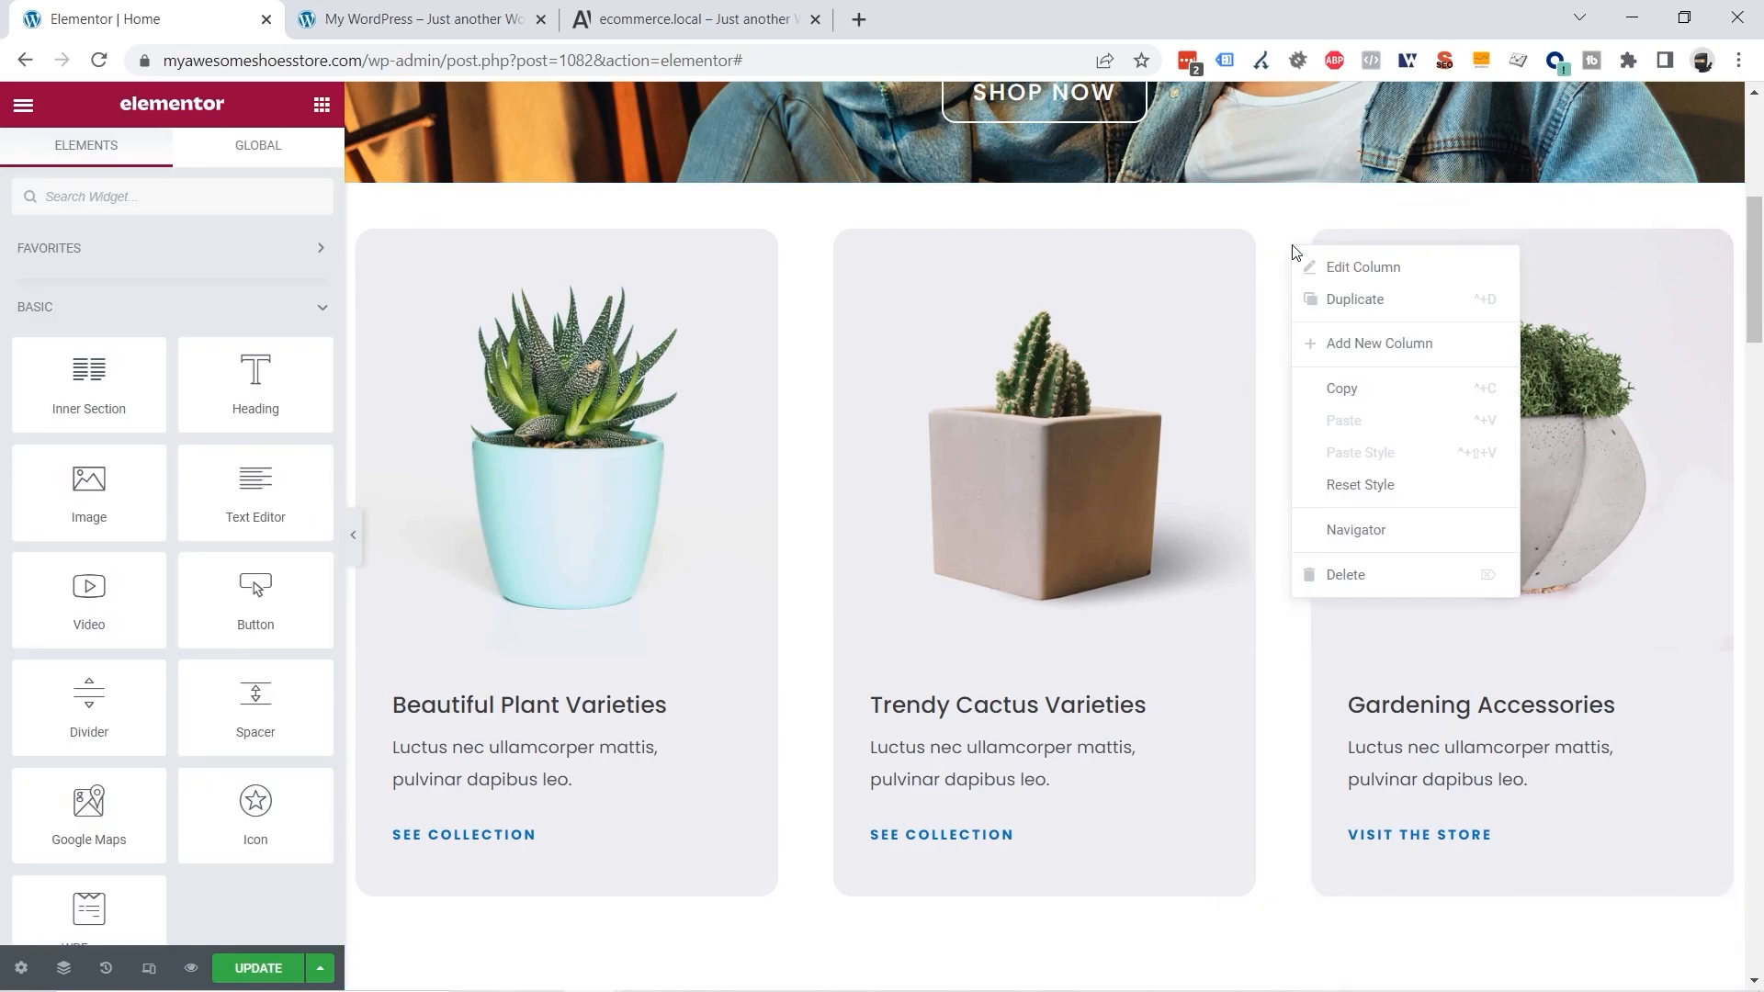
click(1366, 579)
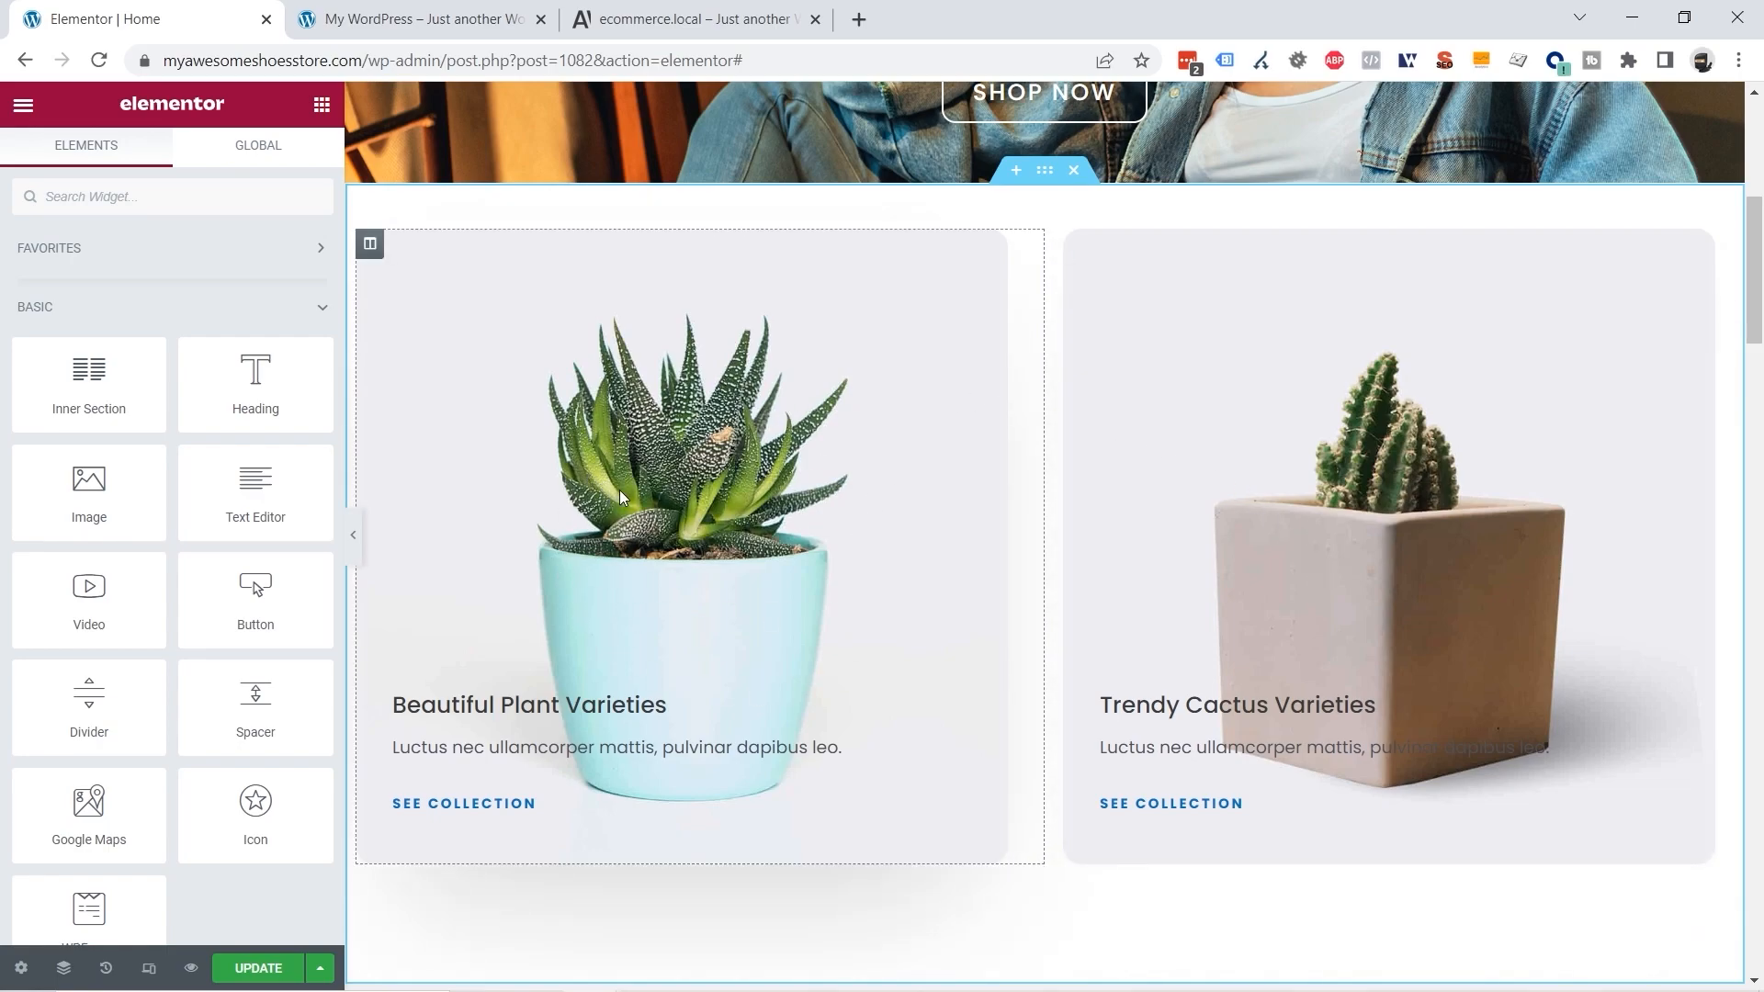
click(646, 23)
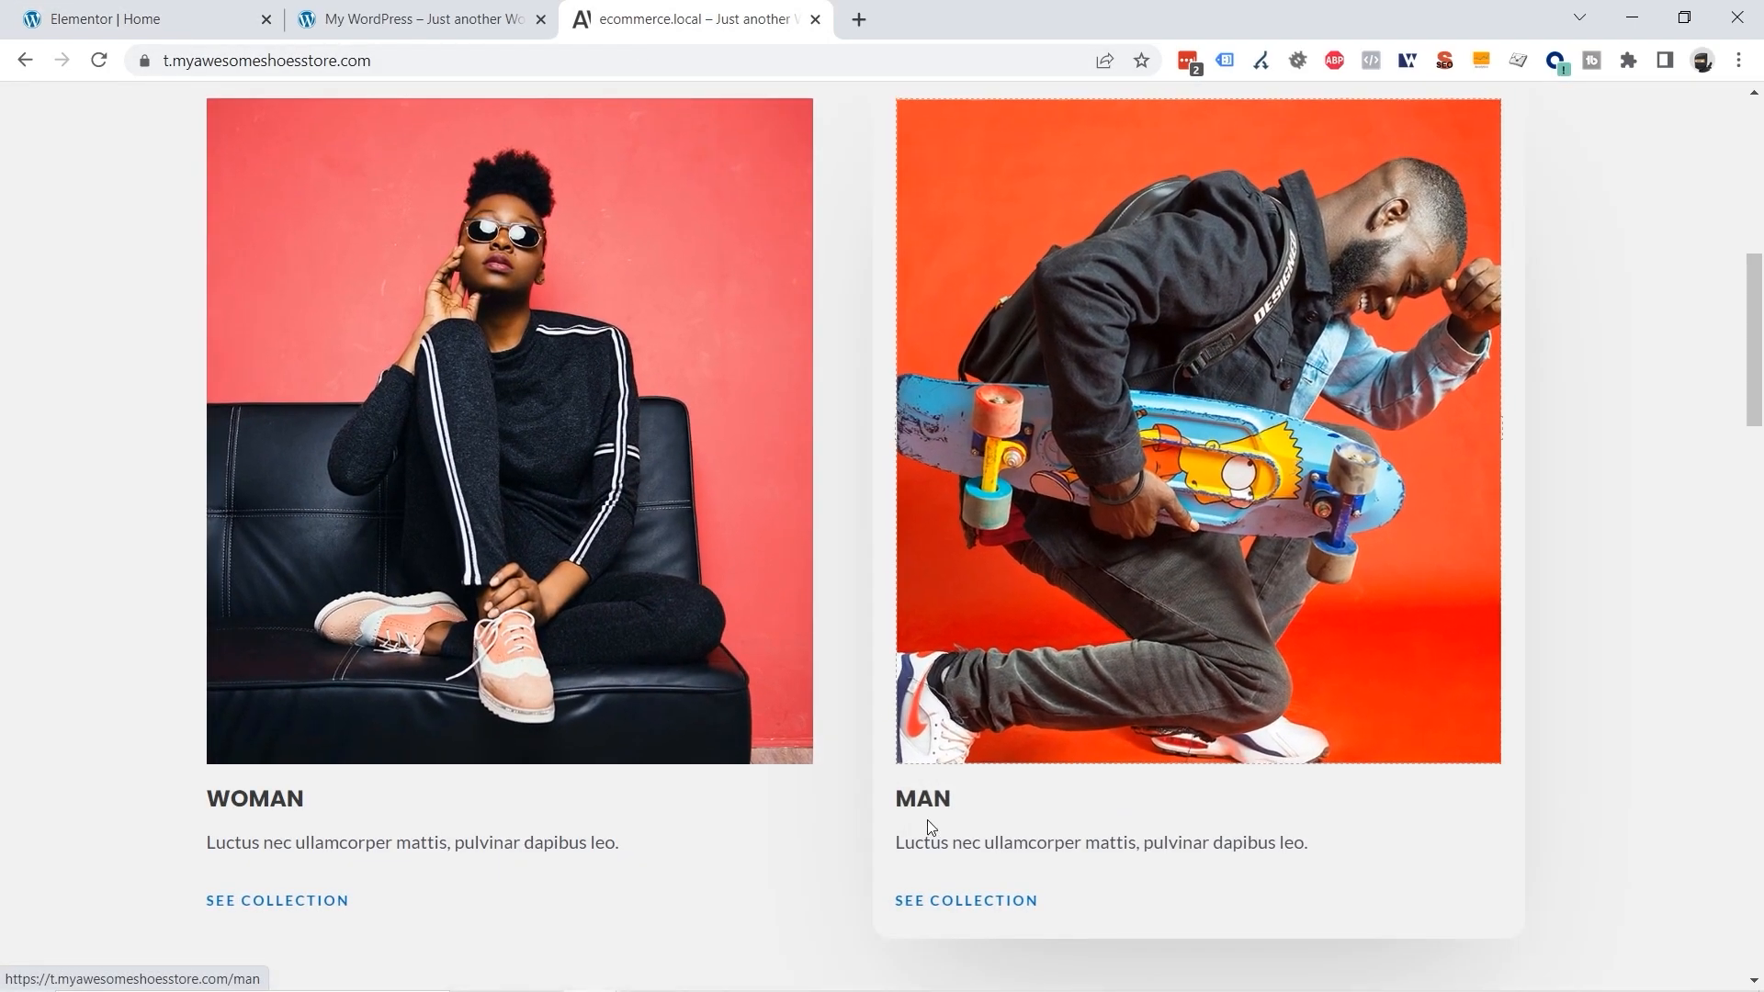
click(147, 20)
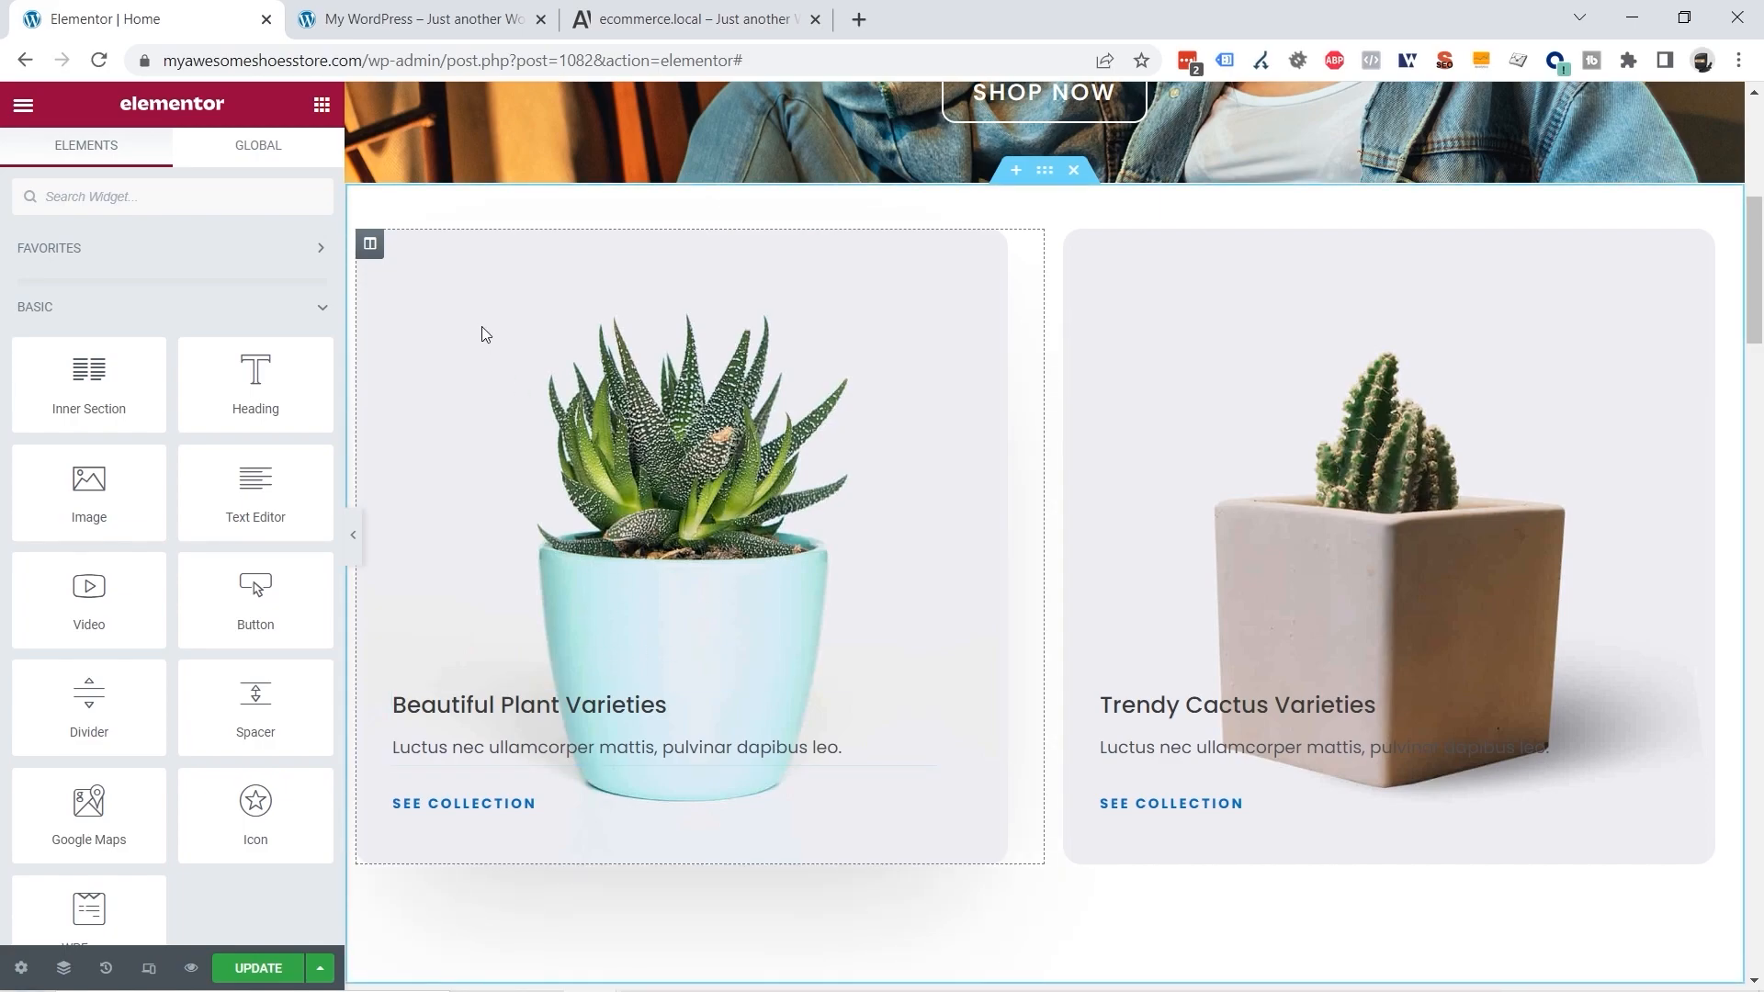
Step: Remove the plant background image from the Beautiful Plant Varieties column
right_click(370, 249)
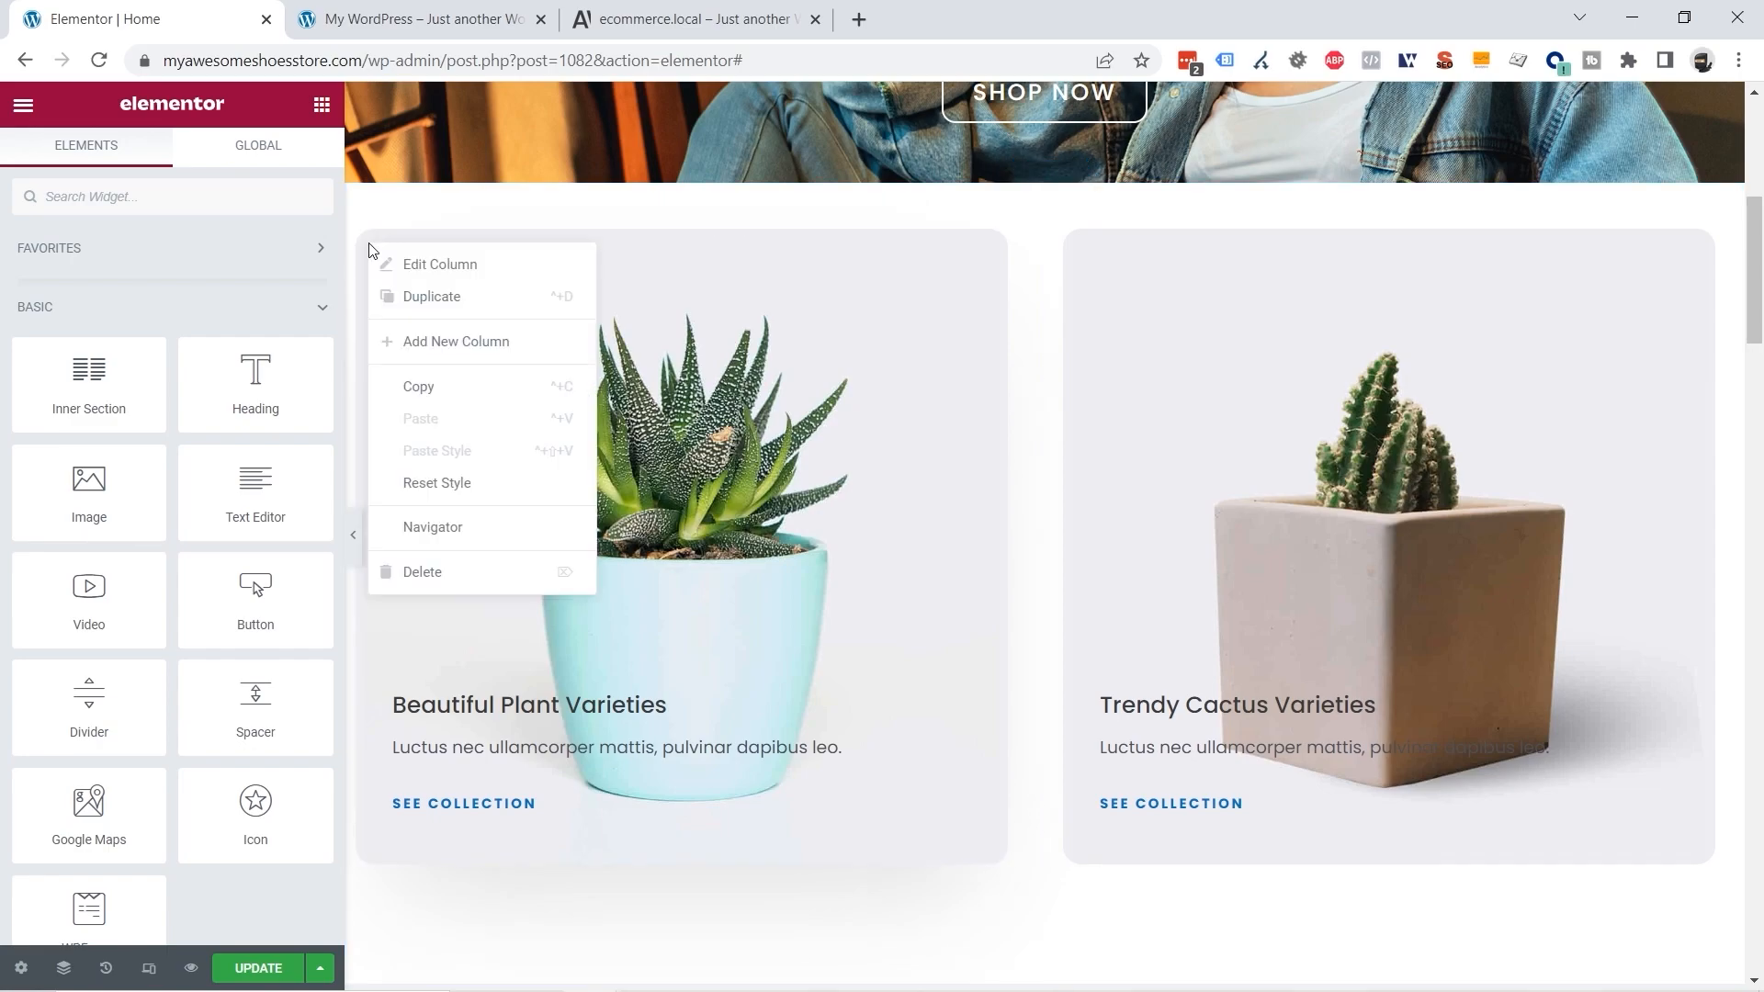
click(508, 266)
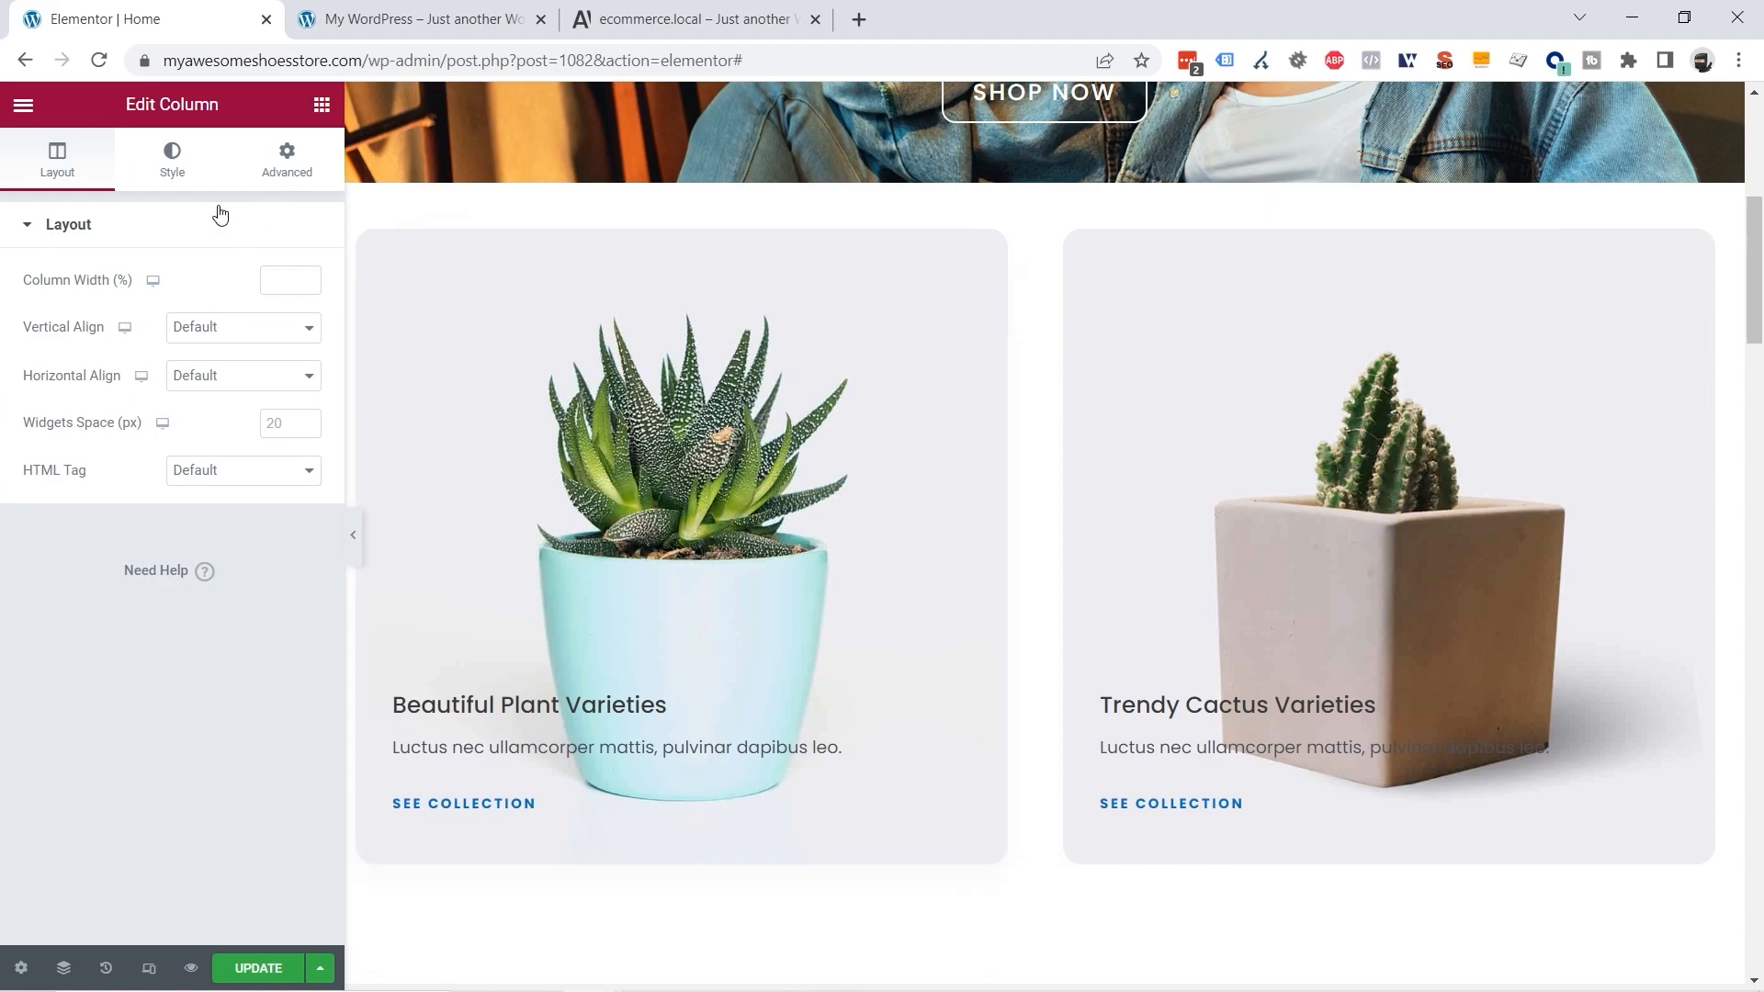
click(167, 163)
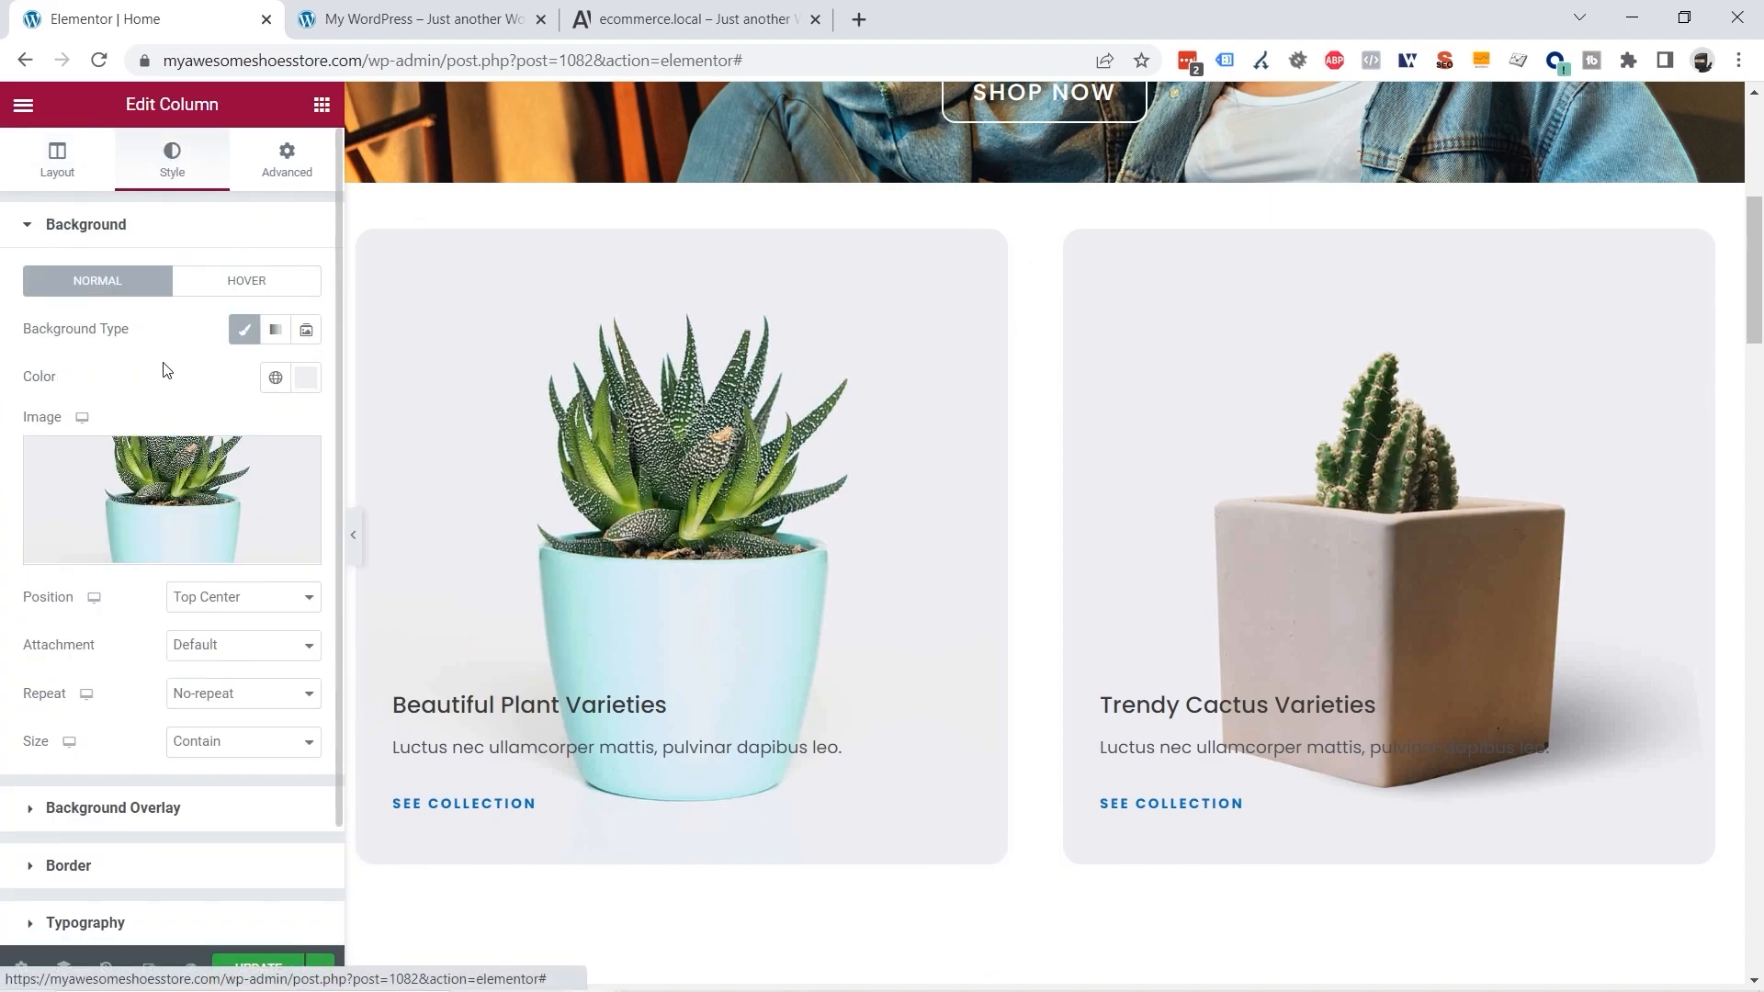
mouse_move(110, 481)
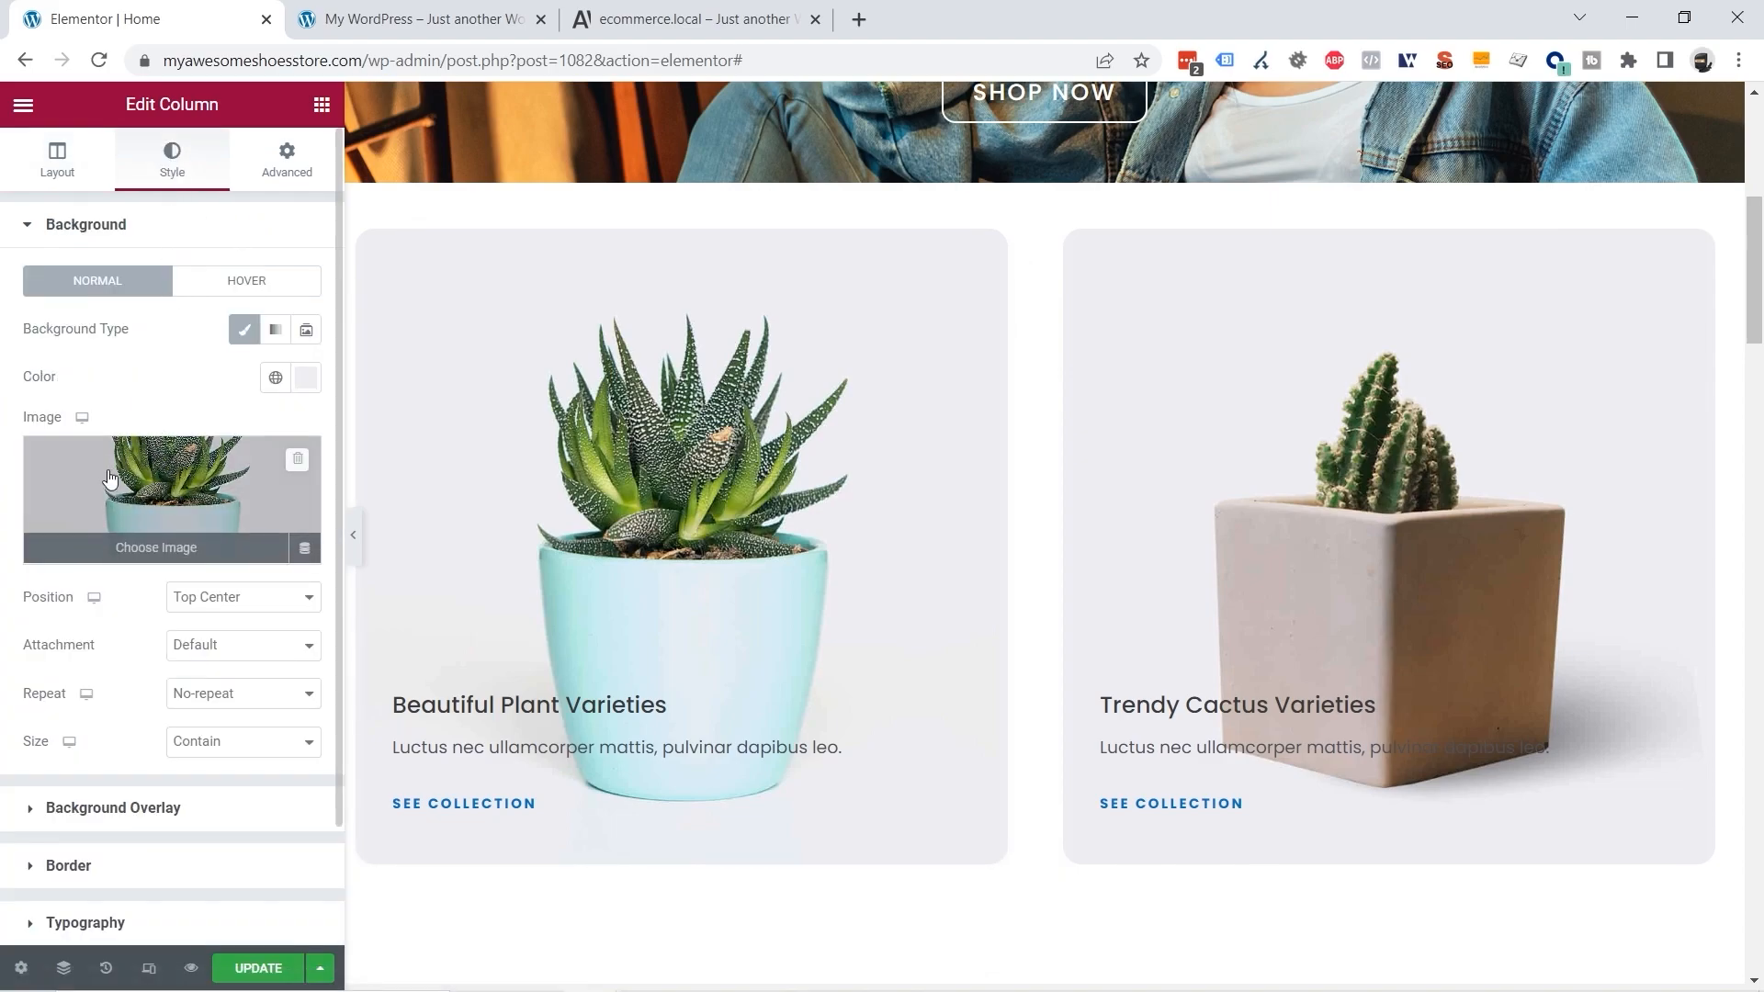
click(297, 466)
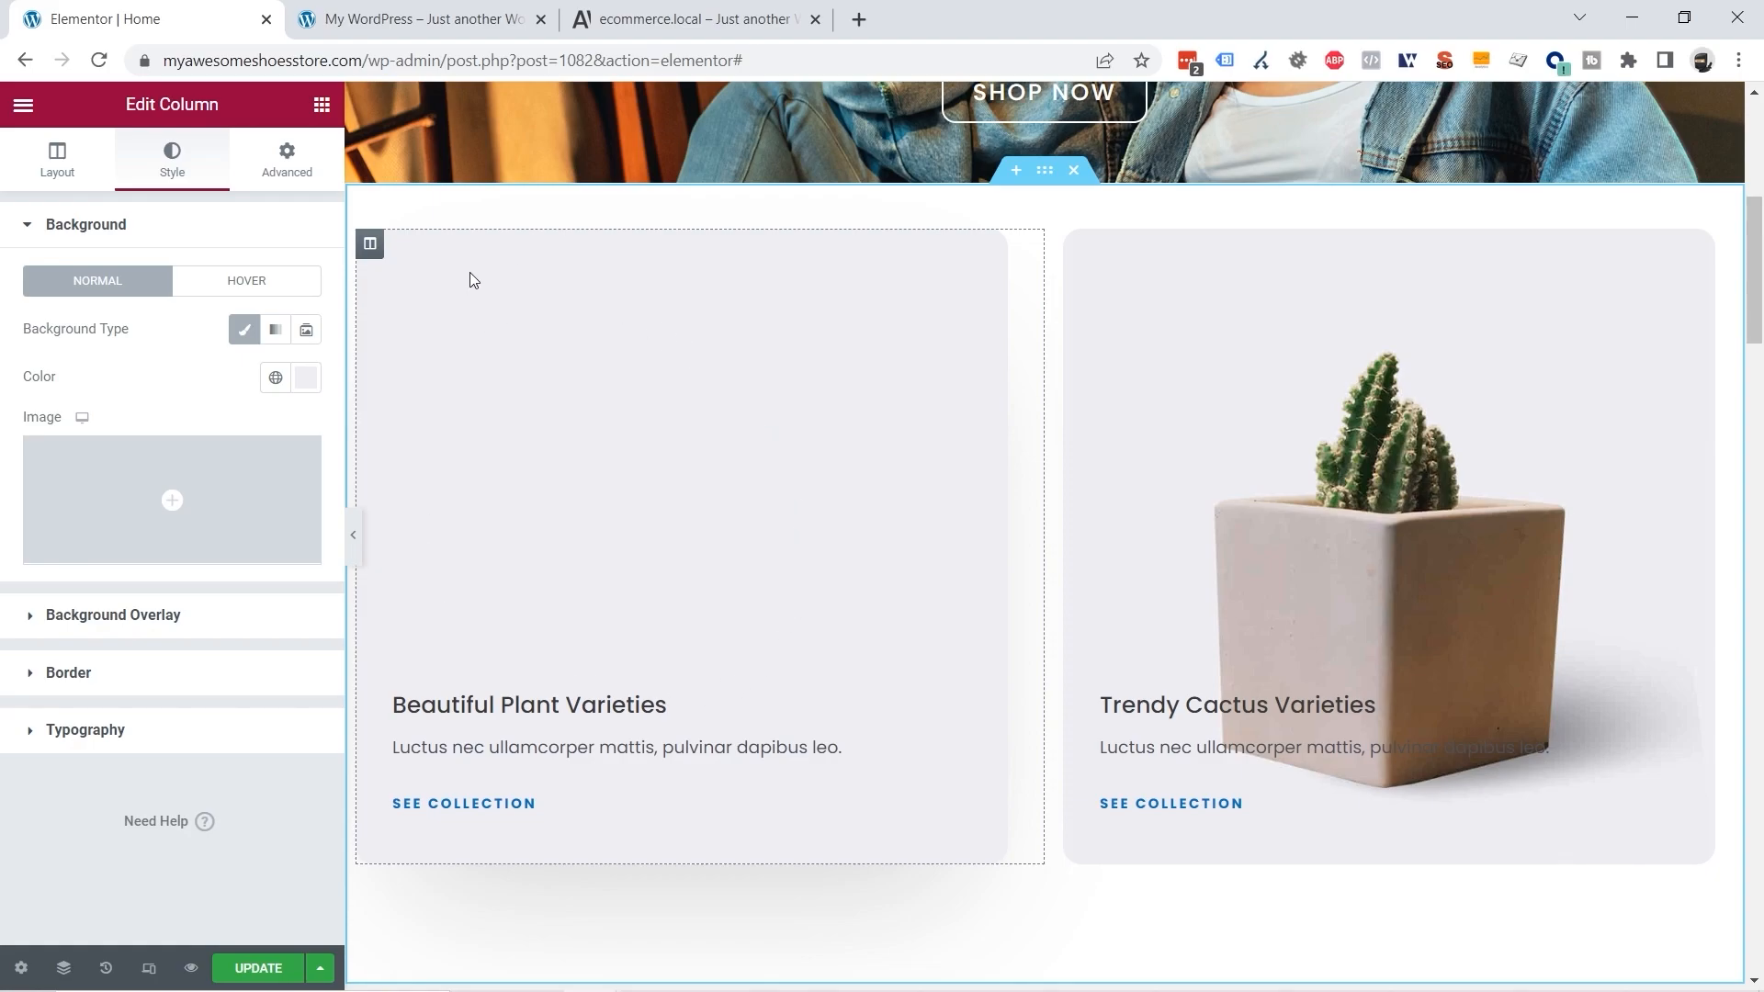
Step: Link the Beautiful Plant Varieties column's padding values and set them to 30 px on all sides
click(292, 171)
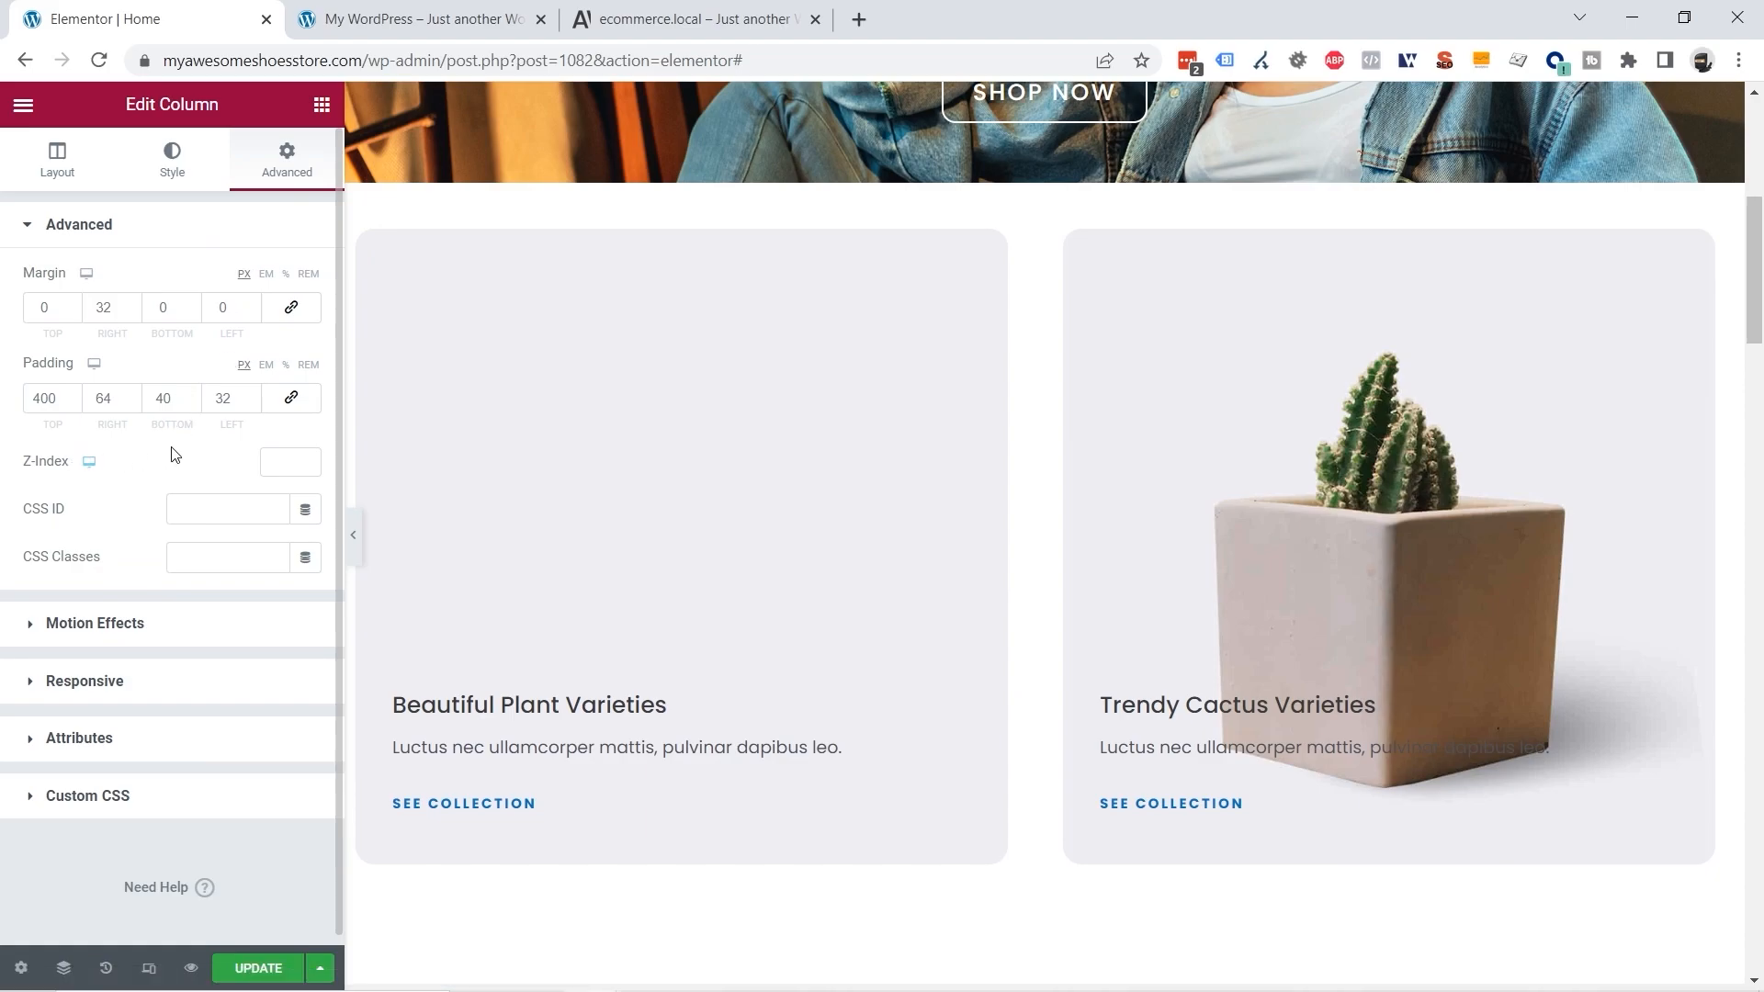
click(292, 398)
click(62, 401)
drag(62, 400, 30, 398)
key(Down)
text(2)
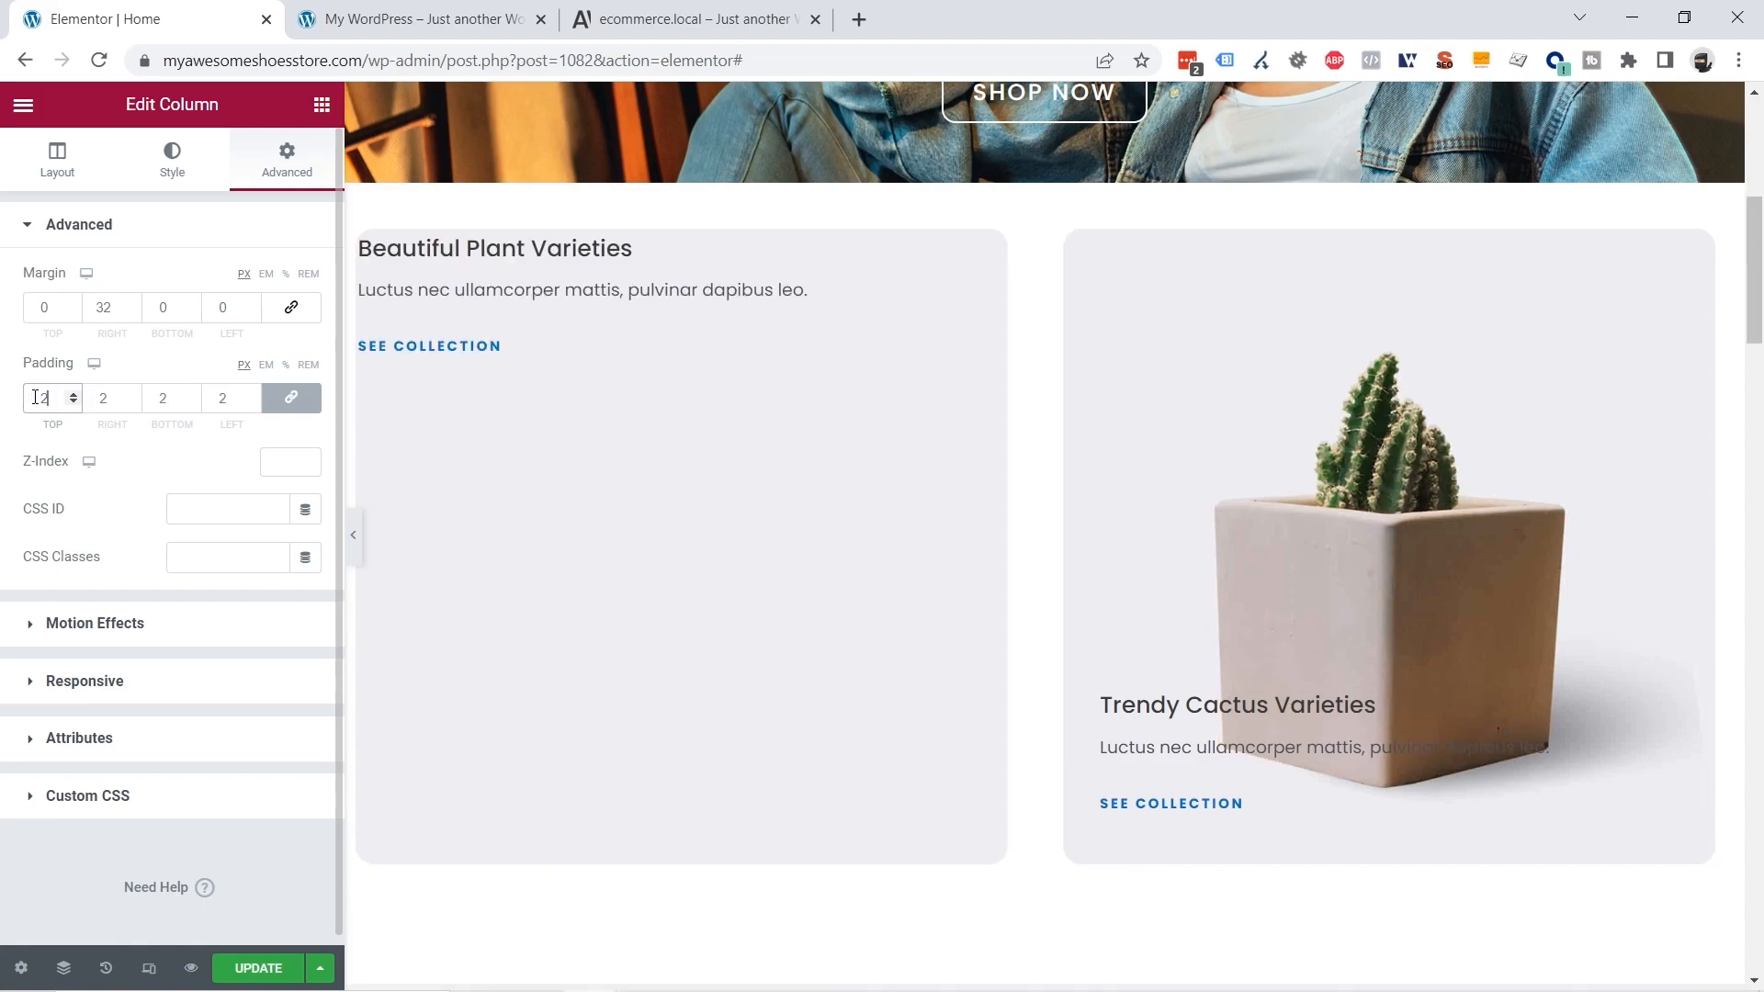
text(0)
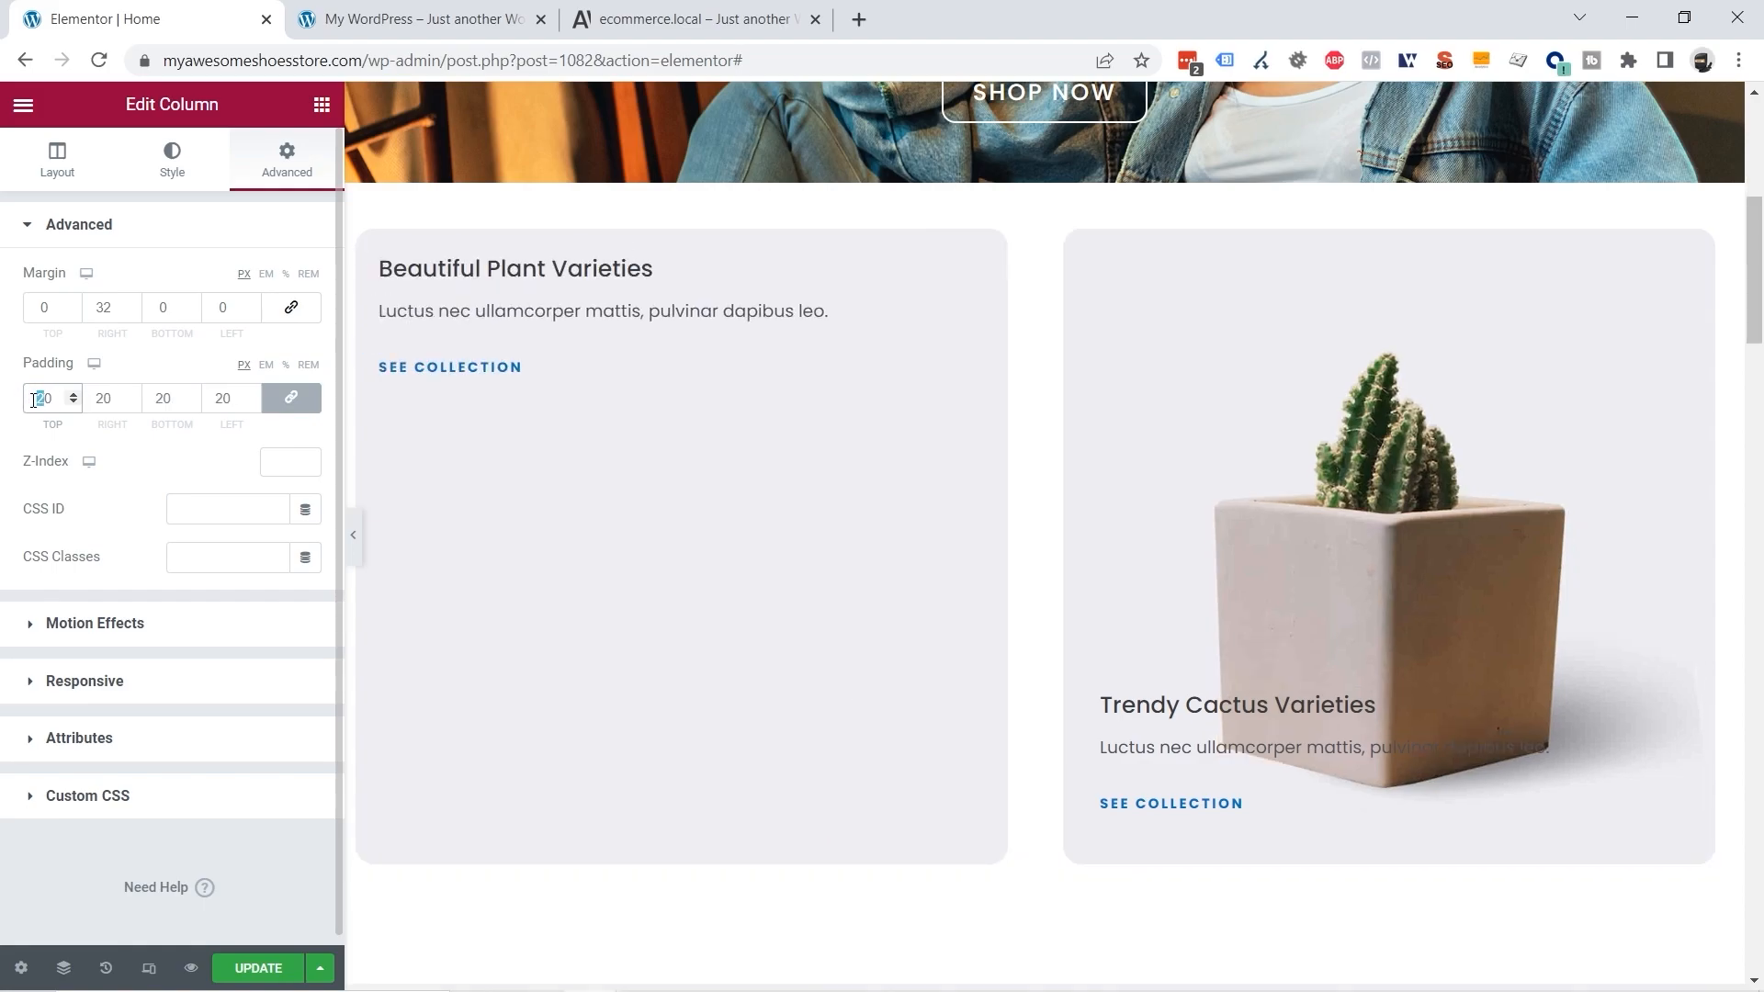
text(3)
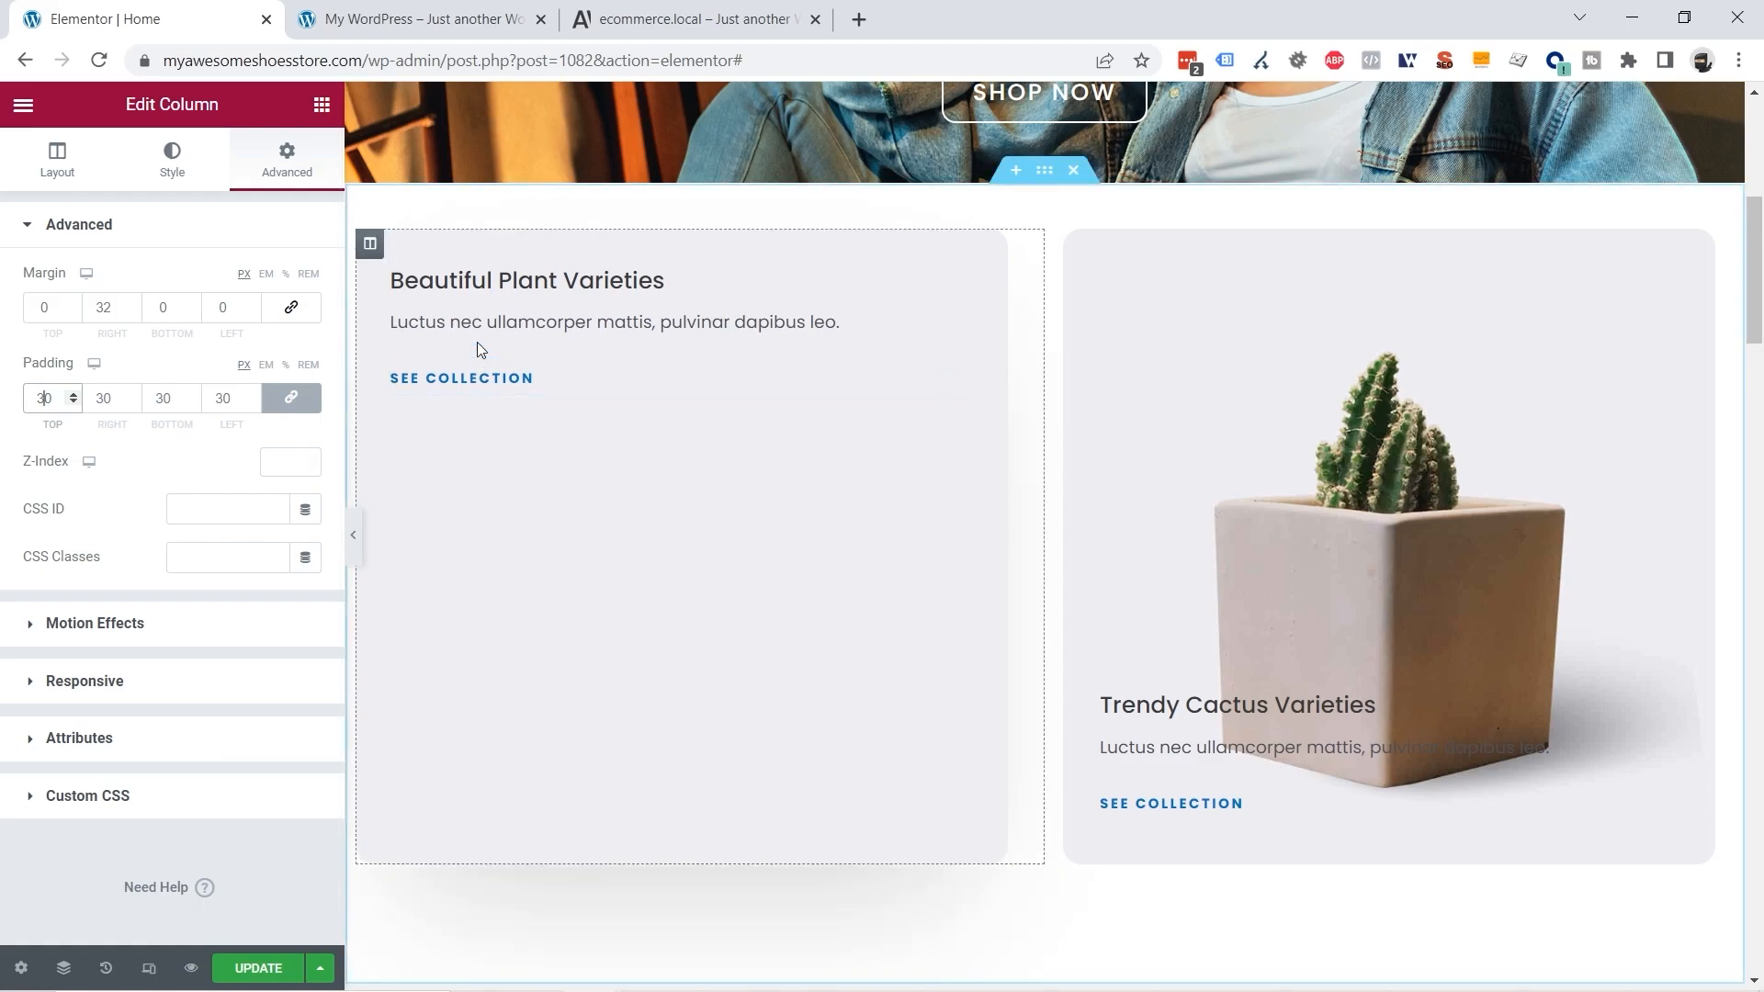
Step: Upload man.jpg and woman.jpg from the ecommerce tutorial folder while choosing an image for the Beautiful Plant Varieties image box
right_click(476, 280)
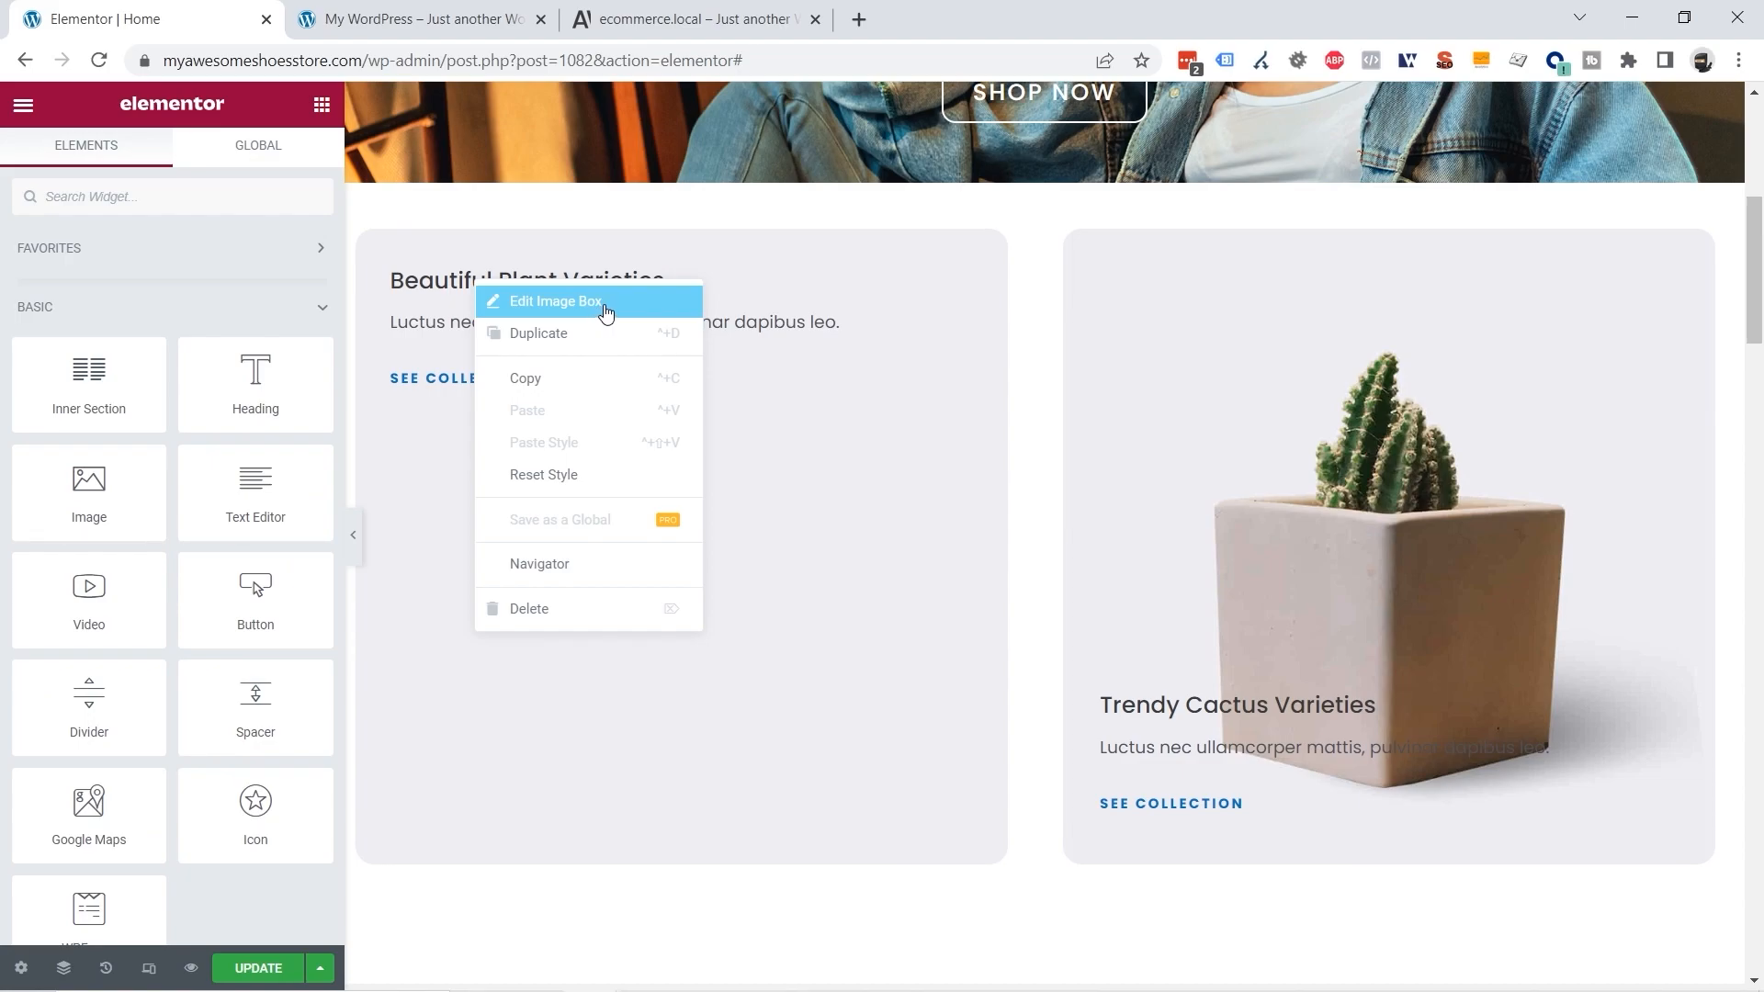
click(555, 301)
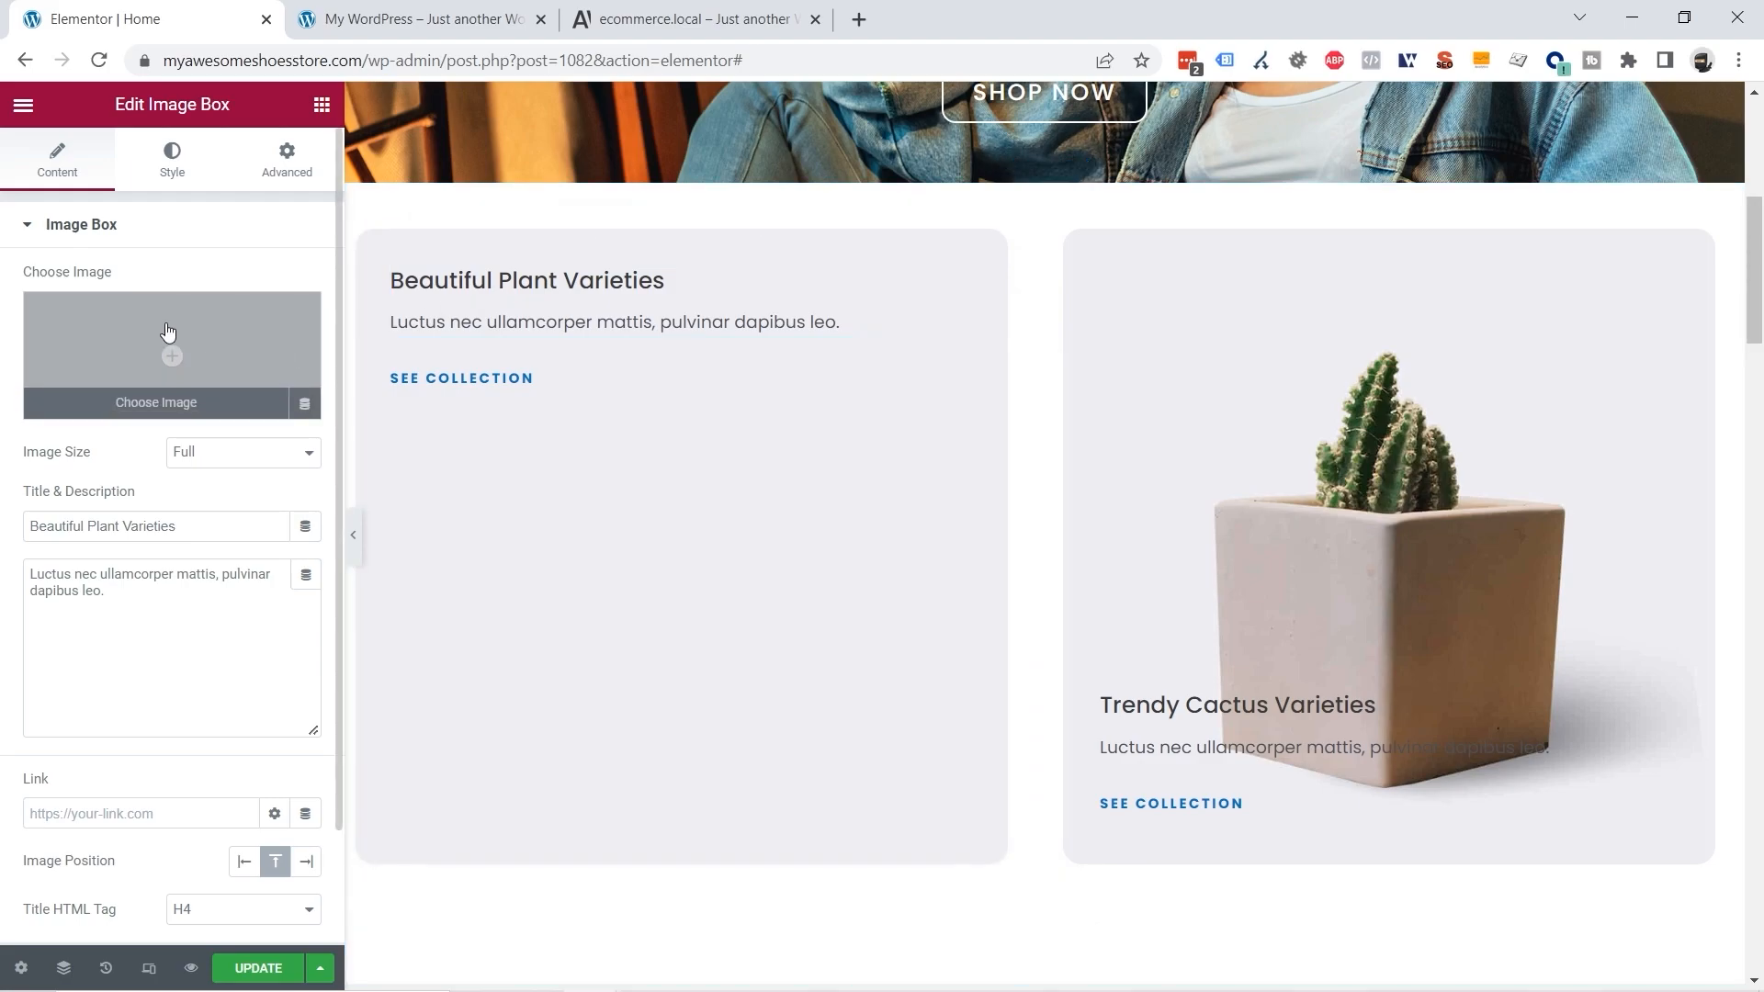
click(117, 344)
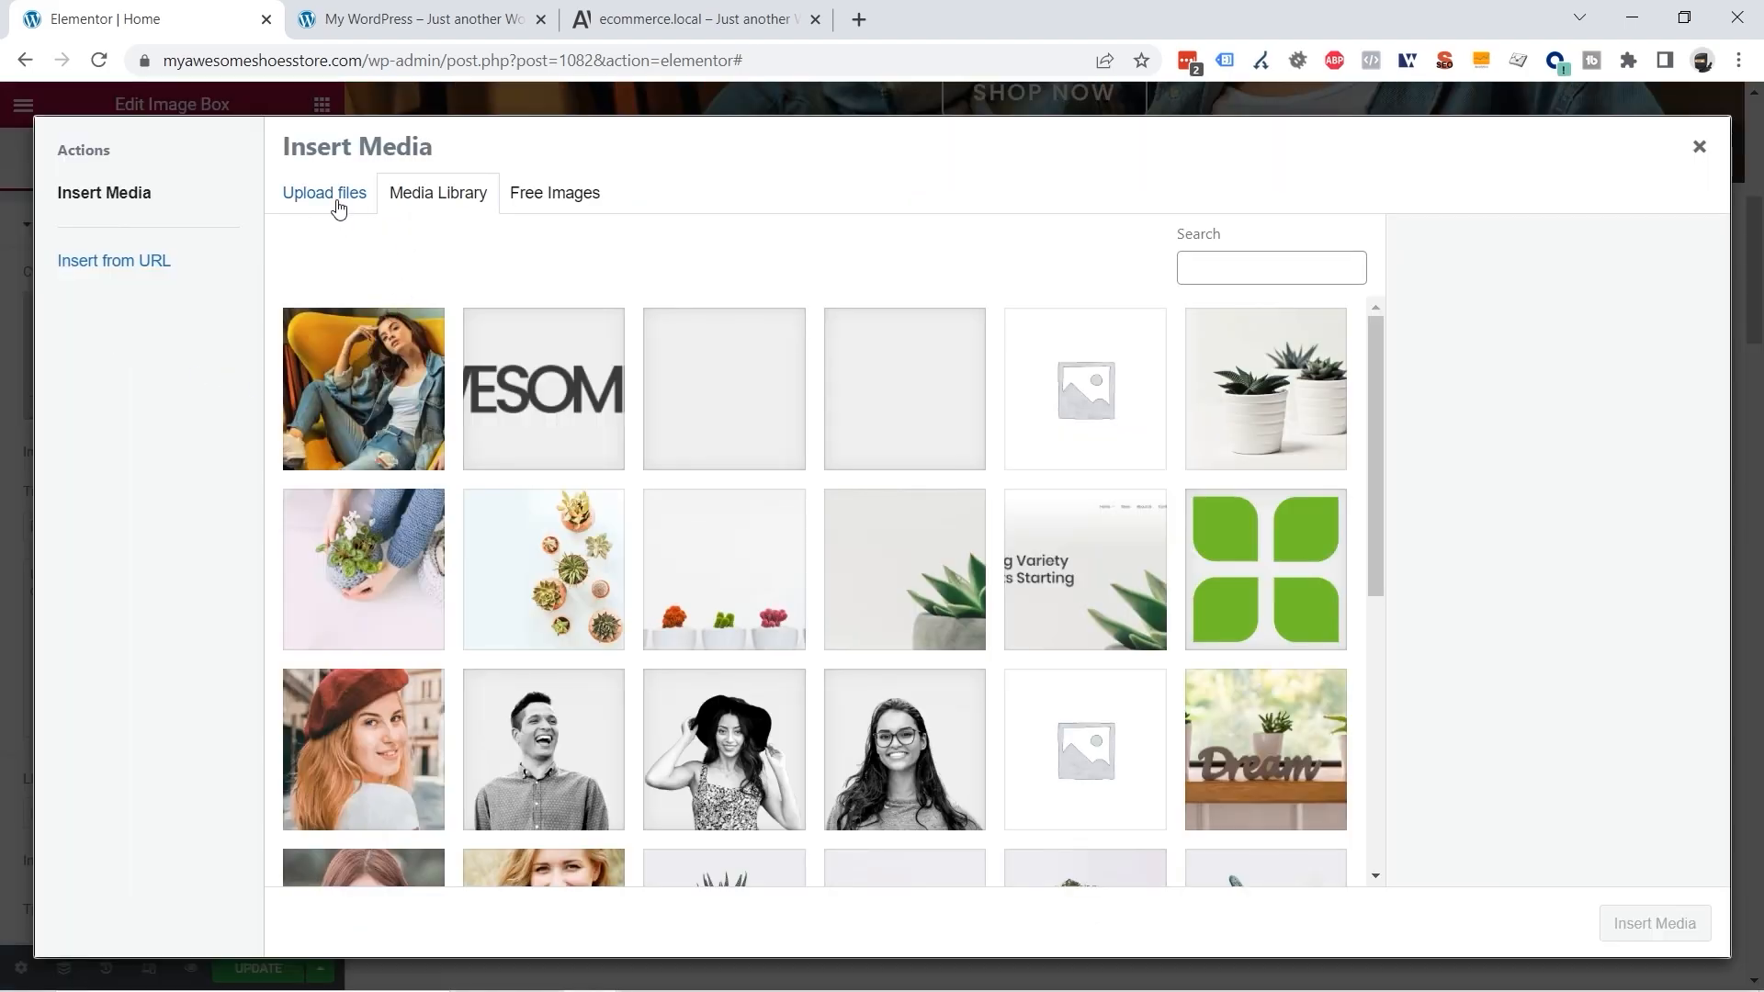
click(338, 208)
click(983, 545)
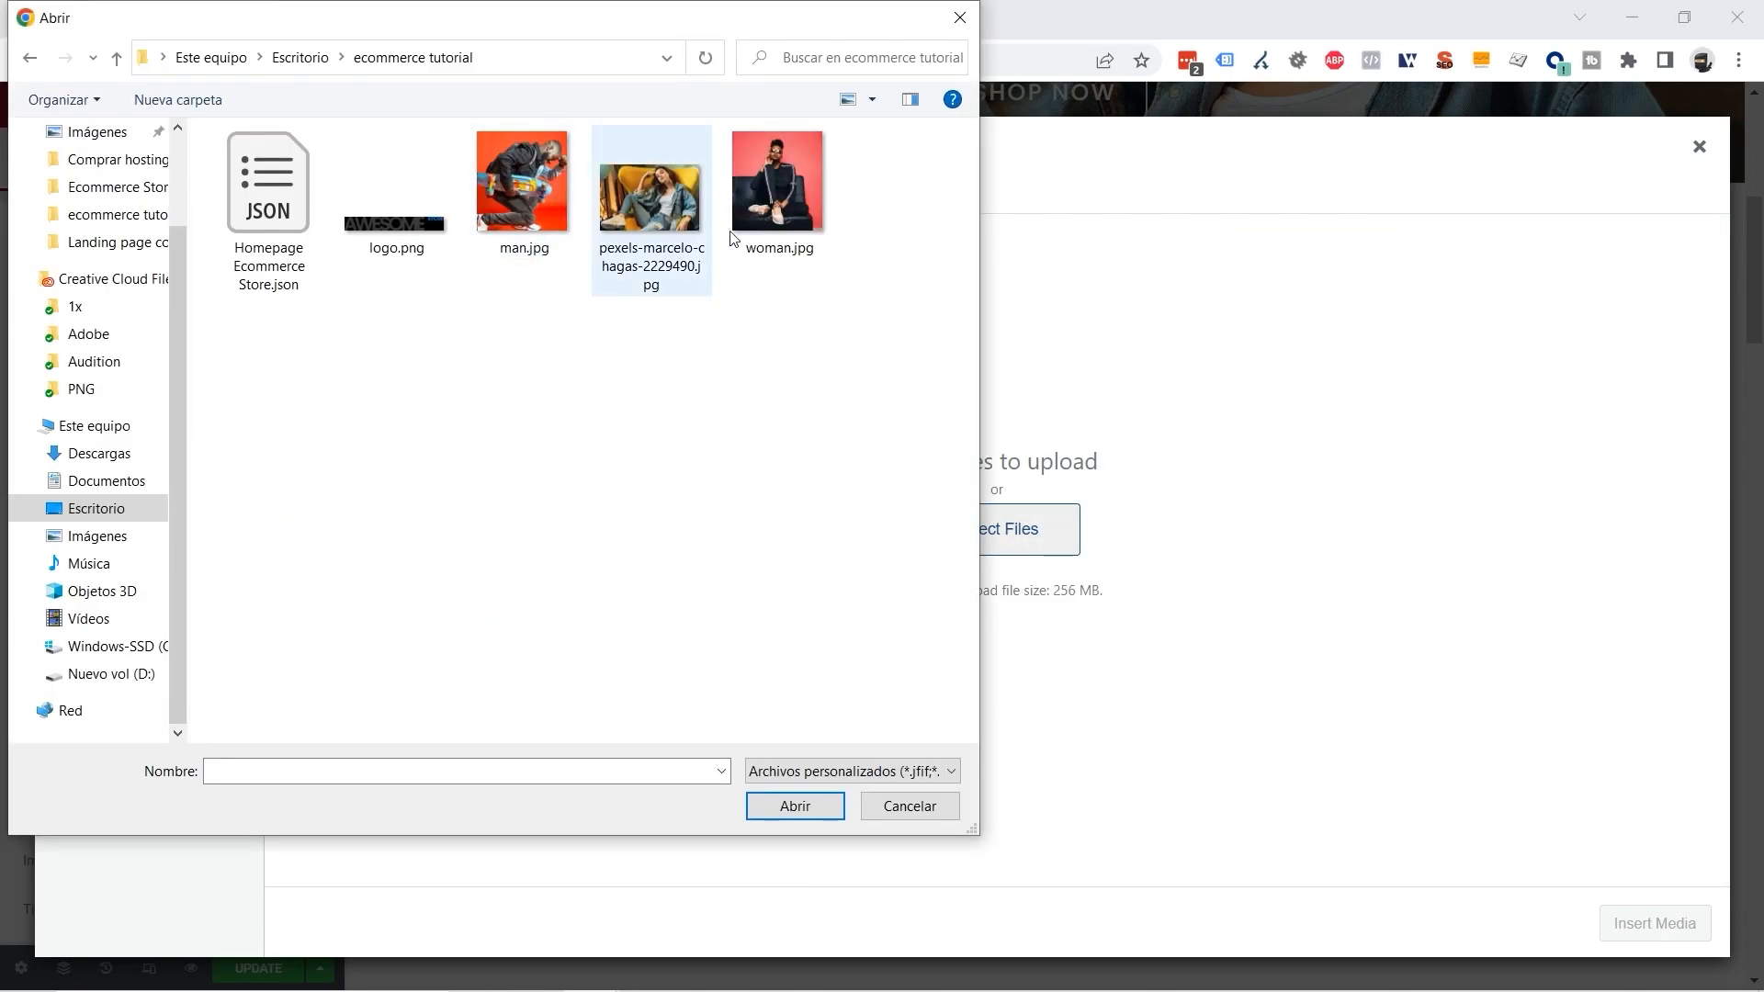
click(505, 196)
ctrl+click(776, 195)
click(796, 805)
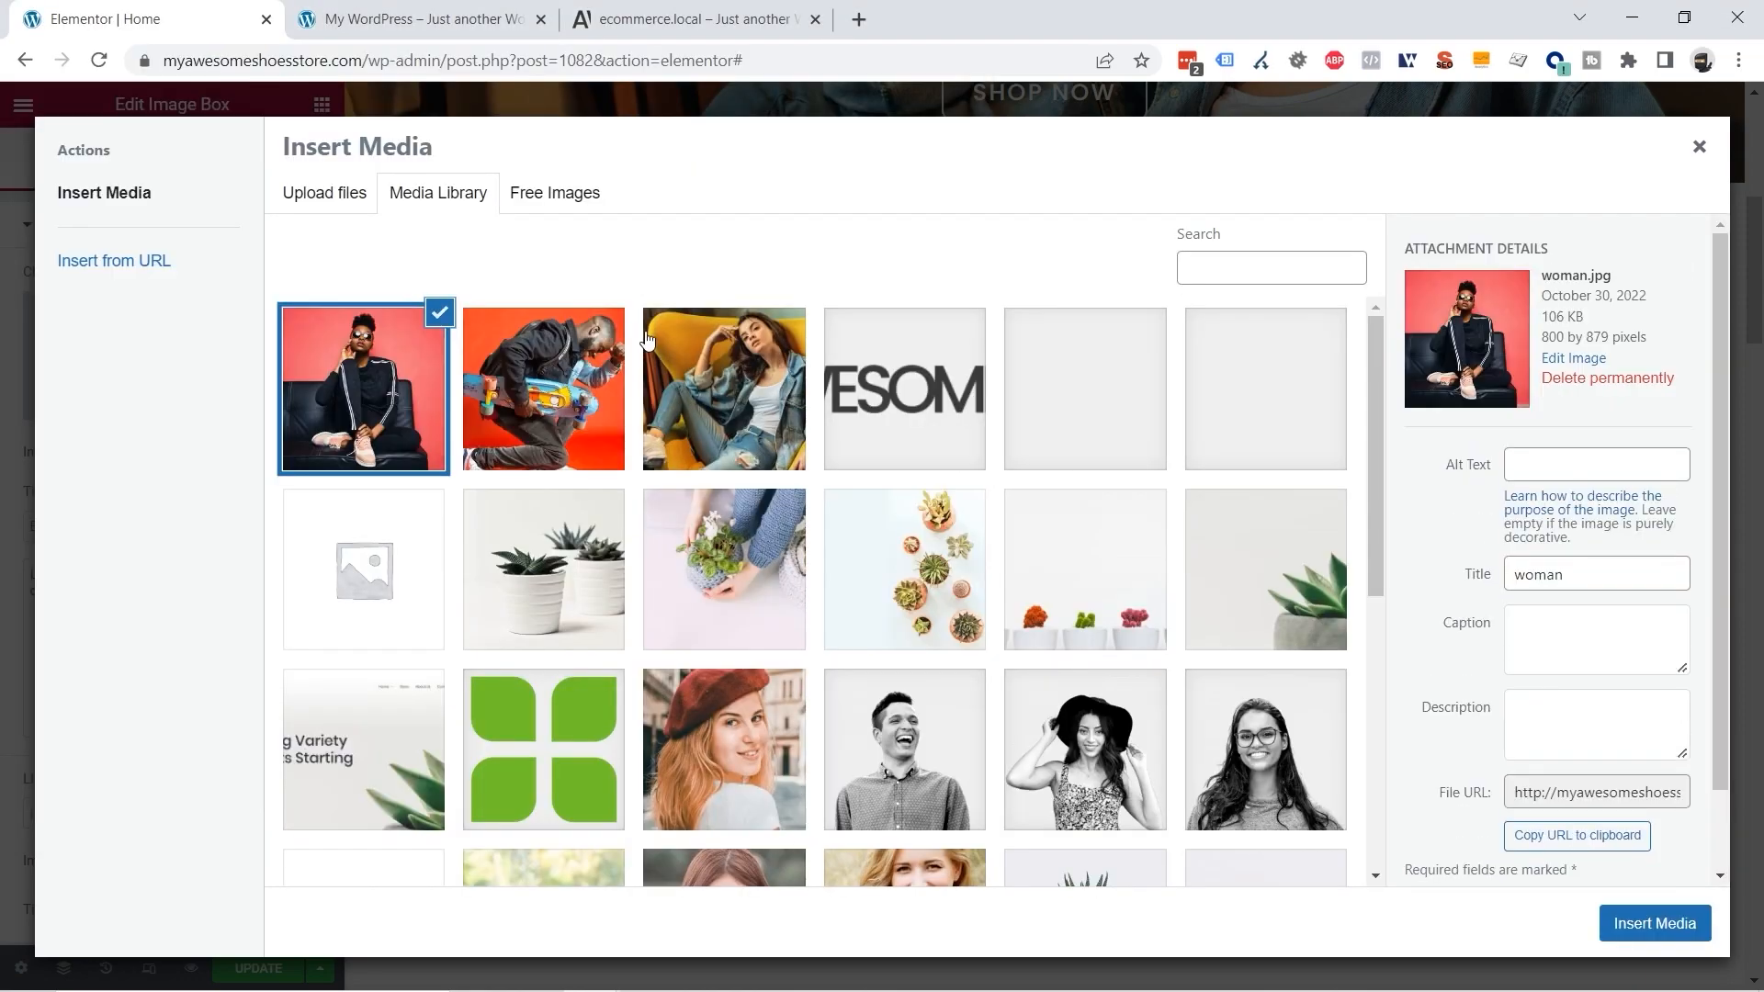
Step: Insert woman.jpg into the first card's image box, matching the example site, and set the image width to 100%
click(663, 23)
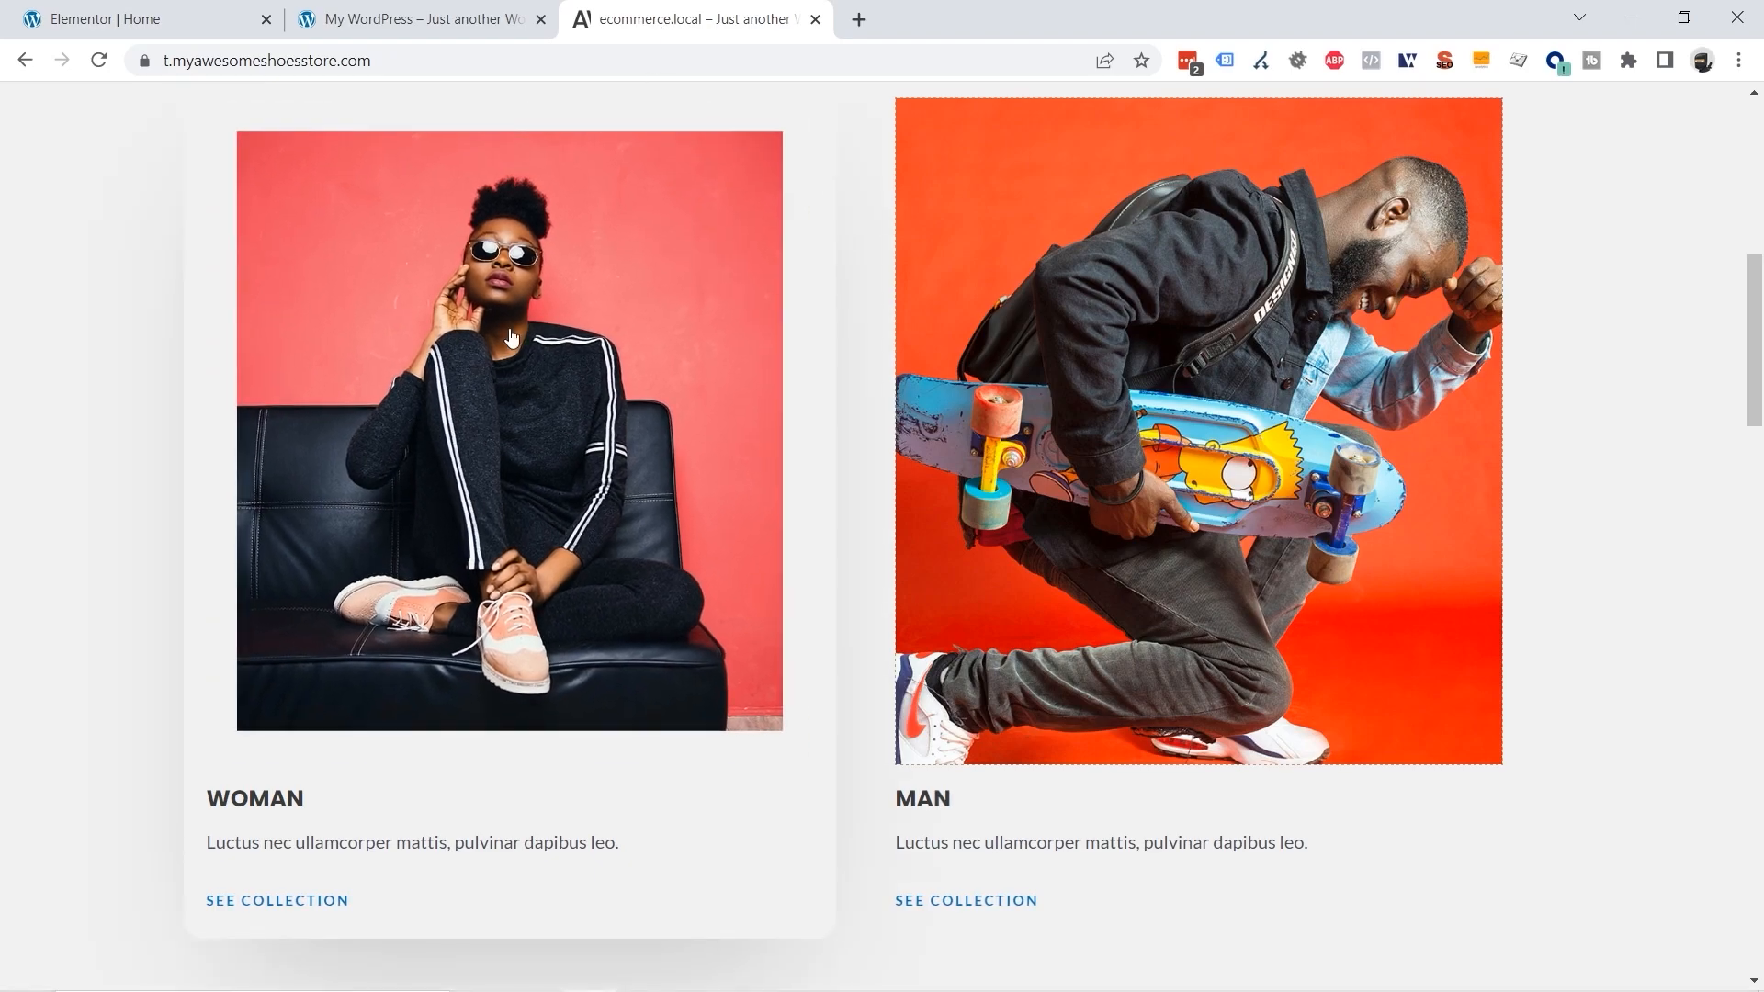
click(244, 37)
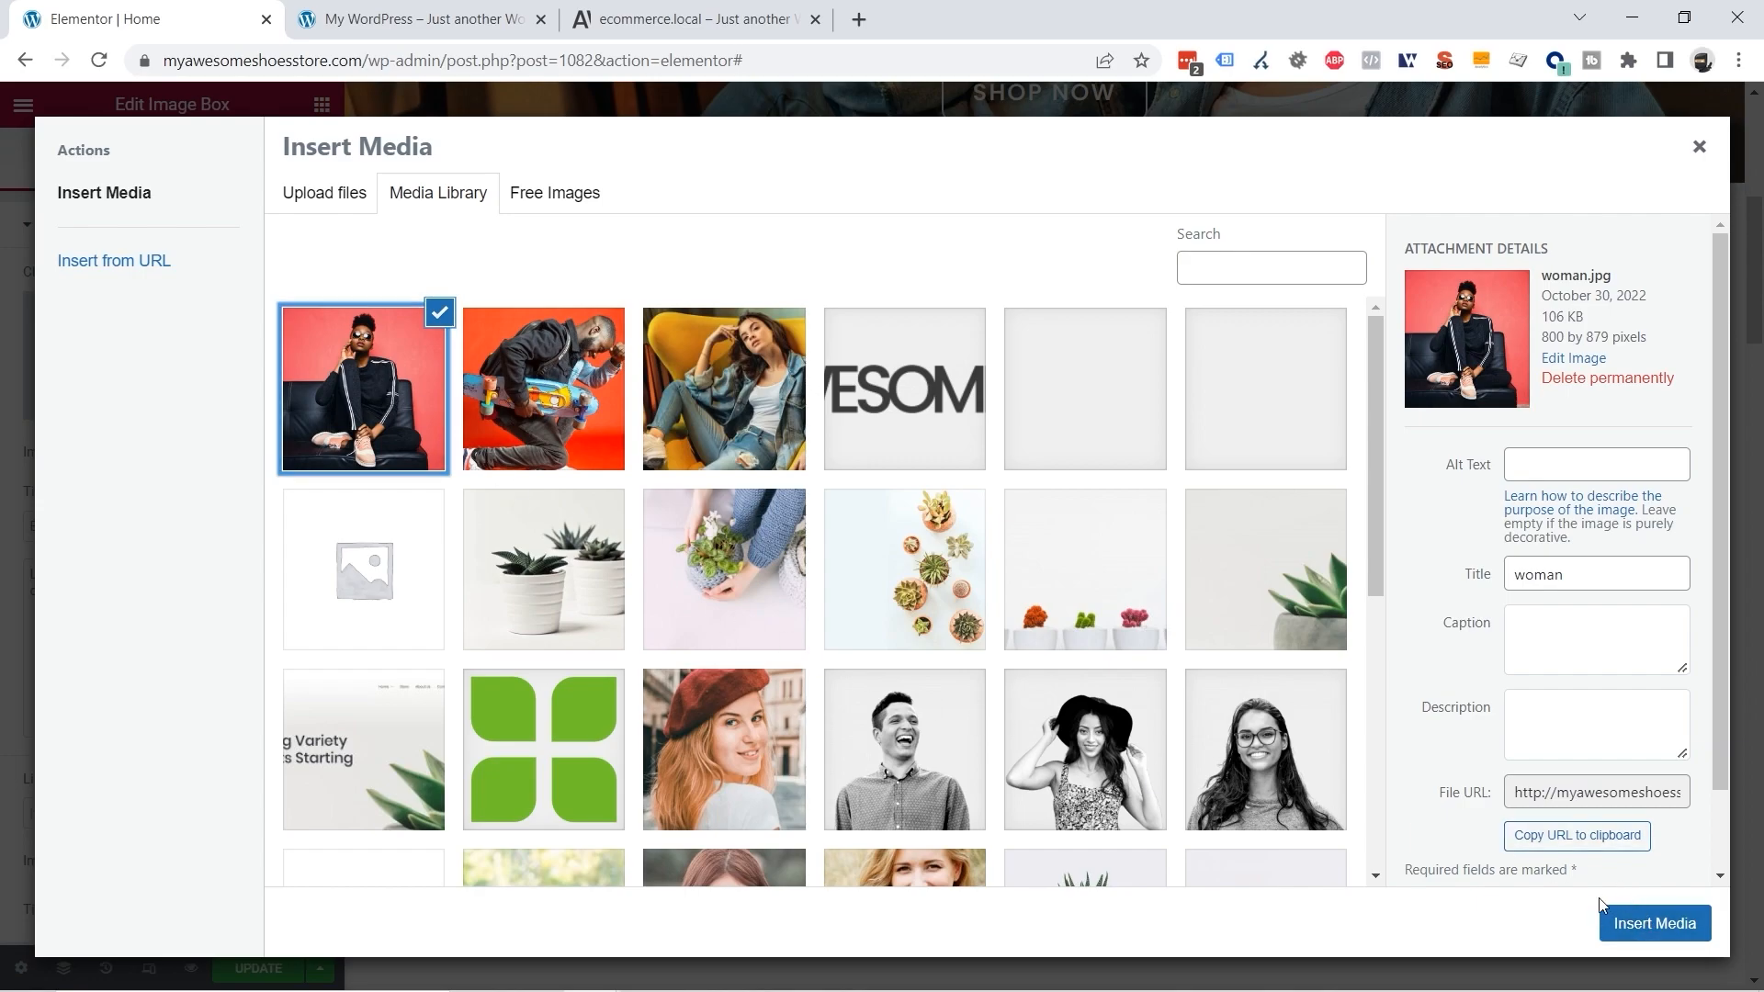
click(1653, 923)
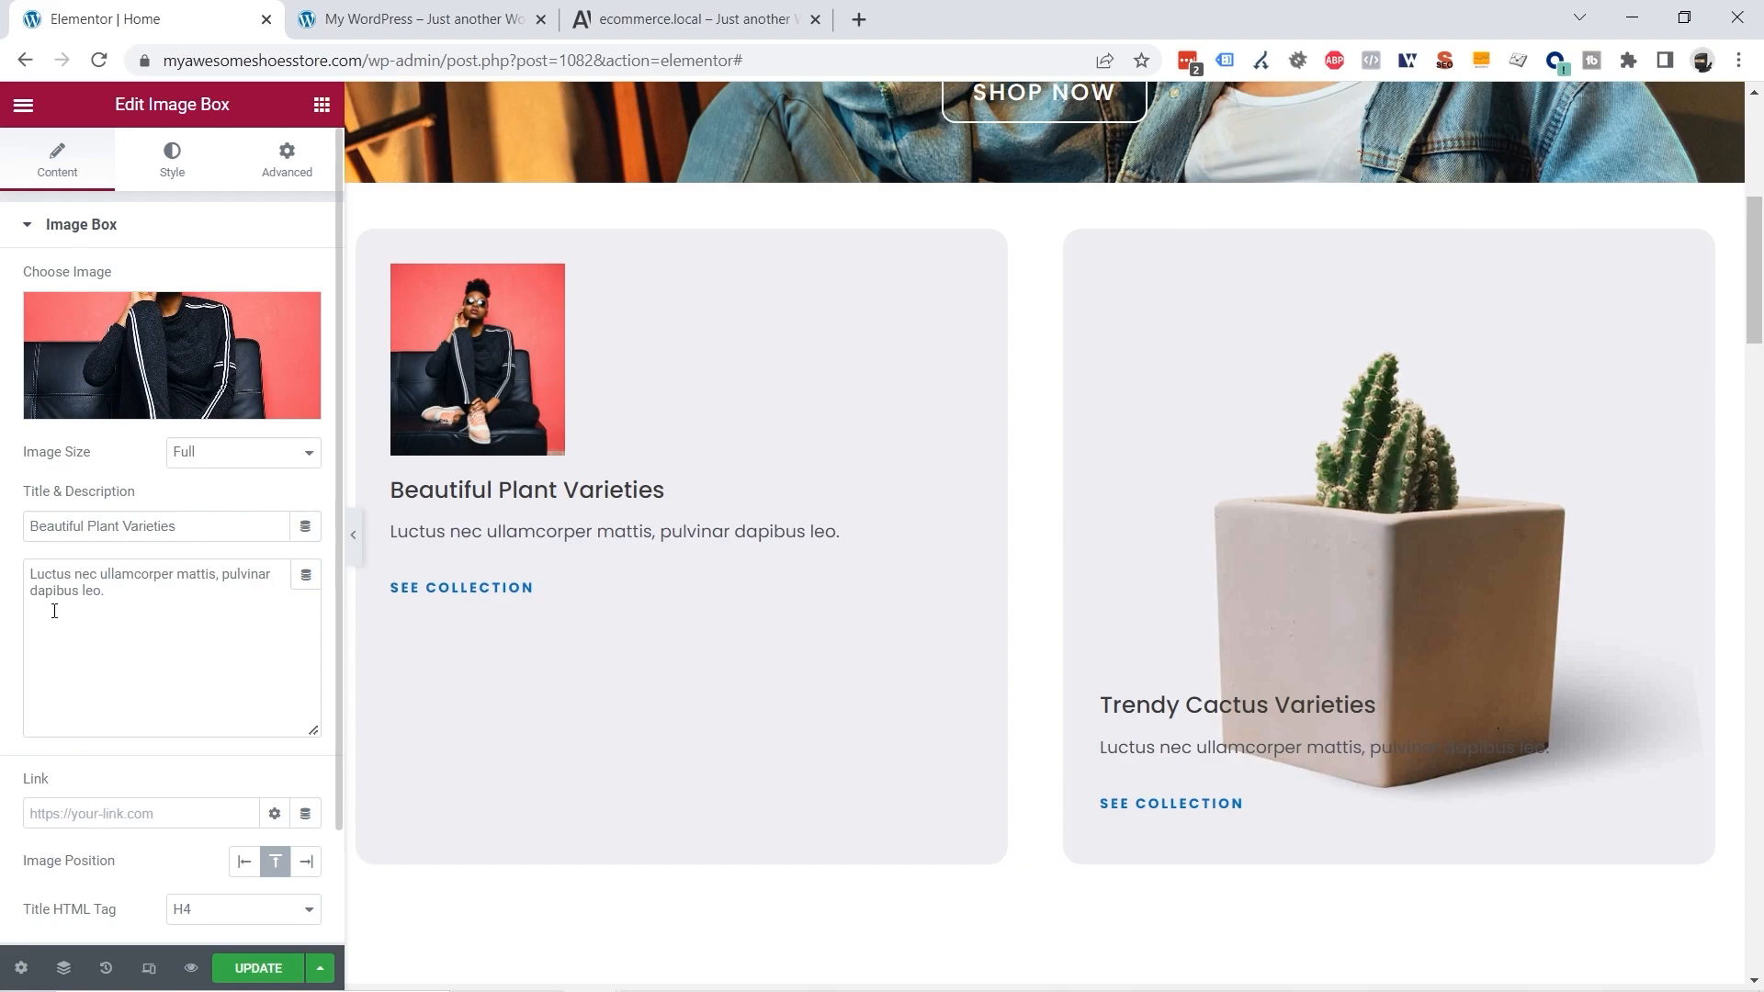
click(169, 168)
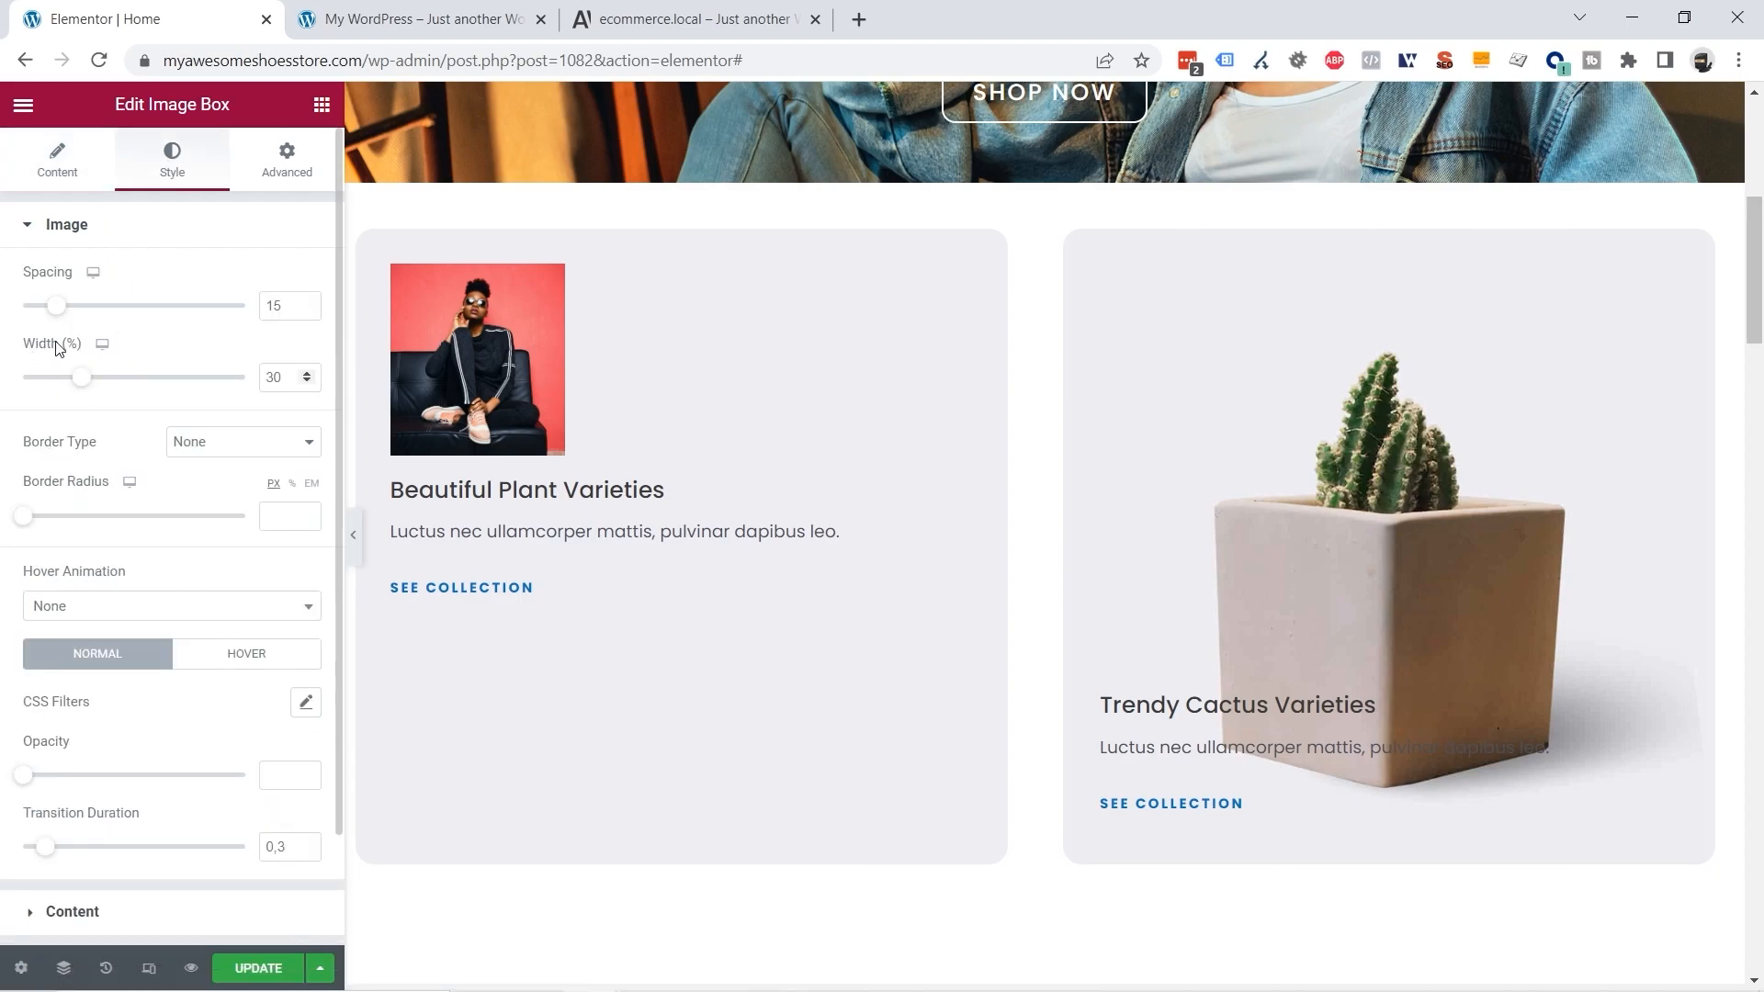
drag(82, 386, 253, 386)
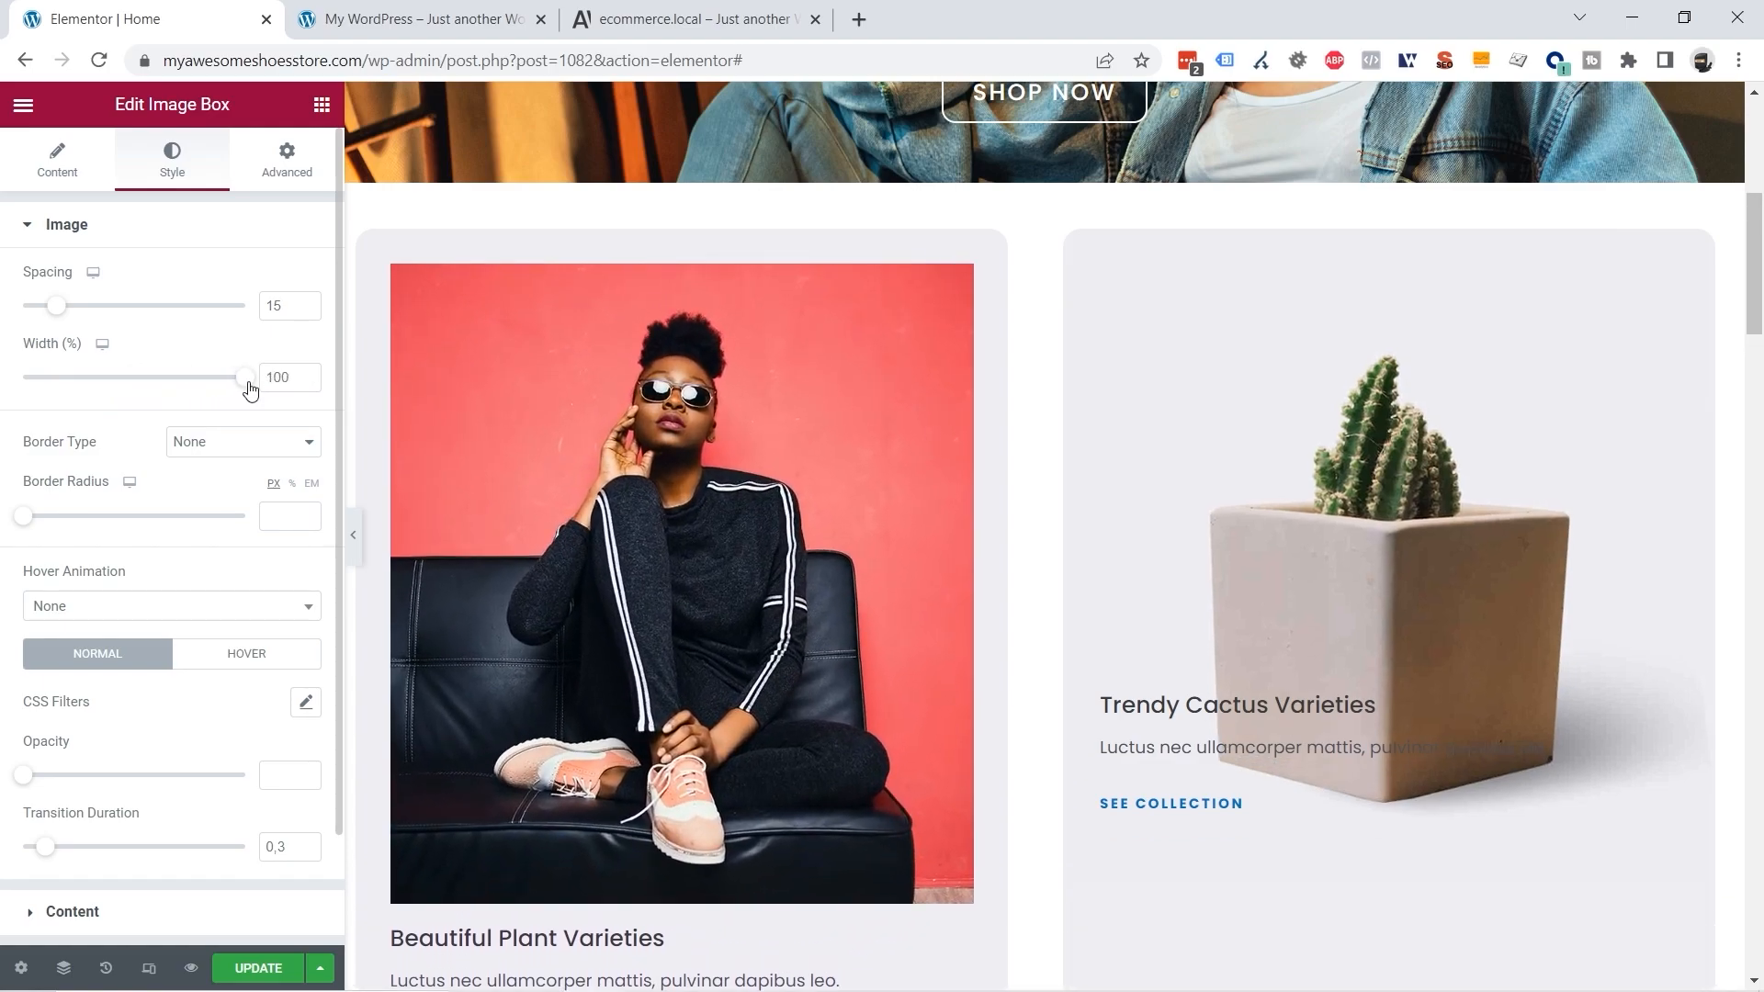
Step: Change the first card's image box title to WOMAN
click(57, 165)
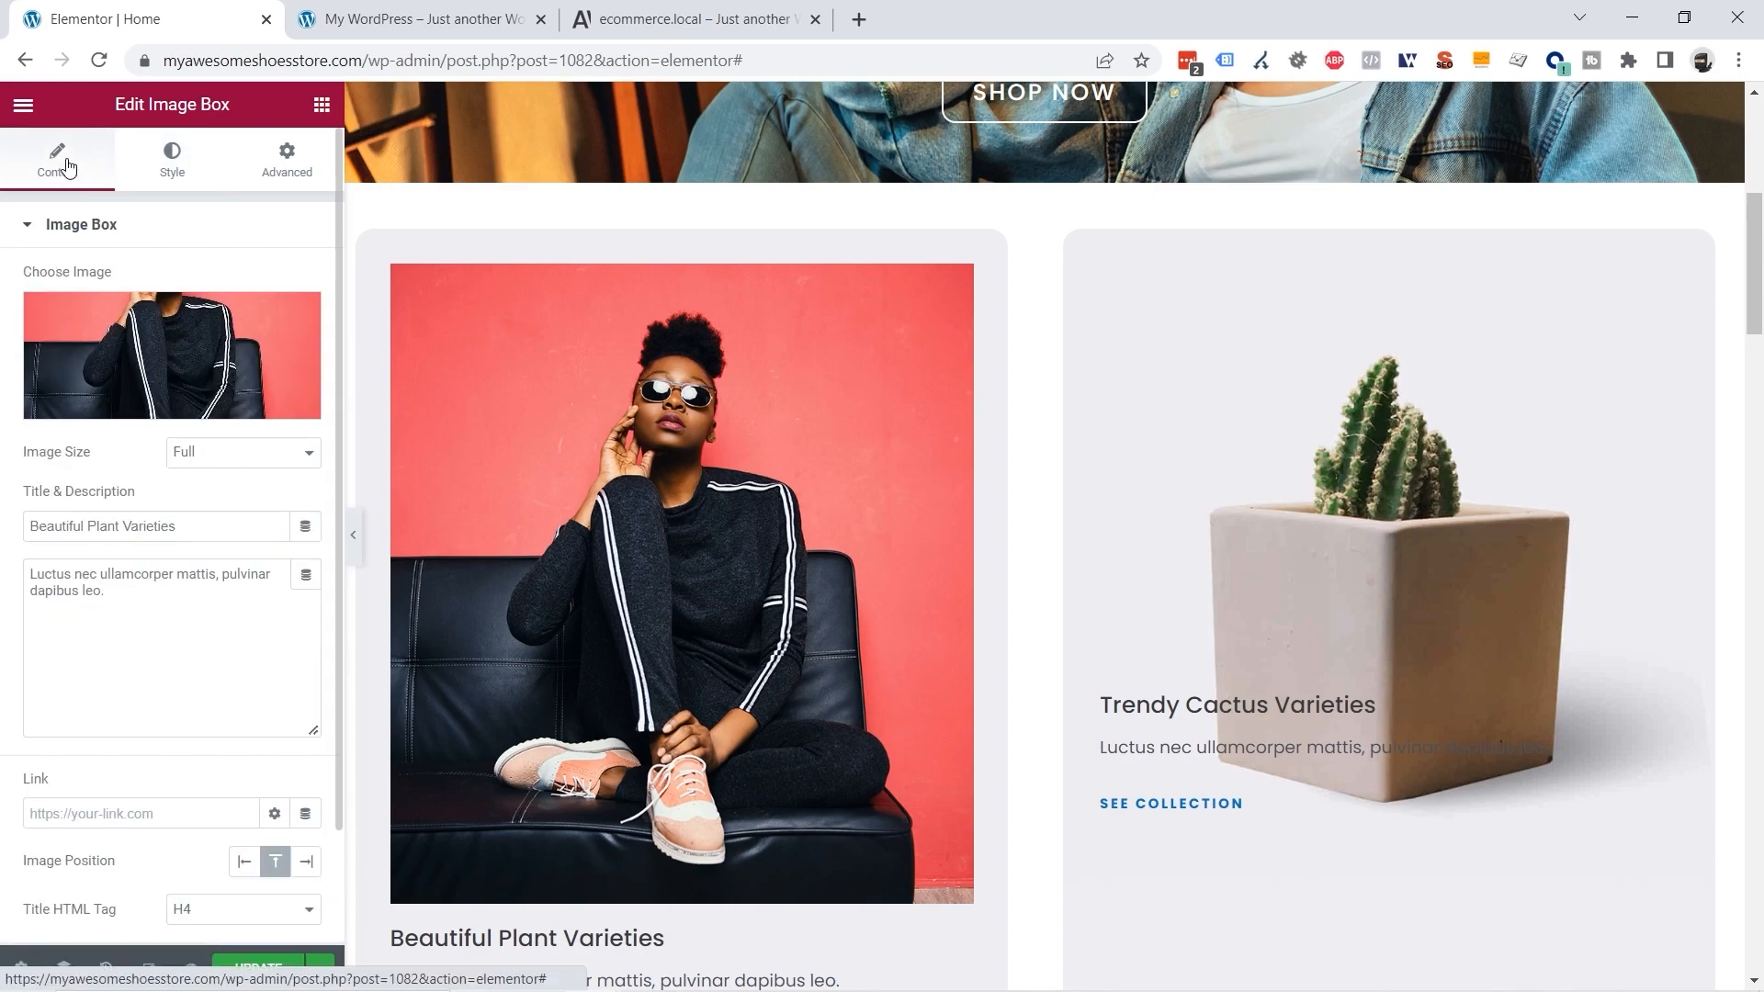
drag(180, 528, 16, 540)
text(WOMAN)
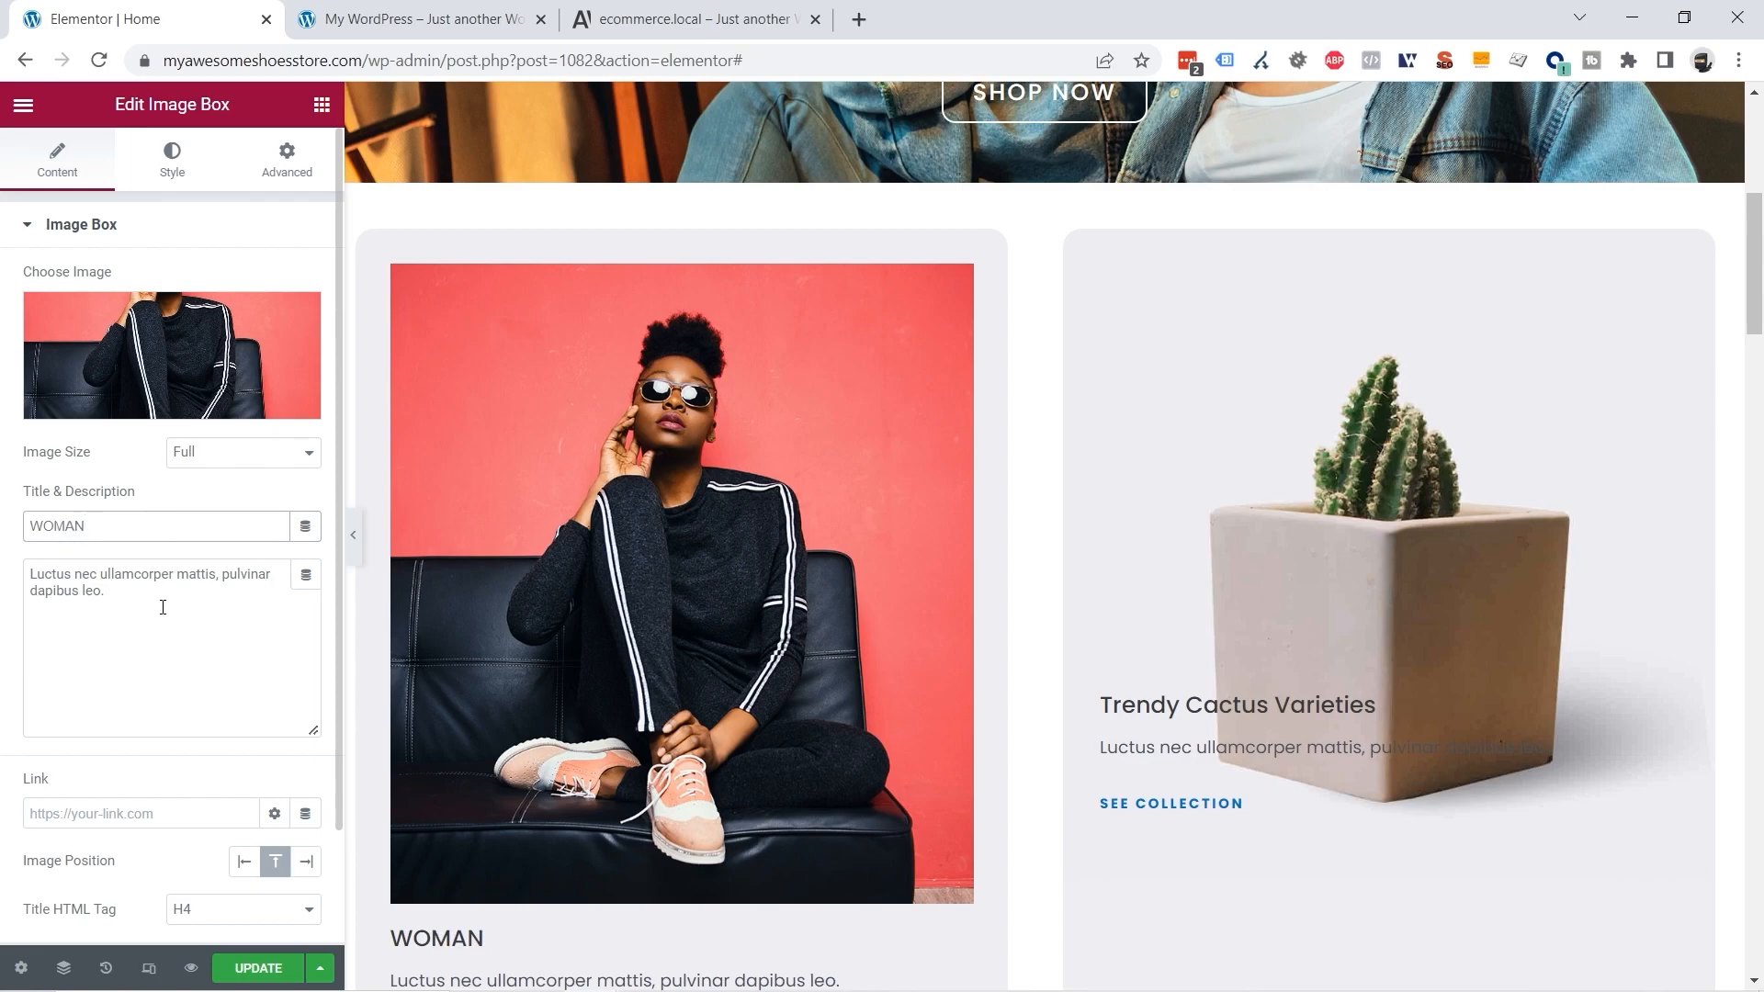
Step: Set the font weight of the WOMAN card's title to 600
scroll(704, 532, down, 3)
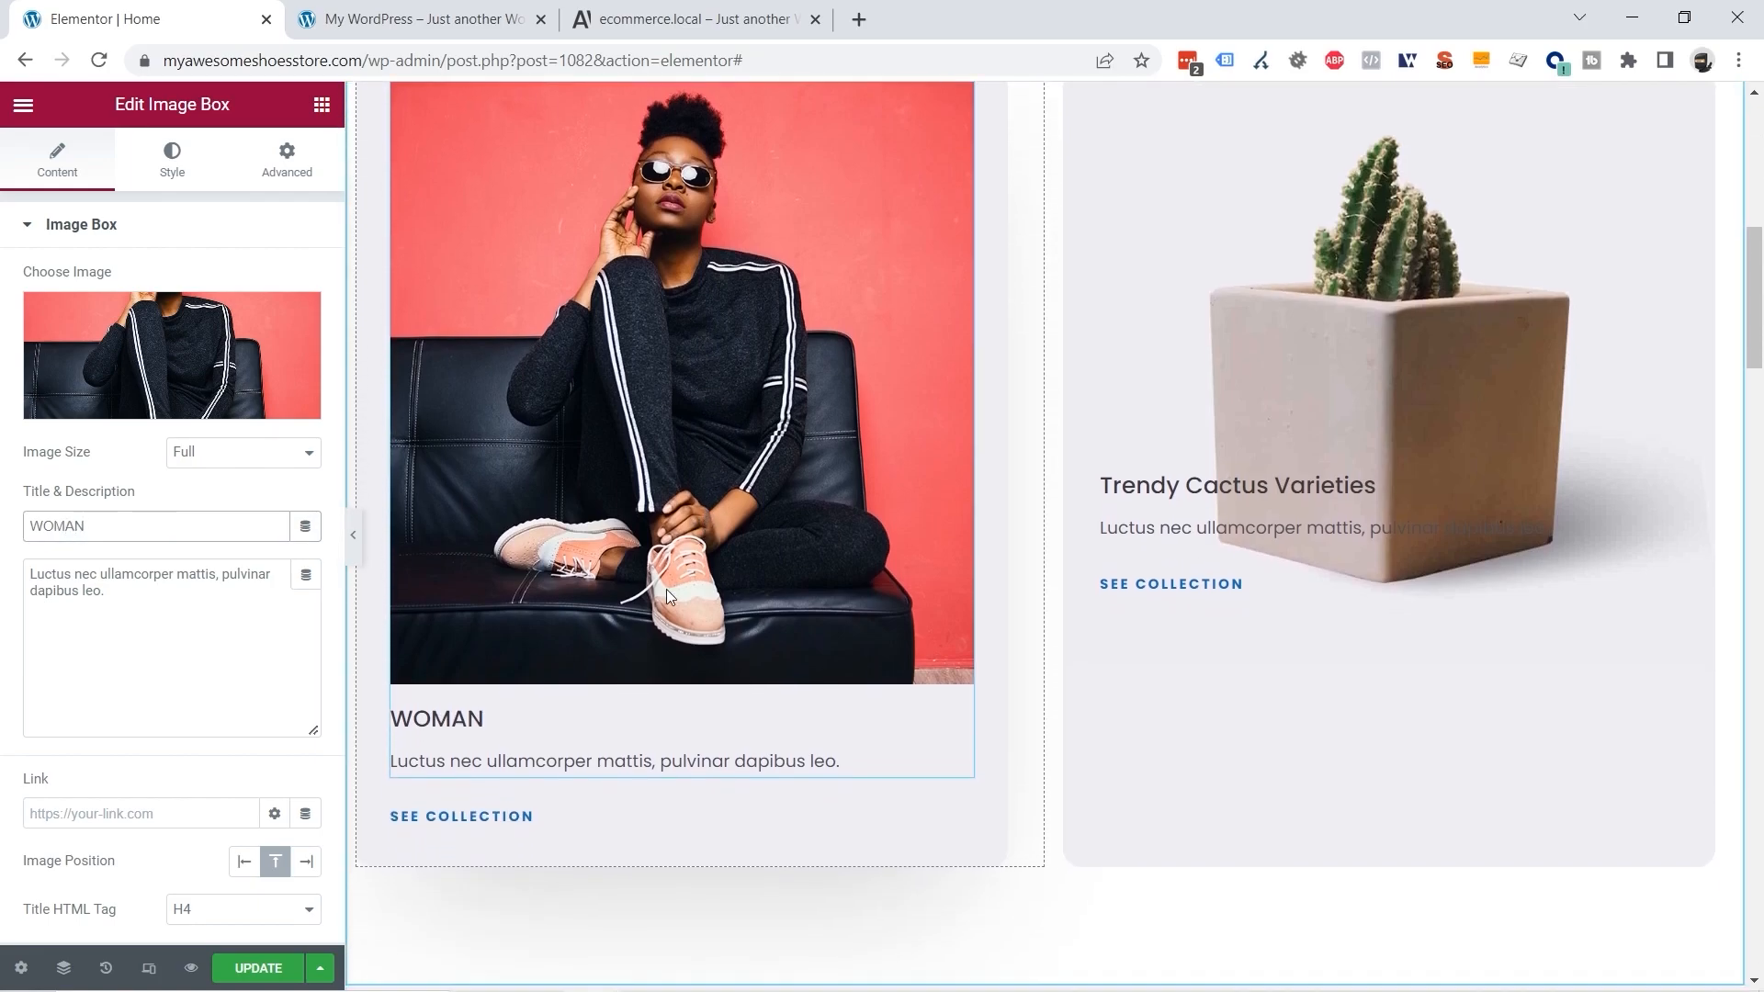
click(173, 156)
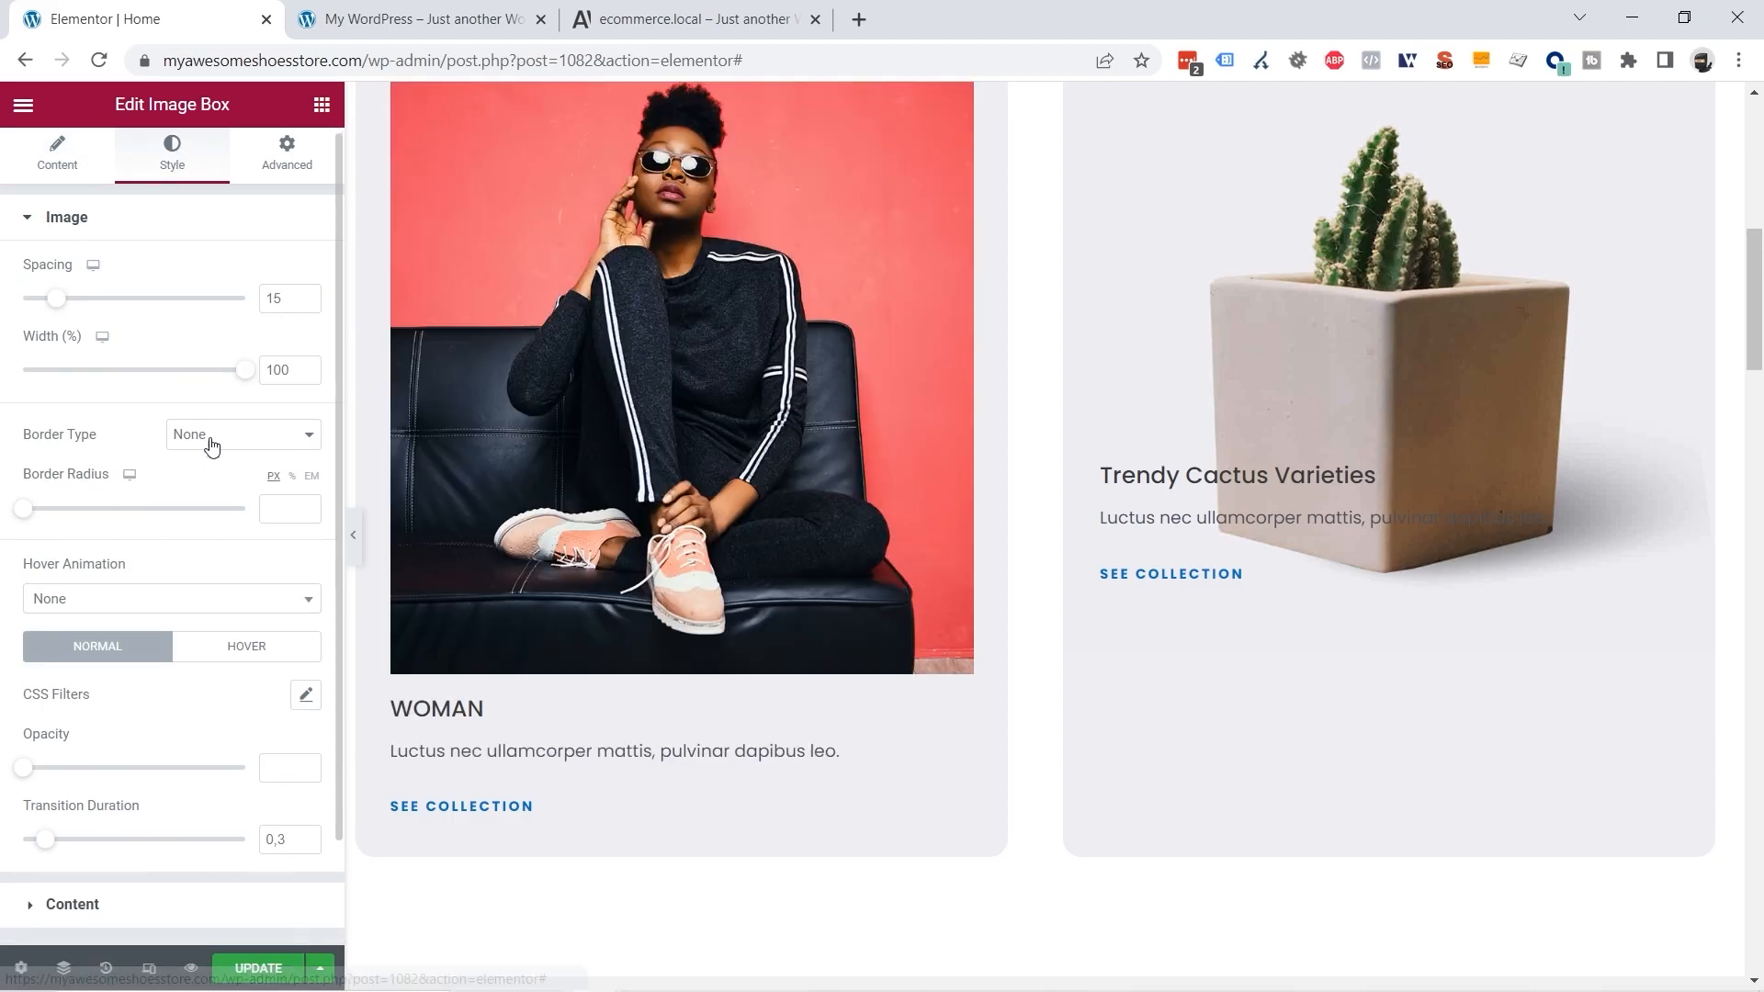
scroll(204, 448, down, 2)
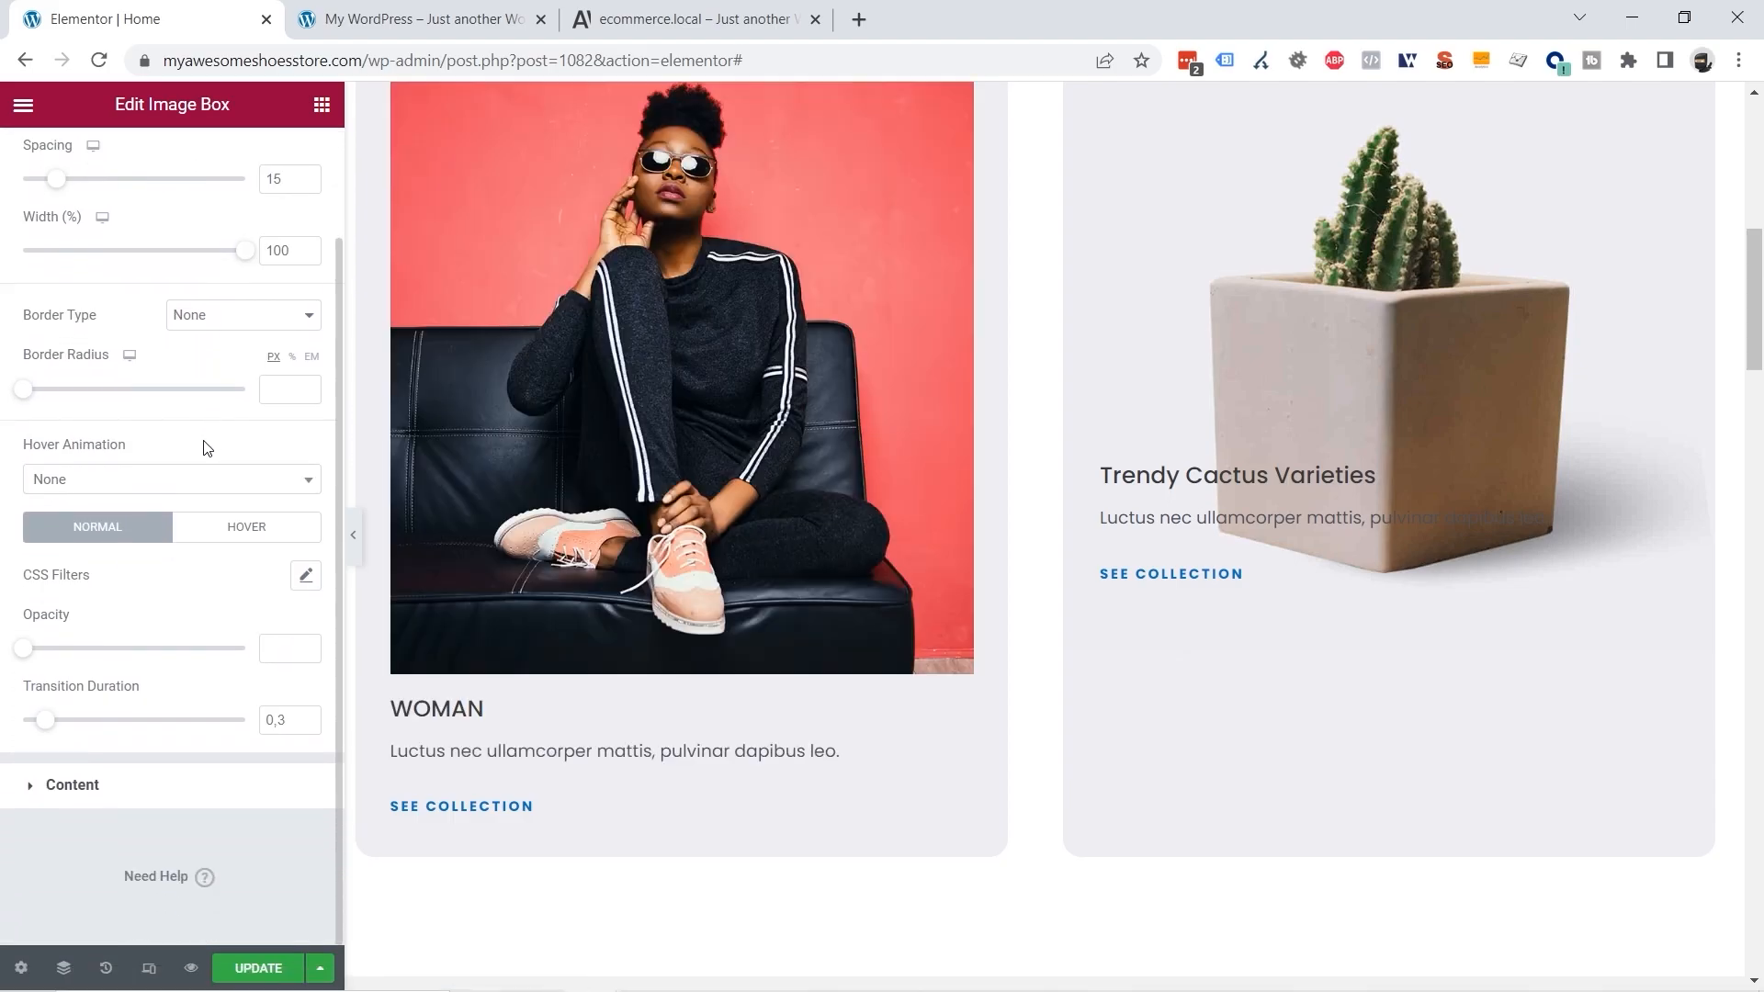
click(90, 788)
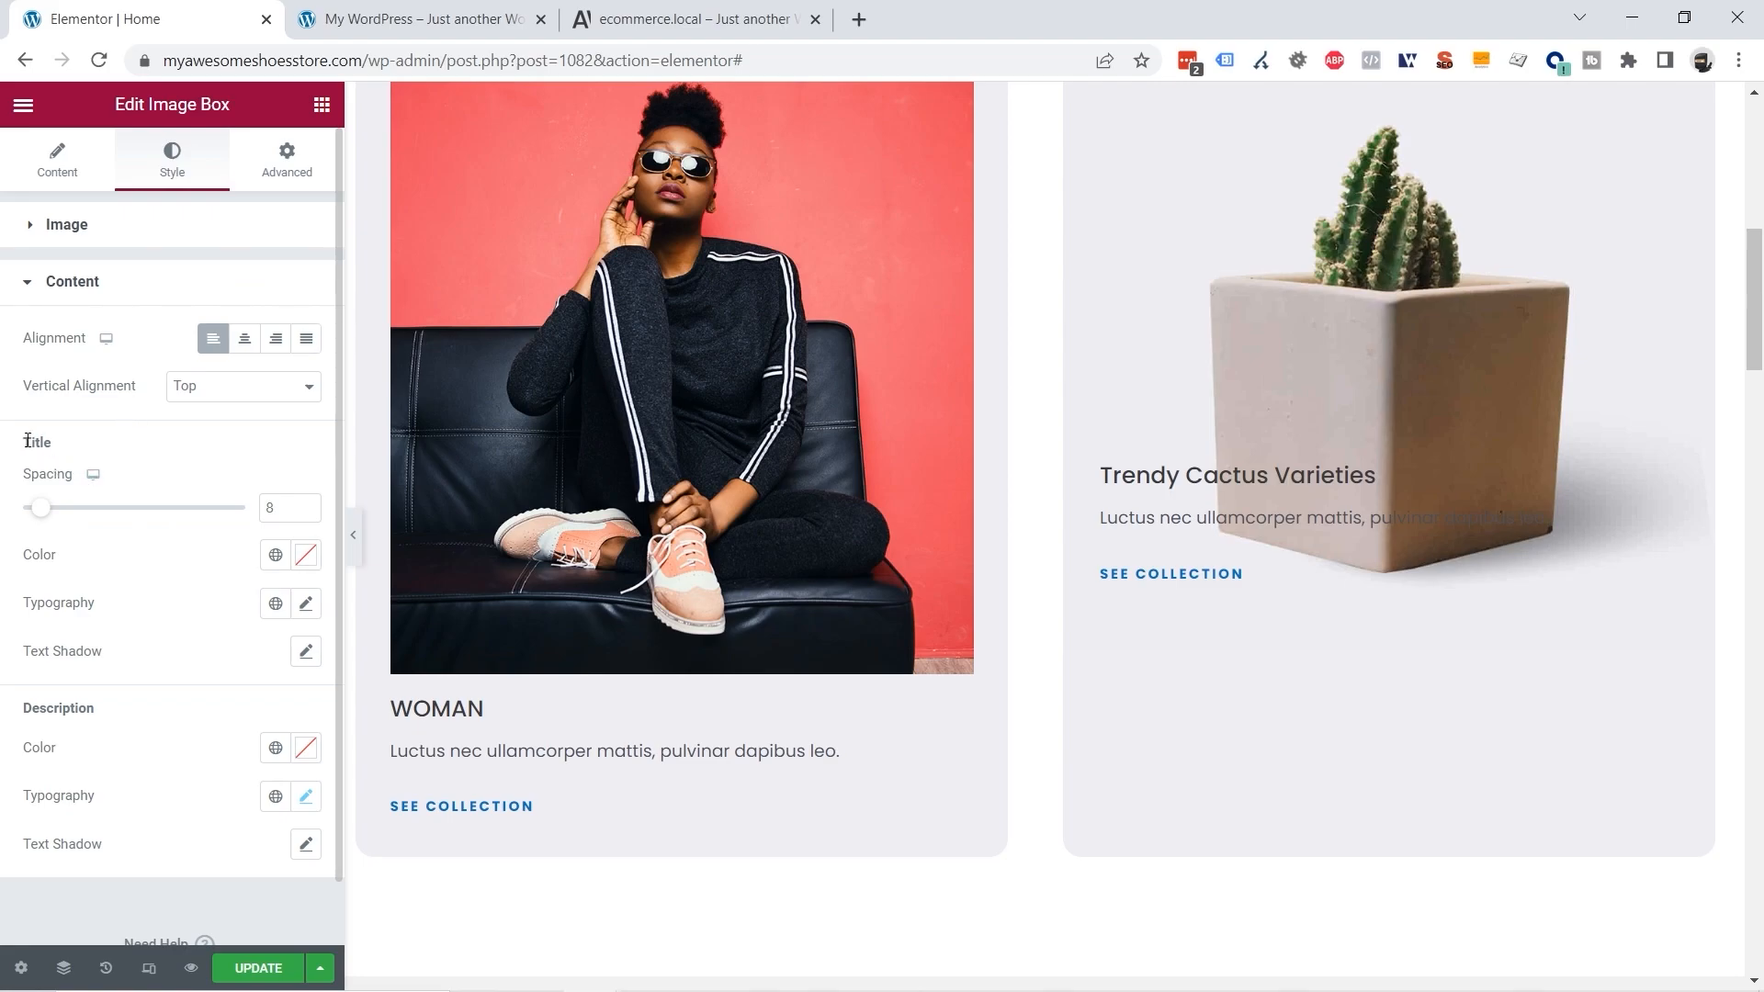
drag(30, 707, 127, 722)
drag(19, 444, 61, 447)
click(303, 608)
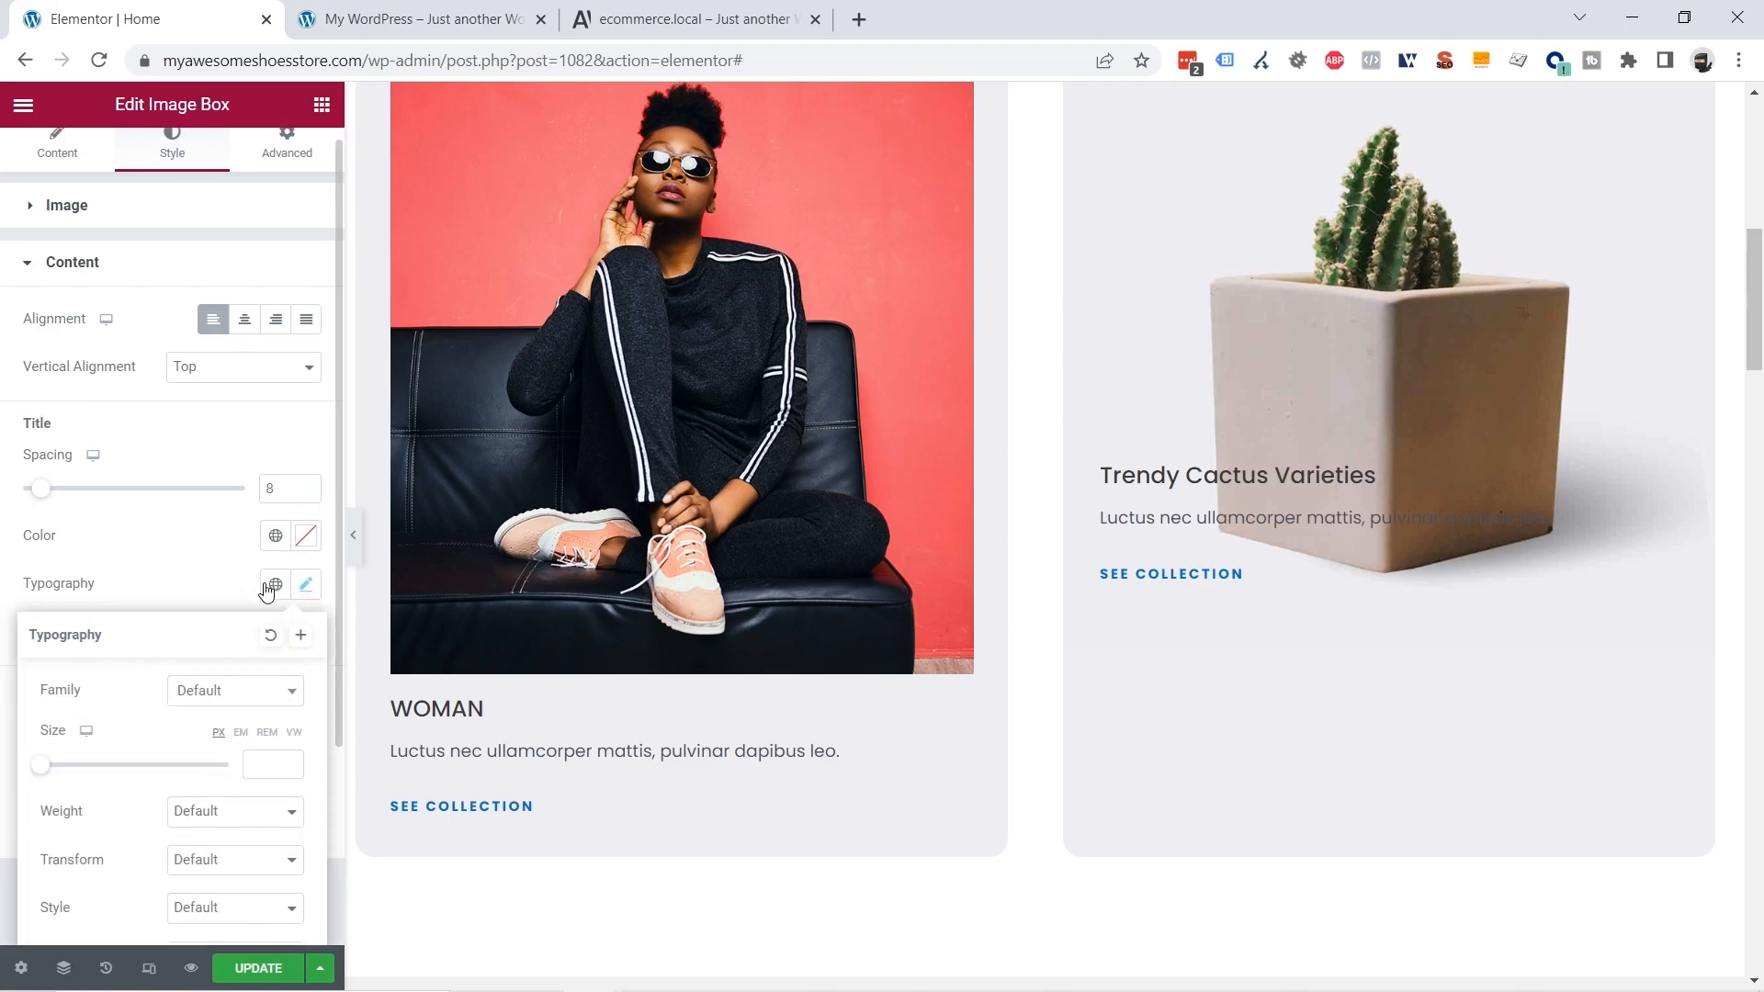
scroll(266, 591, down, 3)
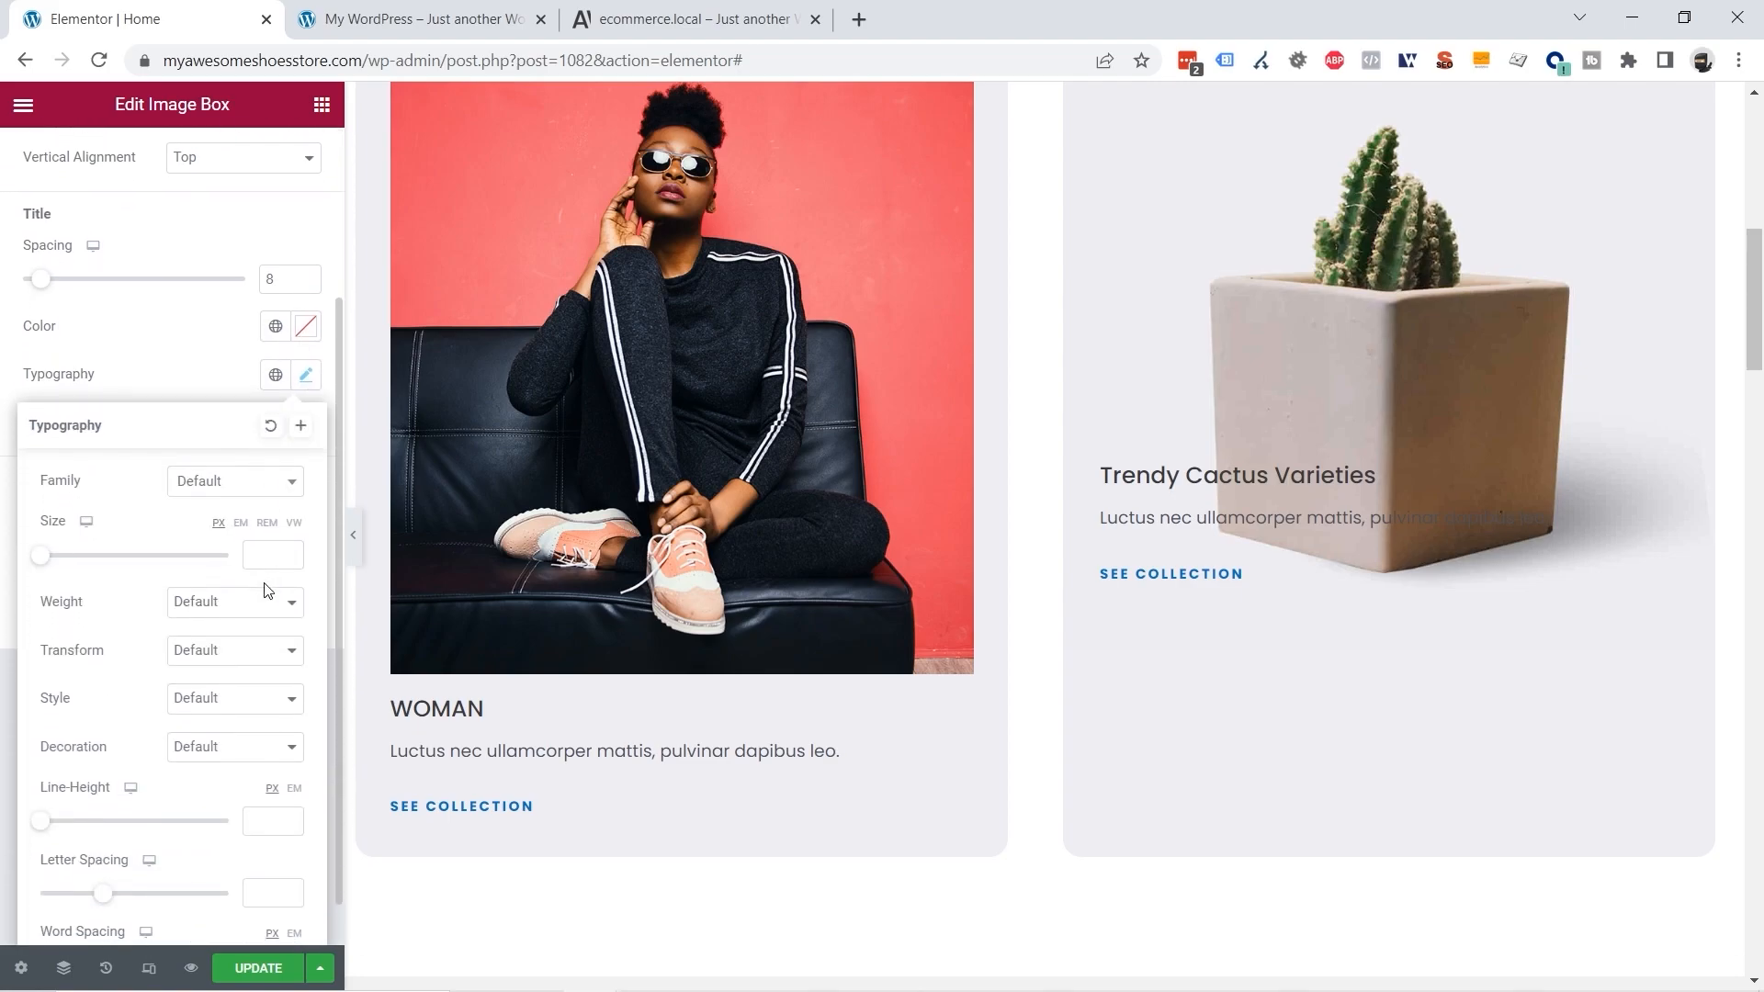
click(195, 588)
click(217, 684)
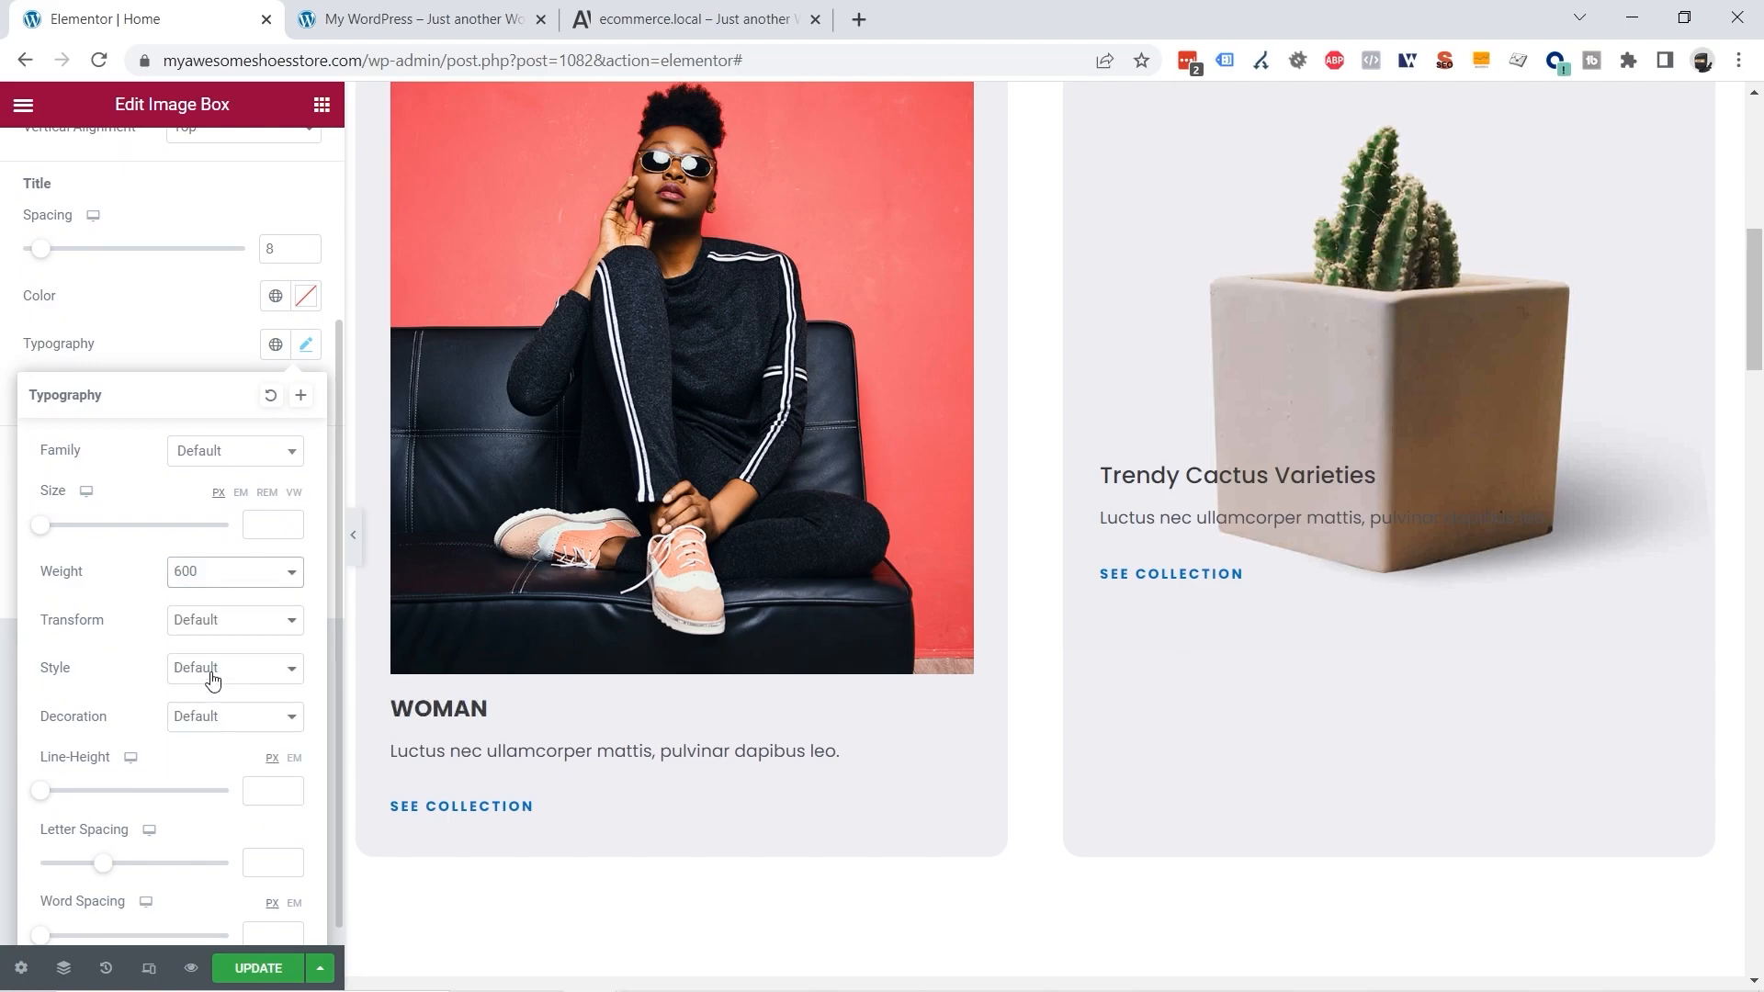
click(224, 586)
click(205, 666)
click(224, 584)
click(198, 692)
Step: Copy the WOMAN column's style onto the Trendy Cactus Varieties column and compare the two cards
scroll(634, 796, up, 3)
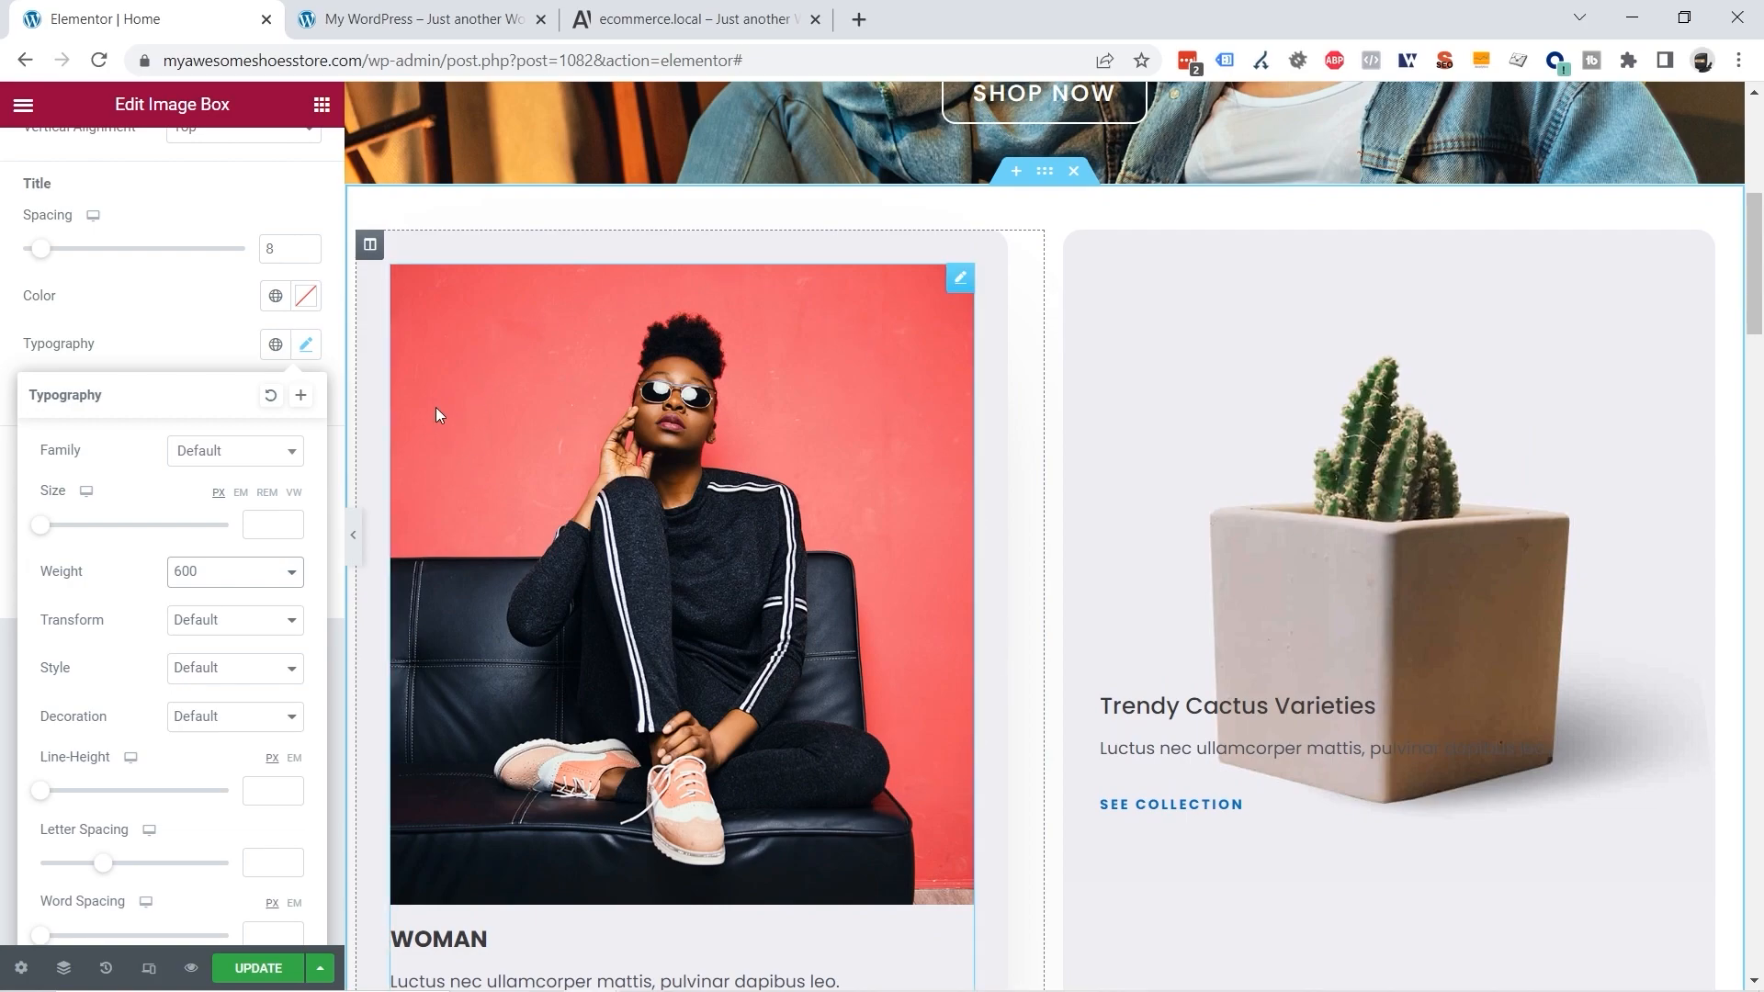
right_click(371, 249)
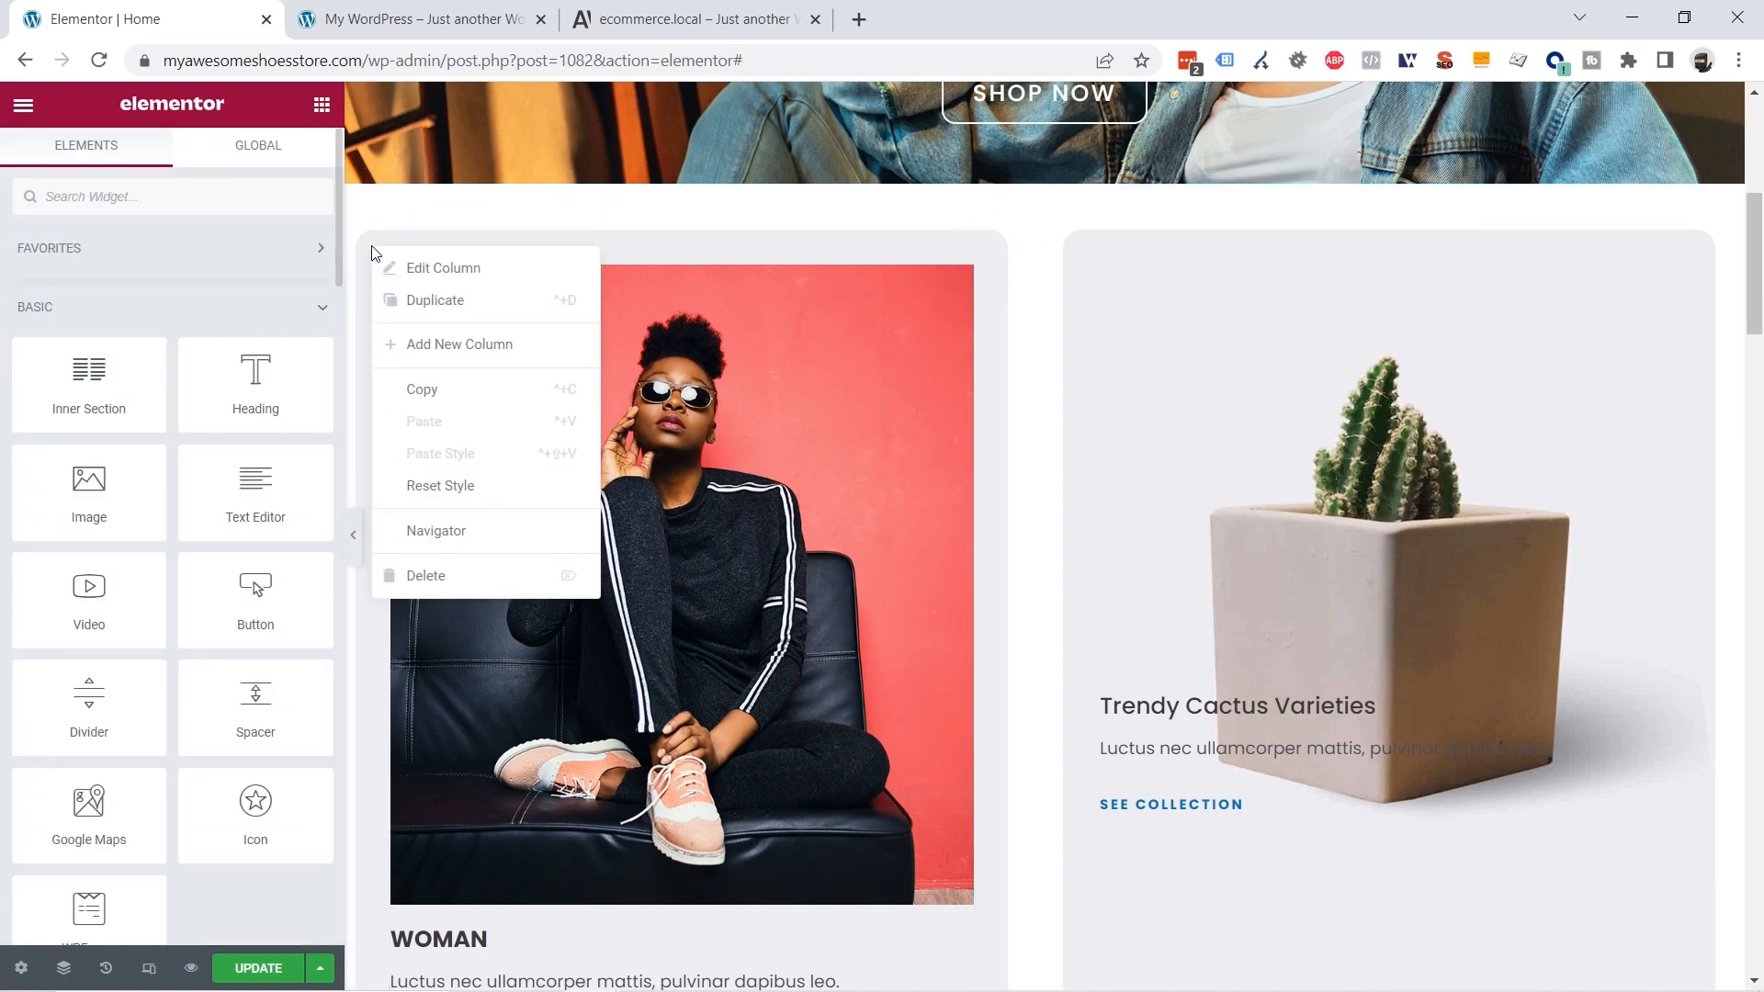
click(435, 397)
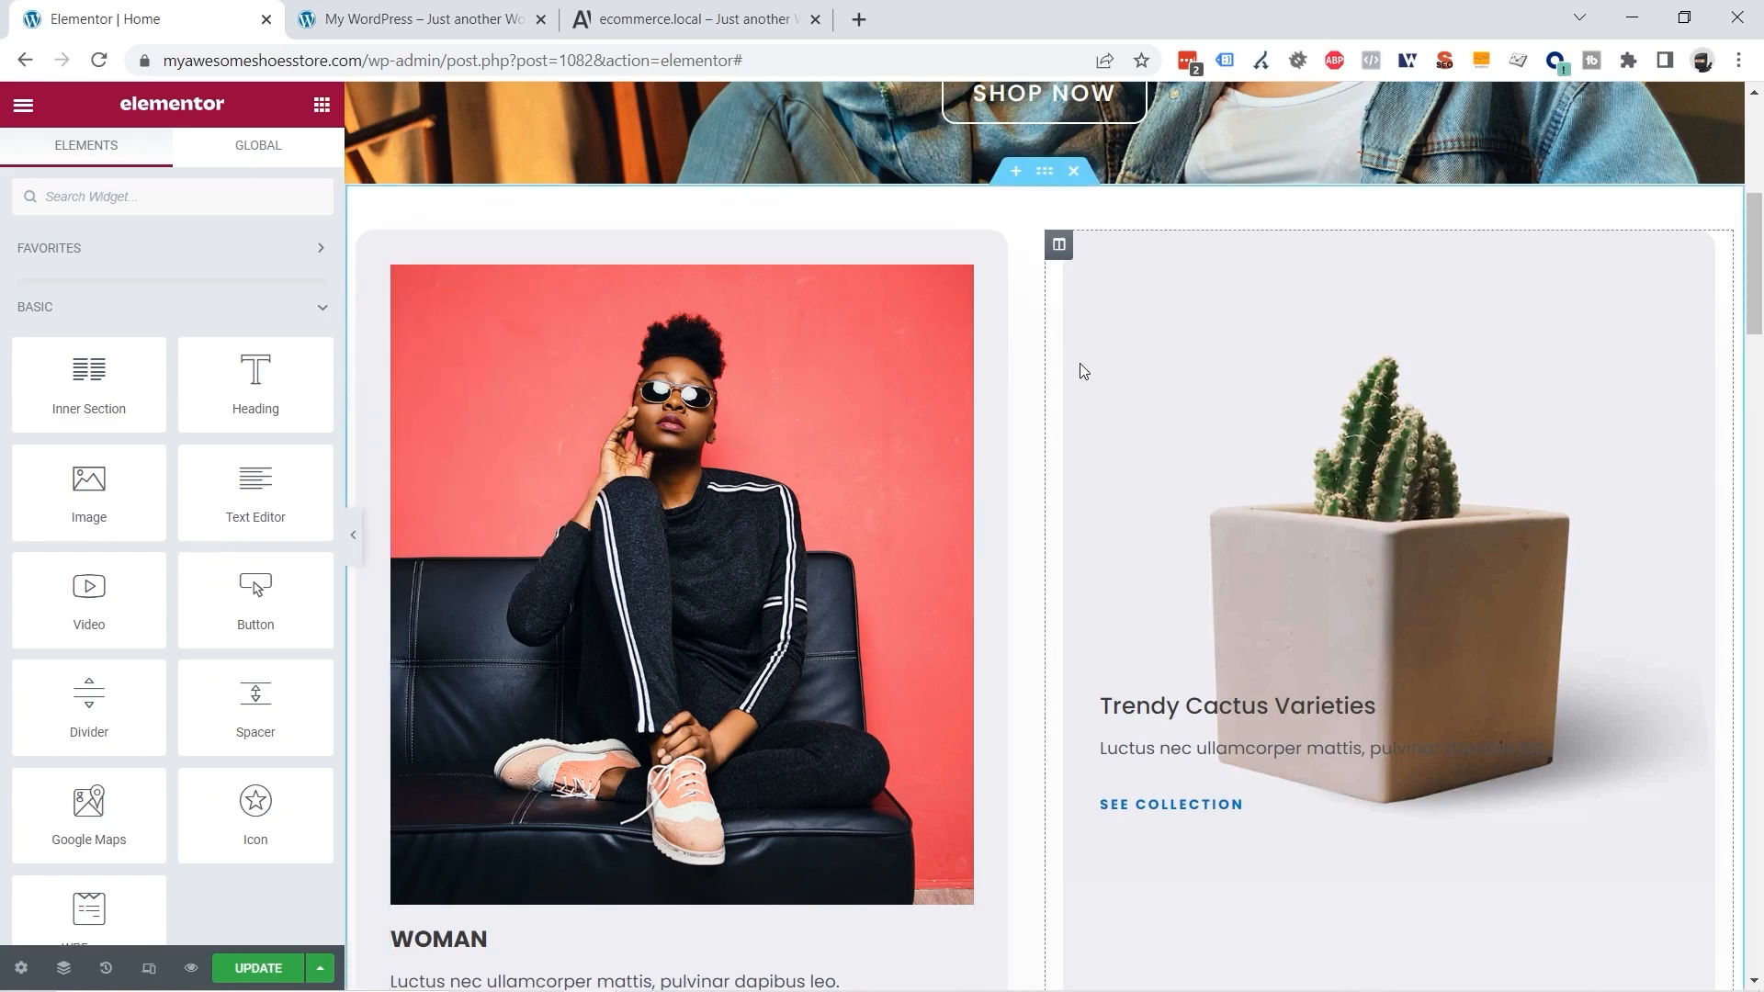
right_click(1059, 253)
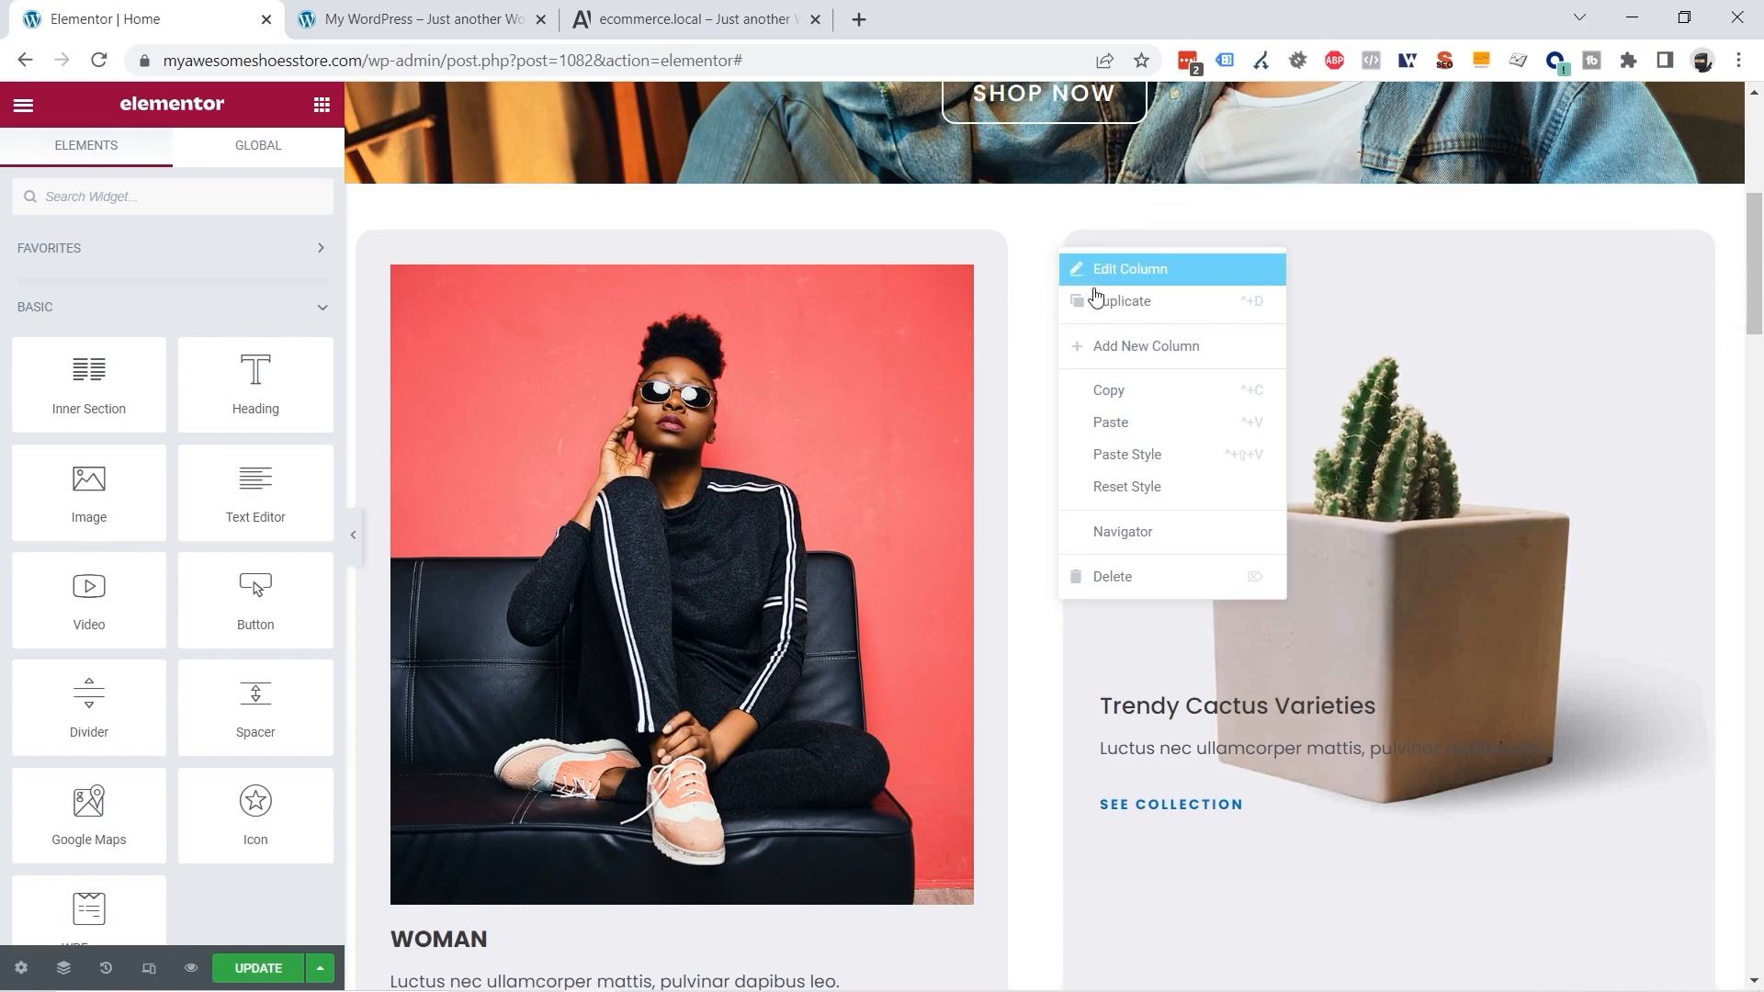
click(1146, 466)
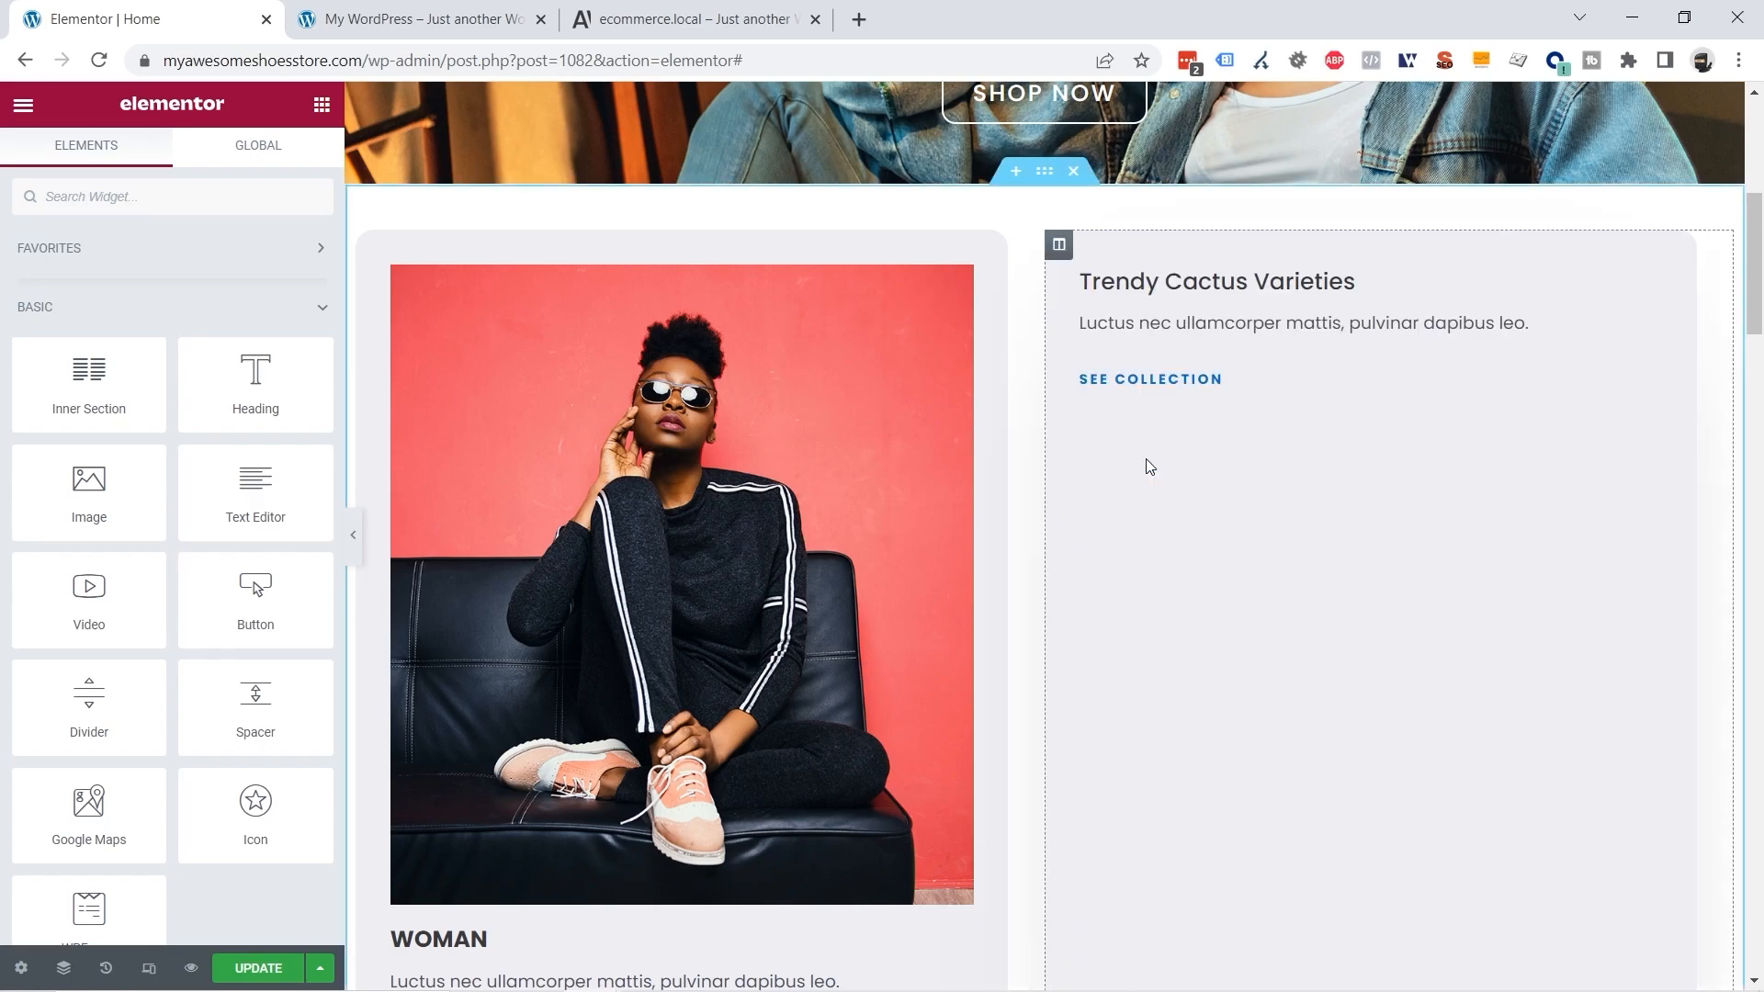
scroll(1238, 447, down, 3)
scroll(1251, 623, up, 4)
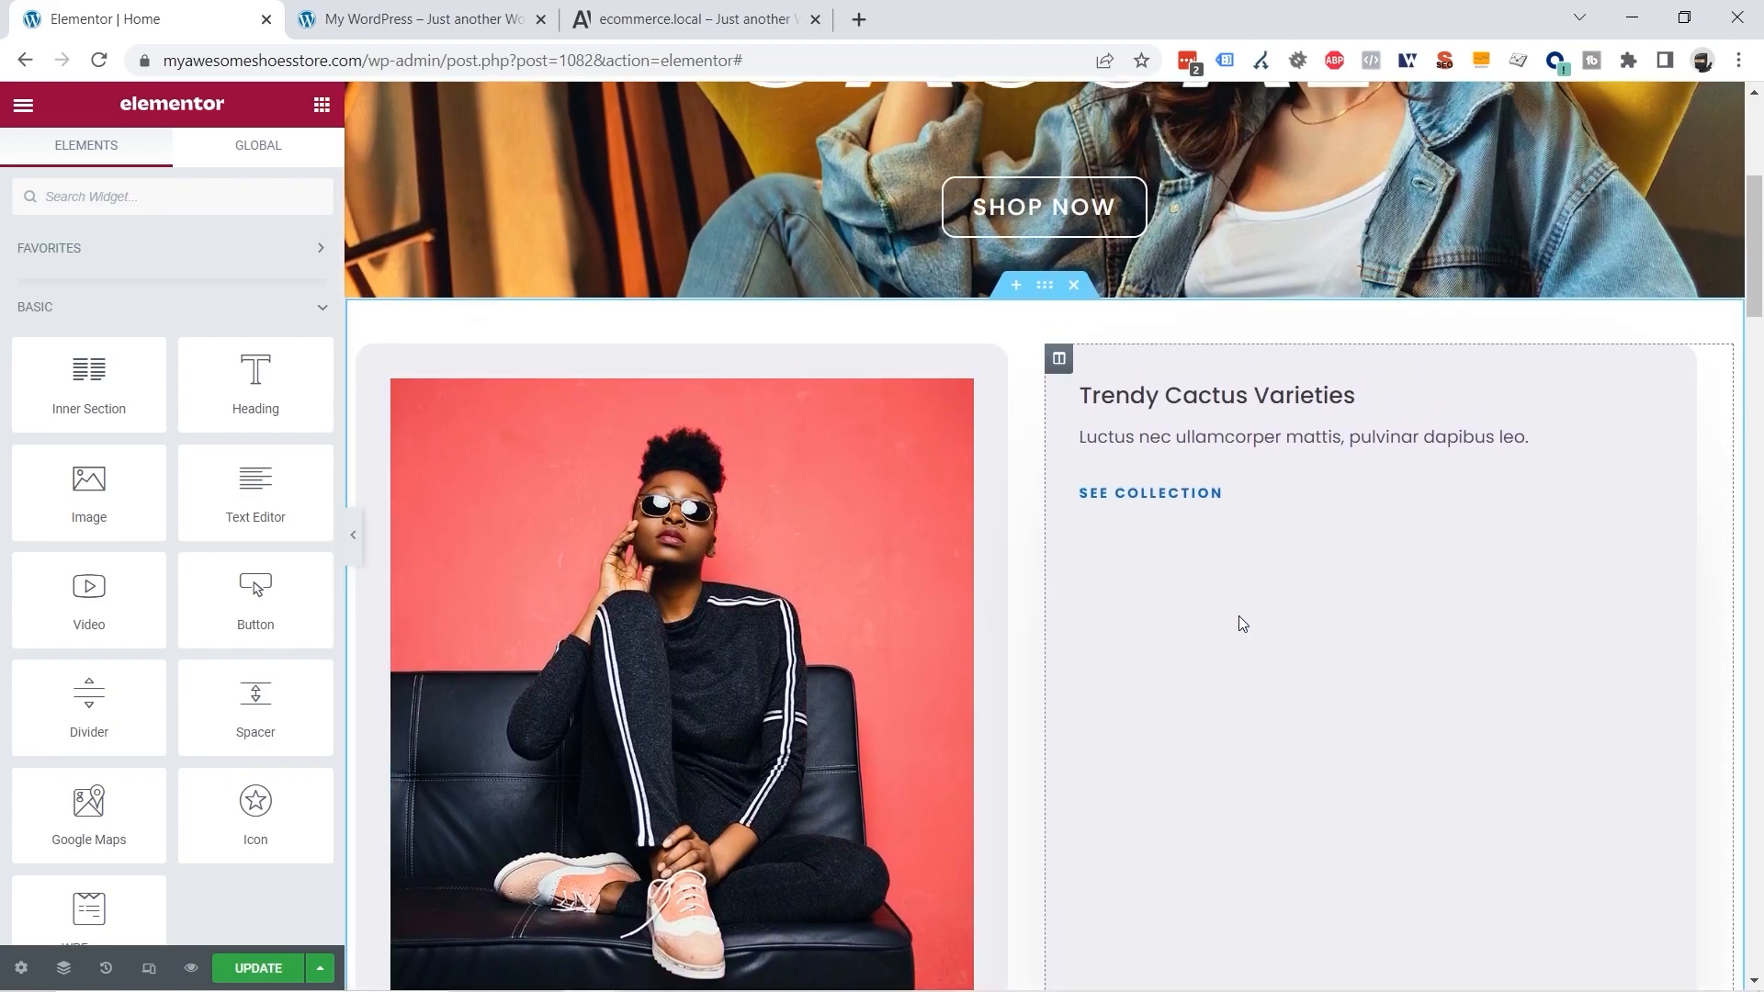
scroll(1236, 624, down, 1)
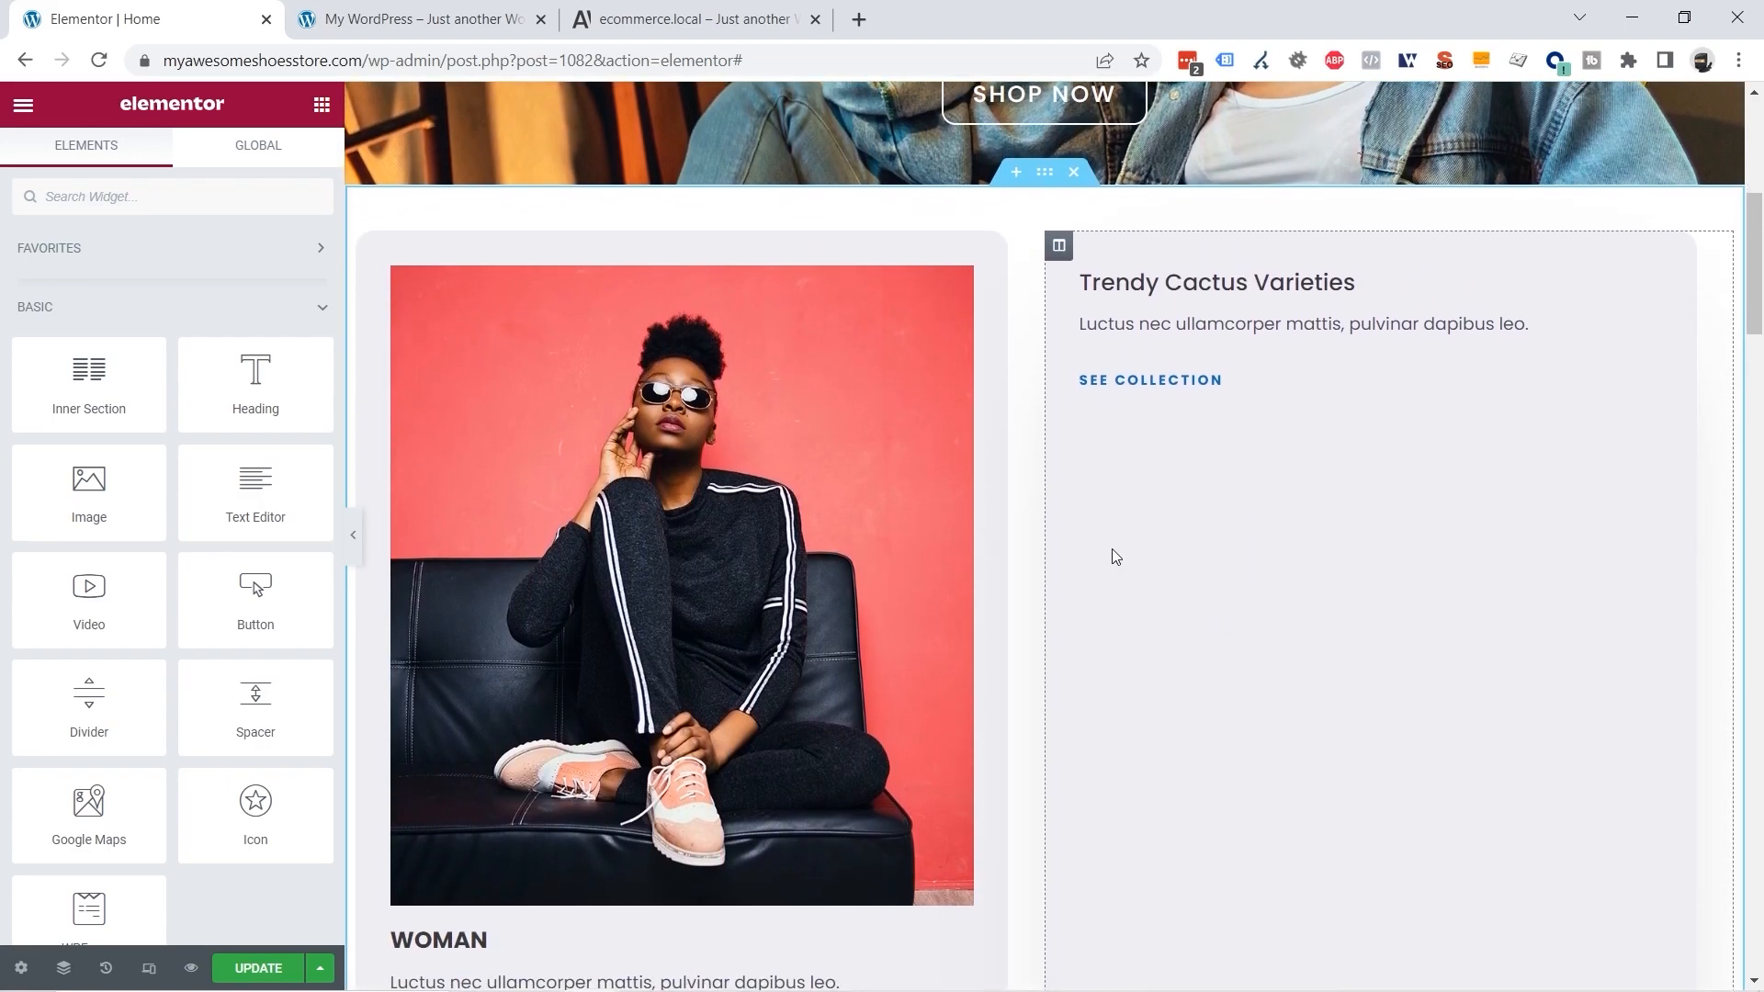
Step: Copy the WOMAN image box's style onto the Trendy Cactus Varieties image box
right_click(628, 421)
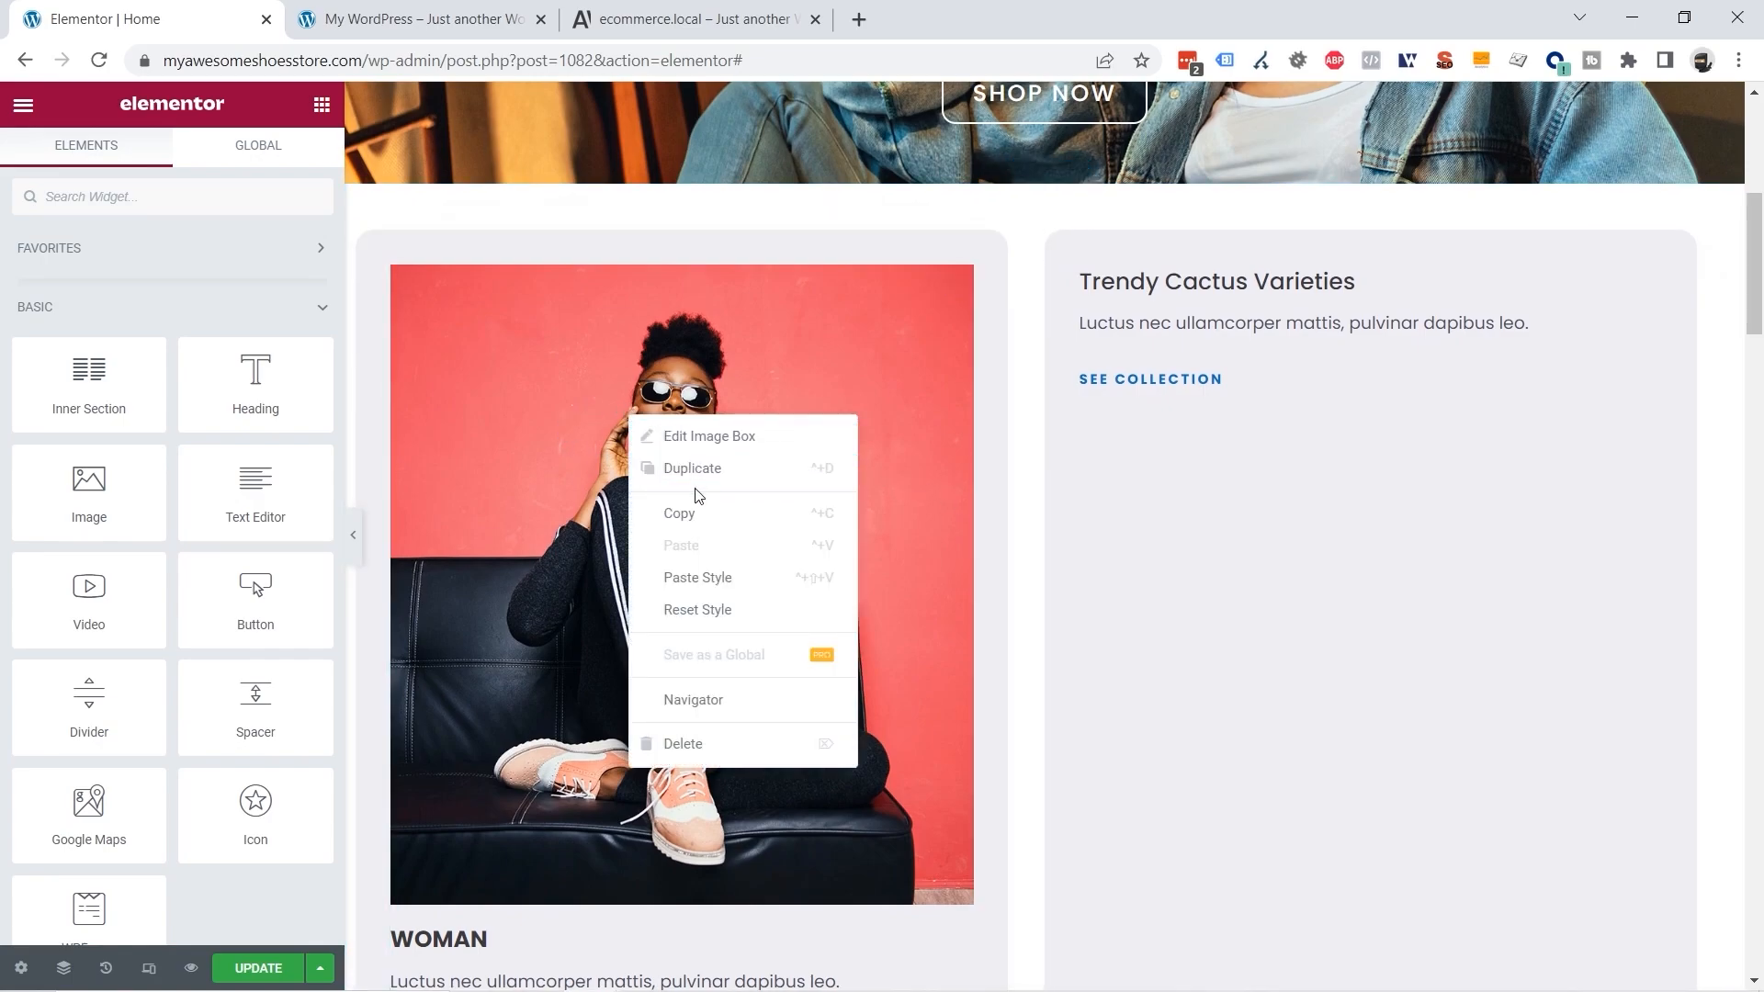
click(694, 515)
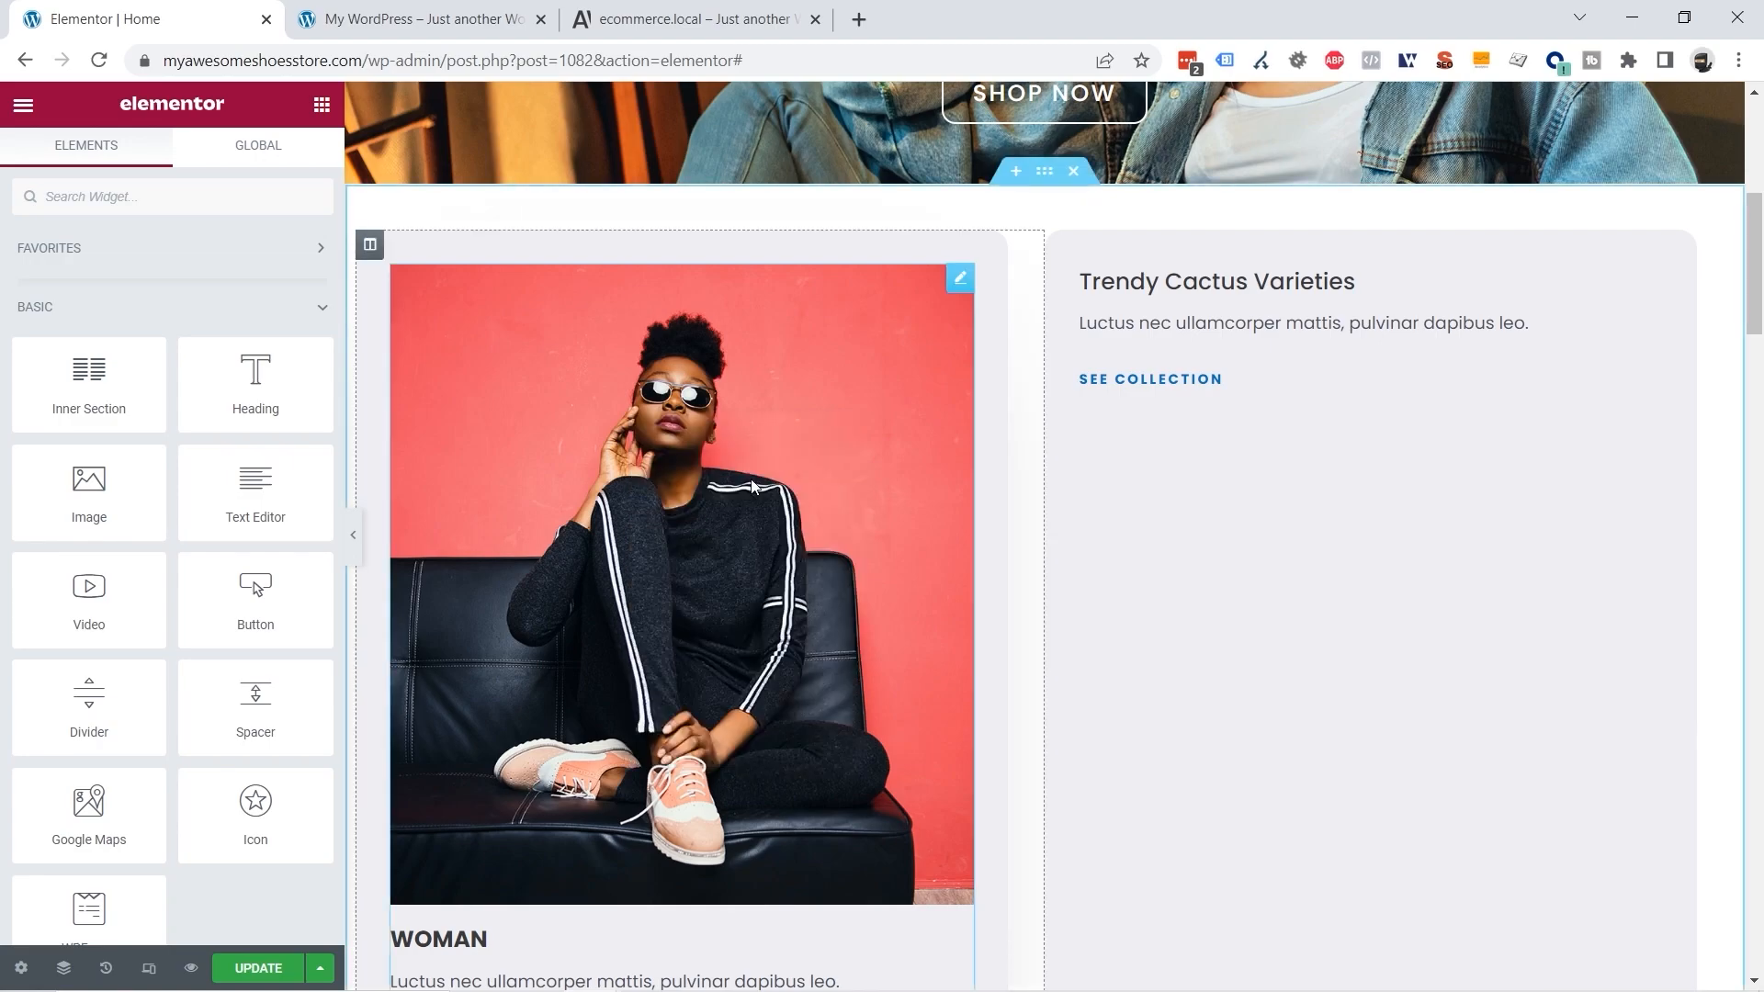
right_click(1159, 286)
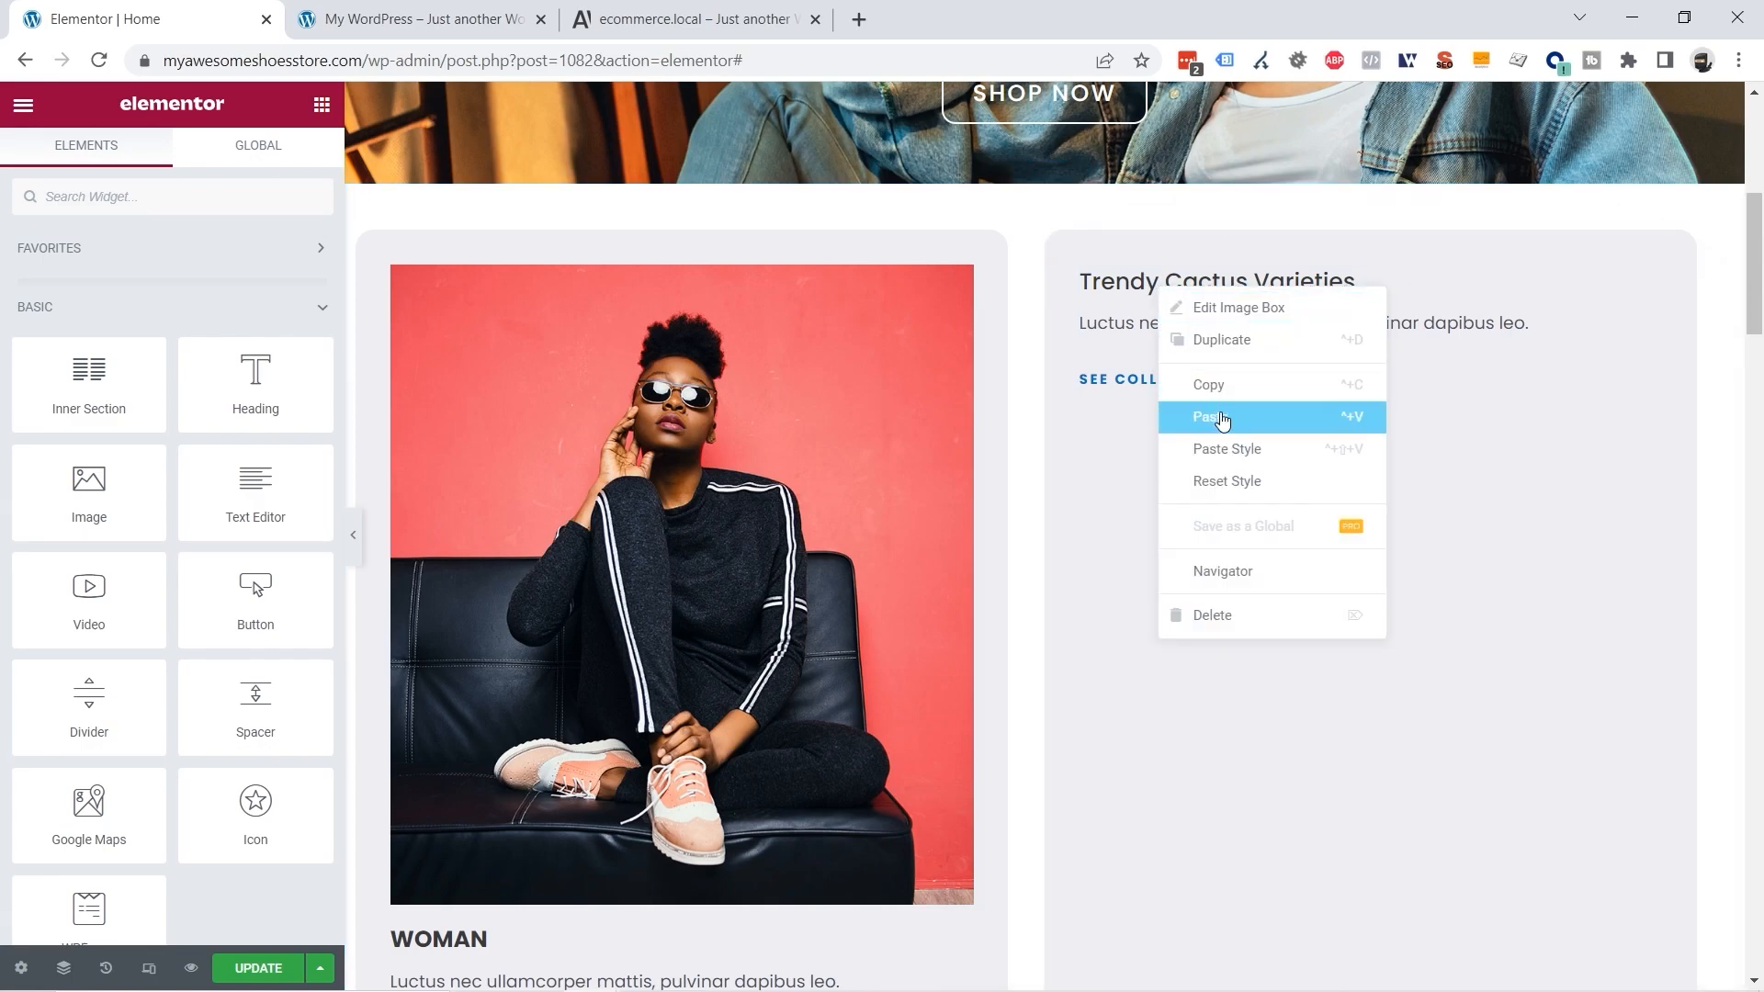
click(1252, 453)
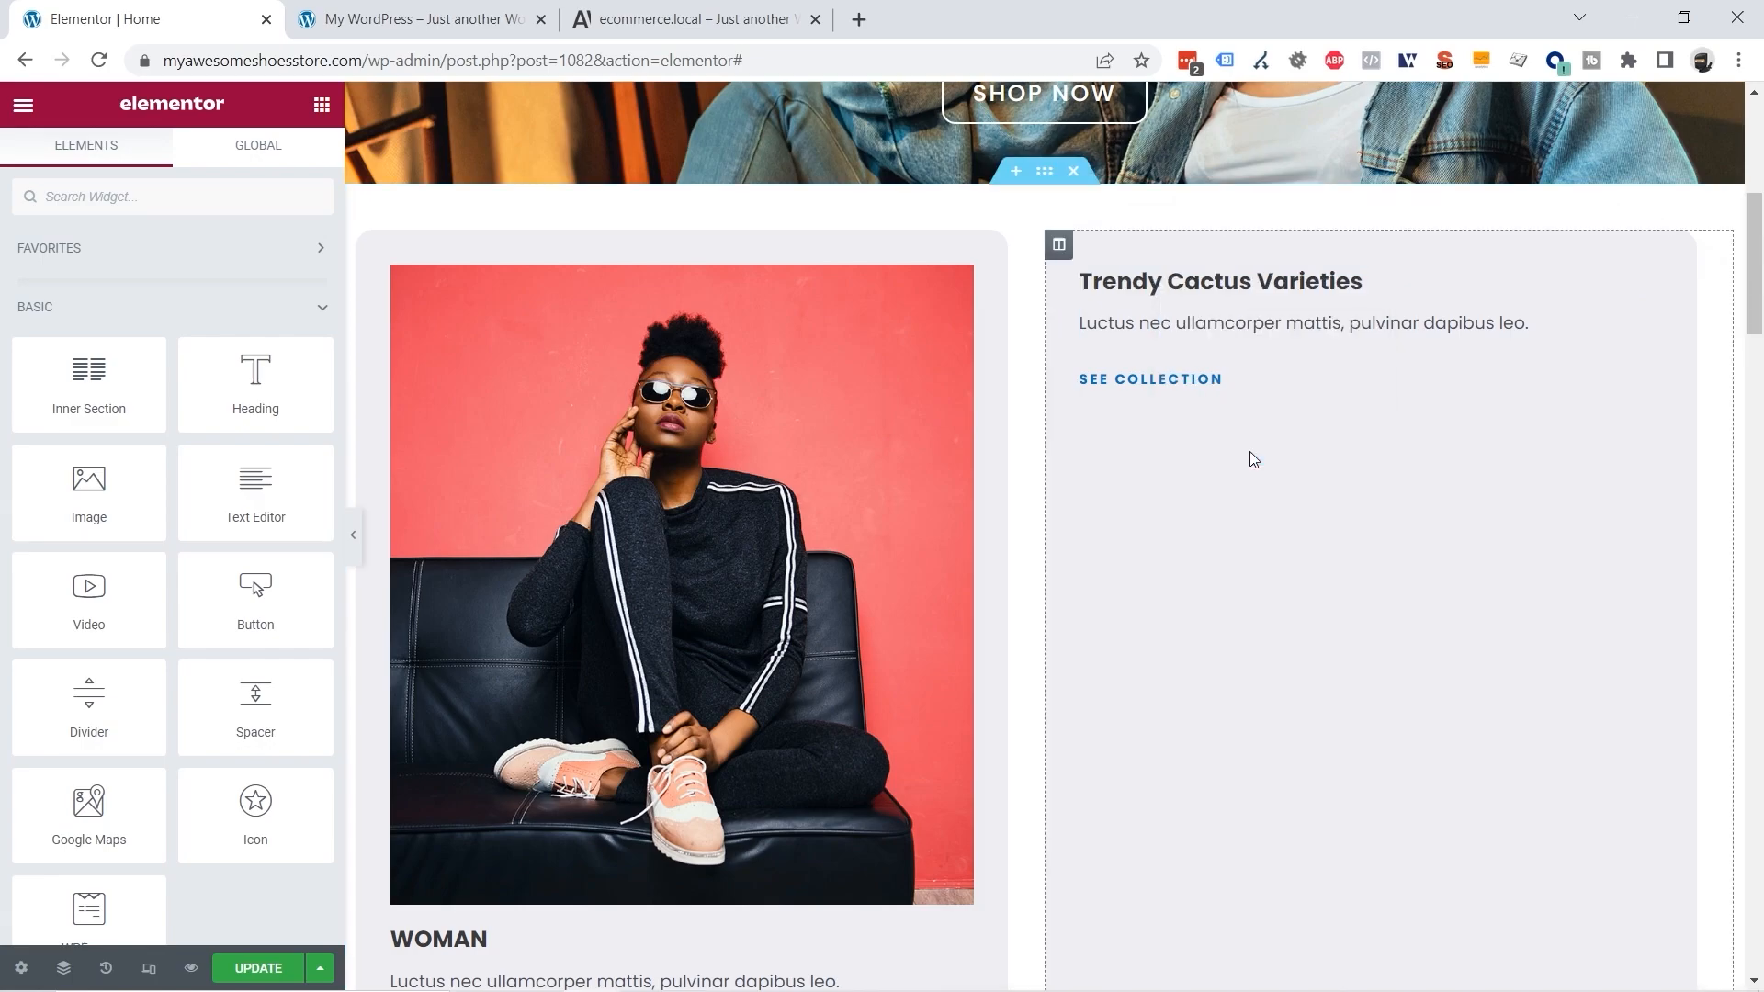
scroll(592, 627, down, 2)
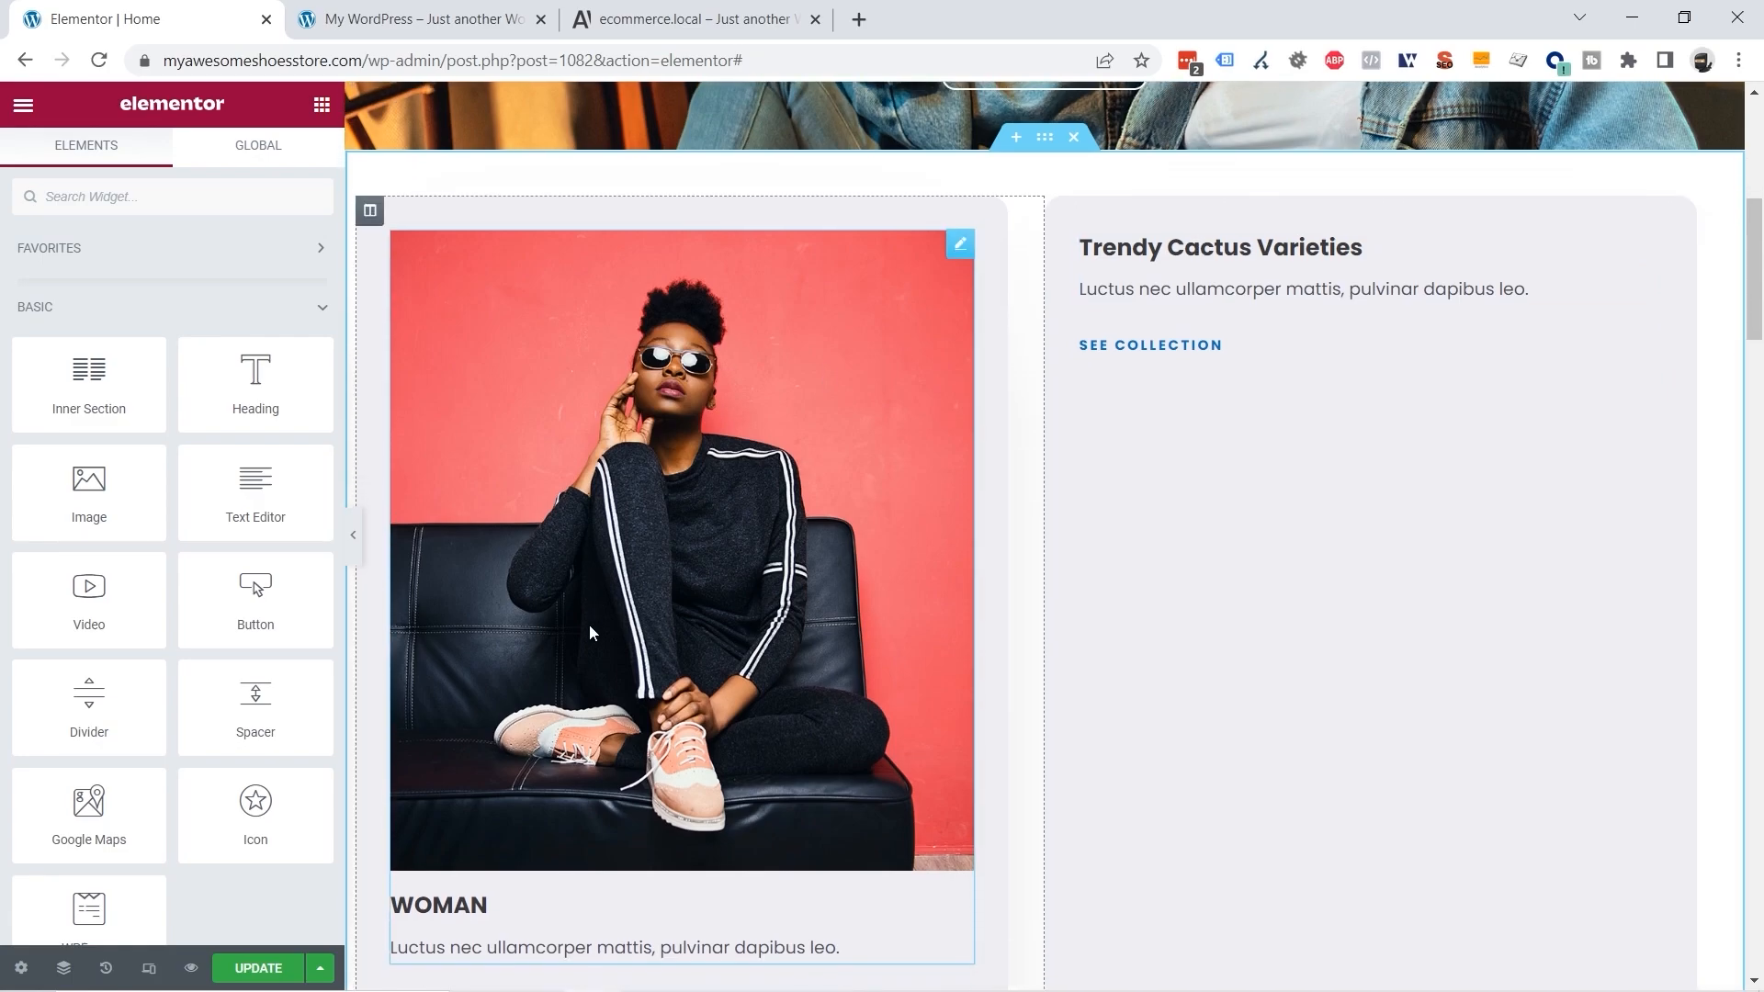
scroll(528, 722, up, 3)
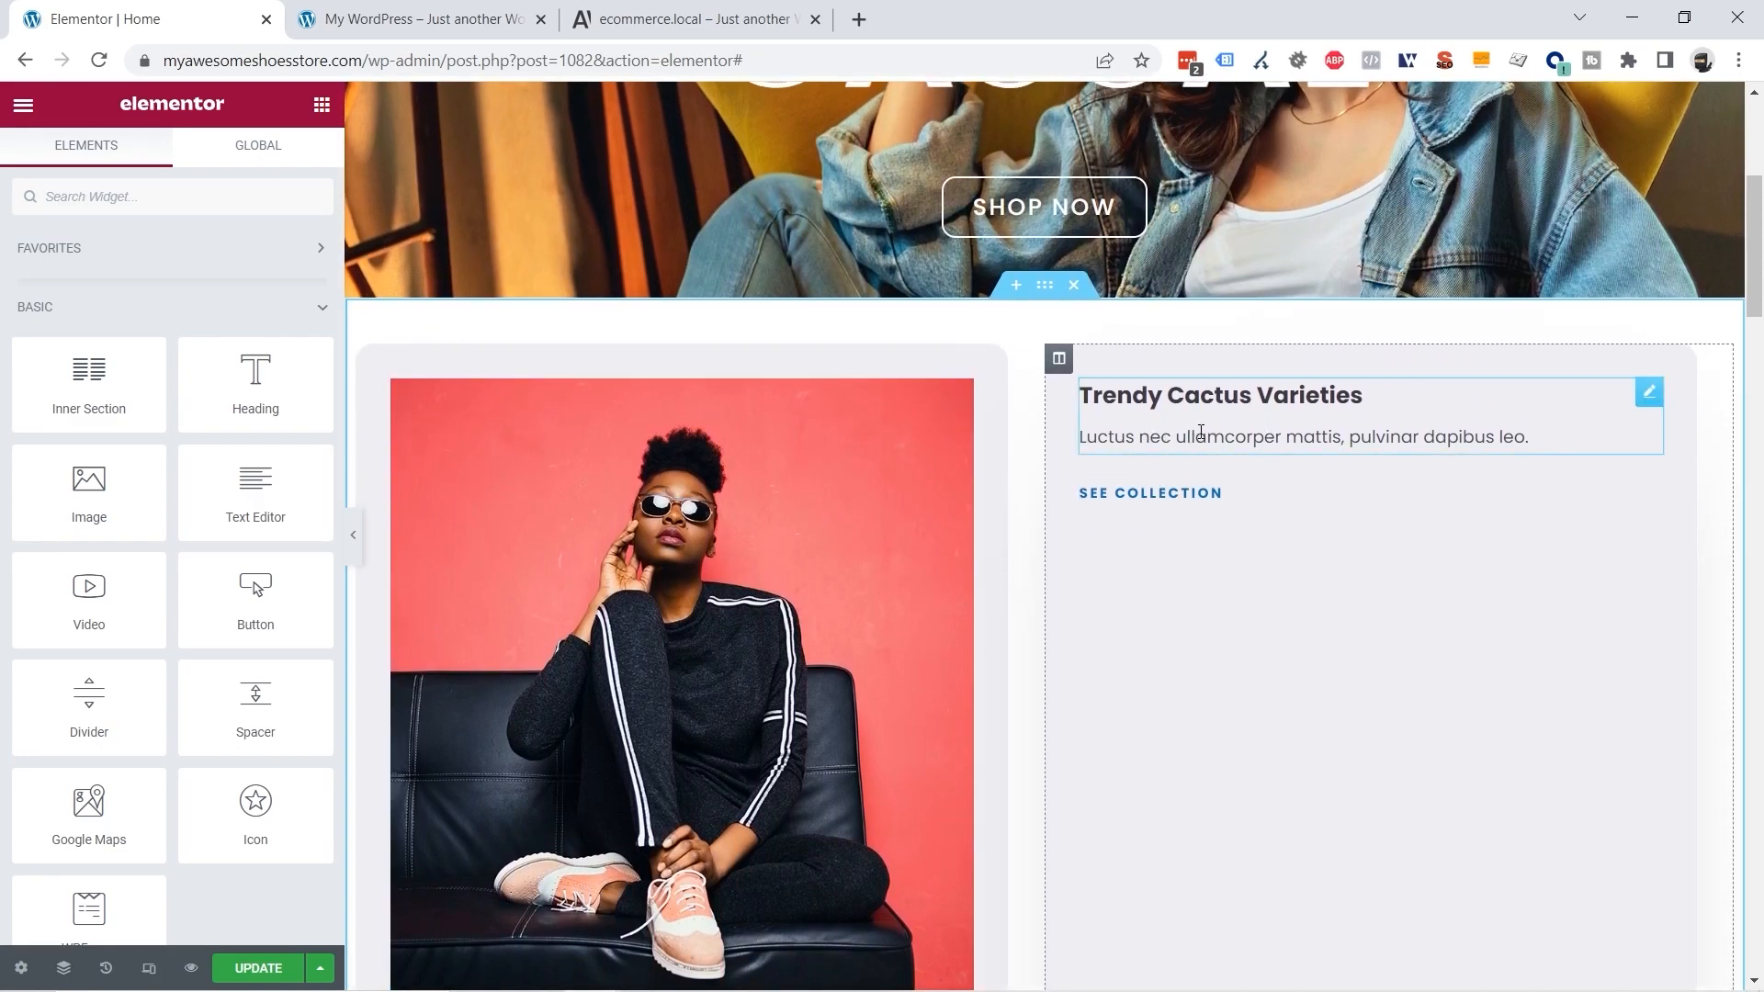
Step: Insert man.jpg from the media library into the Trendy Cactus Varieties image box
click(1164, 437)
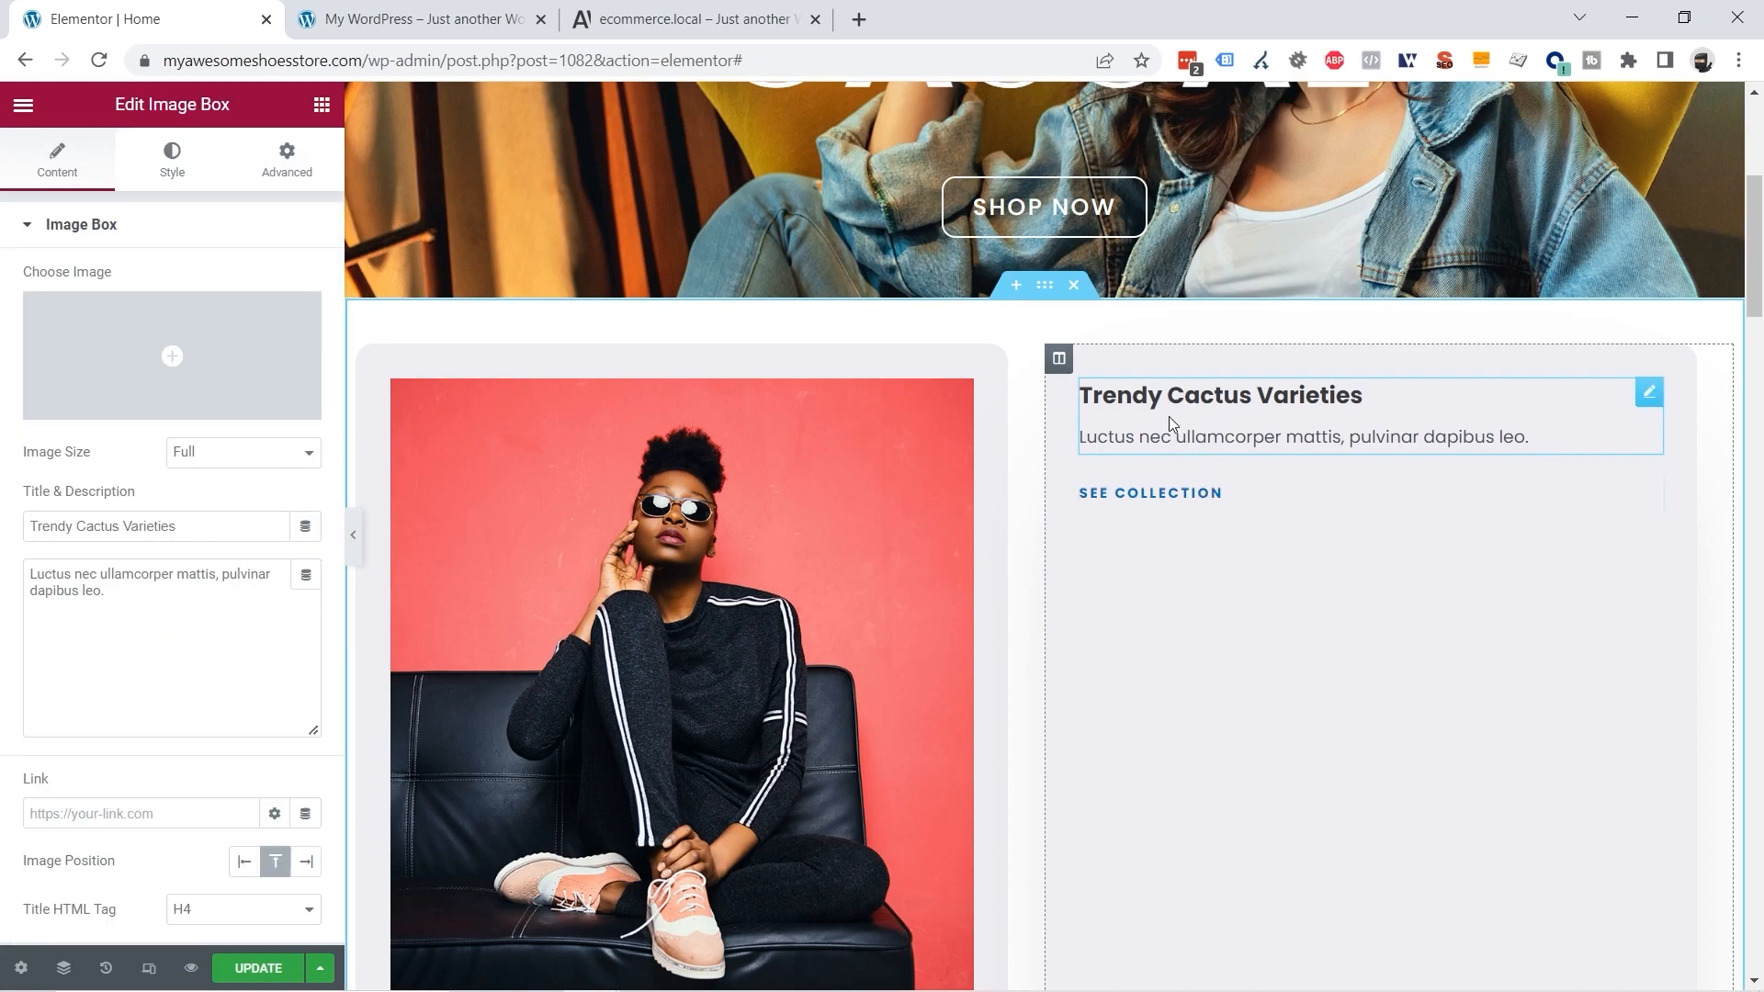
right_click(1174, 405)
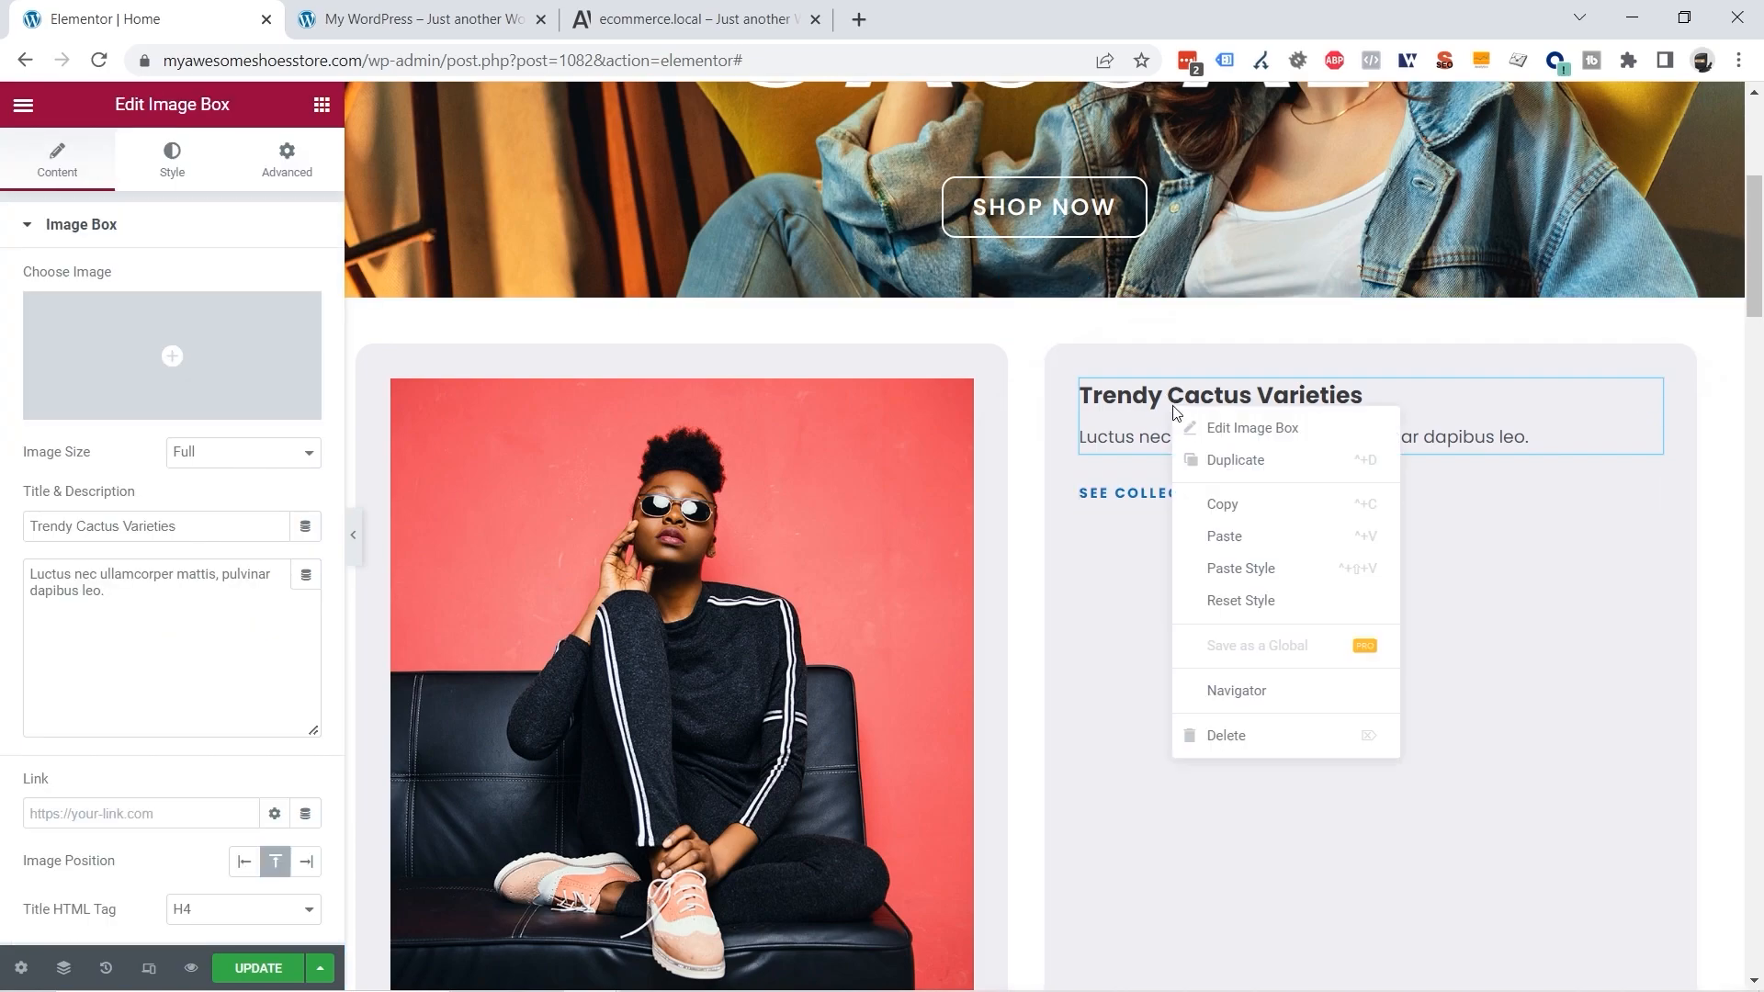
click(1265, 436)
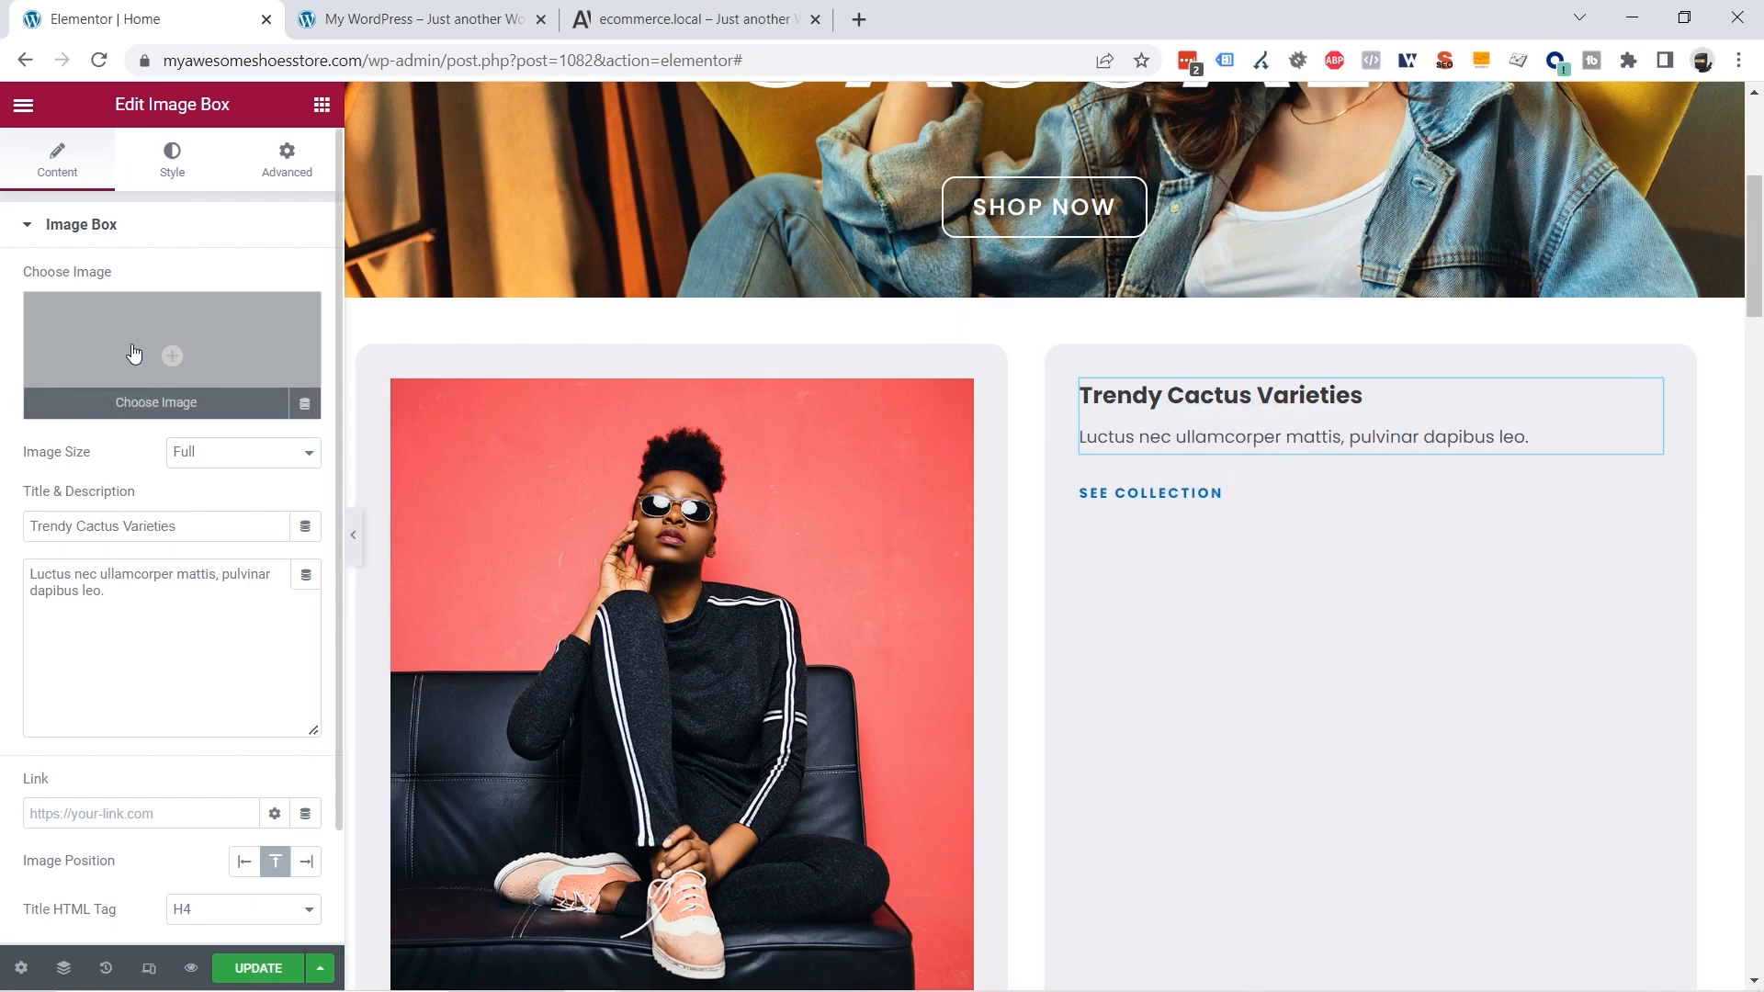
click(152, 351)
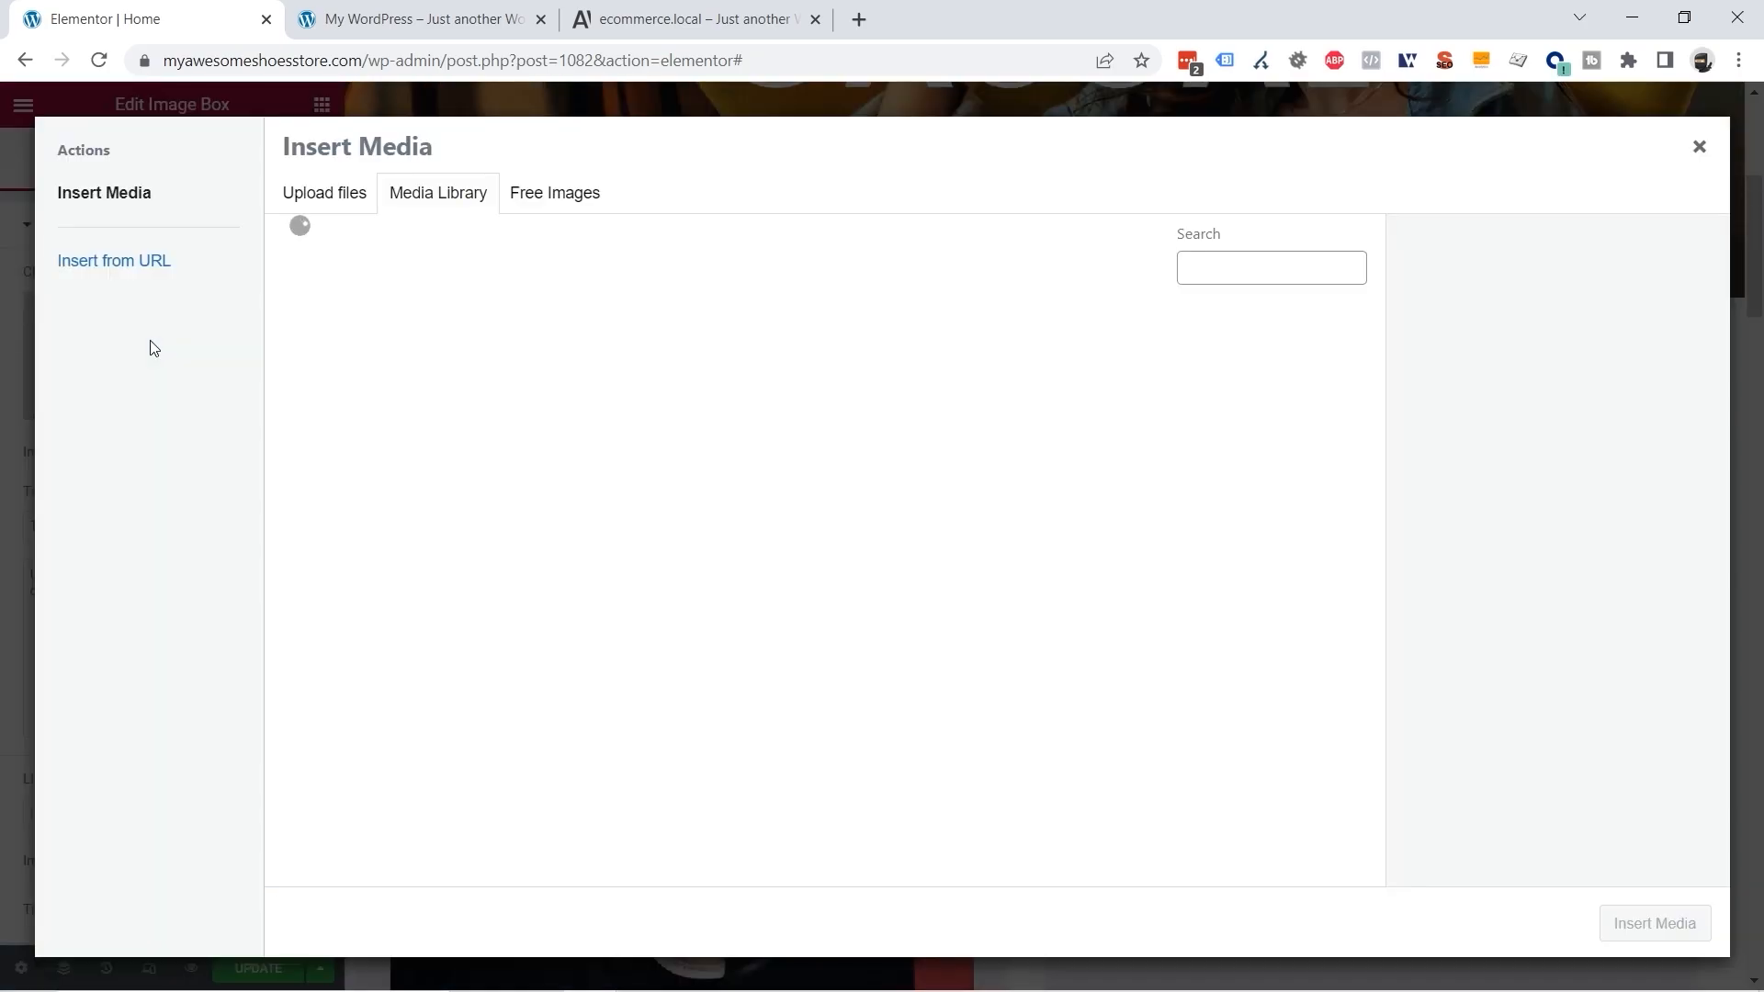
click(539, 368)
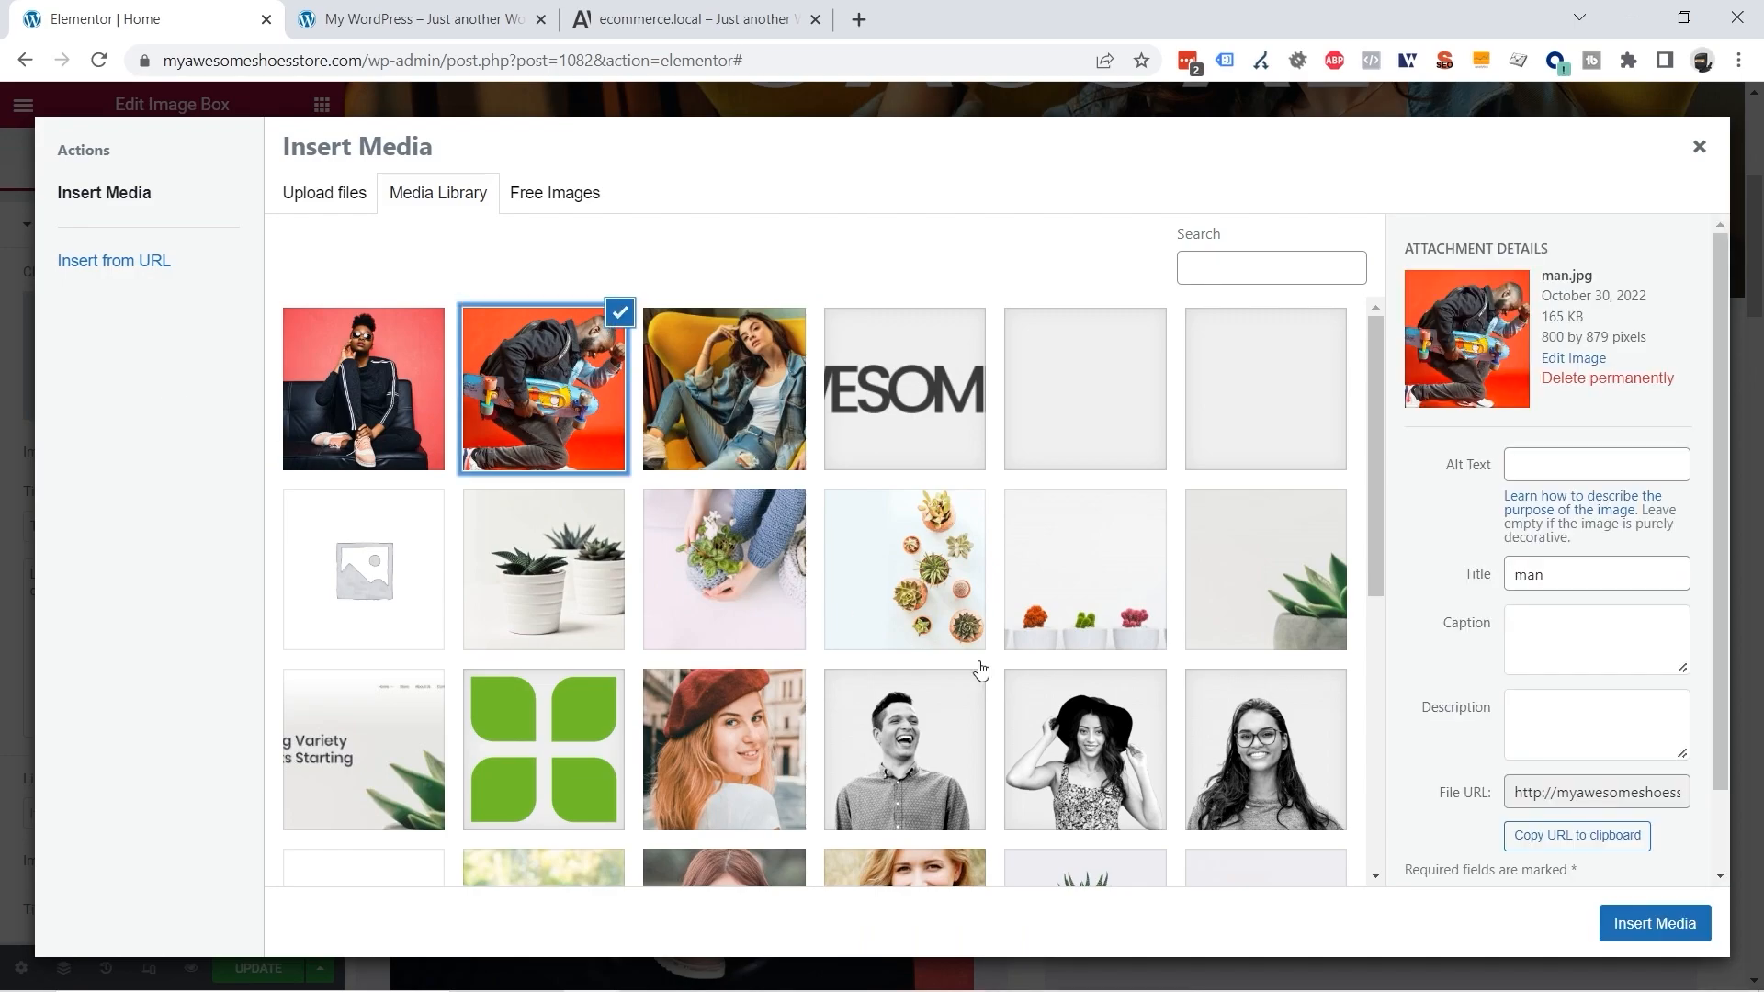
click(1655, 923)
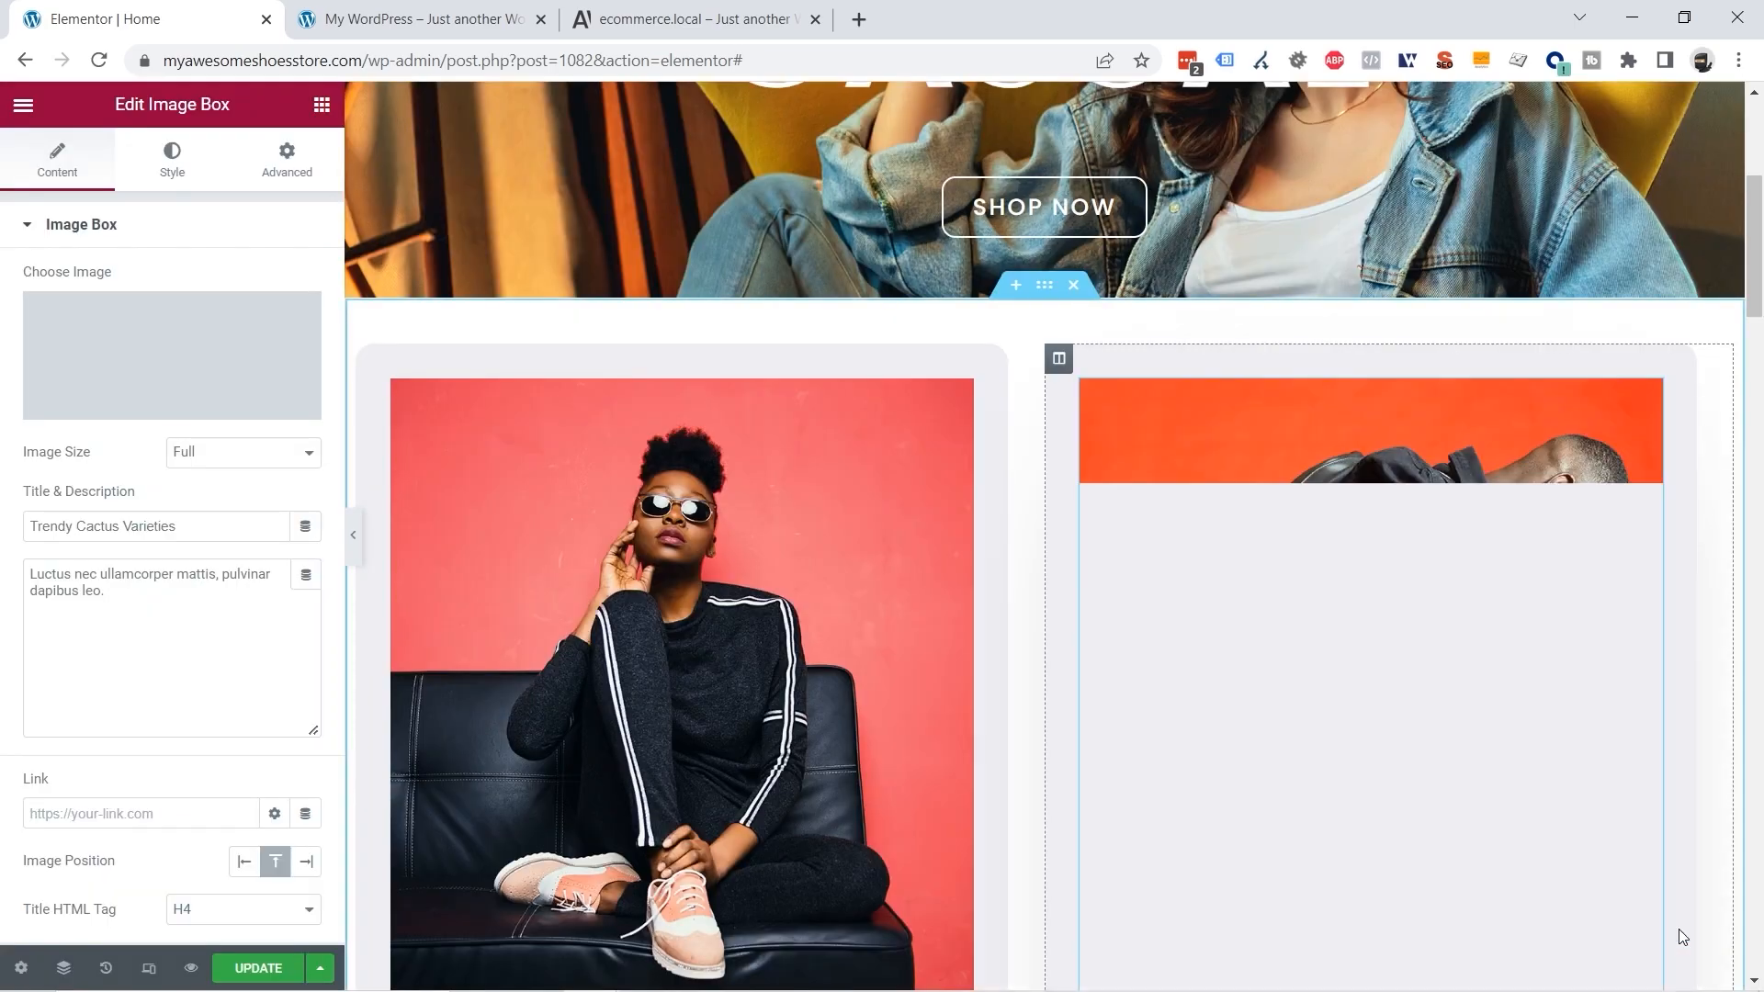
scroll(1601, 730, down, 2)
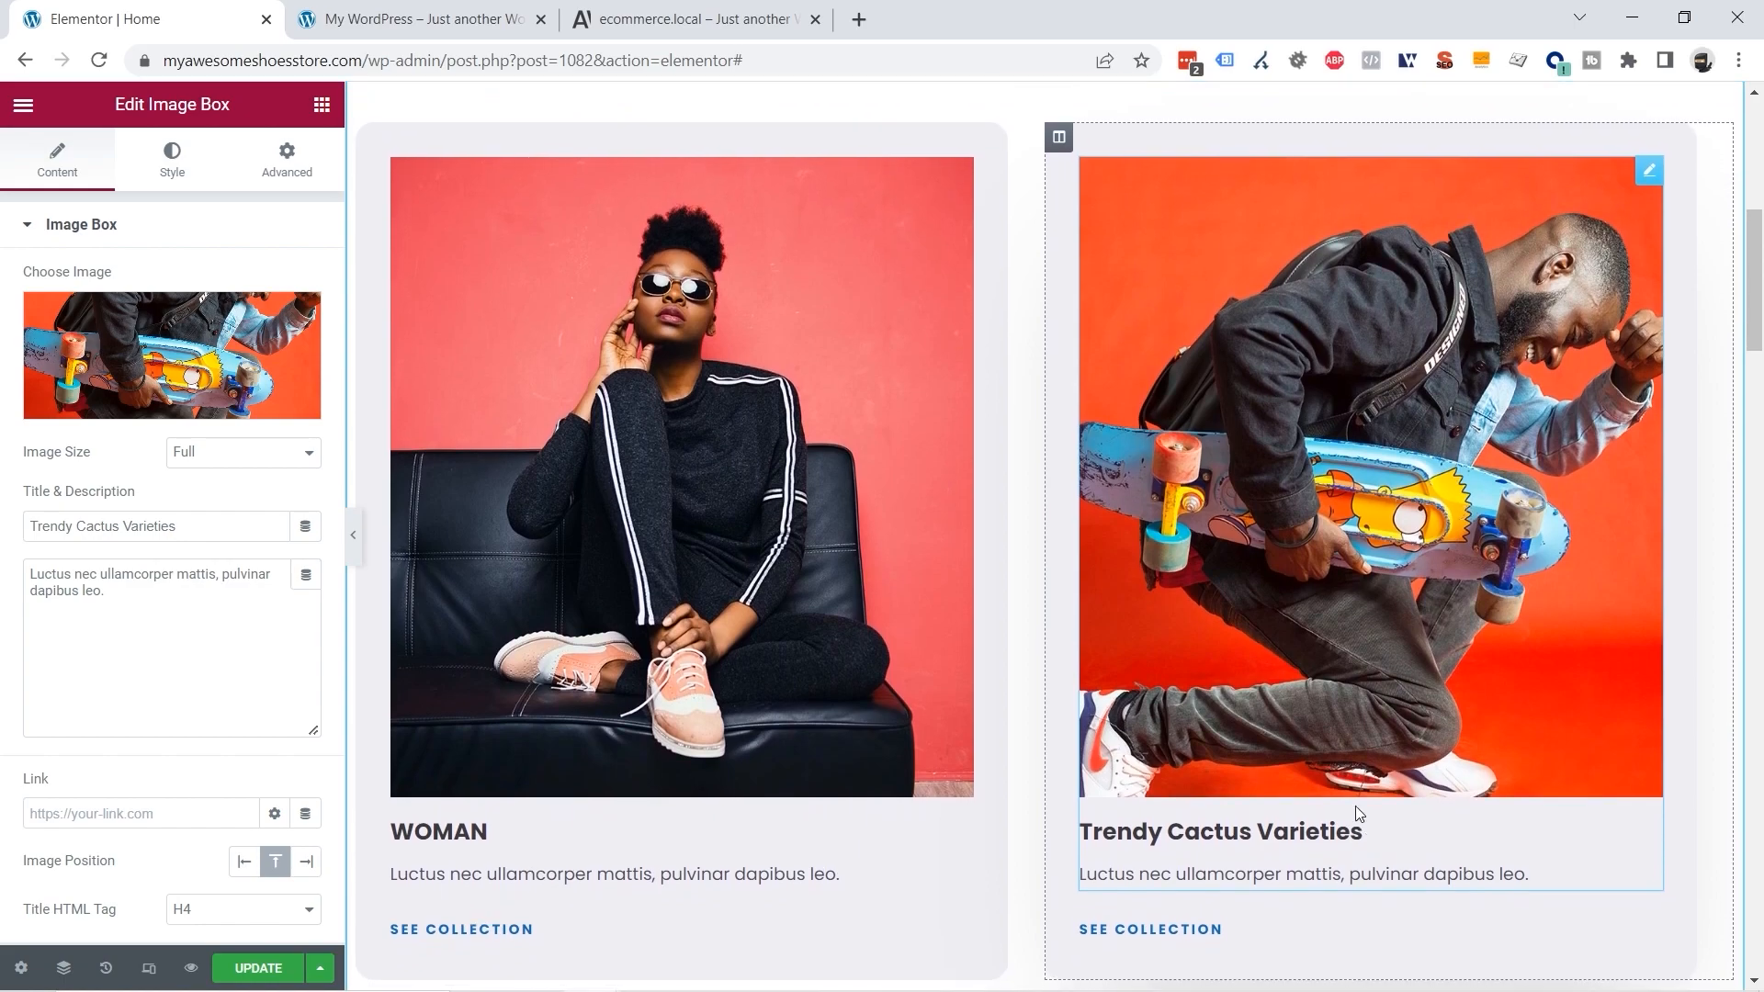
Step: Change the title of the image box showing the man with the skateboard to MAN
click(1282, 829)
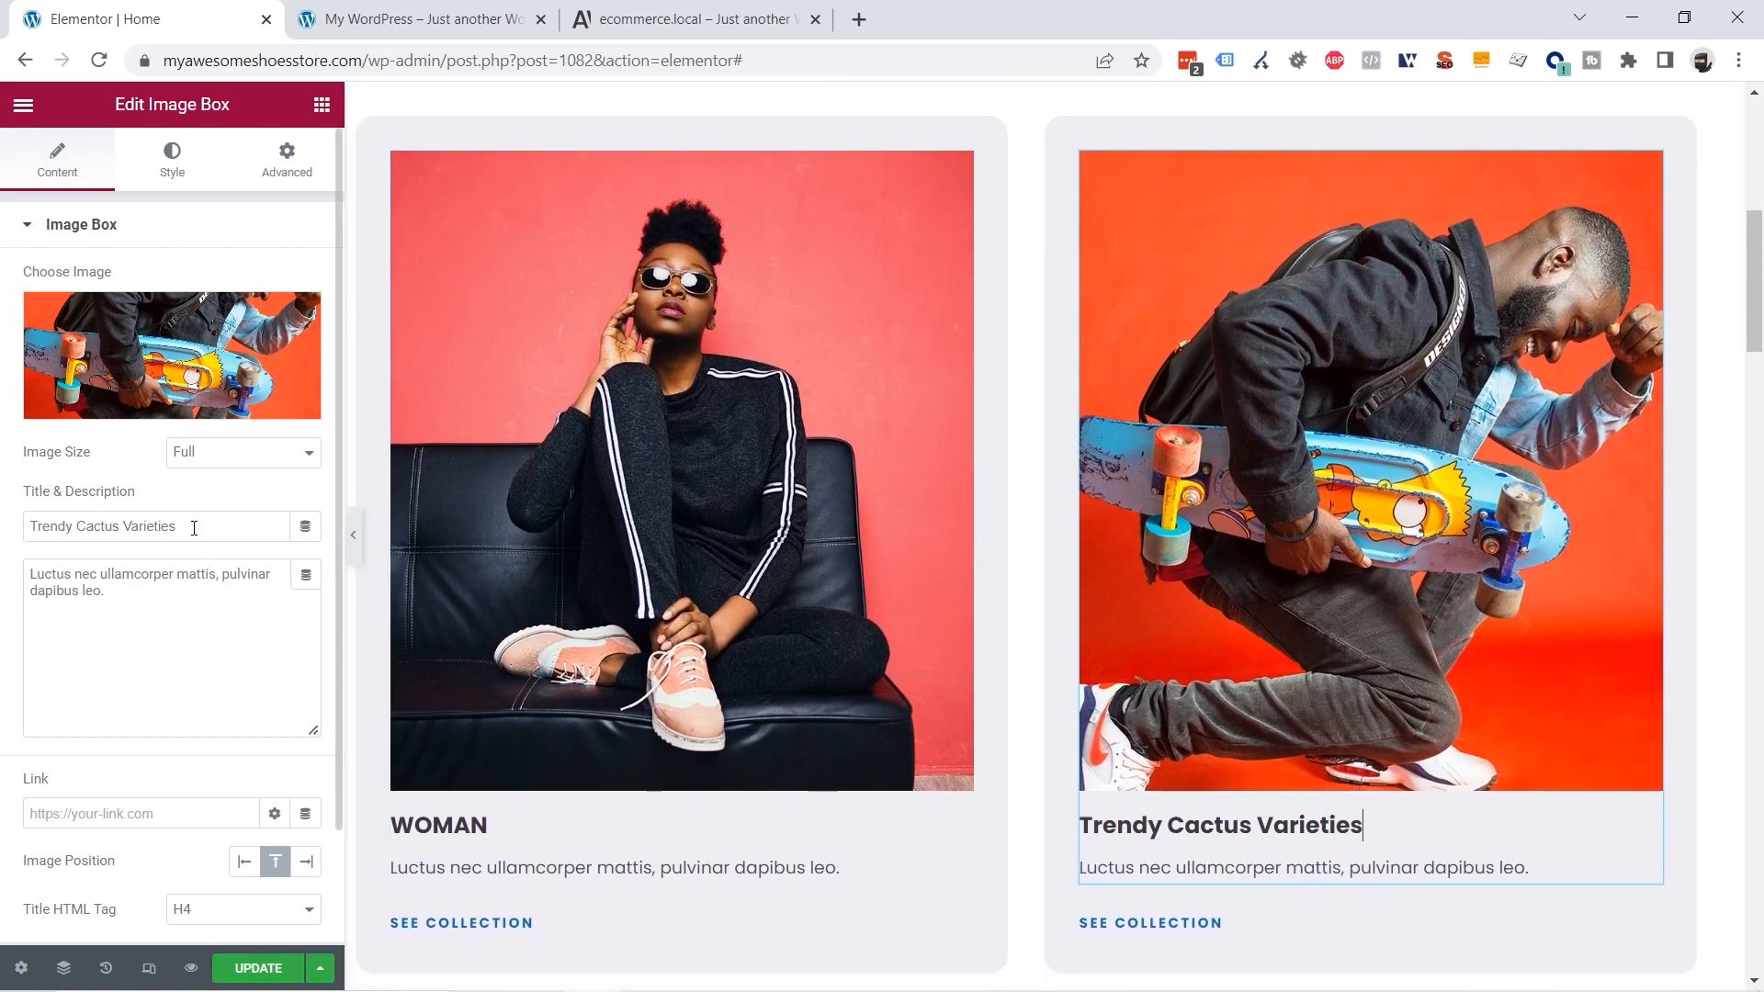
text(MAN)
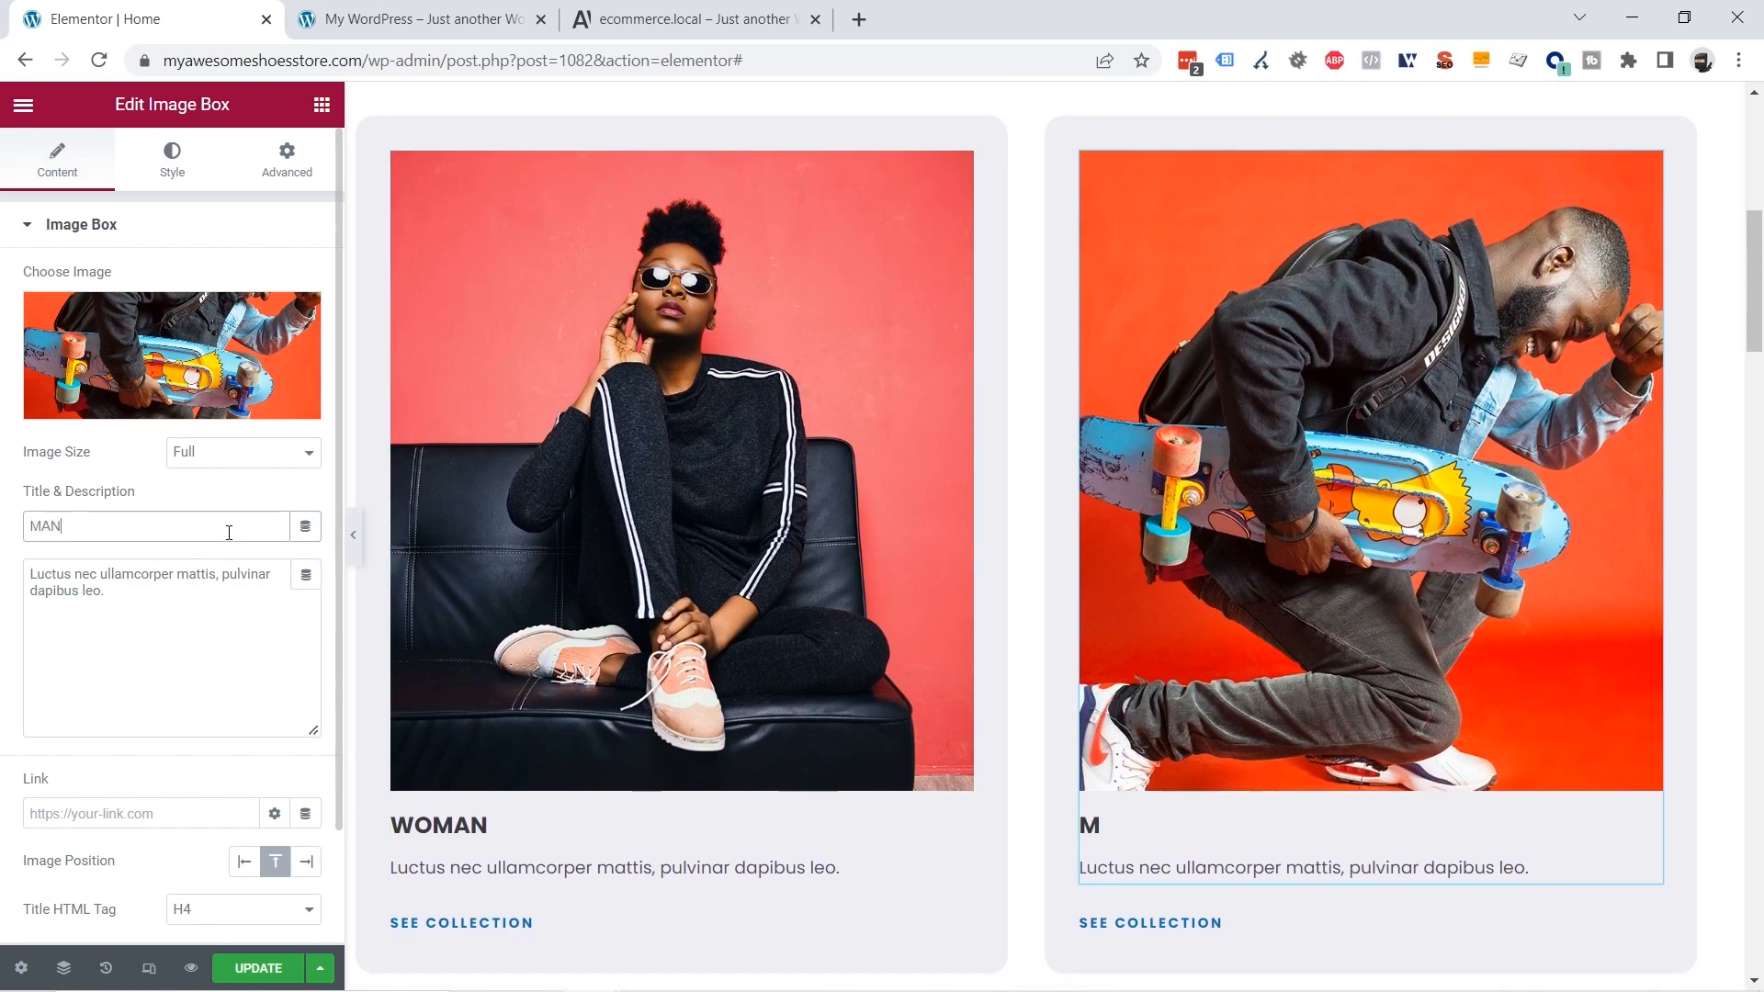
Step: Check the image hover effect on the reference store, and set the WOMAN image box's hover animation to Shrink
click(665, 26)
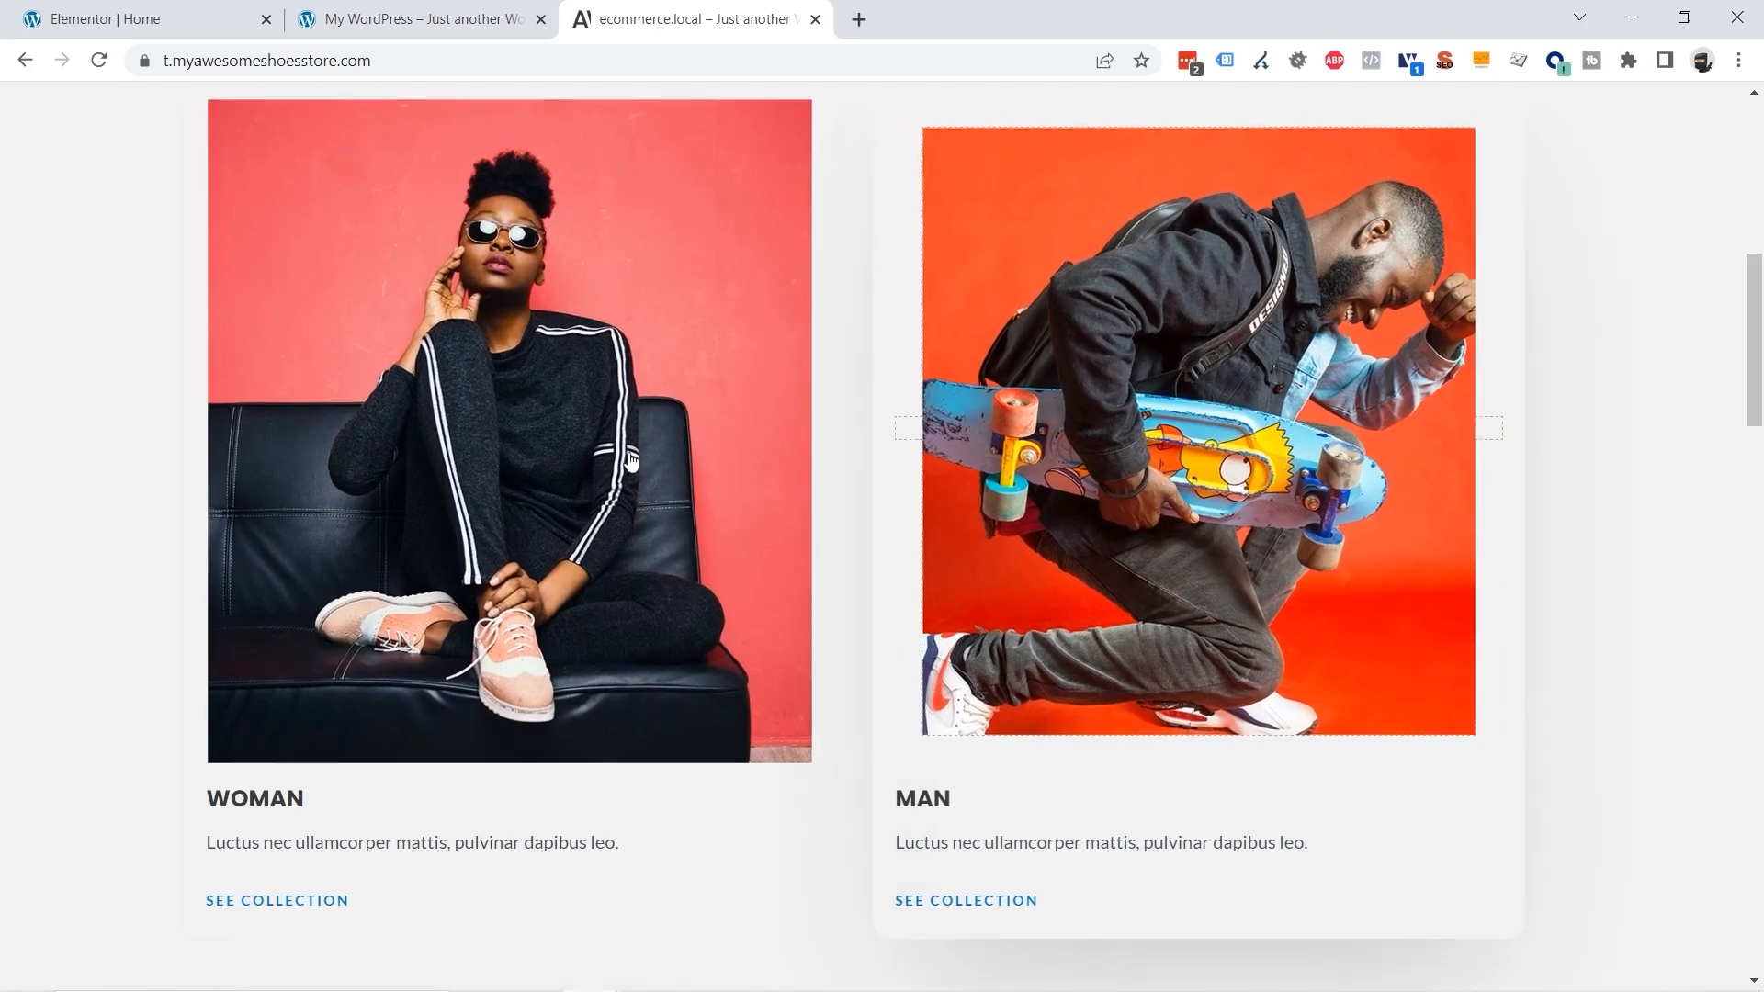
click(187, 16)
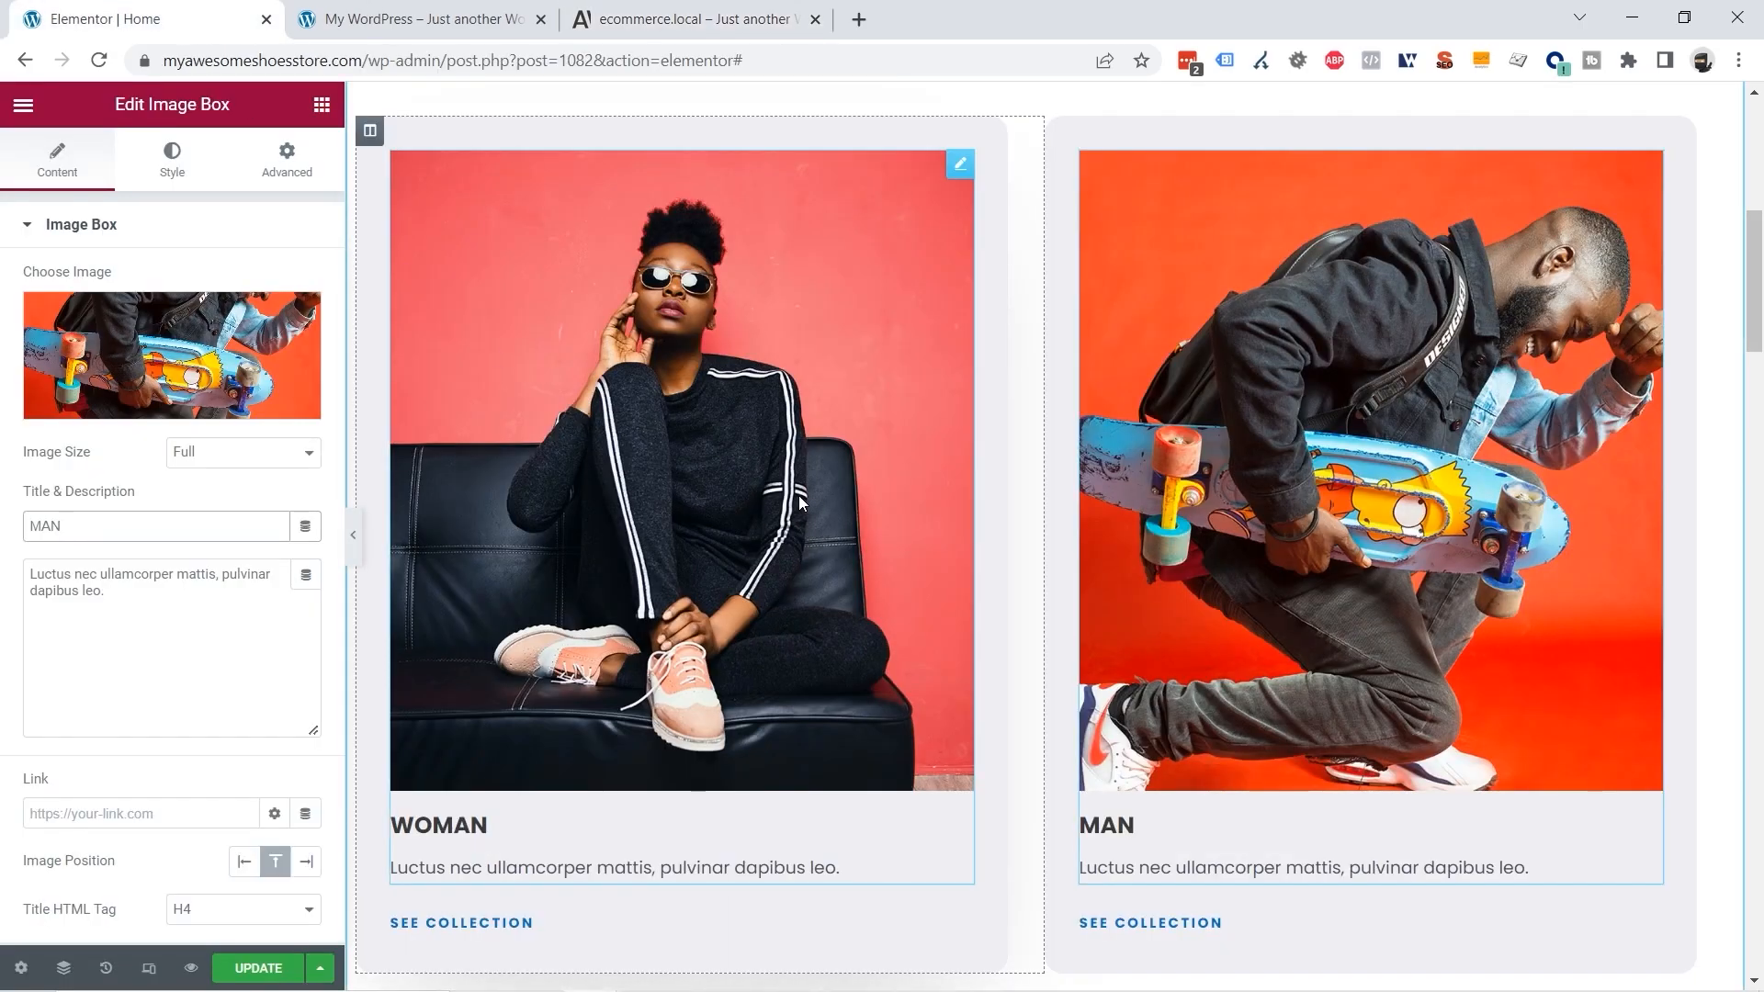
right_click(633, 347)
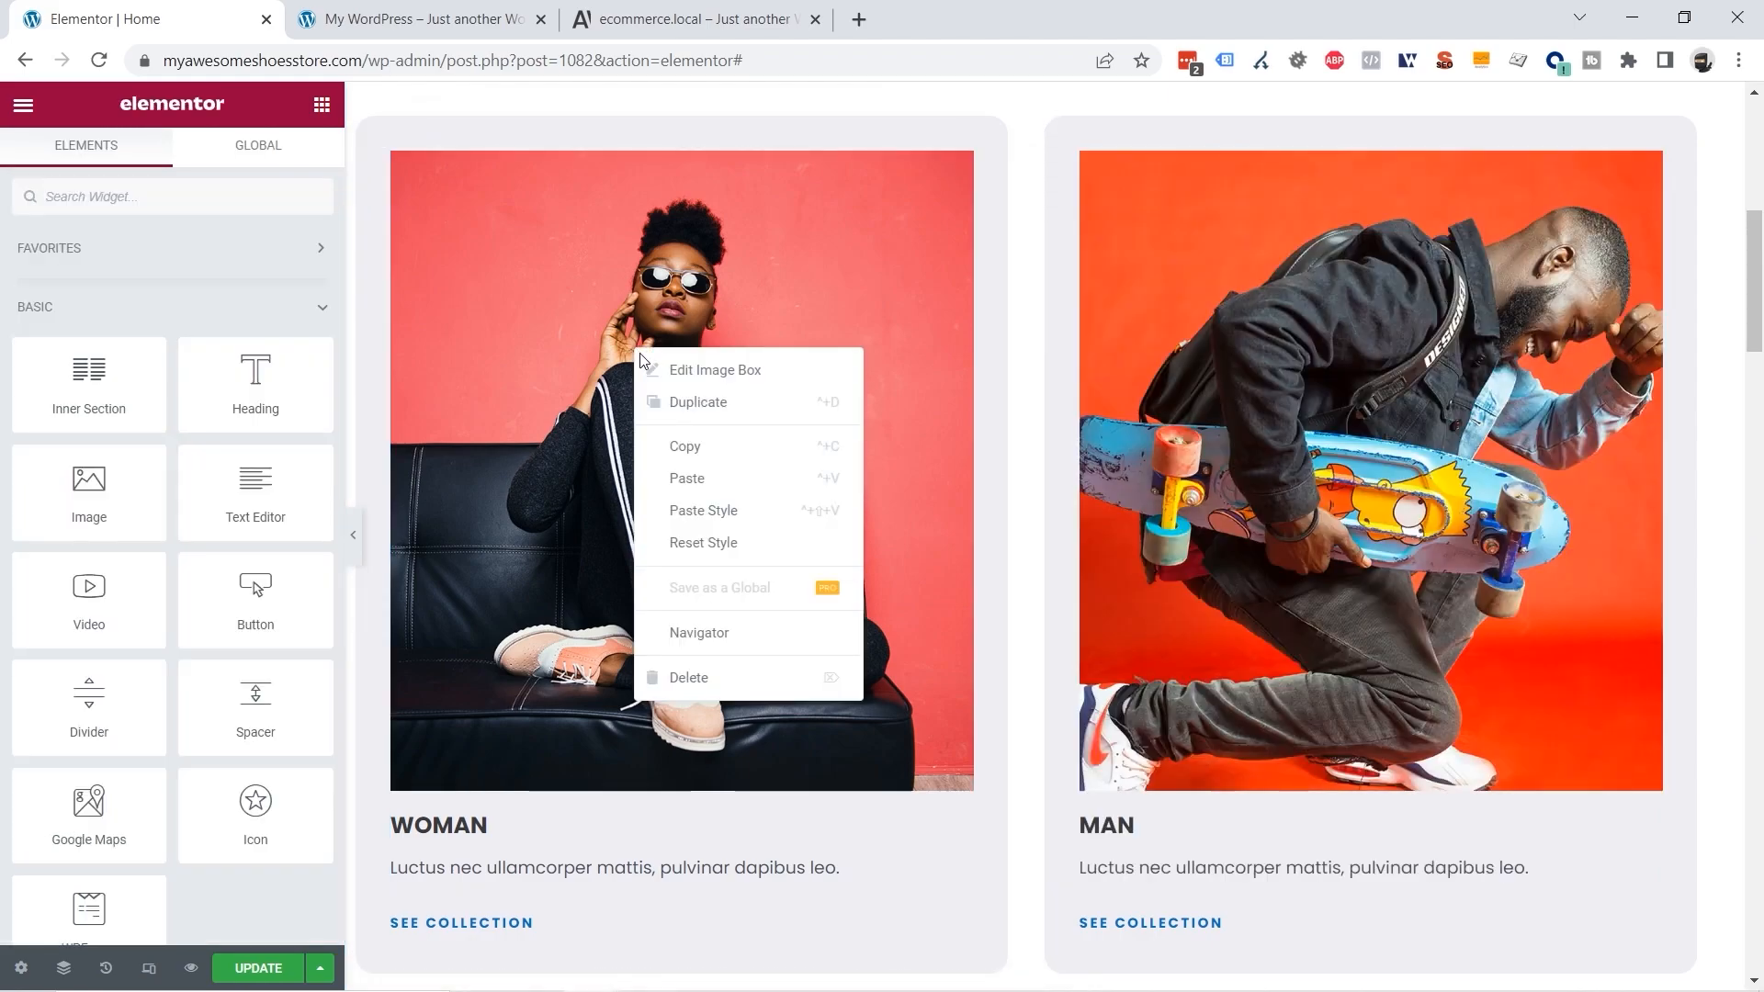
click(720, 371)
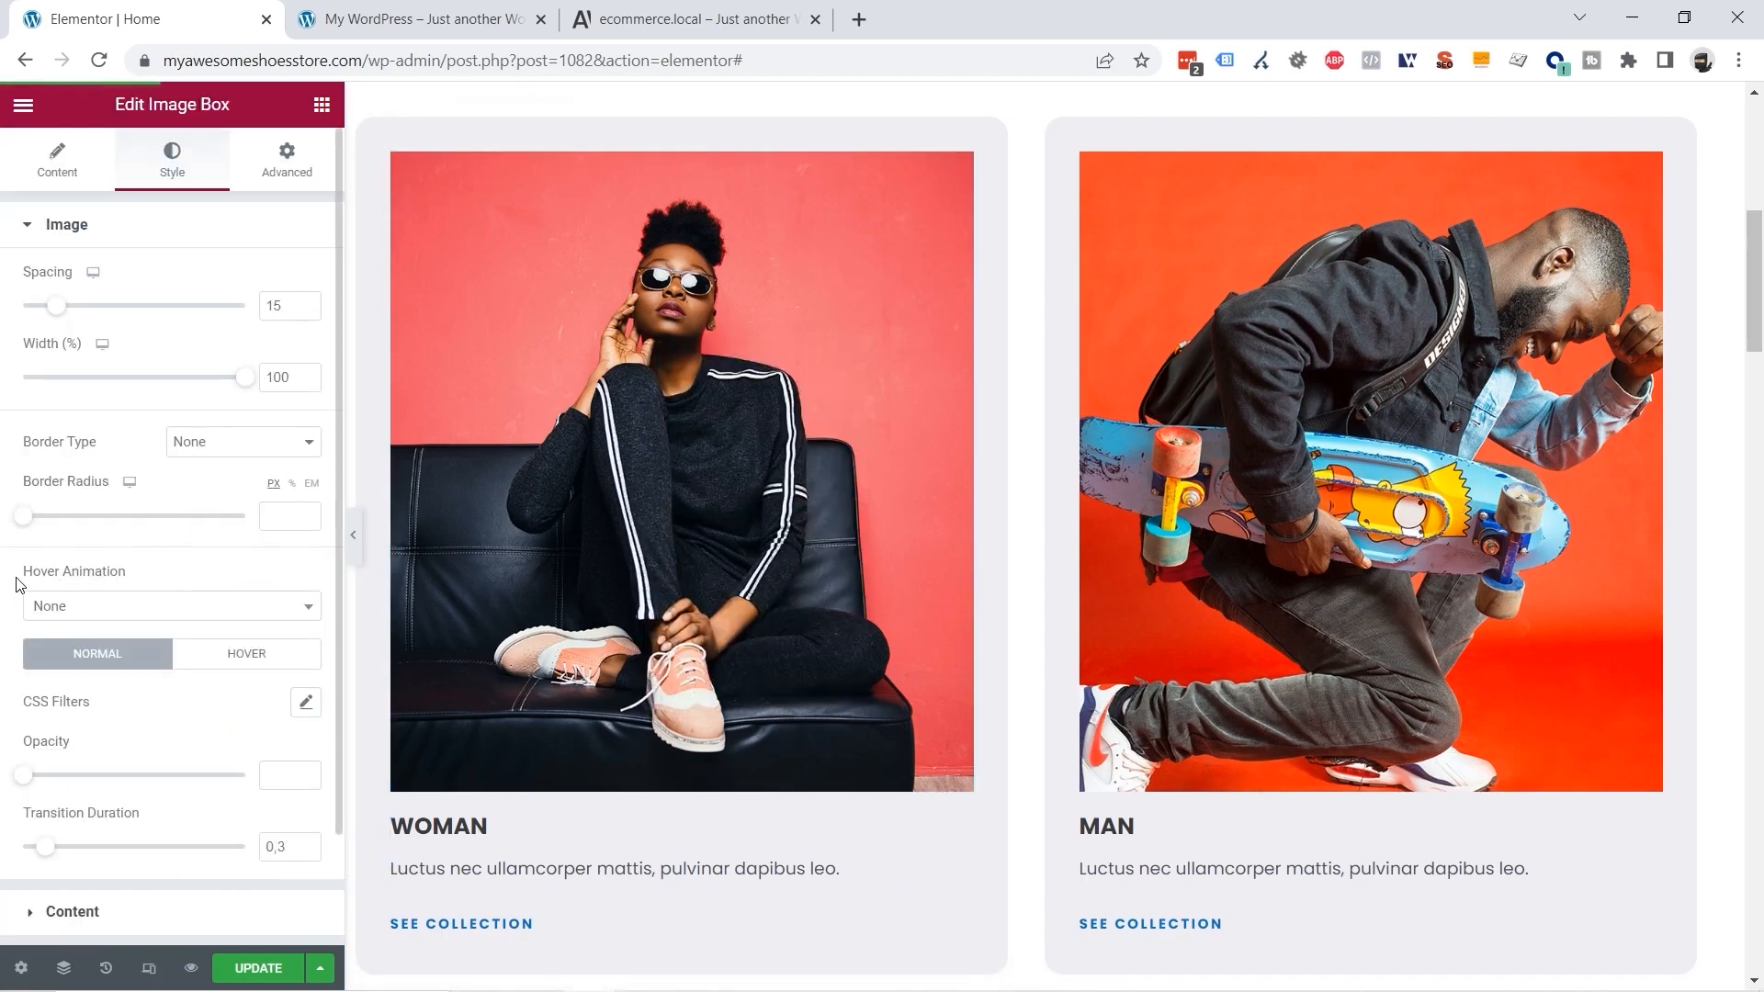
drag(26, 573, 119, 575)
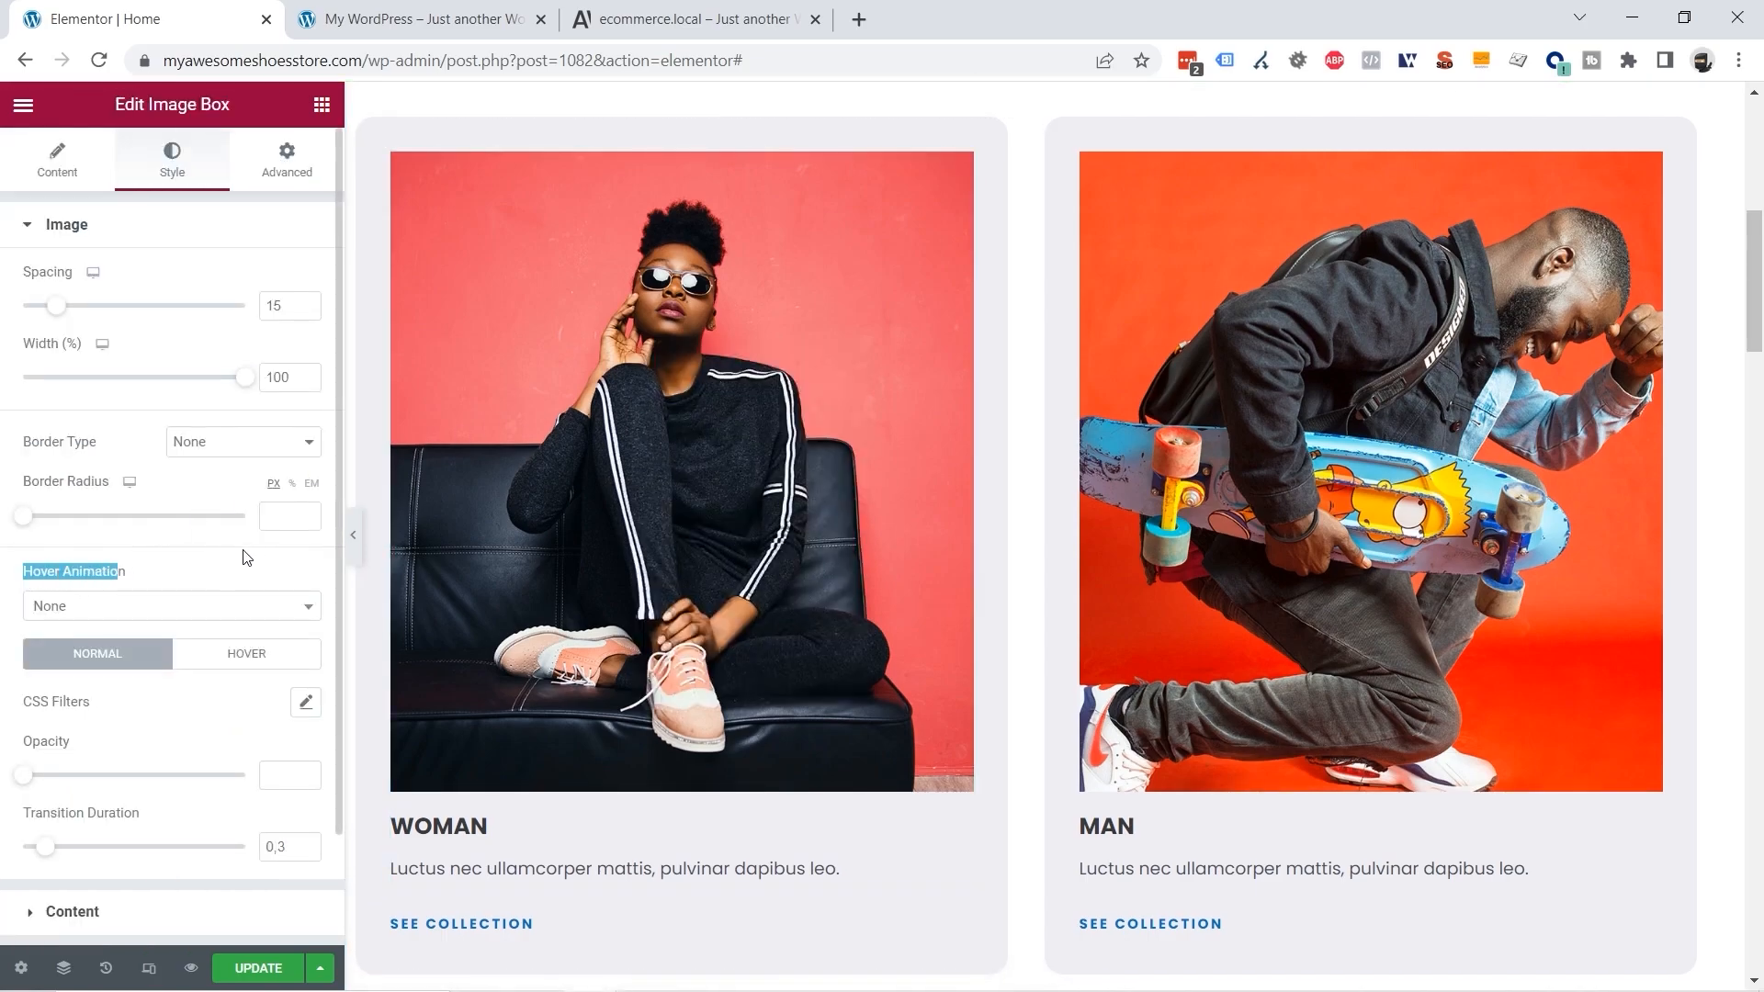
click(140, 608)
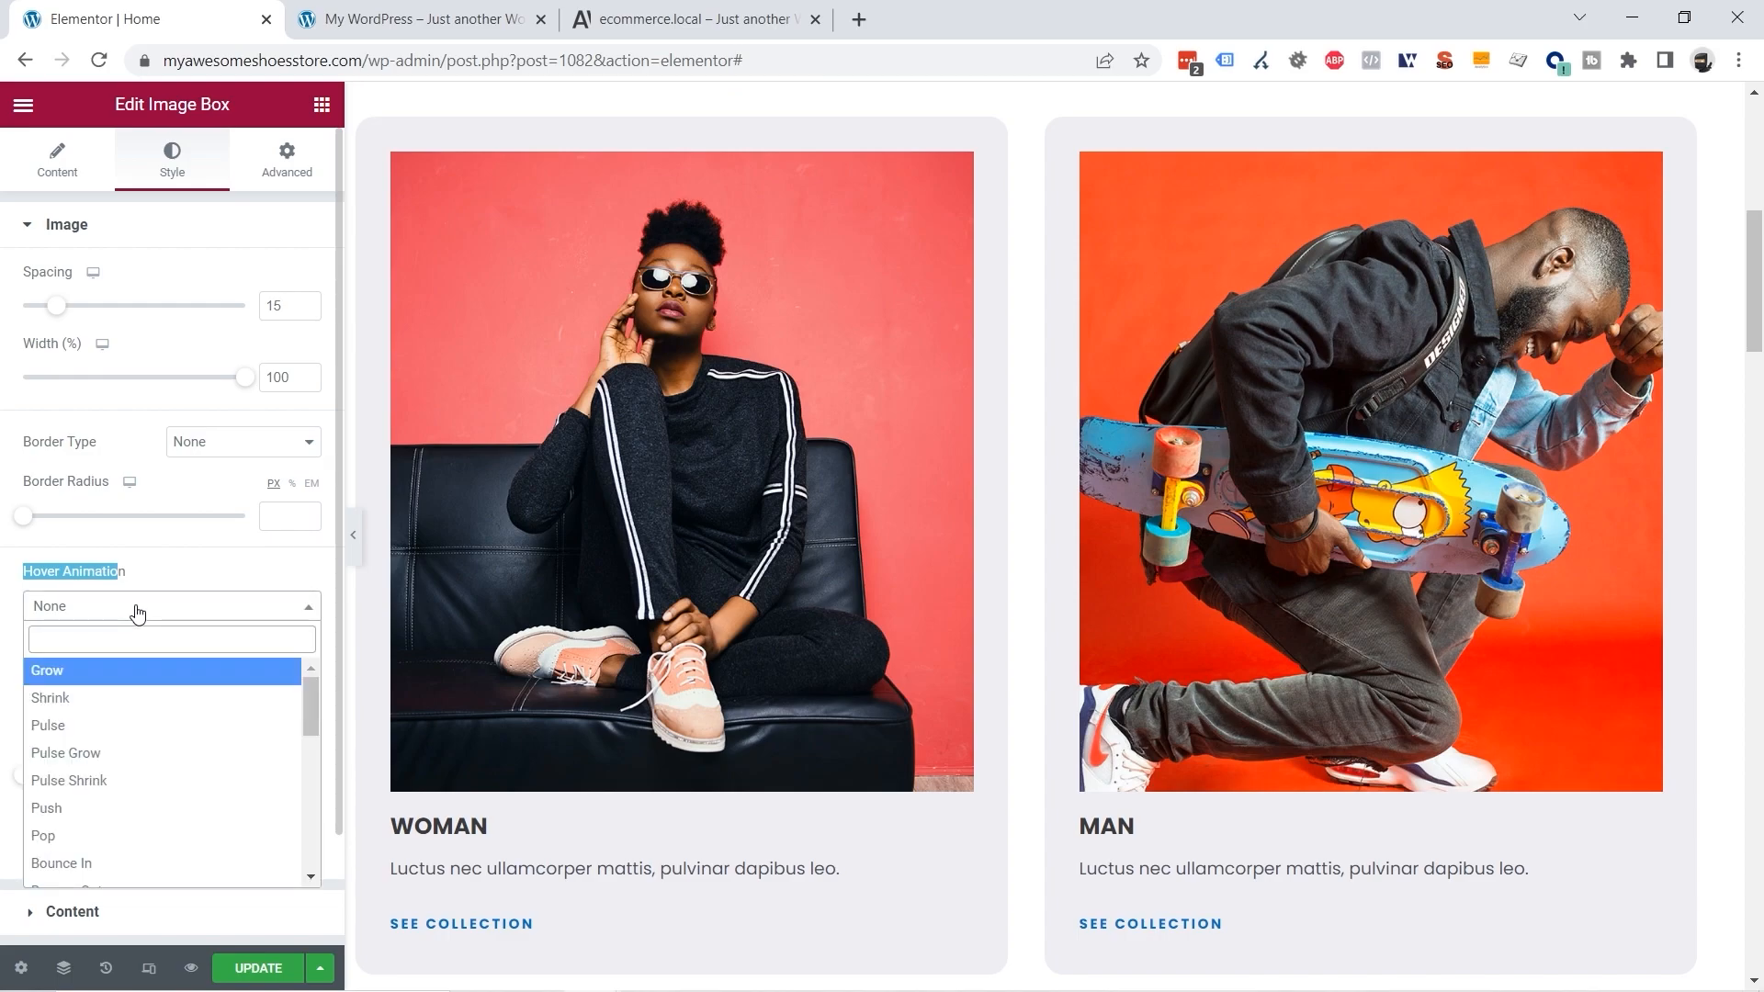
click(80, 700)
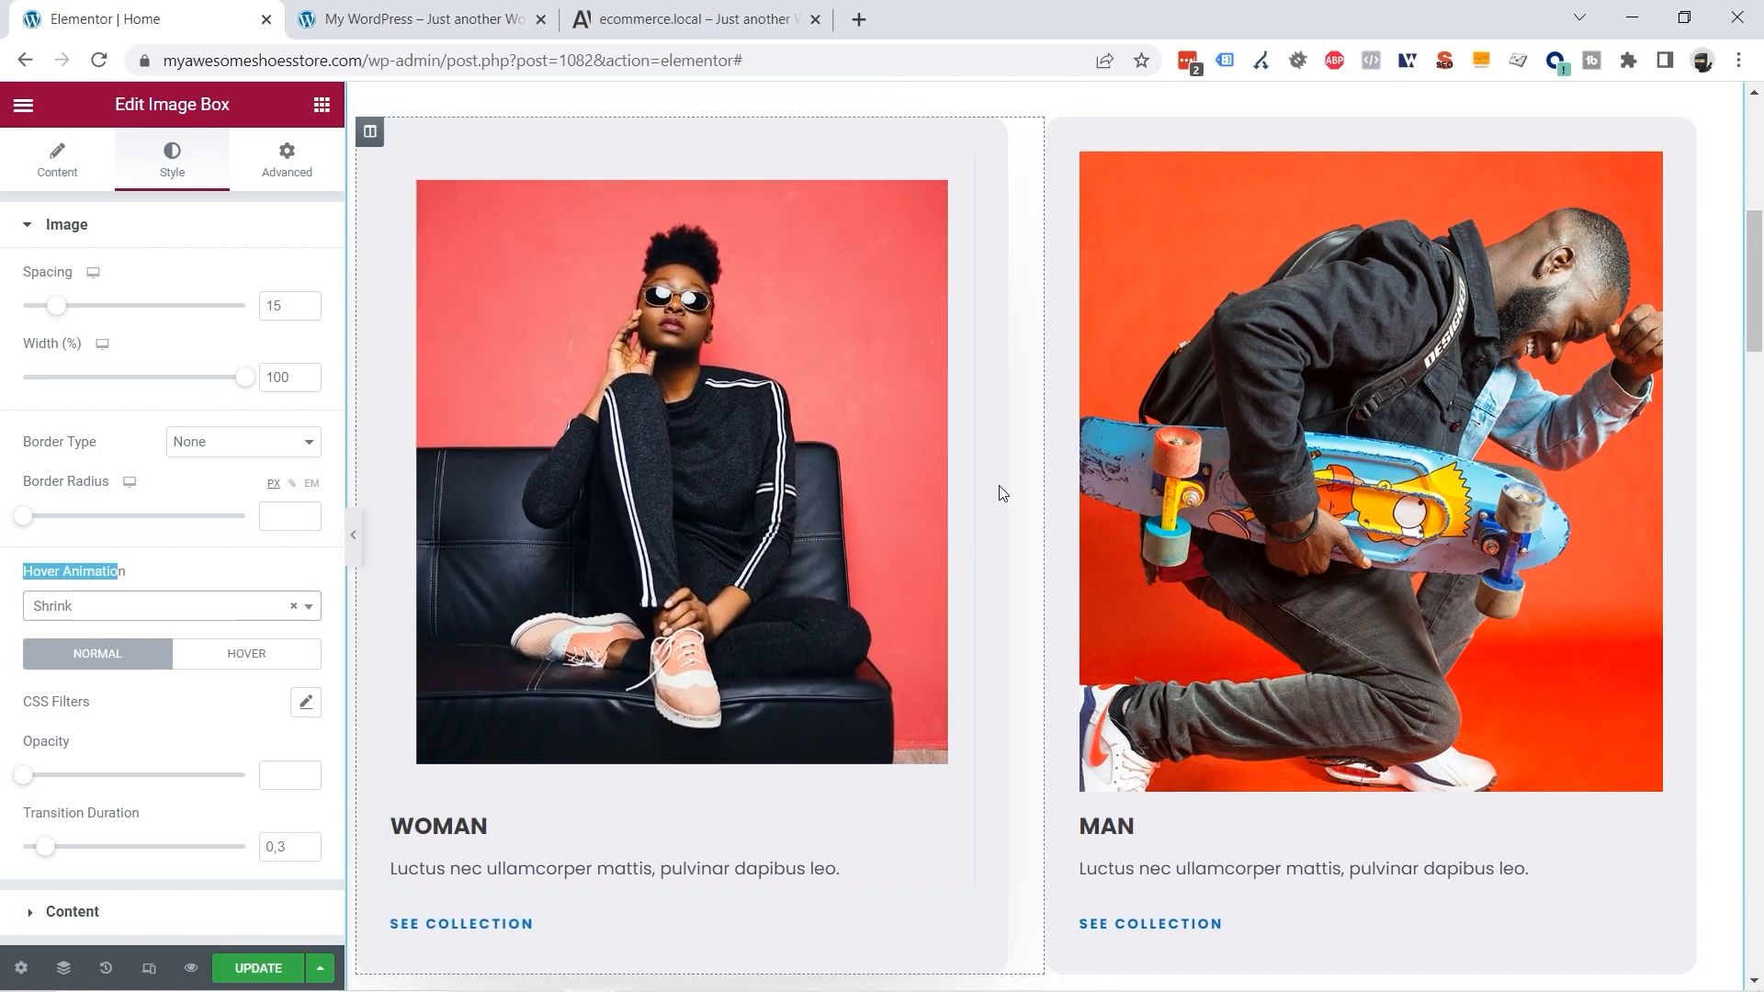
Step: Set the MAN image box's hover animation to Shrink
right_click(1372, 371)
click(1398, 397)
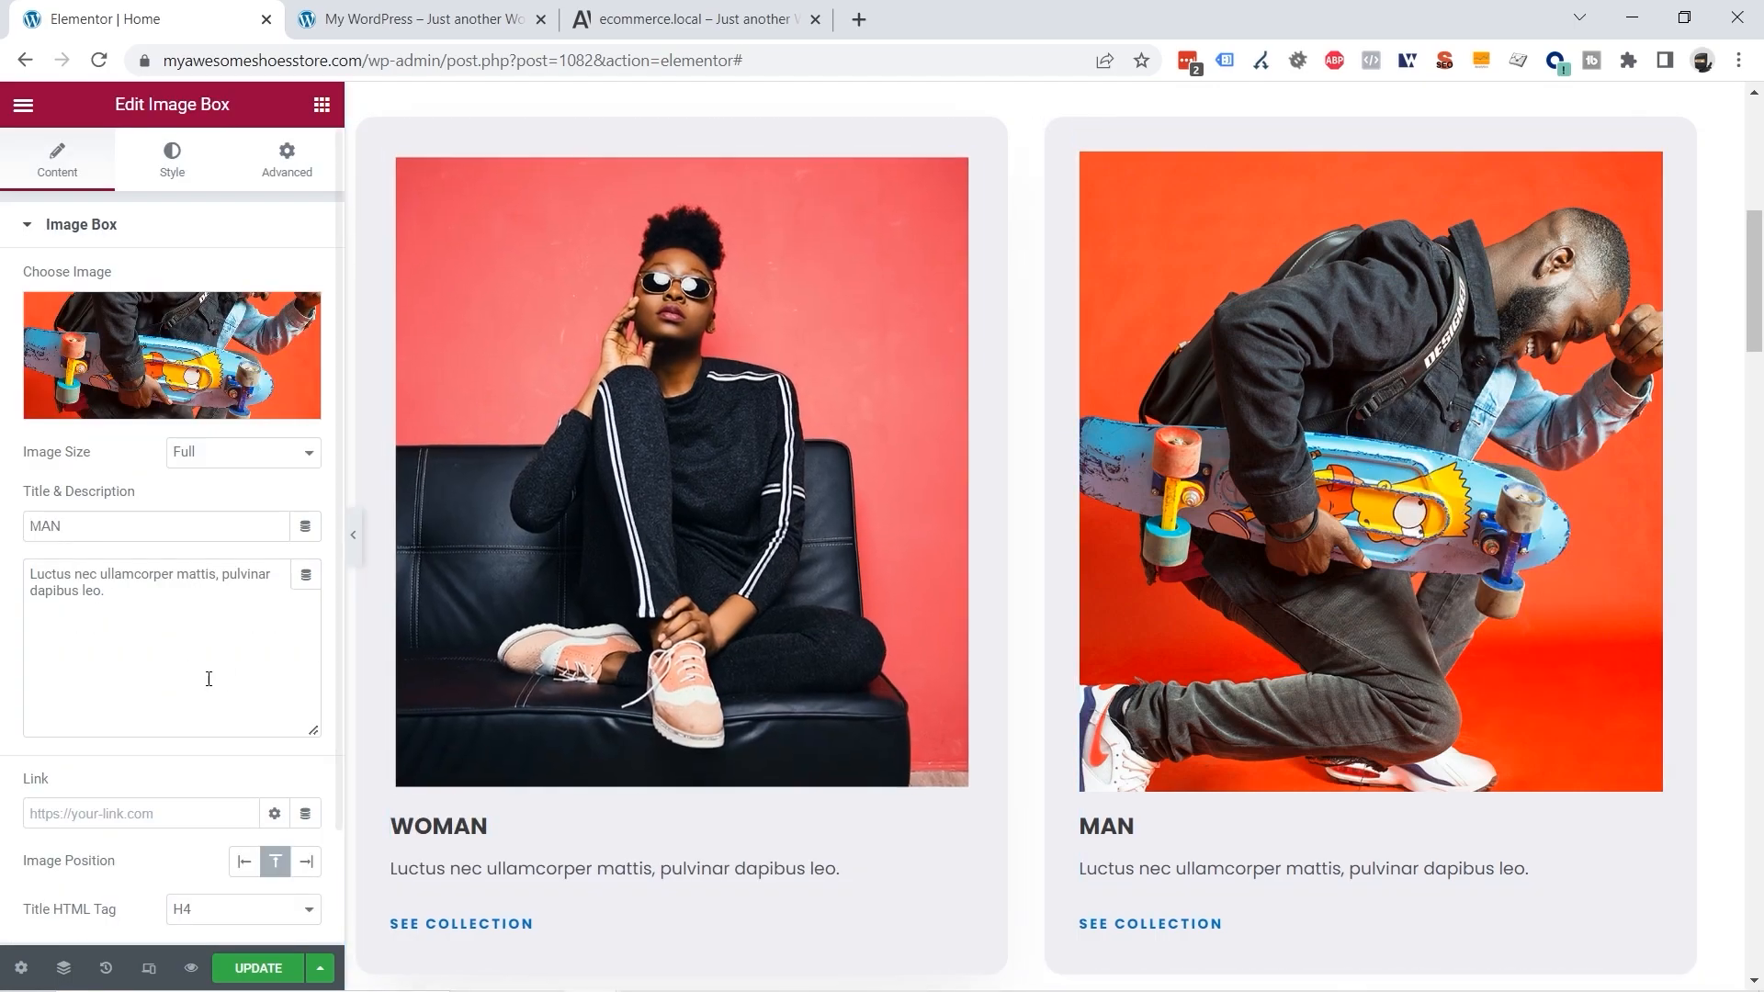
click(181, 173)
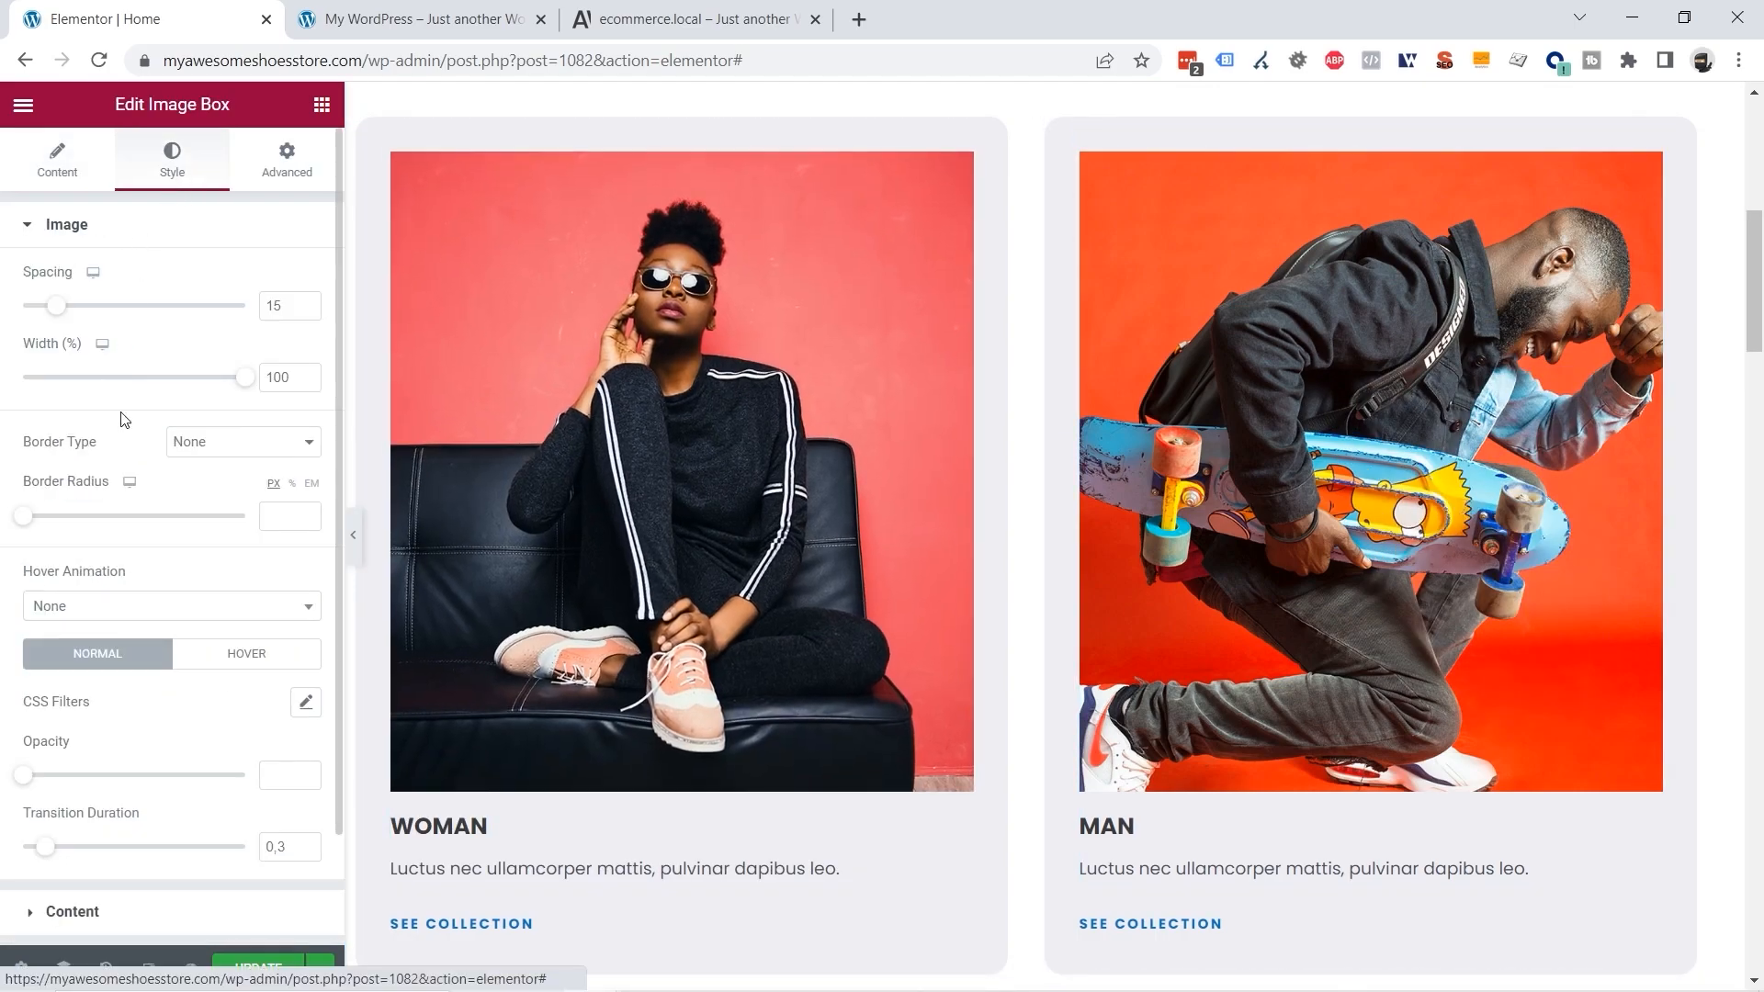
click(91, 605)
click(75, 700)
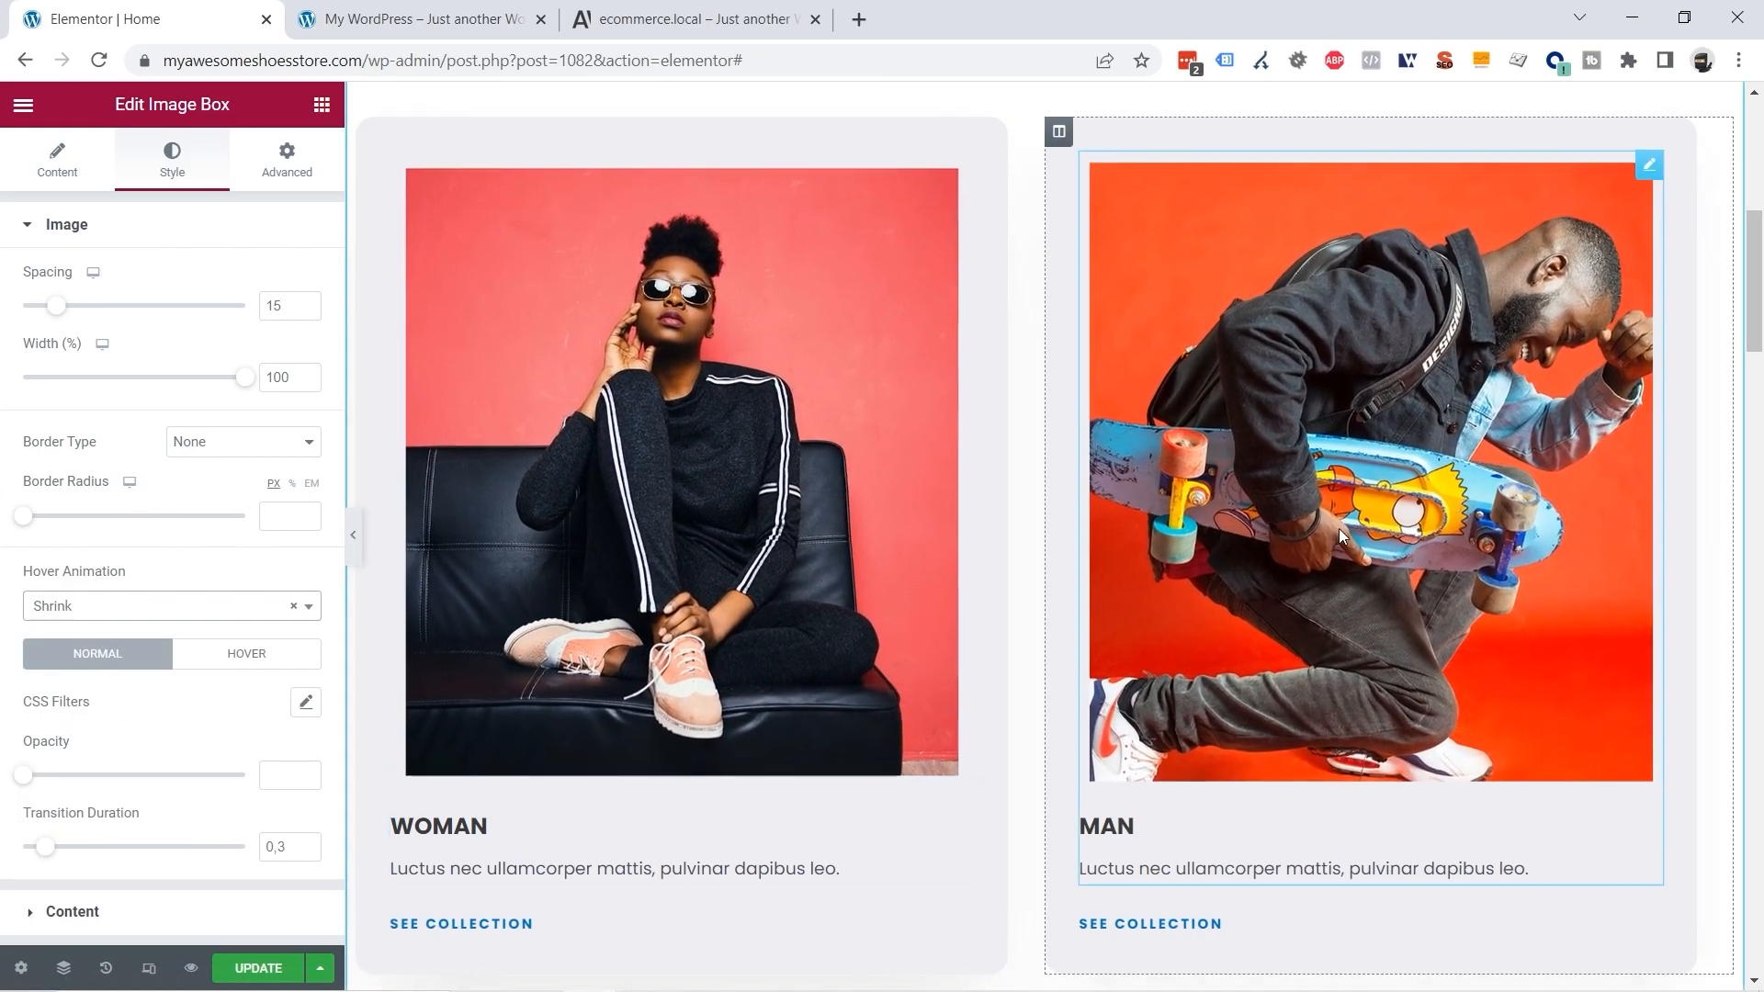
Step: Compare the WOMAN and MAN cards in the editor with the same cards on the reference store page
scroll(1276, 481, down, 1)
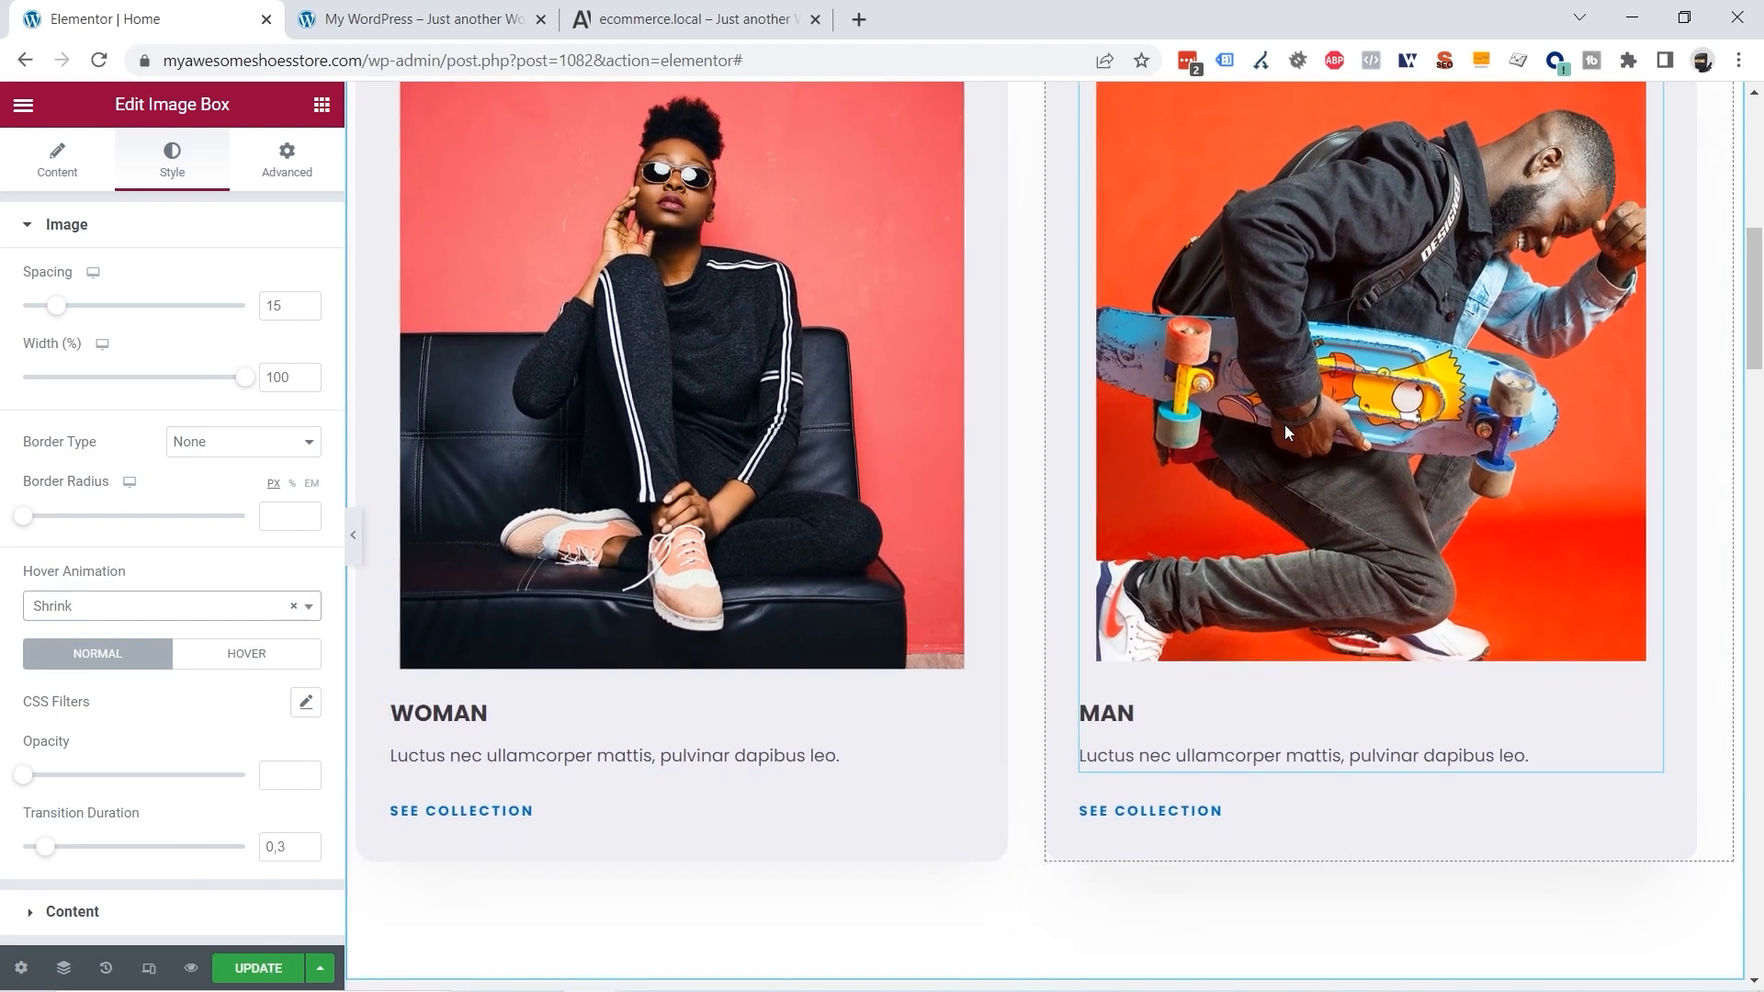
click(675, 14)
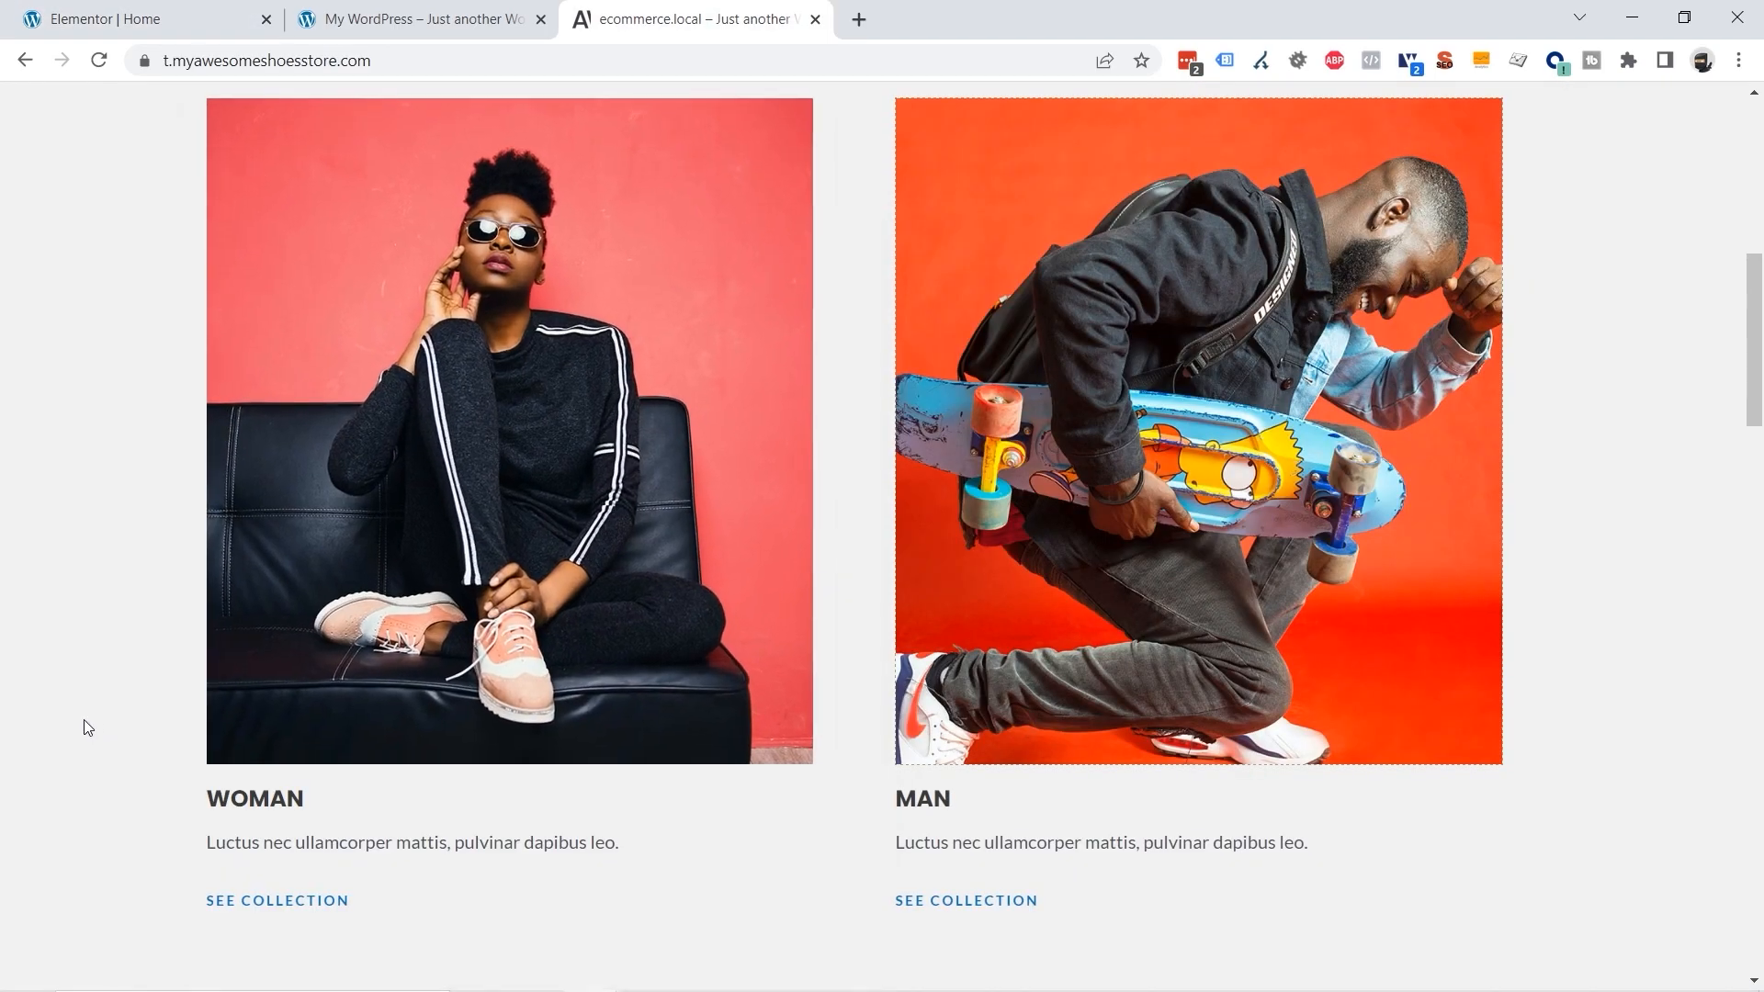
scroll(97, 715, up, 3)
scroll(101, 699, down, 2)
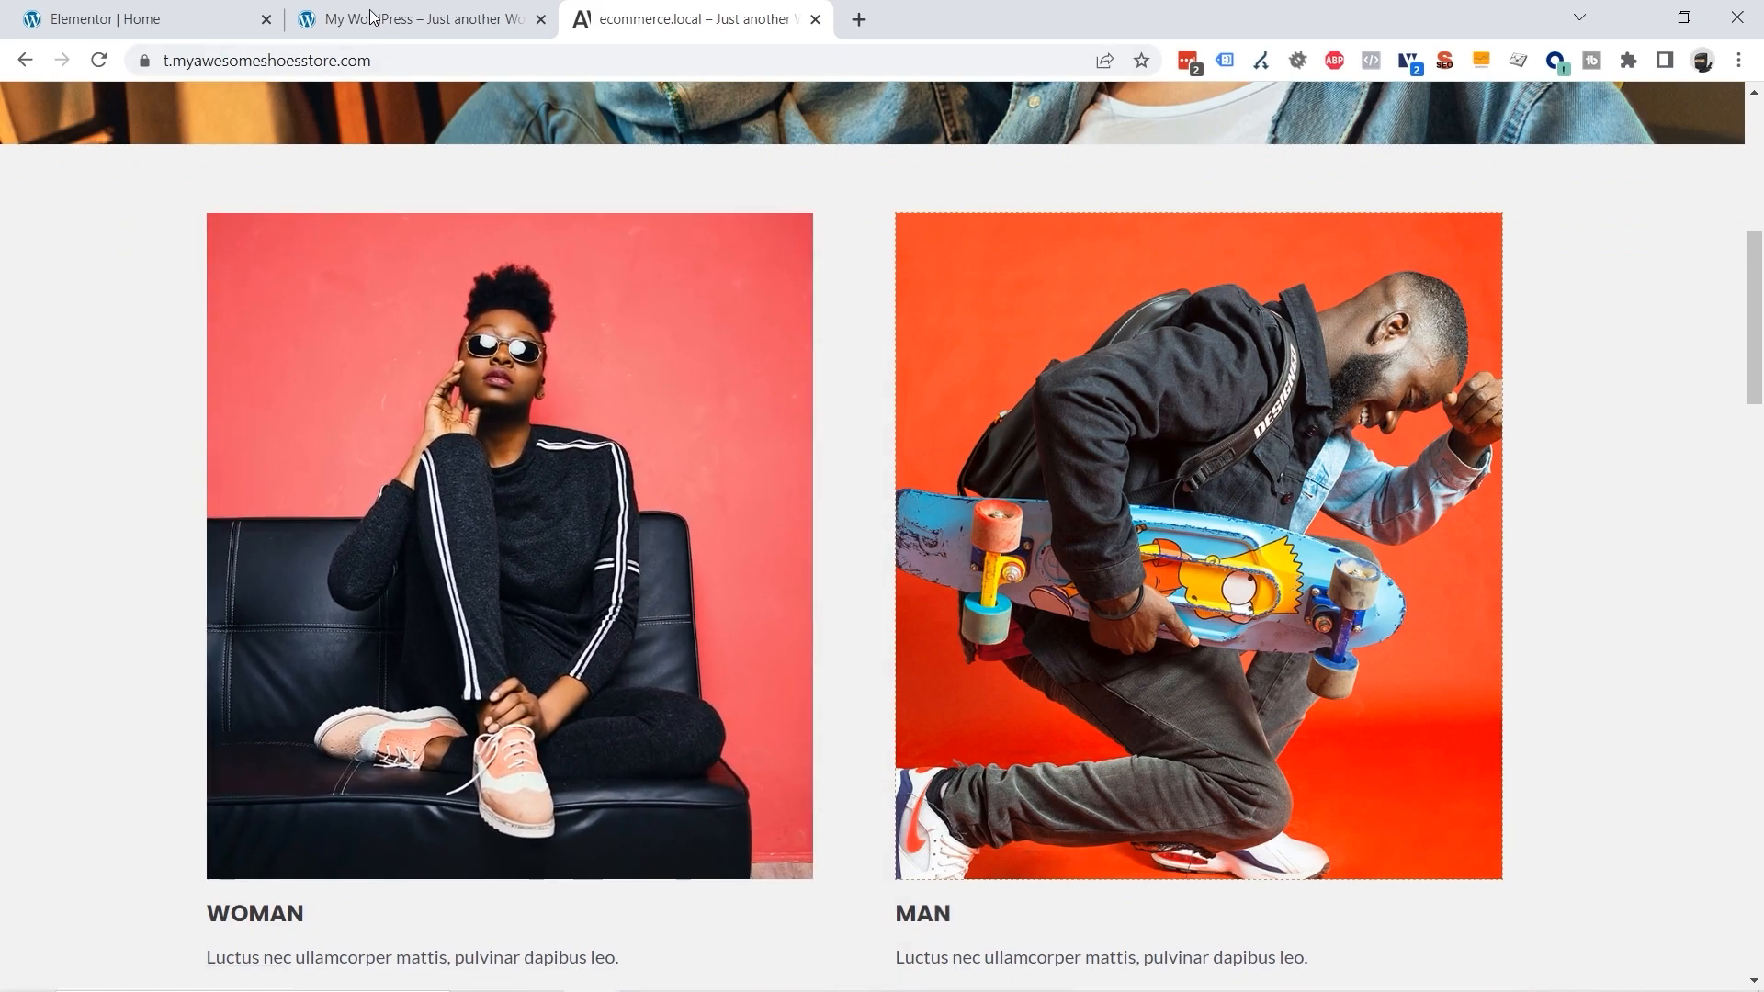
click(157, 18)
scroll(604, 719, up, 3)
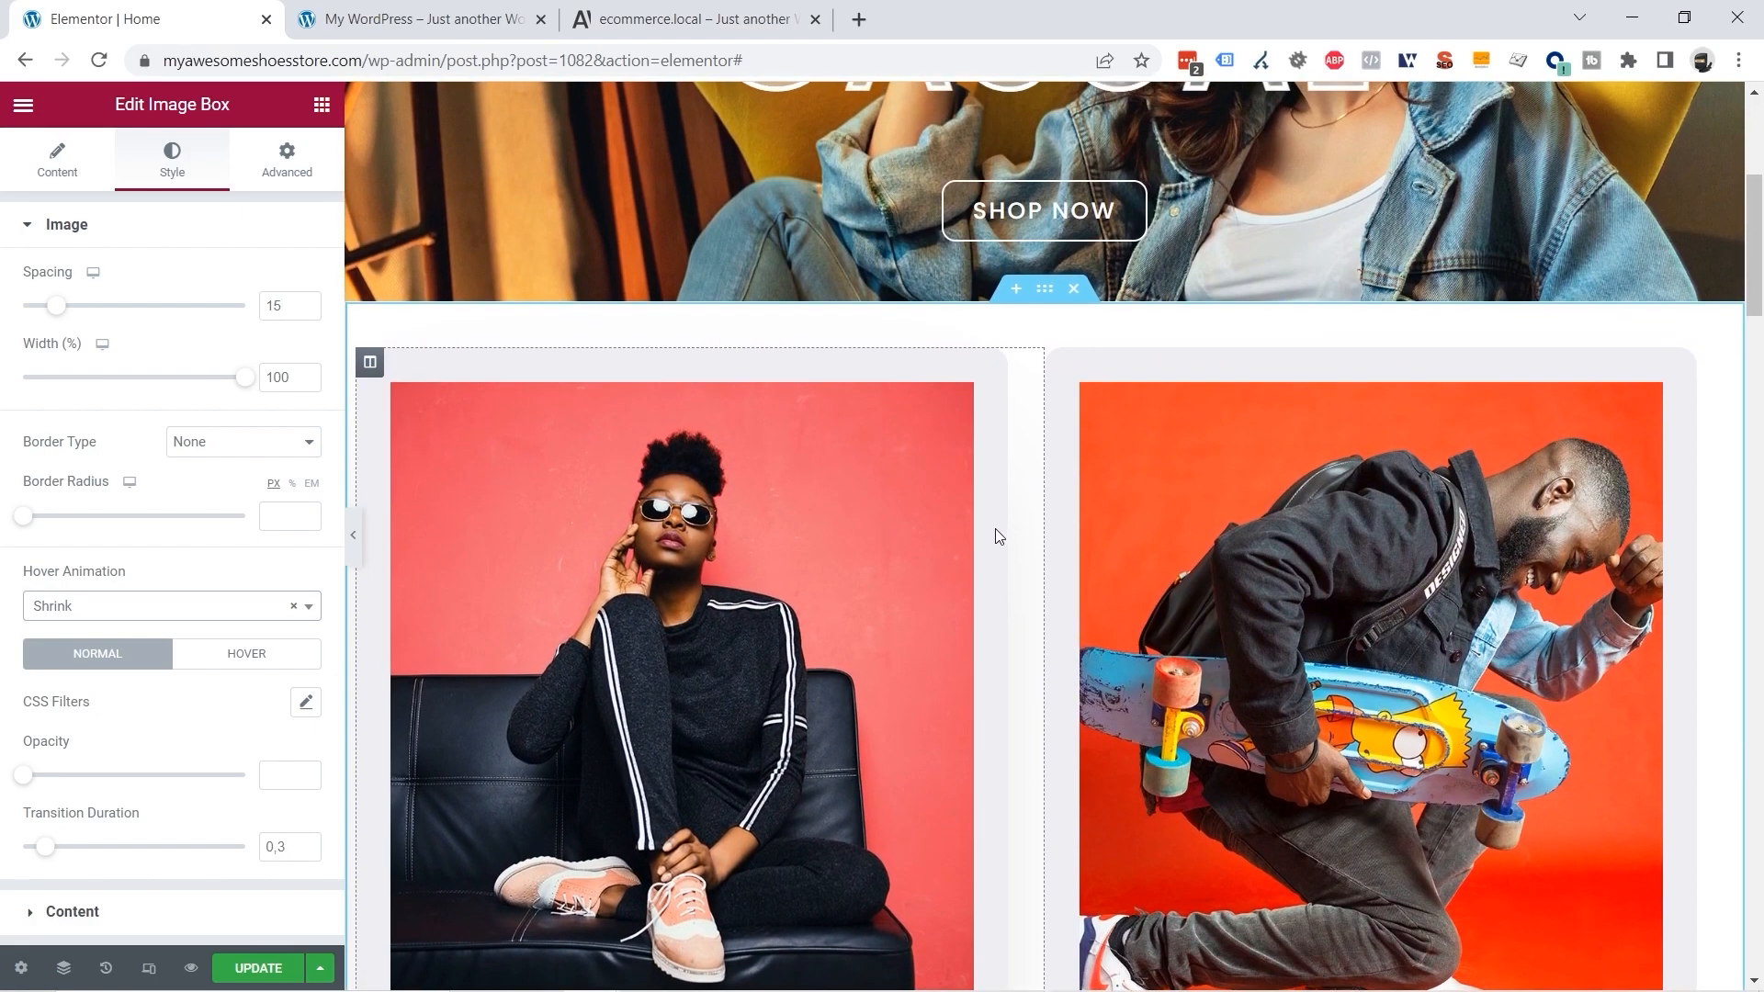
scroll(996, 533, down, 4)
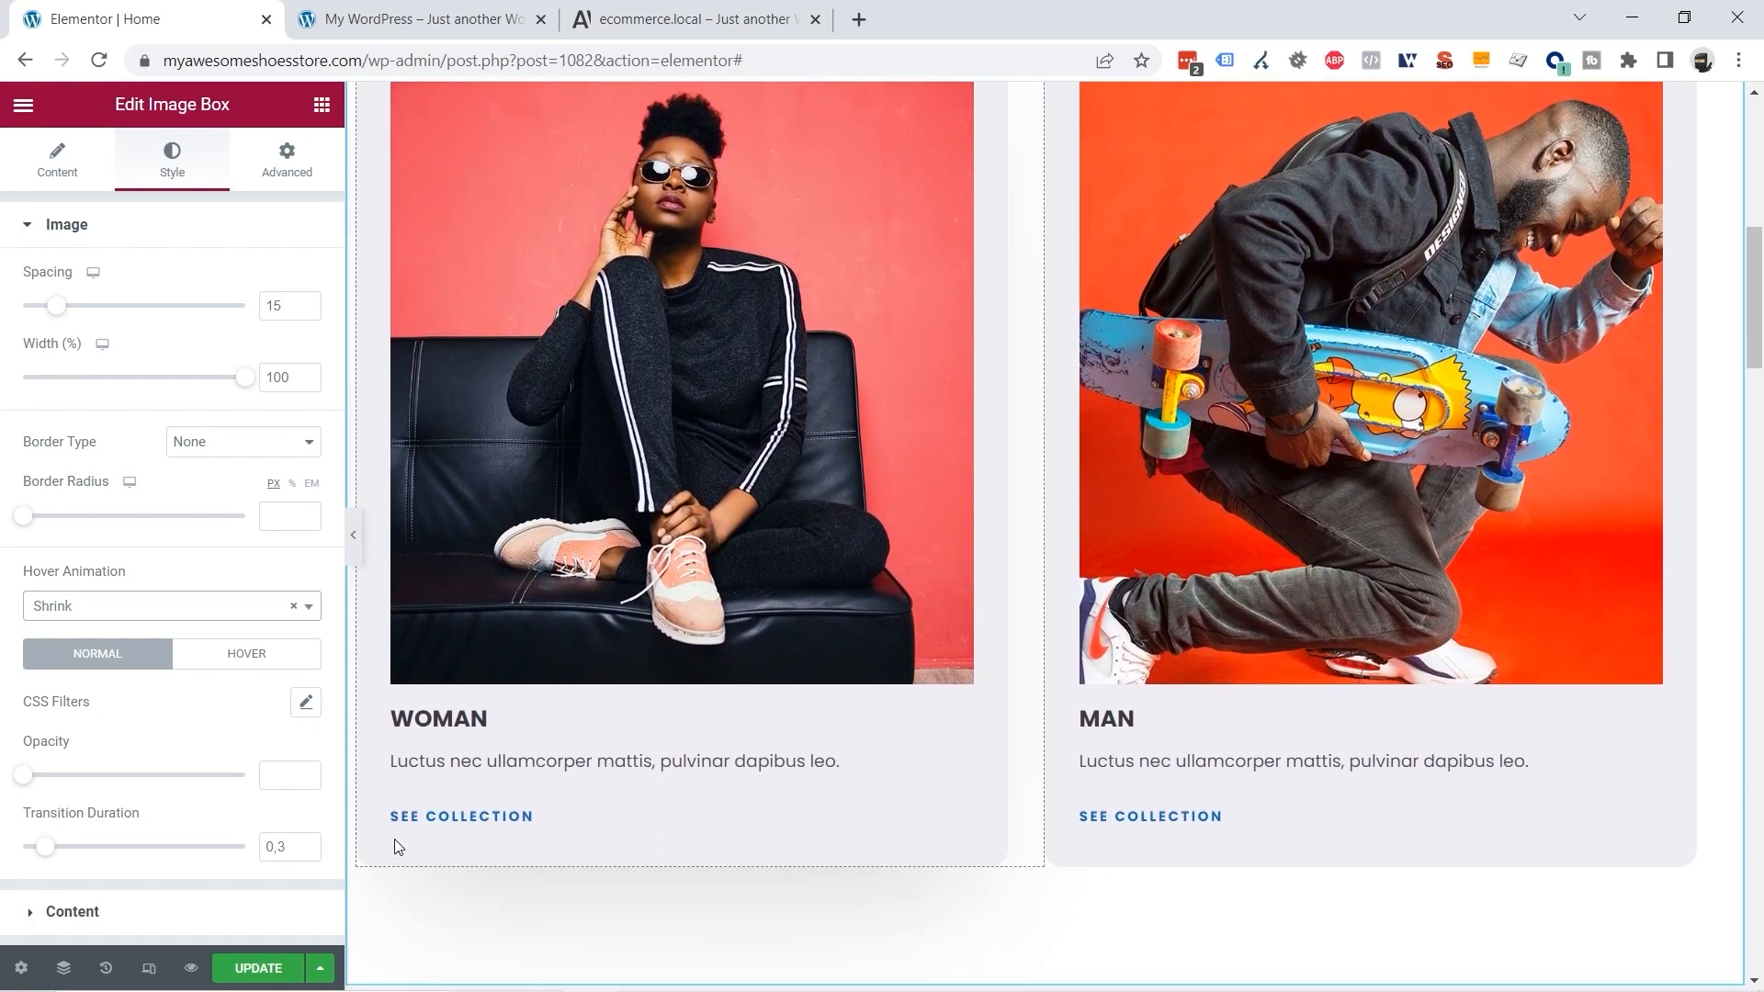
Step: Clear the background color of the column containing the WOMAN image box
scroll(397, 846, up, 5)
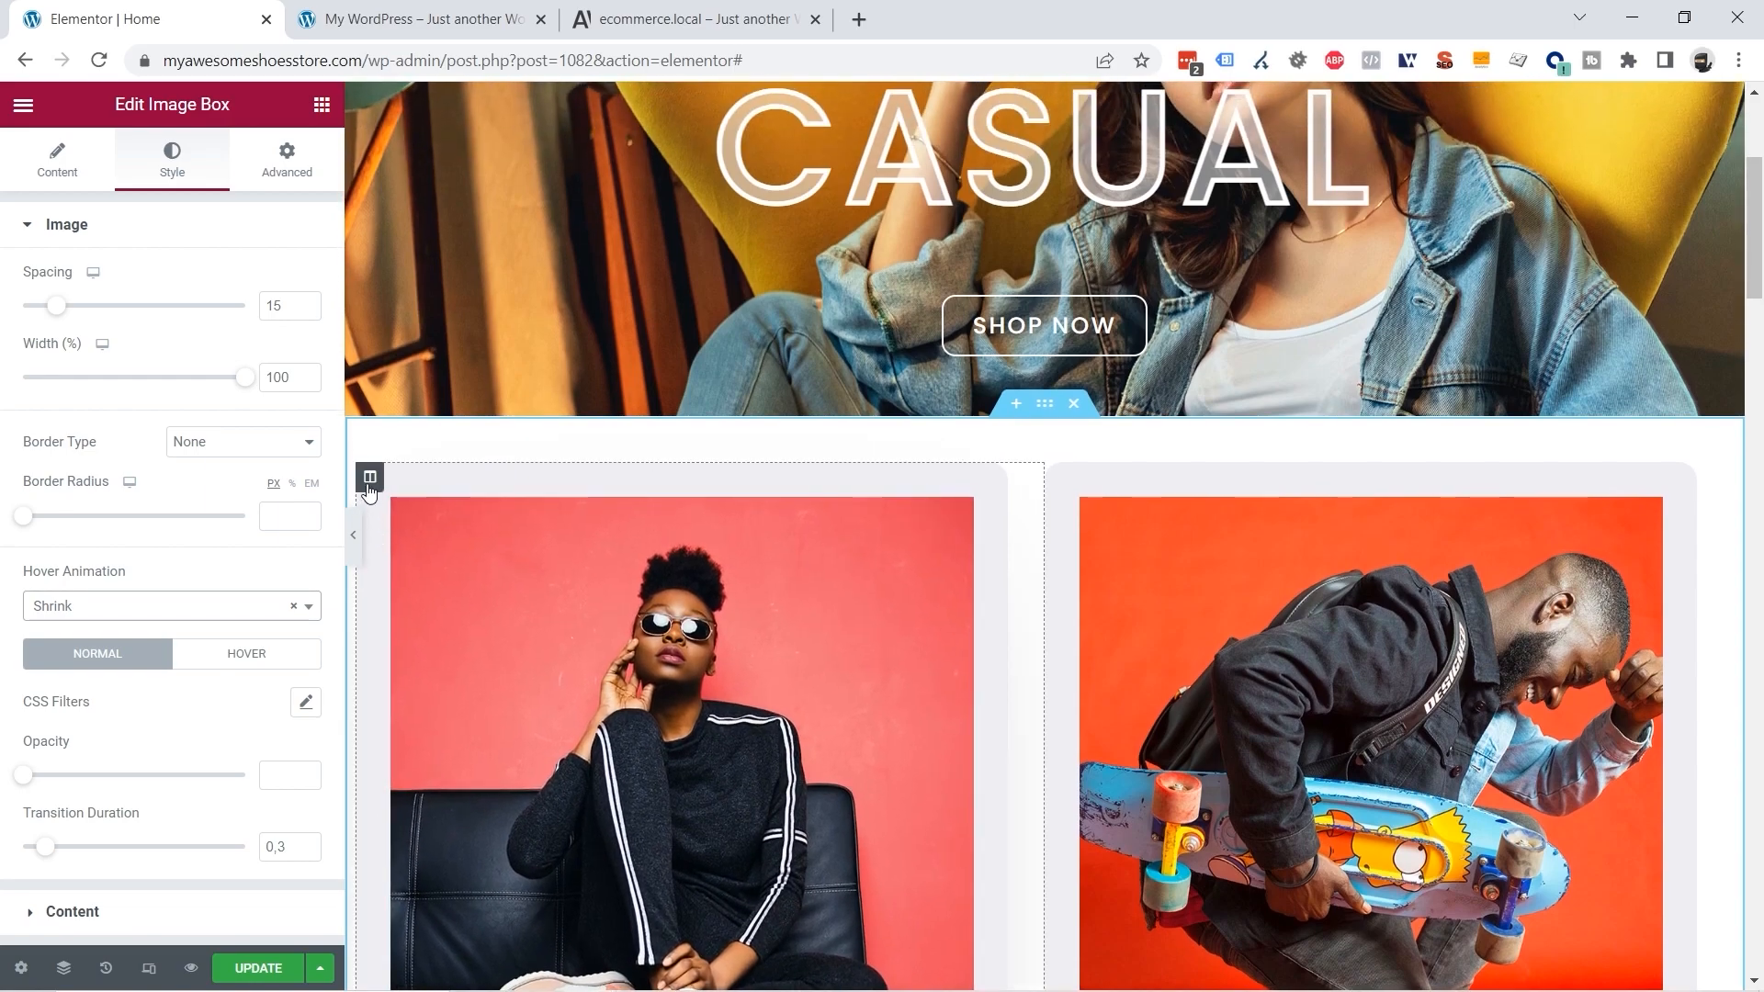
right_click(370, 484)
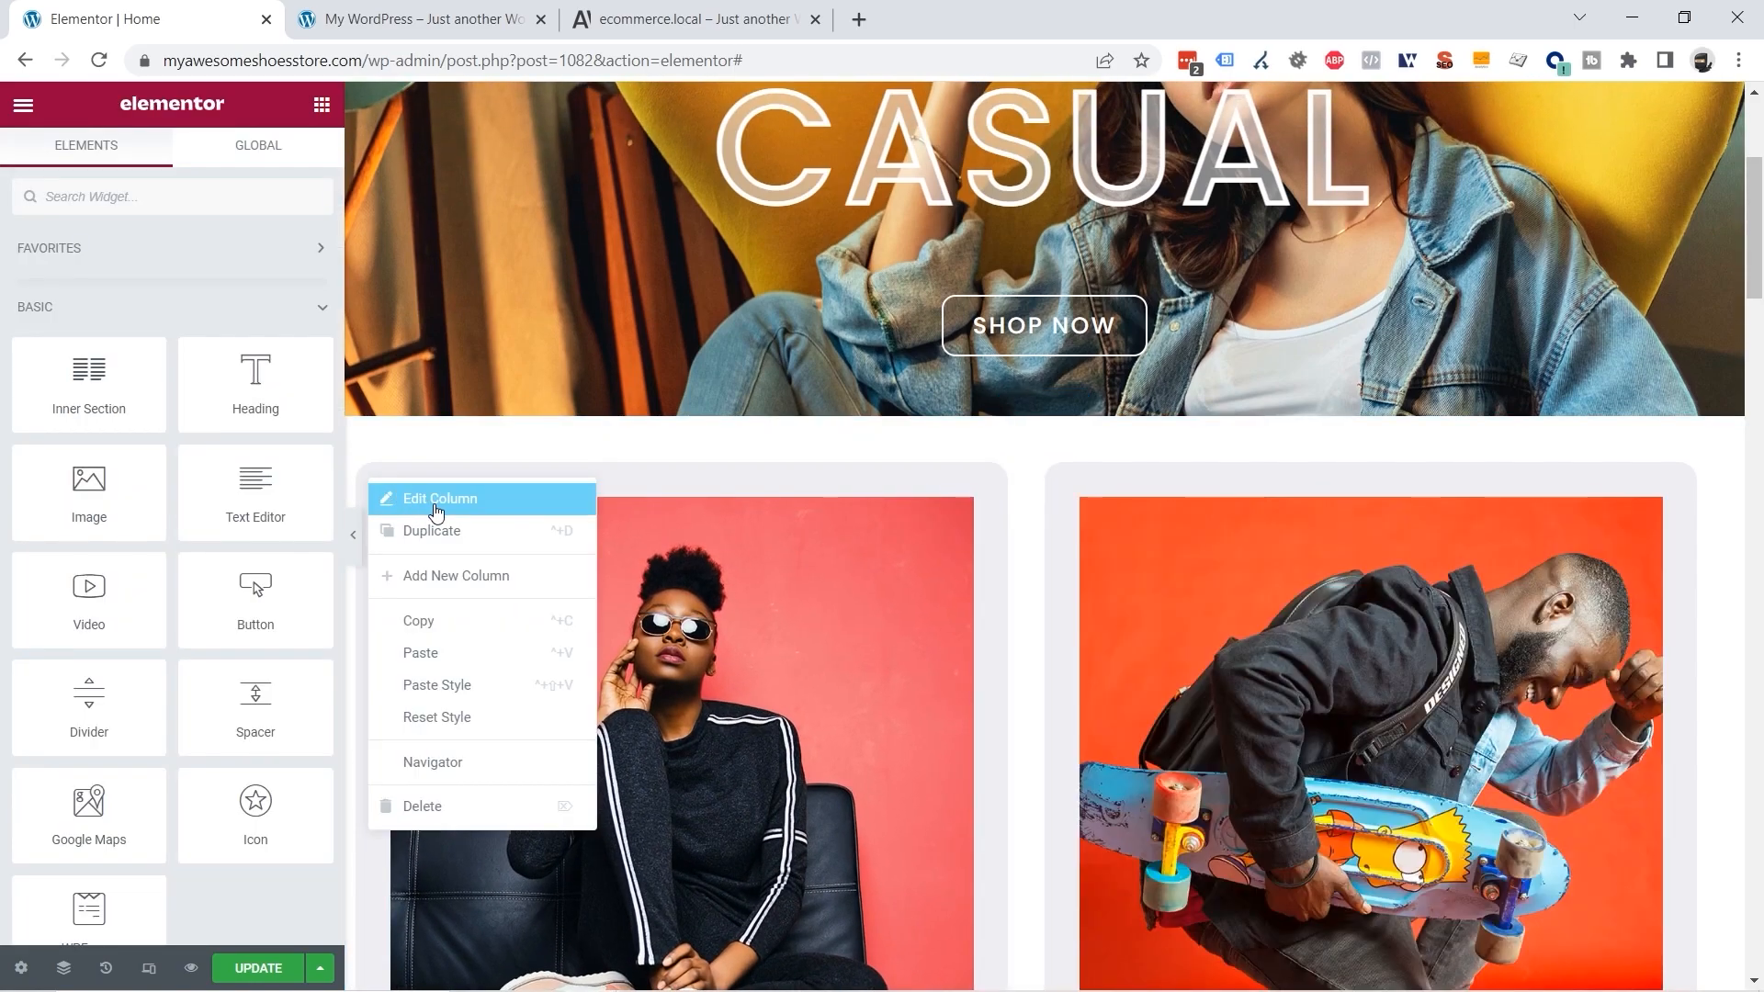
click(435, 504)
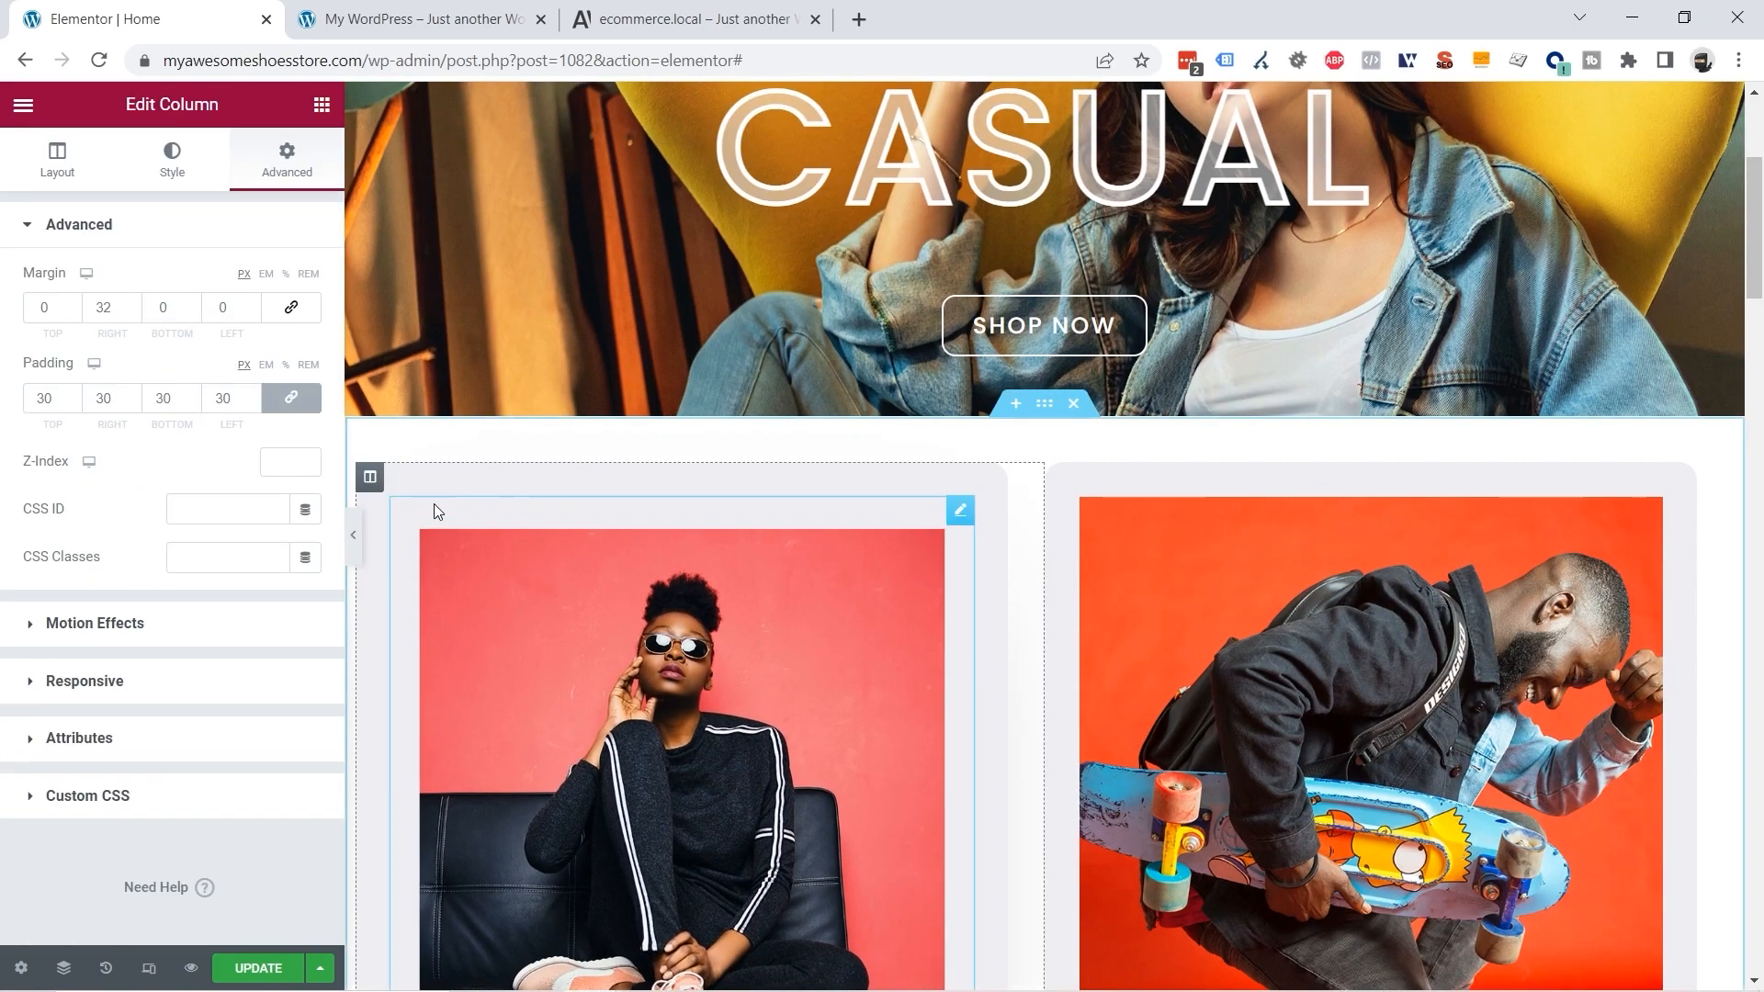
click(172, 175)
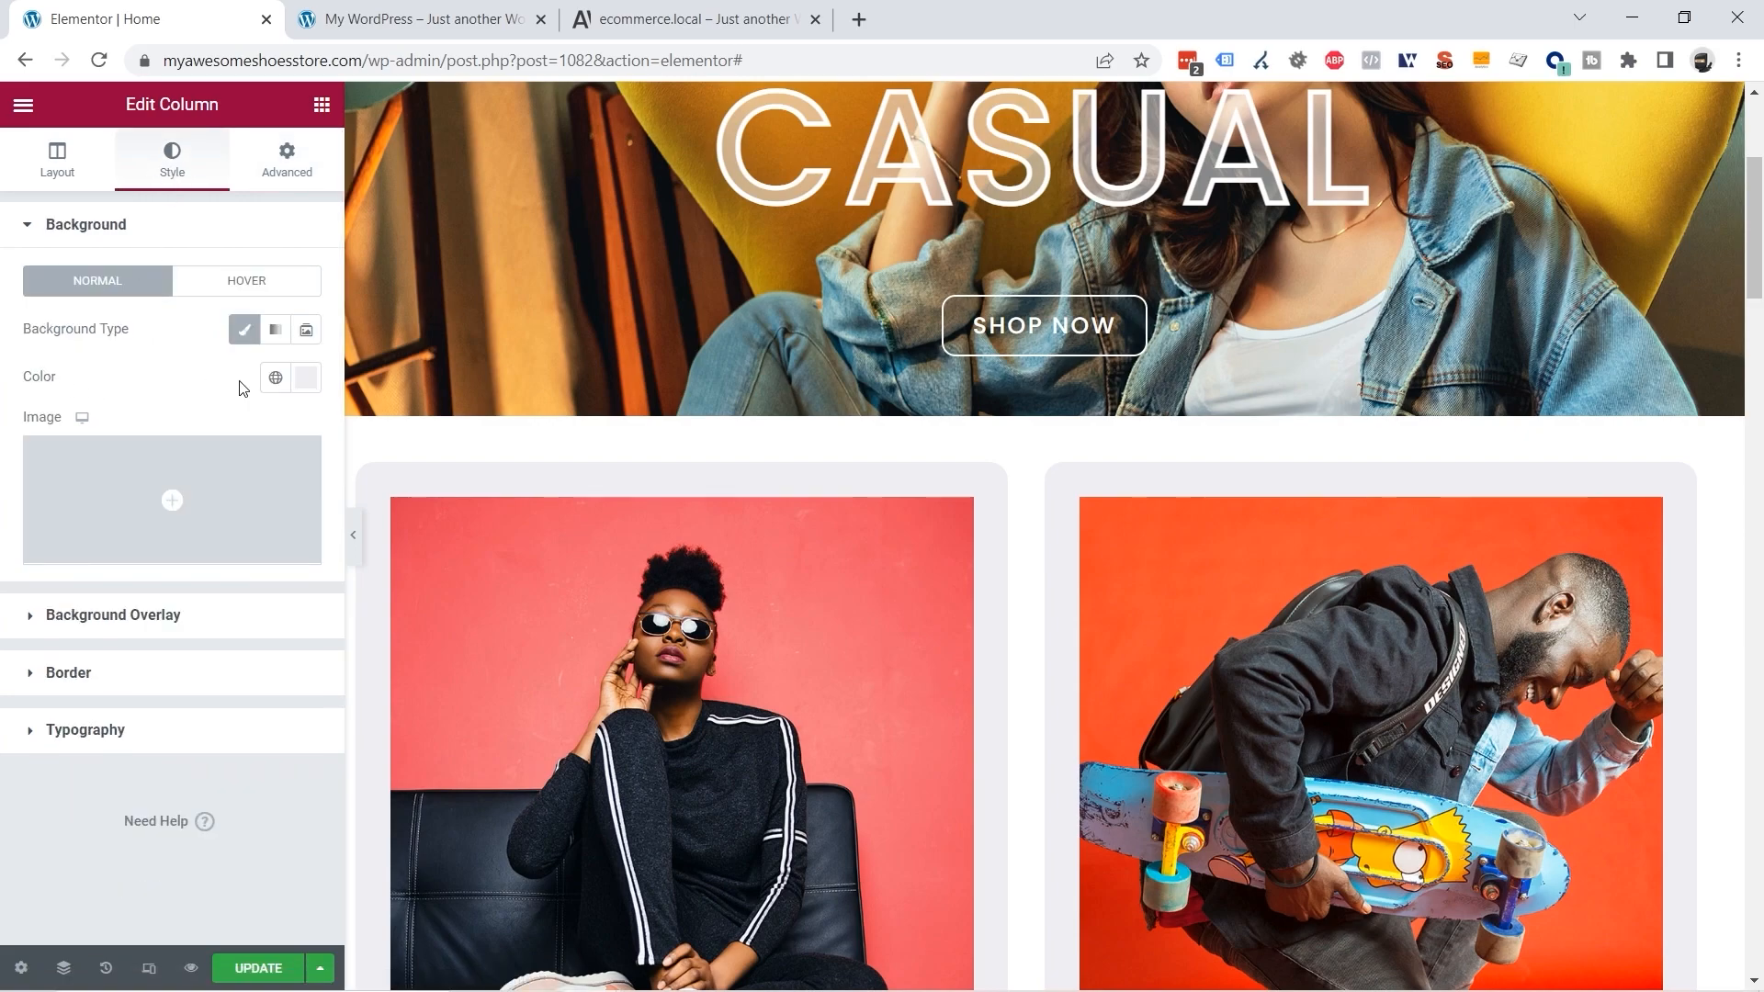
click(306, 379)
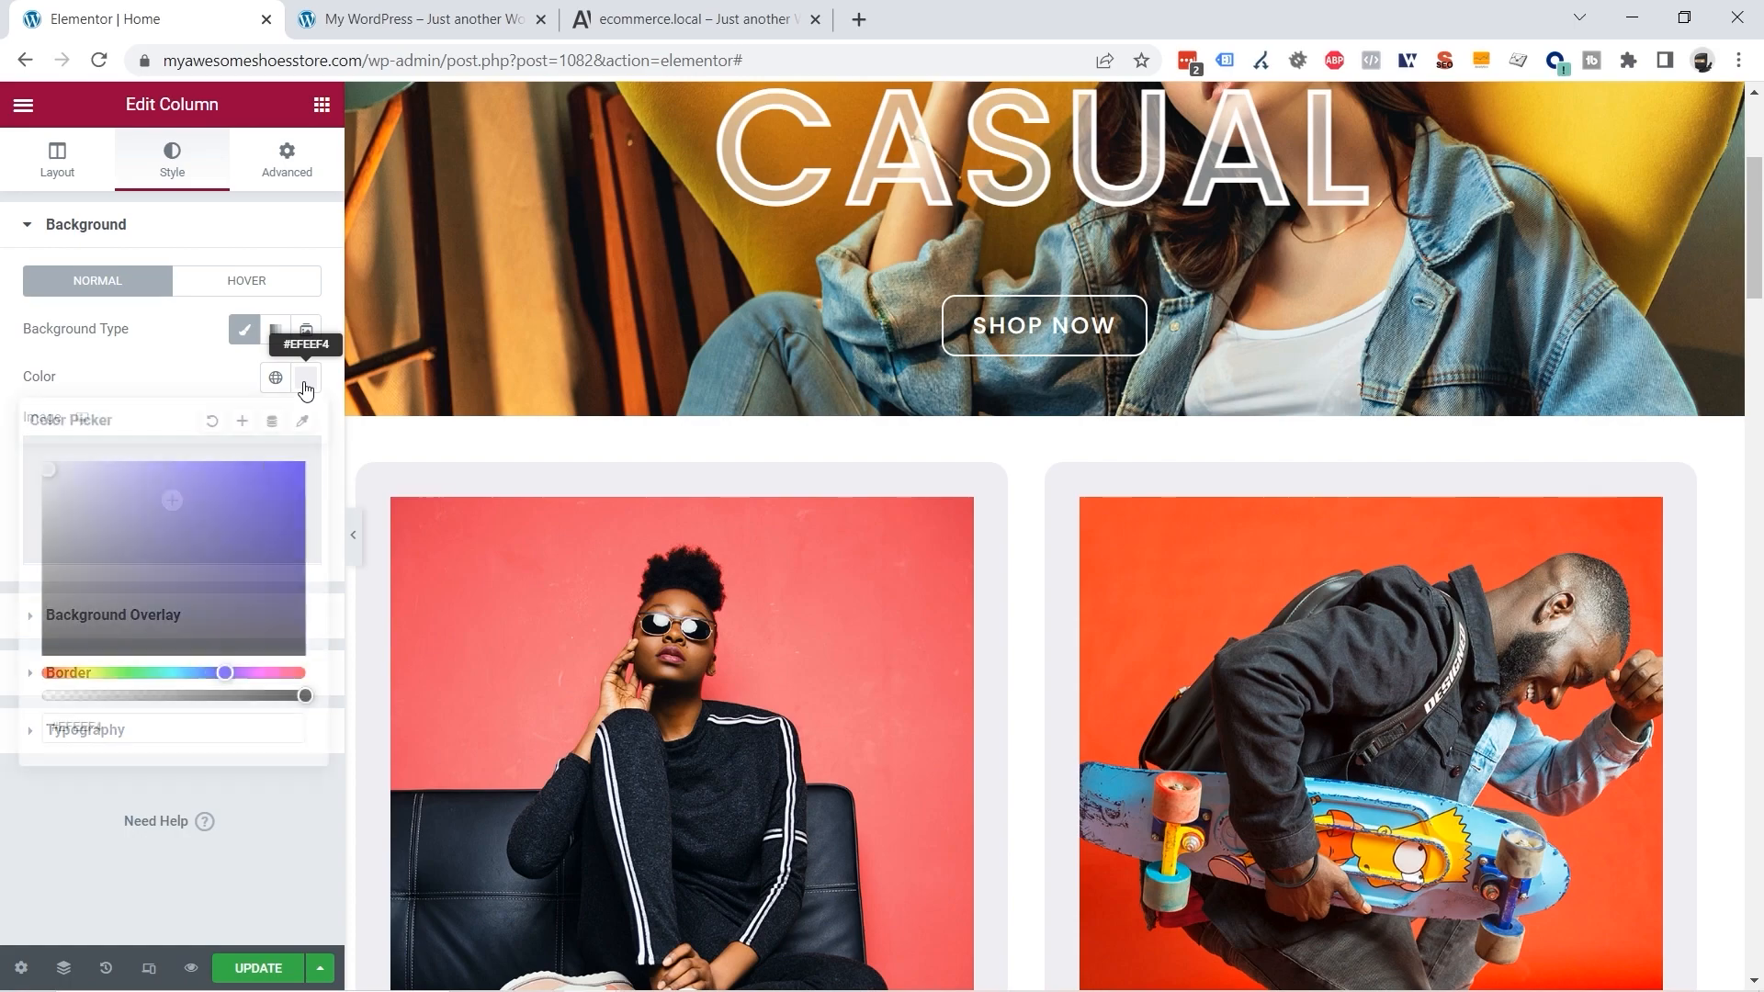
click(210, 425)
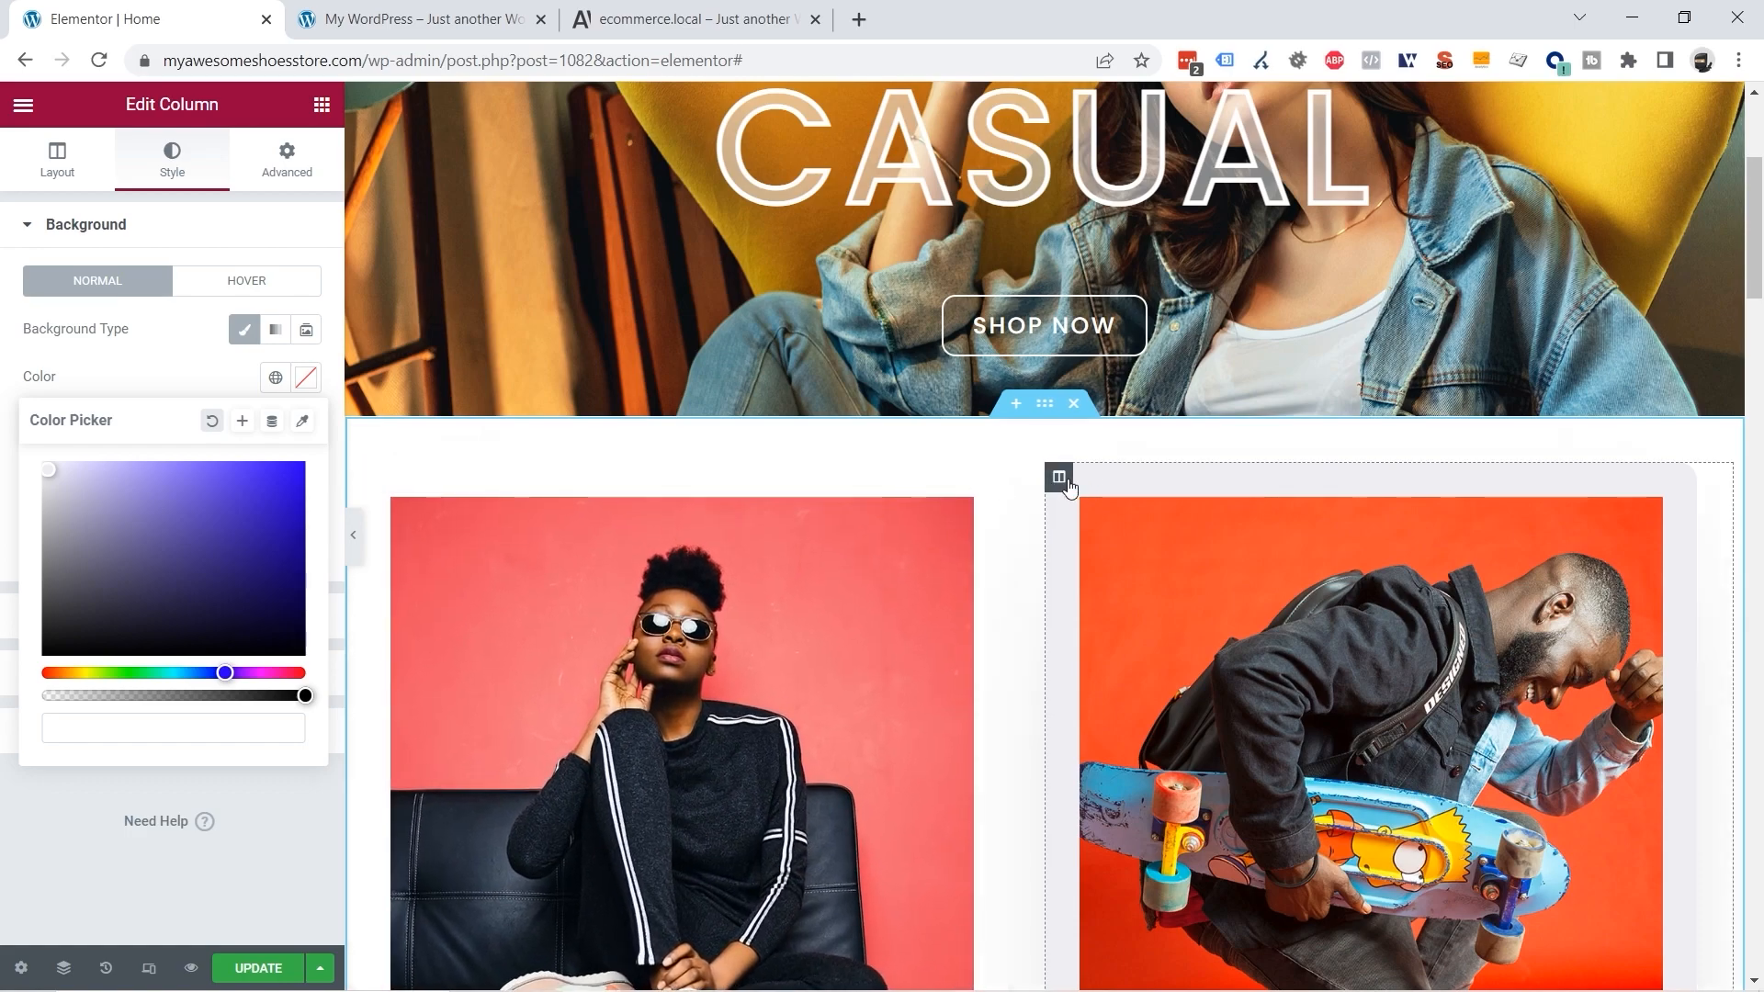
Step: Clear the background color of the column containing the MAN image box
right_click(1066, 487)
click(1132, 505)
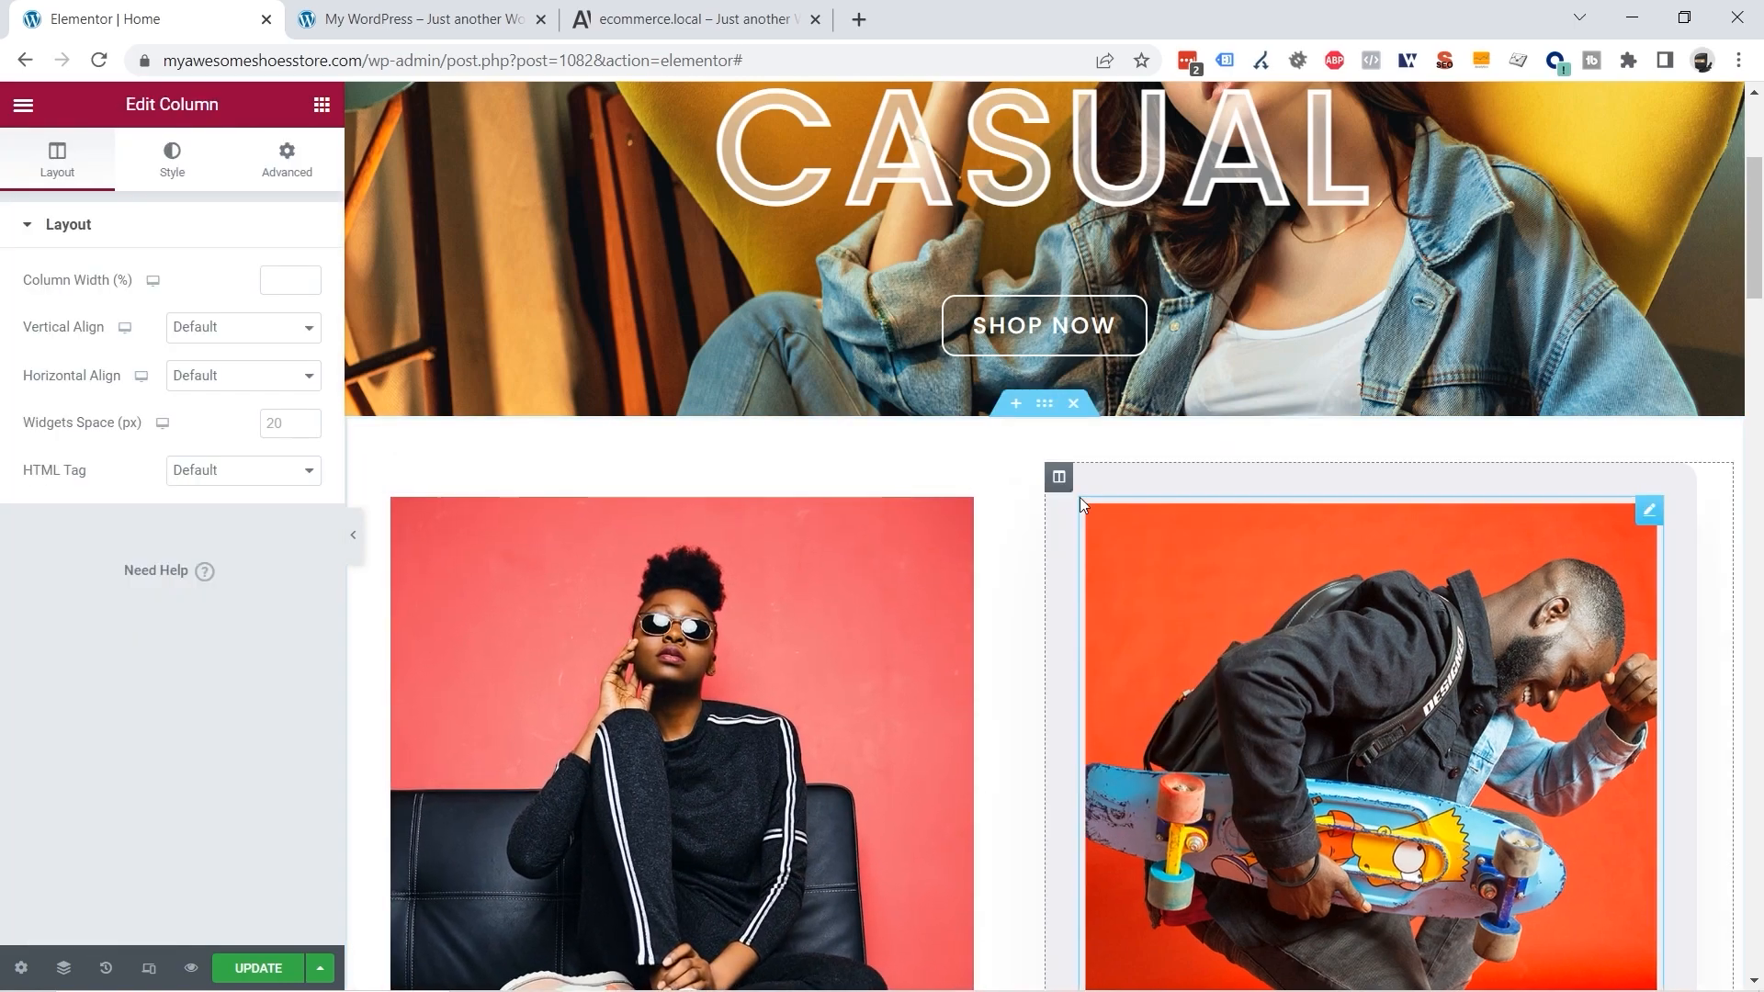
click(171, 170)
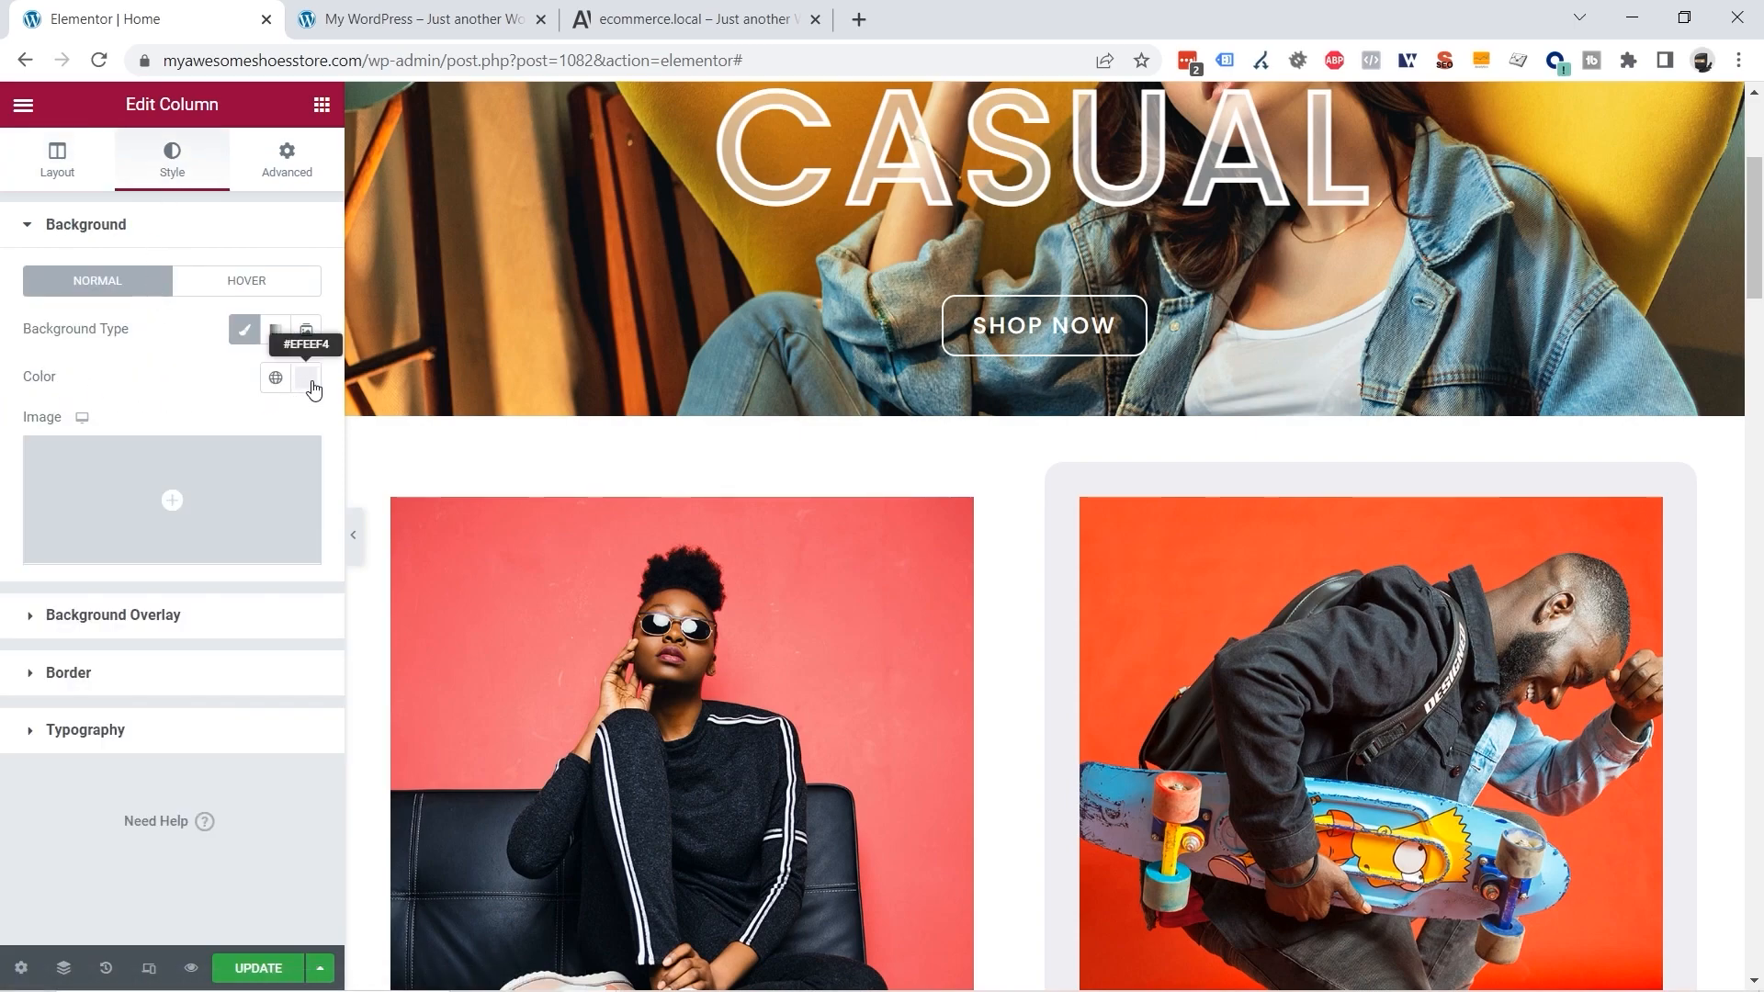
click(309, 380)
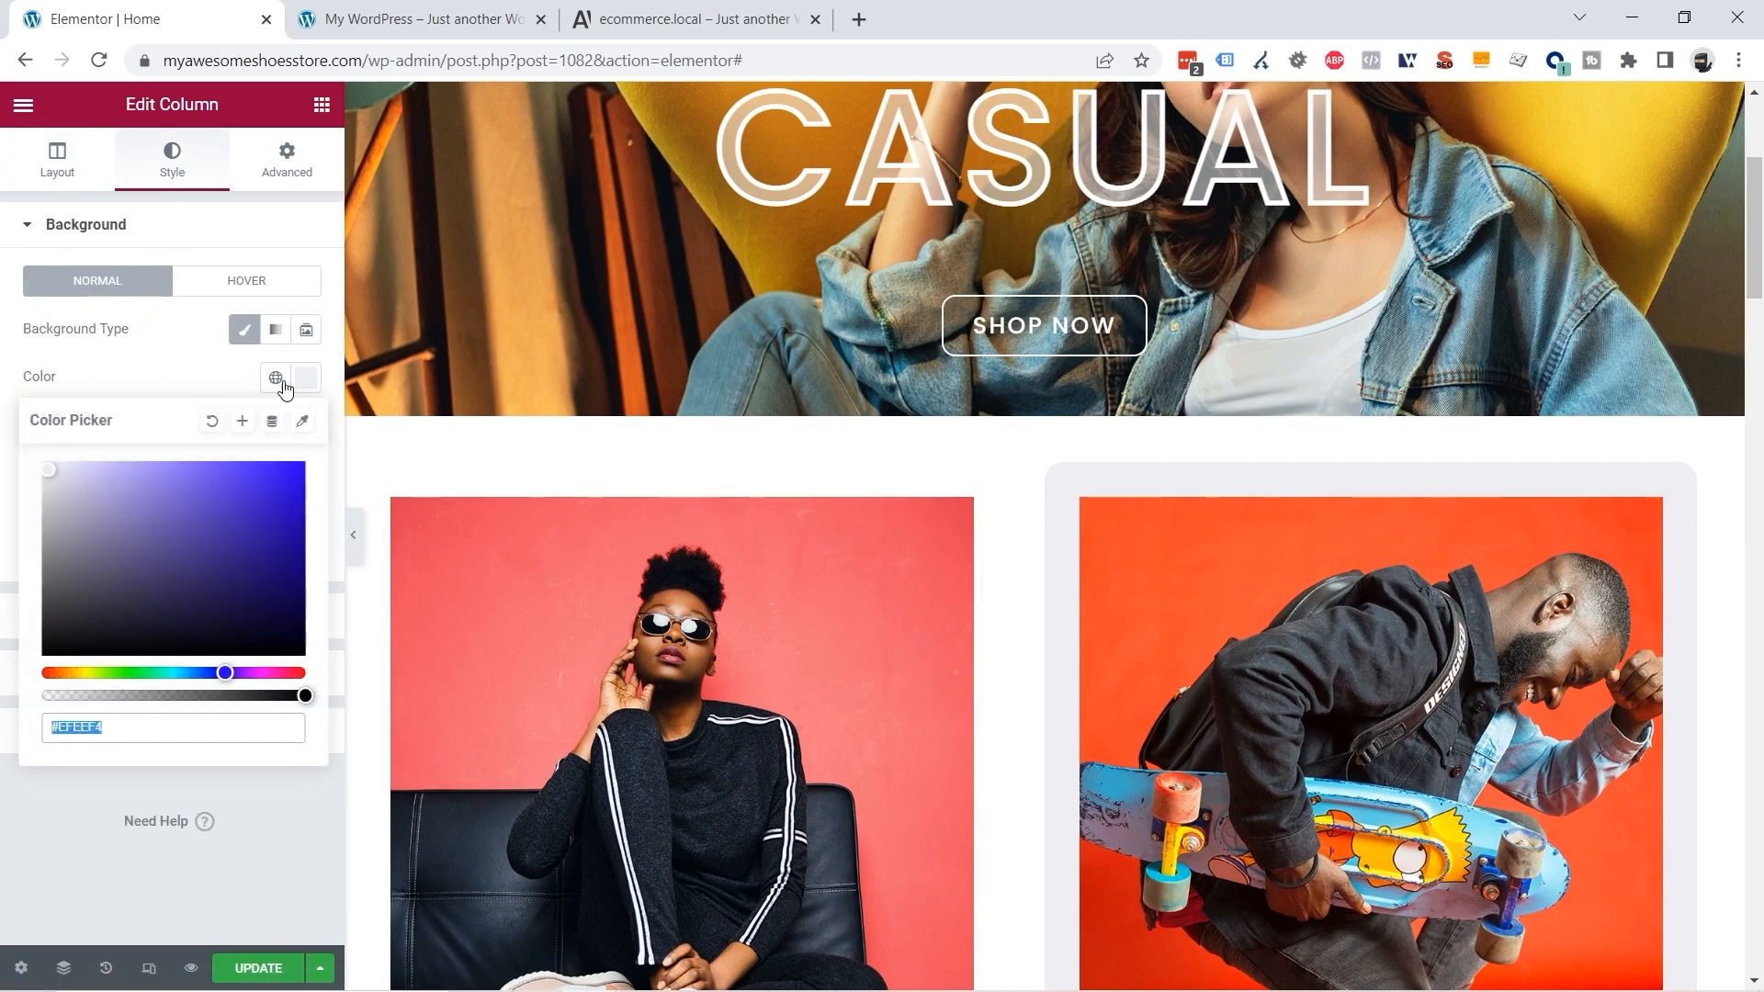
click(212, 422)
scroll(1089, 456, down, 7)
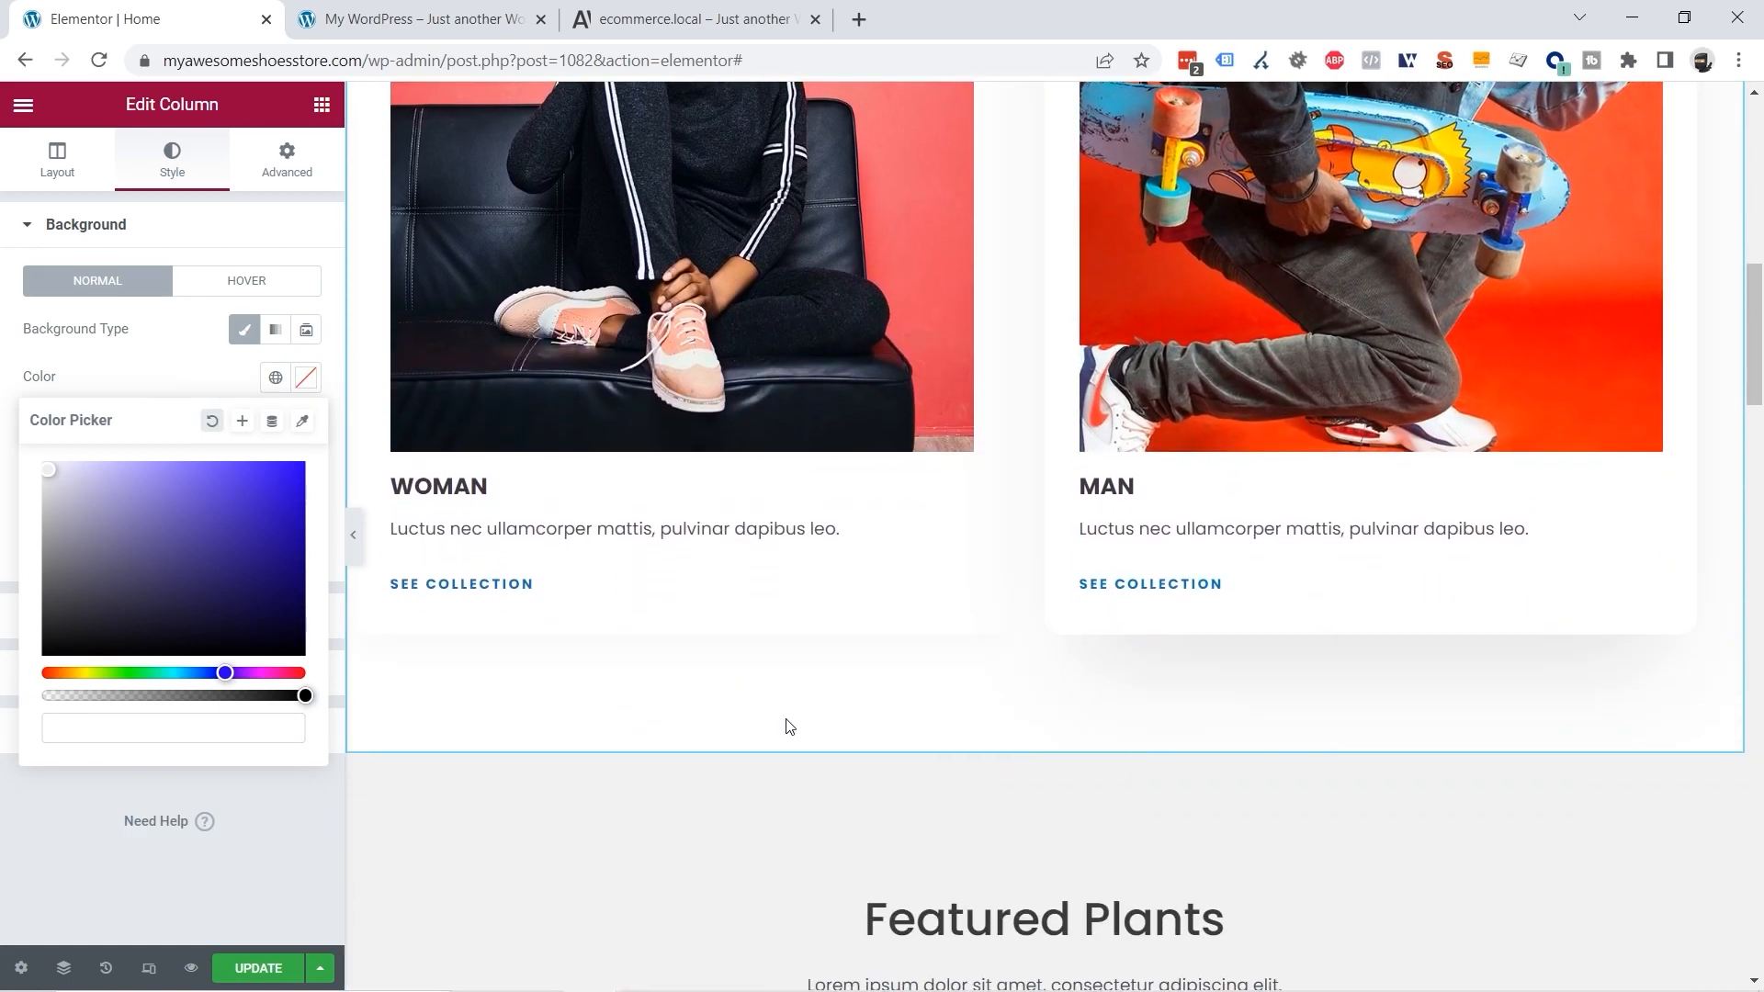
Step: Update the Home page and reload the live site to check the WOMAN and MAN cards
click(258, 971)
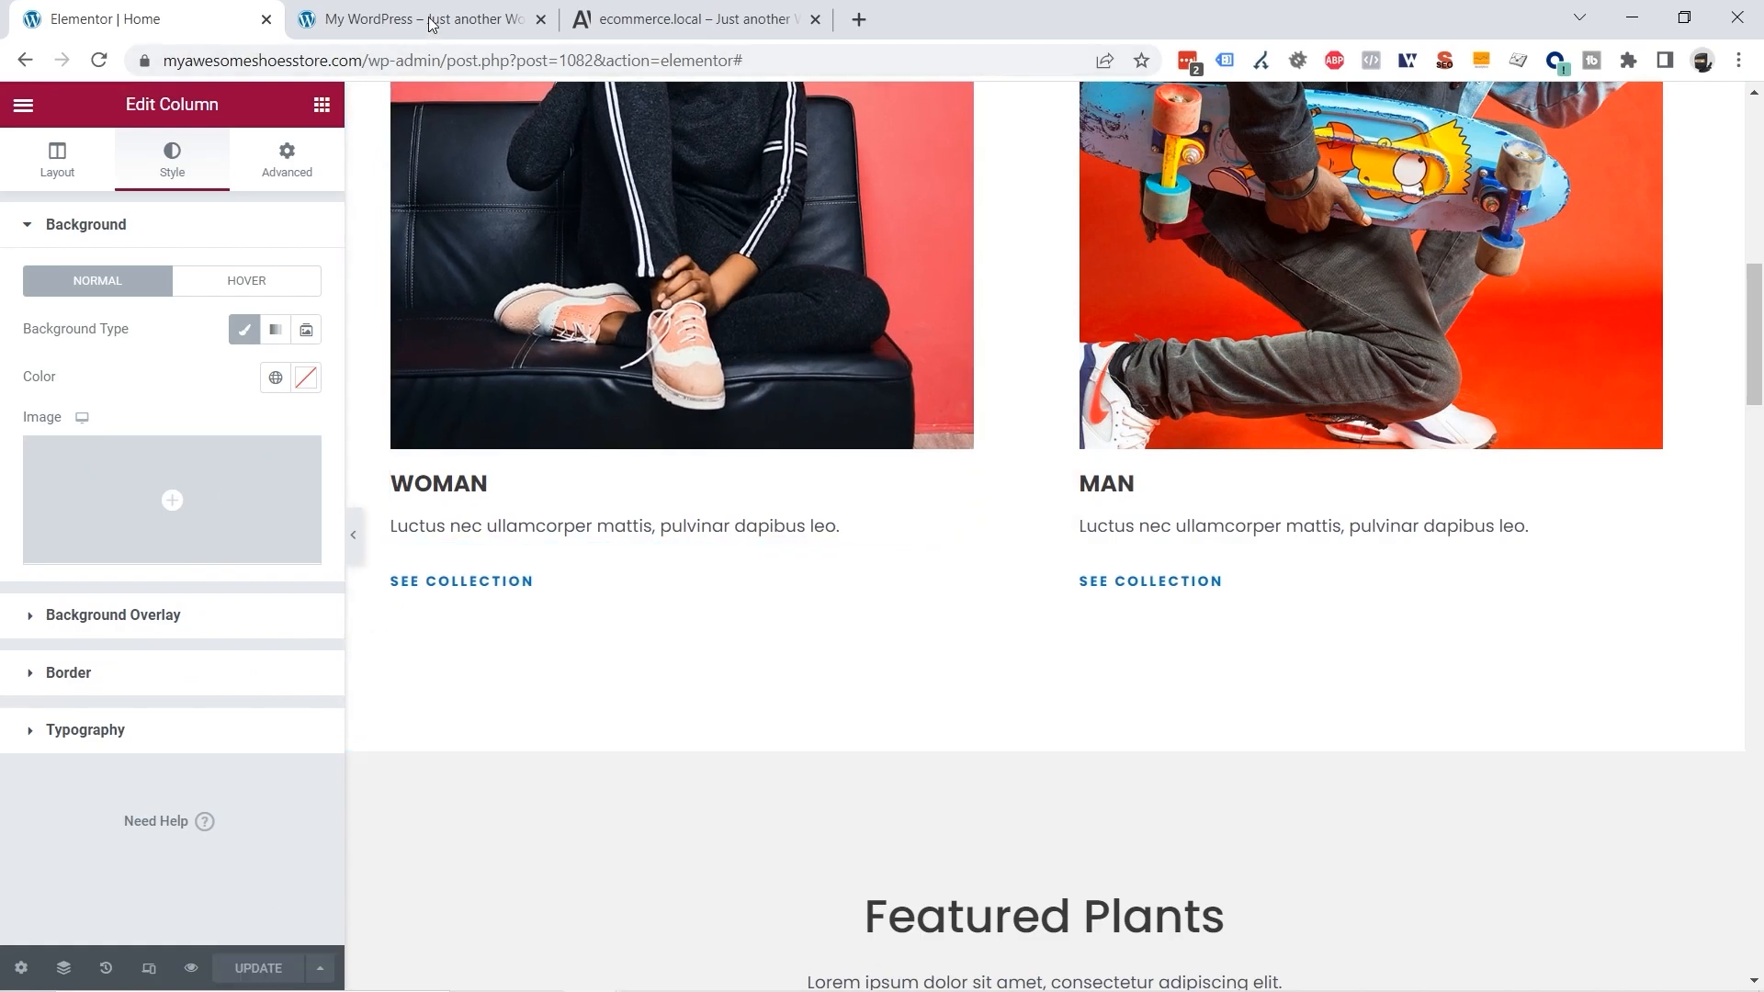
click(430, 24)
click(99, 60)
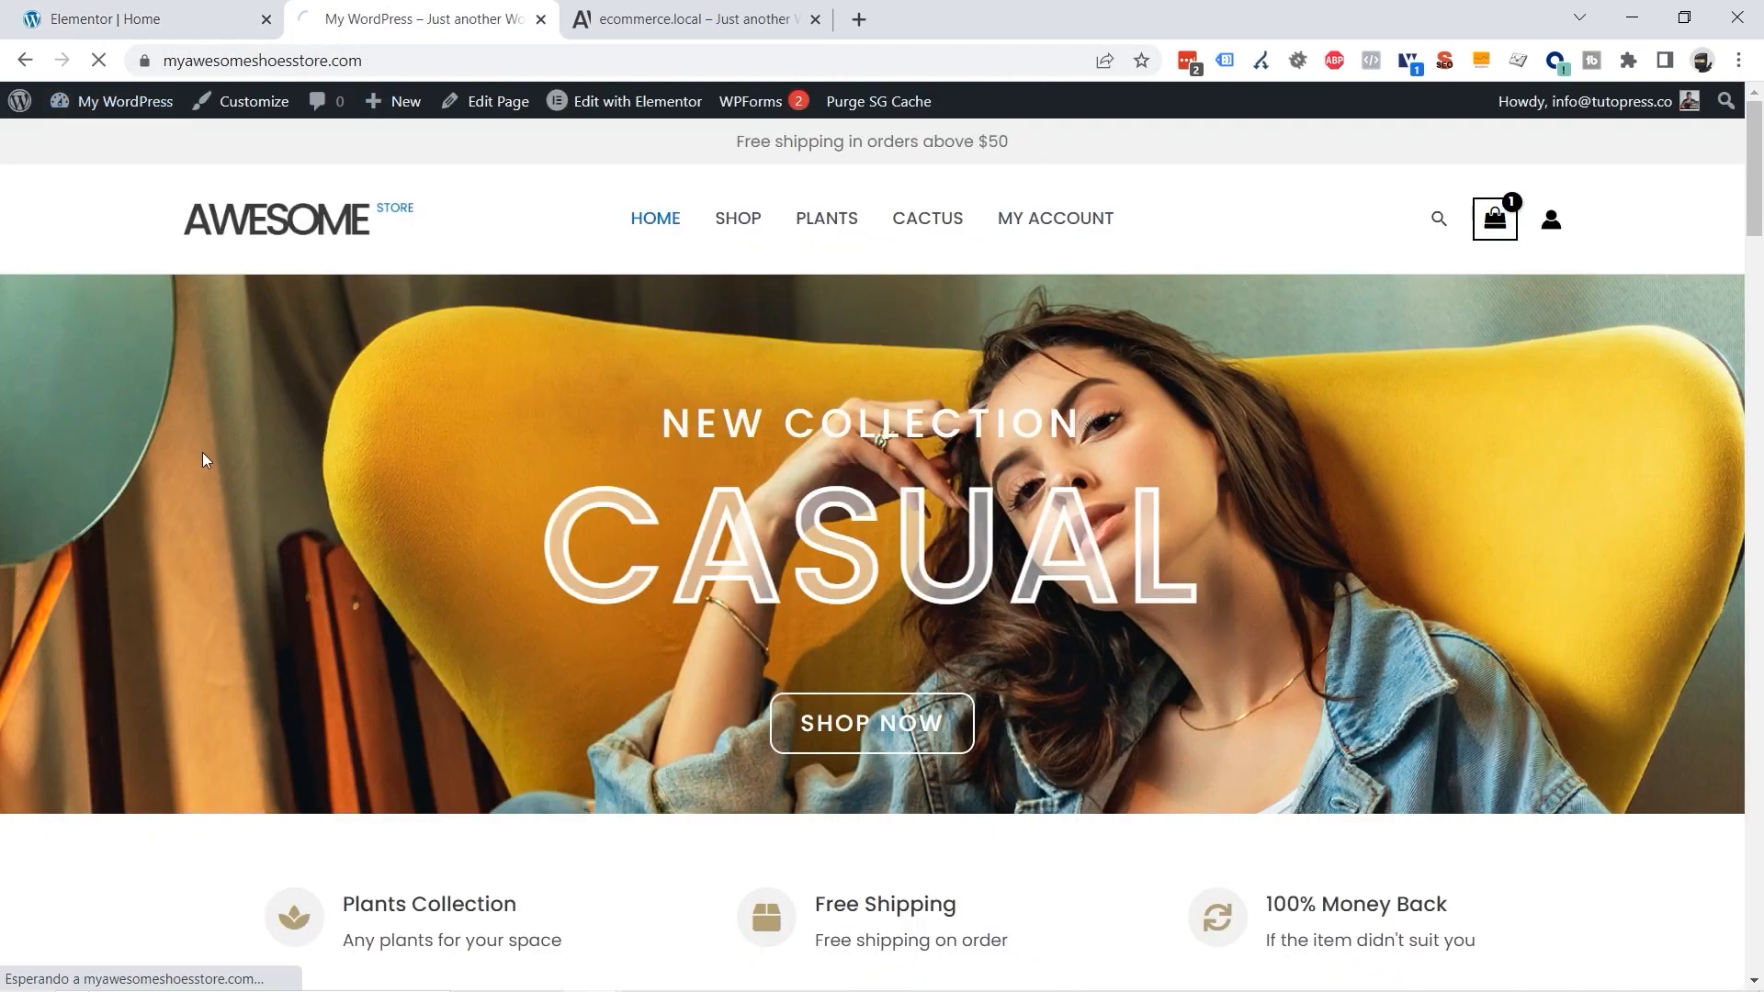
scroll(1484, 531, down, 10)
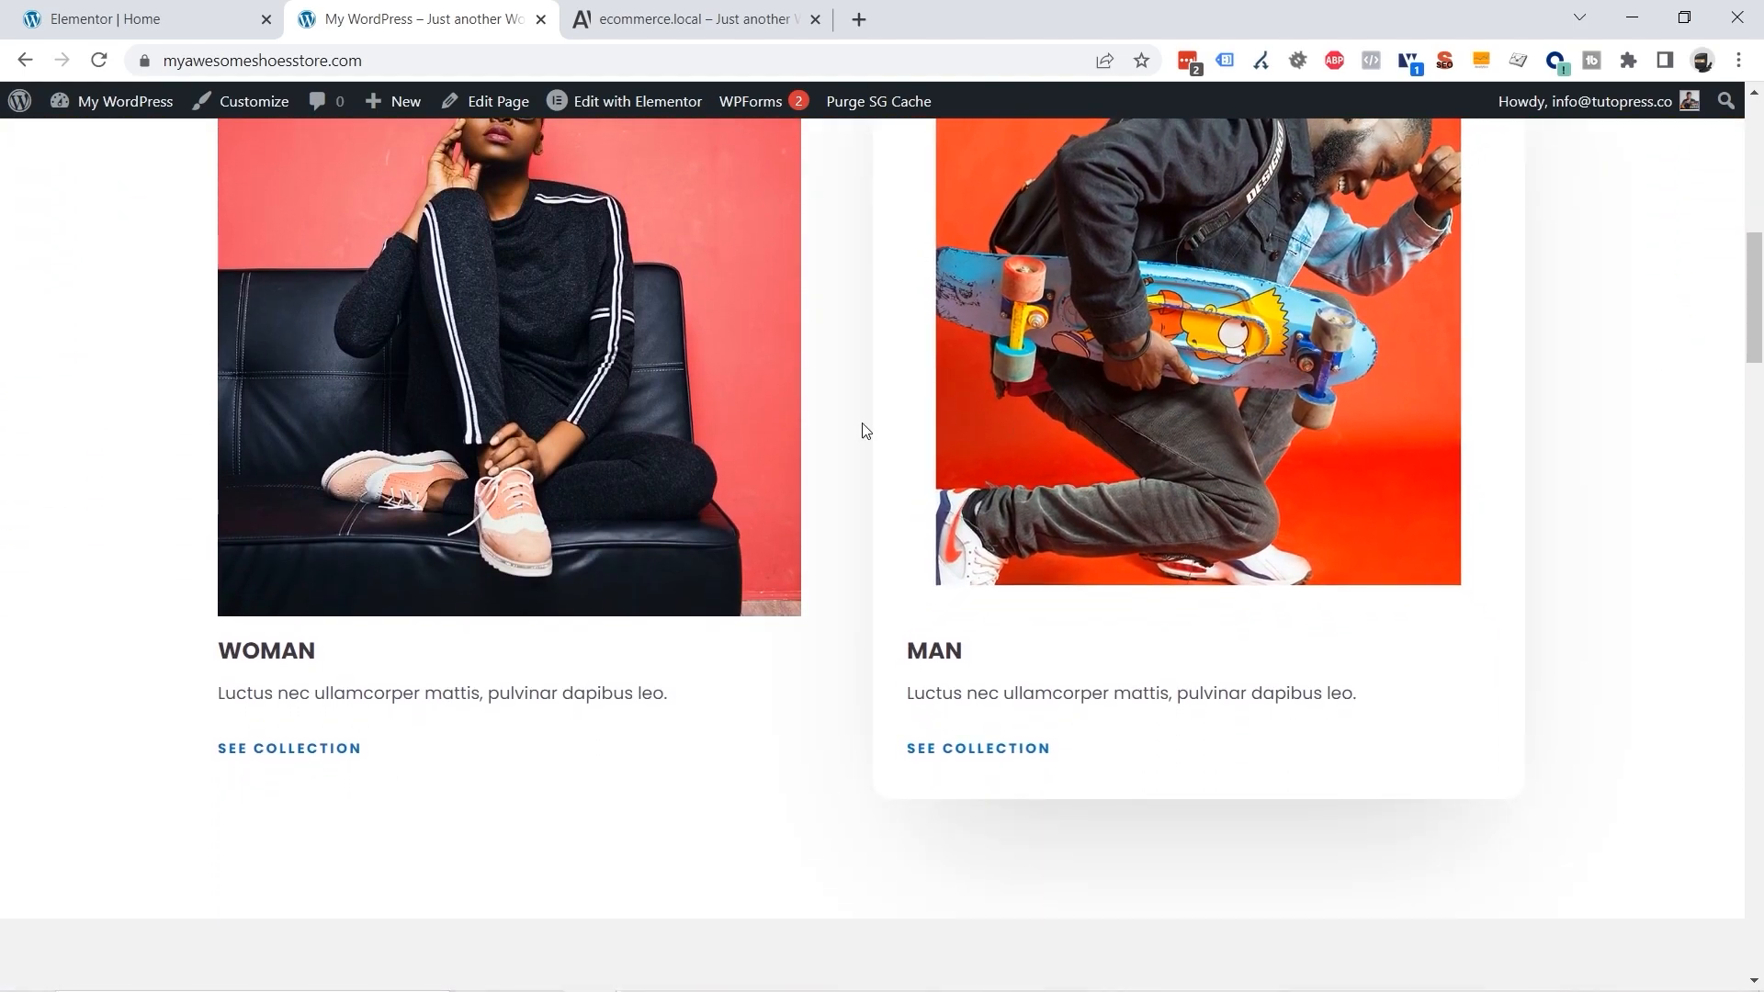
scroll(1122, 450, up, 2)
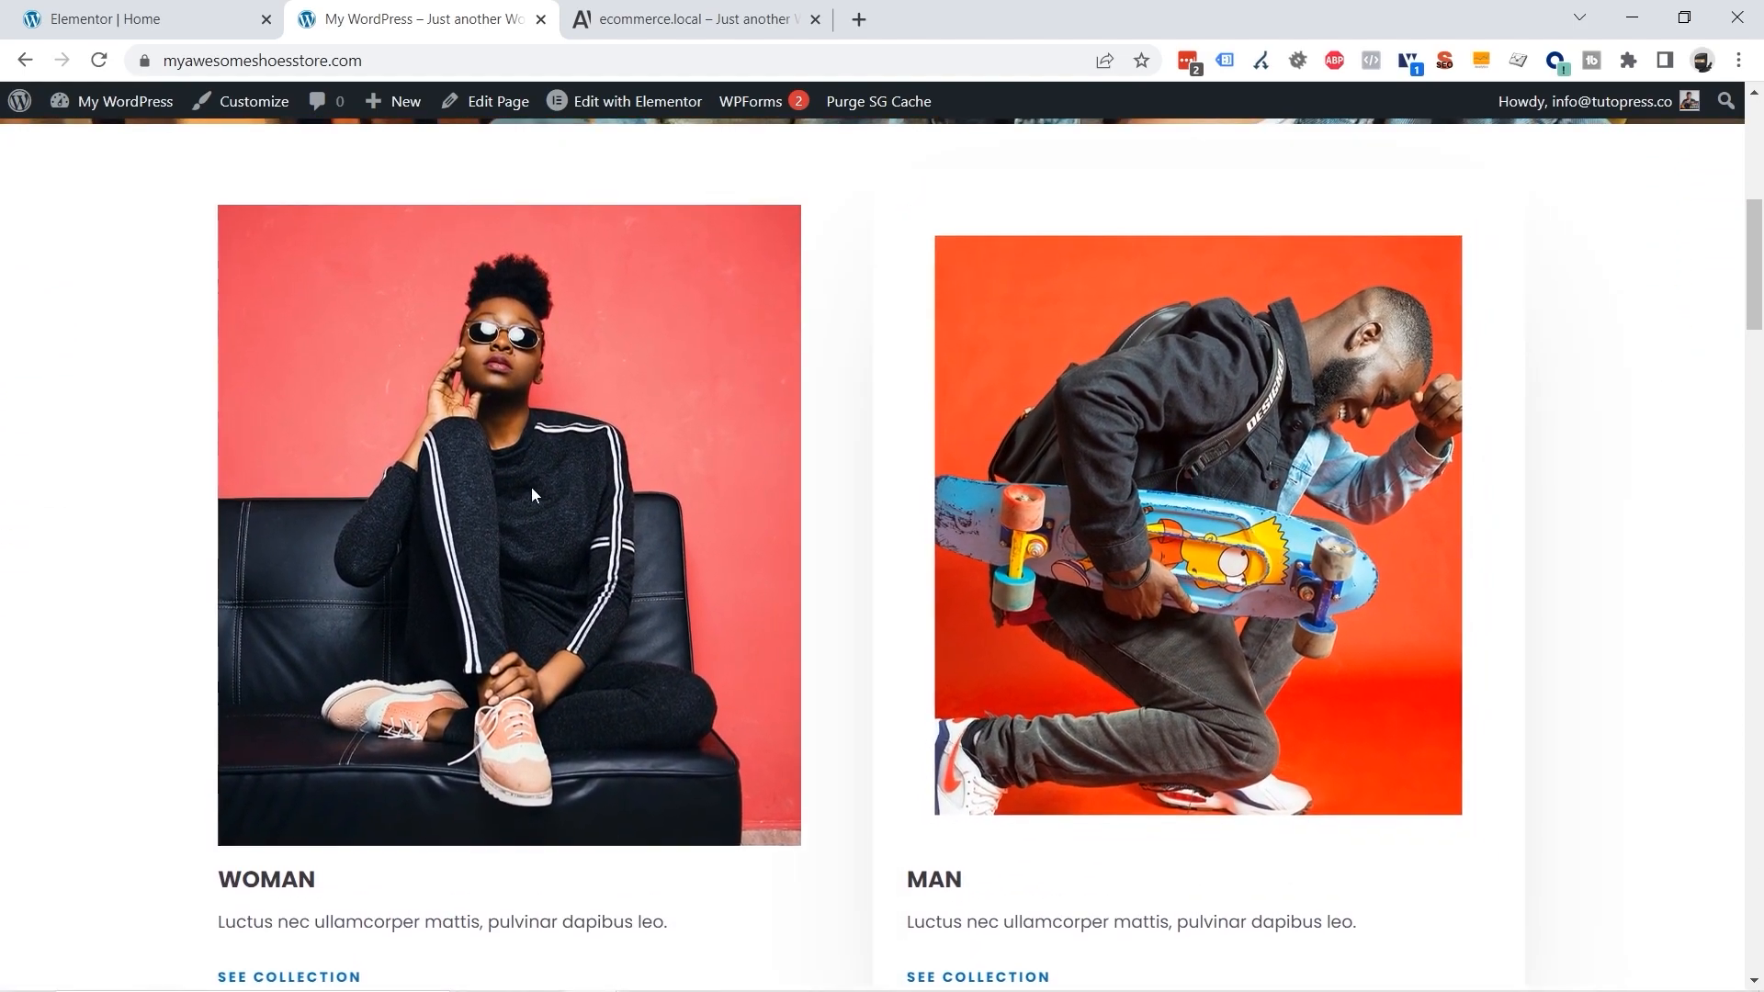
scroll(575, 486, up, 3)
Step: Compare the hover effects and card layout of the reference store with those on the live site
click(631, 16)
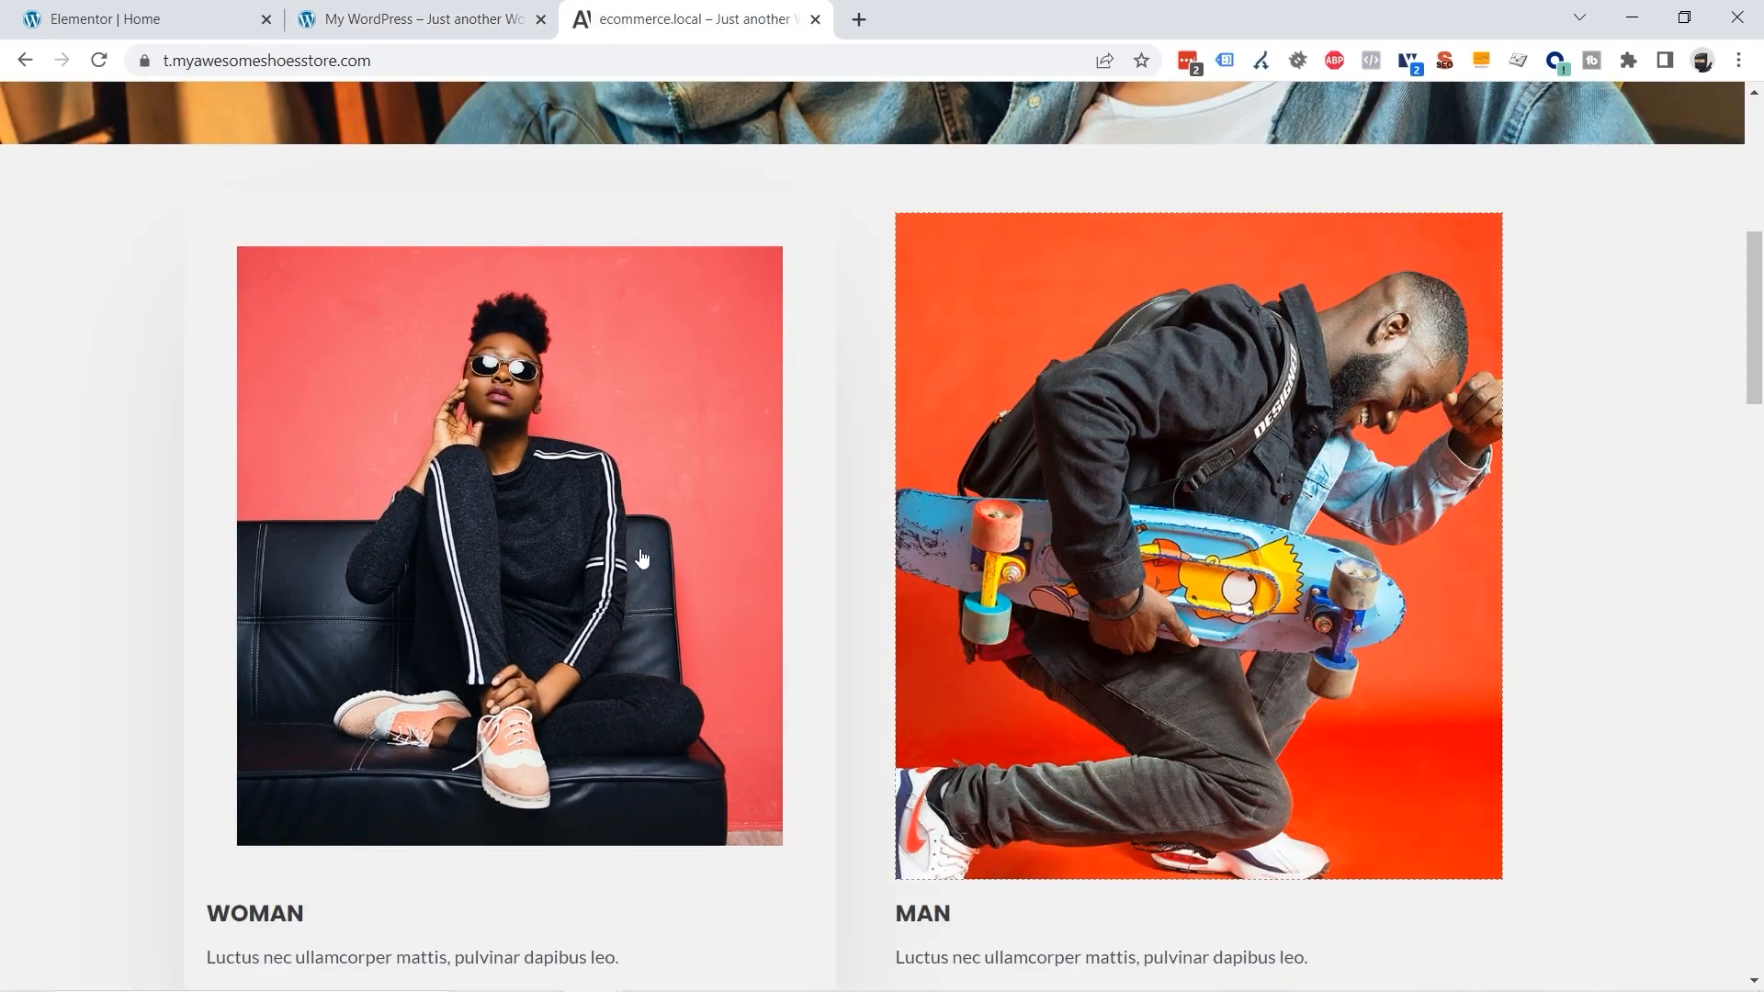
scroll(735, 552, down, 4)
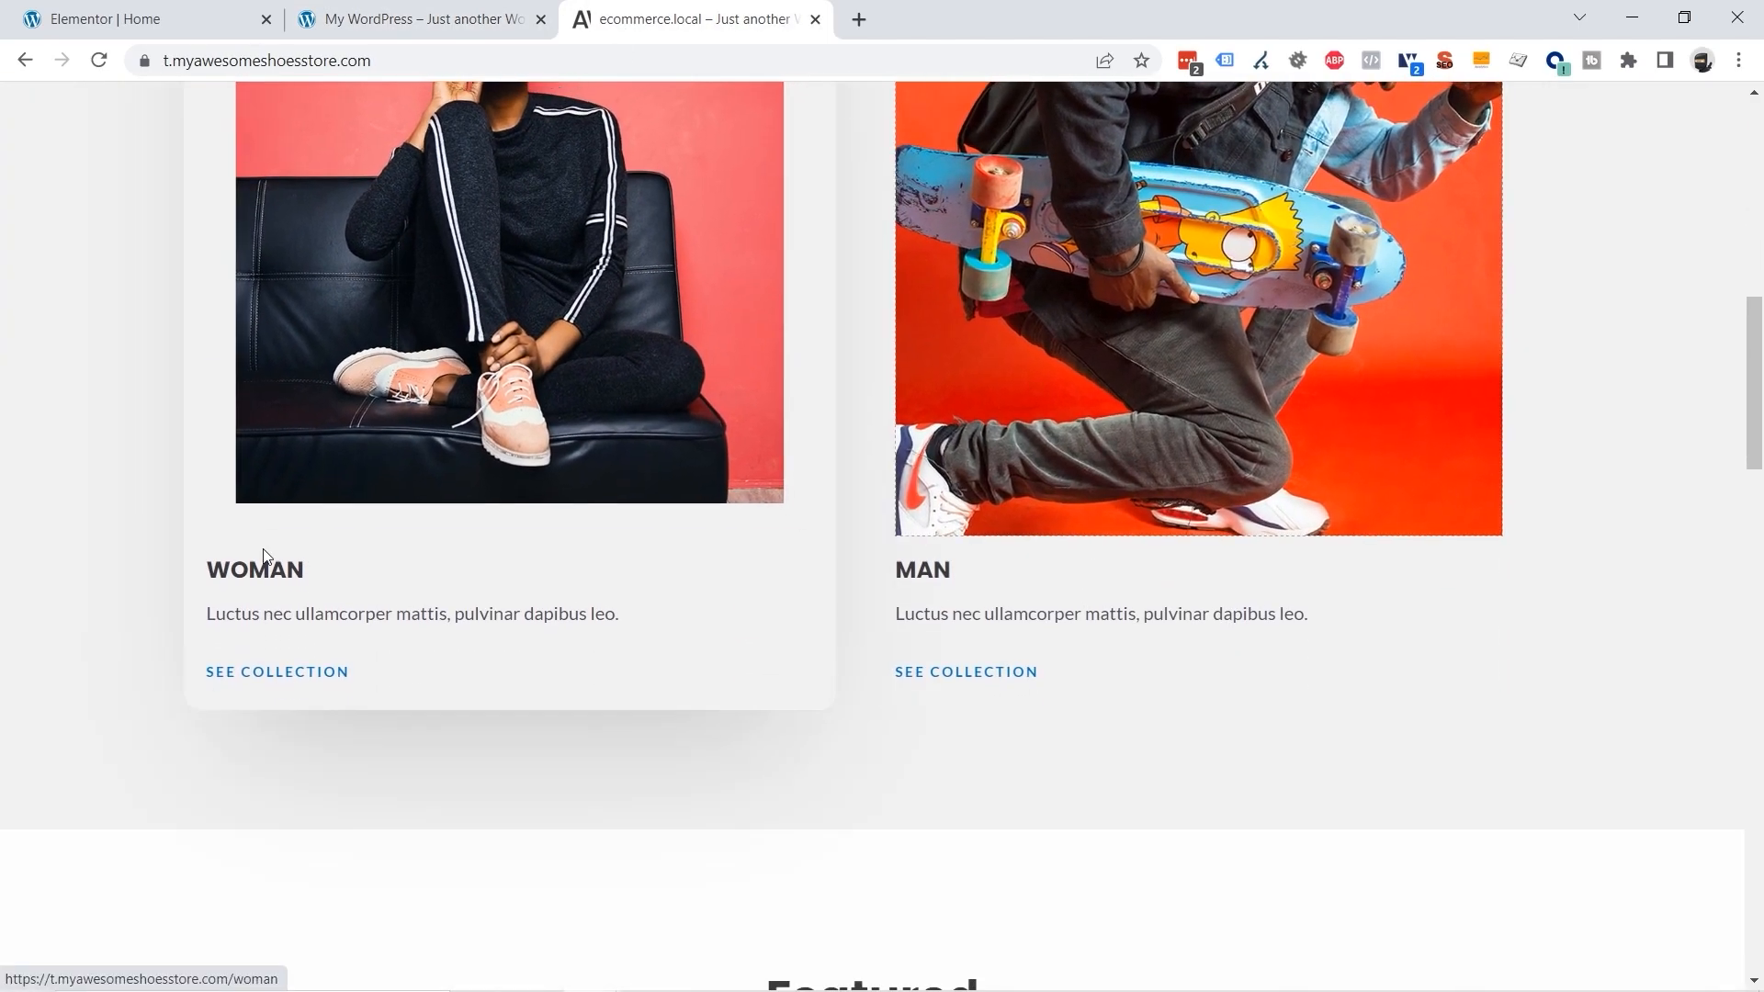
scroll(270, 542, up, 5)
click(424, 11)
scroll(454, 597, down, 4)
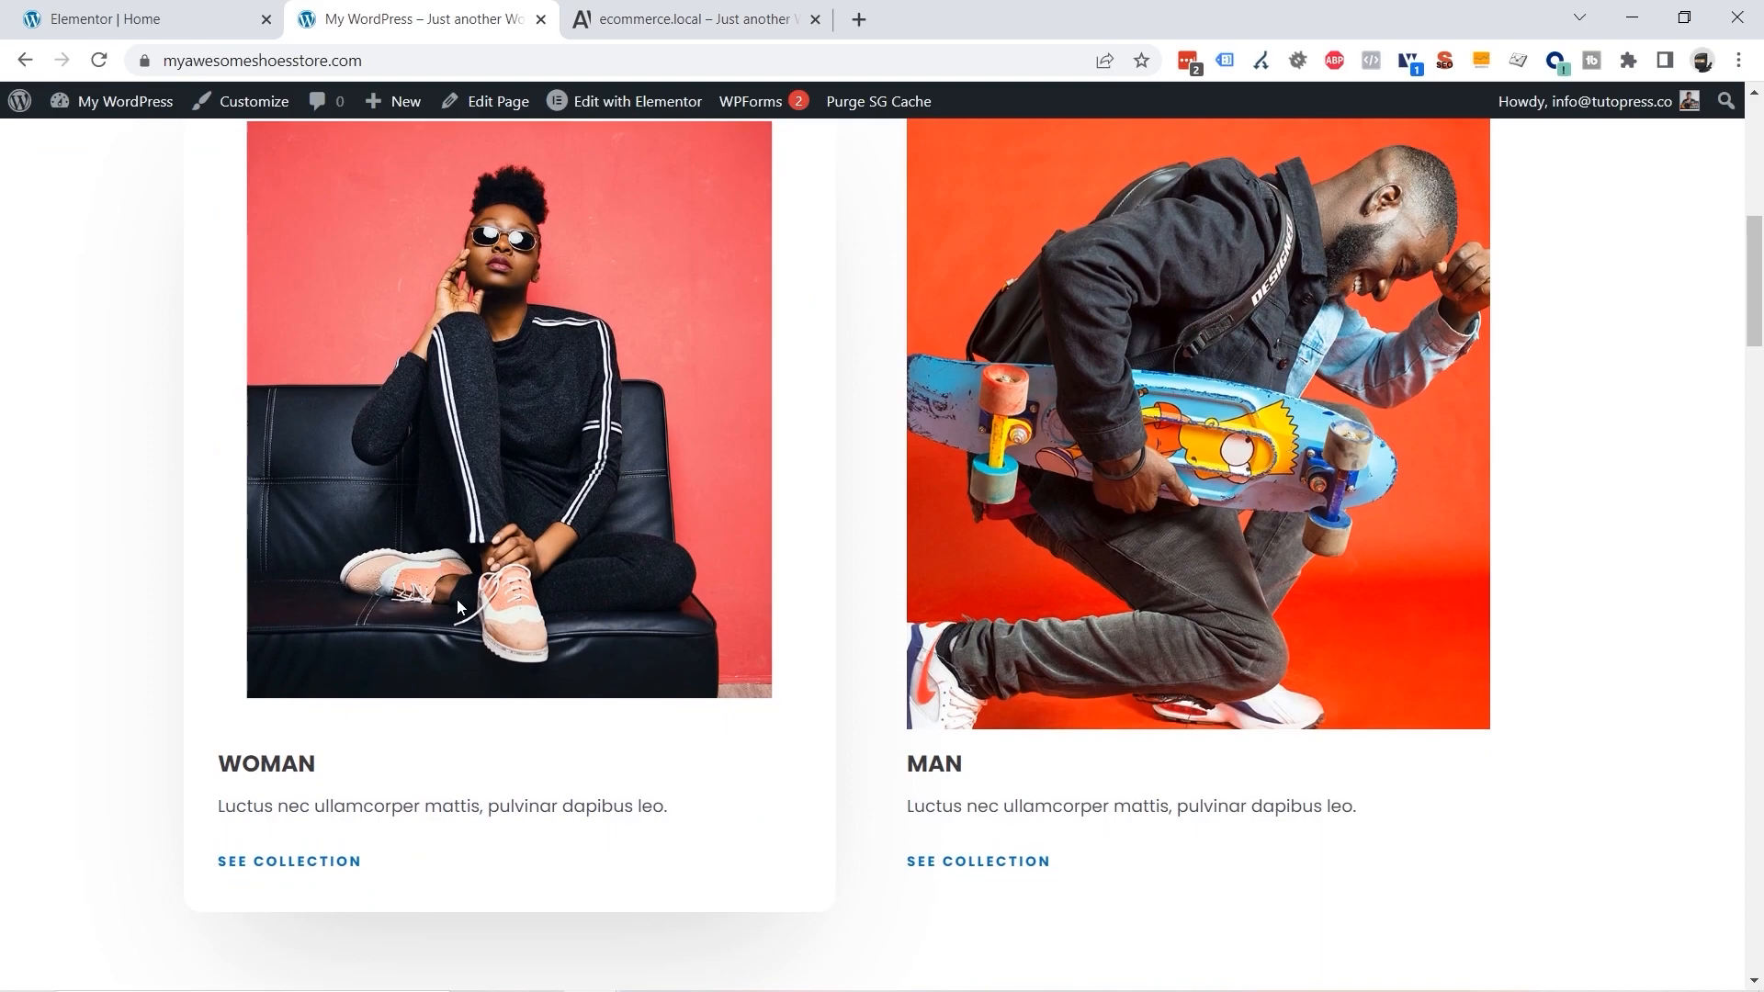
scroll(1625, 607, up, 3)
click(680, 16)
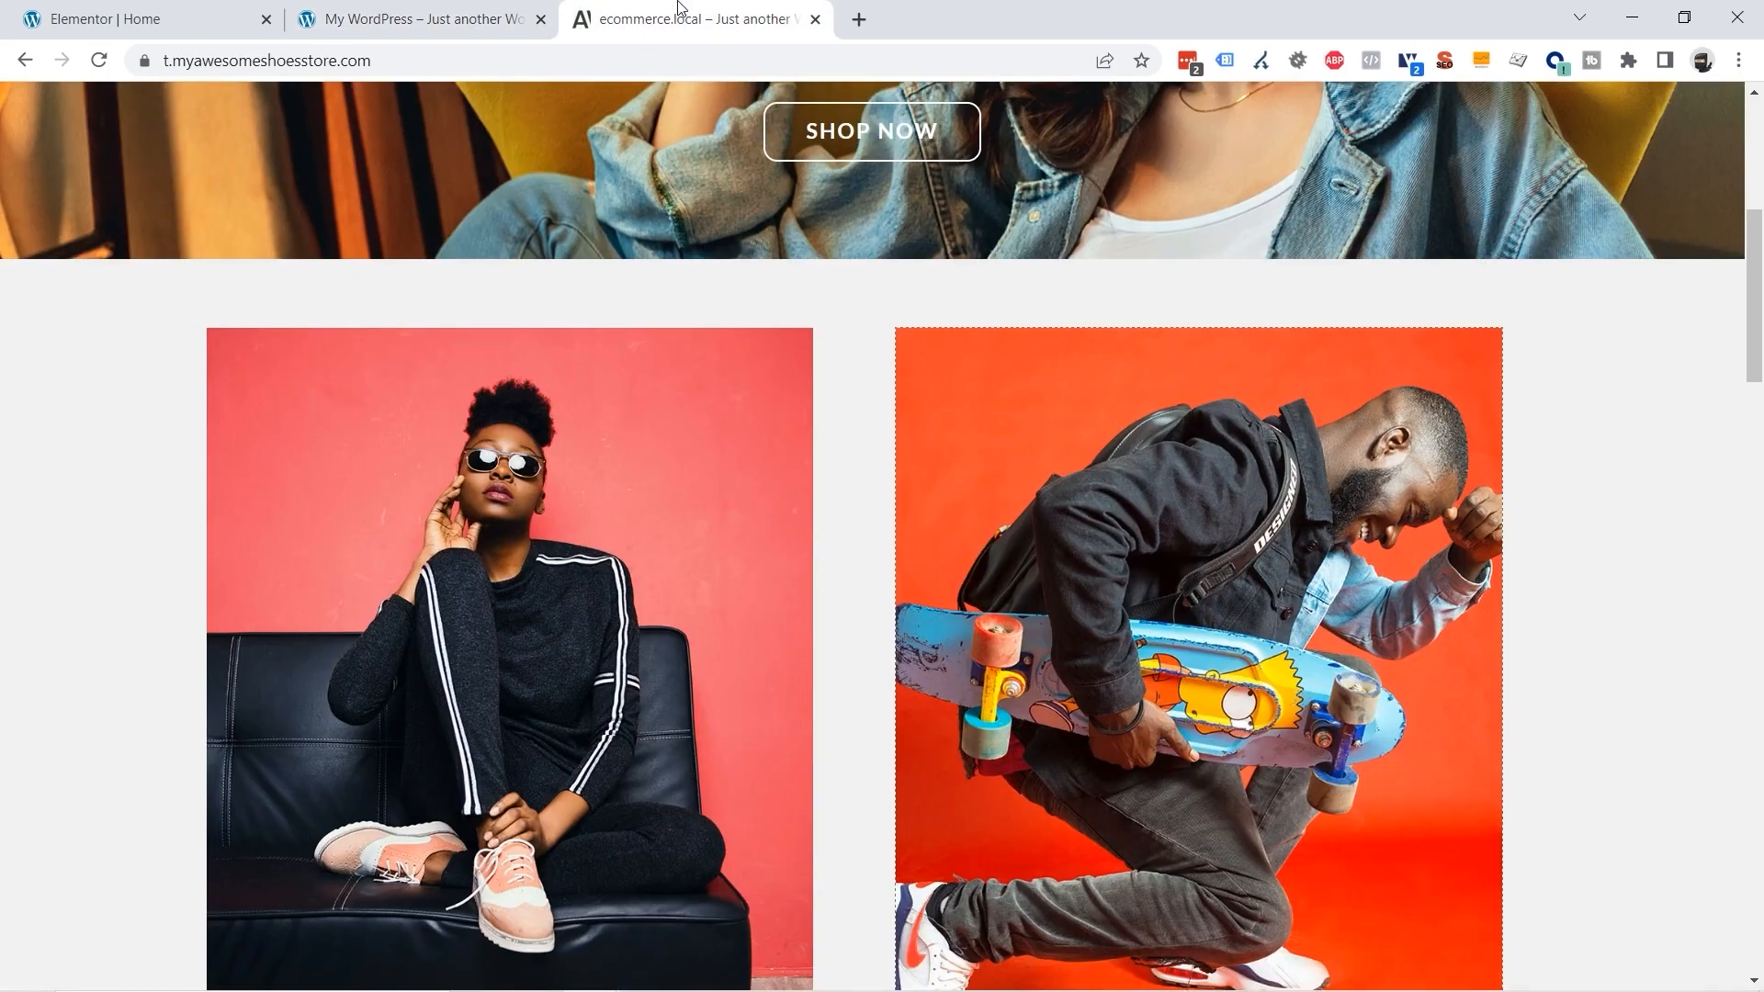
Step: Compare the backgrounds of the collection and Featured sections in the reference store with those in the editor and on the live site
scroll(1542, 436, down, 8)
scroll(1542, 435, down, 4)
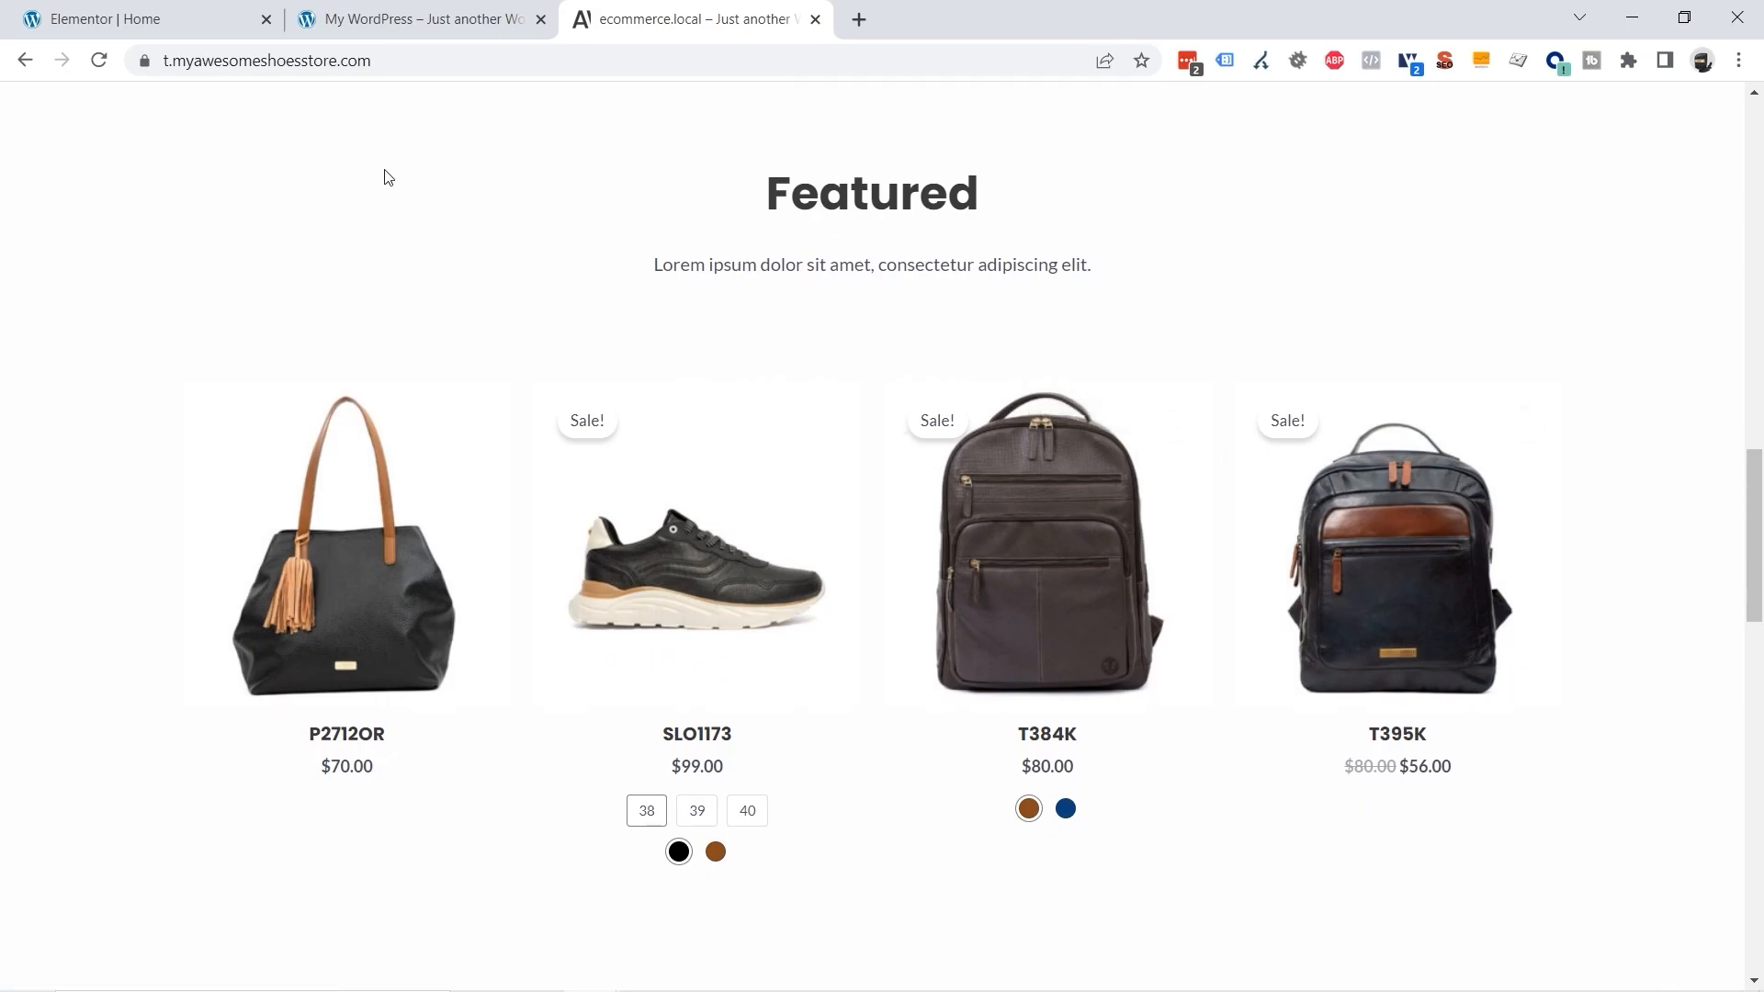
click(179, 29)
scroll(1039, 383, down, 3)
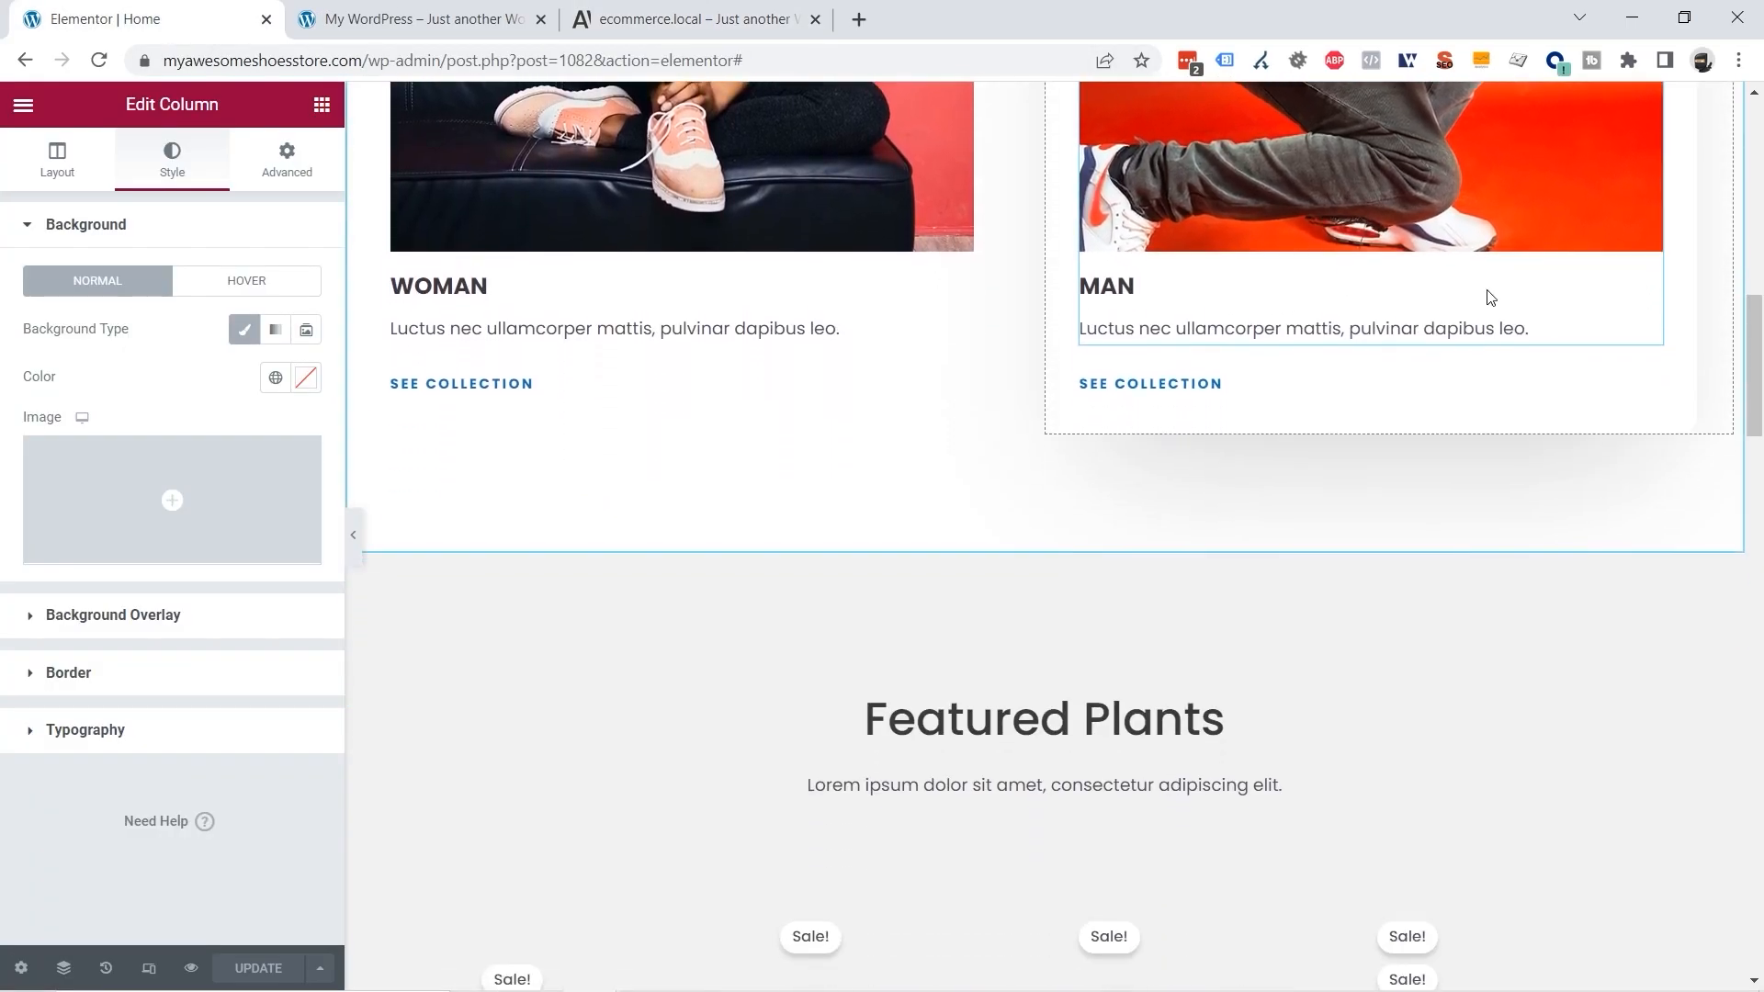
scroll(1492, 293, down, 3)
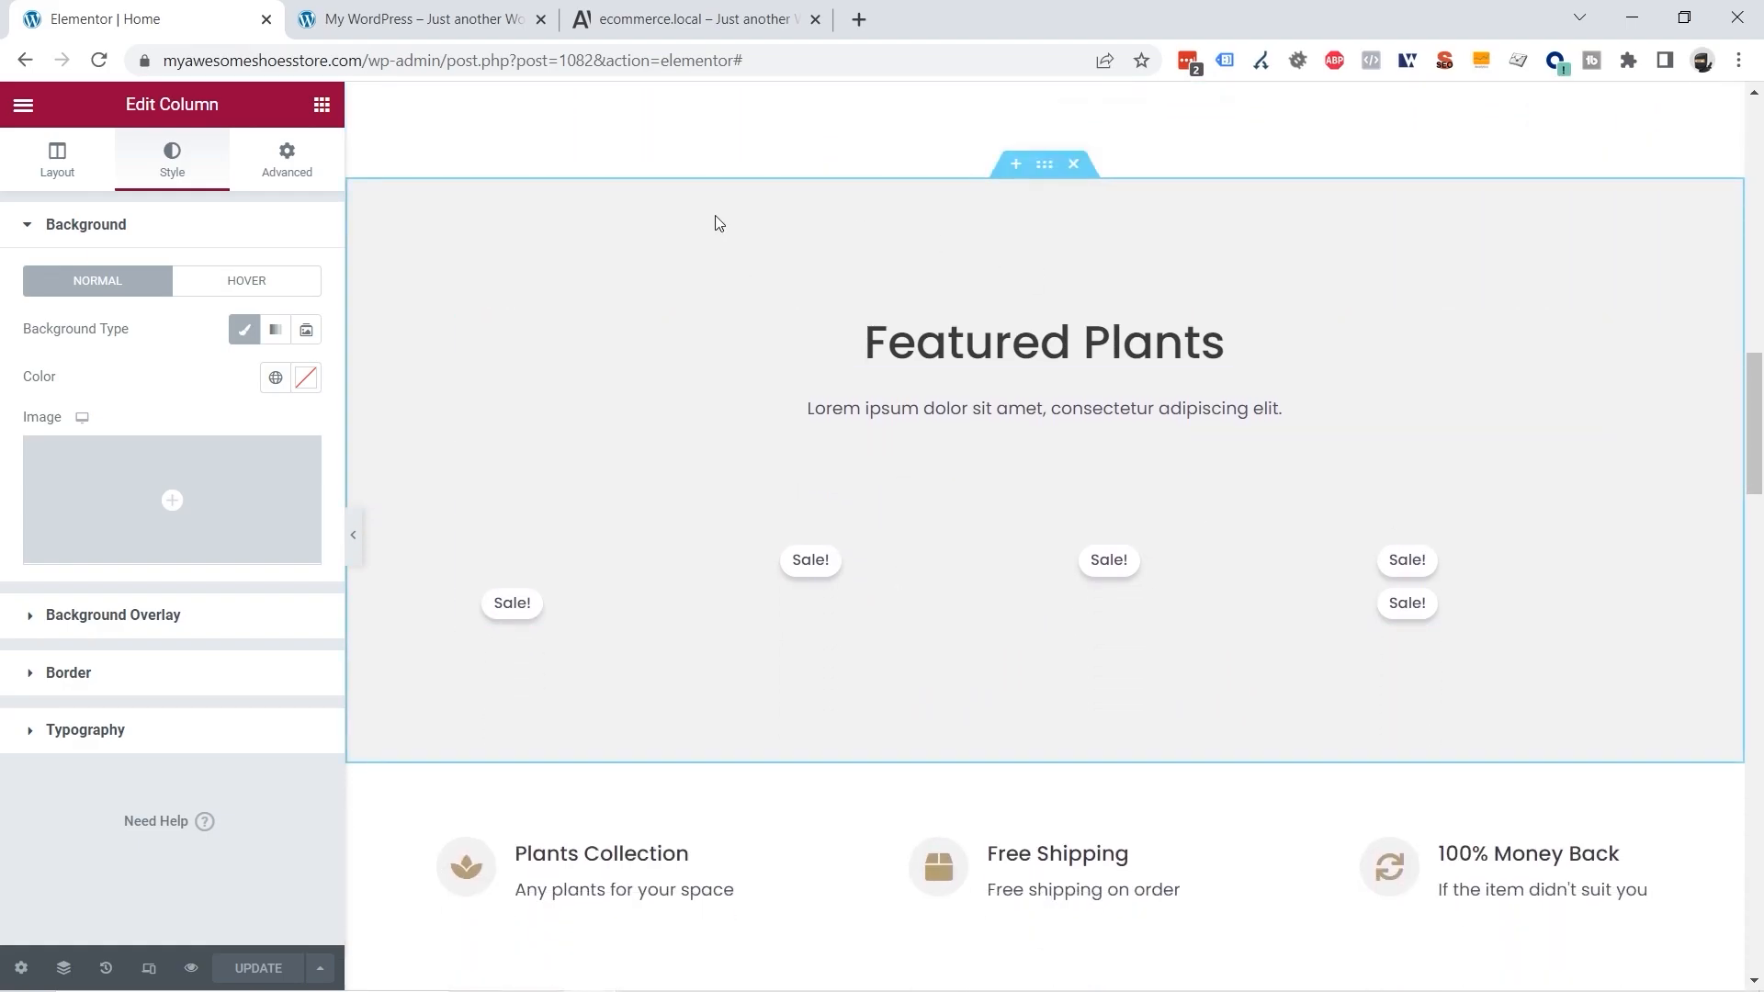
click(621, 11)
scroll(1253, 493, up, 1)
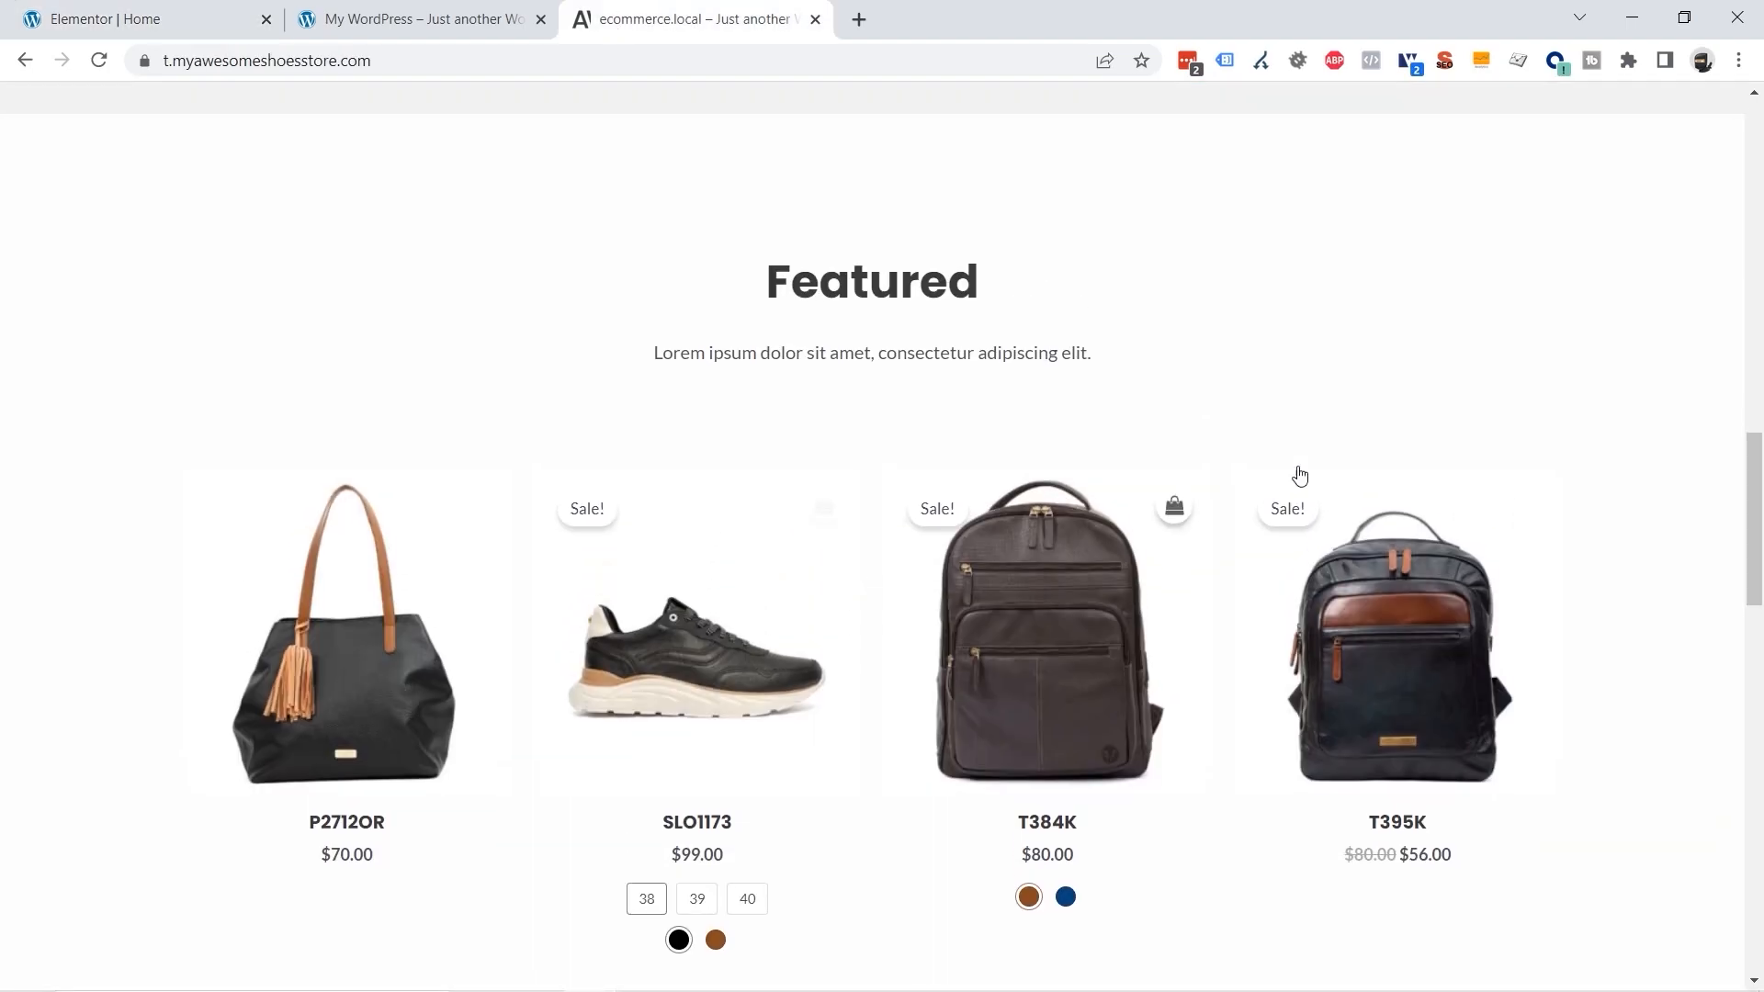
scroll(1608, 528, up, 3)
scroll(1603, 523, down, 3)
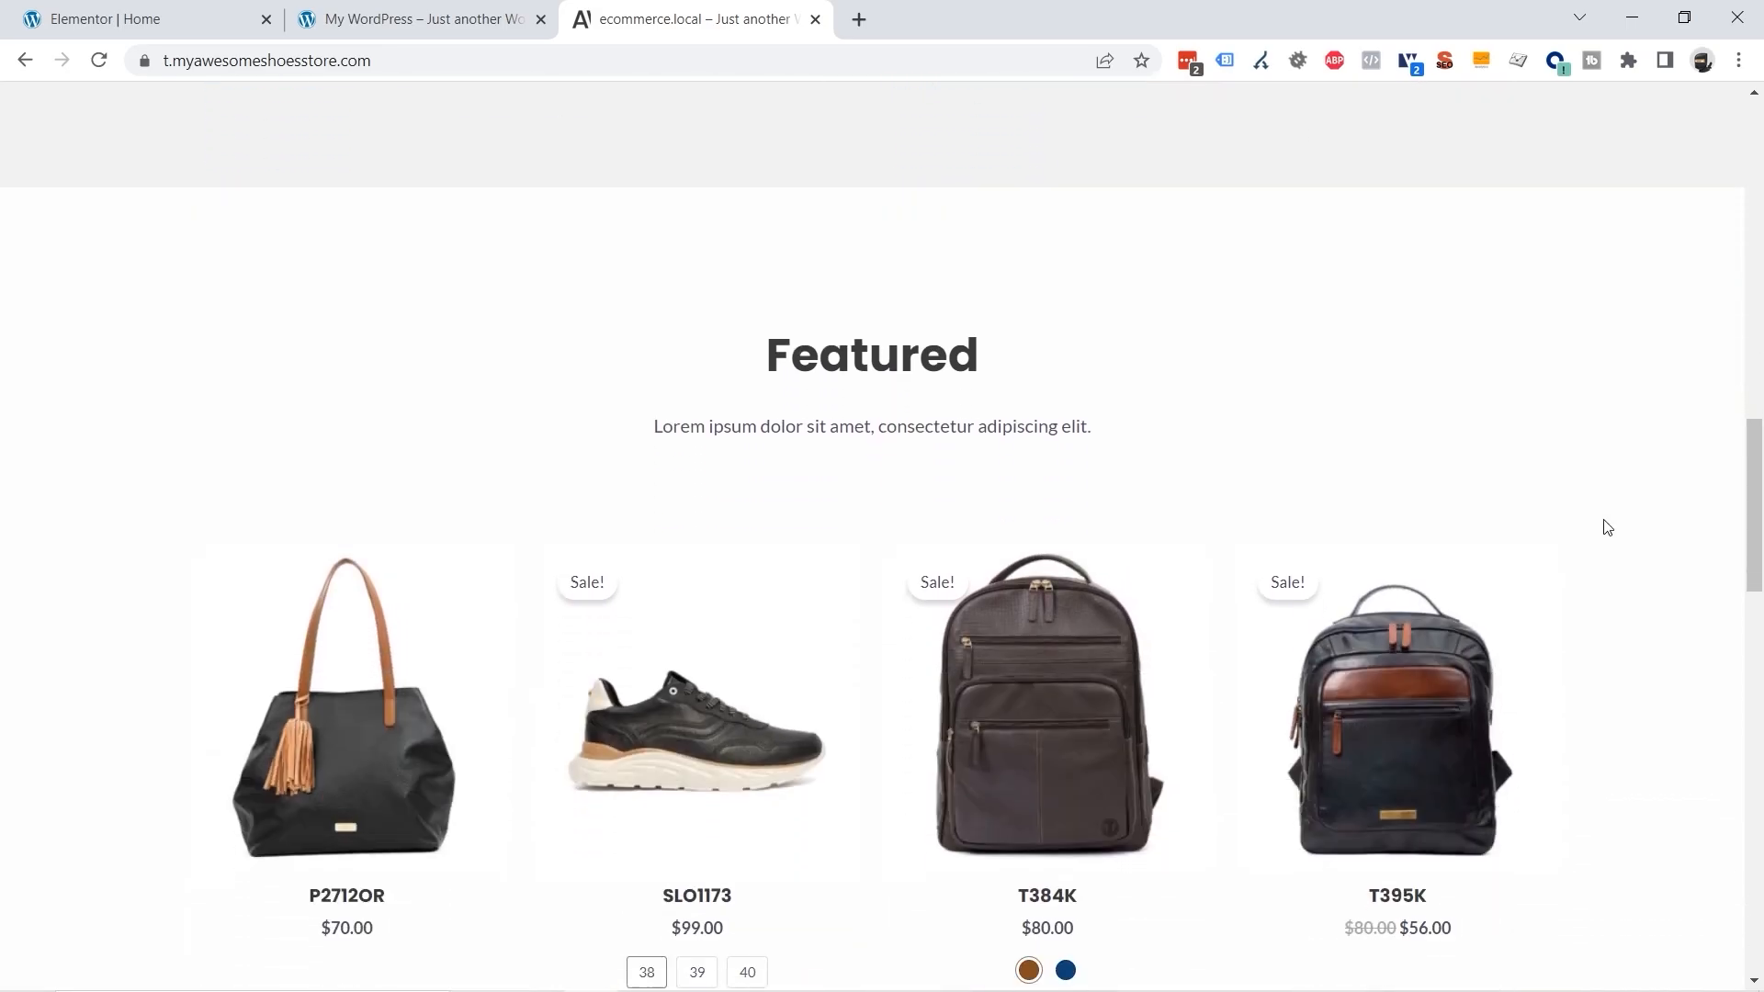
key(ctrl+shift+Tab)
scroll(1627, 333, down, 5)
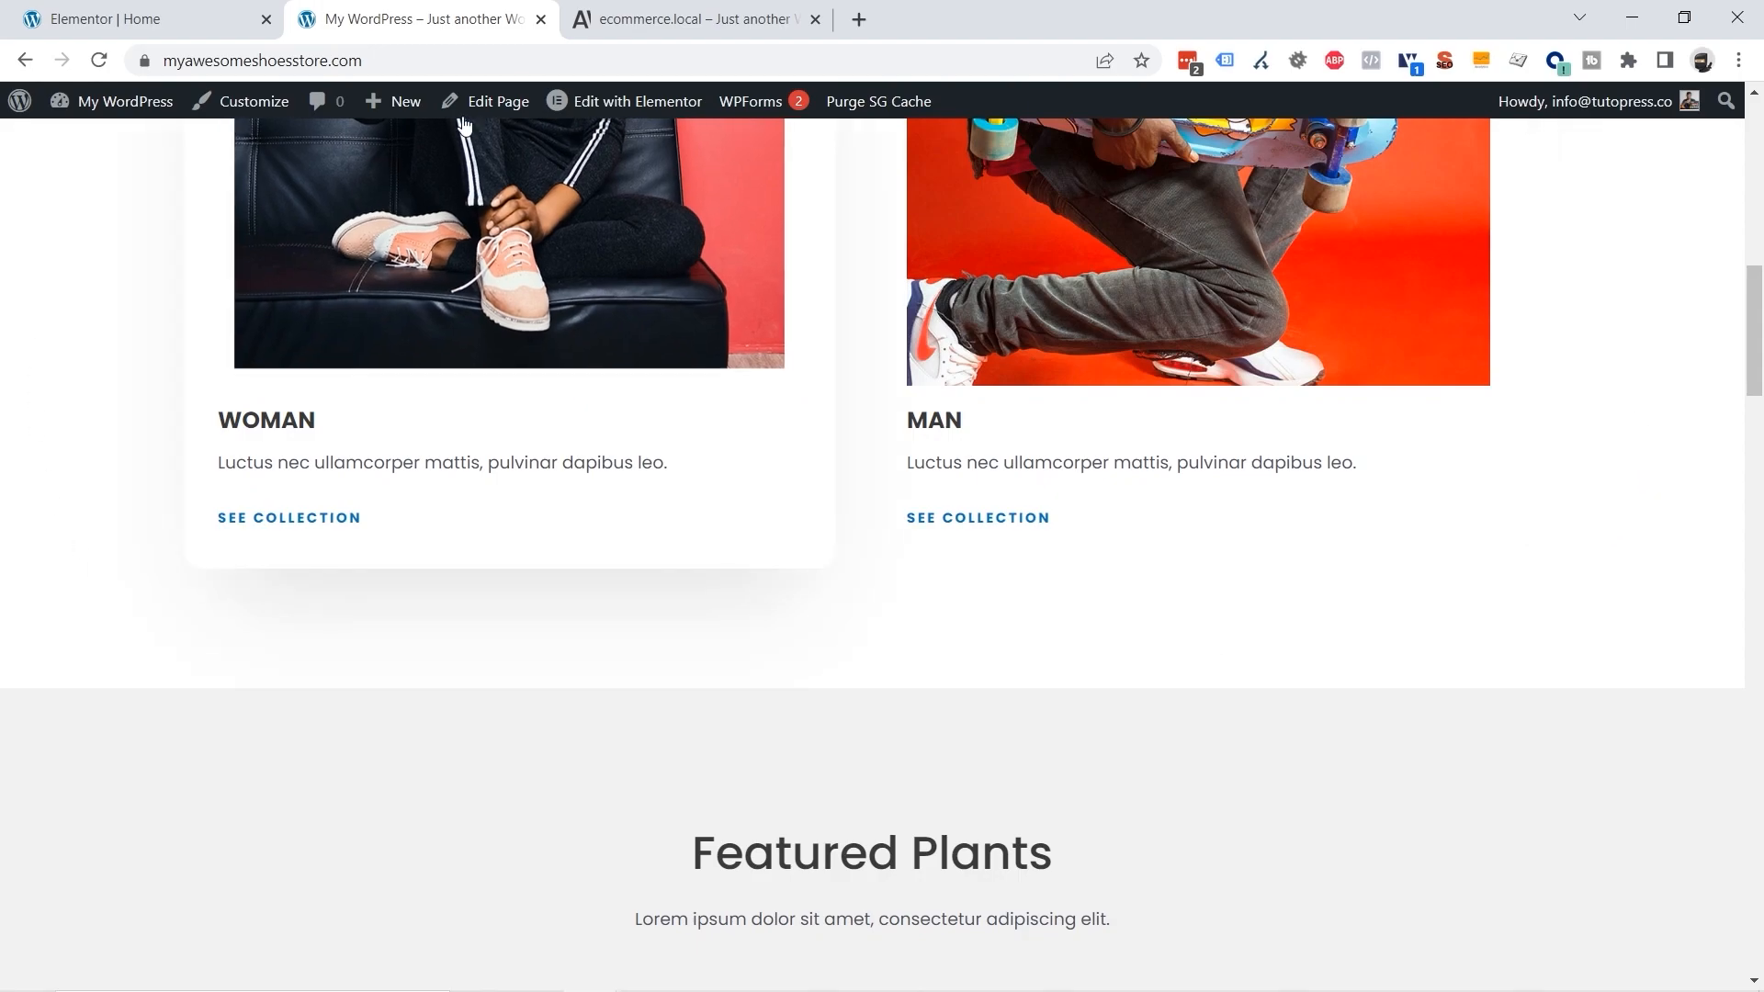
click(618, 18)
scroll(134, 587, down, 7)
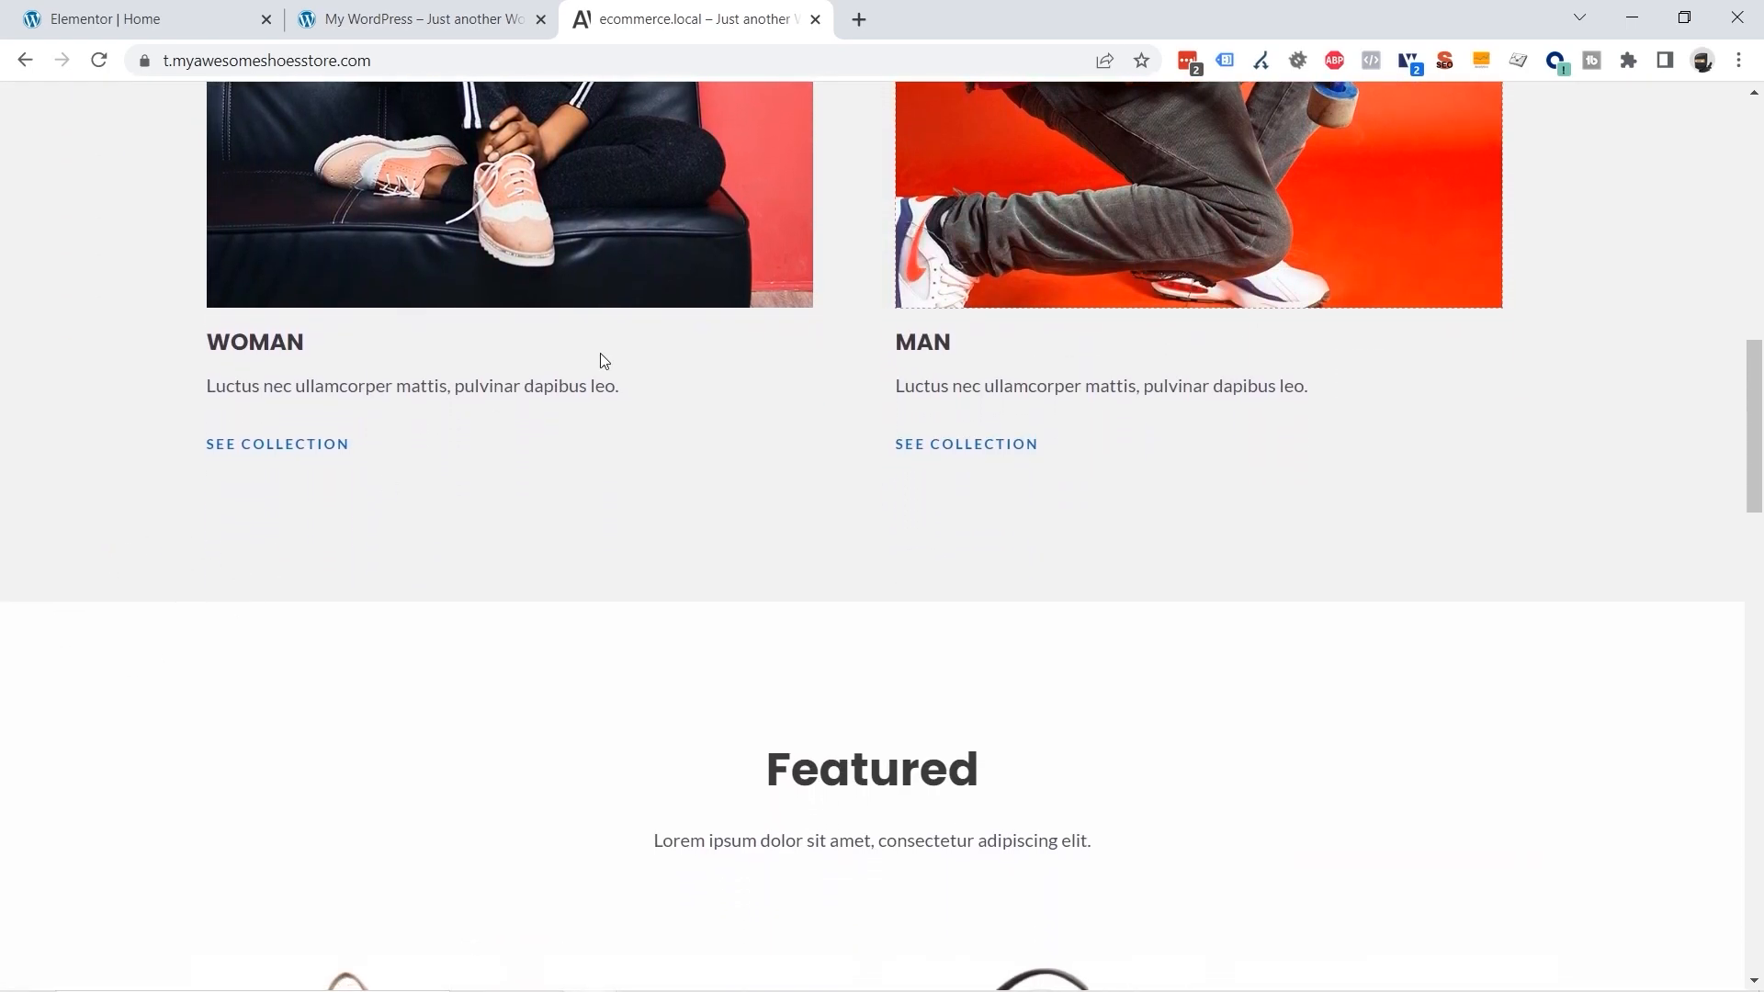
Step: Give the section holding the WOMAN and MAN cards a classic background in the global Theme Color 5
click(154, 20)
scroll(1268, 784, up, 9)
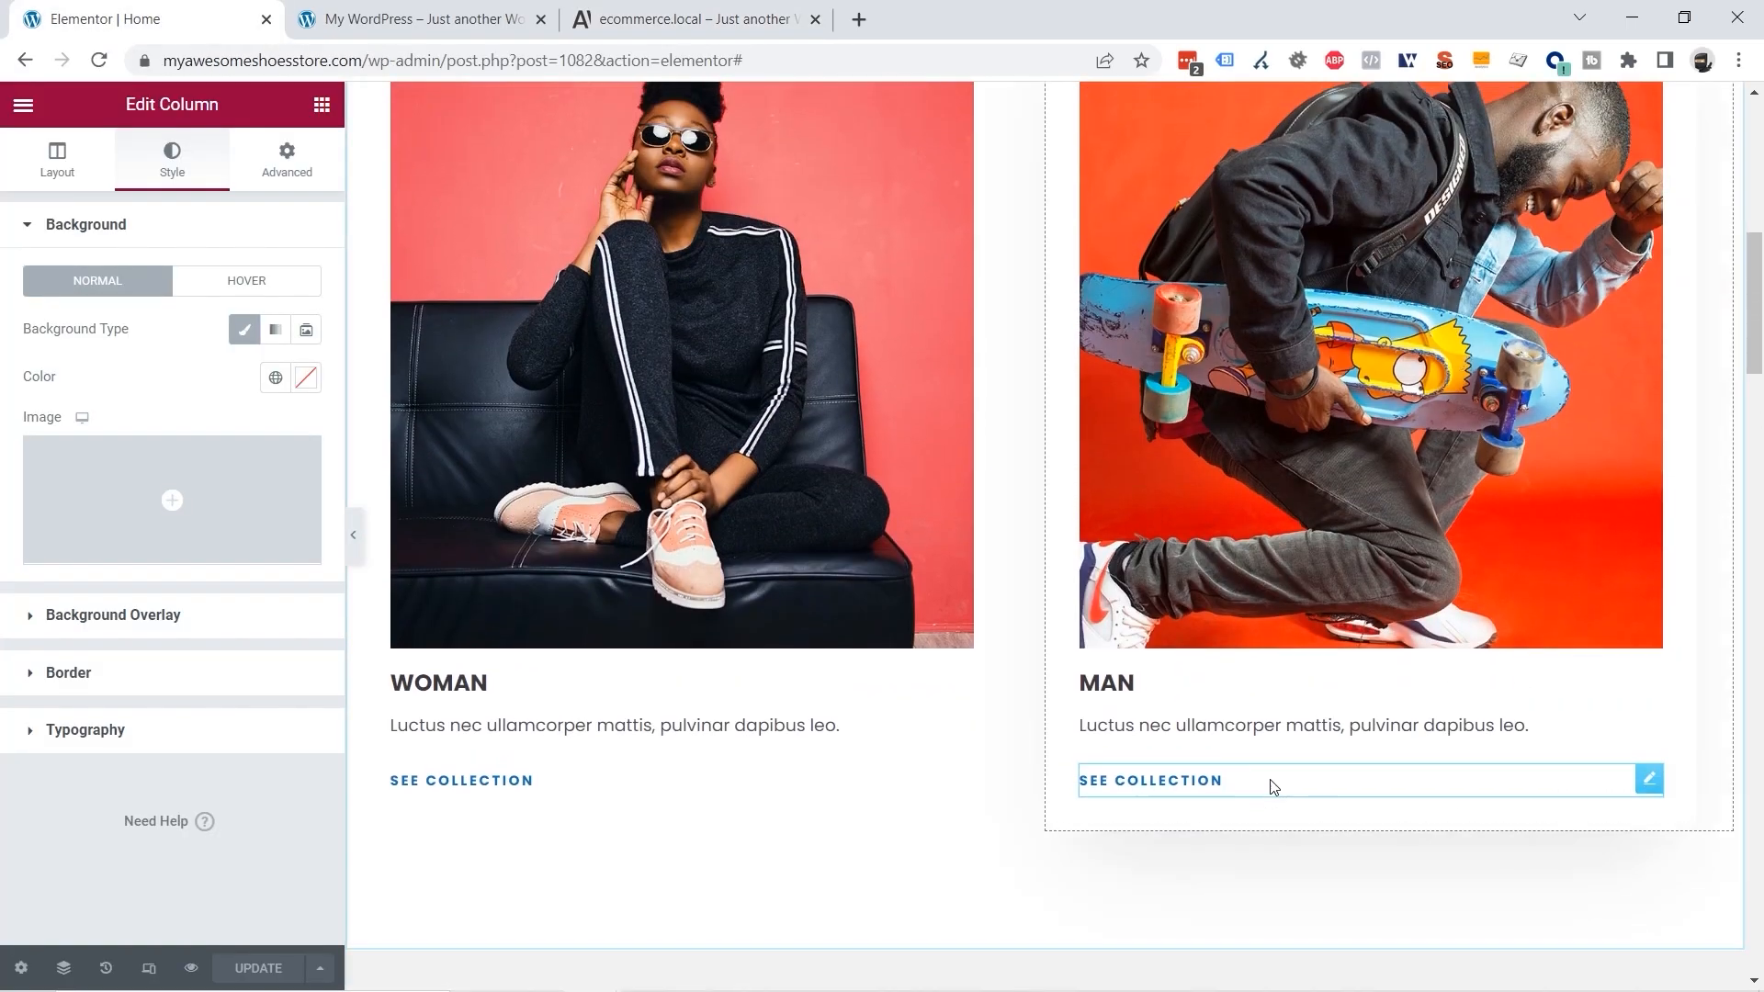
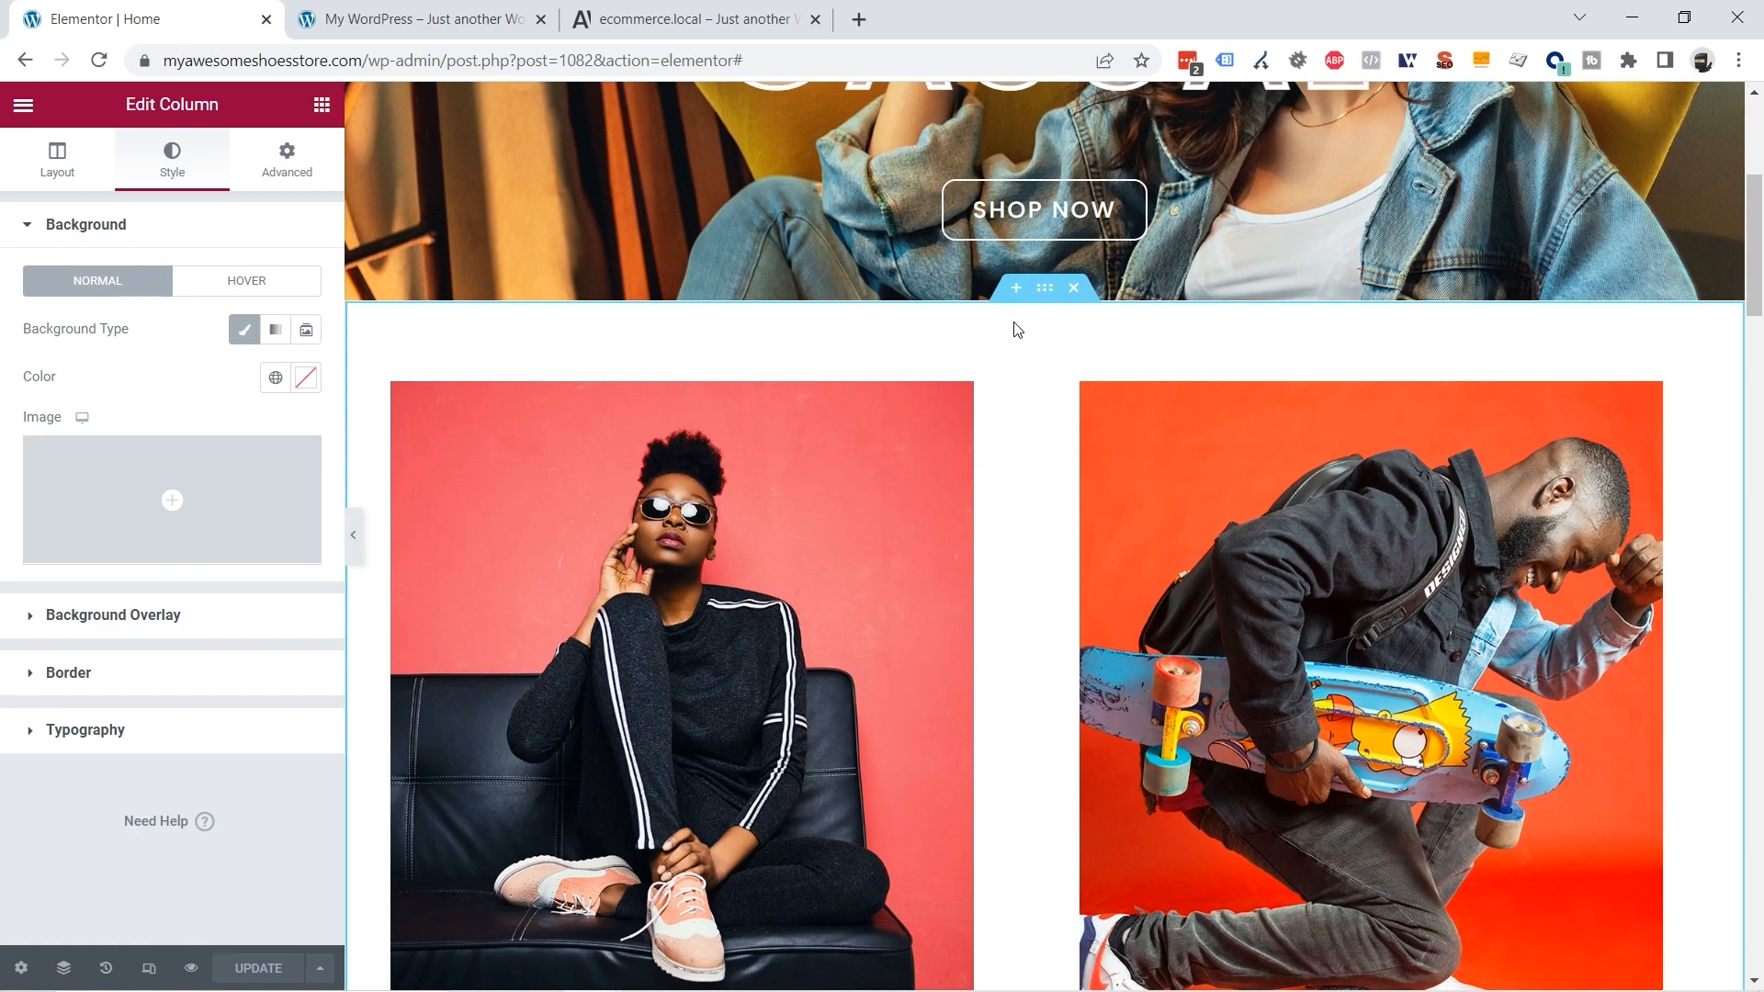
right_click(1016, 329)
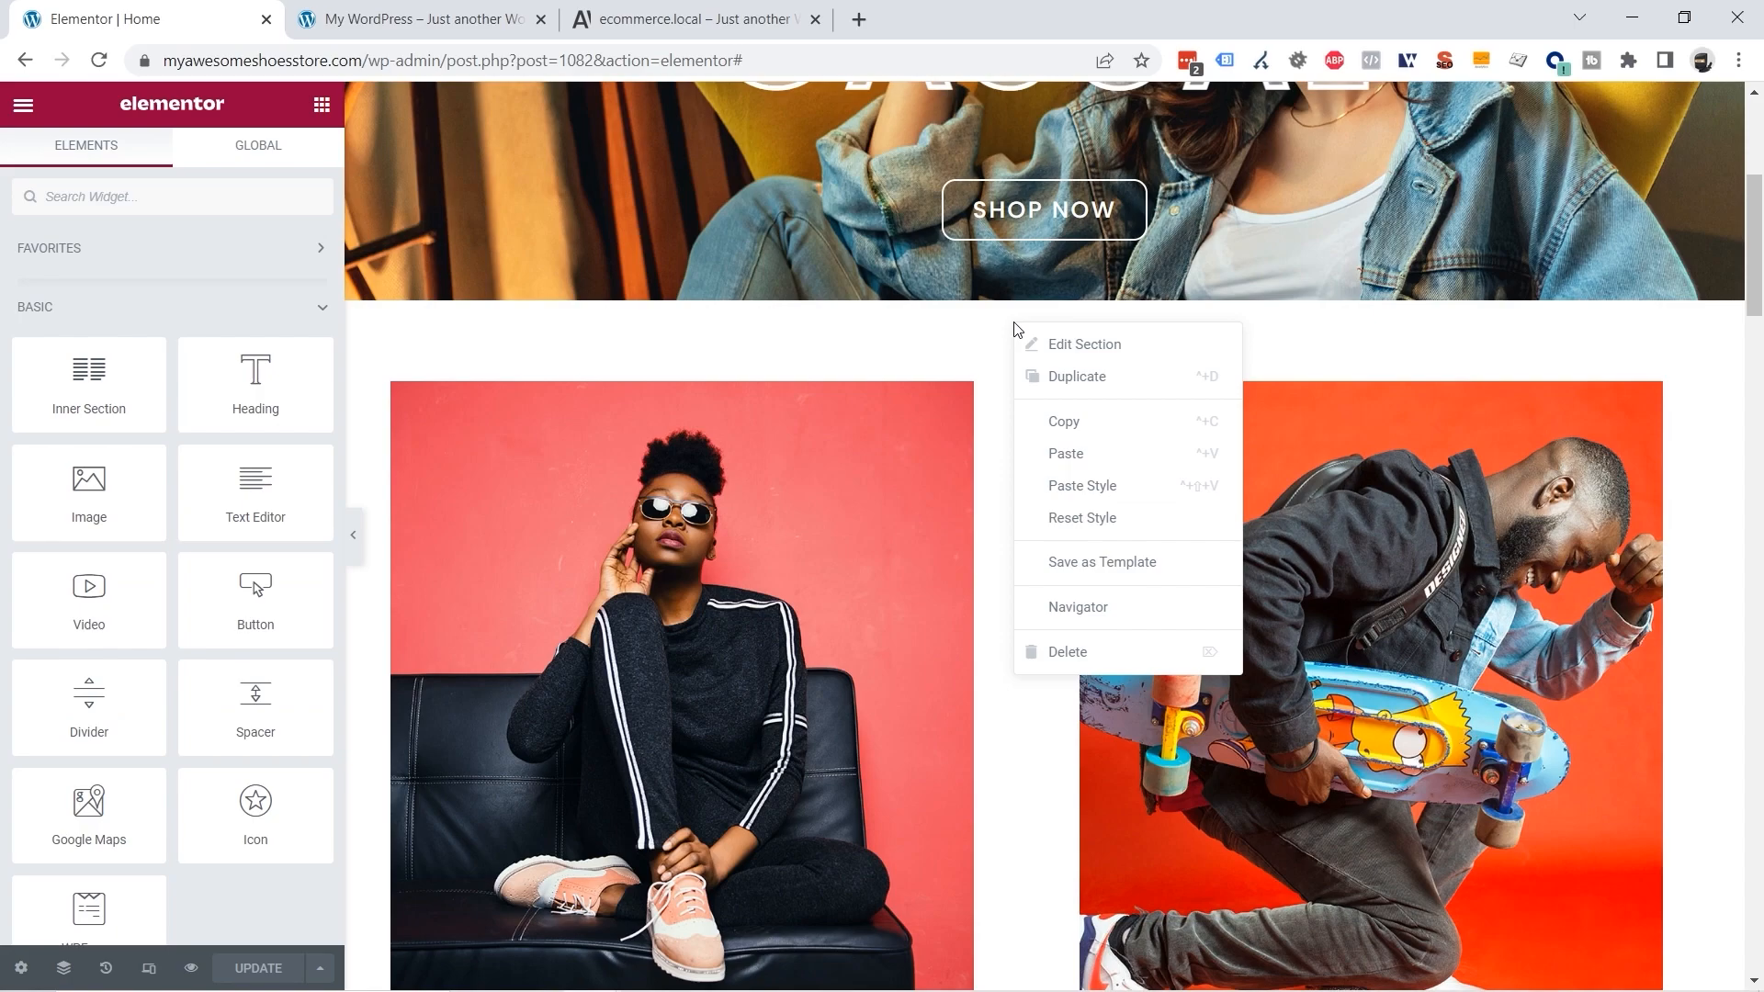
click(1057, 356)
click(168, 167)
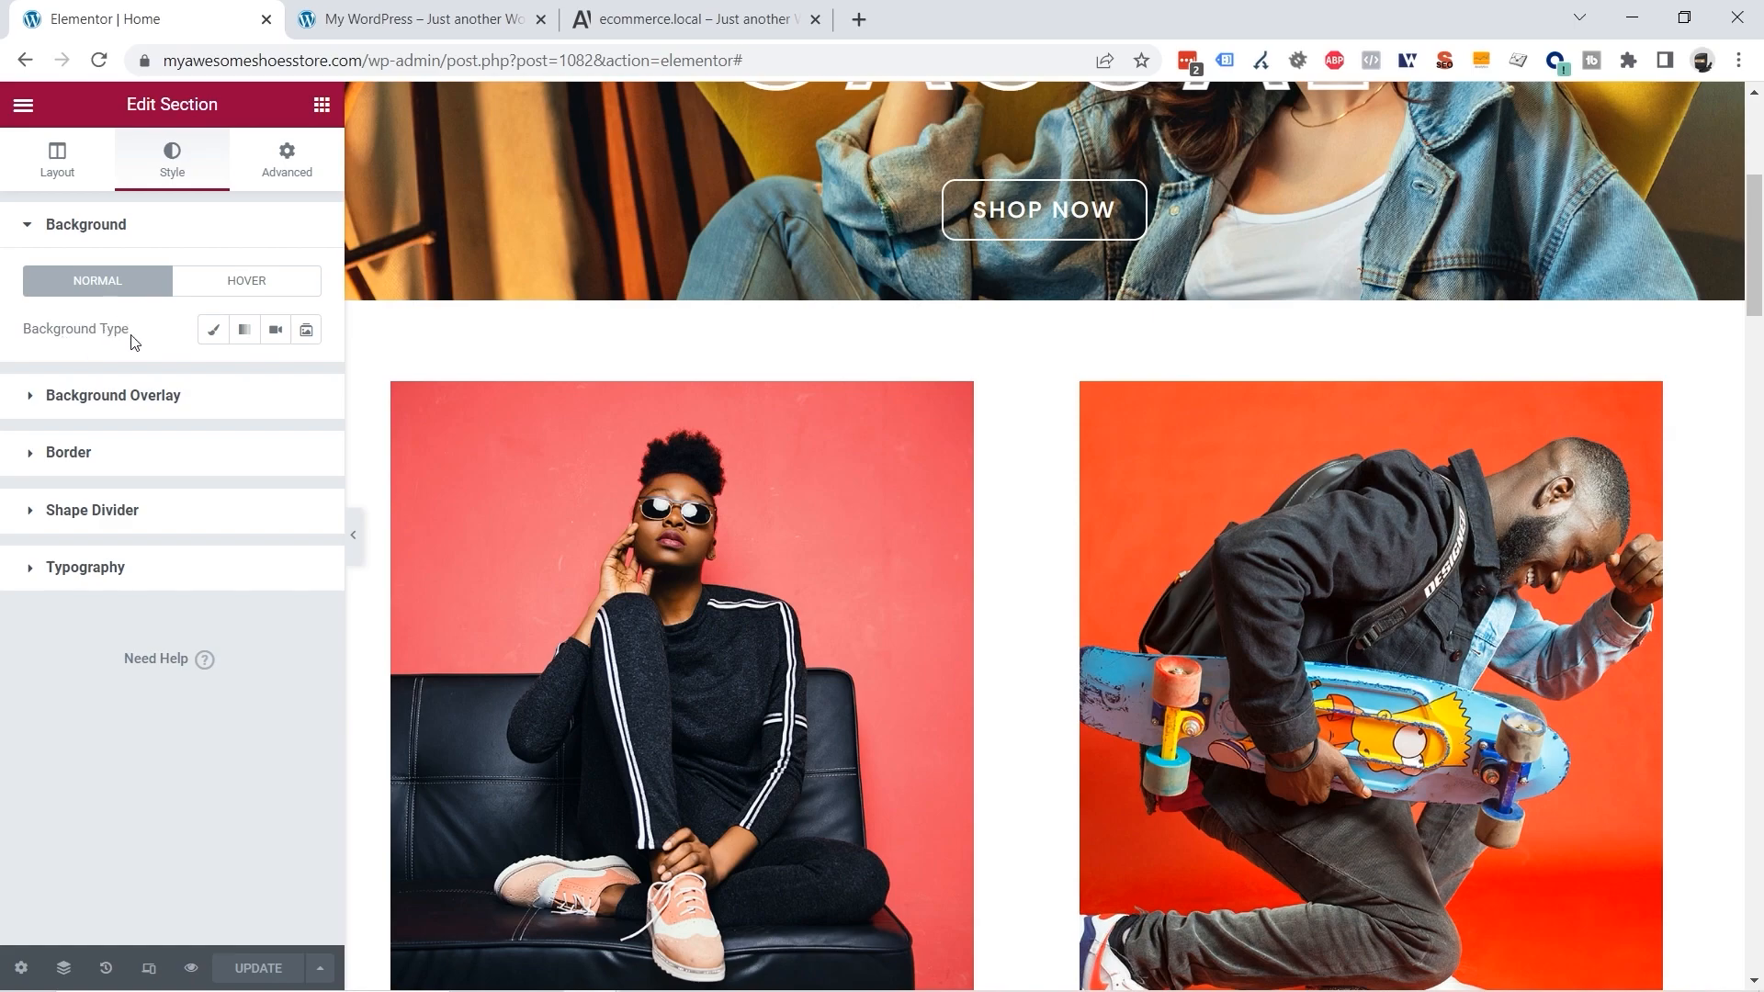
click(210, 341)
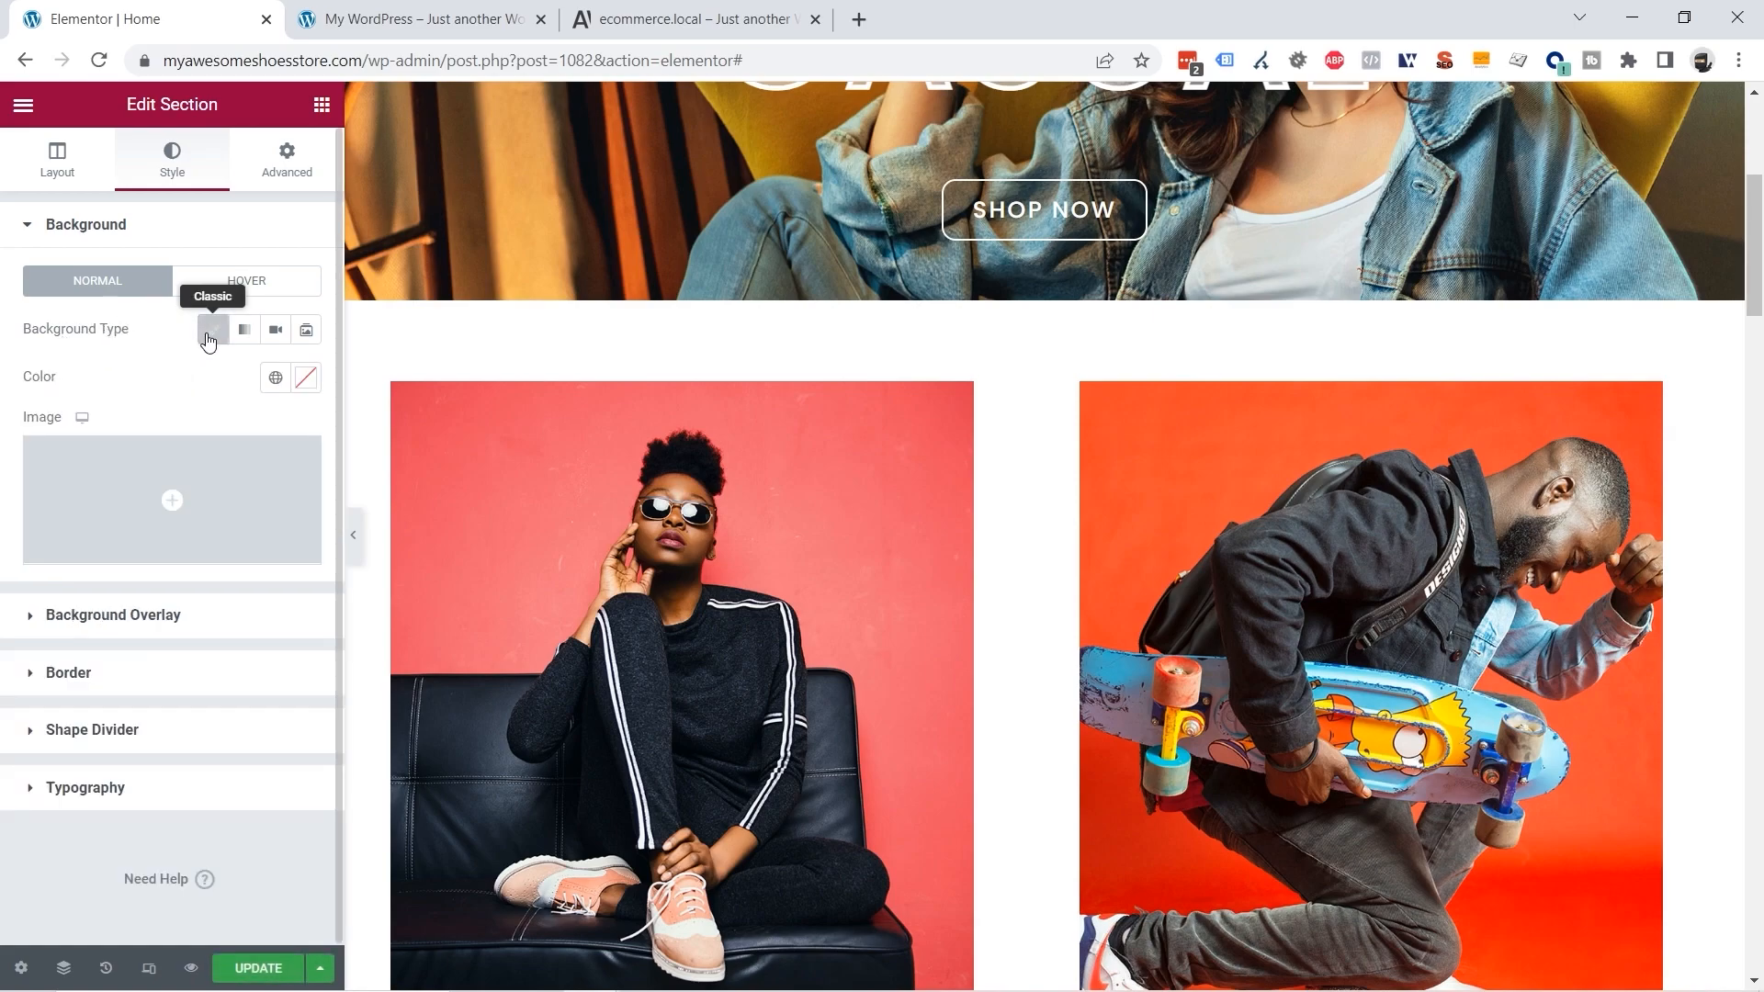
click(276, 386)
scroll(225, 519, down, 3)
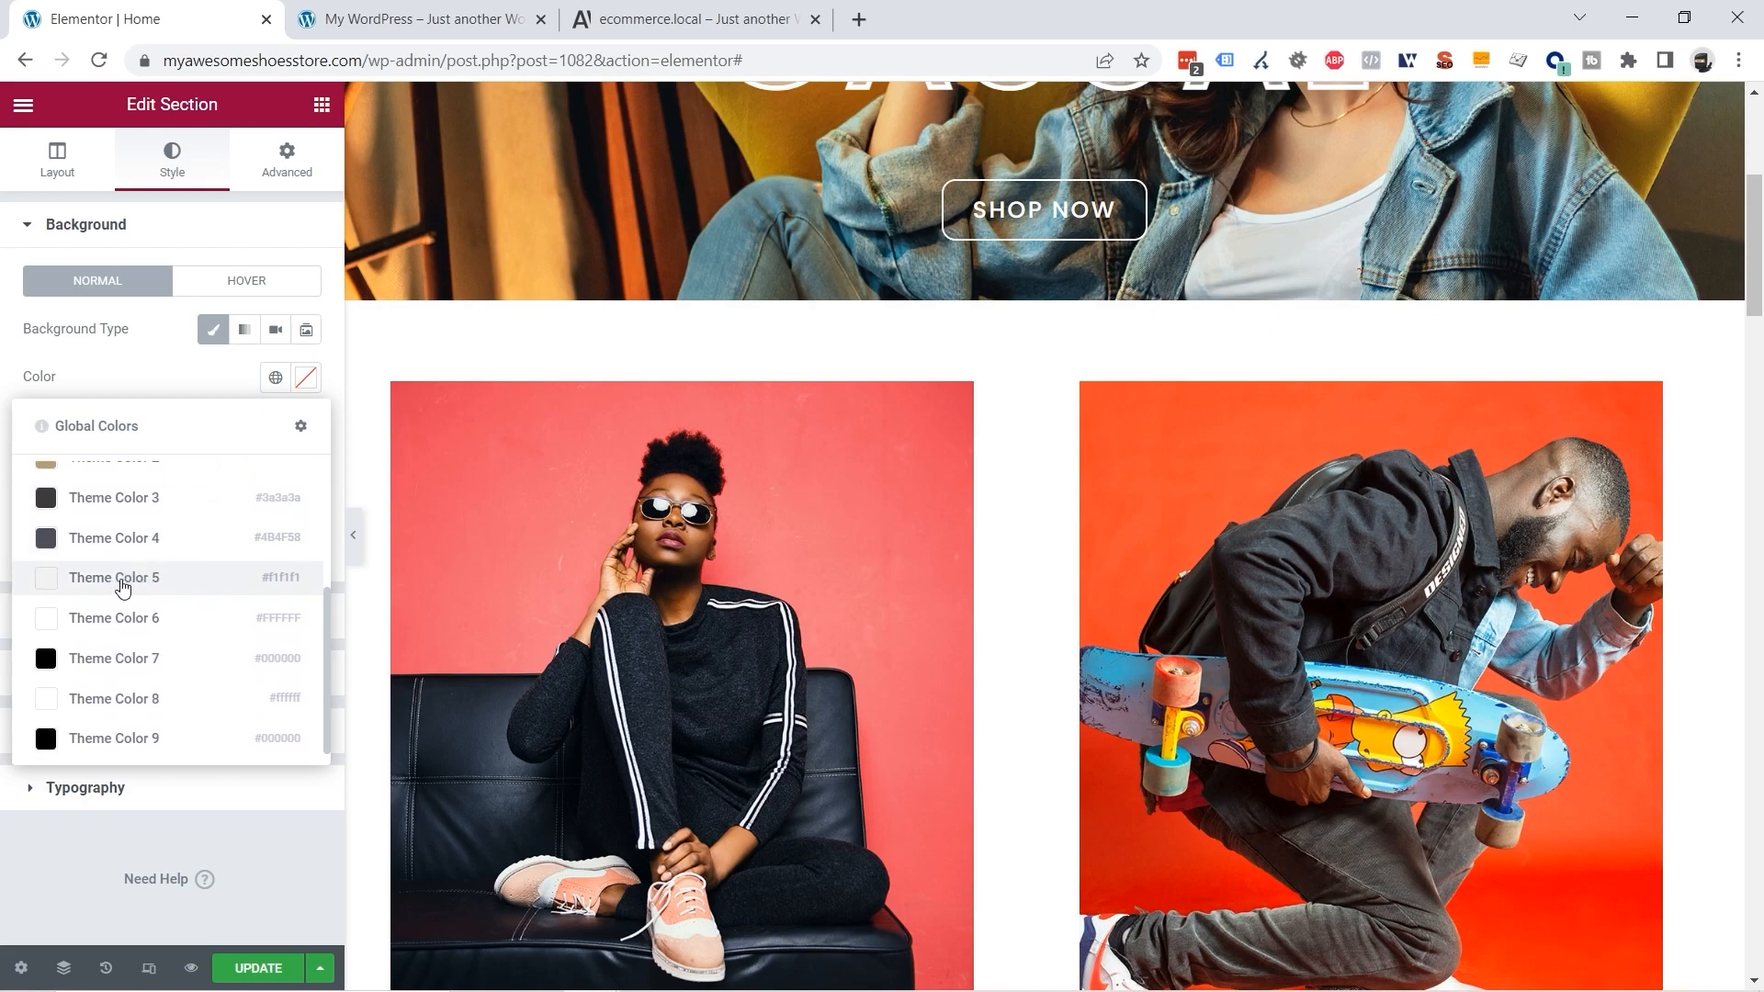
click(150, 585)
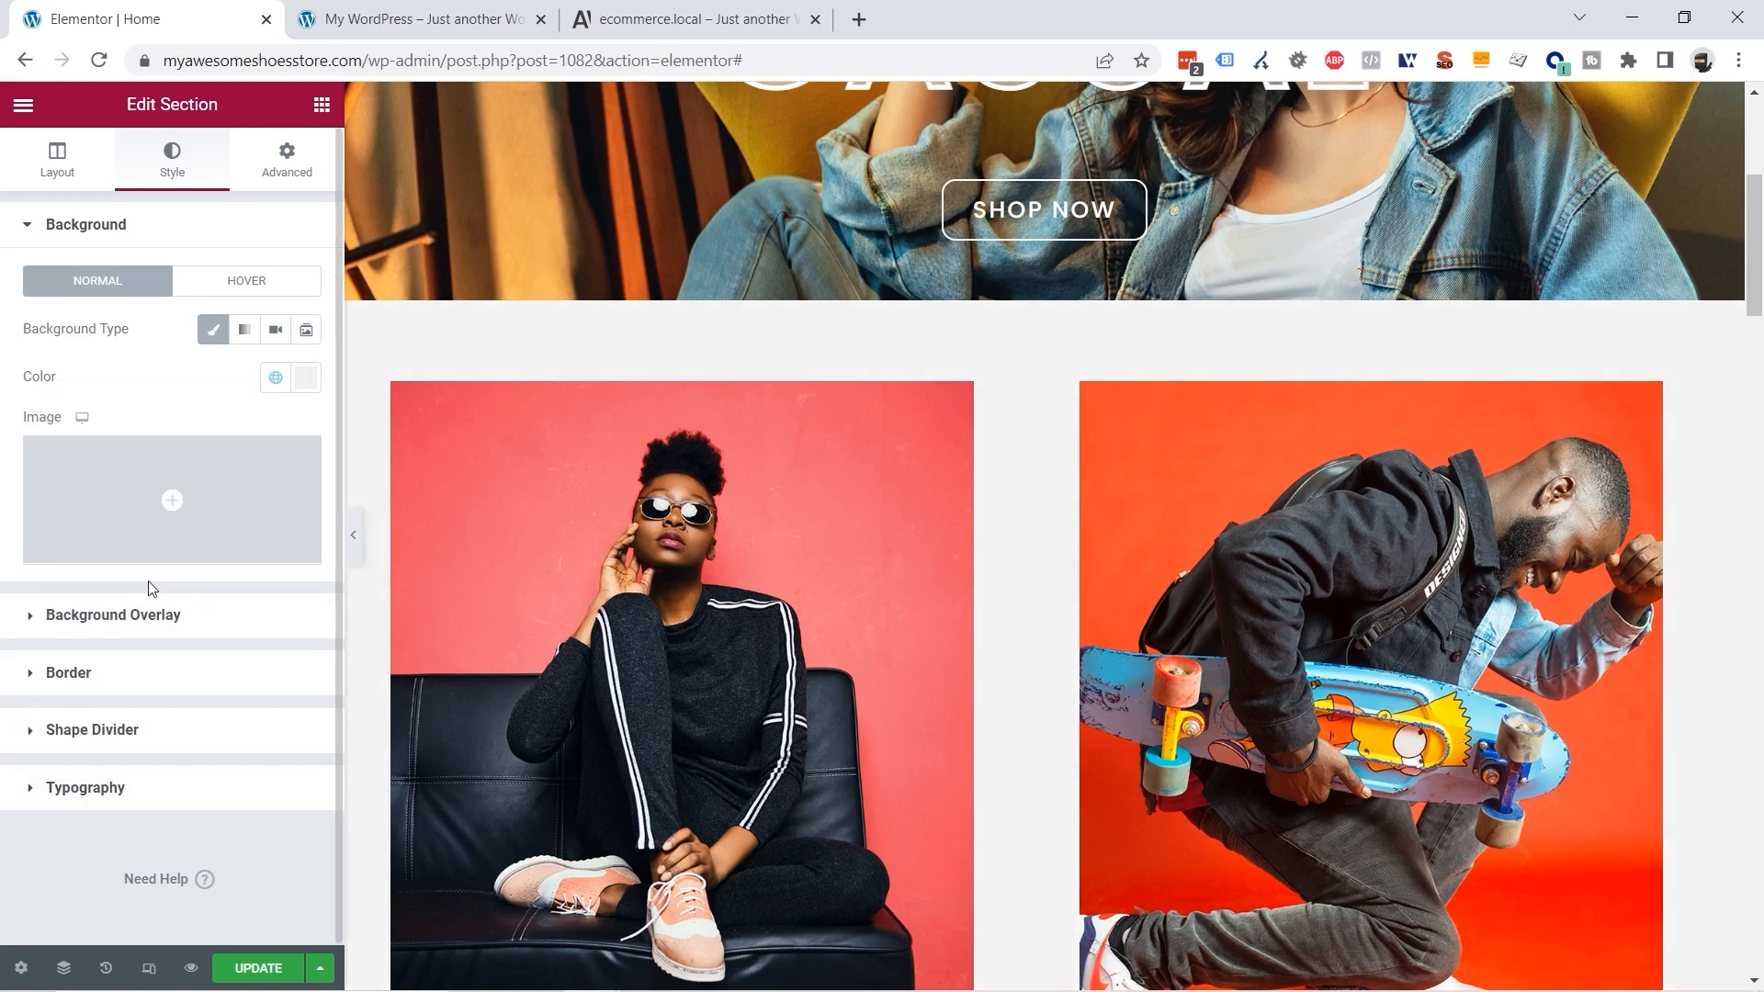
Step: Clear the background color of the Featured Plants section
scroll(1175, 336, down, 7)
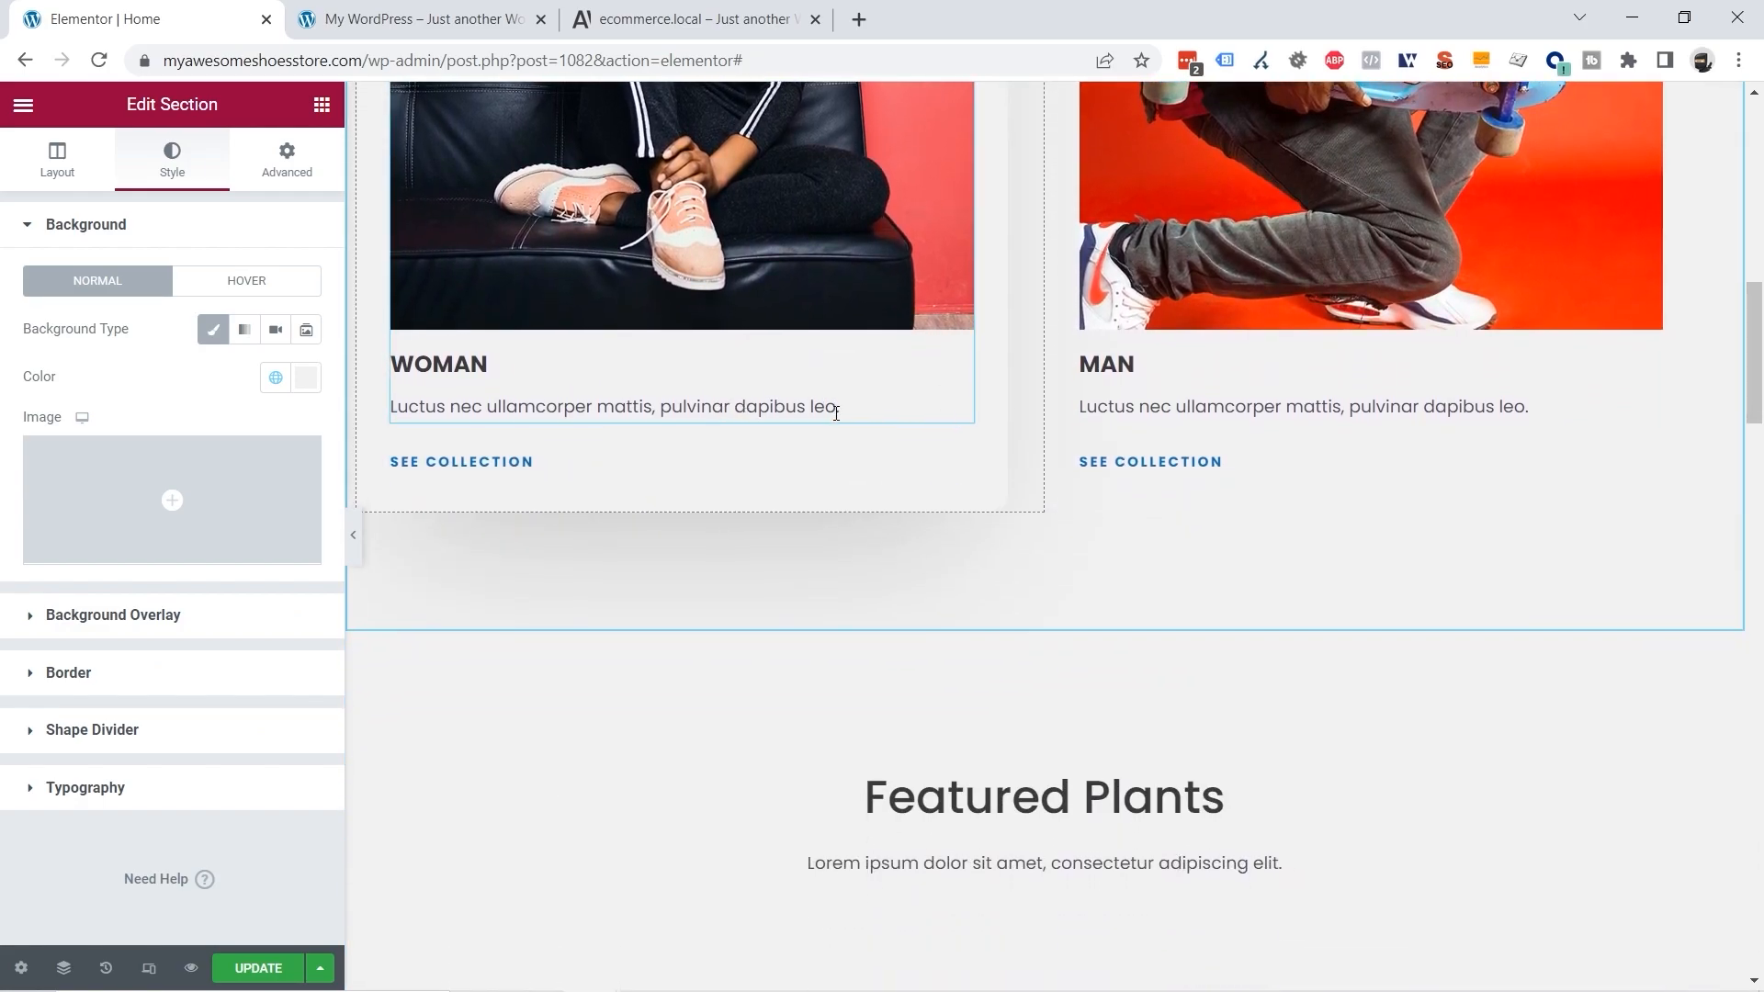
scroll(825, 411, down, 2)
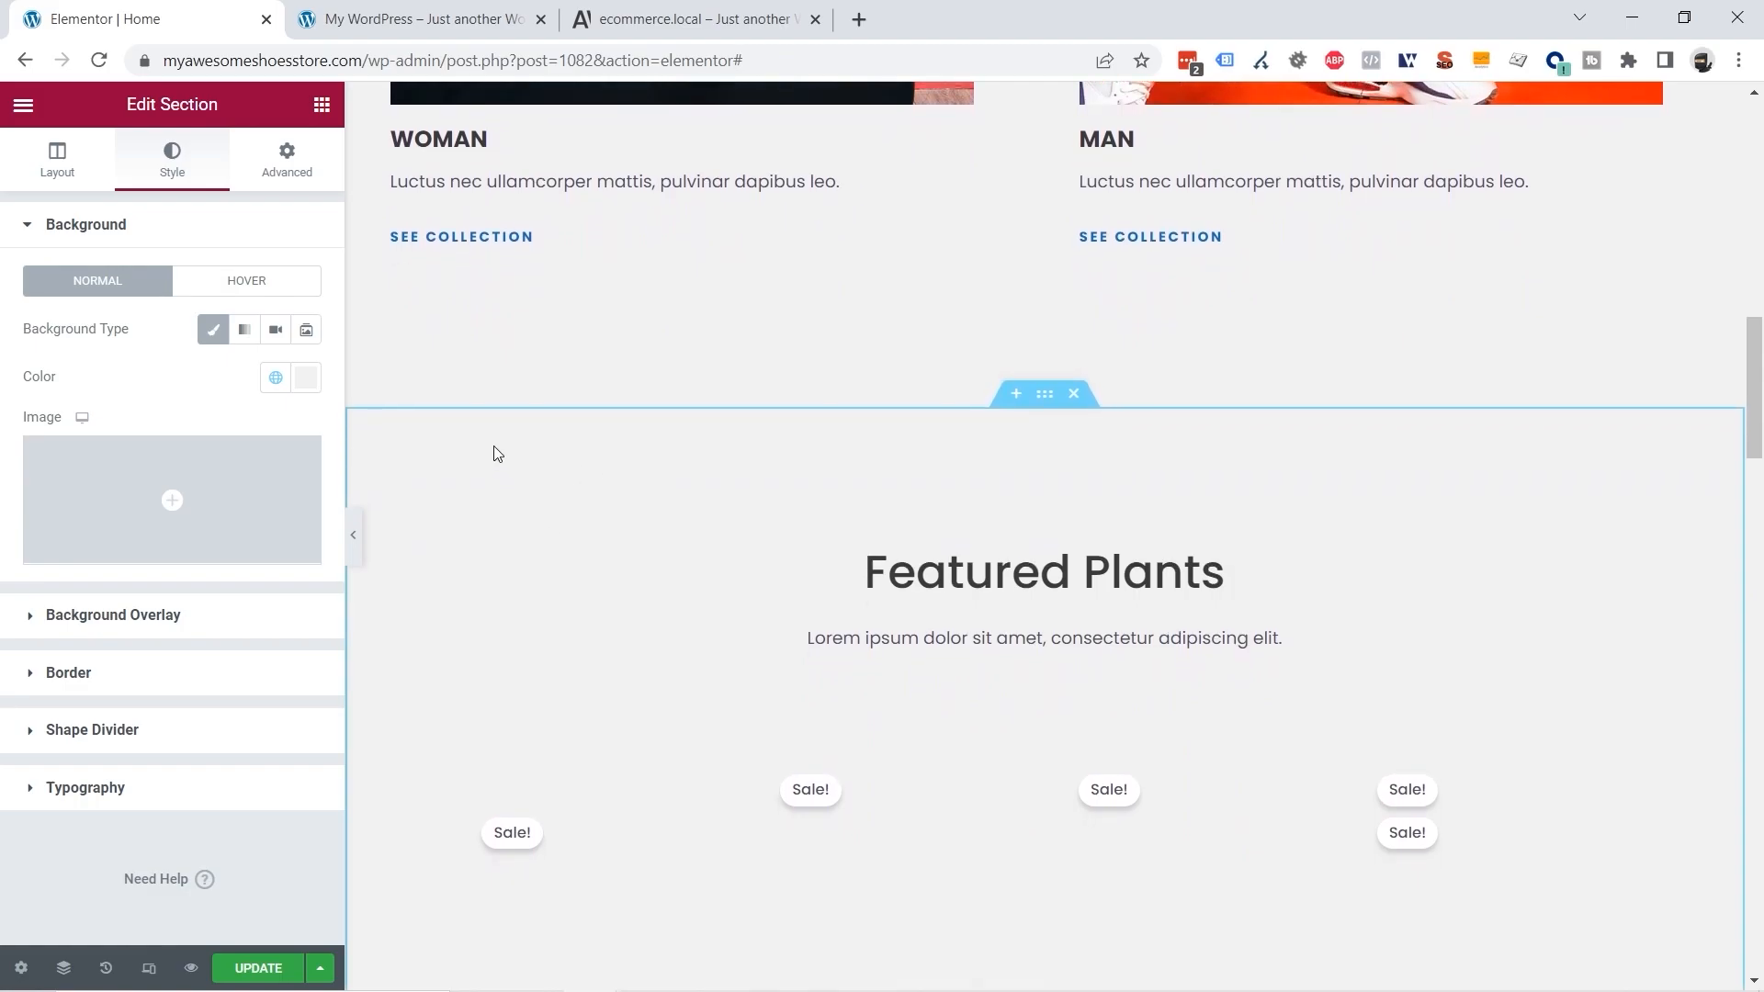
right_click(493, 445)
click(520, 468)
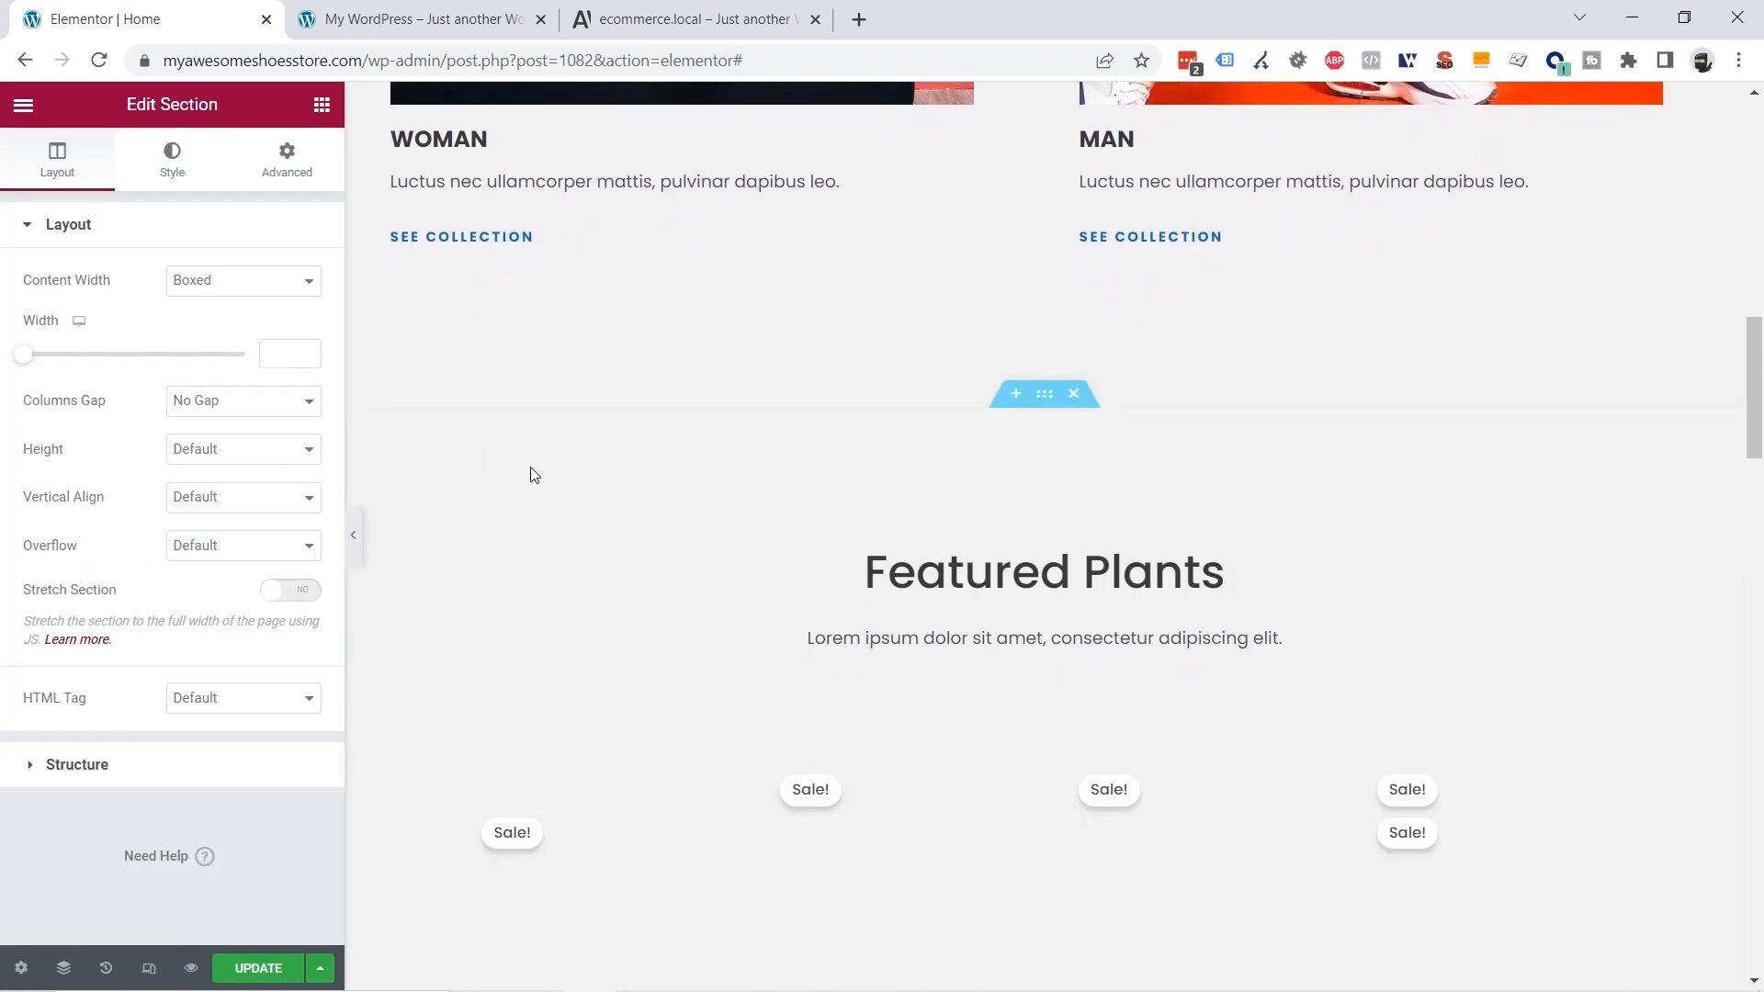
click(177, 174)
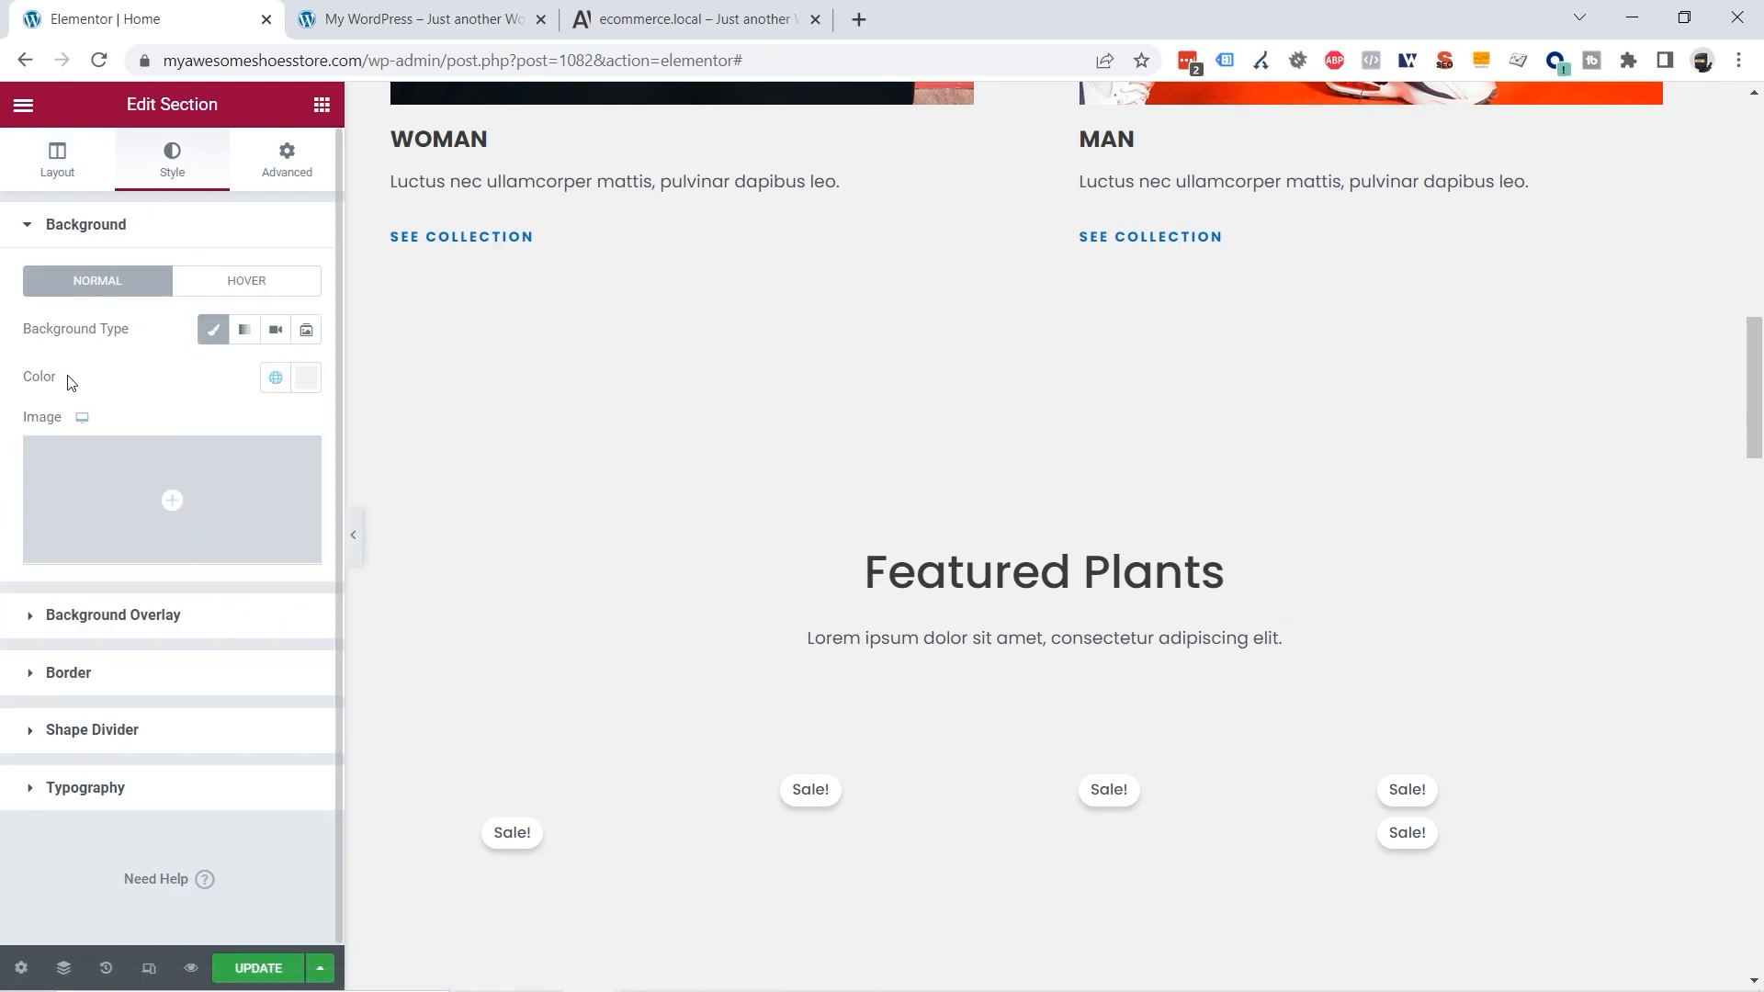
click(305, 378)
click(212, 422)
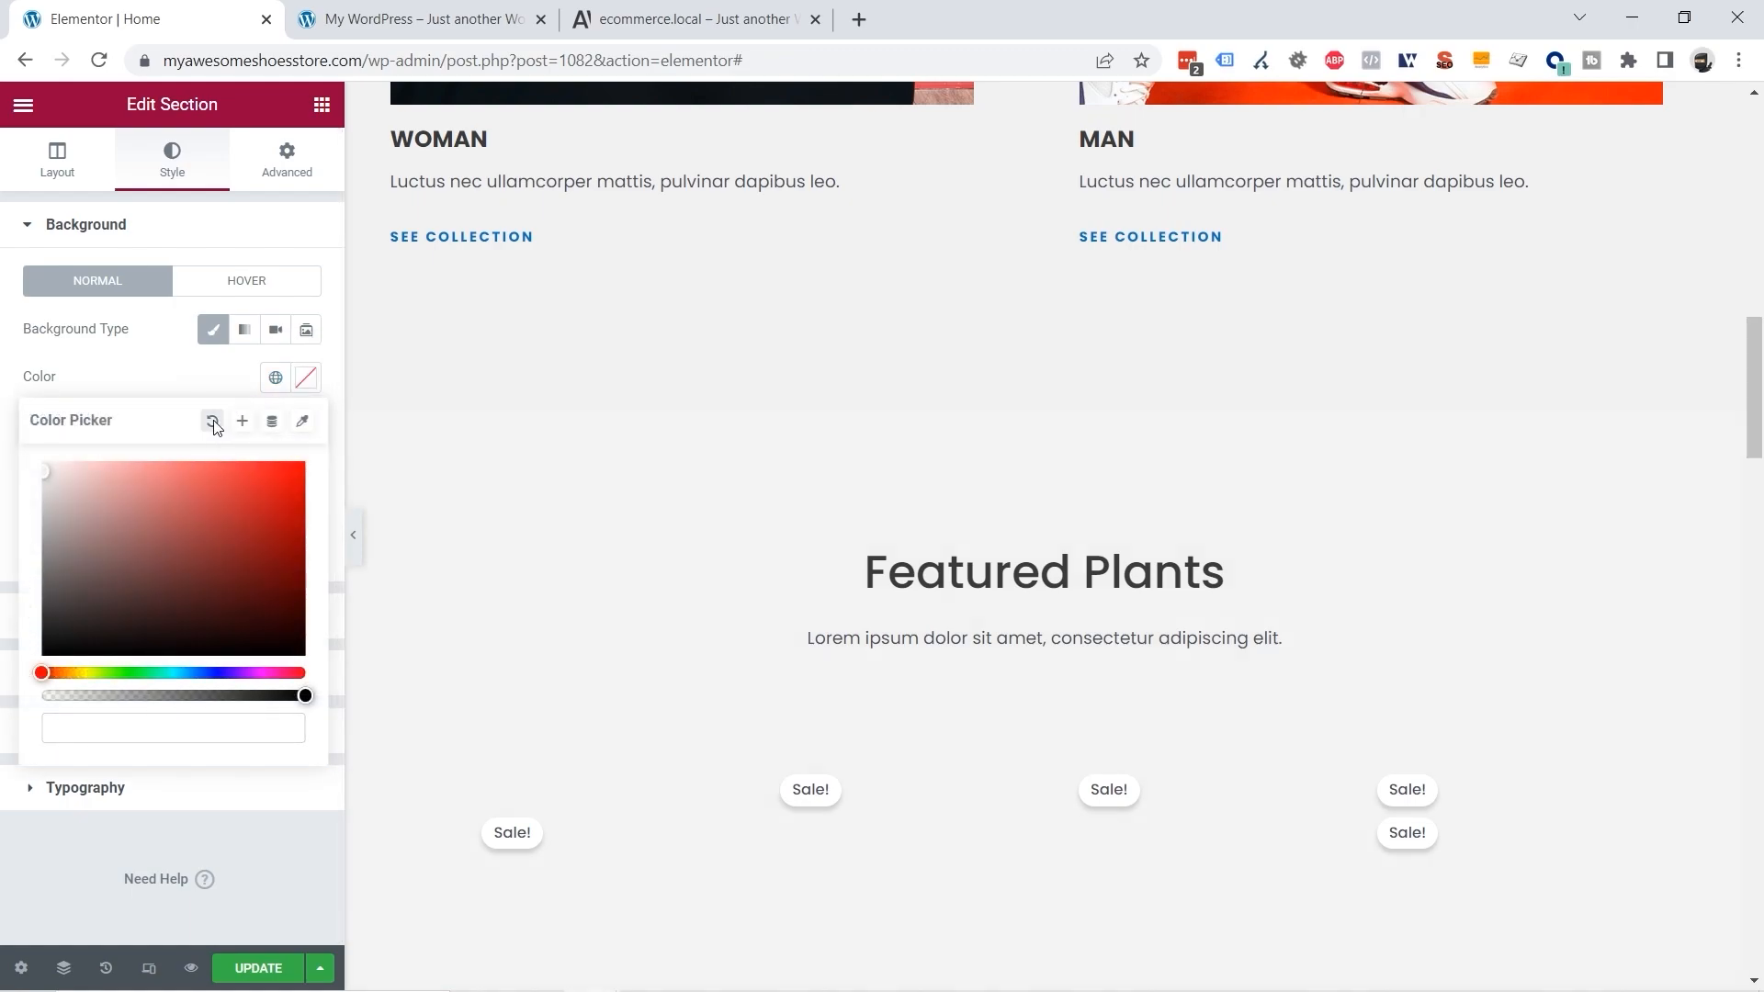
scroll(919, 569, down, 3)
scroll(941, 630, up, 2)
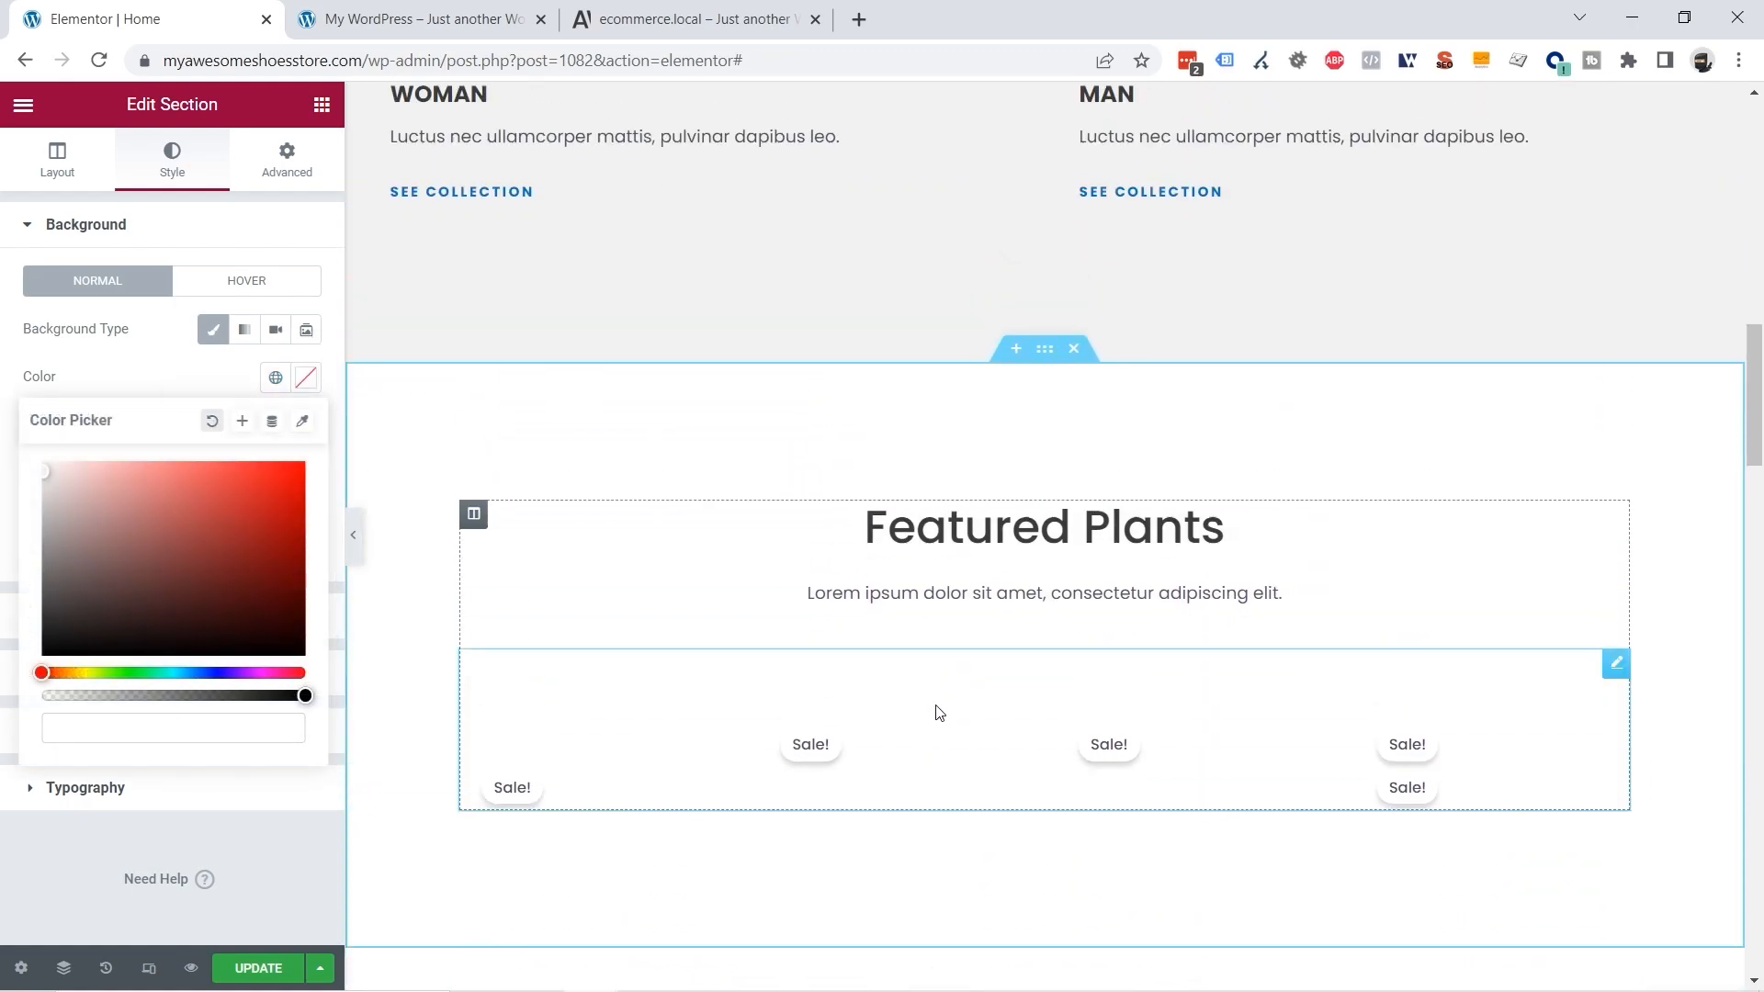
scroll(938, 712, up, 2)
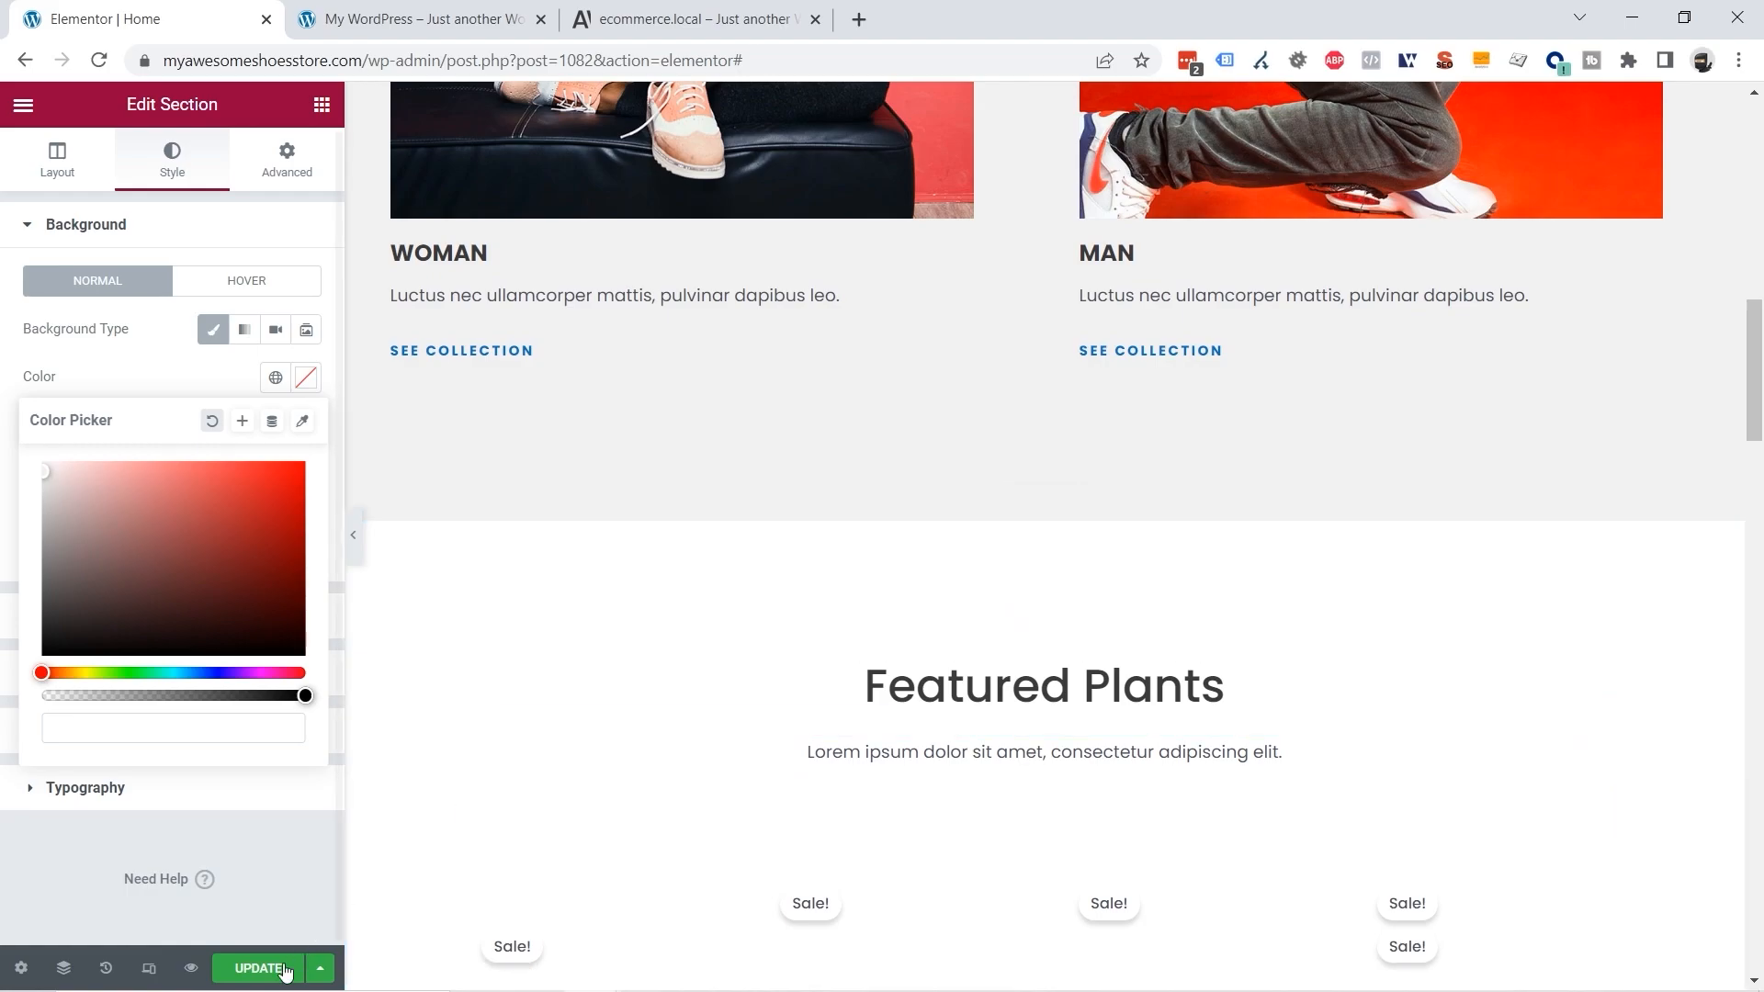
Step: Update the Home page and reload the live site to check the section backgrounds against the reference store
click(256, 967)
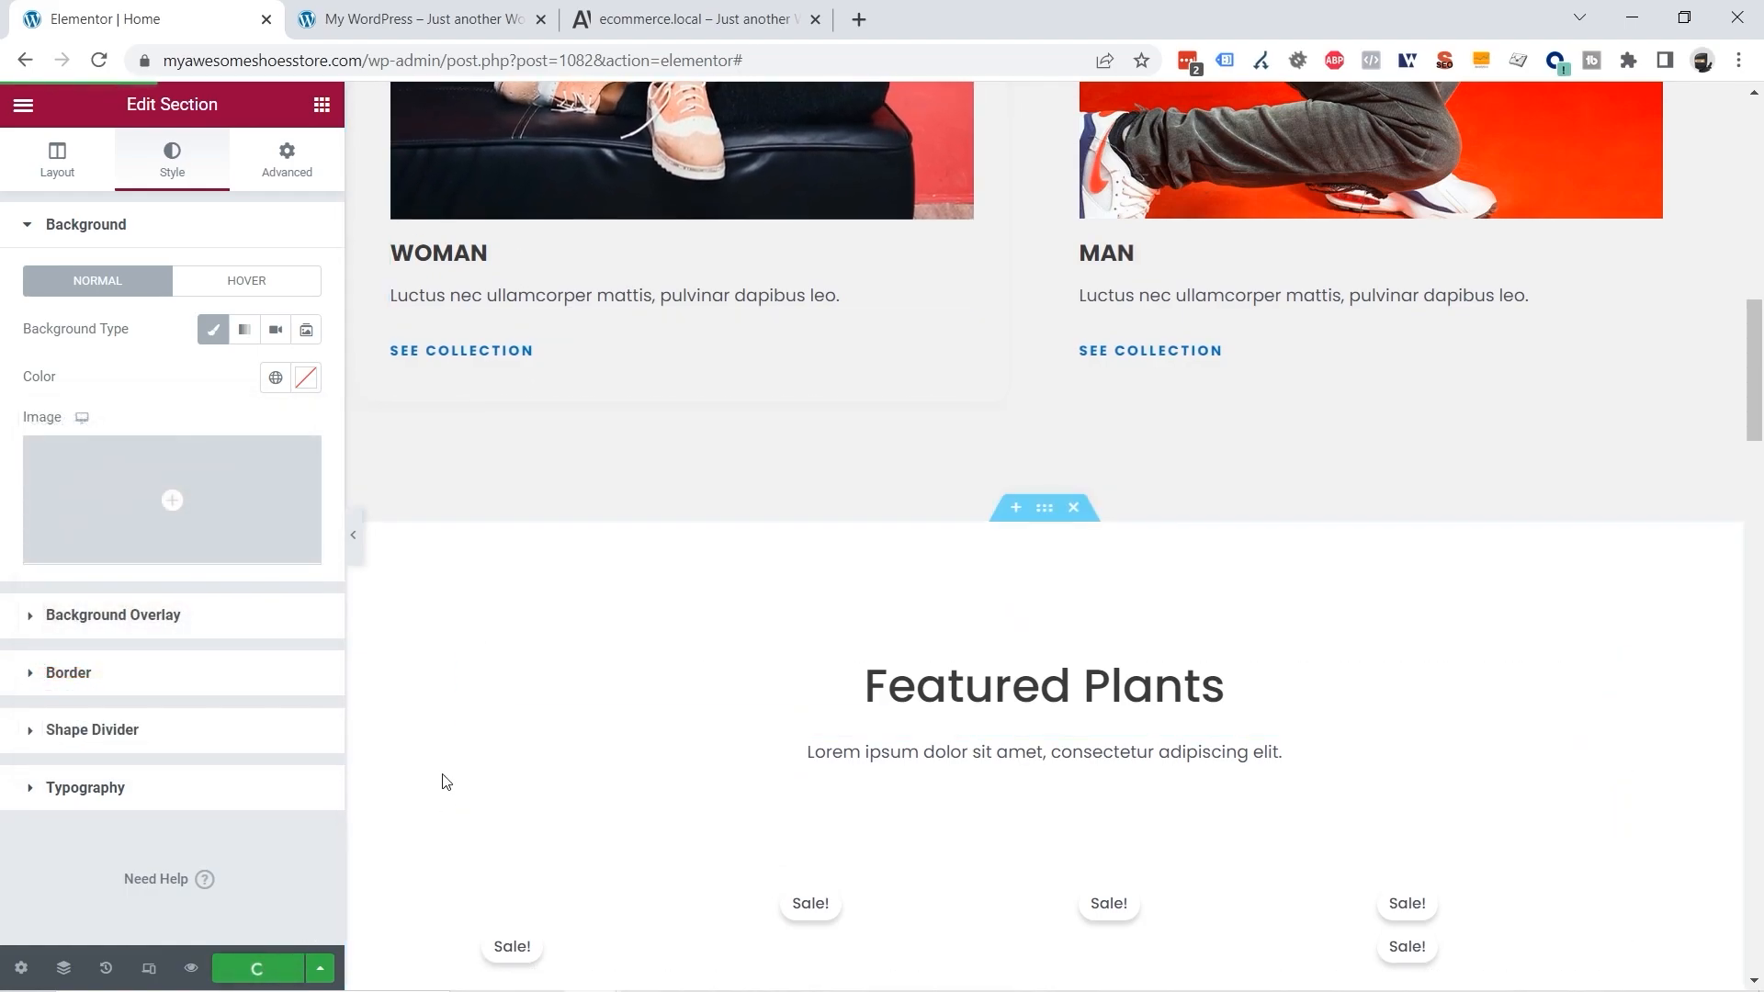
click(658, 19)
scroll(712, 710, up, 2)
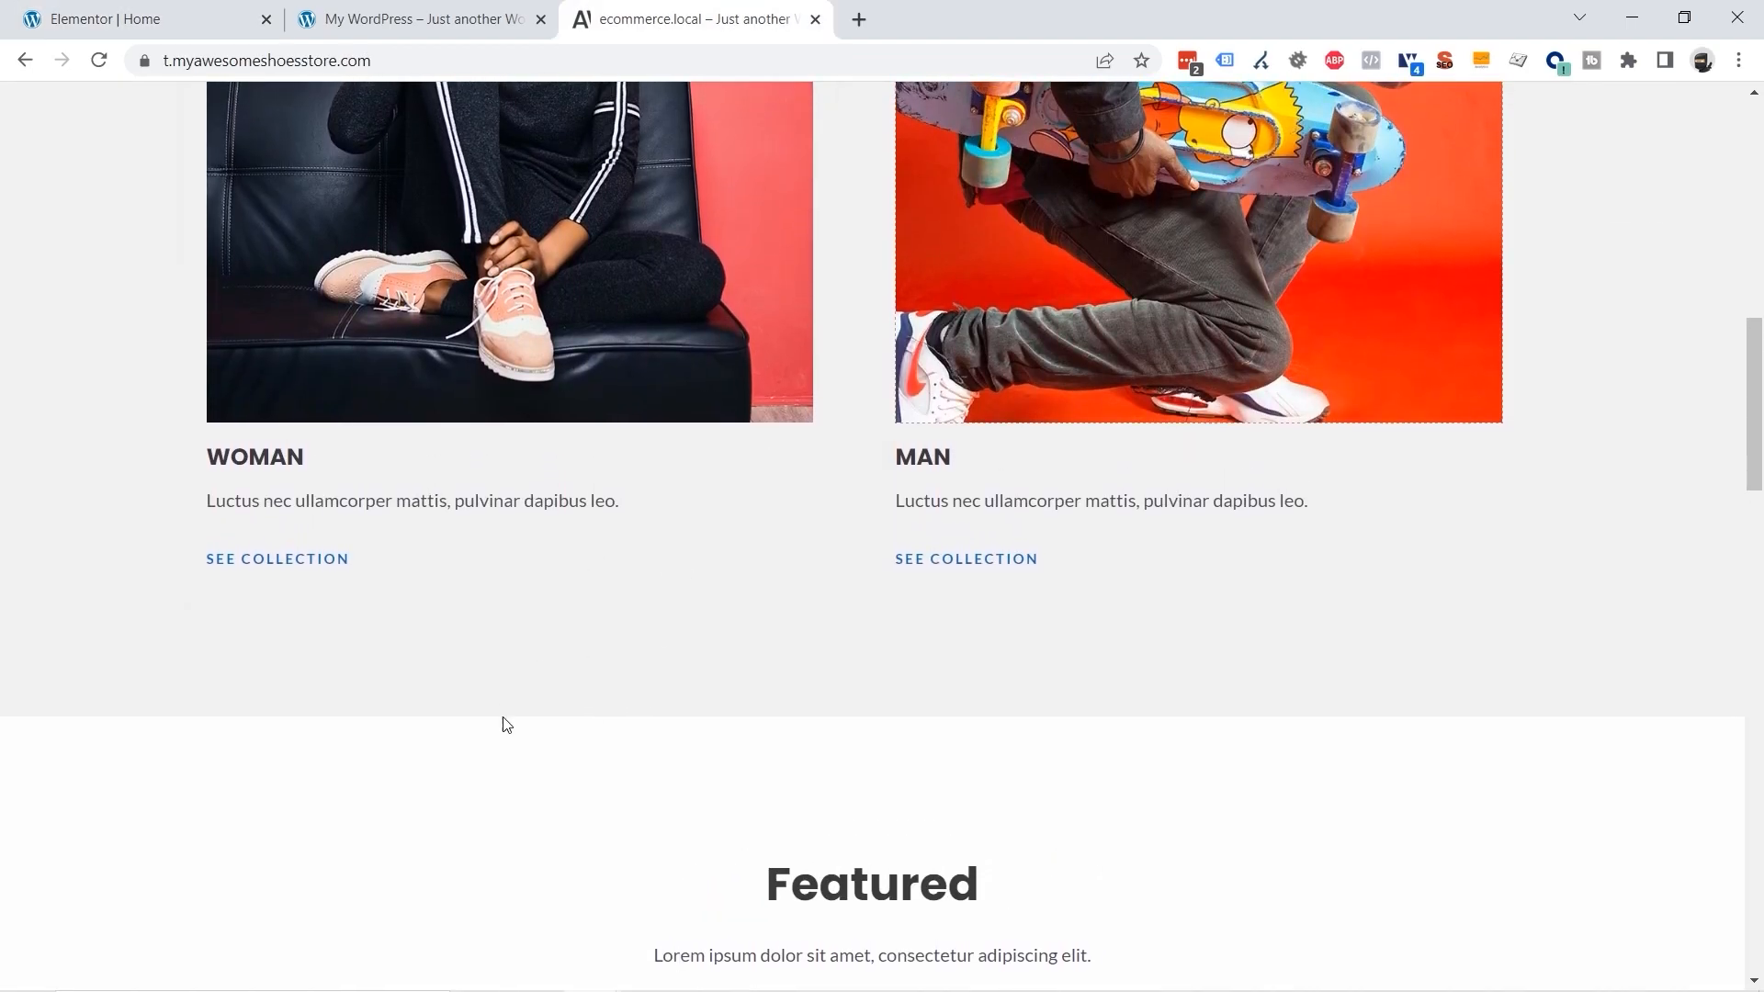
click(438, 23)
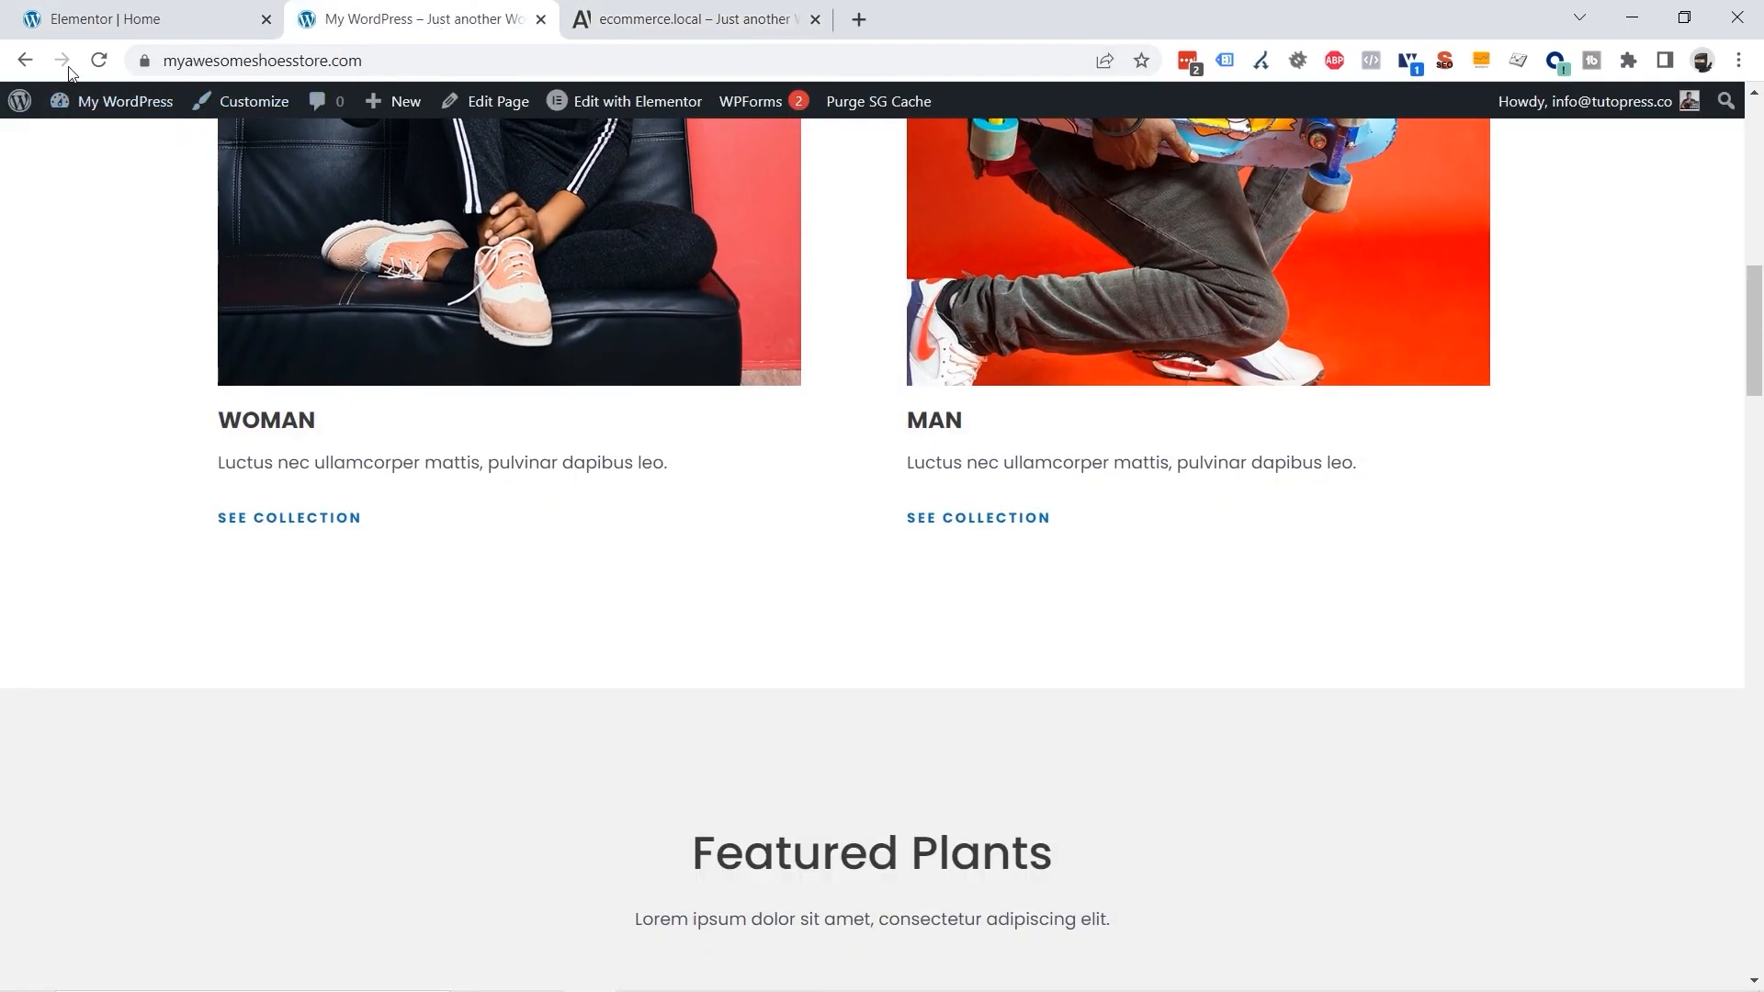
click(98, 60)
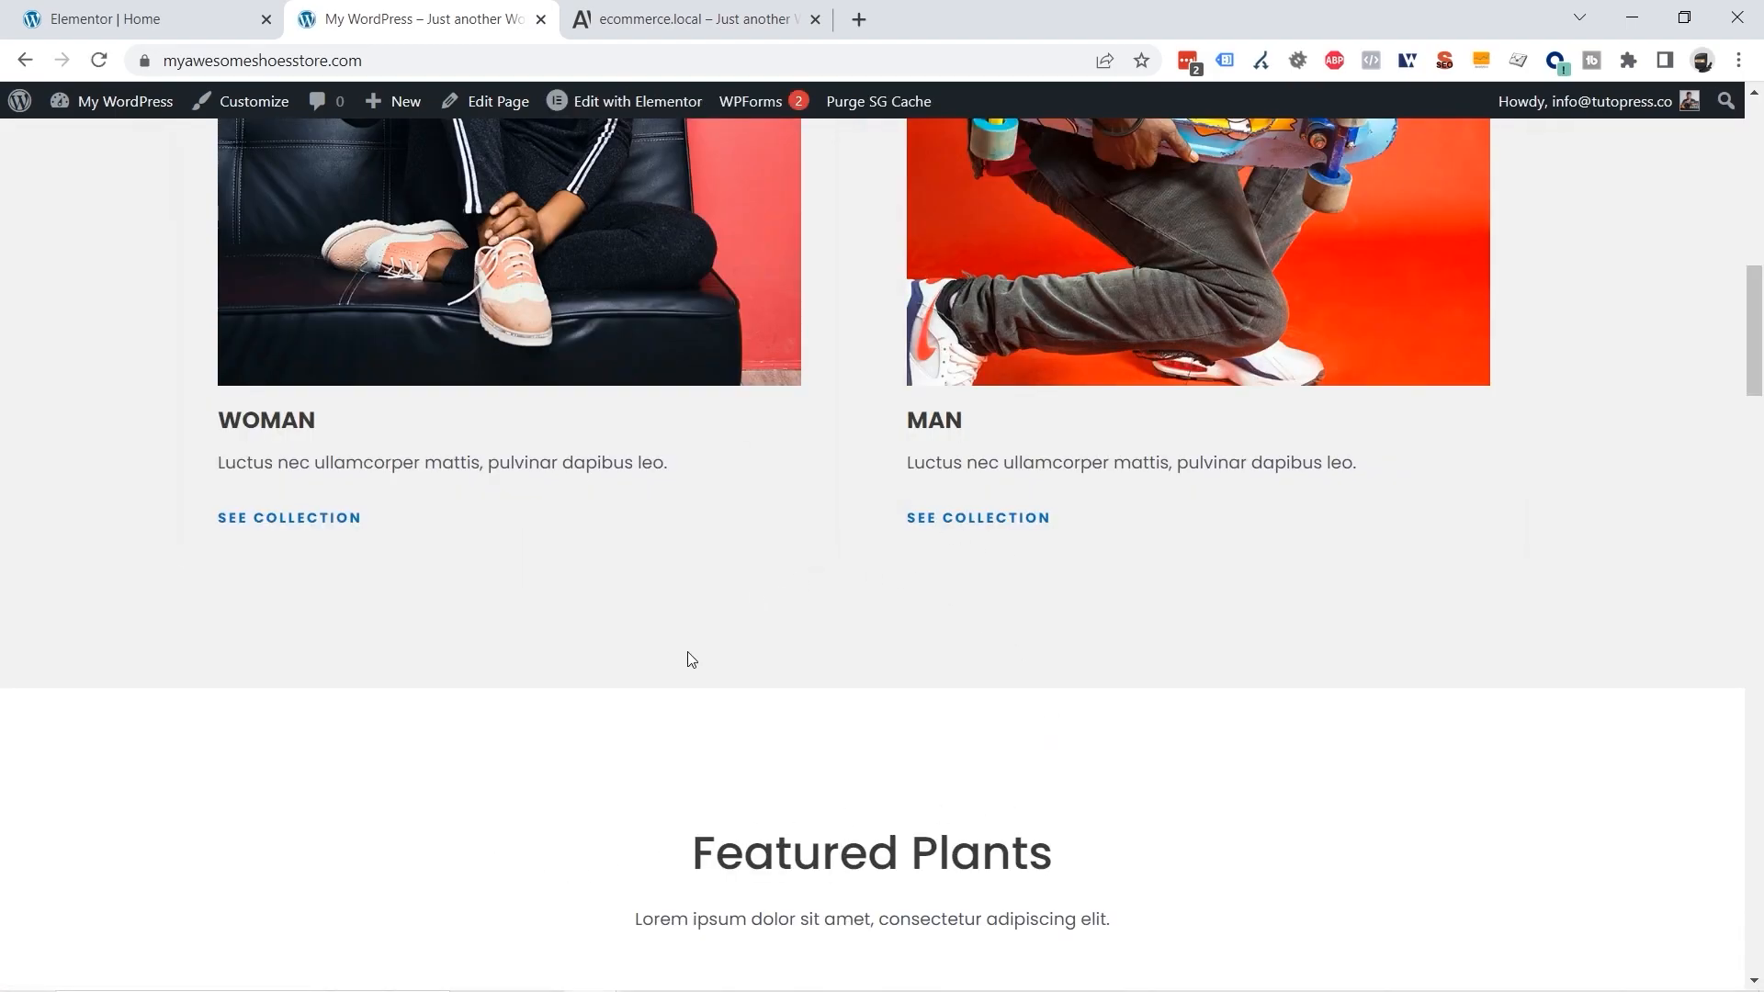
scroll(1277, 597, down, 5)
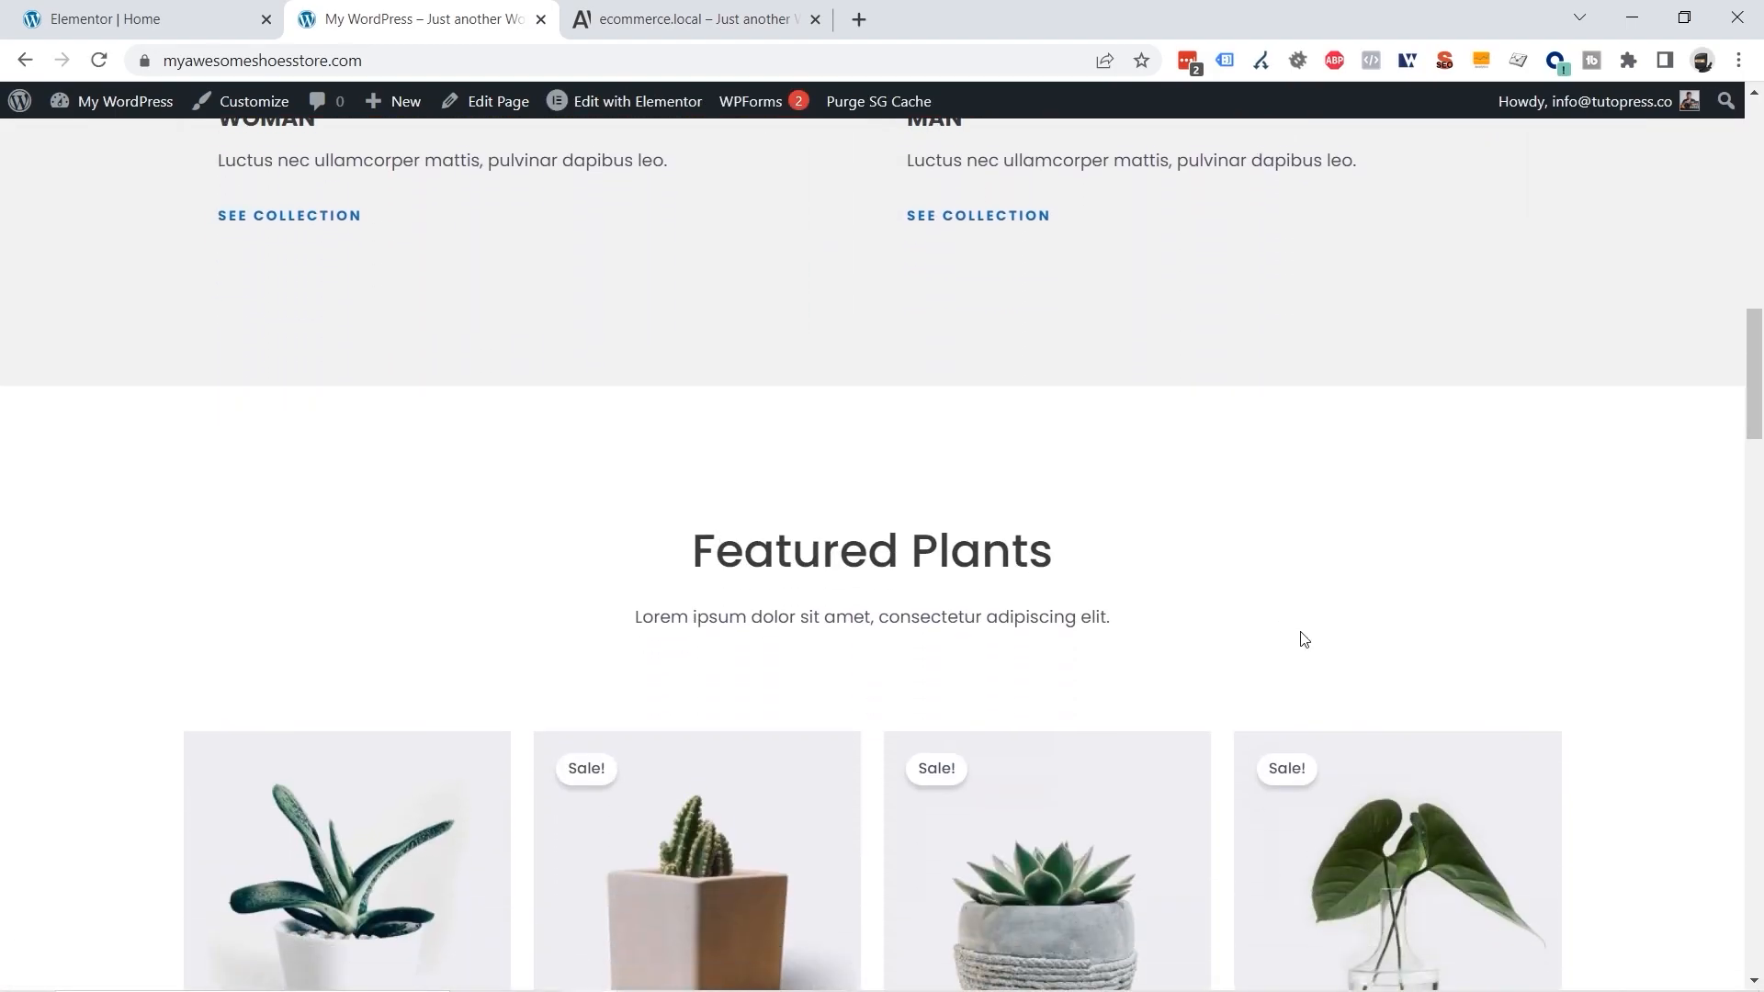
scroll(1332, 630, up, 5)
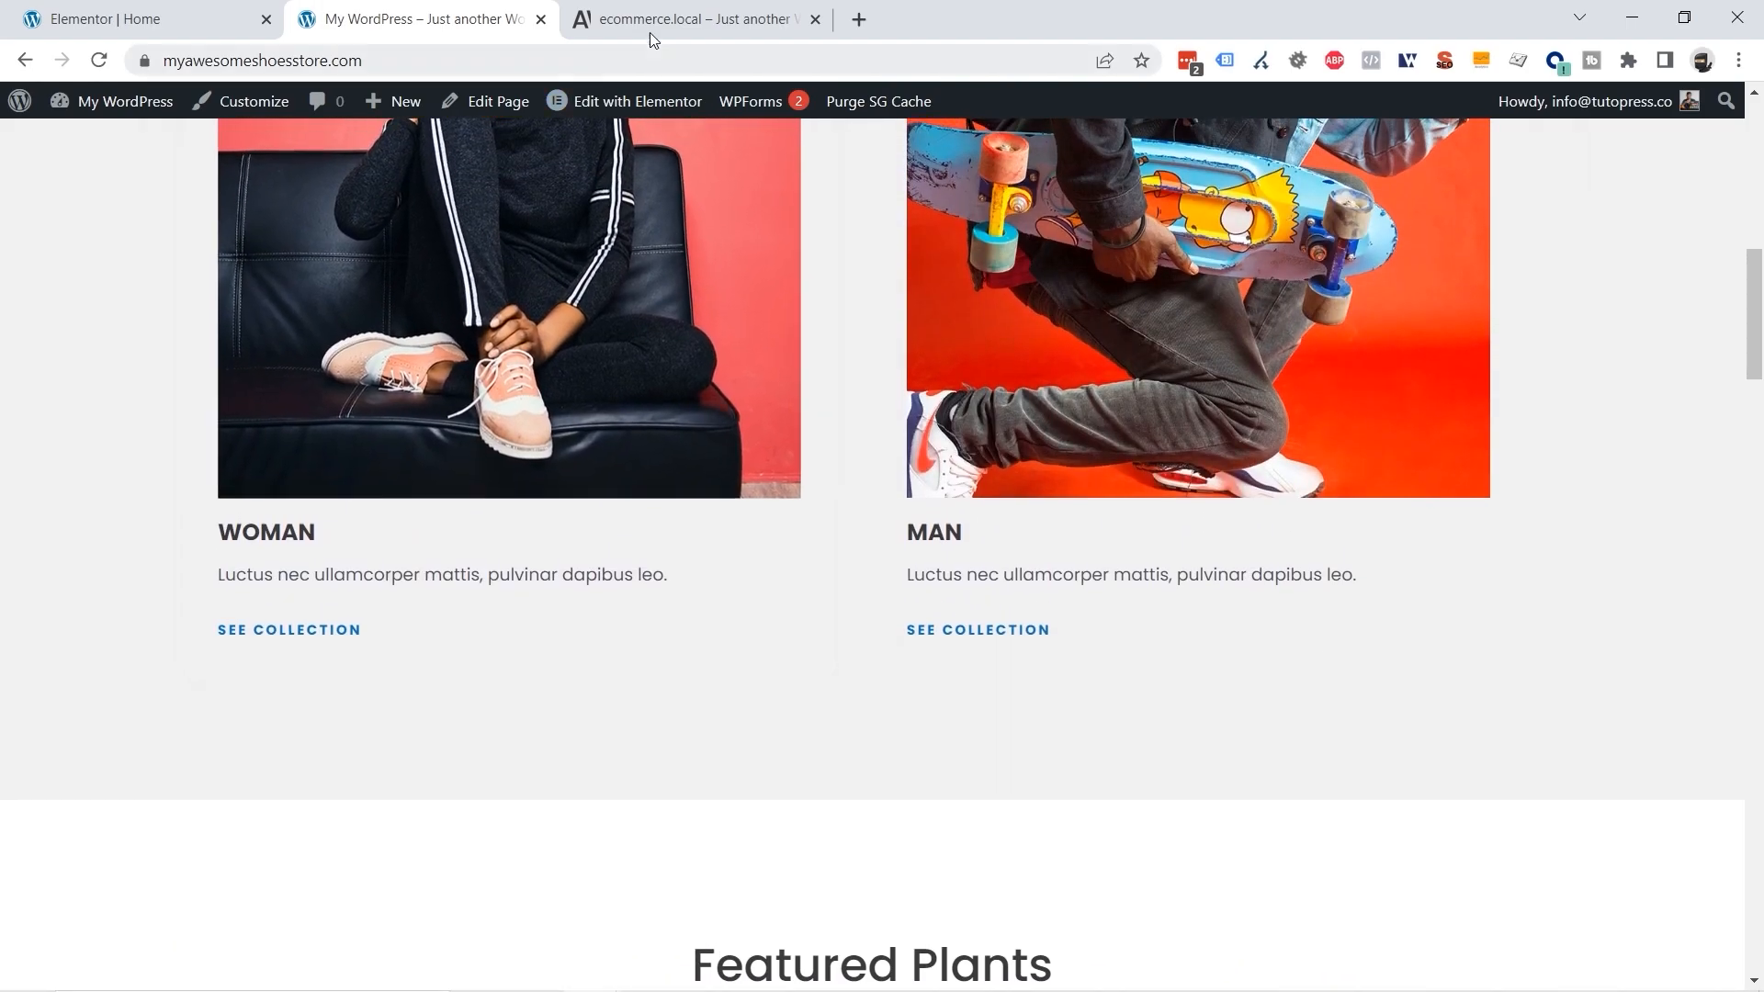
Step: Compare the Featured section's heading and products in the reference store with the Featured Plants section on the live site
click(654, 37)
scroll(1382, 480, down, 8)
scroll(1390, 478, up, 3)
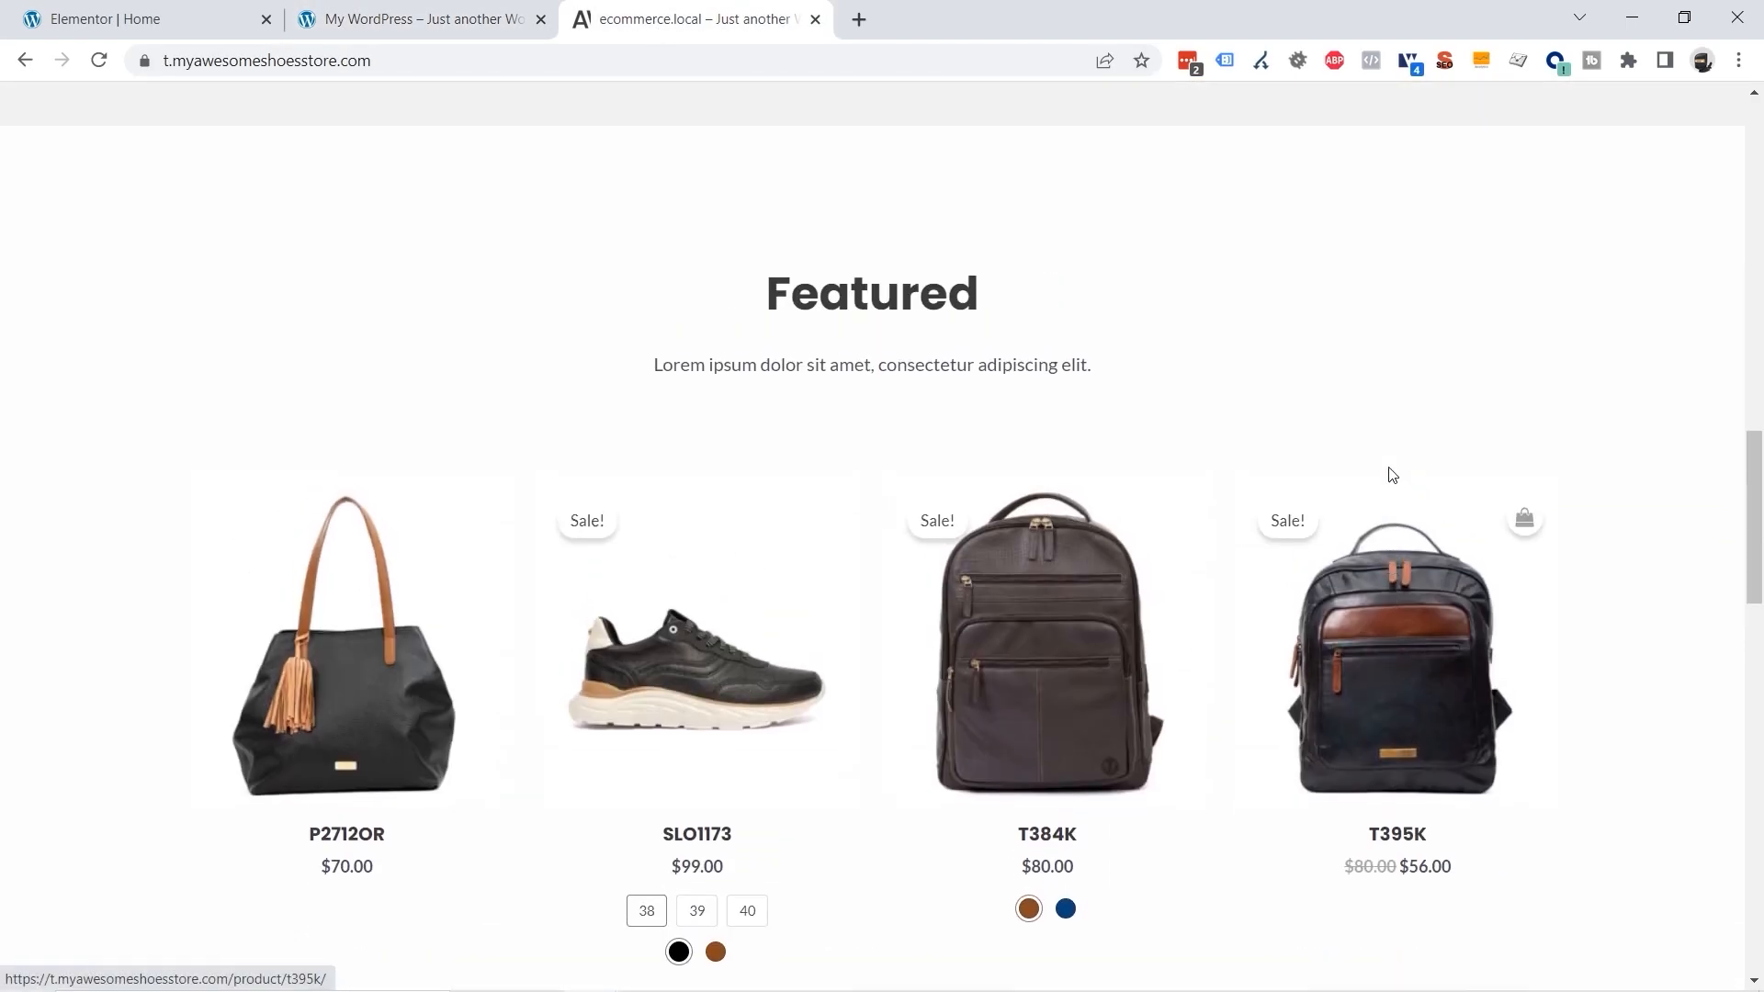
drag(849, 317, 1018, 354)
click(1334, 375)
scroll(1333, 374, down, 1)
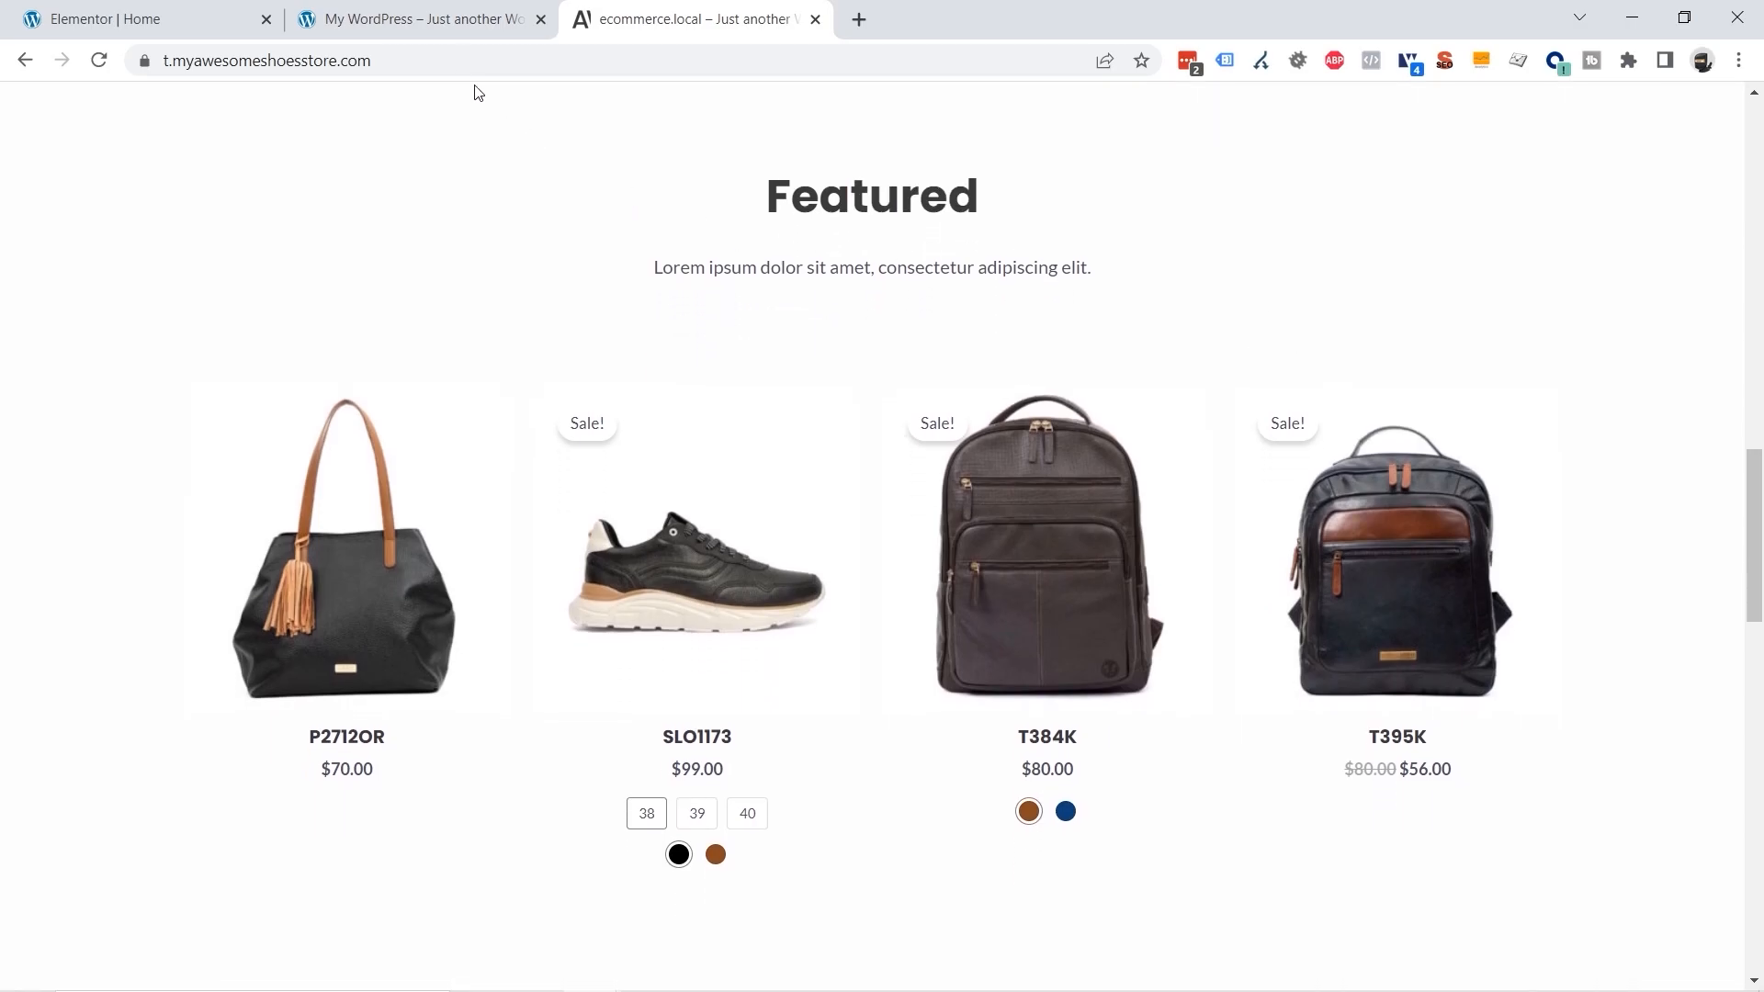
drag(845, 213, 979, 213)
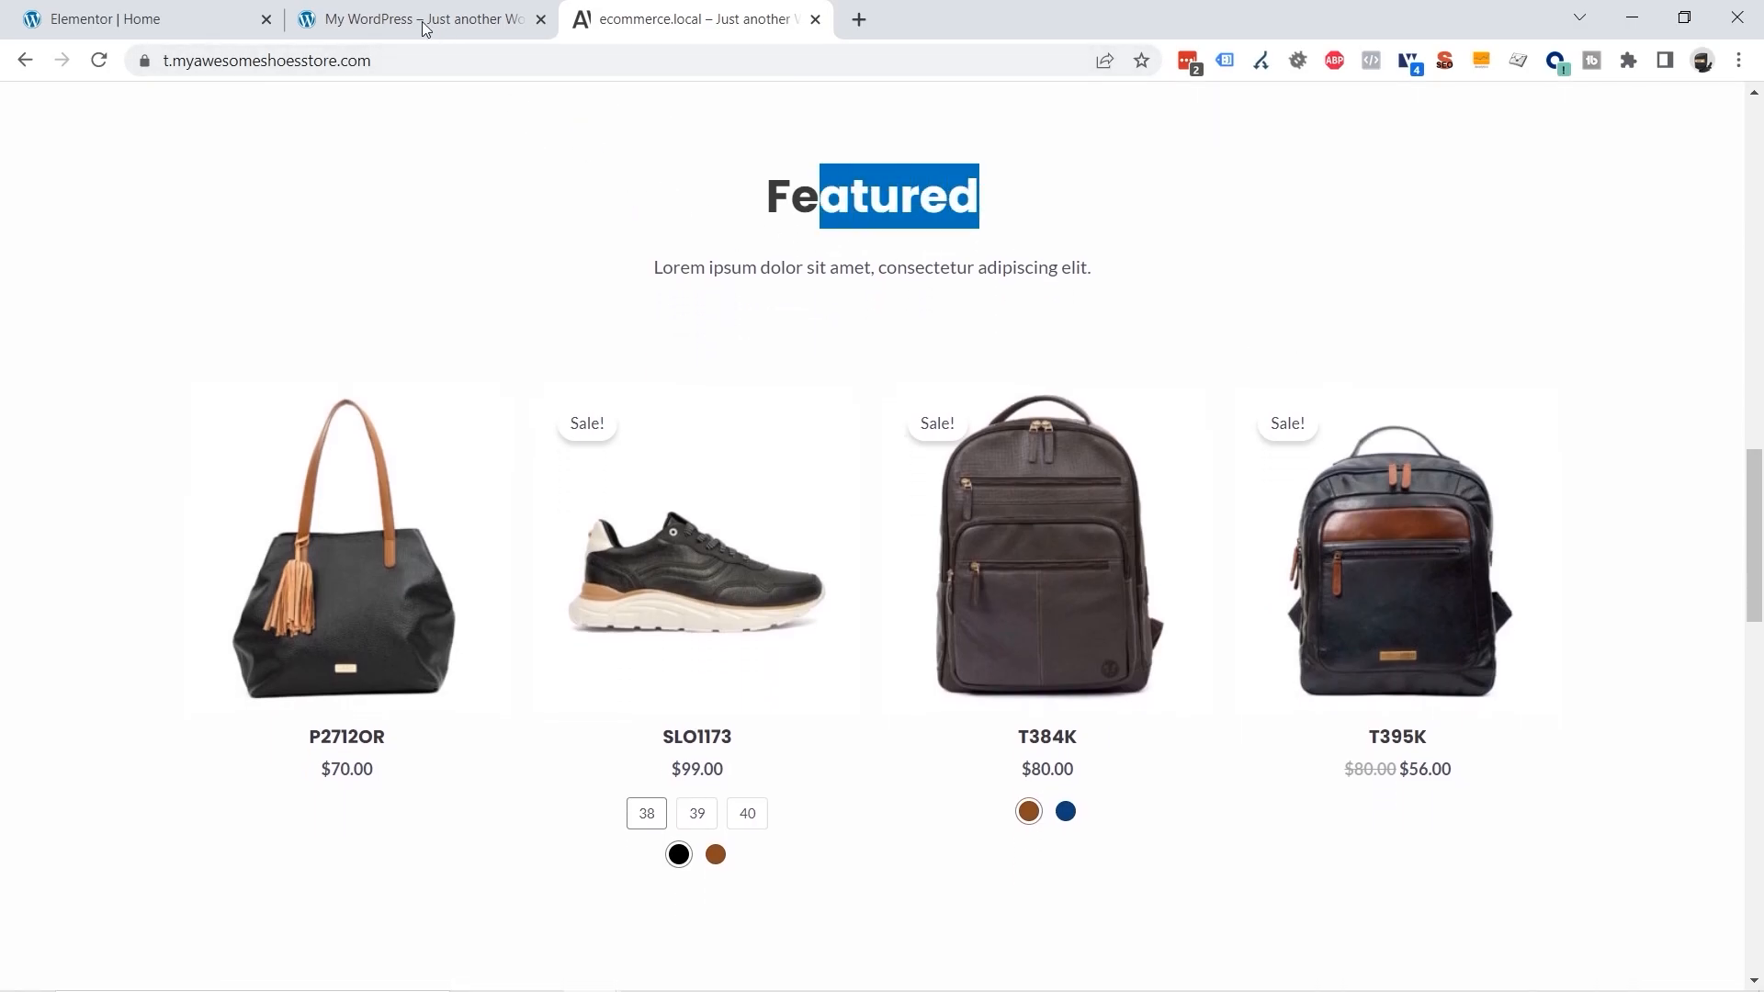
click(427, 23)
scroll(999, 714, down, 3)
scroll(1000, 714, down, 1)
drag(715, 620, 745, 621)
click(945, 619)
double_click(945, 619)
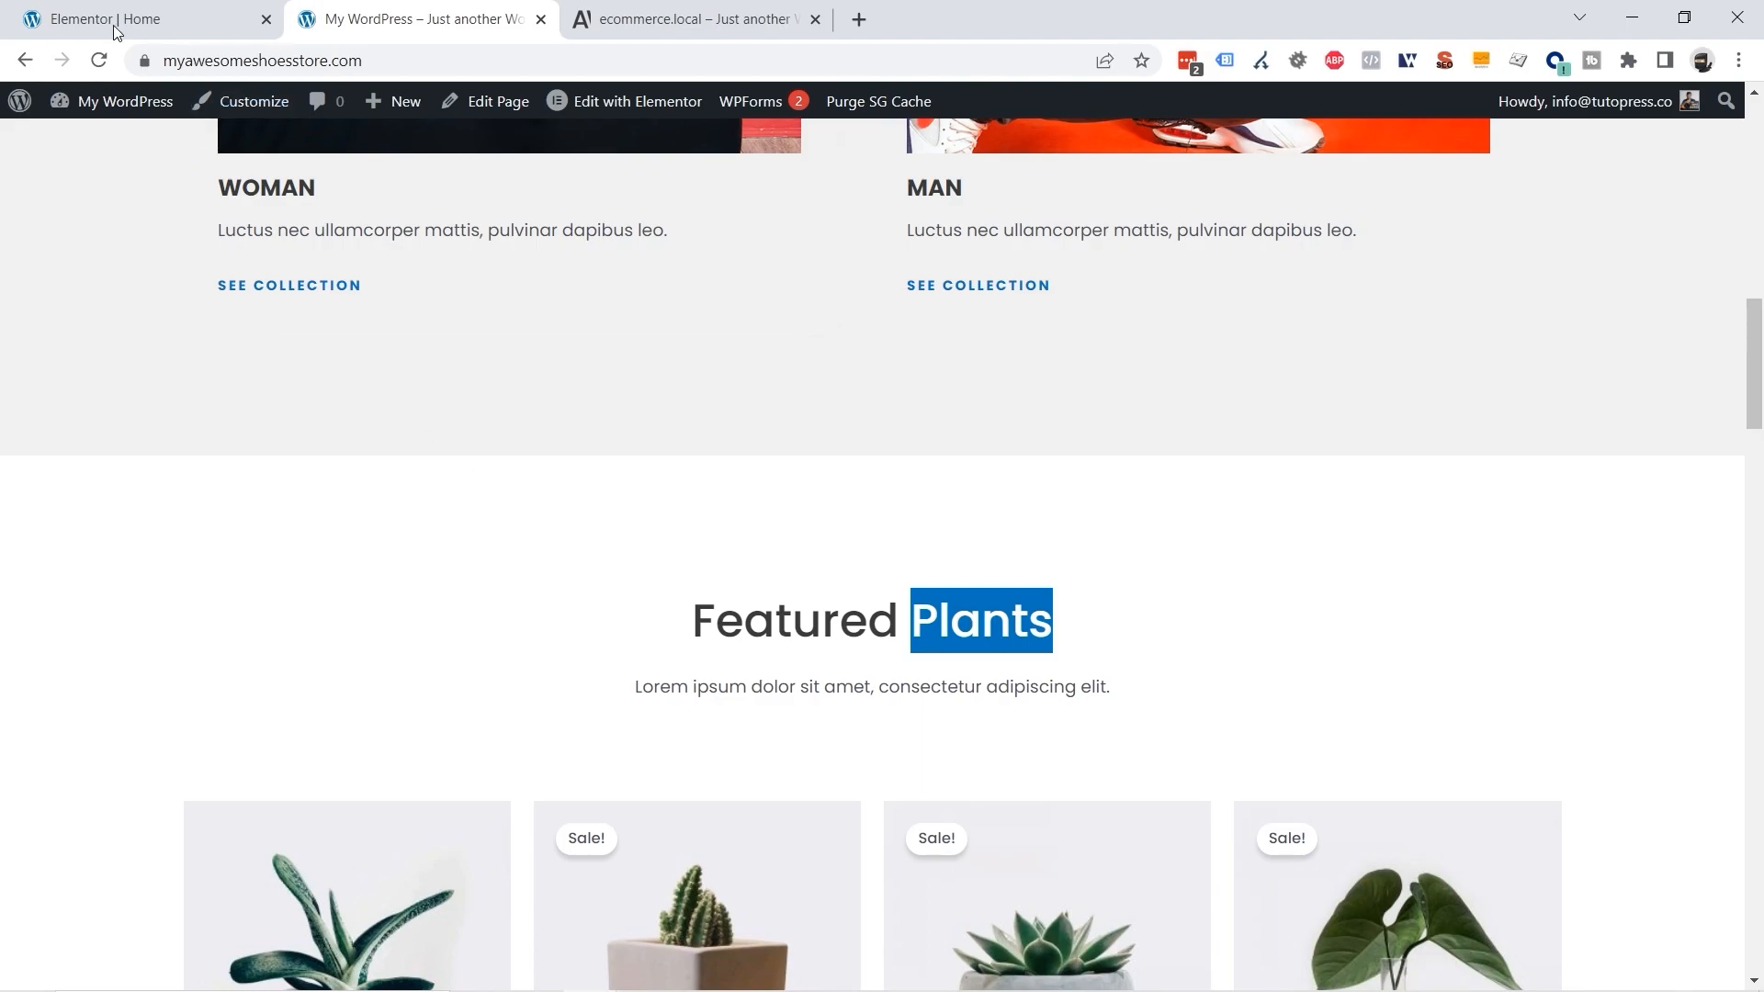
Step: Shorten the title of the Featured Plants heading to "Featured" in the Elementor editor
click(139, 22)
scroll(1275, 287, down, 3)
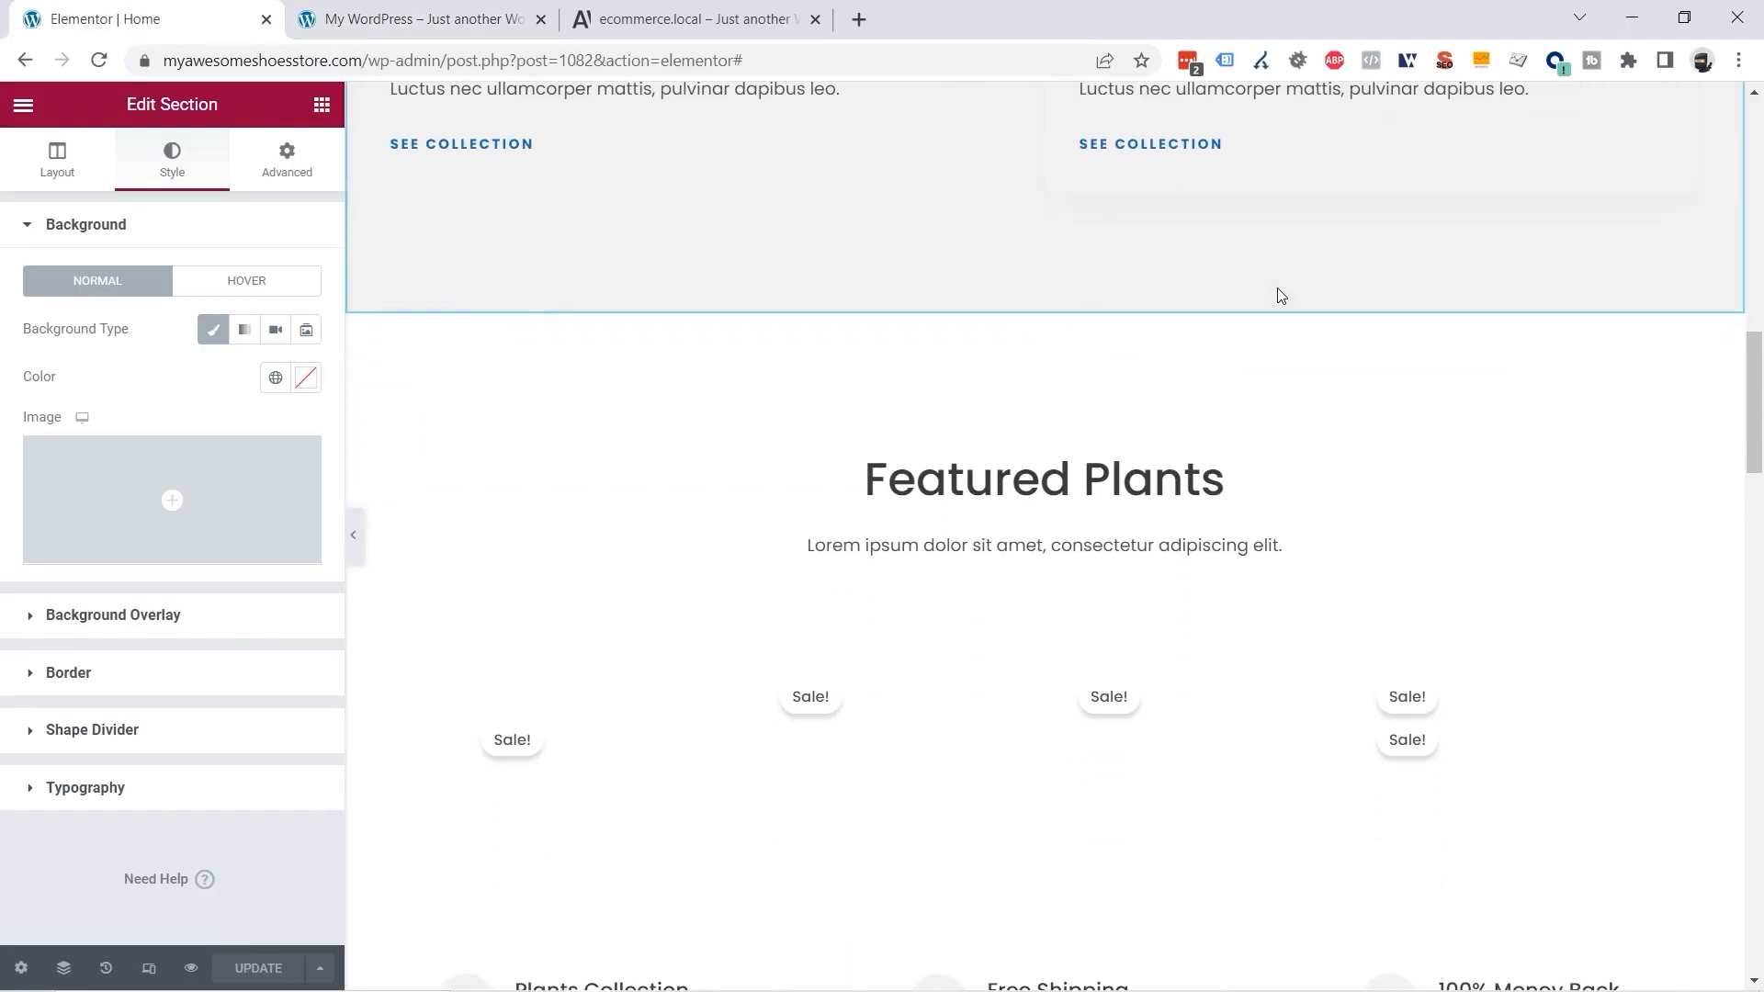
click(1092, 461)
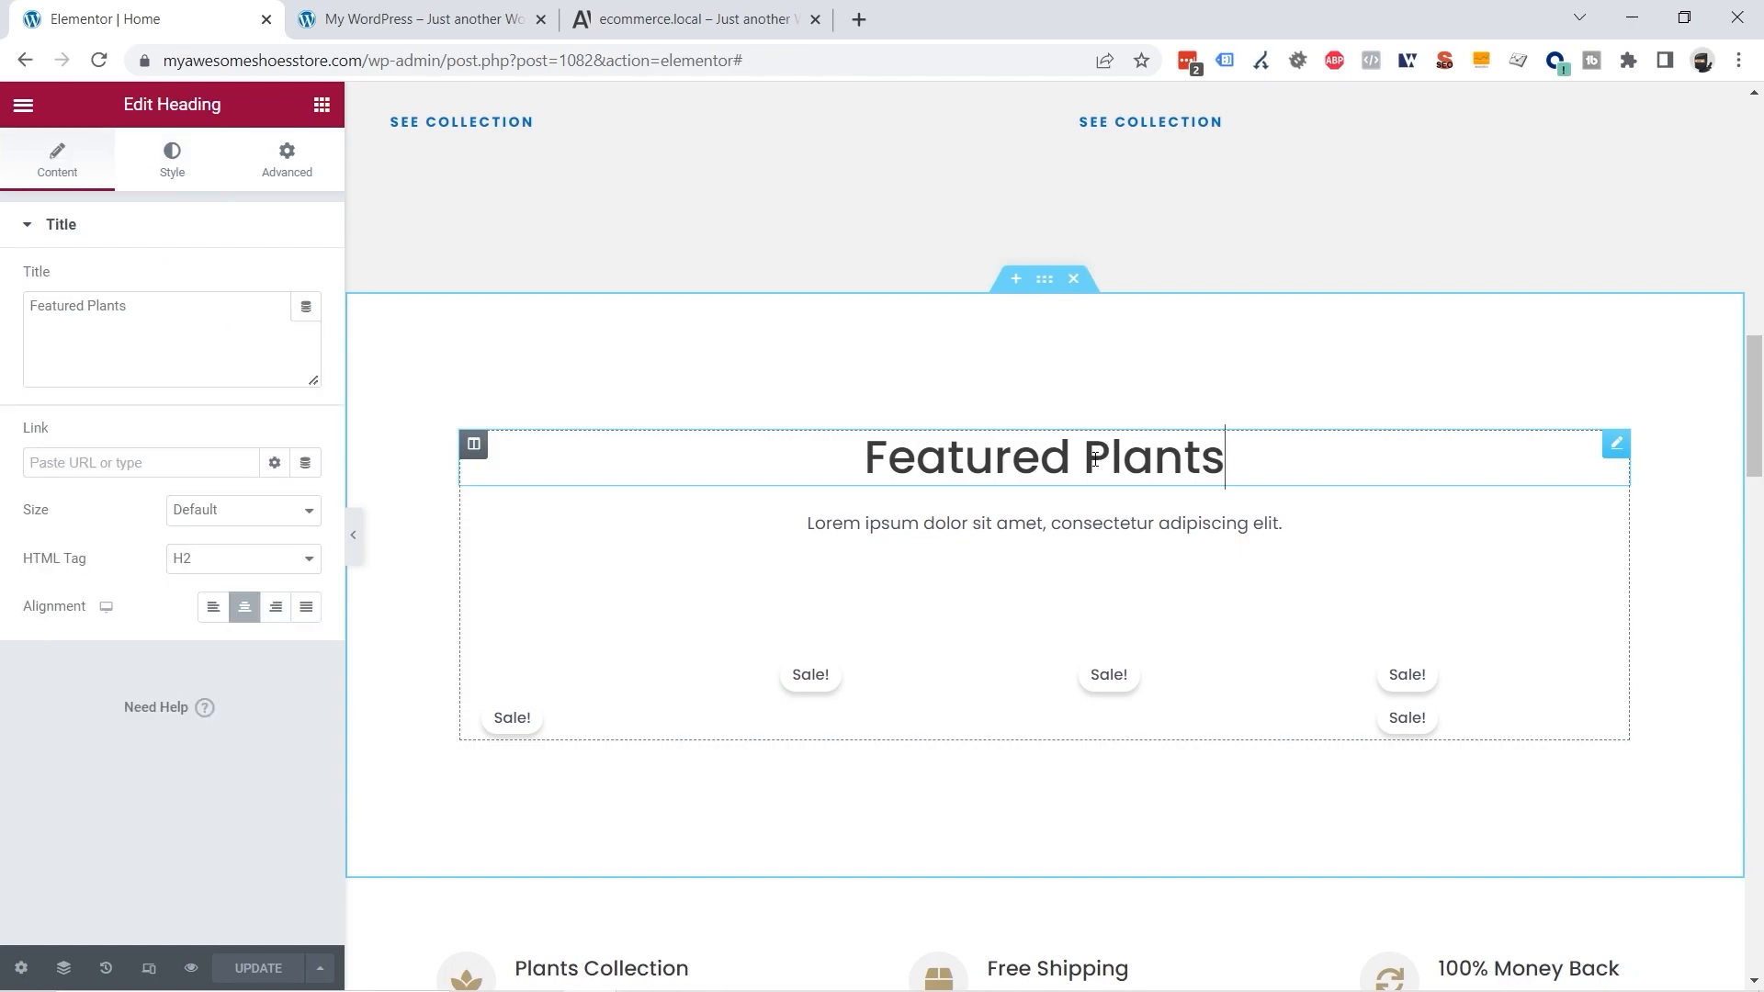
right_click(1105, 458)
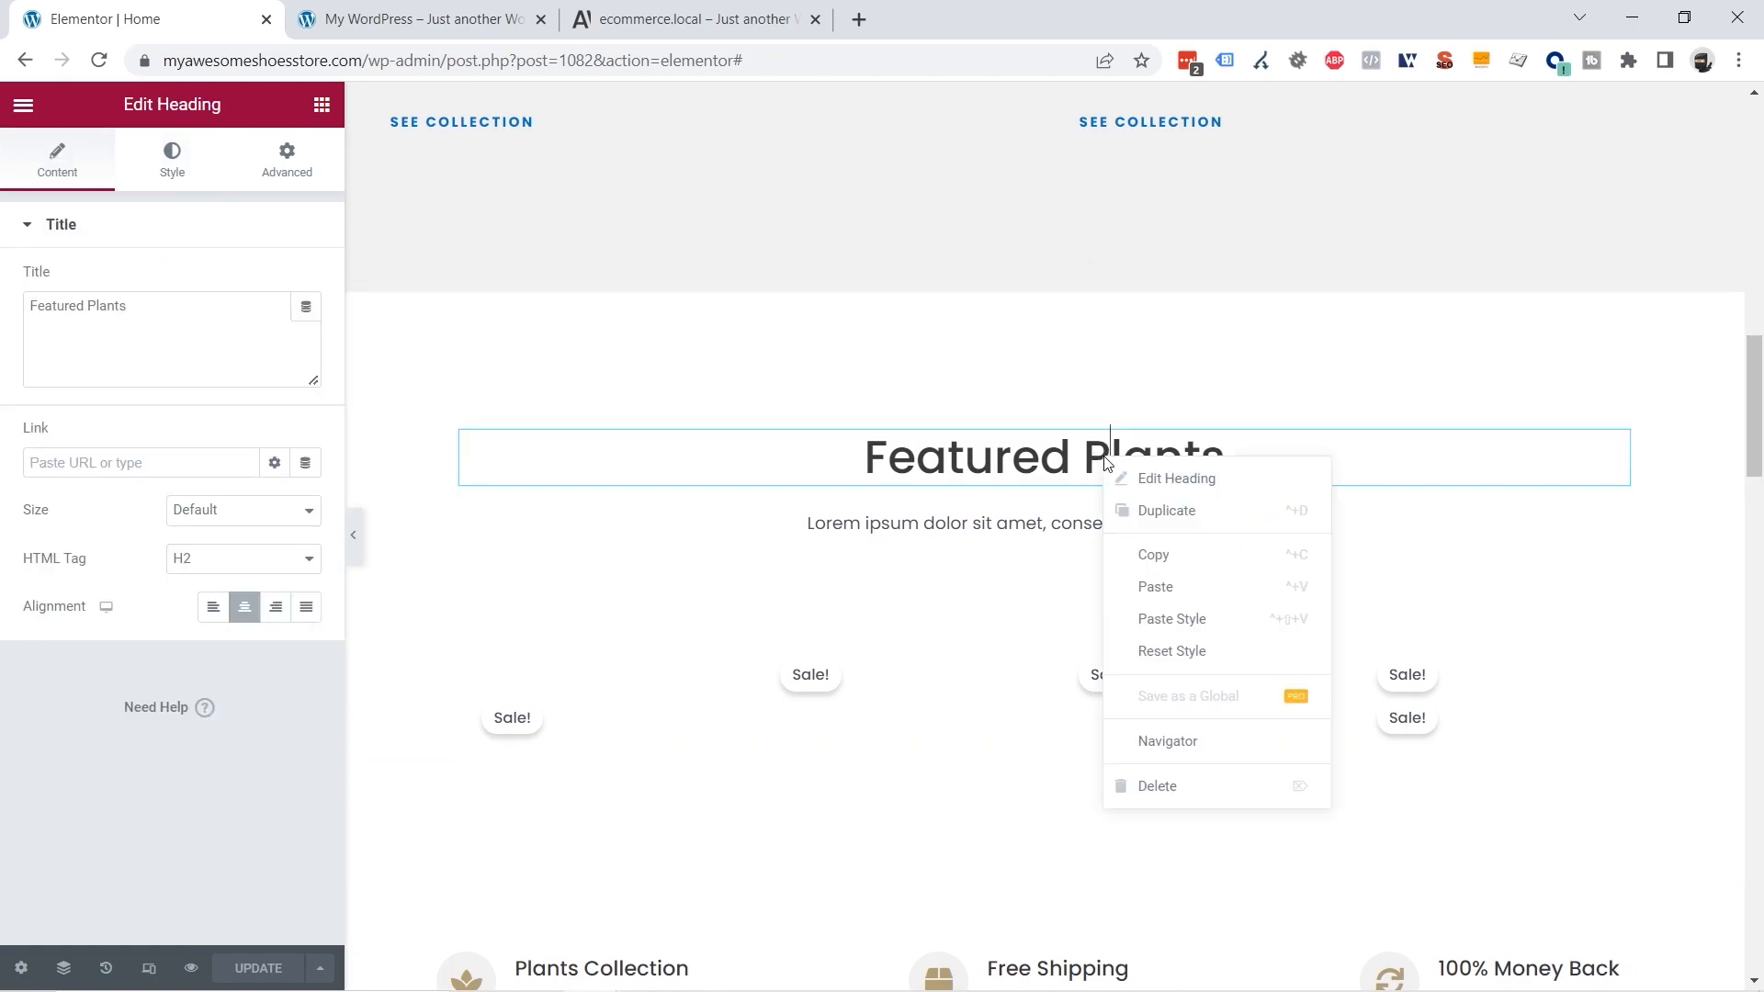
click(1193, 478)
double_click(107, 306)
key(BackSpace)
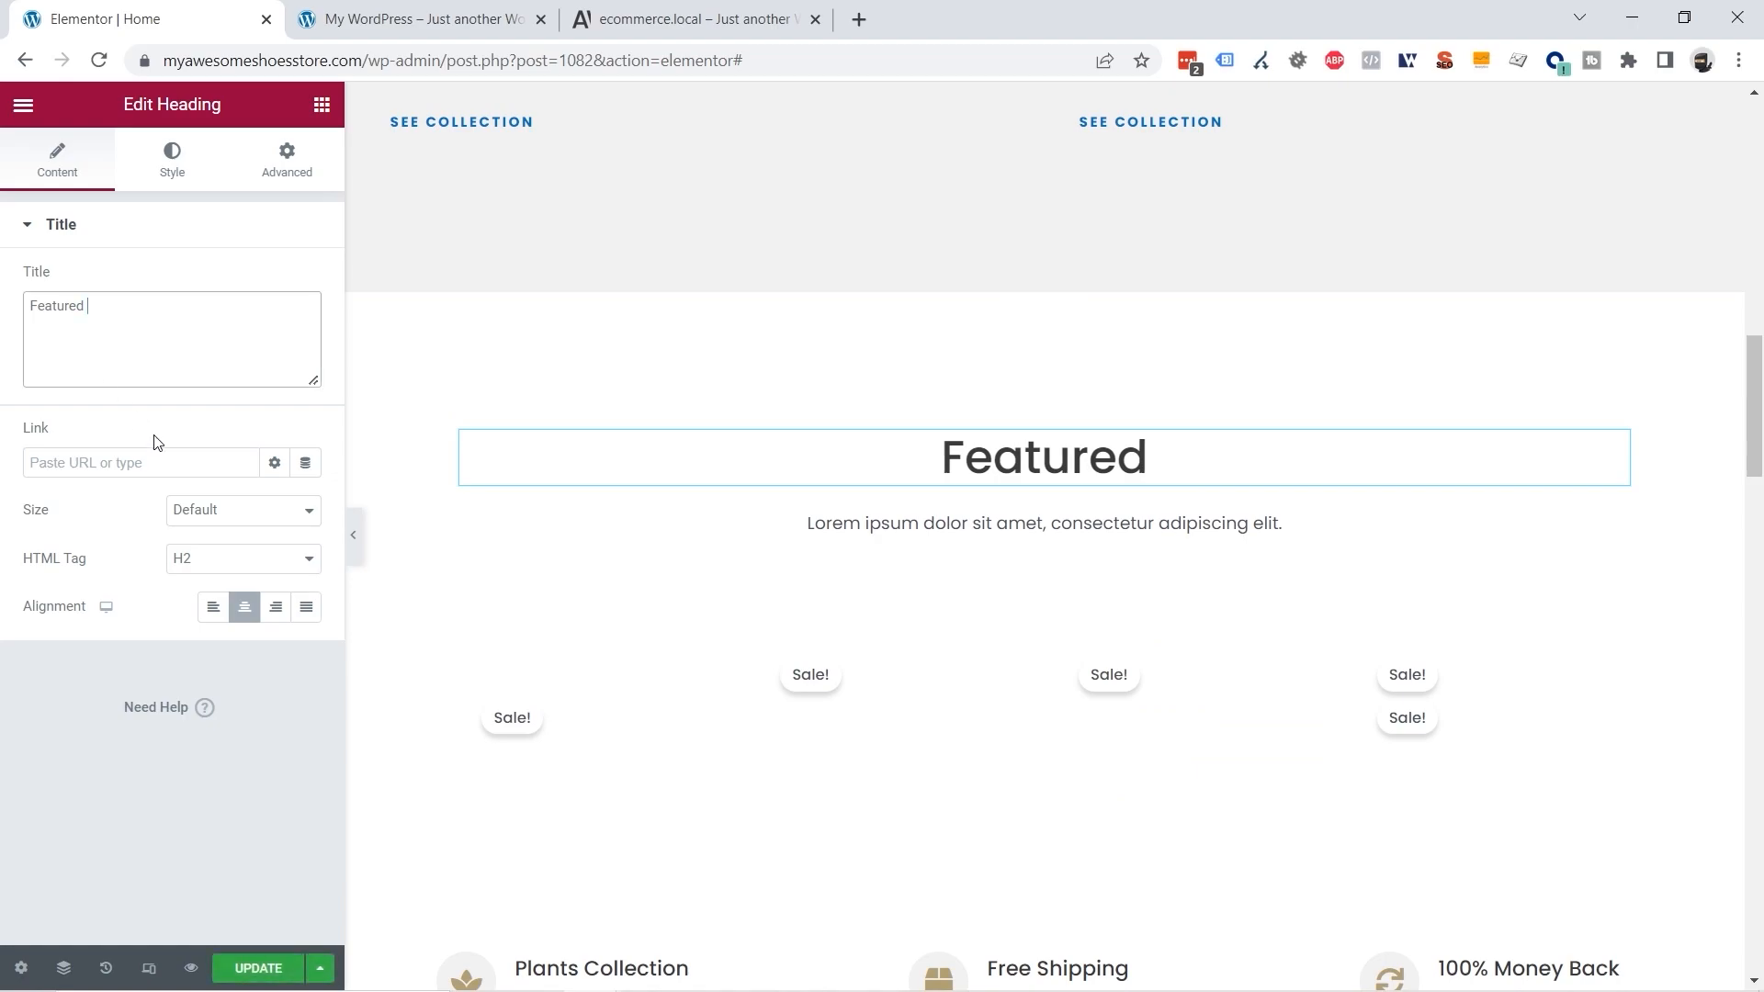
Step: Check the Featured heading's style on the reference store and set the Home page's Featured heading to font weight 600 in Elementor
click(675, 19)
drag(777, 203, 958, 240)
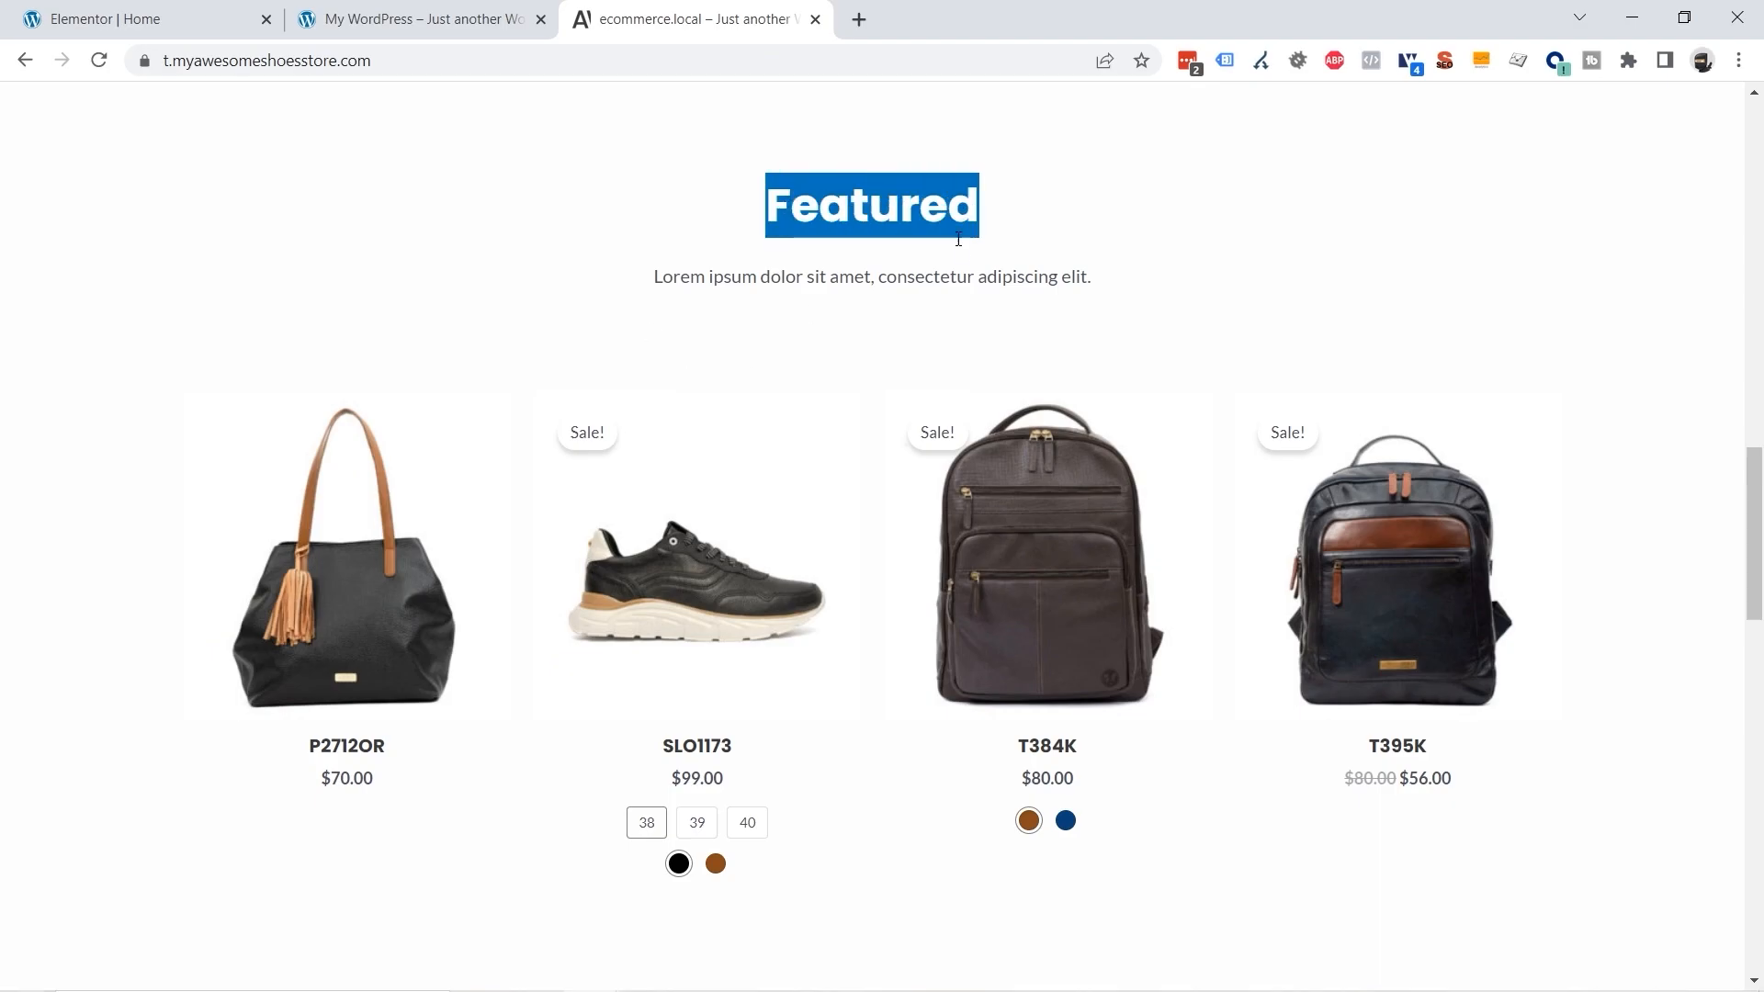
click(163, 22)
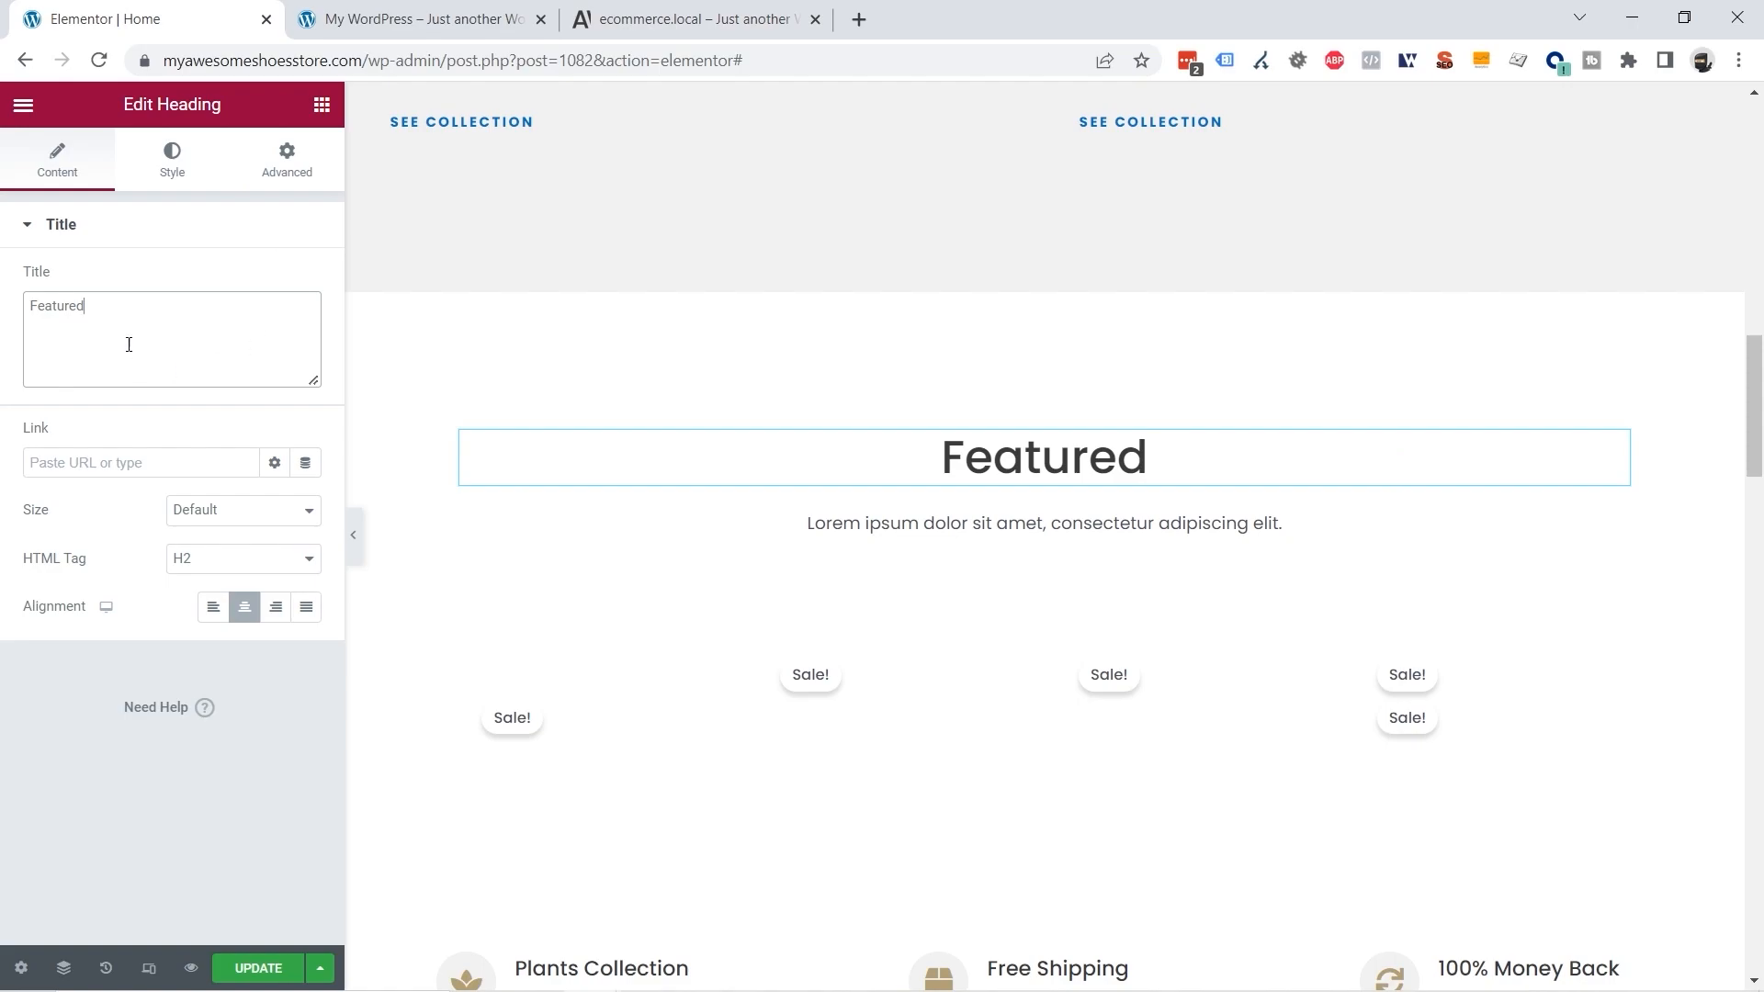
click(180, 165)
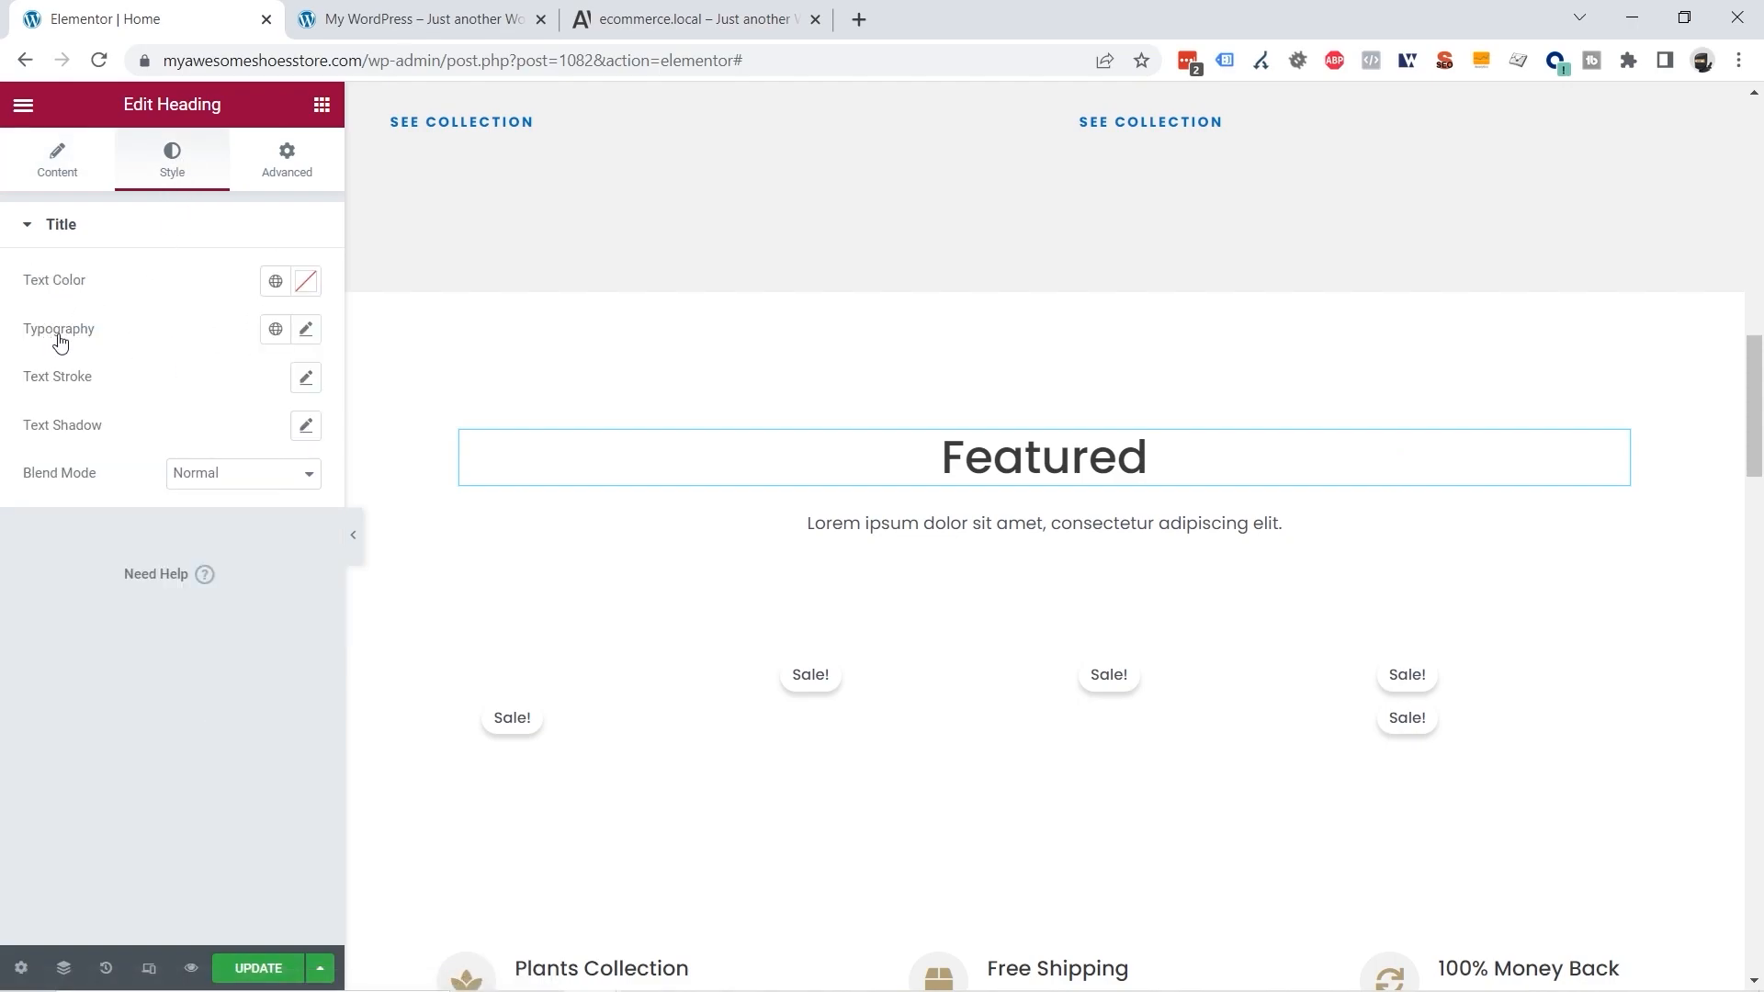
click(307, 333)
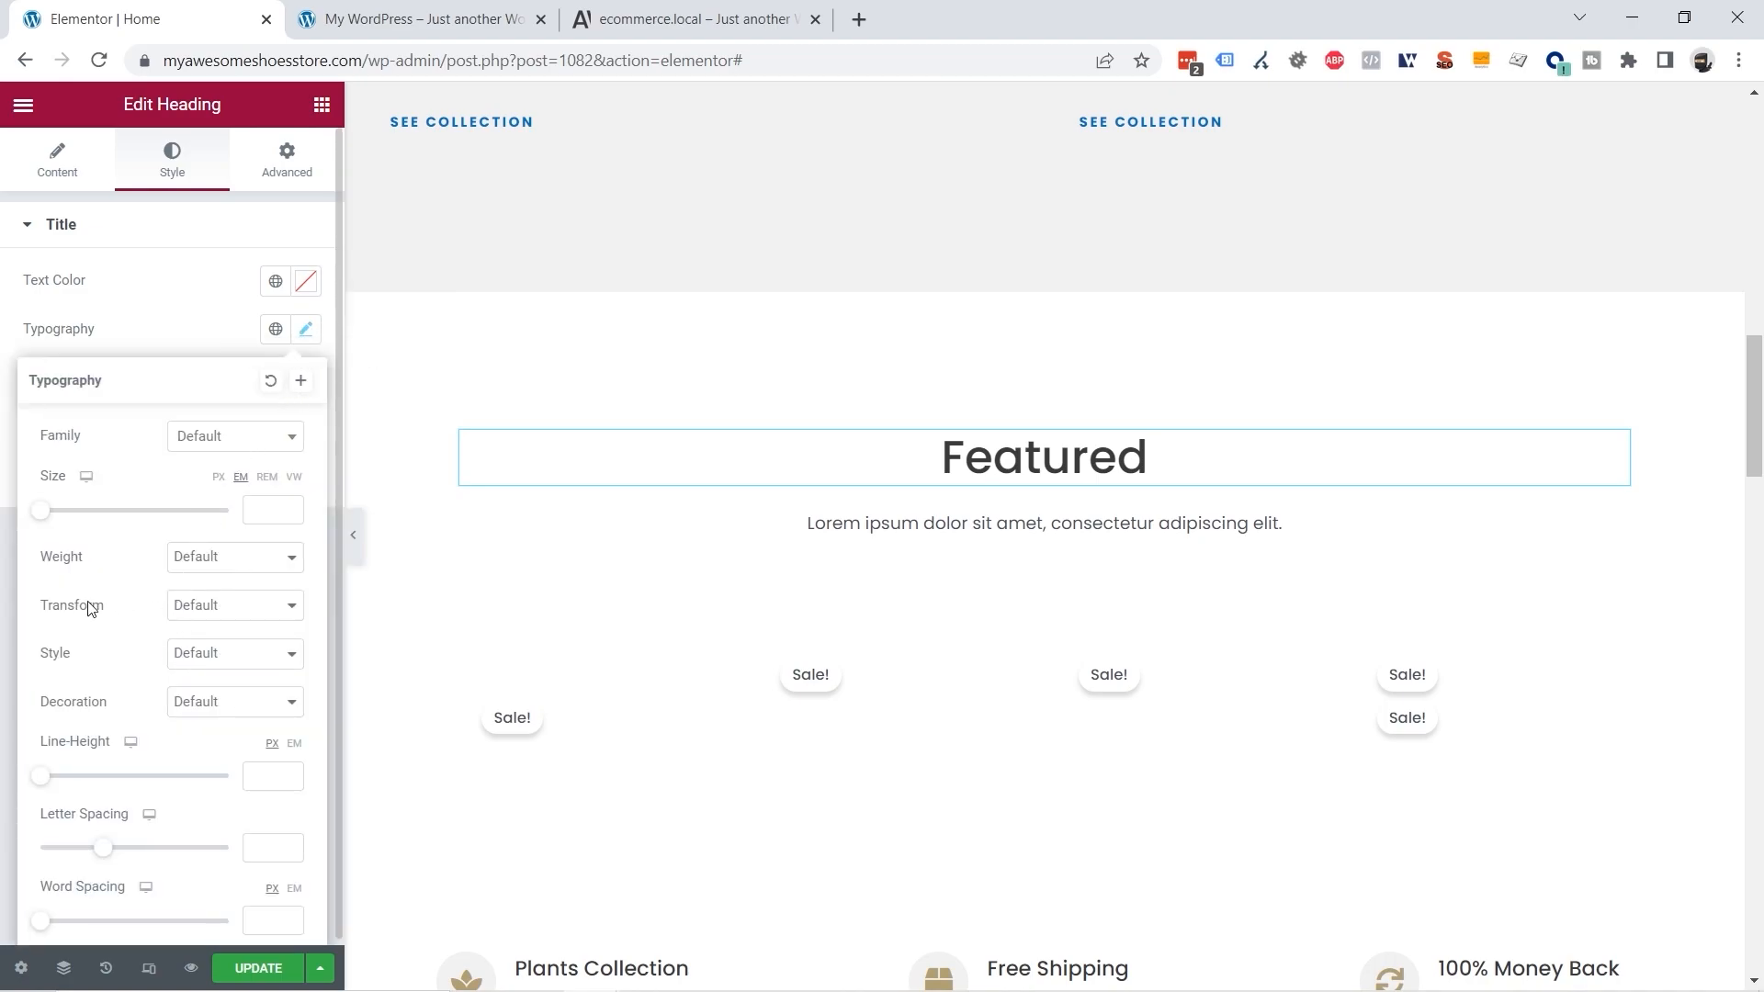
click(200, 562)
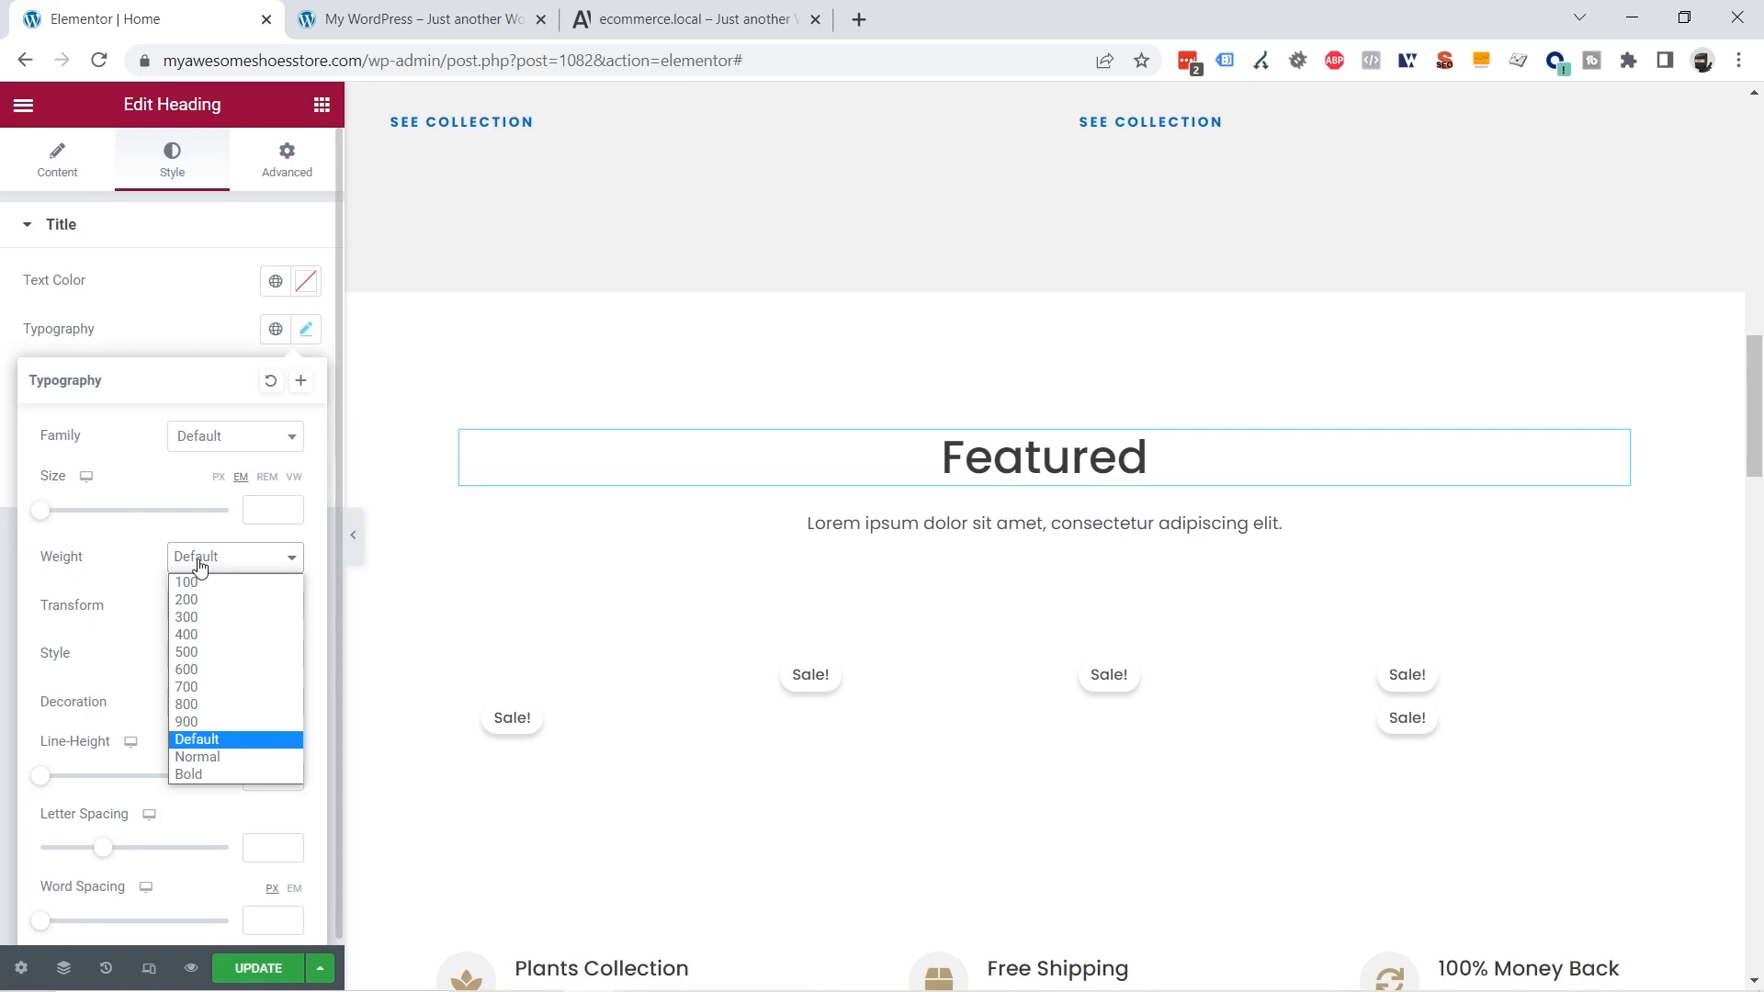
click(193, 669)
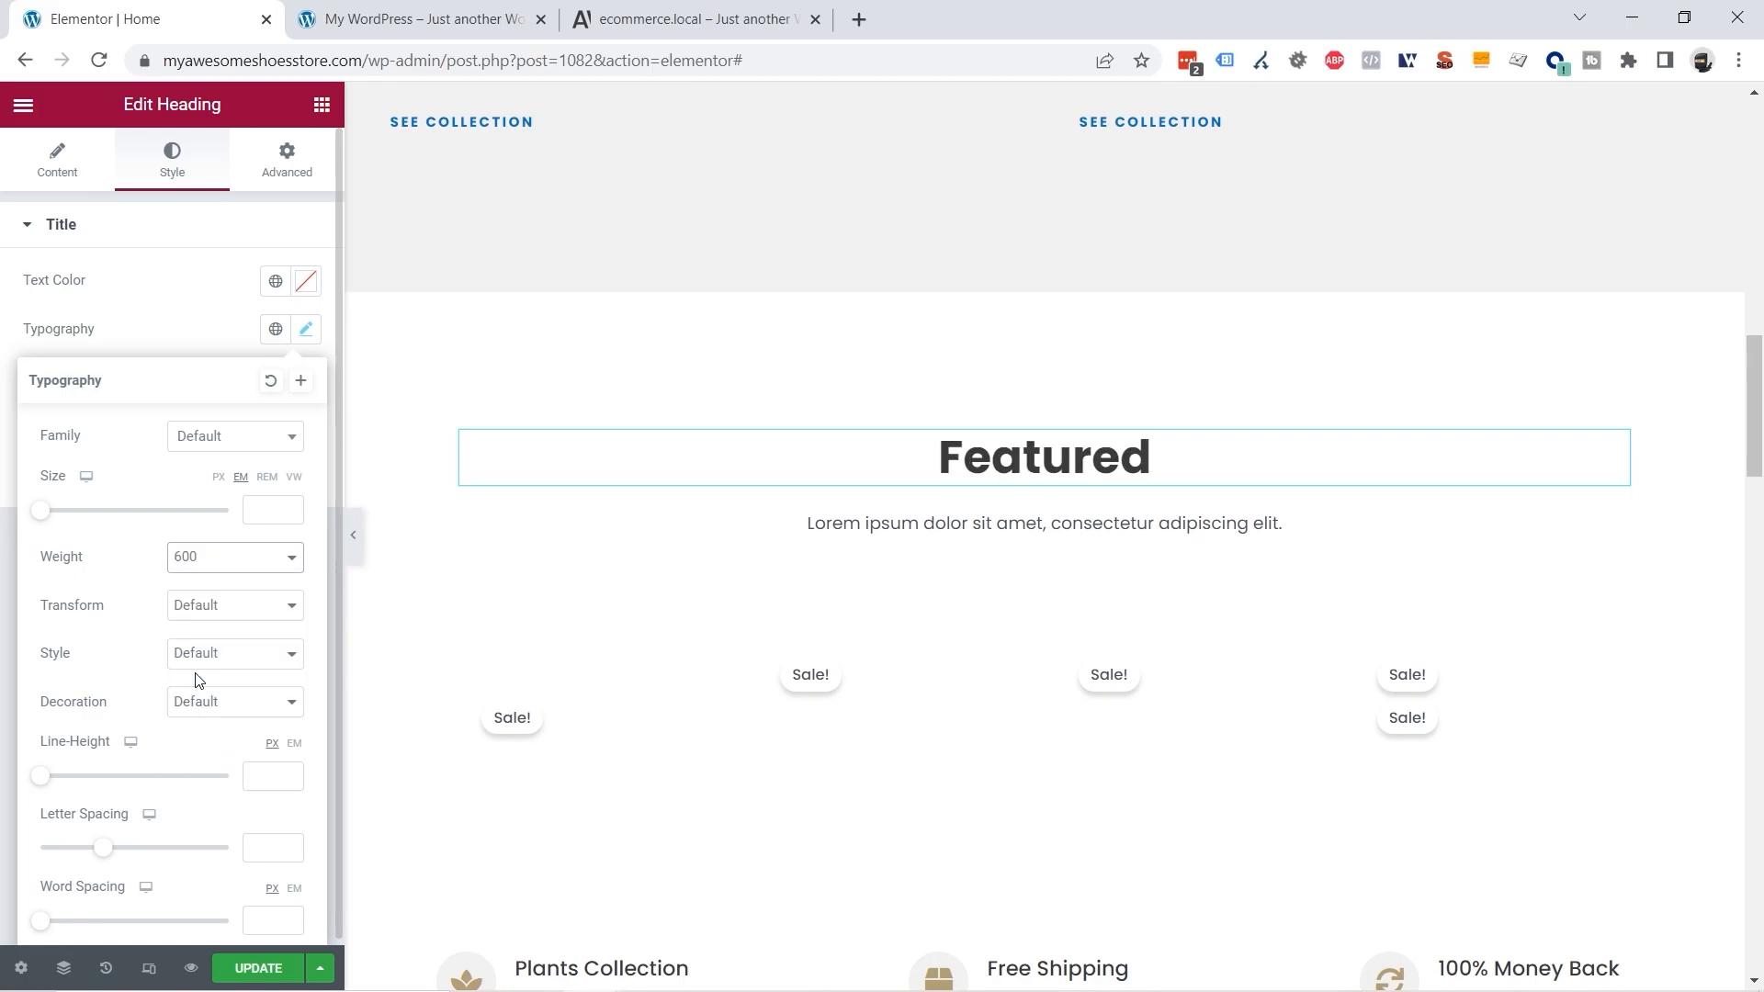
Step: Compare the restyled Featured heading with the reference store's heading and subtitle, and close its typography settings
click(642, 36)
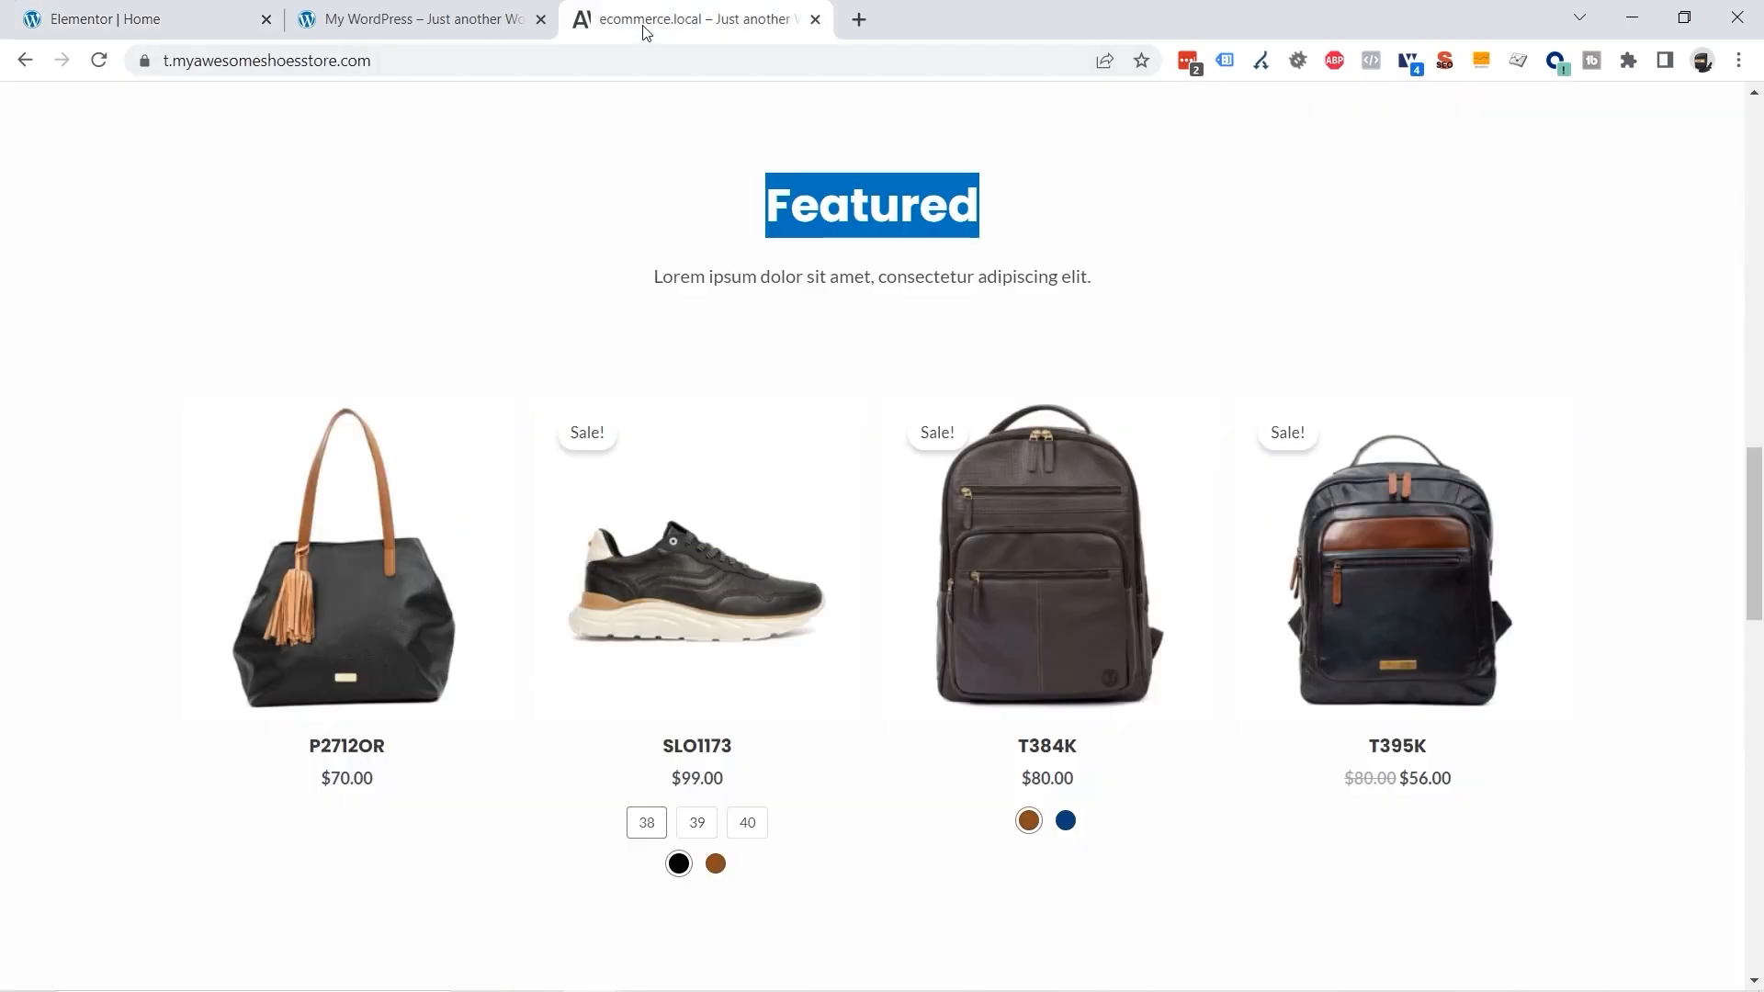
click(1091, 278)
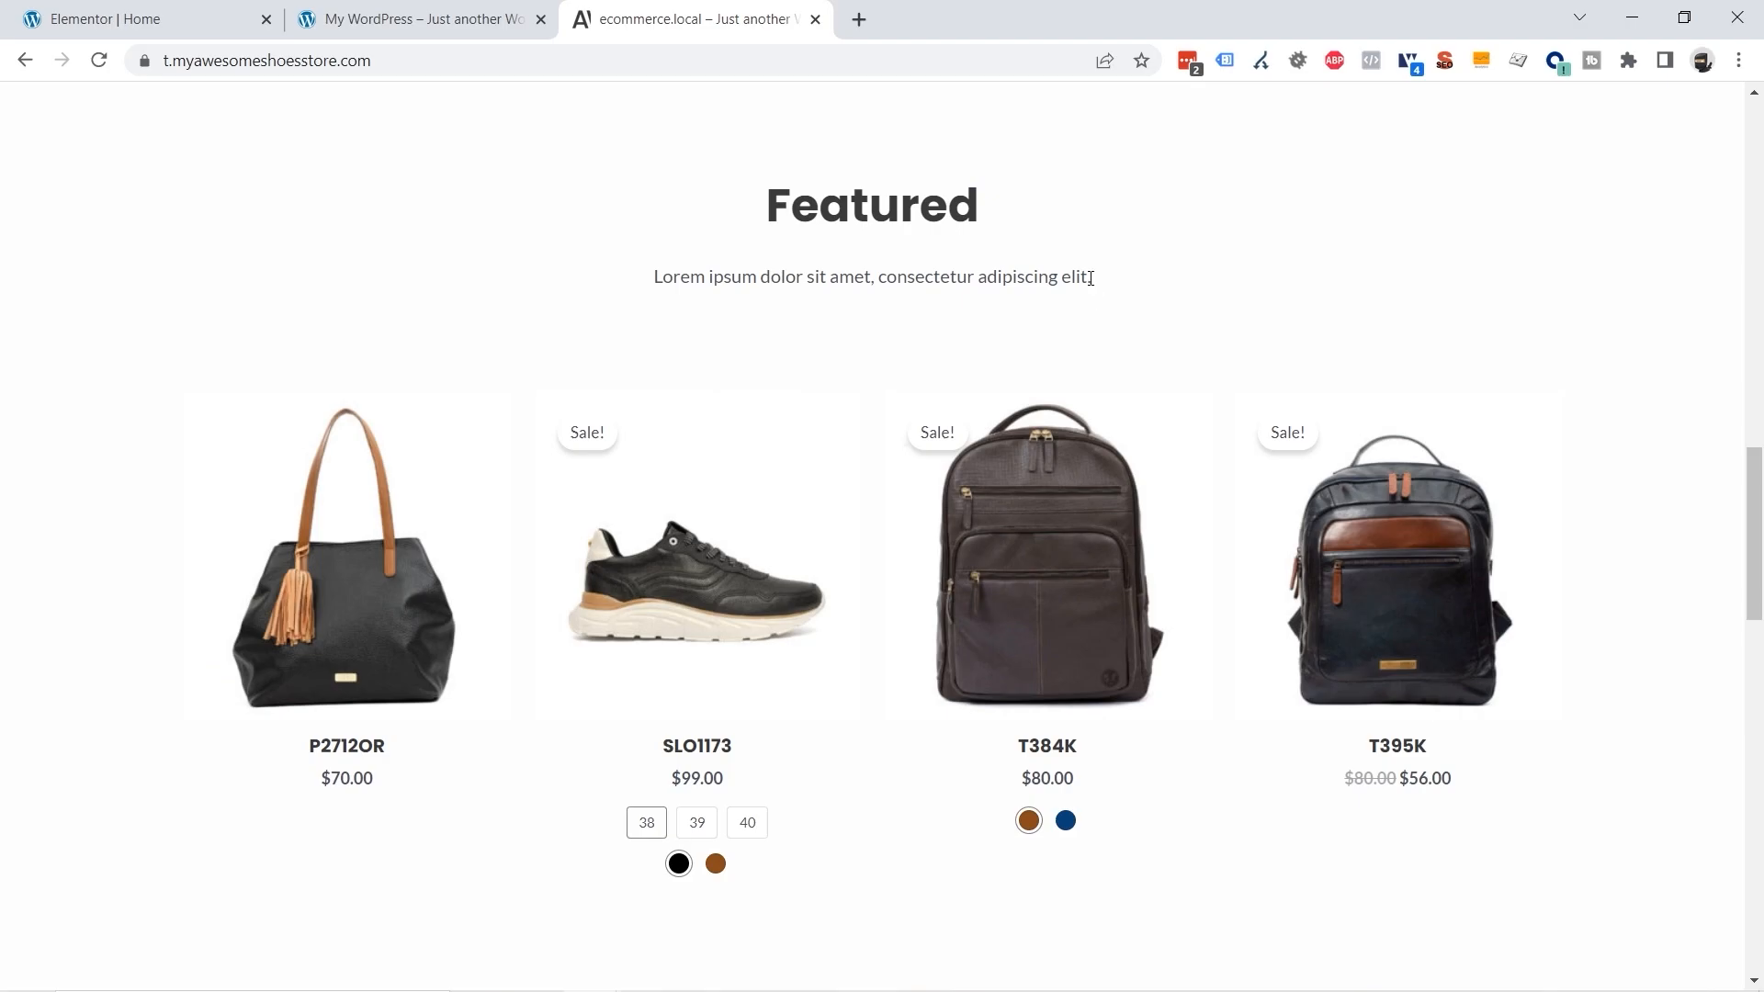
click(175, 19)
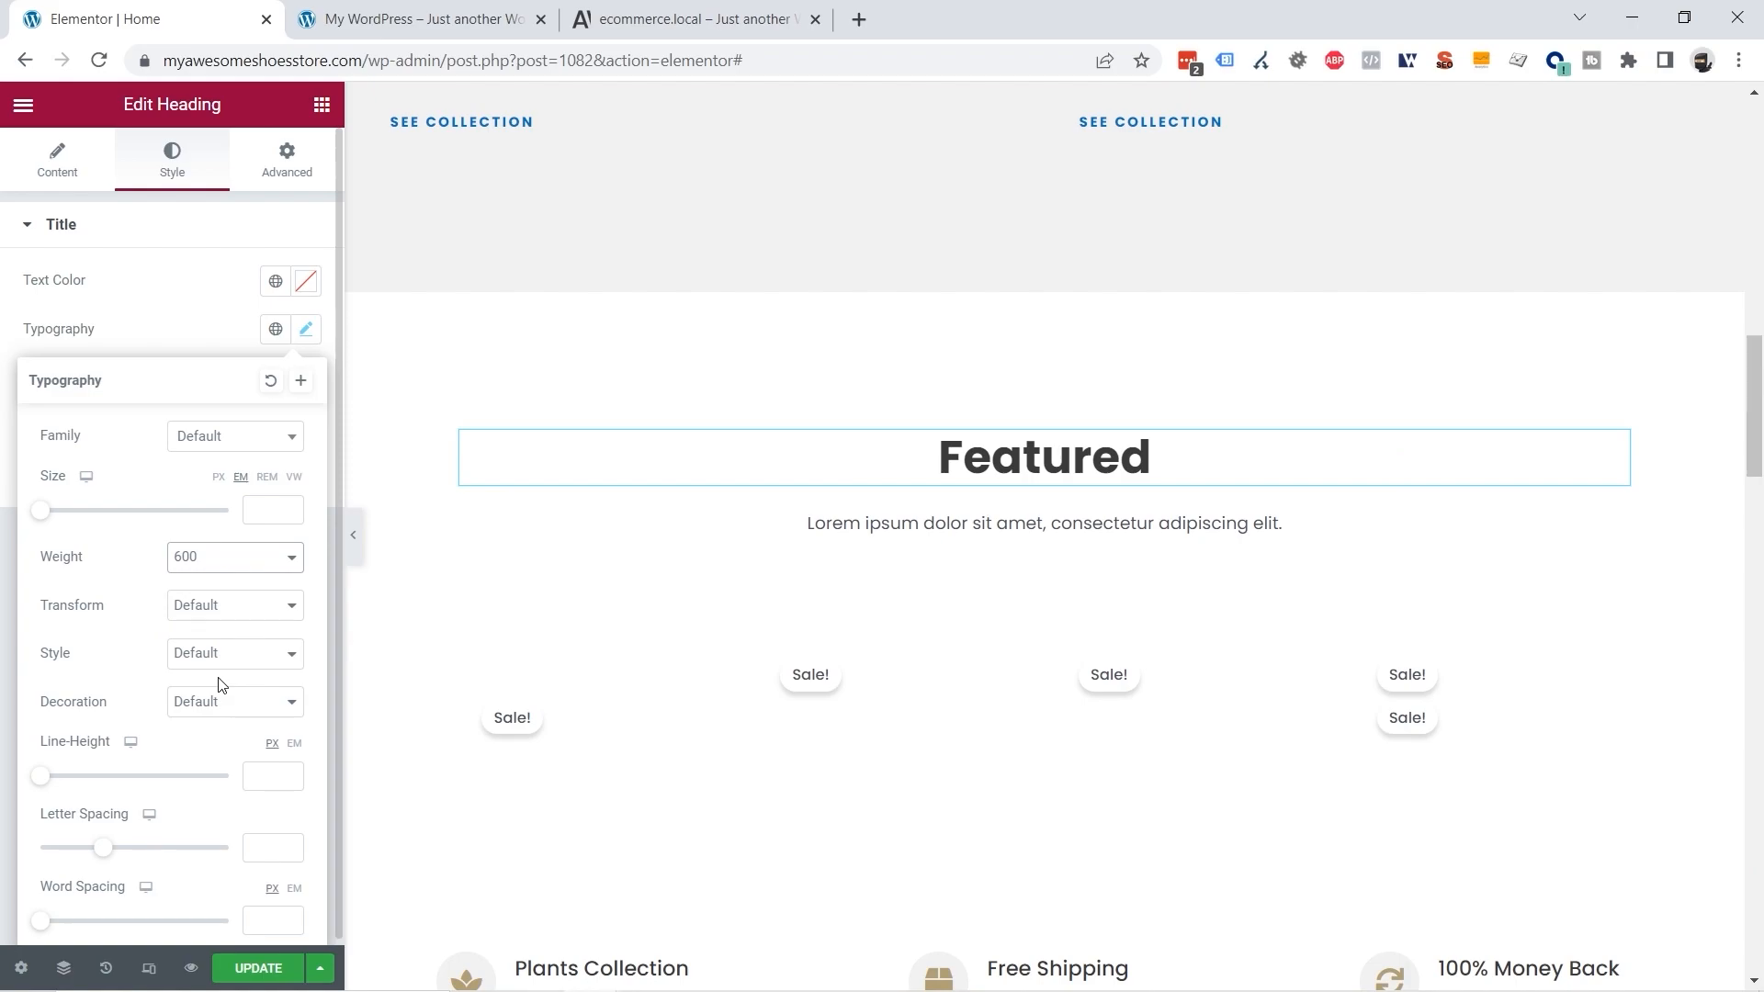
scroll(217, 685, down, 1)
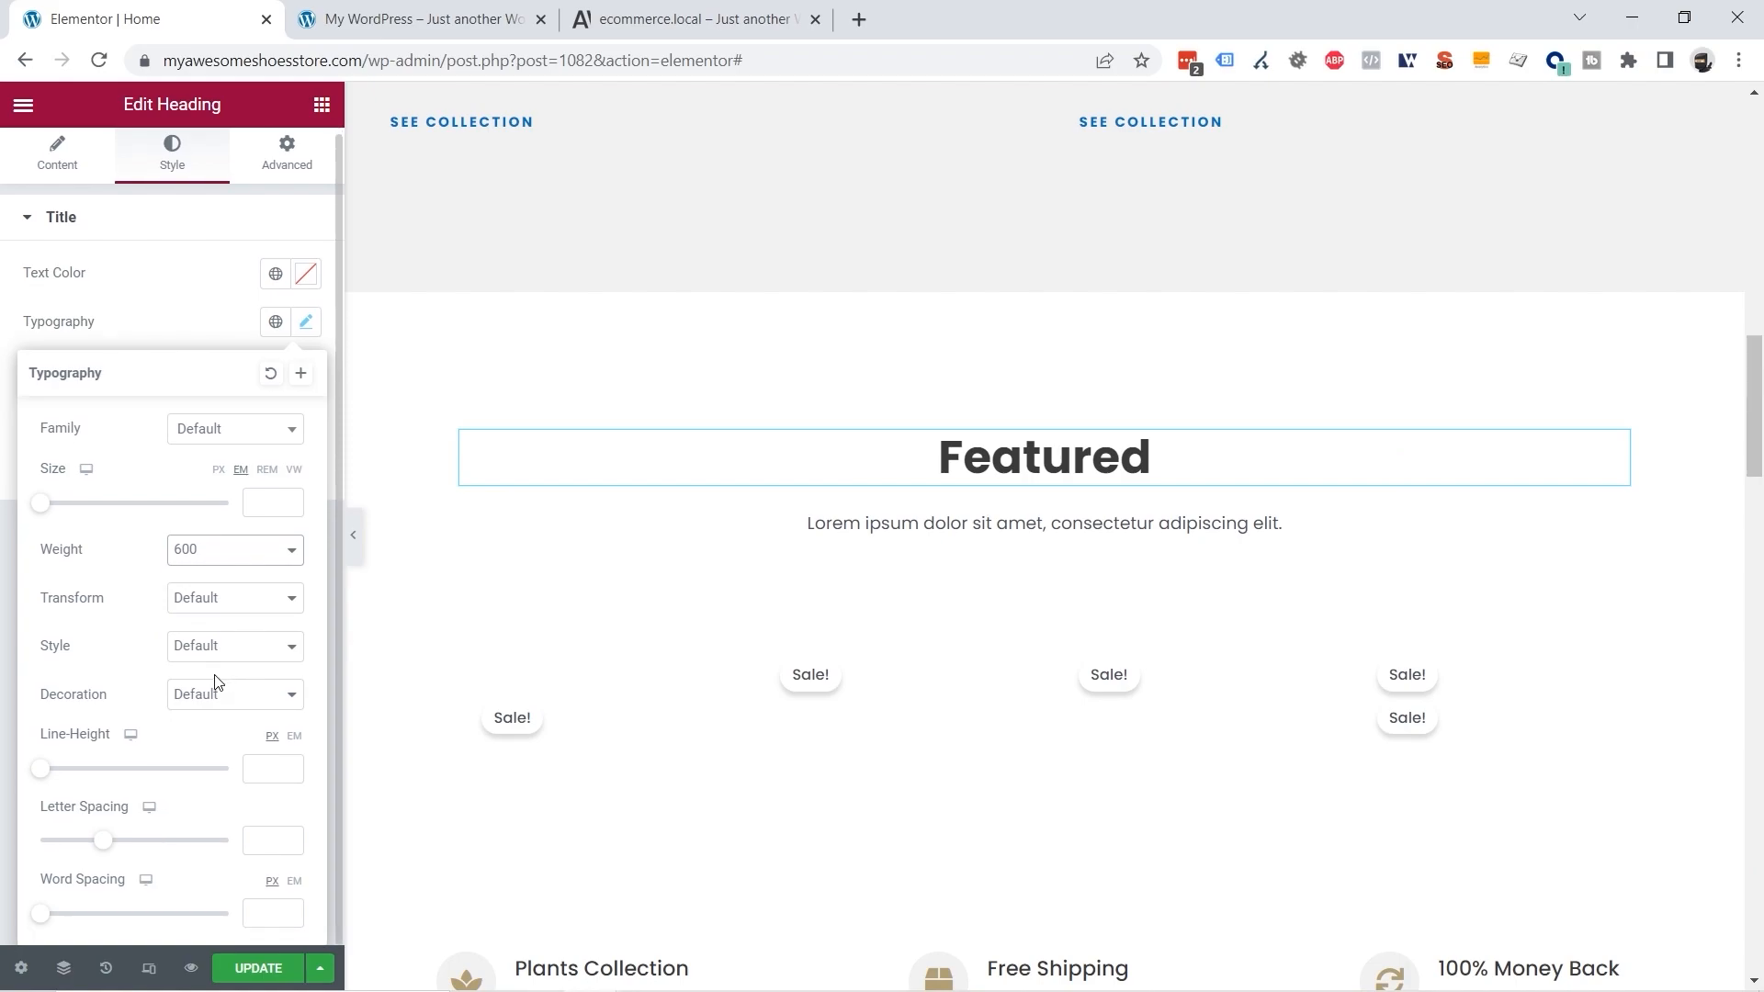
click(311, 327)
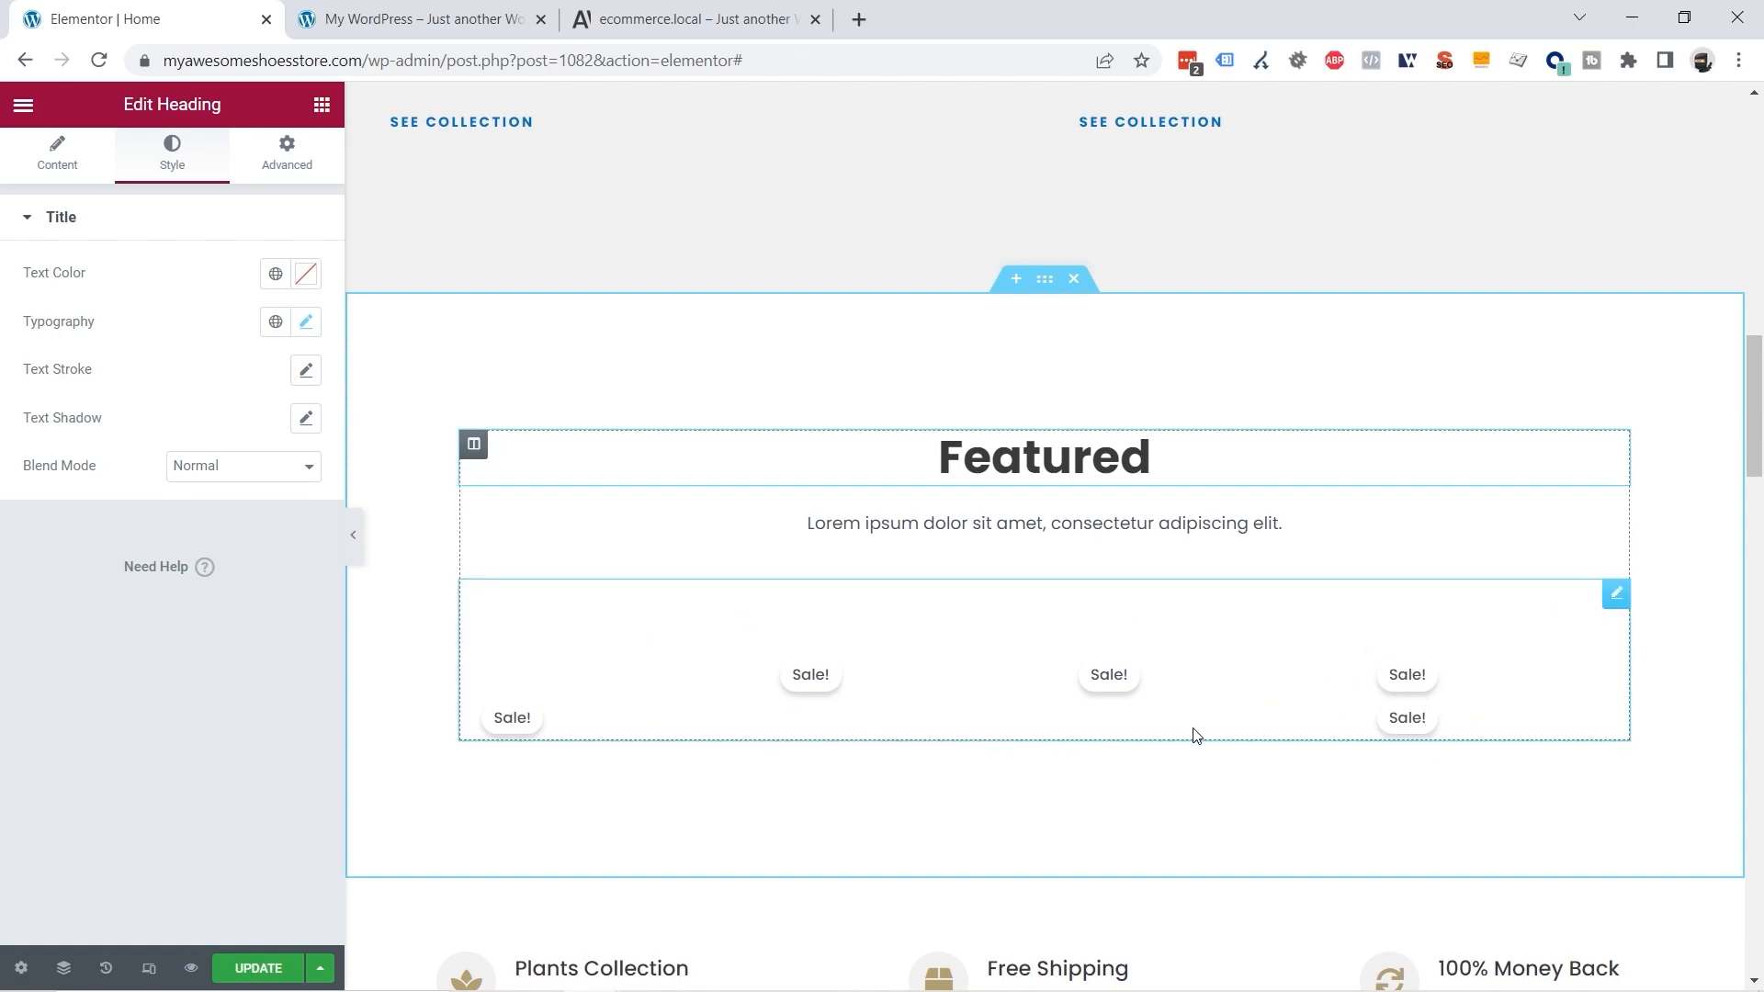
Step: Open the product shortcode under the Featured heading for editing and examine its products, limit, columns and visibility parameters
right_click(565, 647)
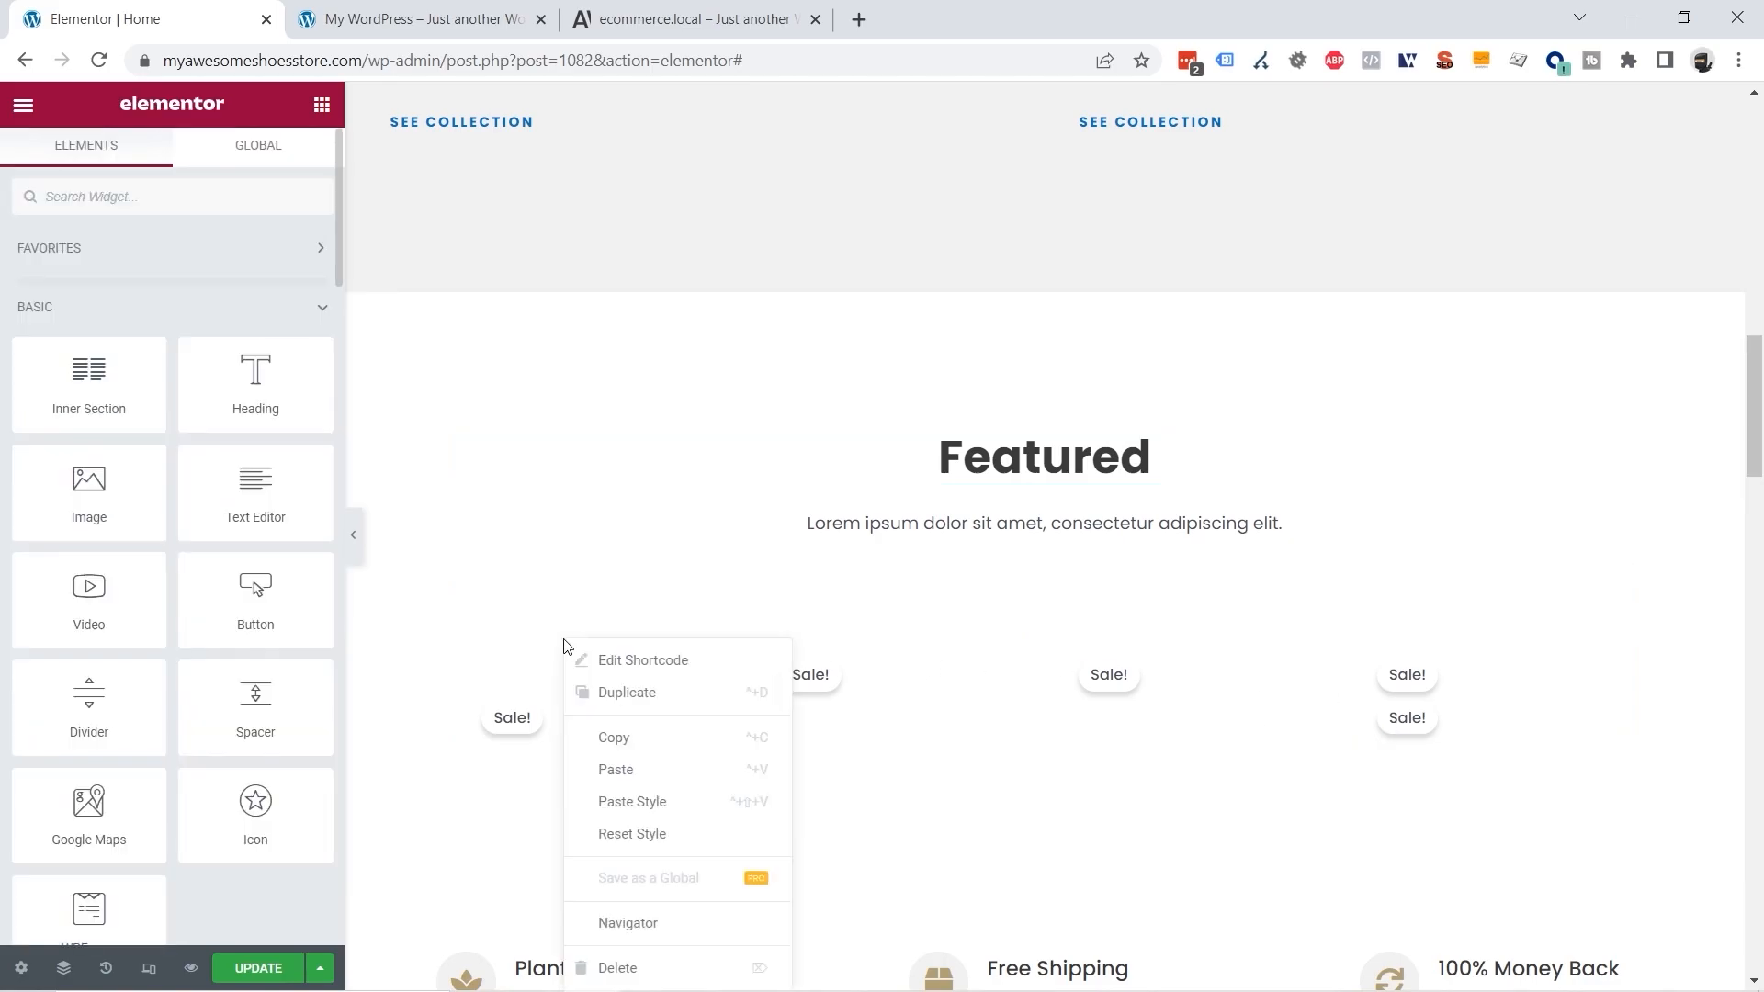
click(632, 663)
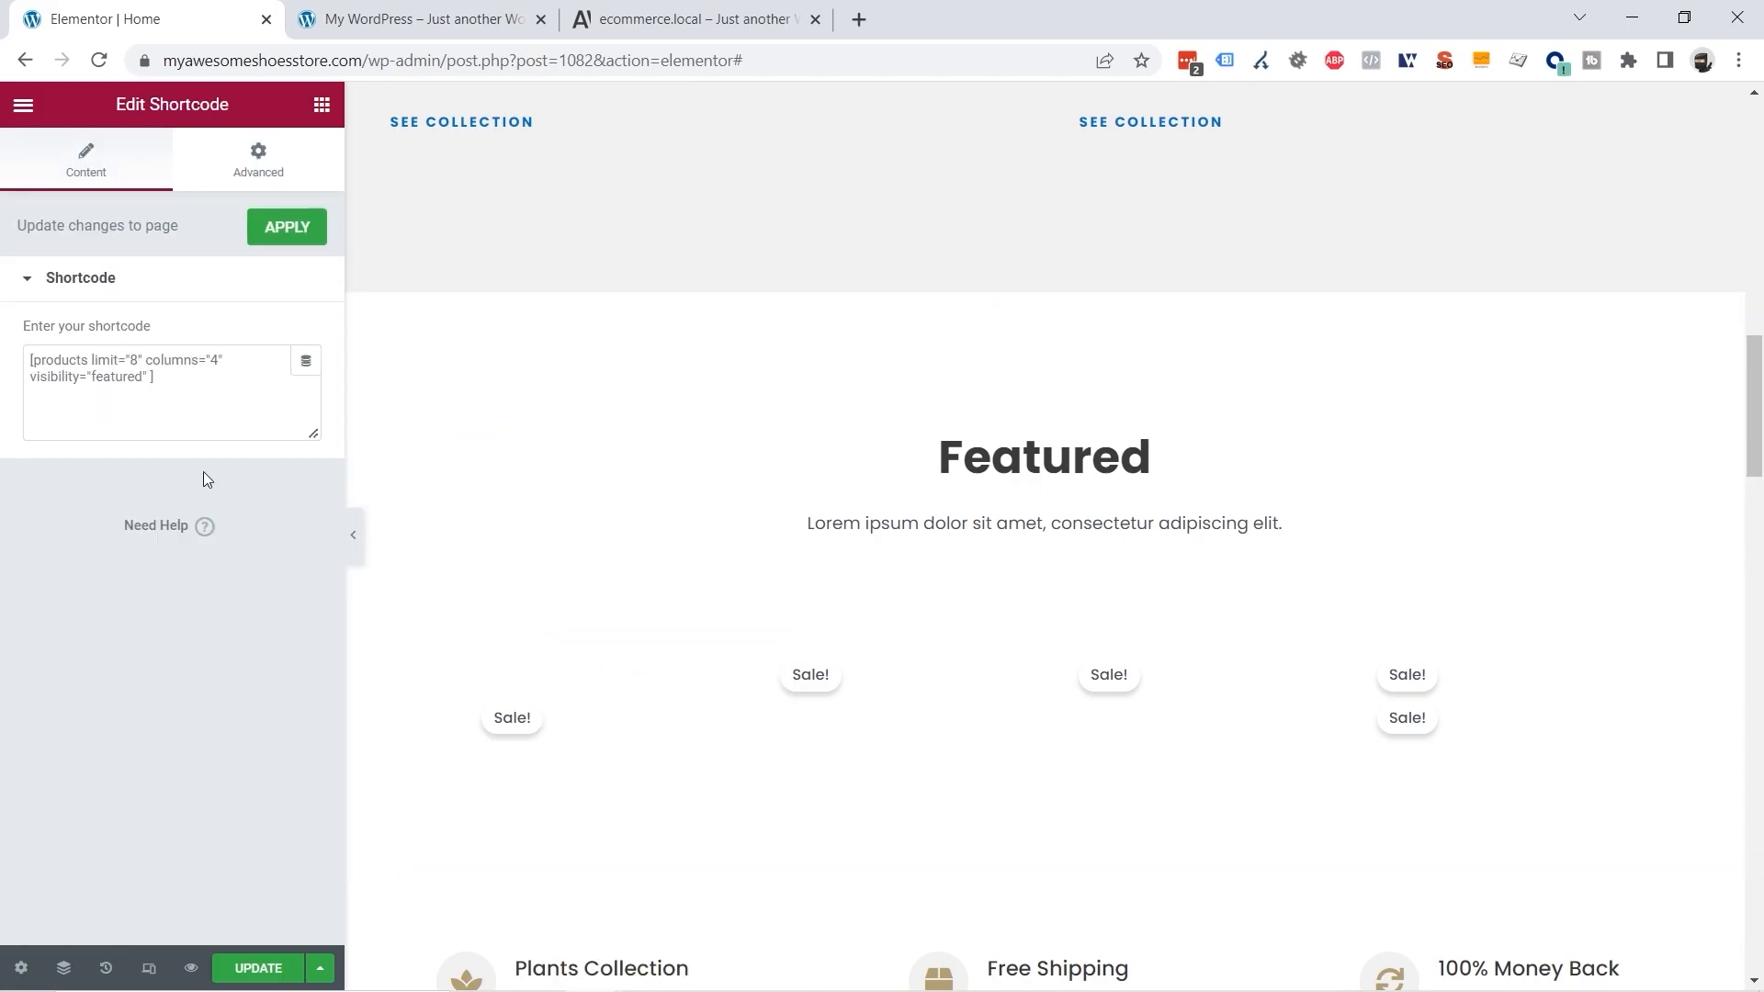
click(179, 389)
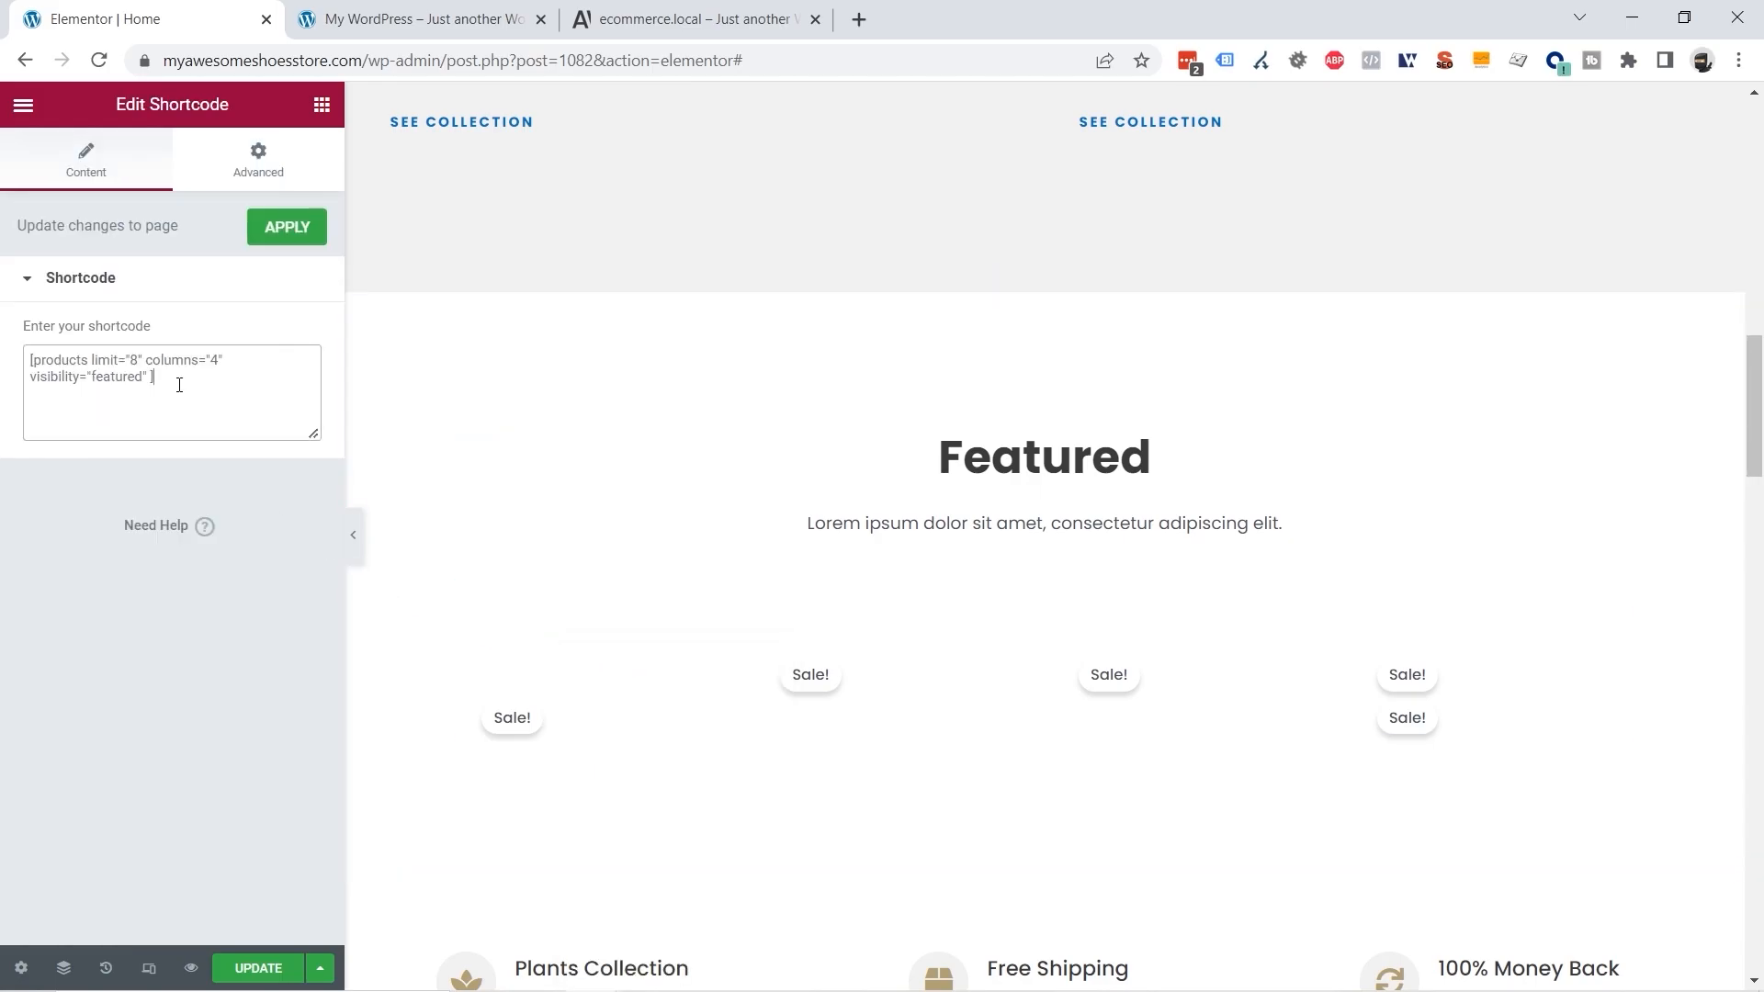
drag(172, 382, 25, 364)
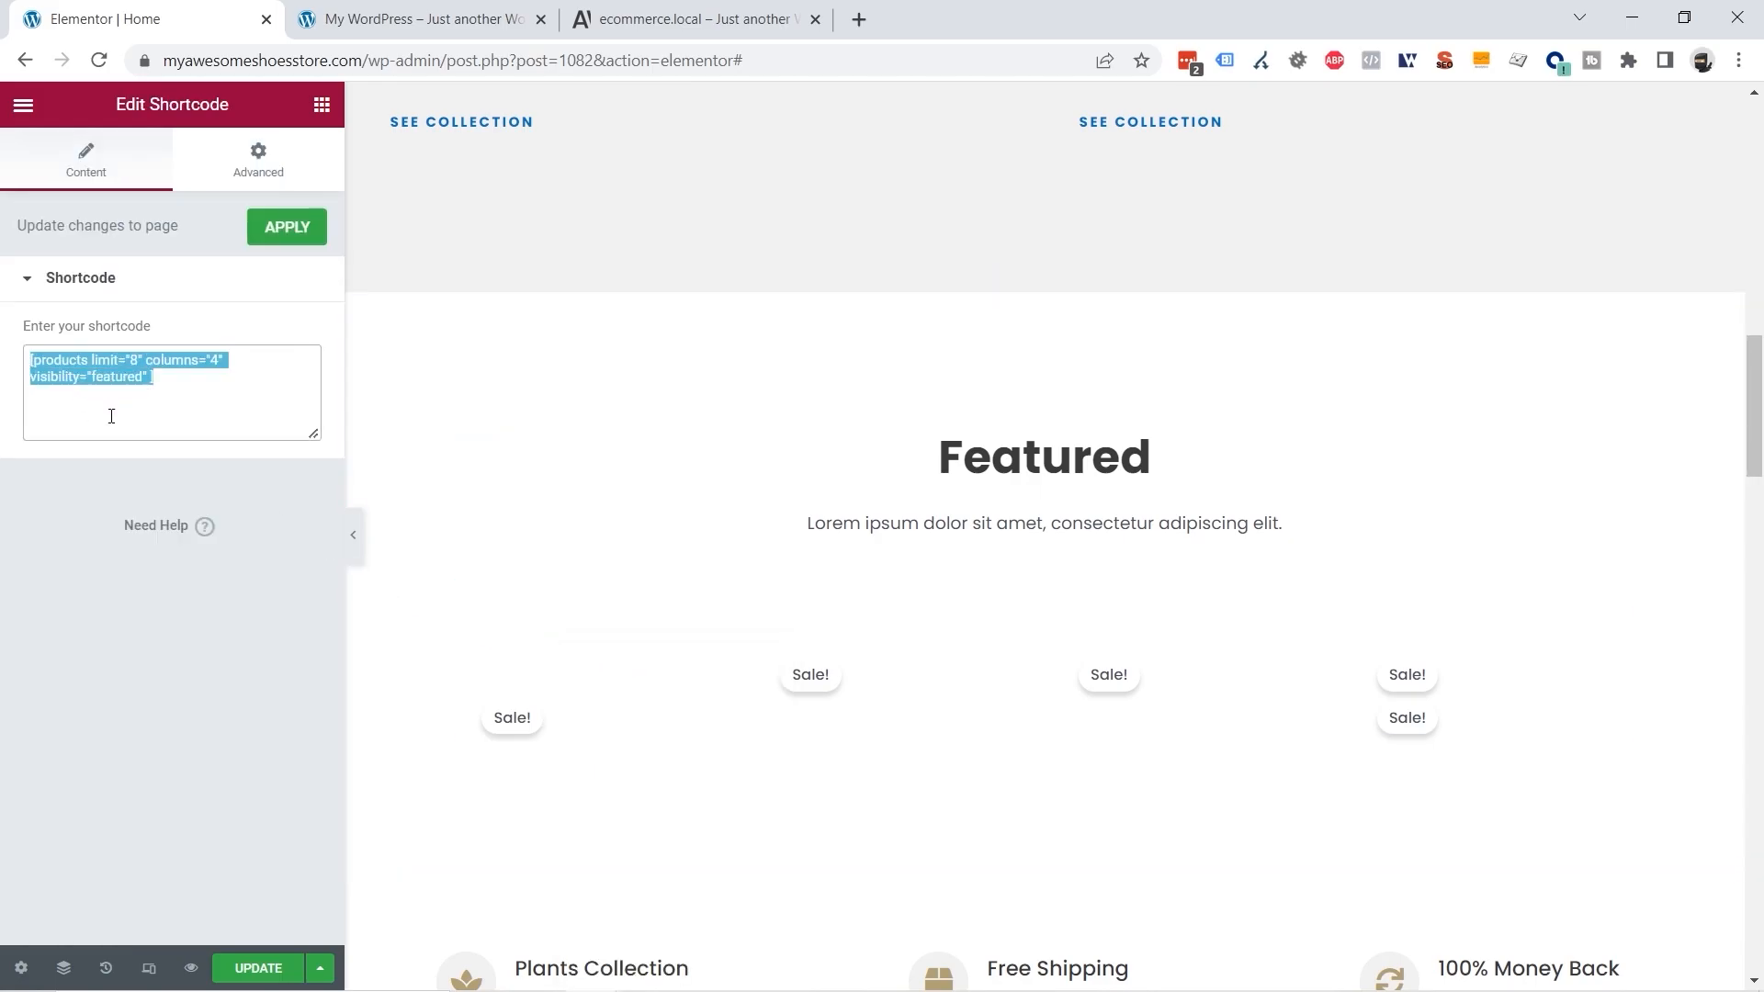
click(171, 385)
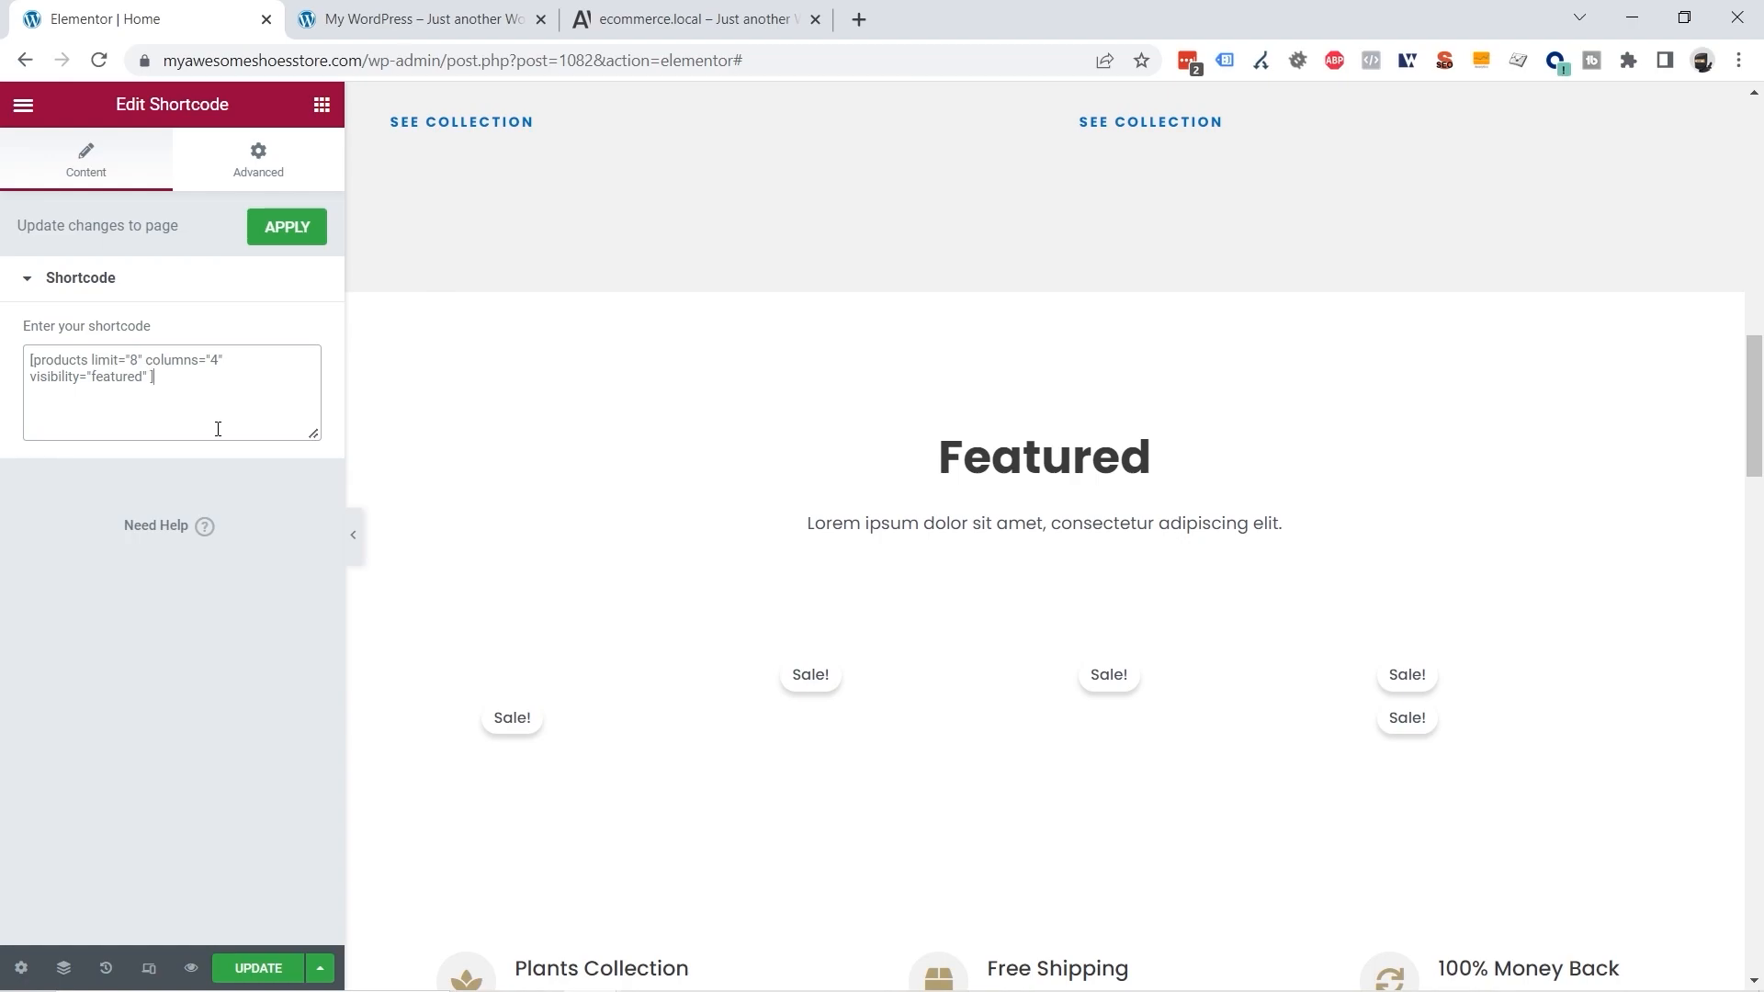
double_click(64, 361)
double_click(135, 361)
double_click(213, 360)
double_click(114, 377)
Step: Update the Home page and exit the Elementor editor, applying "This Post" as the exit destination
click(255, 969)
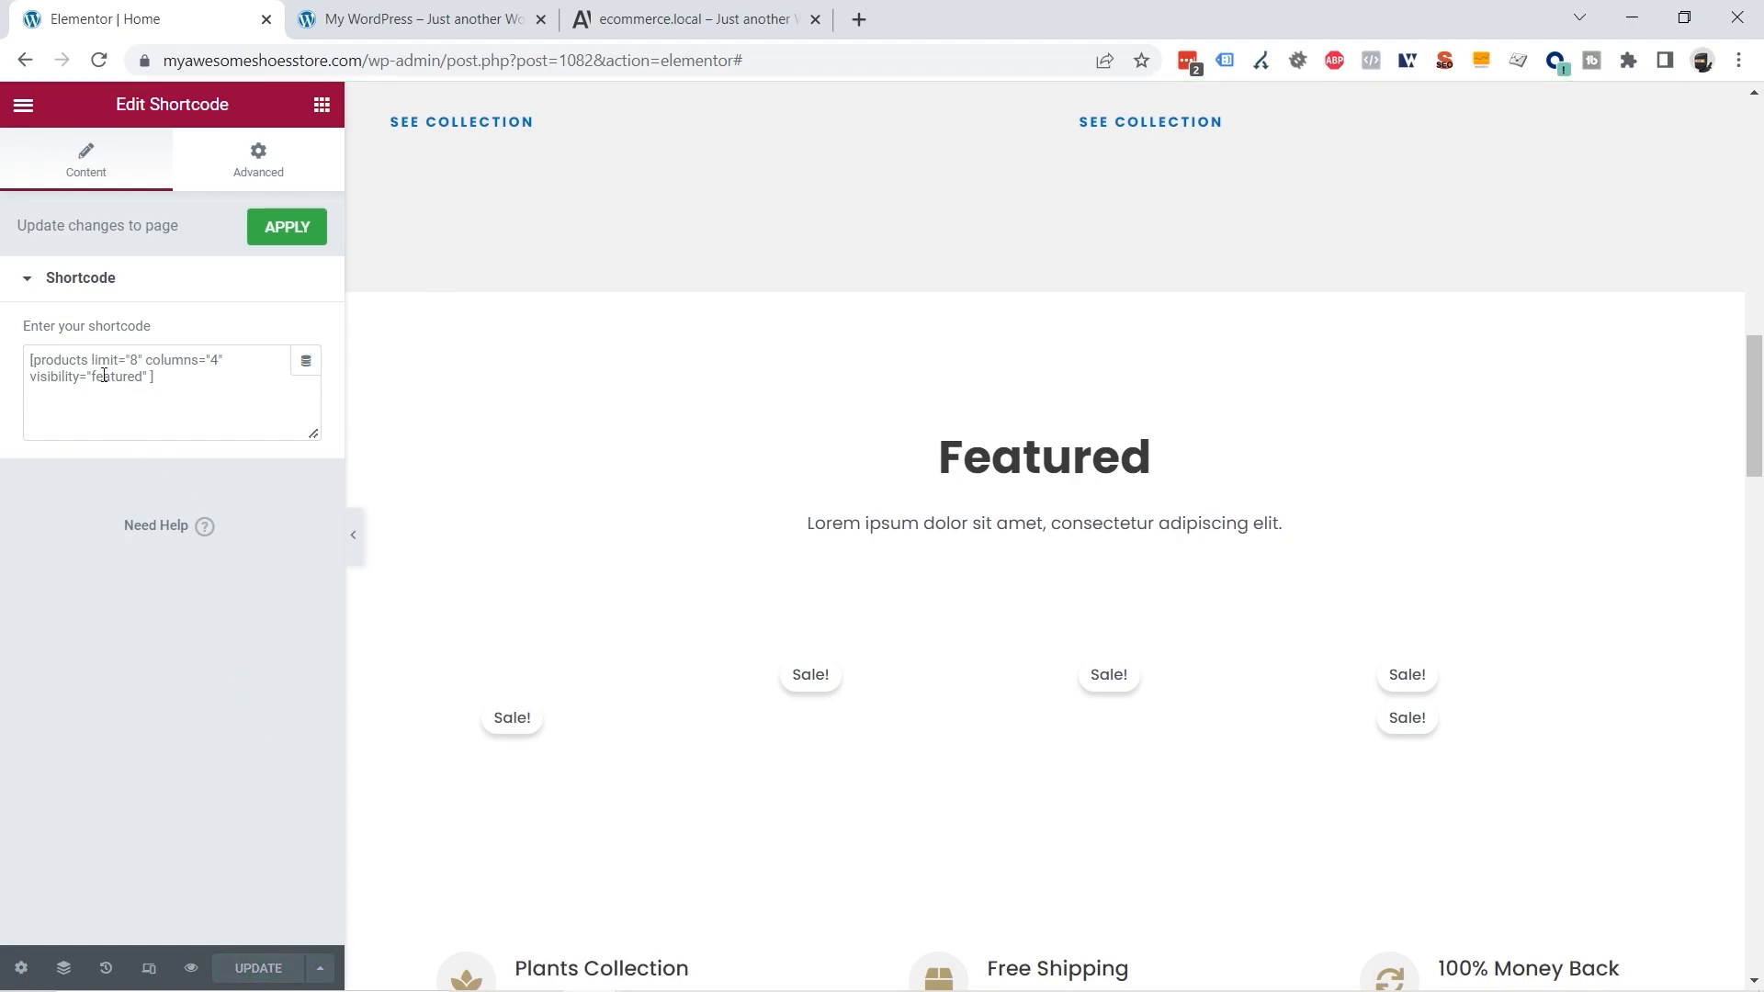
click(24, 108)
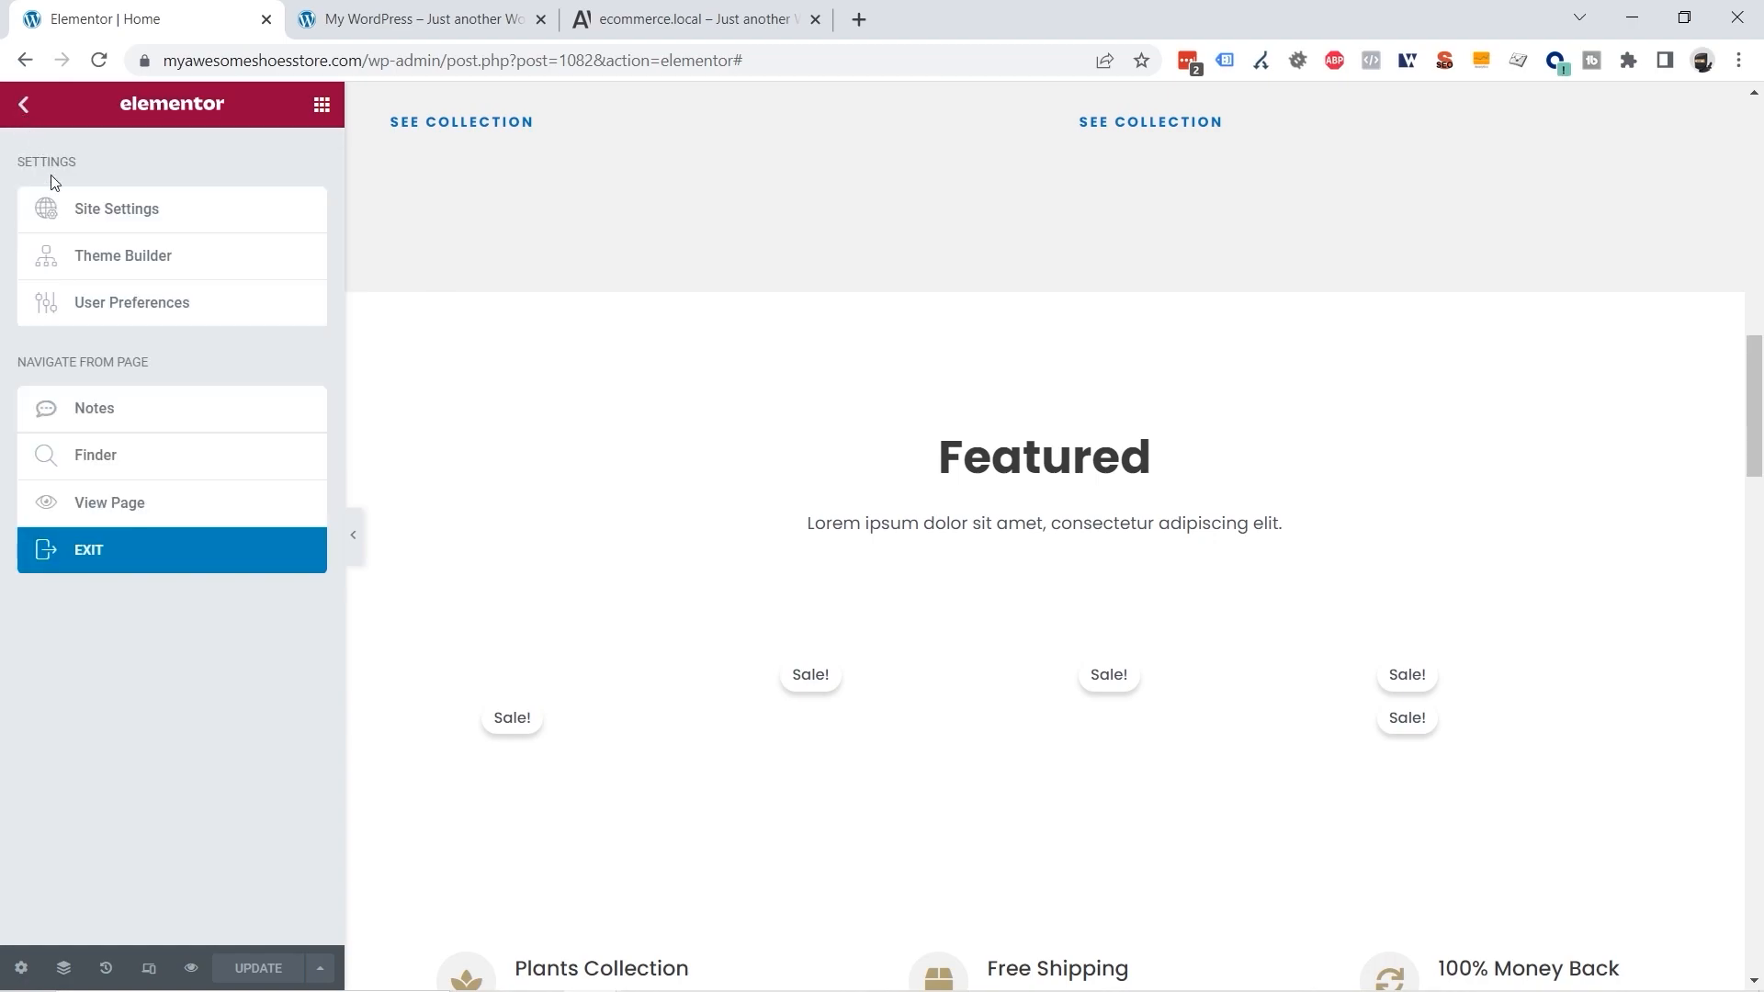
click(92, 554)
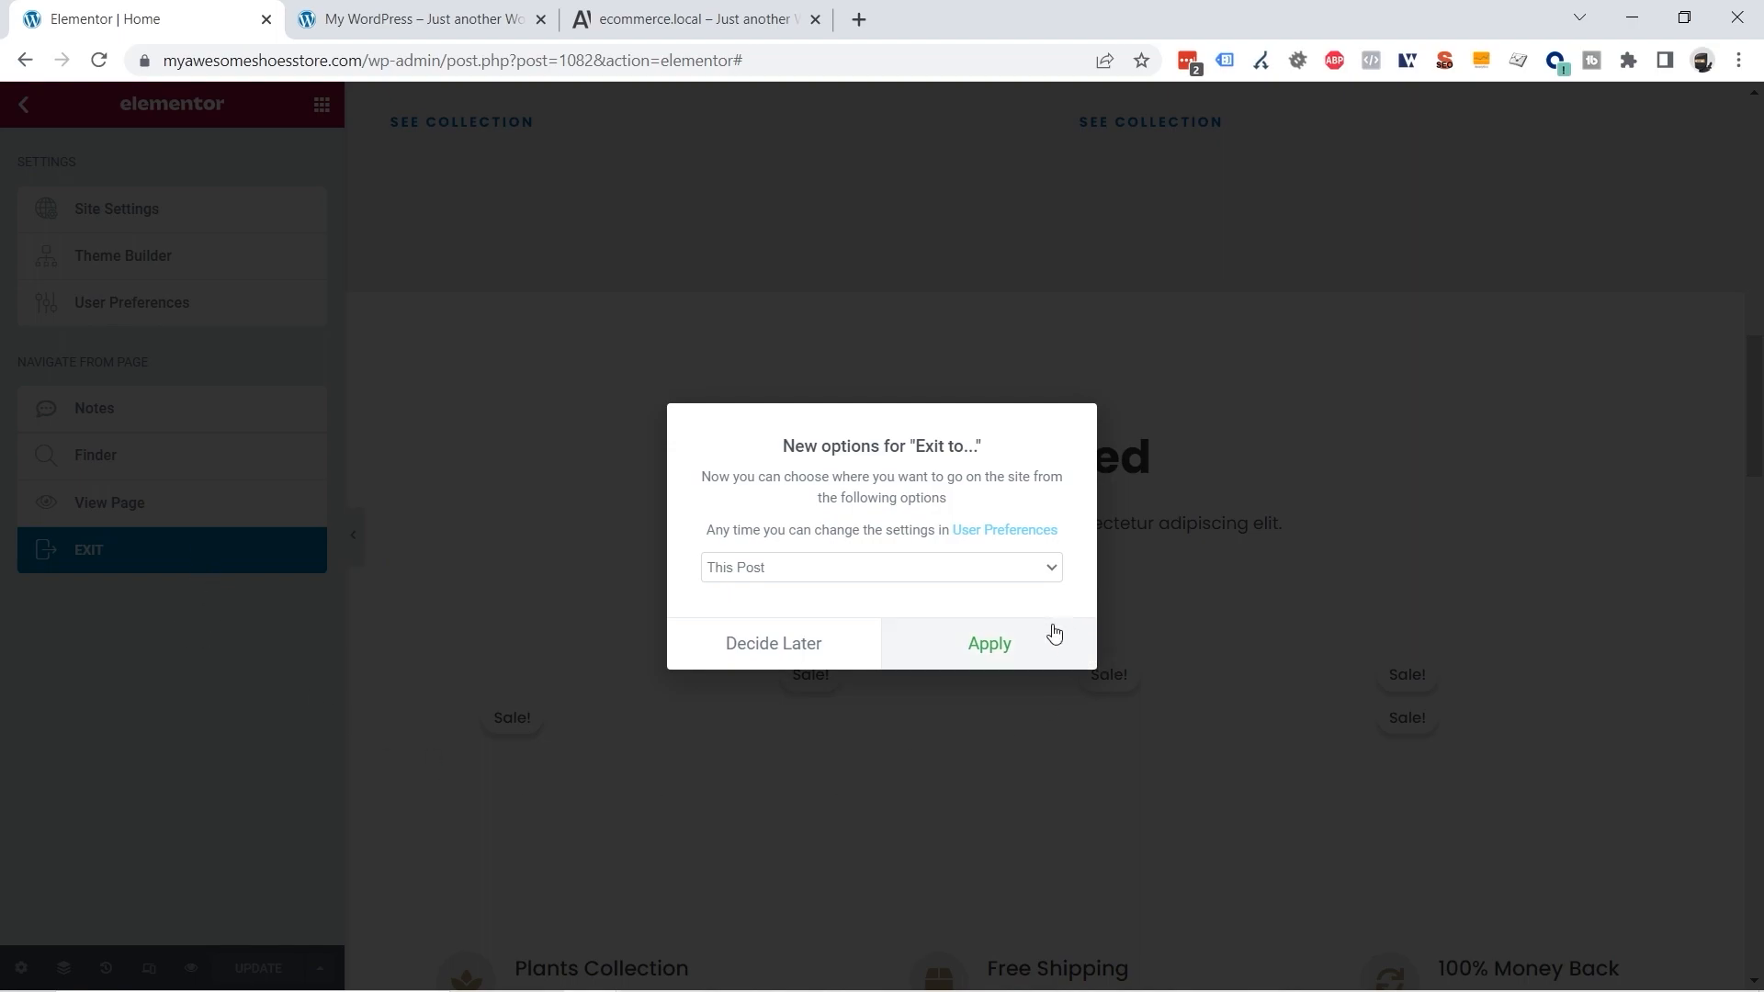
click(1020, 650)
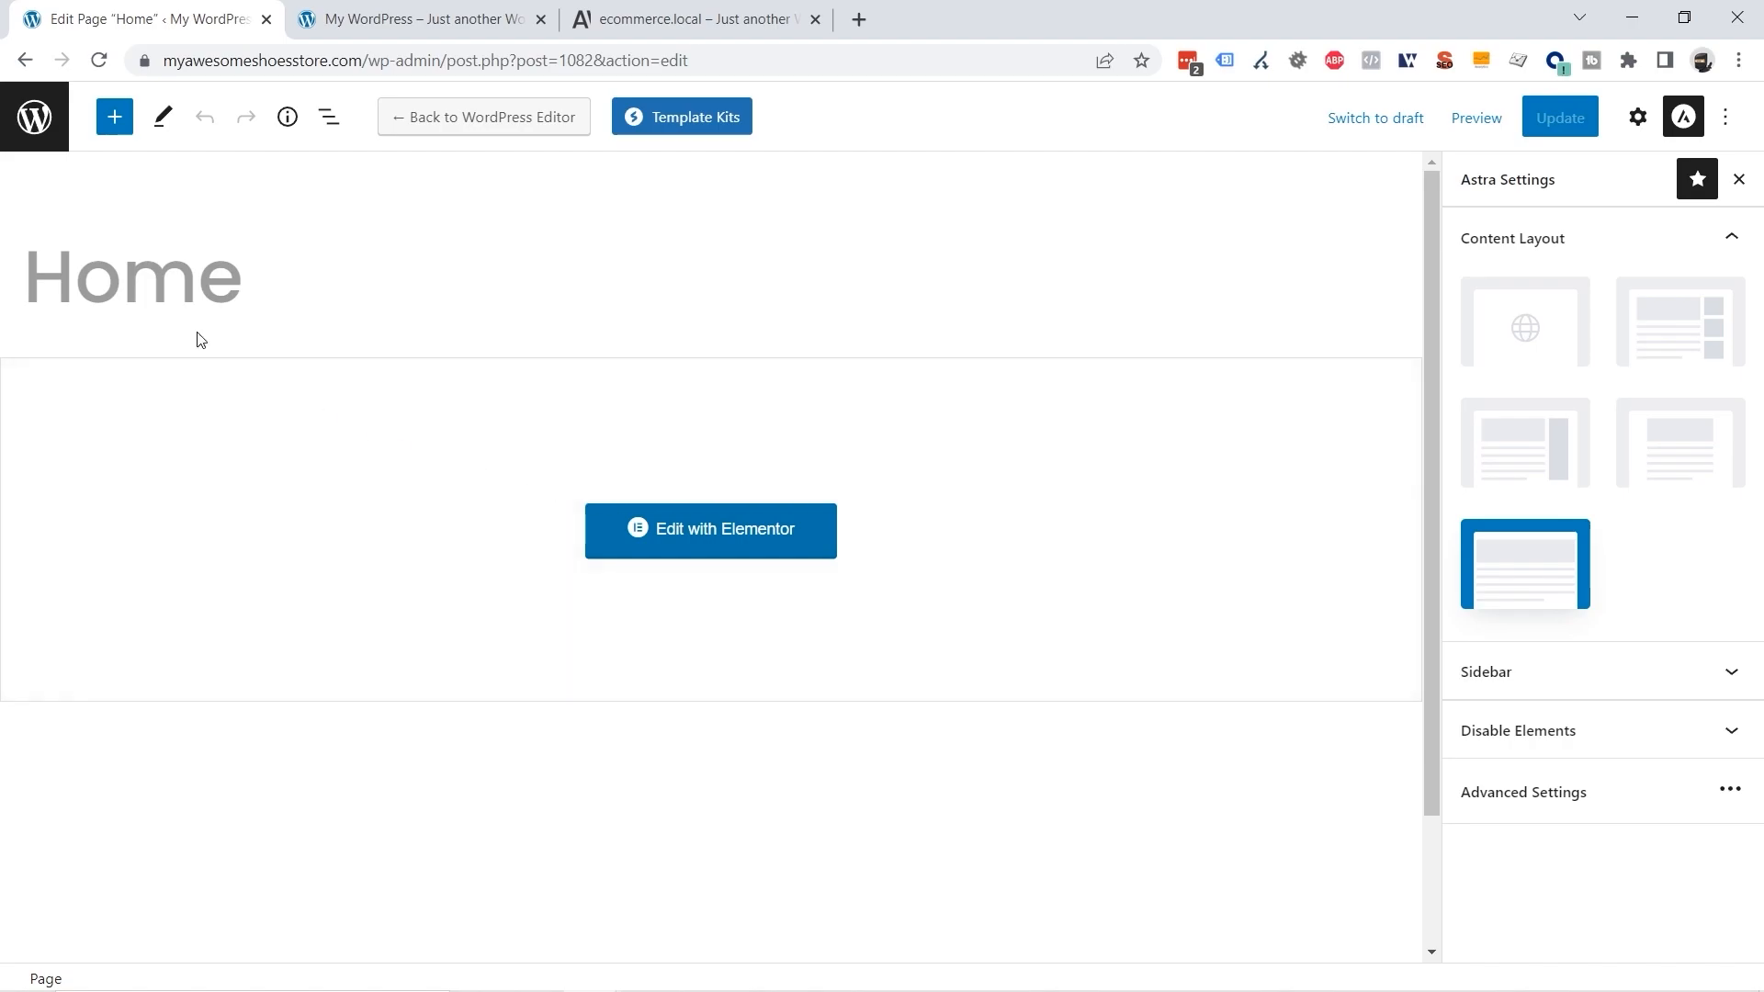
Step: Open the WooCommerce product list in the WordPress admin and mark Aluminum Plant as a featured product
click(34, 117)
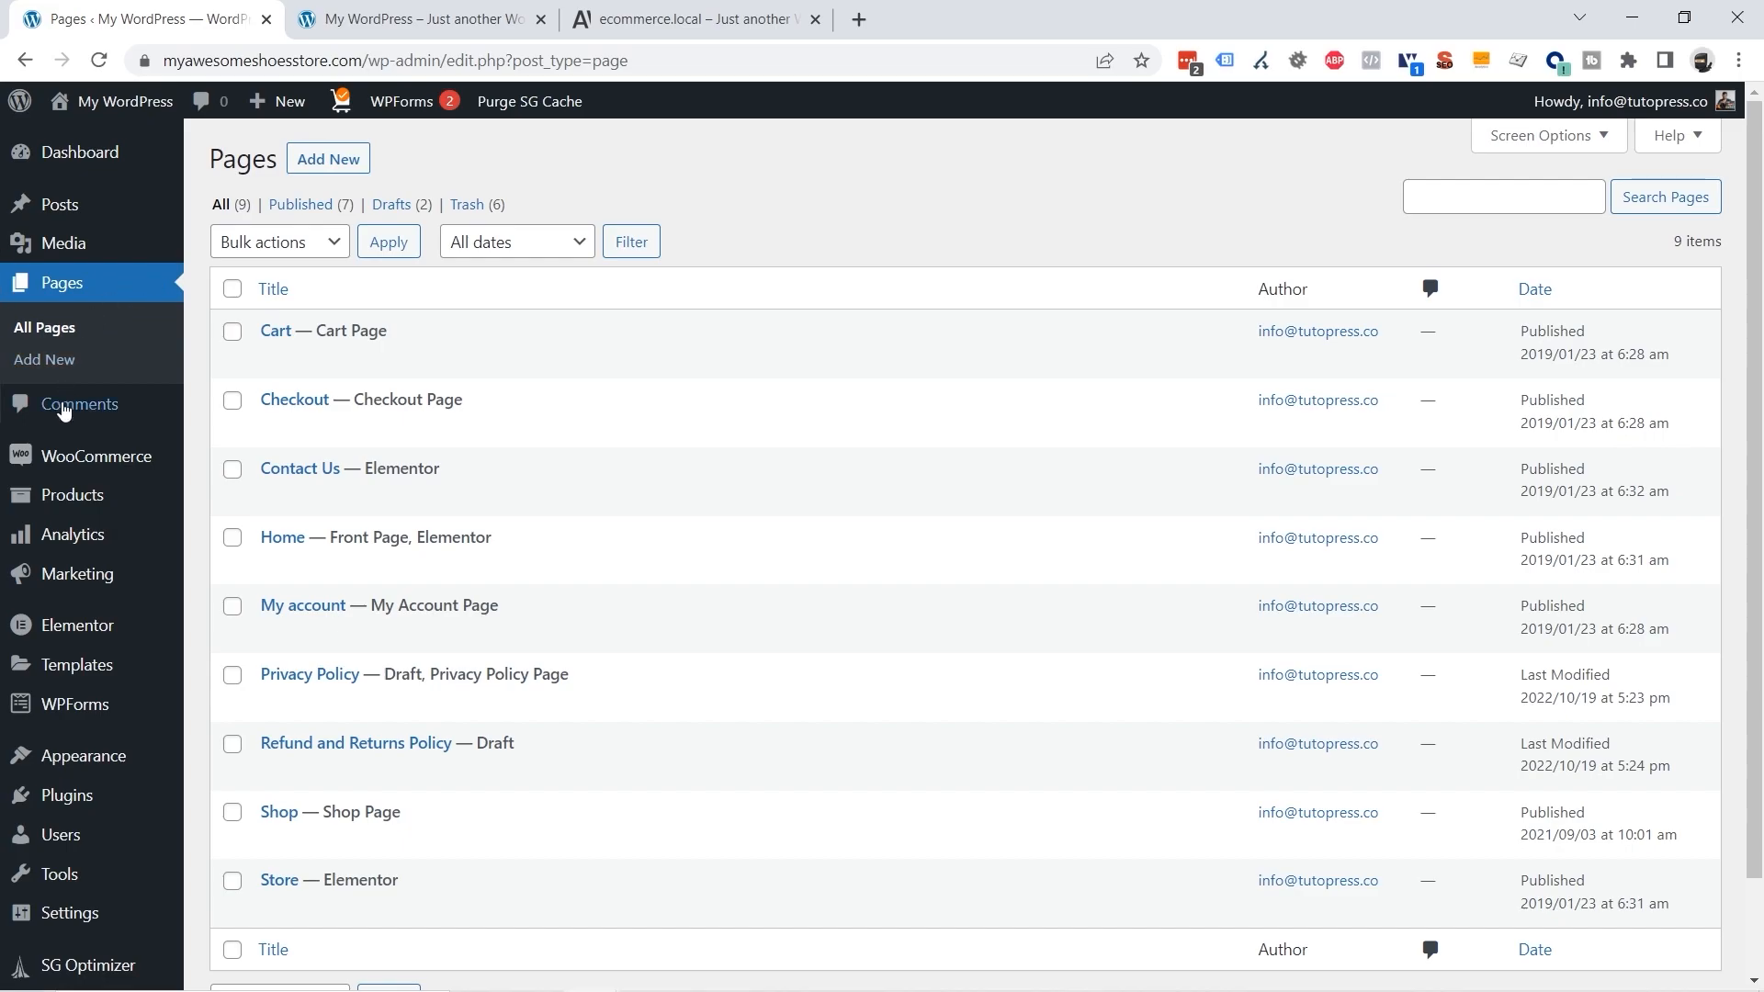
click(75, 507)
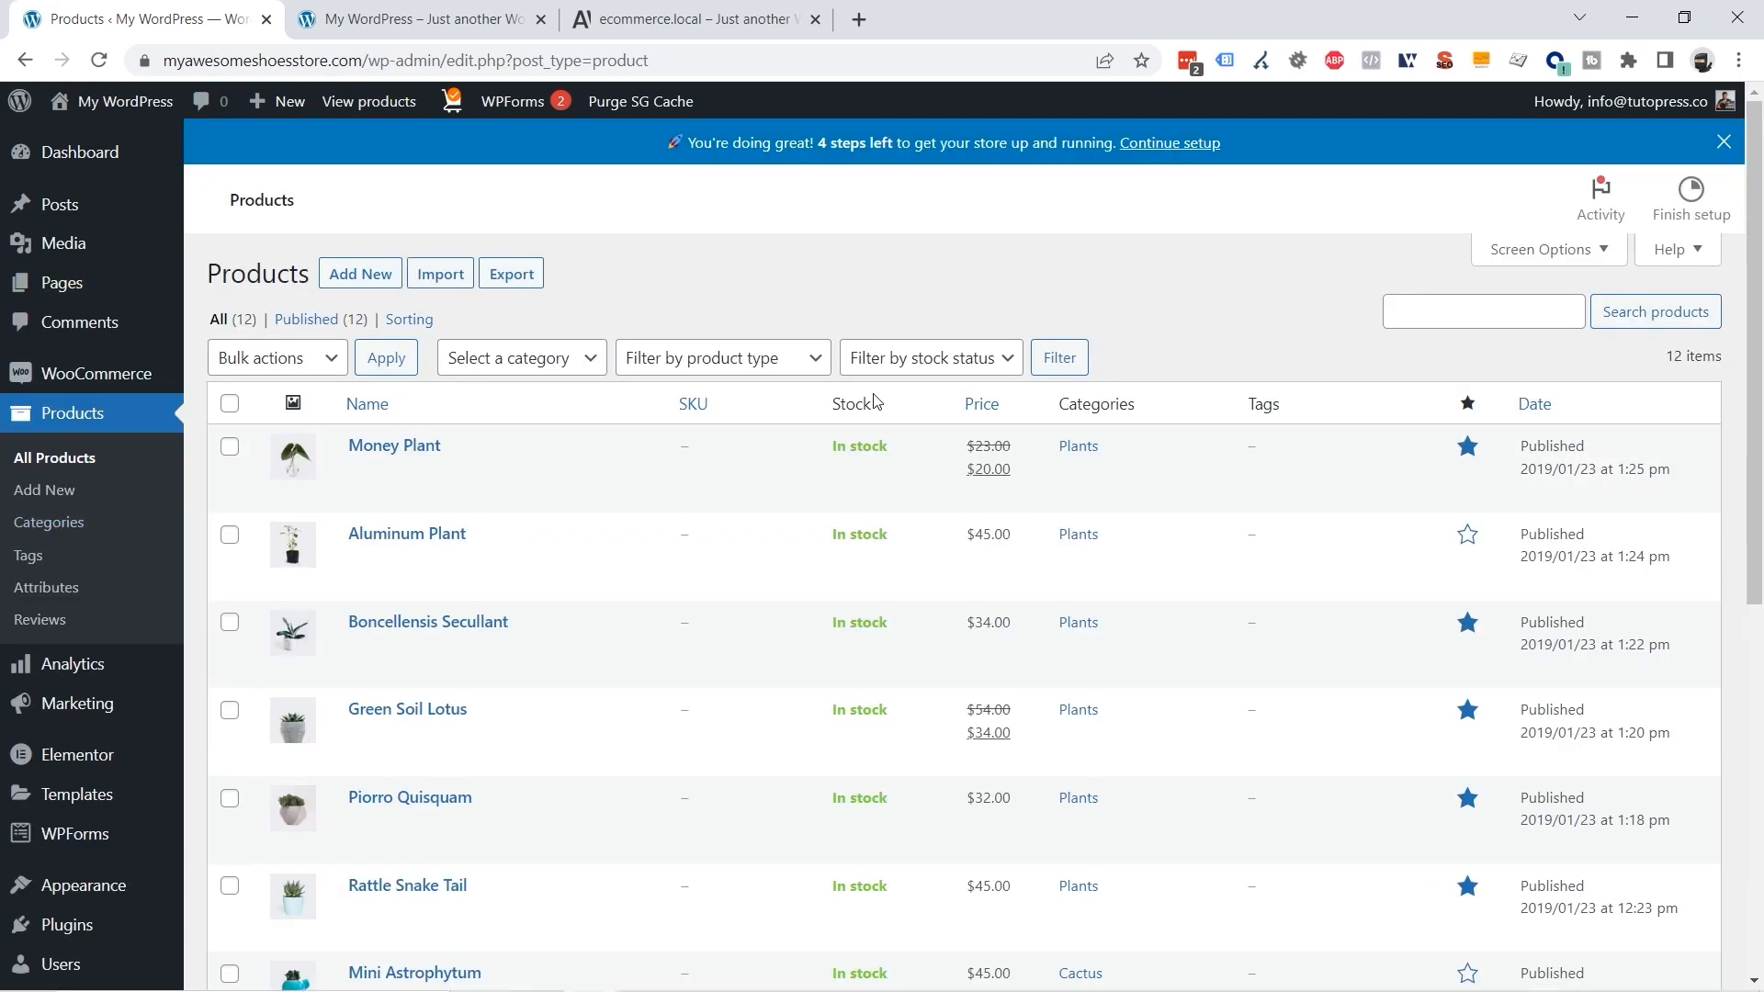
mouse_move(523, 568)
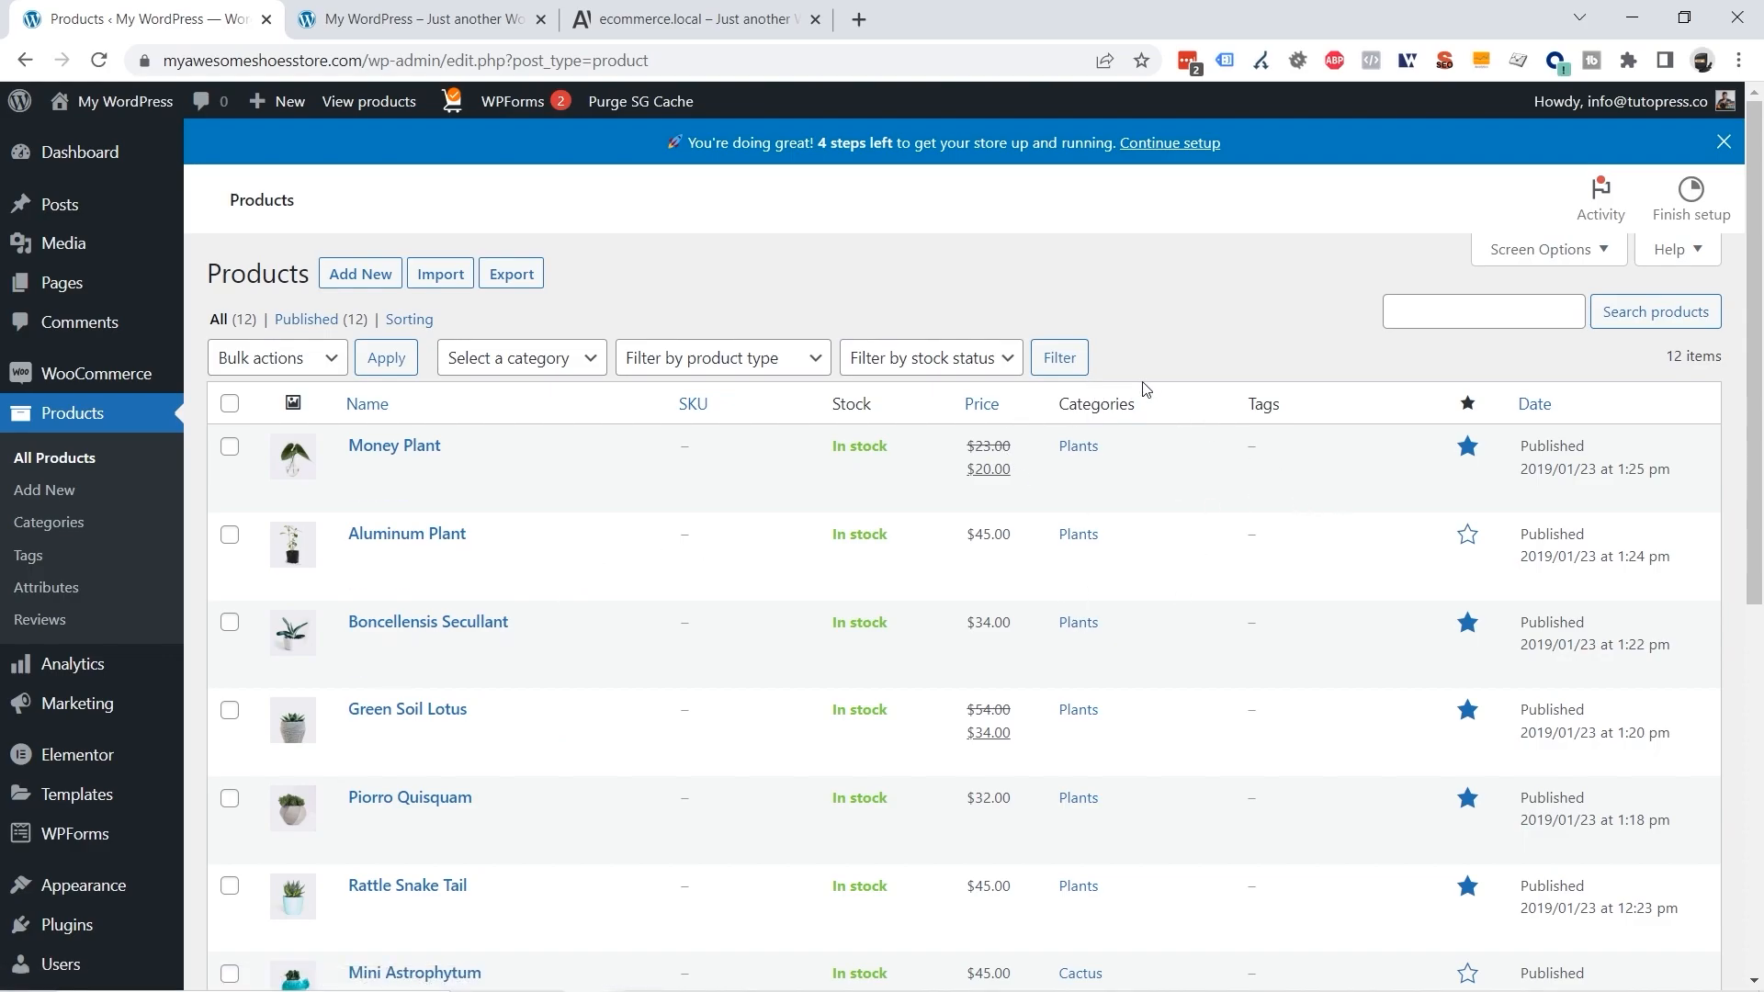
click(1466, 540)
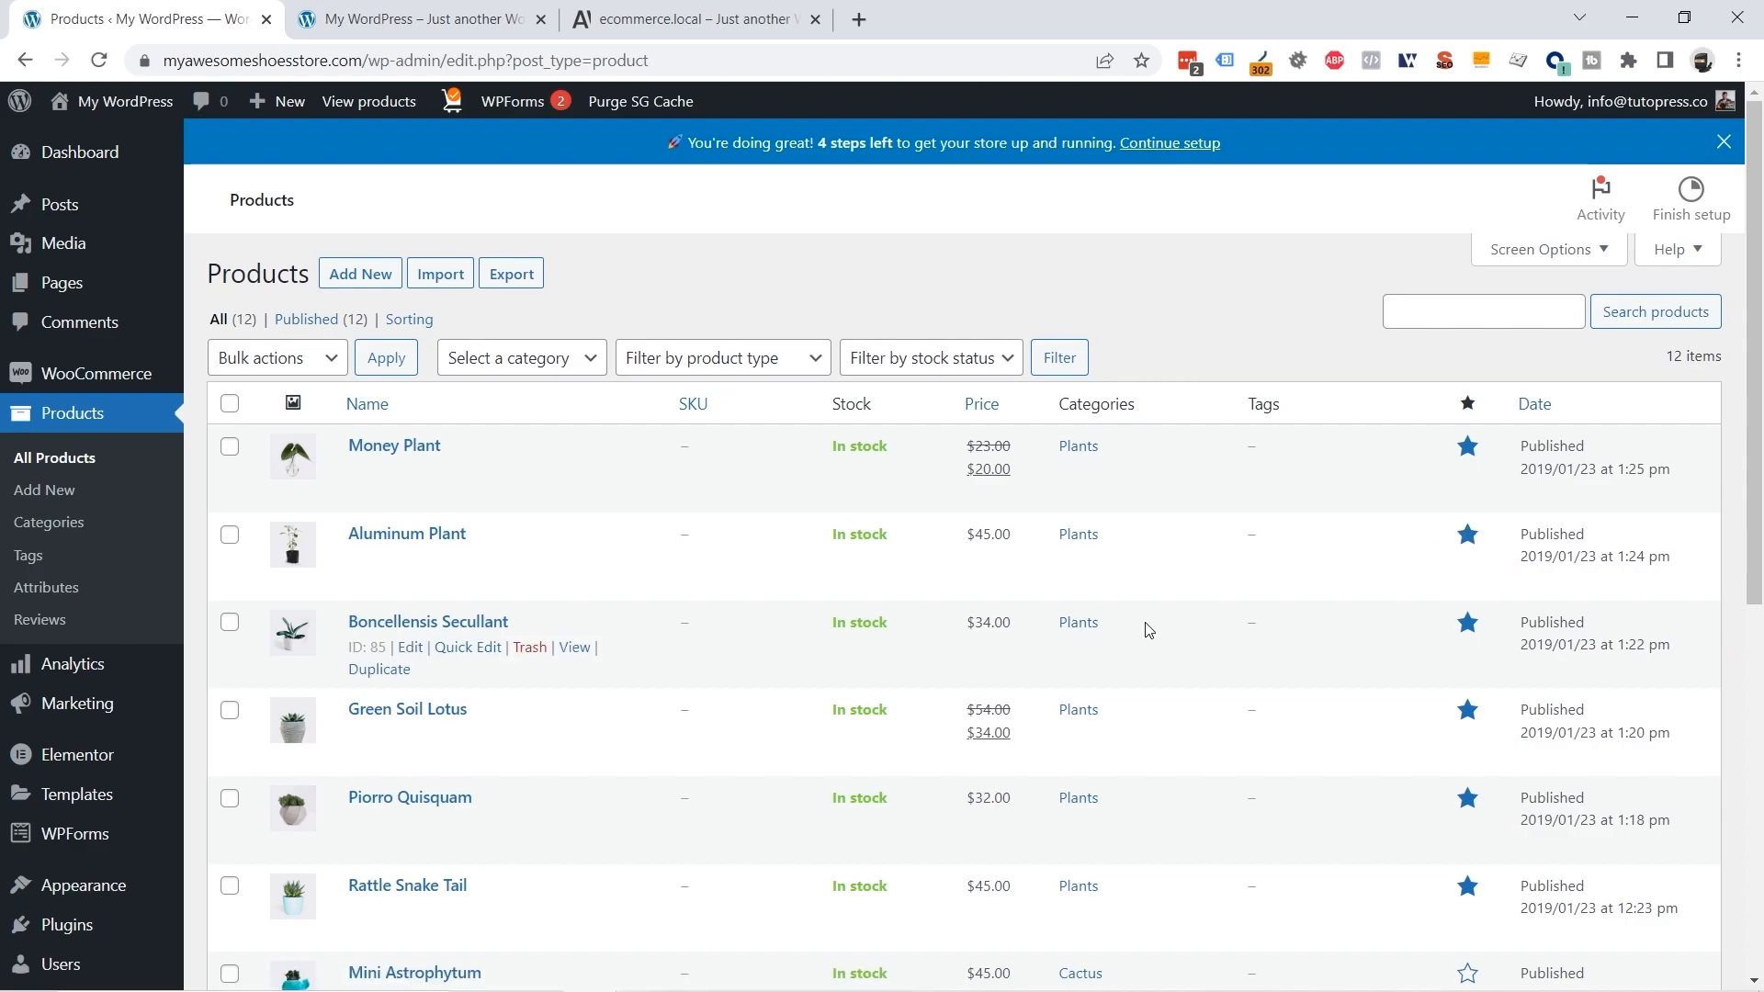
Step: Reload the live Home page and check which products the Featured section shows
click(450, 34)
click(98, 60)
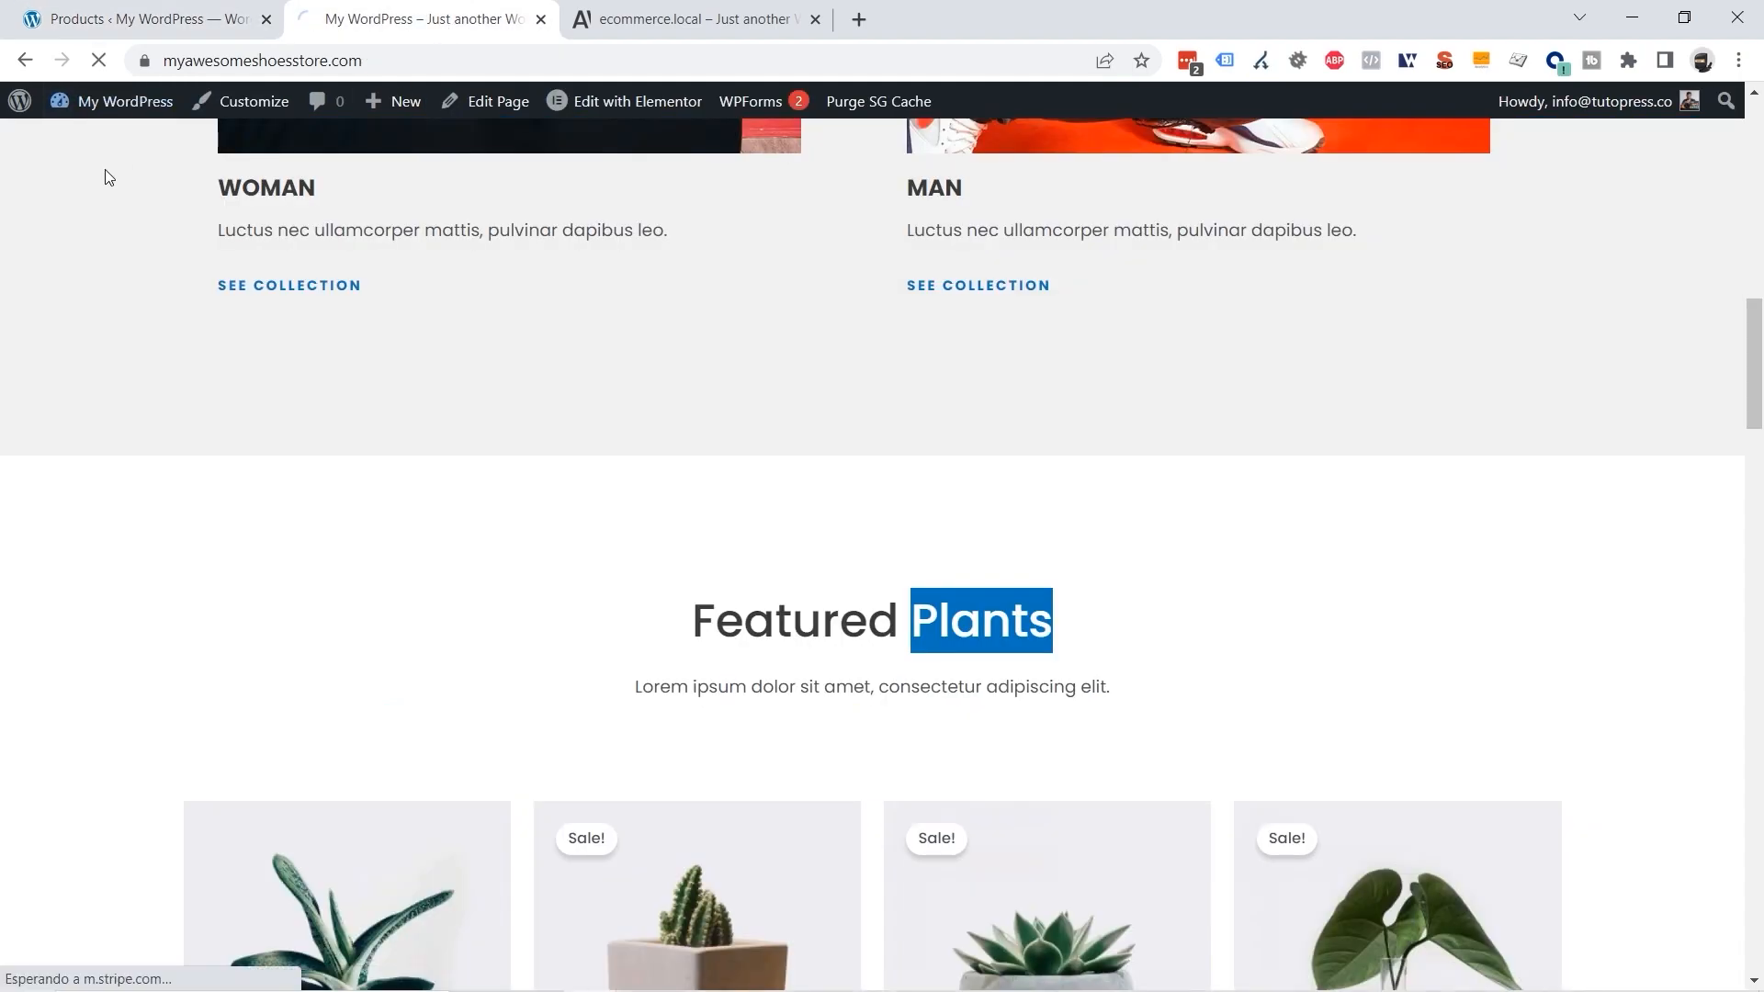
scroll(1374, 449, down, 5)
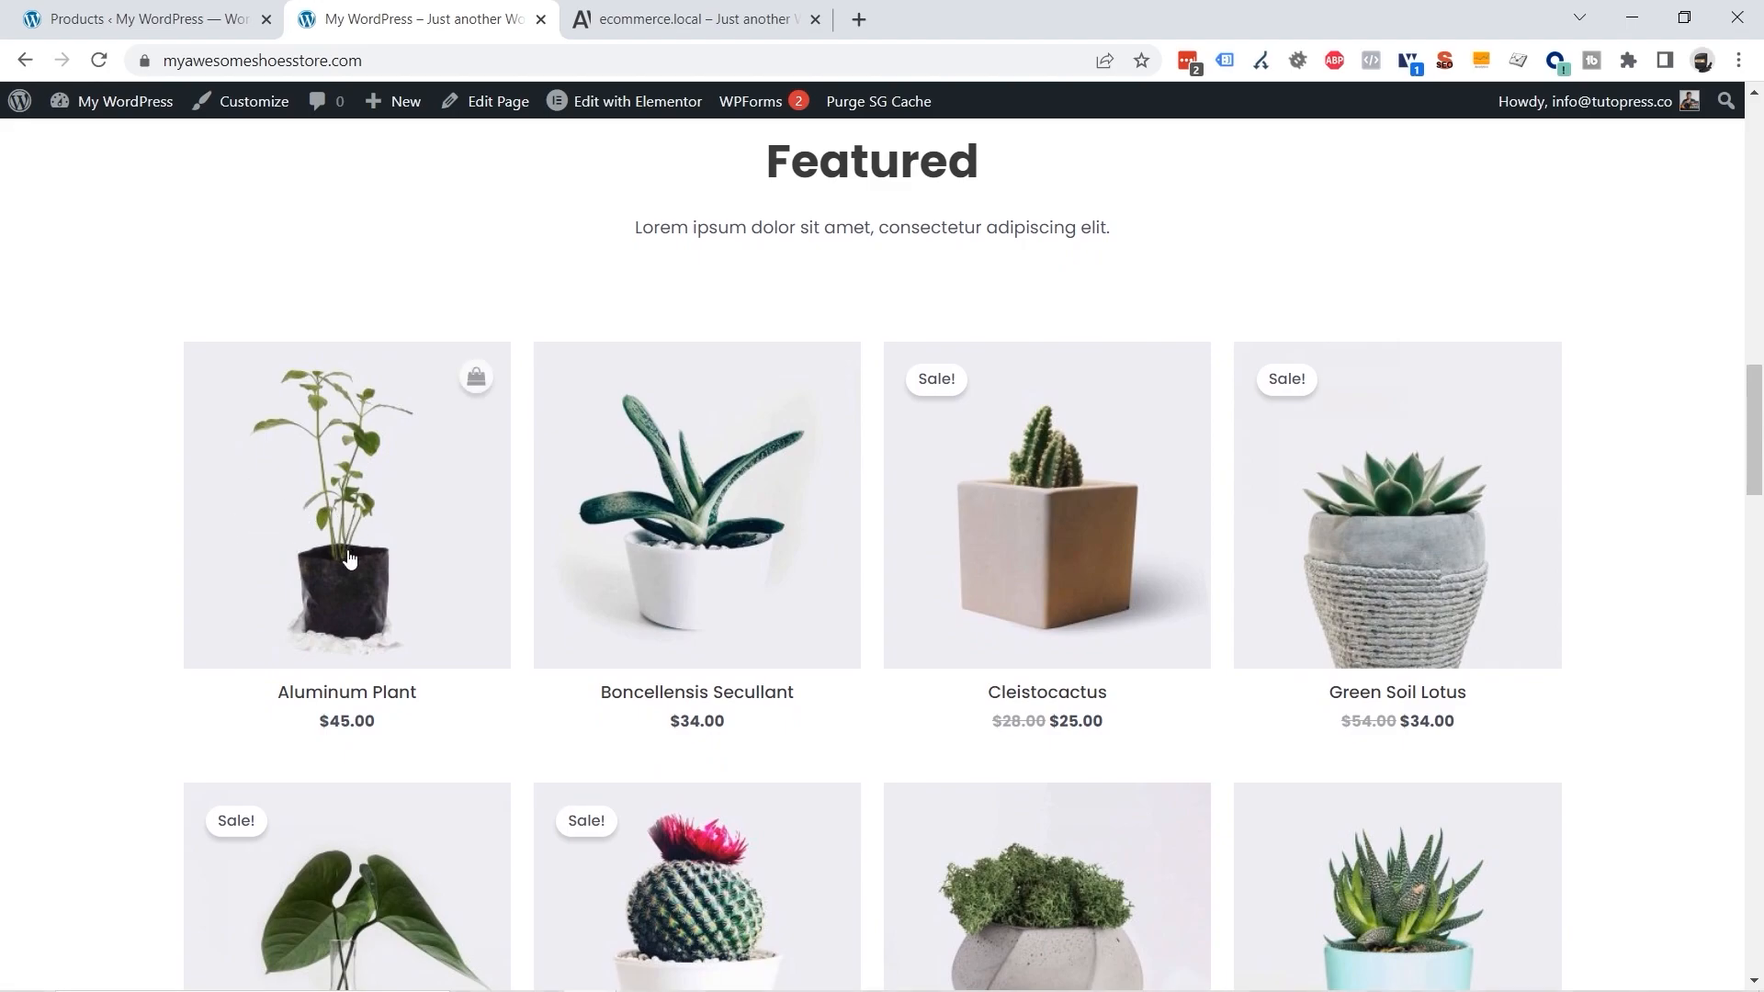
Step: Return to the WordPress admin's page list and open the Home page in the Elementor editor
click(169, 26)
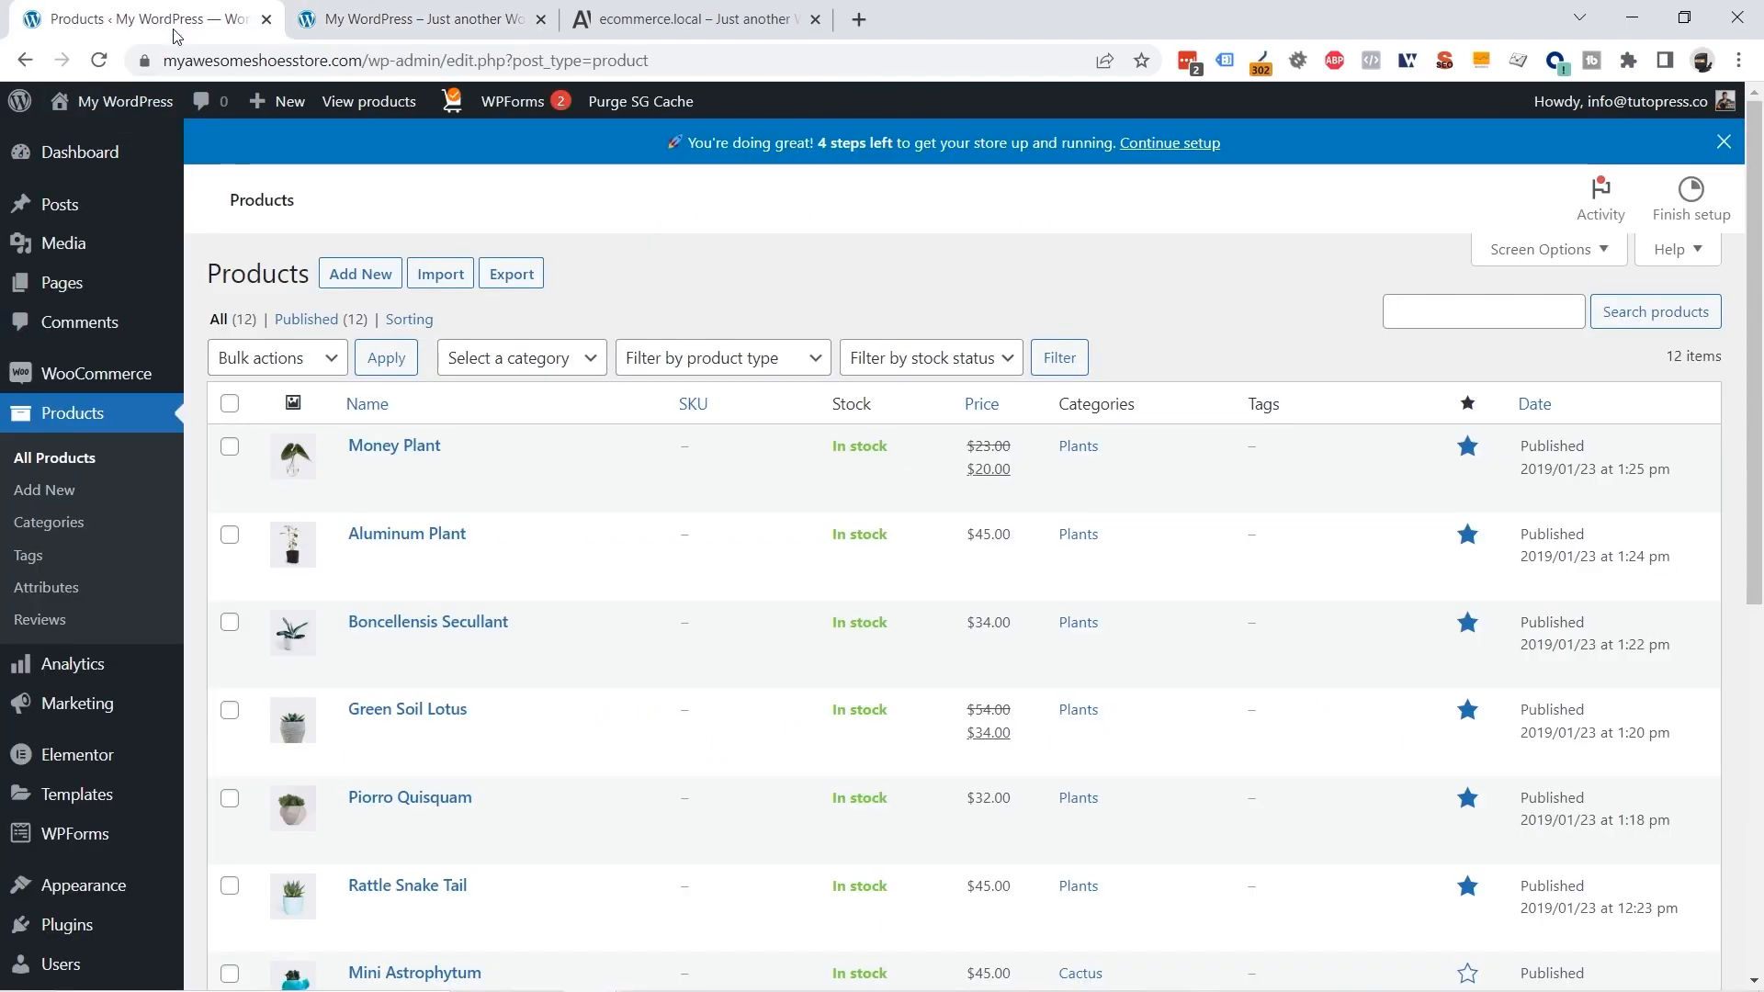
click(69, 287)
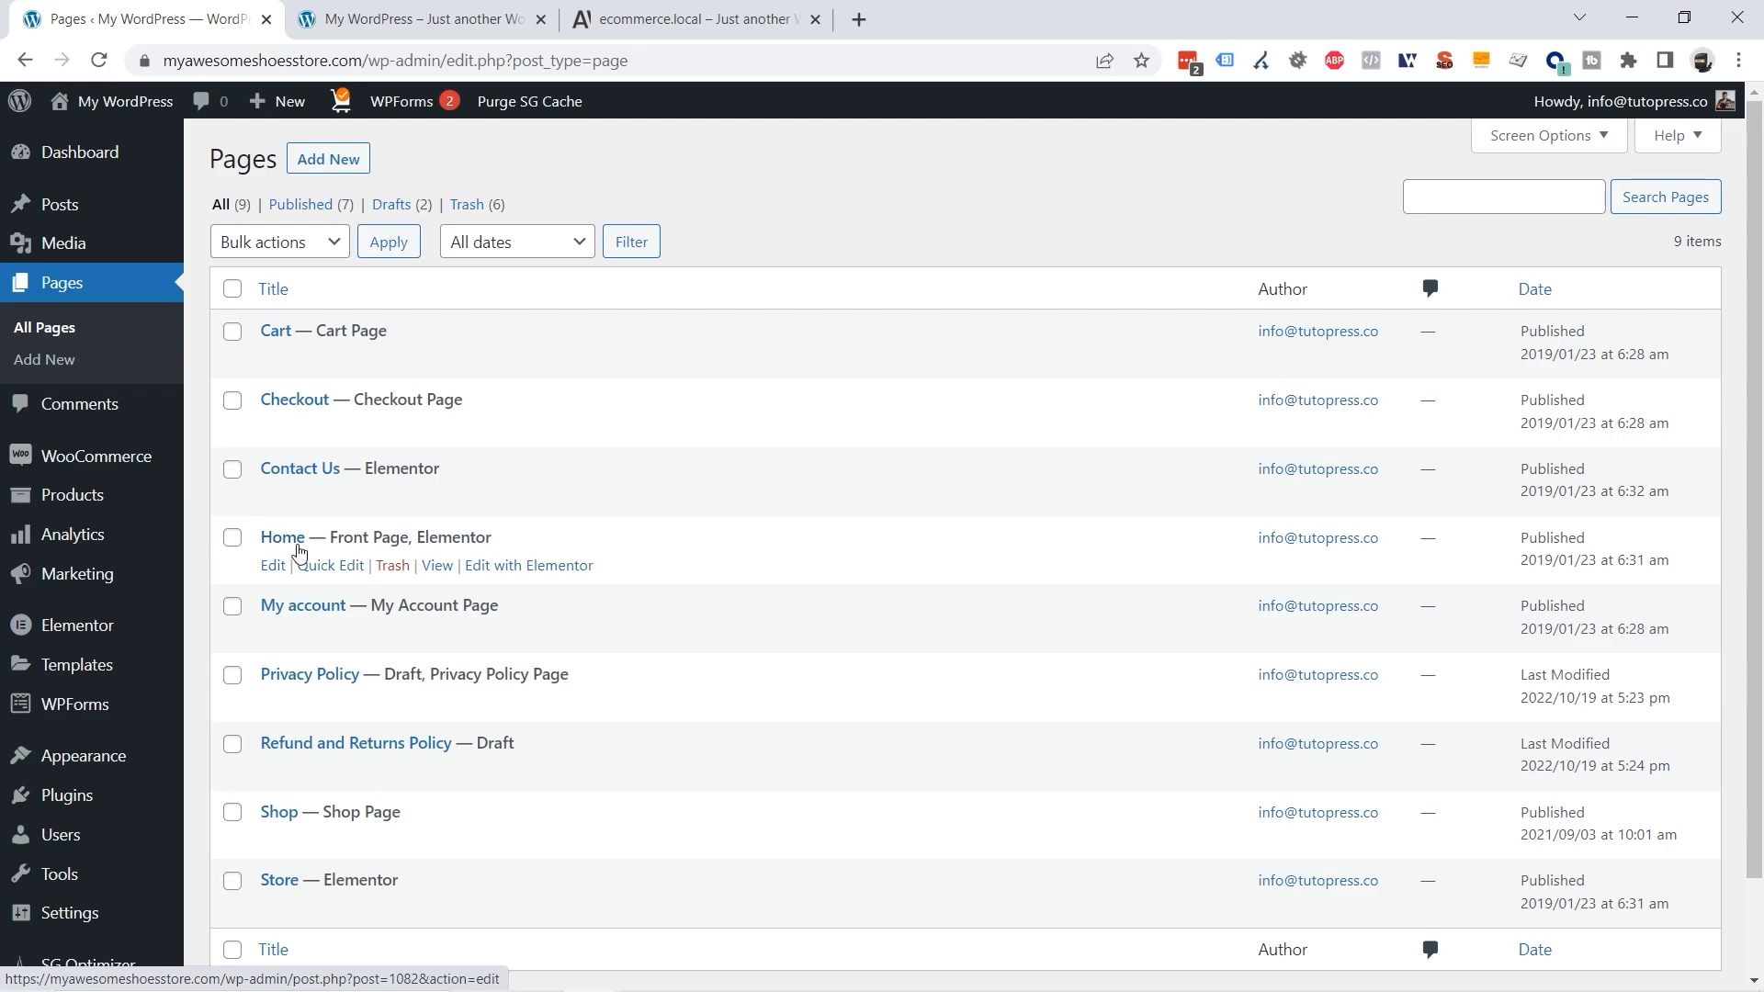
click(524, 569)
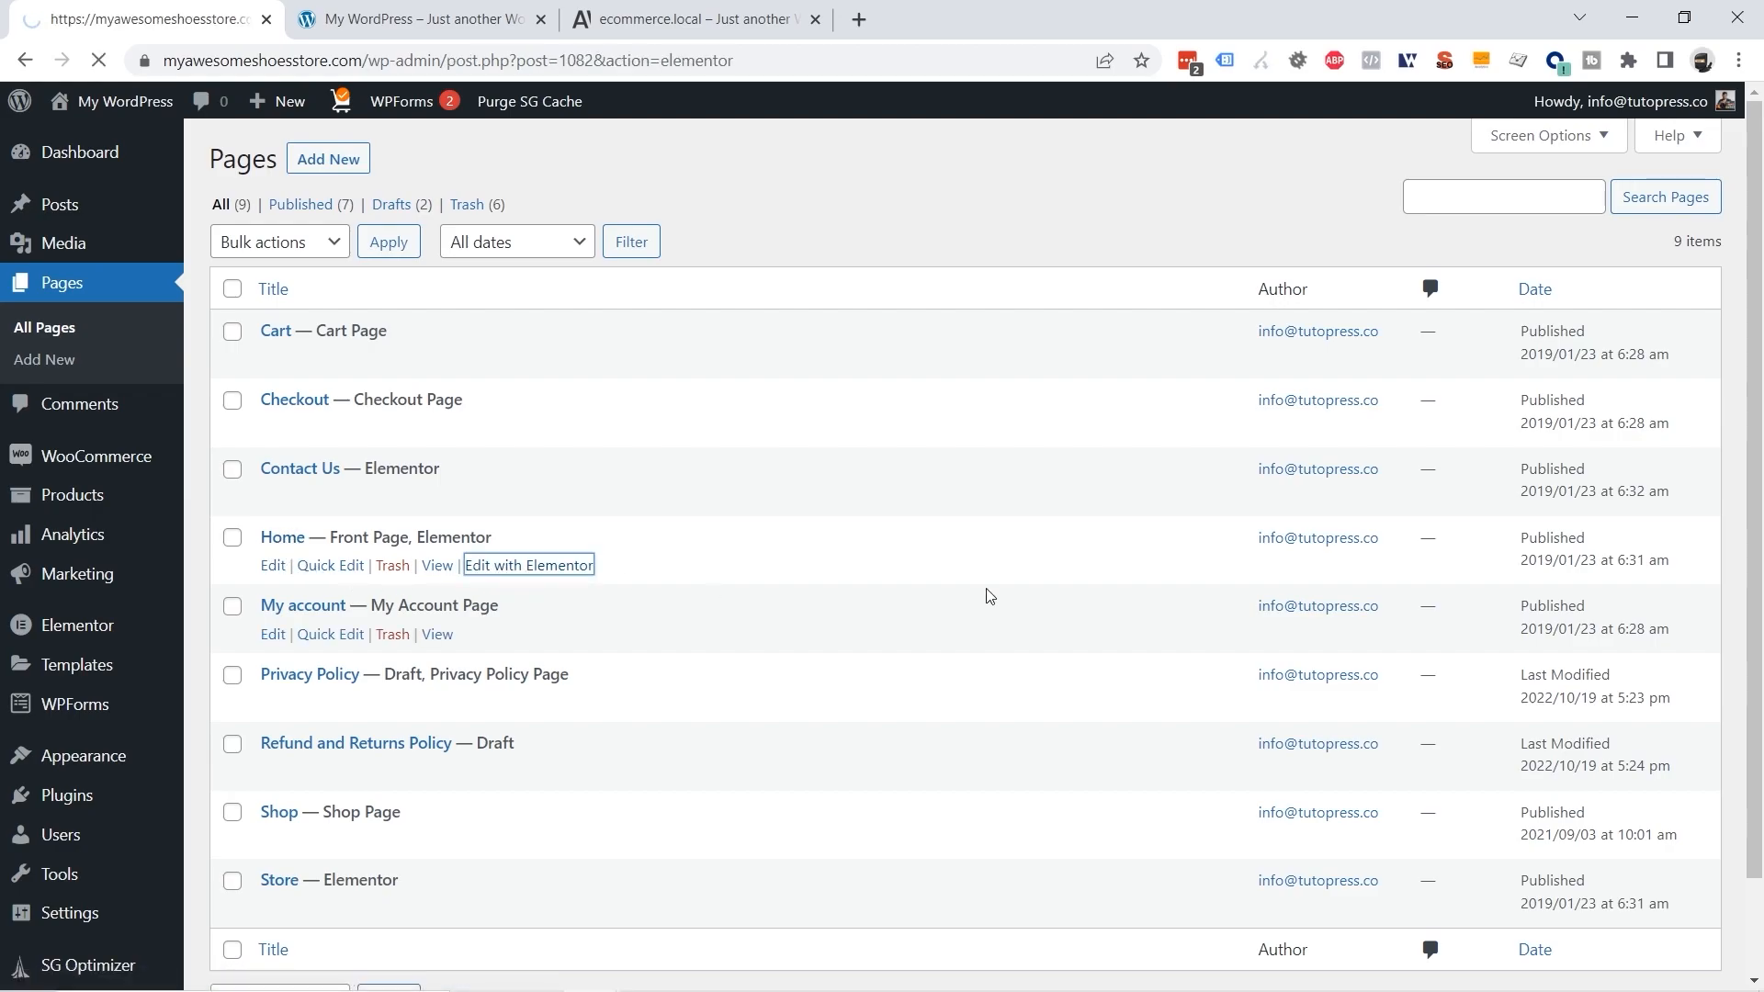
Step: Change the title of the Plants Collection icon box below the Featured section to "New Collection"
scroll(987, 595, down, 10)
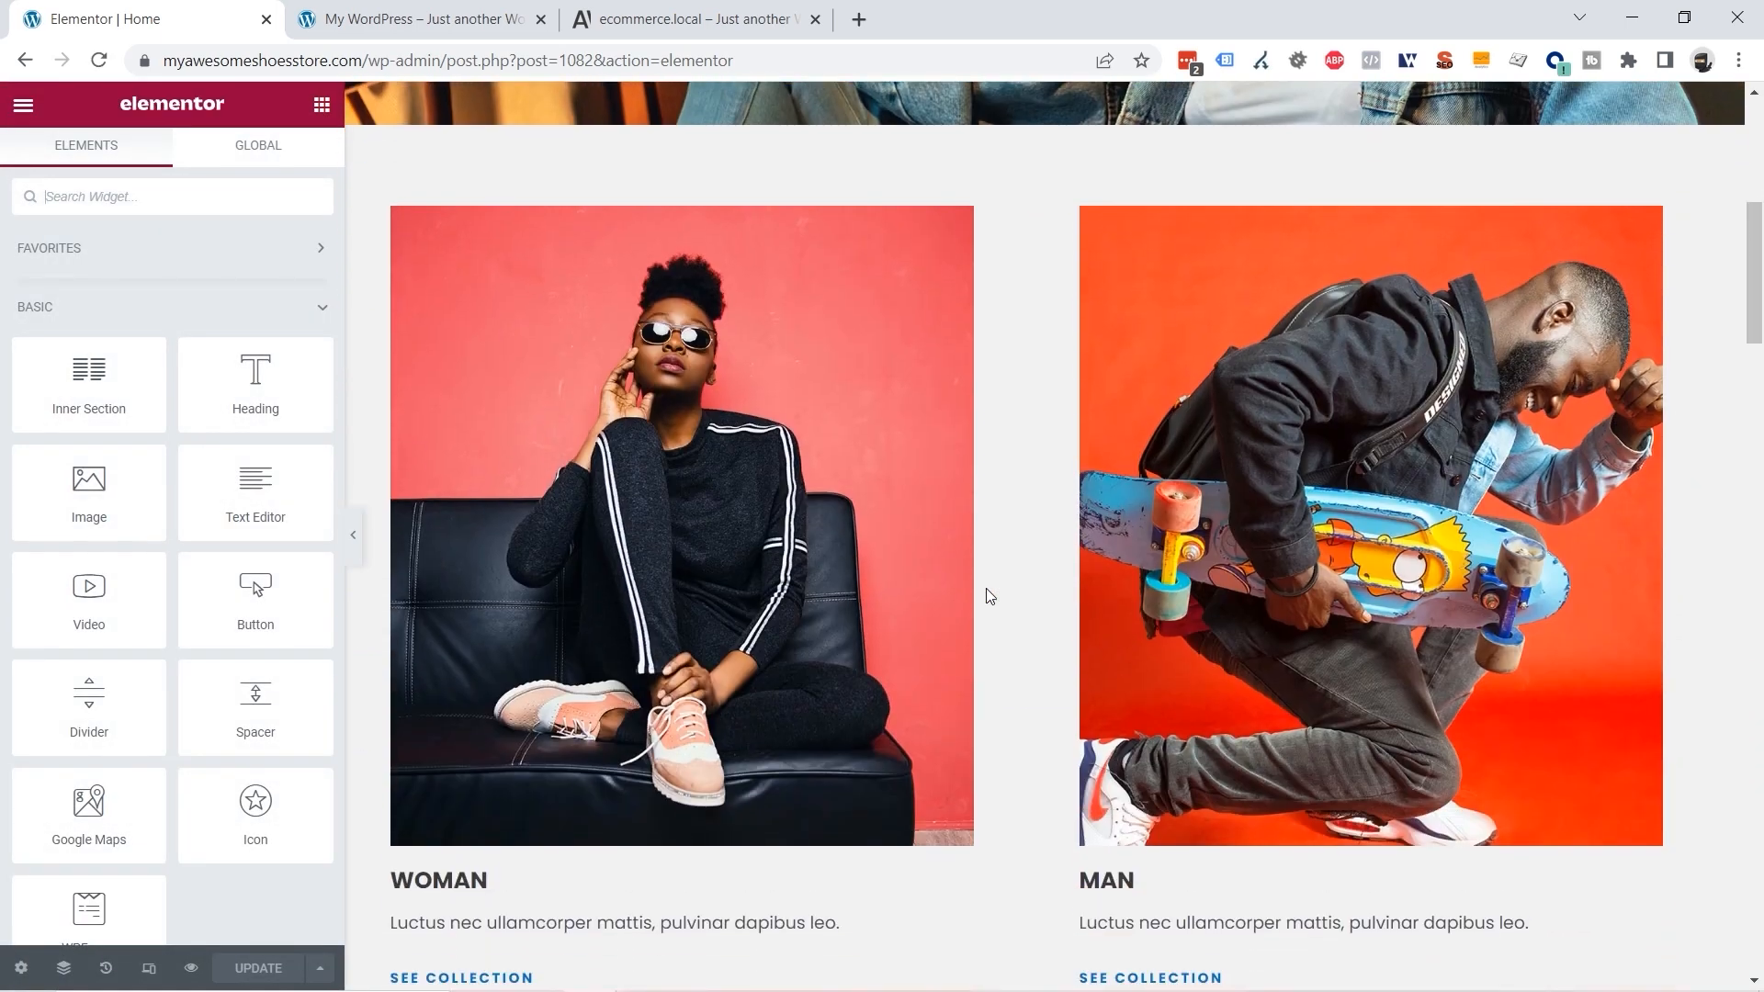
scroll(987, 595, down, 4)
scroll(1063, 465, up, 1)
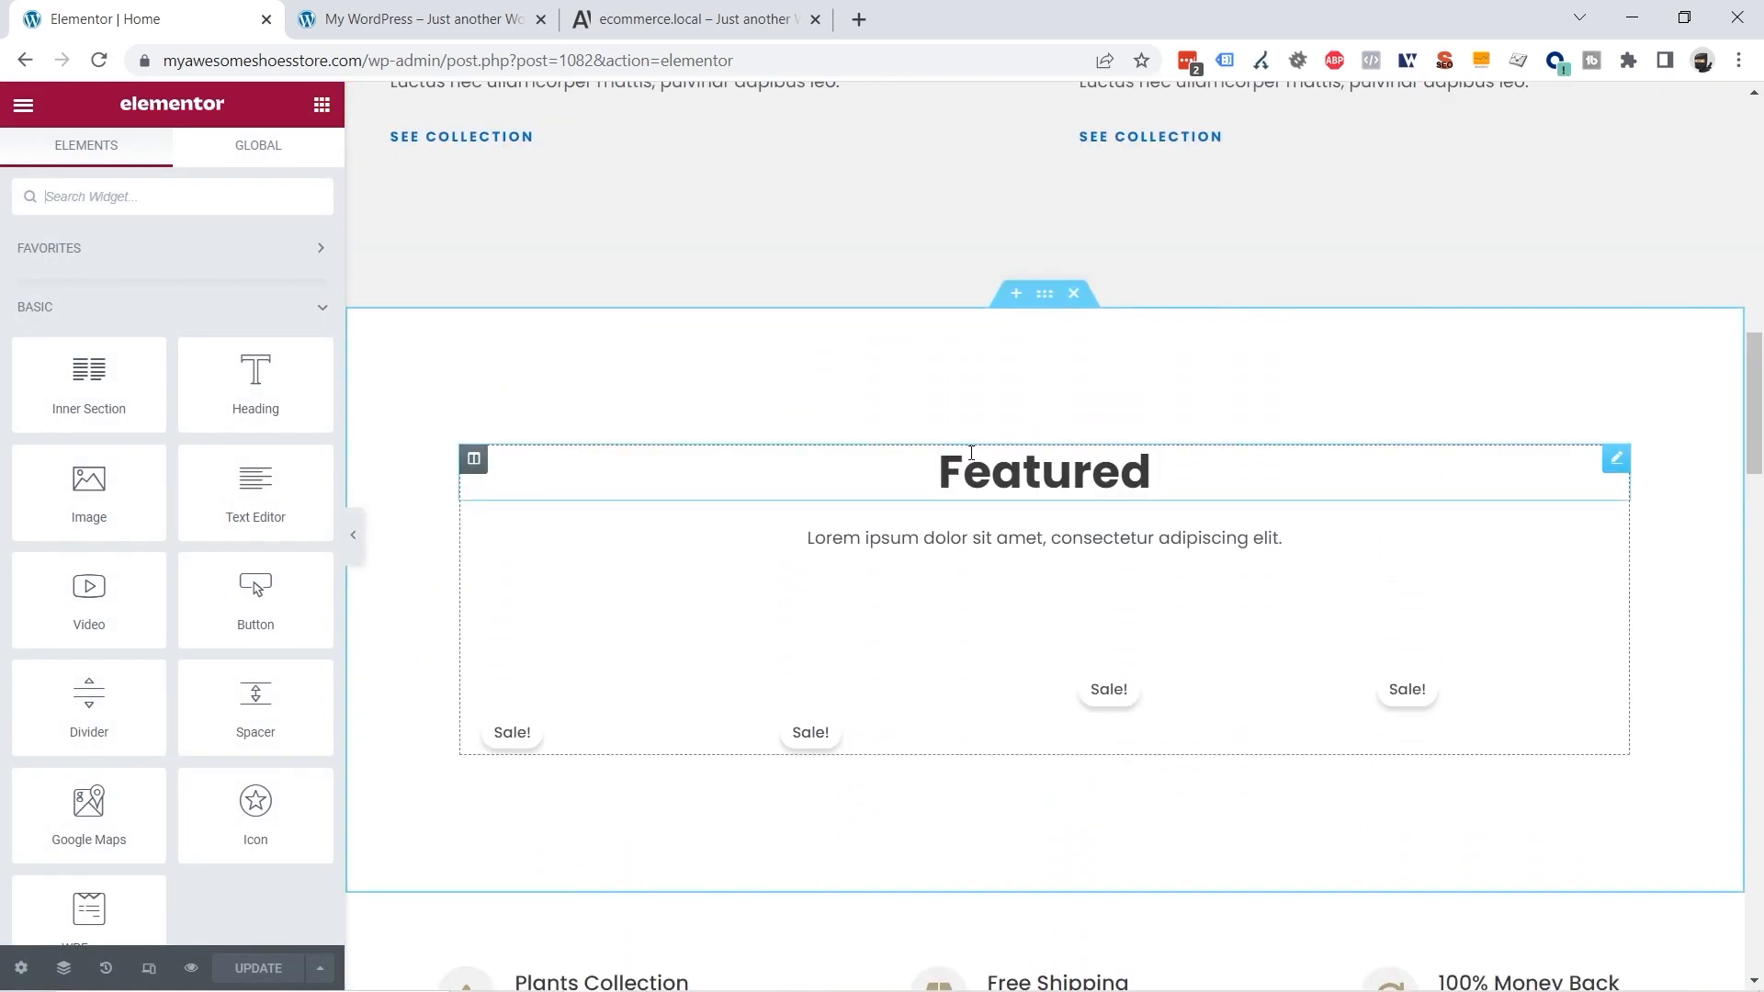
scroll(970, 452, down, 5)
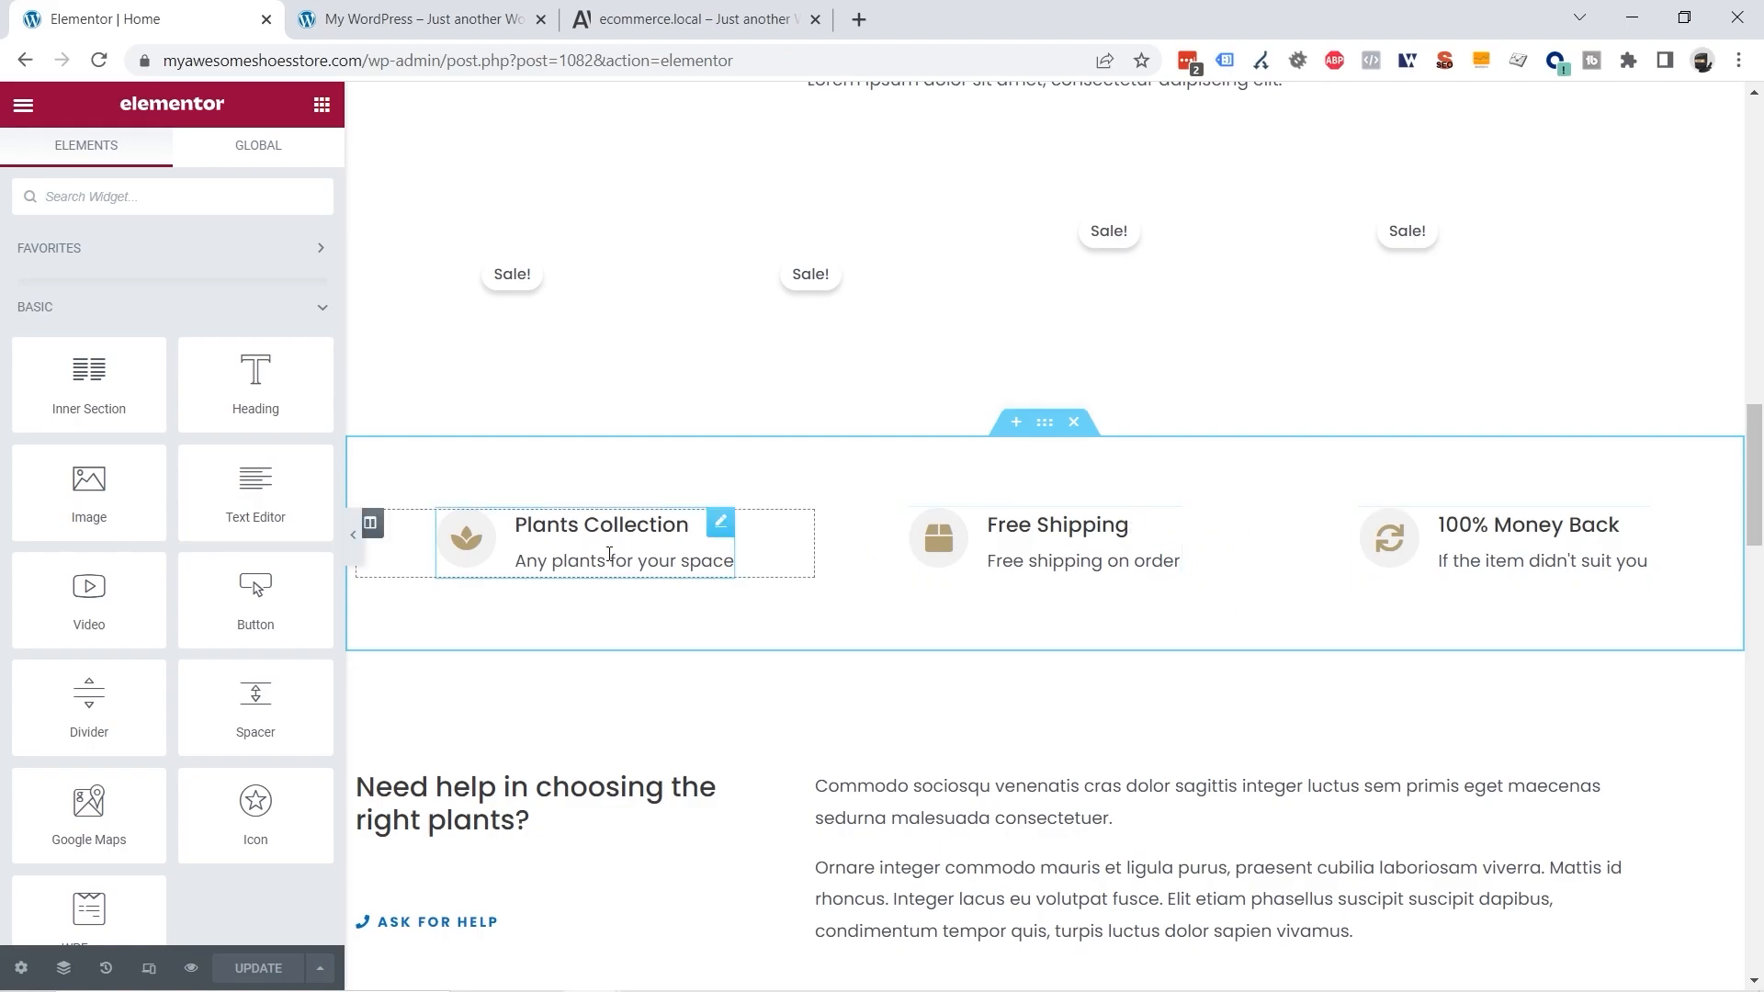
click(554, 525)
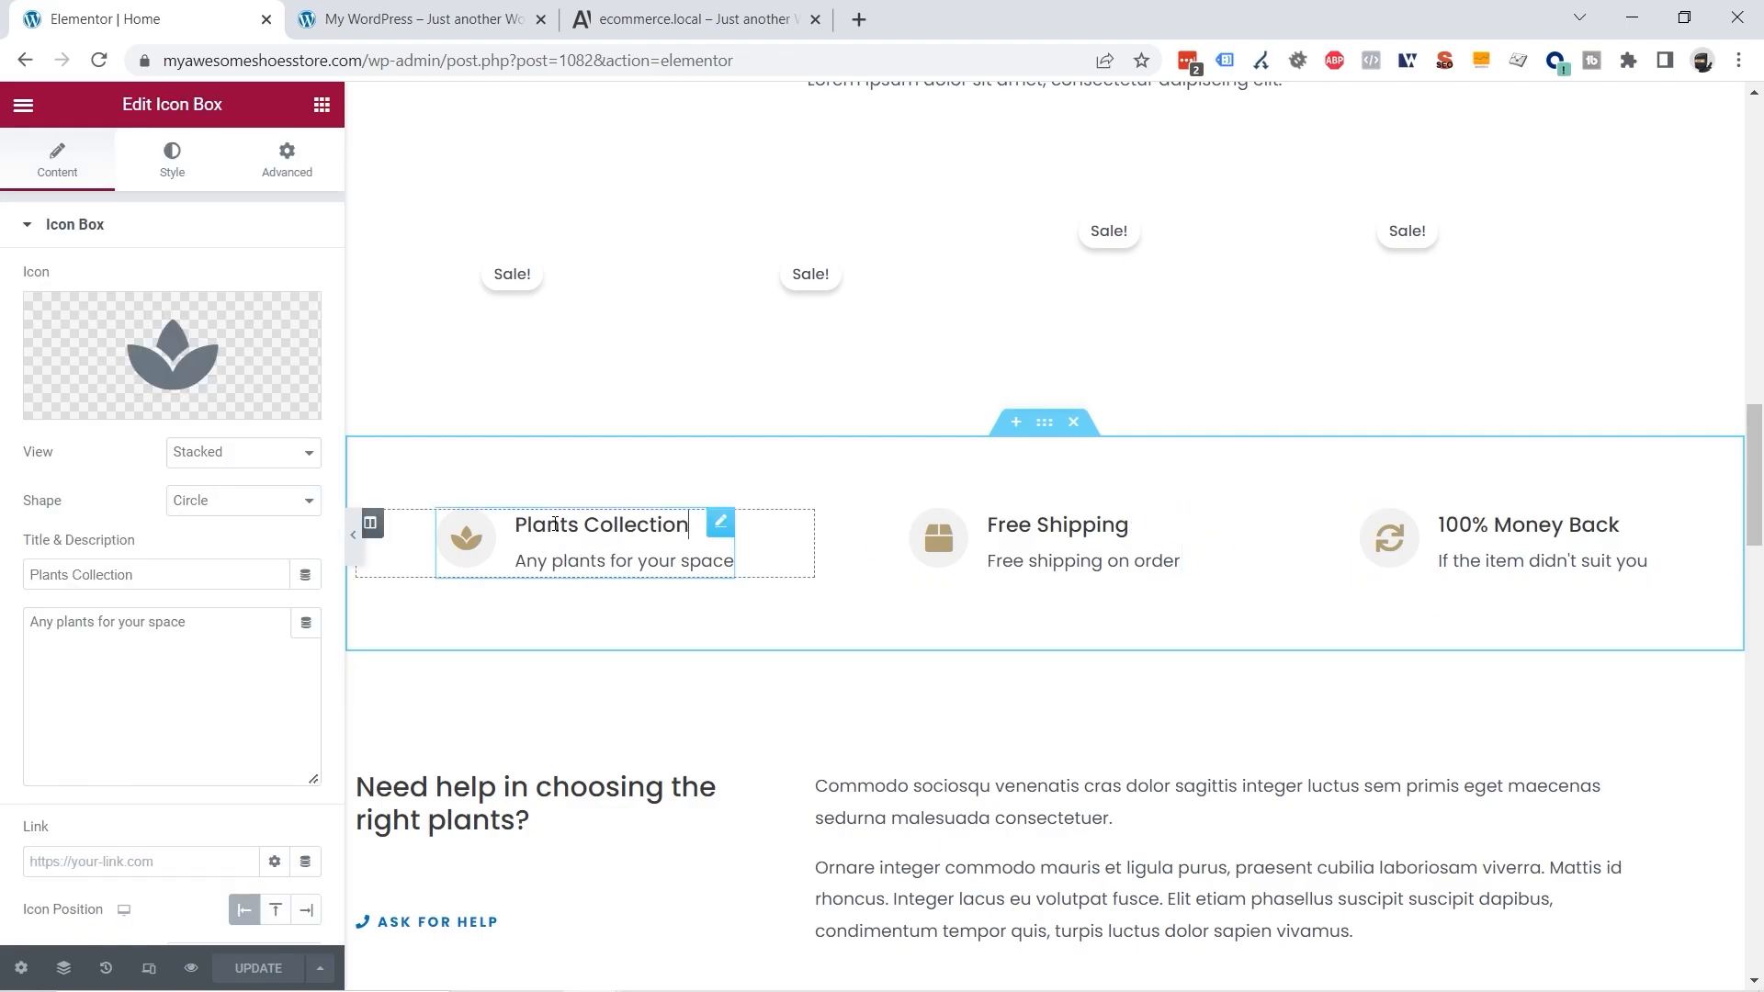
double_click(45, 575)
key(BackSpace)
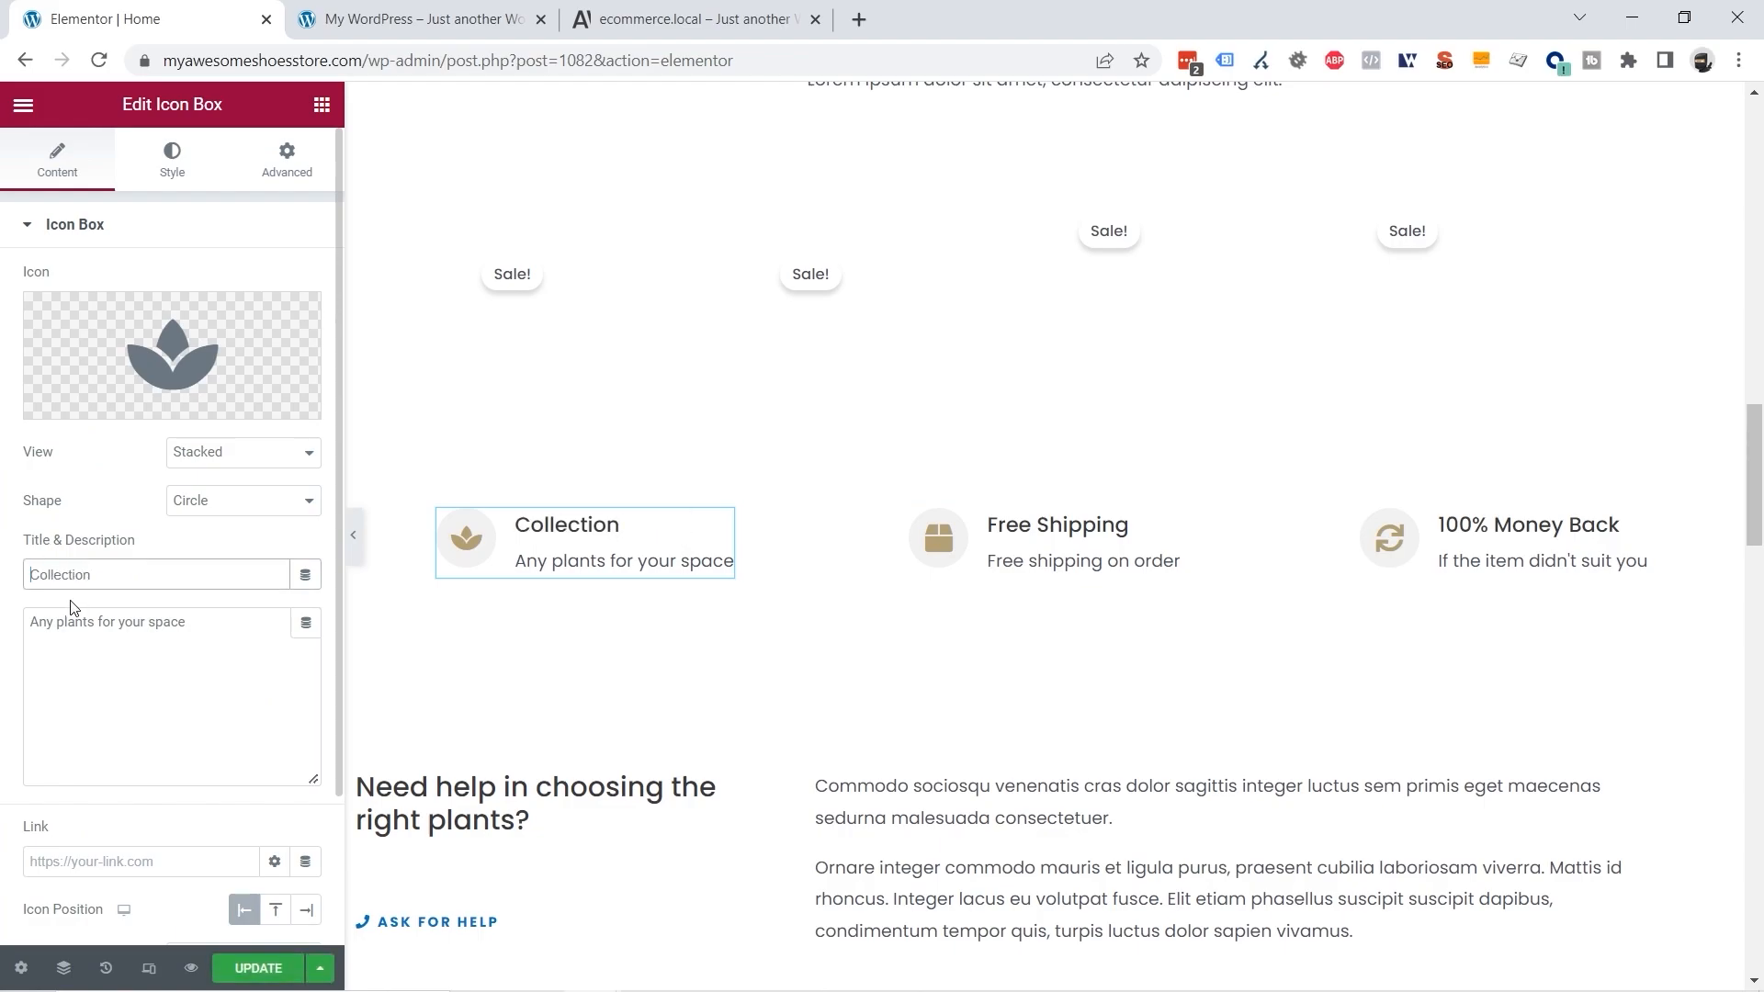
text(New)
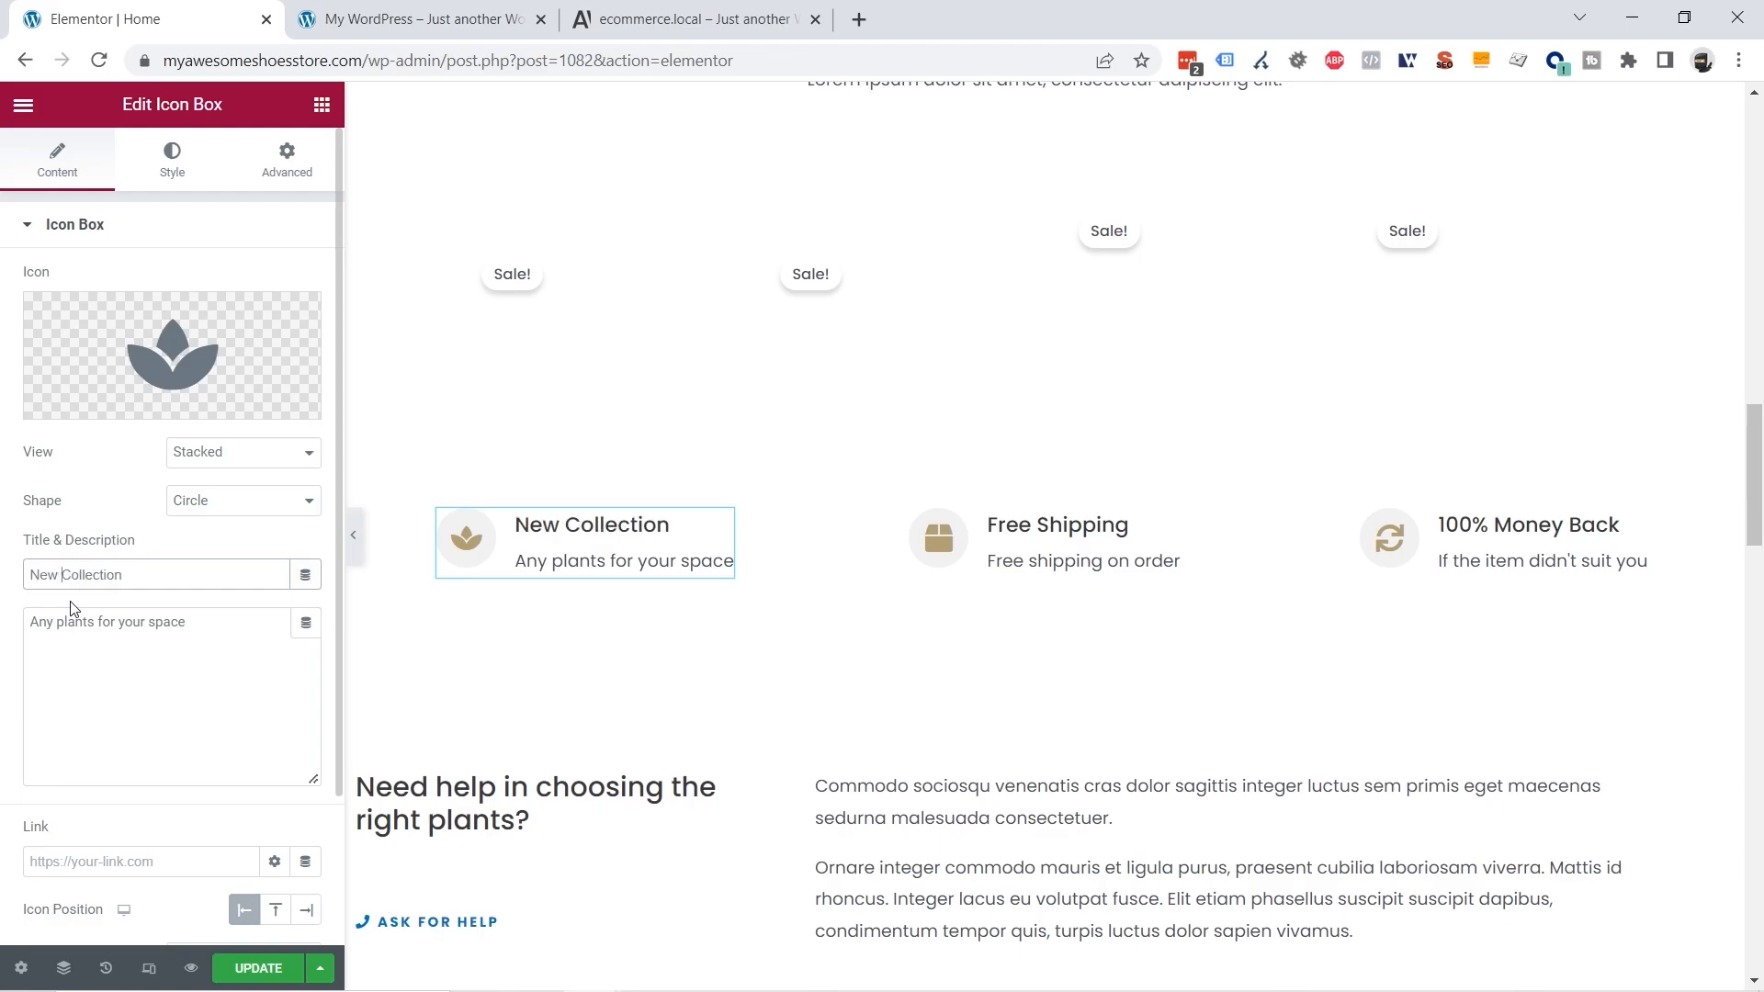
Step: Check the New Collection icon box in the reference store and replace the leaf icon on the Home page's box with the Tshirt icon
click(611, 20)
scroll(597, 431, down, 5)
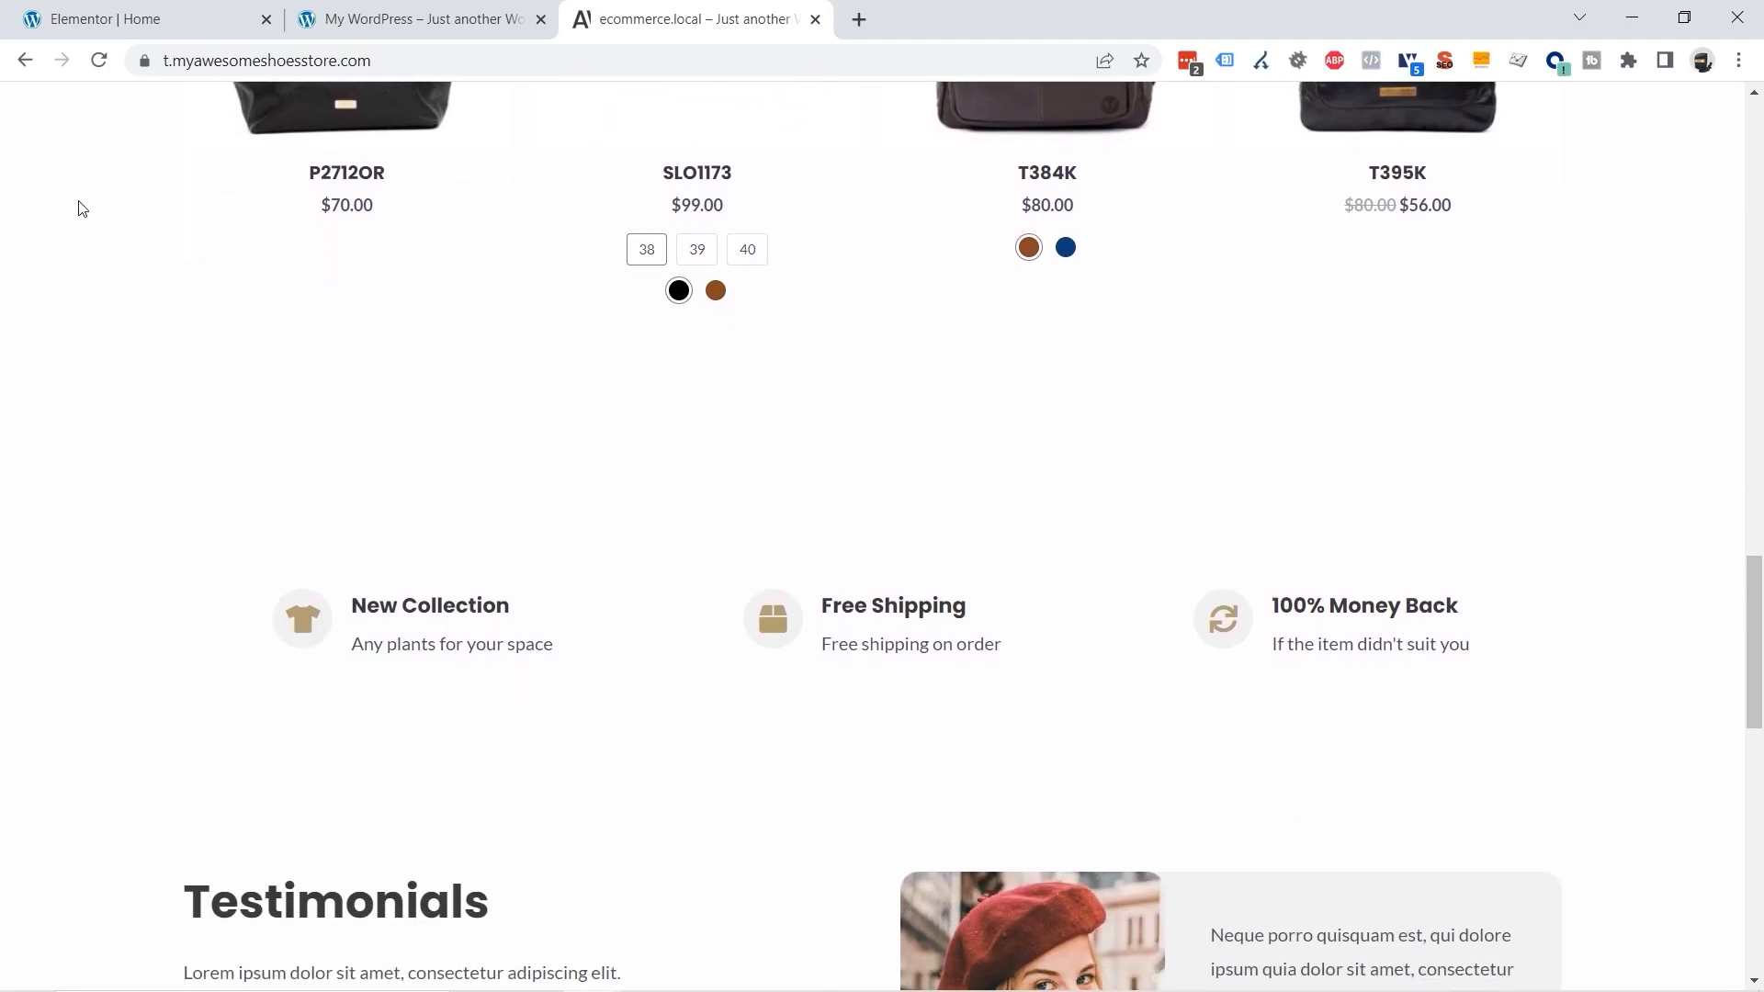
click(133, 30)
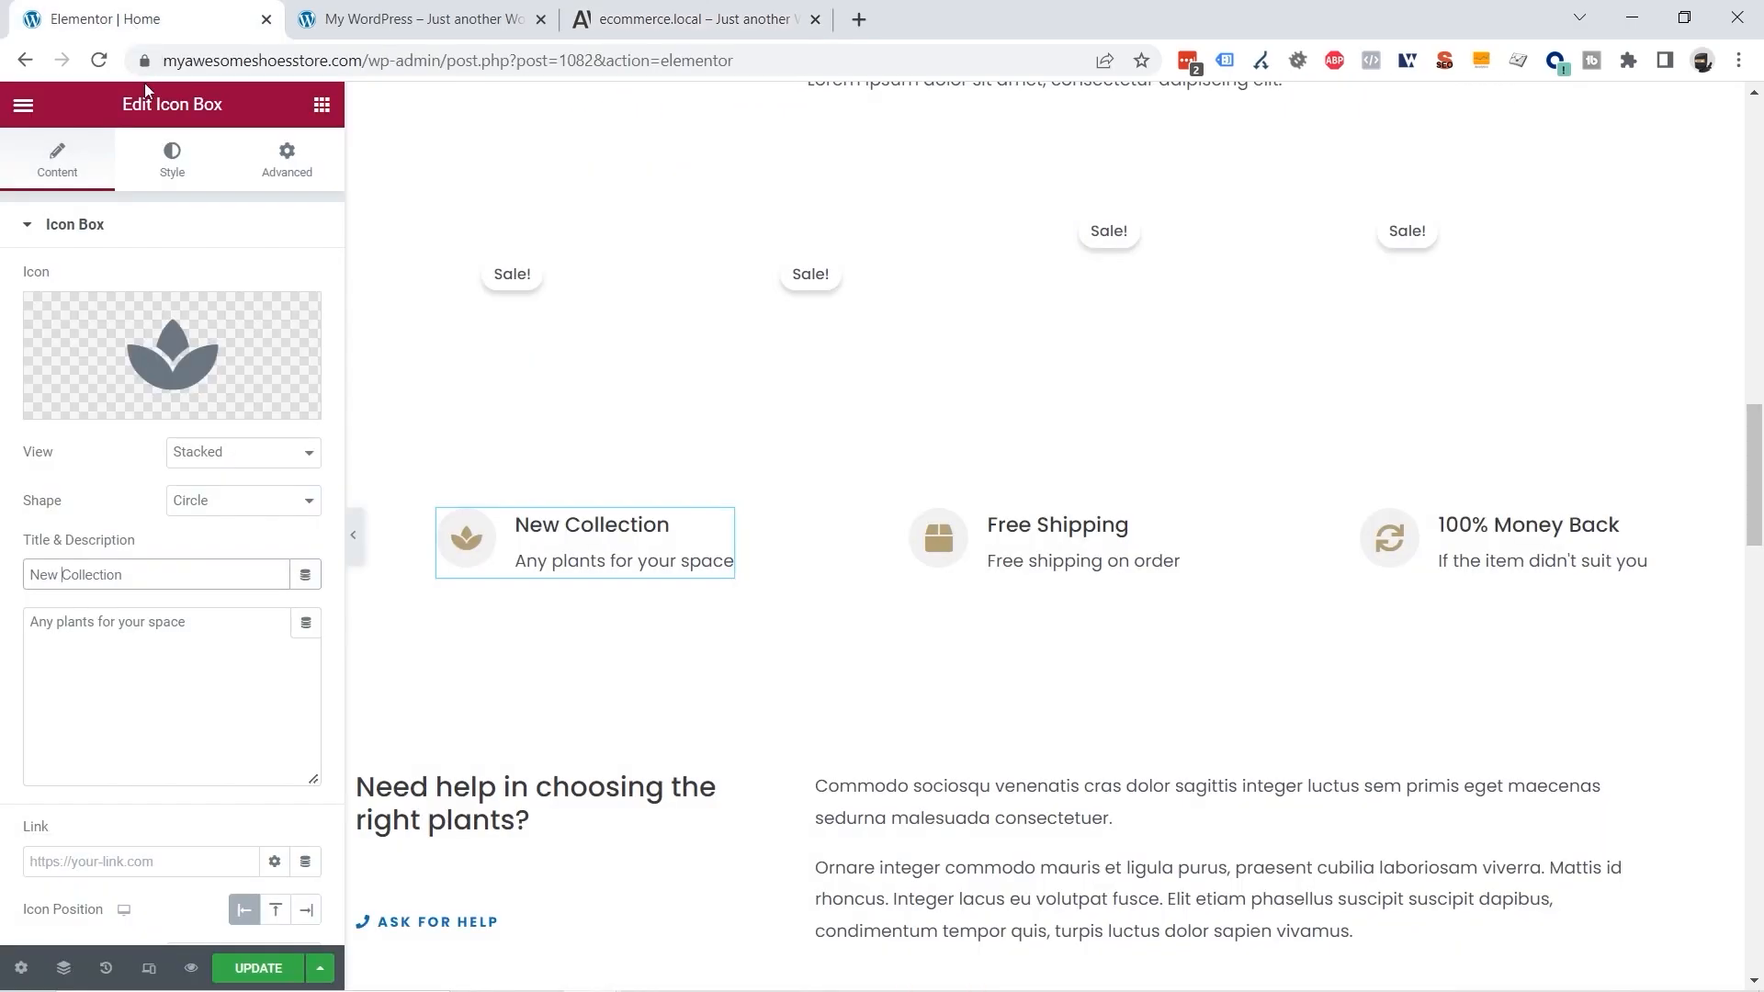
drag(19, 264, 66, 270)
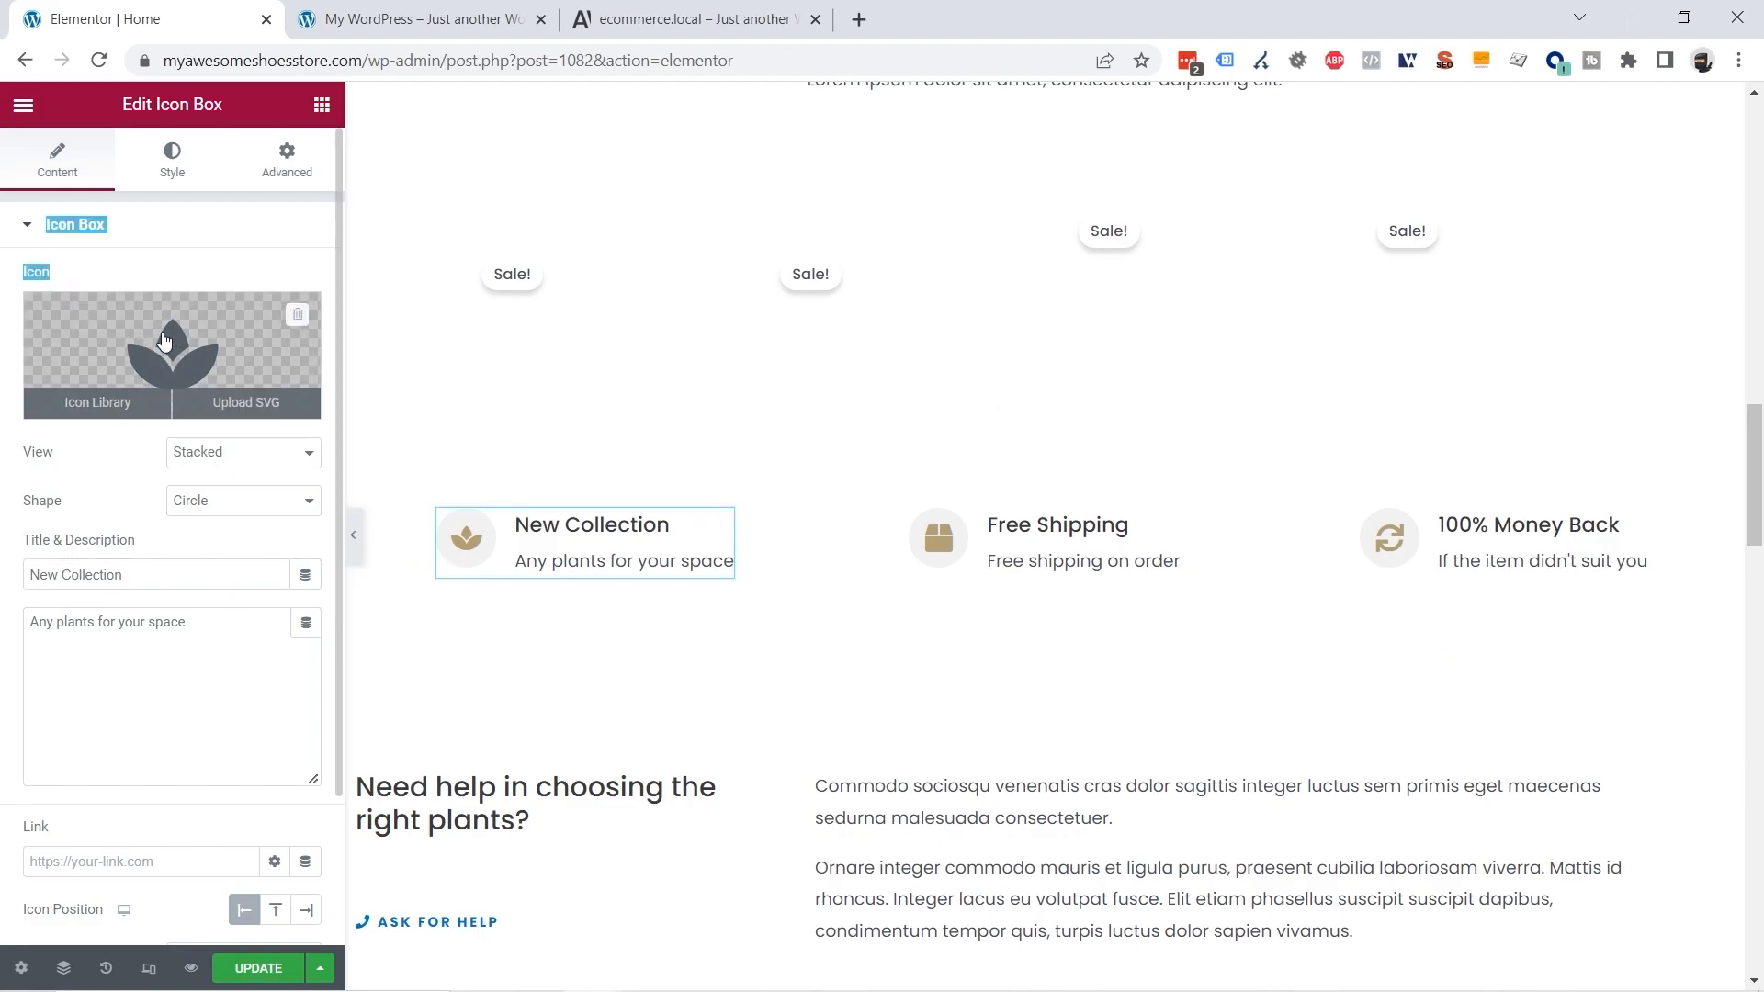
click(163, 342)
scroll(882, 504, down, 10)
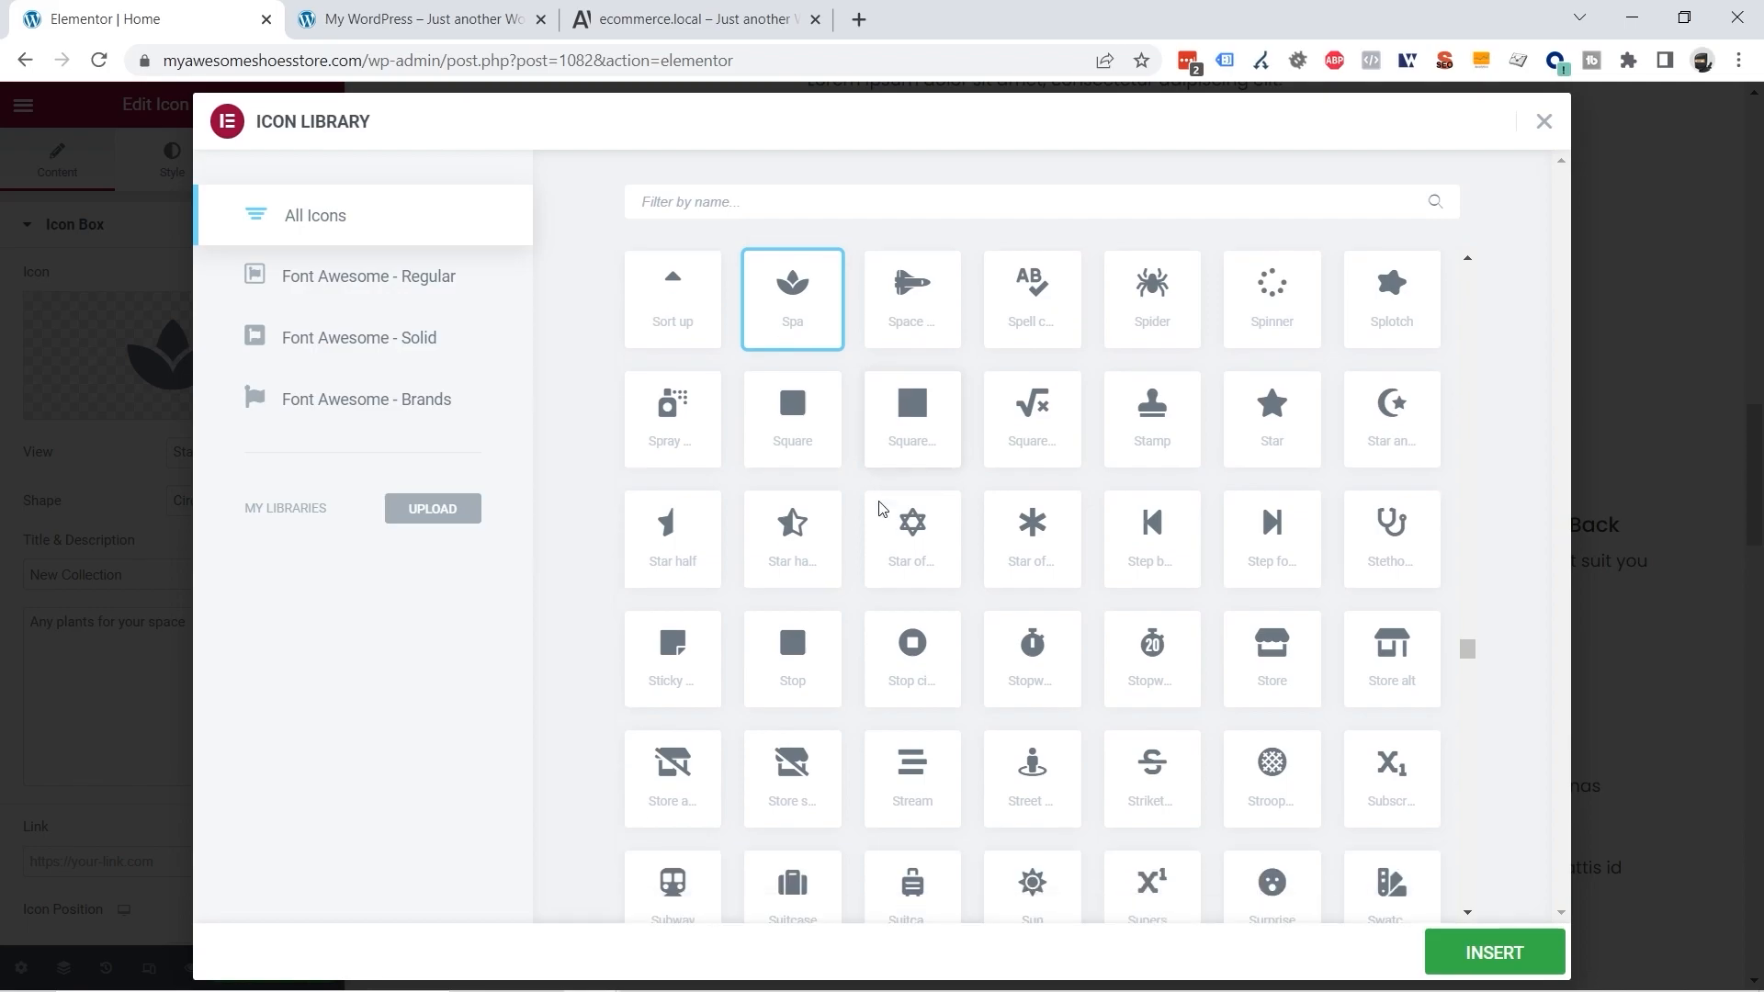
scroll(890, 542, up, 6)
scroll(894, 546, up, 10)
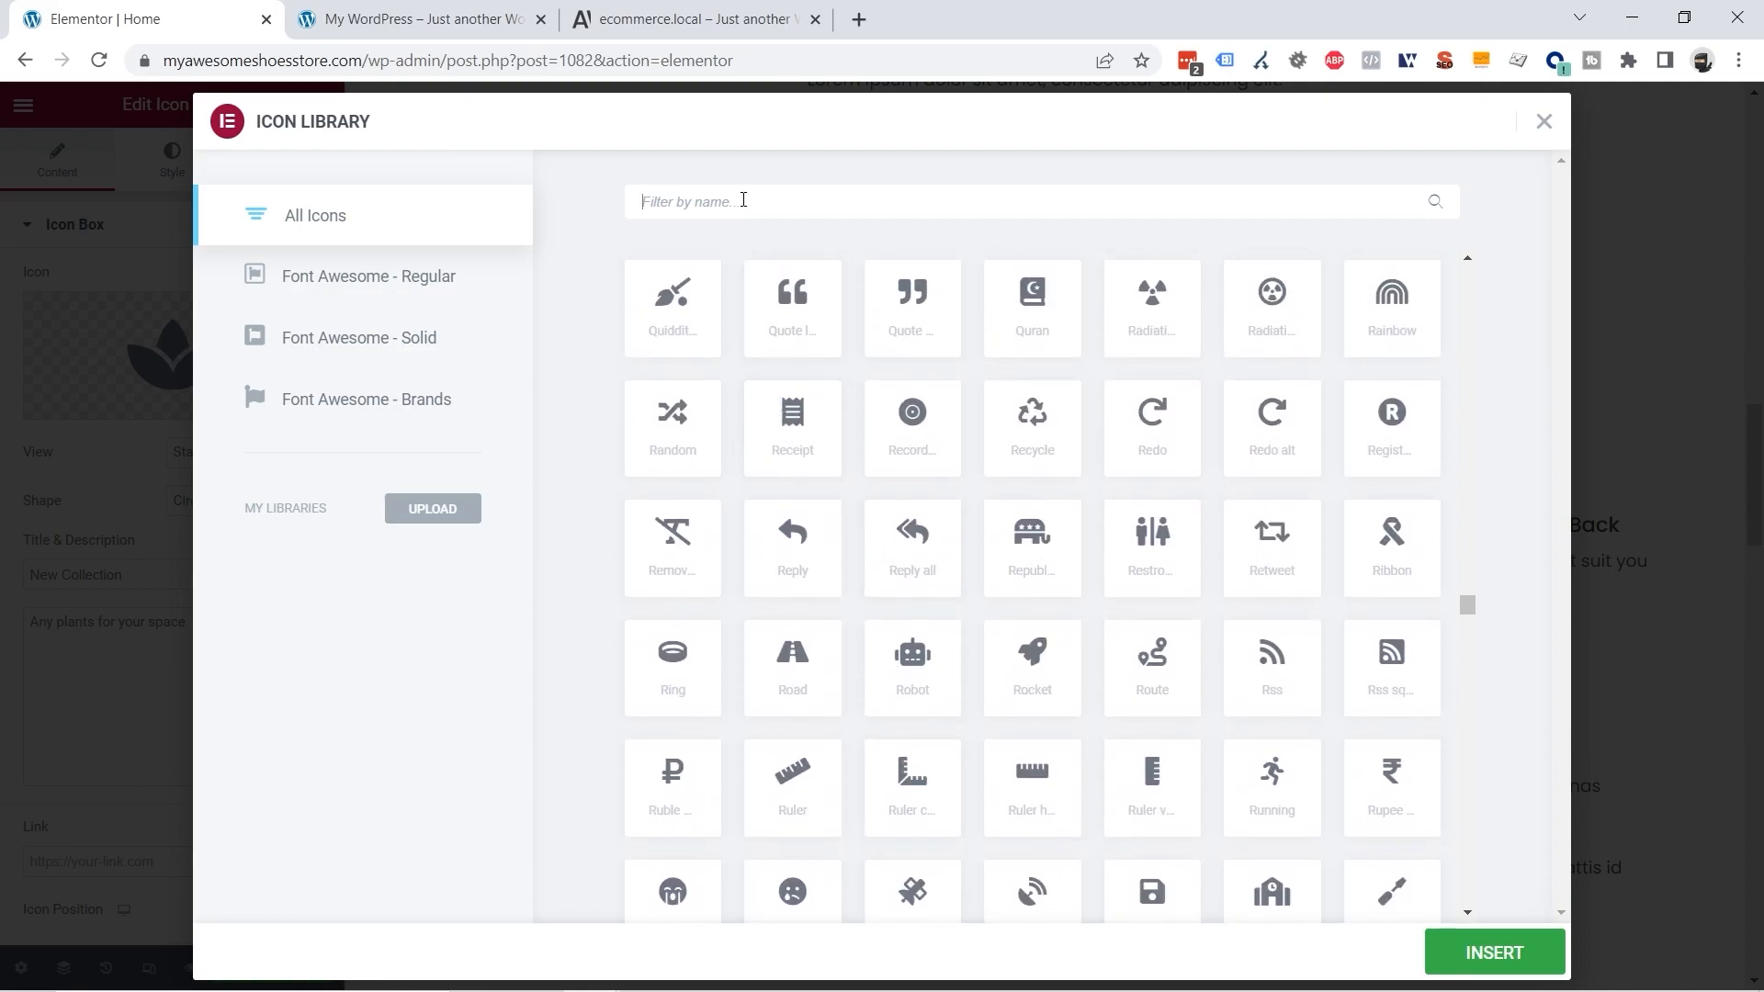
click(743, 199)
text(shi)
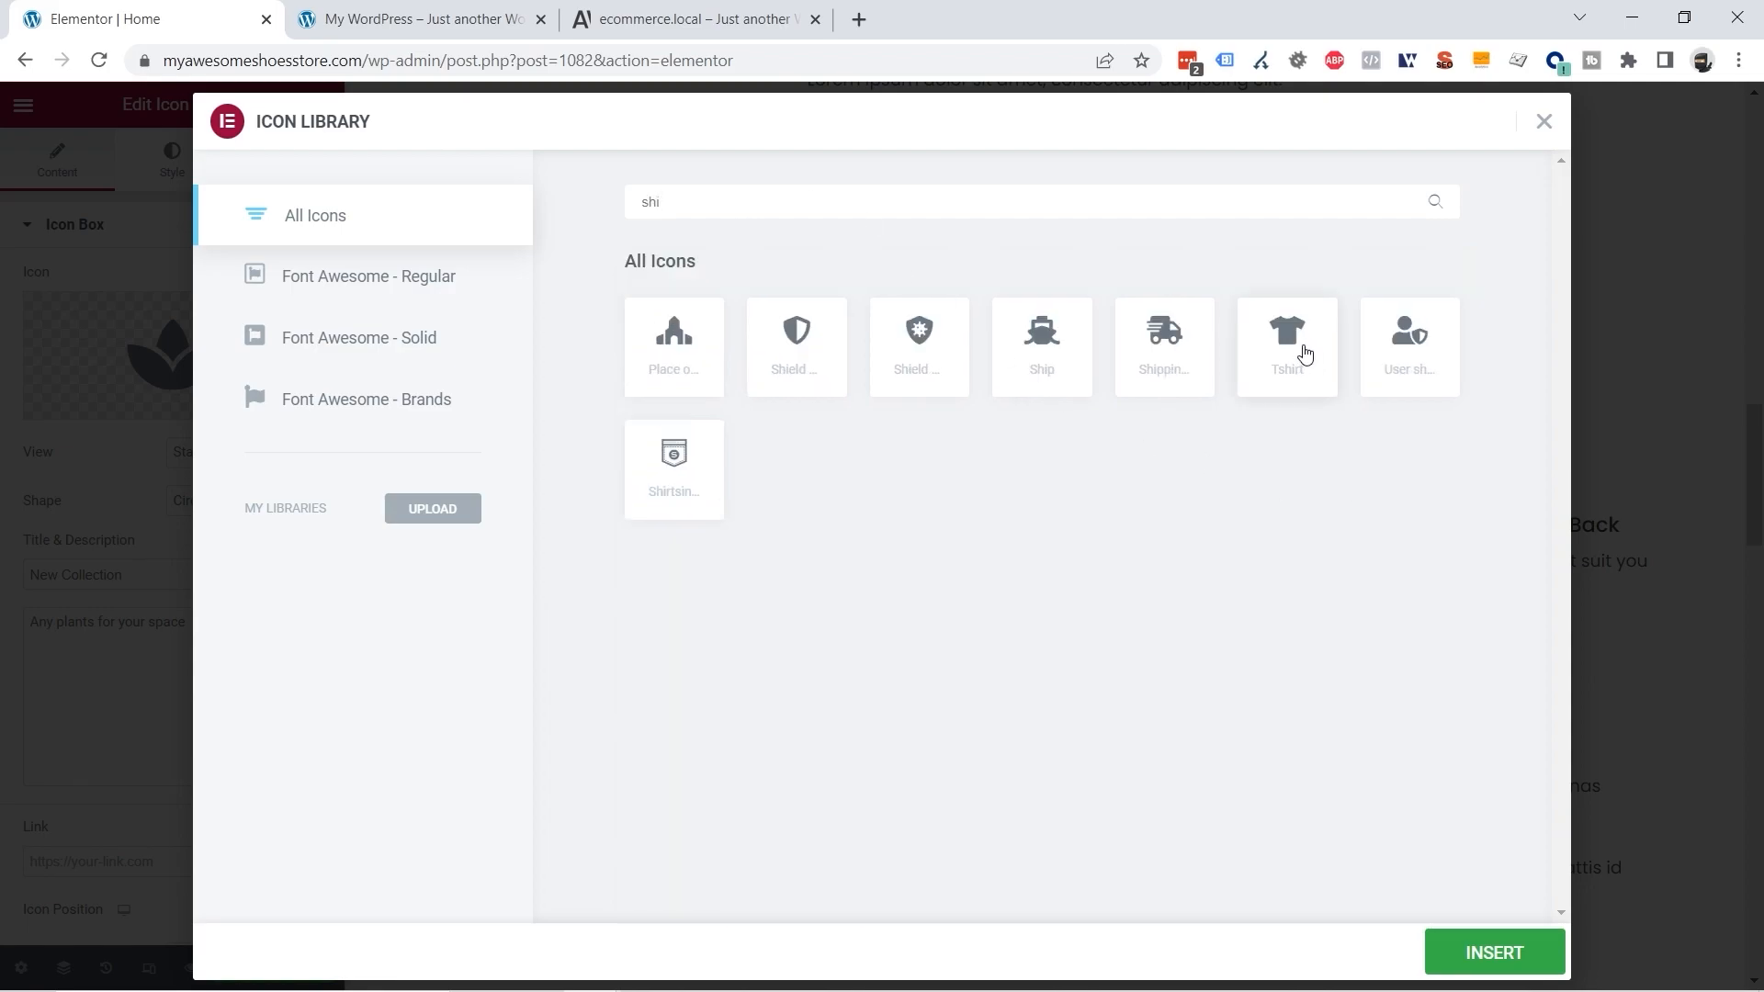
click(1298, 357)
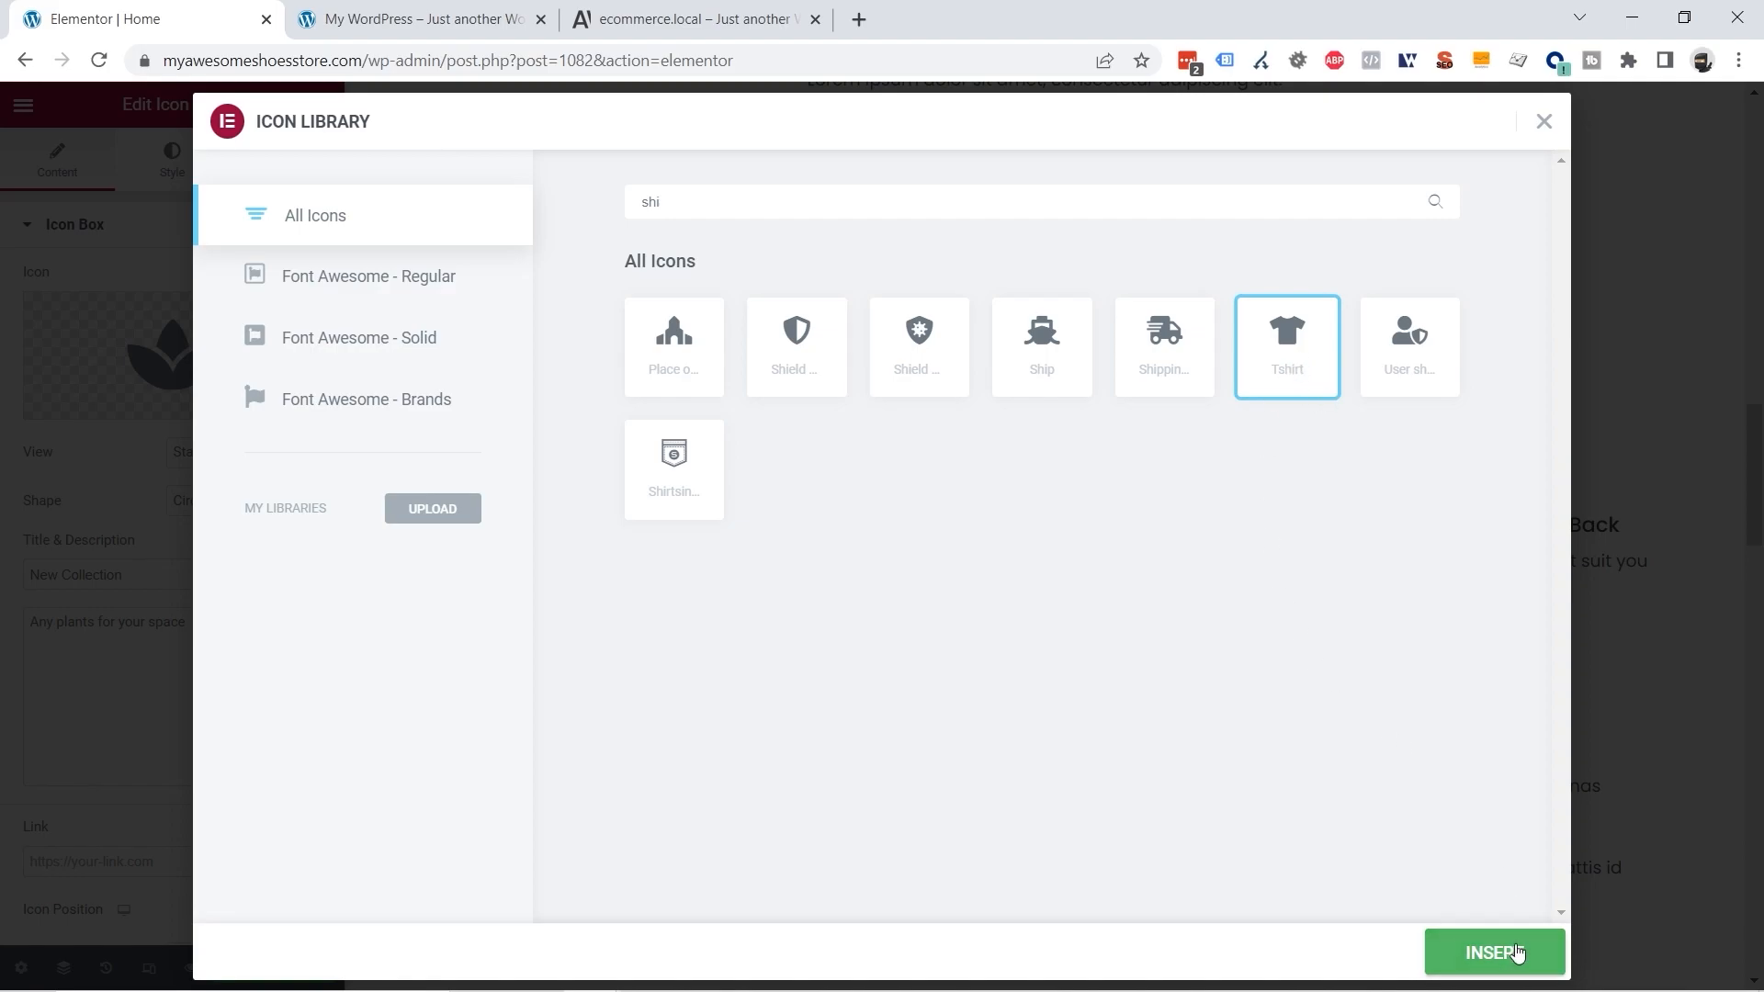
click(1514, 952)
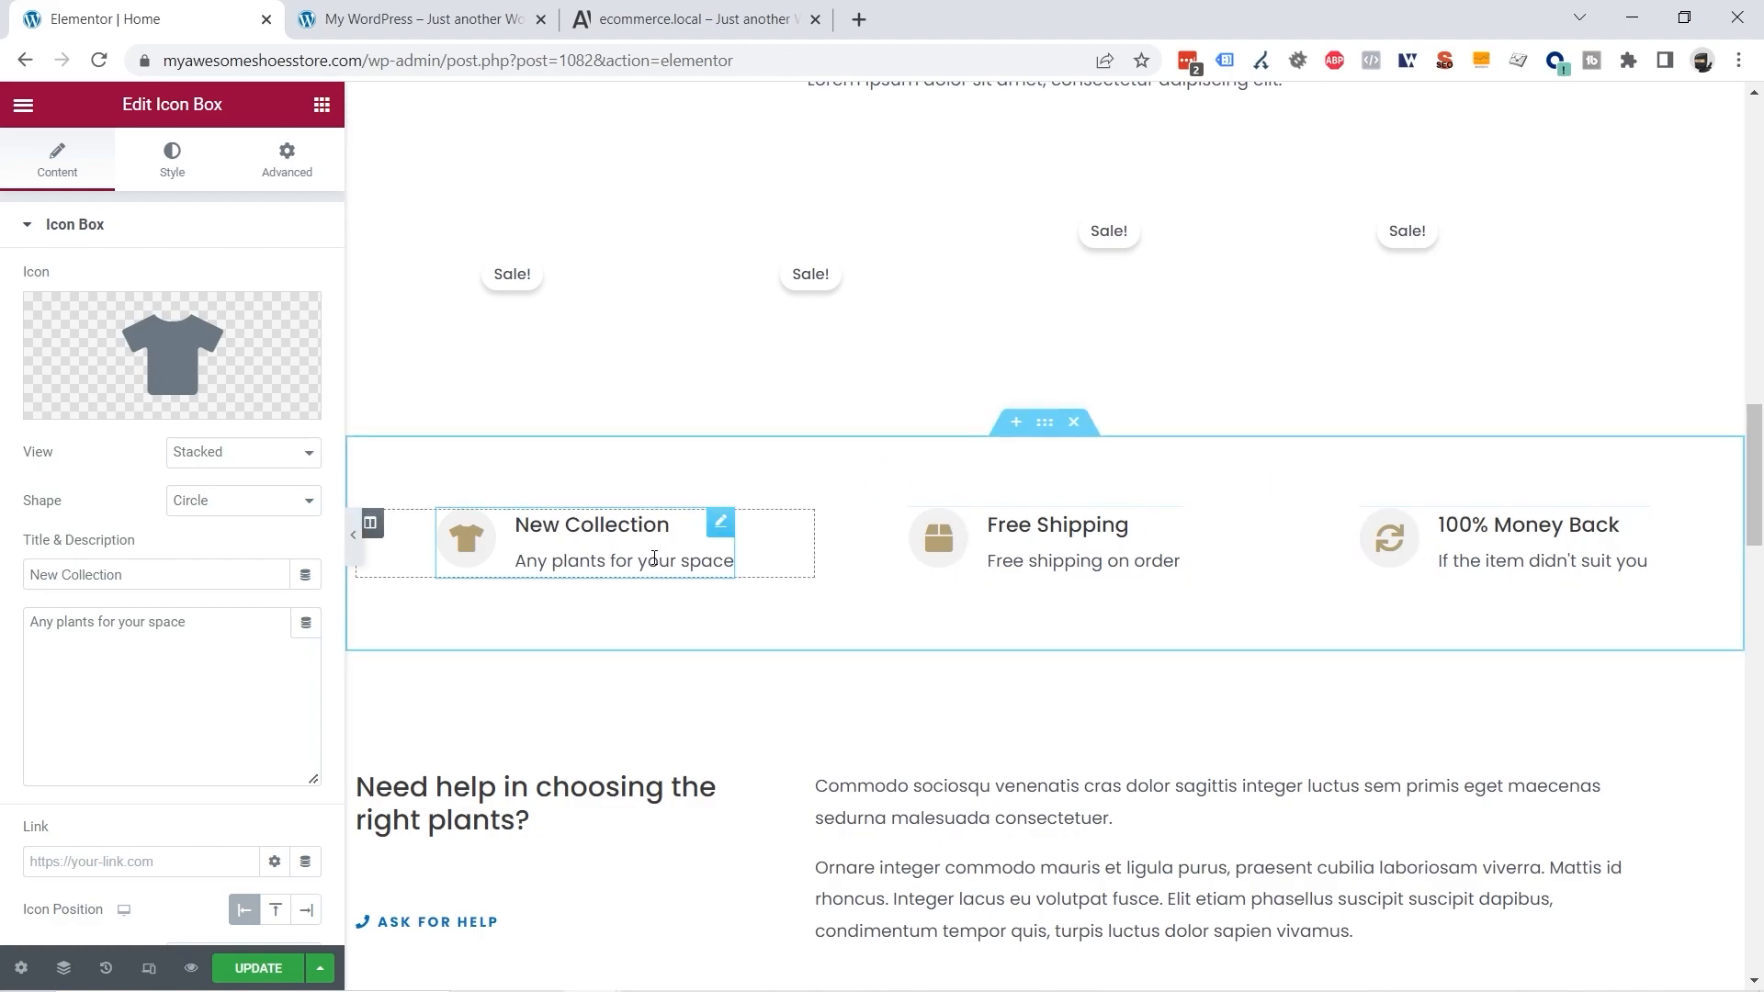
Step: Delete the "Need help in choosing the right plants?" section above Testimonials and update the page
scroll(668, 519, down, 5)
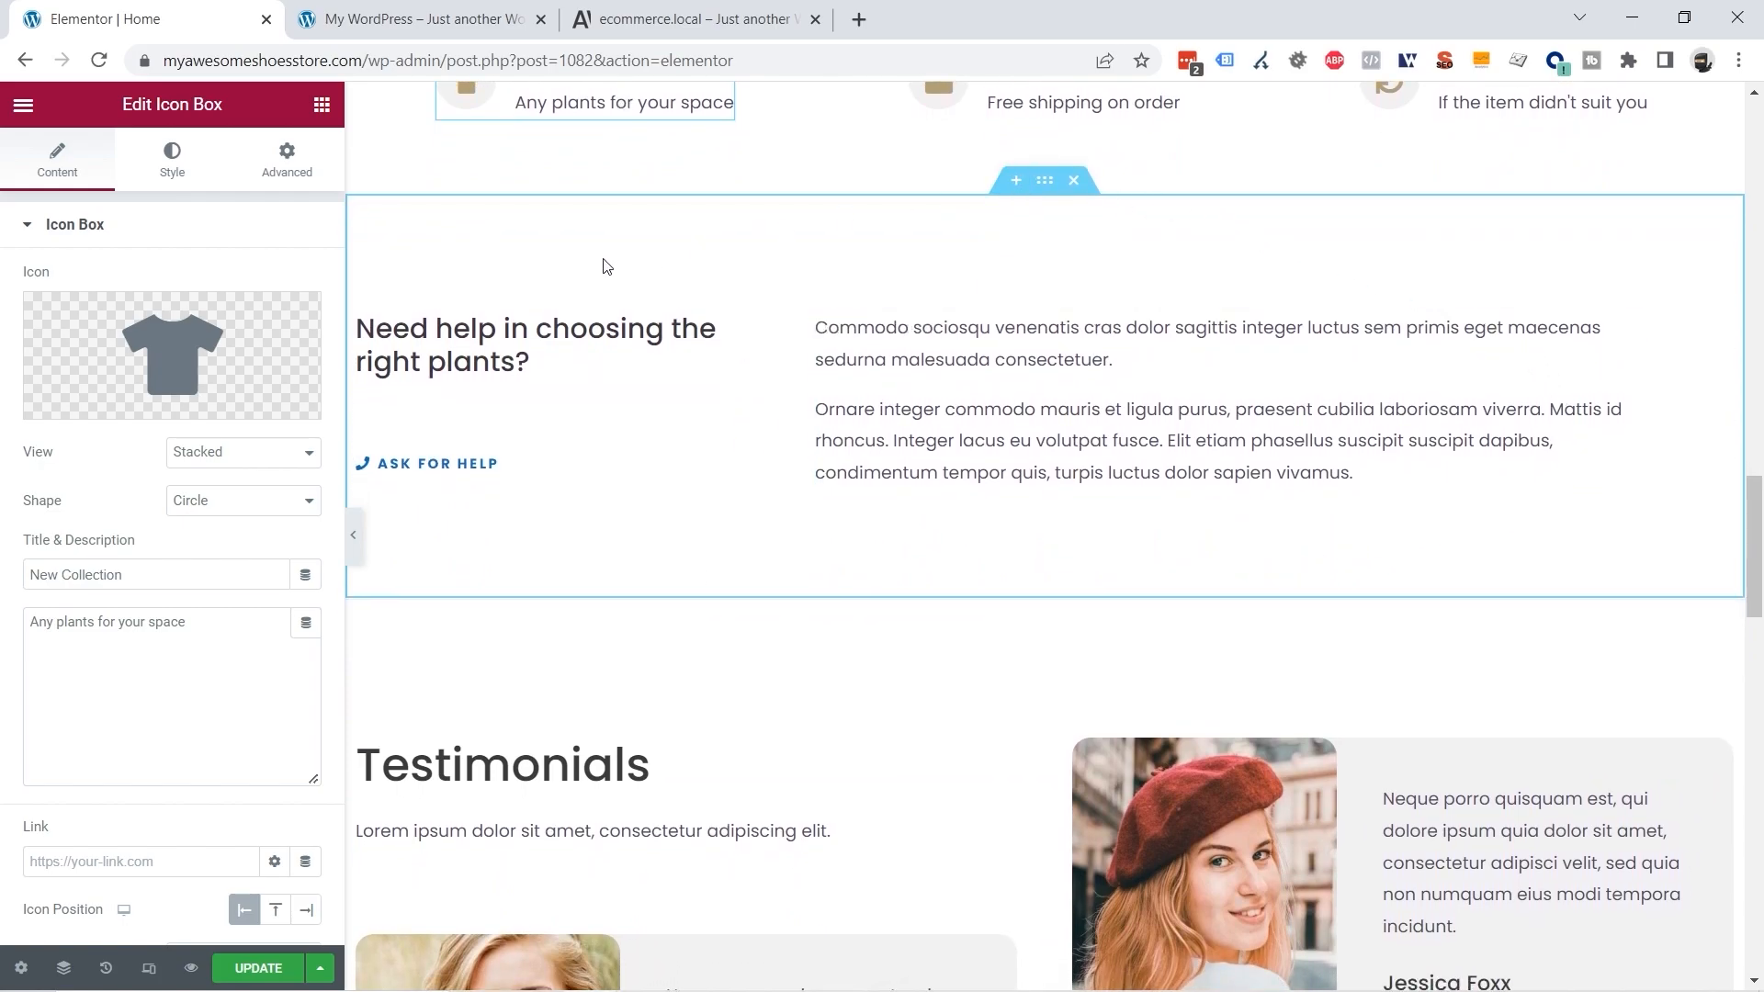
click(1074, 181)
scroll(918, 587, up, 2)
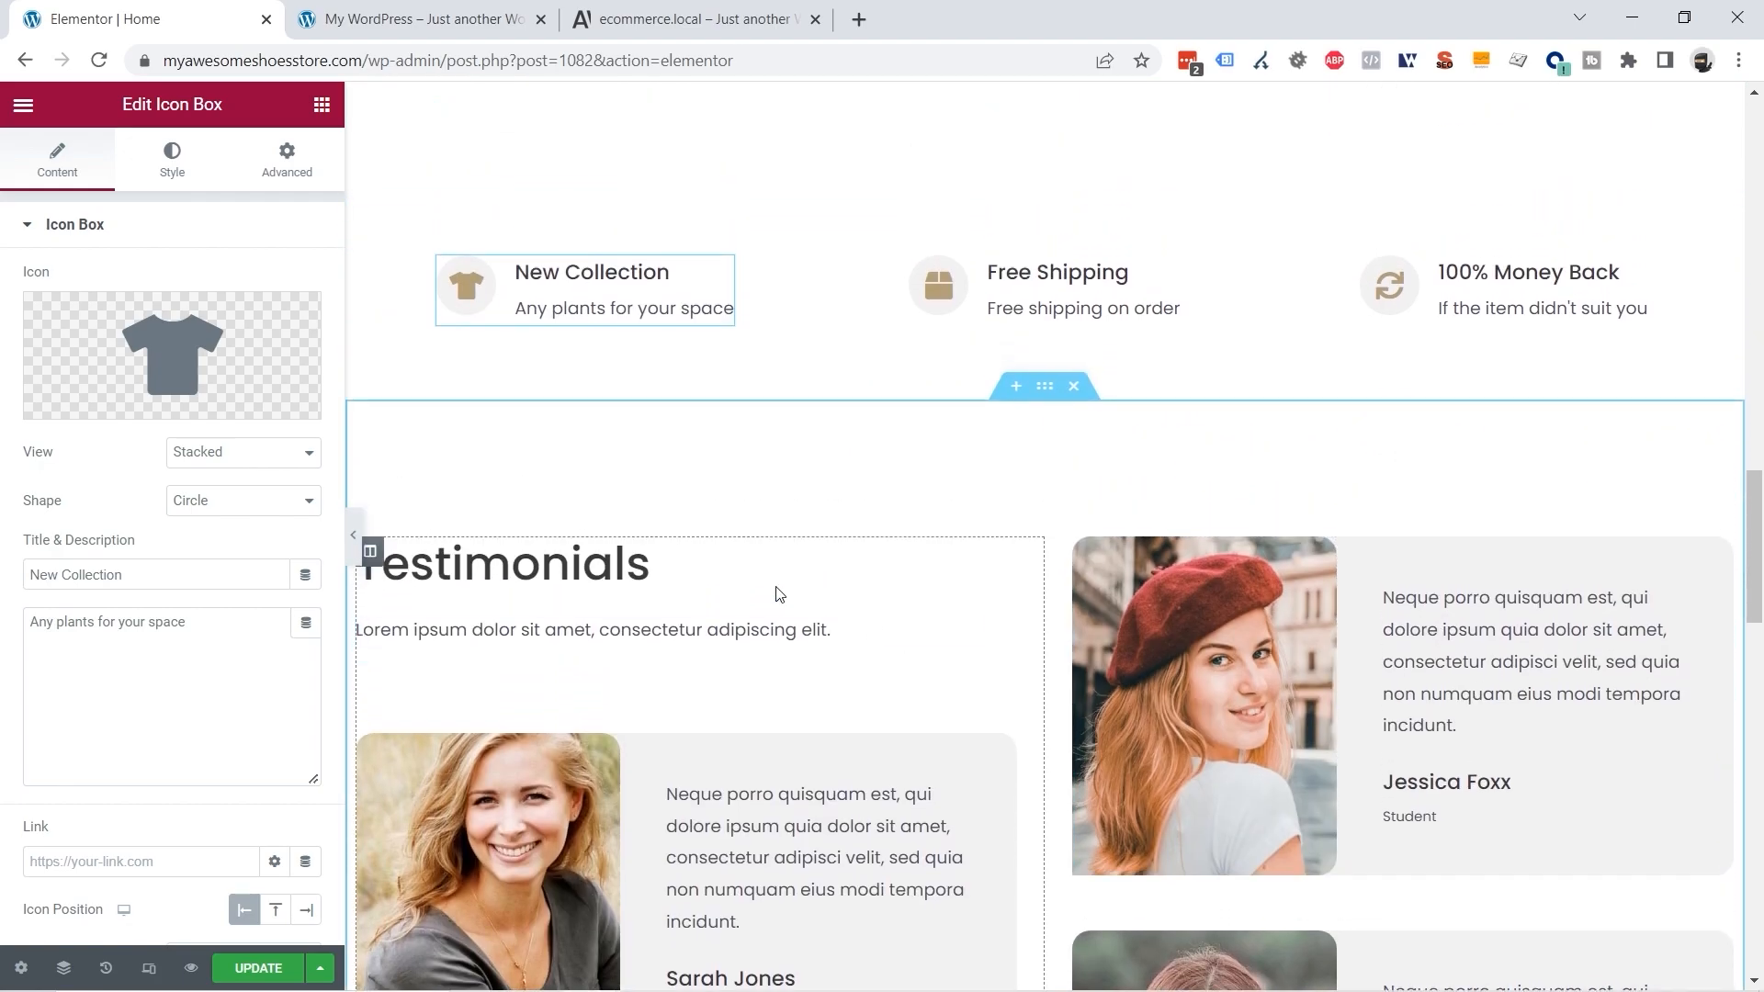
click(276, 968)
Step: Examine the reference store's Testimonials section and what follows it down to the footer
click(680, 20)
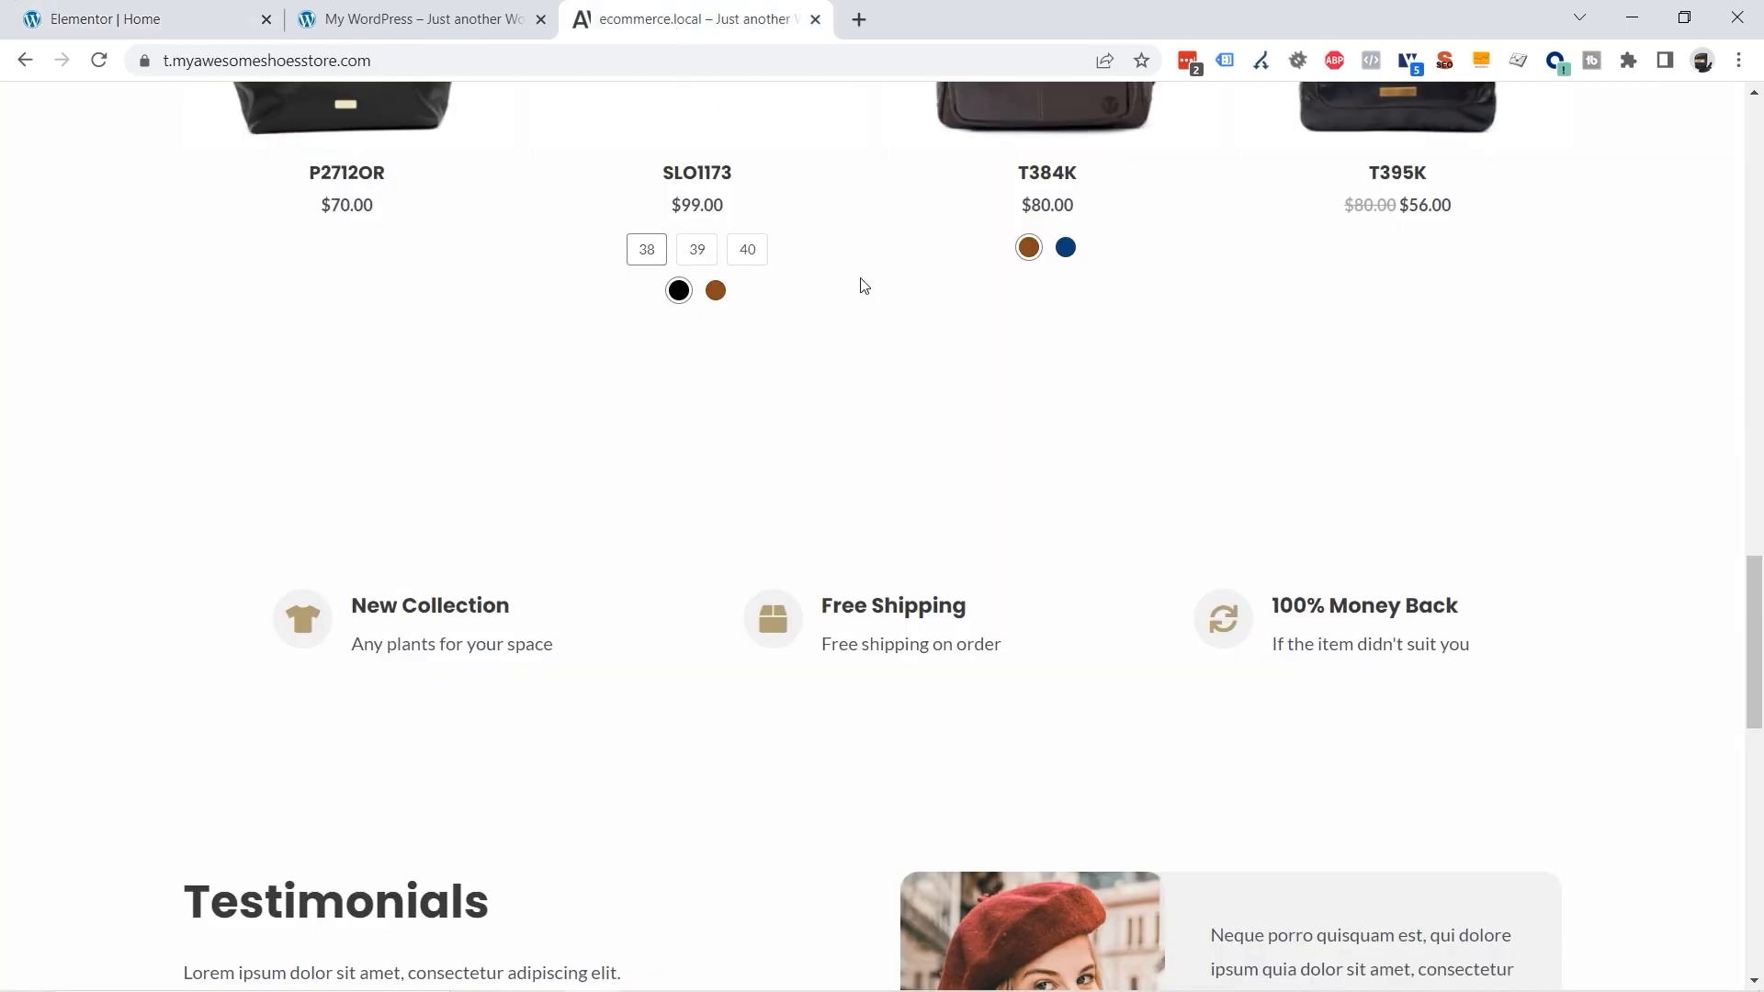
scroll(1170, 488, down, 7)
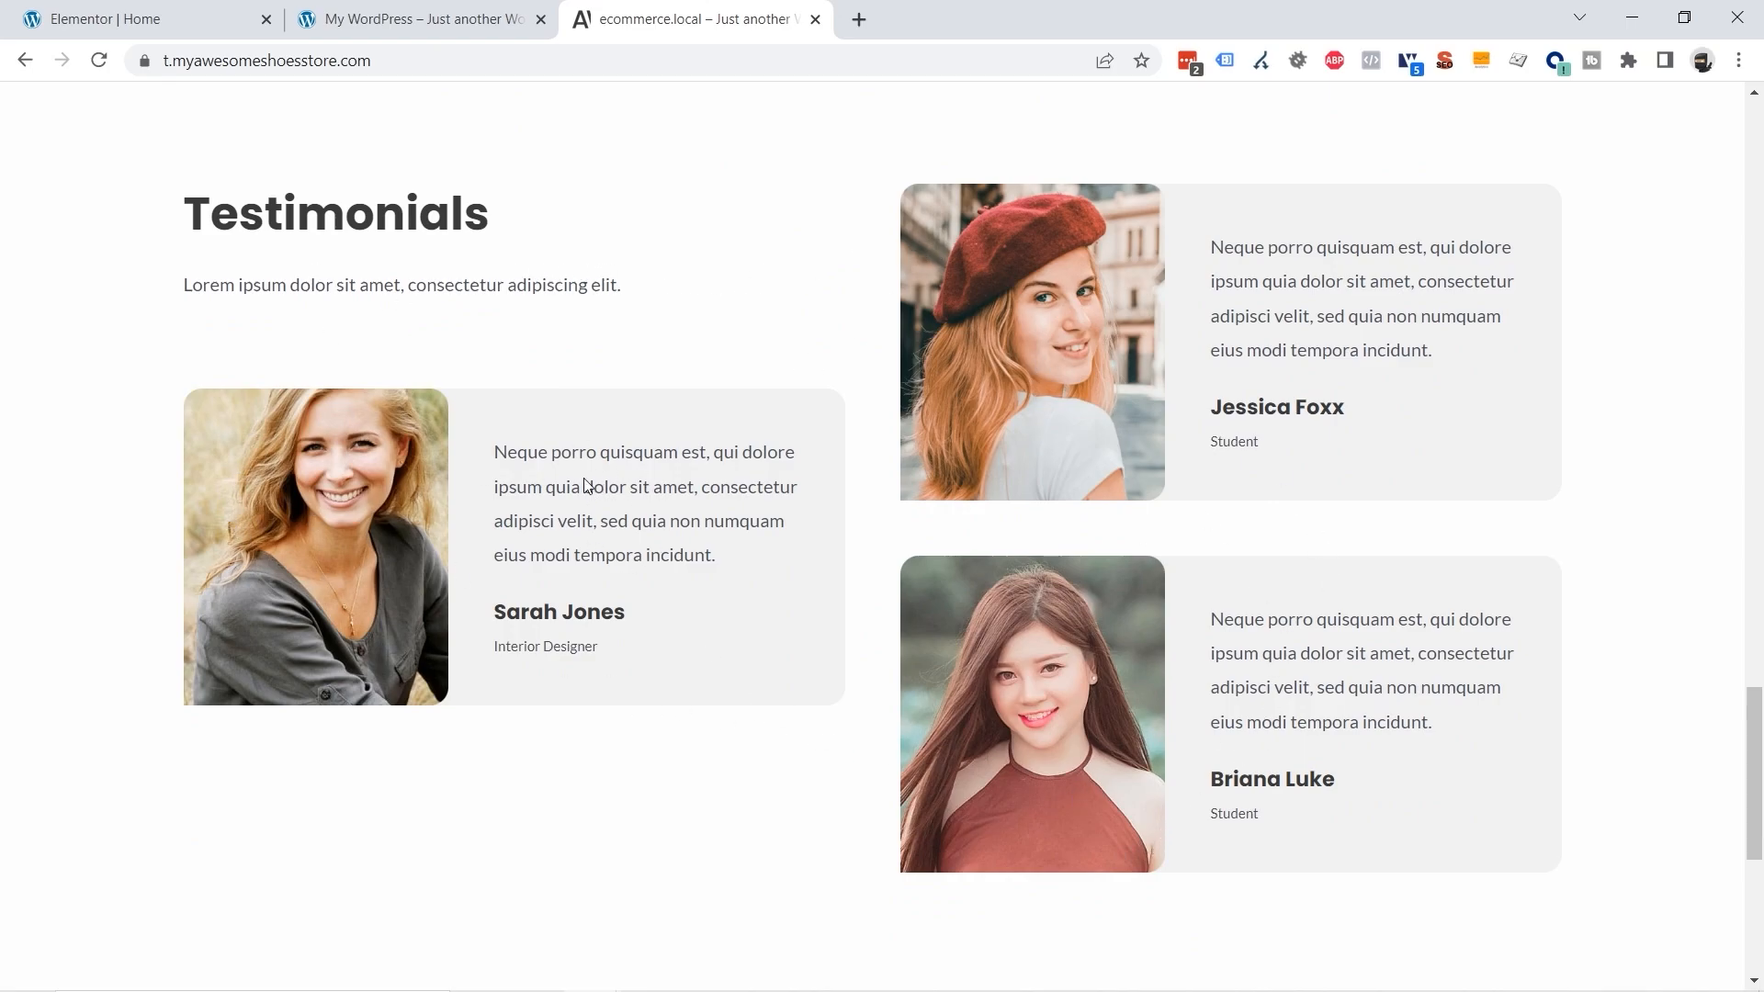
drag(502, 449, 783, 565)
click(726, 557)
scroll(724, 555, down, 6)
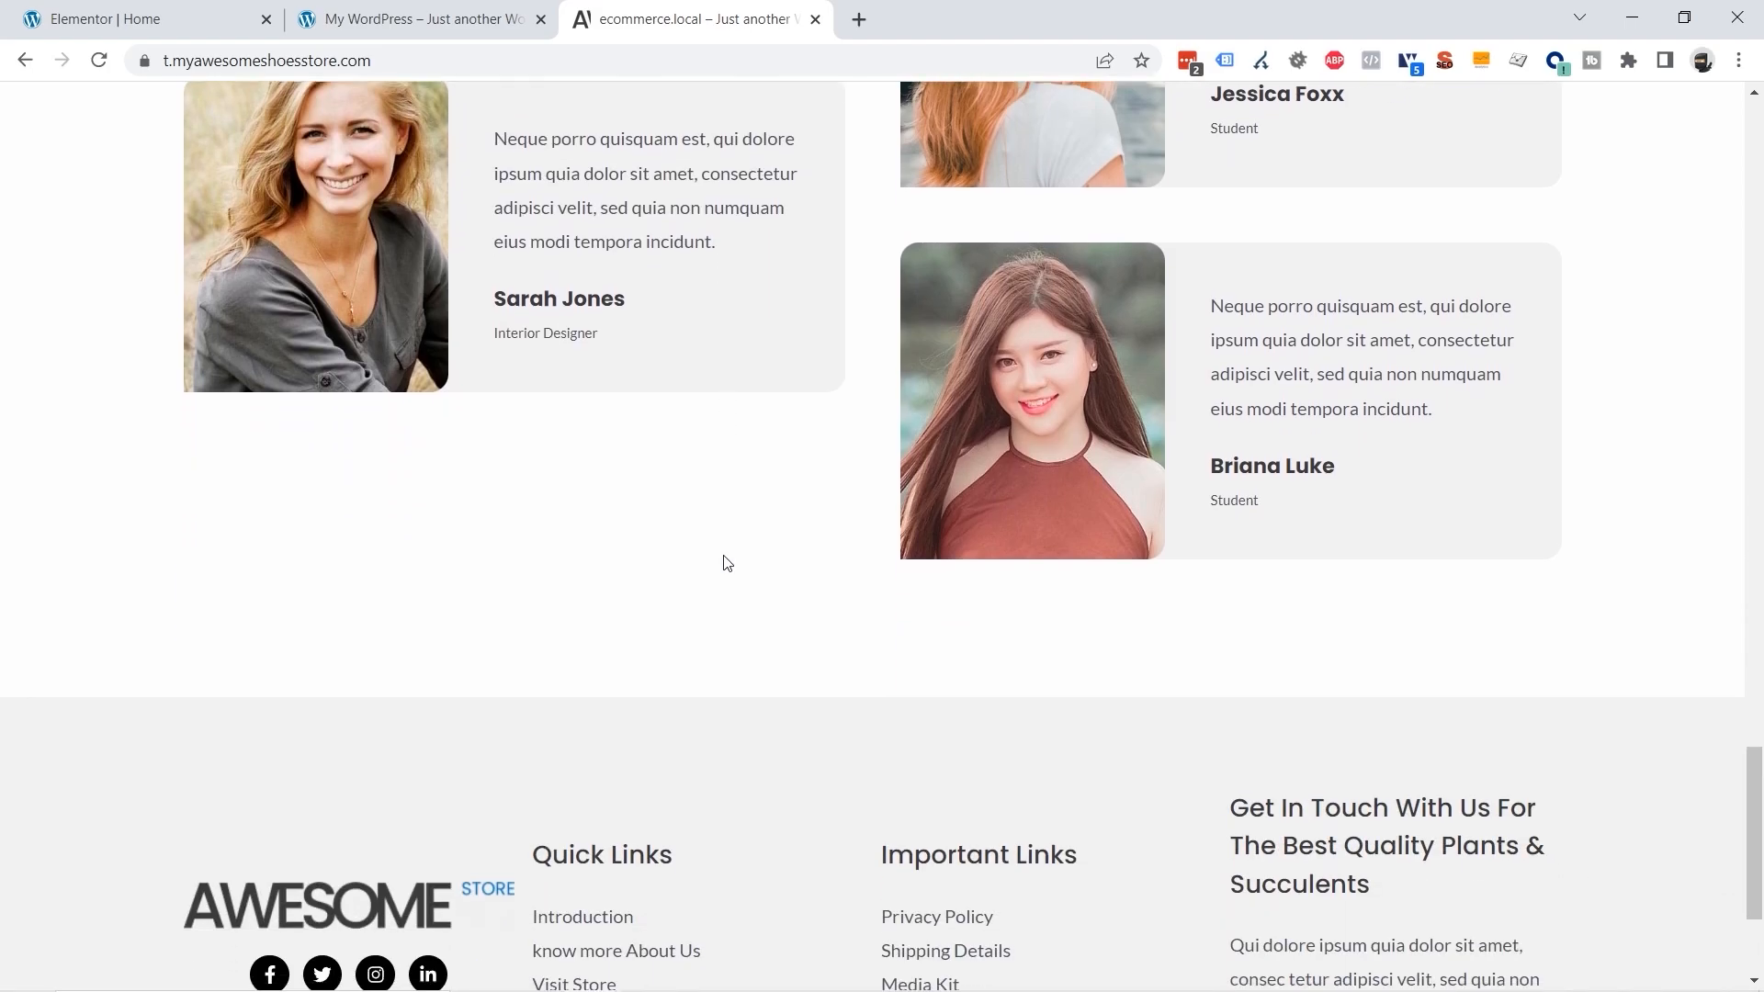
scroll(712, 560, up, 2)
scroll(715, 557, up, 3)
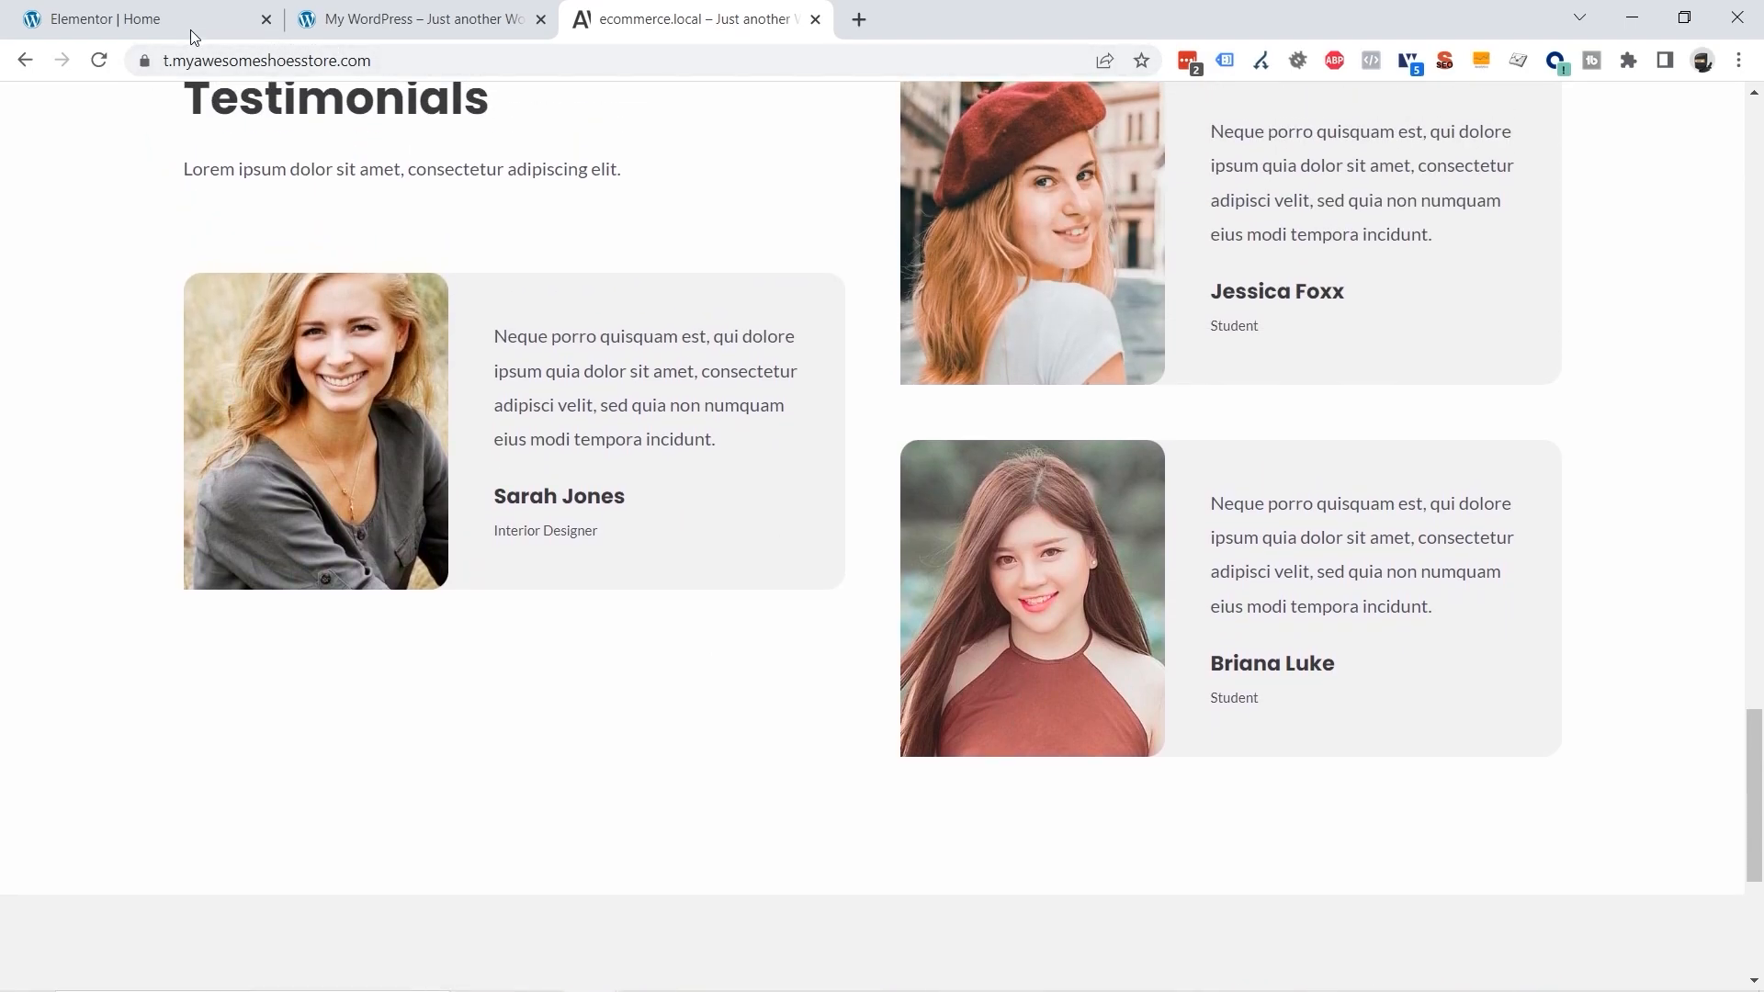
Step: Reload the live Home page and review it from the Featured products down to the footer for differences from the reference store
click(347, 20)
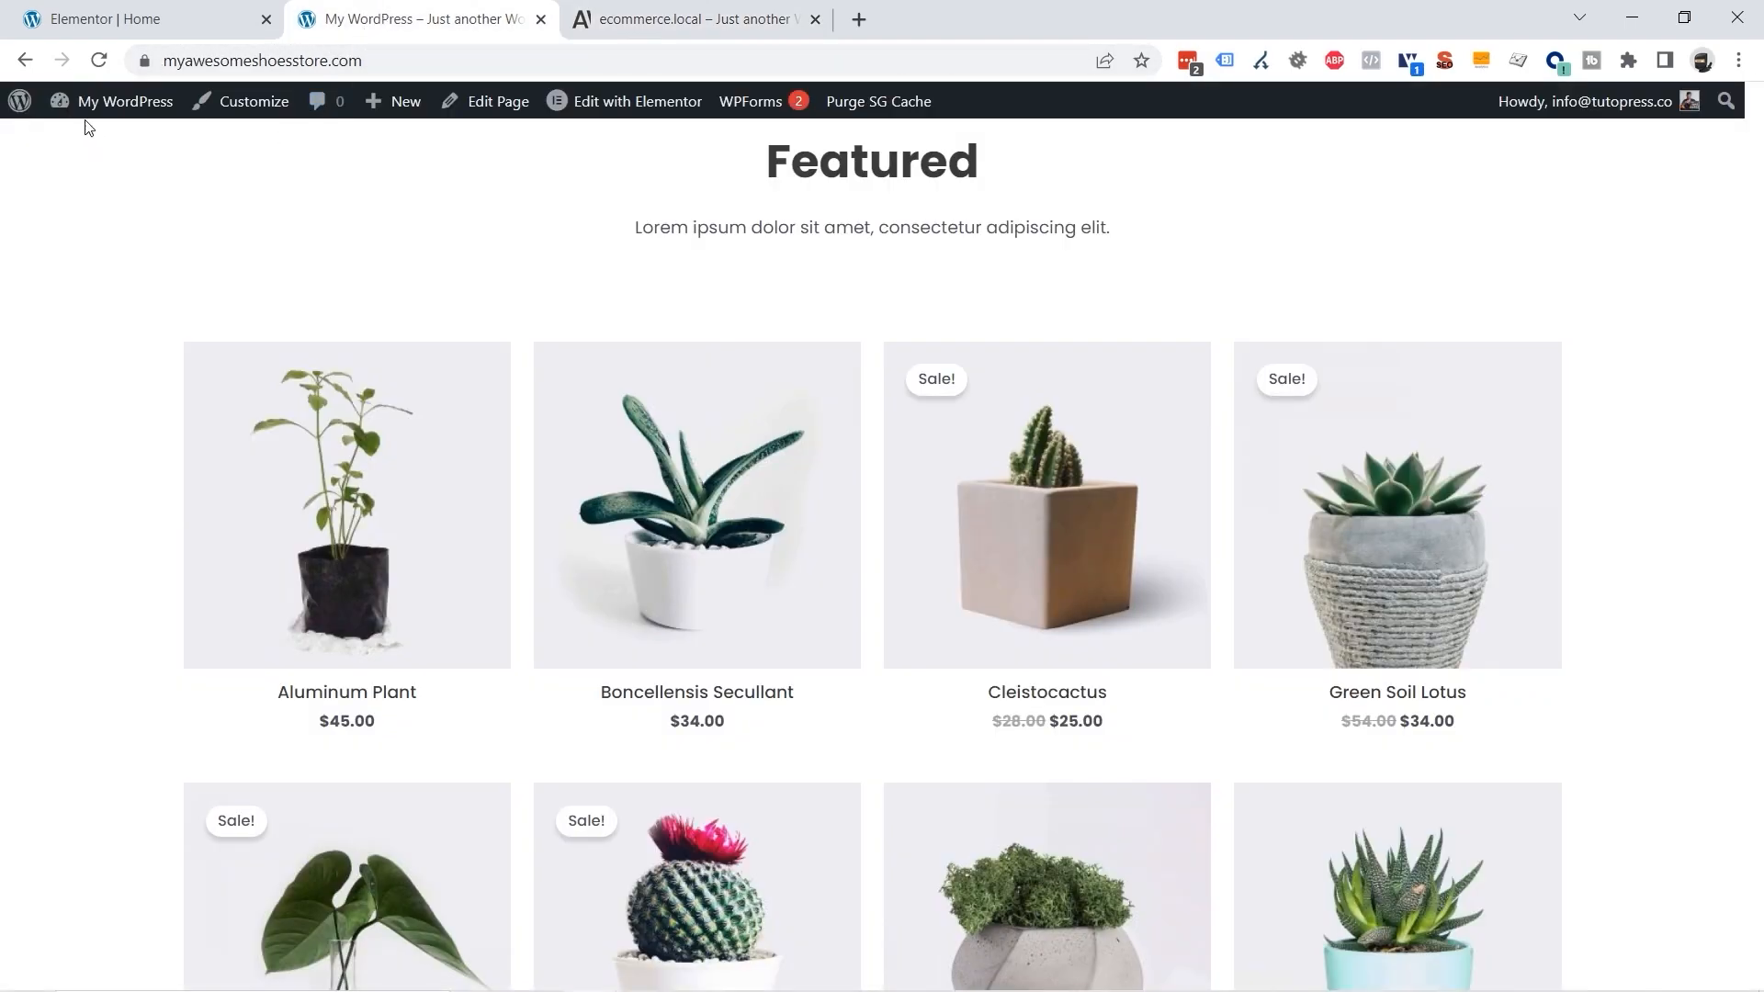
click(98, 62)
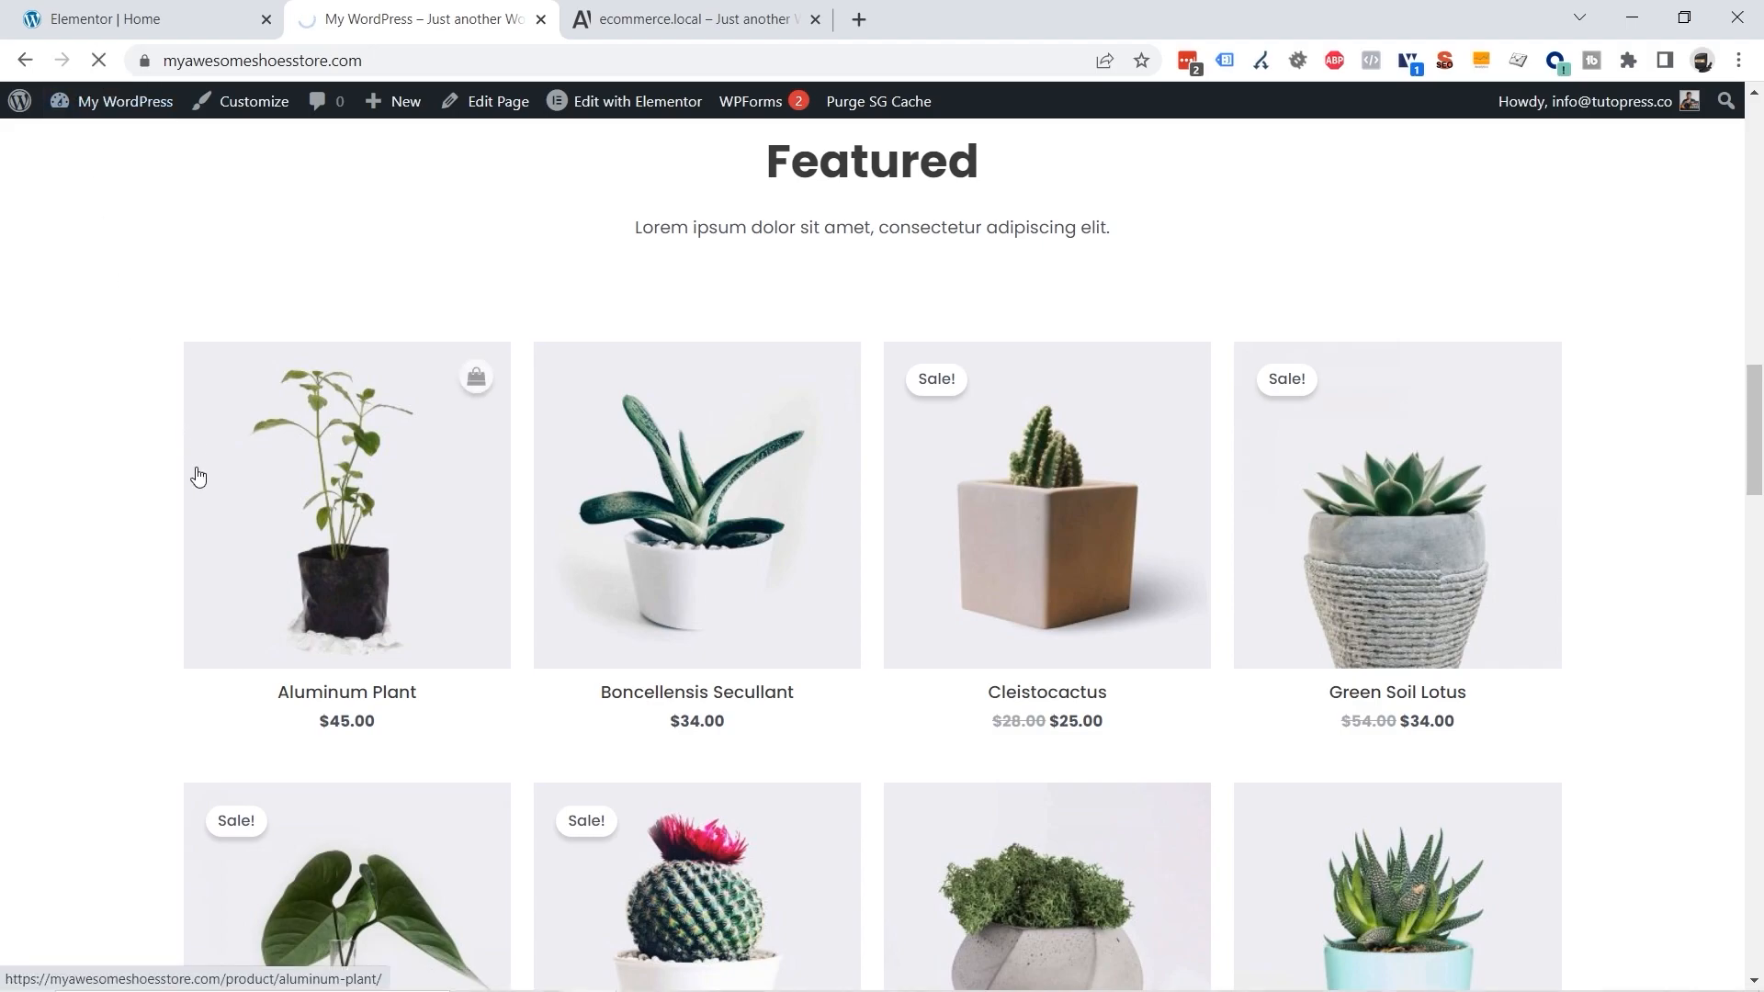
scroll(1528, 421, down, 10)
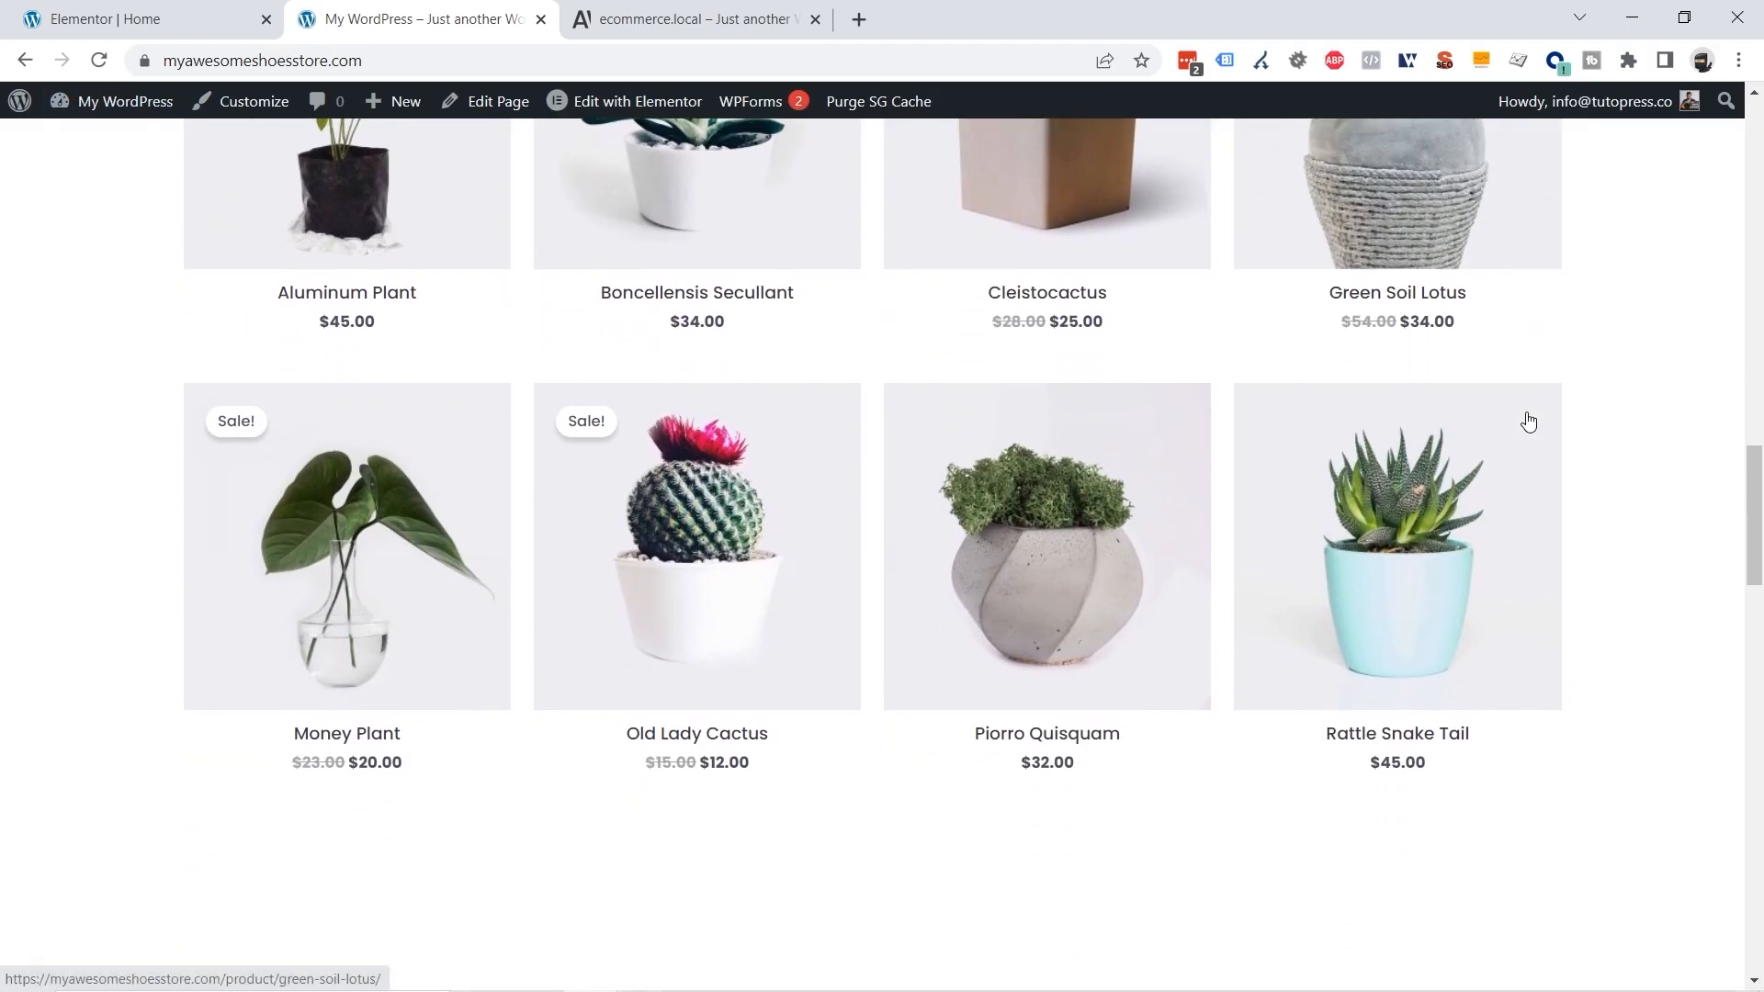
drag(268, 432, 1451, 465)
scroll(1555, 476, down, 4)
drag(339, 386, 1463, 760)
scroll(1435, 697, down, 5)
scroll(1436, 701, down, 7)
drag(437, 267, 1112, 580)
scroll(1116, 569, down, 5)
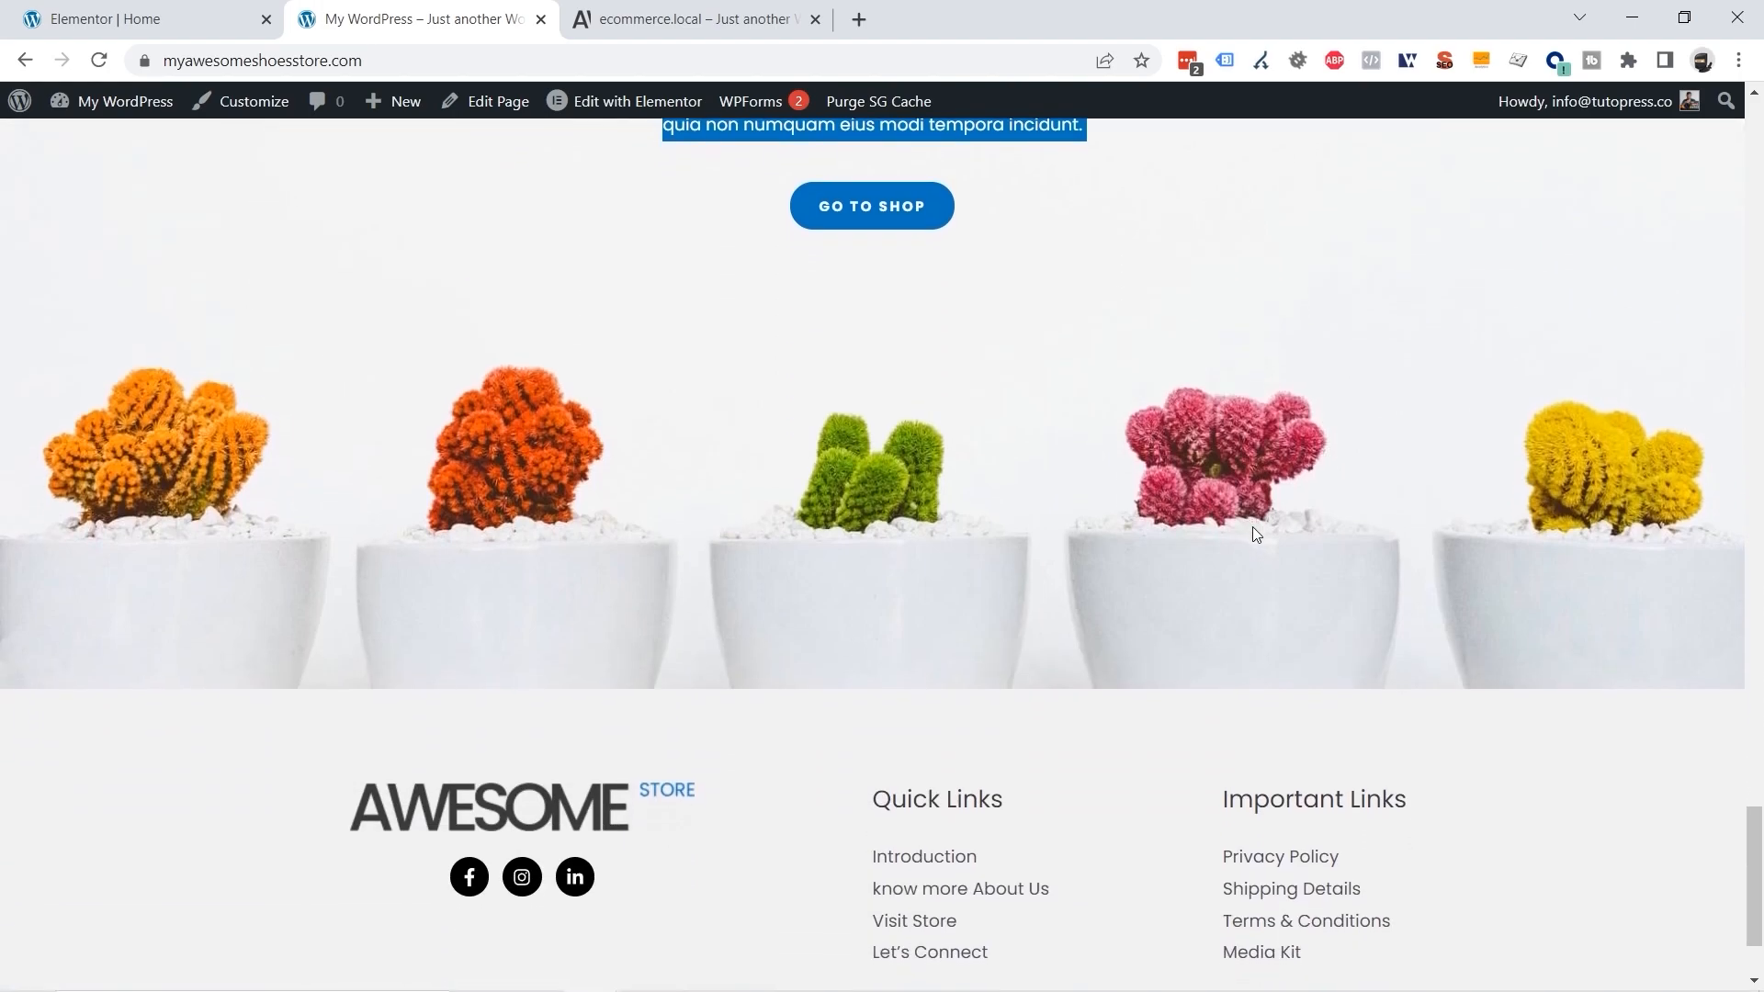
scroll(1251, 531, up, 3)
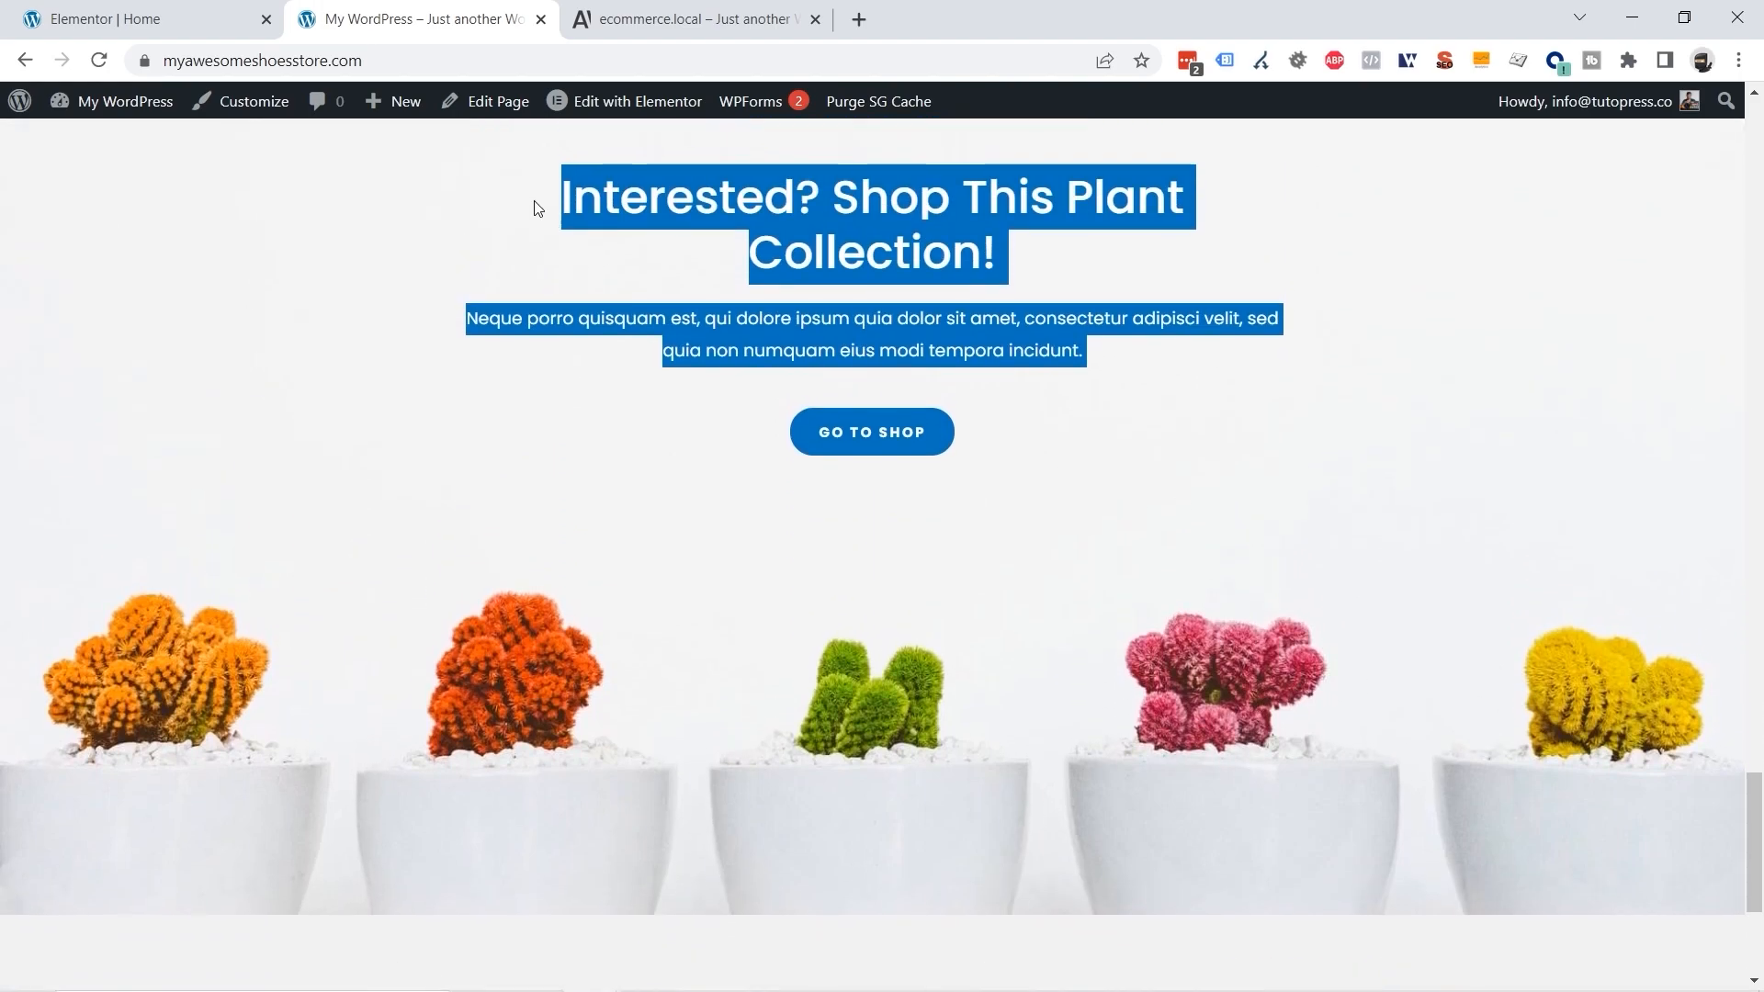
Step: Delete the "Interested? Shop This Plant Collection!" section below the testimonials in the Elementor editor
click(179, 22)
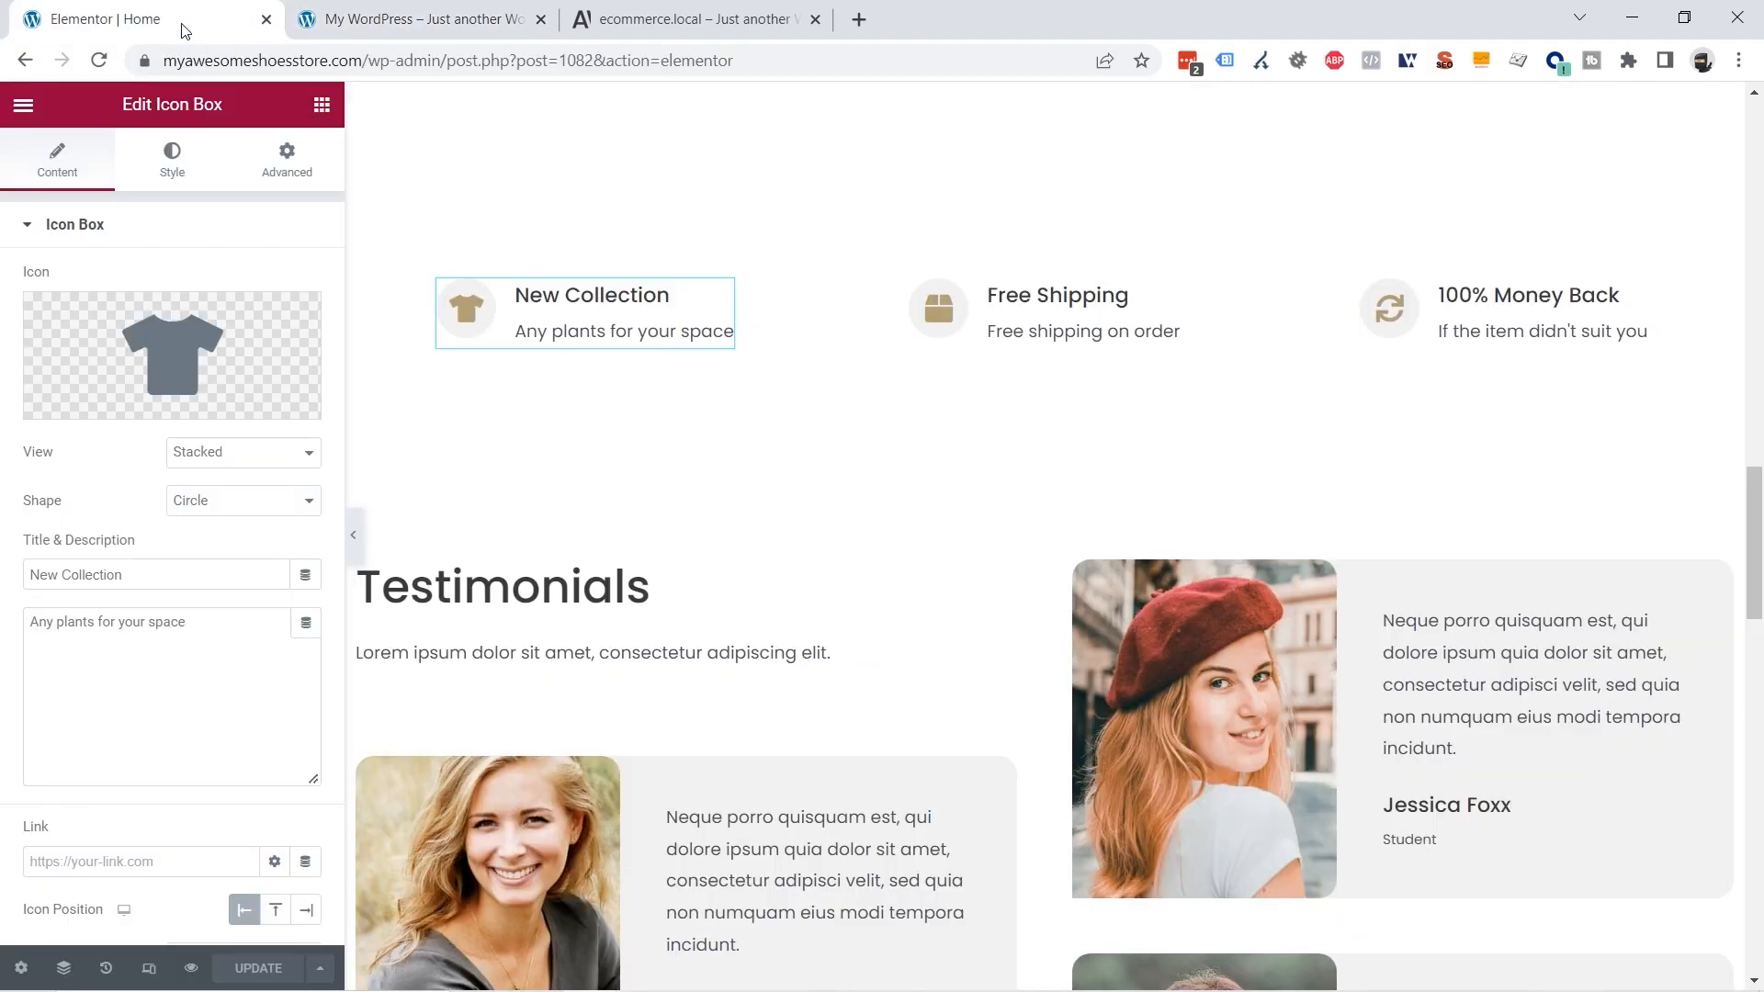
scroll(1295, 334, down, 10)
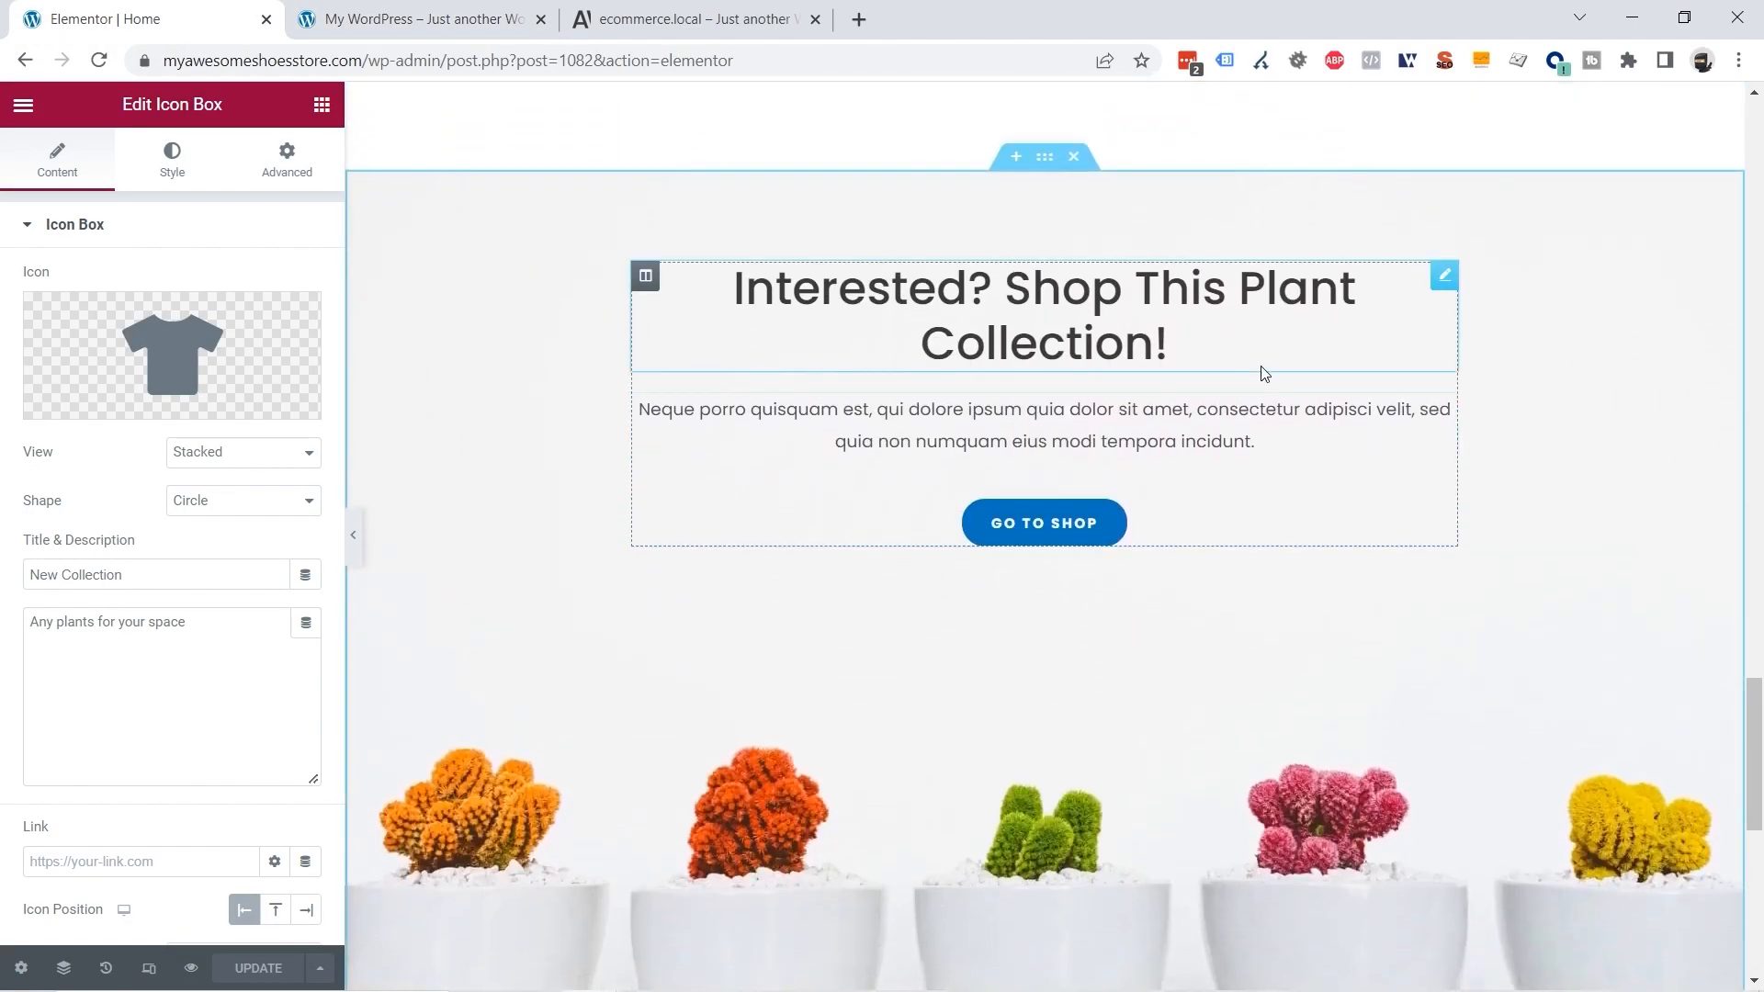
scroll(964, 660, up, 1)
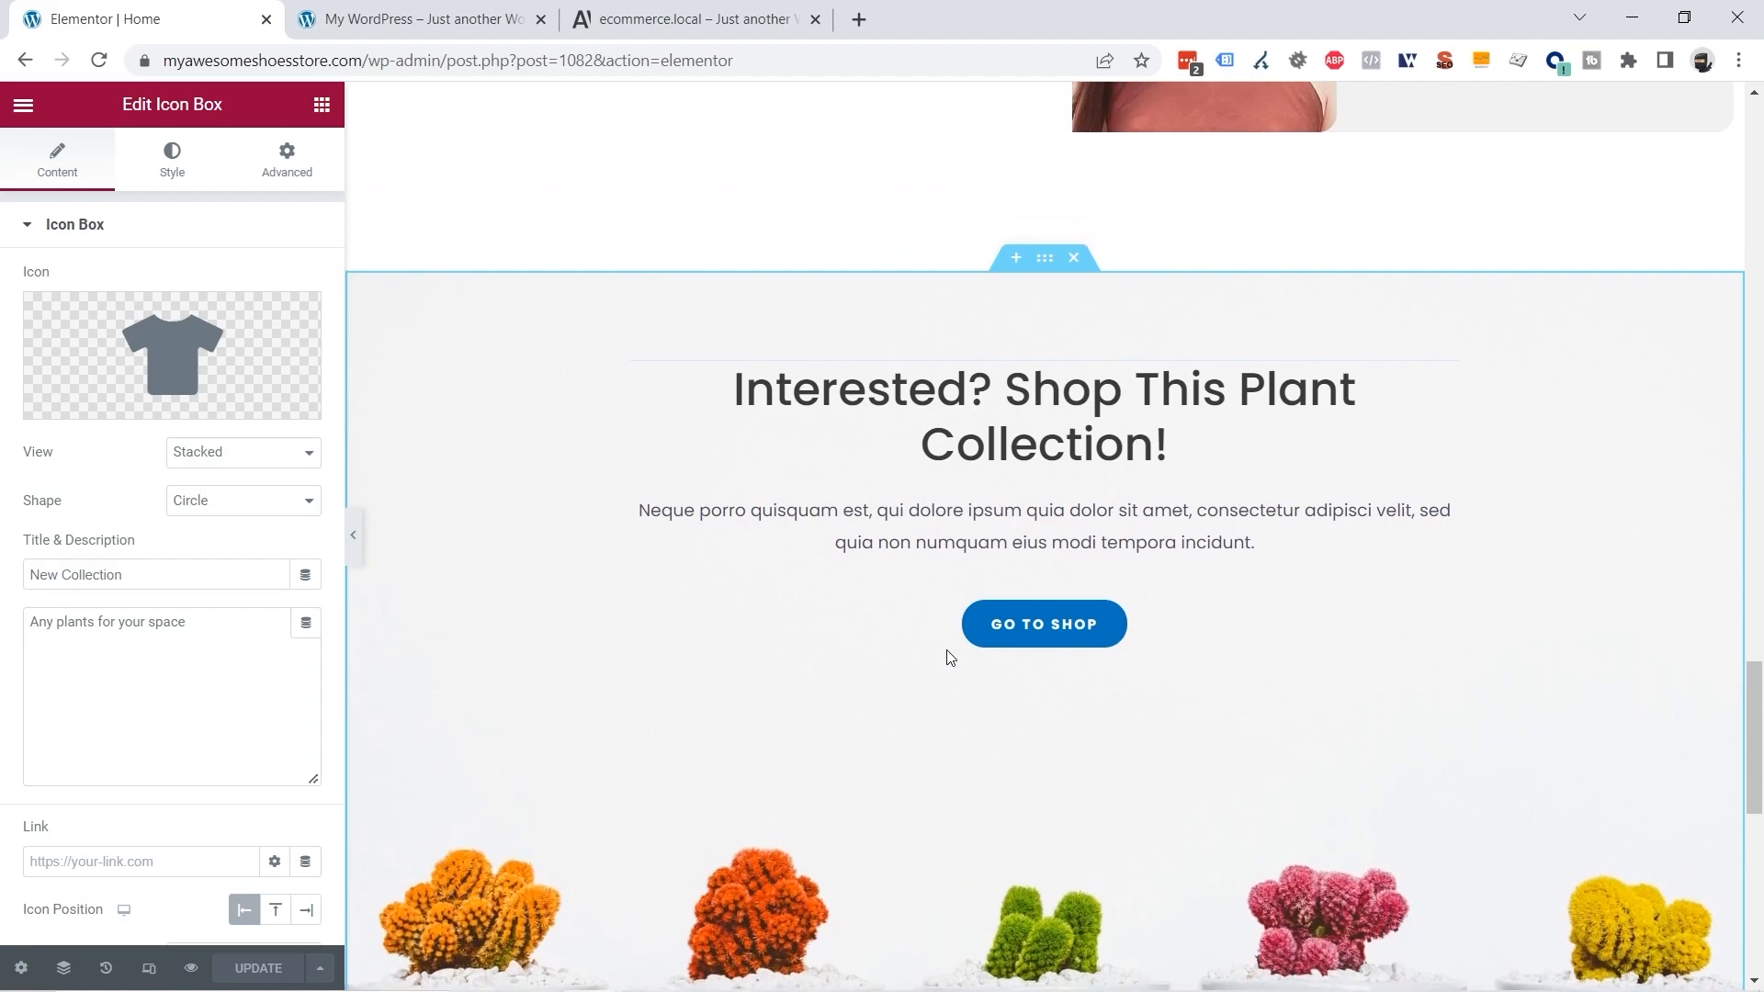
click(1073, 271)
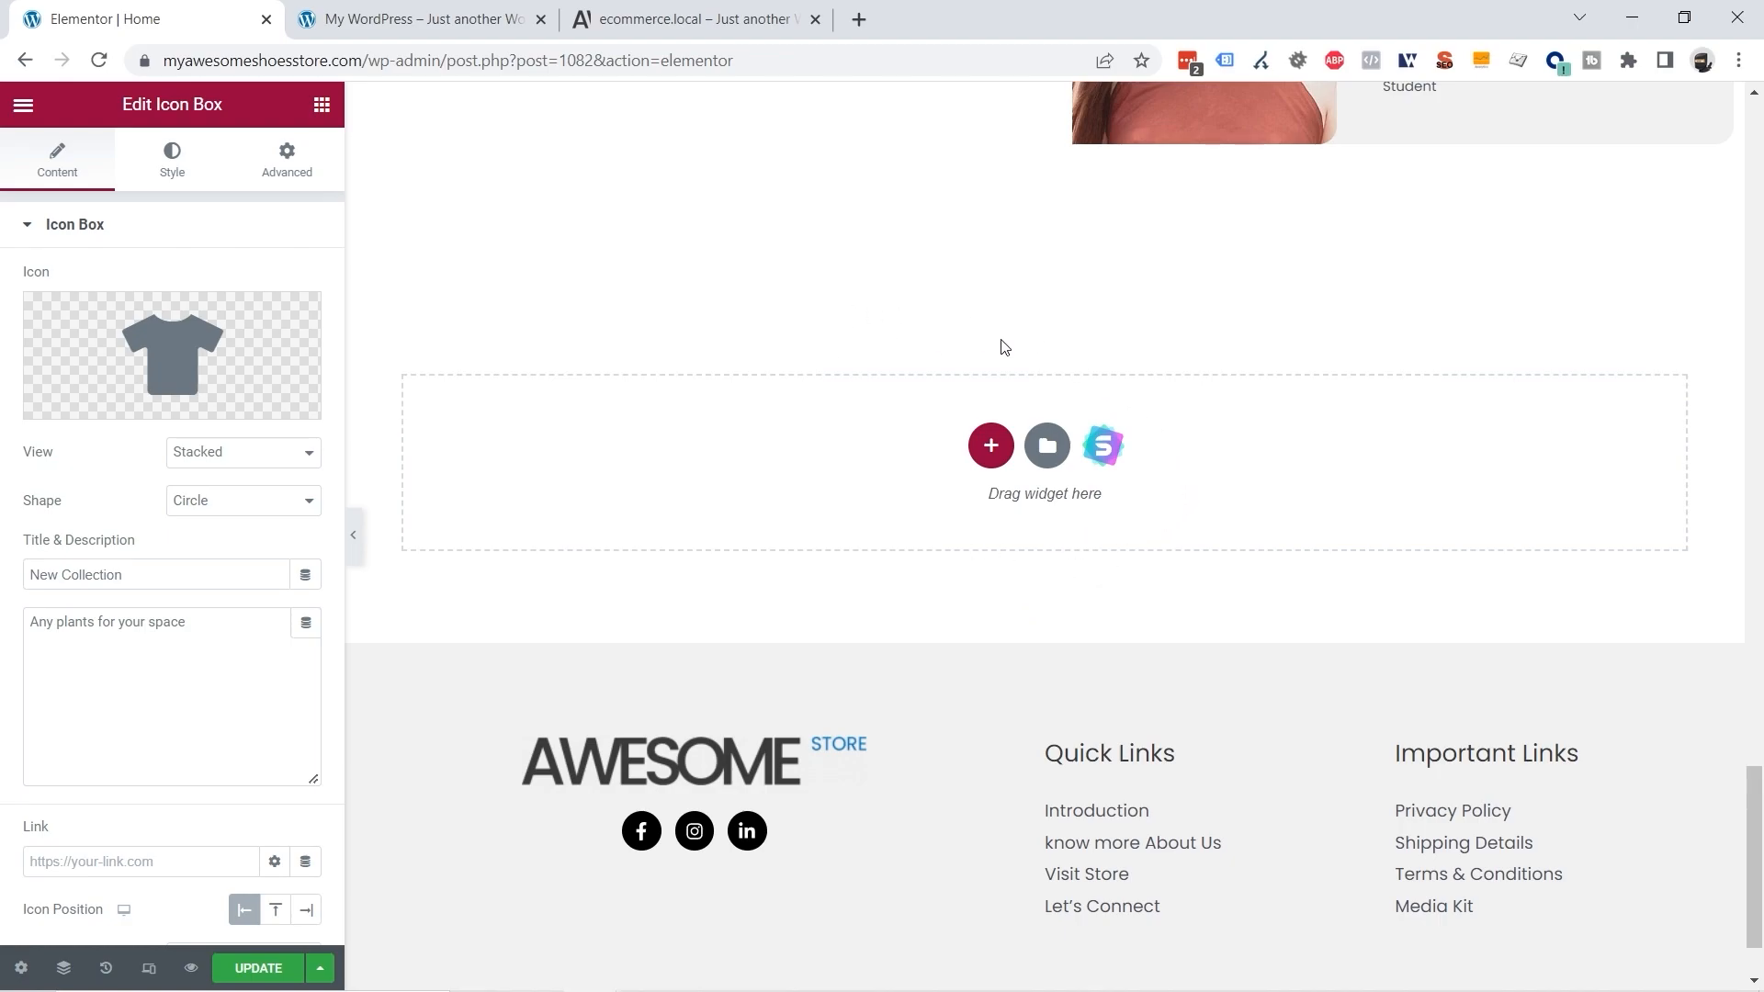
Step: Import the ready-made "Secondary Heading" team block with three co-founder profiles from the template library below the testimonials
click(1103, 448)
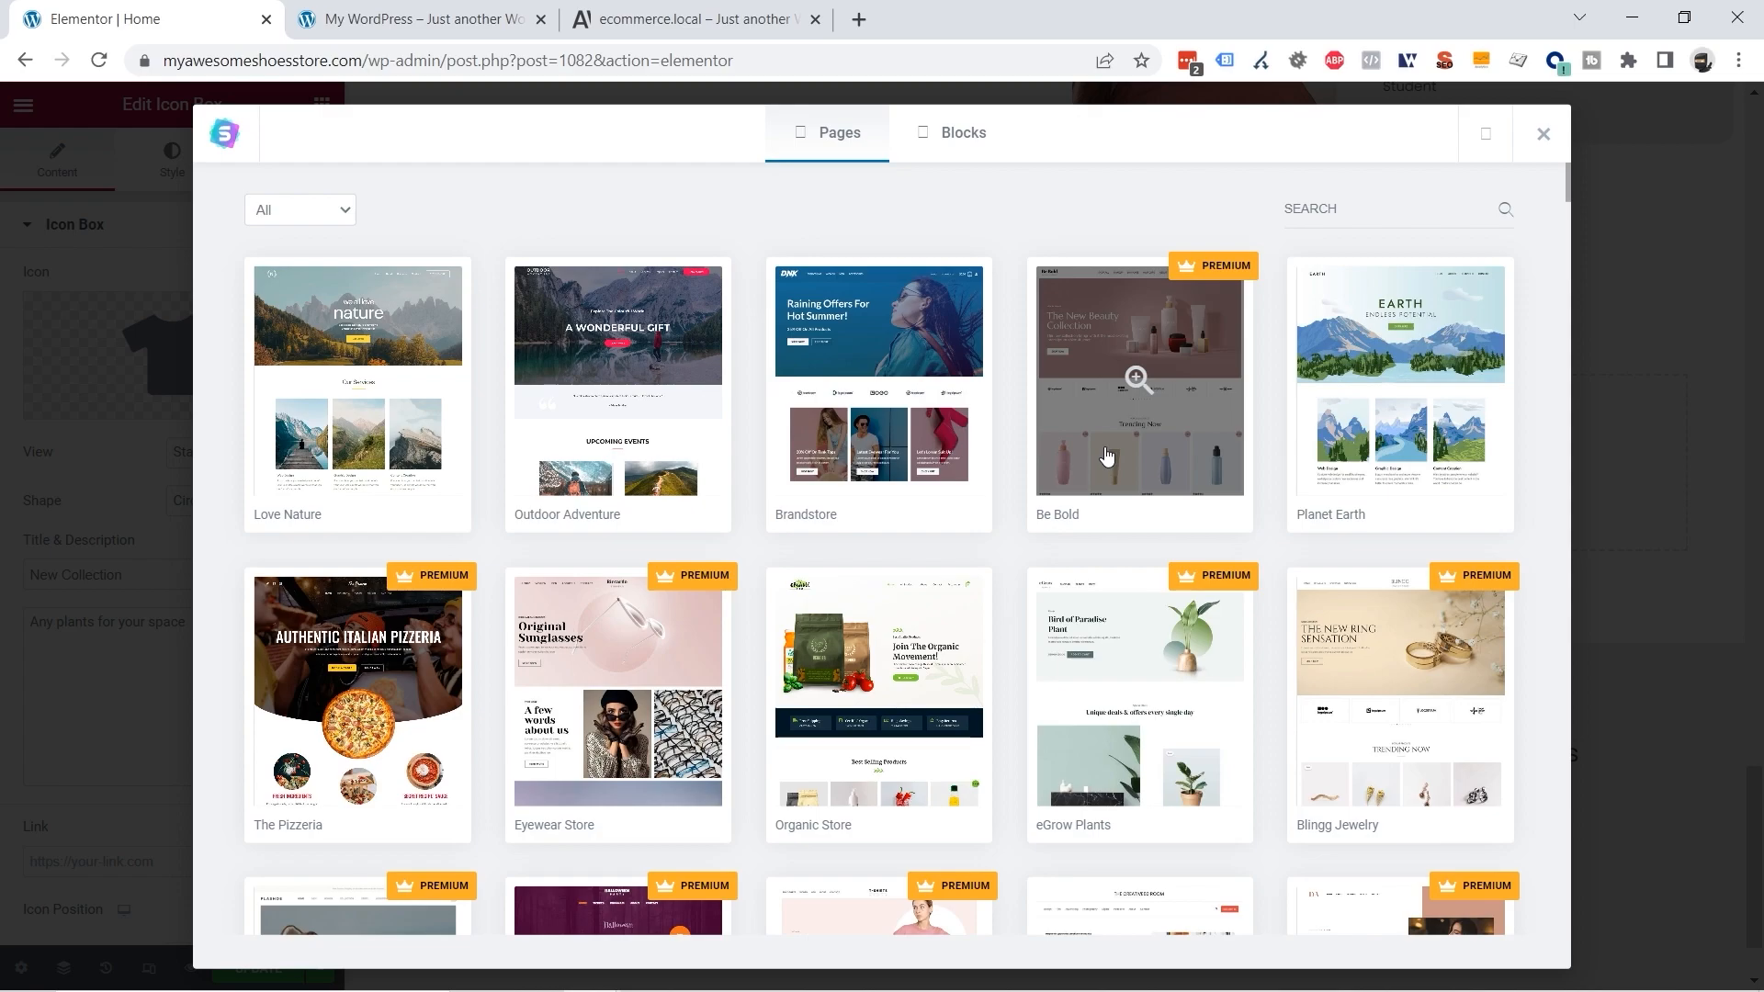
click(966, 138)
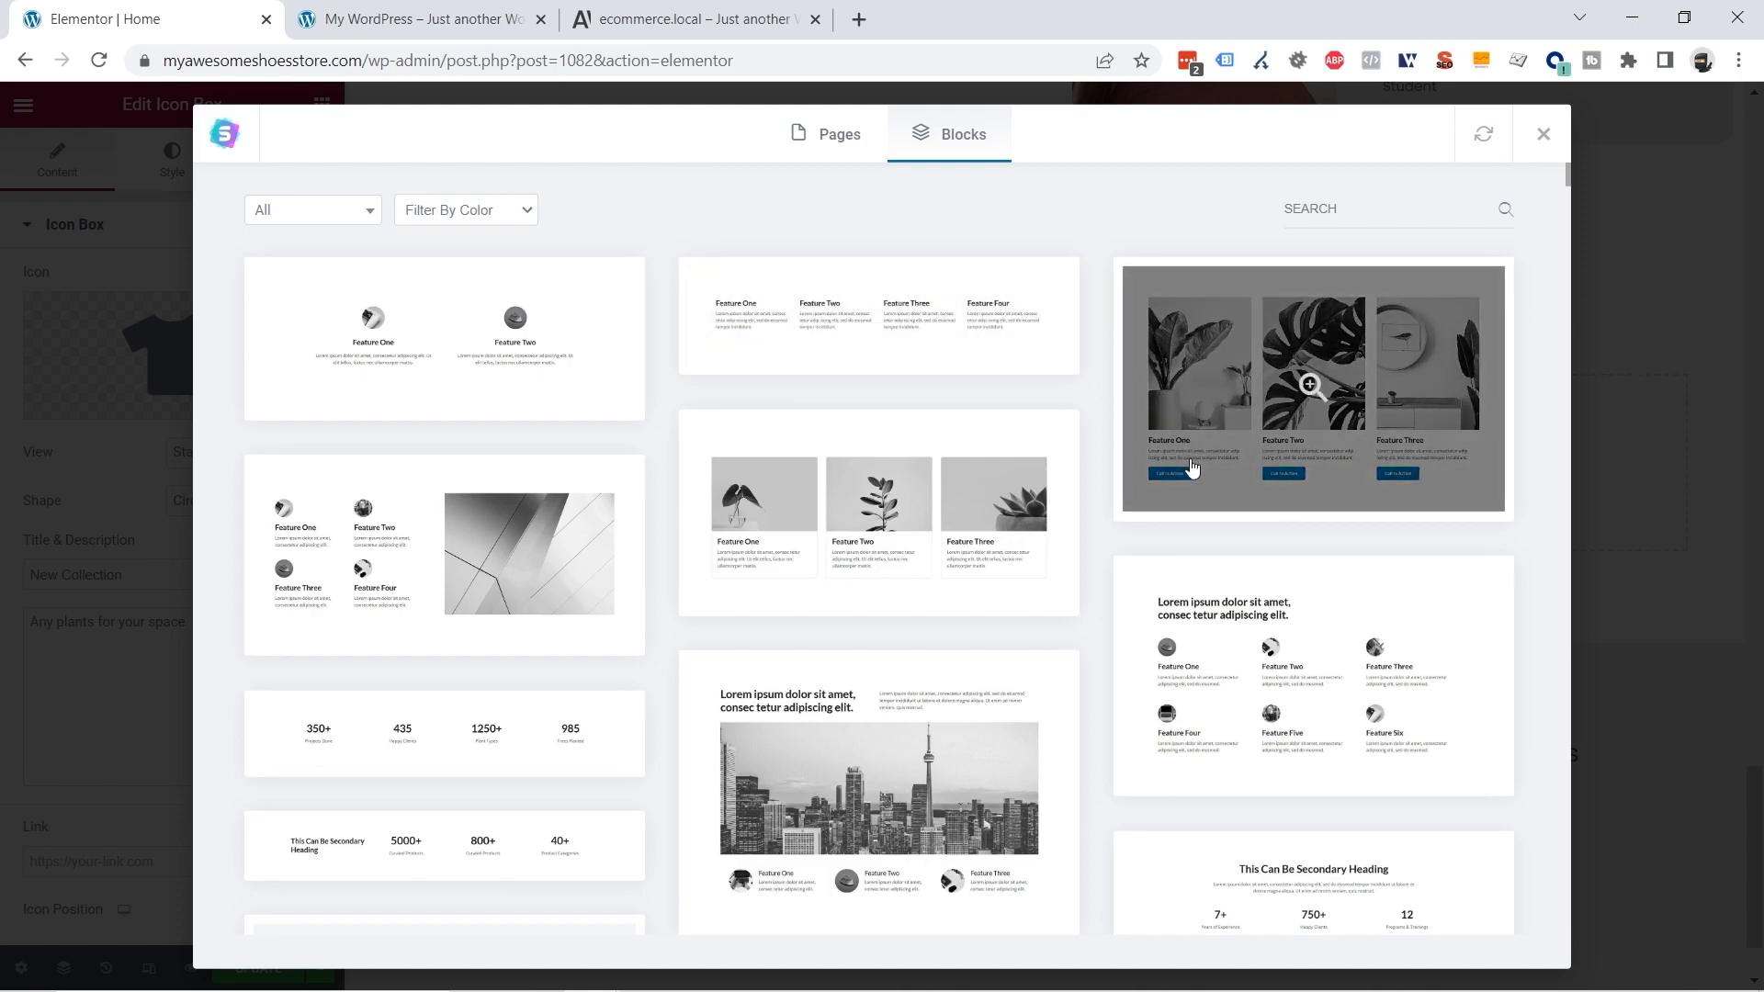
scroll(1259, 436, down, 2)
scroll(1254, 437, down, 3)
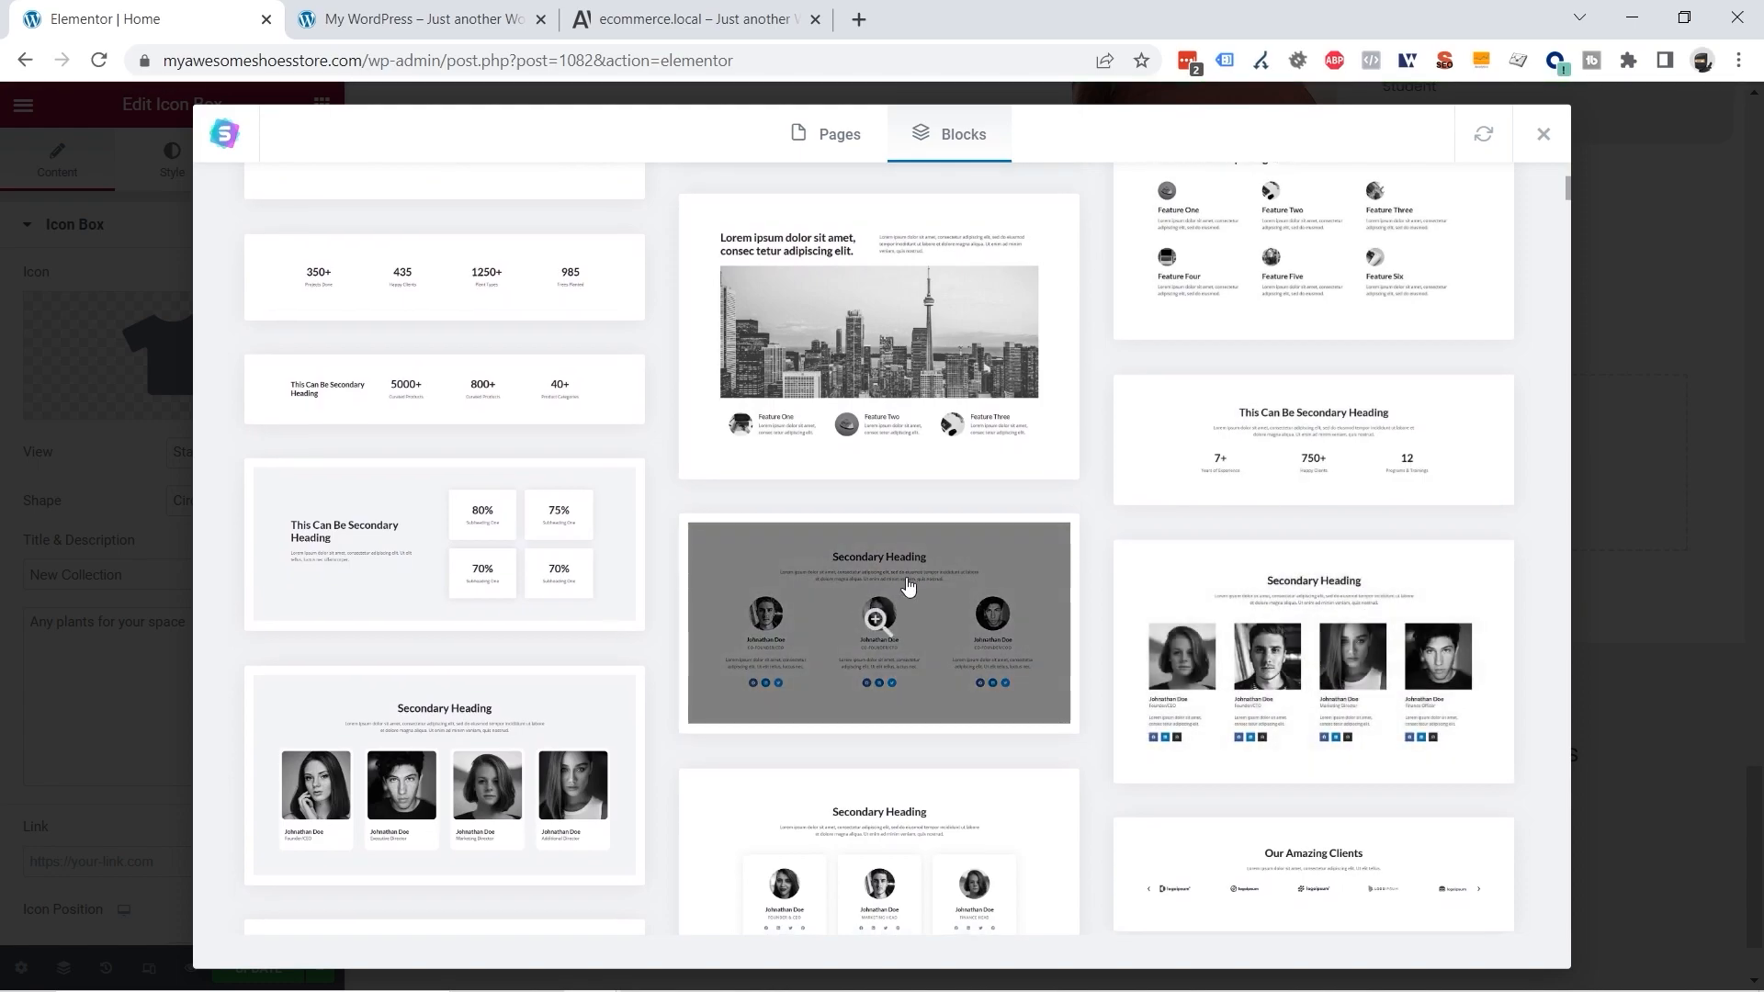
click(949, 606)
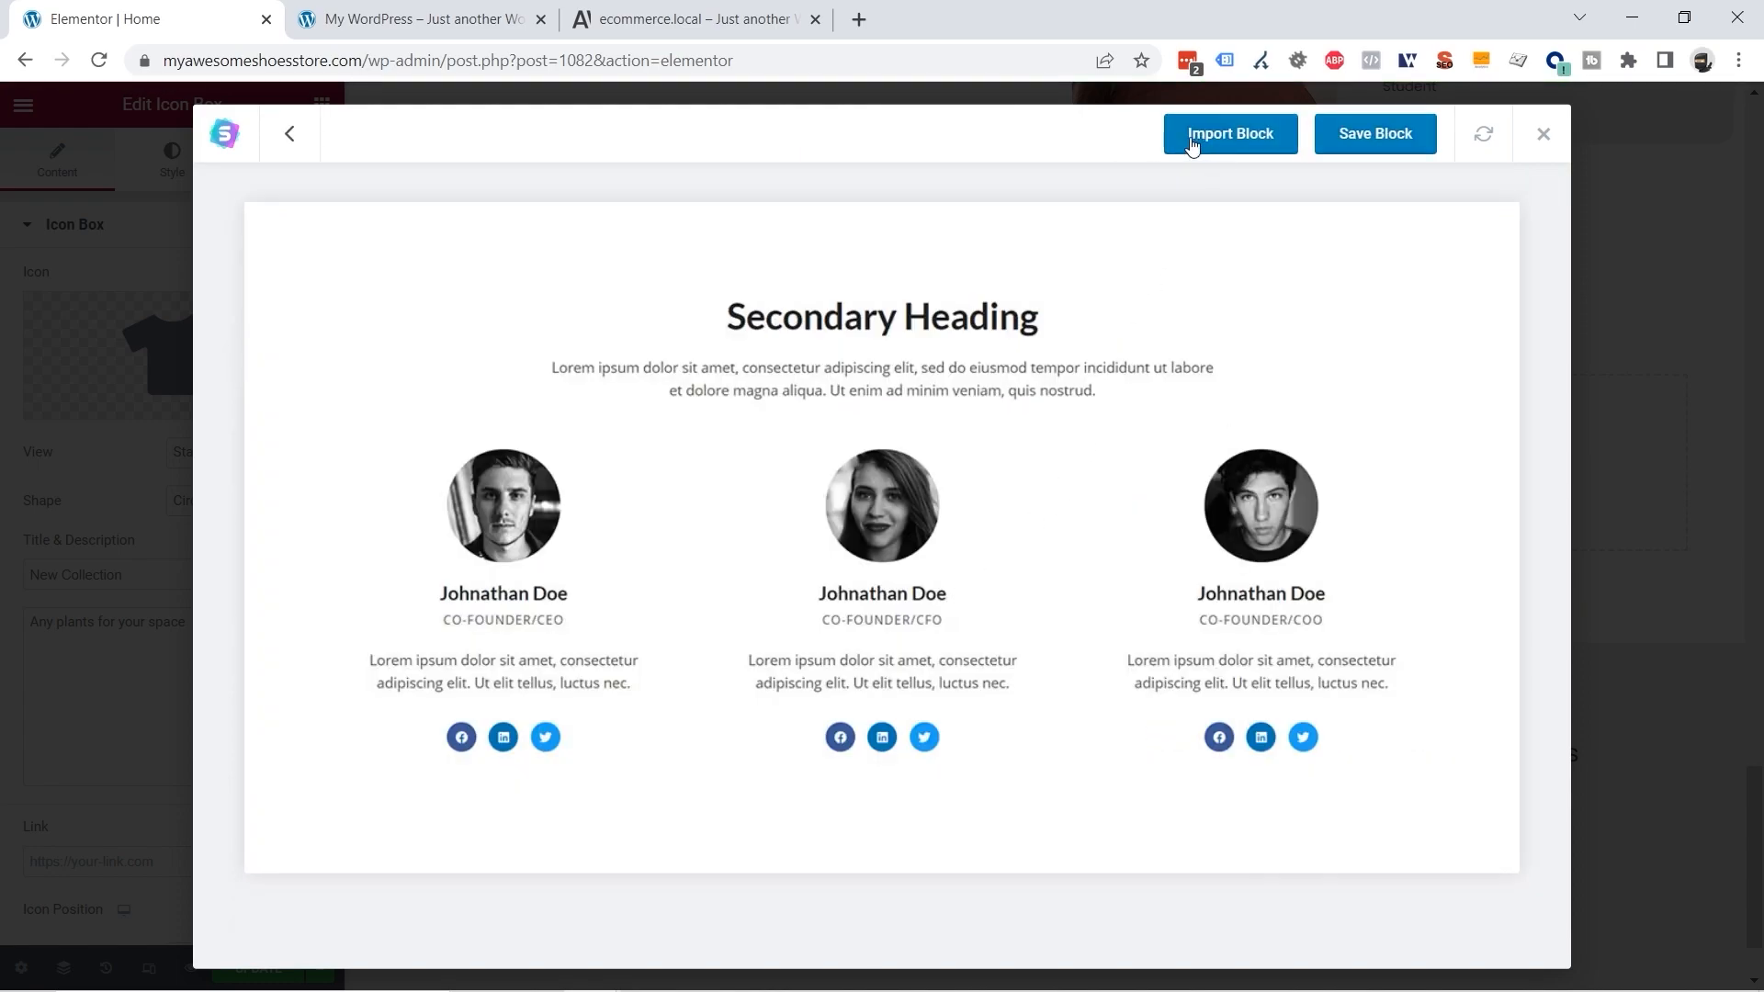
click(1238, 139)
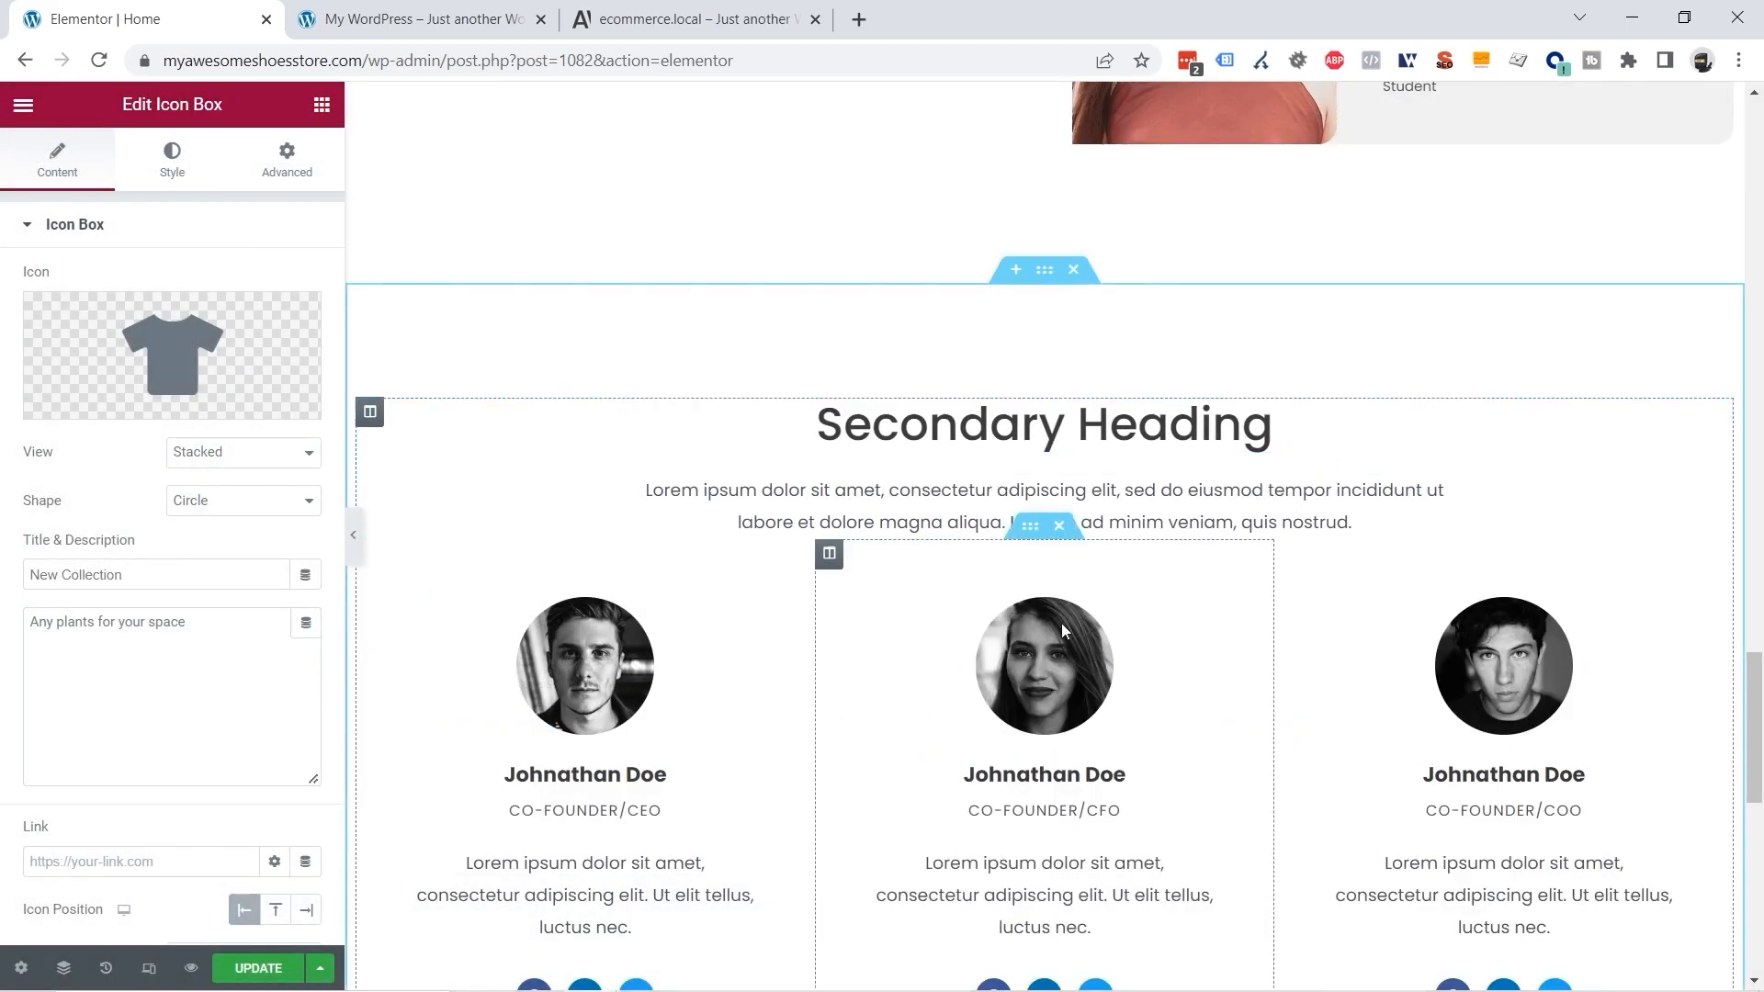
Step: Look over the imported team block and delete its whole section from the page
scroll(1010, 492, down, 5)
scroll(1117, 859, up, 5)
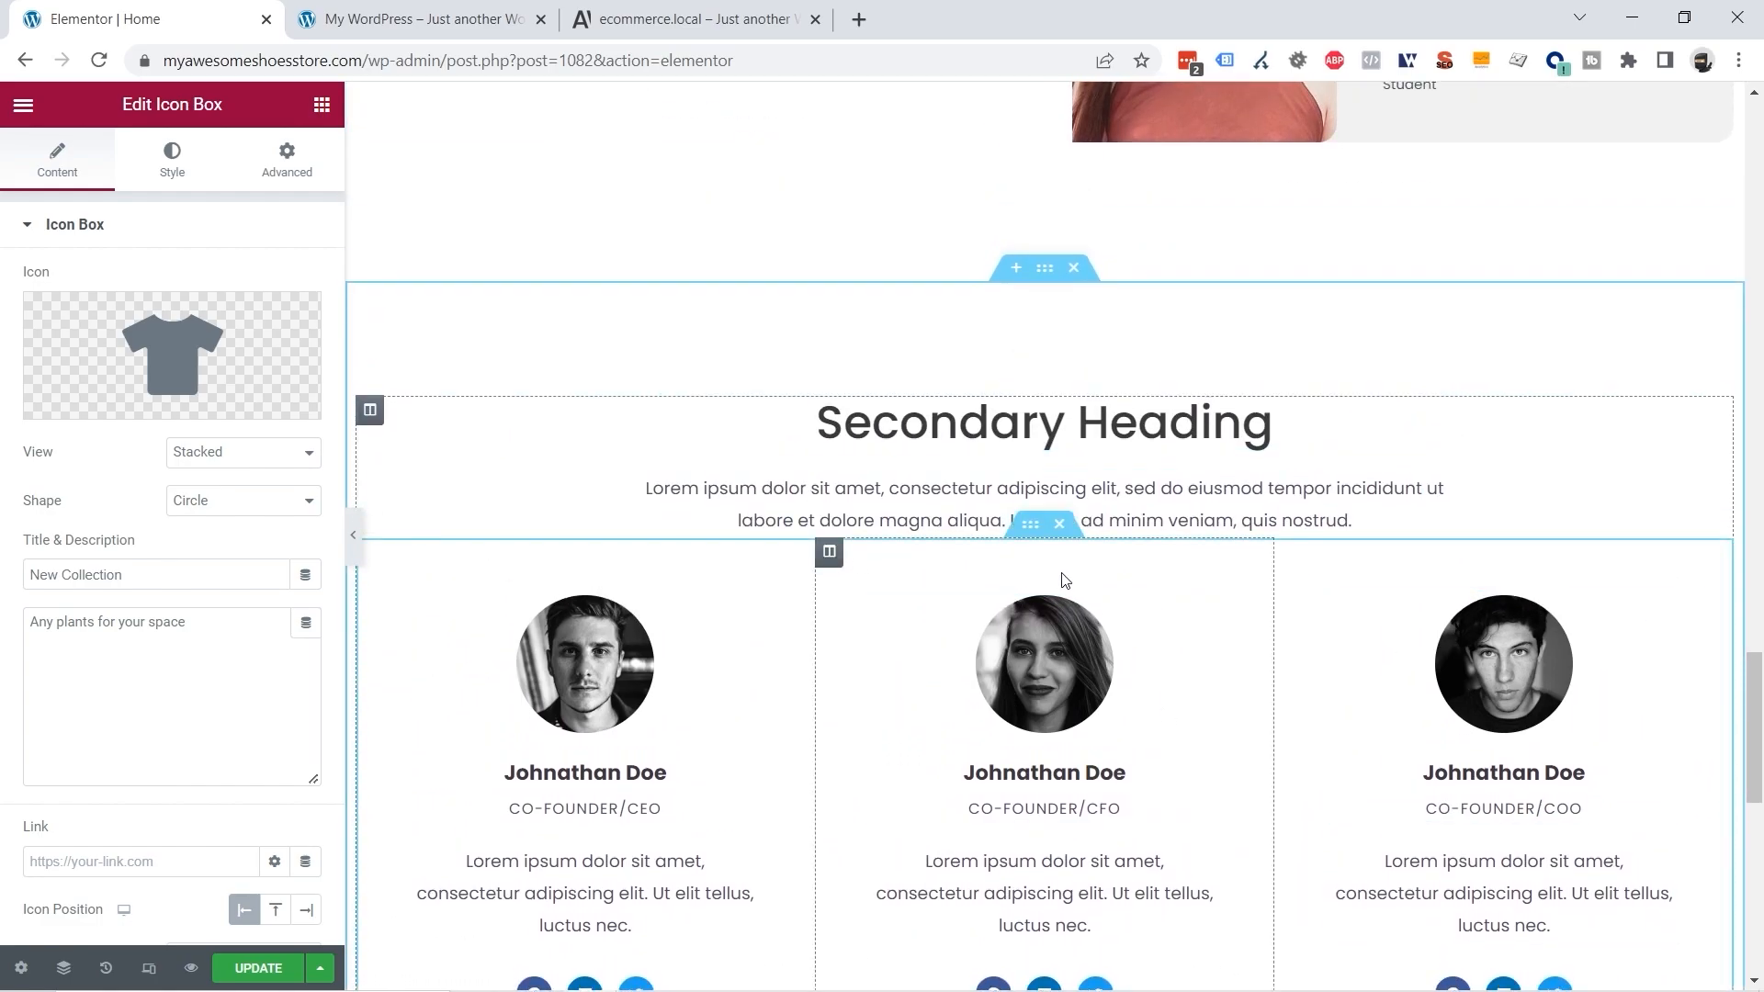
scroll(1043, 562, down, 1)
scroll(1043, 562, up, 1)
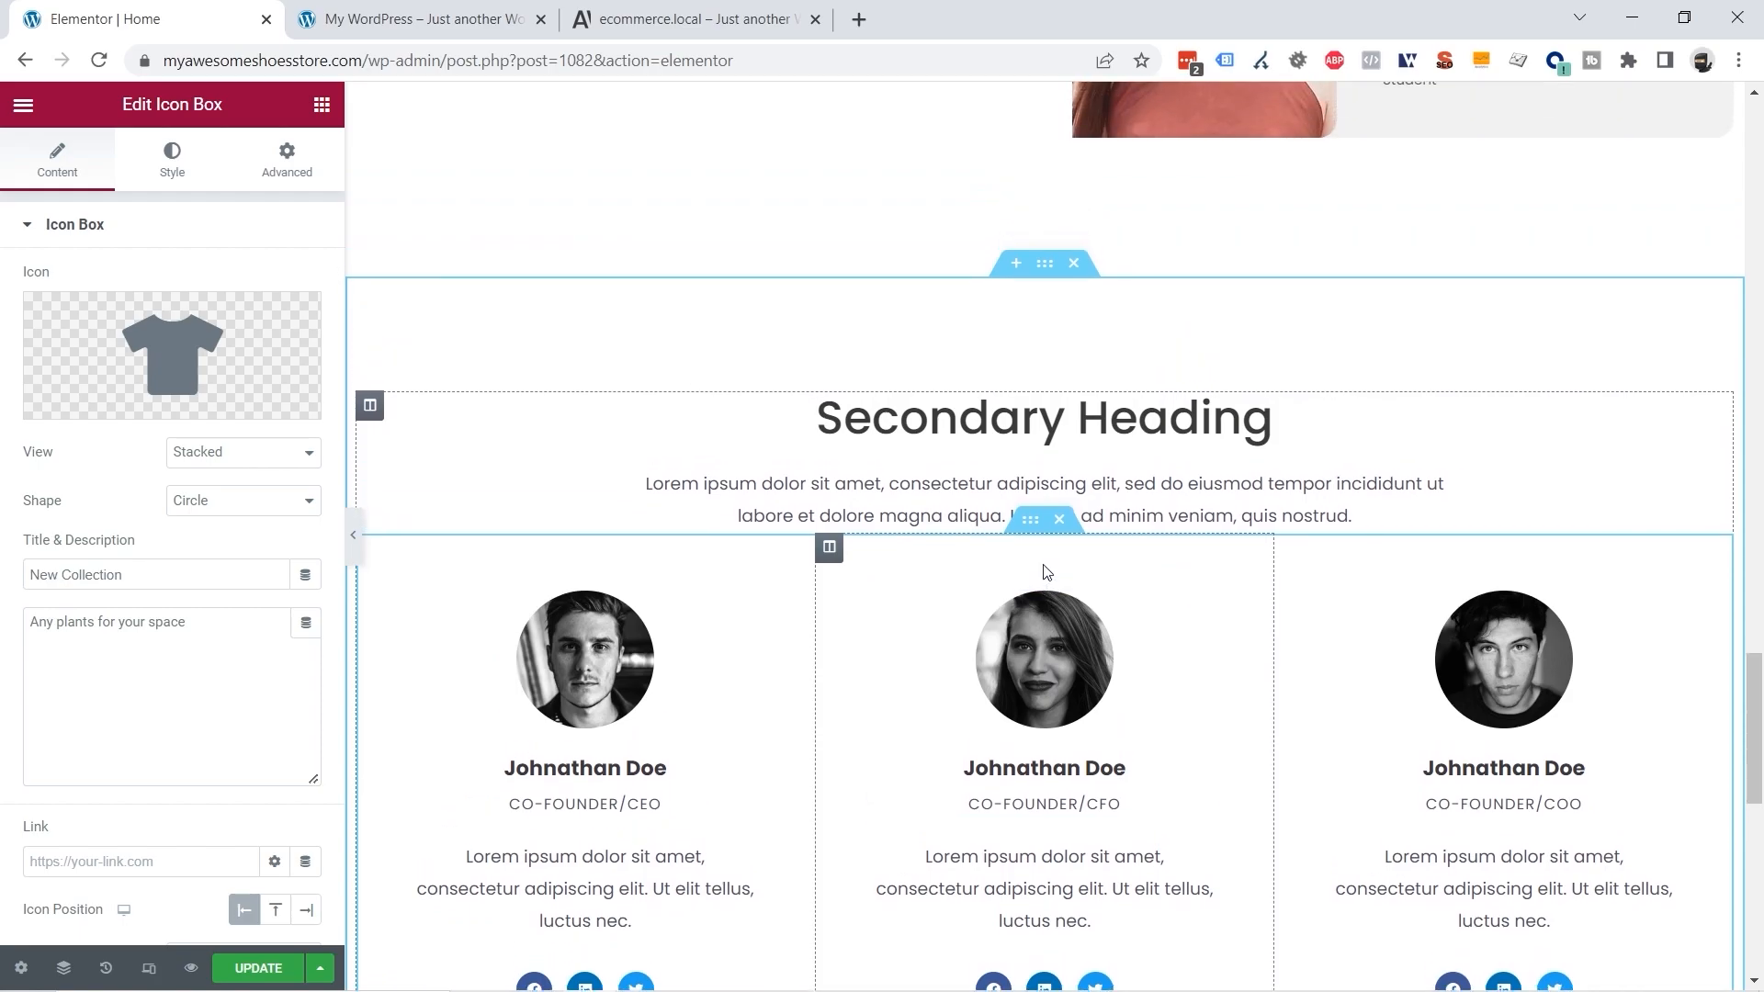
click(1077, 274)
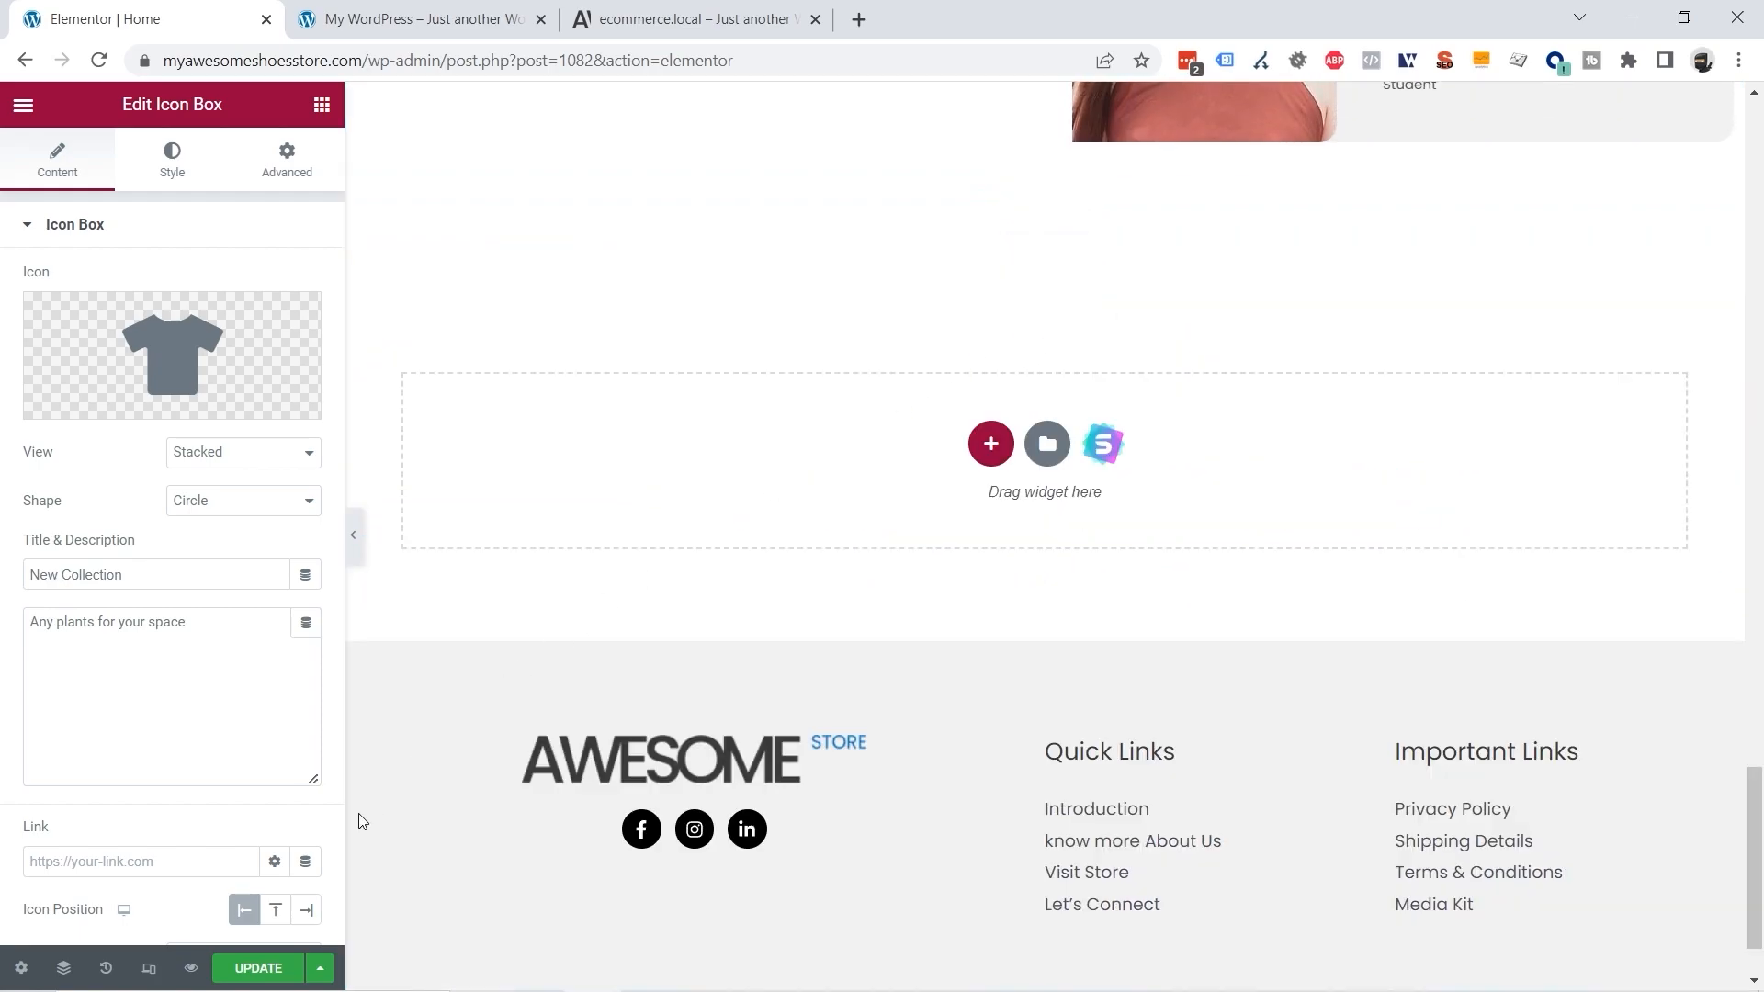
Step: Update the Home page, reload the live site and check the area between the testimonials and the footer
click(258, 968)
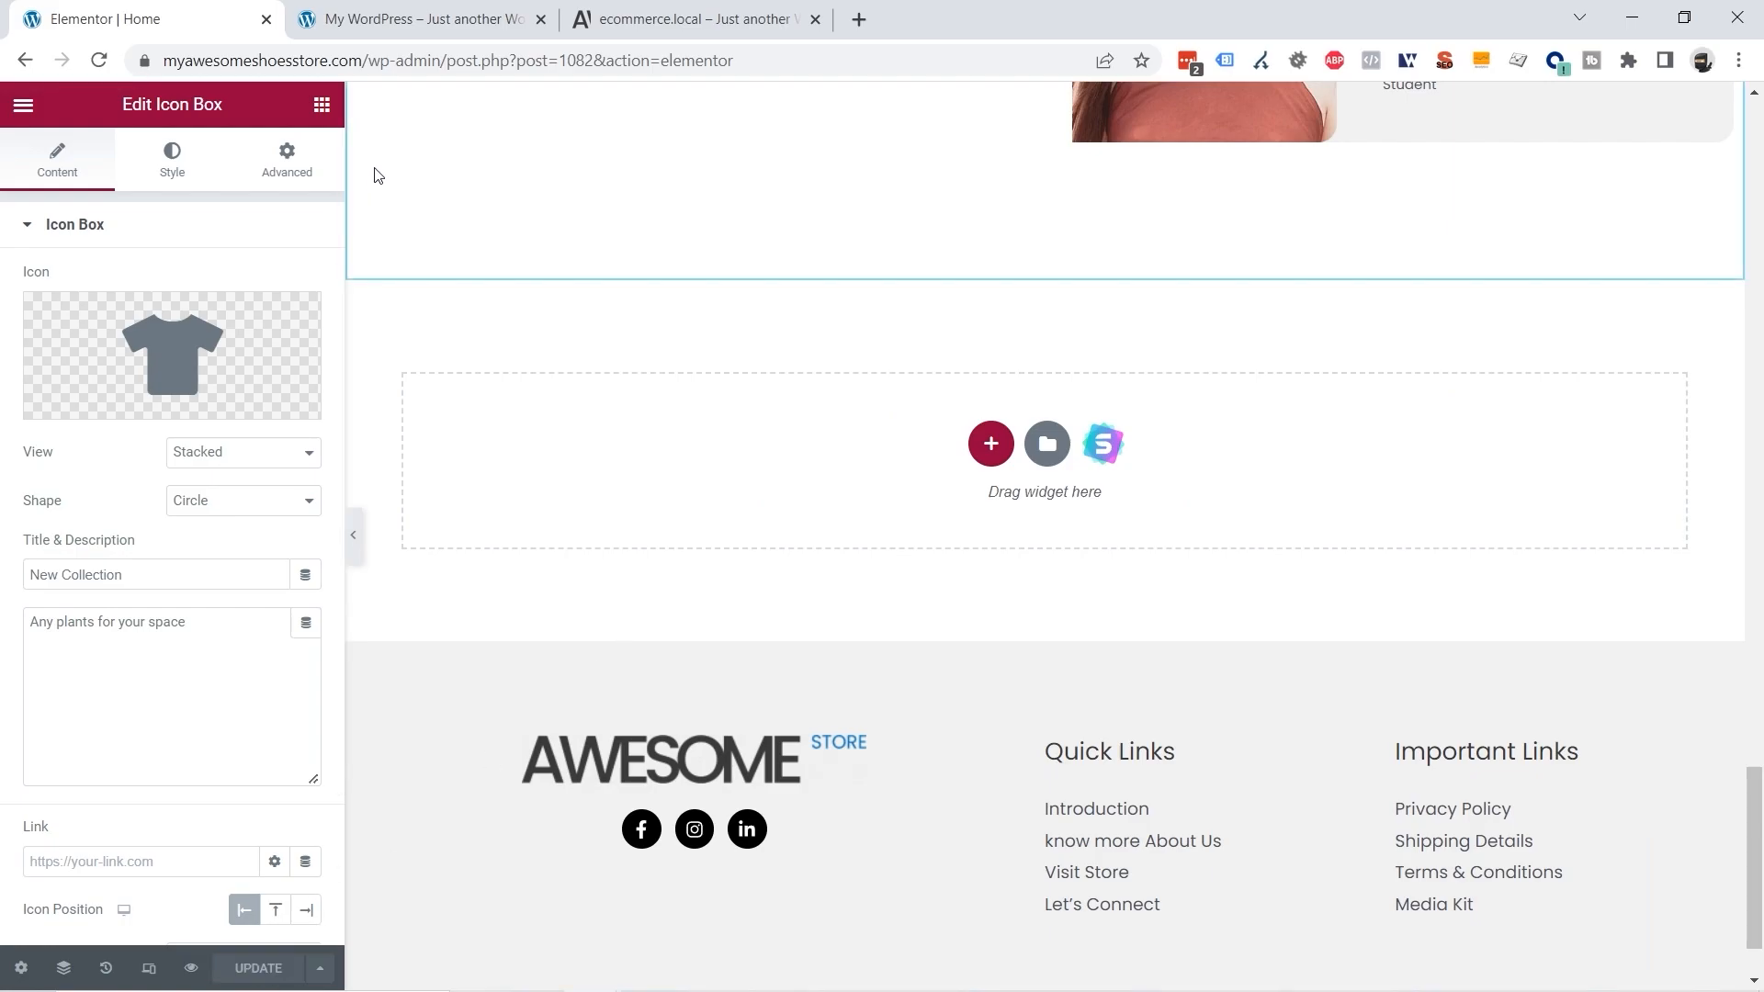
click(416, 24)
click(99, 61)
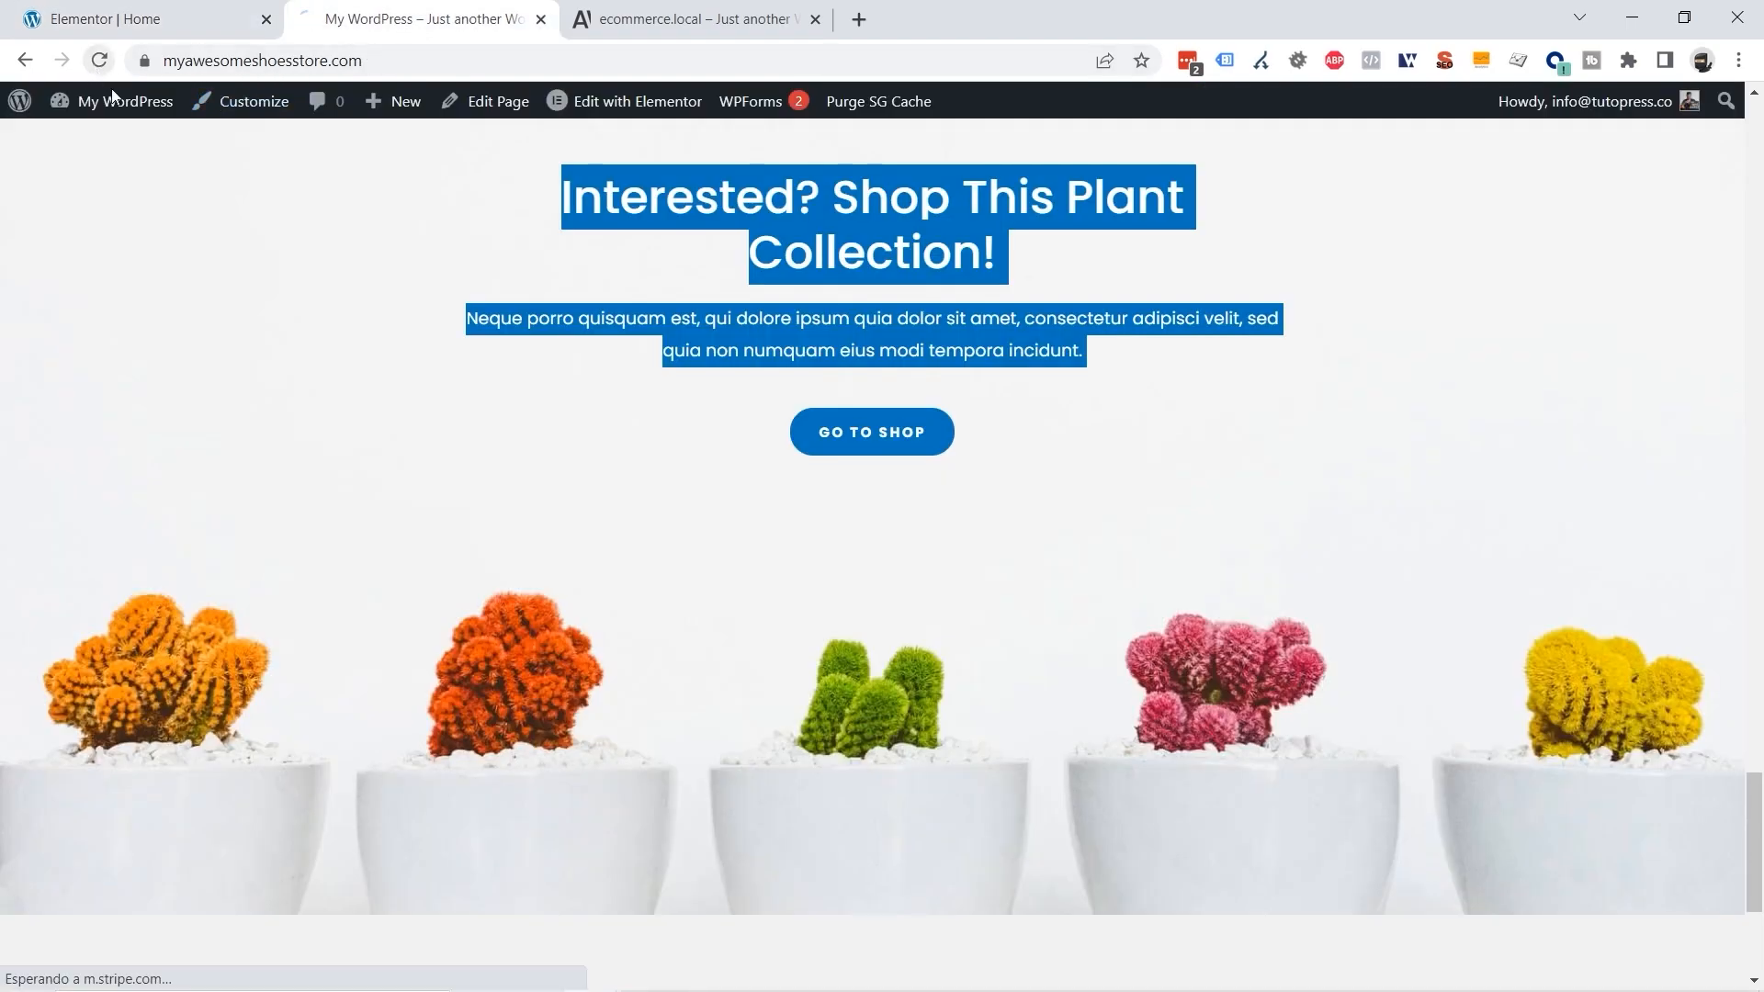
scroll(1496, 732, up, 7)
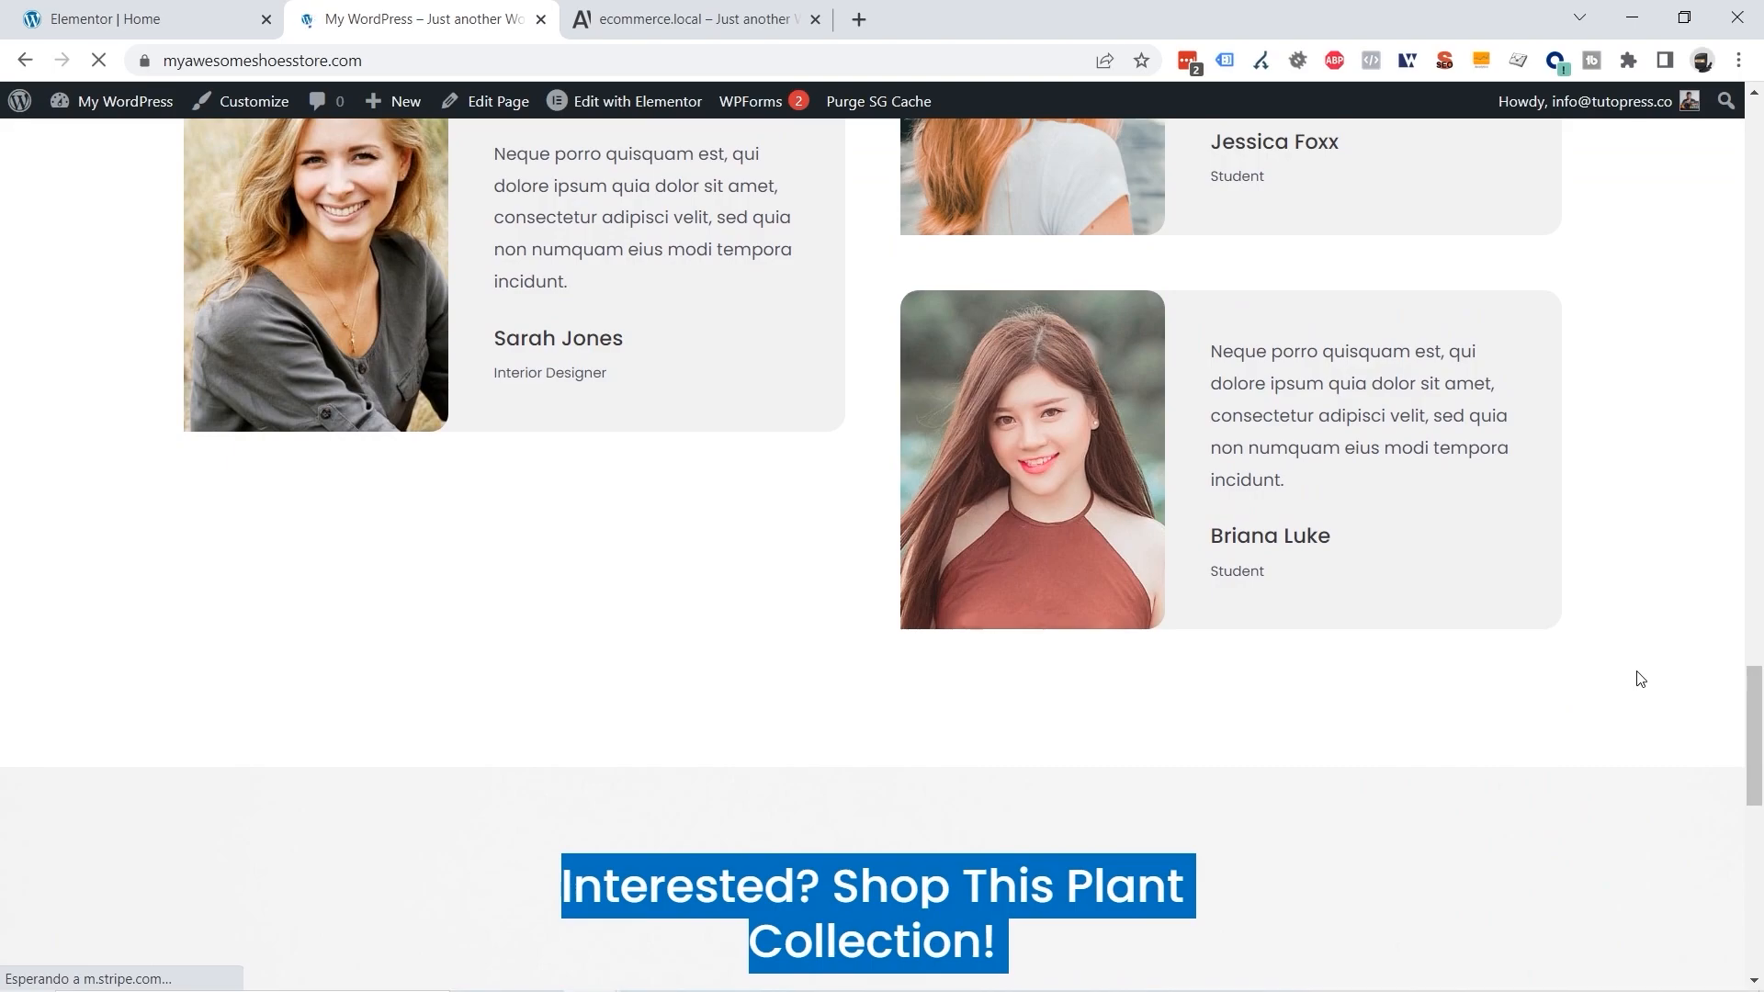
scroll(1635, 683, up, 8)
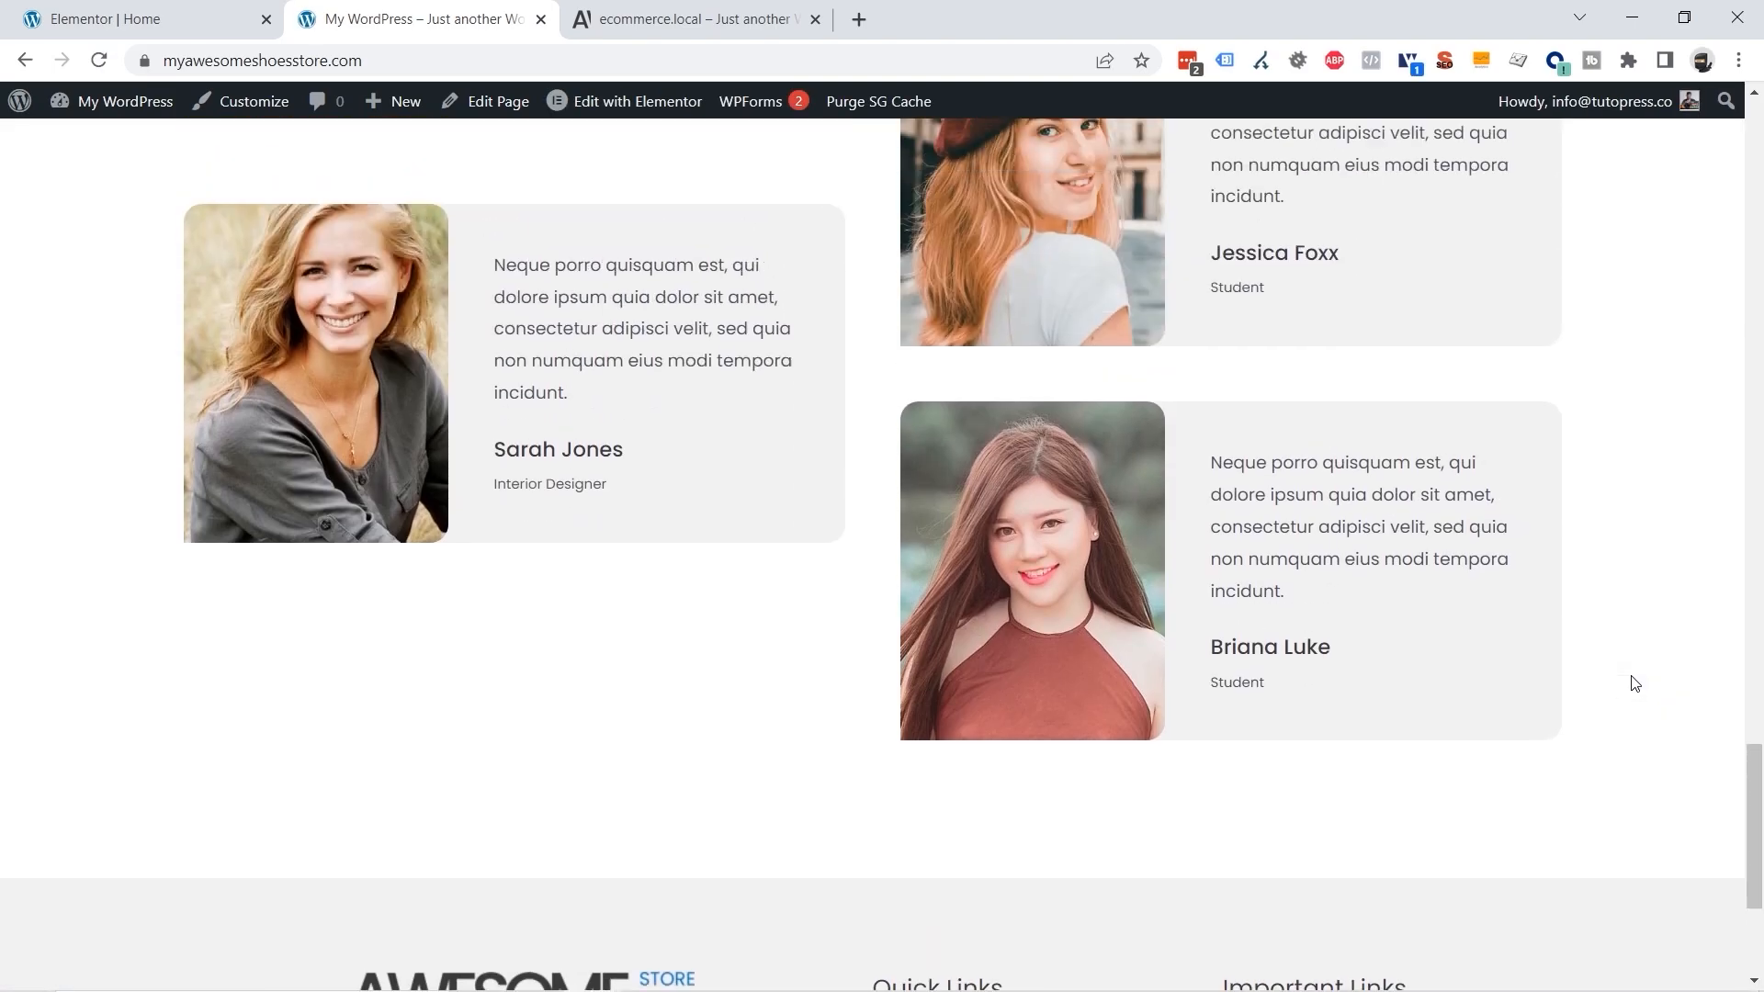
Step: Return to the Home page in the Elementor editor and switch its responsive preview to the mobile layout
scroll(1625, 684, up, 20)
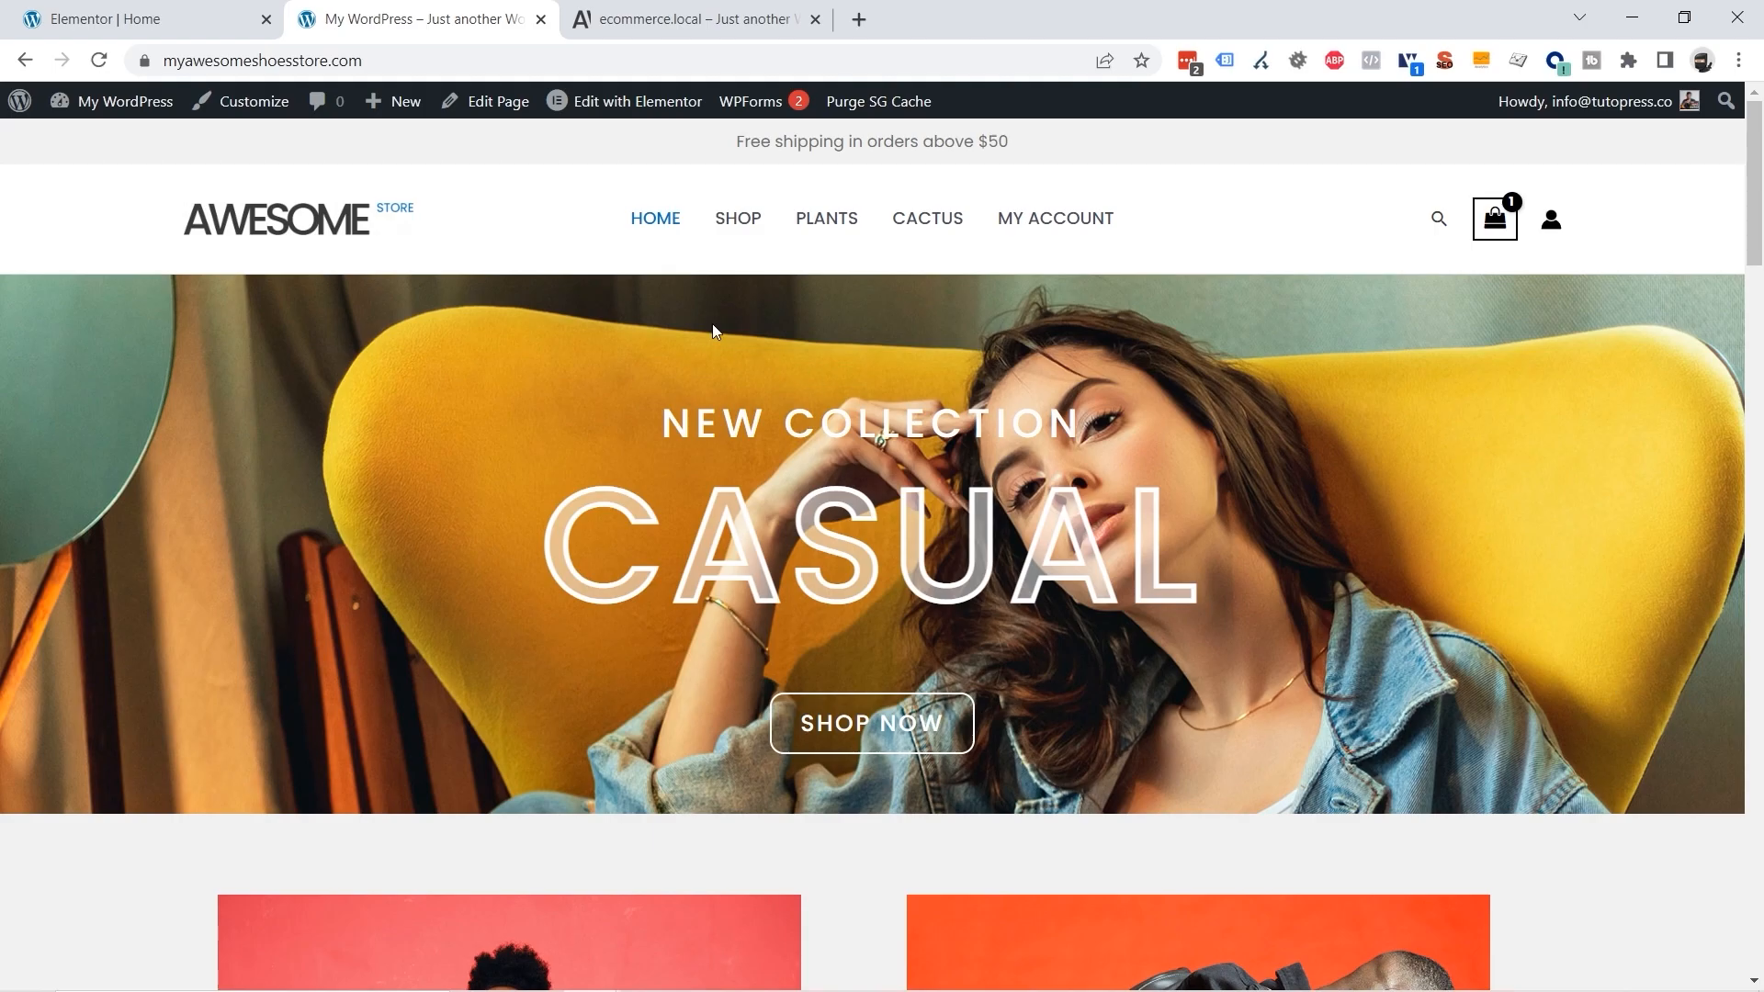
click(212, 28)
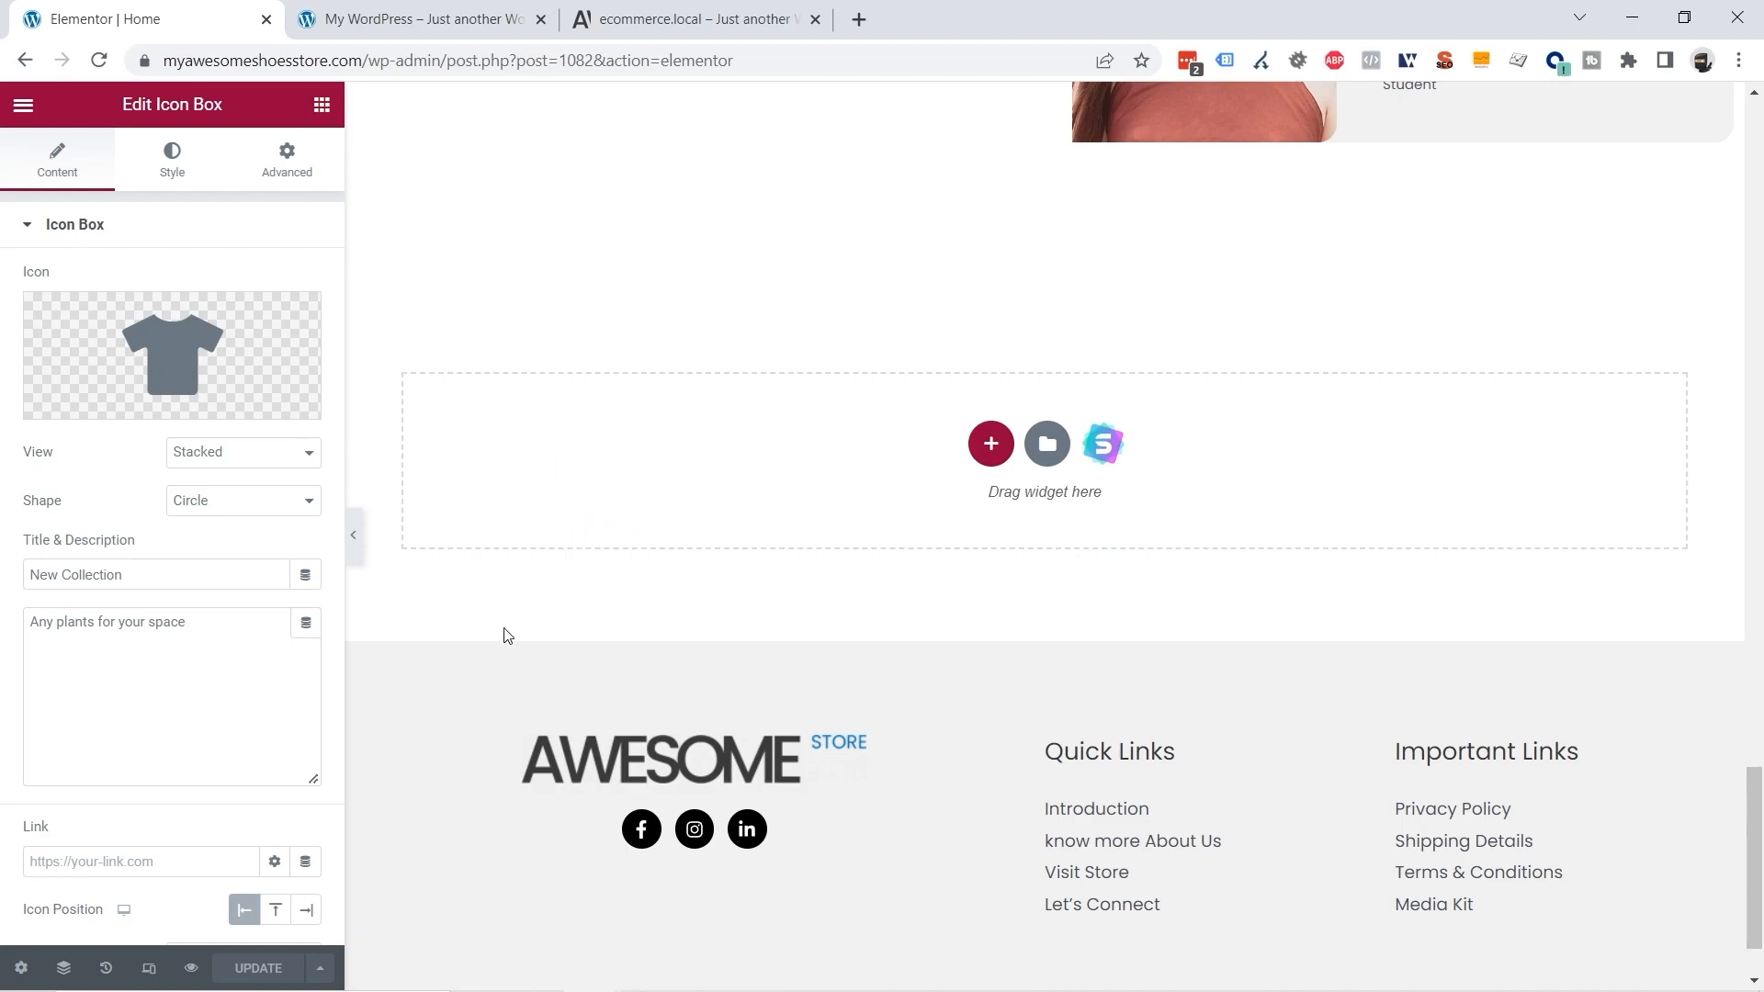
click(149, 975)
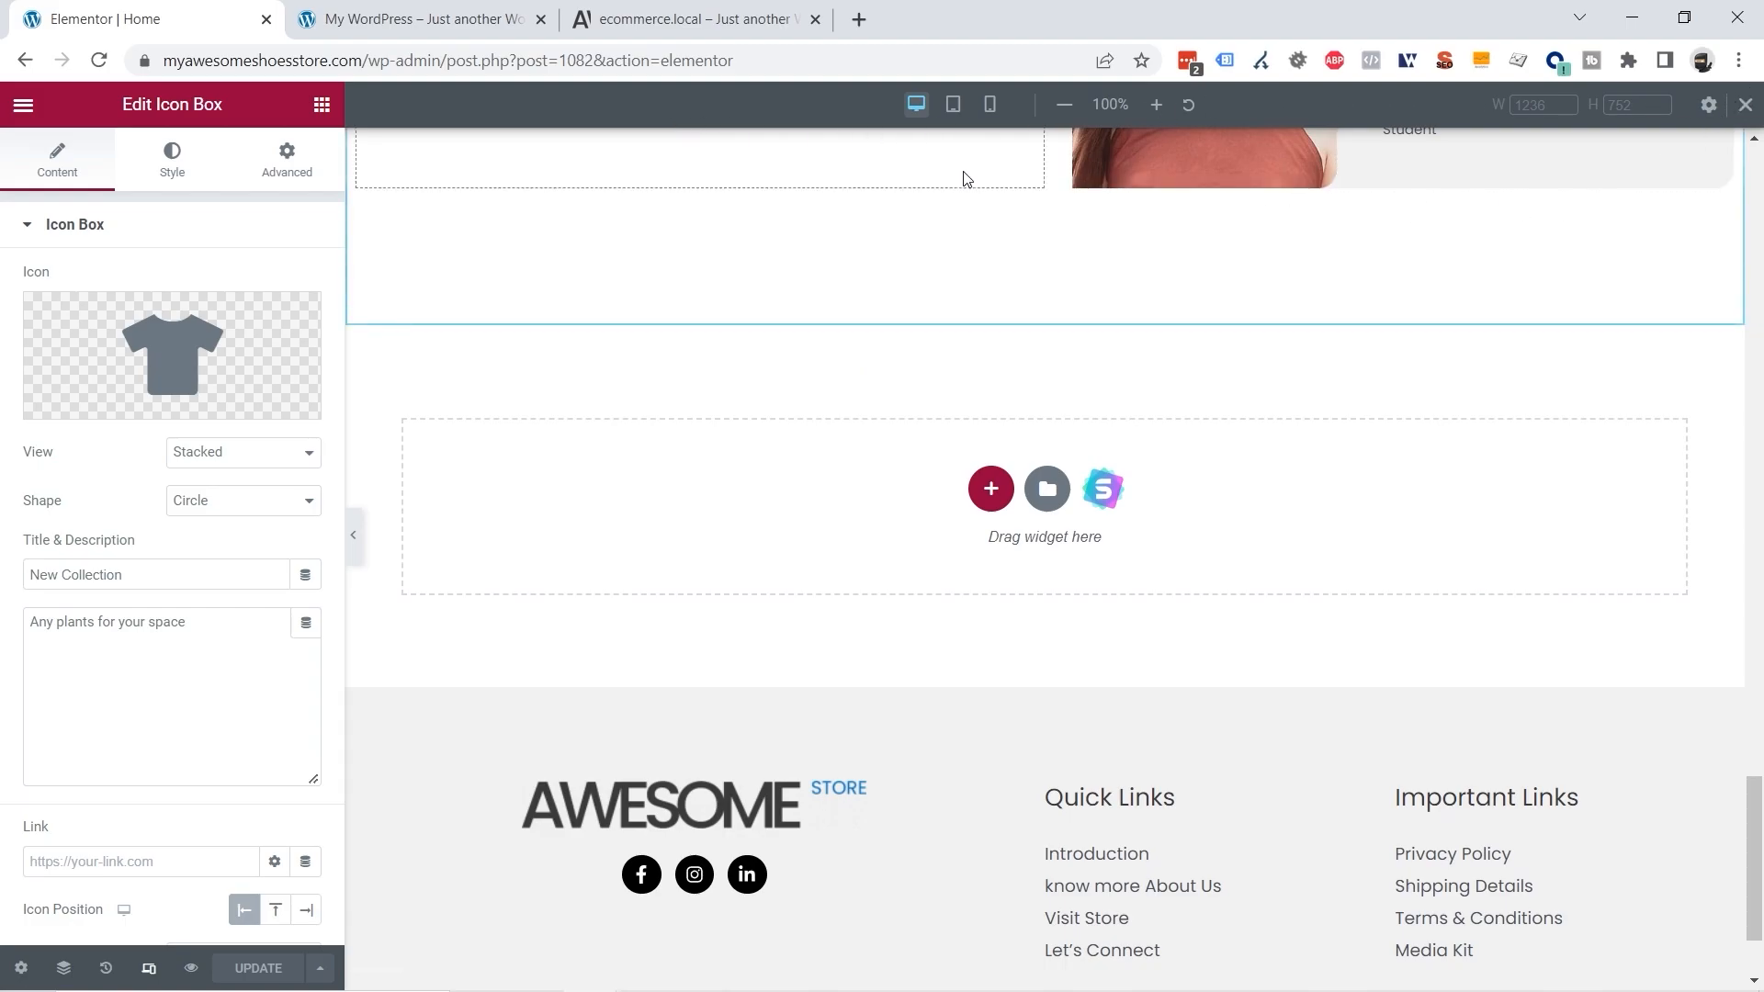
click(991, 110)
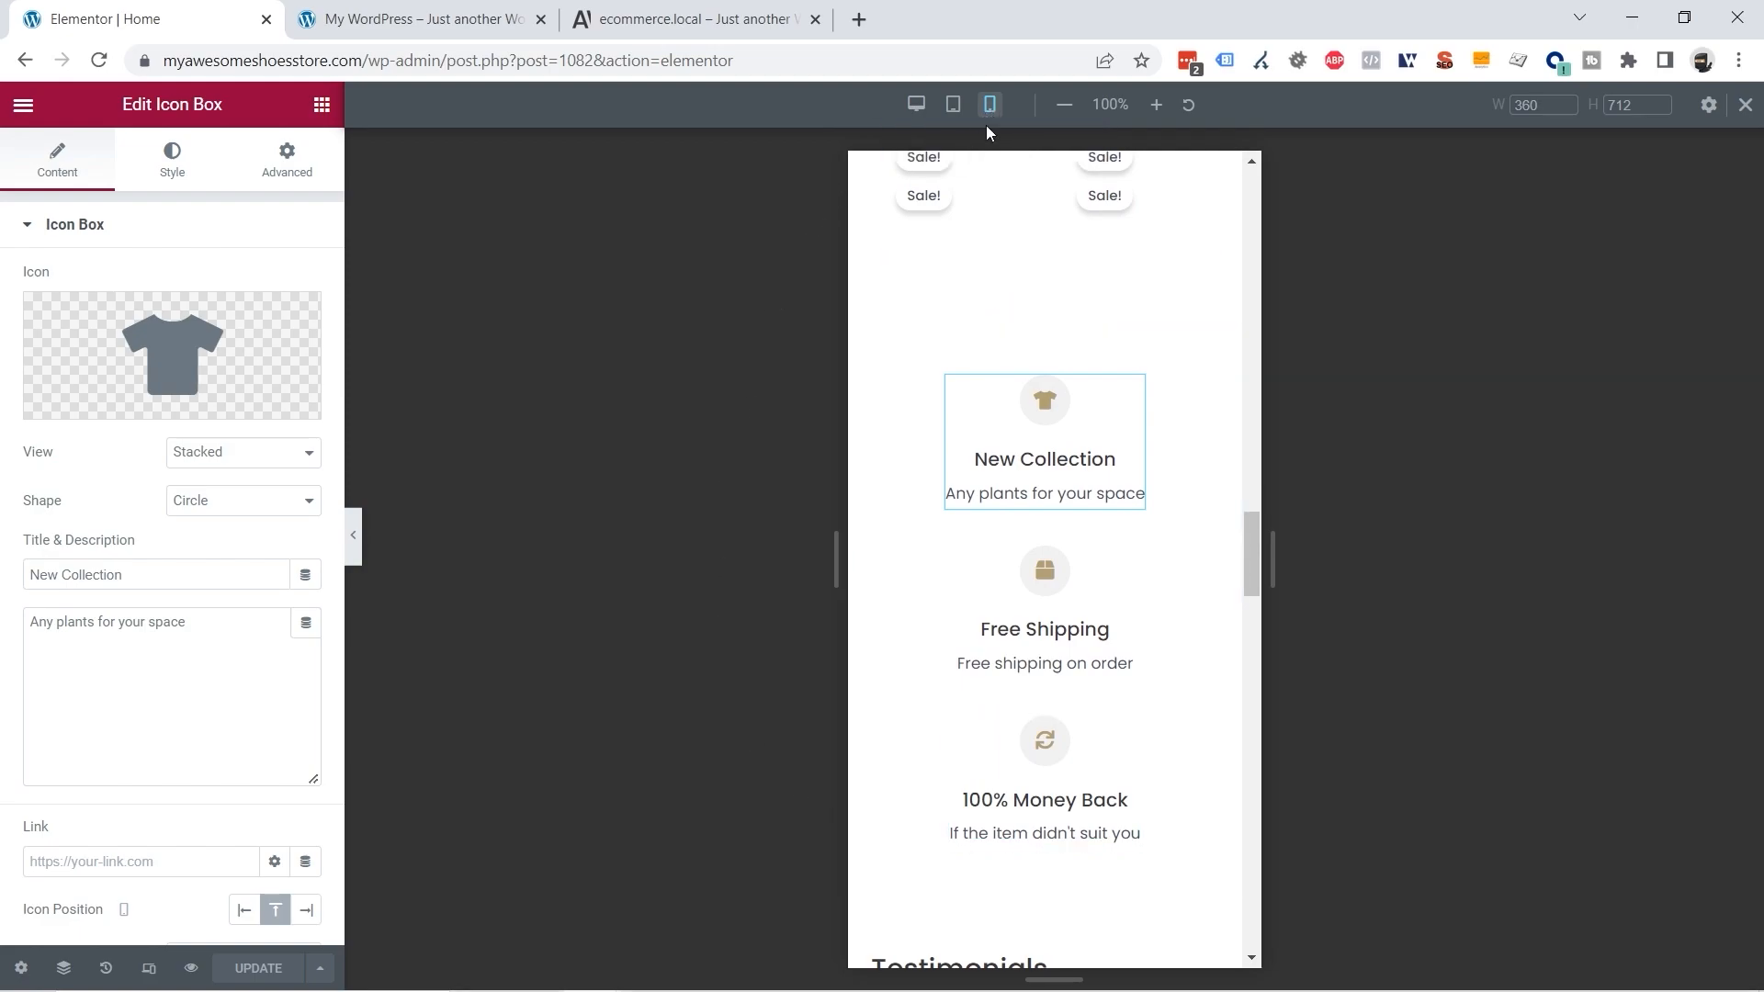
Step: Examine the mobile layout of the icon boxes, Featured products, collection columns and hero banner for sizing and spacing problems
scroll(1118, 634, up, 6)
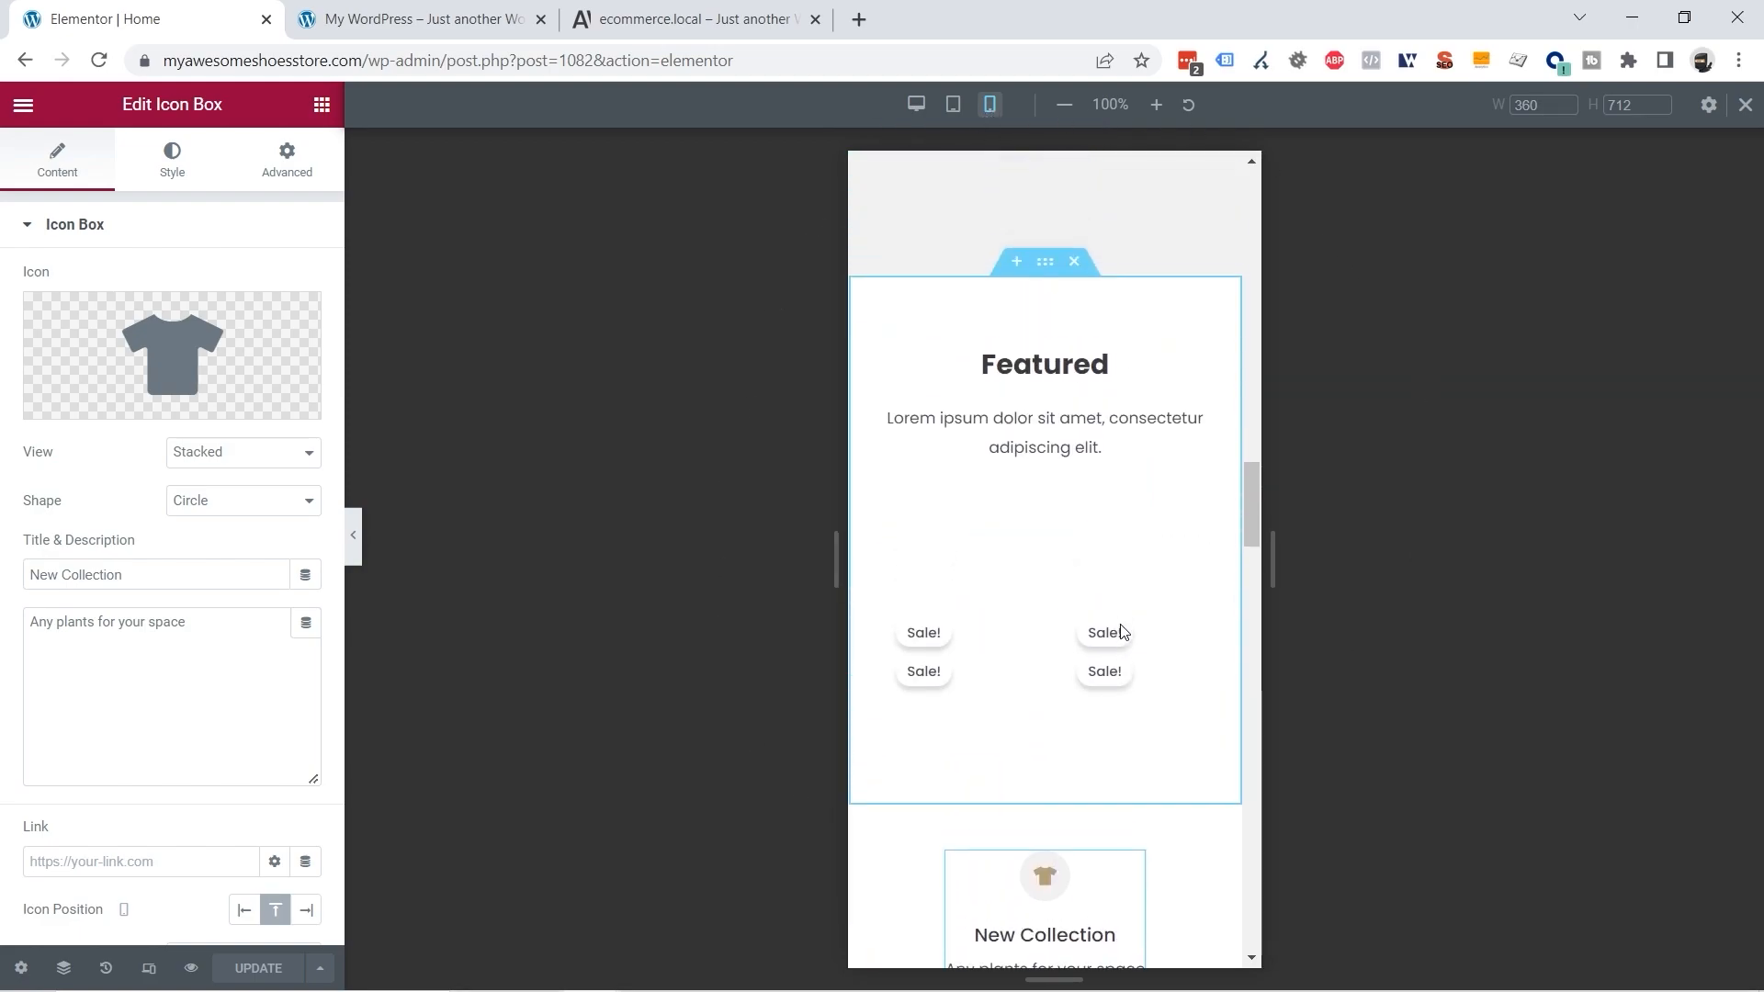
scroll(1120, 632, up, 10)
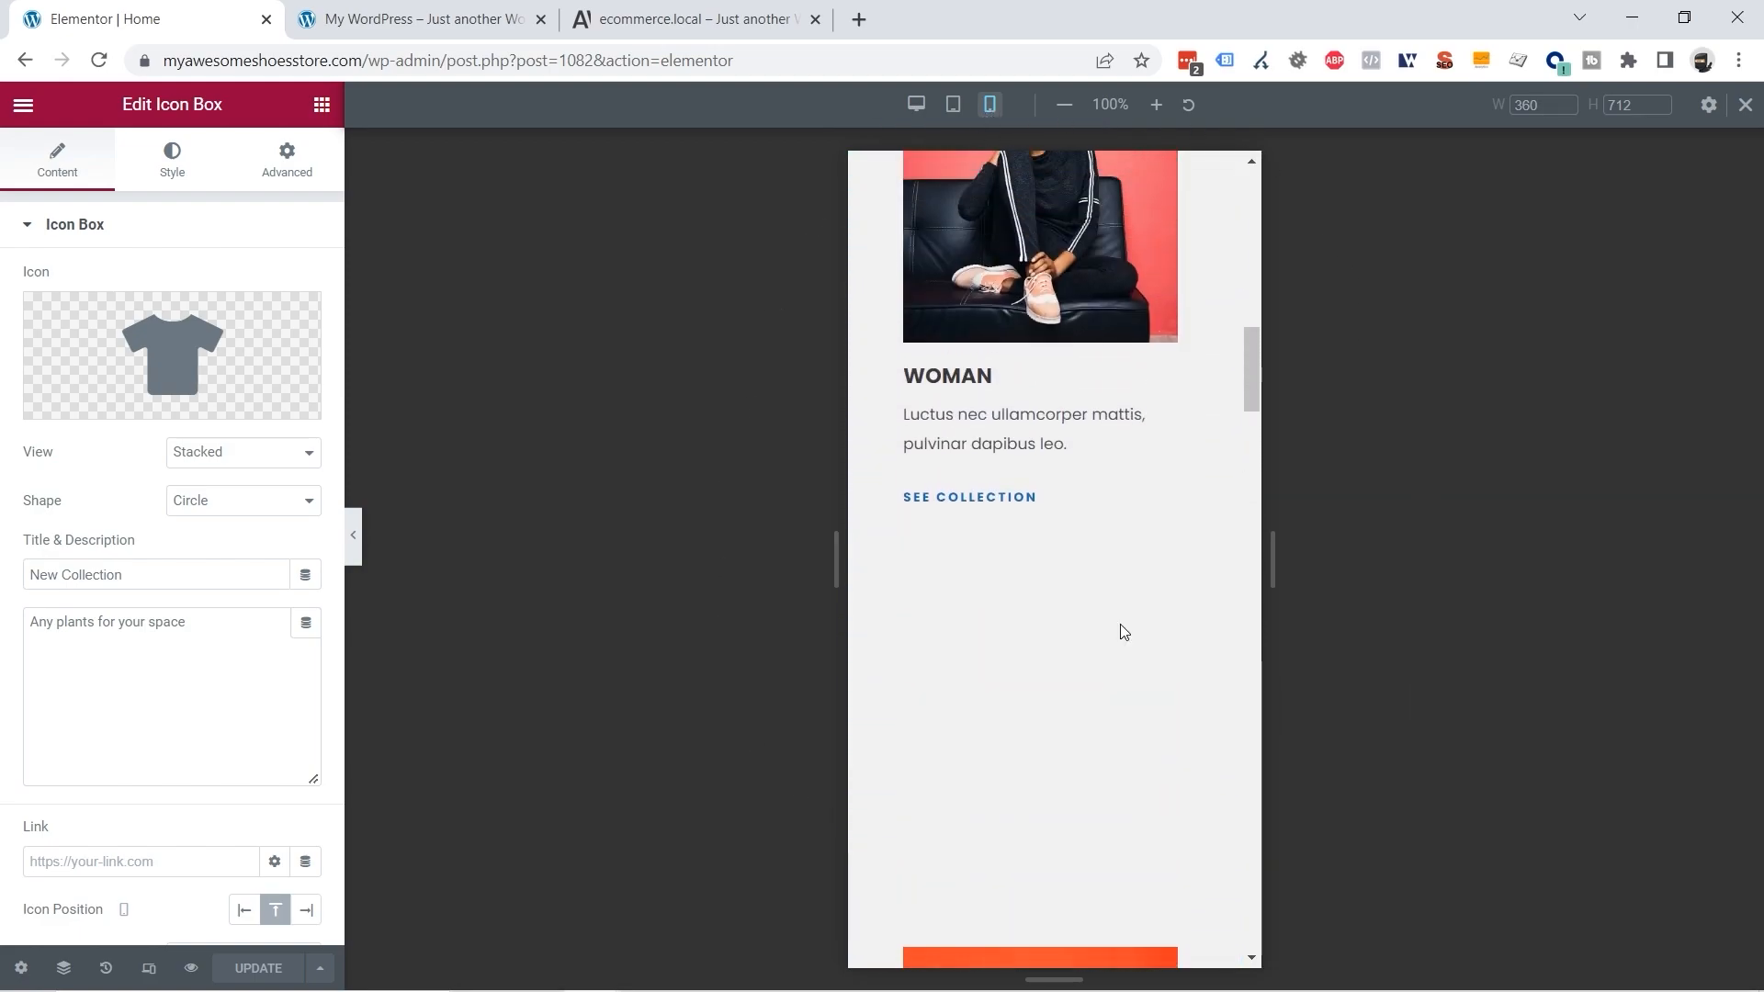
scroll(1121, 624, up, 10)
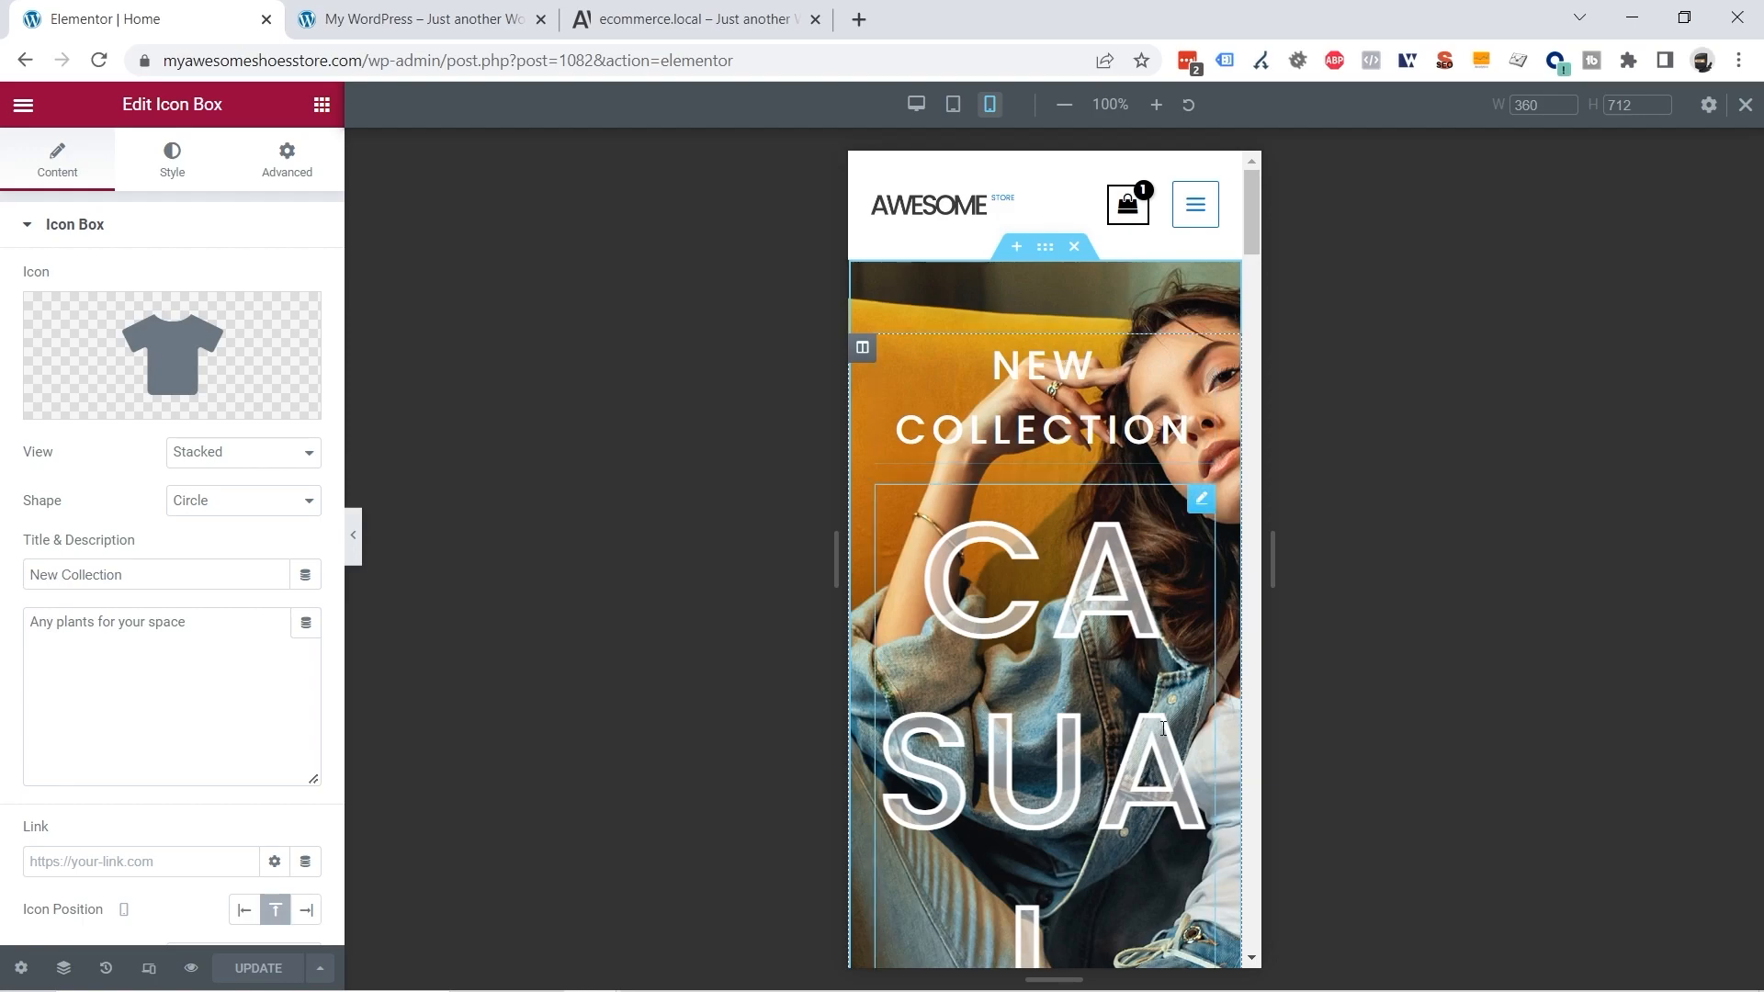
scroll(1081, 689, down, 4)
scroll(1082, 690, down, 5)
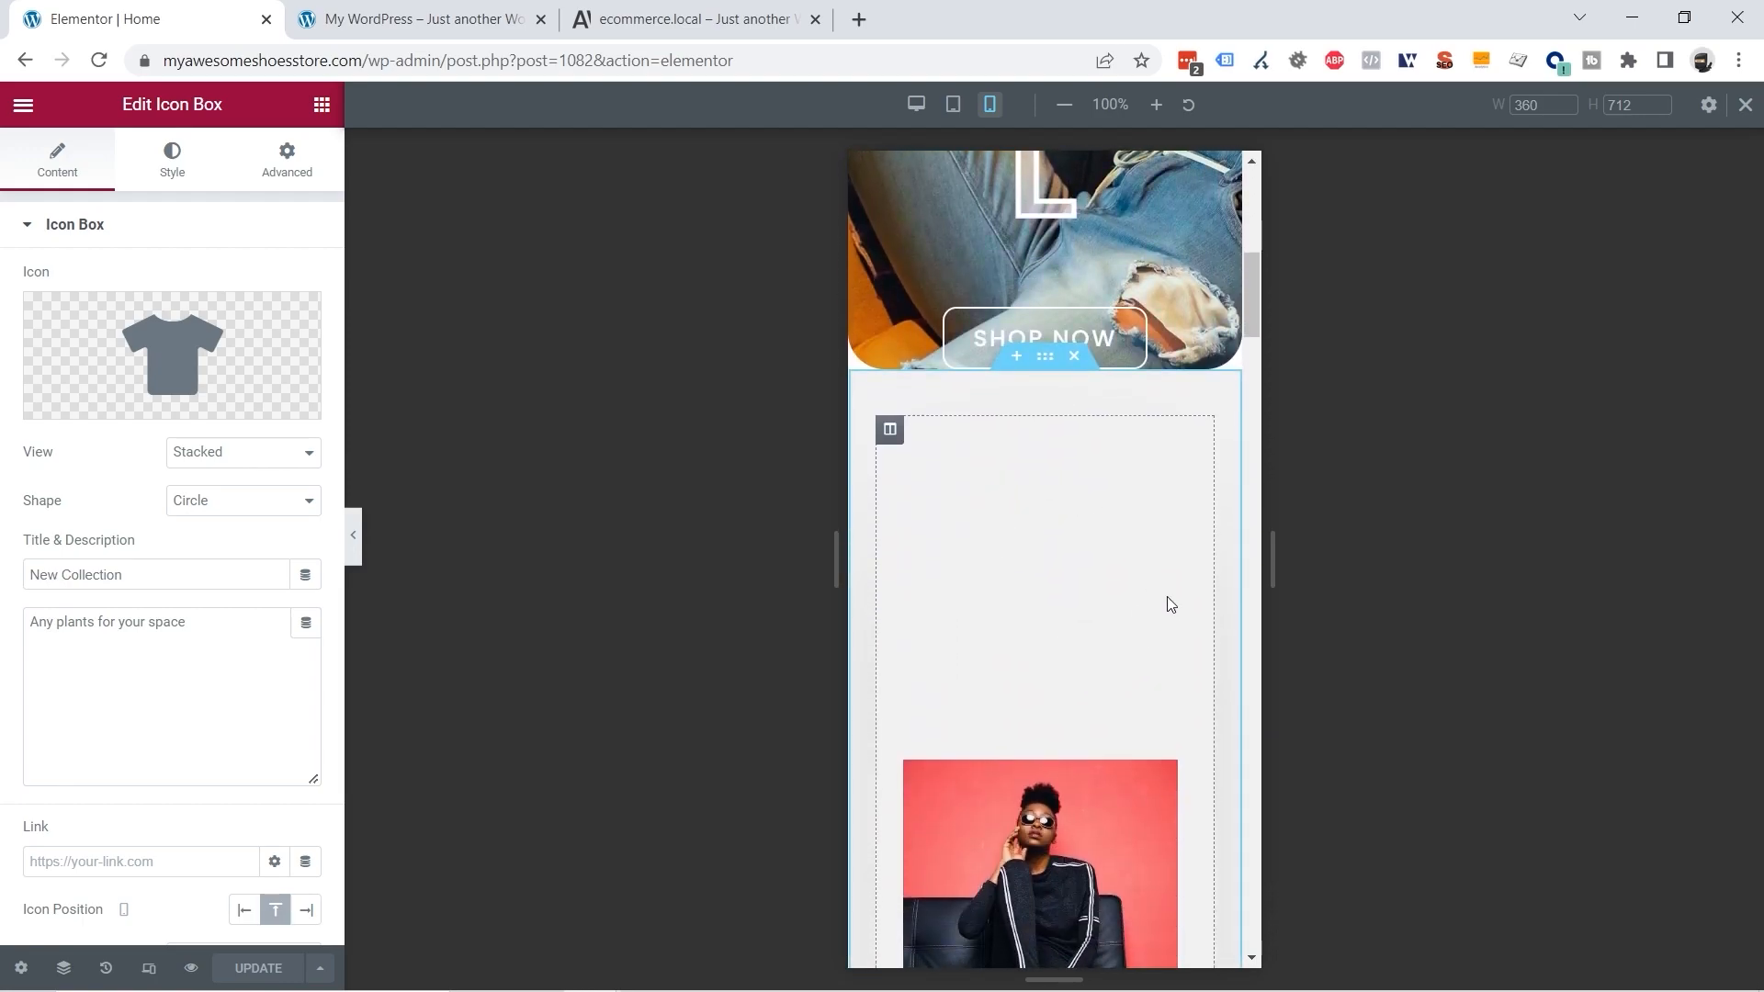
scroll(964, 623, down, 2)
scroll(1031, 445, up, 2)
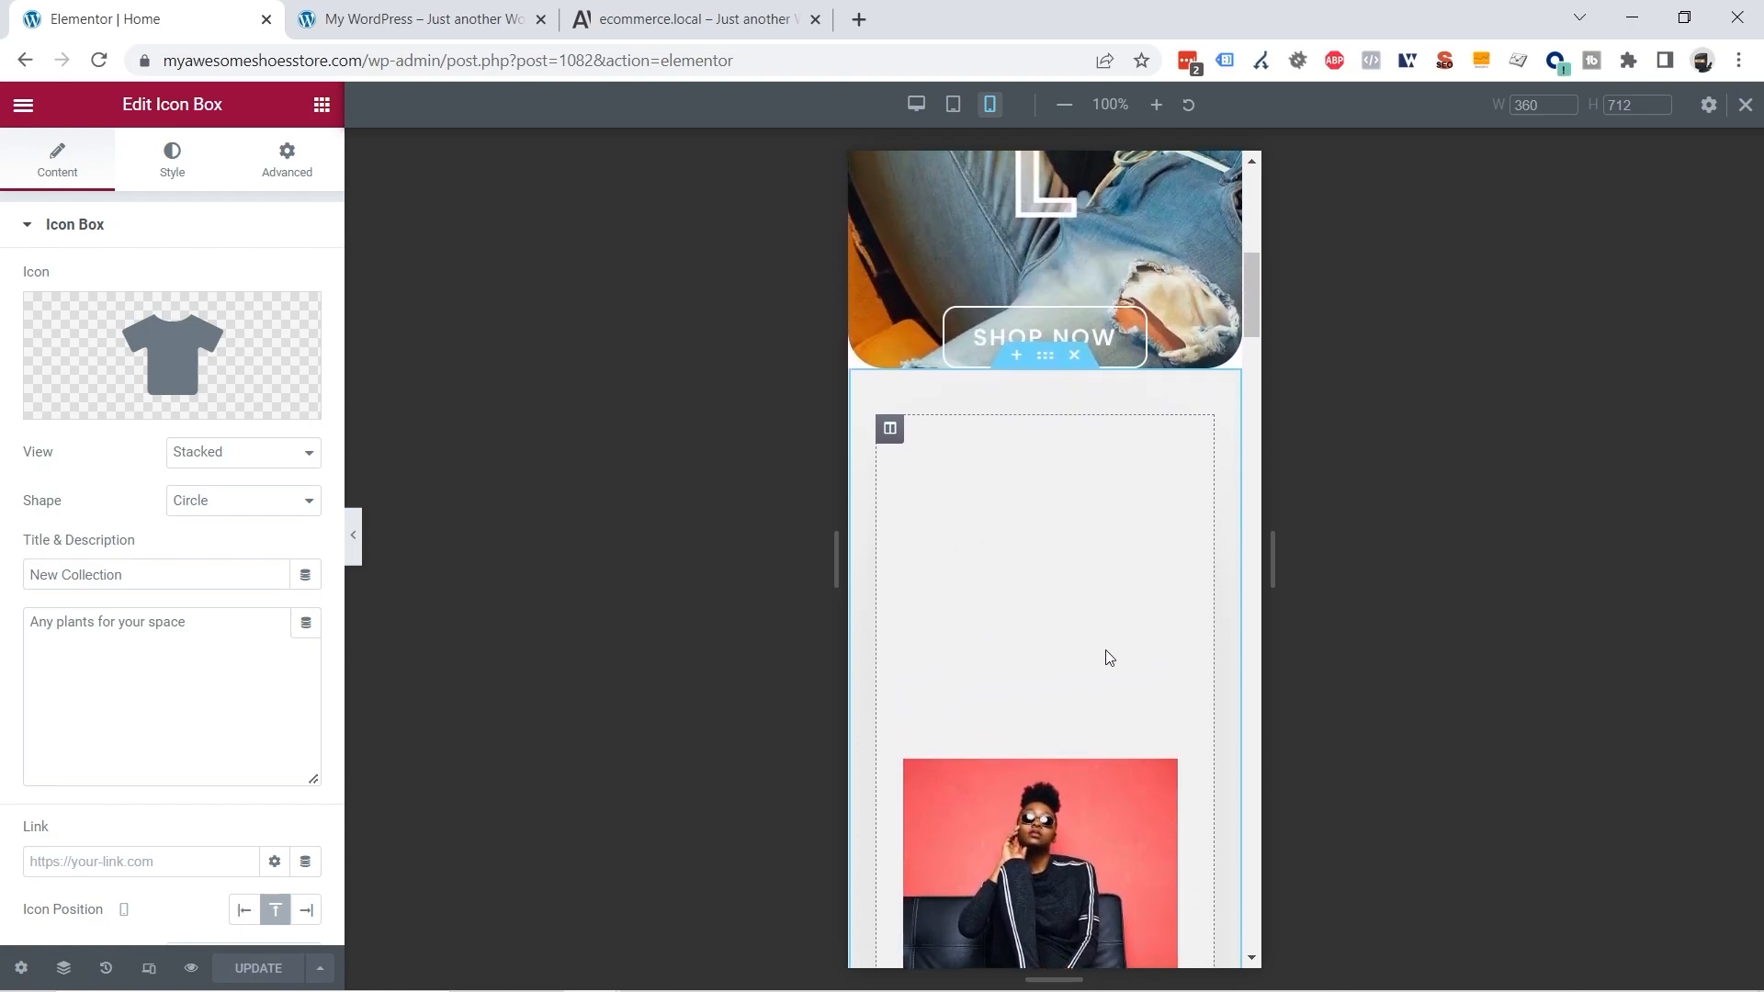
scroll(1017, 644, up, 6)
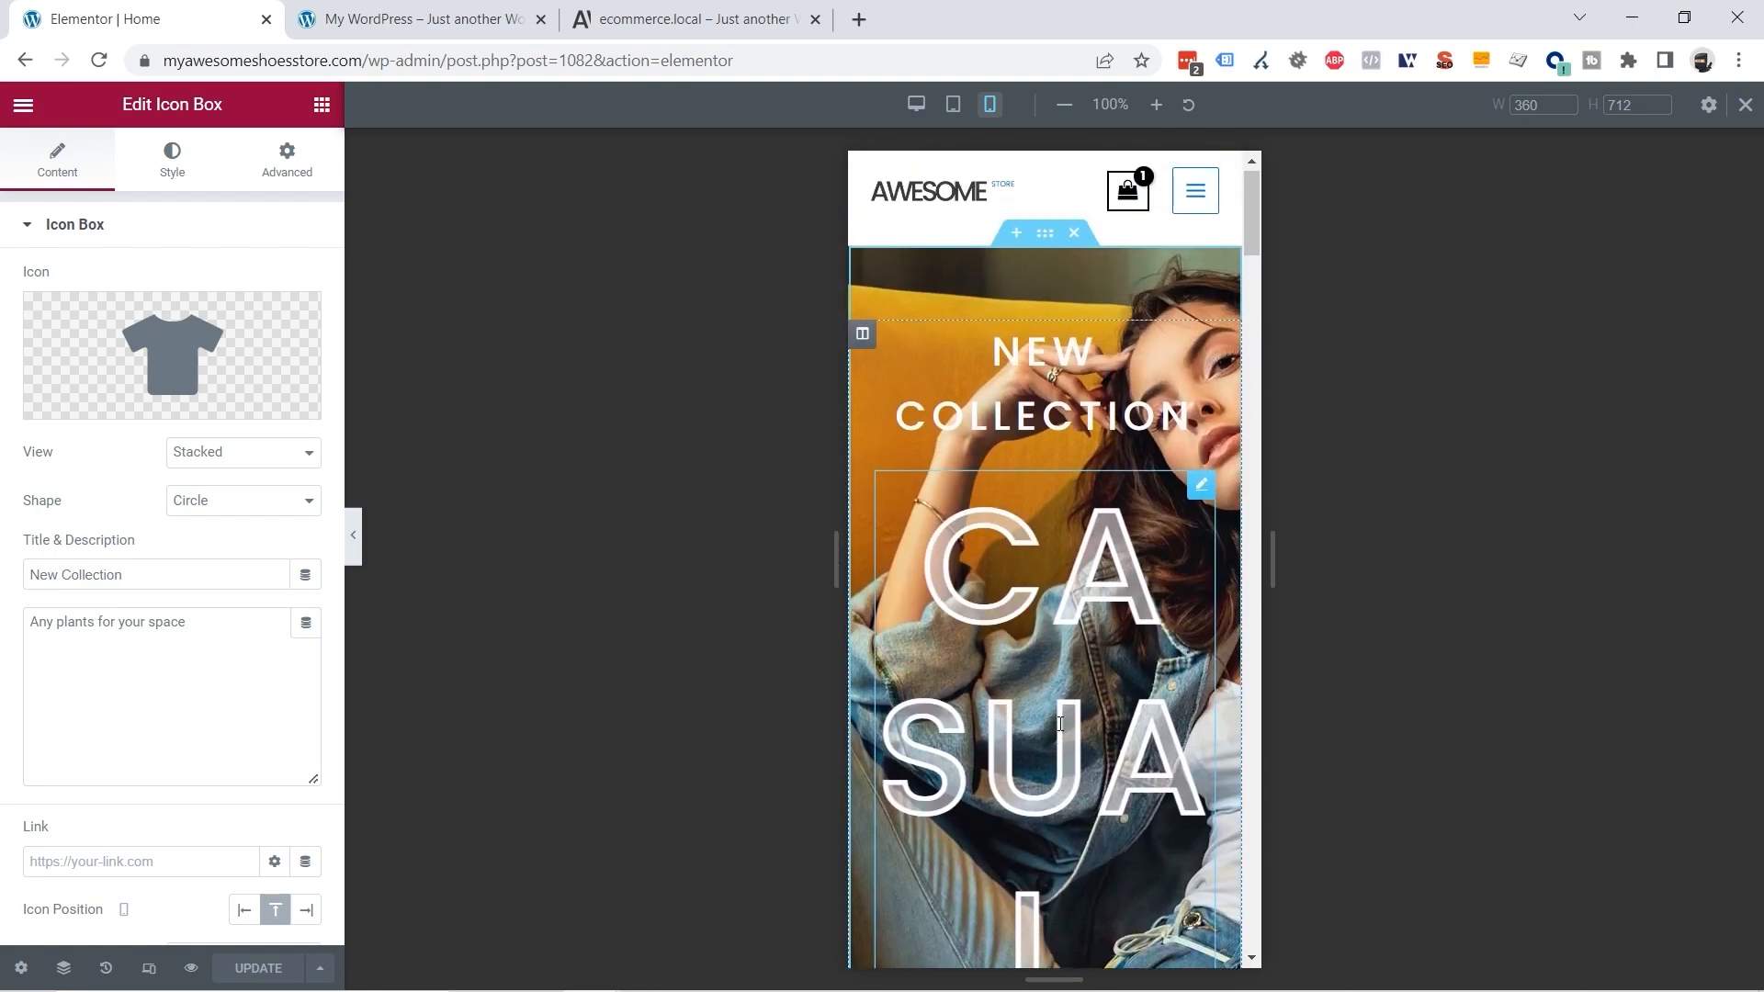
Step: Set the mobile font size of the hero's "CASUAL" heading to 65 px in its typography settings
scroll(1113, 486, down, 1)
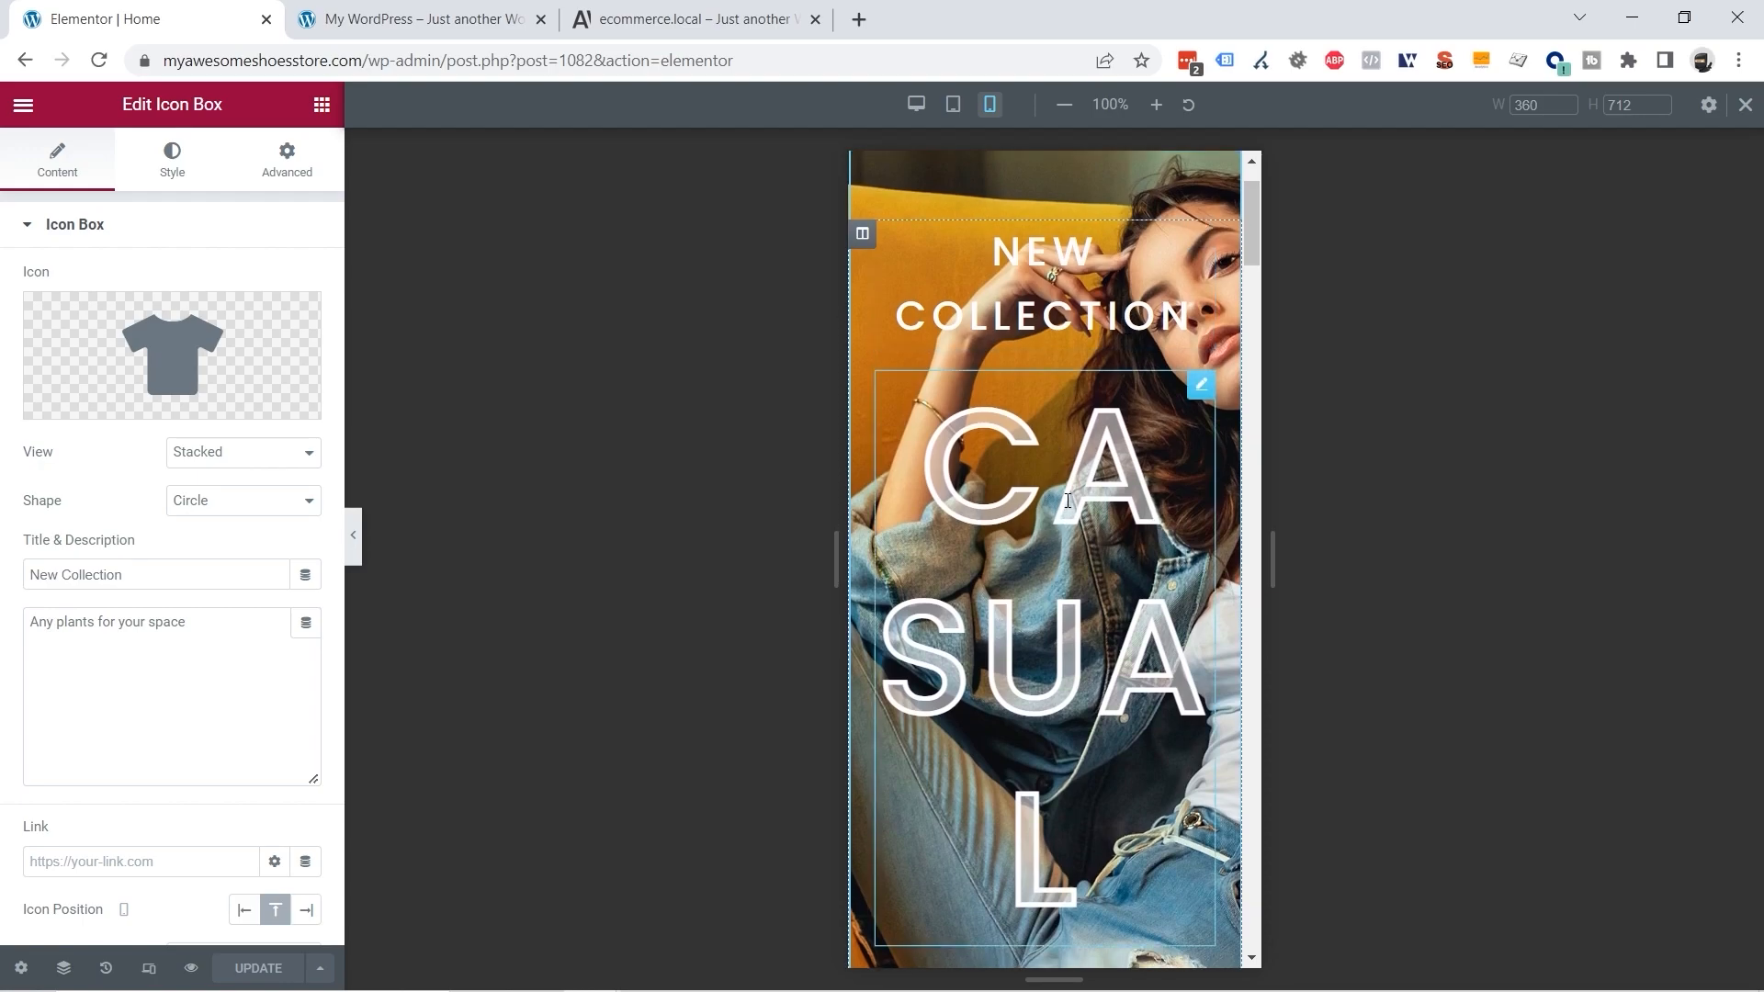
right_click(1067, 501)
click(1145, 521)
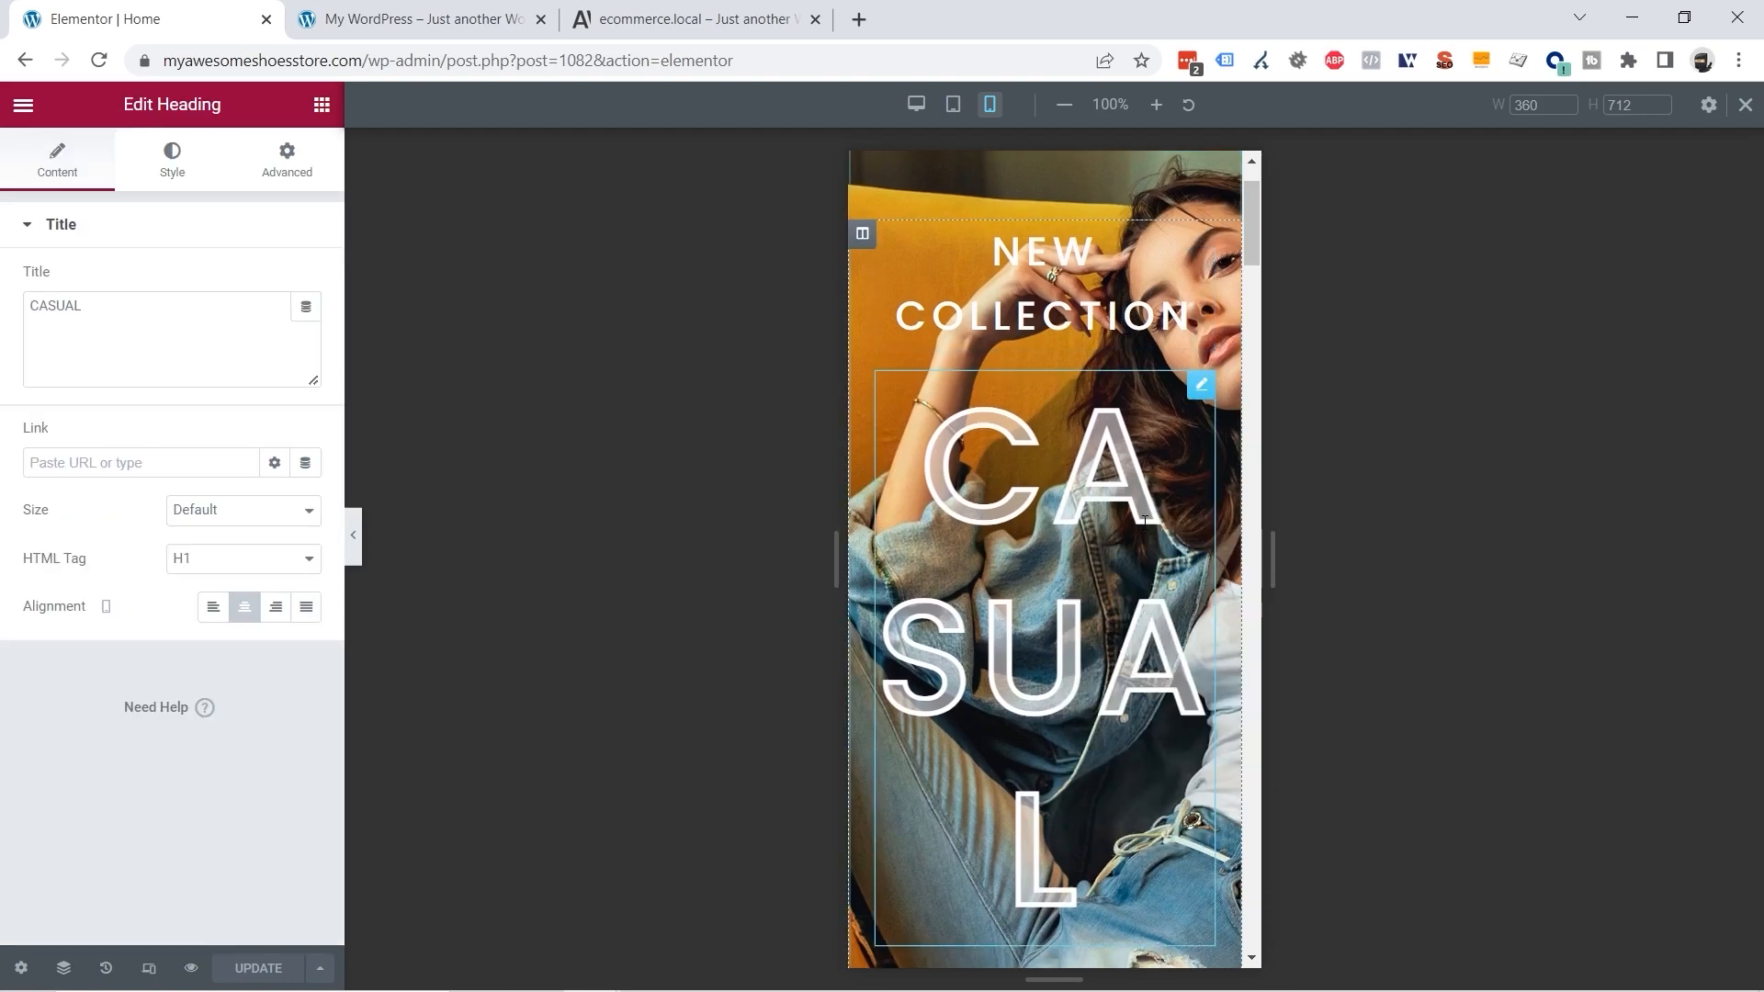
click(181, 172)
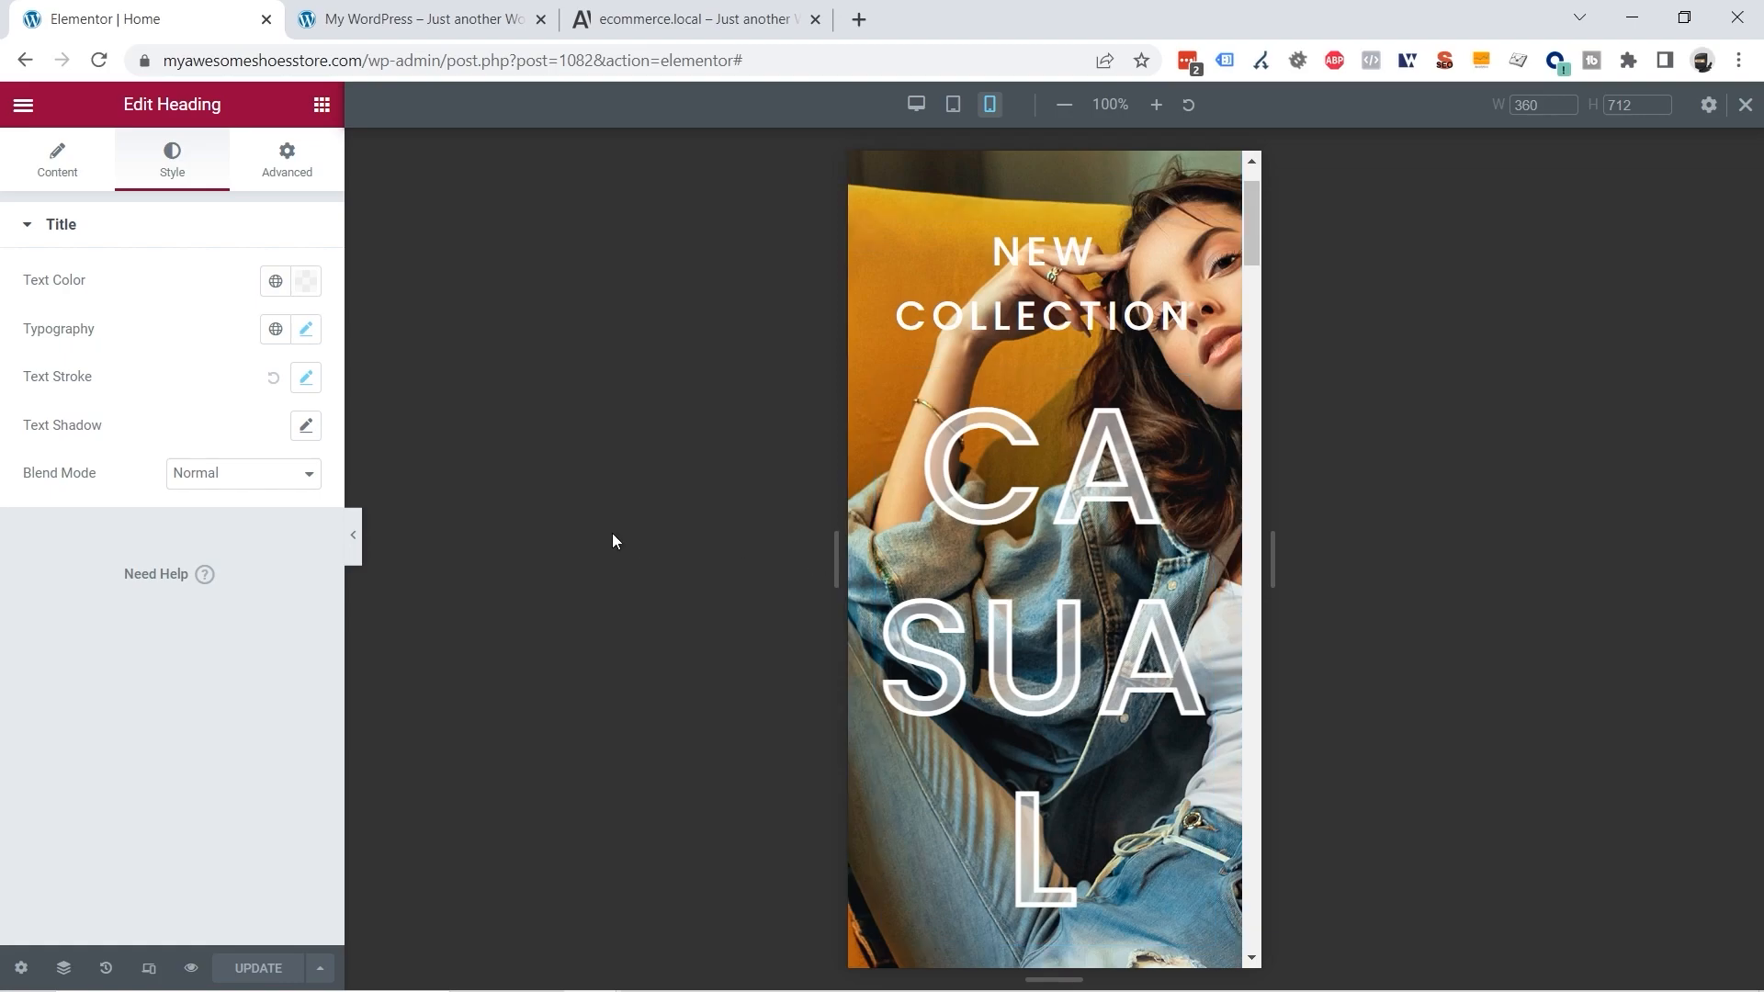
click(306, 331)
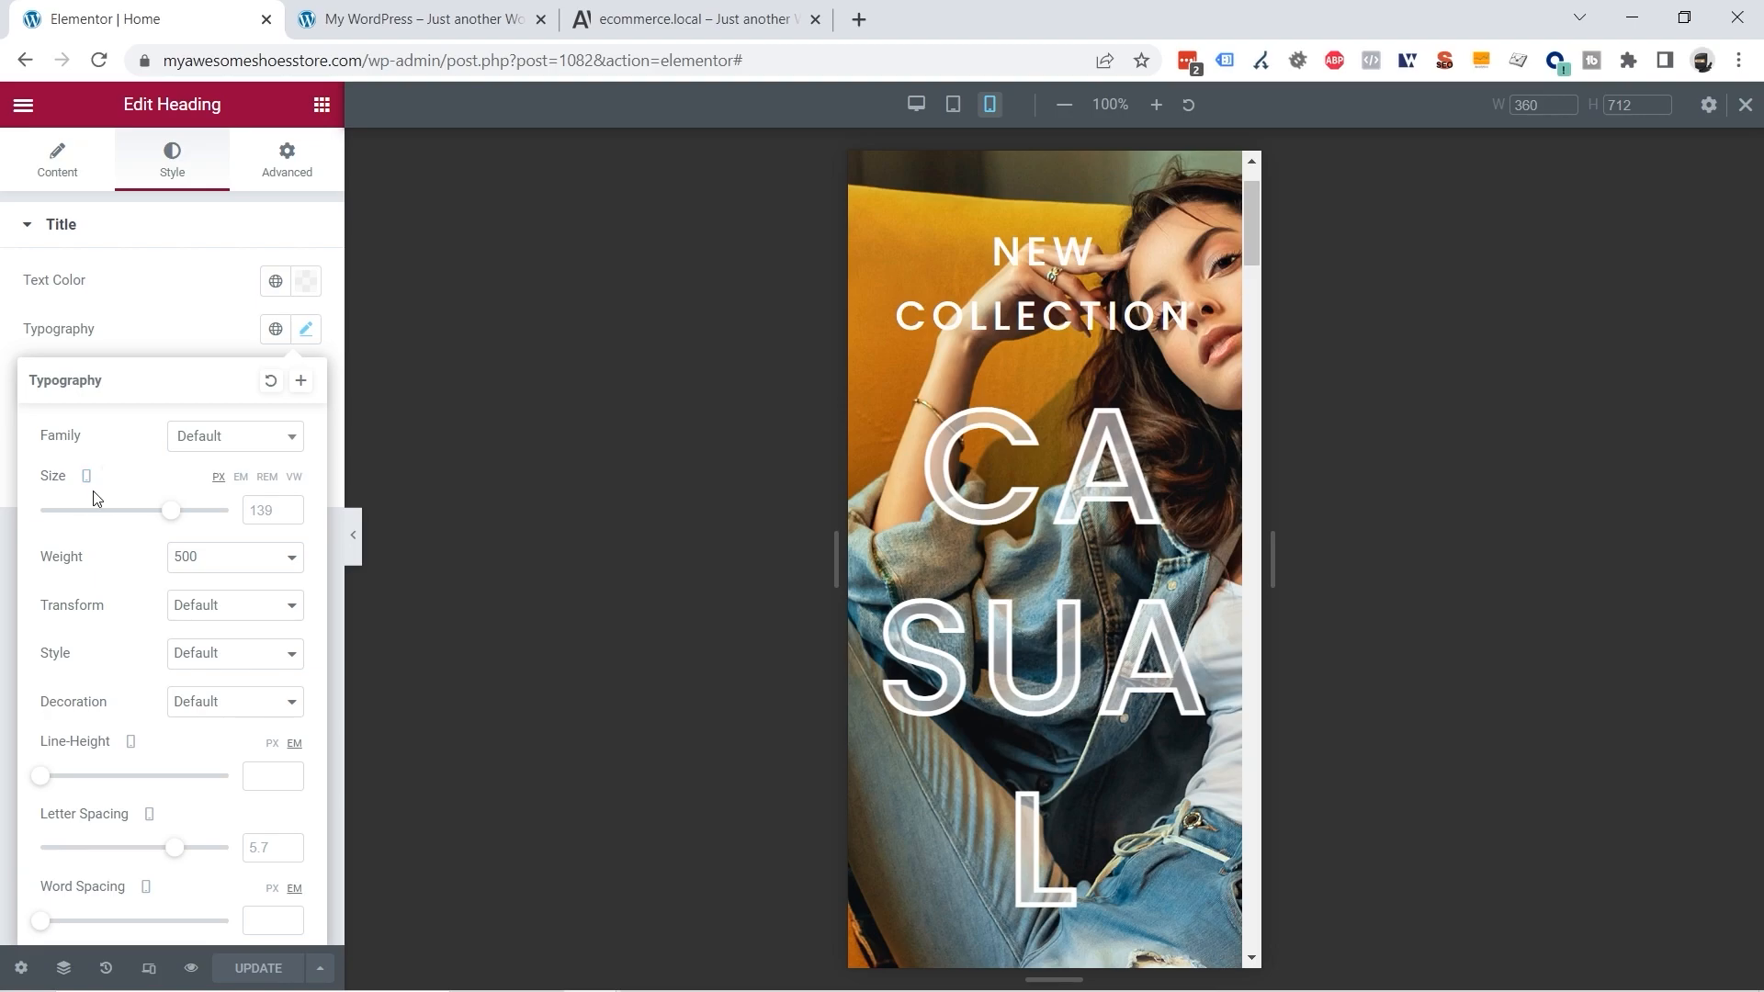
drag(174, 521, 98, 524)
Step: Set the mobile font size of the hero's "NEW COLLECTION" heading to 18 px
scroll(1056, 597, up, 1)
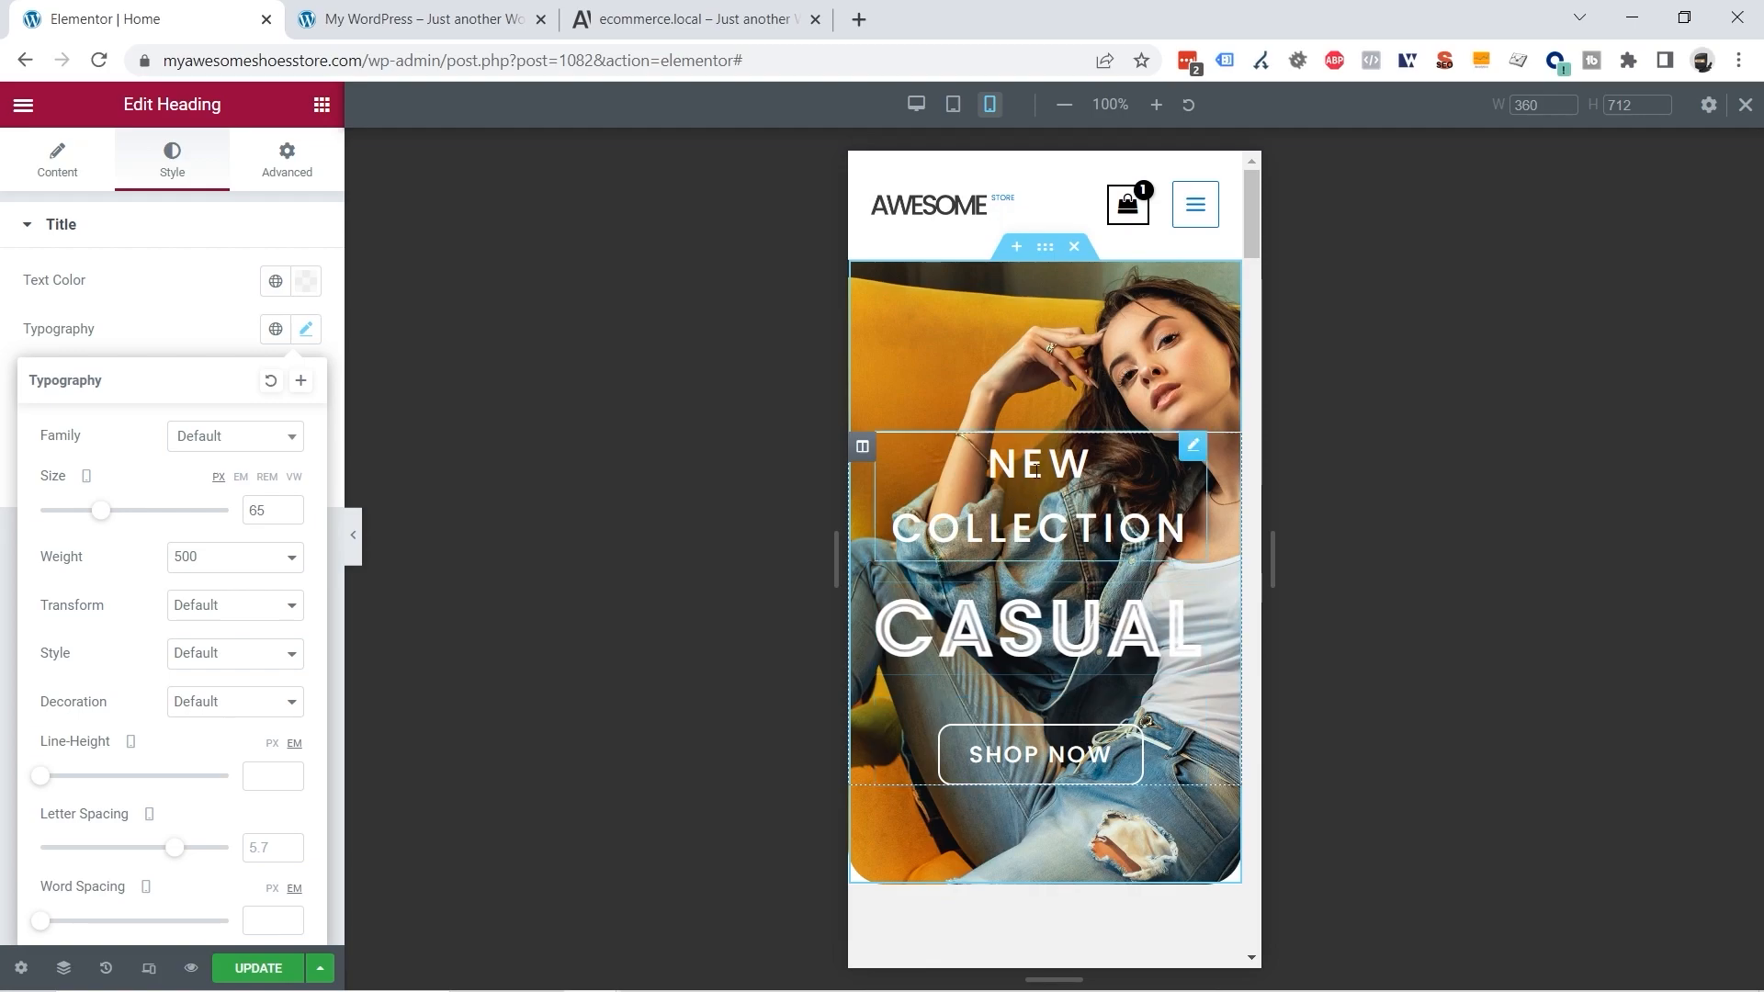
right_click(1036, 471)
click(1061, 486)
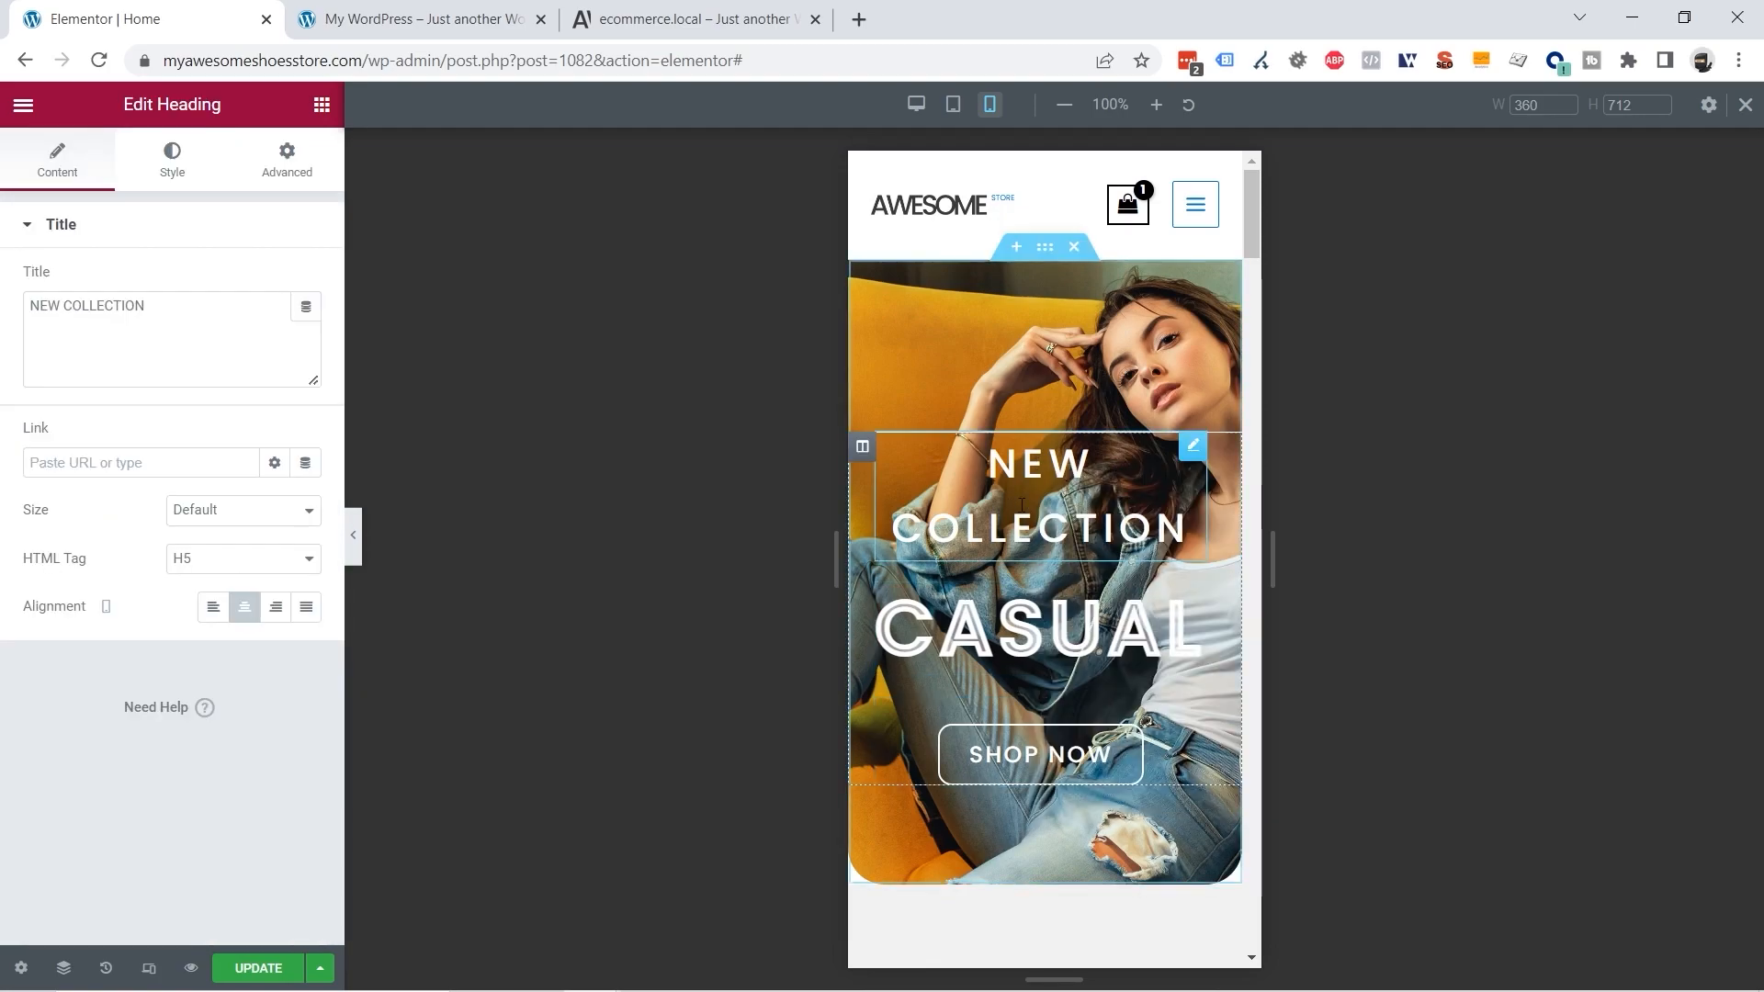
click(174, 179)
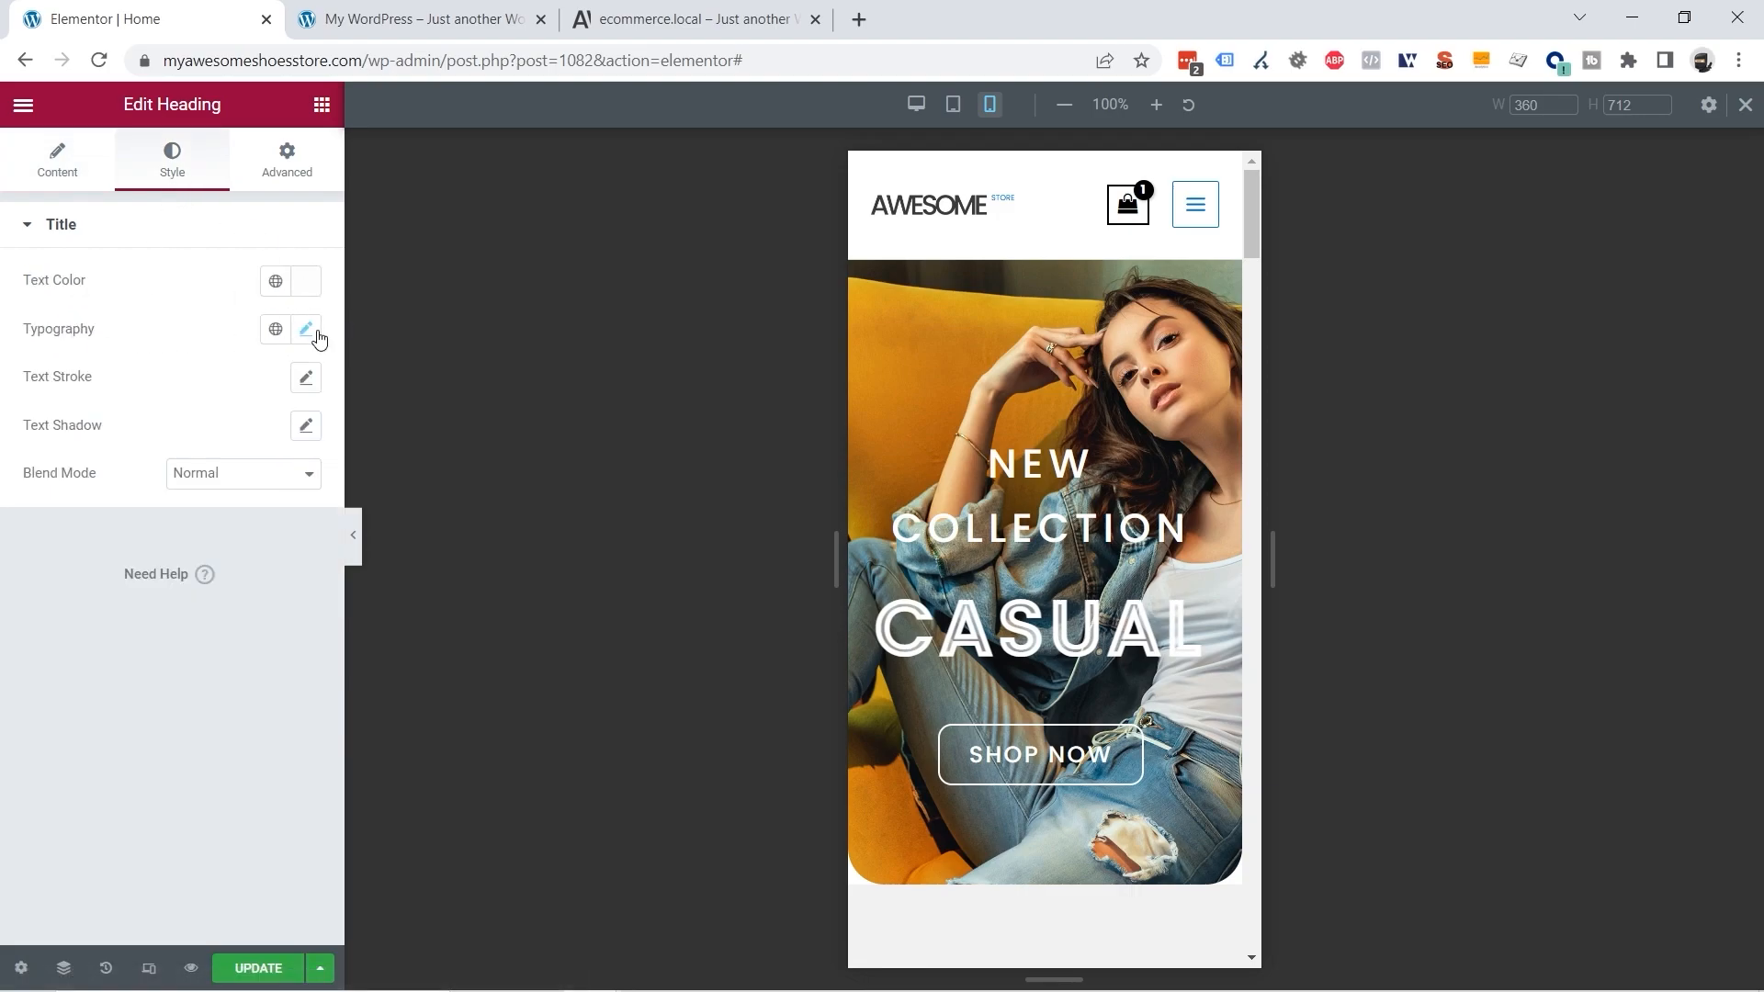
click(308, 331)
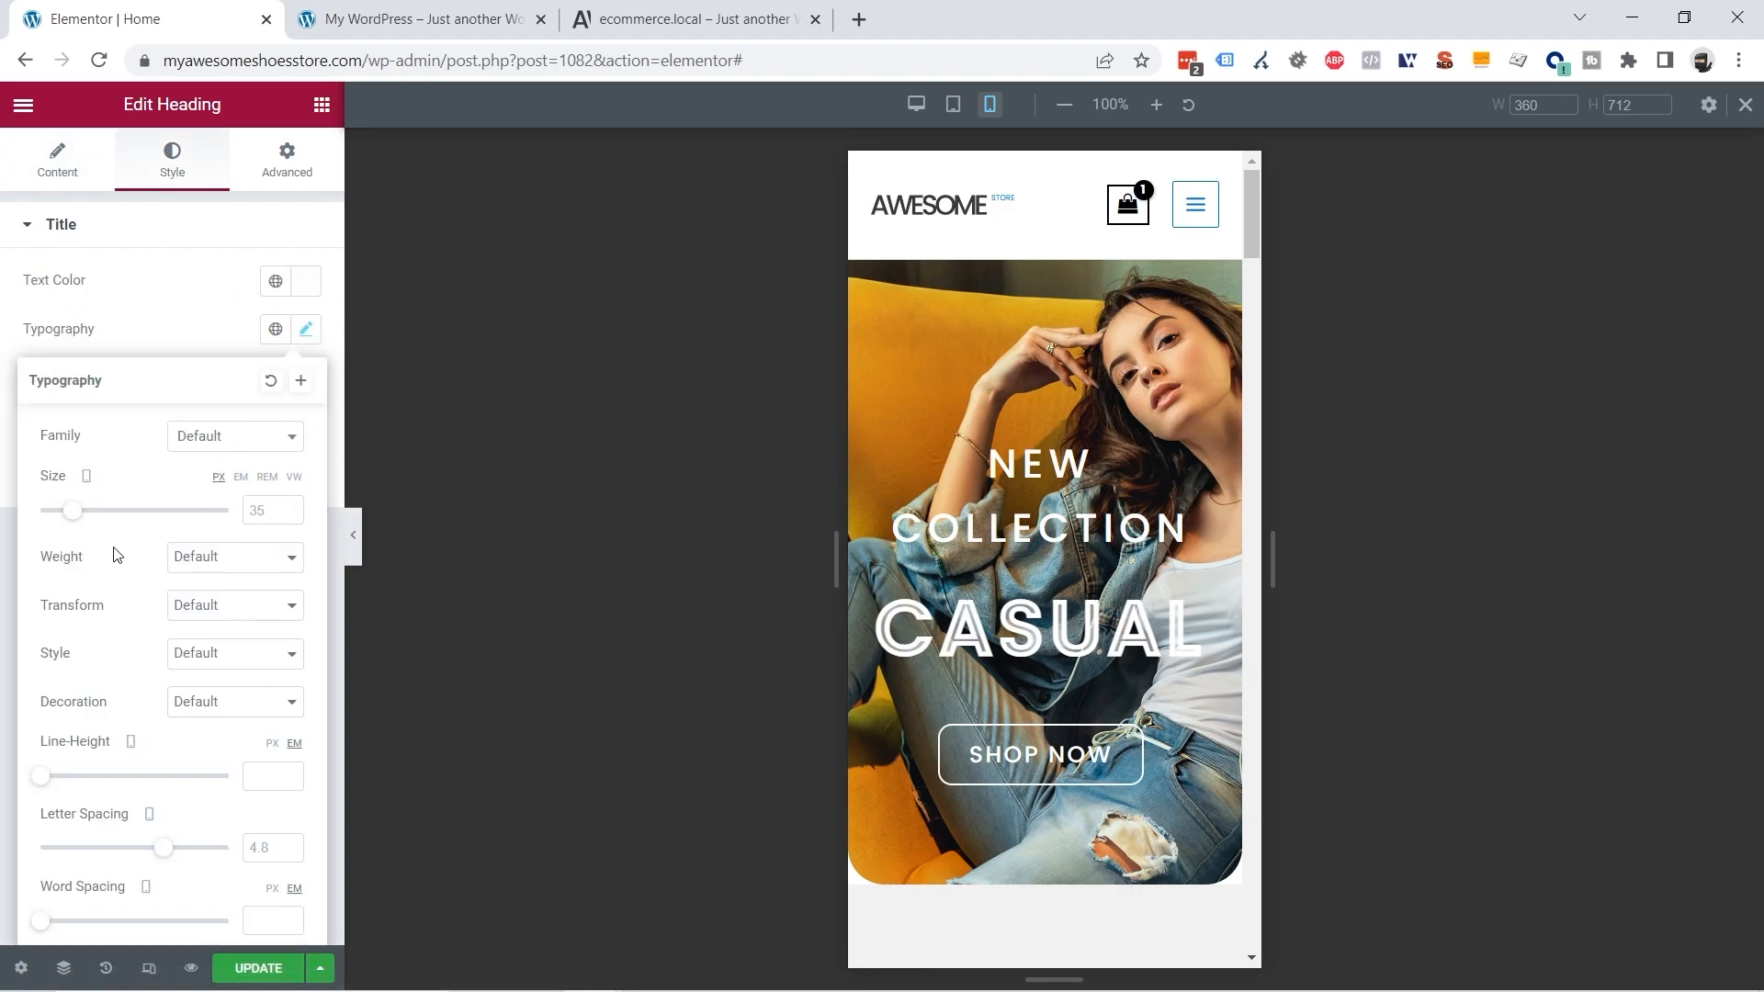
drag(75, 522, 60, 526)
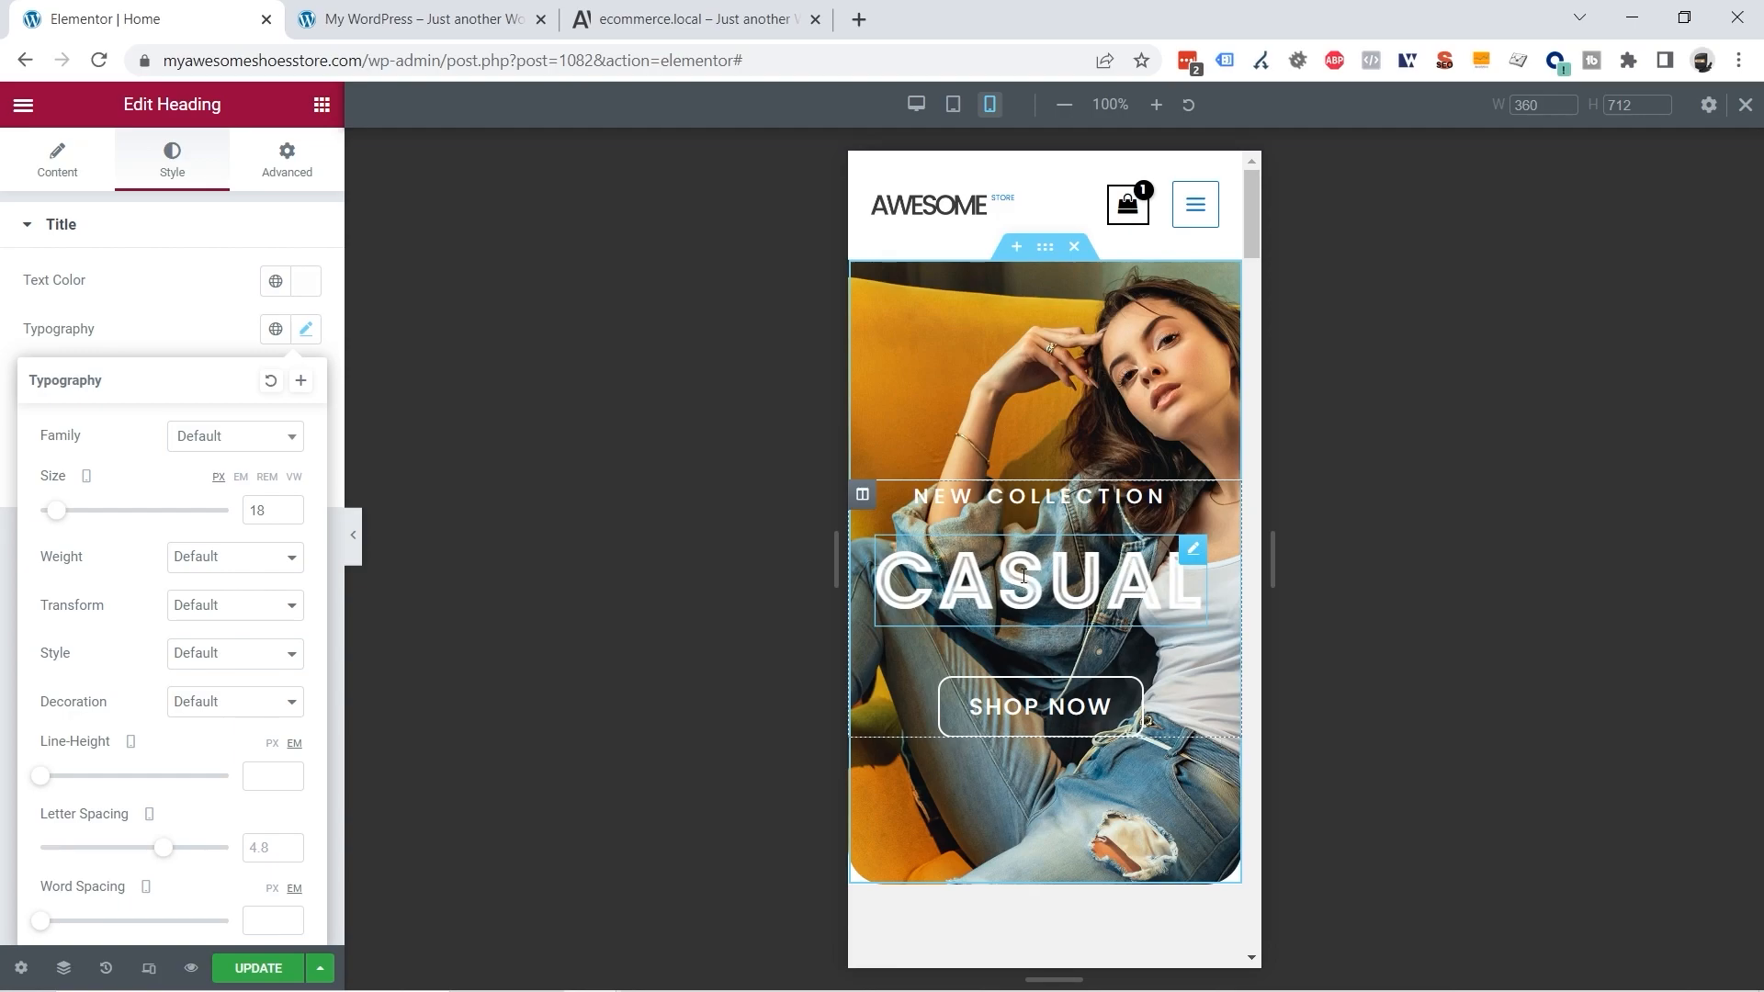
Step: Reduce the mobile text stroke of the "CASUAL" heading to 2 px
right_click(1023, 576)
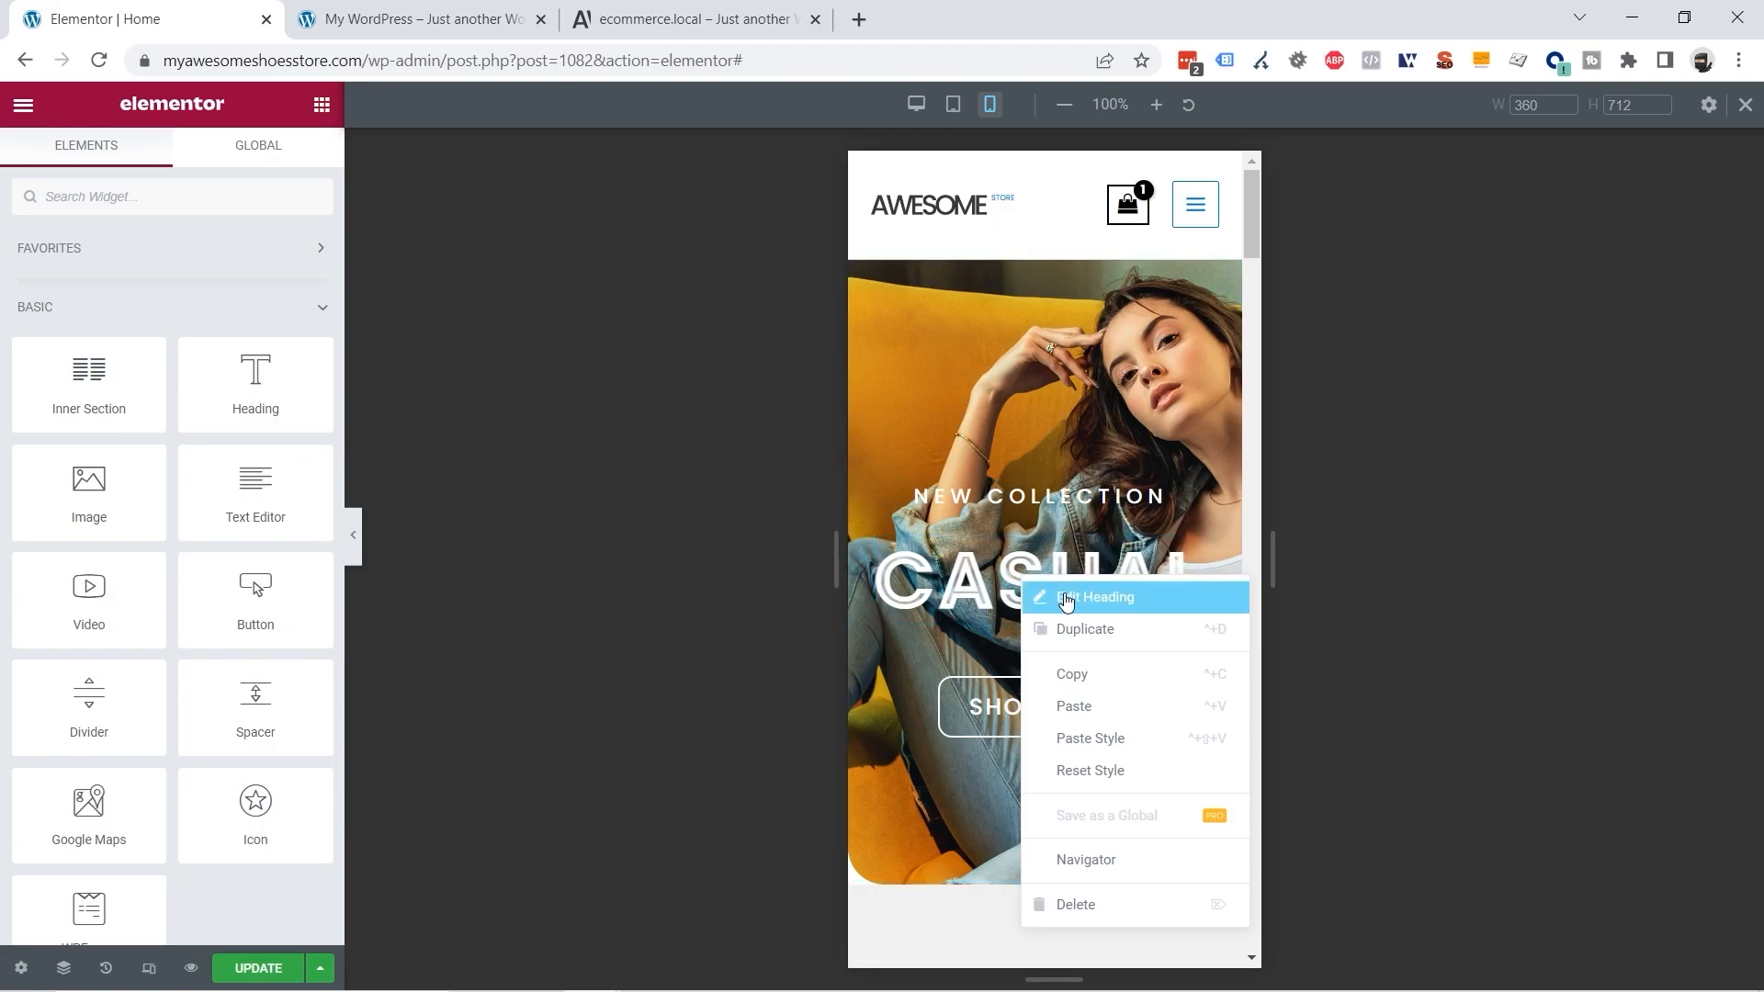
click(1058, 600)
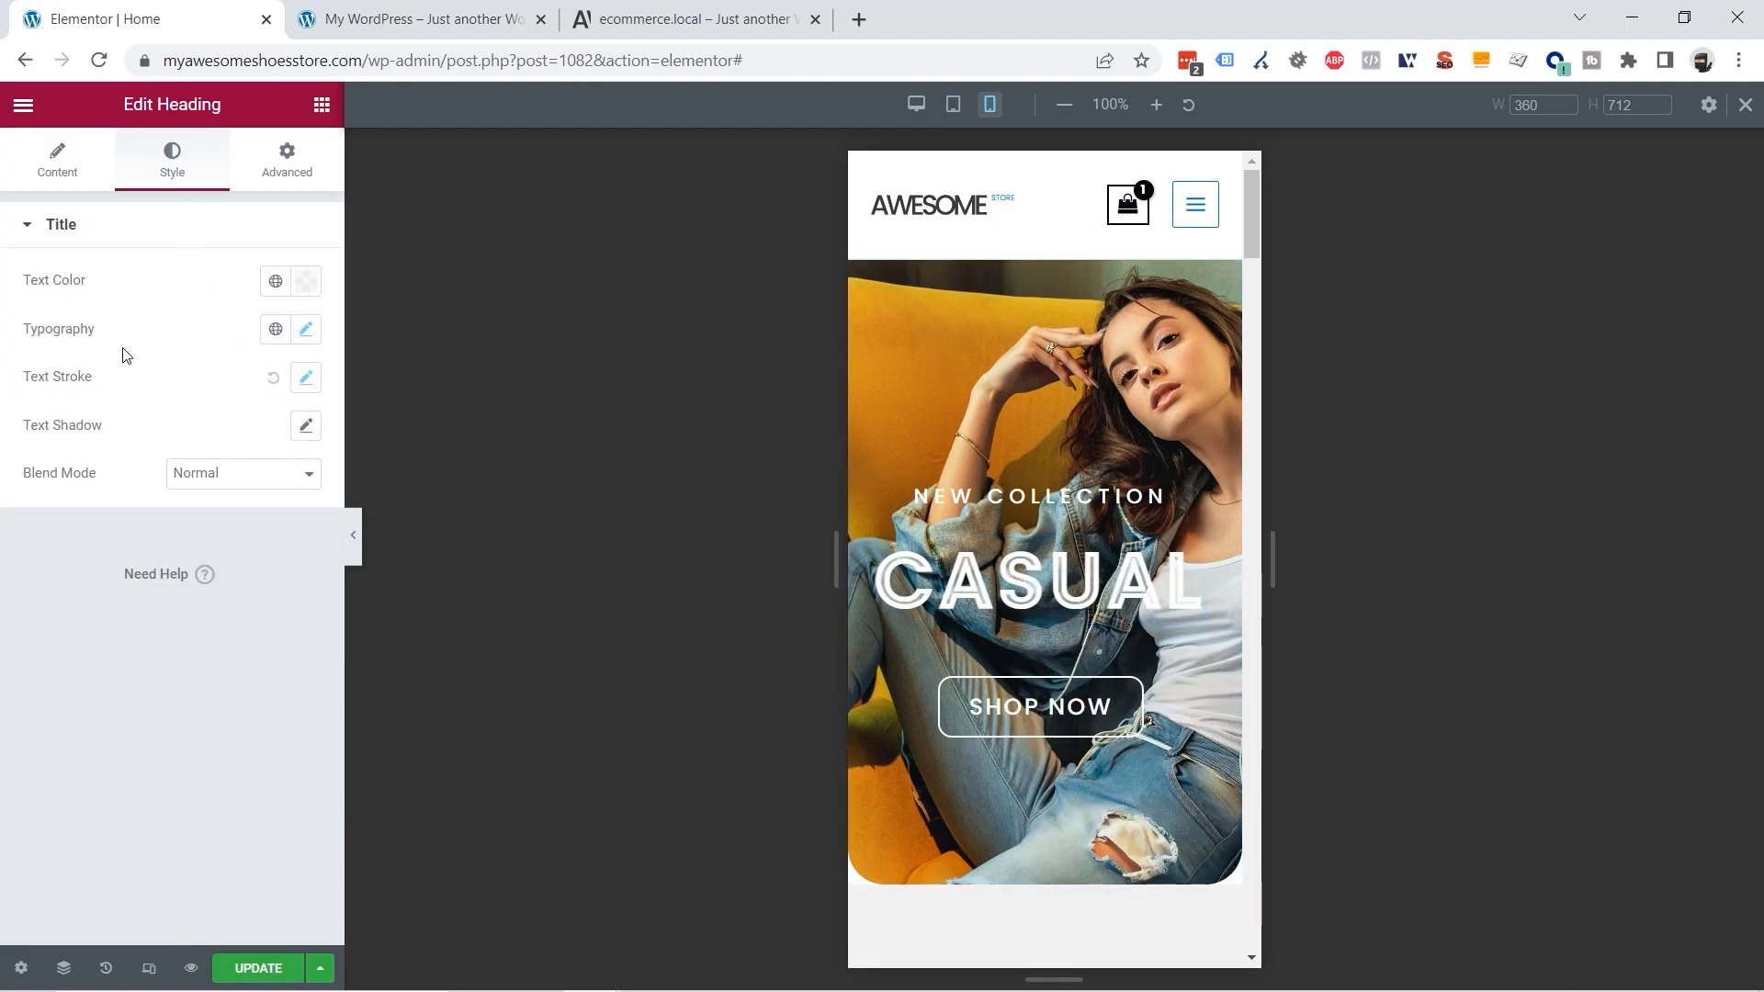
click(305, 386)
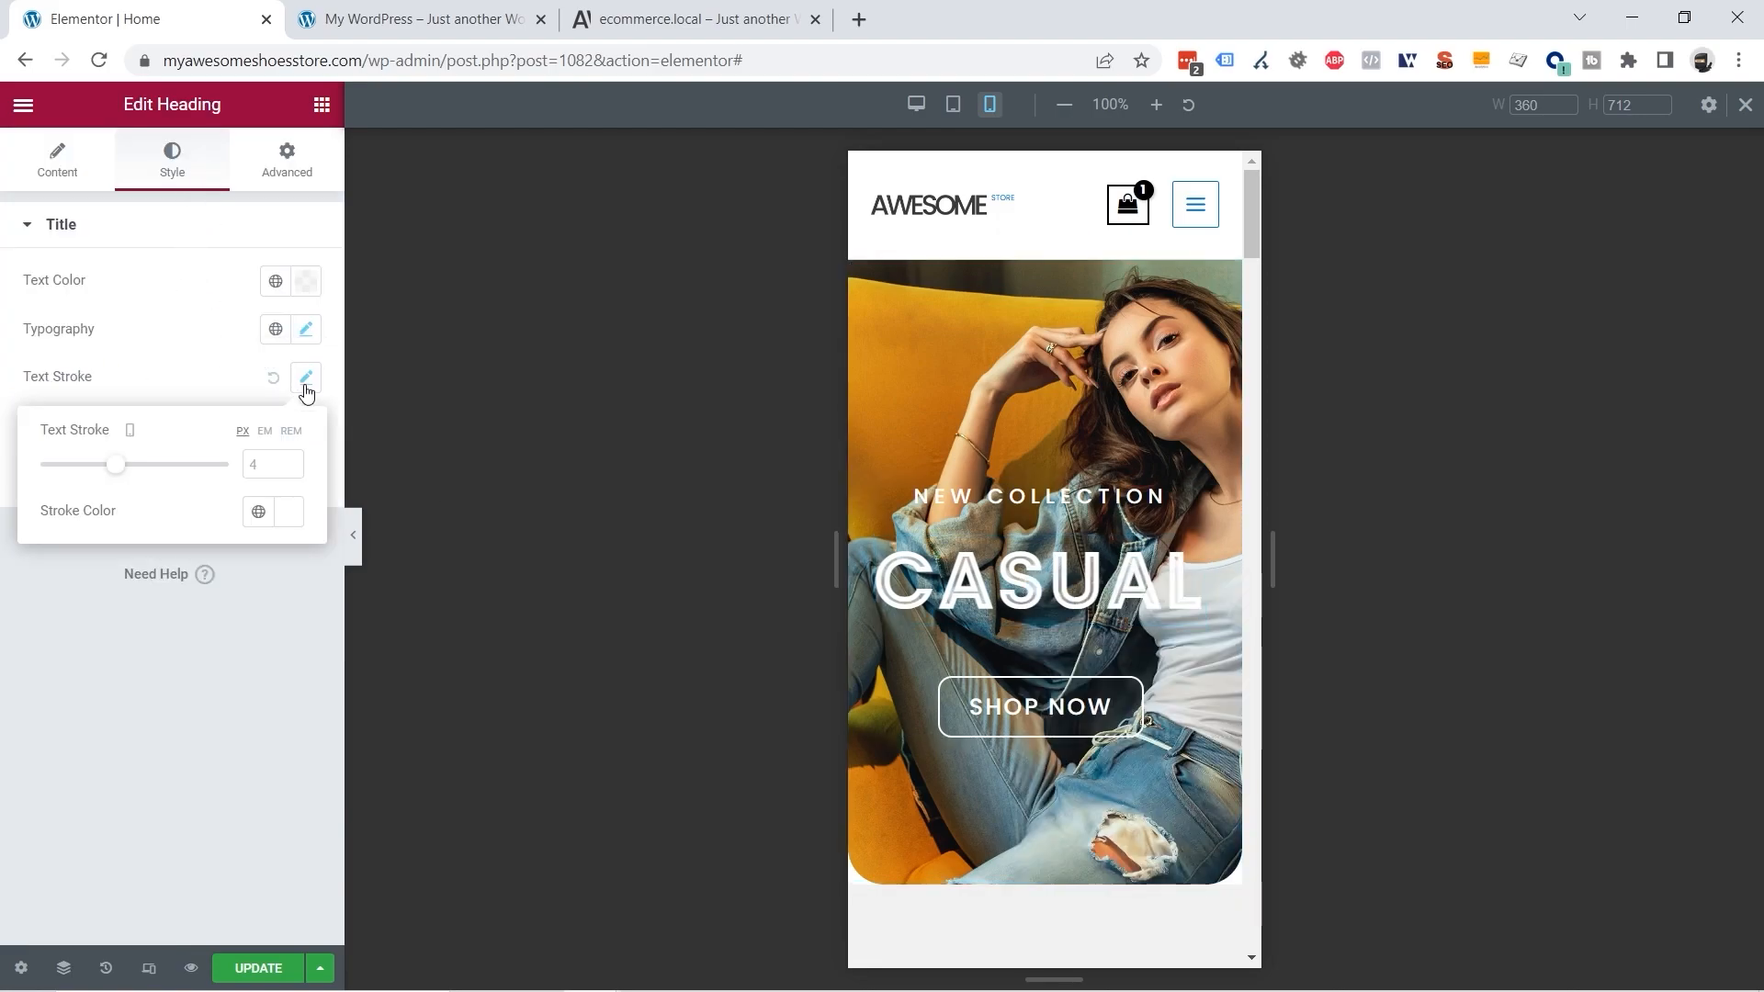
drag(109, 475, 78, 482)
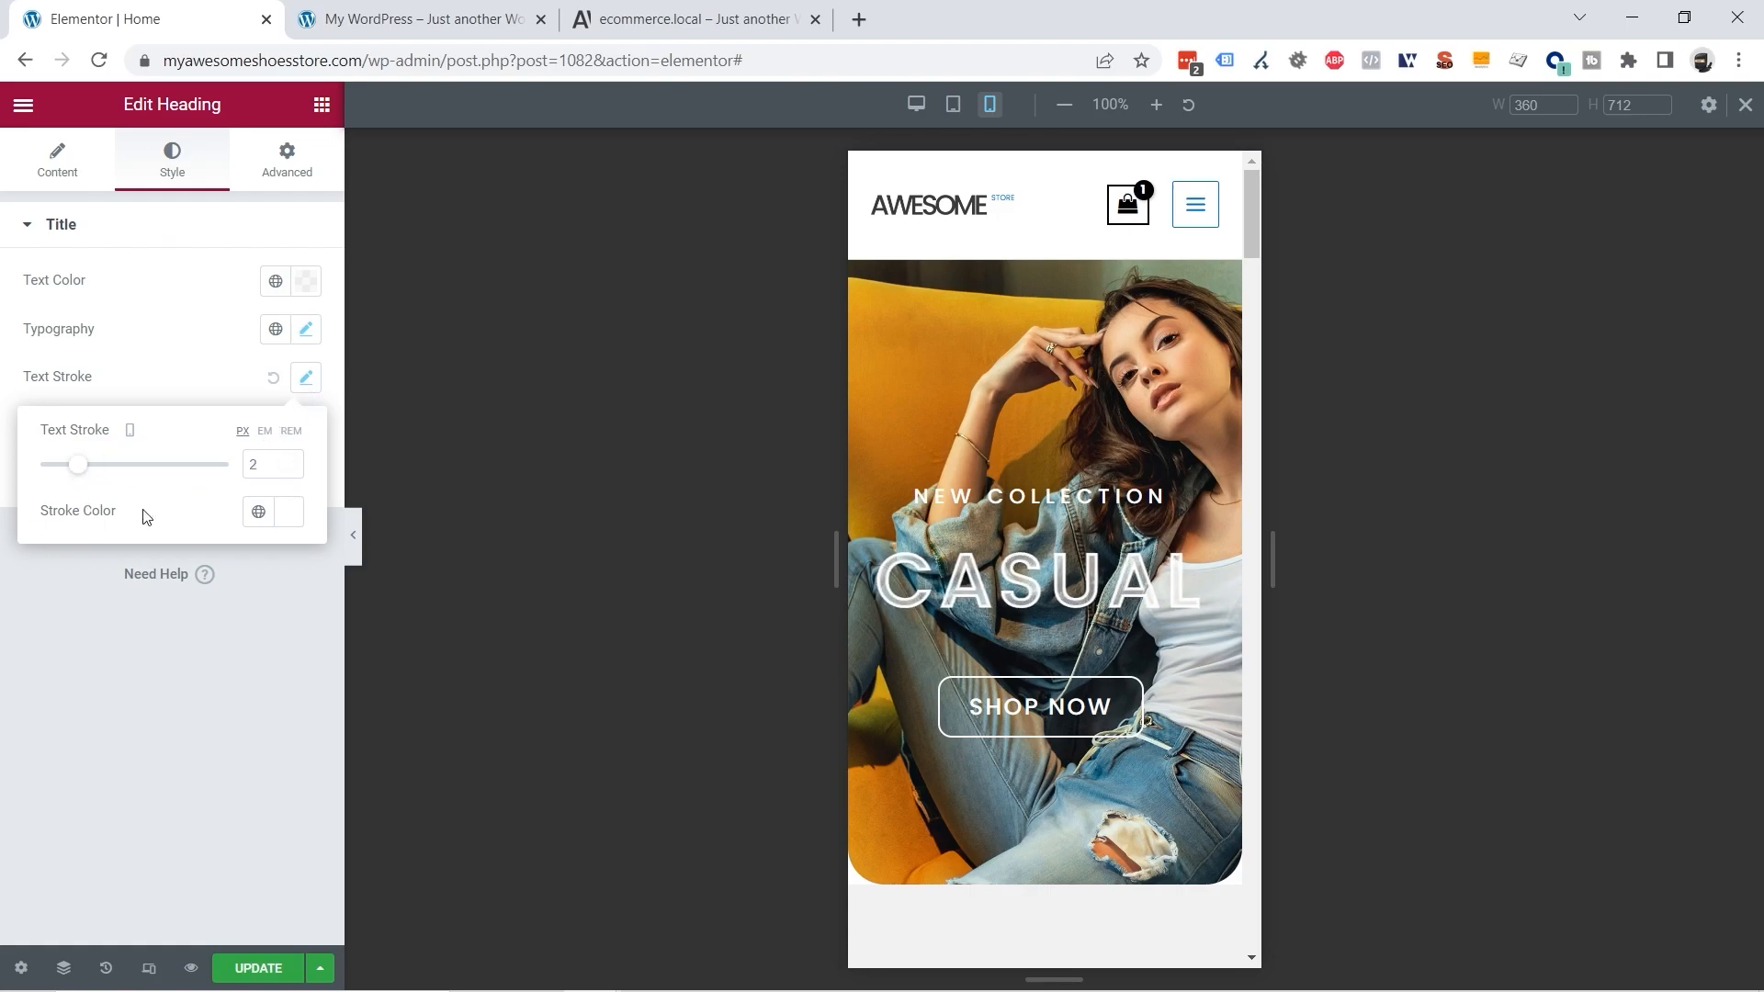
Step: Link the mobile padding values of the WOMAN collection column and set them to 15 px on all sides
scroll(1088, 405, down, 6)
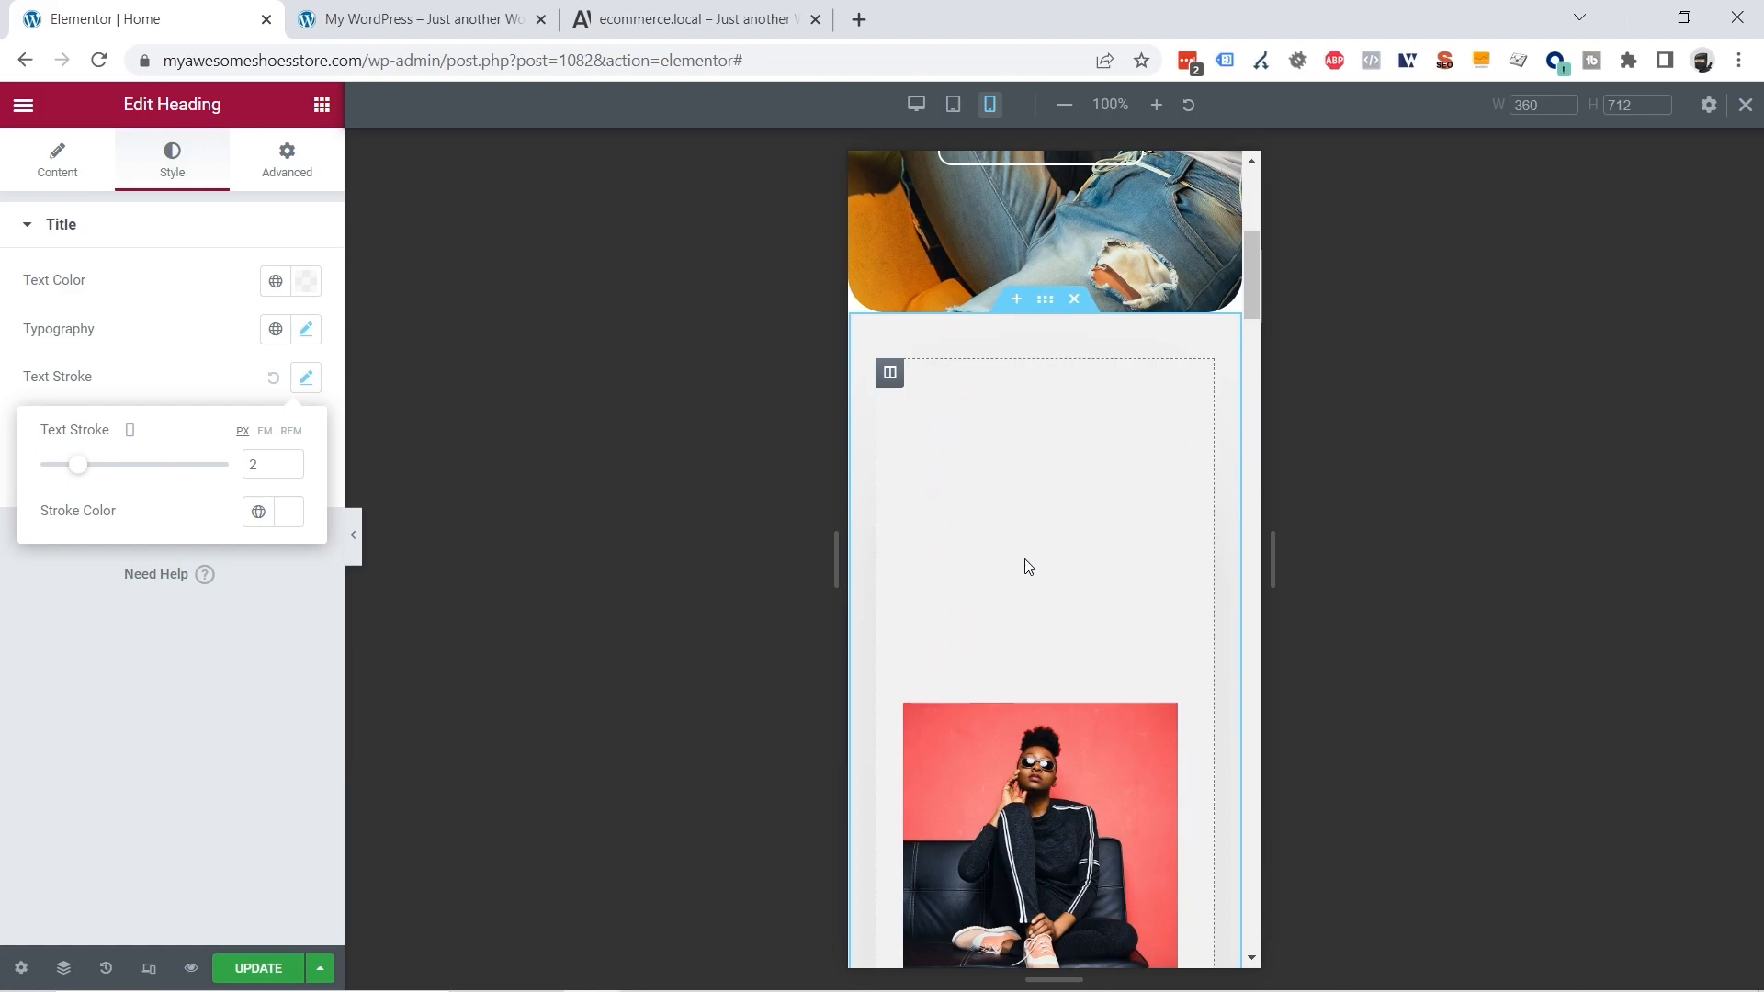
right_click(889, 379)
click(950, 395)
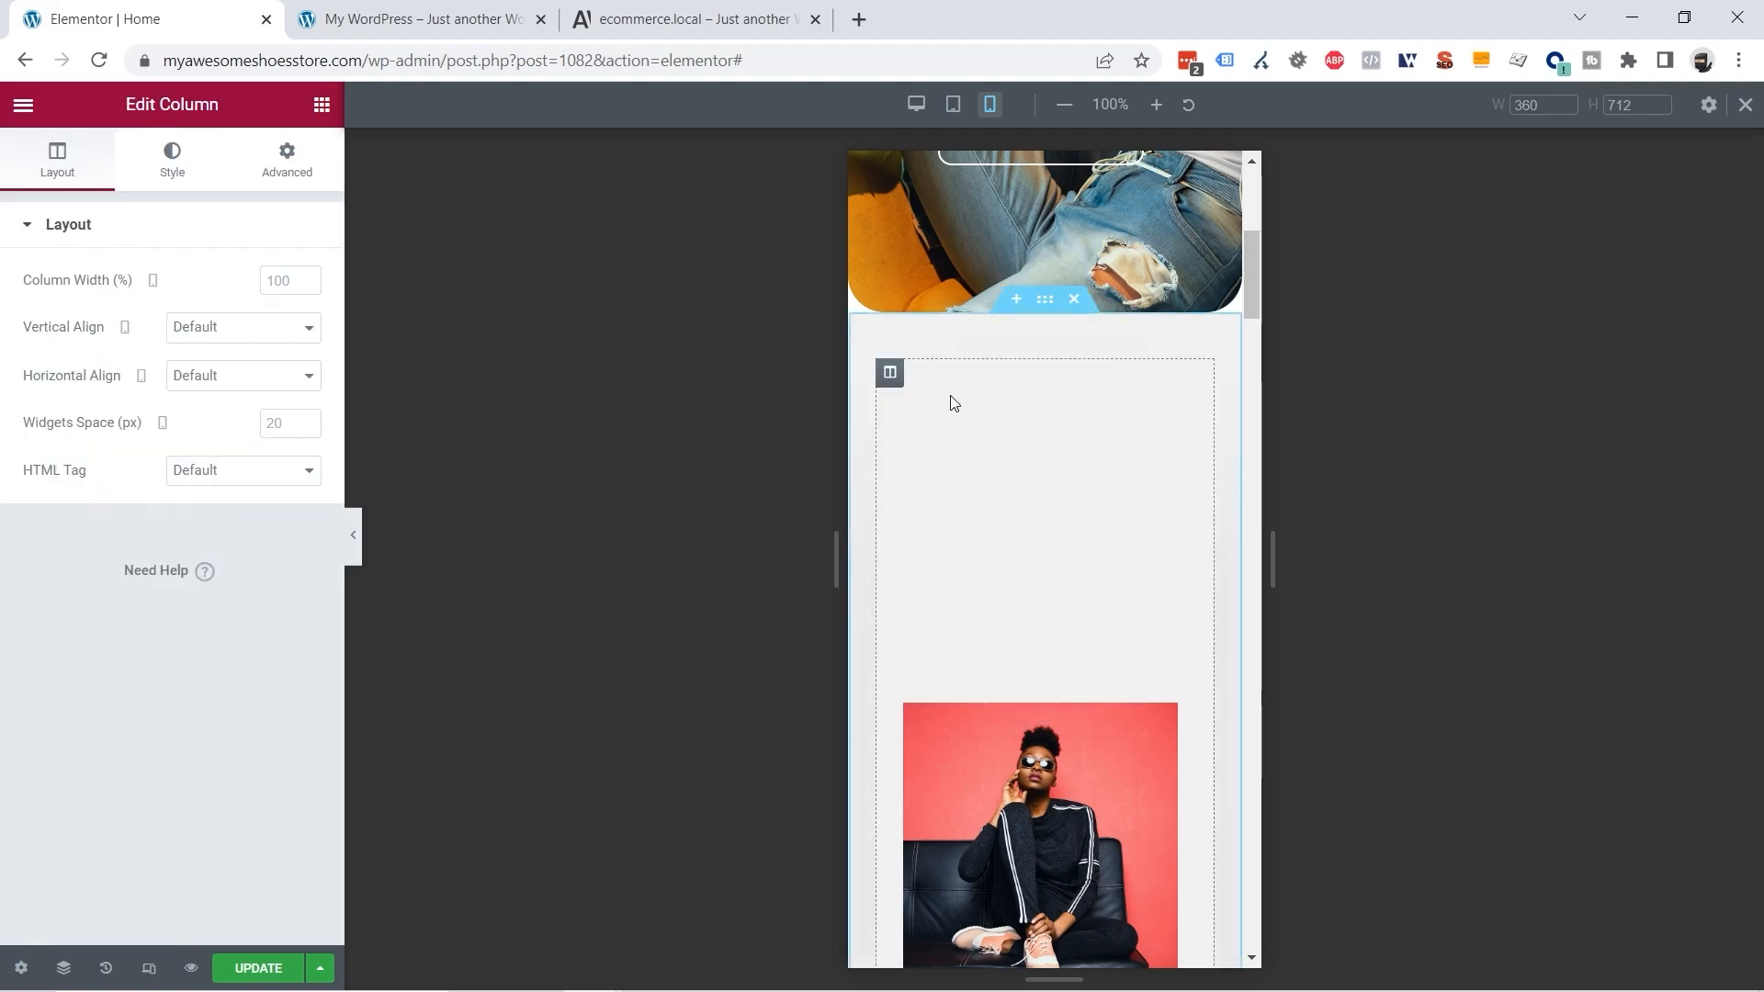
click(288, 174)
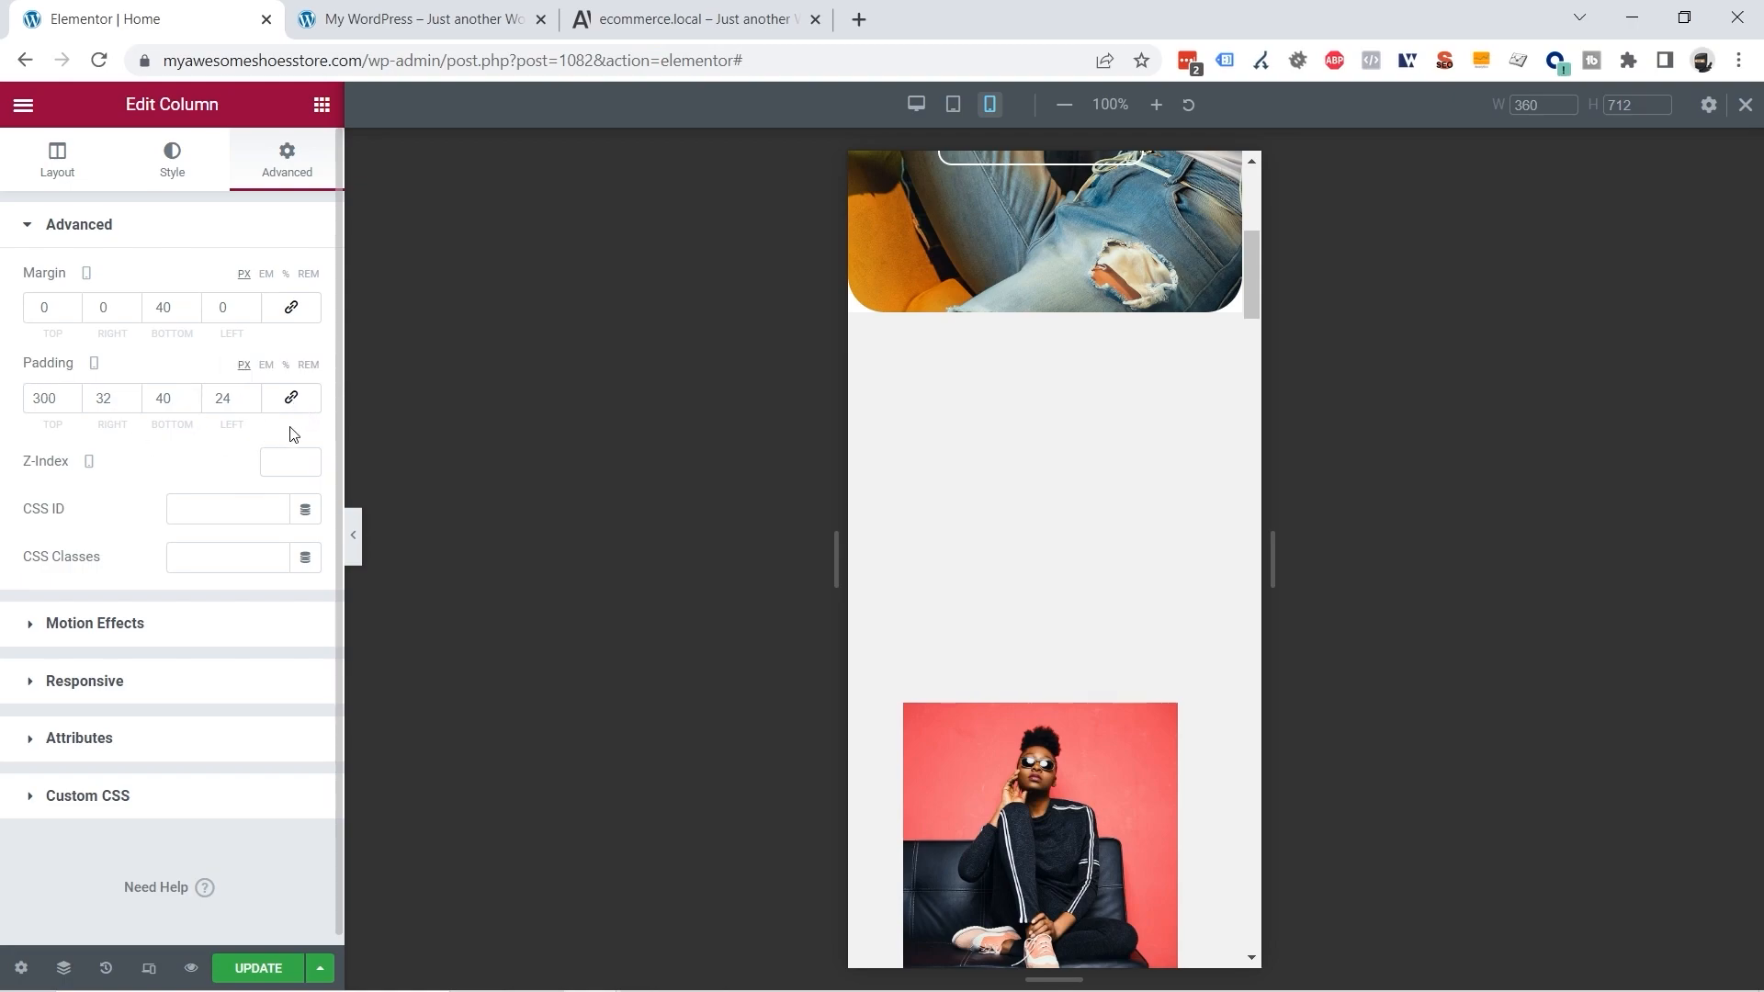
click(293, 400)
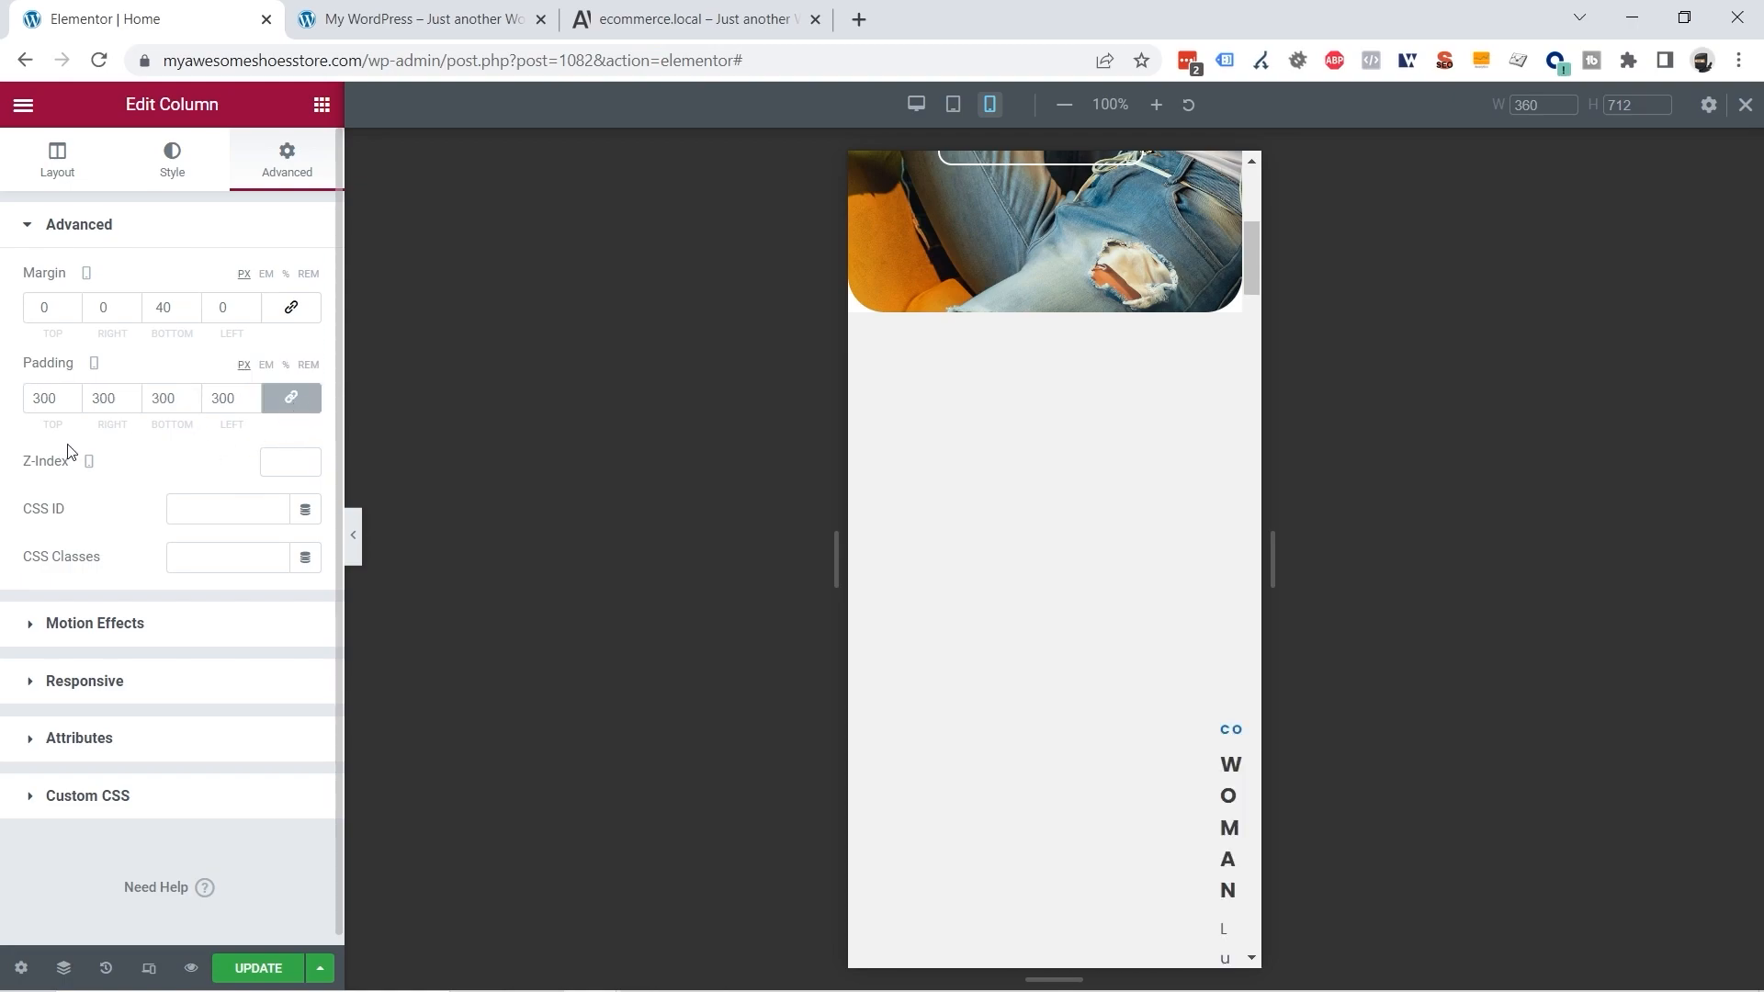
double_click(34, 400)
text(15)
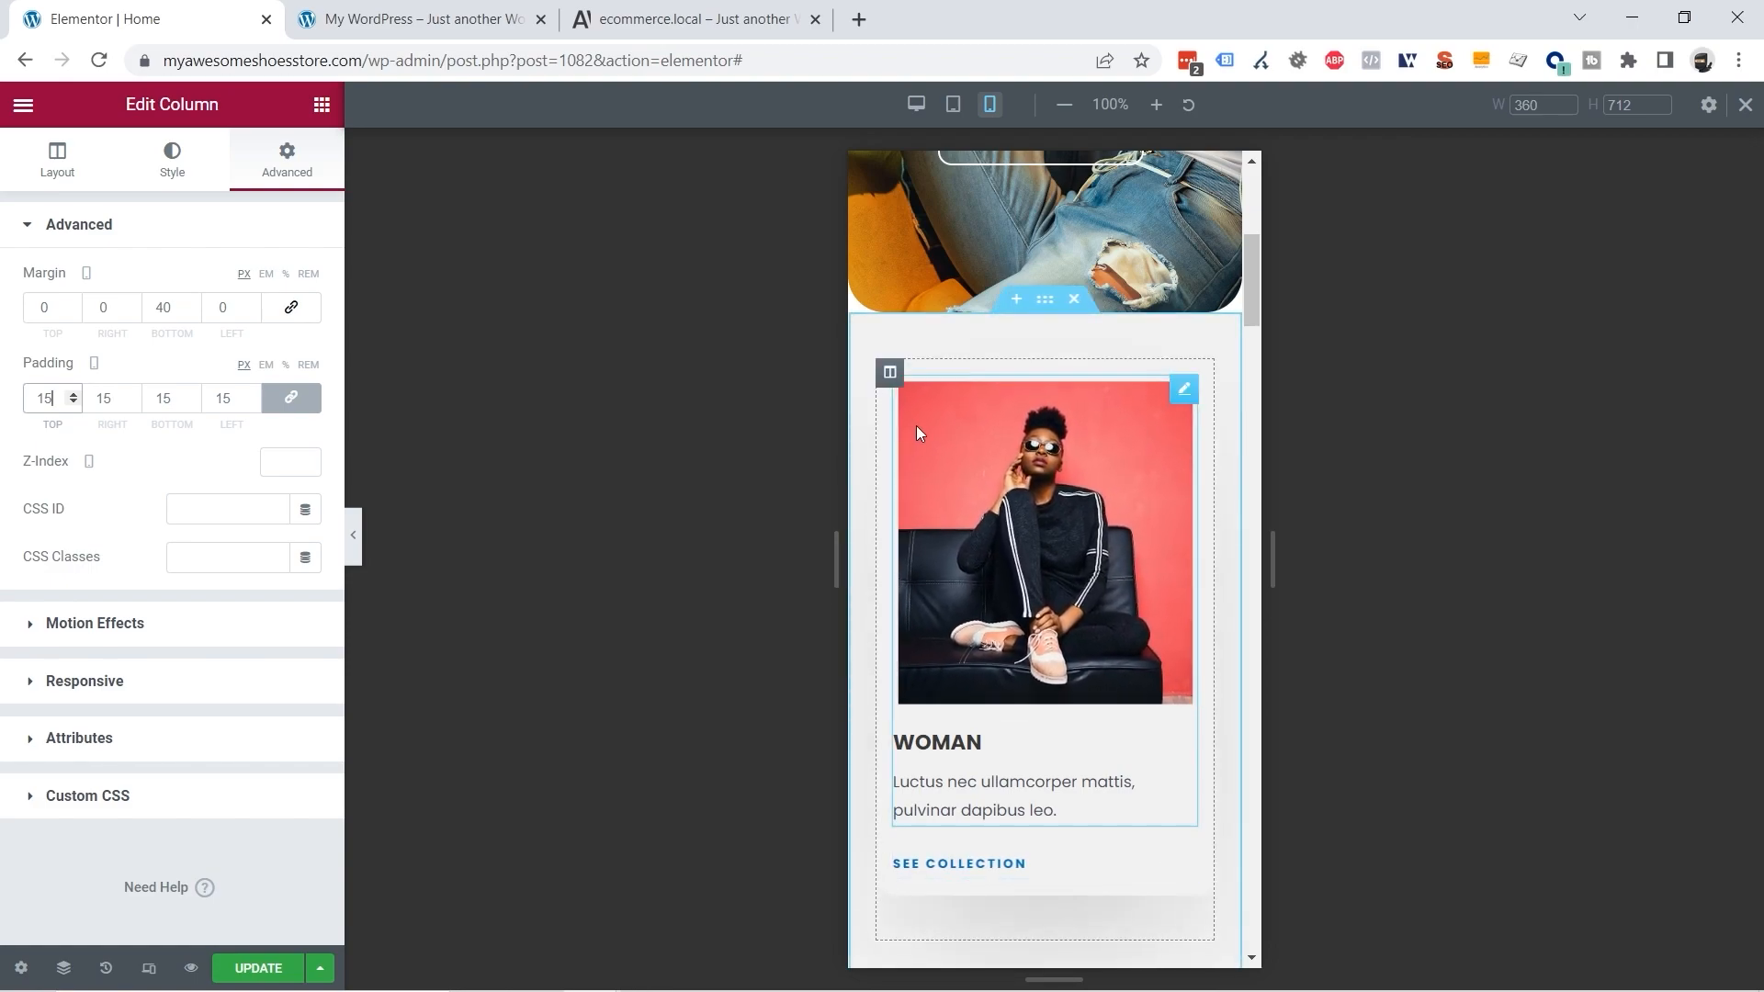
Step: Give the MAN collection column a linked mobile padding of 15 px on every side
scroll(1154, 342, down, 6)
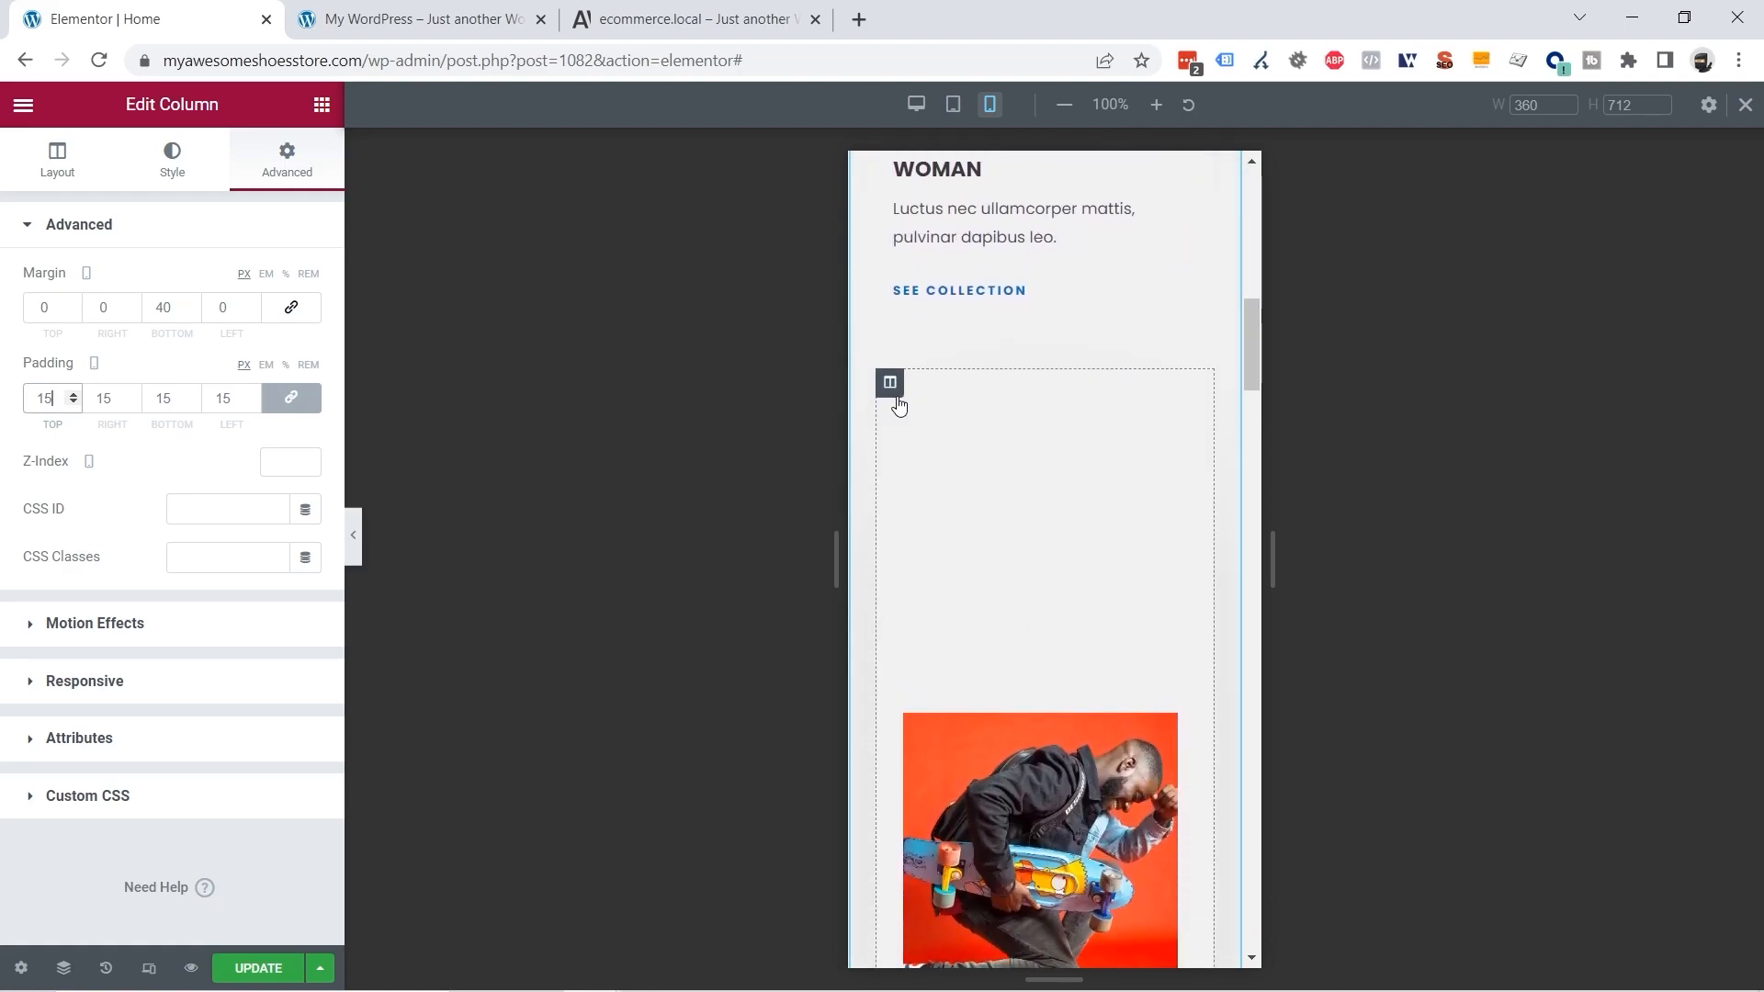
right_click(893, 393)
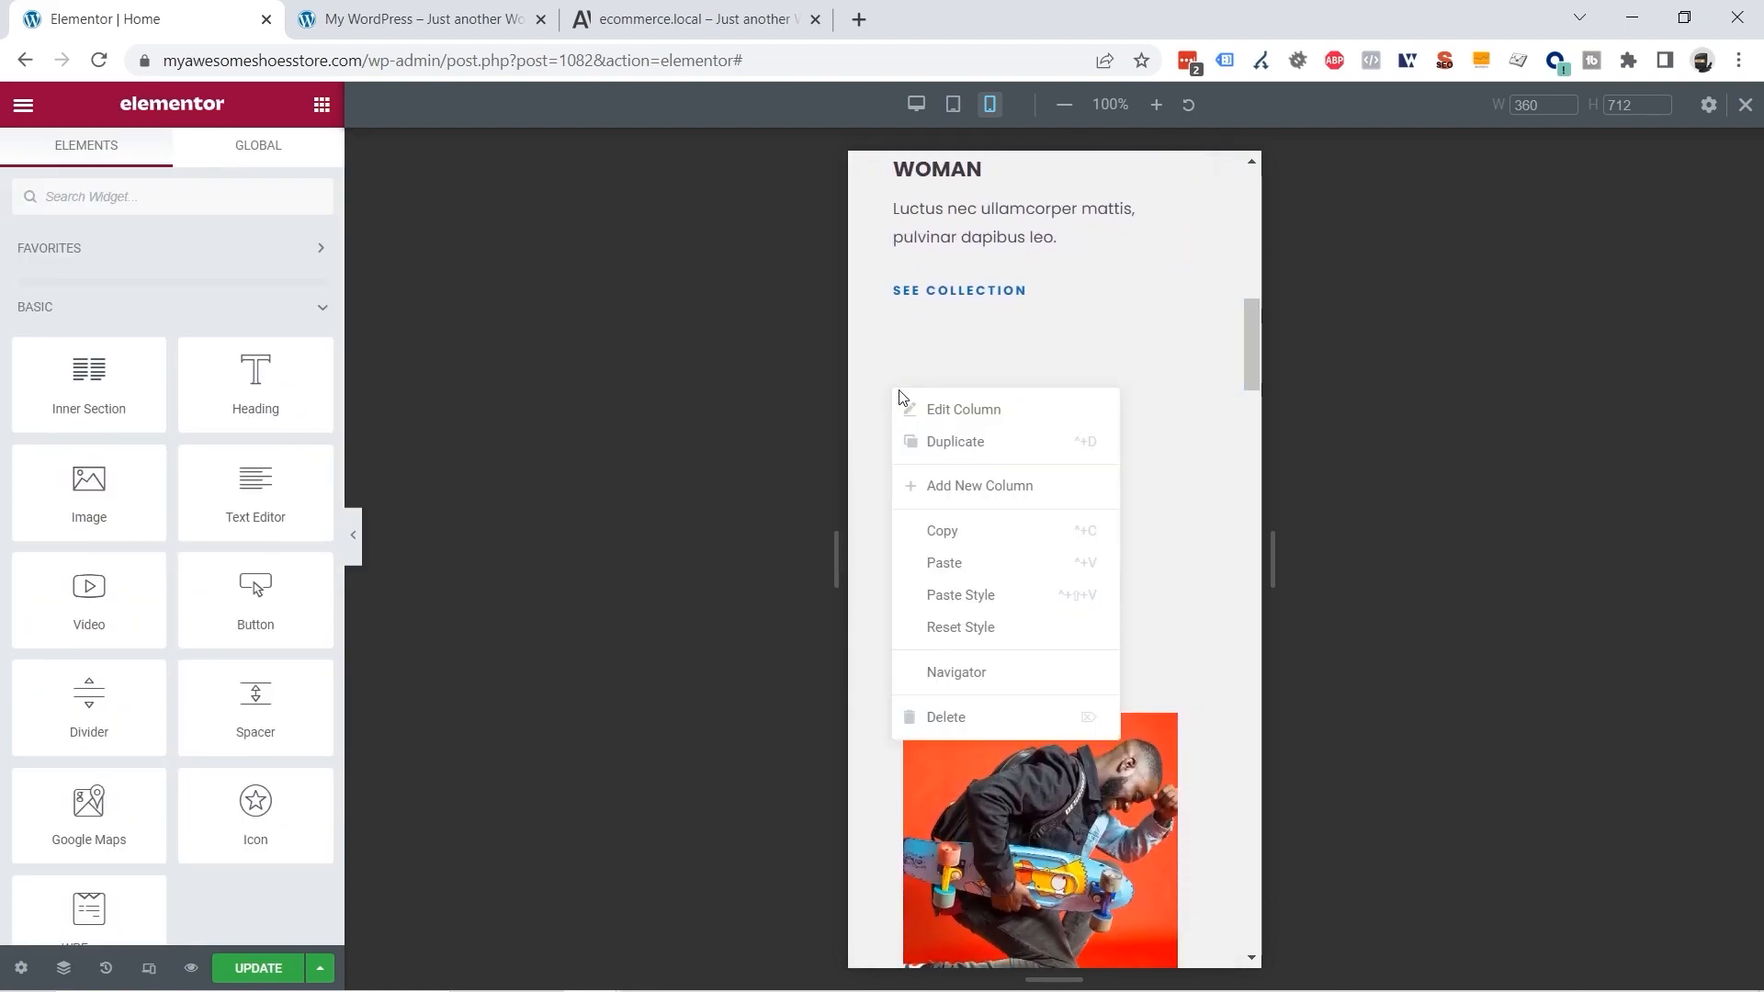
click(923, 410)
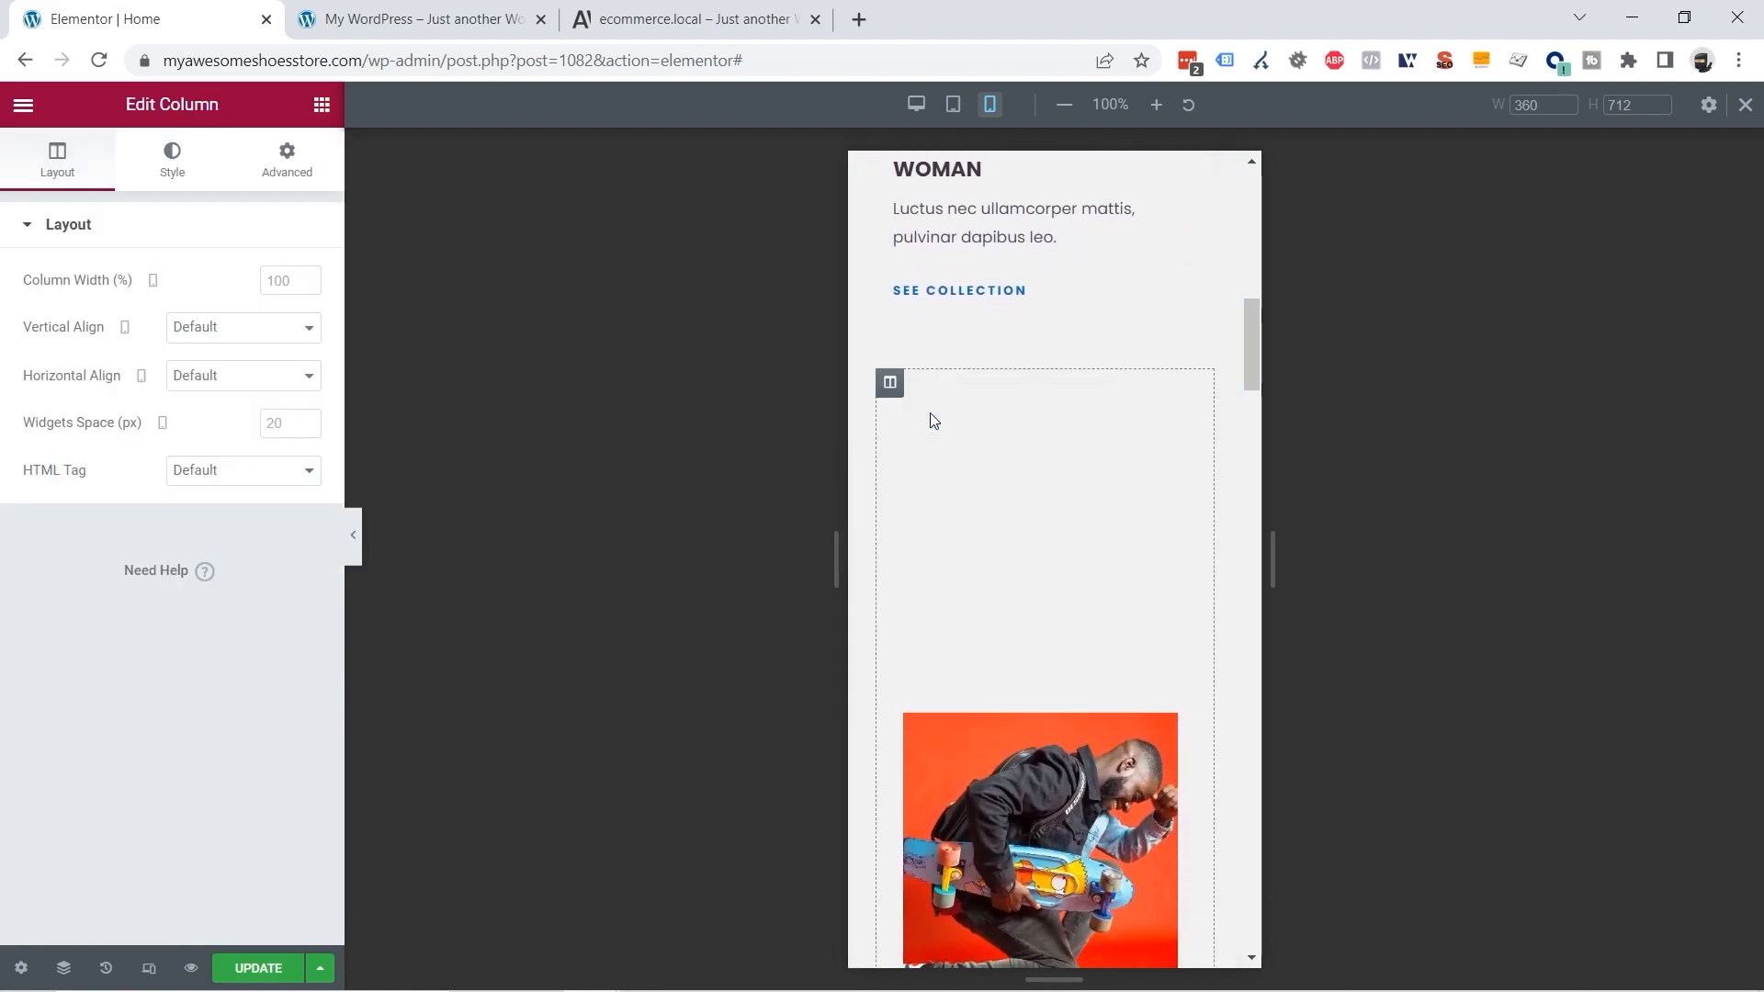
click(284, 167)
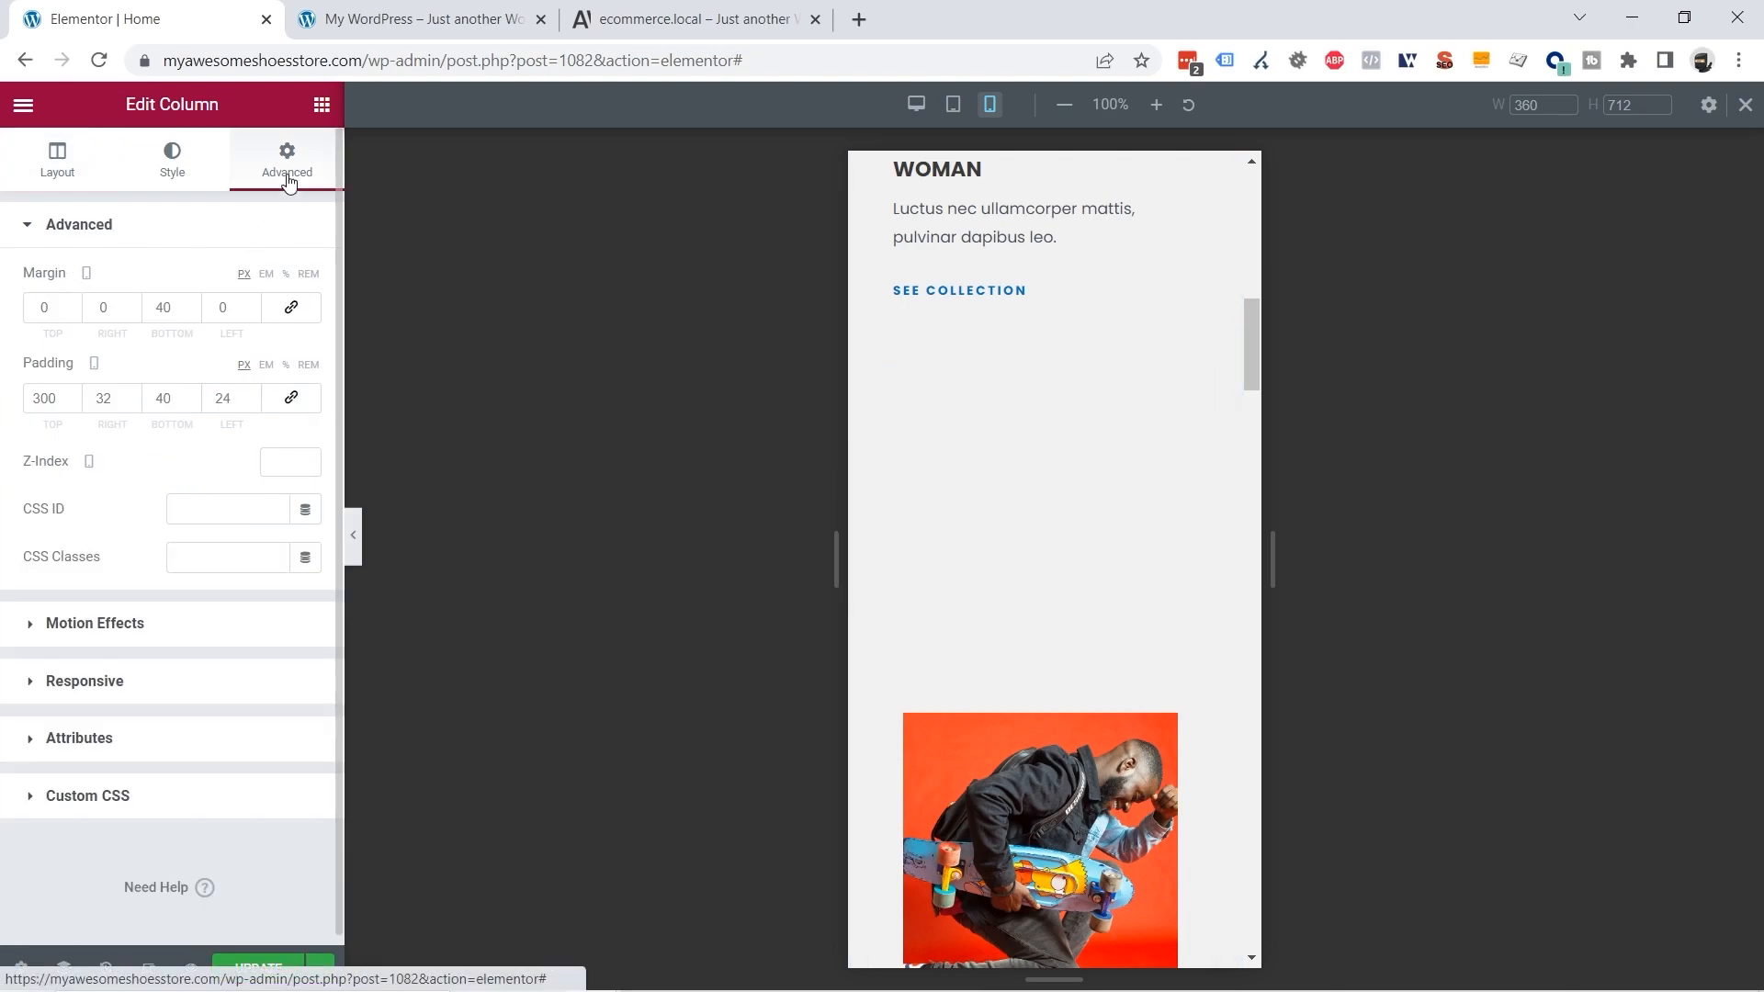
click(293, 400)
drag(61, 402, 25, 403)
text(15)
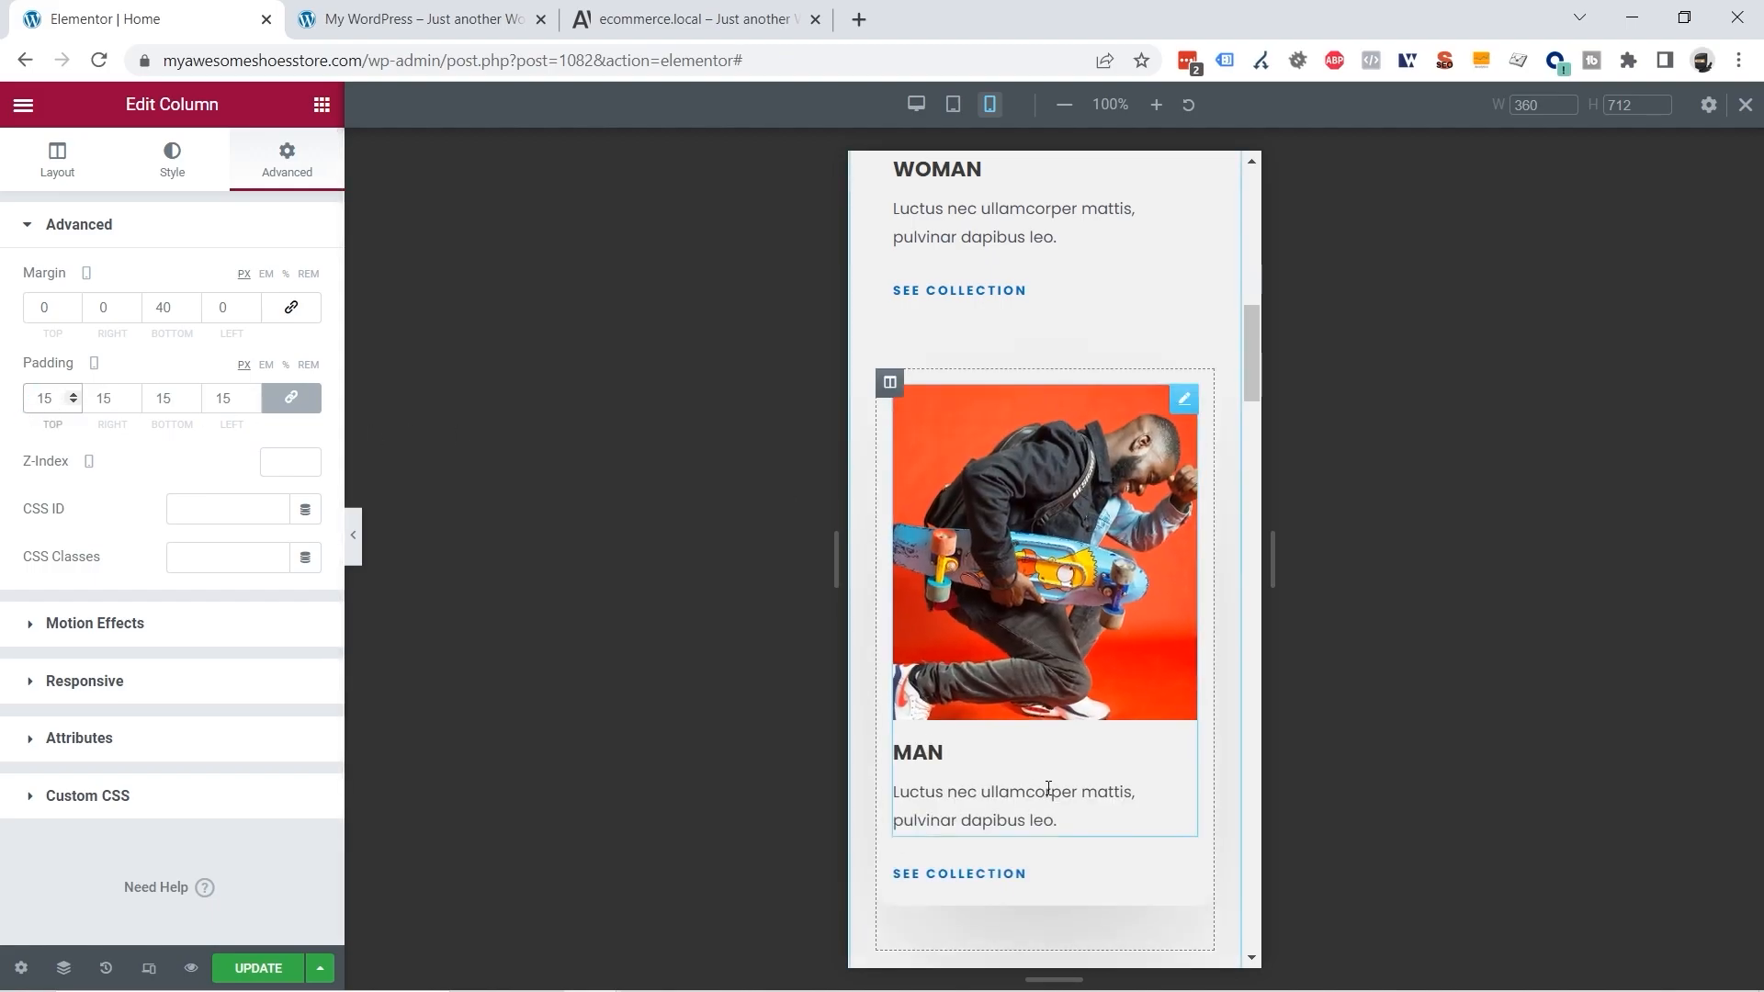
Step: Review the adjusted mobile layout from the hero banner down to the Featured section
scroll(1161, 636, up, 10)
scroll(1106, 577, up, 3)
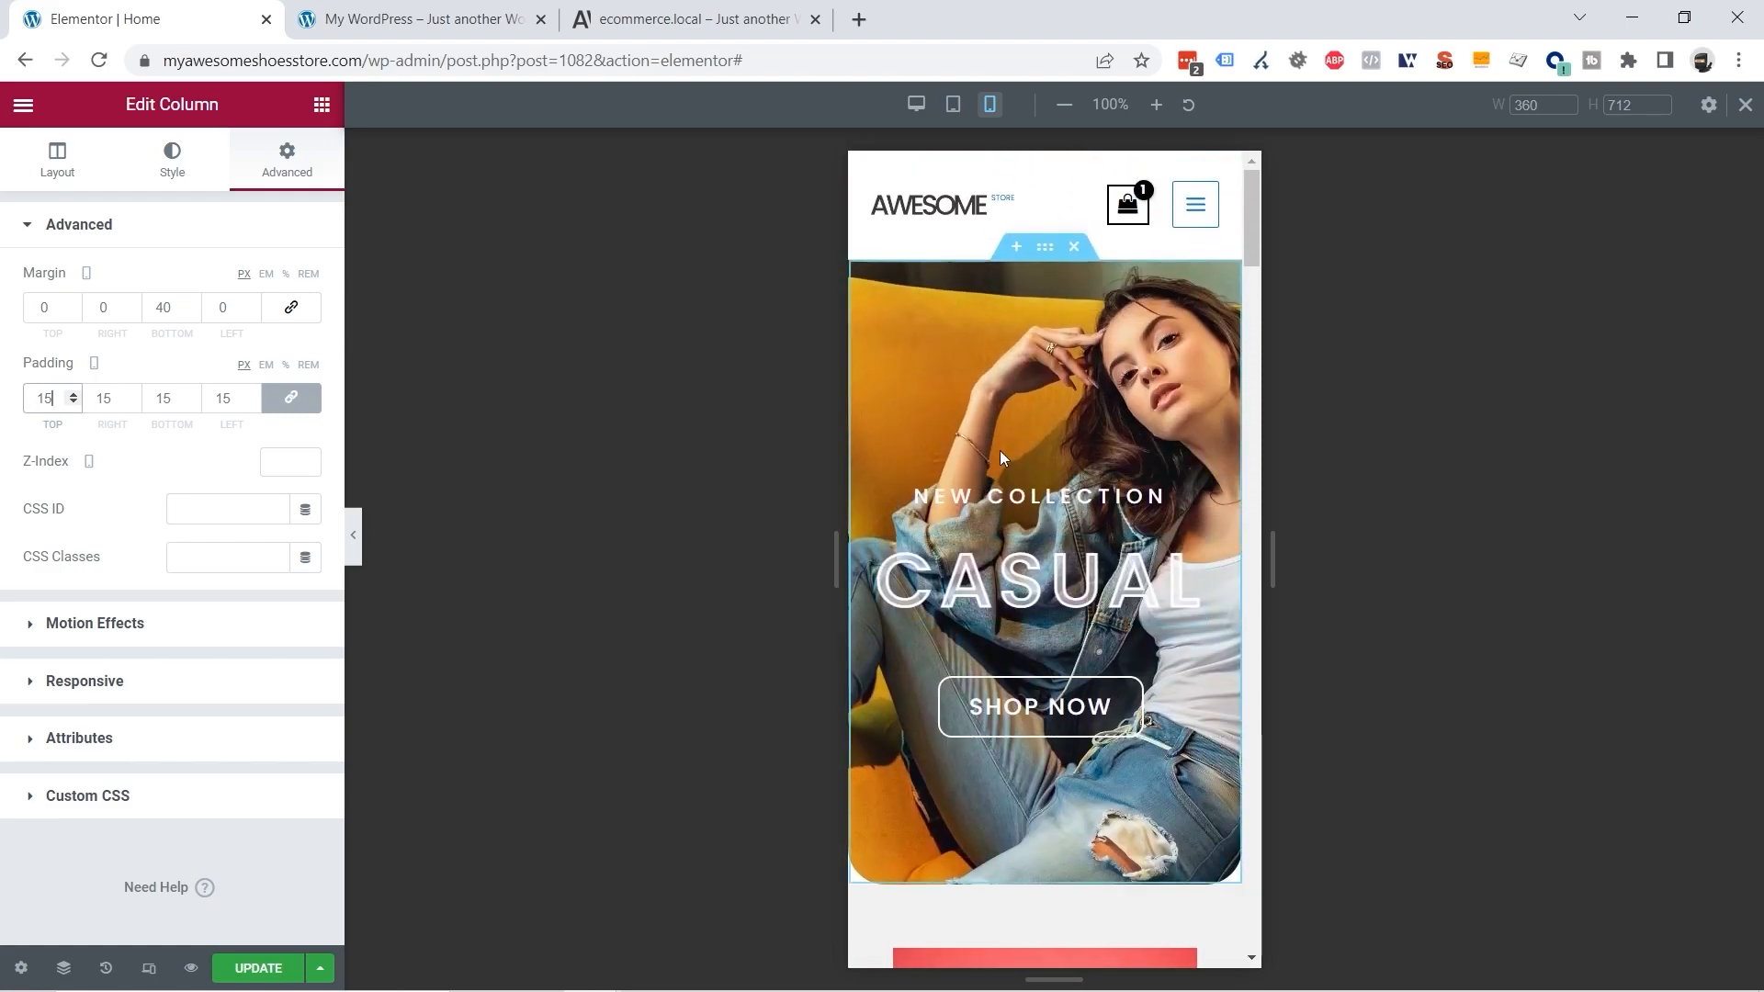
scroll(1076, 270, down, 10)
scroll(1057, 269, down, 10)
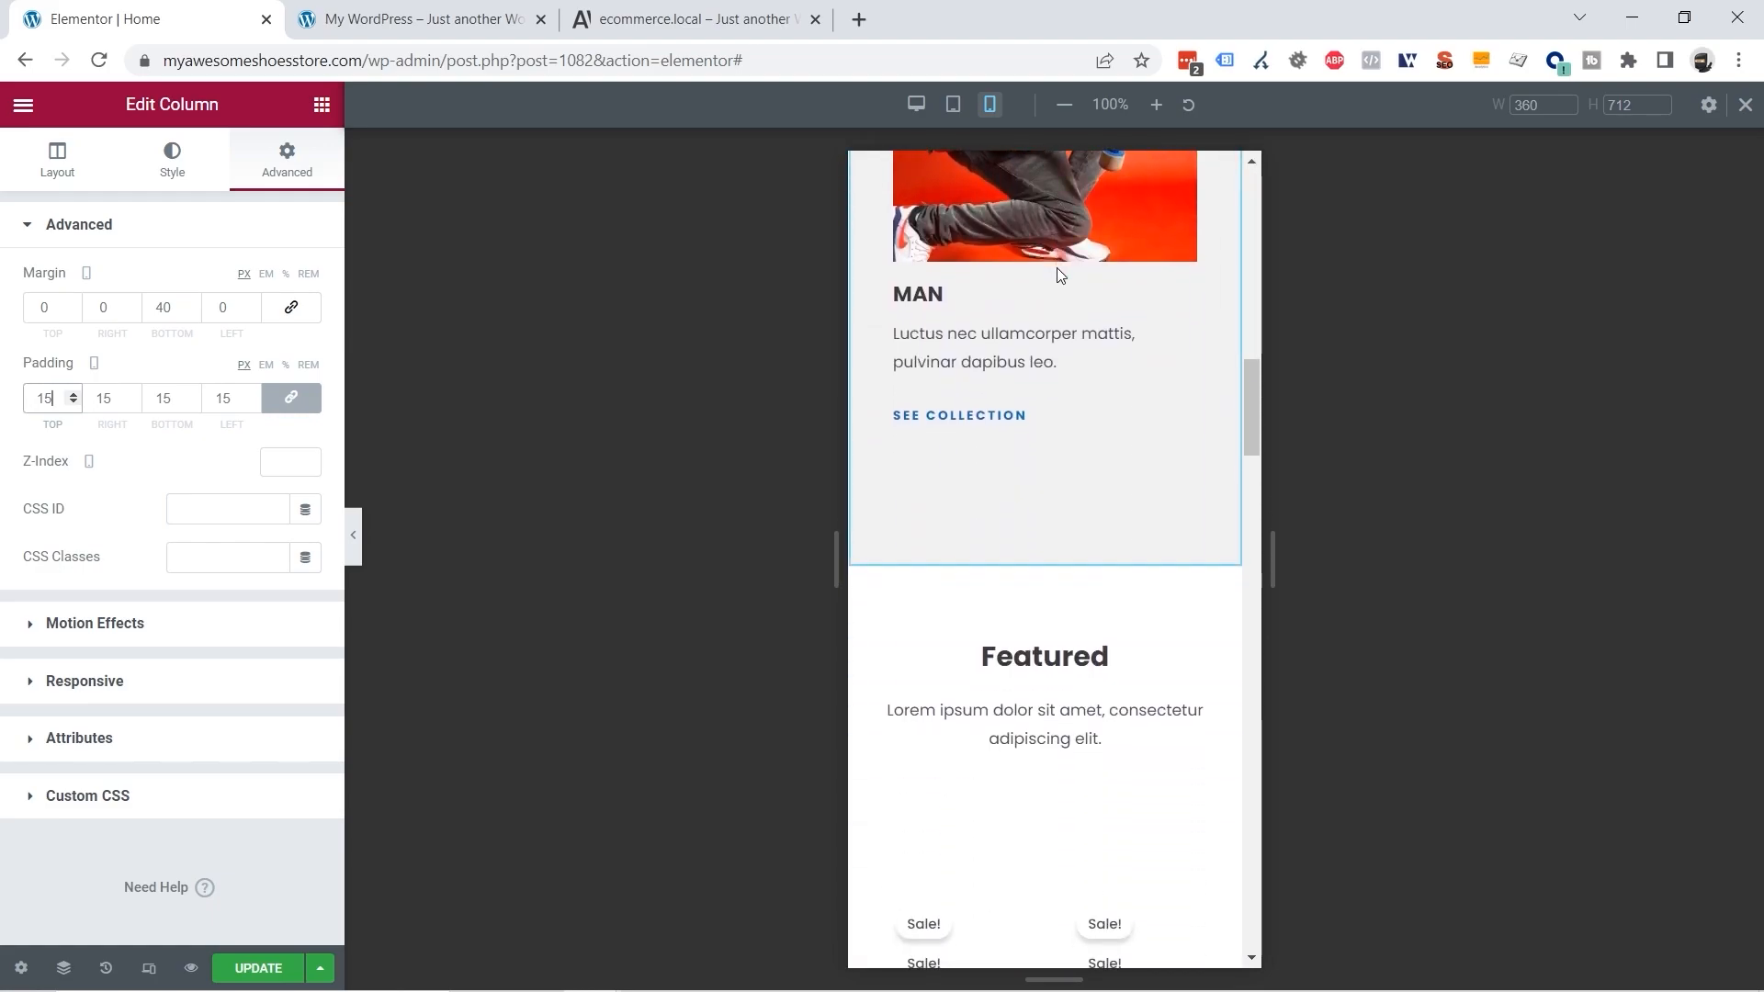
Step: Review the mobile layout of the shipping benefits and Testimonials sections, ending back at the hero banner
scroll(1061, 274, down, 12)
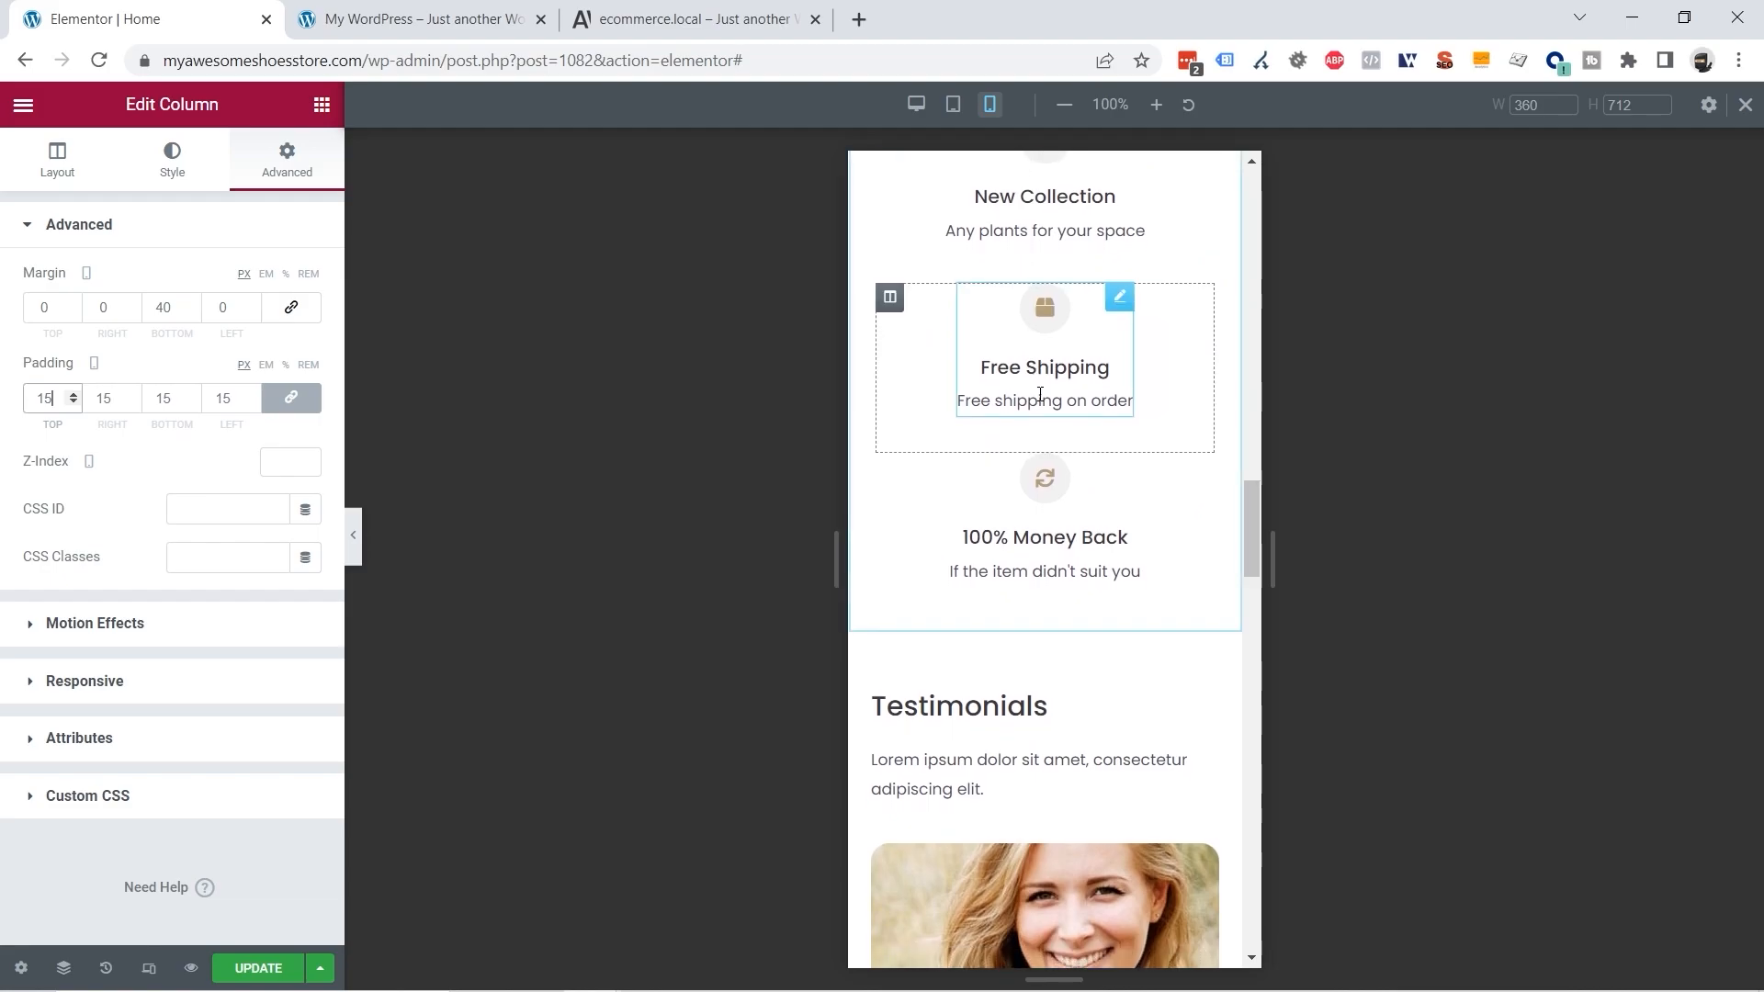
scroll(1042, 393, down, 8)
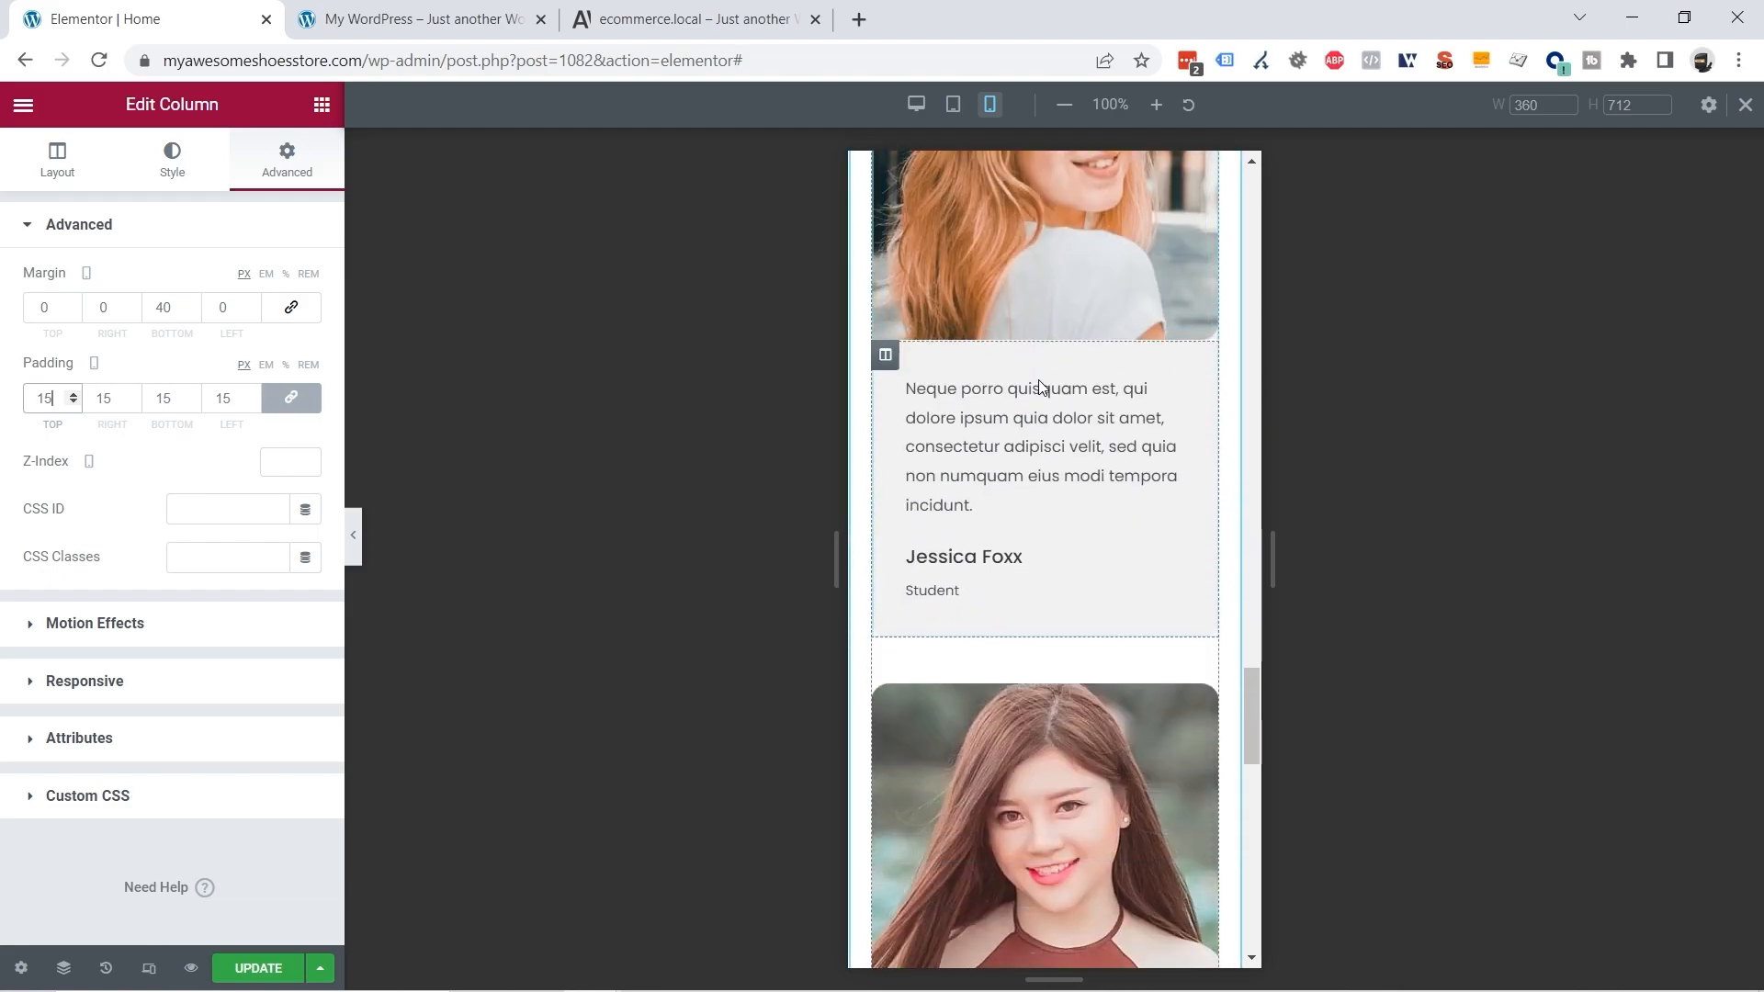
scroll(1038, 375, up, 12)
scroll(1015, 380, up, 20)
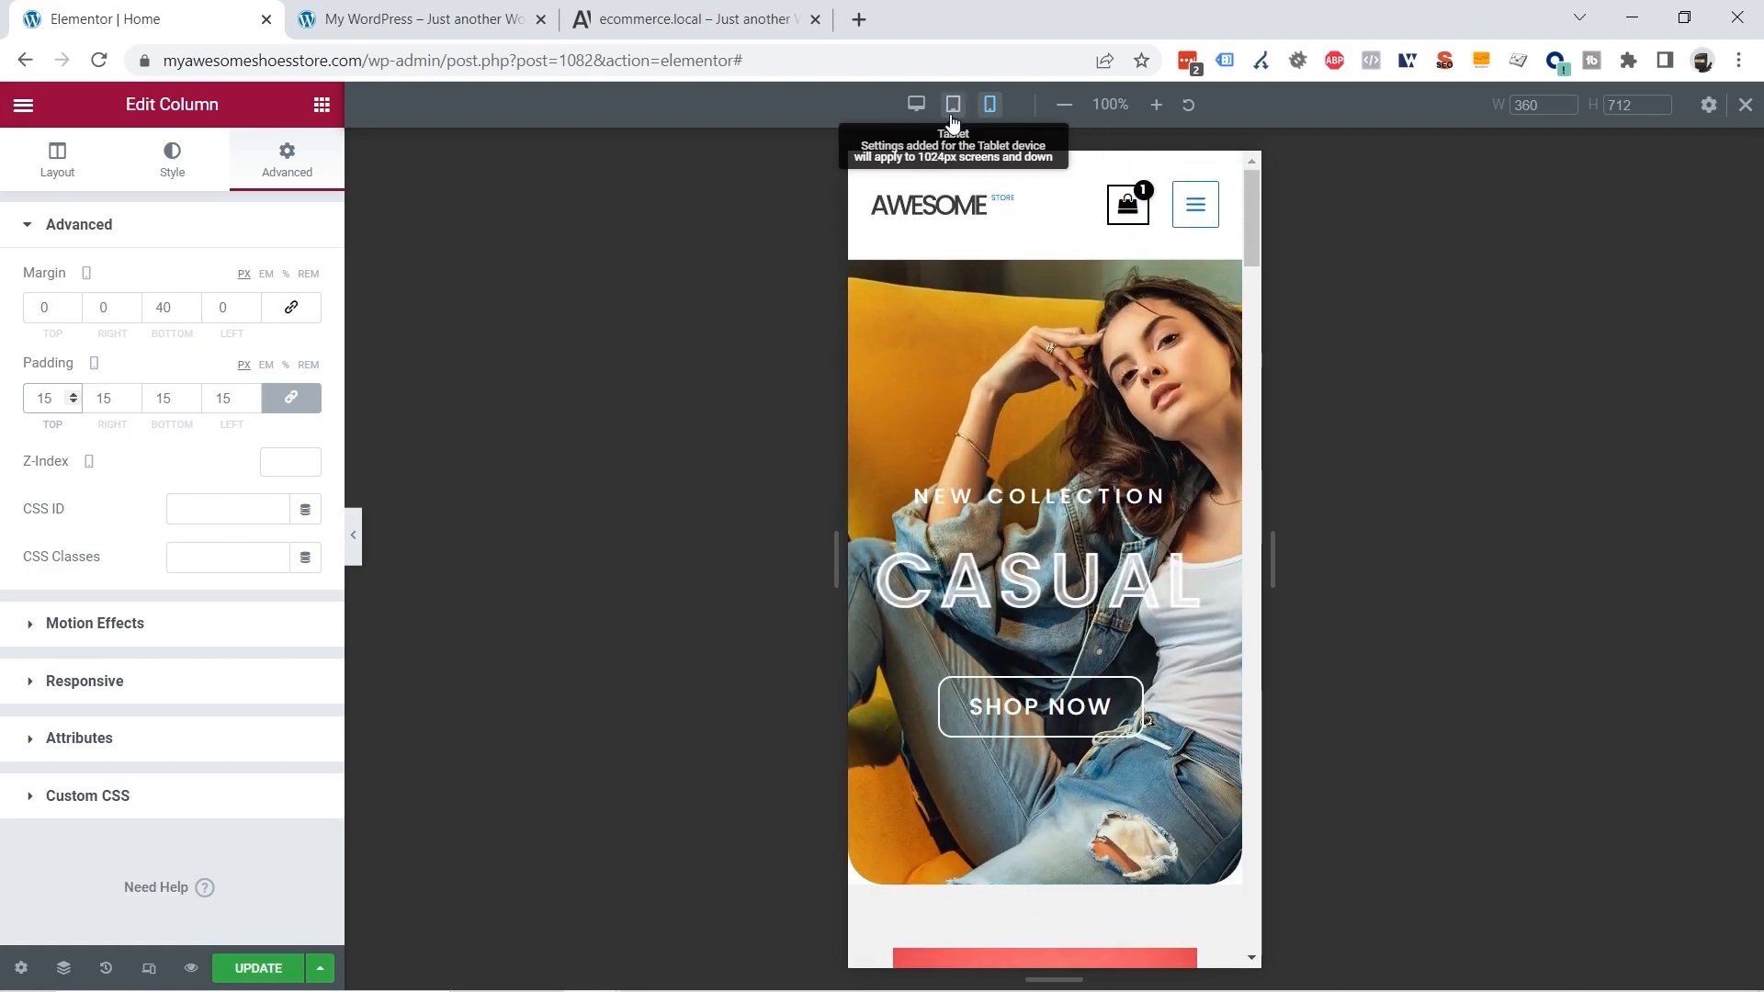
Step: In the tablet layout, reduce the "CASUAL" heading's font size and set its text stroke to 2 px
click(954, 108)
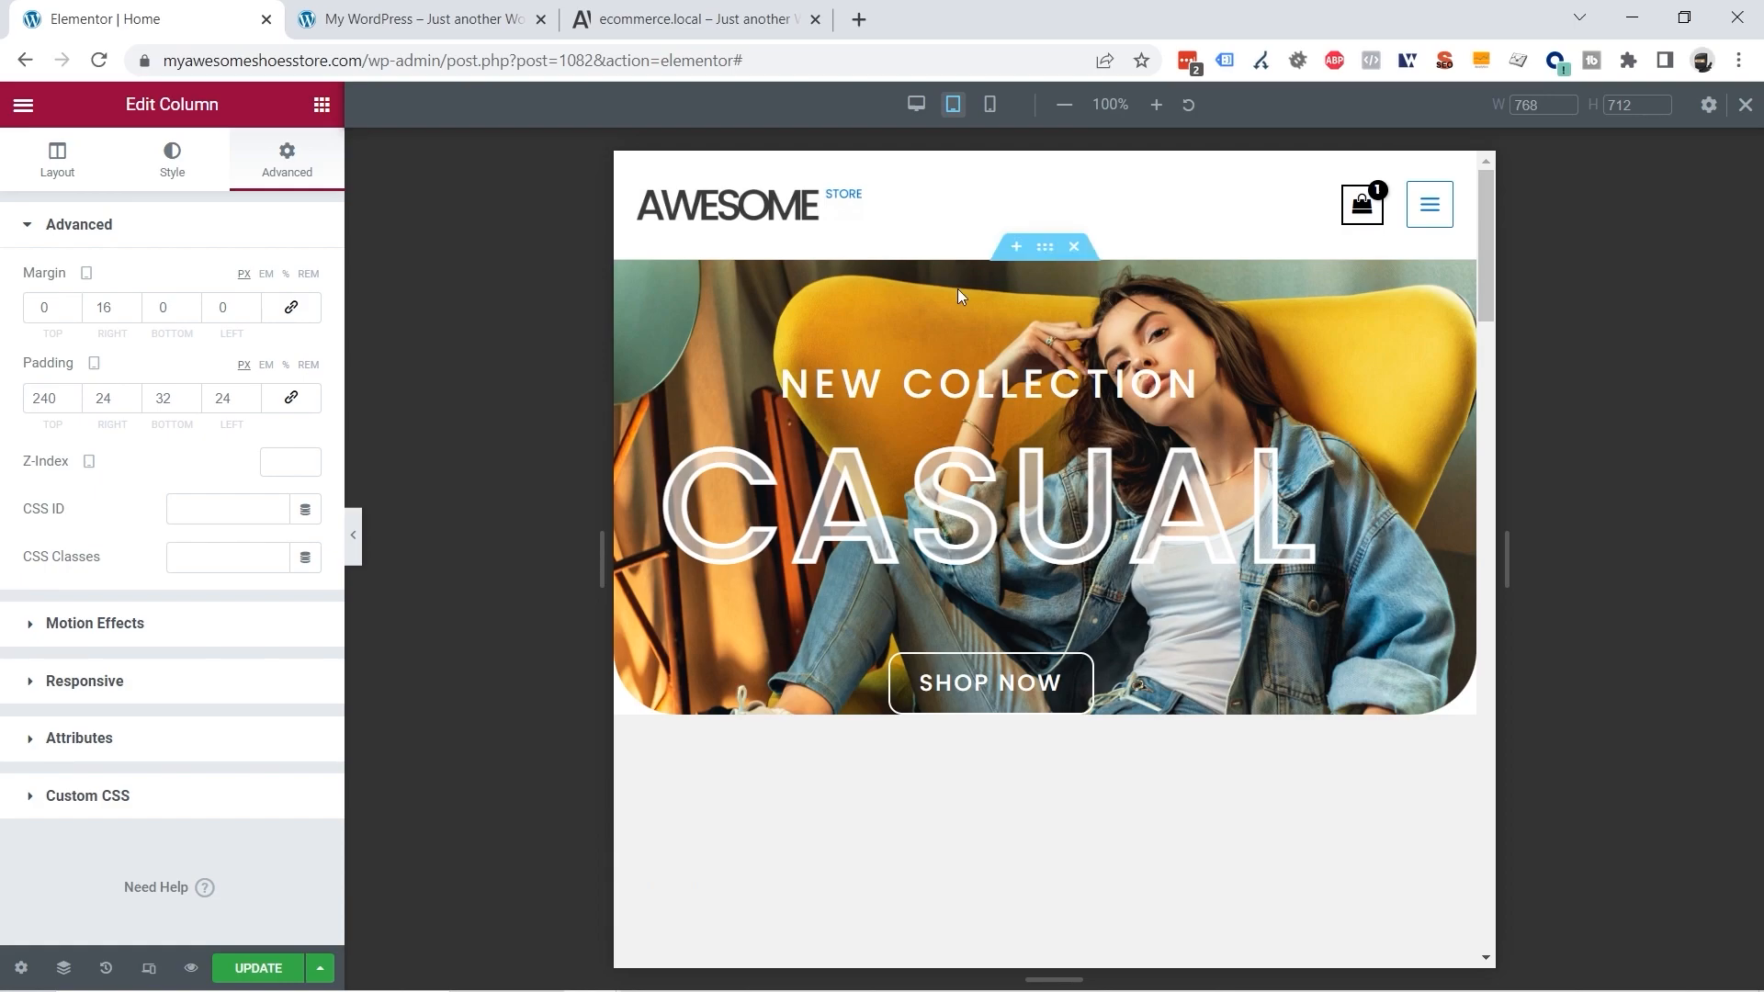
right_click(1035, 488)
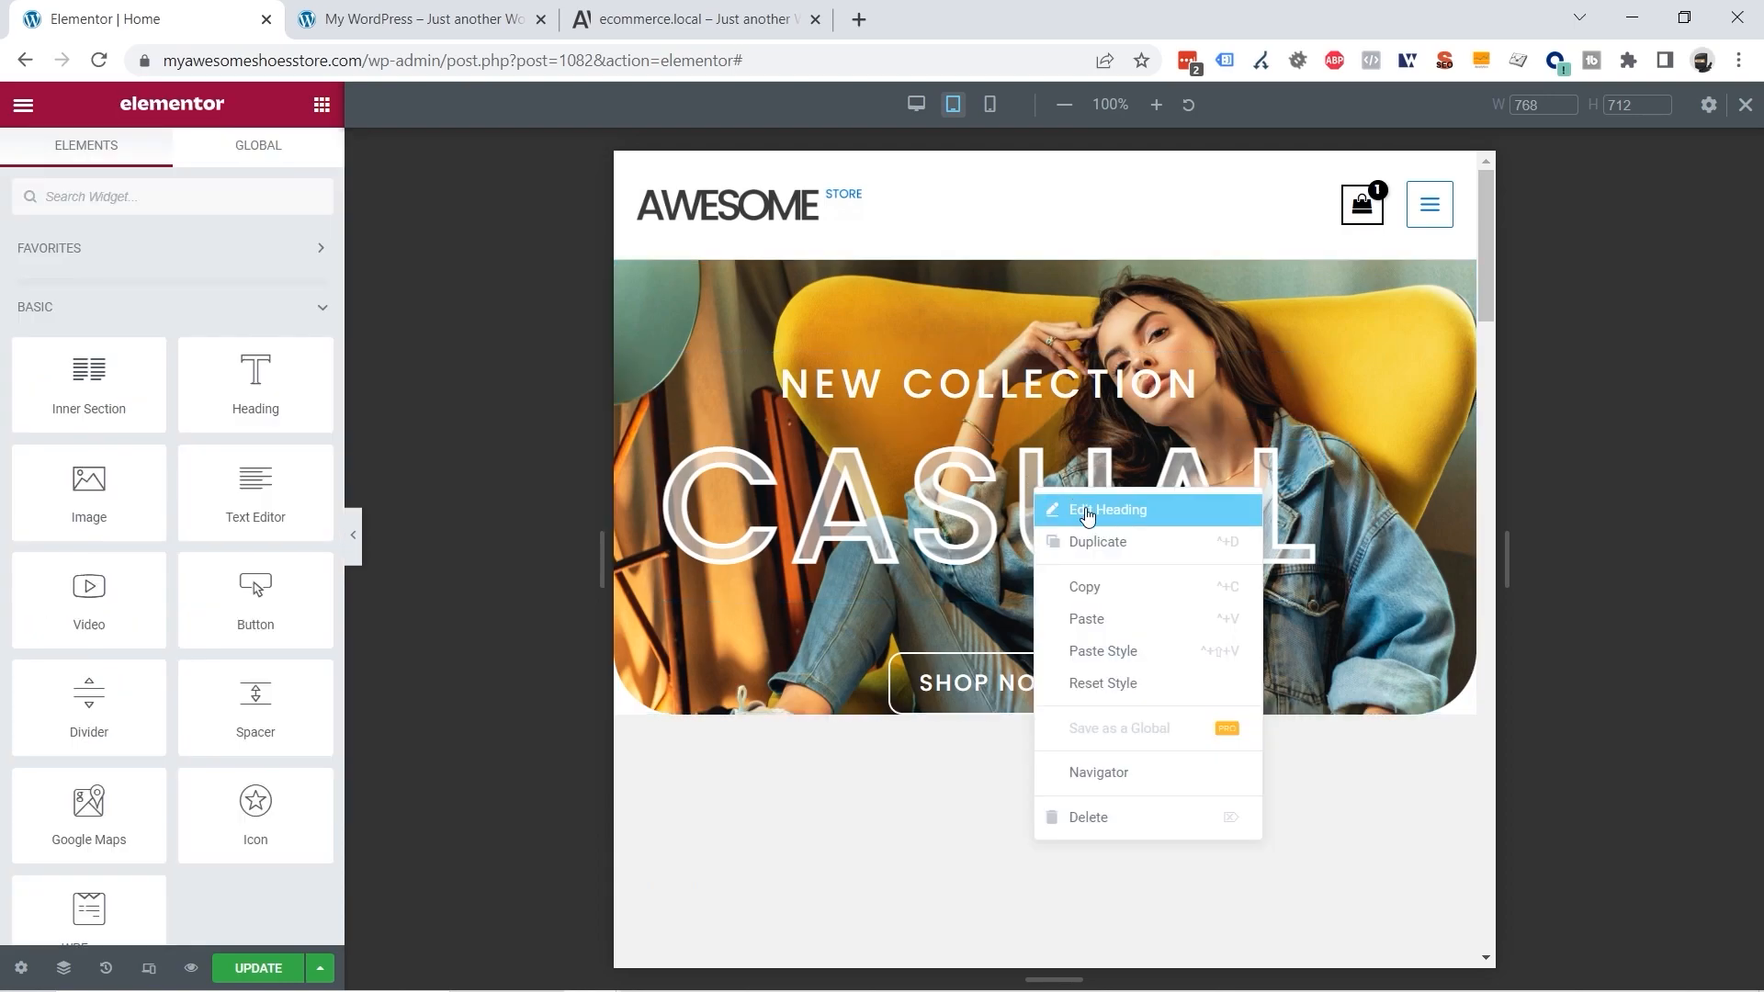
click(1087, 508)
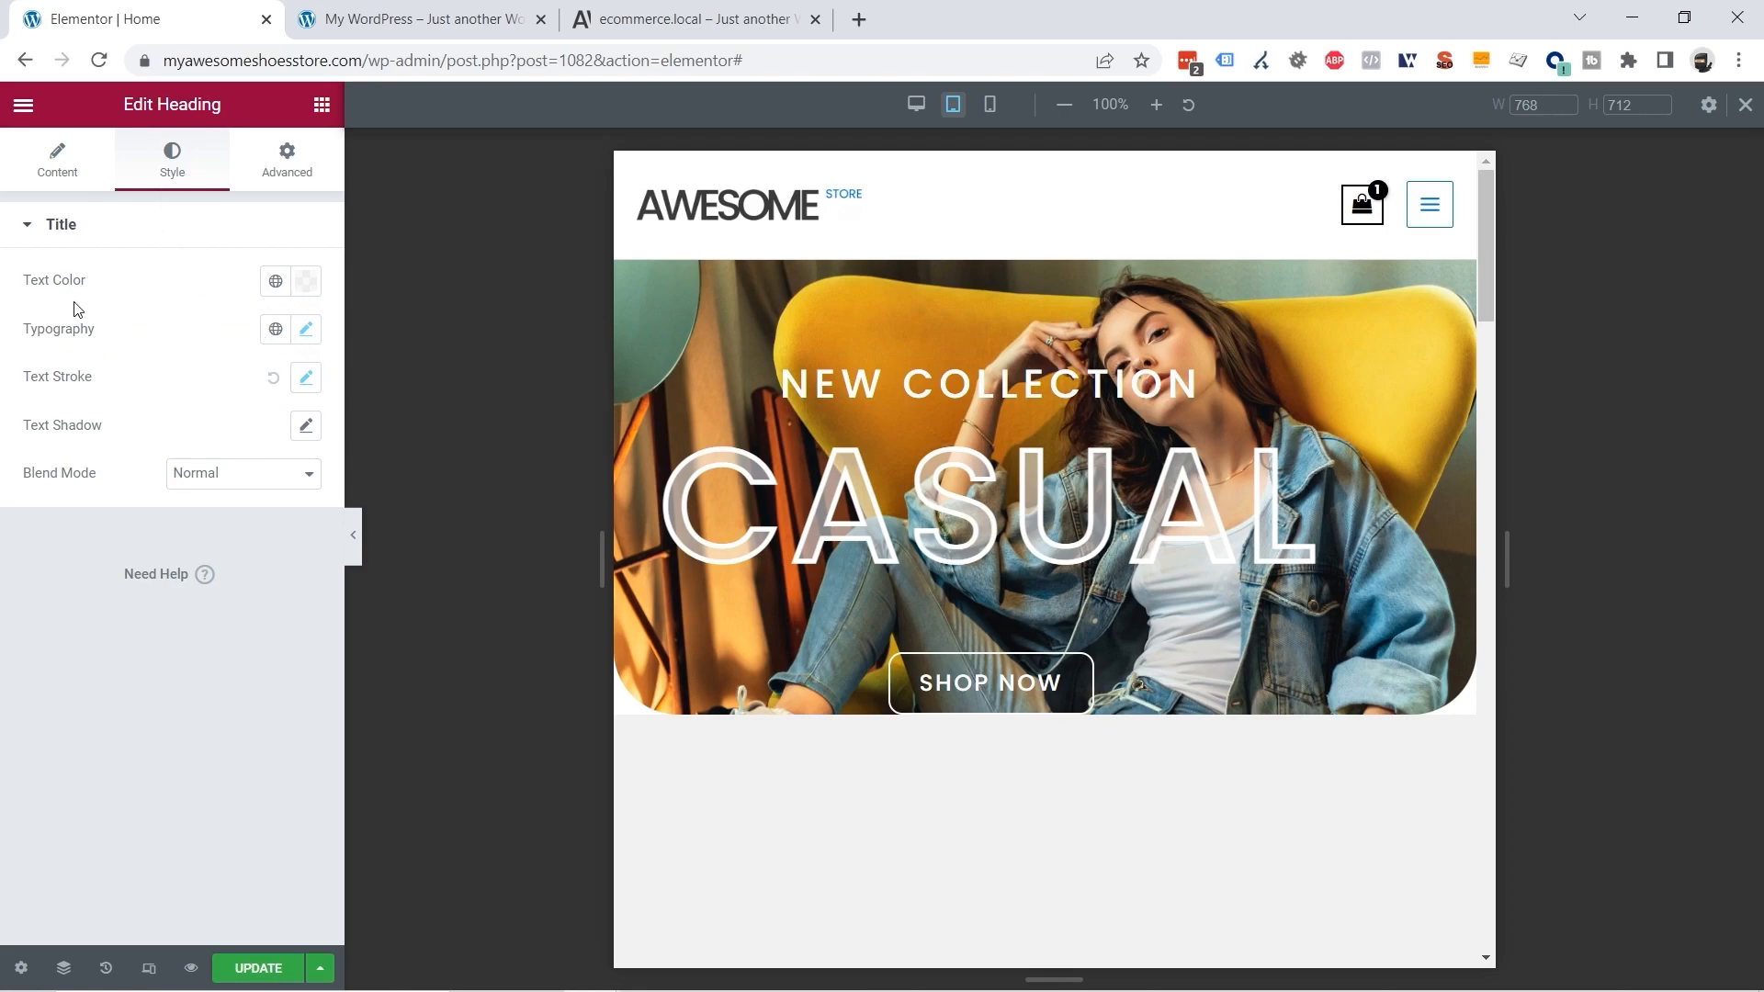
click(306, 329)
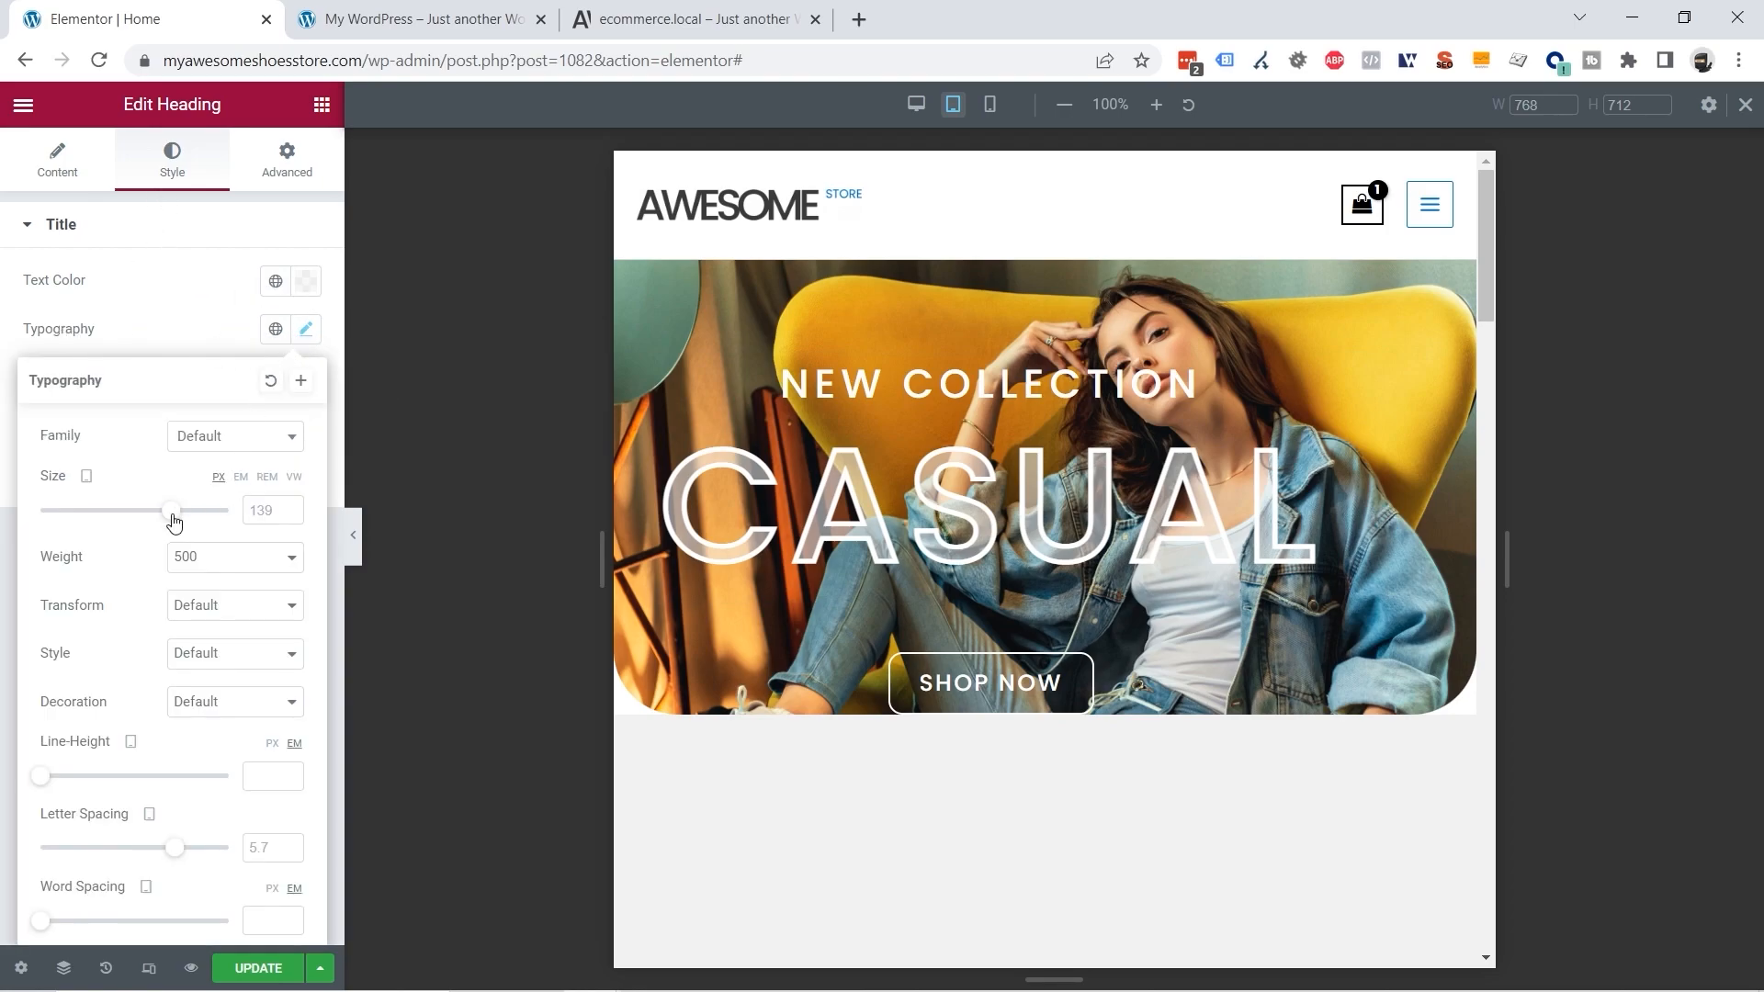
drag(177, 520, 124, 519)
click(305, 336)
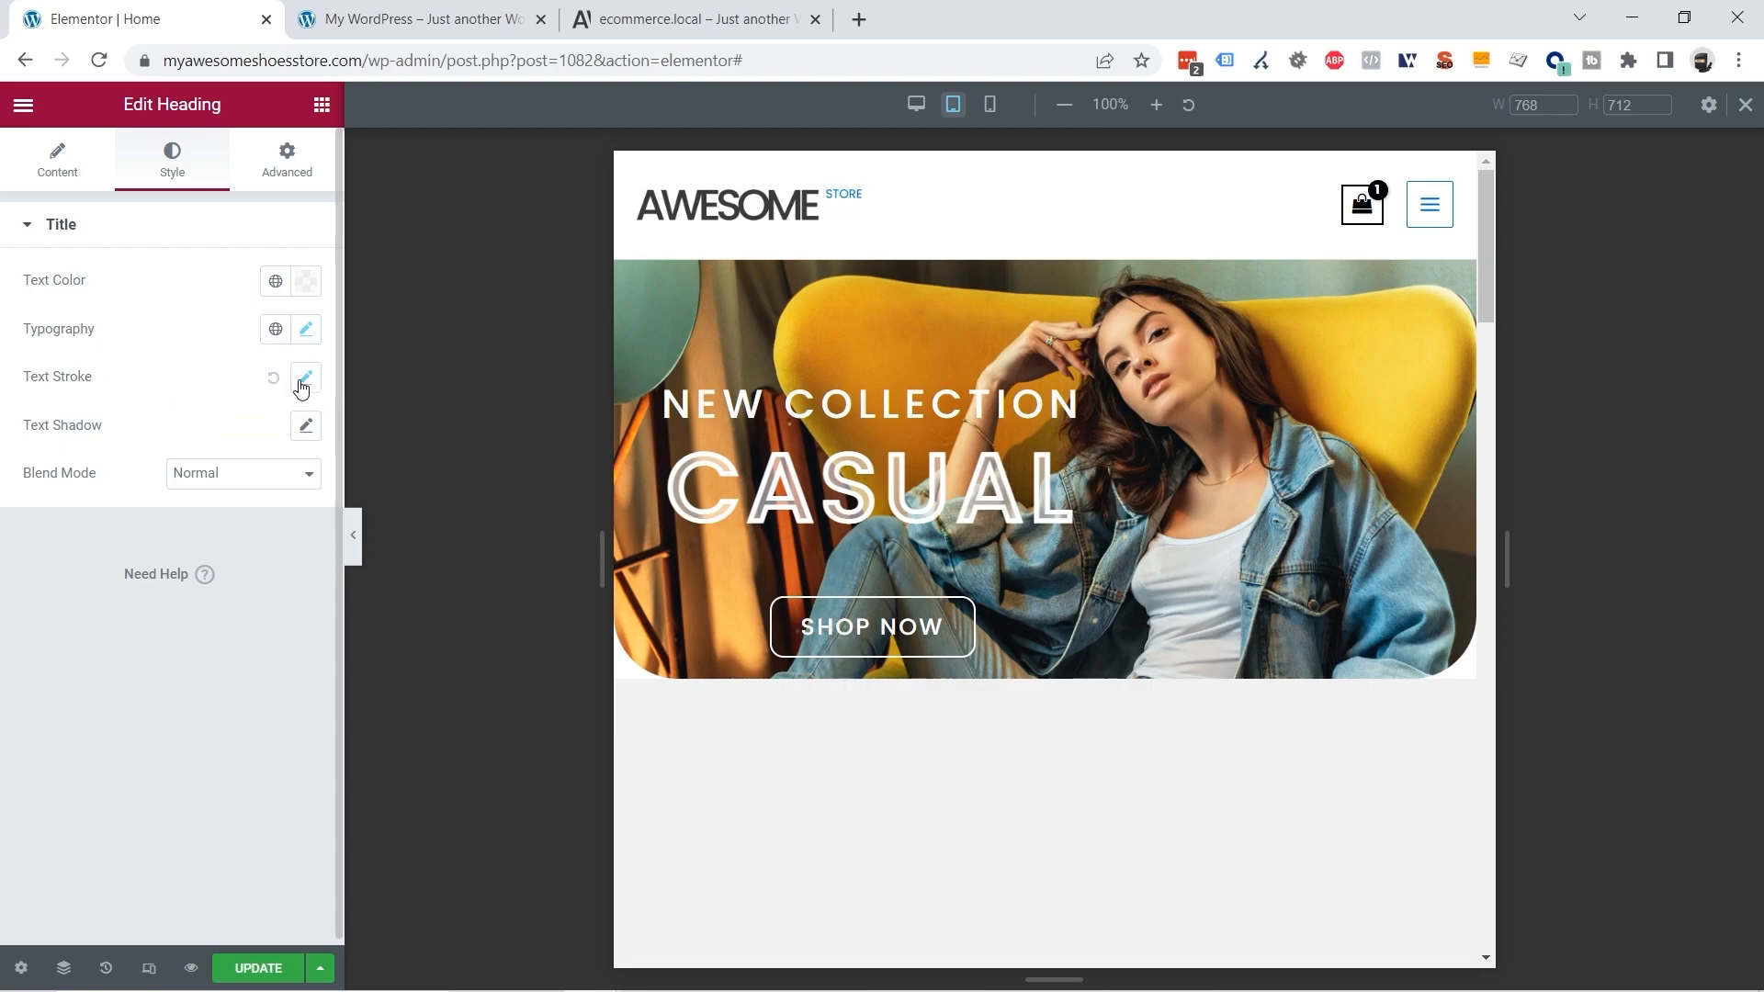
click(305, 378)
drag(108, 471, 75, 472)
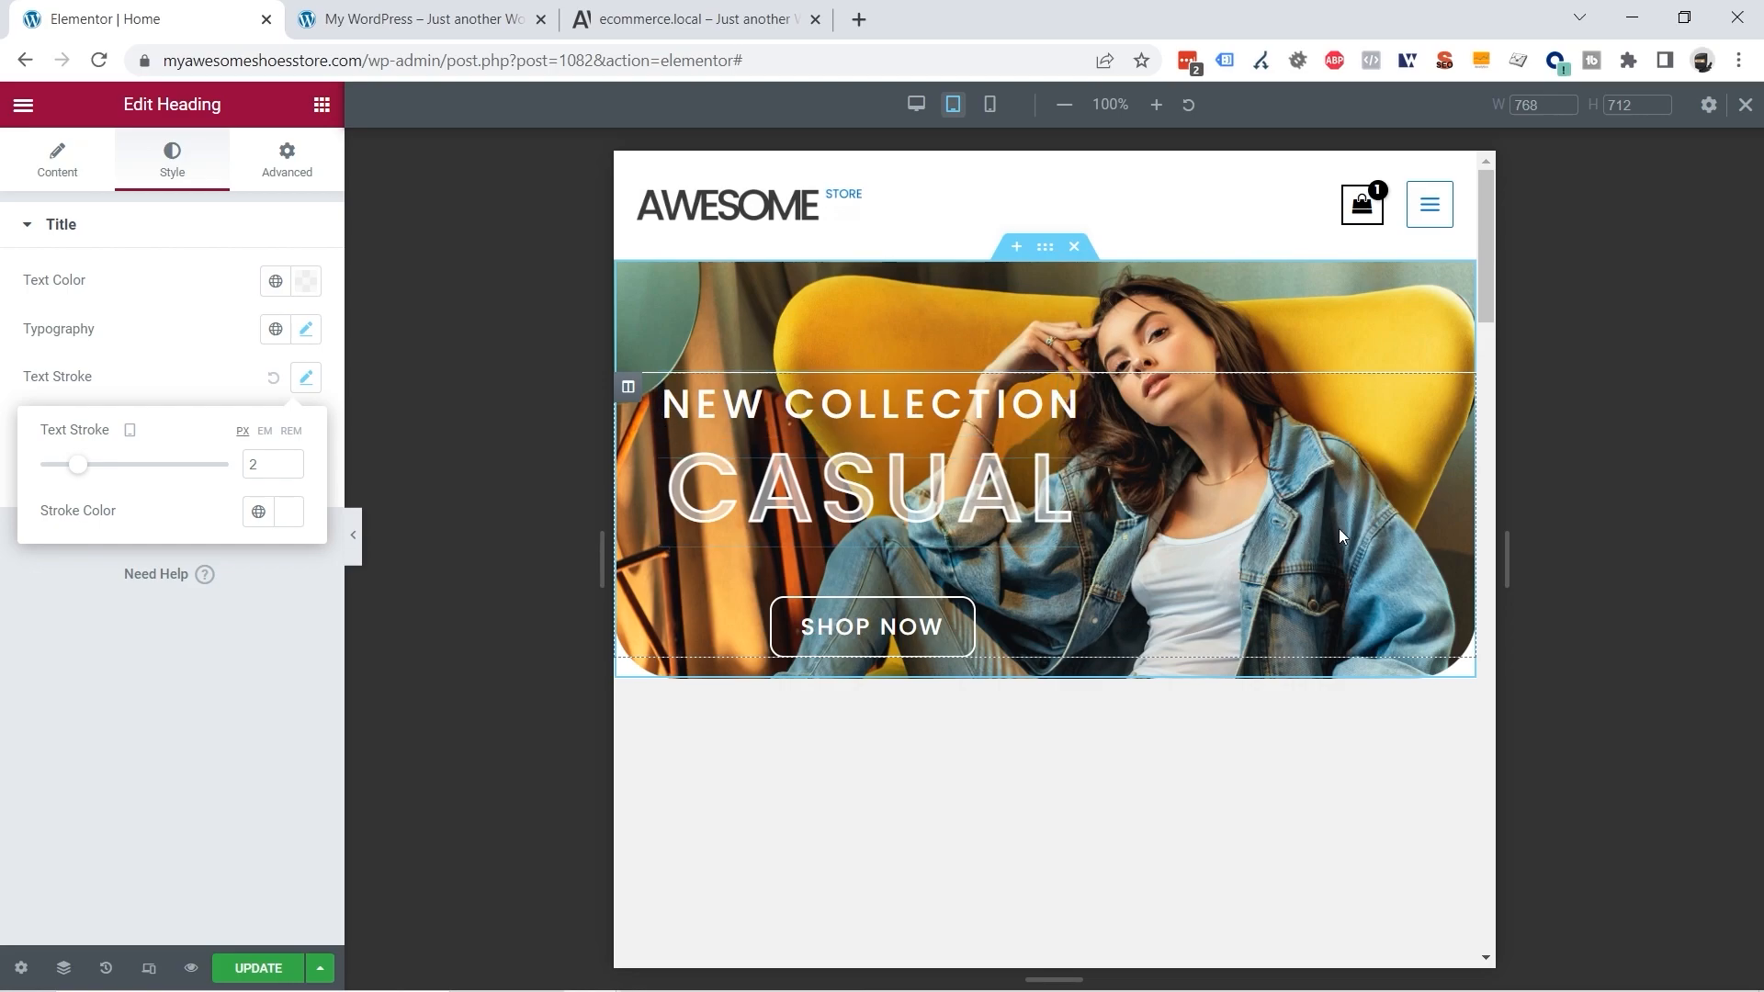
Step: Set the hero column's tablet right margin, right padding and left padding to 0
right_click(625, 392)
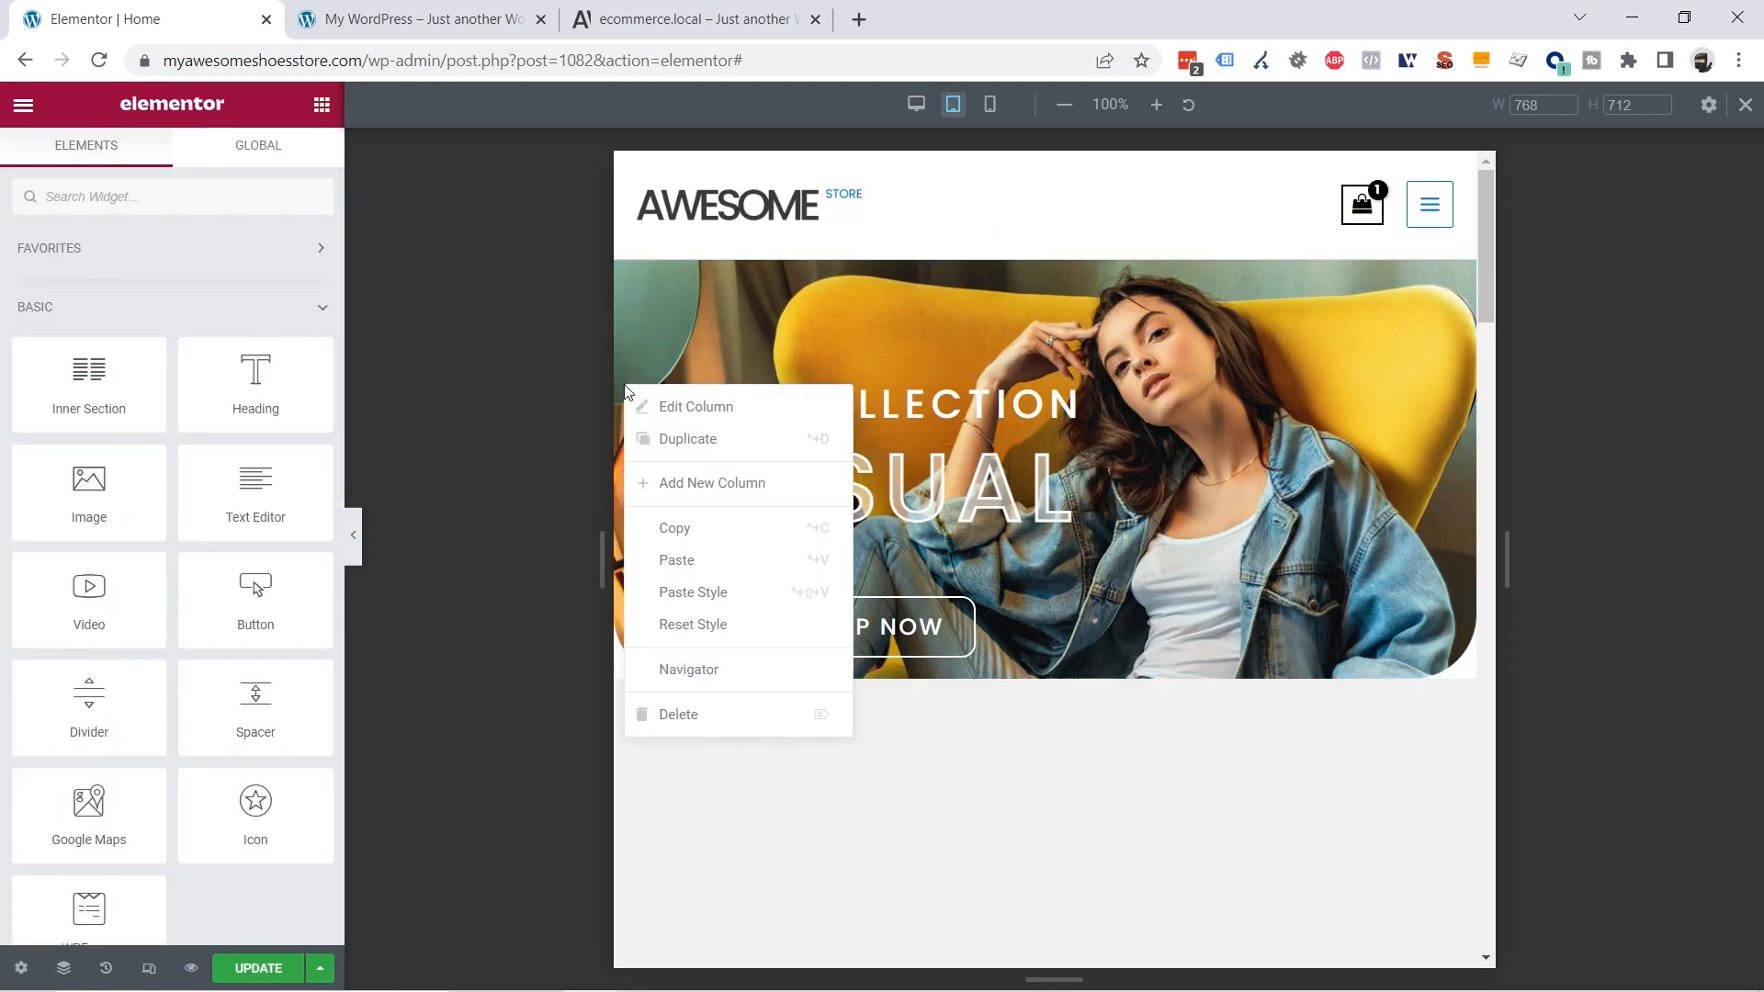
click(670, 409)
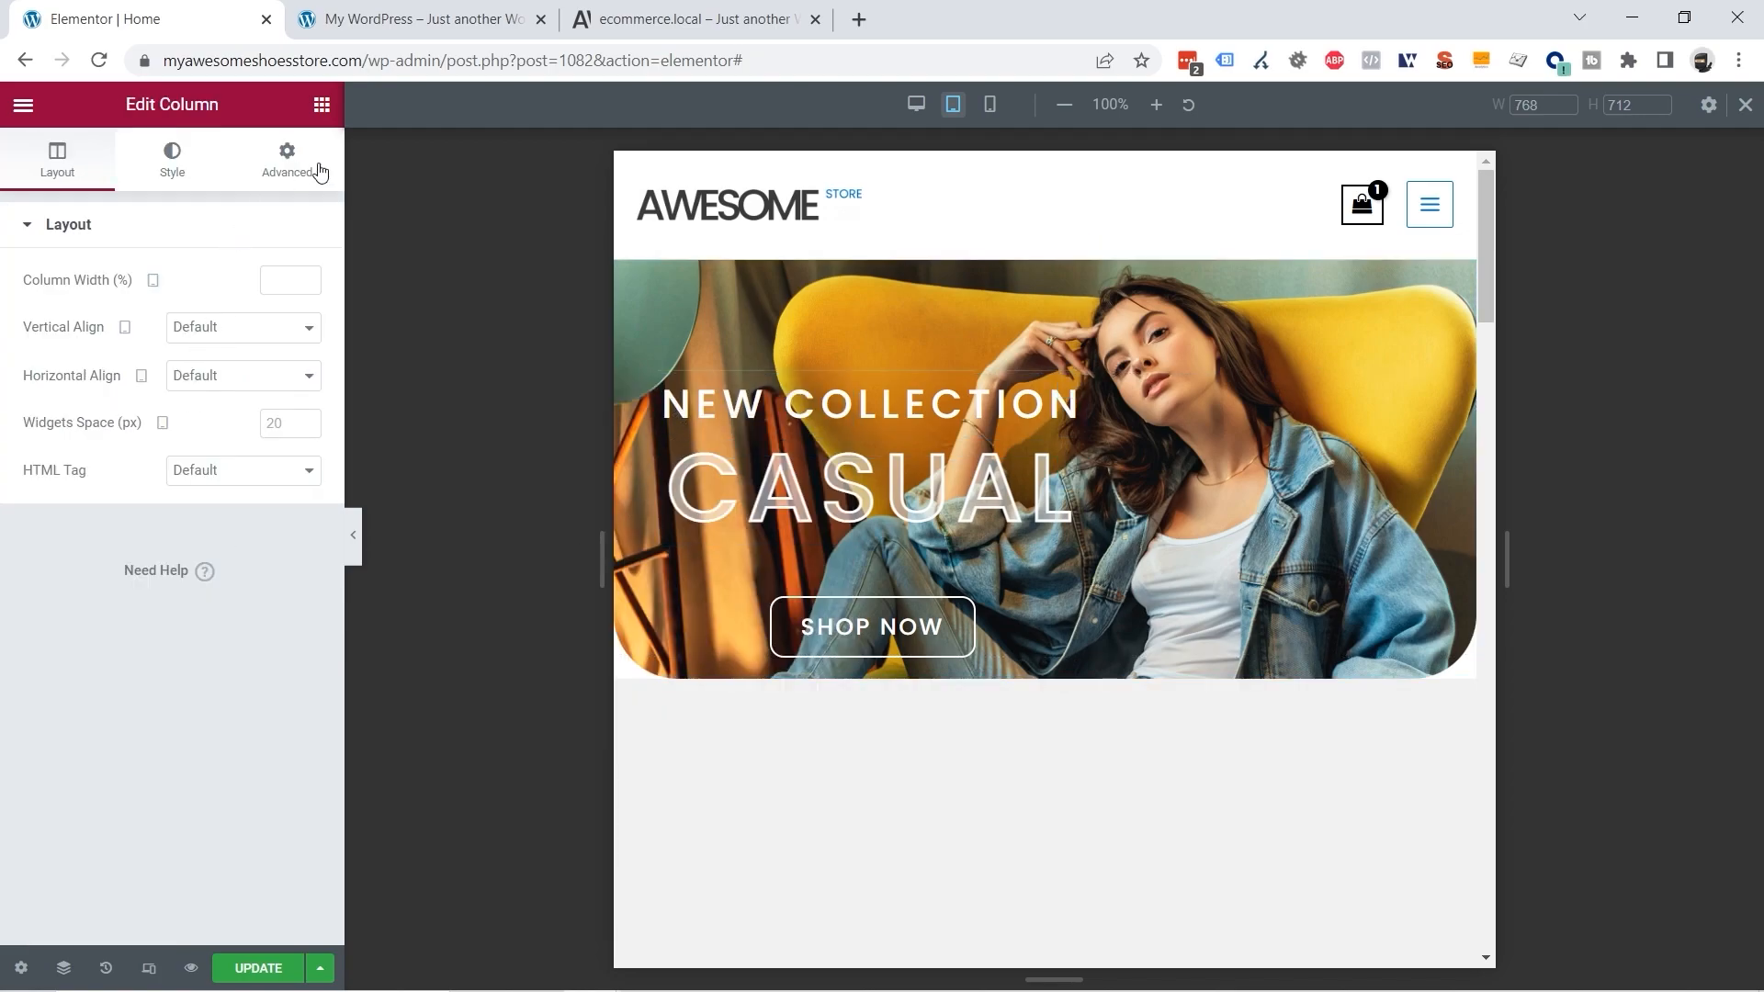
click(287, 162)
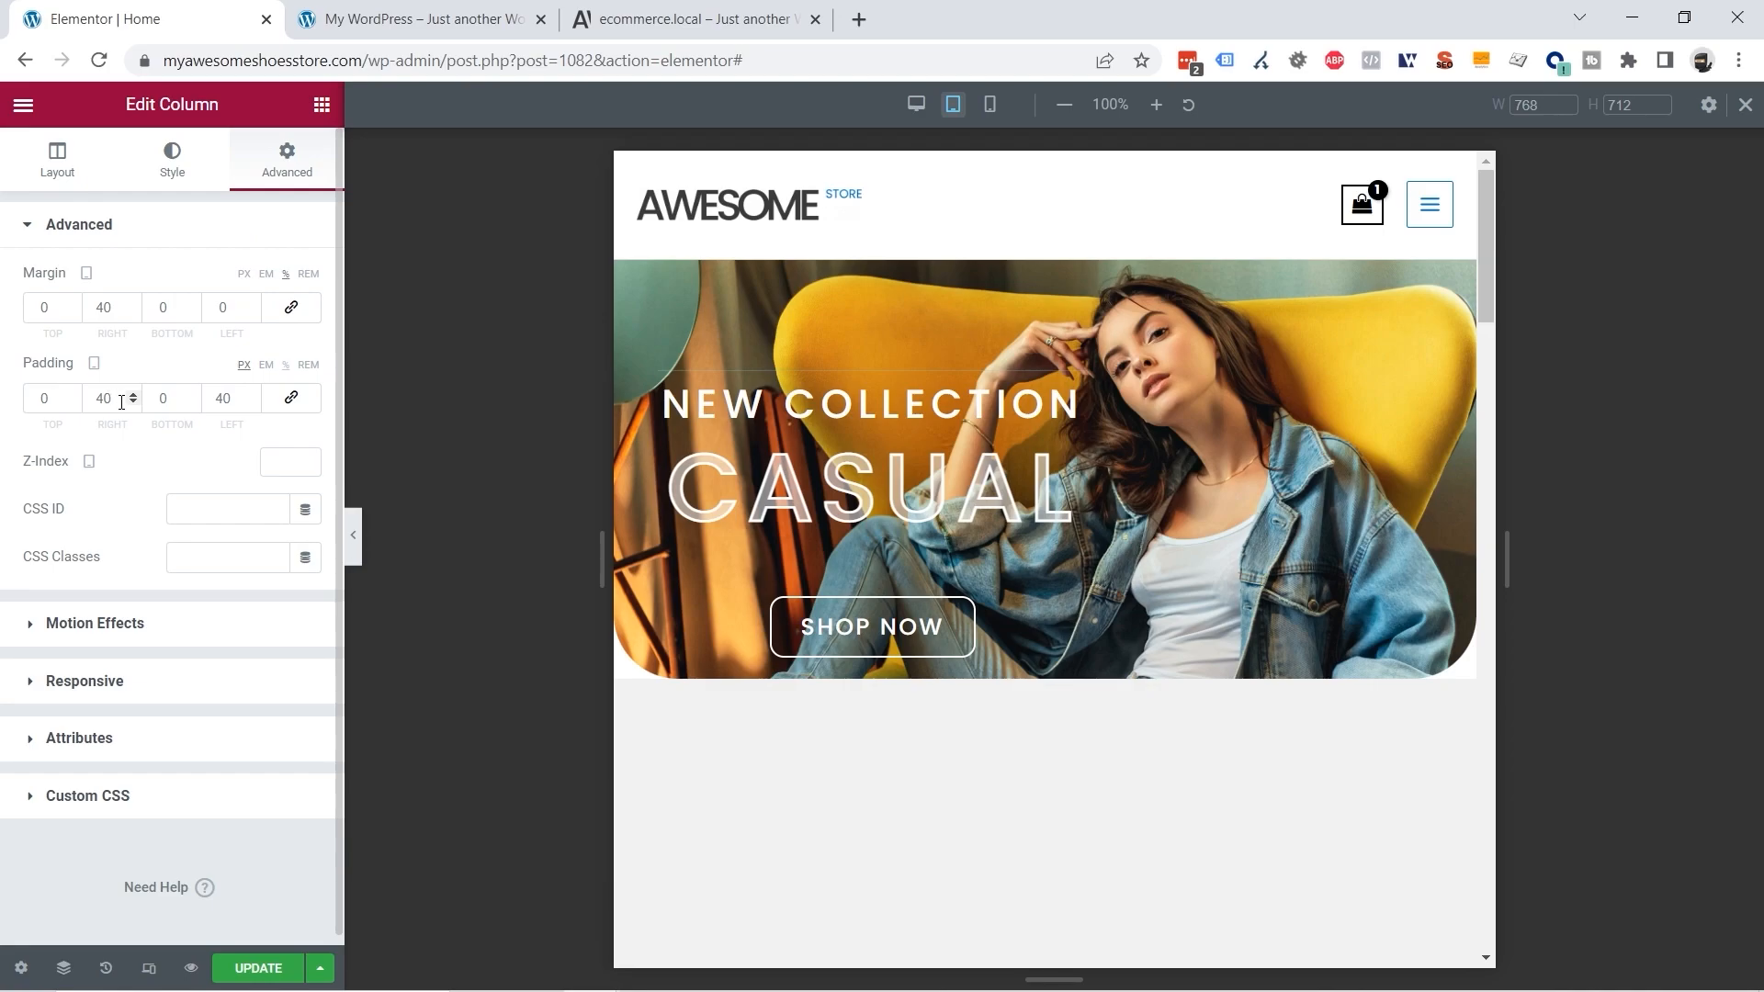
drag(121, 403, 91, 405)
text(0)
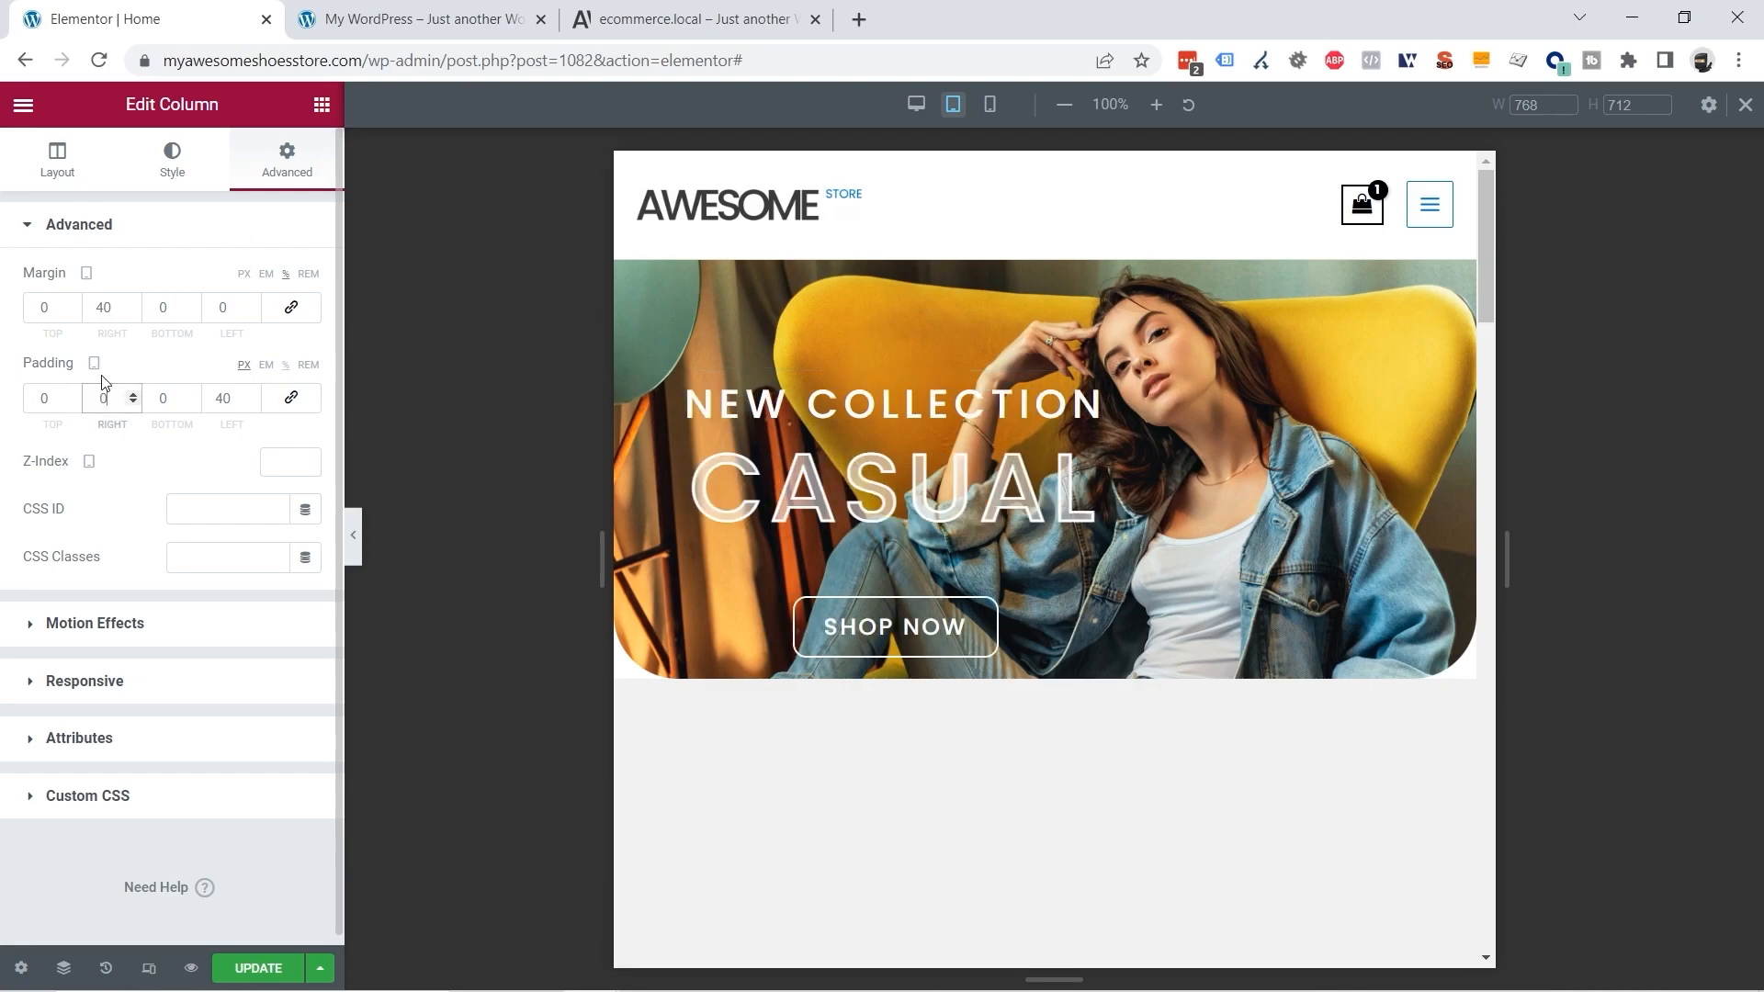
drag(123, 307, 84, 307)
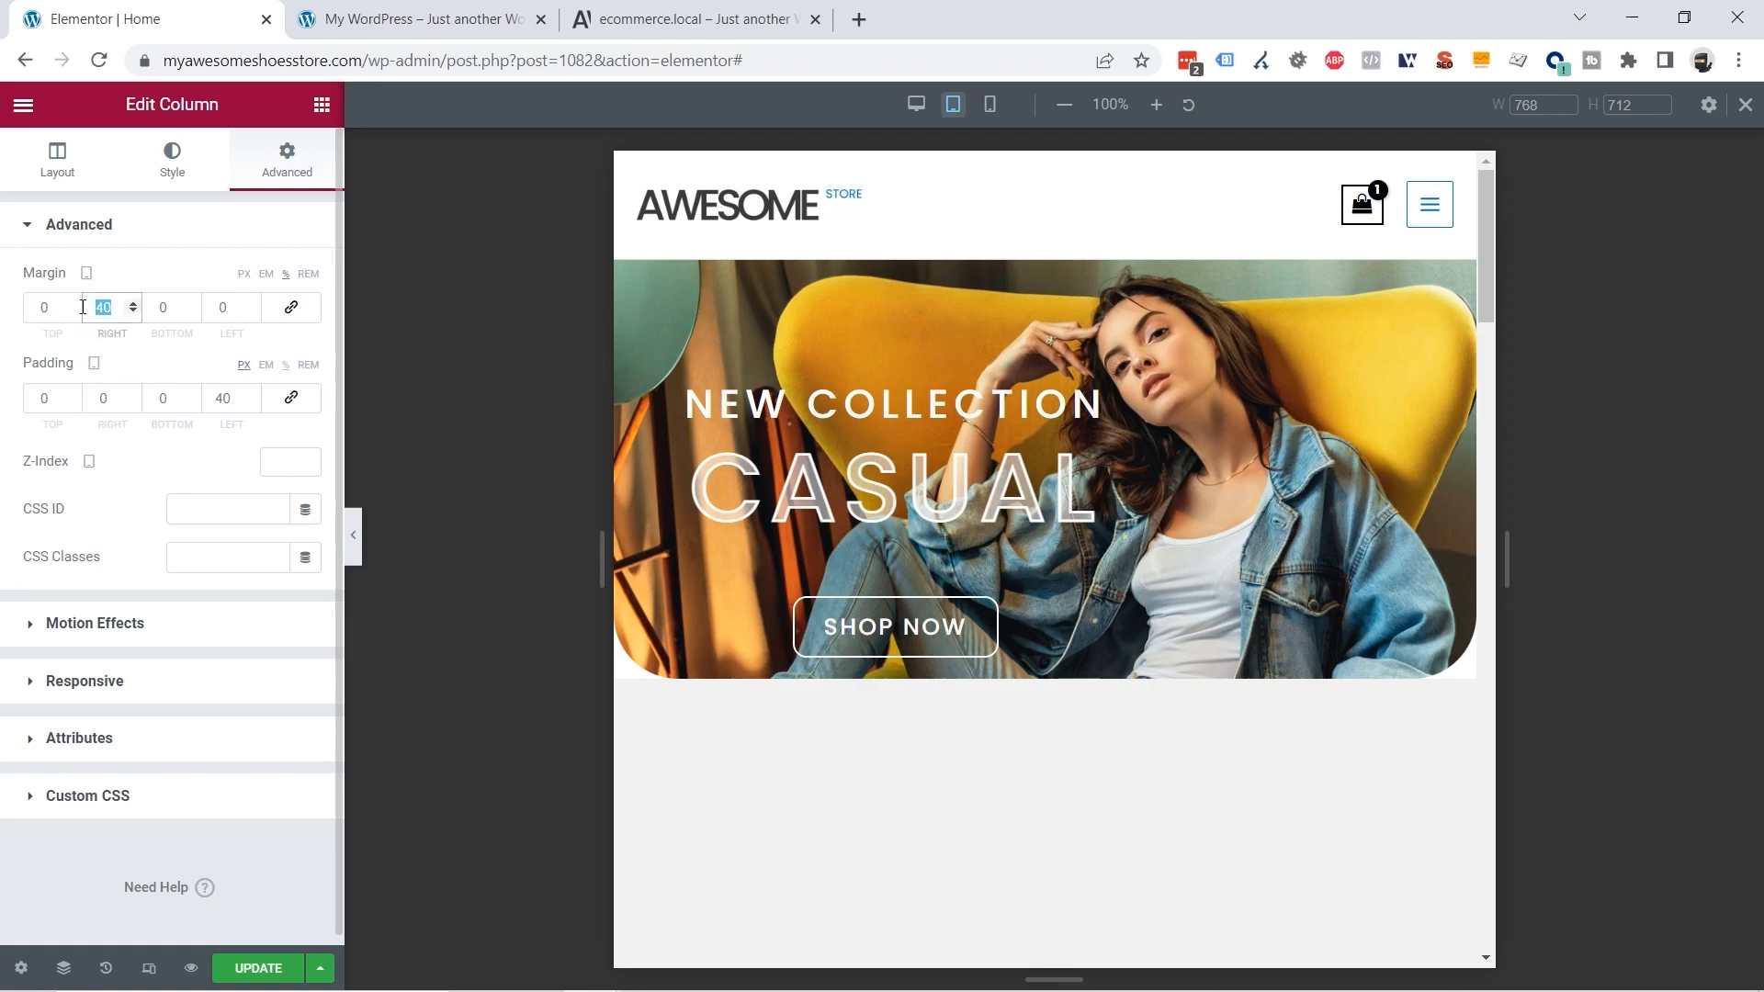
text(0)
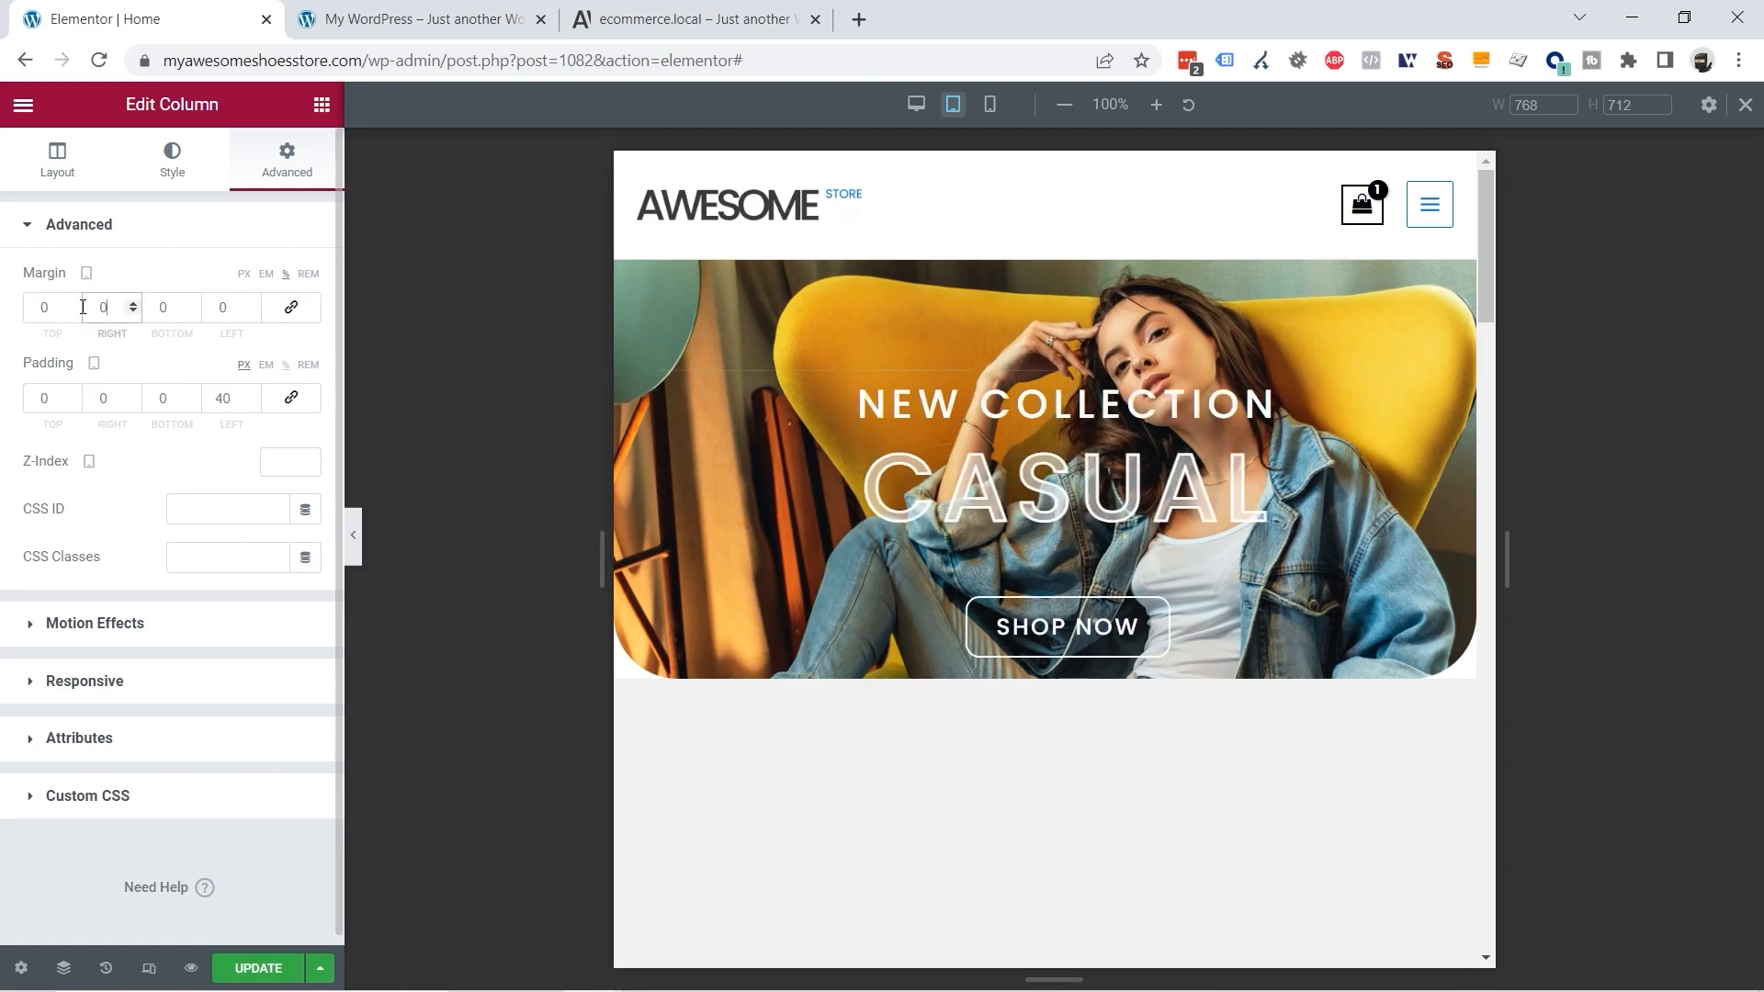
drag(235, 399, 214, 399)
text(0)
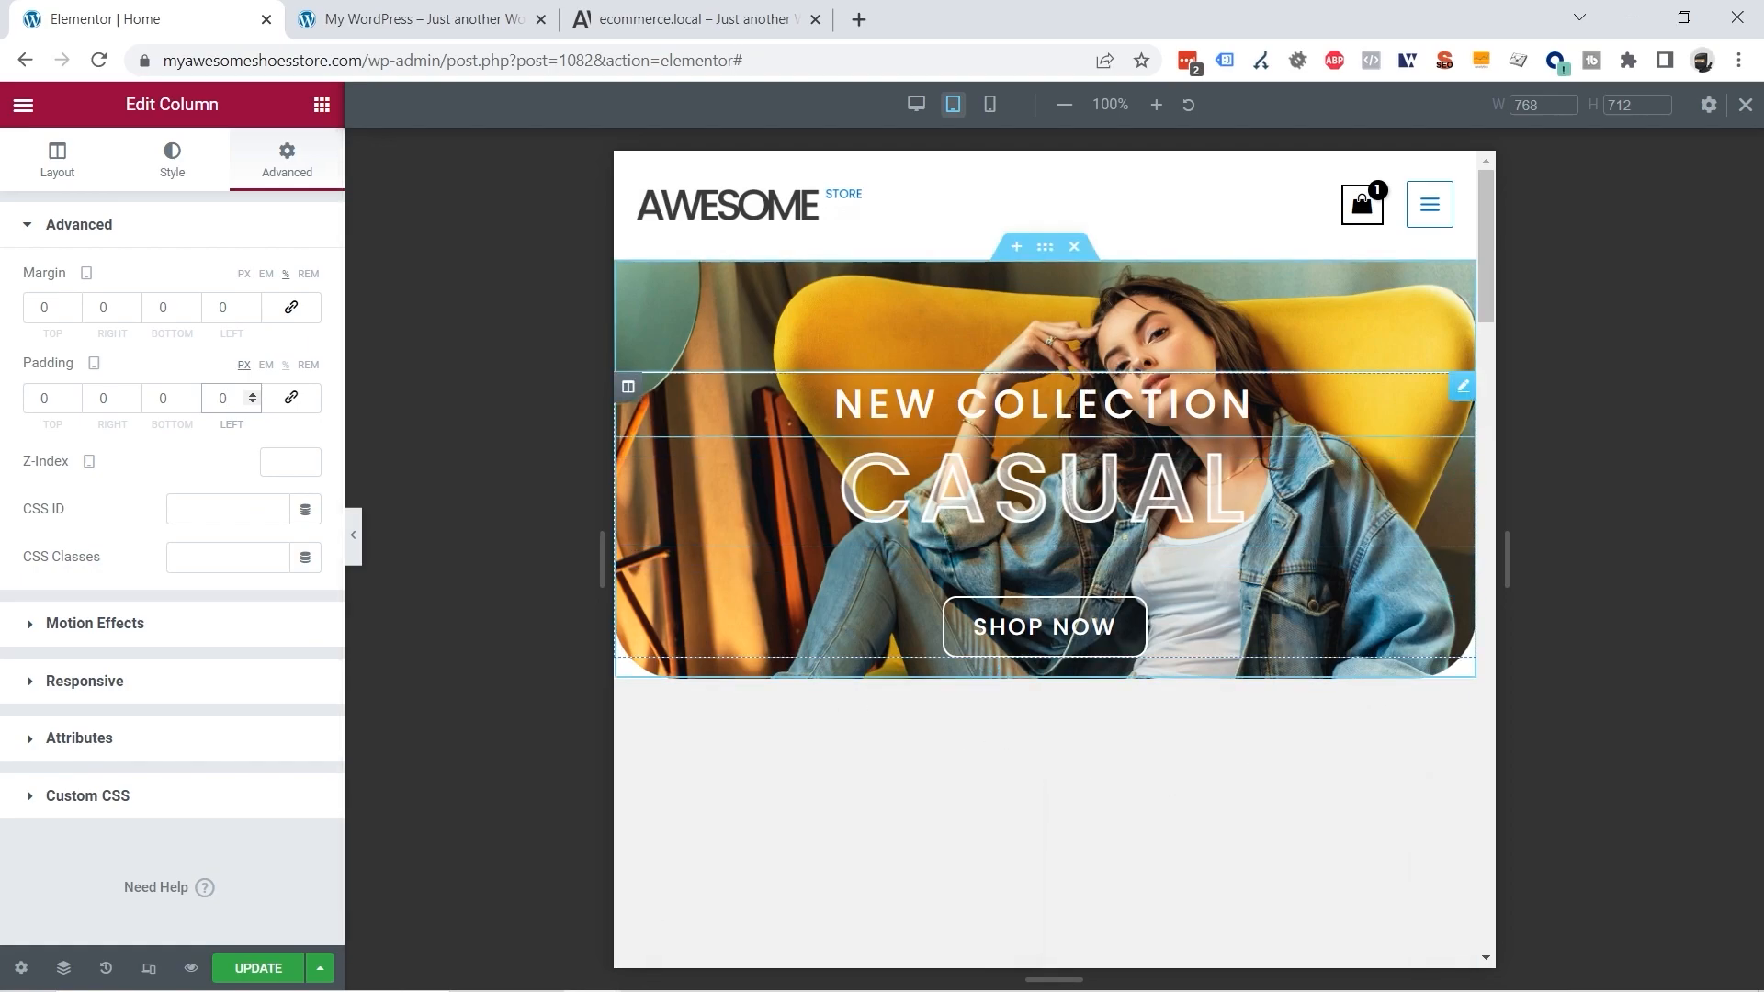
Step: Set the tablet font size of the "NEW COLLECTION" heading to 22 px
right_click(1076, 405)
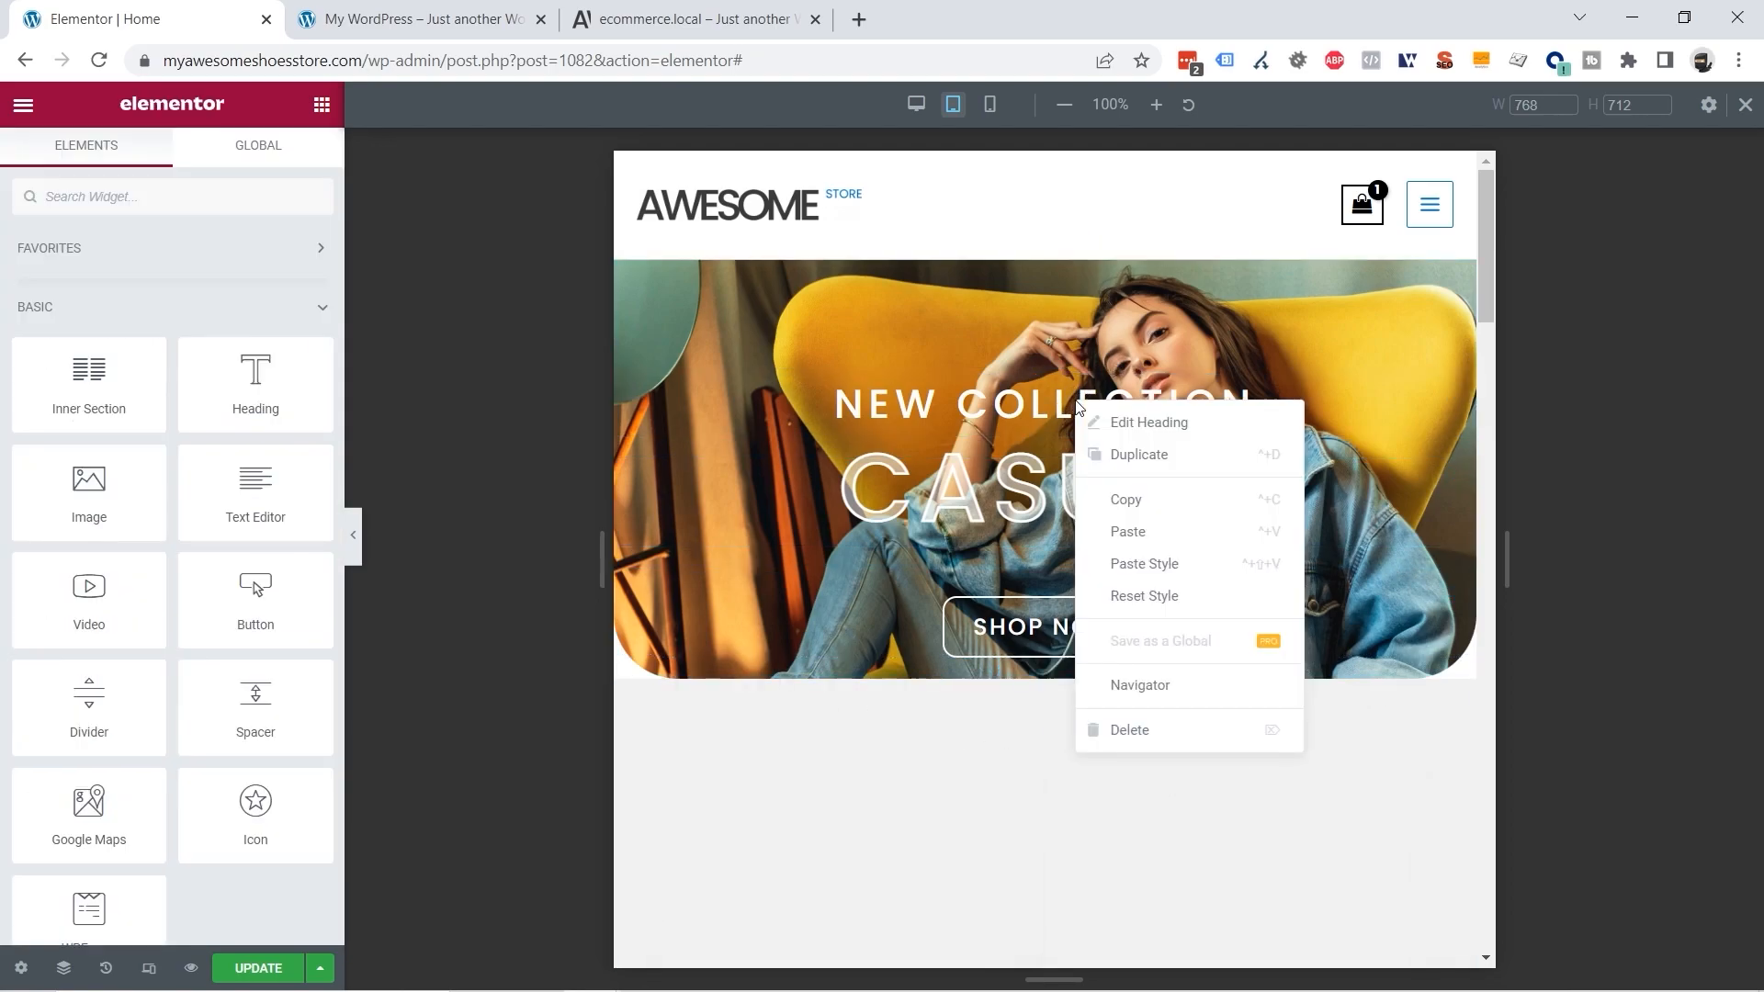
click(1136, 421)
drag(26, 332, 124, 335)
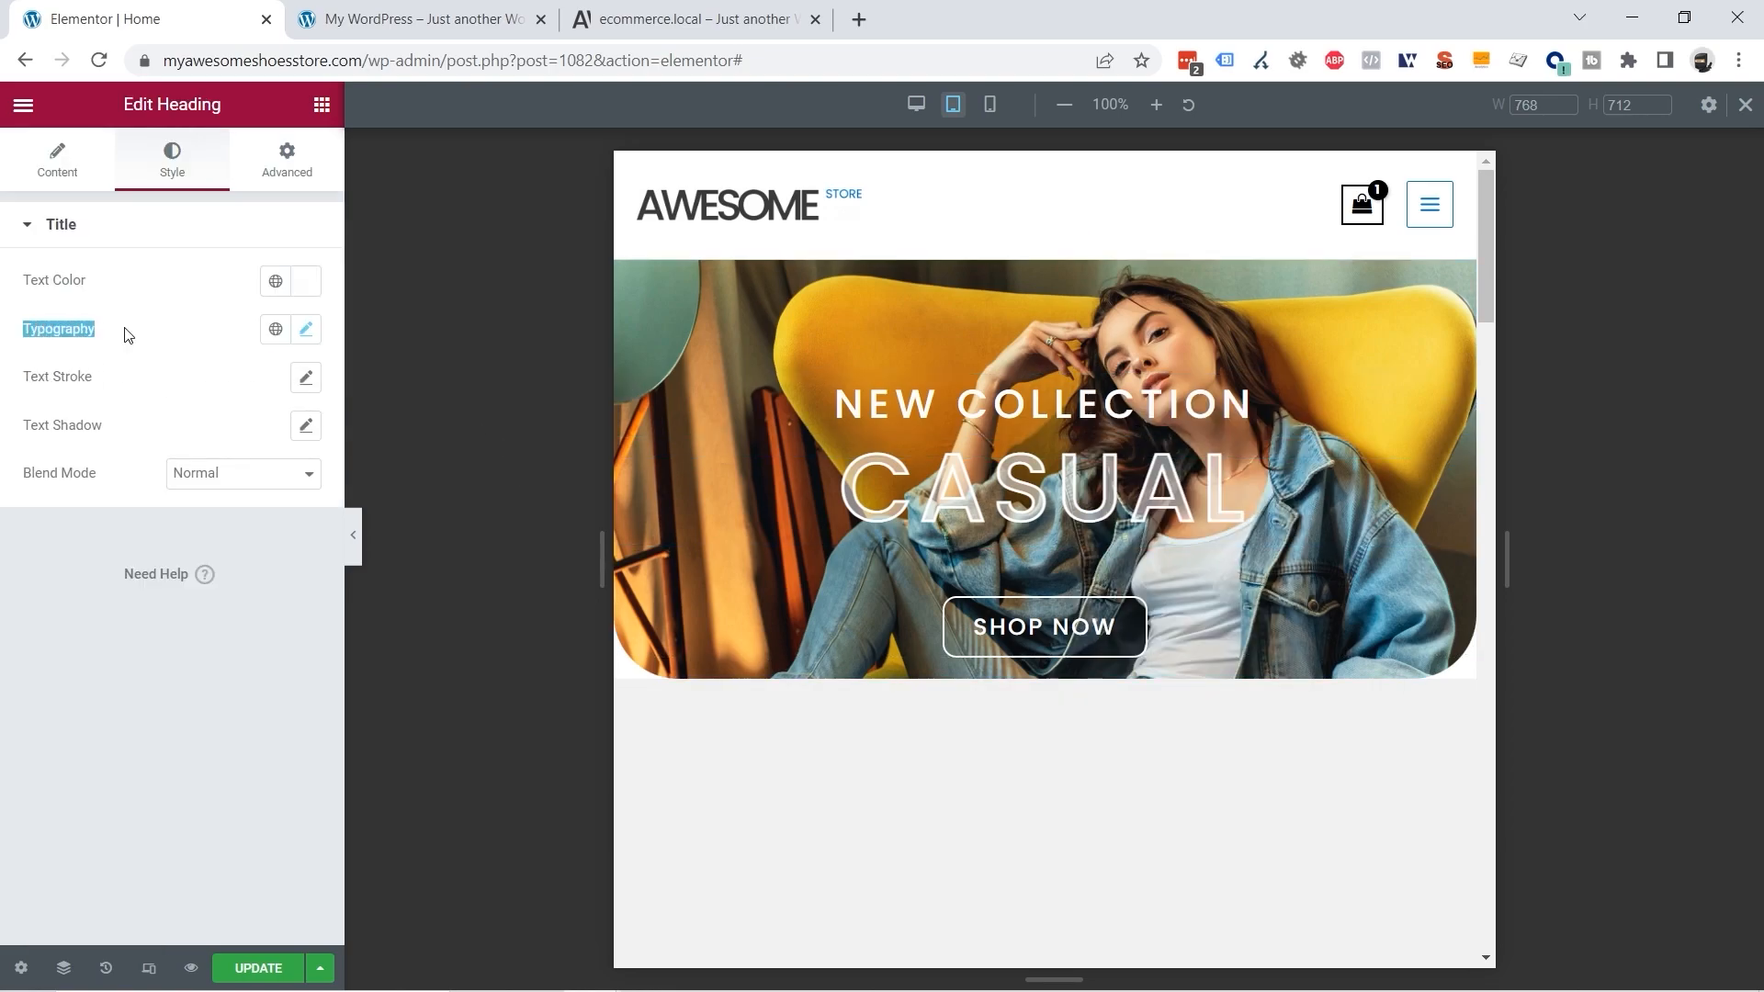
click(307, 332)
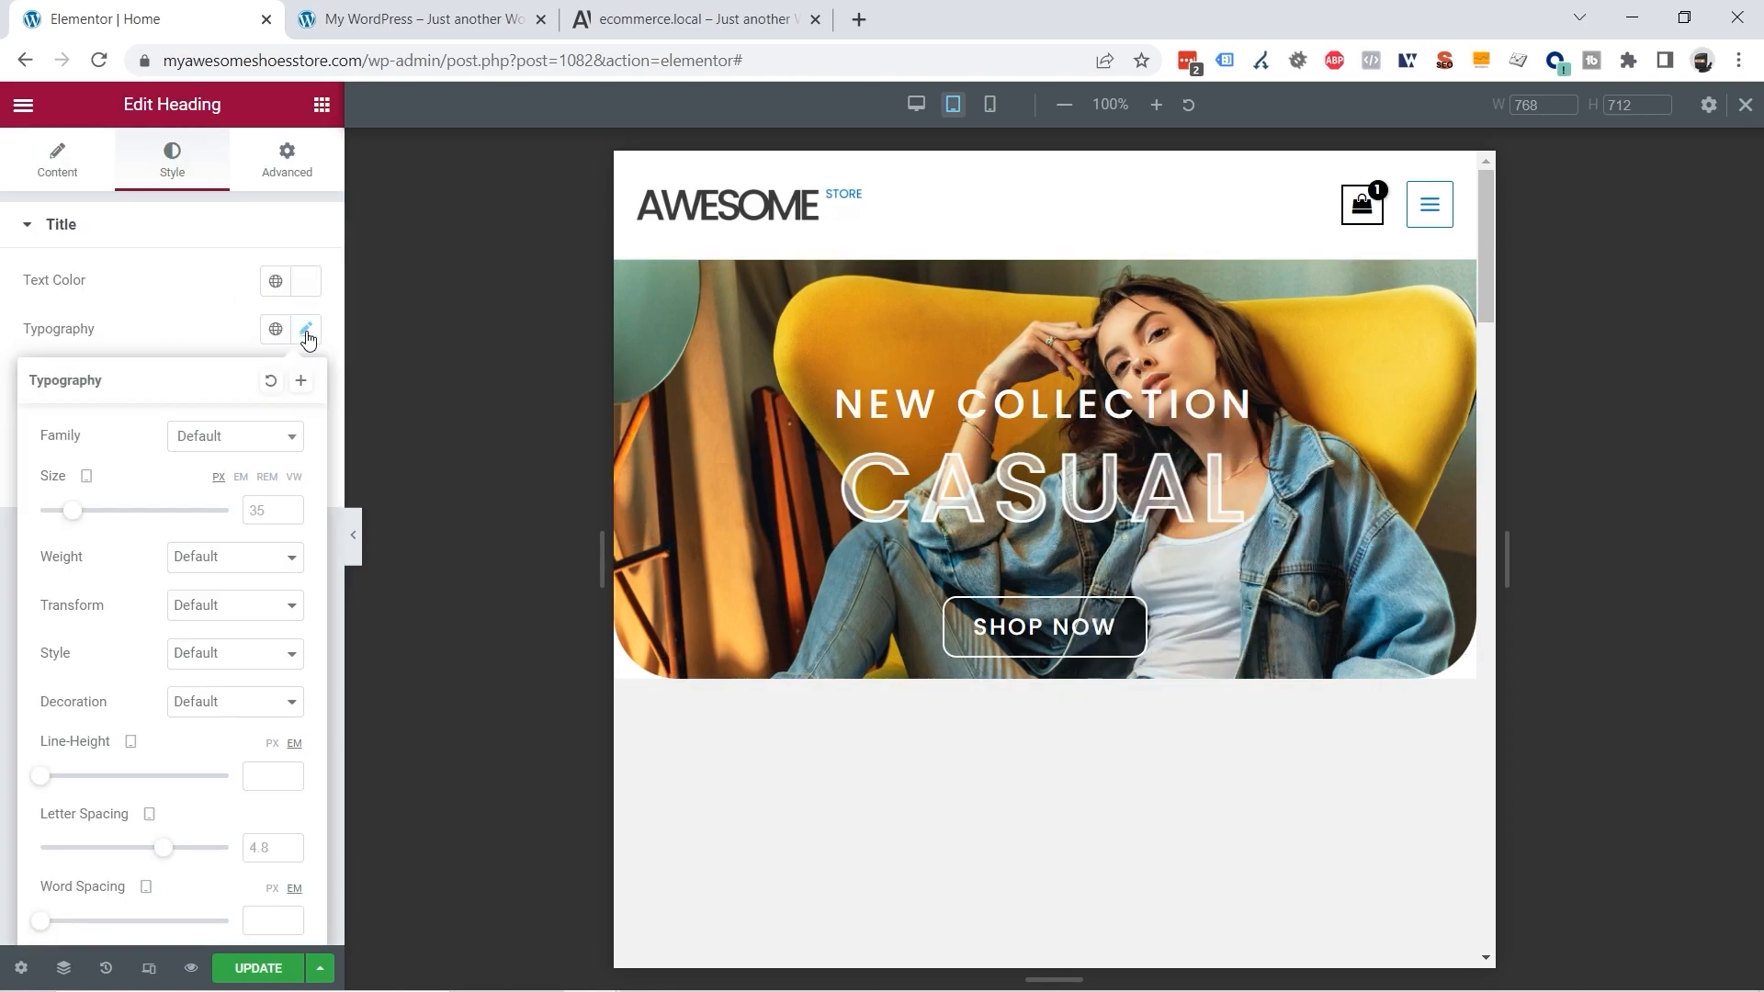
drag(73, 519, 60, 522)
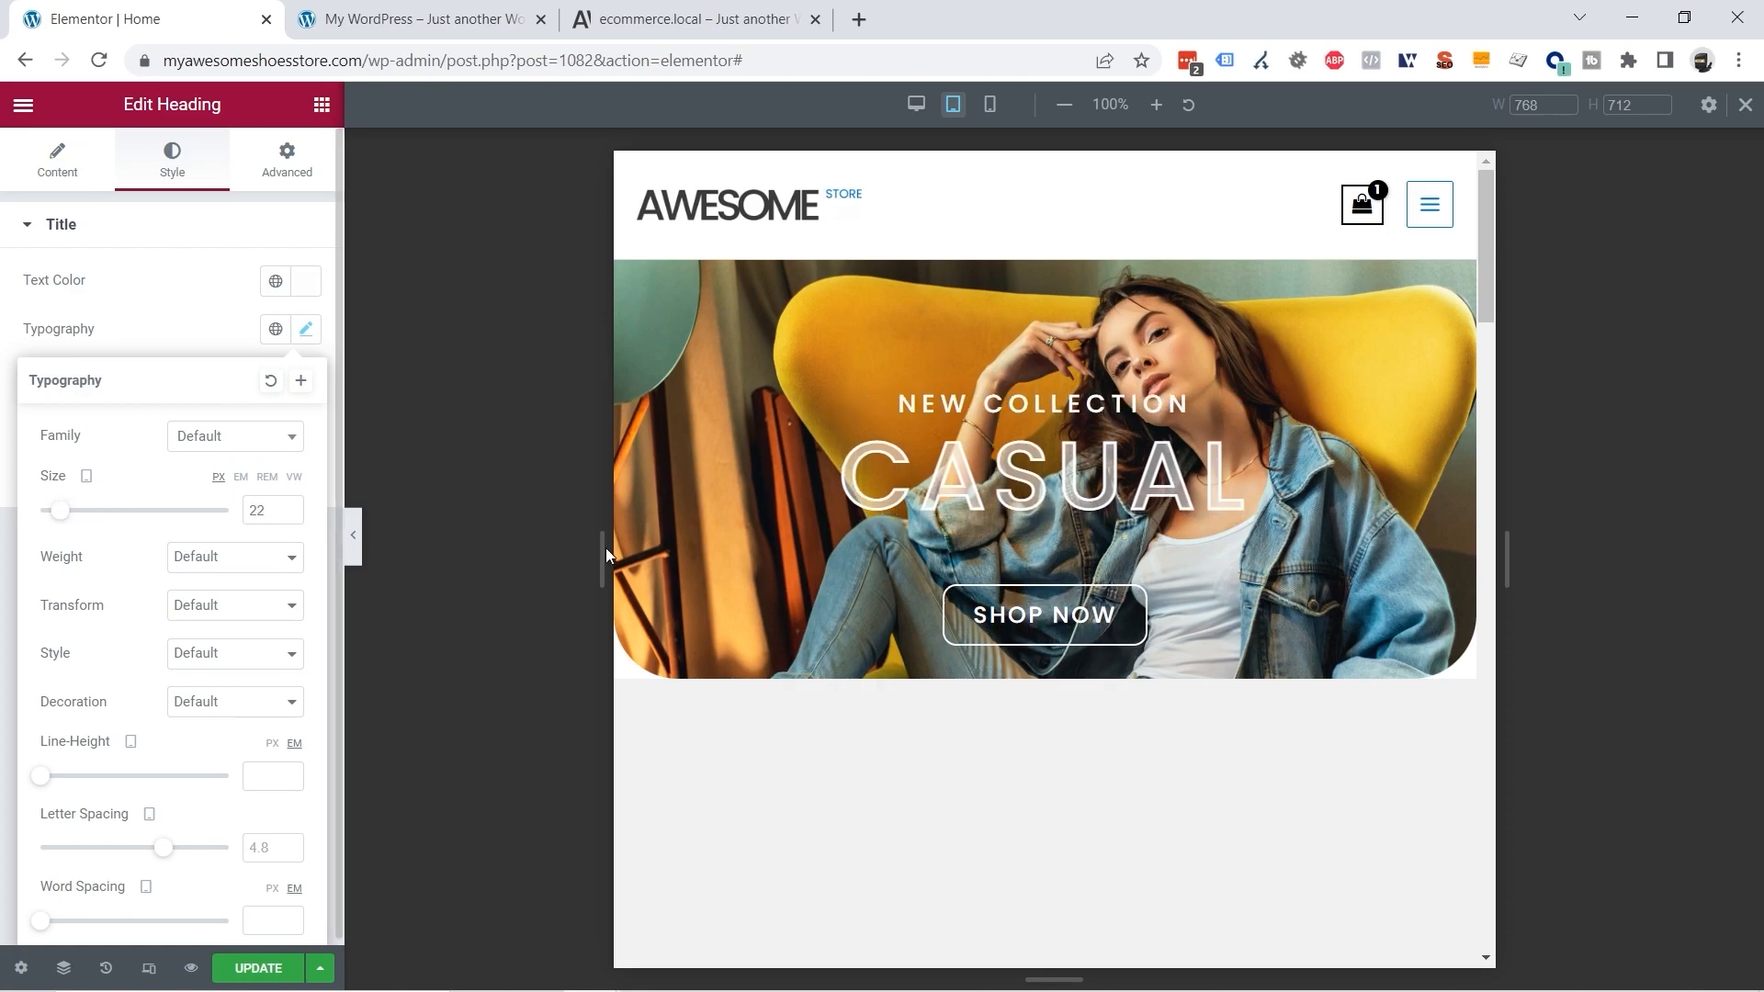
Step: Link the tablet padding values of the WOMAN collection column and set them to 15 px on all sides
scroll(1064, 231, down, 3)
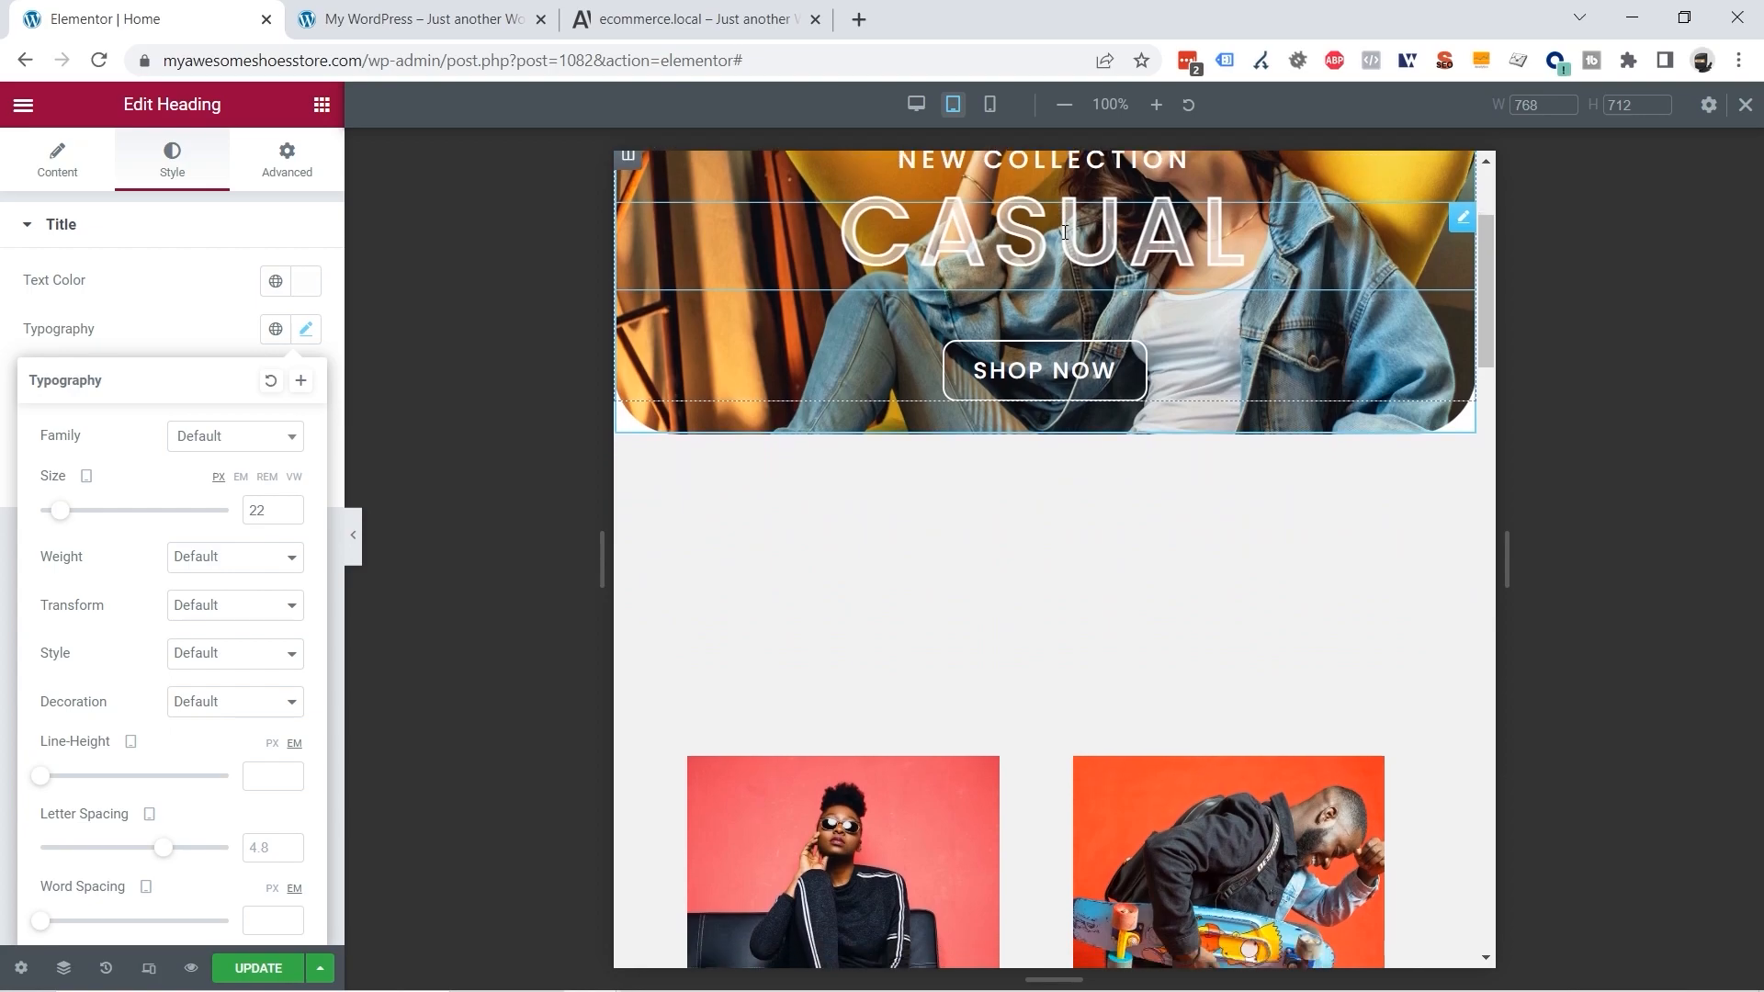
scroll(1134, 367, down, 1)
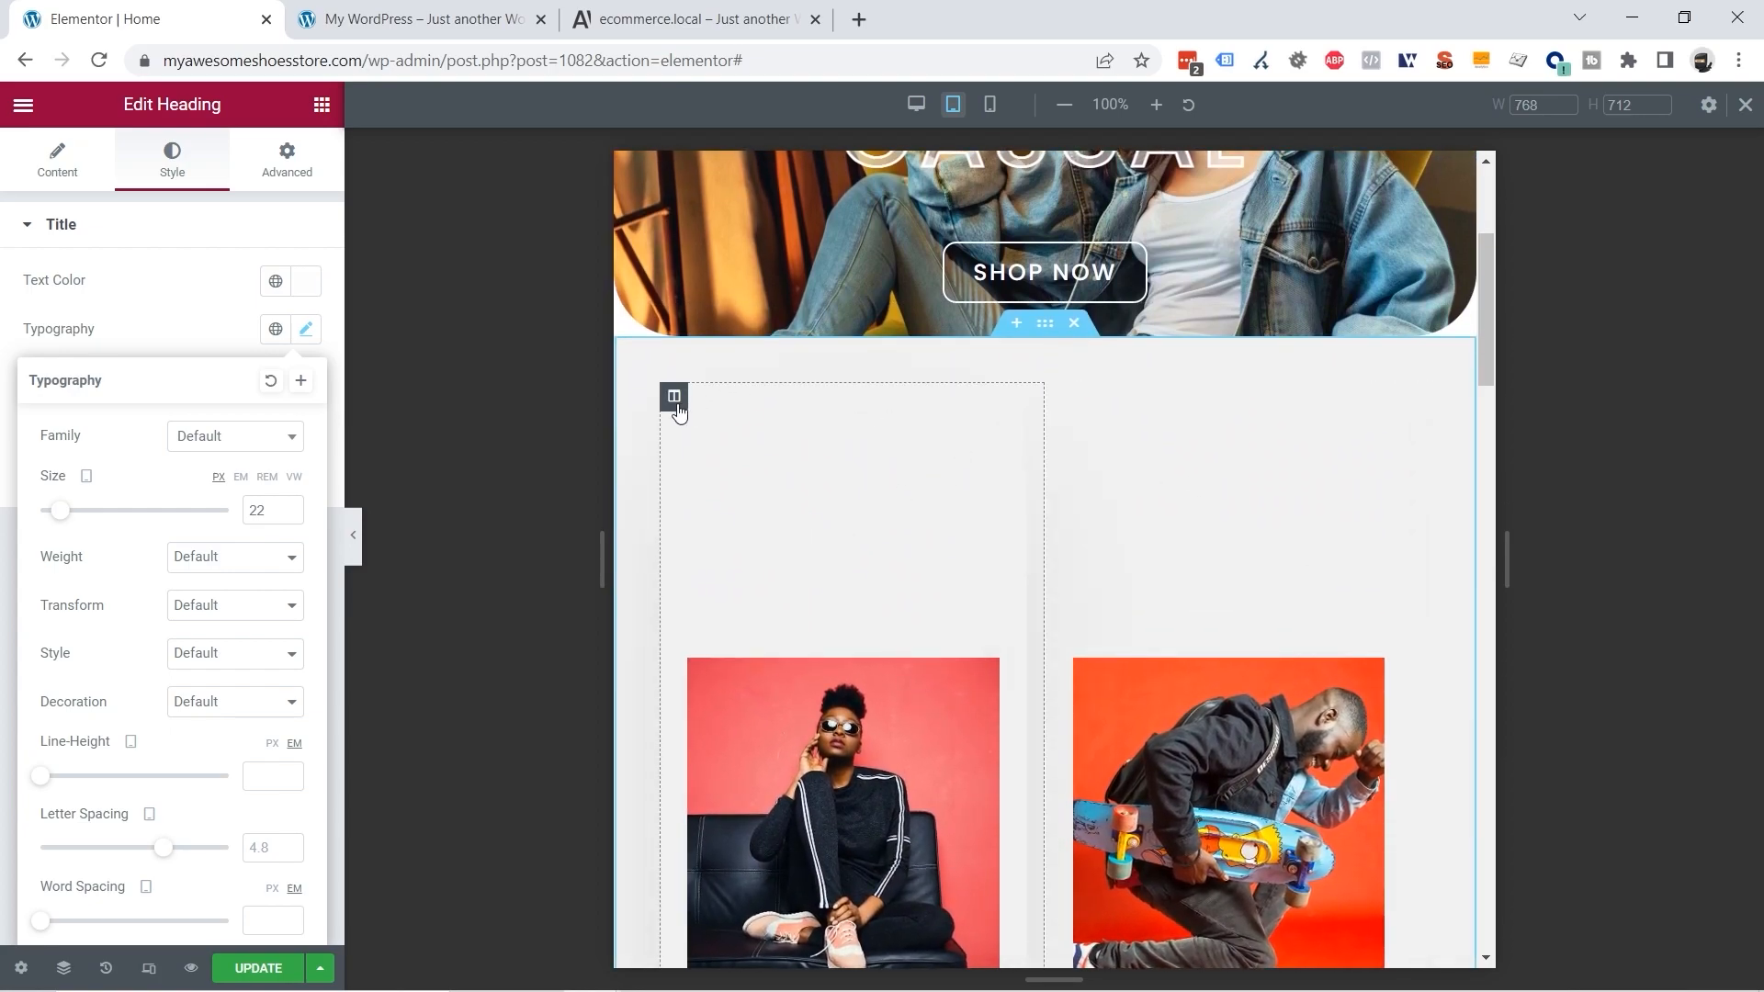
right_click(677, 413)
click(696, 426)
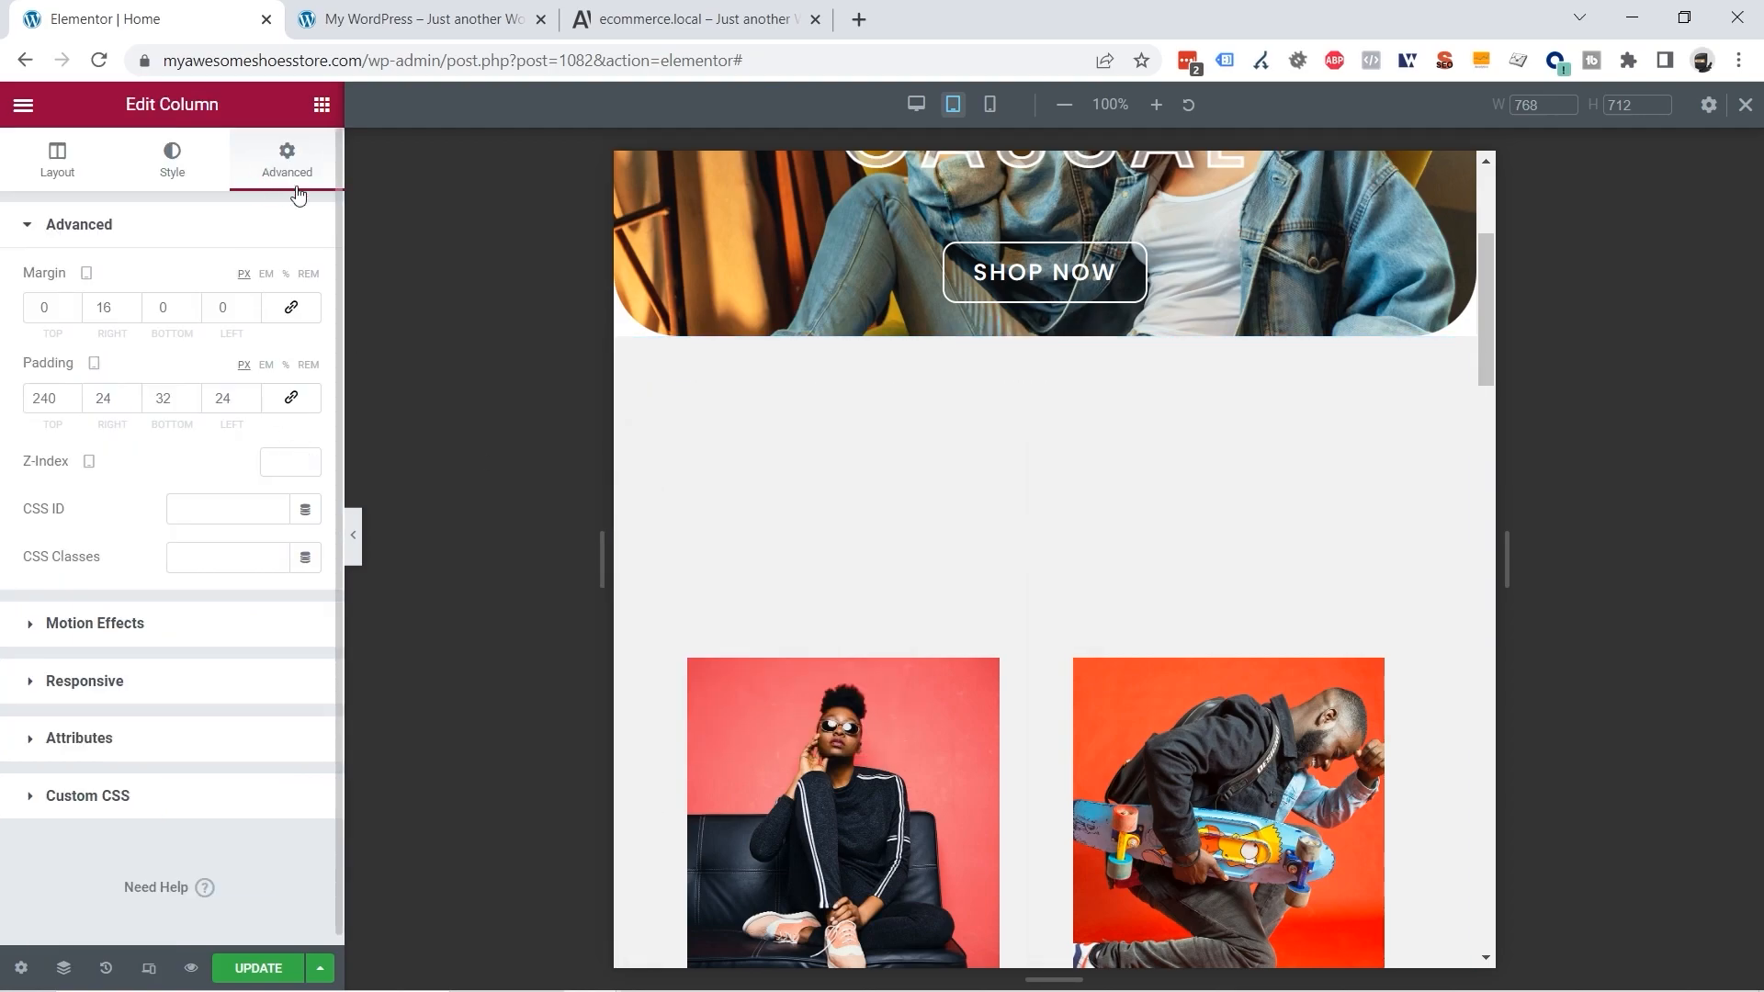
click(292, 400)
drag(60, 400, 19, 407)
text(15)
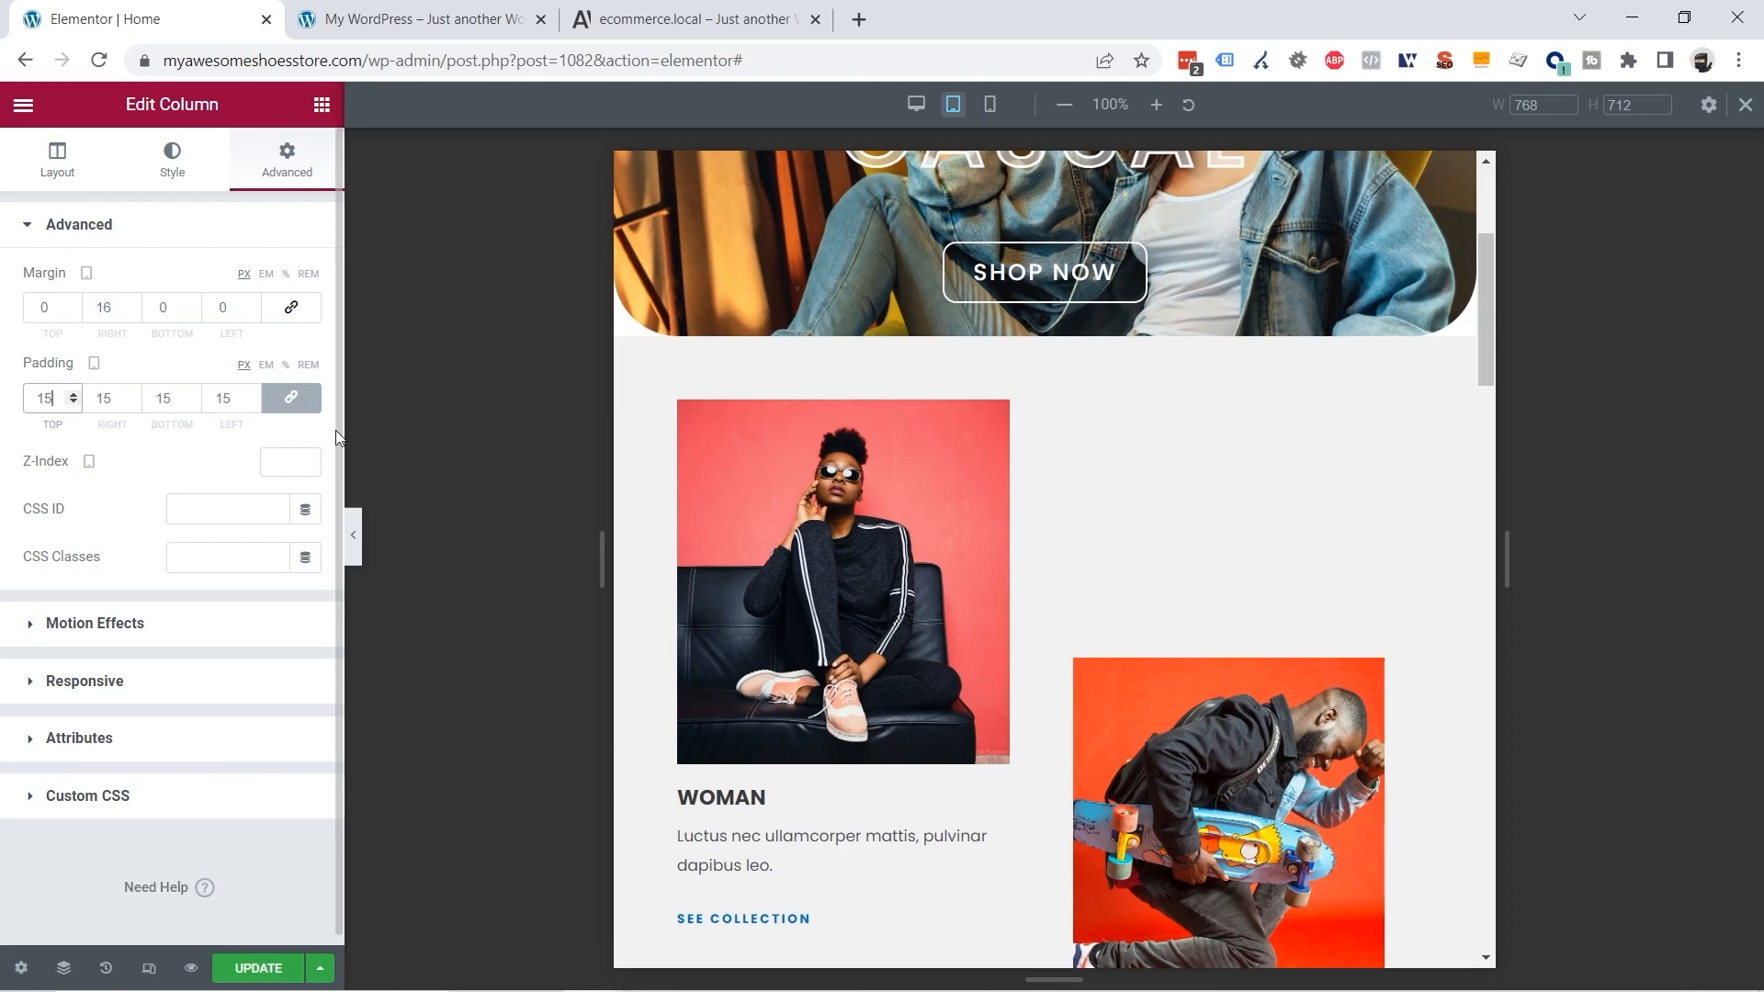
Step: Give the MAN collection column a linked tablet padding of 15 px on every side
scroll(1413, 430, down, 1)
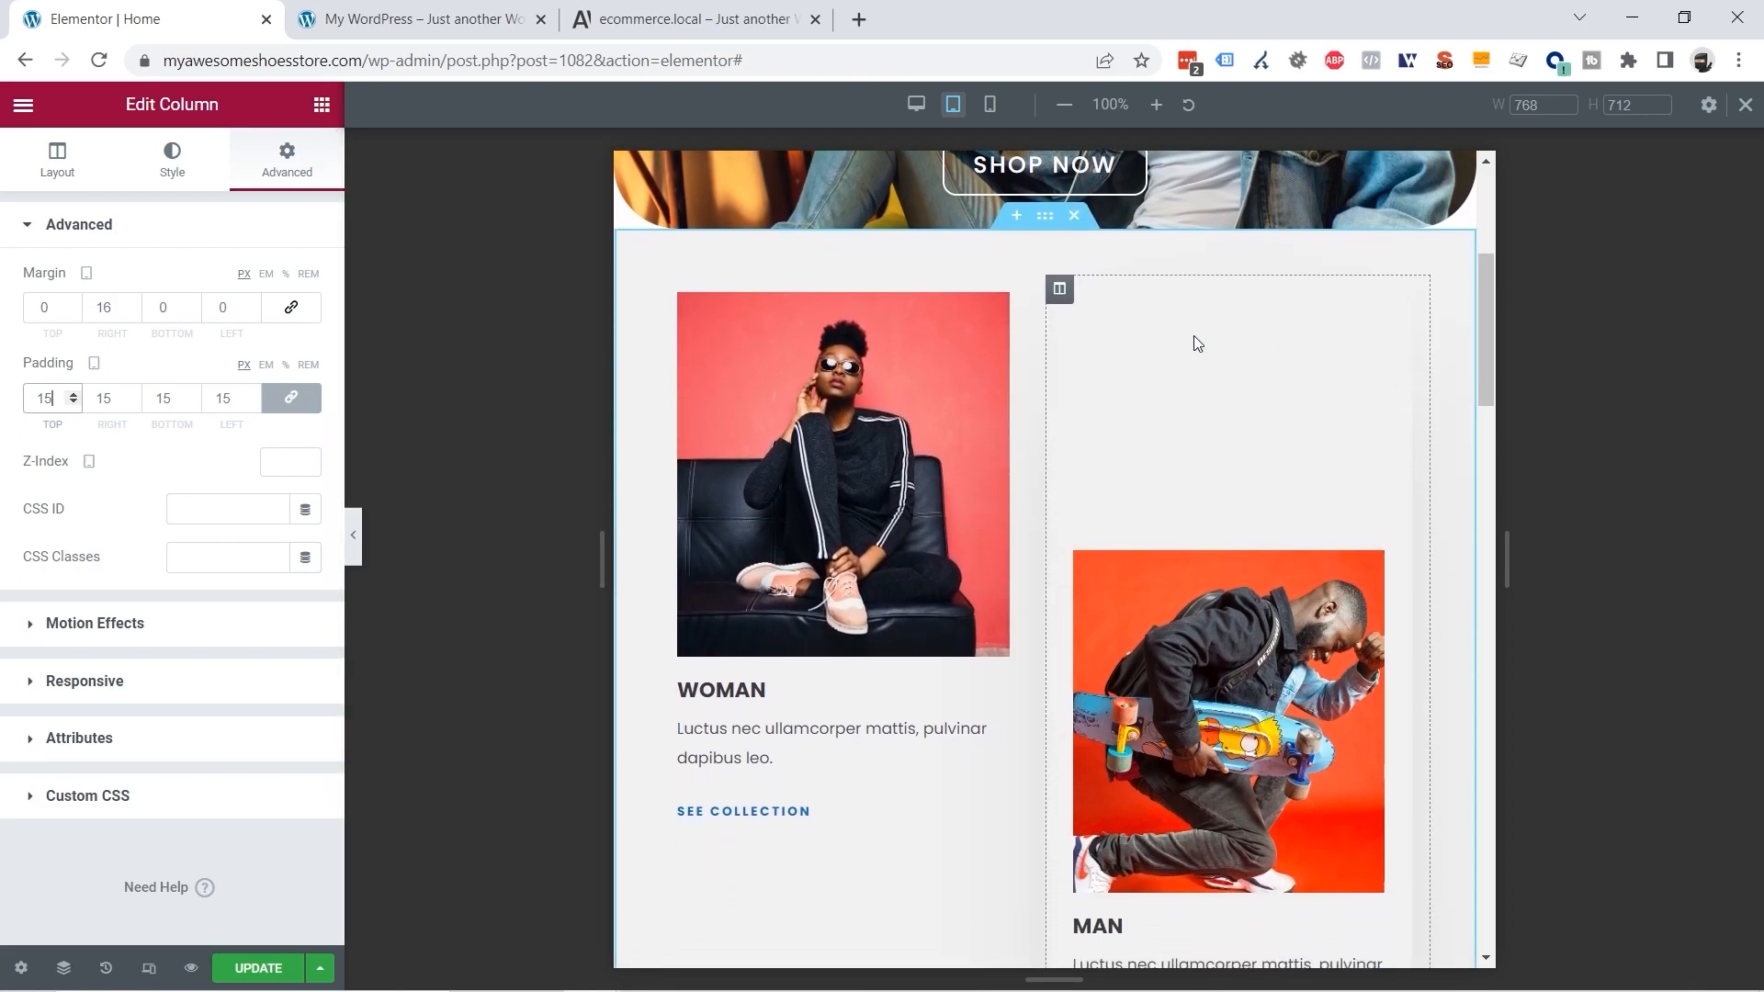
scroll(1208, 496, up, 2)
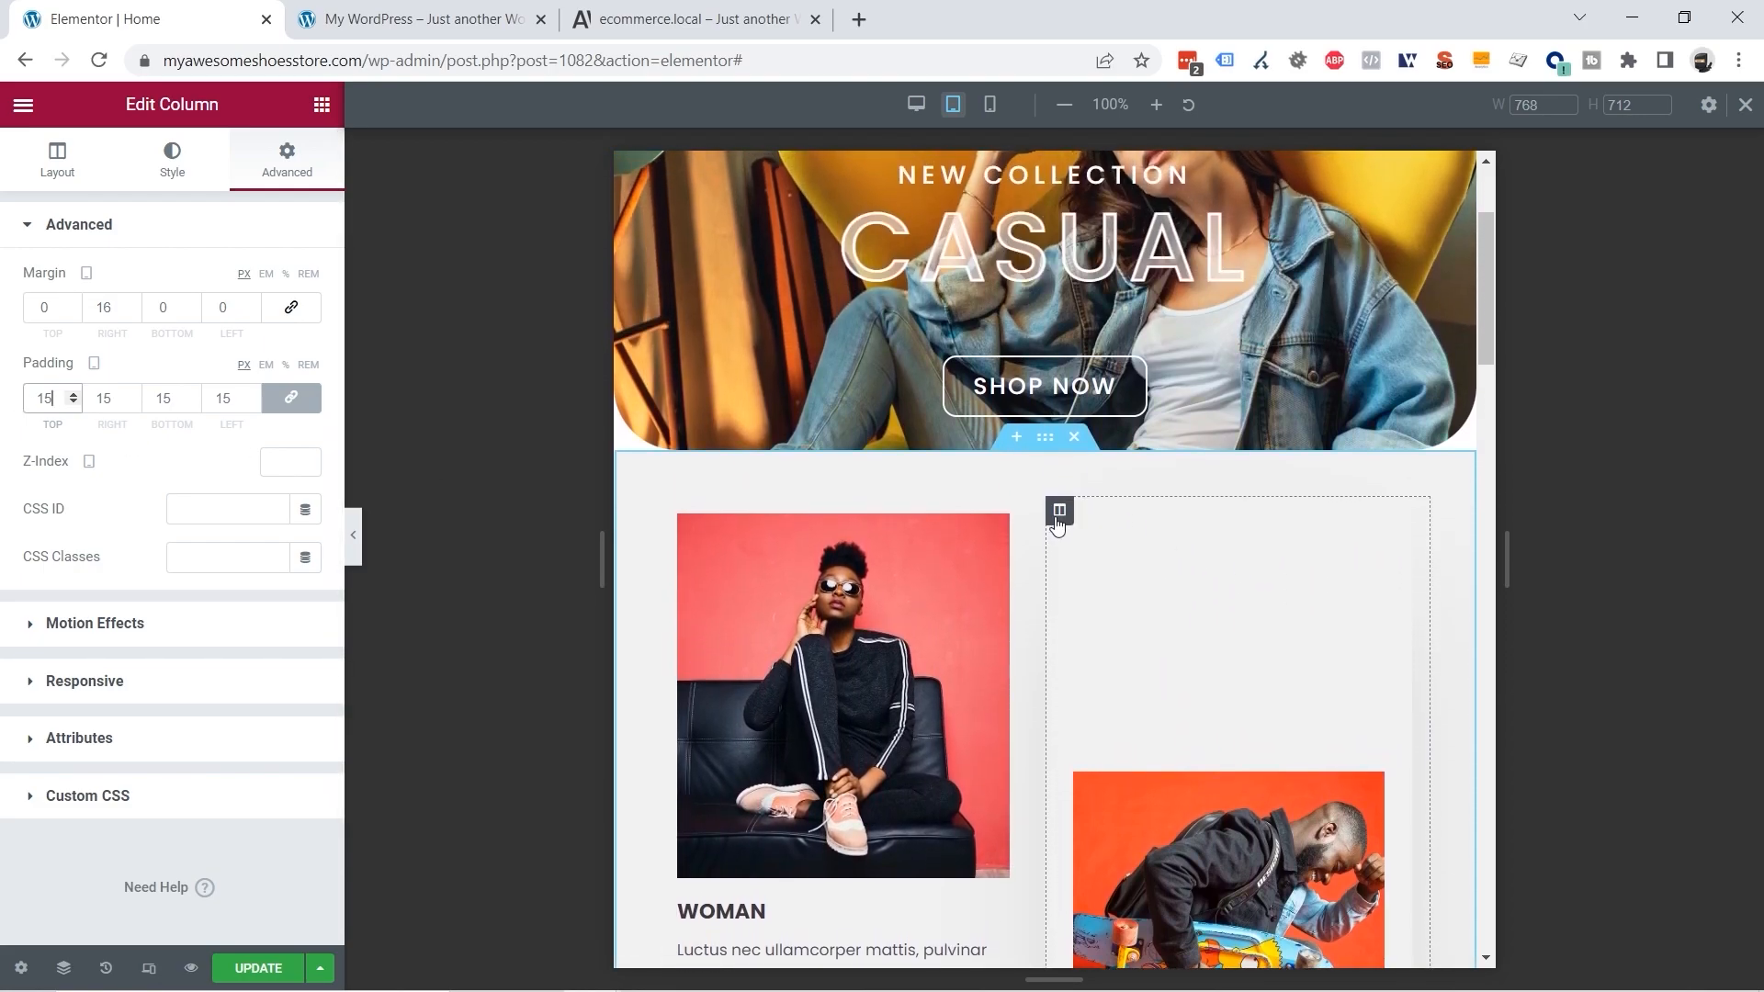
right_click(1059, 508)
click(1102, 531)
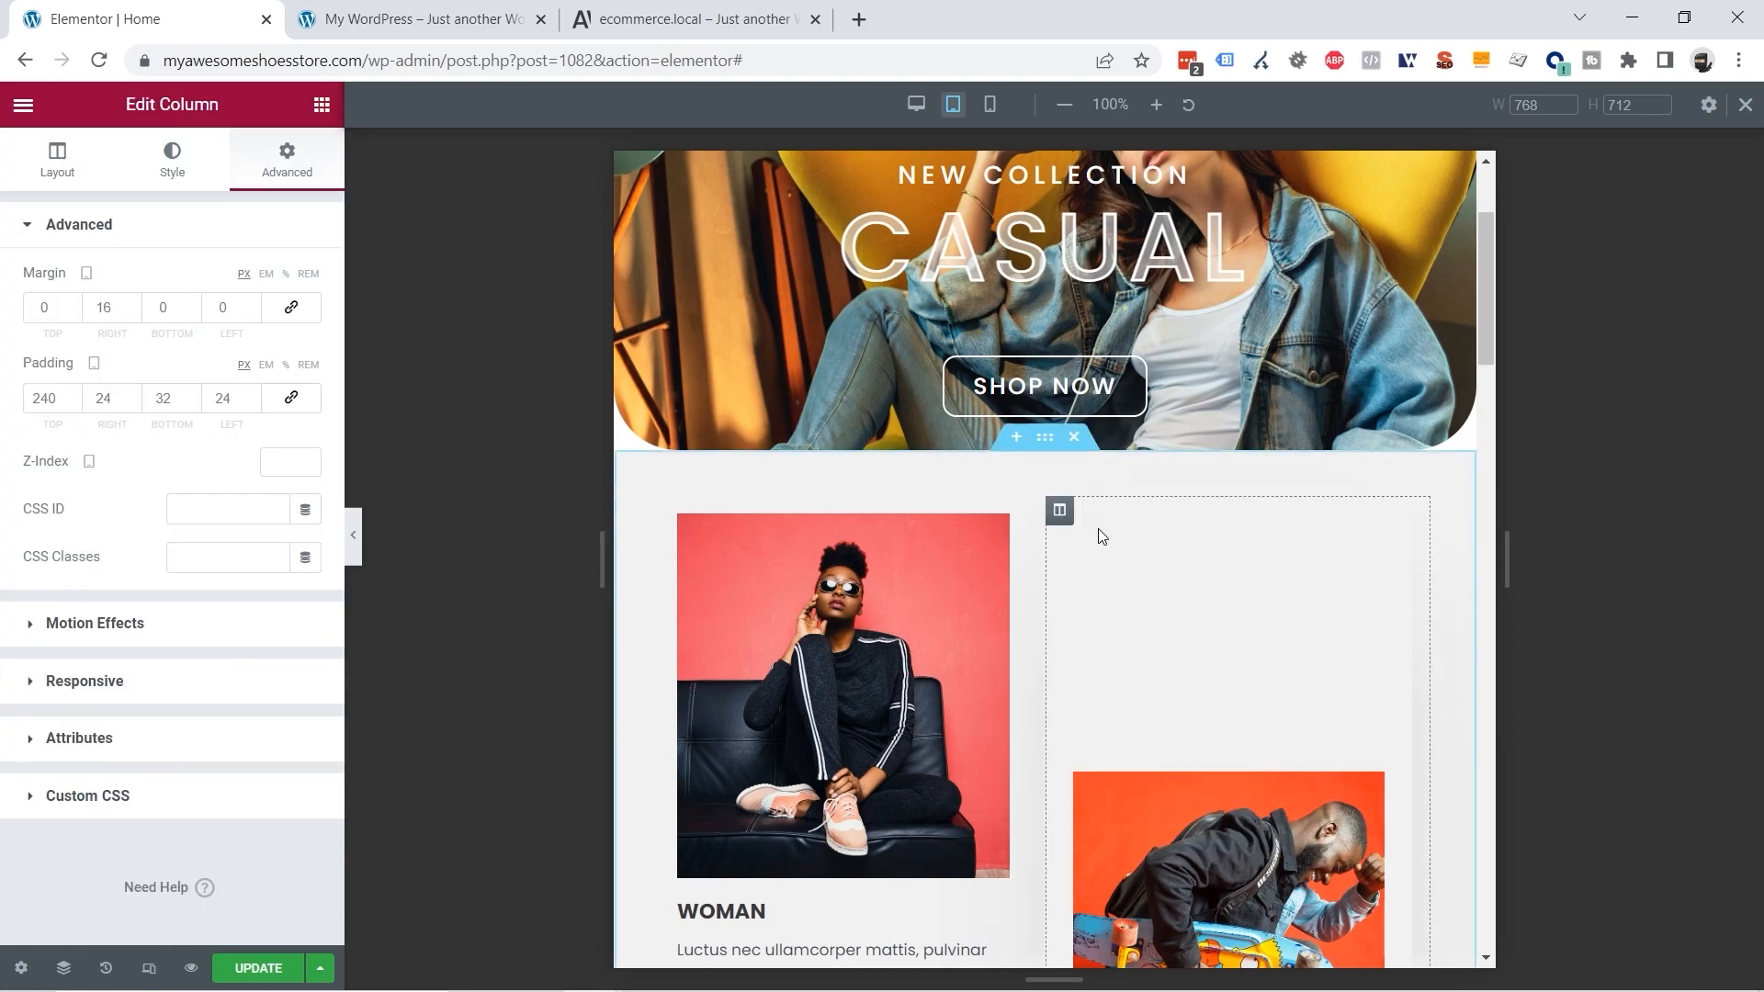
click(292, 404)
drag(63, 400, 31, 404)
text(1)
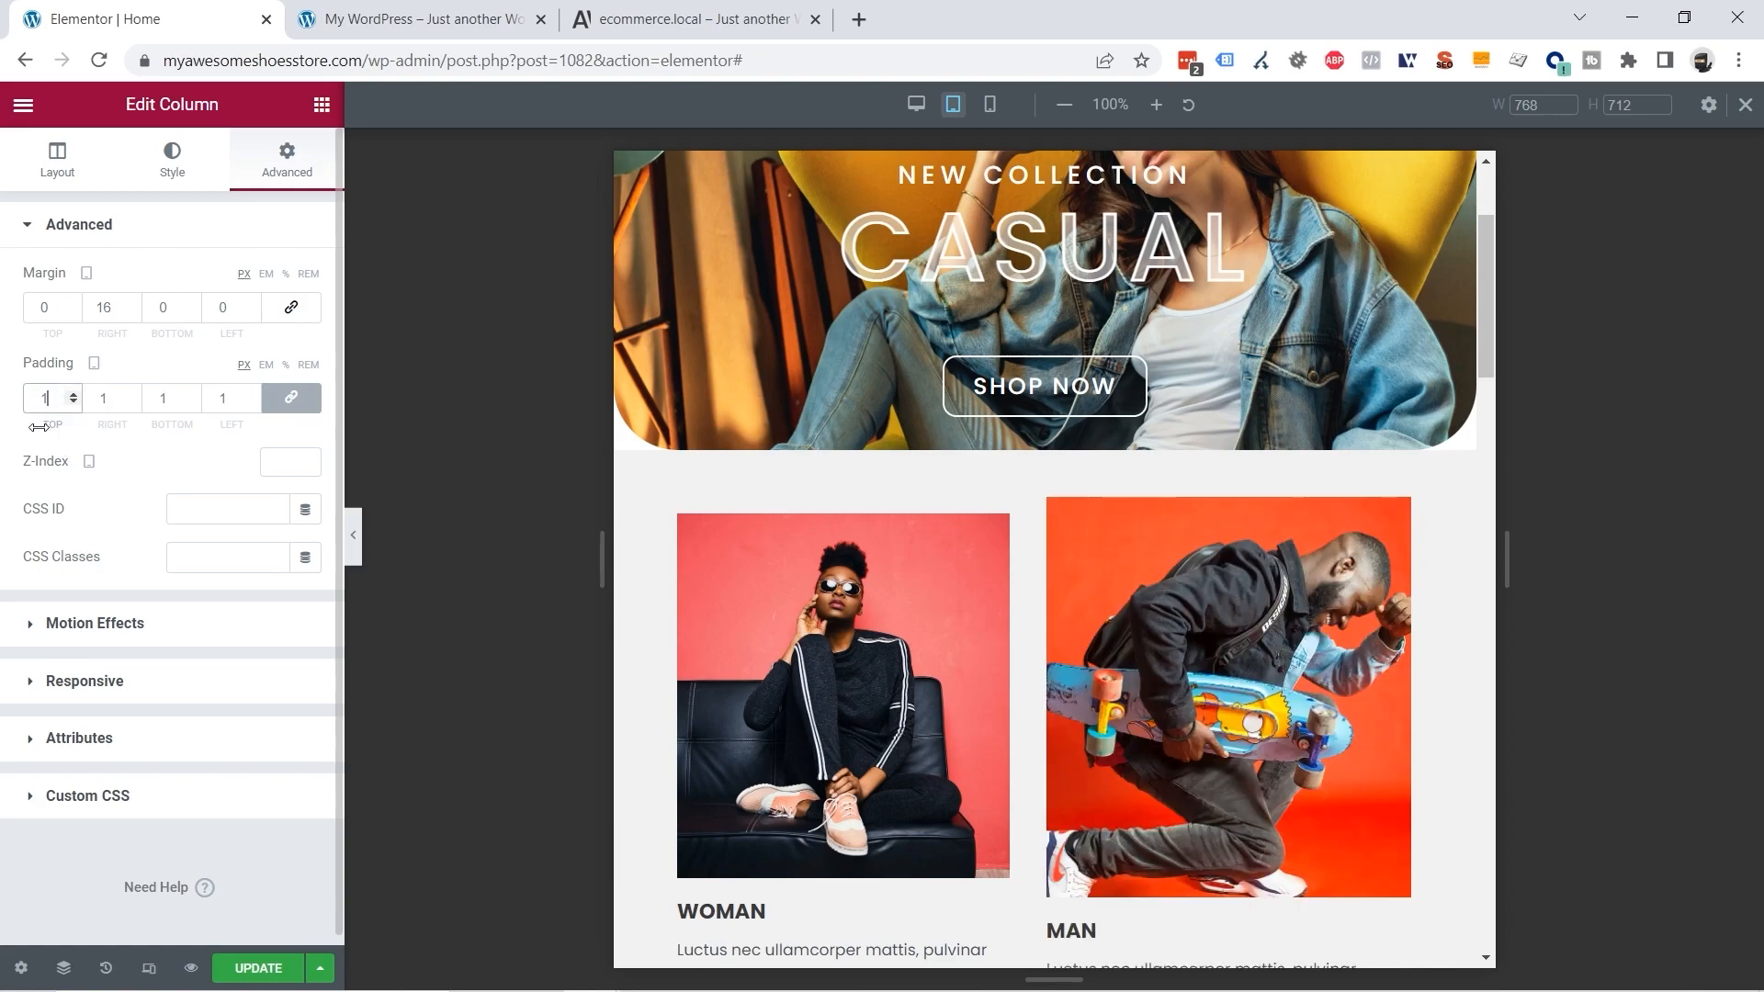
text(5)
Step: Check the tablet layout from the hero banner down to the footer, and save the Home page changes
scroll(1212, 638, up, 3)
scroll(1220, 520, down, 12)
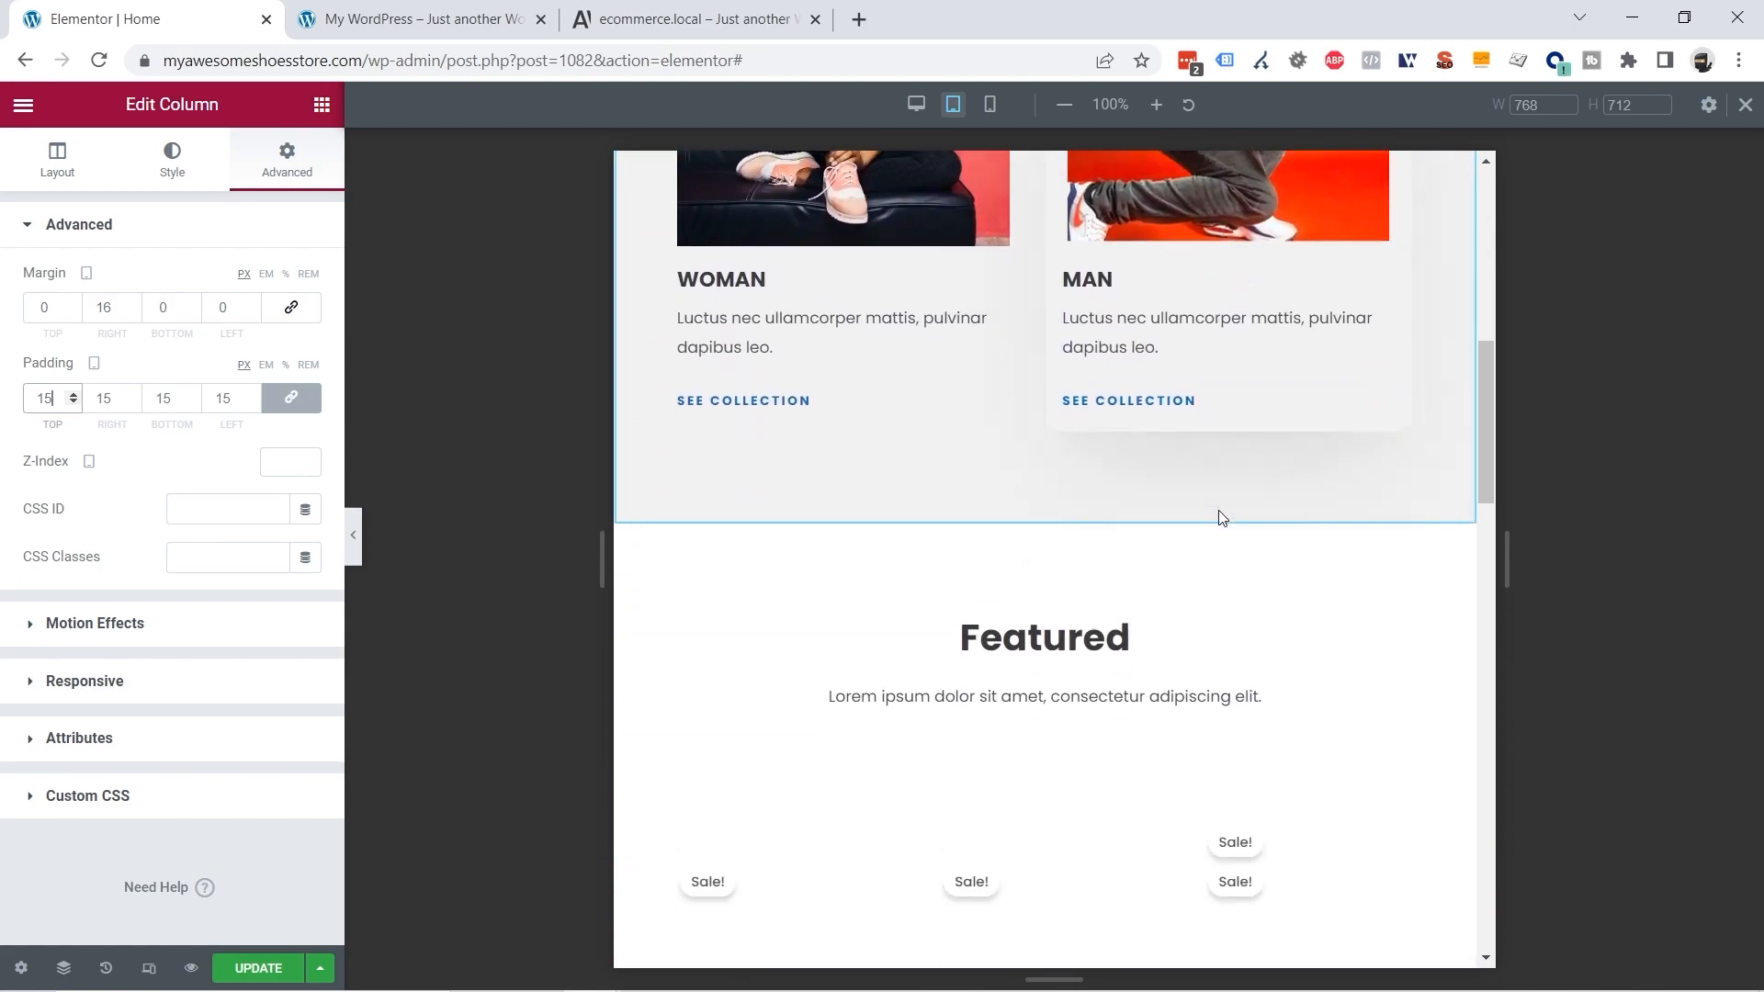
scroll(1222, 508, down, 10)
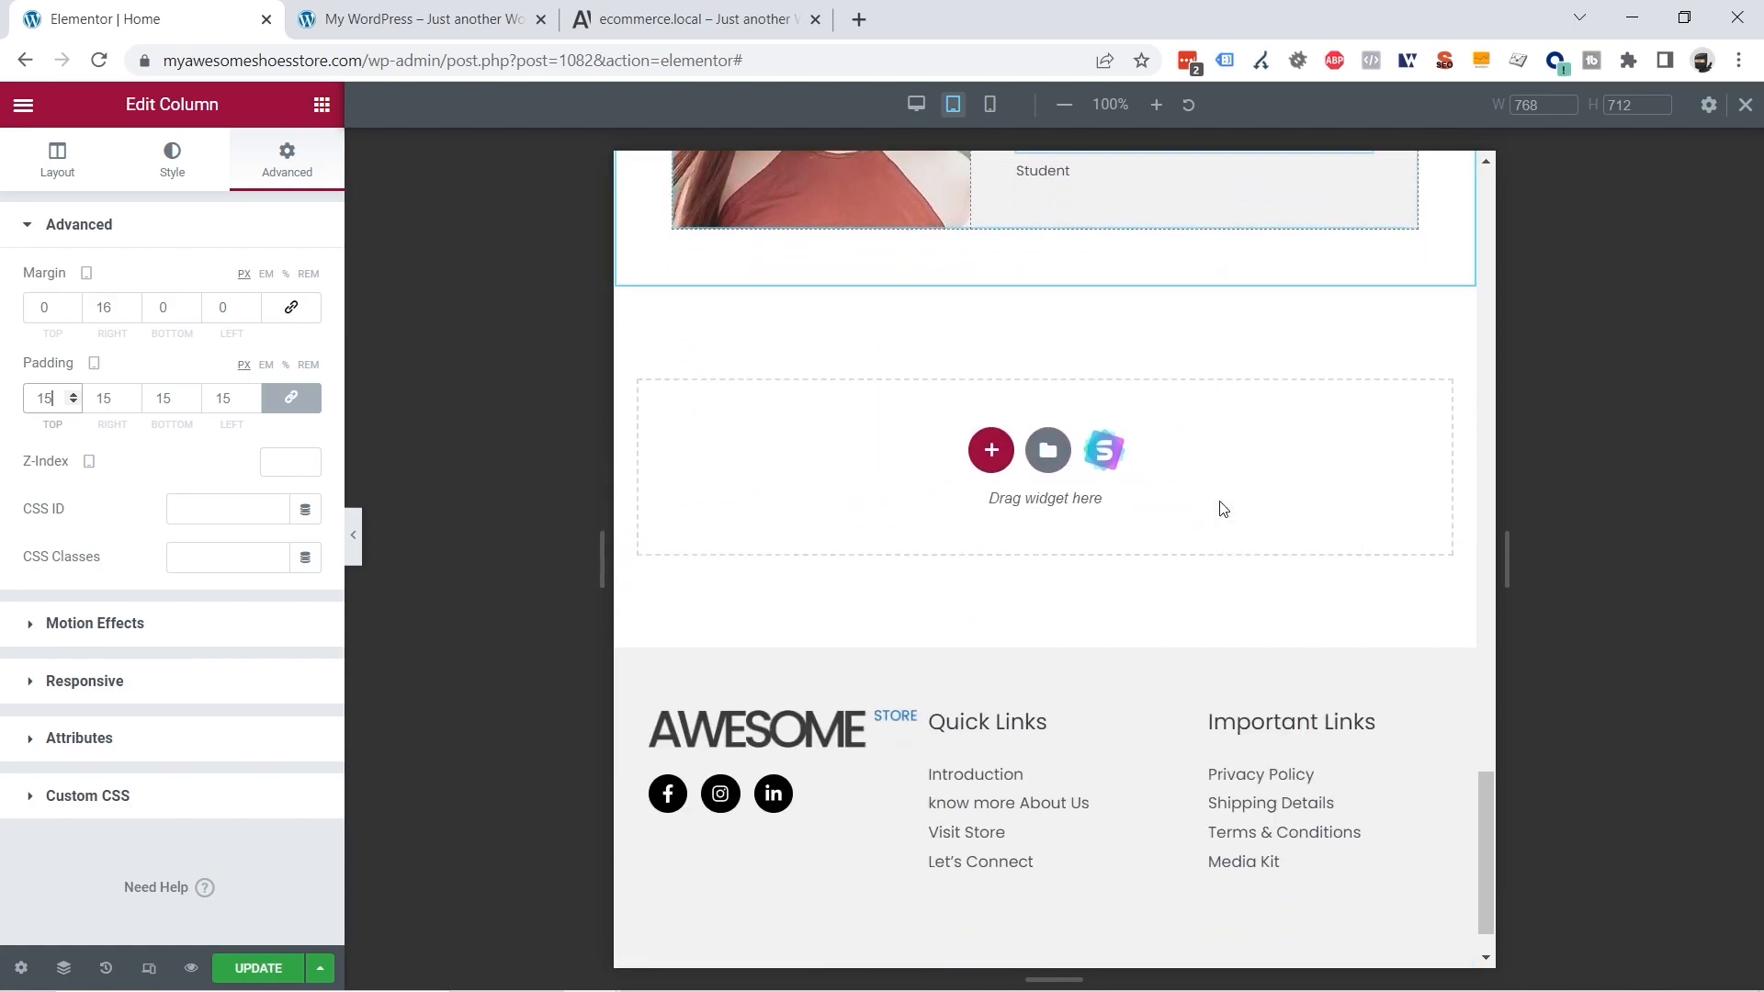
scroll(1284, 597, up, 20)
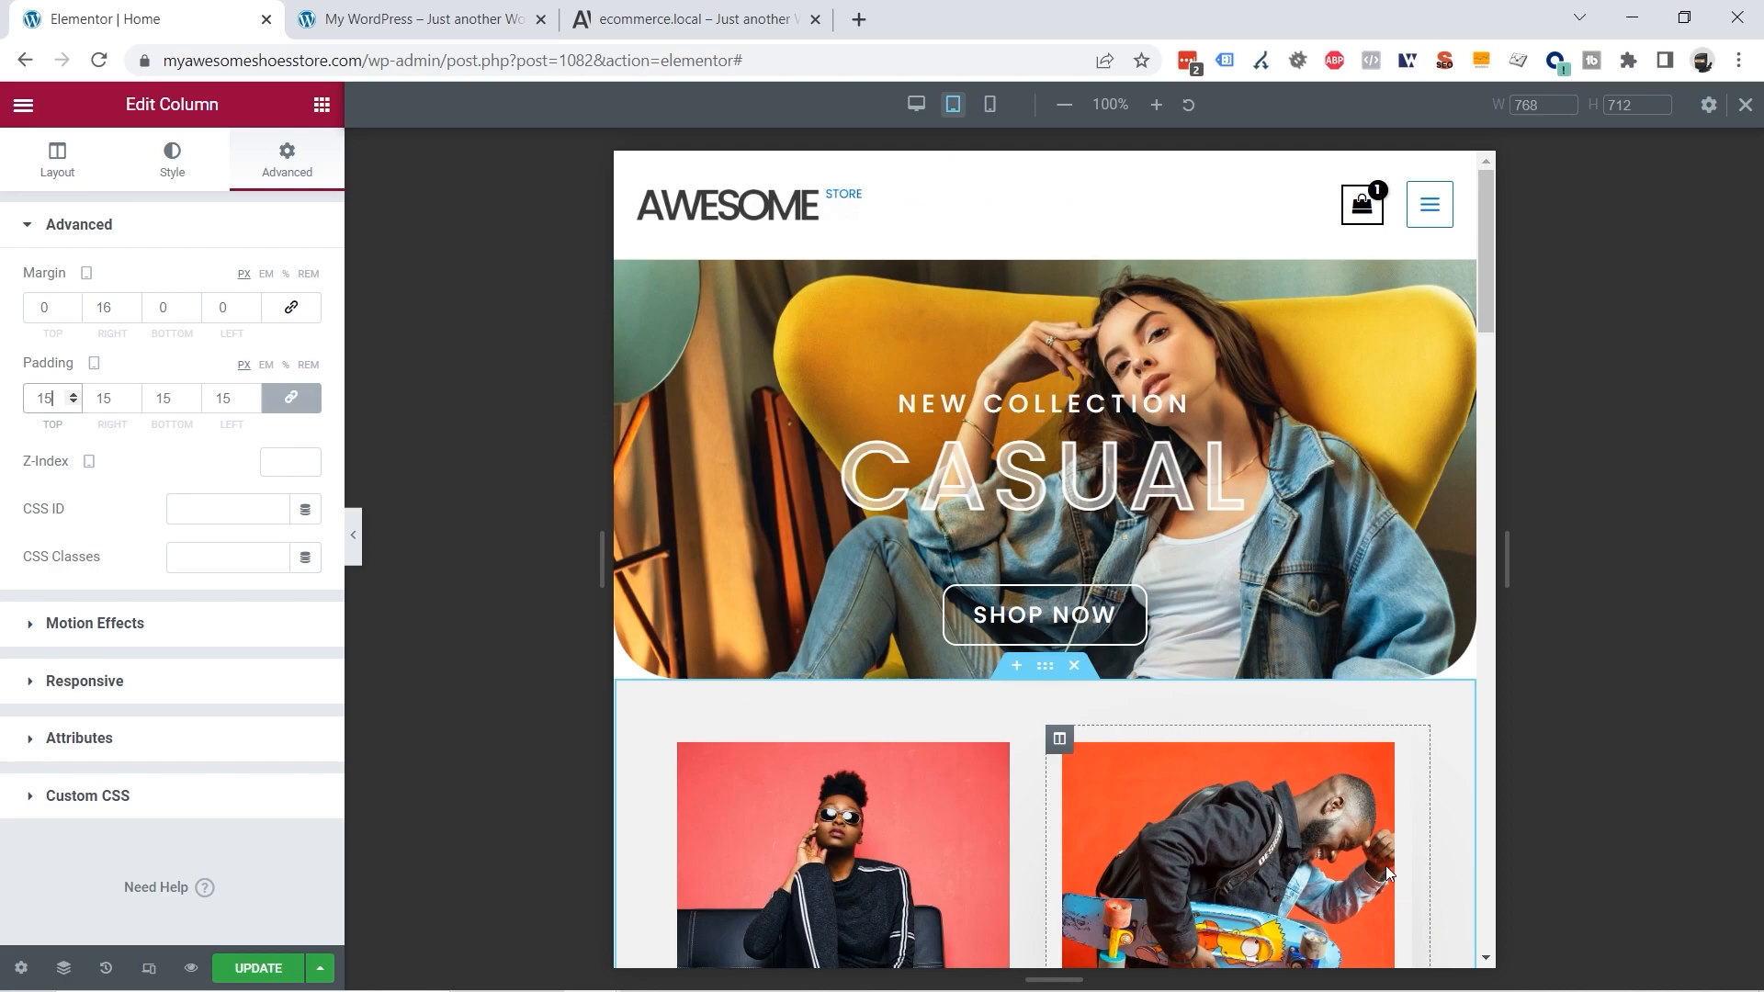
click(267, 976)
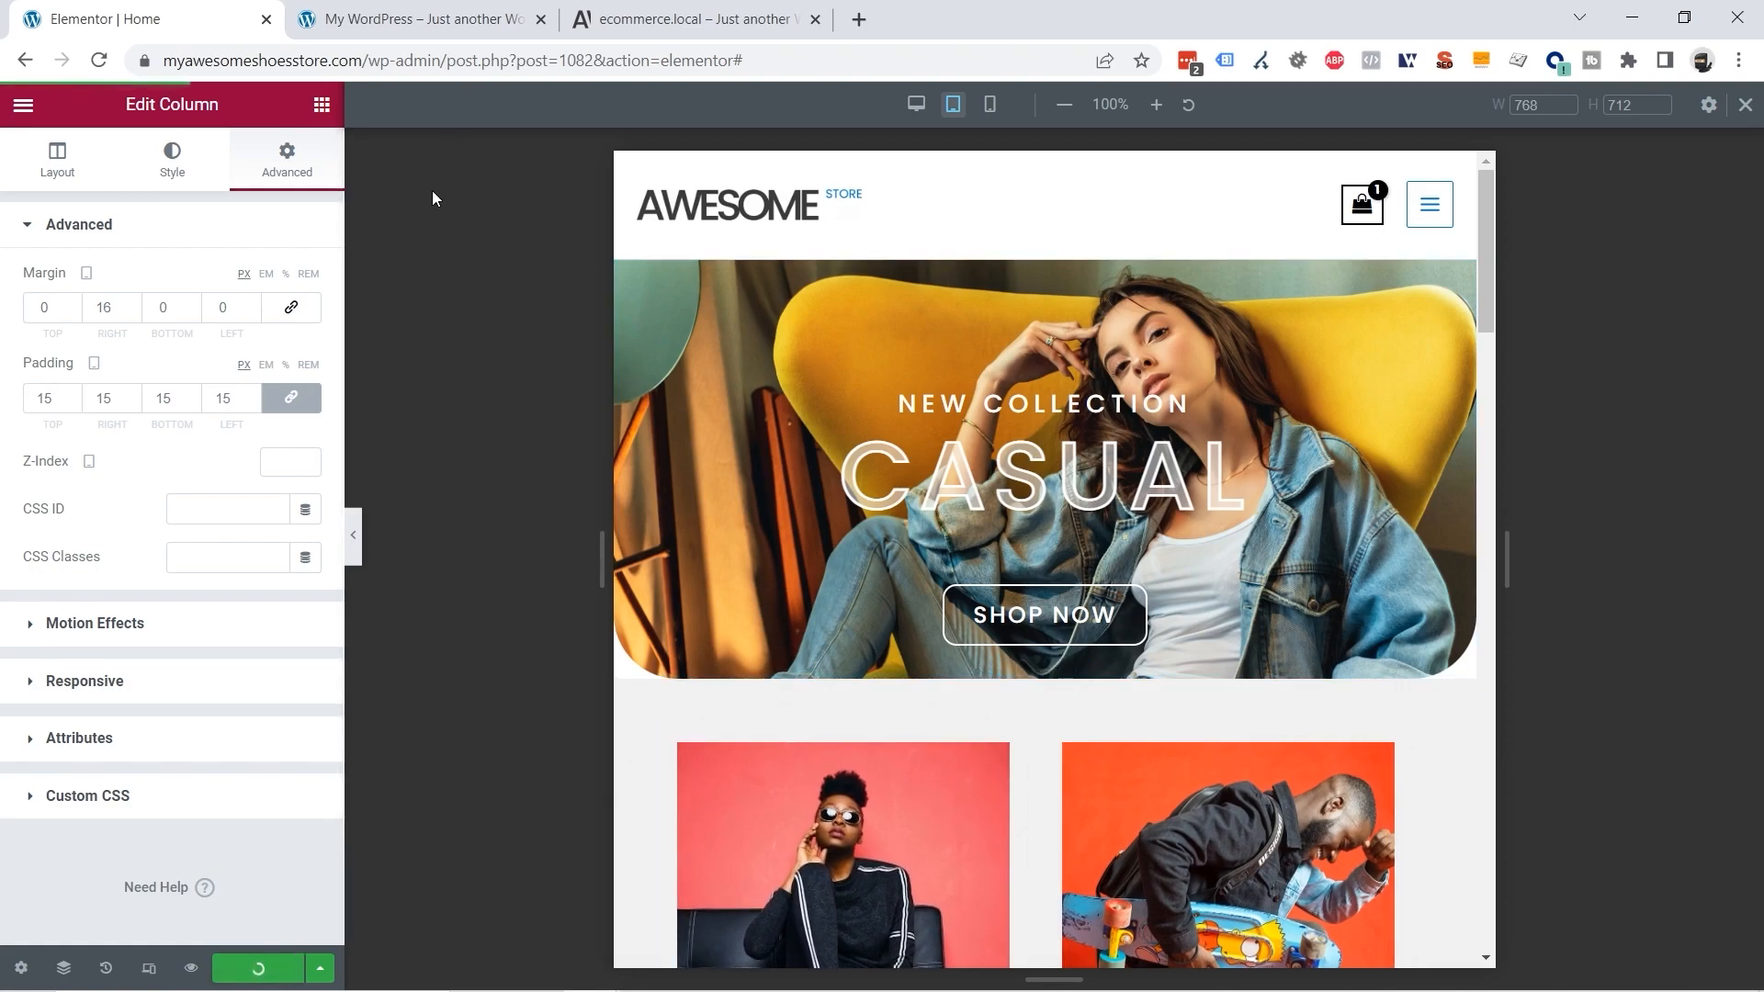
Step: Reload the live store's home page and review its desktop layout past the Featured products
click(419, 24)
click(98, 60)
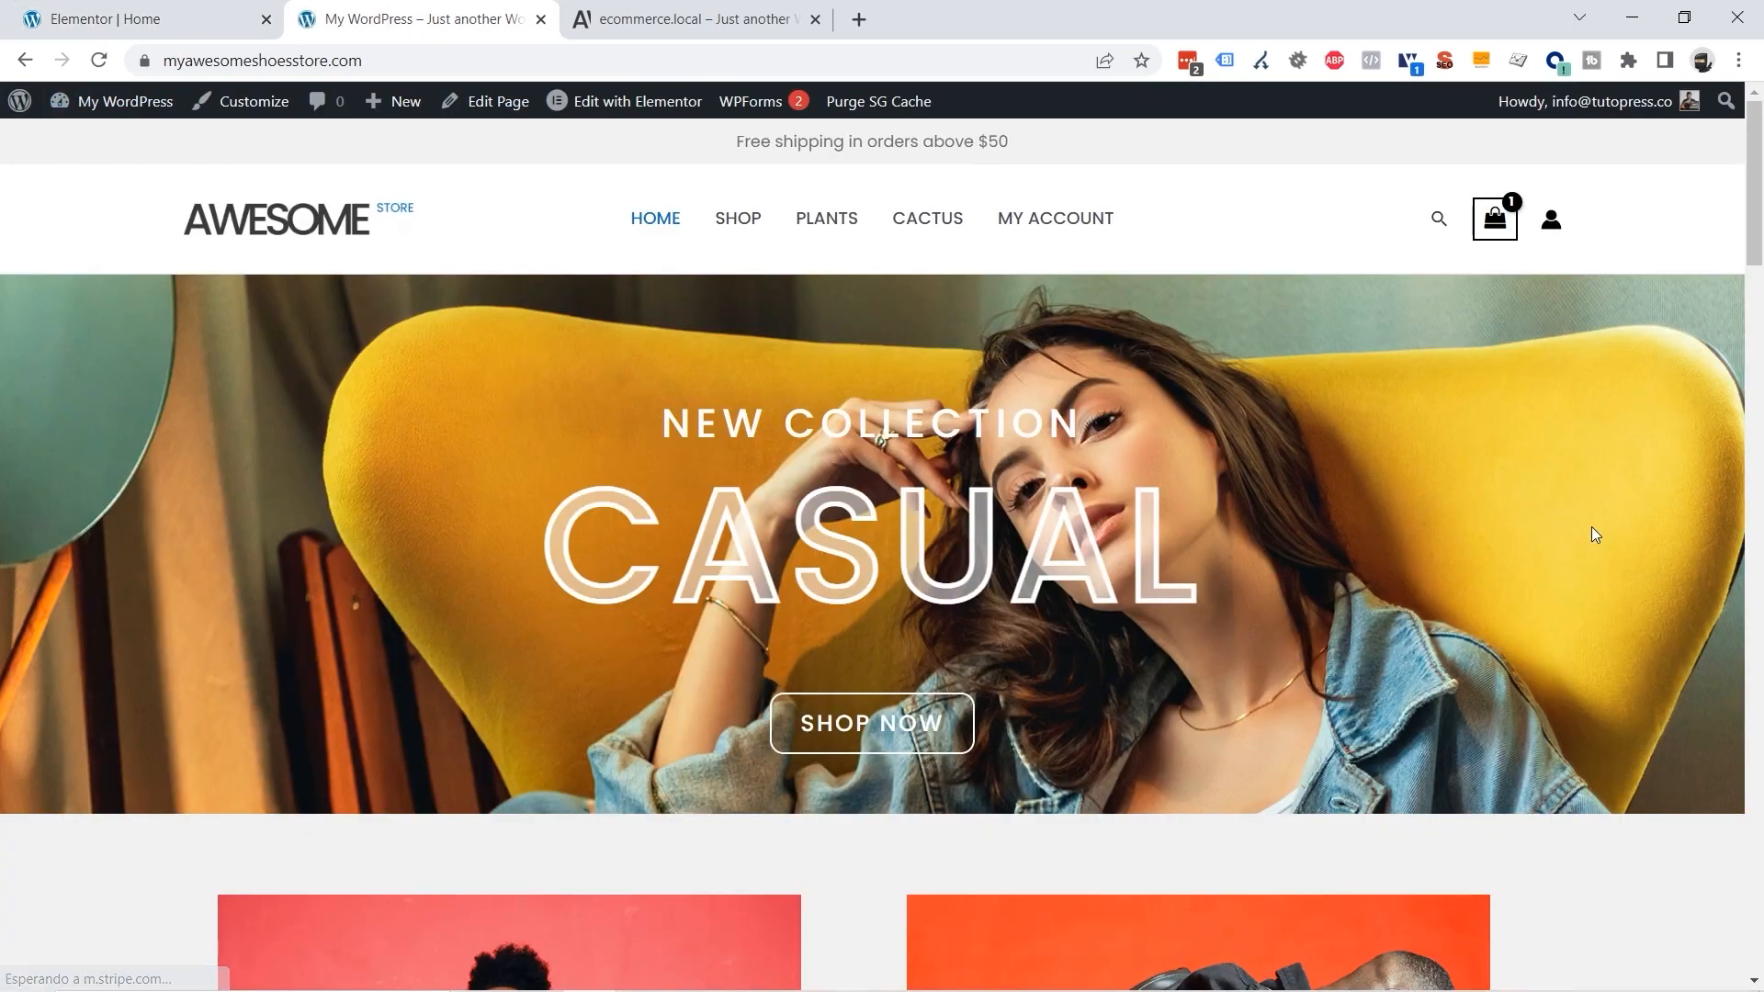
scroll(1594, 535, down, 5)
scroll(1594, 534, down, 17)
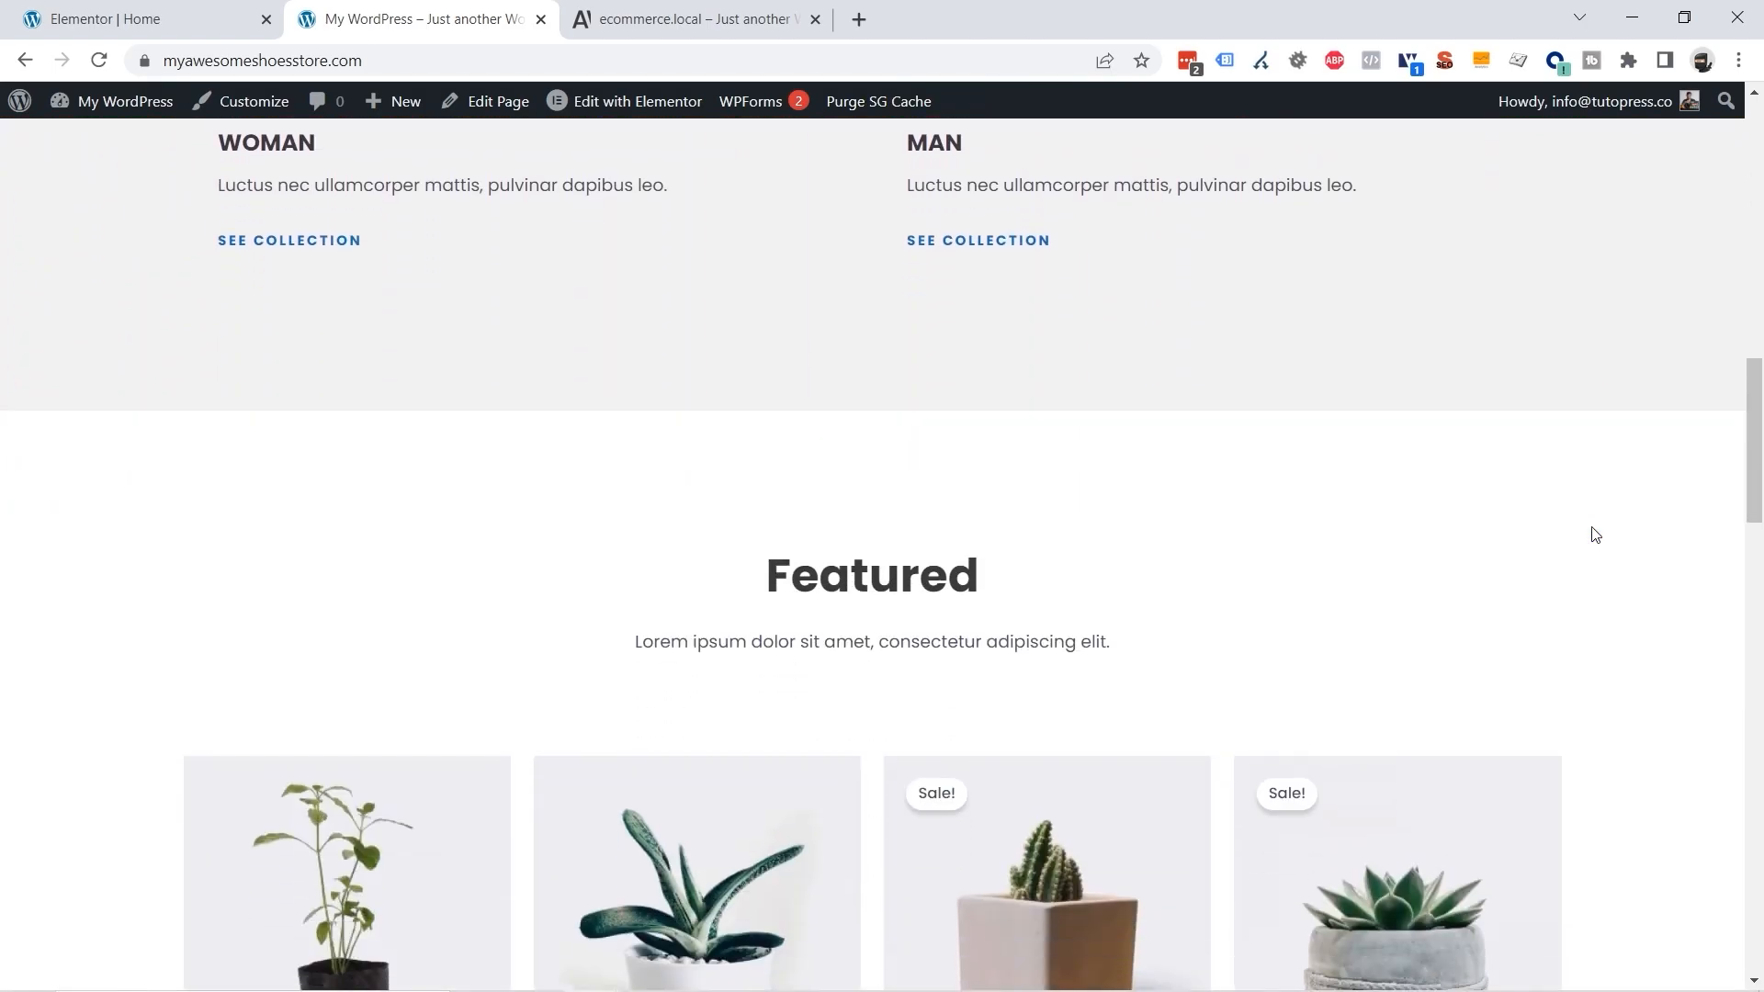
scroll(1593, 534, down, 12)
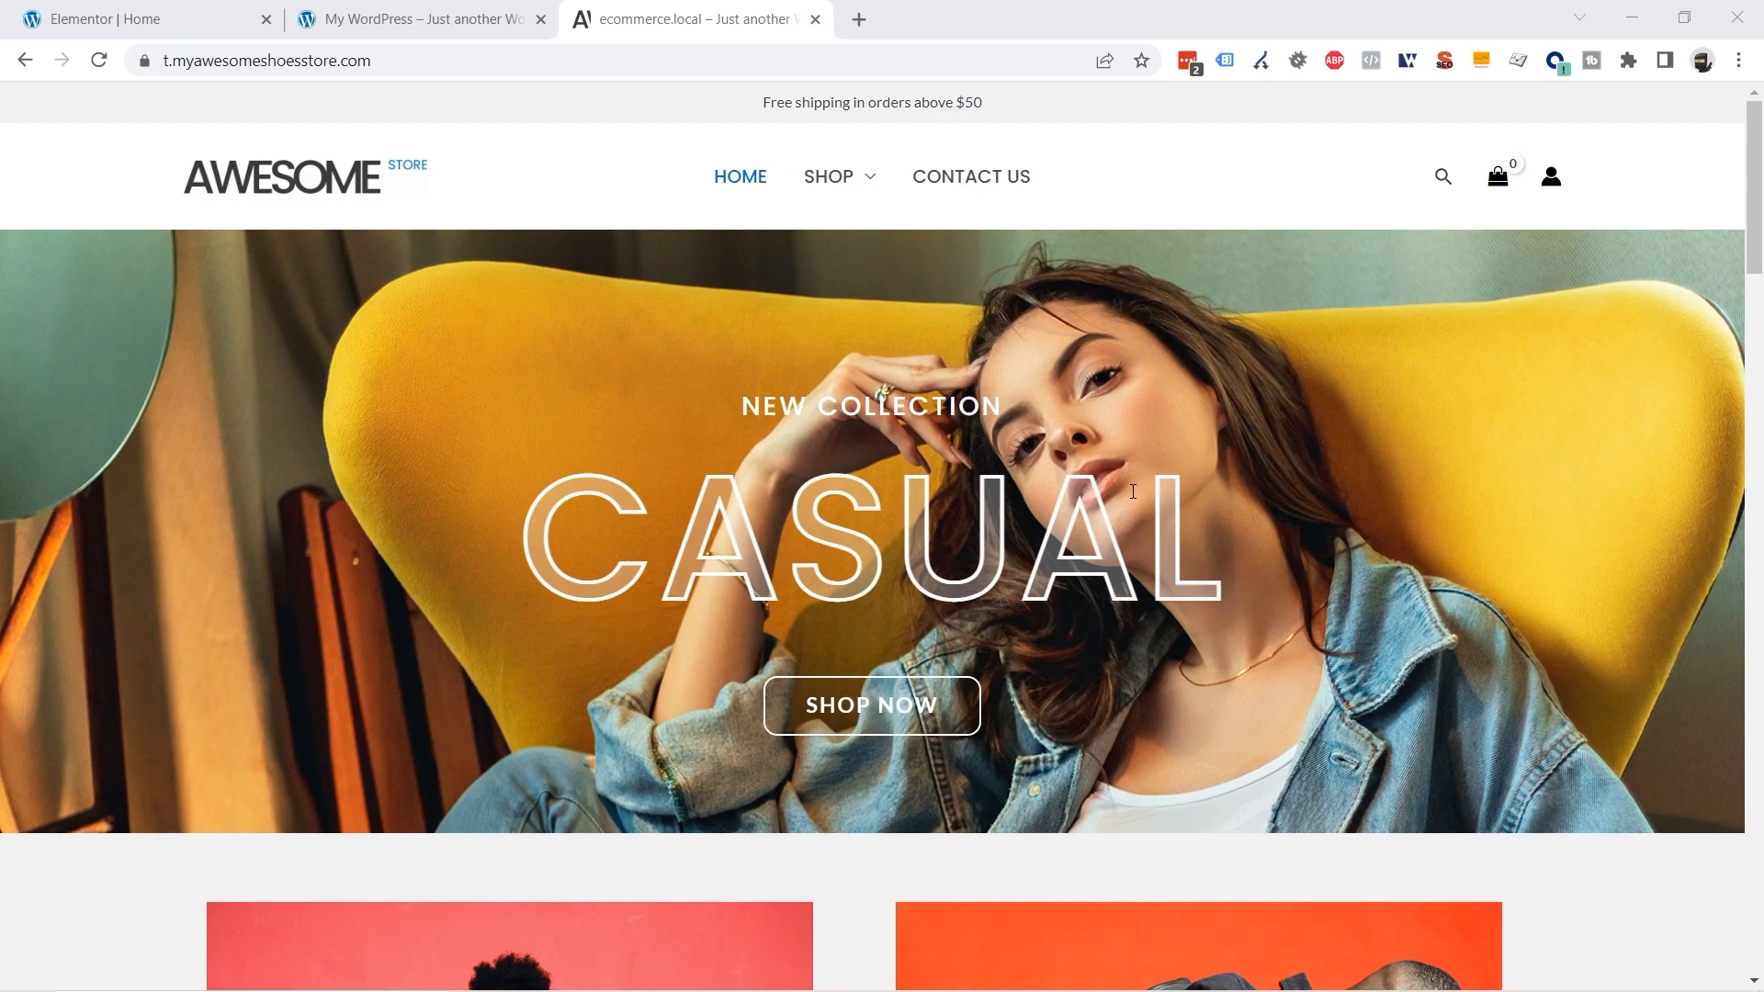
Step: Examine the reference store's SHOP navigation, including the WOMAN and MAN categories and their subcategories
mouse_move(824, 206)
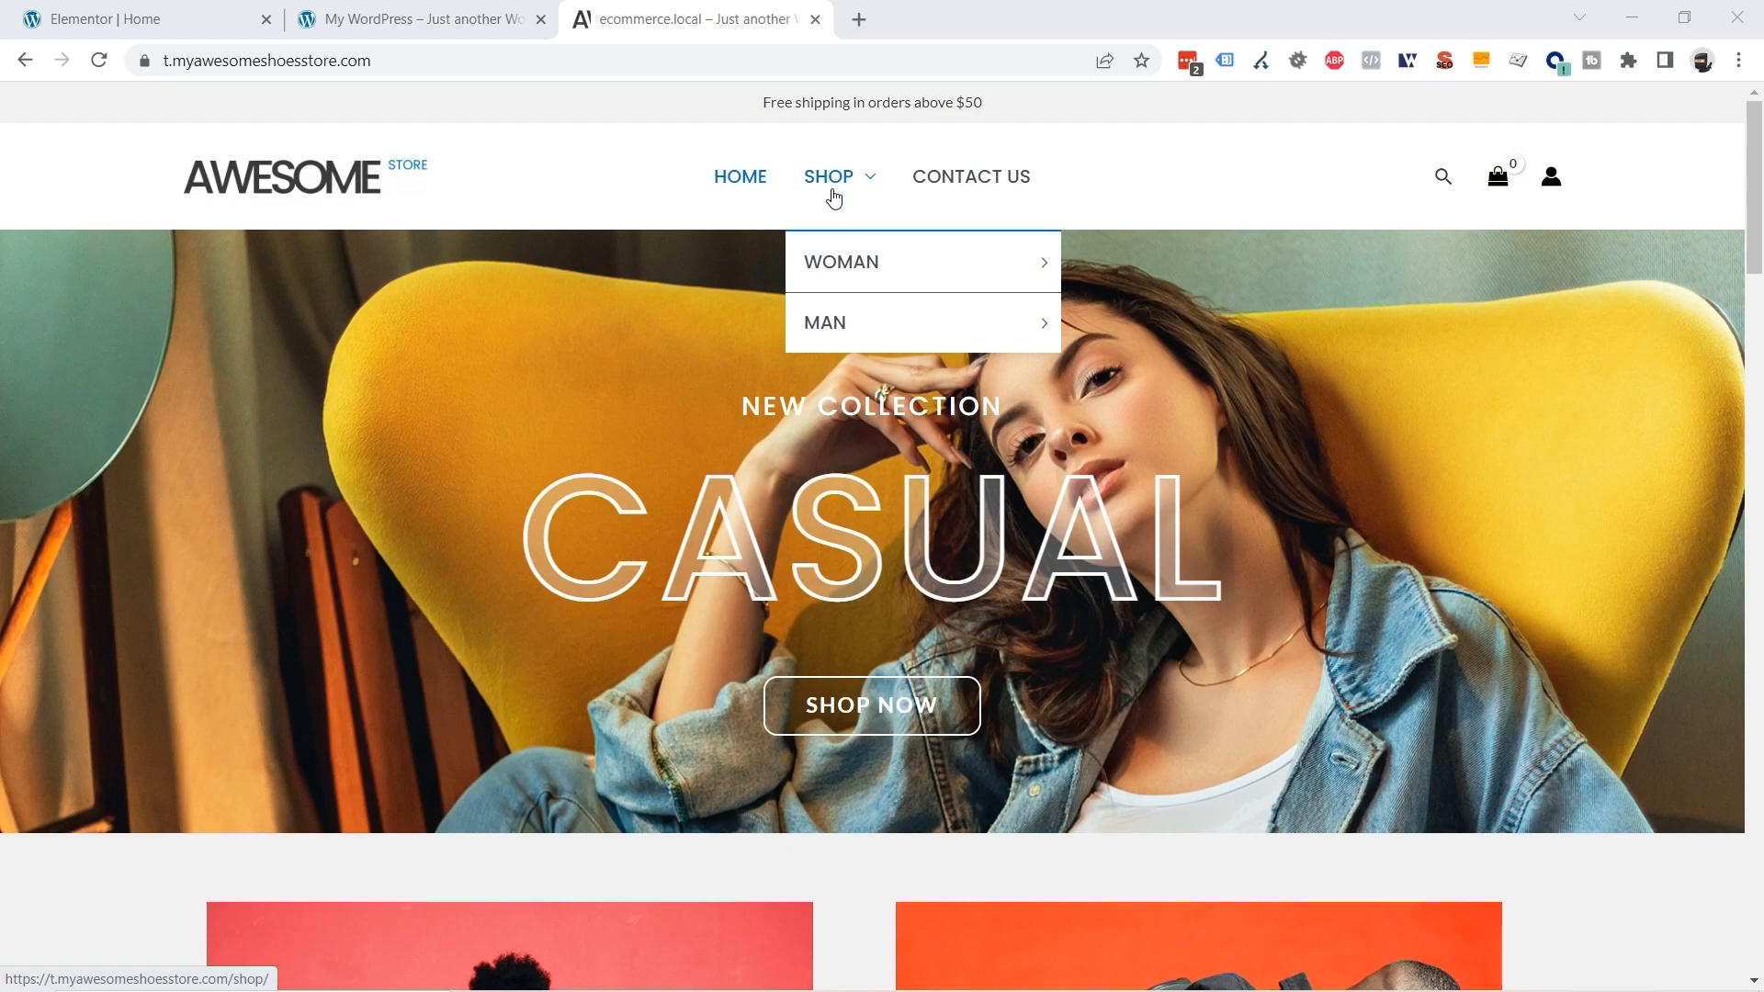
mouse_move(839, 258)
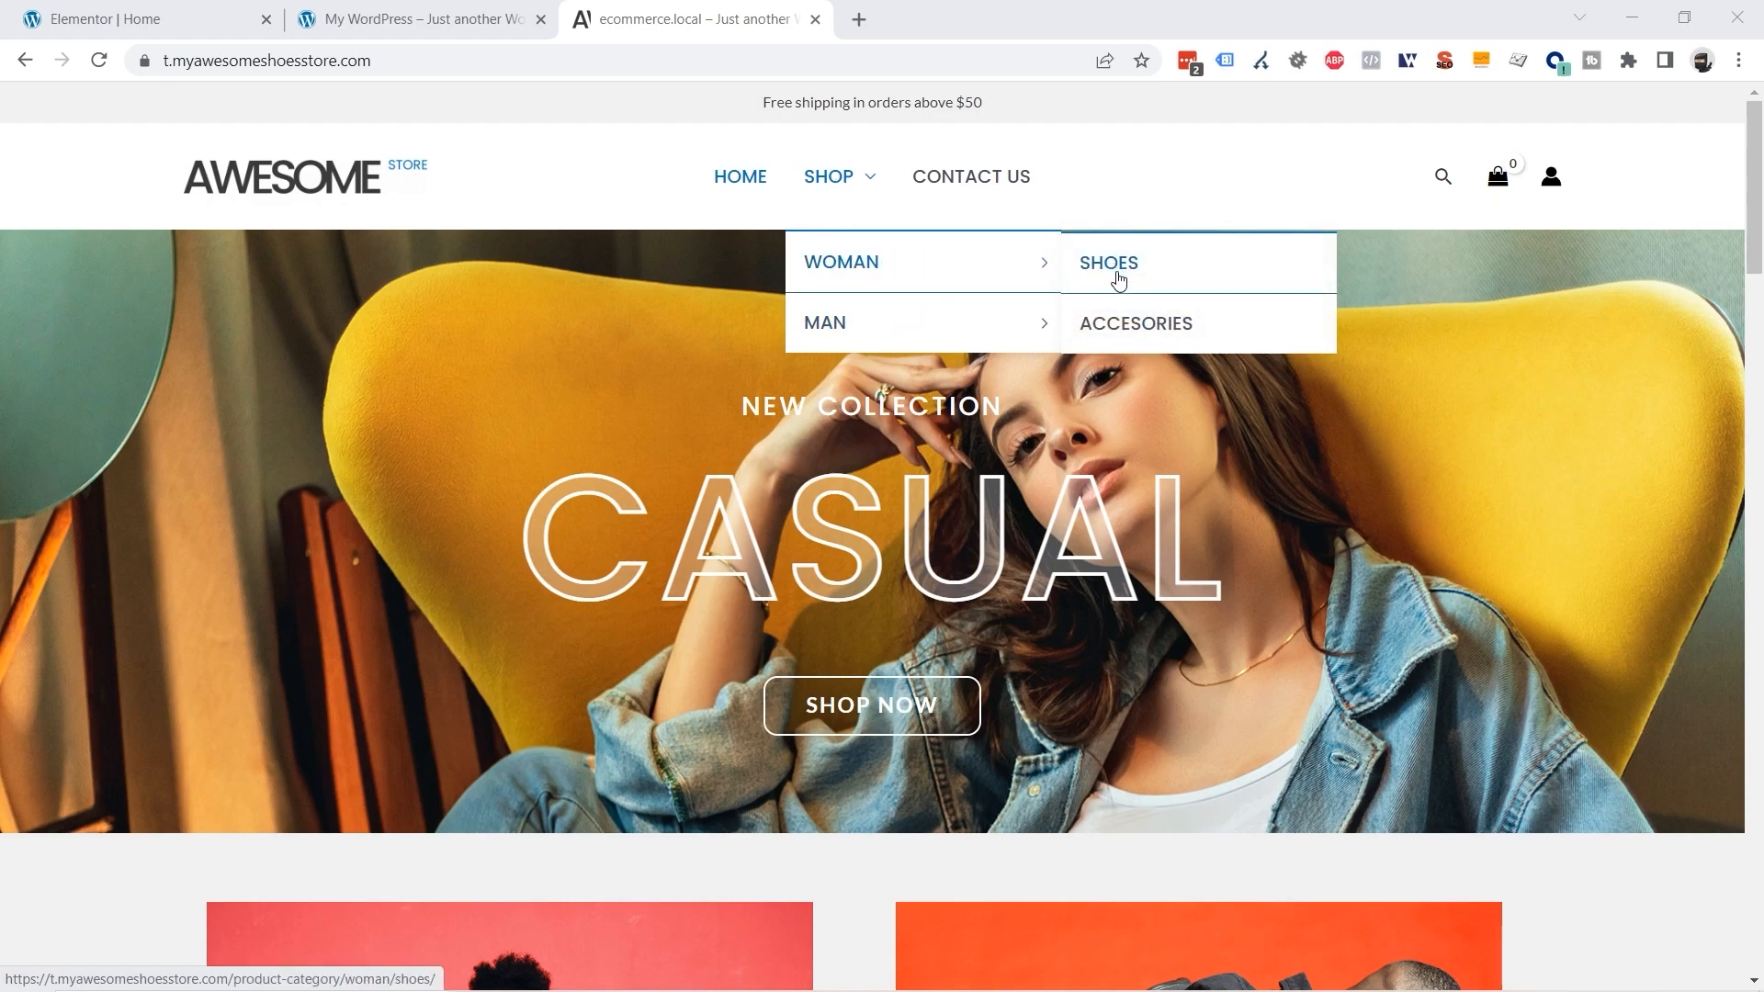
mouse_move(971, 339)
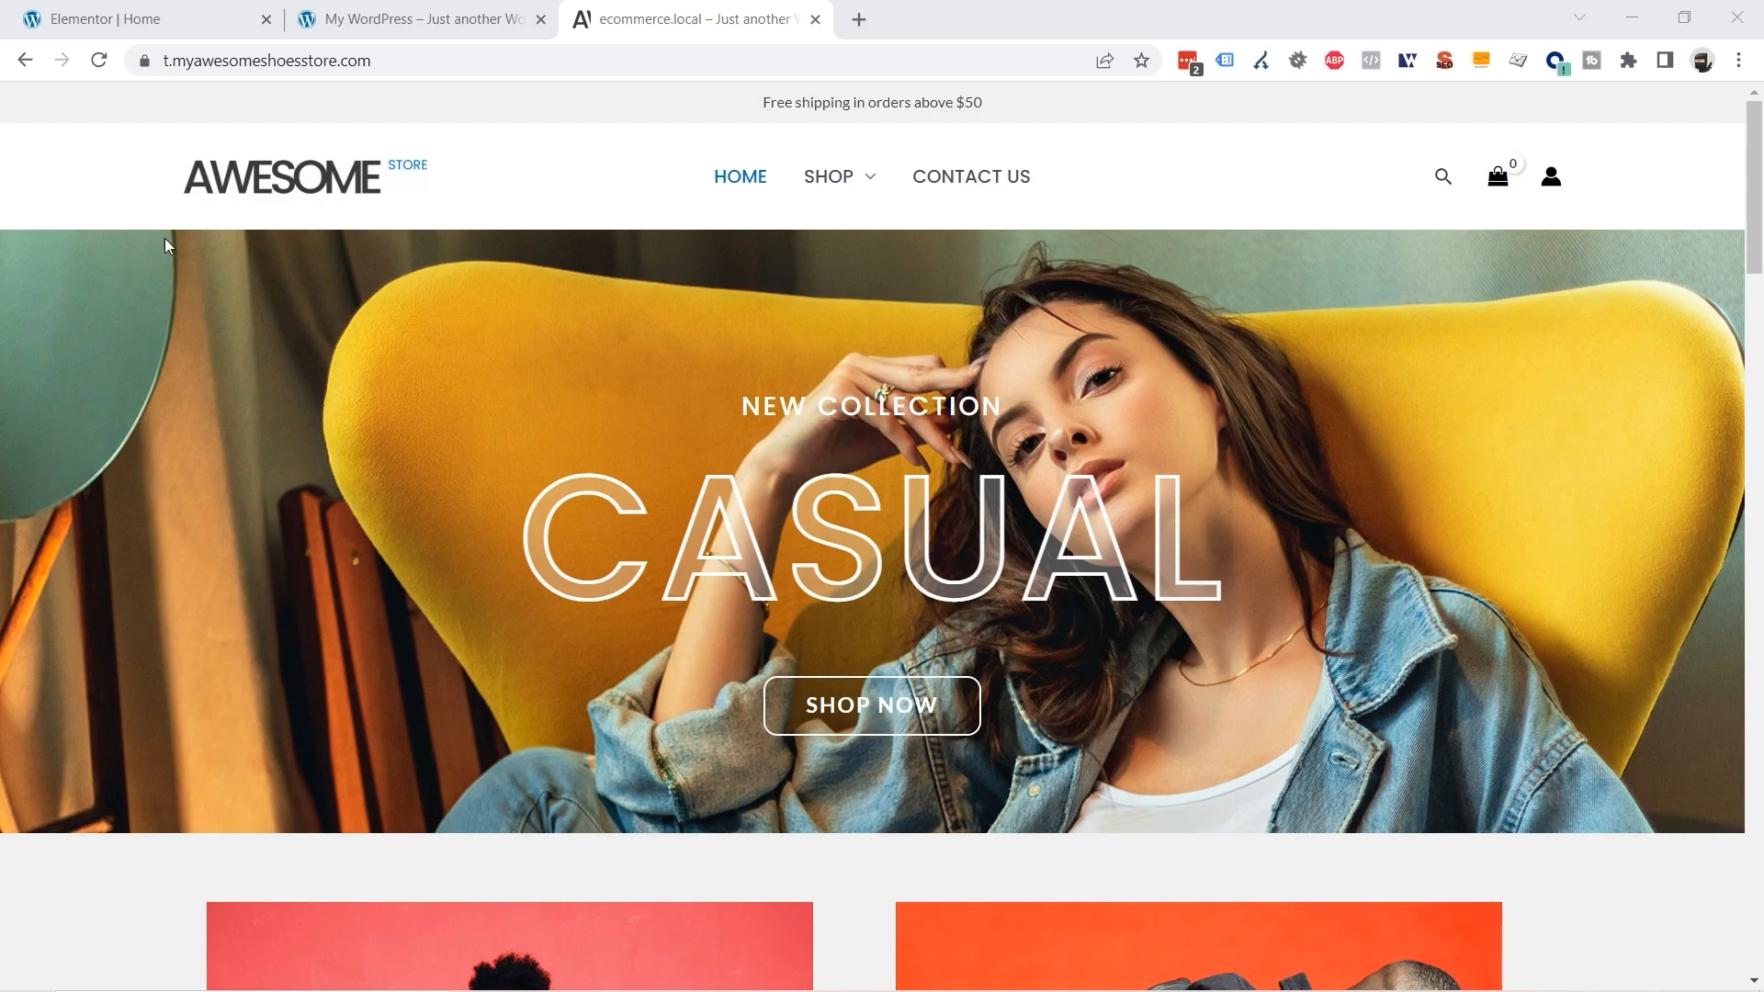
Step: Return to the Home page in the Elementor editor and bring up its settings and navigation options
click(178, 20)
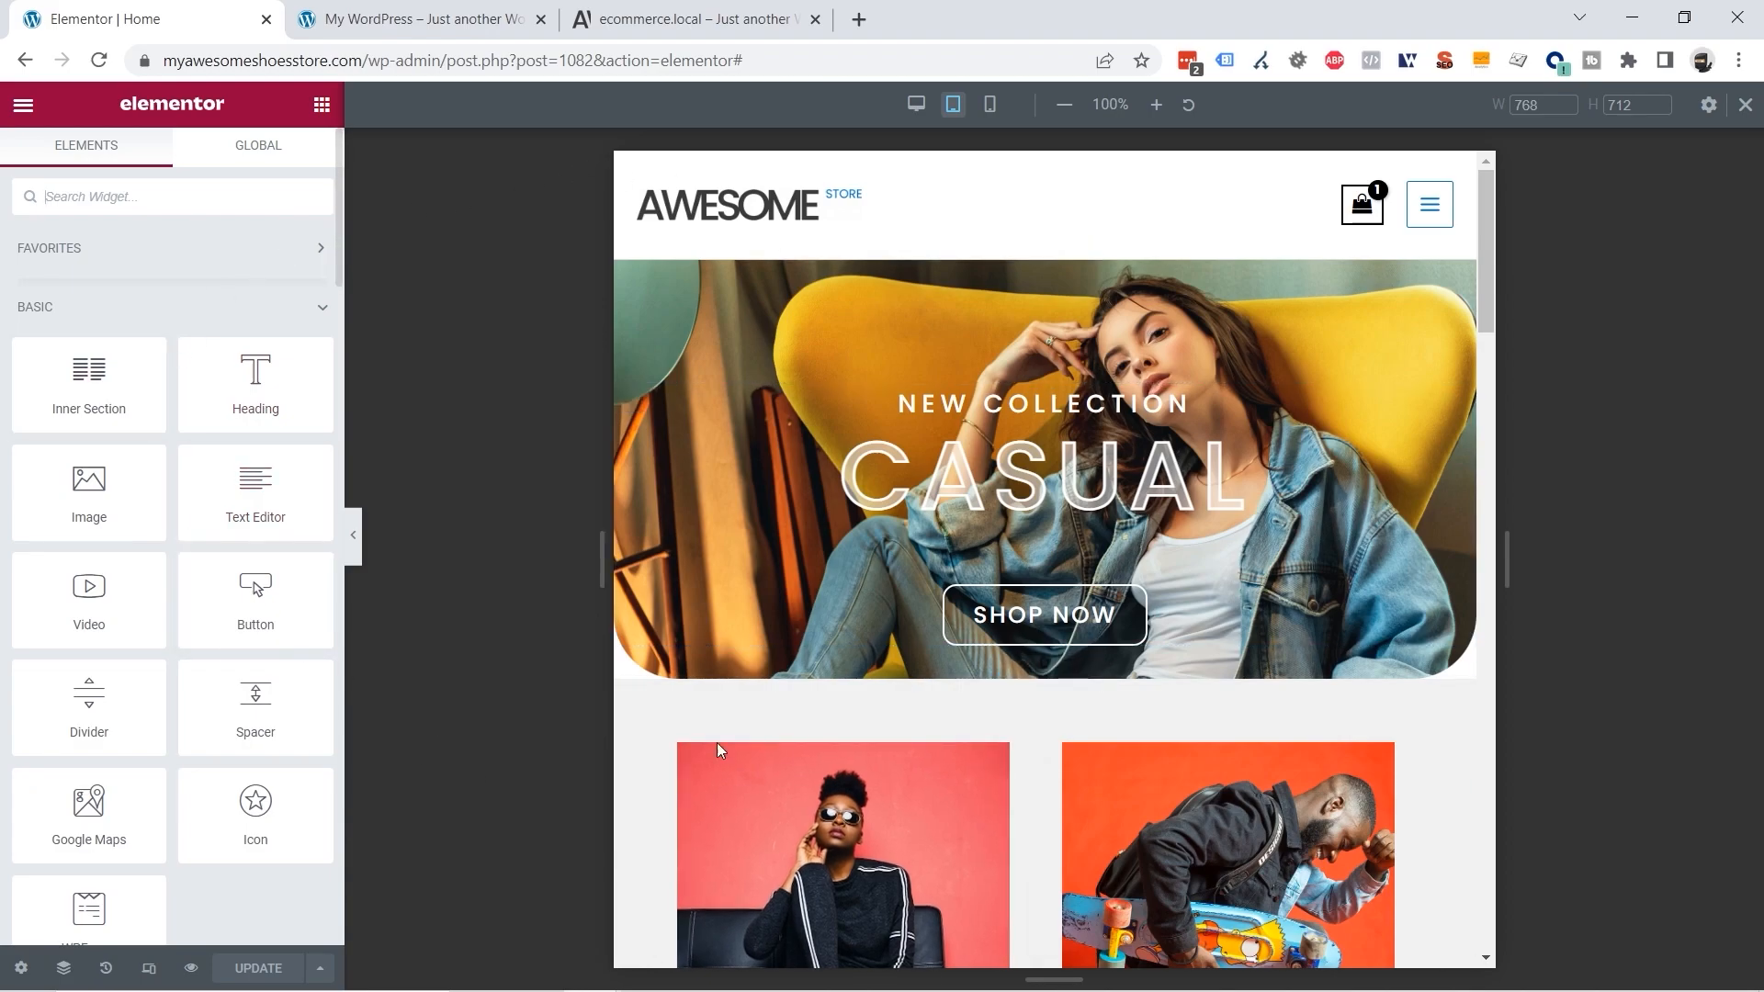
click(24, 107)
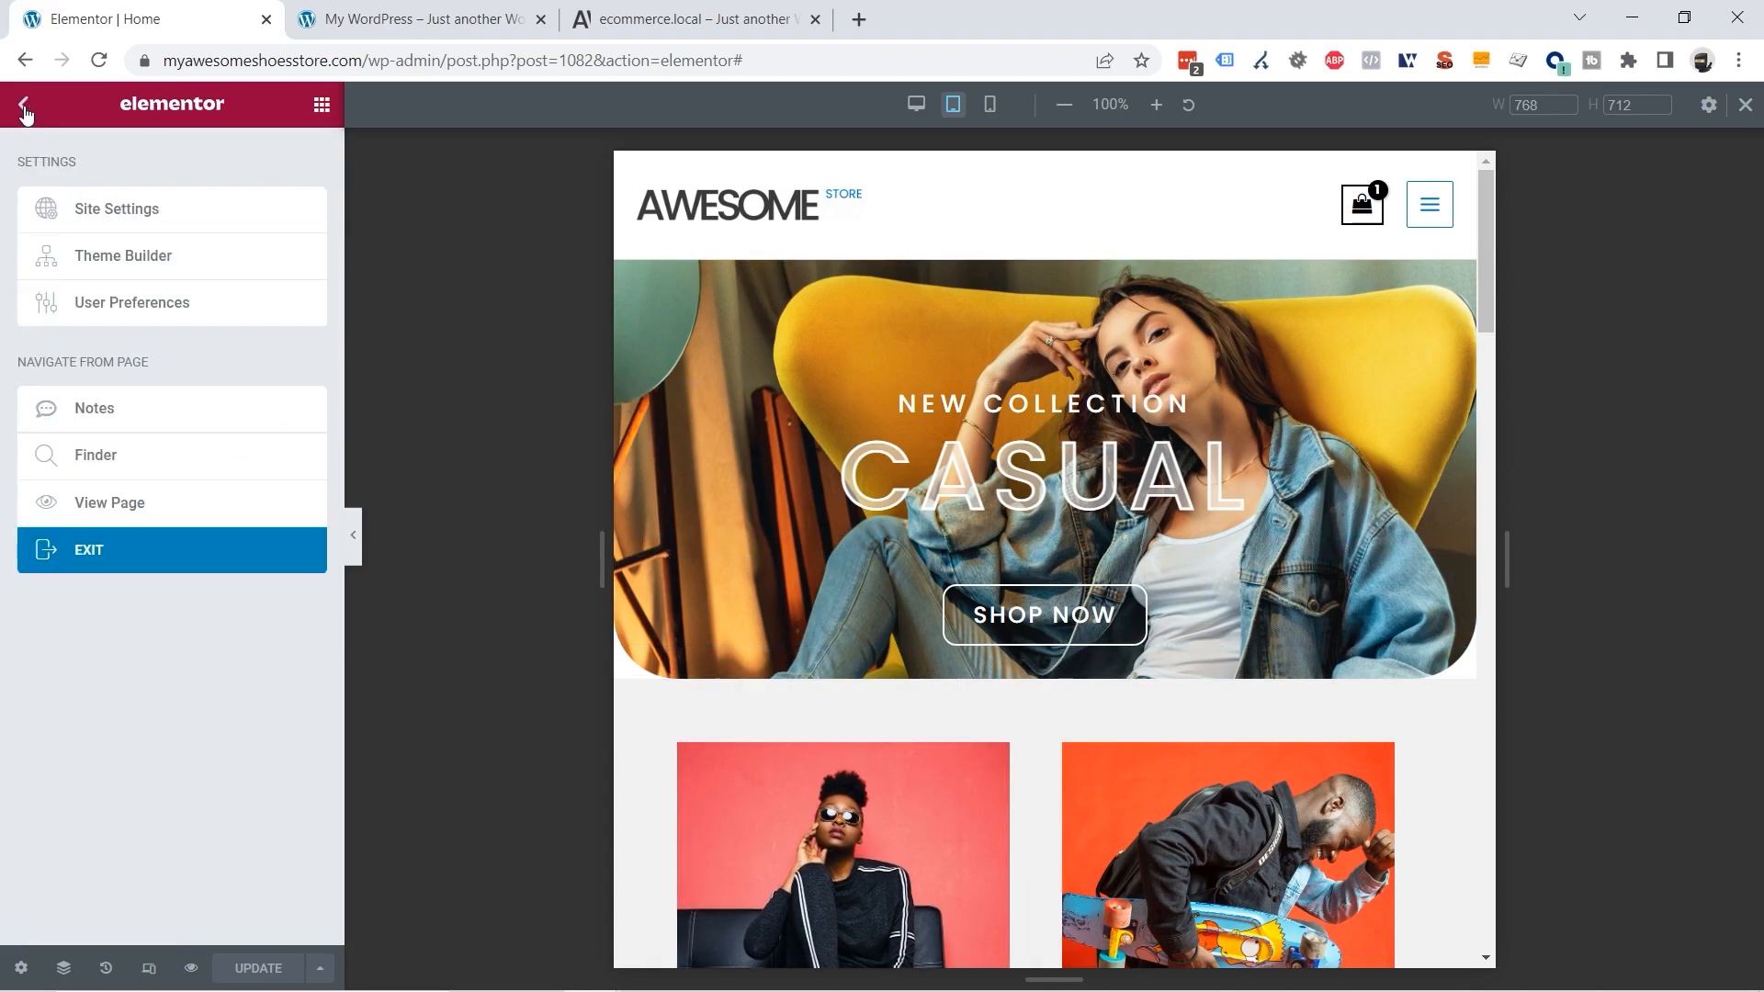